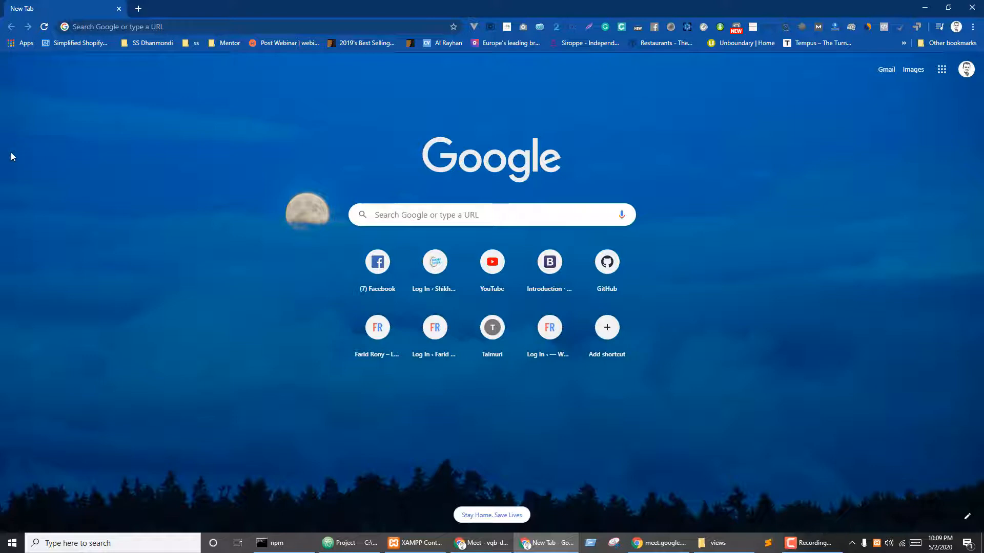
- Go to shopify.com from the new tab's address bar using the 'shopi' suggestion
left_click(112, 27)
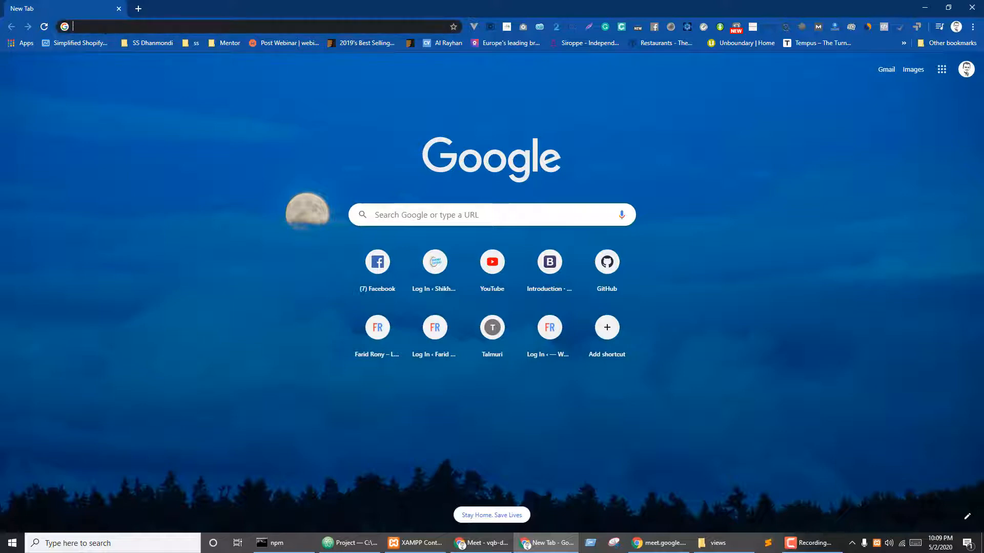
type("shopify.com")
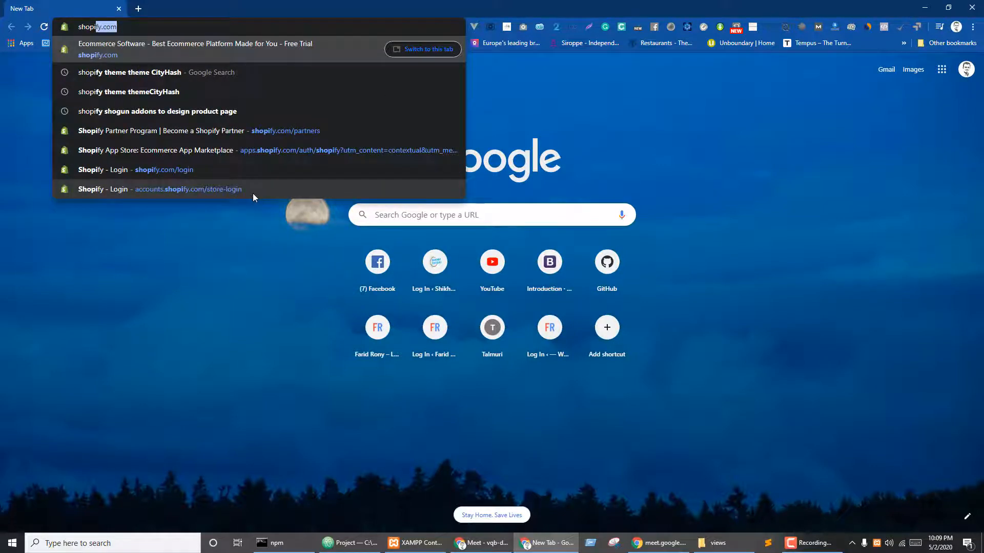
key("Return")
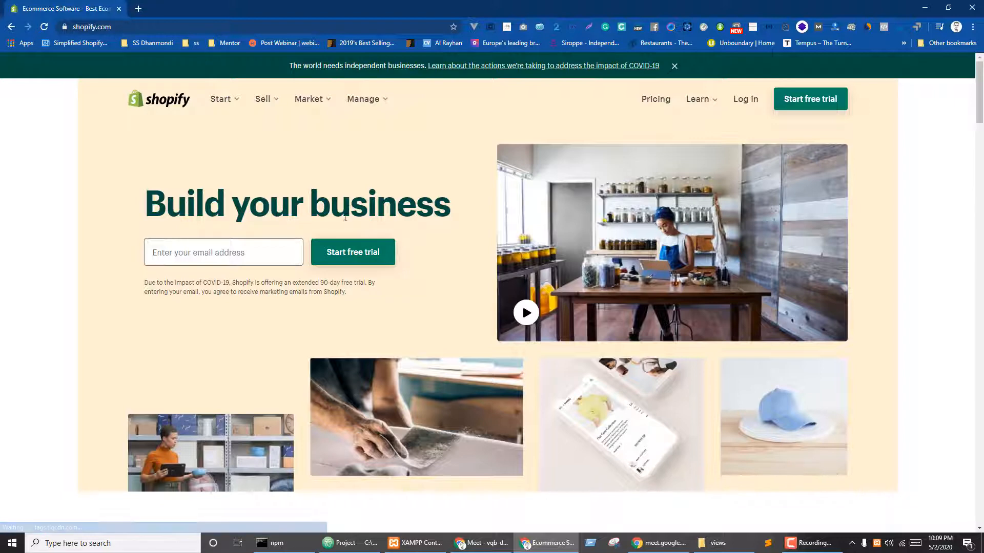
- Visit the Shopify log-in and Create store pages, start an e-mail entry, then return home
left_click(749, 102)
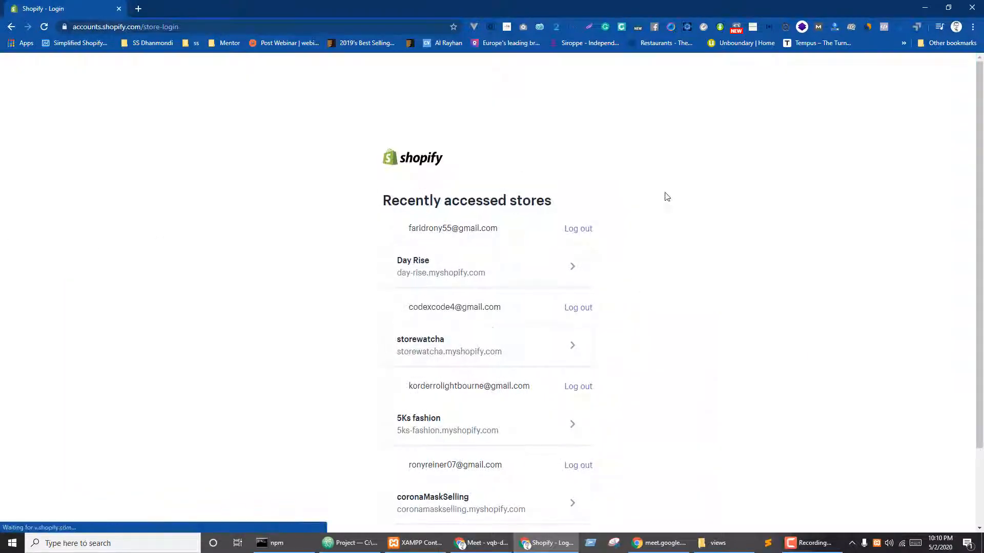
scroll(666, 197, "down", 2)
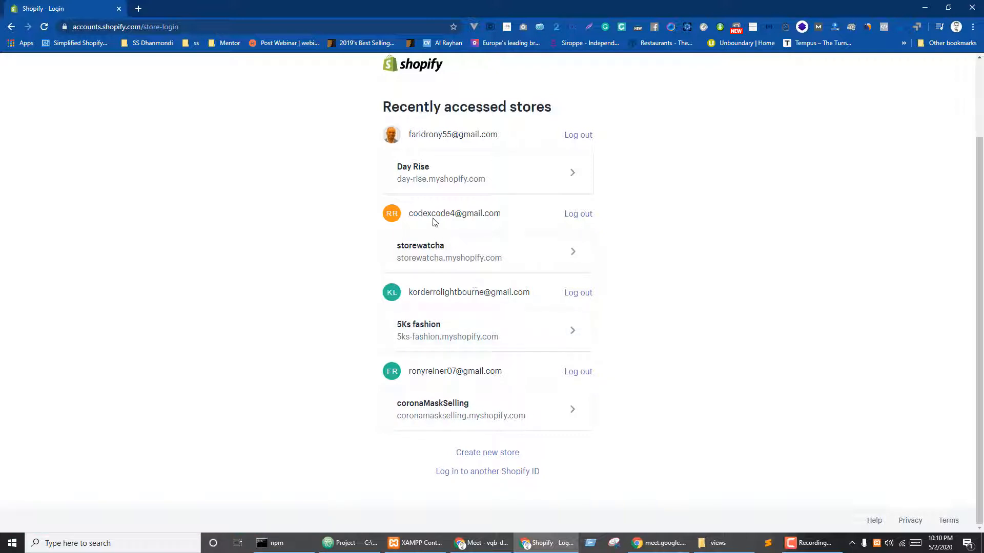
left_click(491, 458)
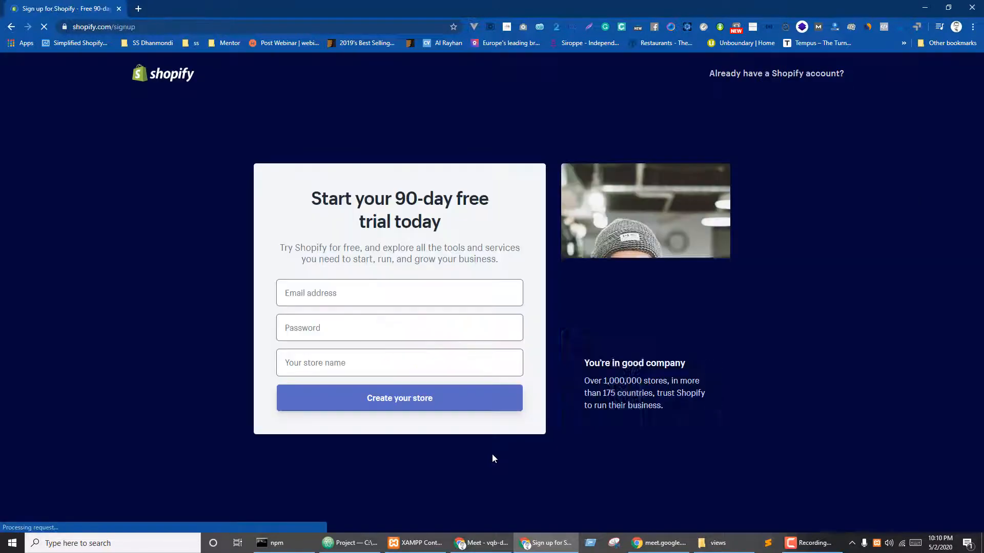
left_click(342, 294)
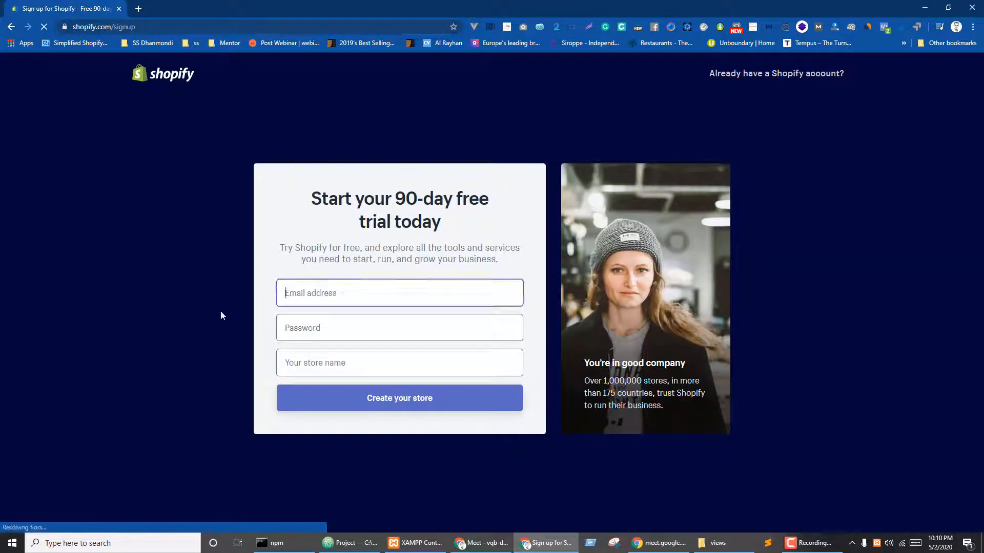
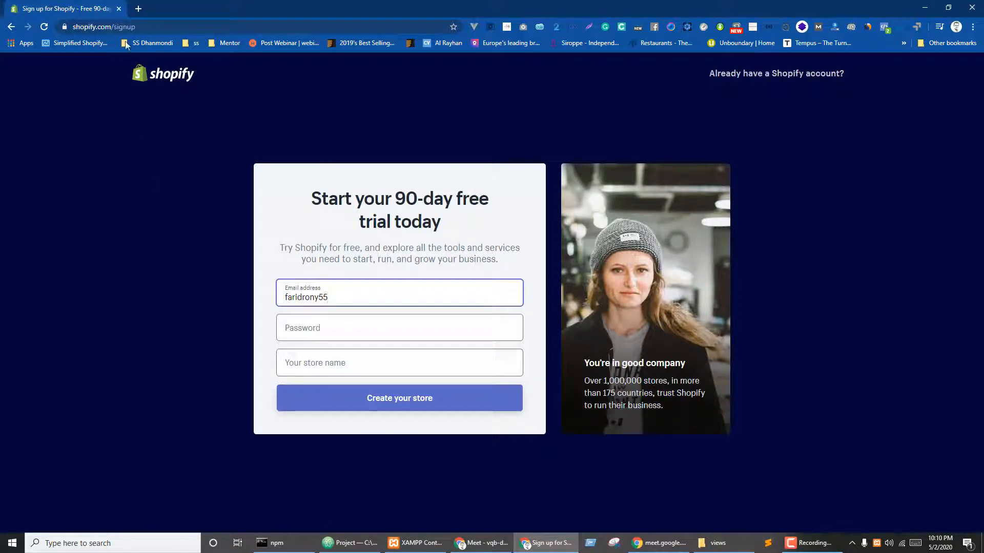
key("shift+Tab")
key("Return")
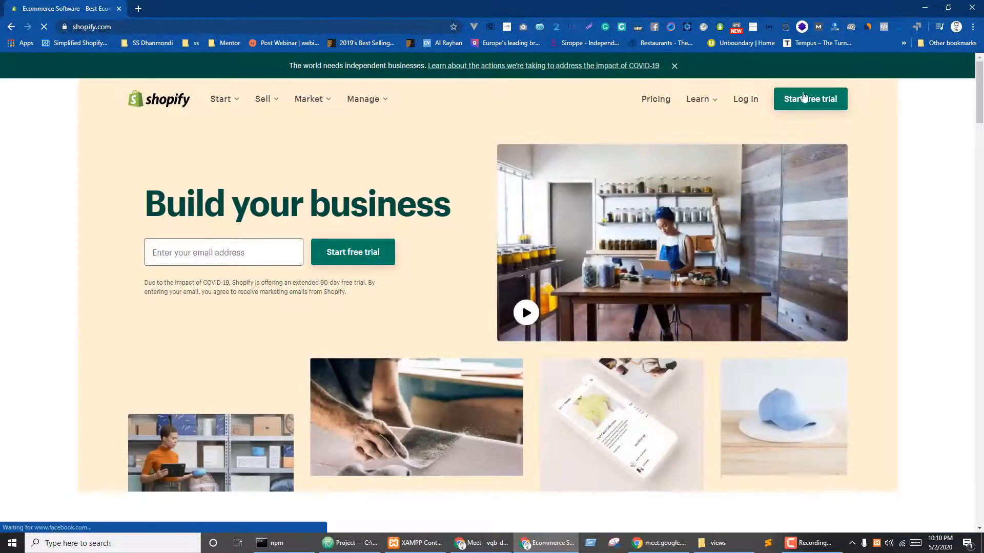
- Look at the stores list and new-user sign-up, then bring up the Start free trial form
left_click(746, 101)
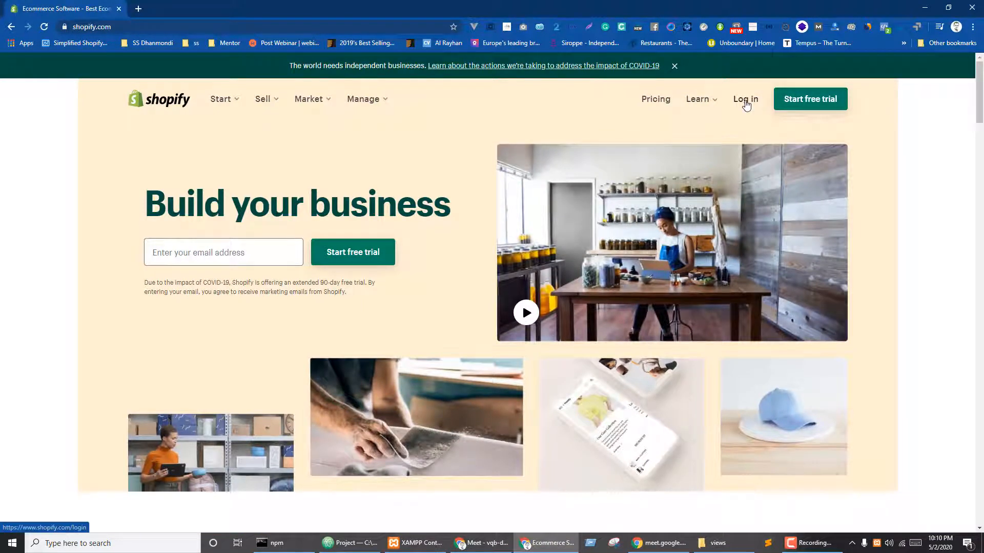
scroll(626, 279, "down", 2)
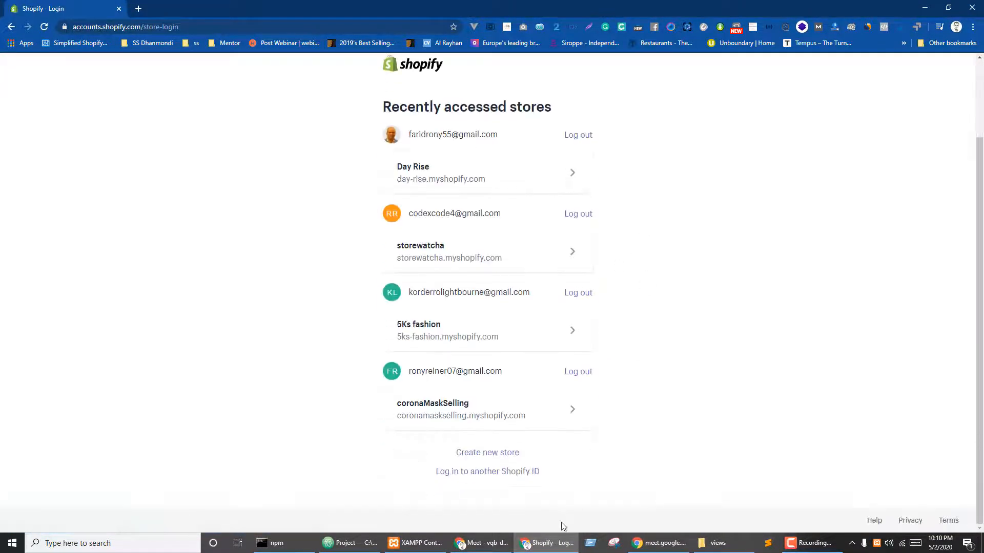
left_click(490, 472)
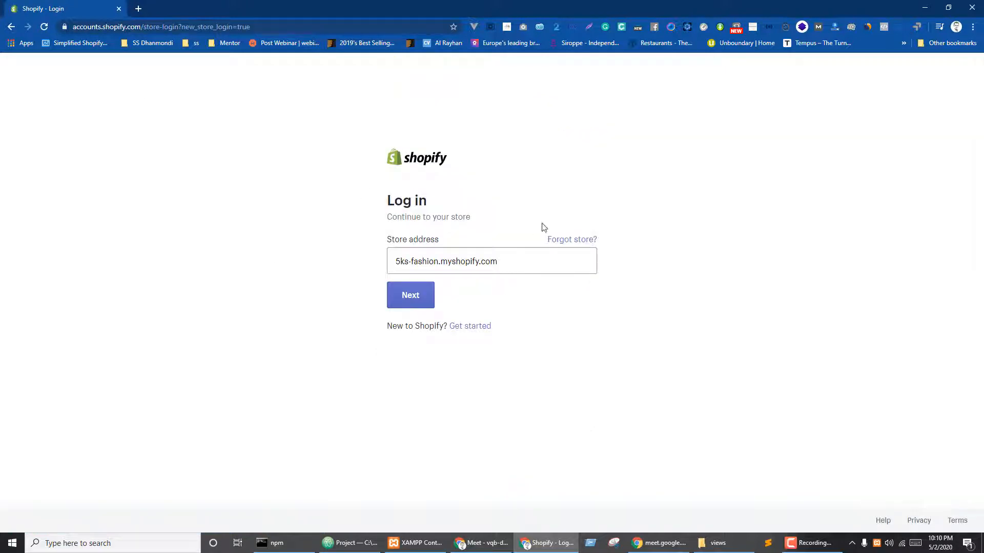
left_click(458, 328)
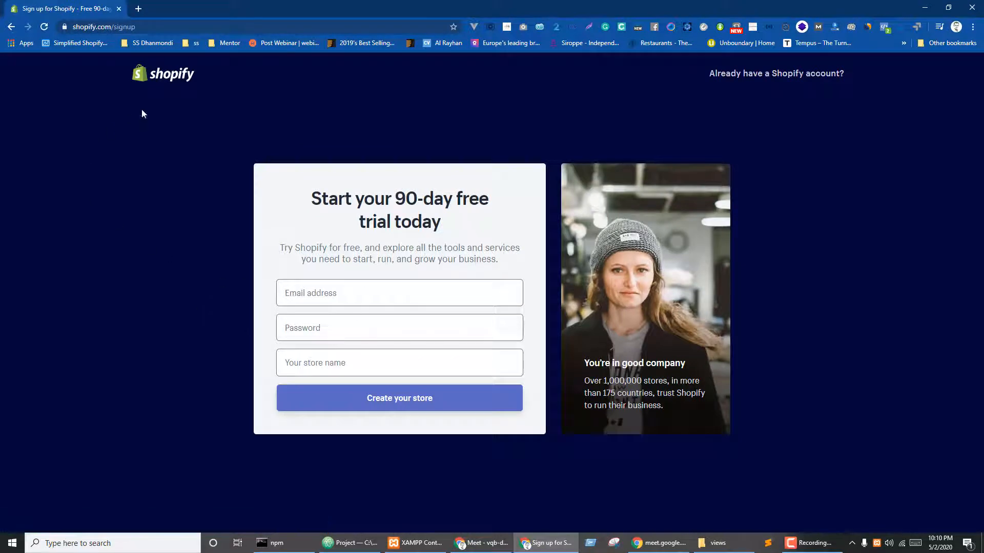
left_click(135, 82)
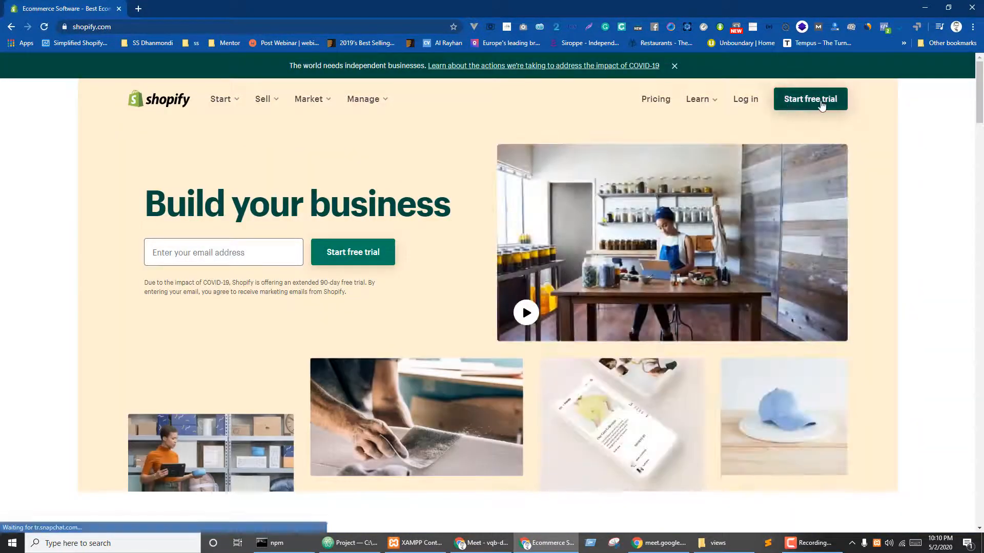
left_click(799, 105)
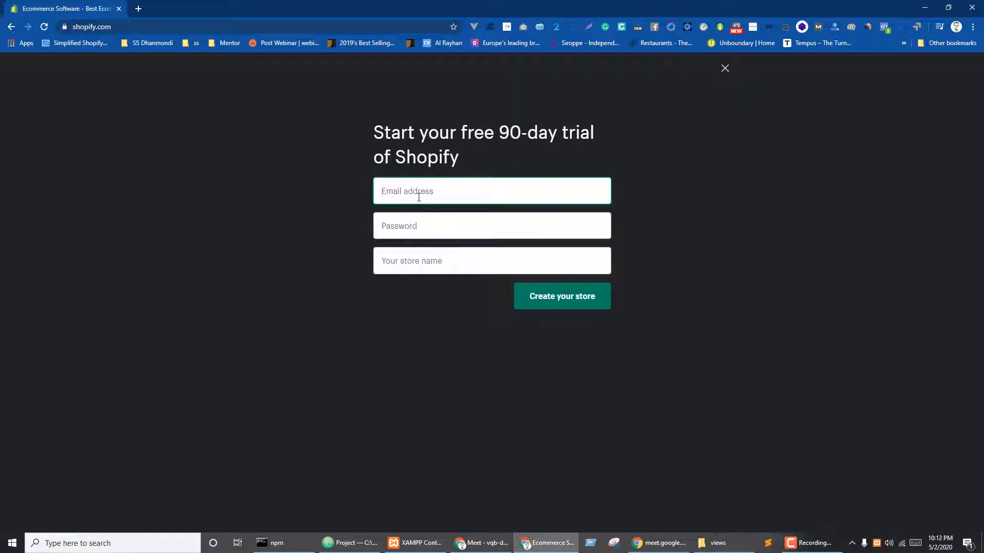
- Enter the account e-mail and password, name the store onestopproductsellingstore, and create it
key("Tab")
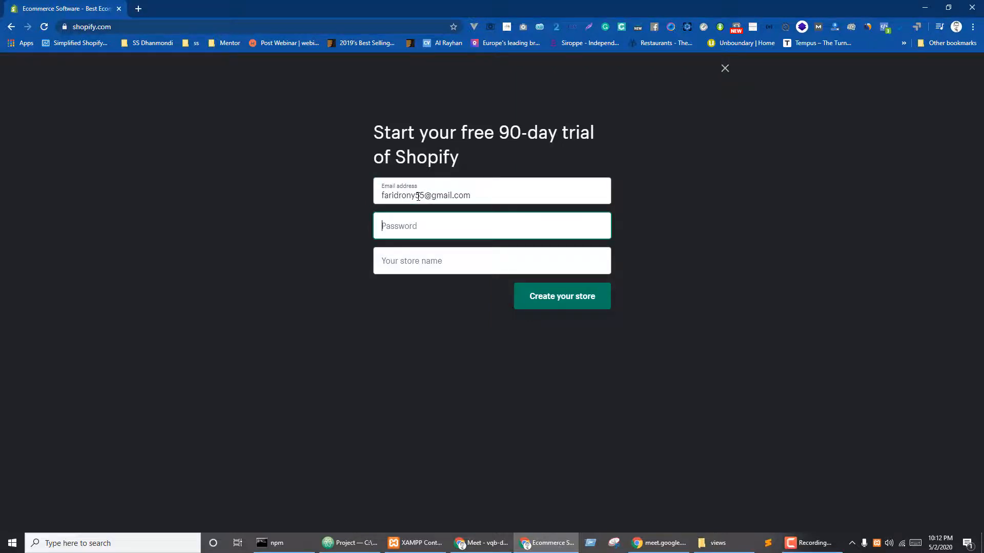
type("**********")
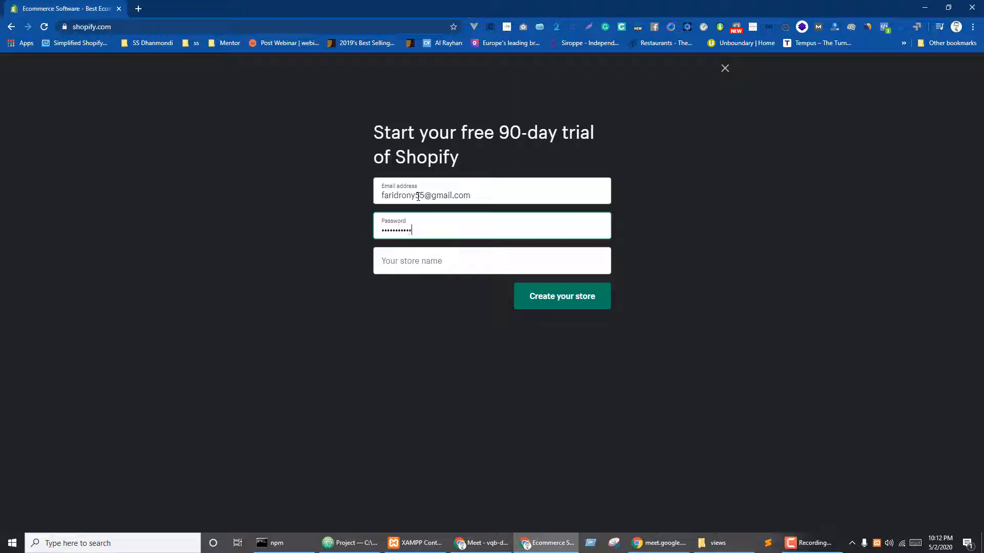
type("**")
key("Tab")
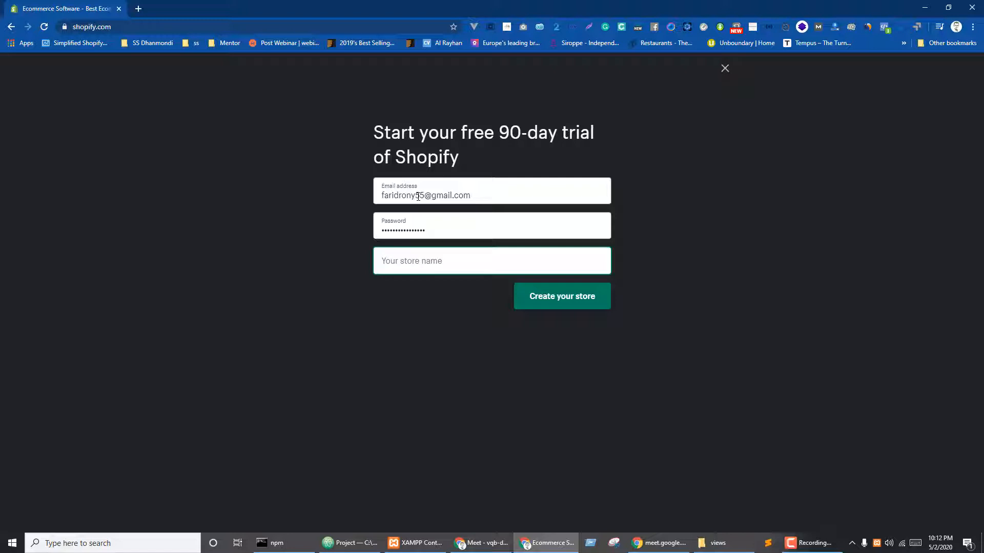
type("my")
key("BackSpace")
key("BackSpace")
type("sh")
key("BackSpace")
type("one")
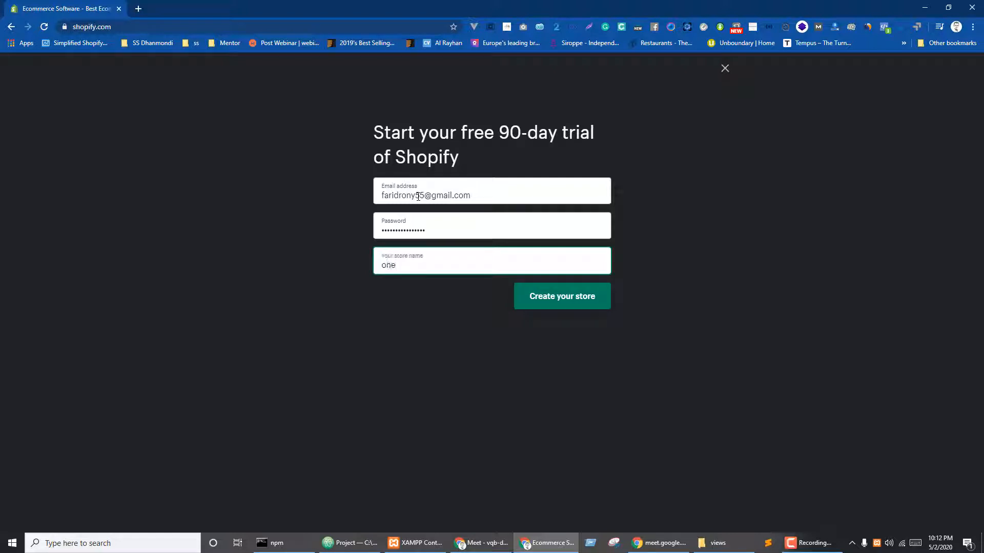
type("stop")
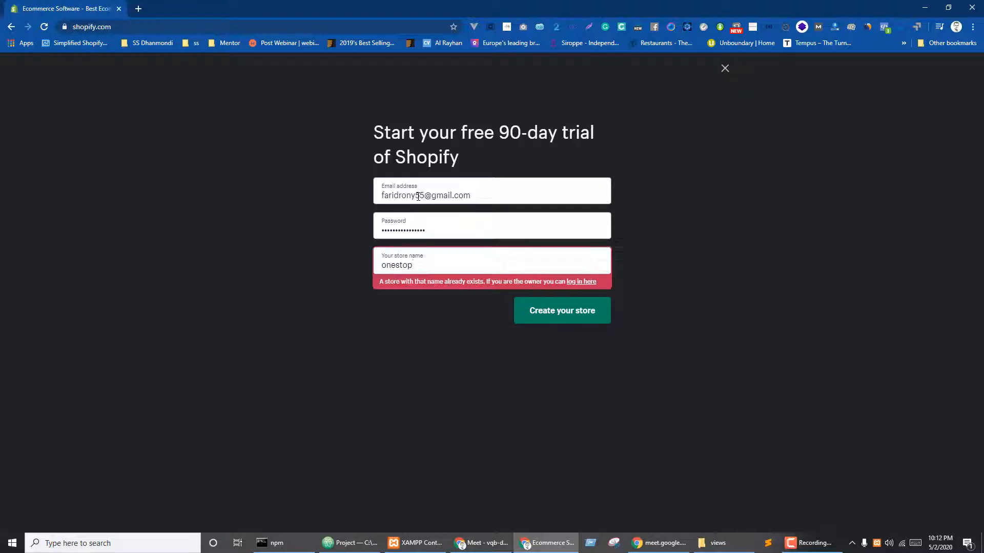
type("product")
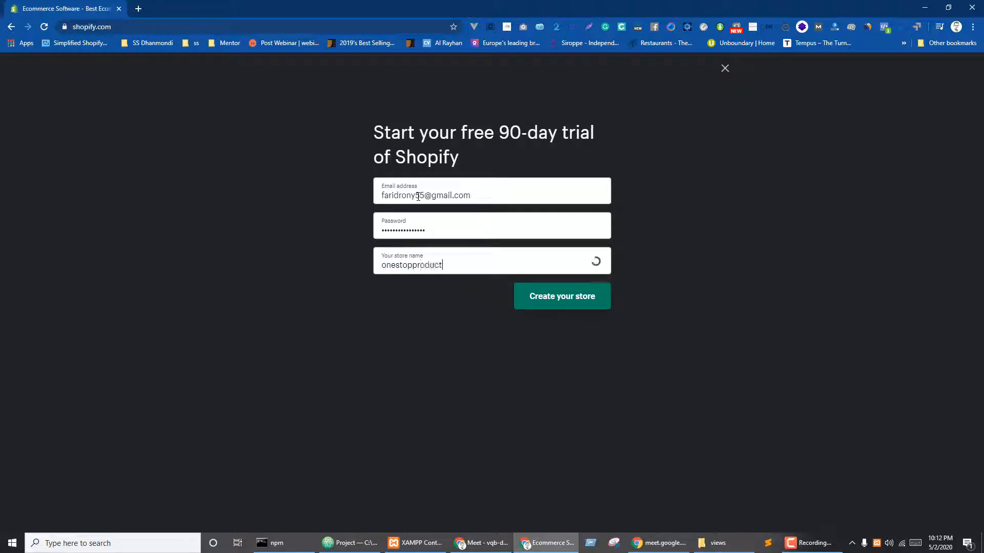
type("sellingstor")
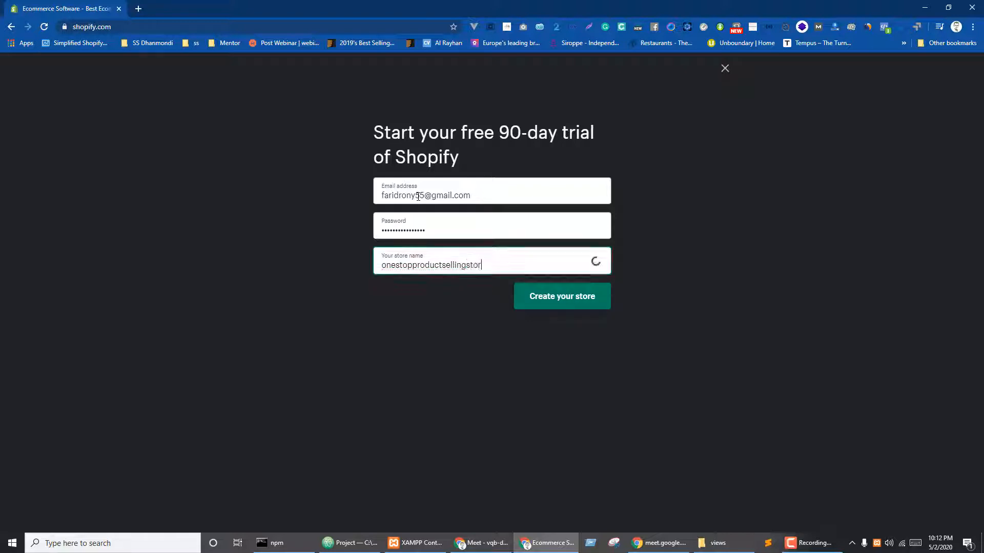
type("e")
left_click(569, 301)
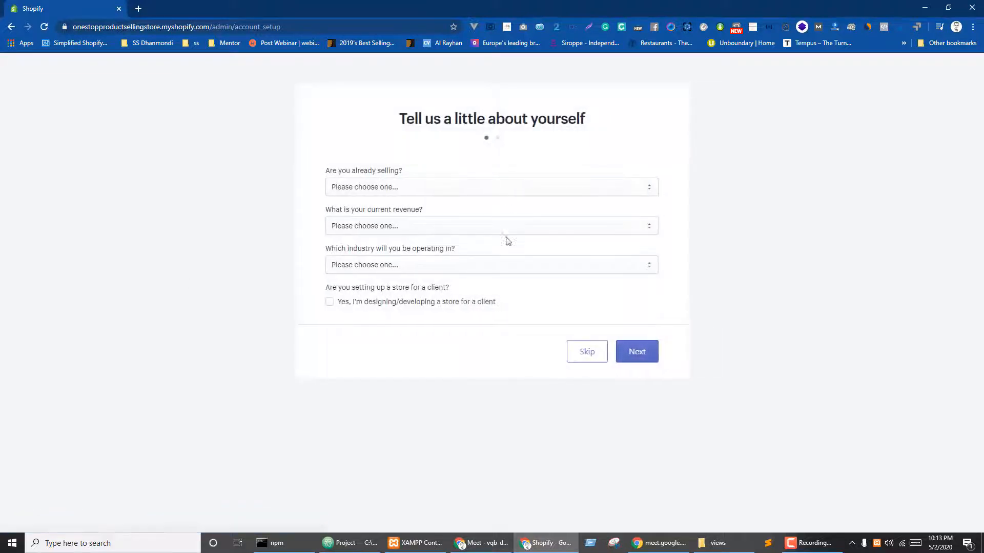
- Skip the business questions, autofill the saved business address, enter the store, and start a new tab
left_click(598, 353)
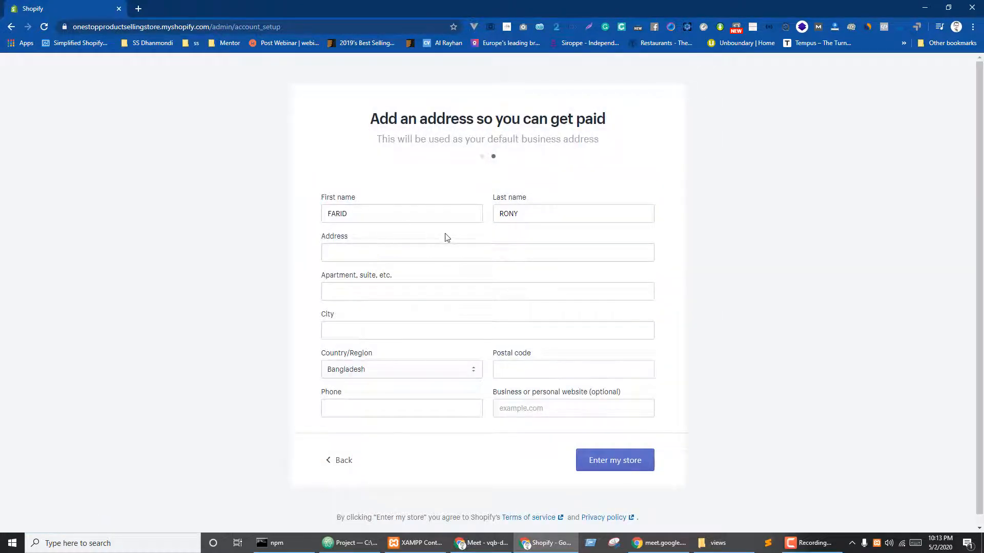
left_click(345, 251)
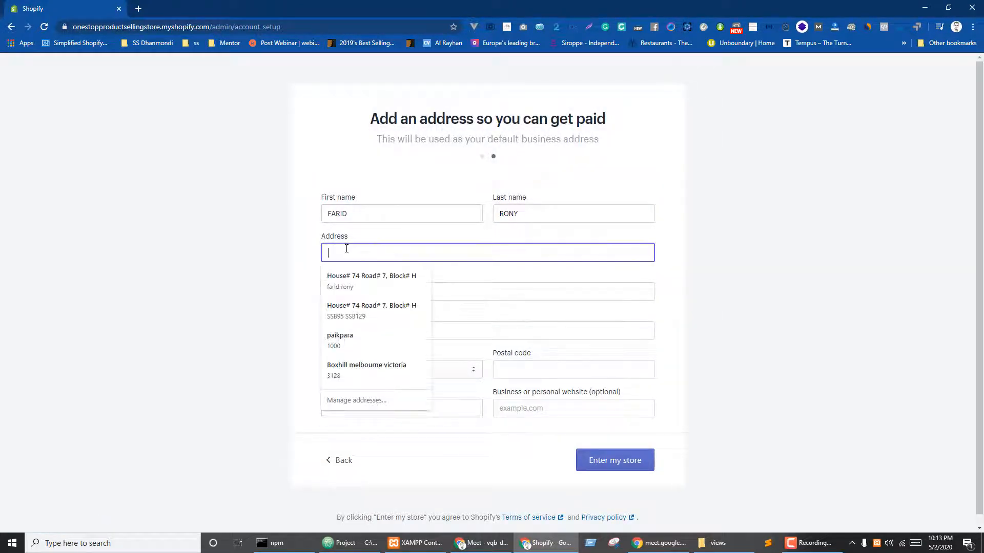
key("Down")
key("Return")
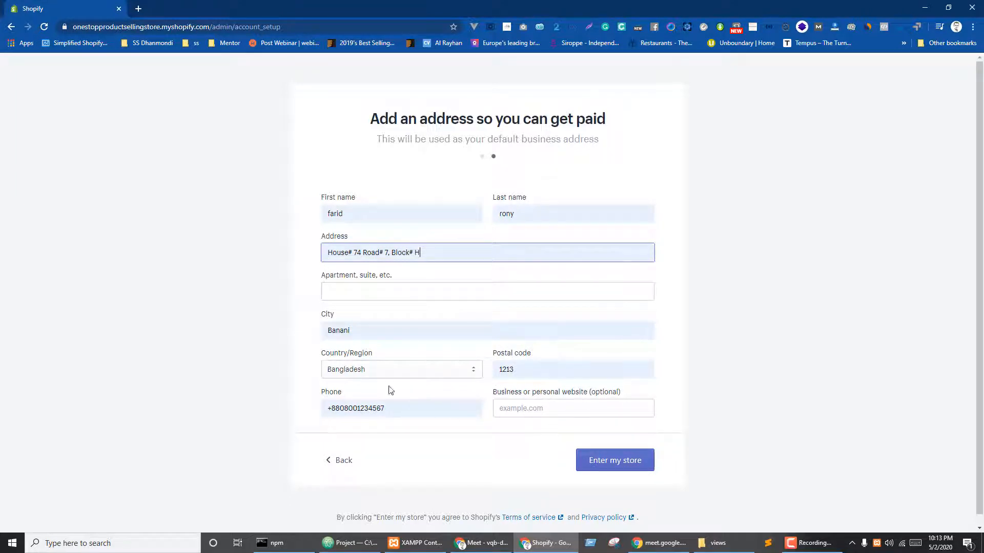
left_click(612, 465)
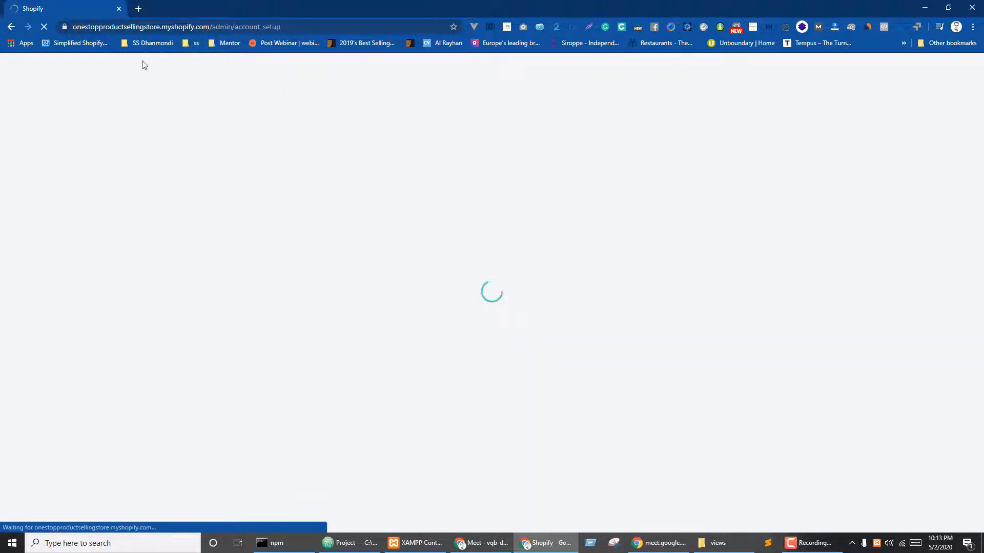
left_click(139, 9)
left_click(967, 69)
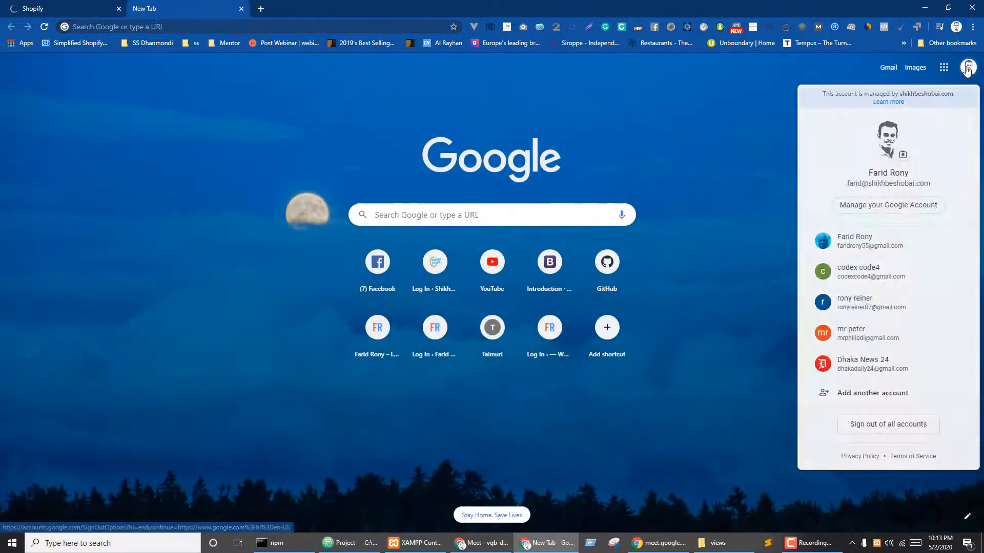
left_click(860, 243)
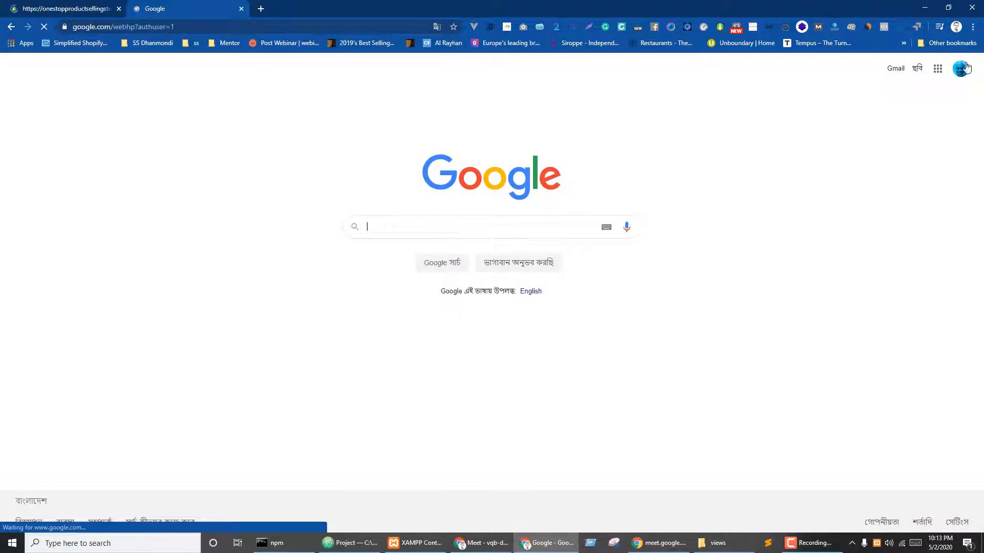
left_click(937, 68)
left_click(875, 126)
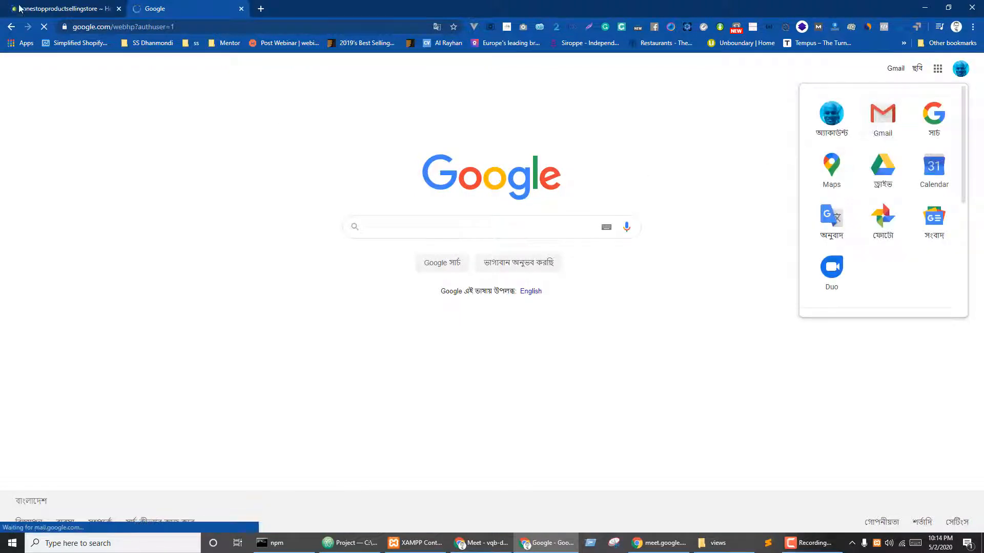
left_click(21, 8)
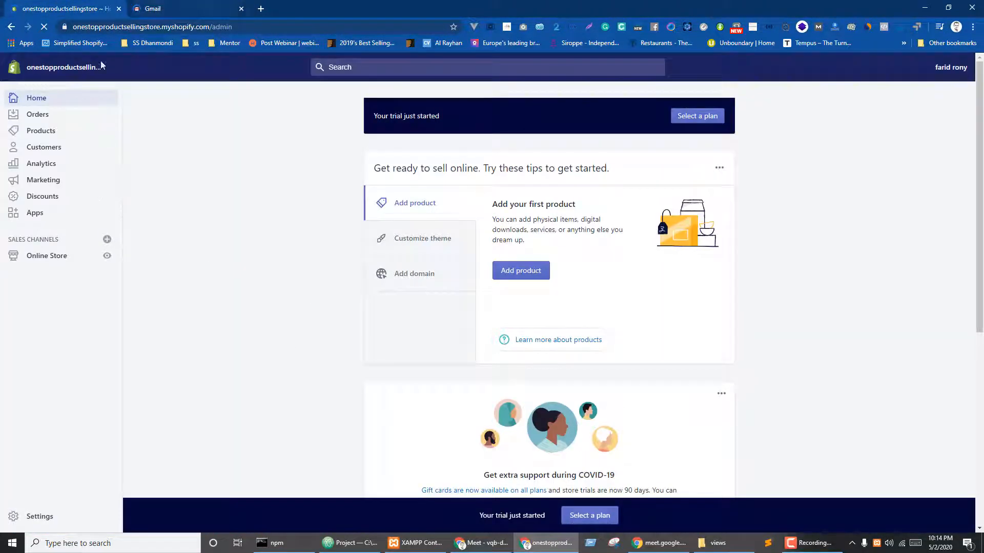
left_click(214, 8)
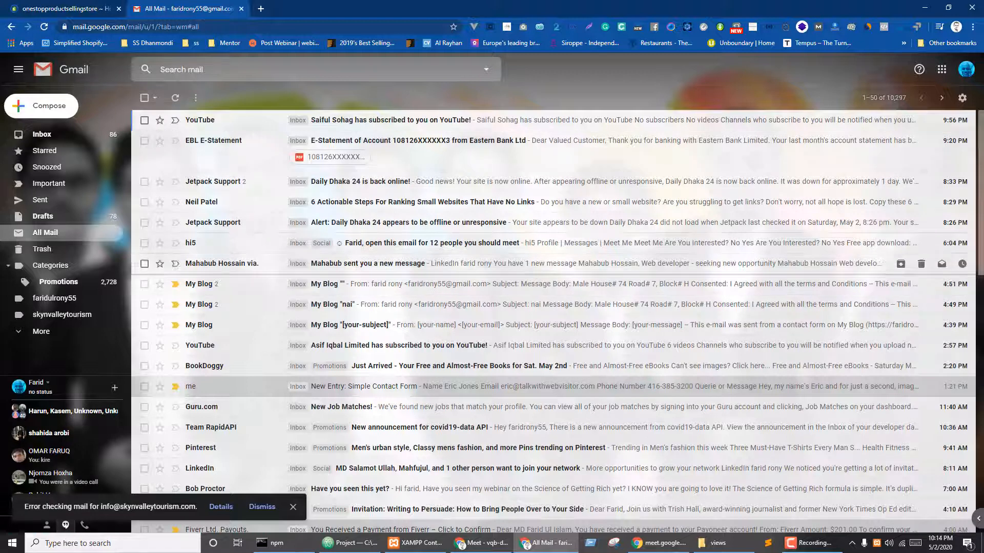
left_click(29, 5)
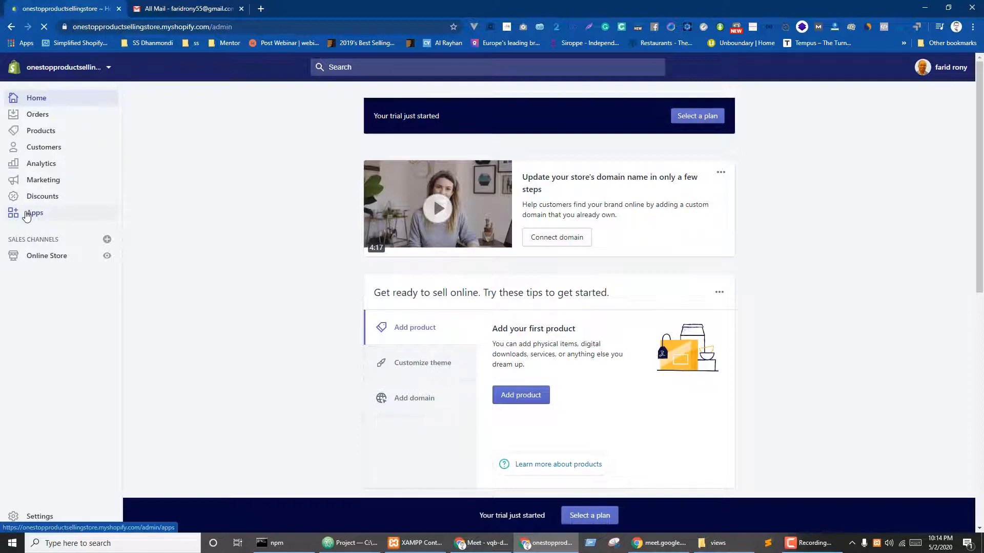
- Go to Online Store > Themes and choose Preview from the Debut theme's Actions menu
left_click(55, 257)
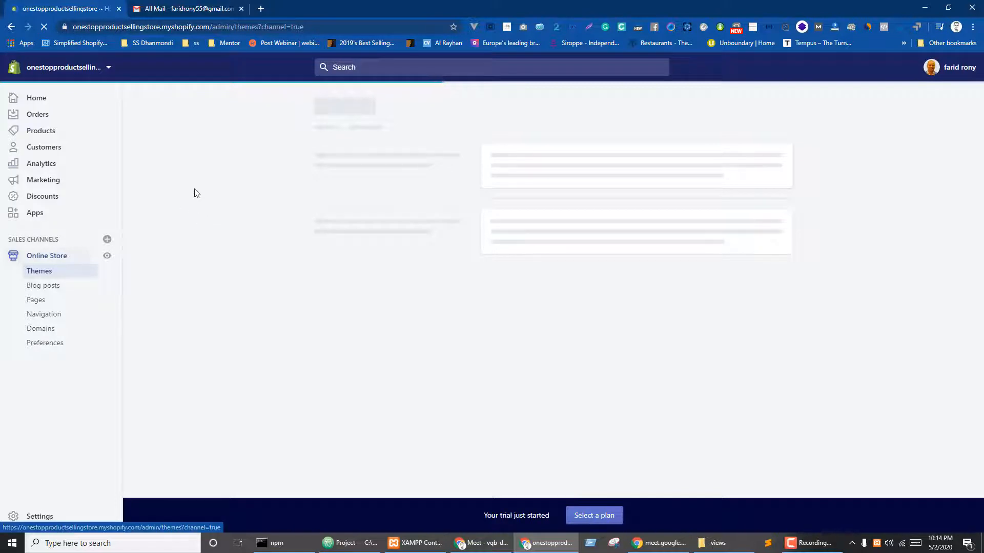
left_click(108, 72)
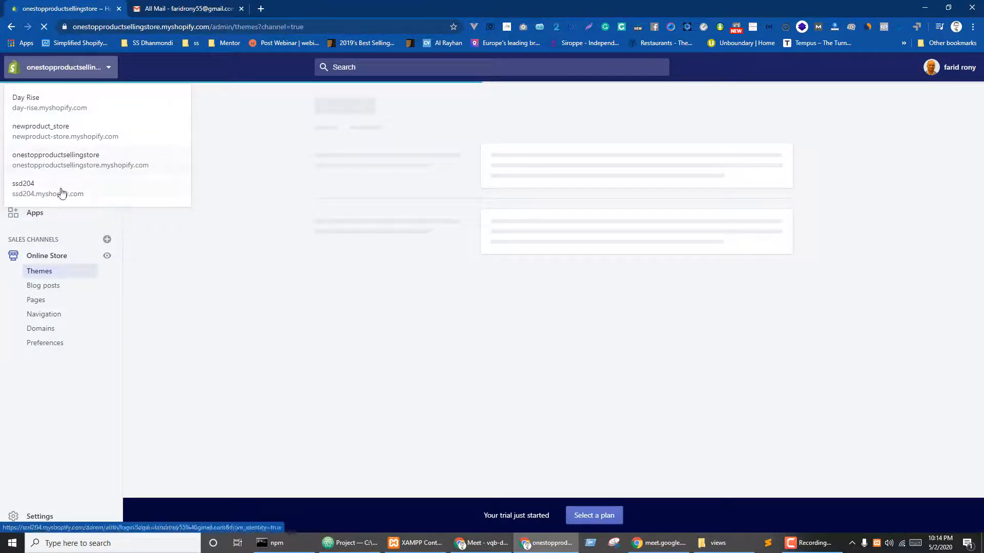
left_click(199, 260)
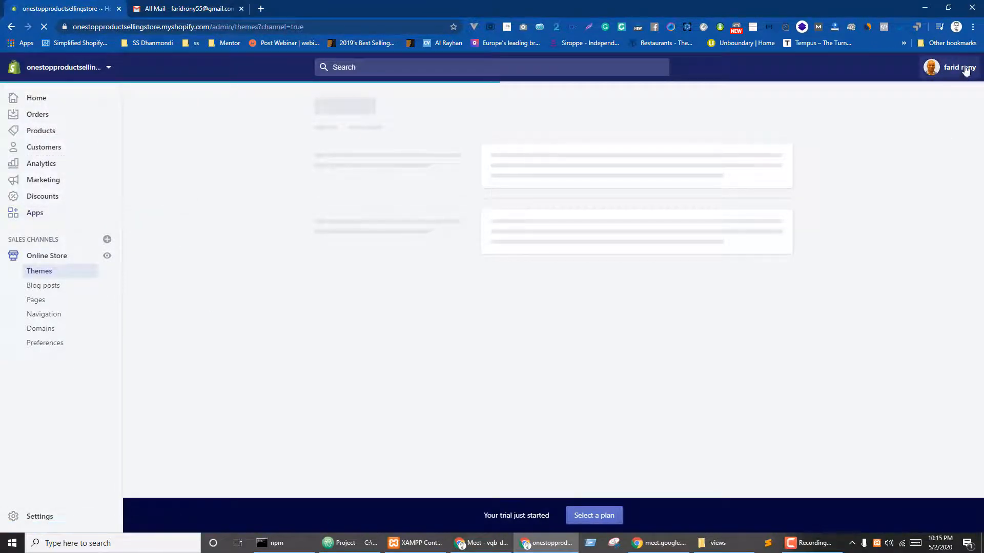
left_click(108, 67)
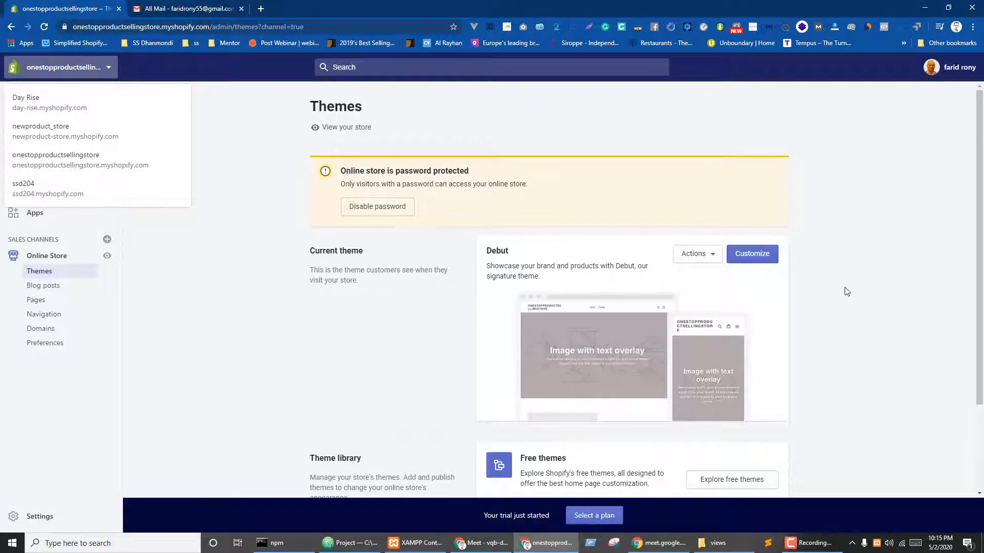
left_click(107, 67)
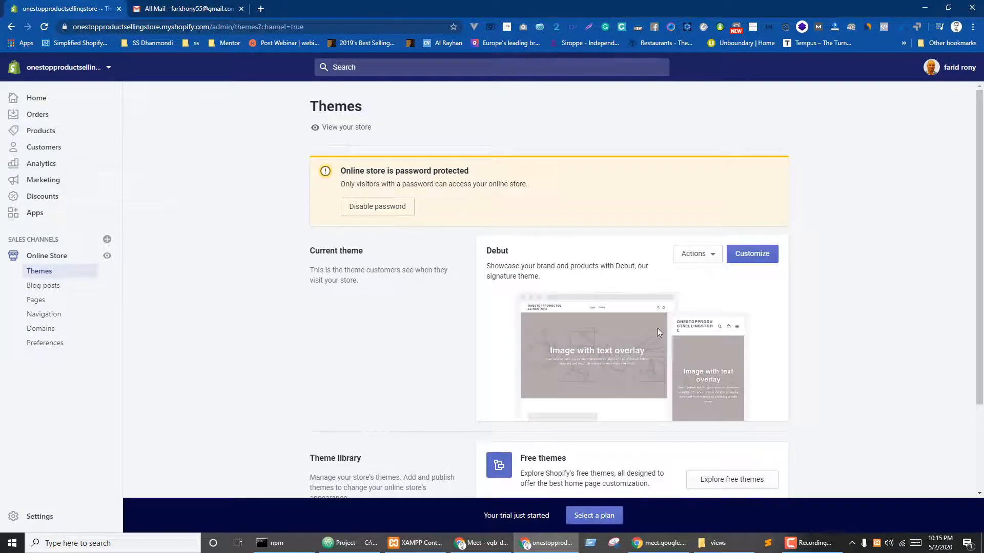
left_click(712, 254)
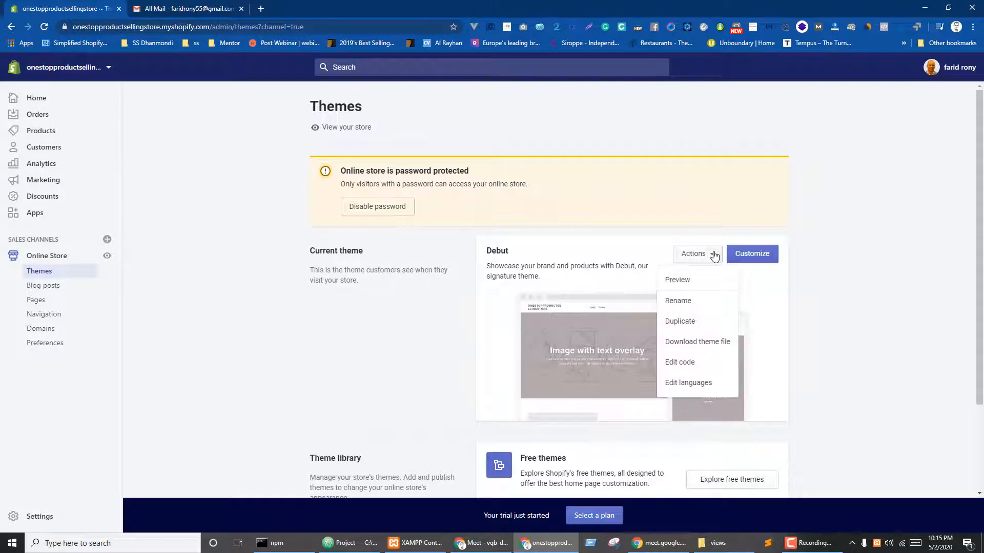
left_click(679, 280)
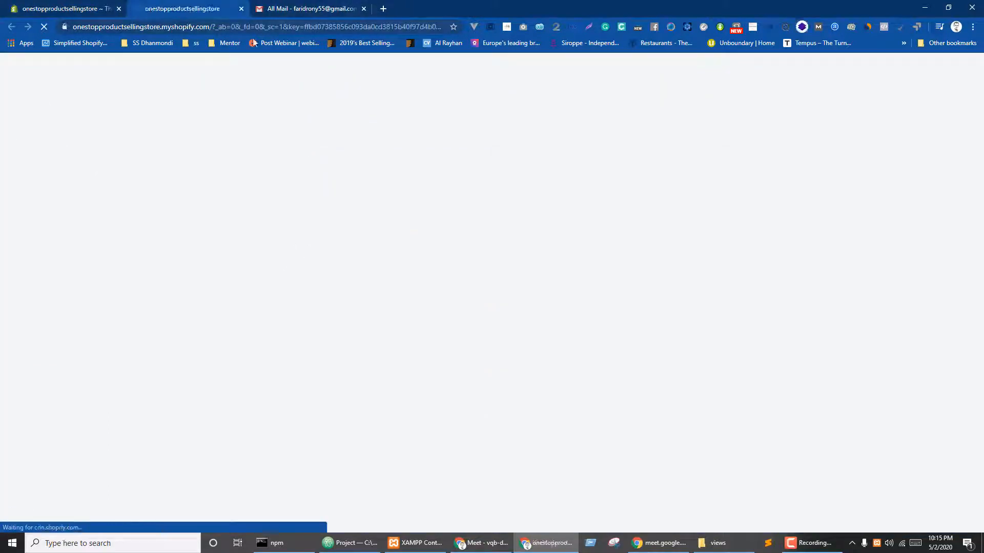
- Move the Gmail tab first, scroll the Debut preview, then return to Themes and dismiss Actions
left_click_drag(303, 8, 54, 8)
left_click(303, 6)
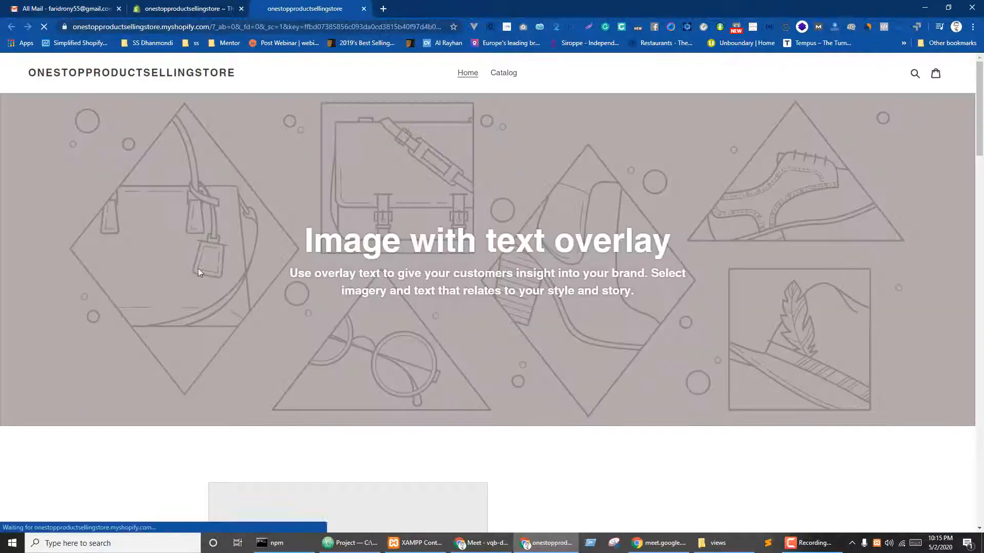
scroll(509, 260, "down", 20)
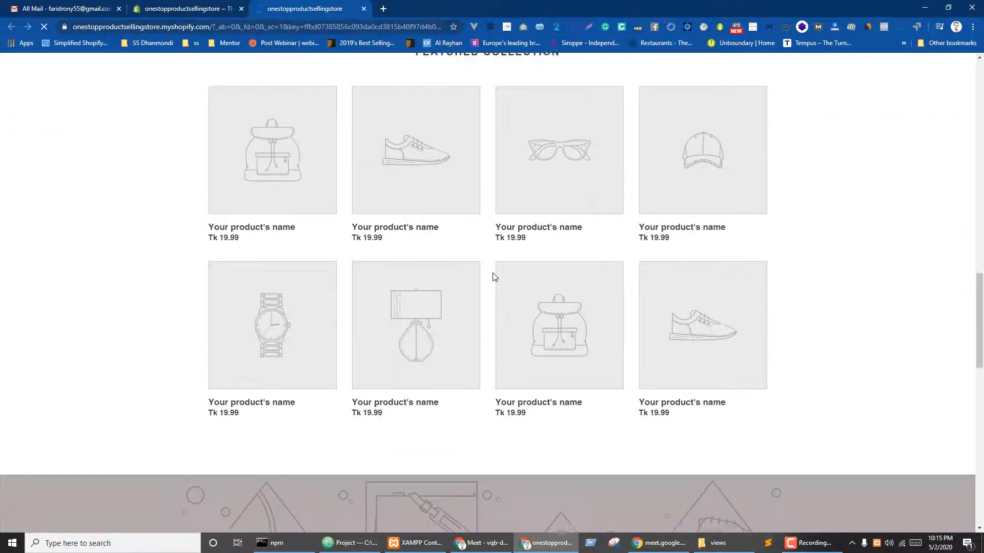
scroll(469, 288, "up", 15)
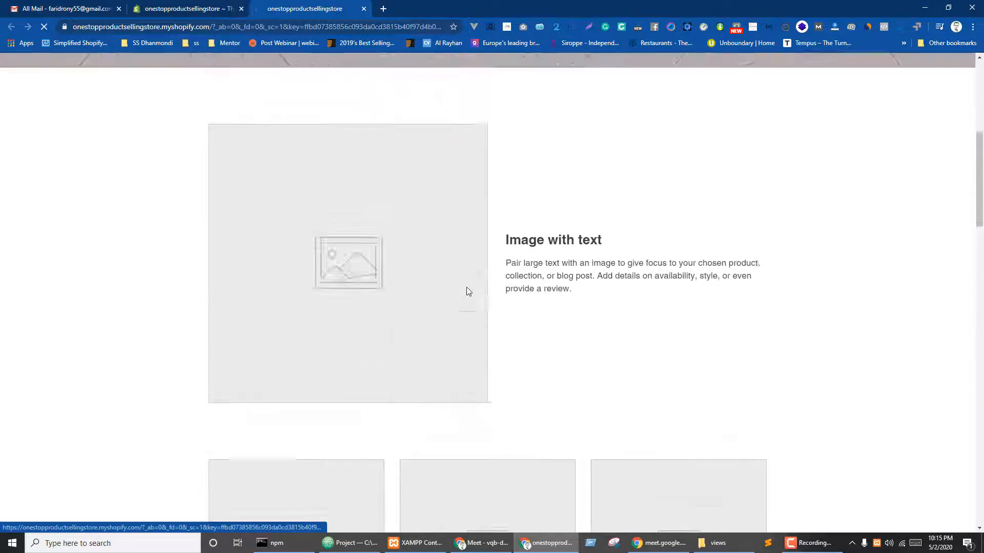
scroll(466, 291, "up", 3)
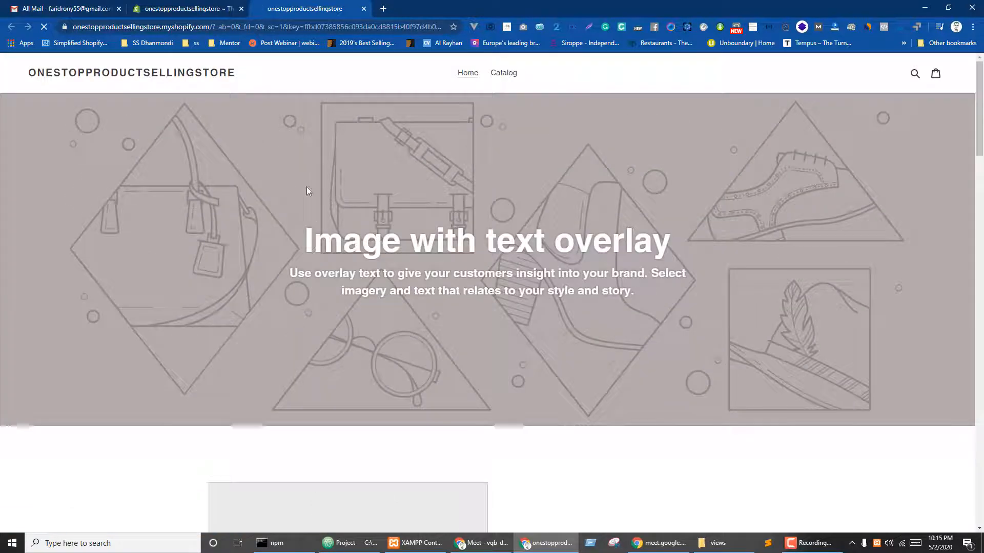
left_click(189, 6)
scroll(392, 347, "down", 2)
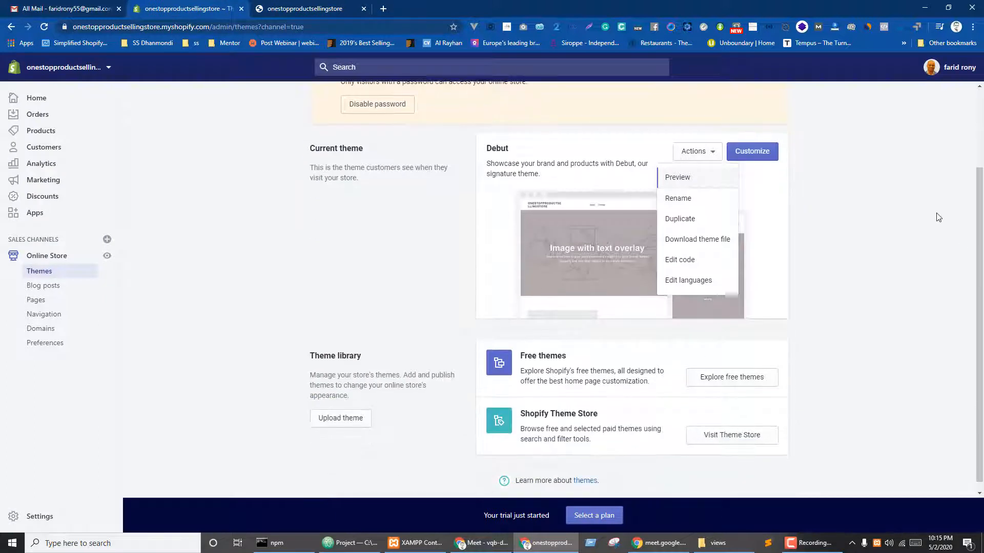
left_click(787, 231)
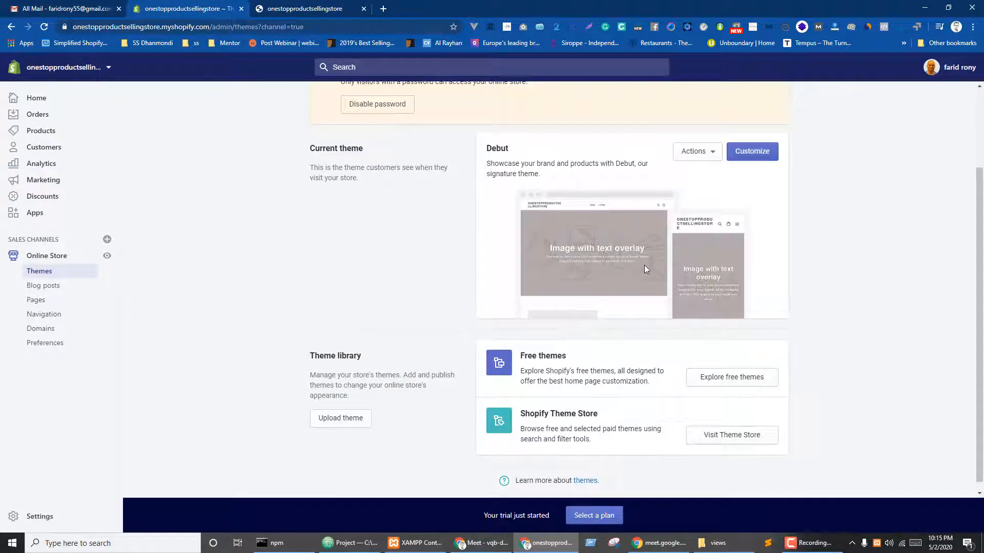
scroll(645, 269, "down", 1)
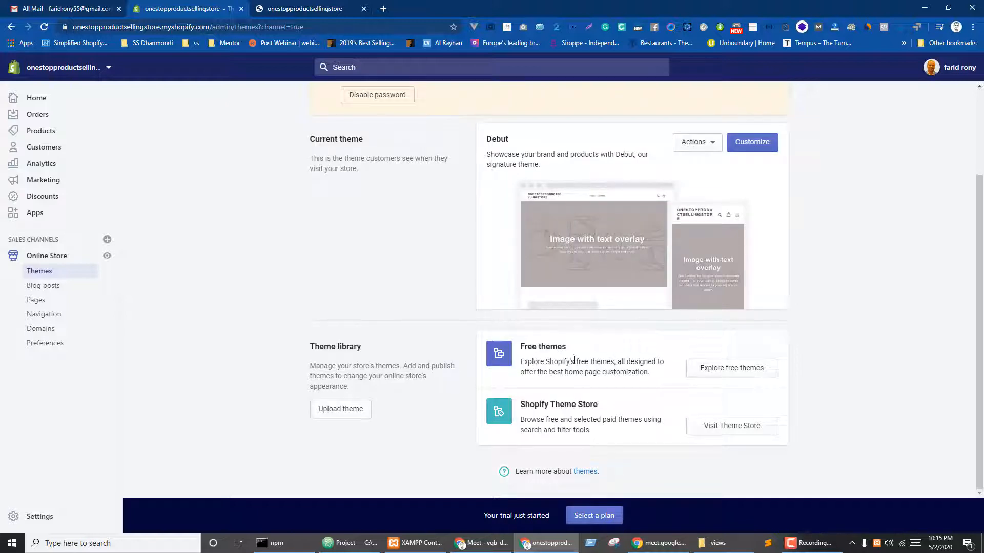
- Open the Theme Store in a new tab and browse the free themes gallery (Simple, Boundless, Venture, Narrative)
left_click(731, 433)
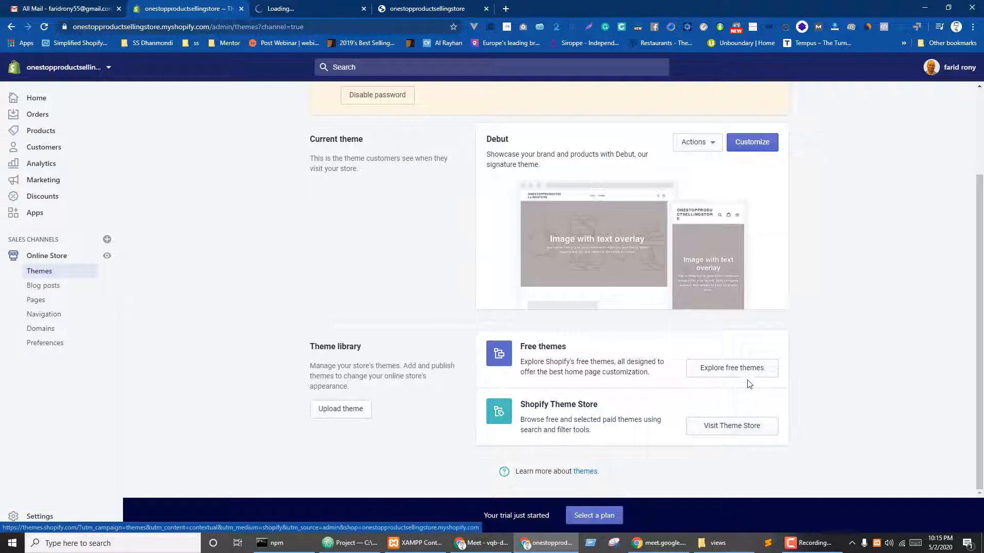
left_click(733, 371)
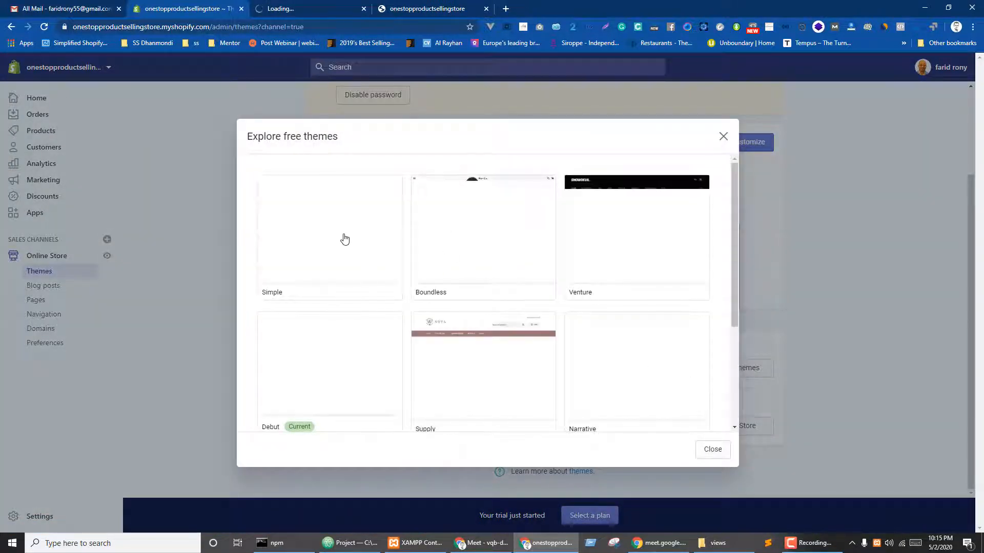
key("ctrl+Tab")
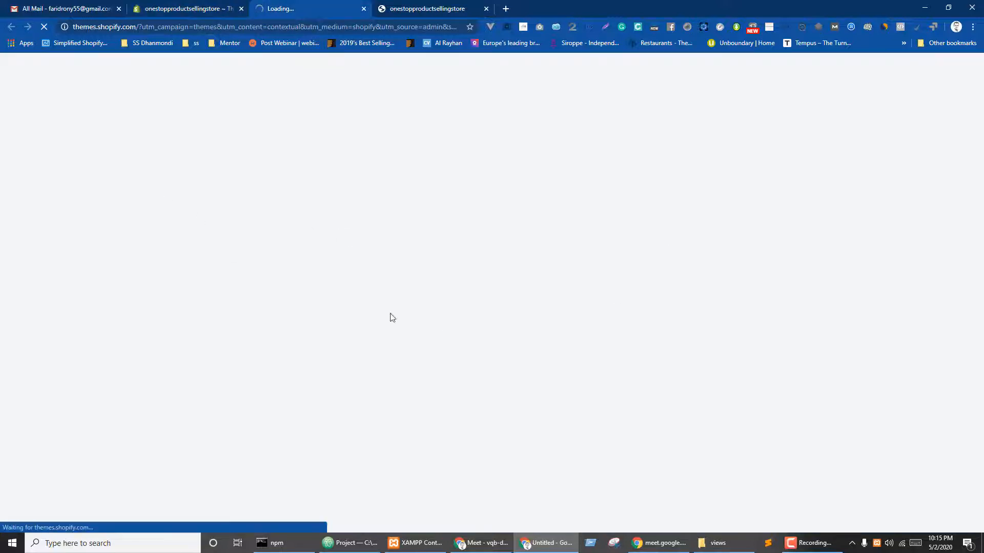
key("ctrl+shift+Tab")
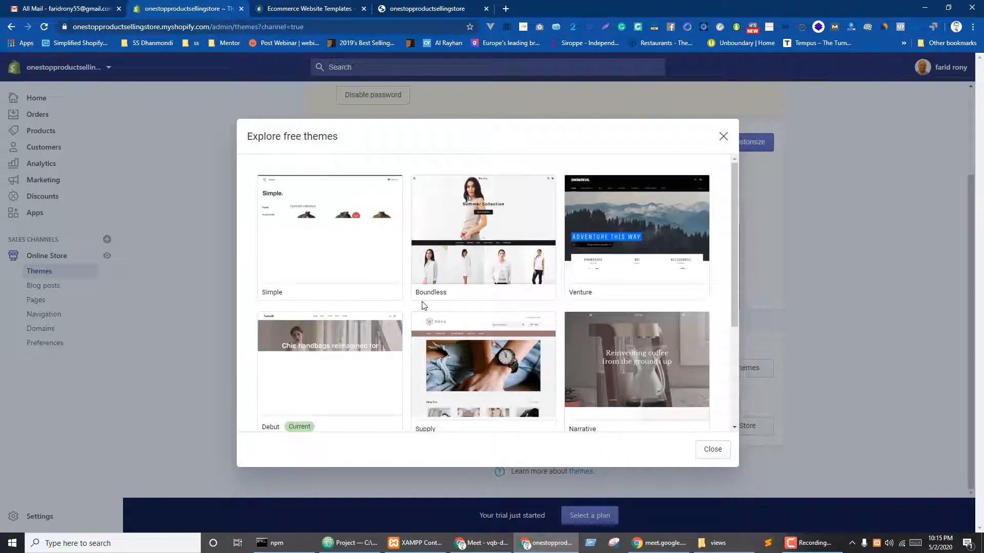
scroll(558, 323, "down", 3)
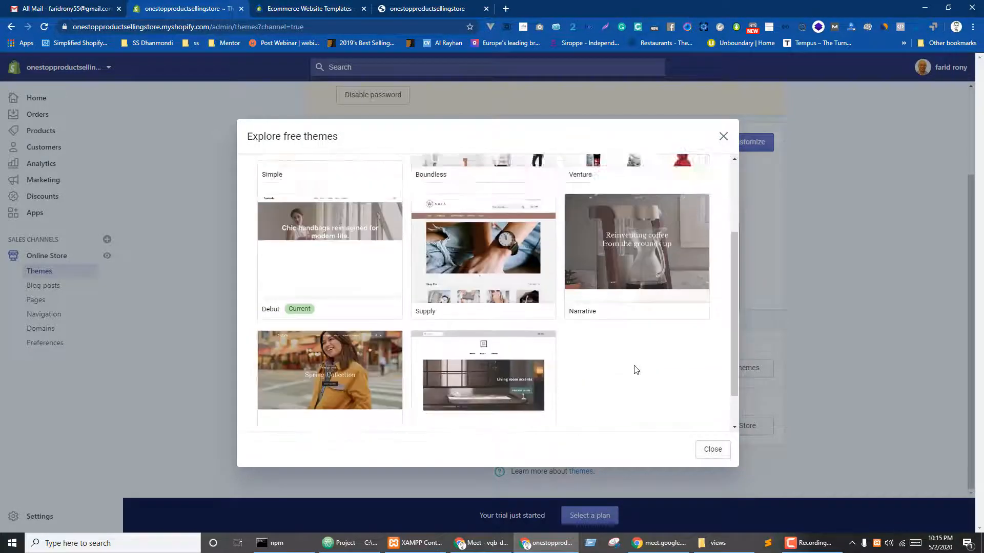
scroll(634, 372, "up", 2)
scroll(610, 359, "down", 3)
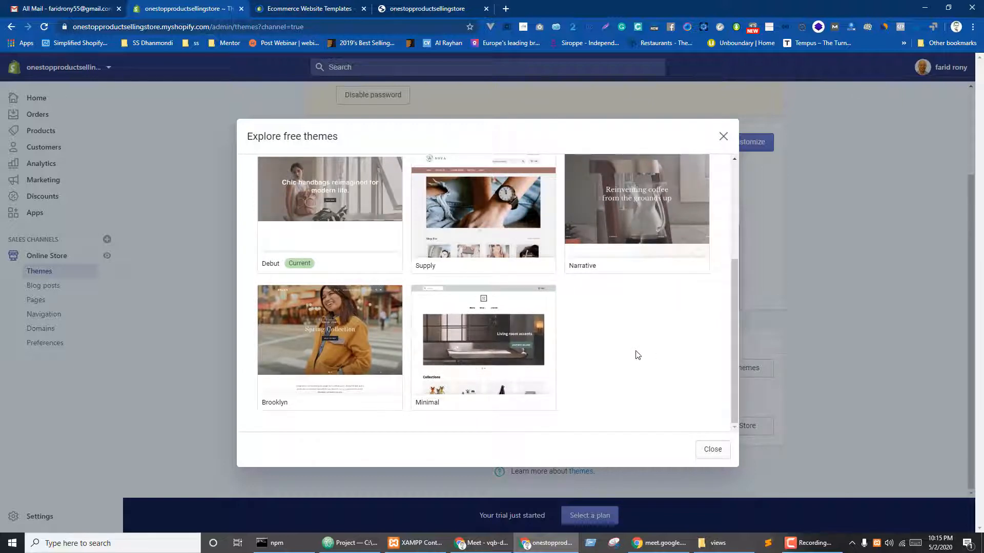
scroll(637, 355, "up", 3)
scroll(637, 354, "down", 3)
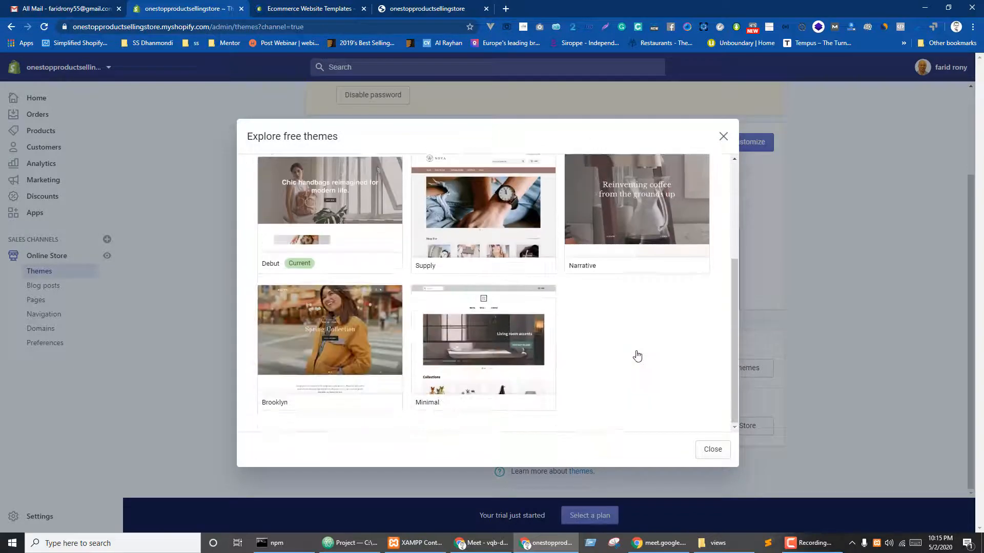
scroll(464, 341, "up", 3)
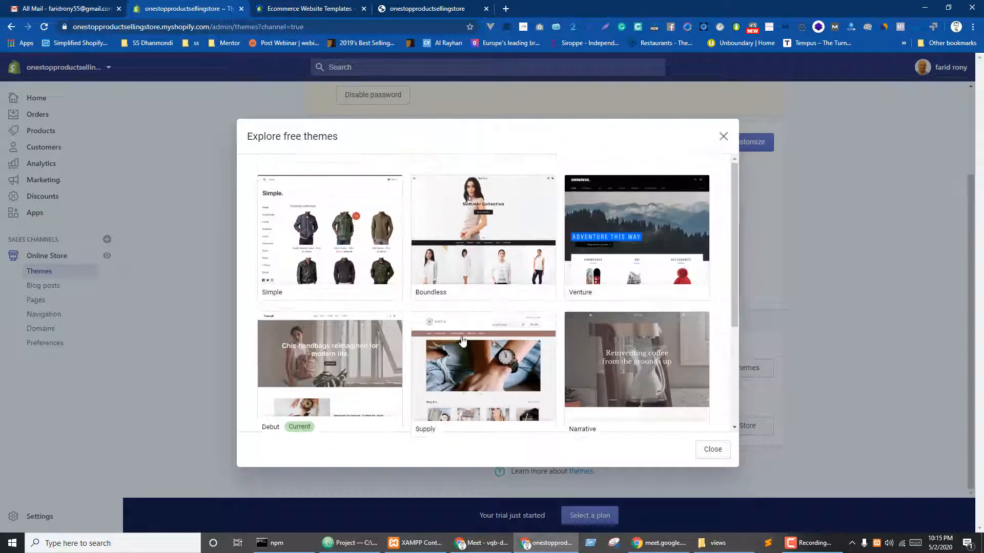
- Preview the Simple theme with its Toy style, then switch to the themes.shopify.com tab
left_click(297, 260)
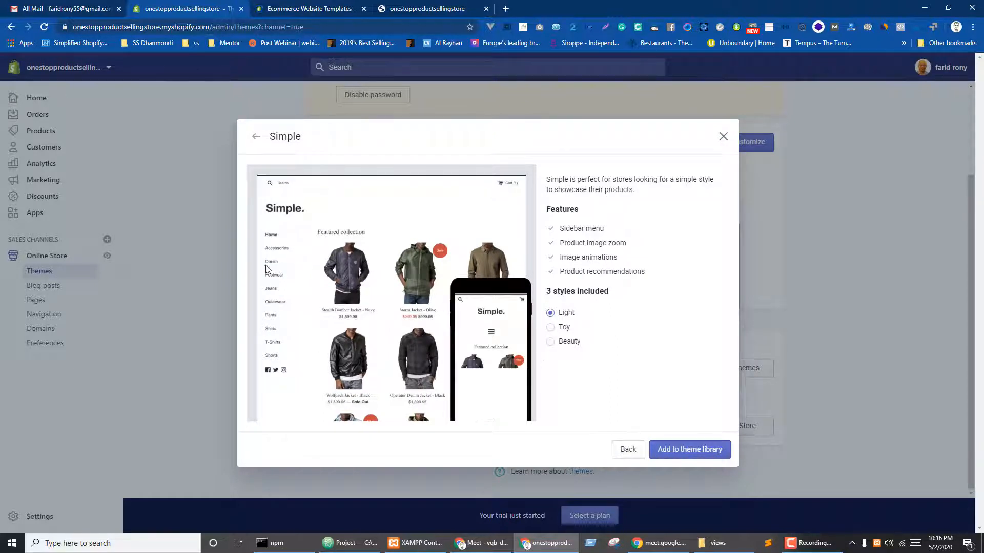
left_click(565, 330)
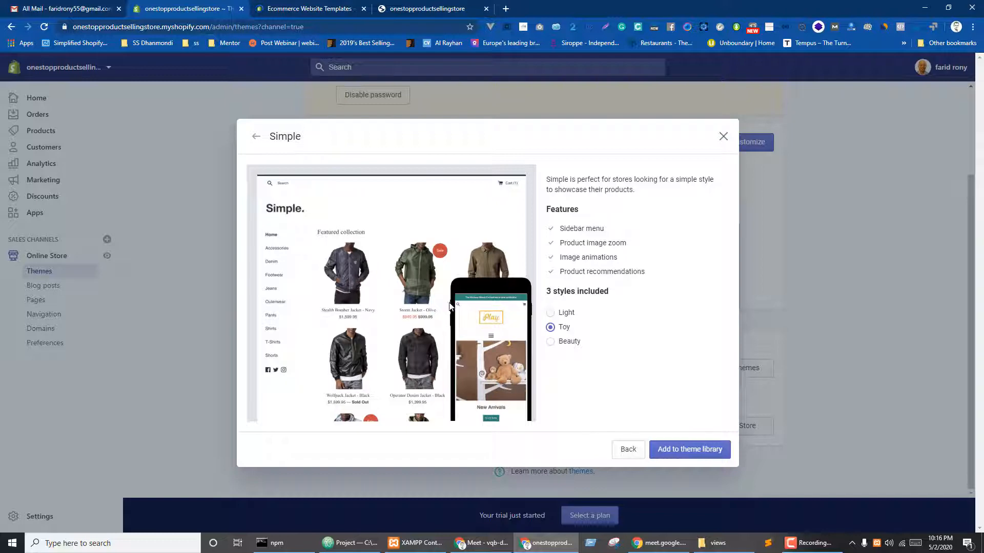
key("ctrl+Tab")
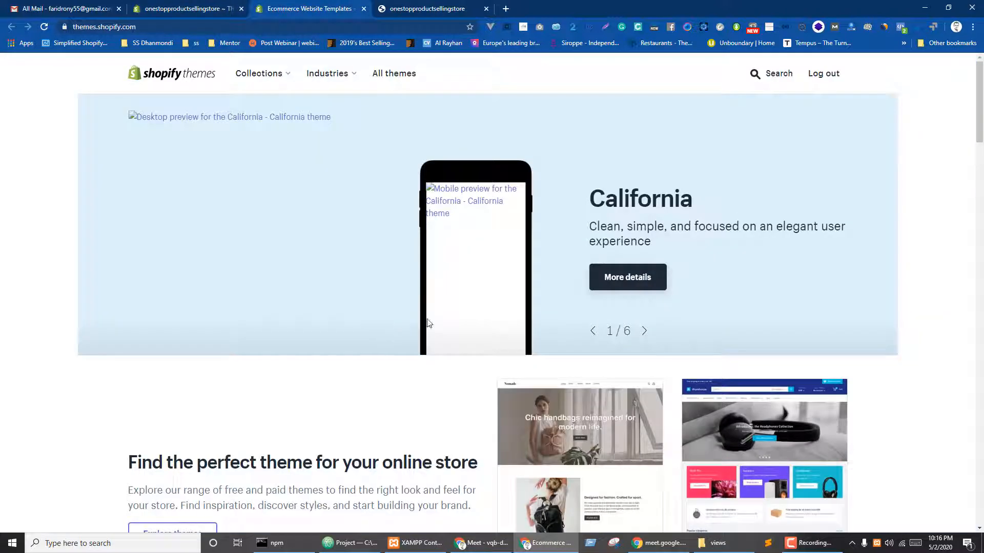
- Filter all themes by Price: Free and Single product, leaving Narrative, then open a new tab
scroll(384, 220, "down", 1)
scroll(414, 203, "up", 1)
left_click(396, 75)
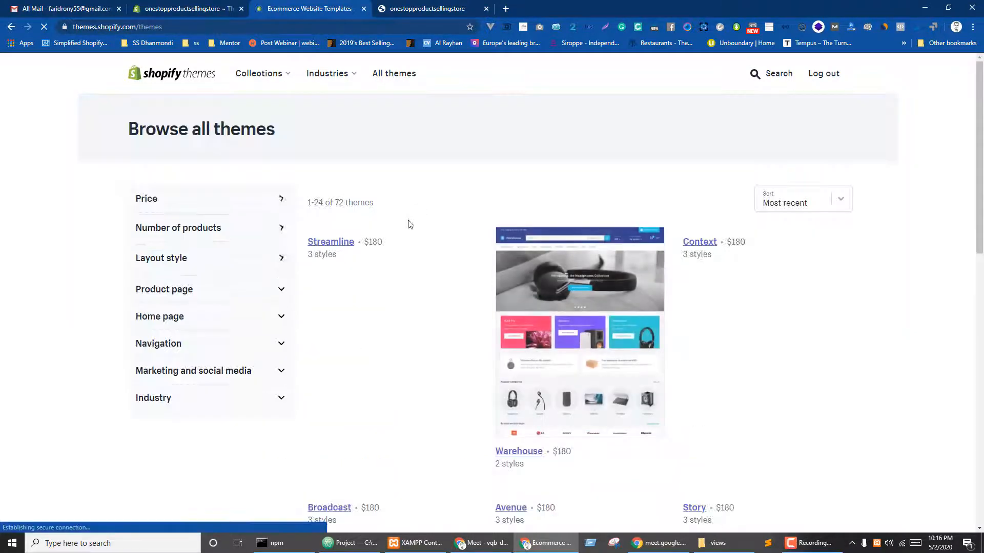
left_click(154, 222)
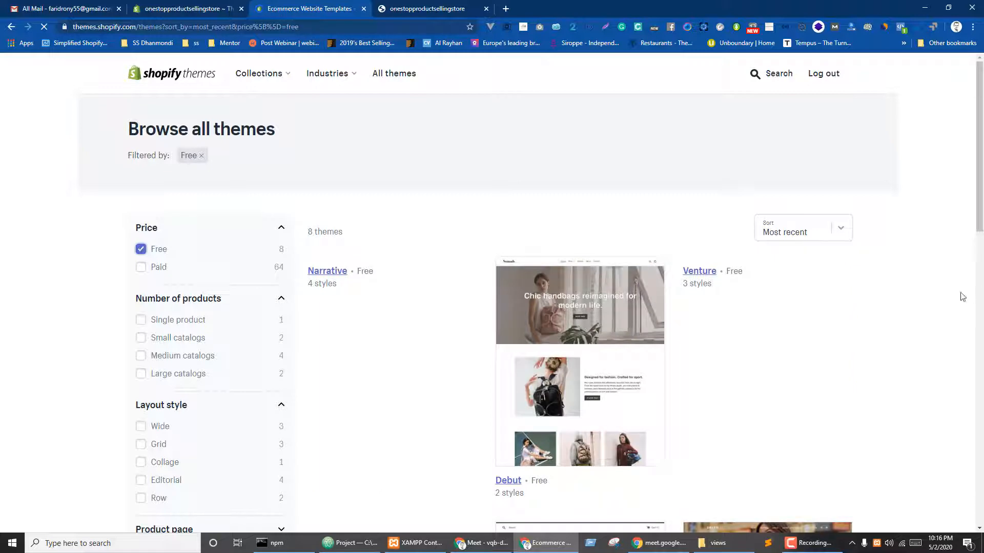
scroll(926, 259, "down", 6)
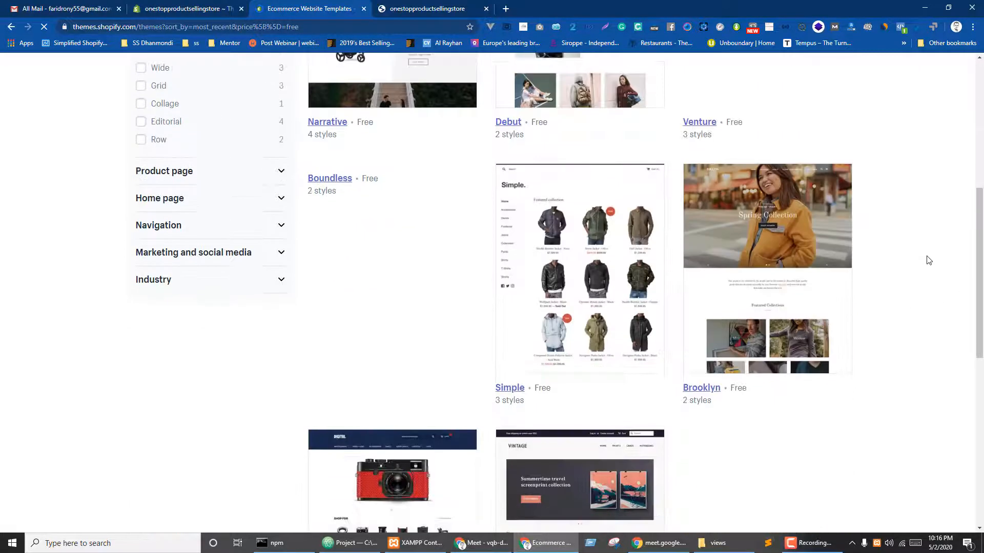
scroll(490, 283, "up", 4)
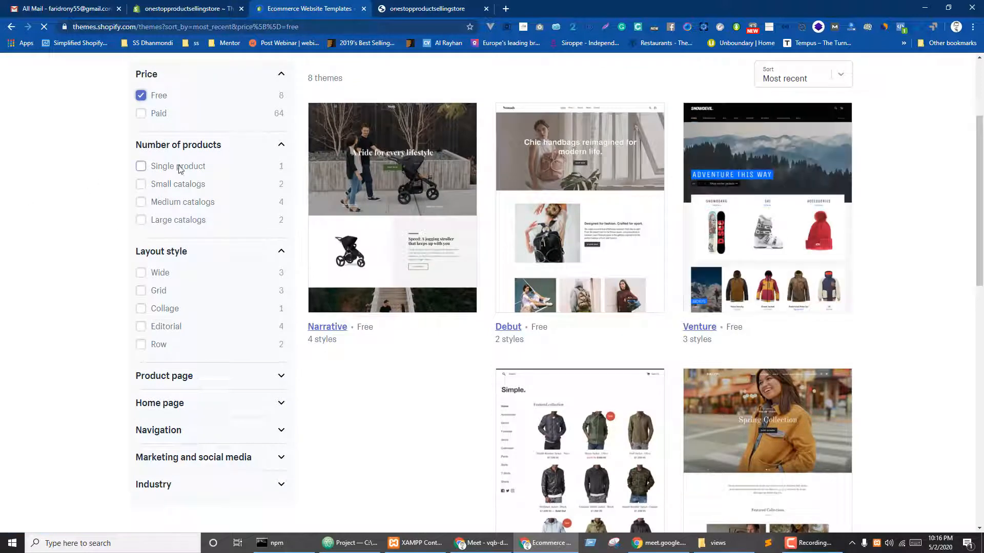
left_click(161, 168)
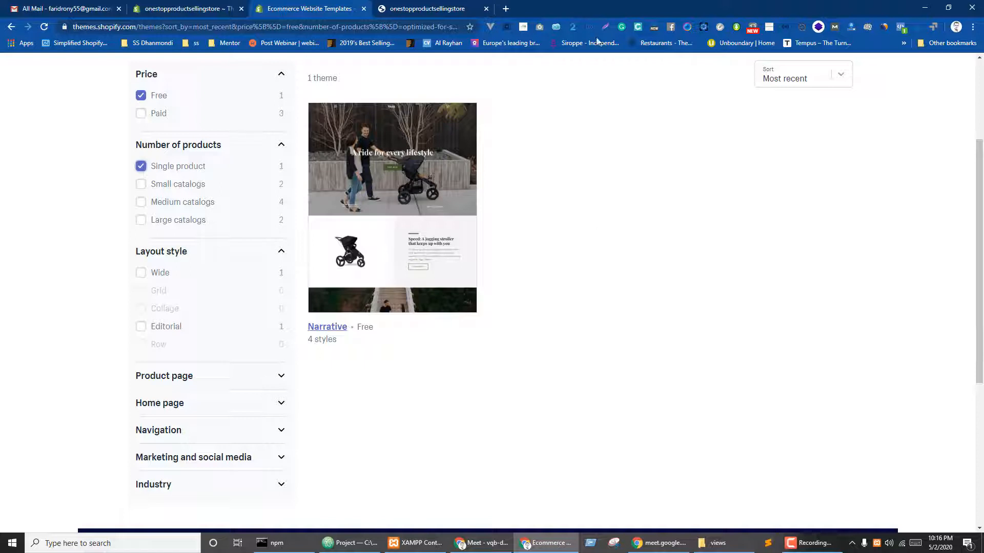
left_click(505, 9)
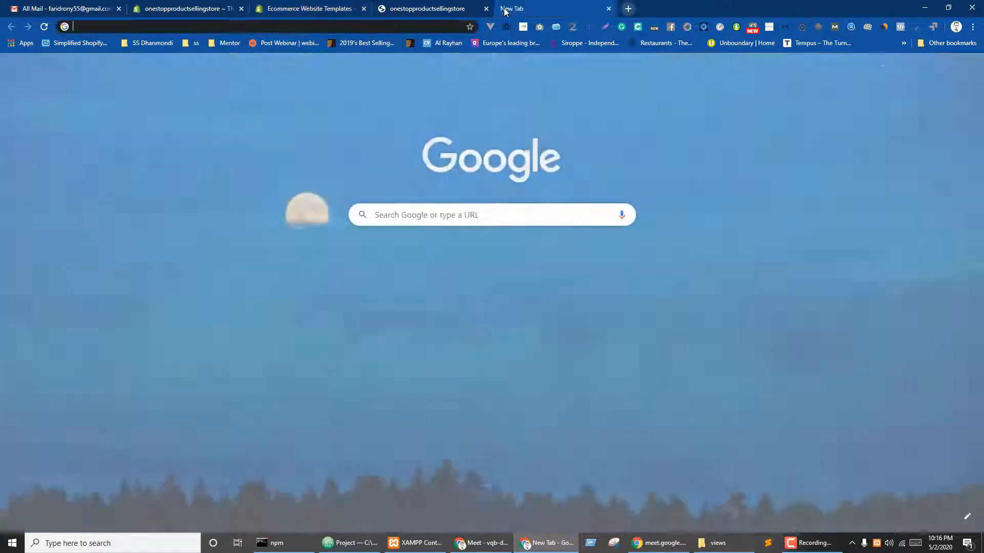
- Search Google for 'spinning' and browse its image results
type("s")
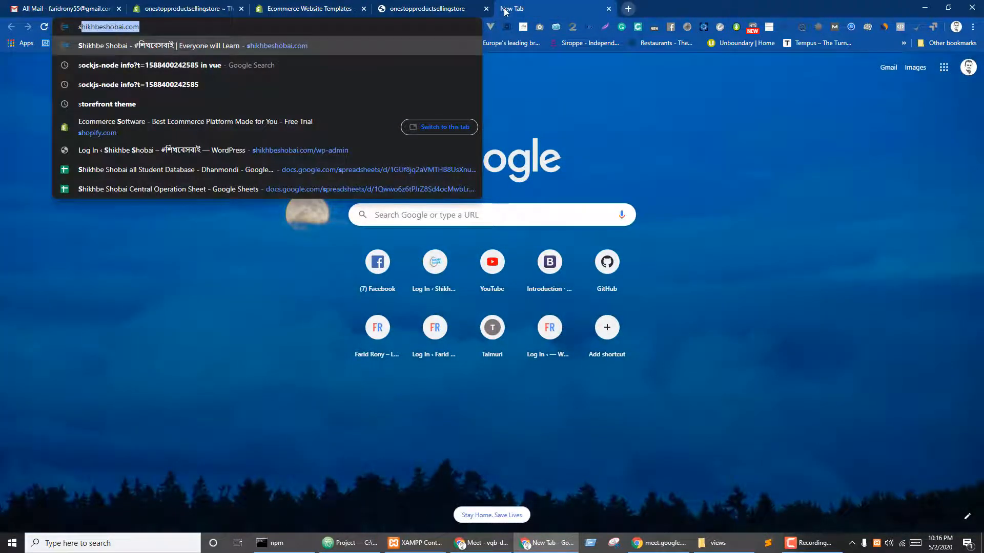
type("pinning")
key("Return")
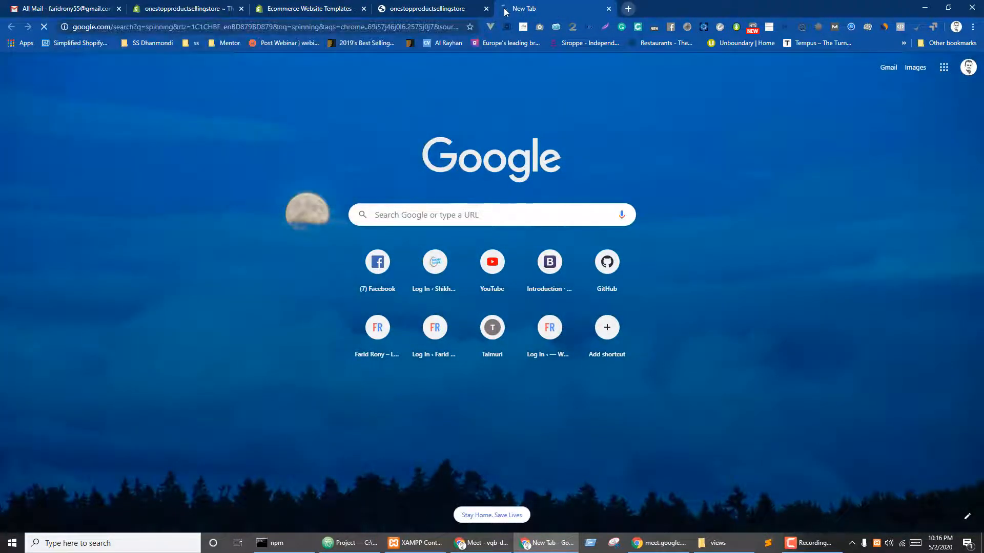
left_click(142, 106)
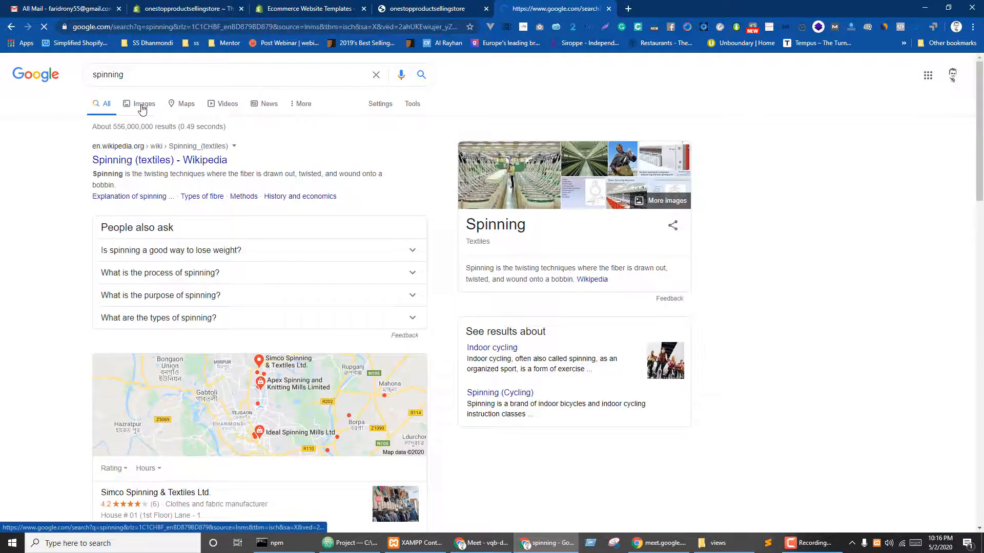
scroll(535, 336, "down", 10)
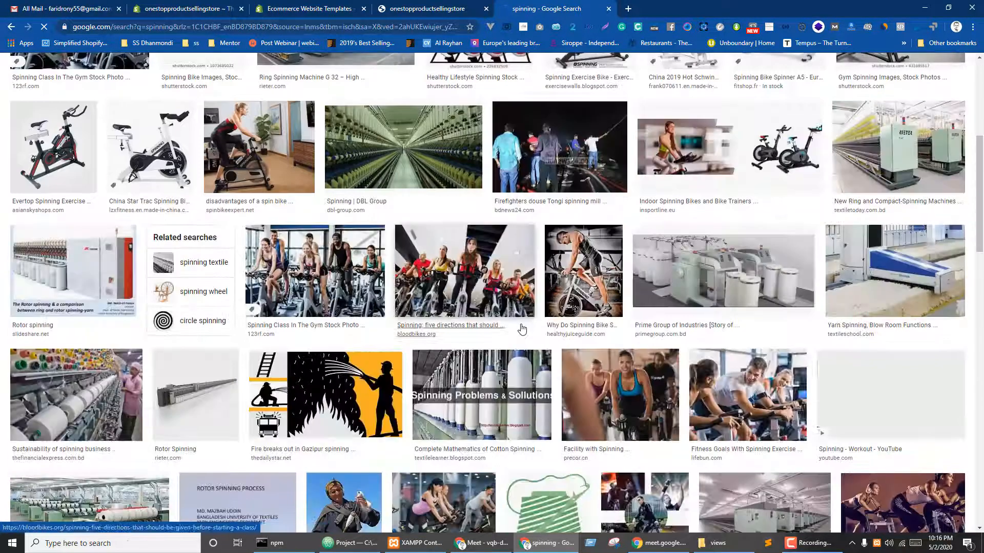
scroll(521, 333, "down", 10)
scroll(521, 336, "down", 10)
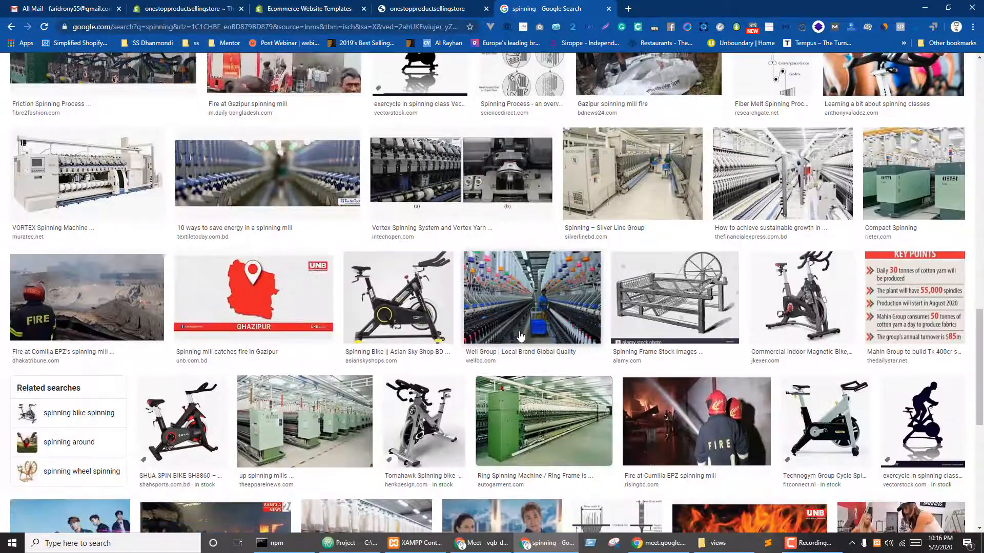
scroll(520, 333, "down", 7)
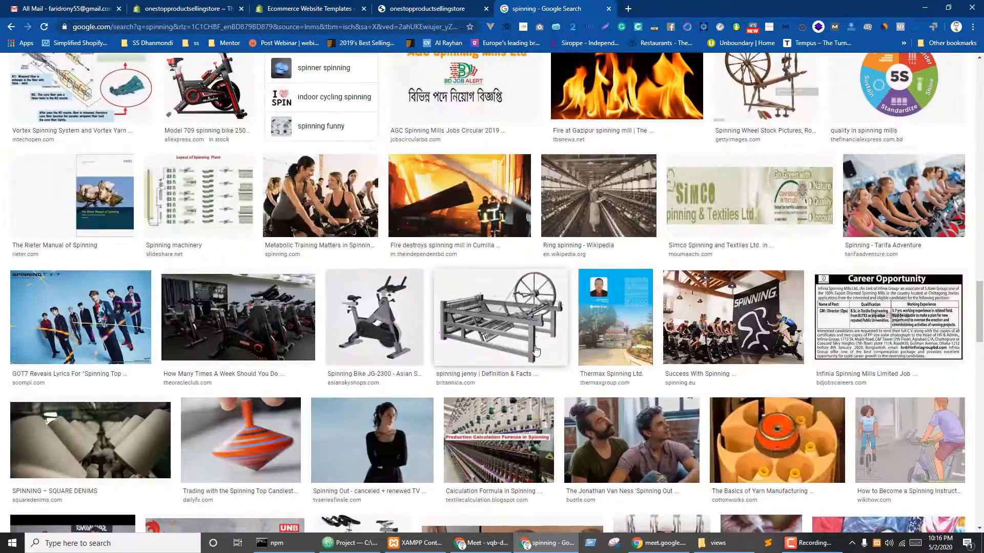
scroll(519, 333, "up", 5)
scroll(287, 323, "up", 3)
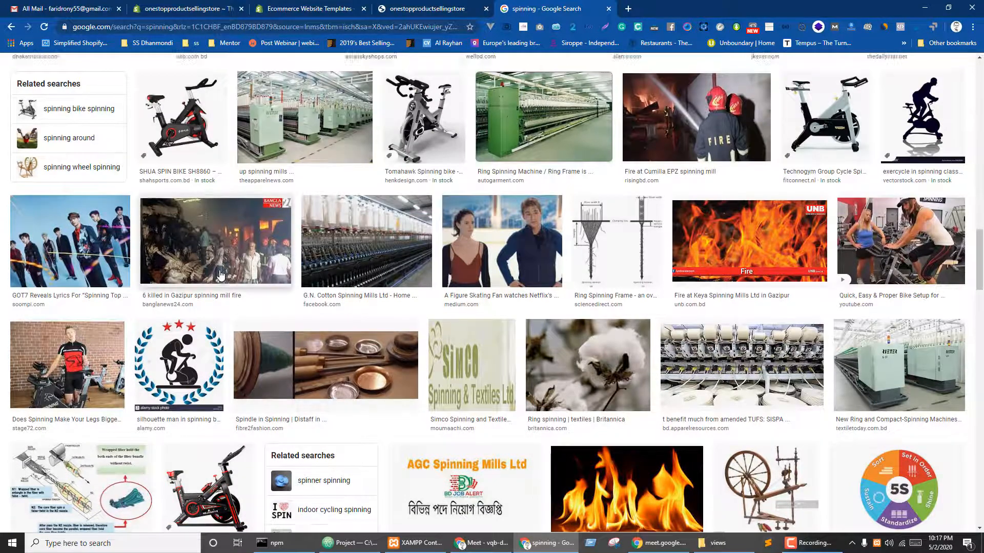
scroll(225, 296, "down", 10)
scroll(147, 248, "up", 3)
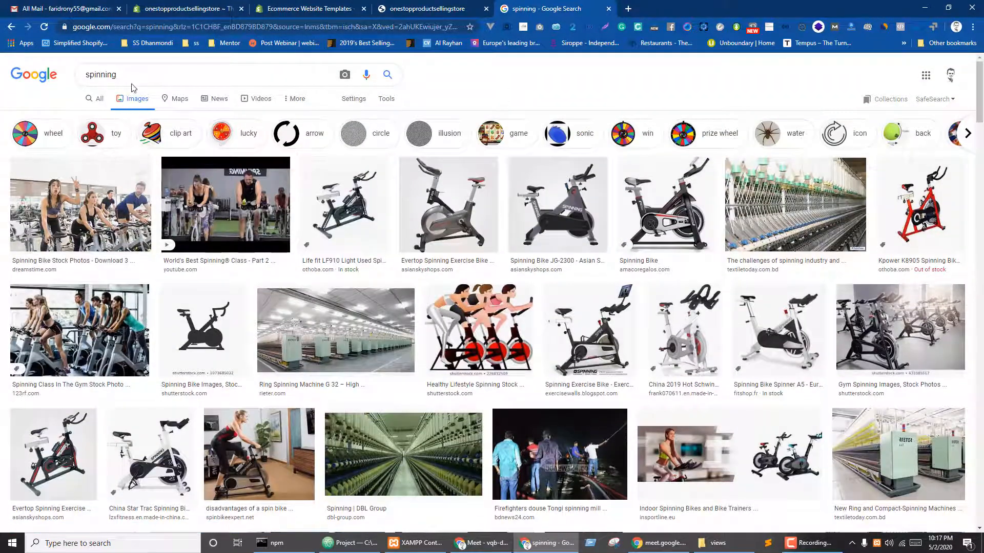
- Change the image search to 'fighter spinner', then return to the Shopify theme listing
double_click(75, 76)
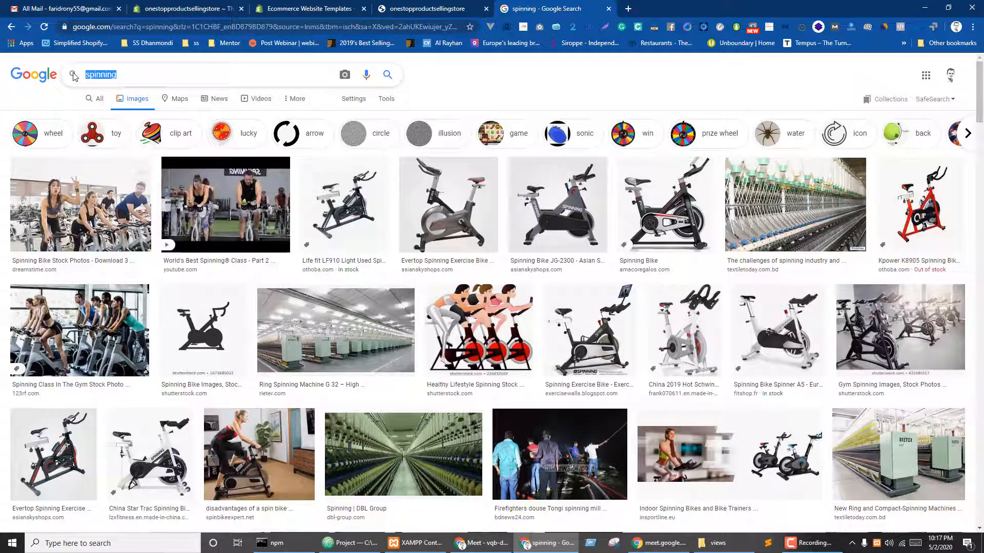
type("fi")
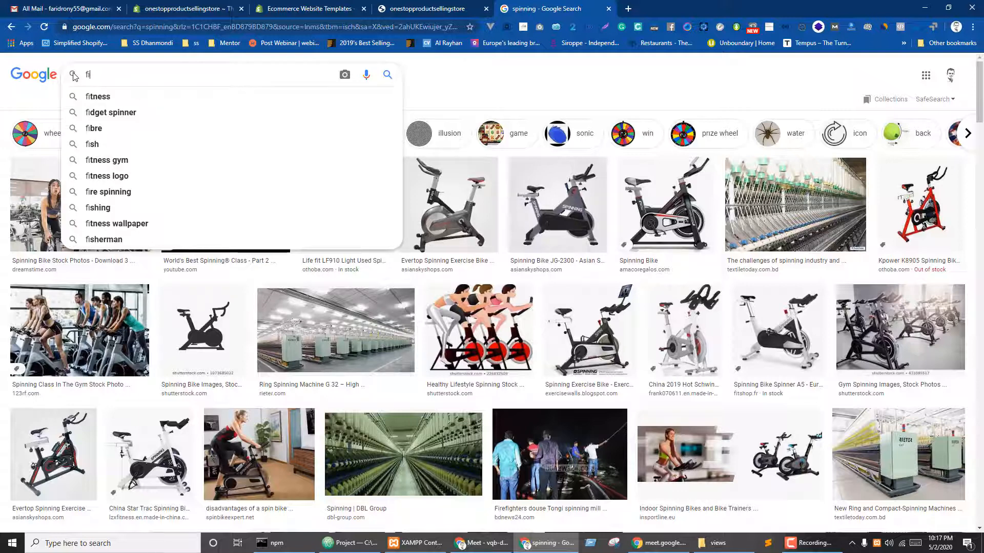
type("ght")
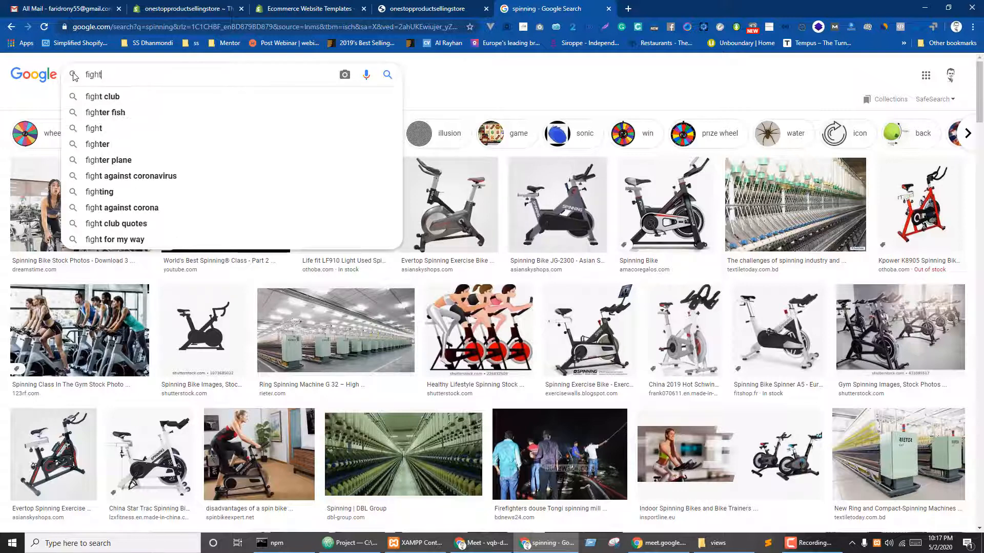
type("er sp")
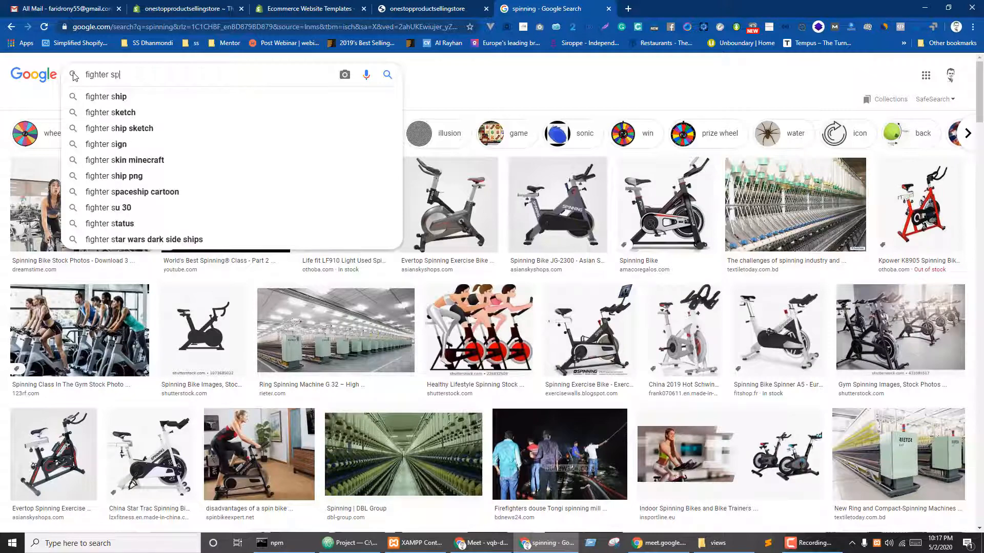
type("inner")
key("Return")
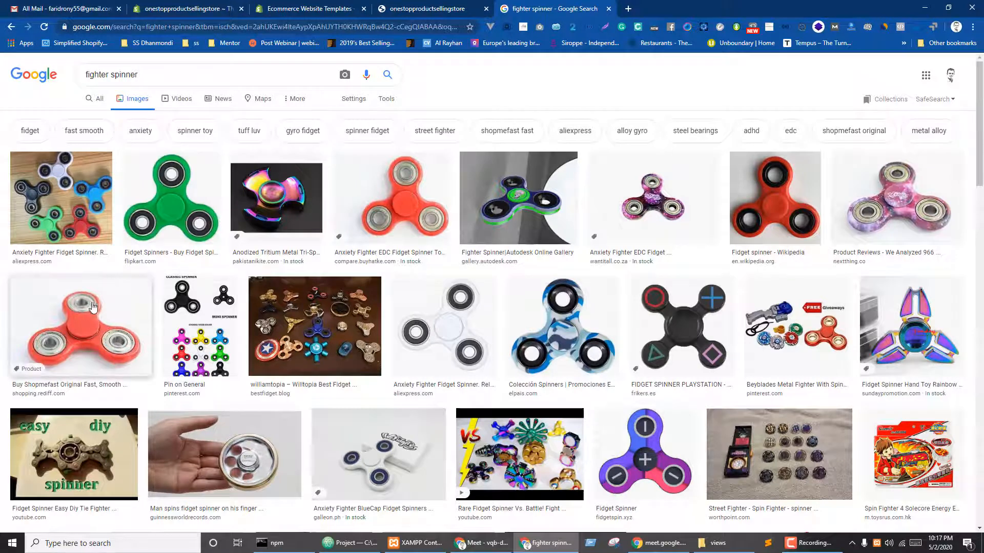
key("ctrl+shift+Tab")
key("ctrl+shift+Tab")
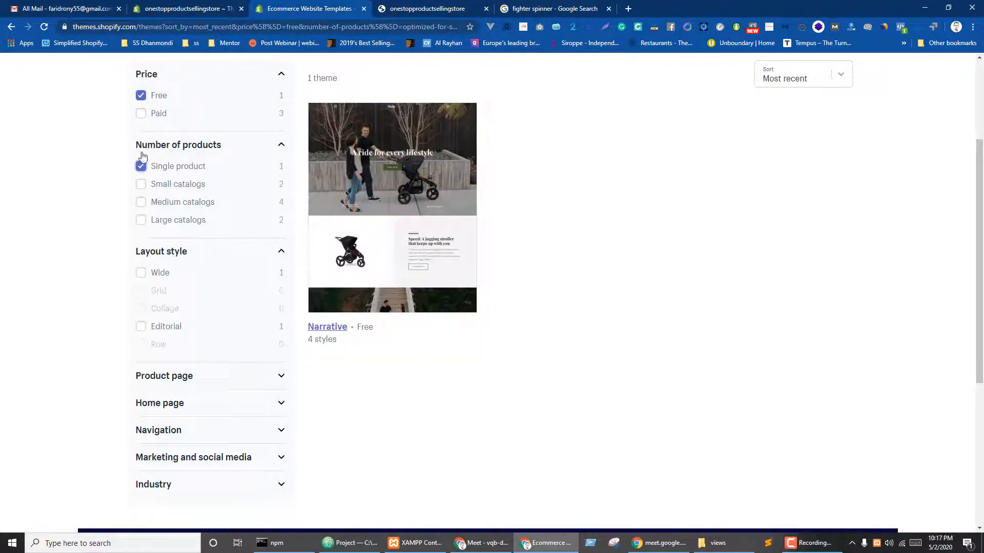
- Drop the Single product filter and, after trying Small catalogs, Wide and Grid, filter free themes by Row layout
key("ctrl+Tab")
key("ctrl+Tab")
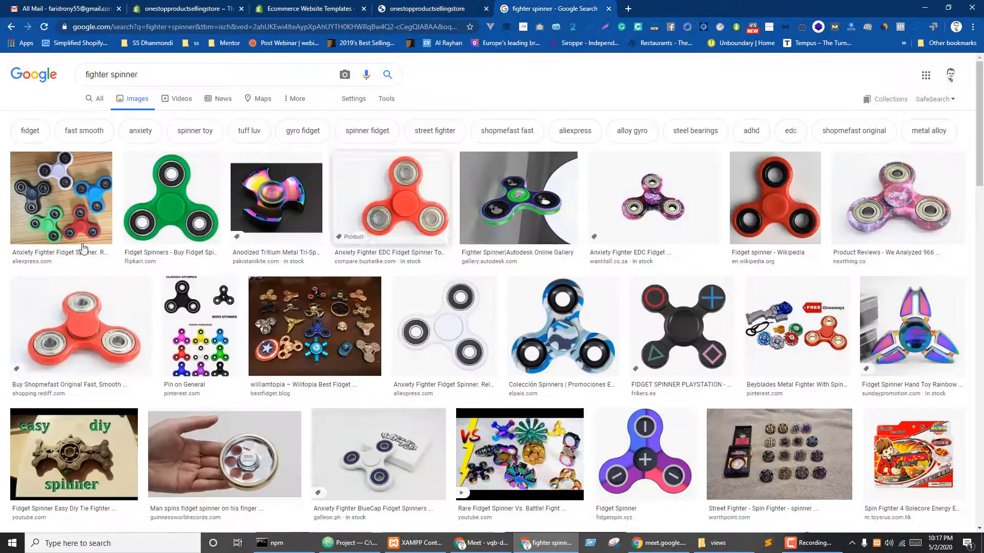
key("ctrl+shift+Tab")
key("ctrl+shift+Tab")
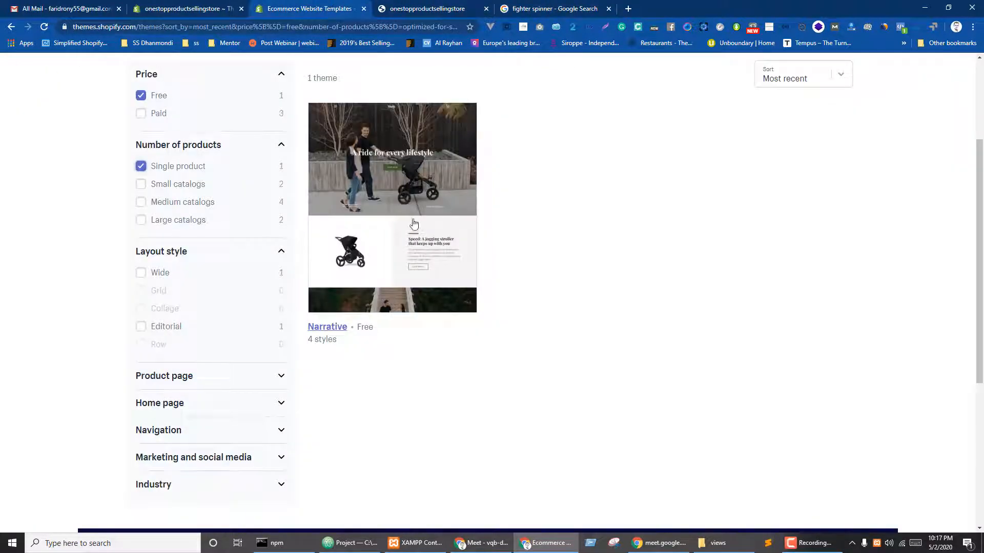
left_click(141, 169)
left_click(171, 185)
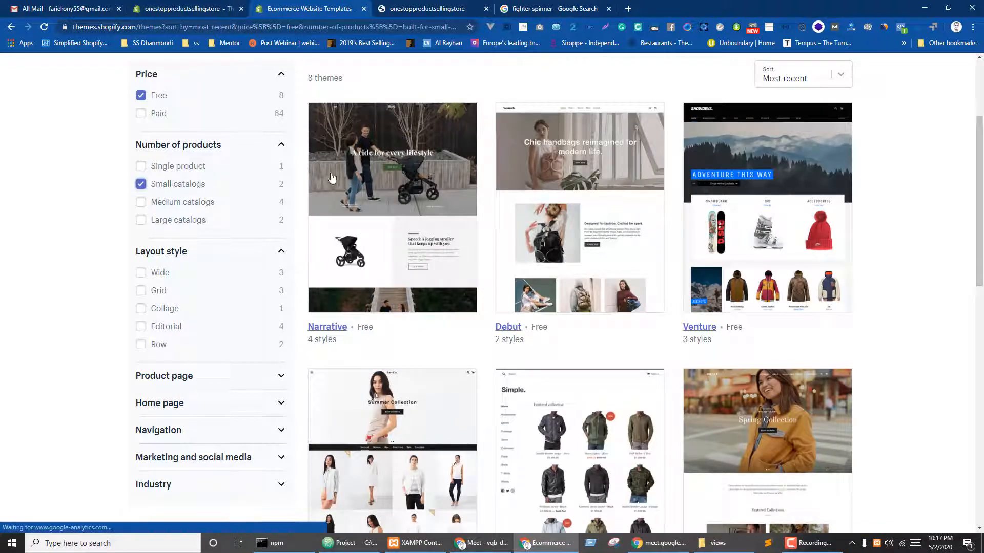
left_click(139, 184)
left_click(143, 276)
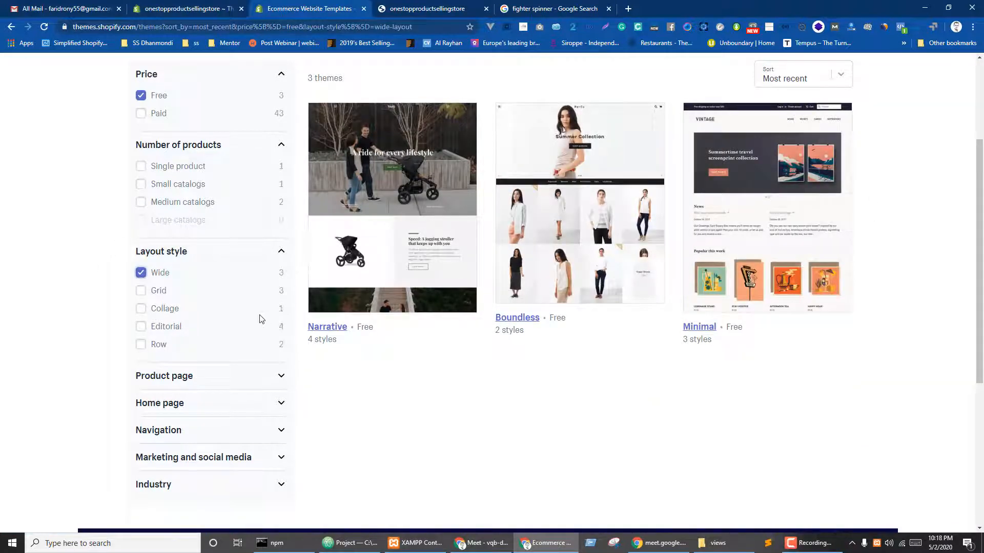
left_click(143, 289)
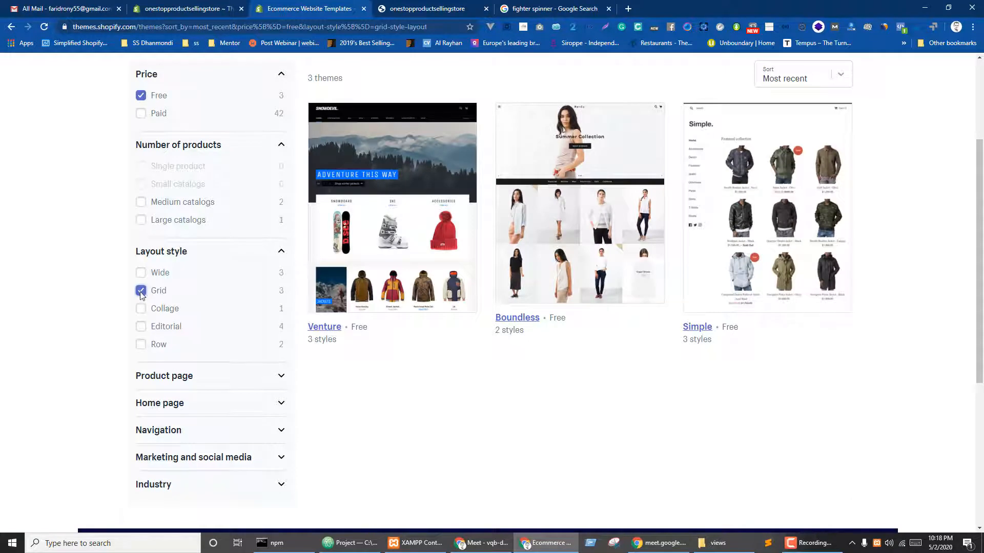
left_click(141, 290)
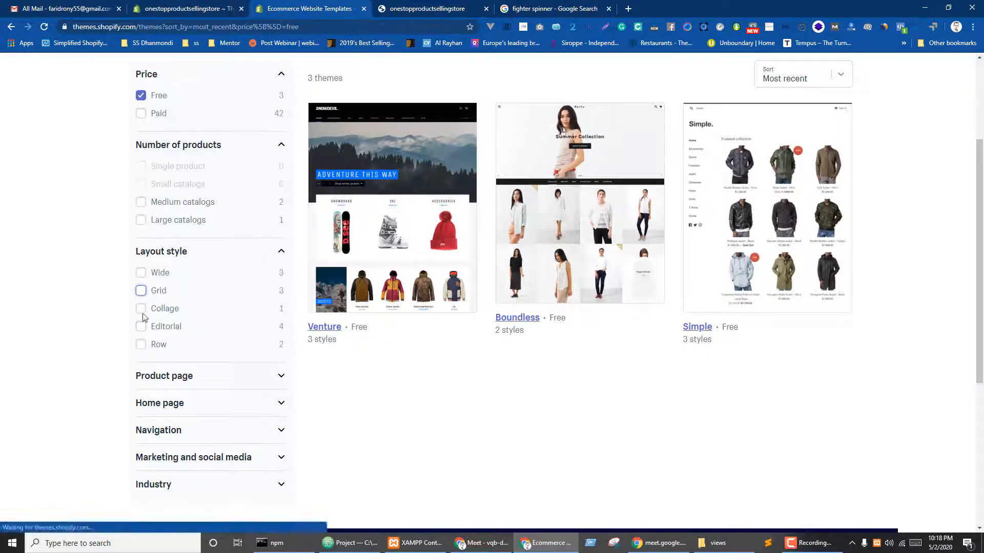
left_click(140, 344)
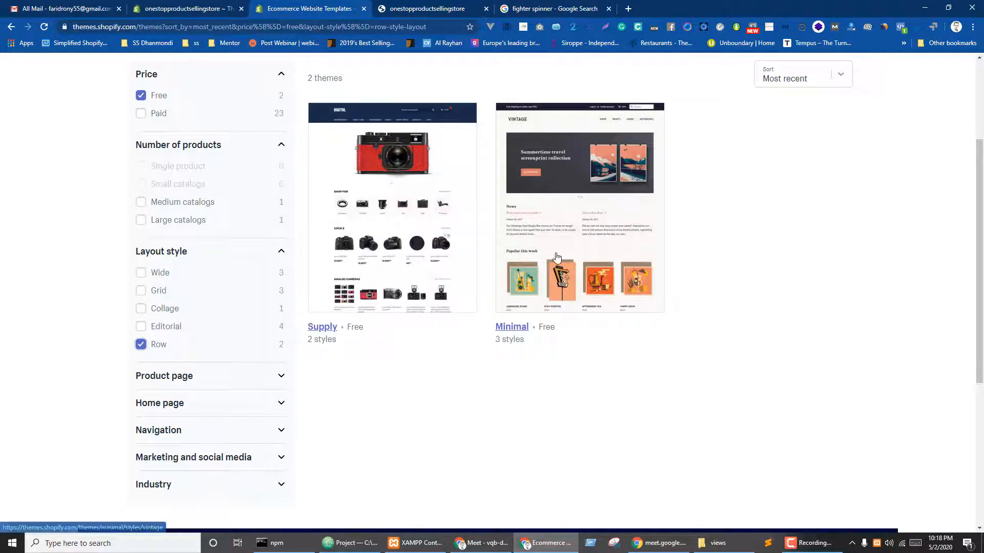
scroll(569, 226, "up", 3)
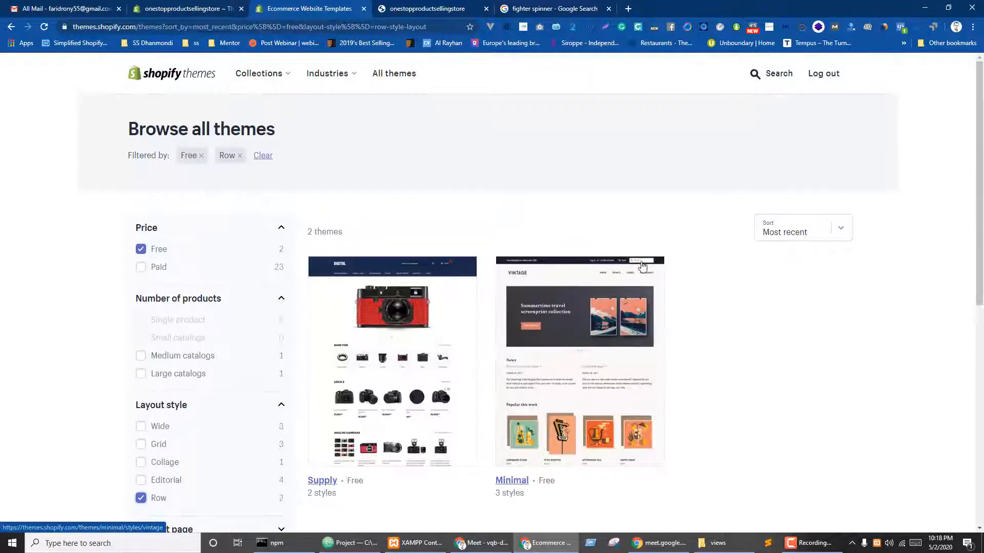
- Browse the free themes and add Simple to the theme library
key("ctrl+shift+Tab")
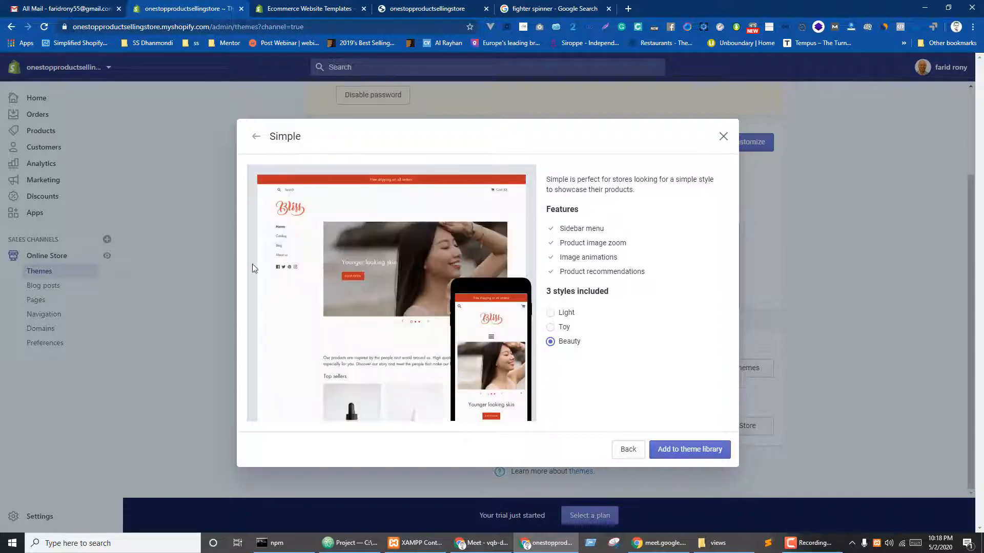
left_click(724, 136)
left_click(722, 368)
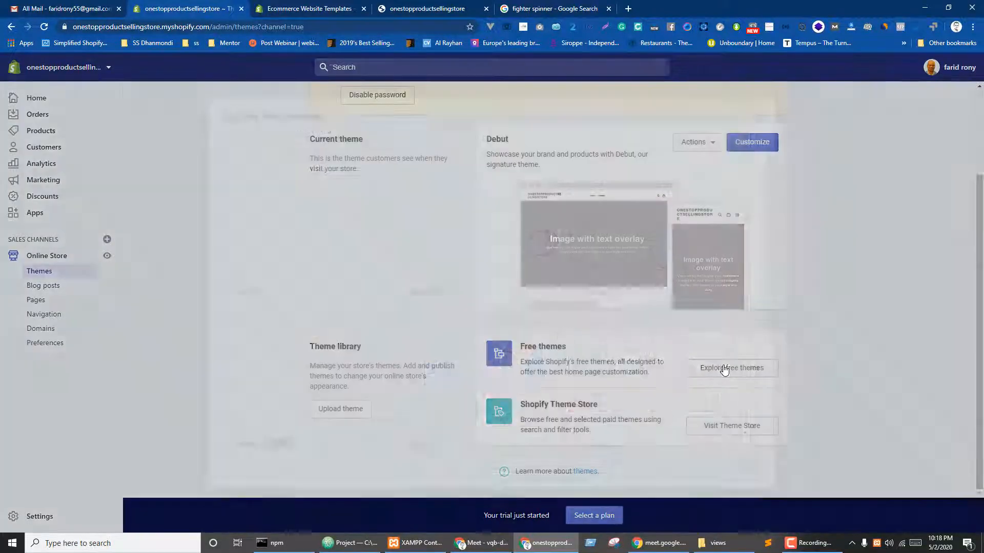
scroll(501, 305, "down", 3)
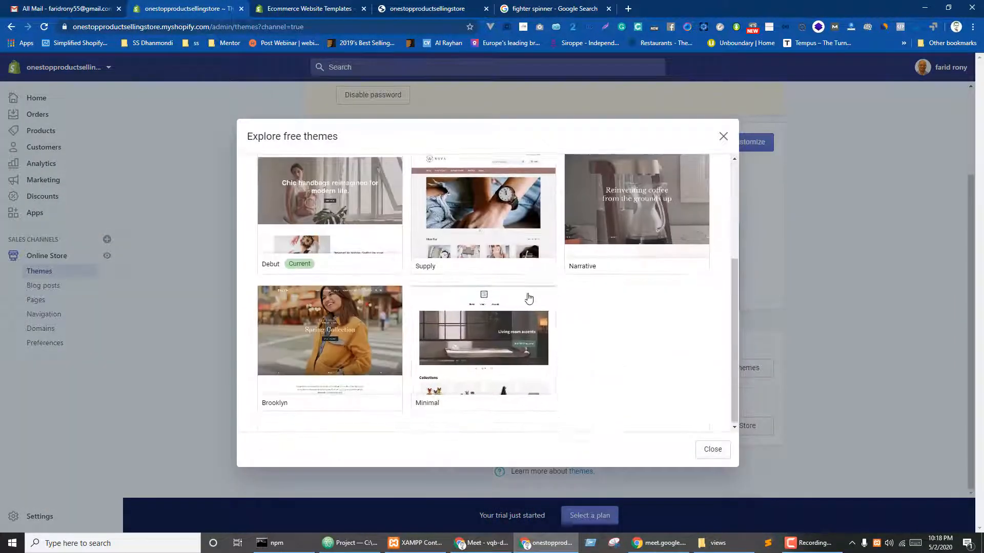
scroll(482, 312, "up", 3)
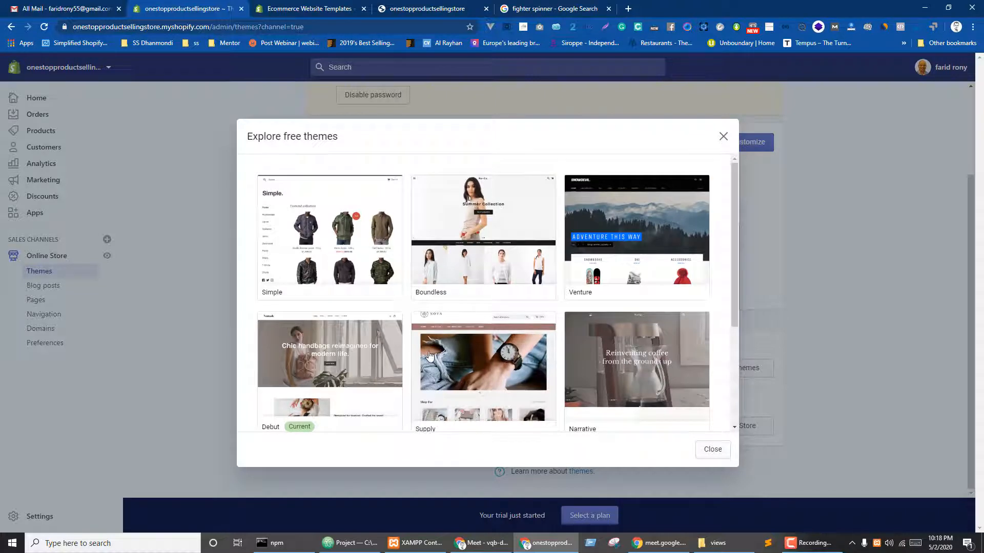
left_click(321, 246)
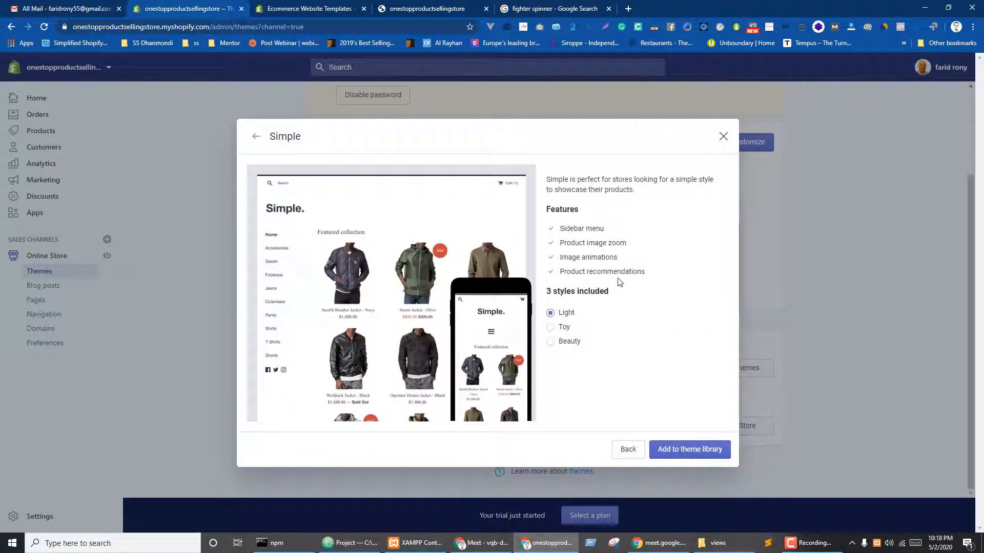
left_click(686, 453)
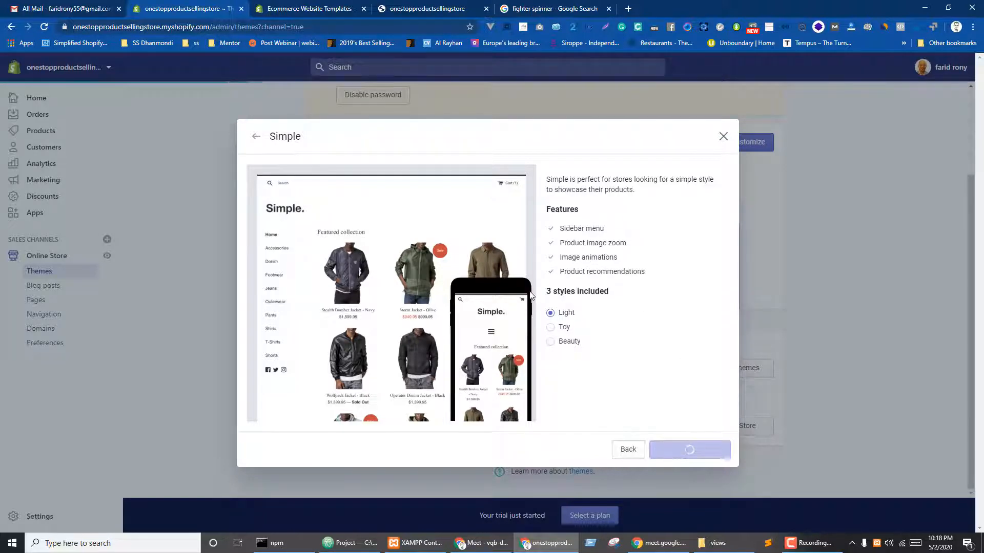
- Open the Minimal theme's page in the Theme Store, glancing at the admin Themes page in between
key("ctrl+Tab")
left_click(565, 375)
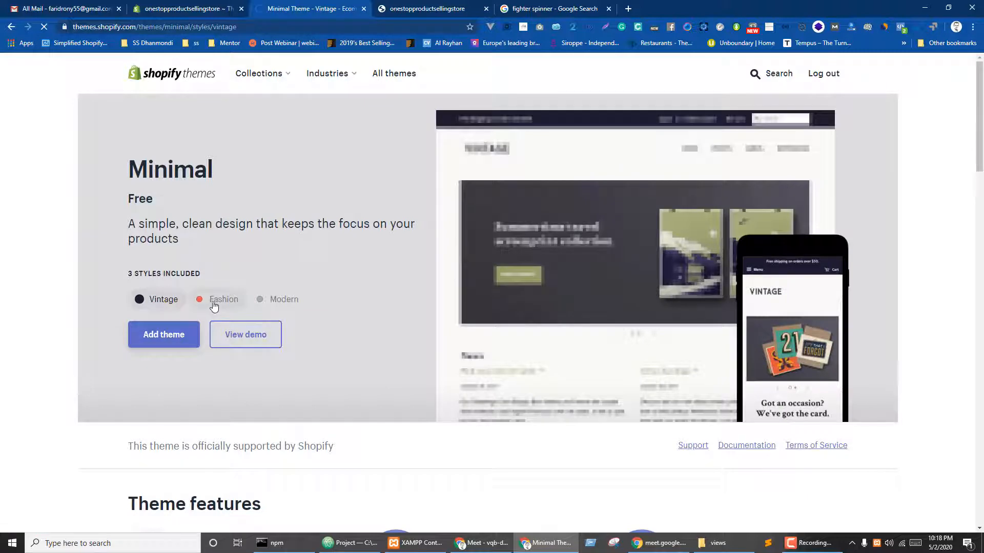
left_click(205, 9)
scroll(632, 349, "down", 4)
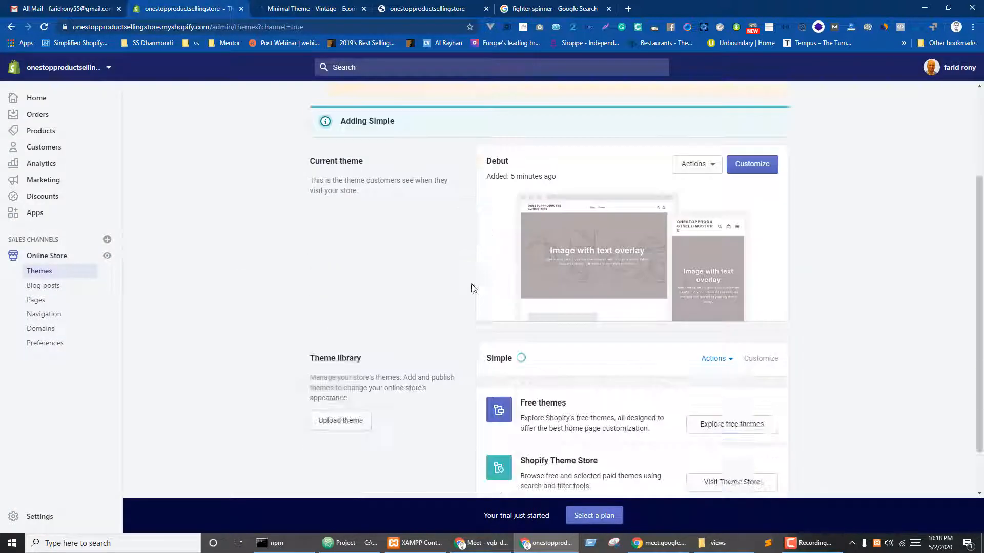
key("ctrl+Tab")
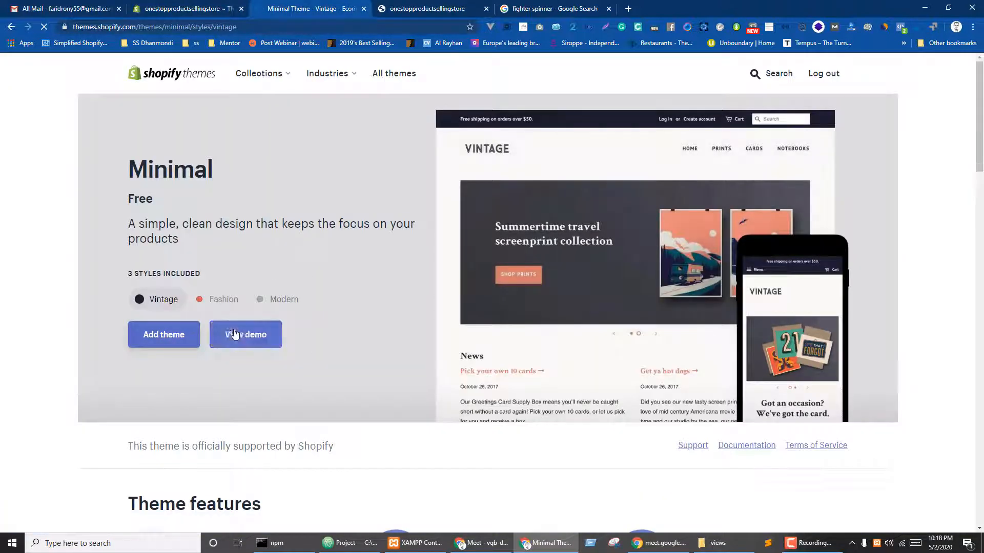
left_click(221, 300)
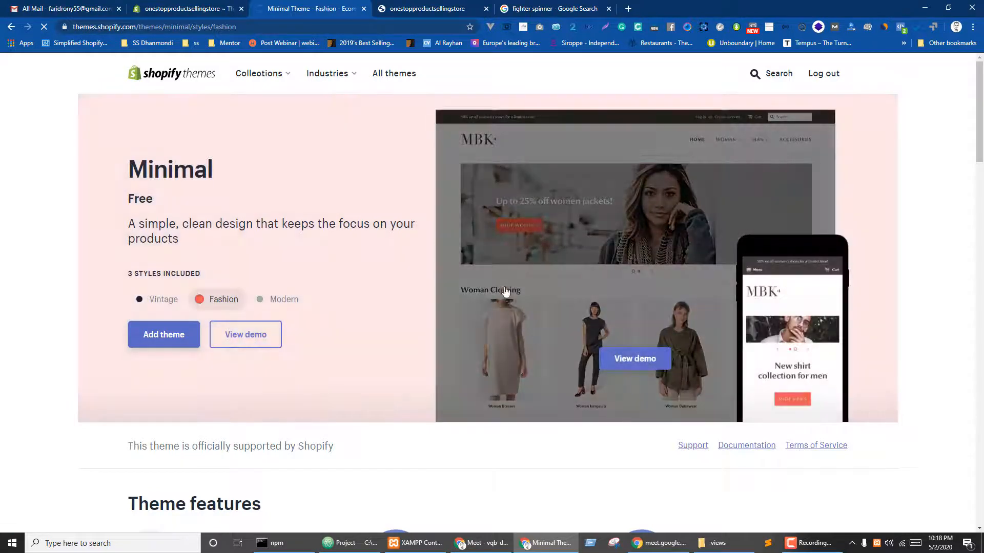
left_click(287, 304)
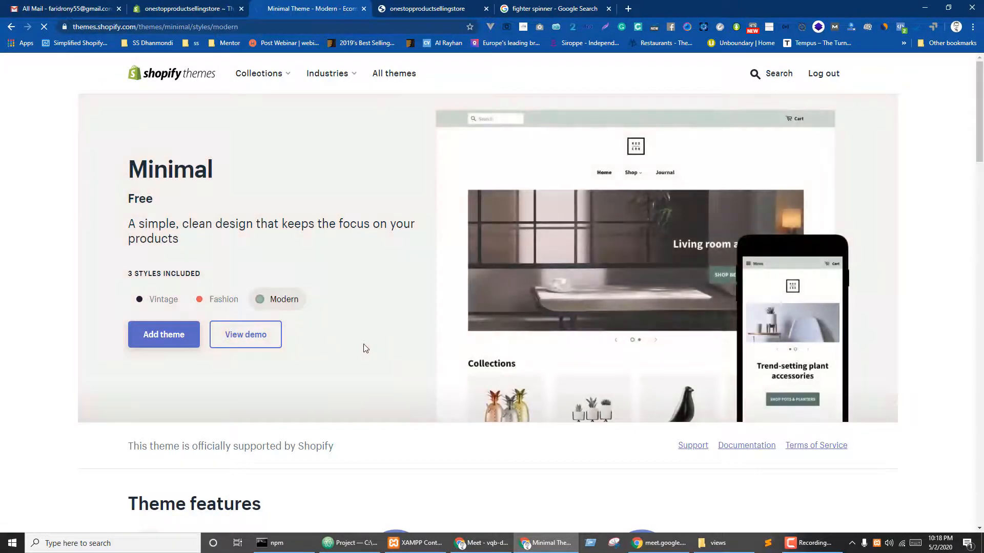
left_click(154, 300)
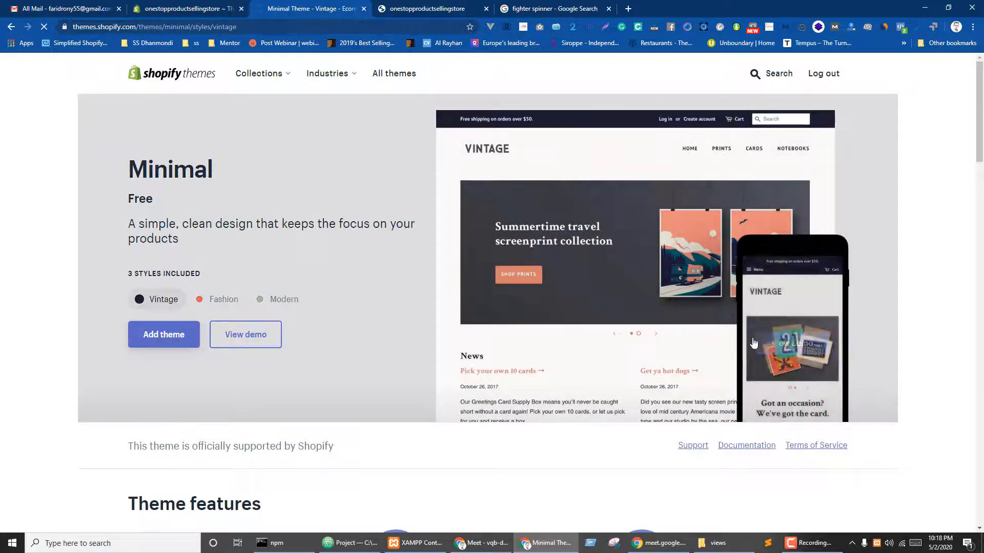
scroll(717, 405, "down", 3)
scroll(589, 405, "up", 4)
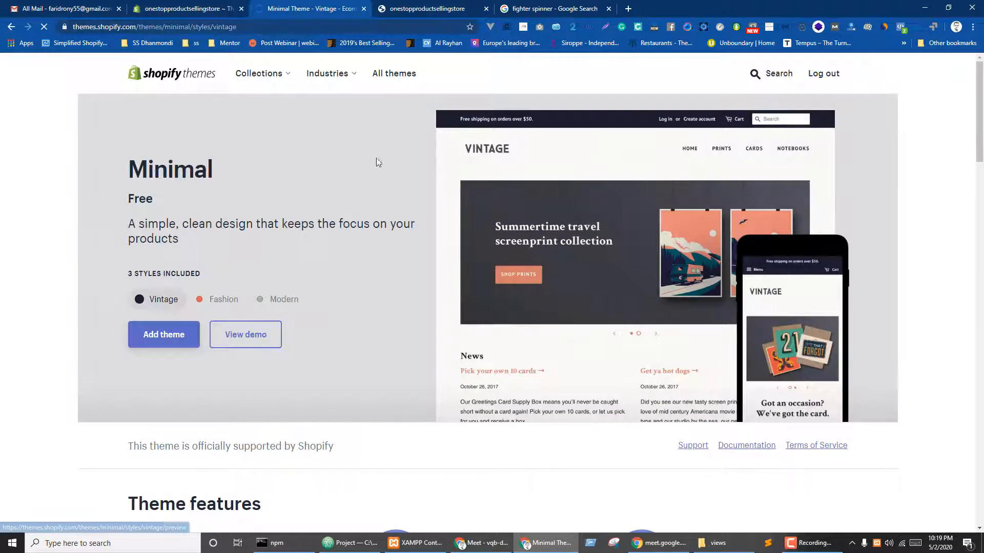
left_click(188, 9)
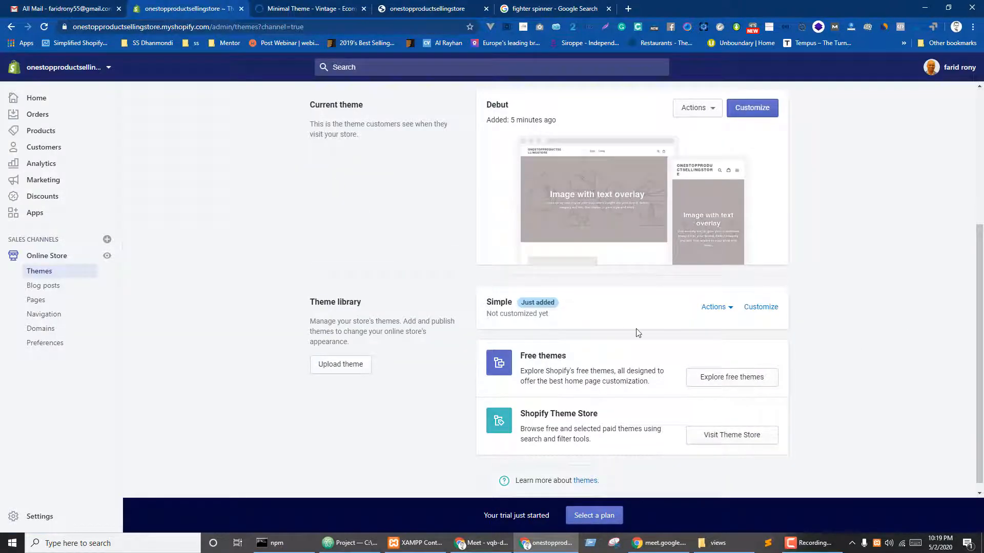
- Publish Simple from its Actions menu, confirming it replaces Debut, then return to the Minimal page
left_click(730, 309)
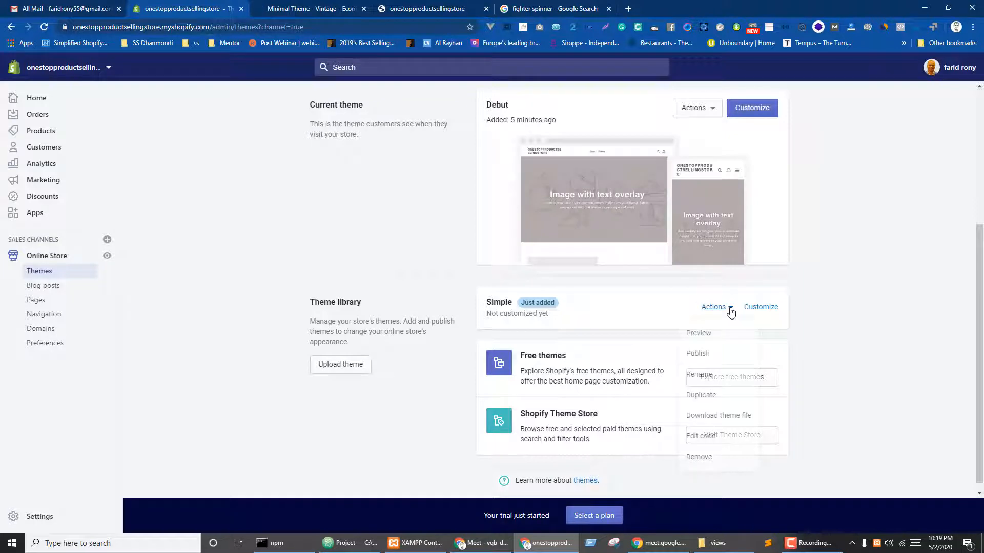
left_click(700, 361)
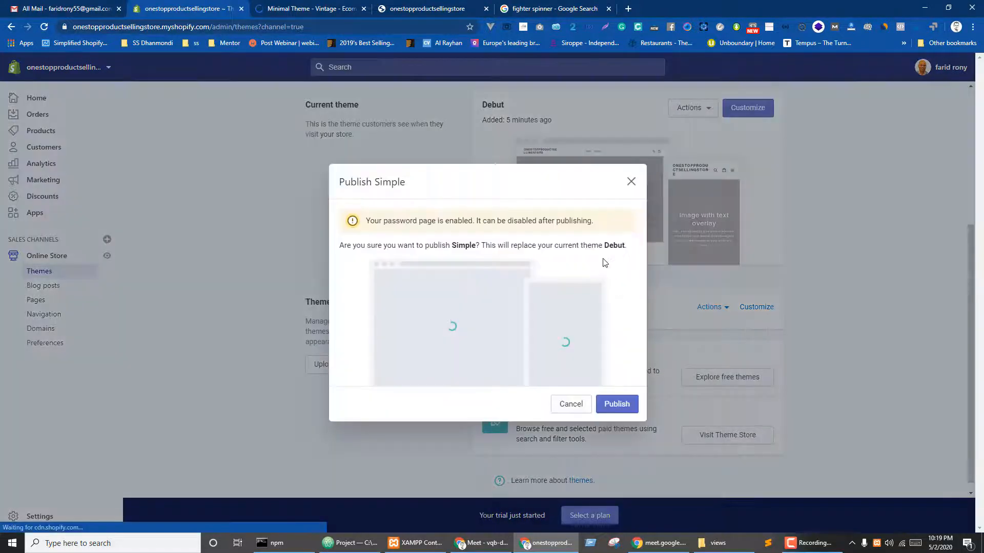
left_click(606, 407)
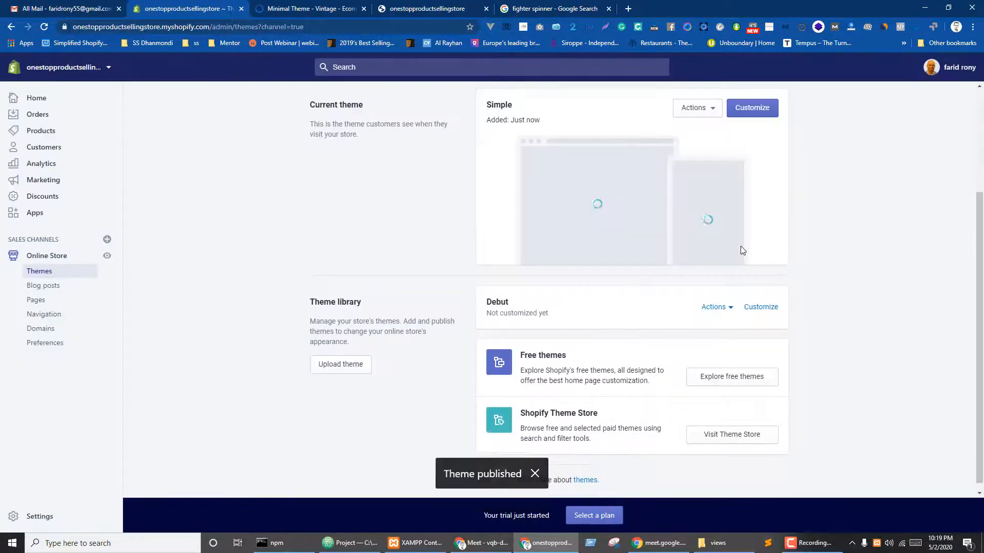
key("ctrl+Tab")
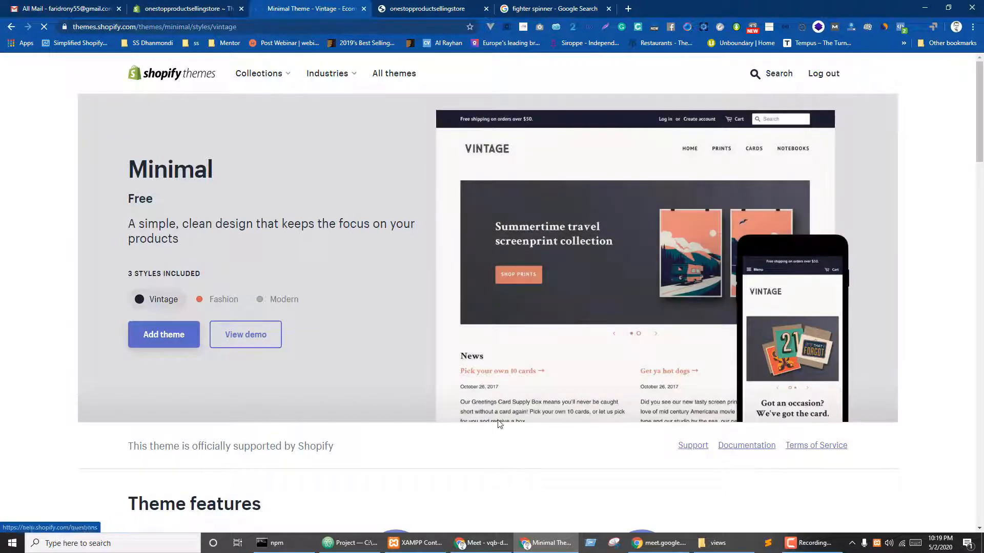
- Scroll through Minimal's reviews (85% positive of 87) and More themes, then return to admin Themes
scroll(500, 423, "down", 15)
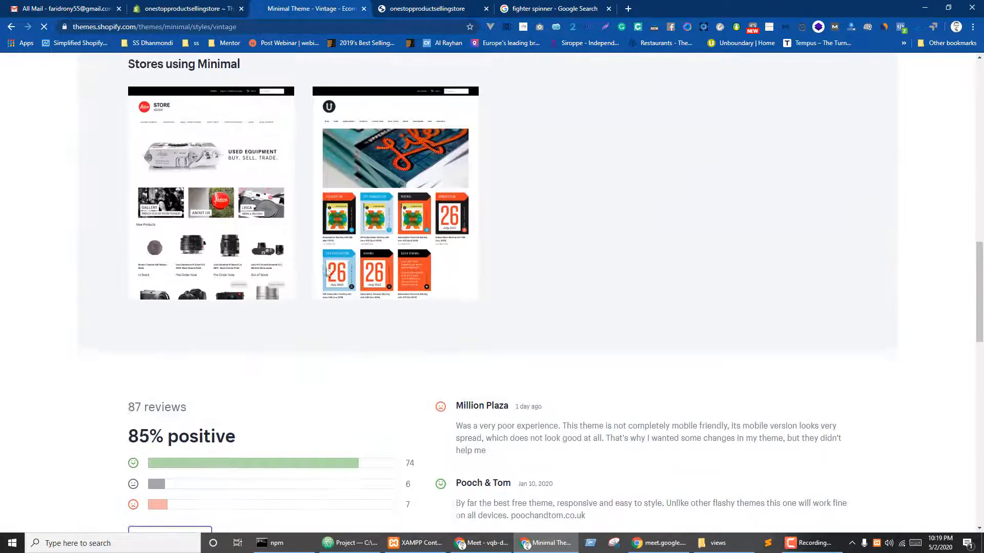
scroll(328, 273, "down", 9)
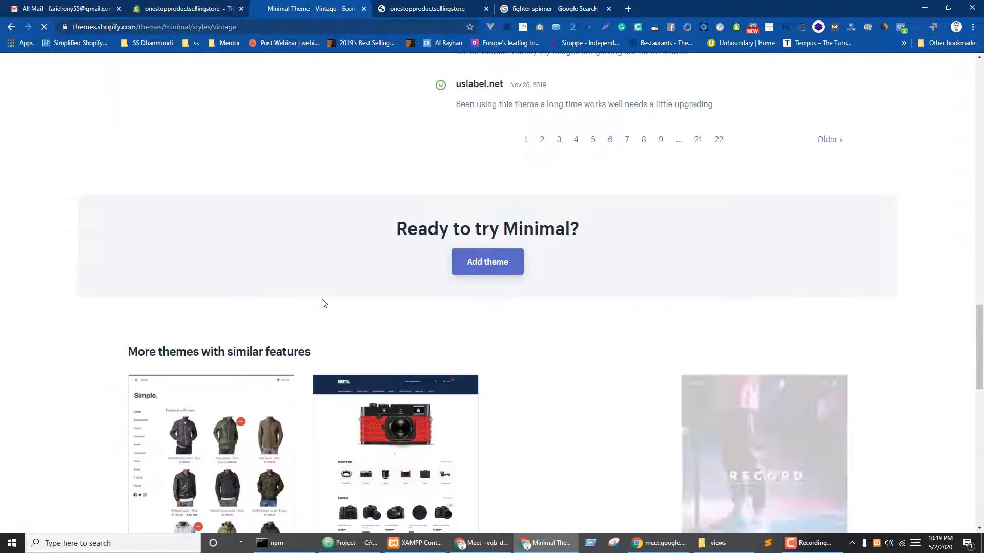
scroll(388, 278, "down", 8)
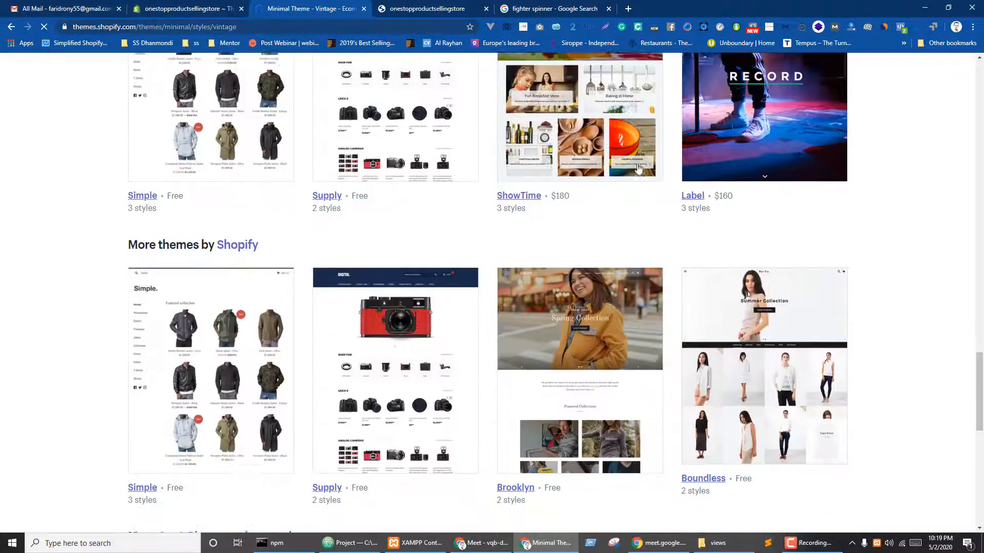
scroll(640, 205, "down", 6)
scroll(589, 231, "up", 5)
scroll(555, 254, "down", 3)
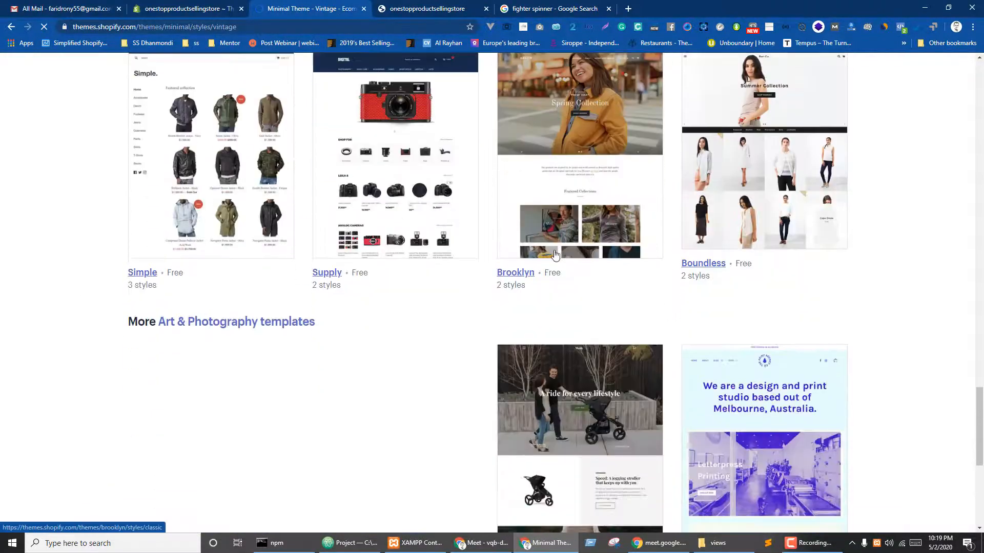
scroll(384, 292, "down", 5)
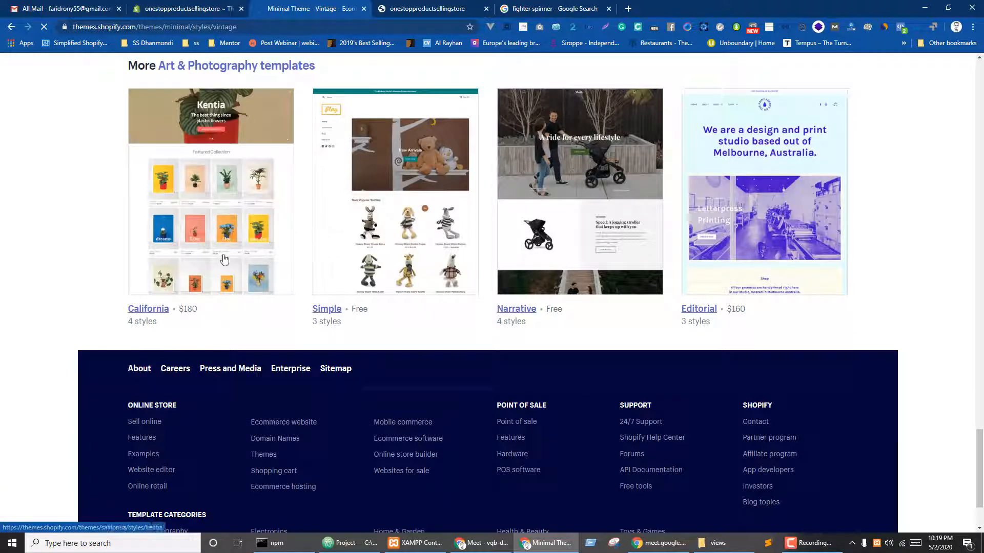
scroll(288, 226, "up", 10)
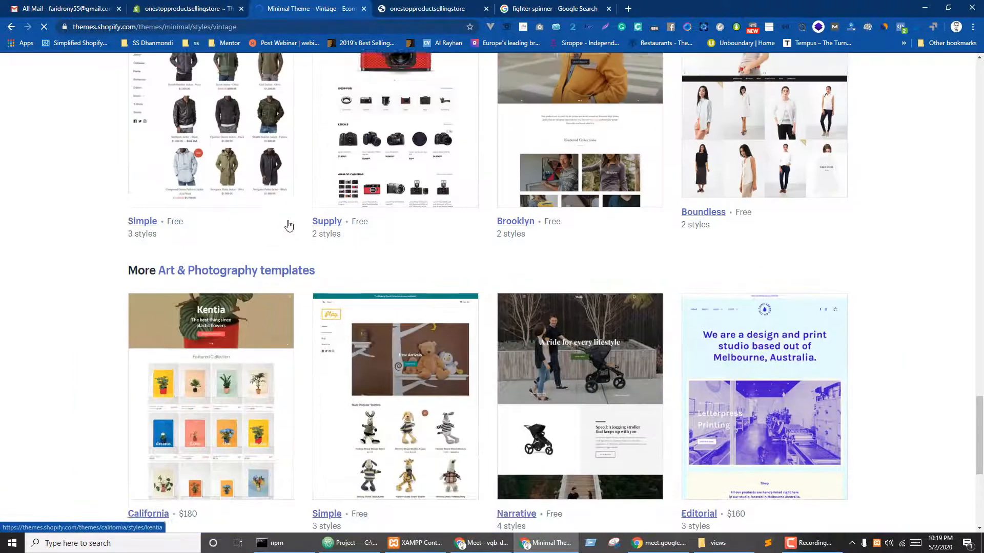
scroll(353, 208, "up", 5)
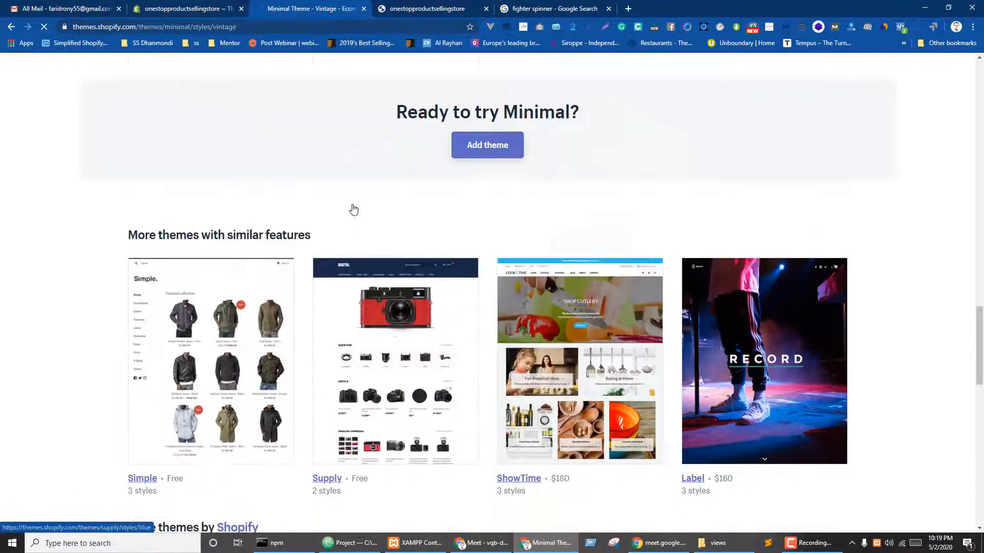
scroll(253, 236, "down", 1)
scroll(652, 431, "up", 4)
scroll(588, 292, "down", 5)
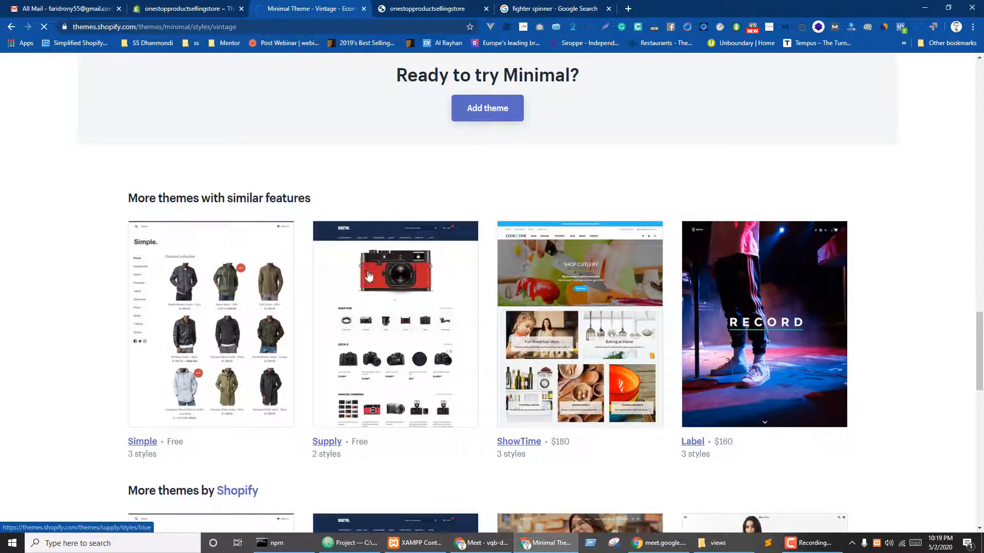
scroll(311, 252, "up", 5)
scroll(316, 289, "up", 5)
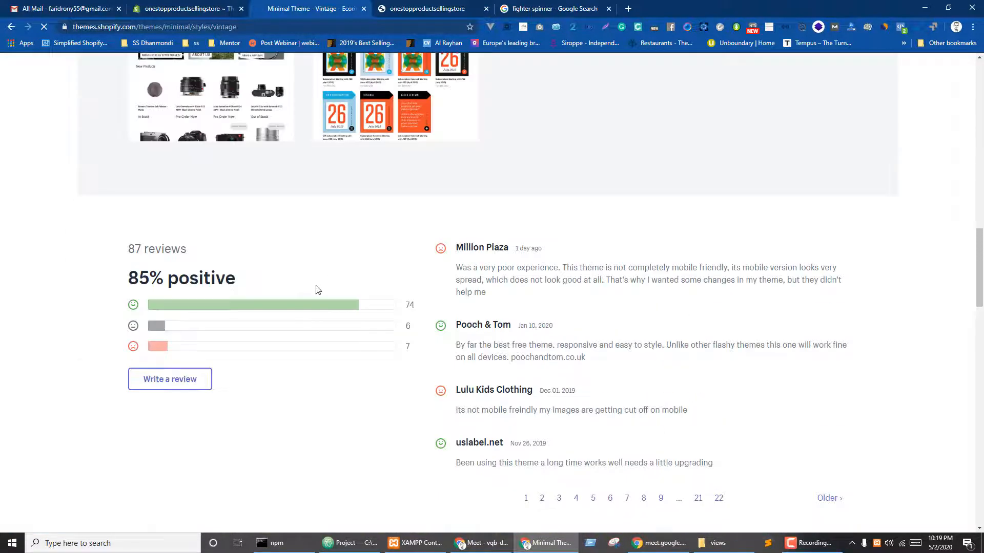
scroll(253, 308, "up", 9)
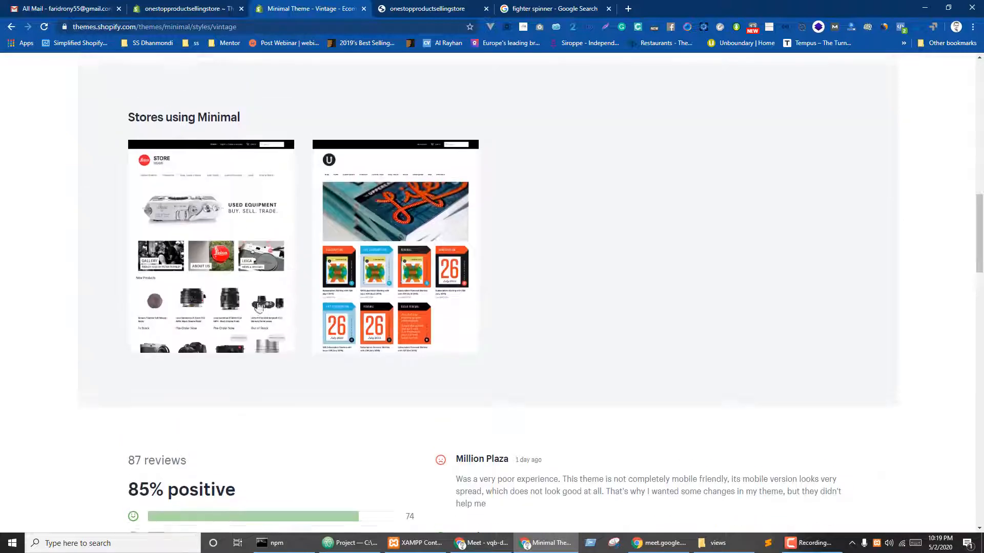
scroll(352, 262, "up", 4)
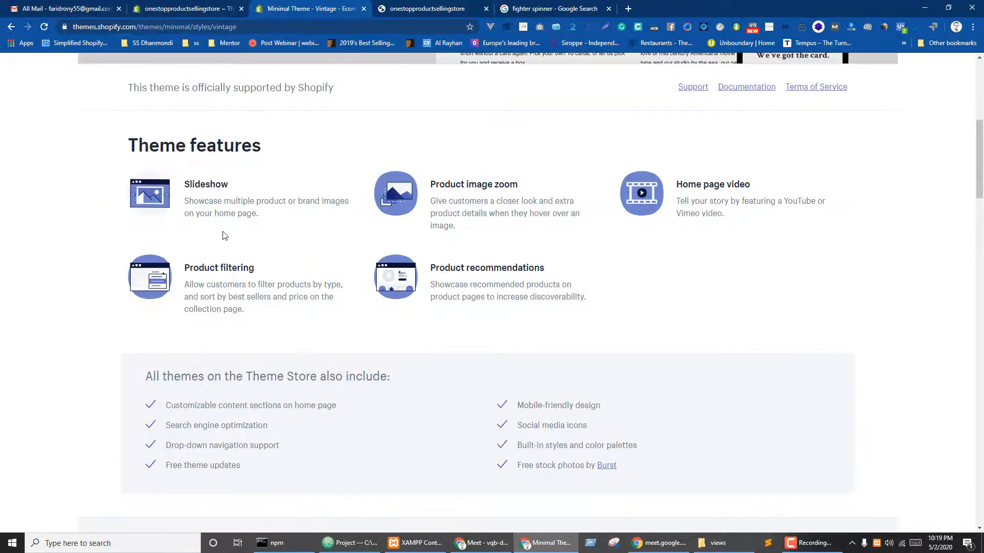
scroll(205, 213, "up", 4)
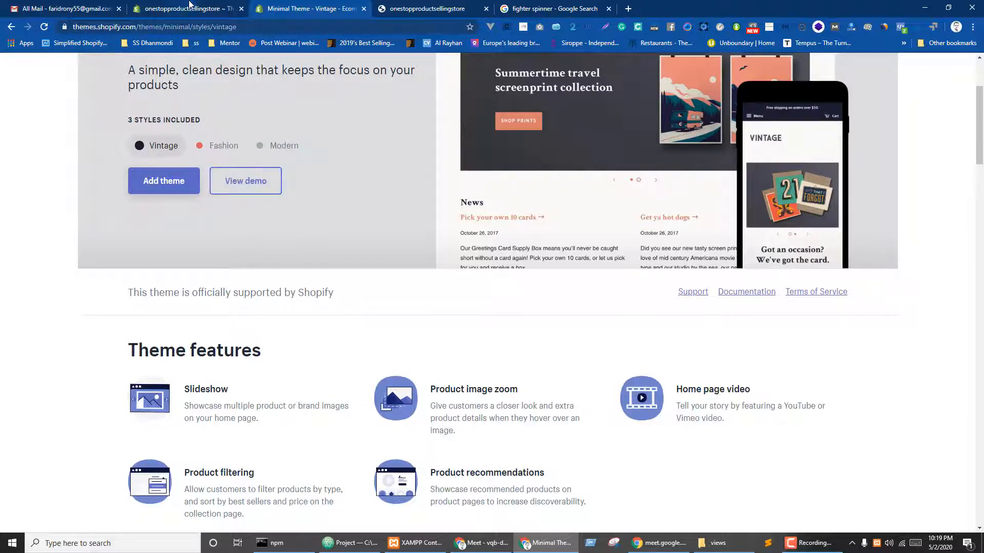
key("ctrl+shift+Tab")
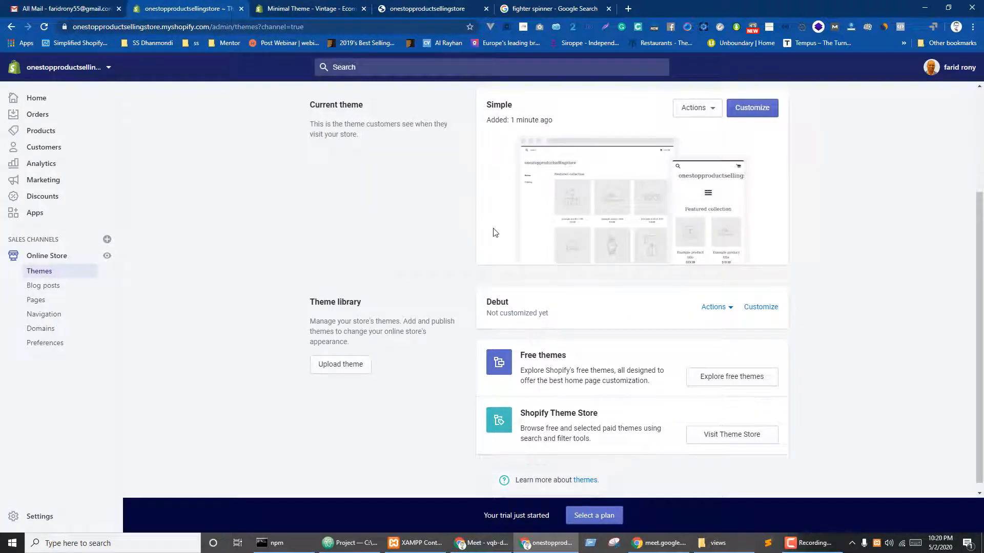
- Close the Minimal theme page and reload the storefront to see the Simple theme
key("ctrl+Tab")
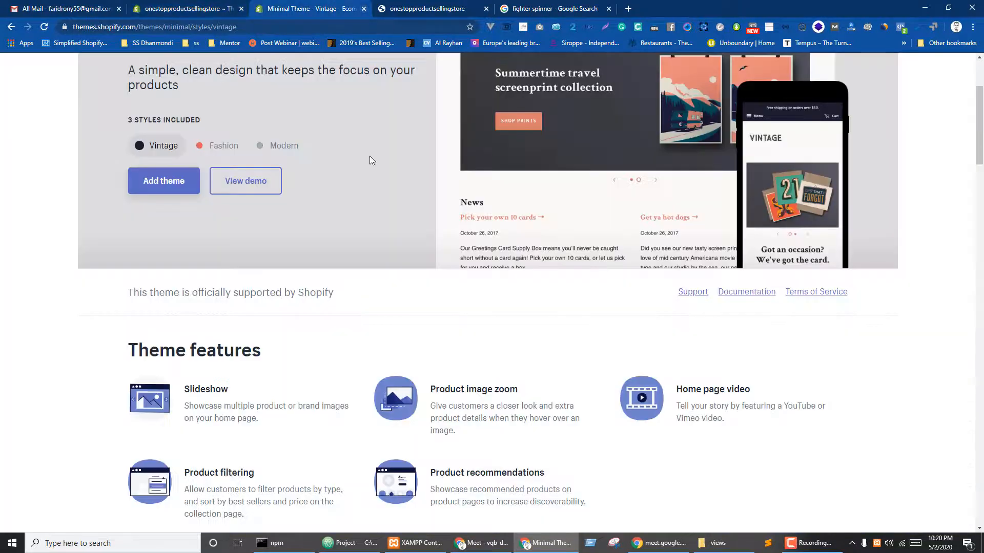
left_click(363, 9)
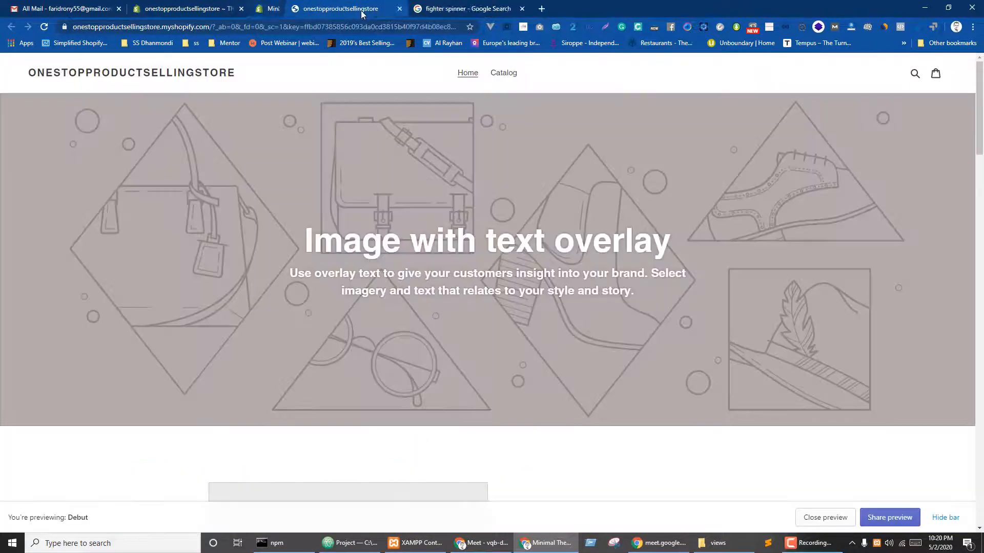
left_click(44, 26)
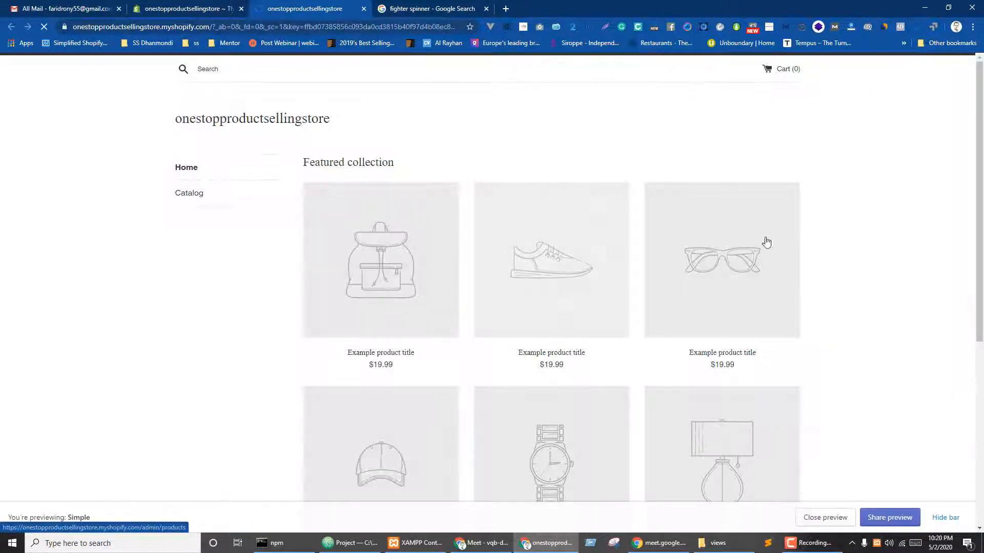
scroll(788, 287, "down", 5)
scroll(791, 288, "up", 10)
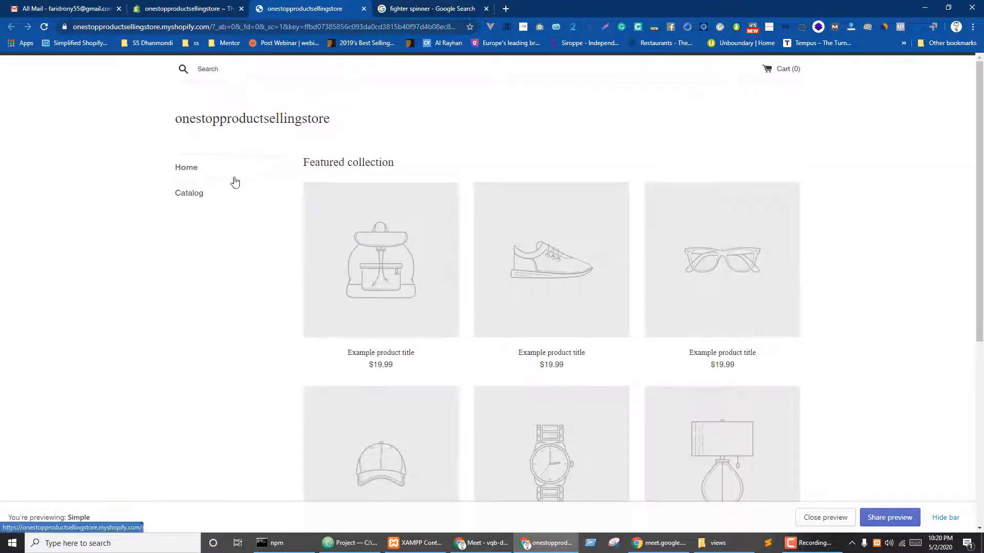
- Return to the admin Themes page and open the store's Blog posts
left_click(204, 7)
scroll(359, 295, "up", 3)
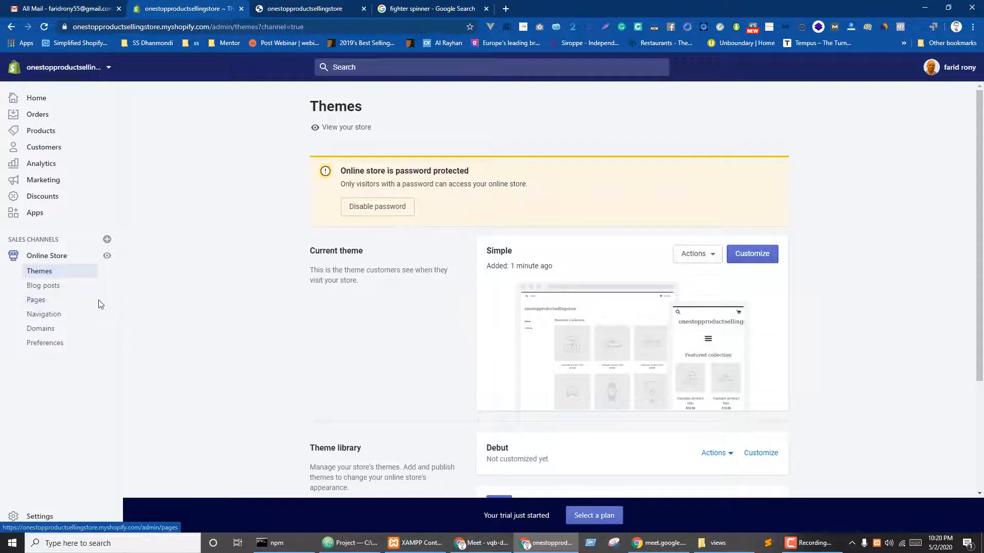
key("ctrl+Tab")
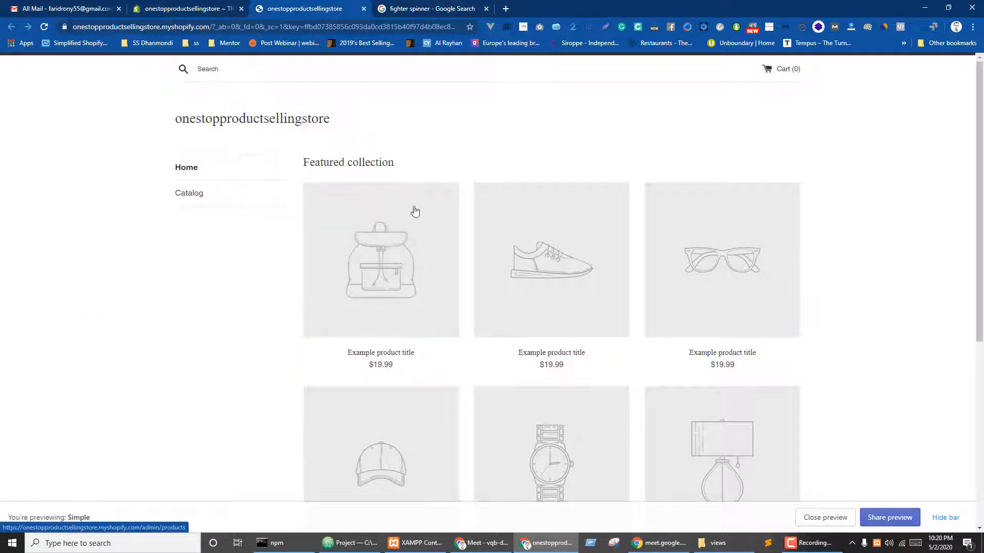
key("ctrl+shift+Tab")
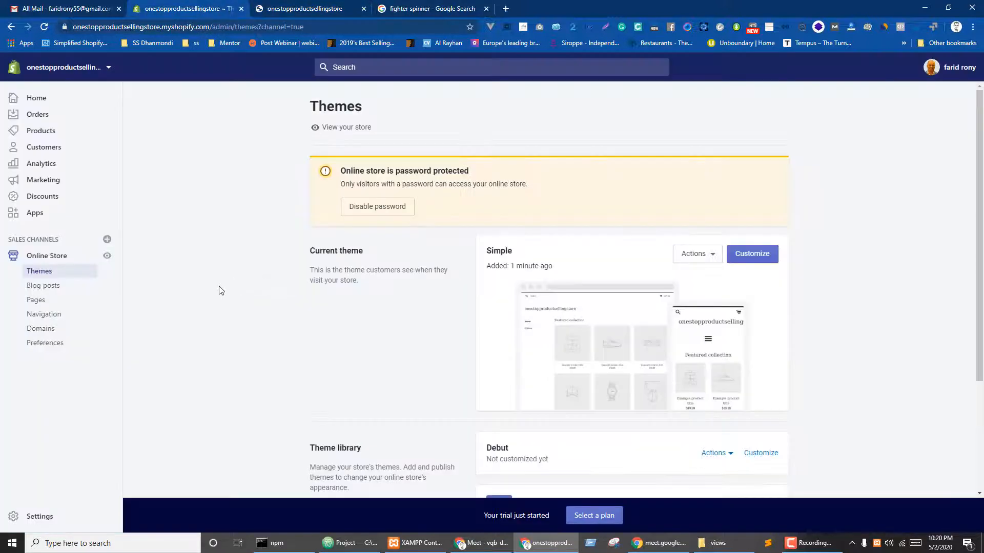
left_click(40, 289)
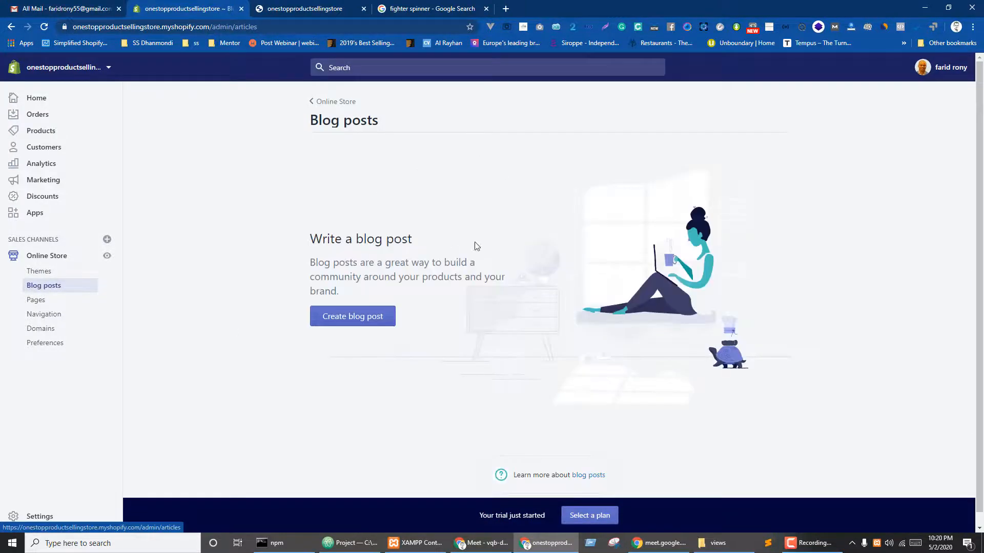
- Create a new blog post and place the cursor in its empty Title field
left_click(354, 322)
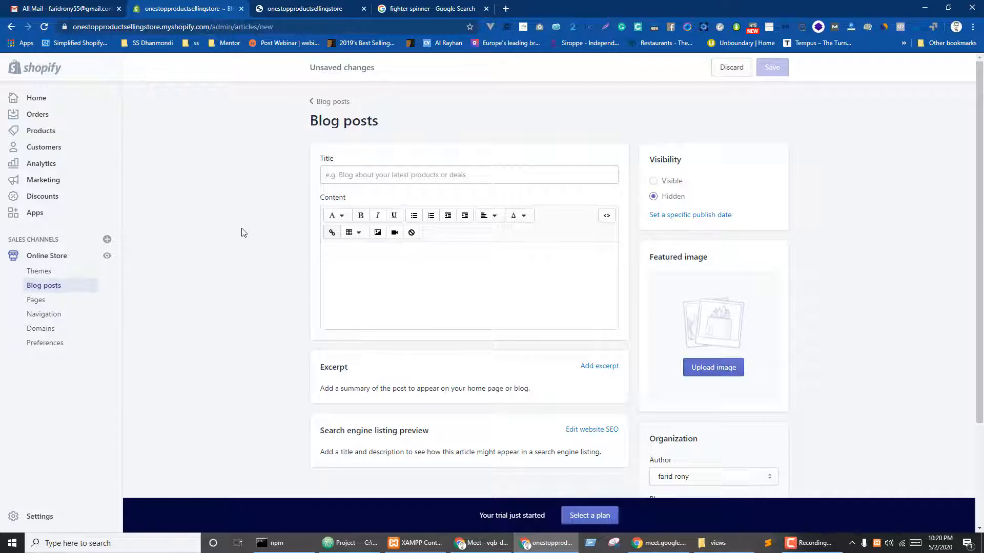
left_click(367, 178)
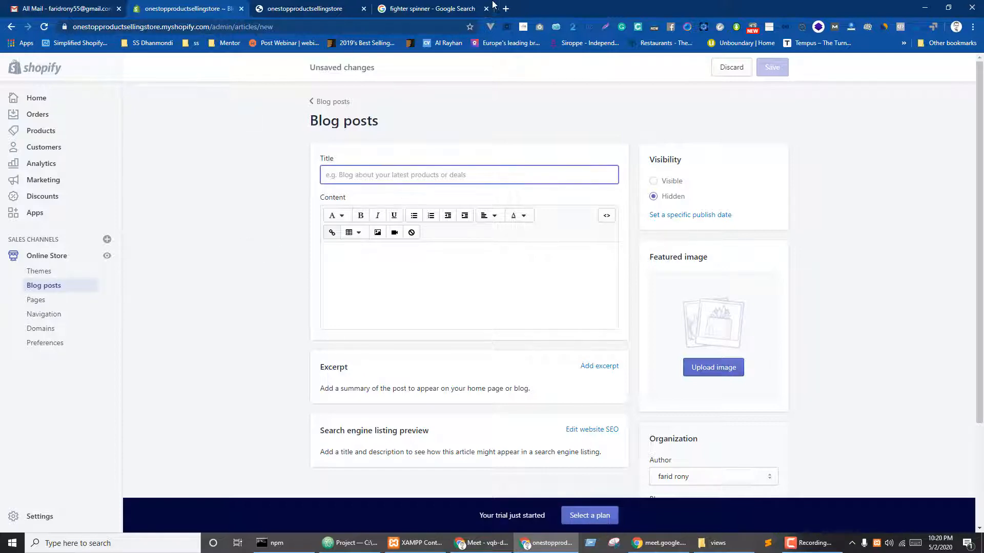
- Search 'blog site', open the Medium Vue article, and paste 'Lessons learned building a blog with Vue' as the title
left_click(439, 3)
left_click(275, 26)
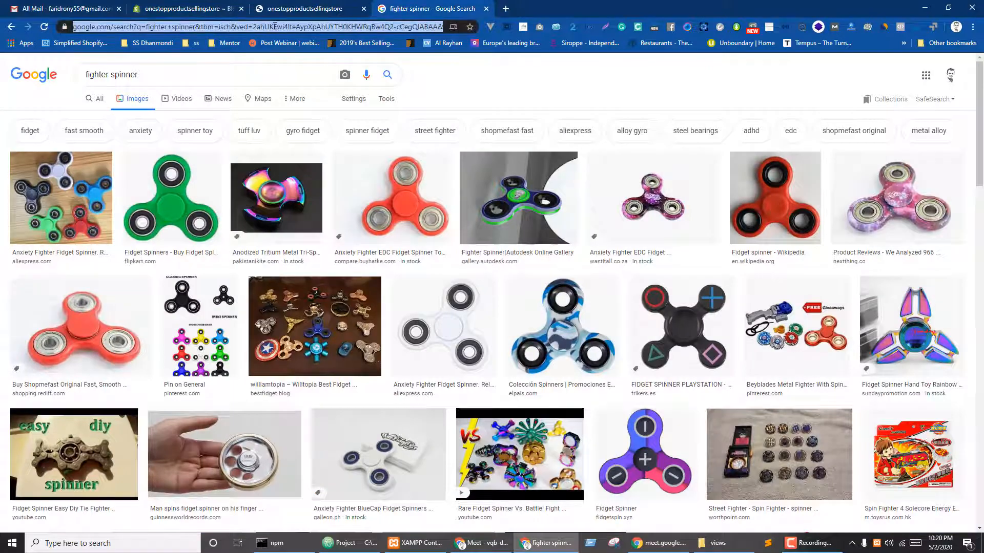
type("blog site in vuejs complete solution vue cli")
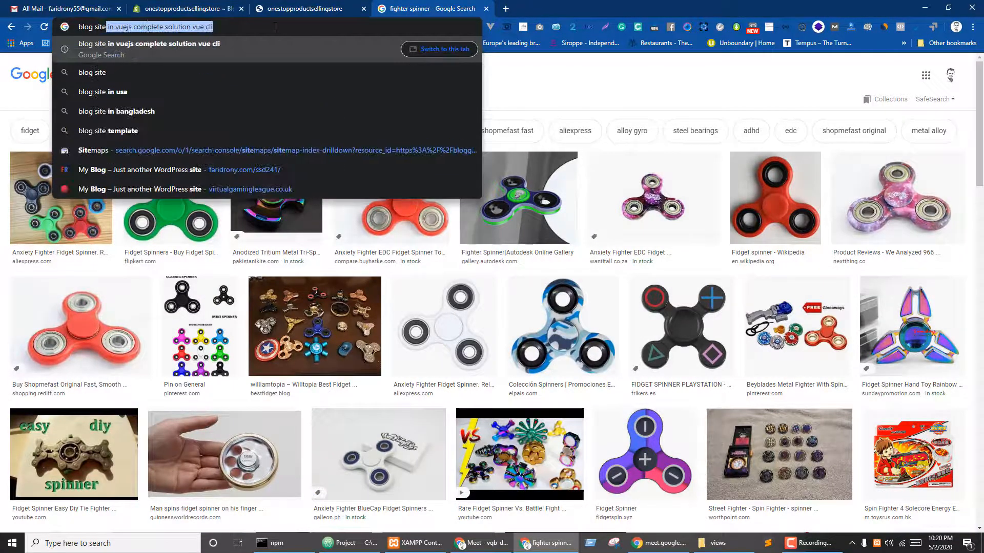
key("Return")
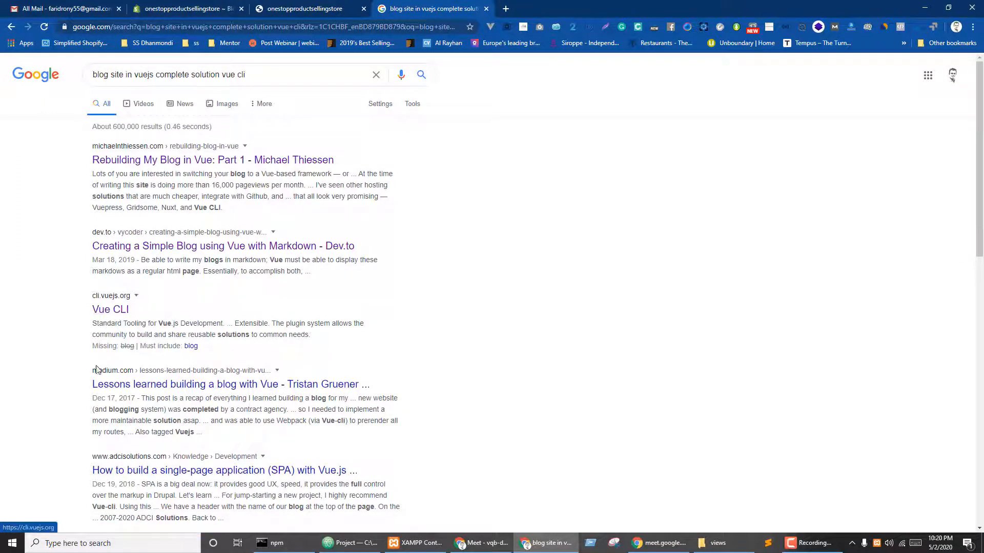
left_click(118, 388)
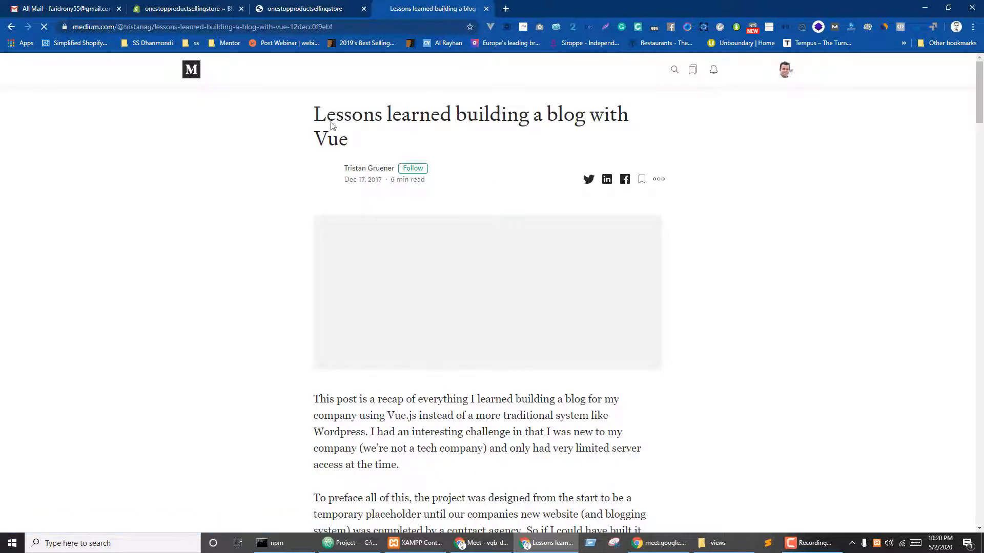
left_click_drag(314, 110, 362, 146)
key("ctrl+c")
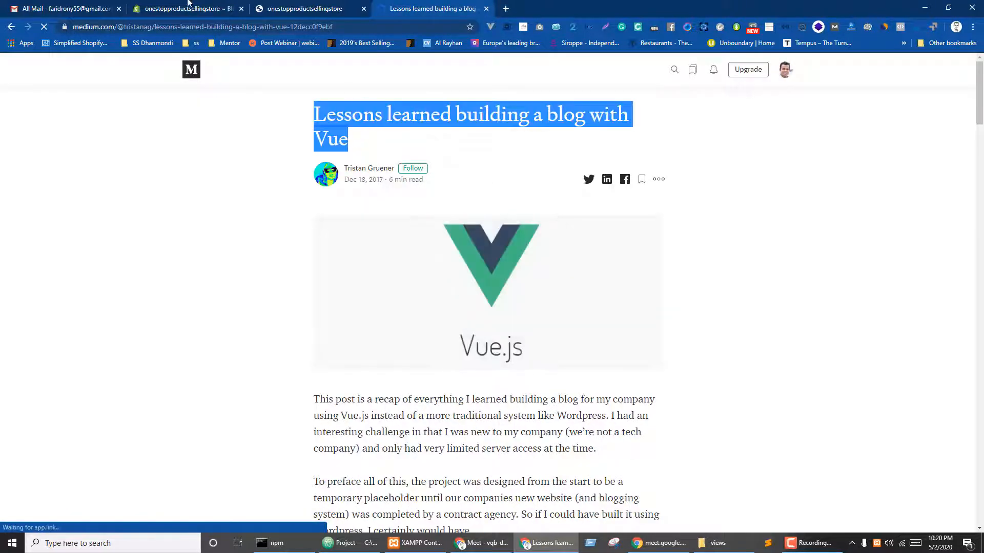
left_click(189, 5)
key("ctrl+v")
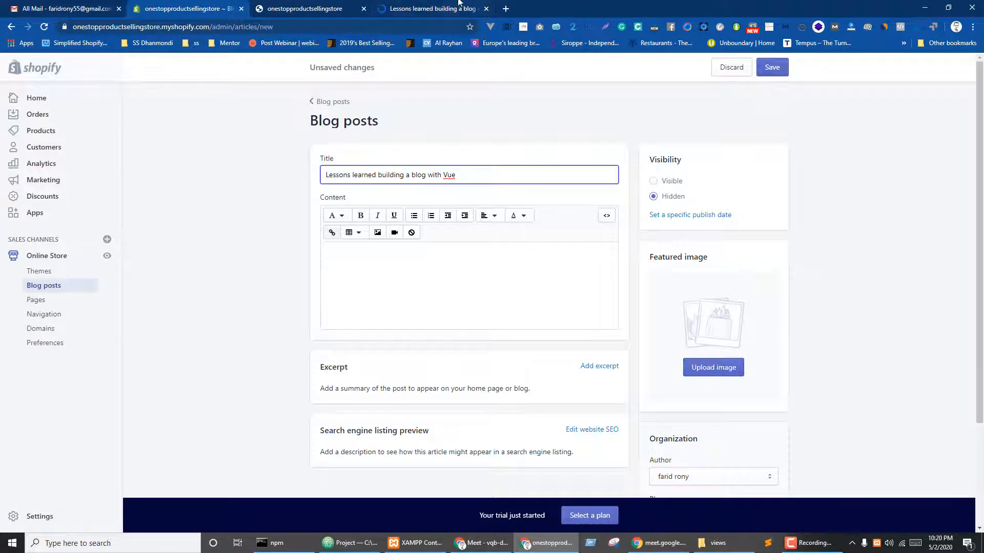
- Copy the Medium article's opening three paragraphs into the post's Content box
left_click(459, 5)
scroll(333, 205, "down", 5)
left_click_drag(313, 195, 618, 391)
key("ctrl+c")
left_click(233, 6)
left_click(400, 289)
key("ctrl+v")
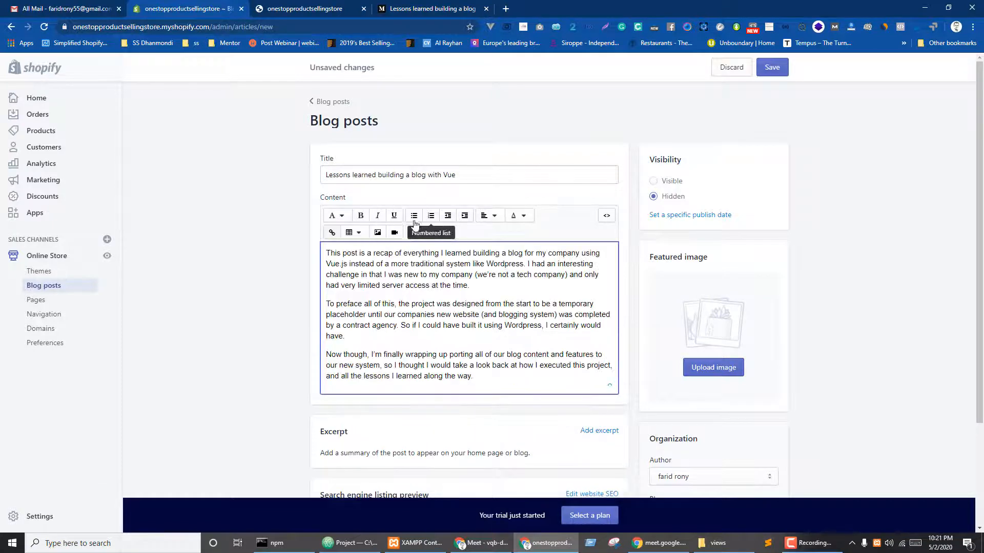
- Set the post's visibility to Visible, then return to the Medium article
scroll(788, 241, "down", 1)
scroll(788, 241, "down", 1)
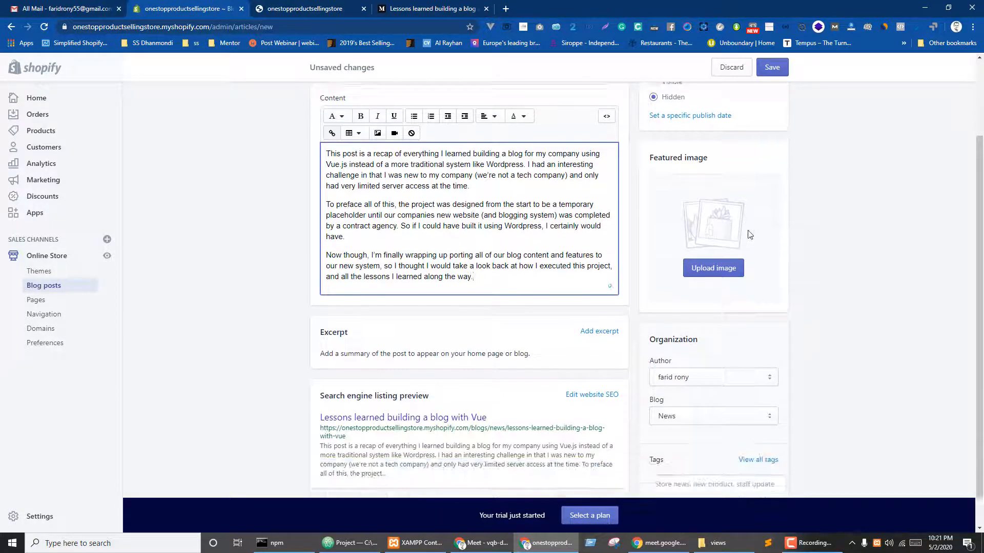
scroll(685, 204, "up", 2)
left_click(670, 183)
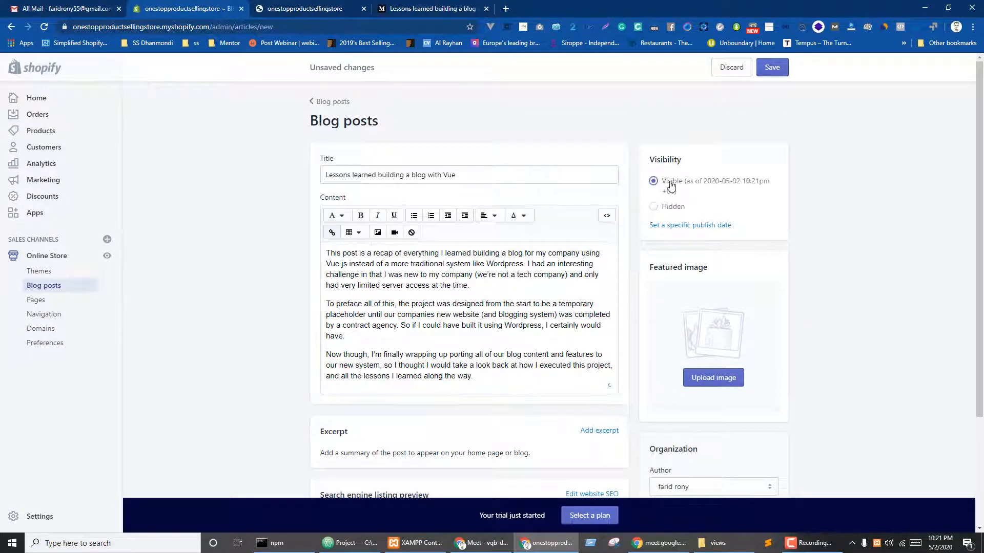
scroll(836, 252, "down", 3)
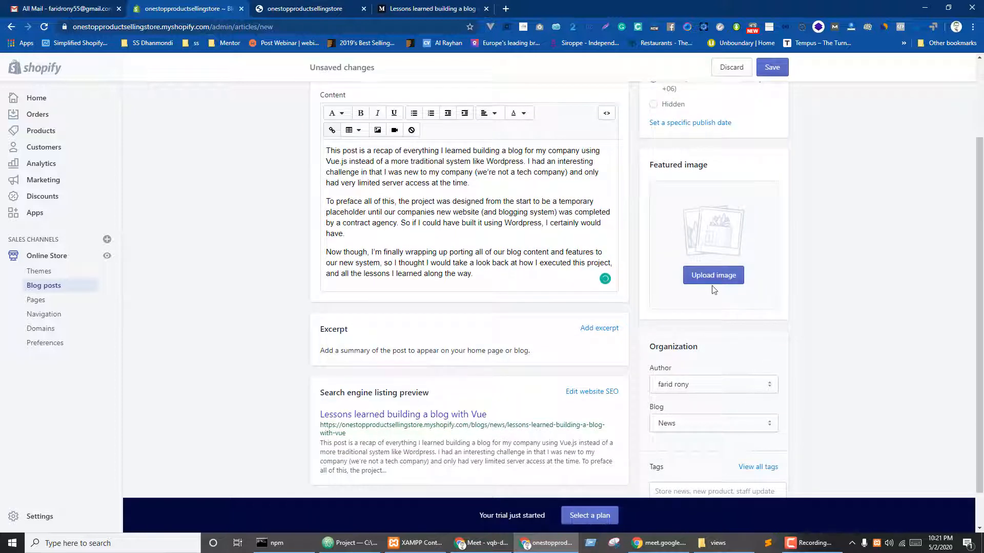
left_click(403, 6)
scroll(422, 185, "up", 4)
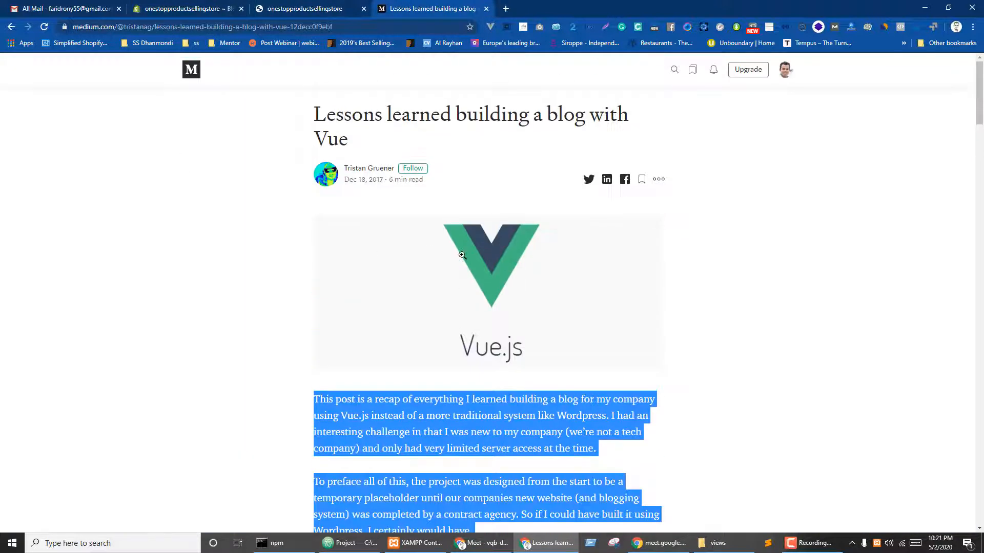
- Start saving the article's Vue logo image, cancel it, and return to the post editor
right_click(463, 256)
left_click(491, 276)
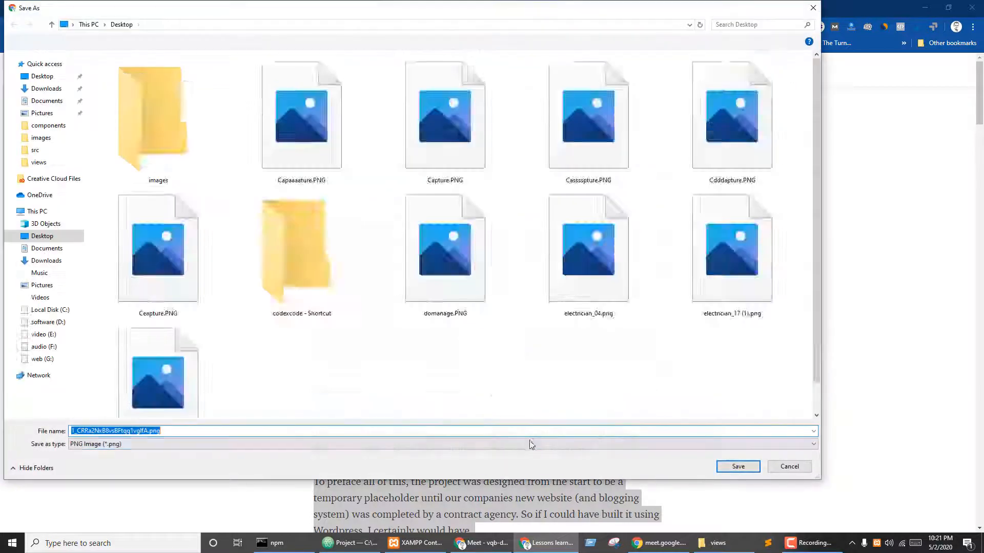
left_click(789, 467)
left_click(307, 4)
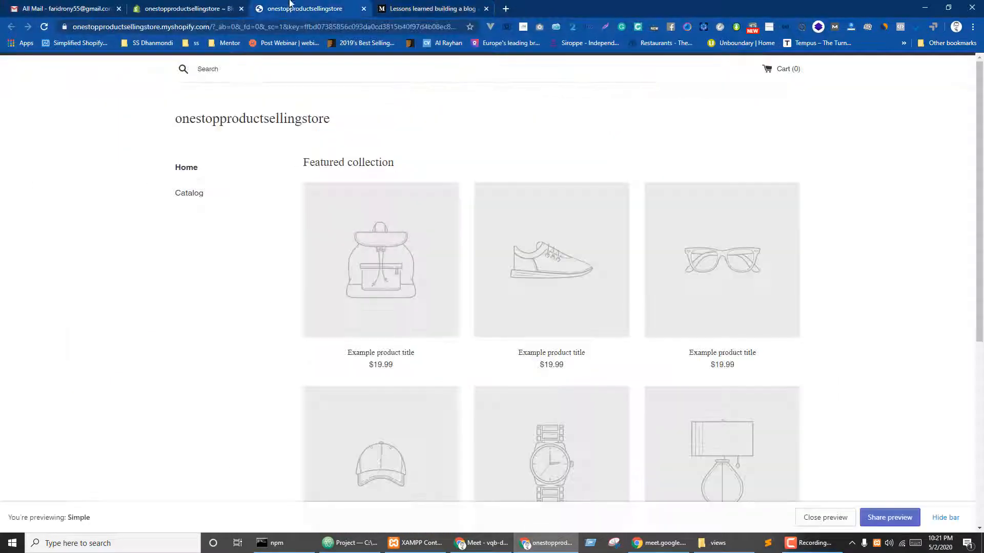
left_click(177, 6)
- Upload the TELEMMGLPICT photo of workers in protective suits from Desktop > images as the featured image
left_click(702, 276)
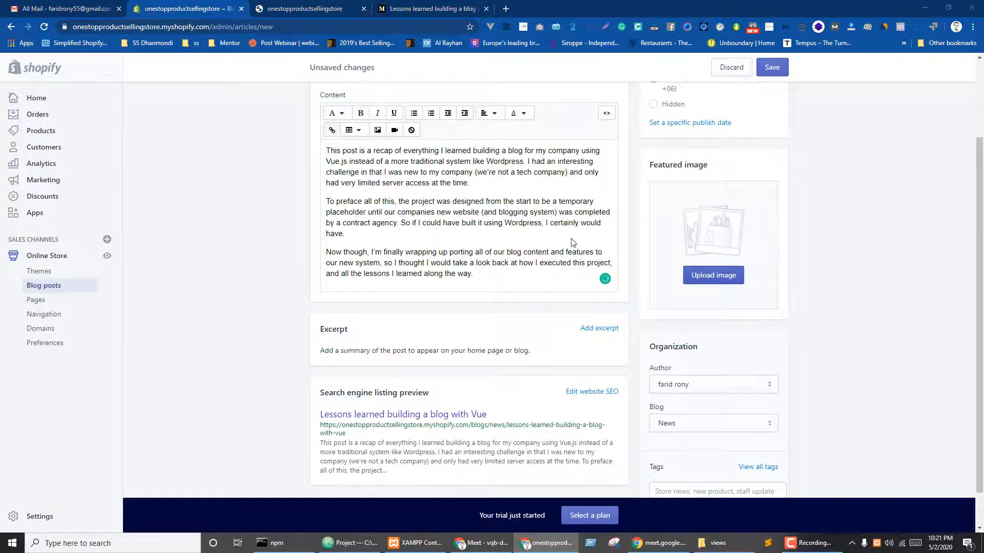
left_click(35, 77)
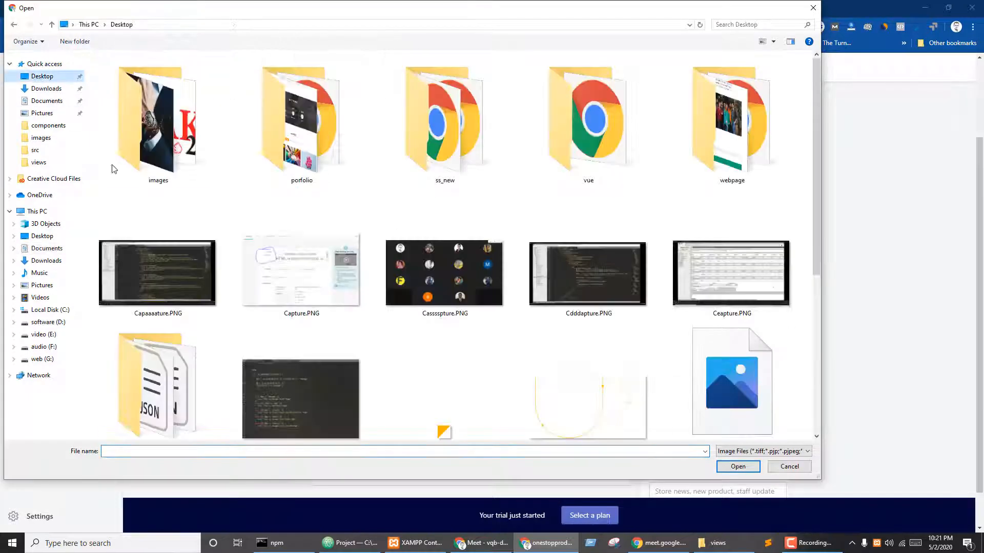
double_click(298, 123)
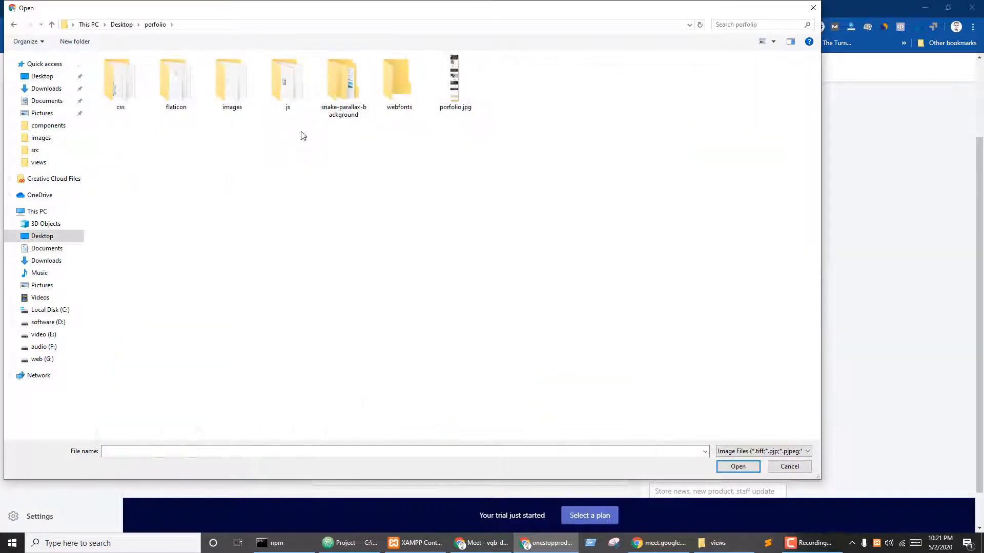
left_click(118, 25)
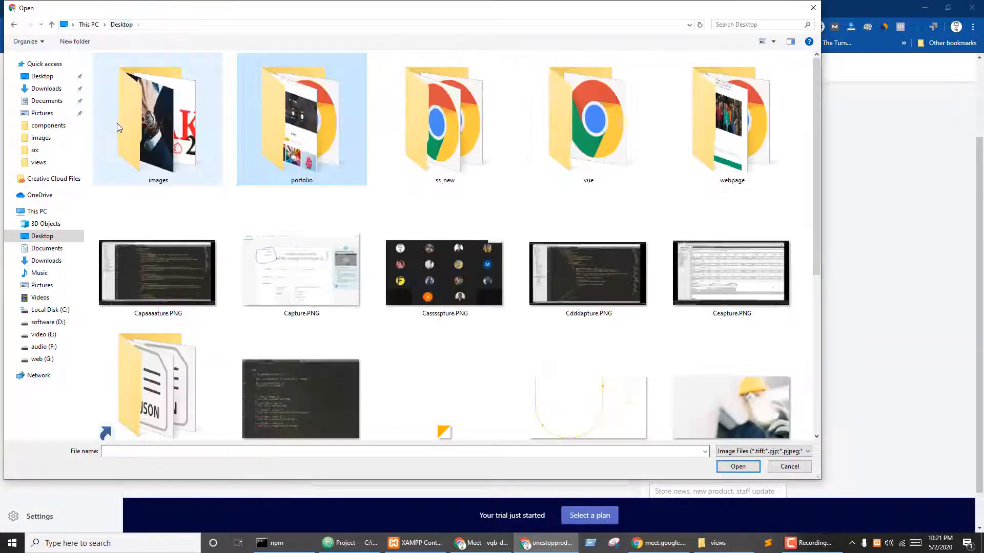
double_click(117, 122)
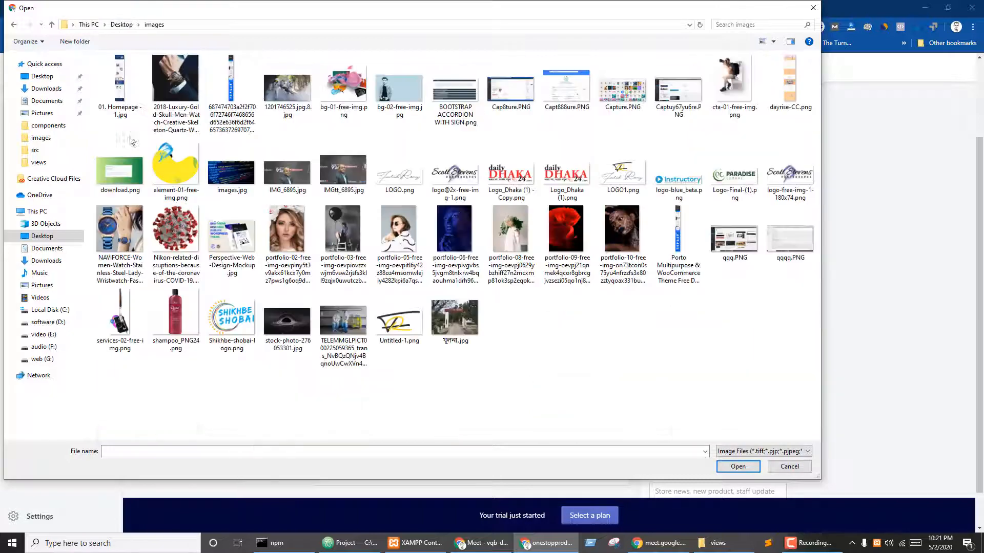
left_click(280, 97)
left_click(338, 336)
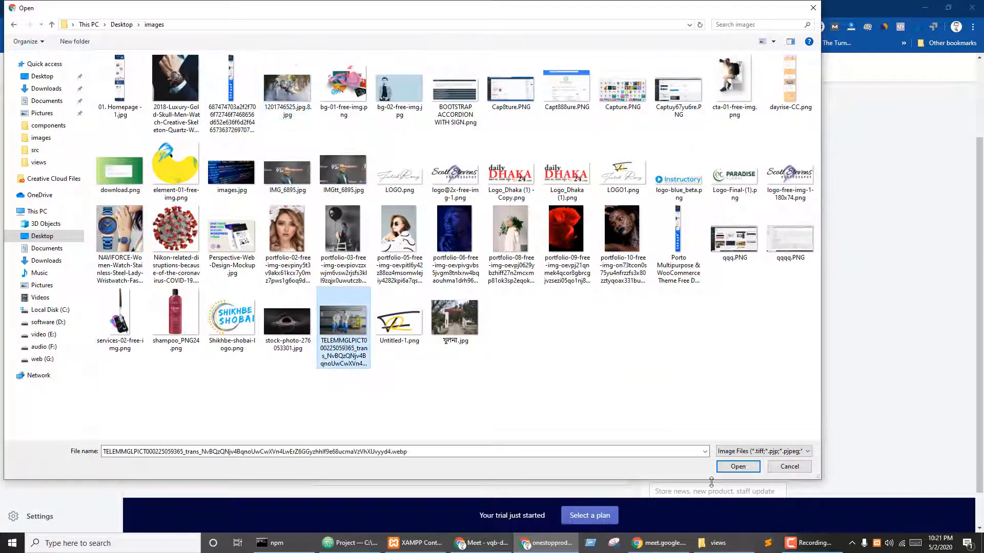
left_click(733, 468)
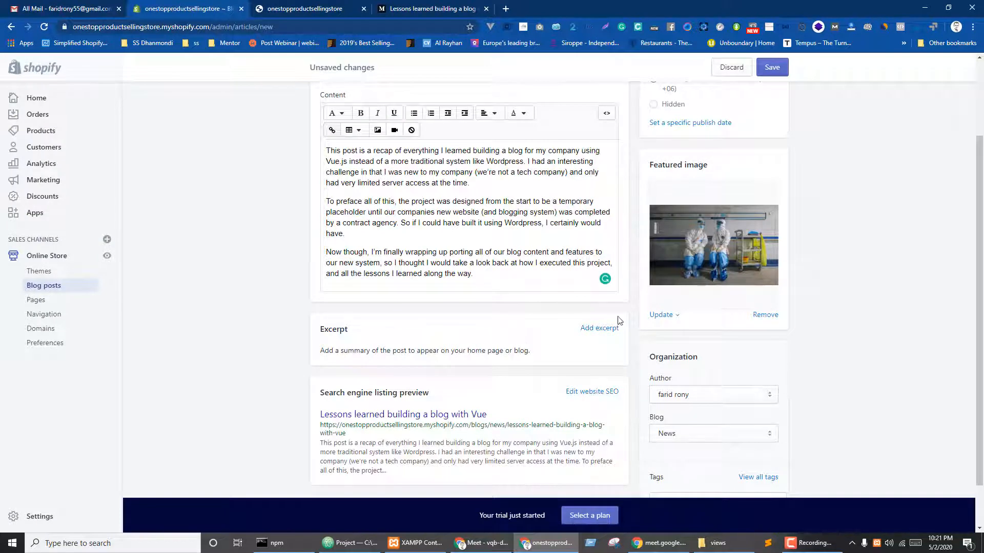
- Set the Vue post's excerpt to its second paragraph, beginning 'To preface all of this'
scroll(516, 378, "down", 1)
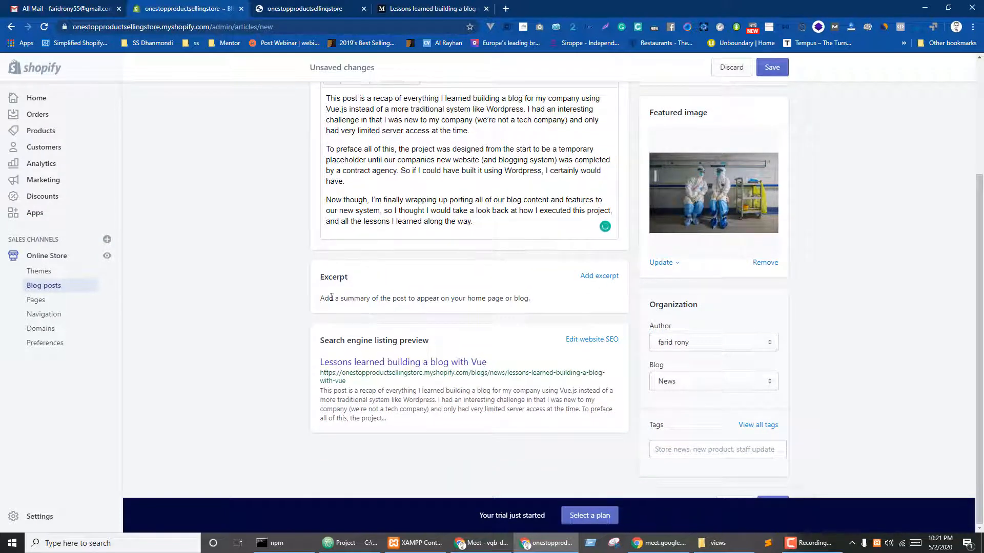
scroll(396, 295, "up", 3)
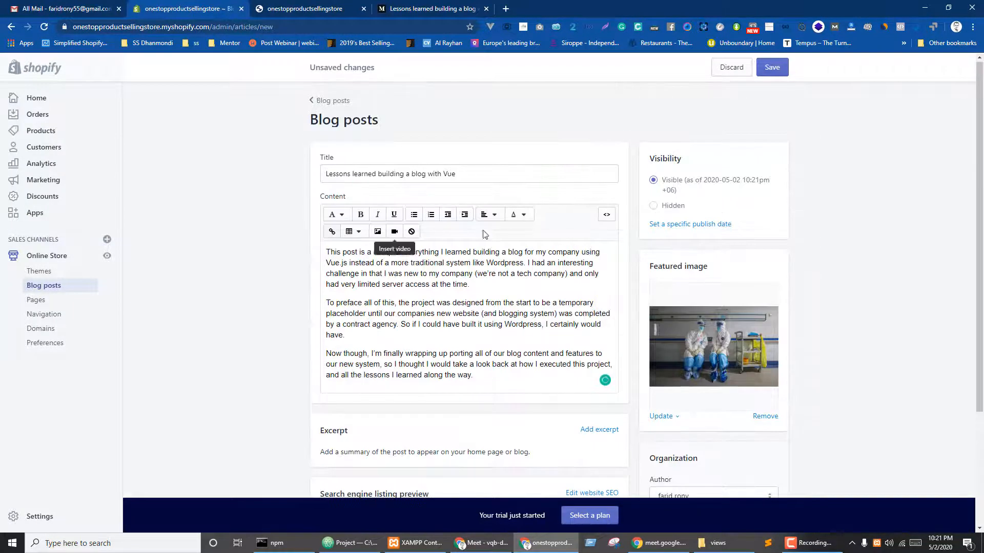
left_click_drag(468, 285, 322, 241)
left_click_drag(346, 335, 325, 301)
key("ctrl+c")
scroll(346, 349, "down", 3)
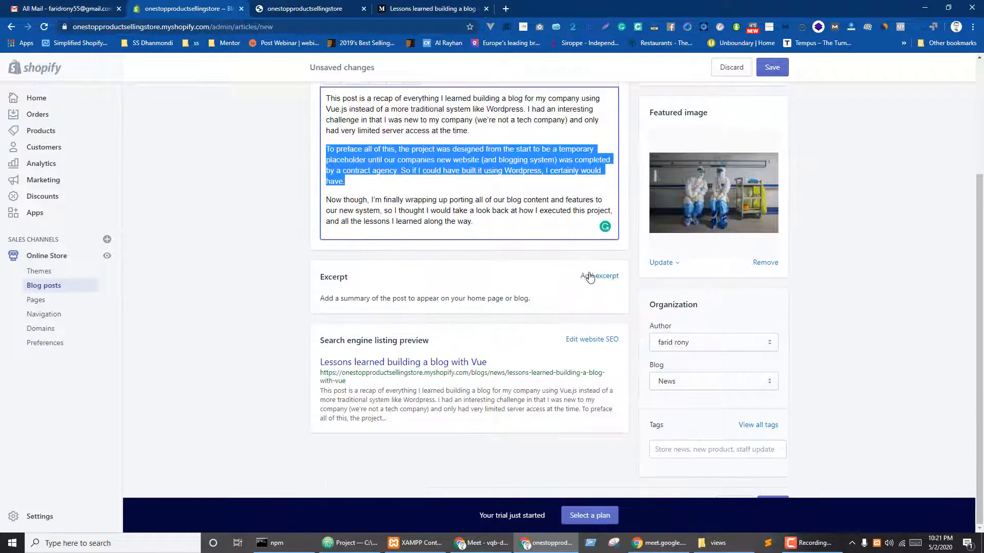
left_click(598, 276)
left_click(370, 378)
key("ctrl+v")
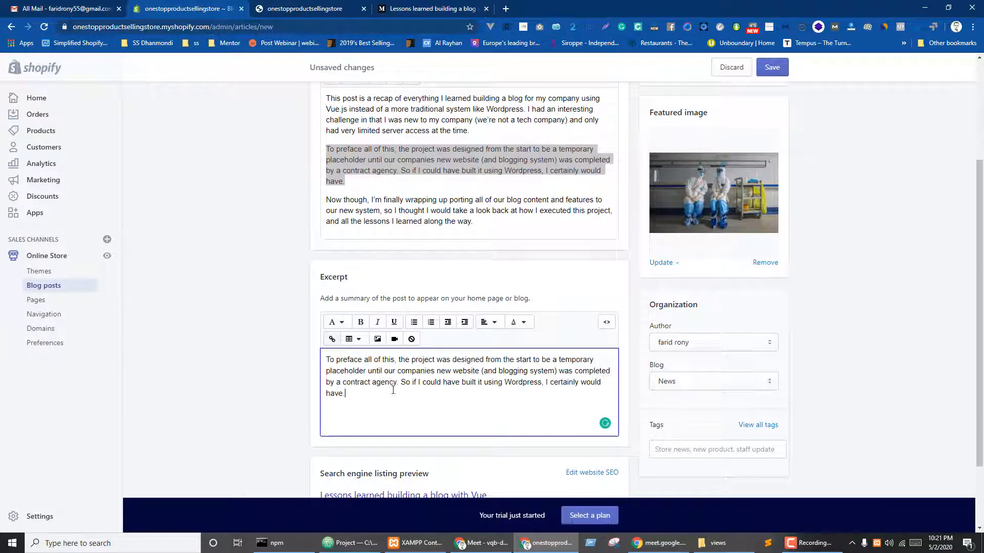
left_click(892, 322)
- Keep the post filed under the News blog and leave tags empty
scroll(685, 319, "down", 2)
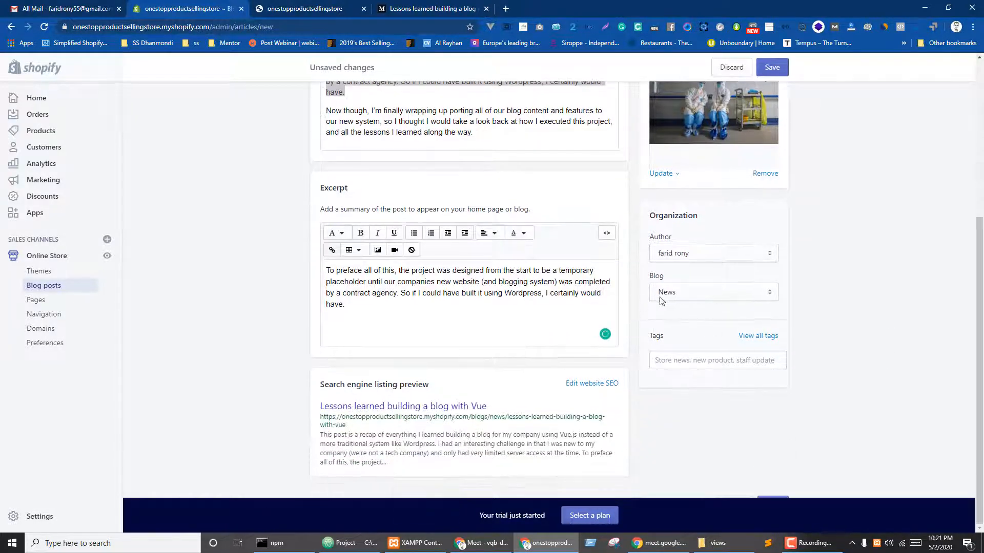
left_click(701, 298)
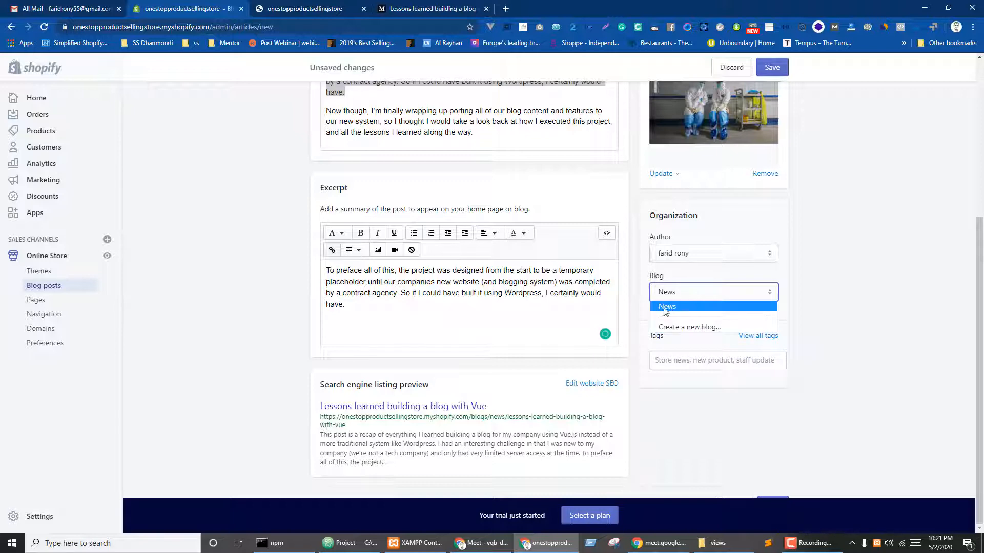
left_click(674, 308)
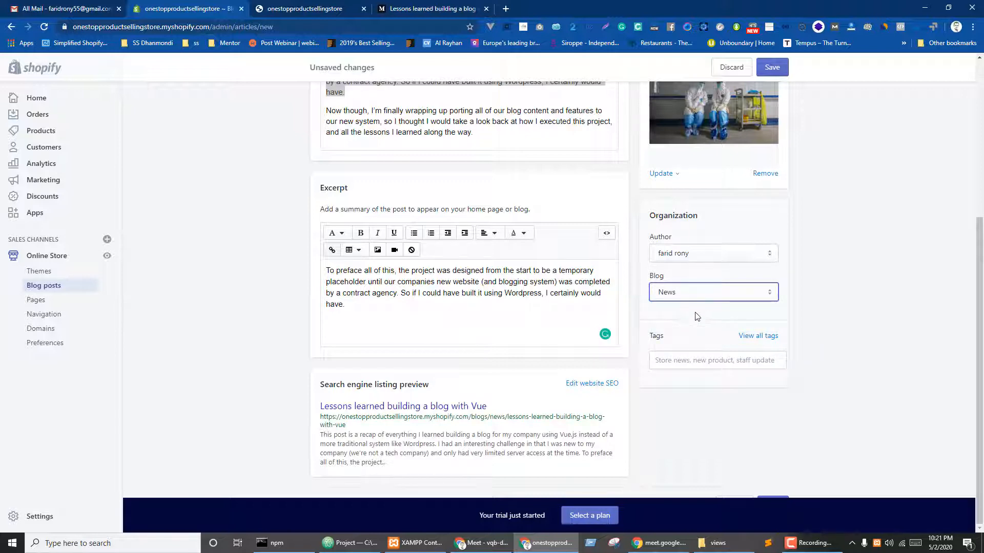
left_click(671, 363)
left_click(850, 331)
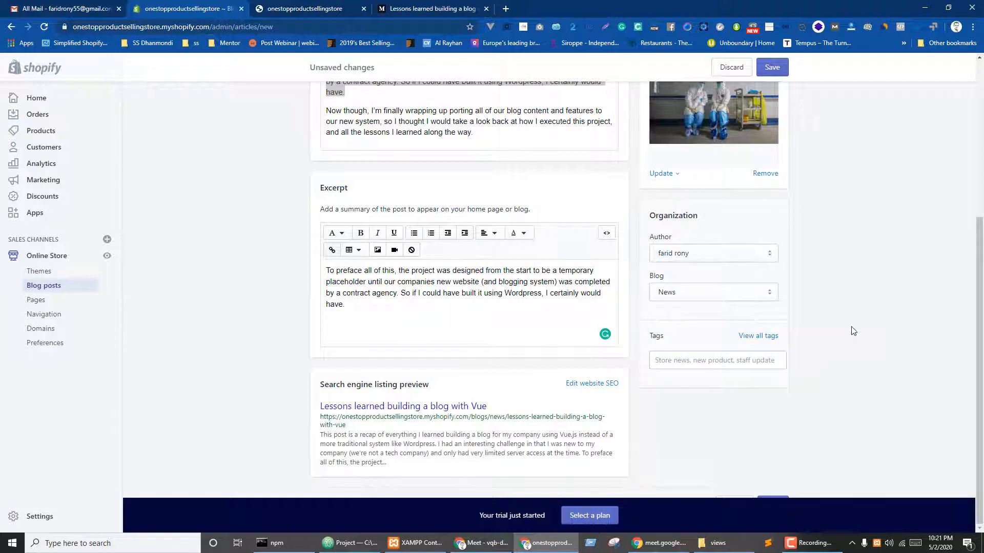
scroll(857, 323, "up", 4)
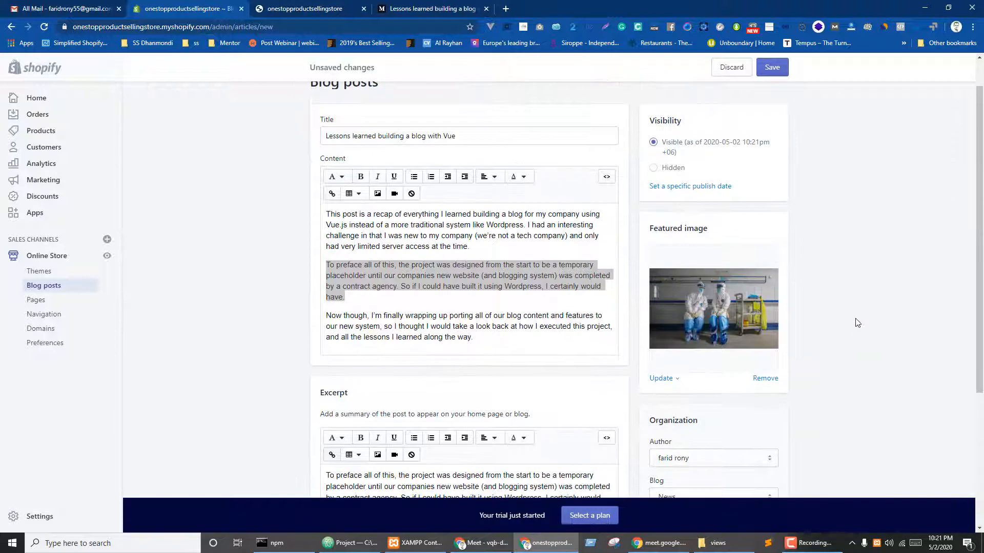
- Swap the rejected featured image for the wristwatch photo and save the Vue post
left_click(771, 67)
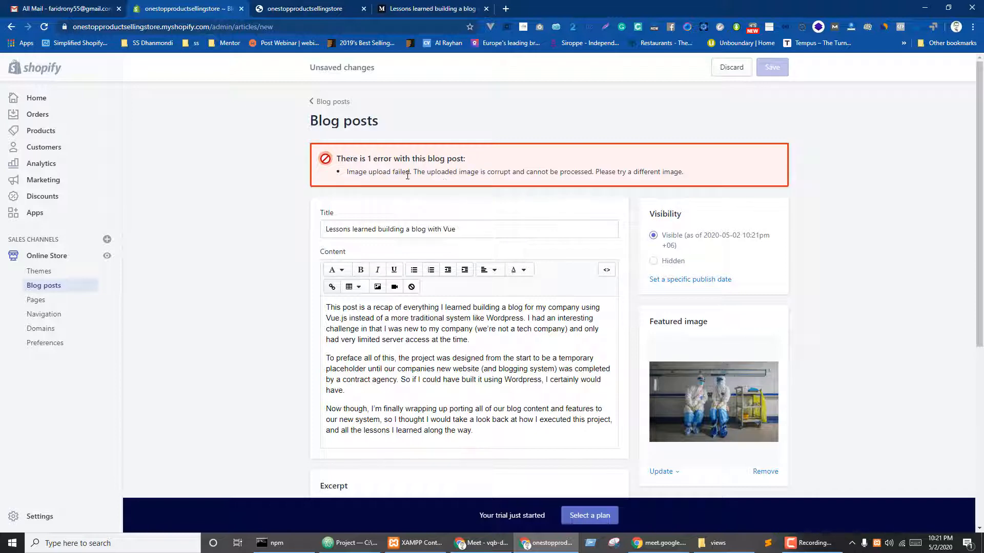
scroll(630, 219, "down", 3)
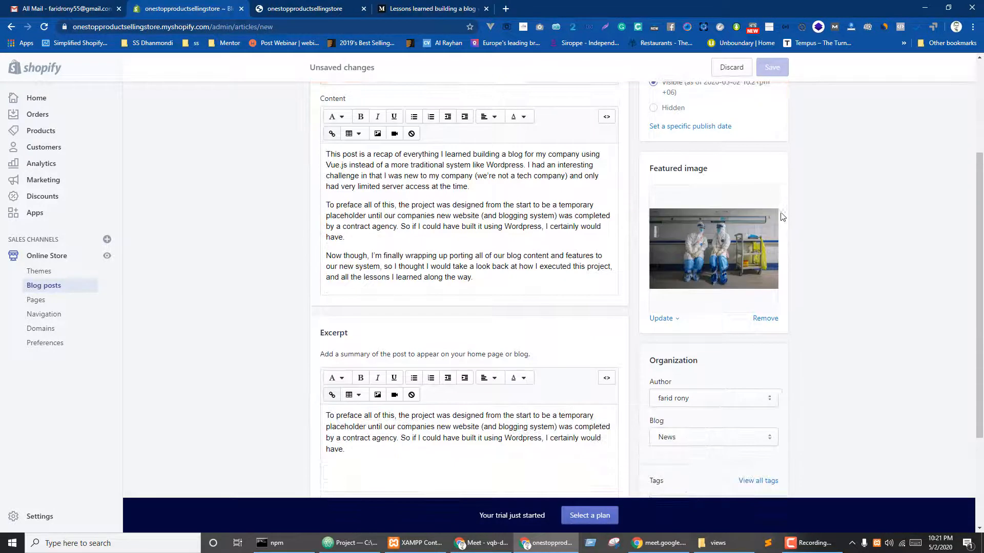
left_click(763, 319)
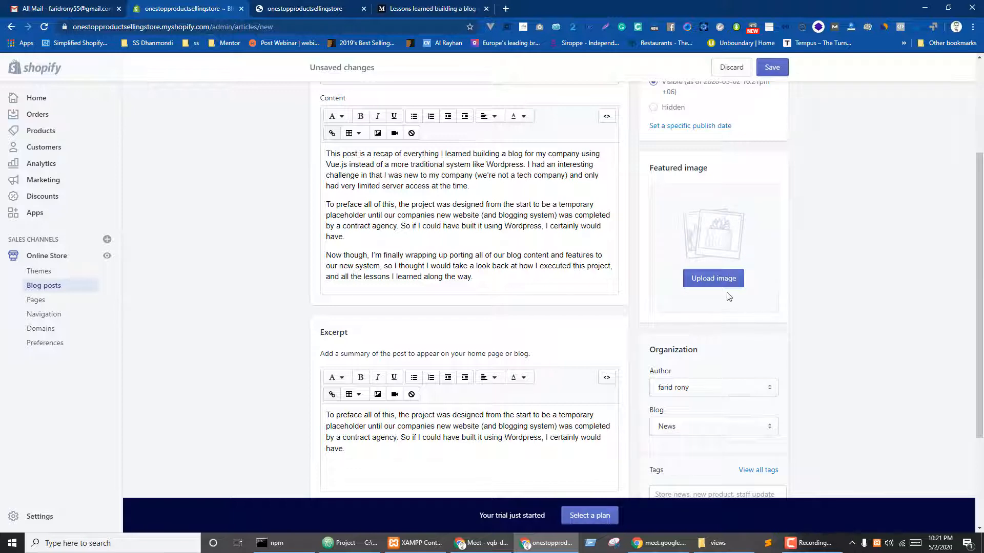
left_click(689, 280)
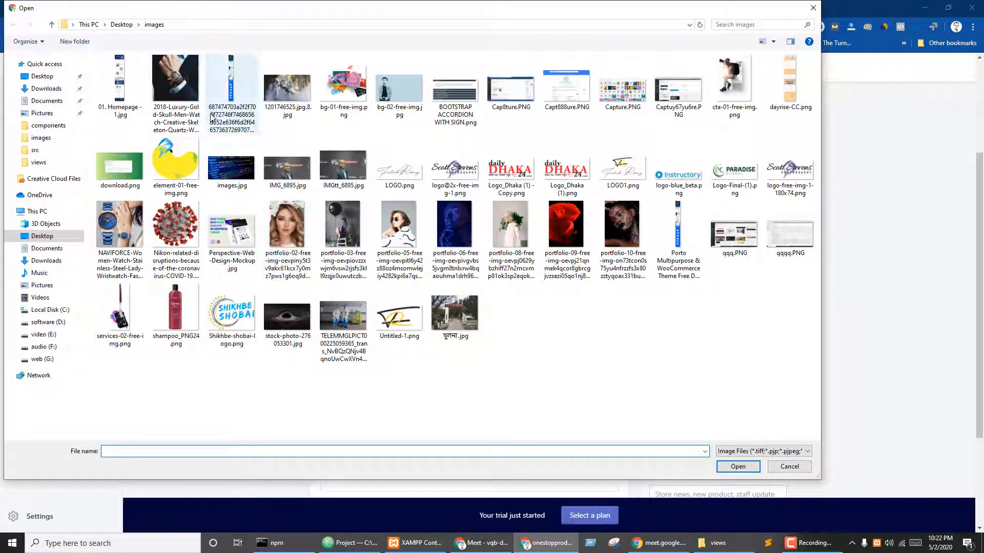
left_click(176, 82)
left_click(737, 466)
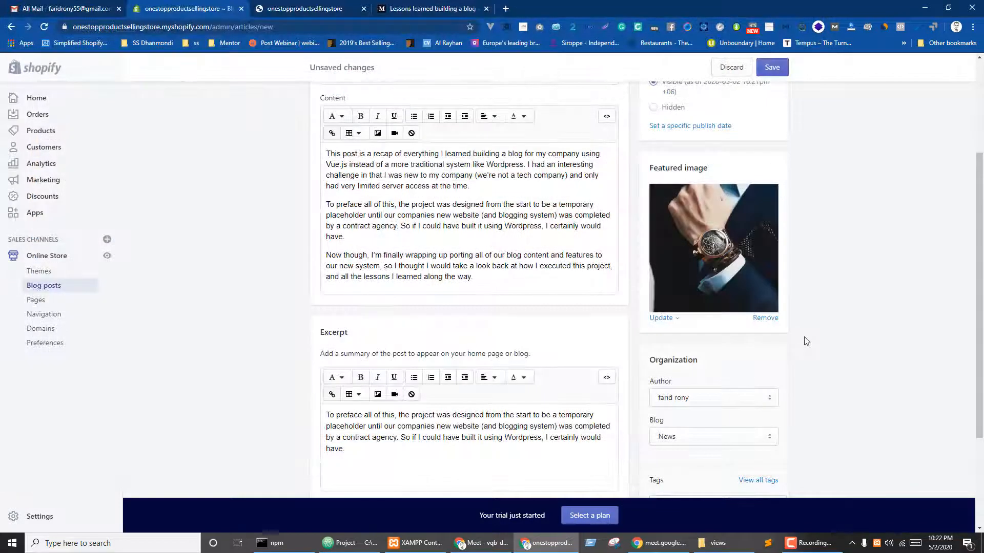
left_click(774, 67)
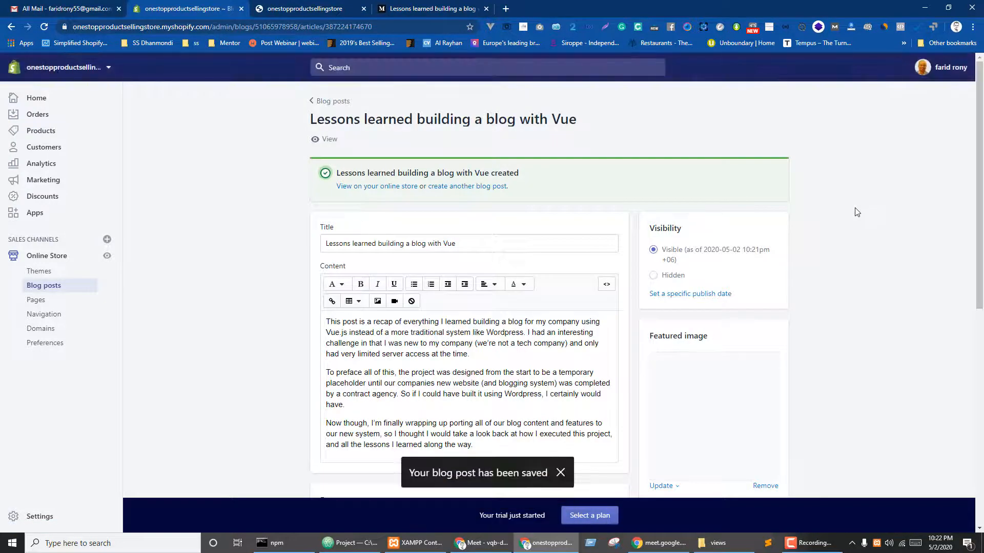
- Preview the Vue post on the live storefront, close it, and begin another blog post
left_click(383, 191)
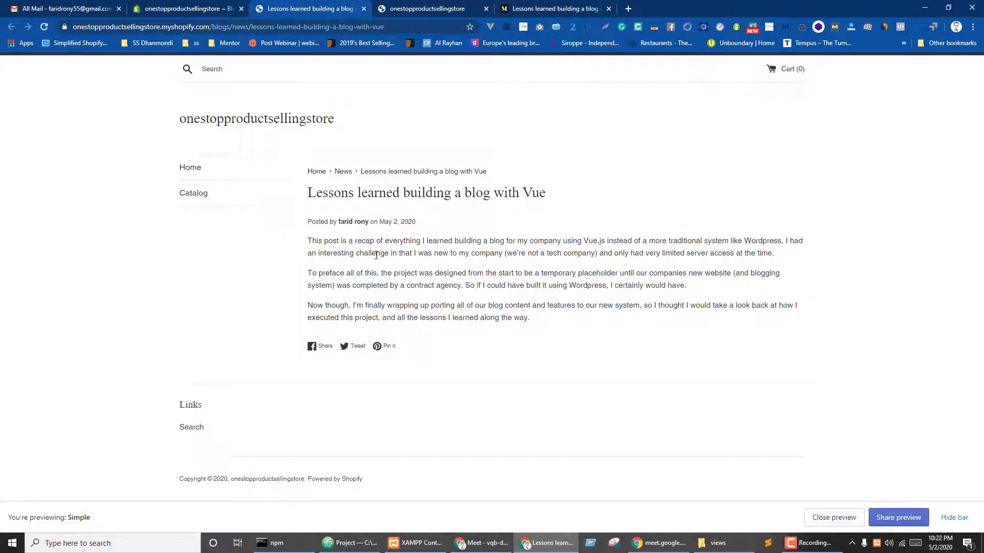
key("ctrl+w")
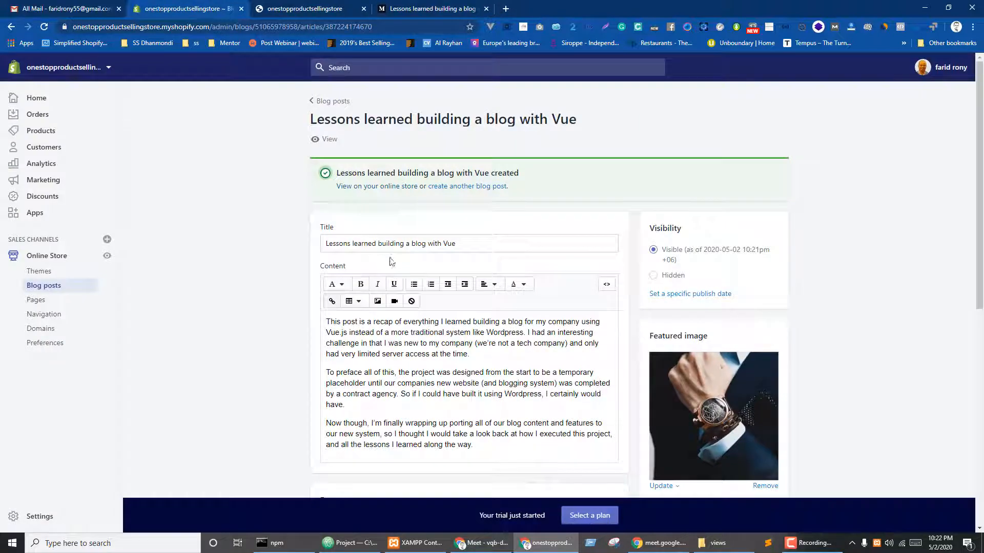
left_click(456, 187)
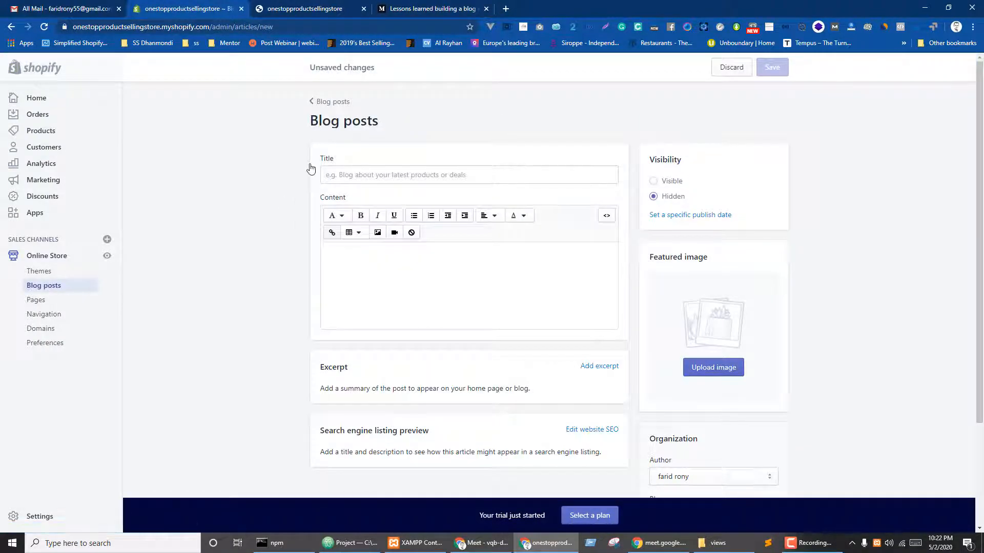
- Title the new post 'First week on the job', copied from the Medium article heading
key("ctrl+4")
scroll(475, 331, "down", 10)
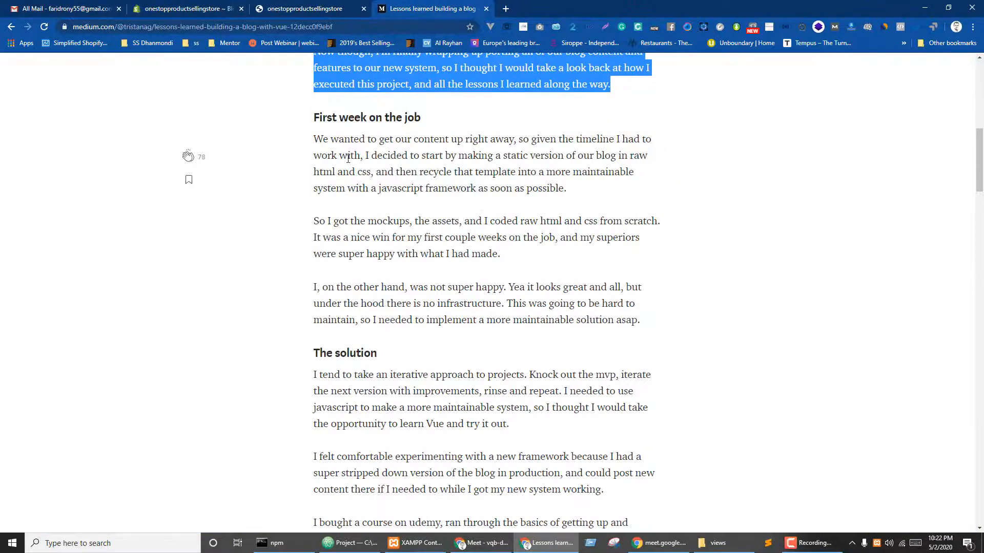
left_click_drag(317, 119, 446, 117)
left_click_drag(306, 125, 440, 122)
key("ctrl+c")
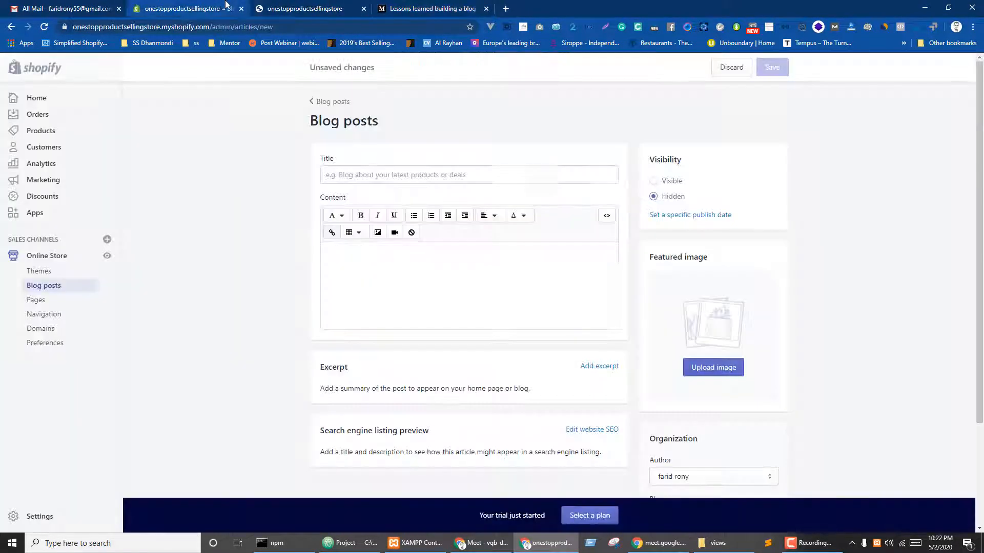
key("ctrl+3")
left_click(377, 174)
key("ctrl+v")
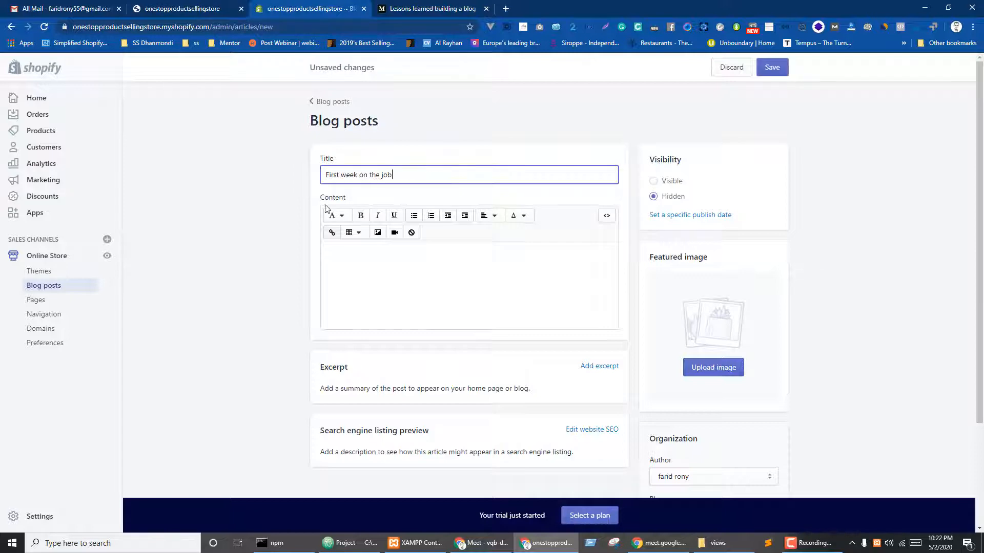
- Paste the three paragraphs under that heading as the post content
key("ctrl+4")
left_click_drag(321, 137, 643, 321)
key("ctrl+c")
key("ctrl+3")
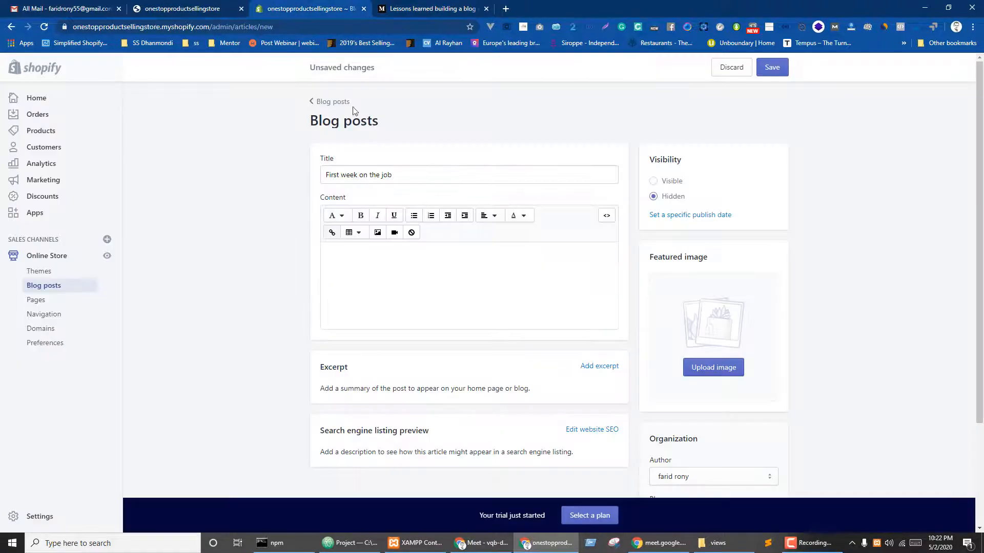
left_click(448, 268)
key("ctrl+v")
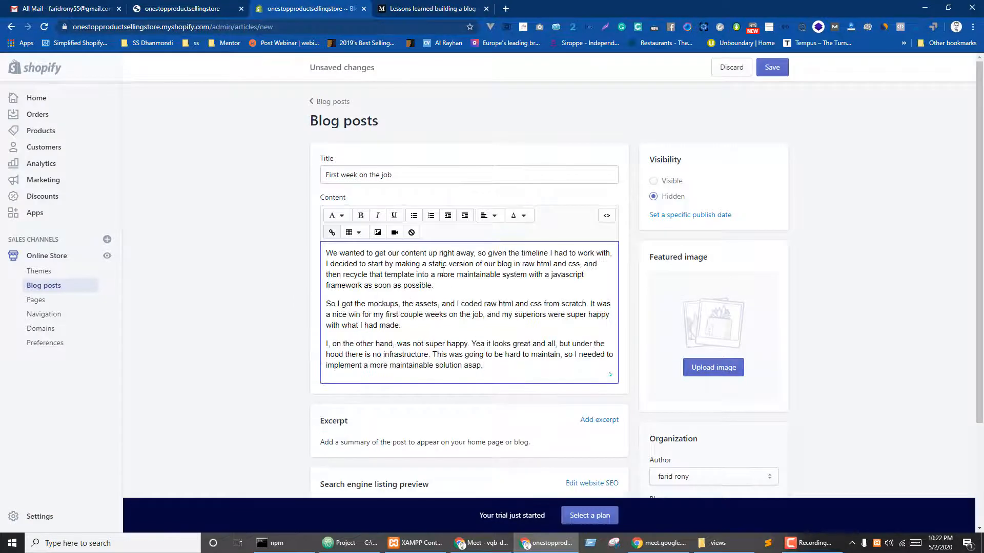
- Set cta-01-free-img.png as the featured image and save the post
scroll(491, 273, "down", 3)
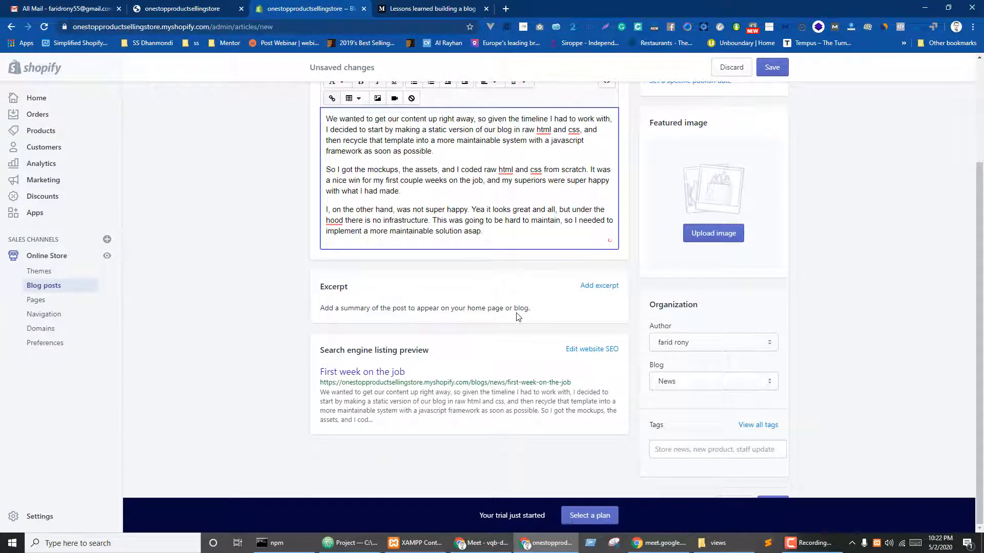
left_click(719, 229)
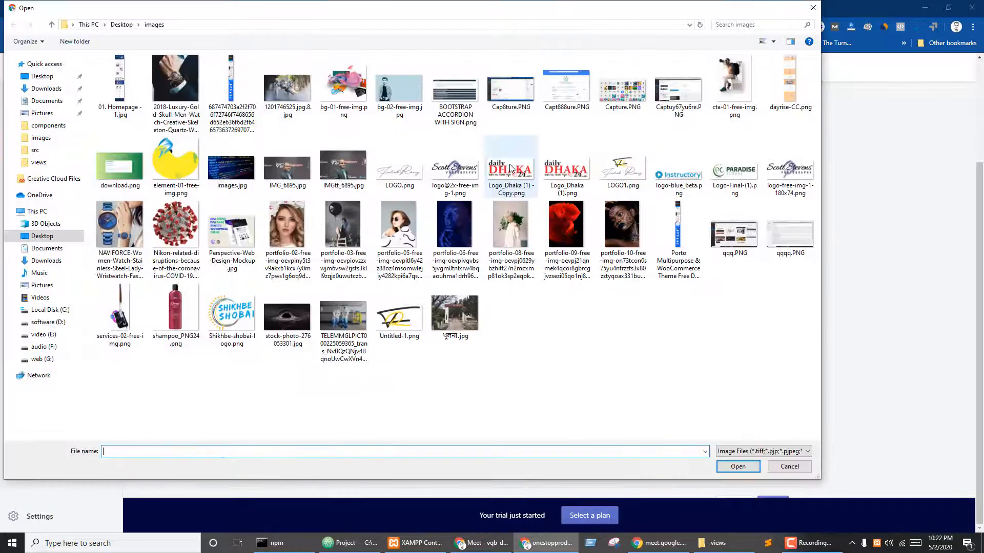
left_click(732, 84)
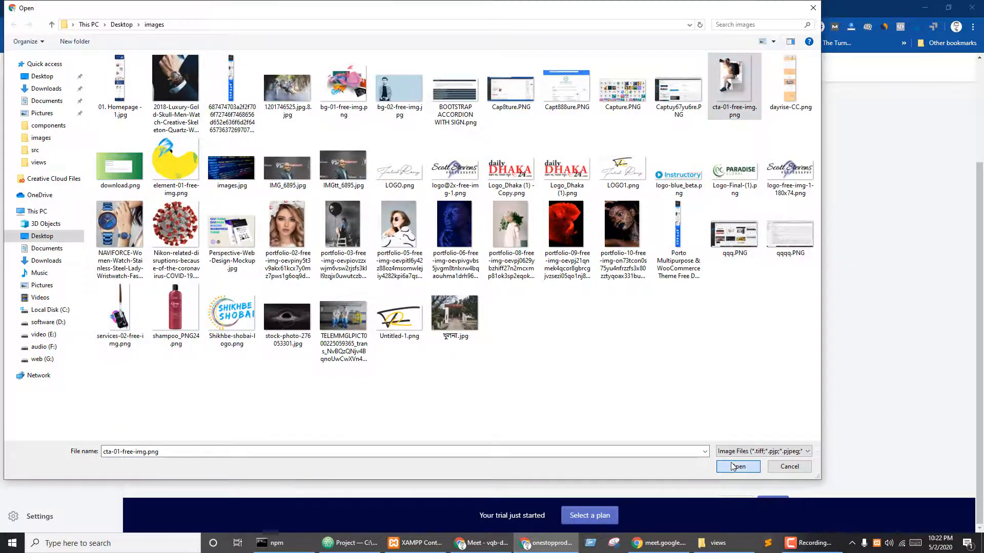
left_click(734, 466)
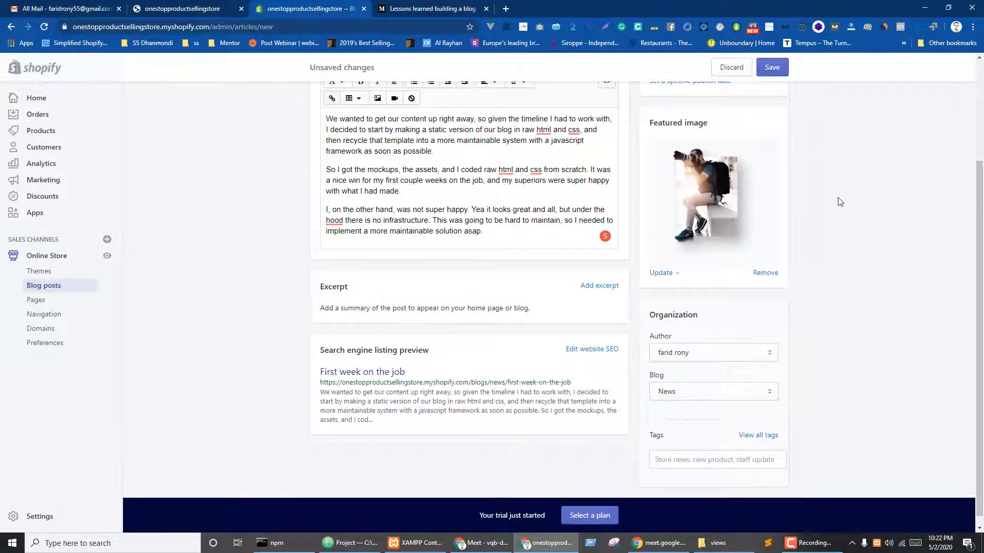
scroll(803, 211, "up", 3)
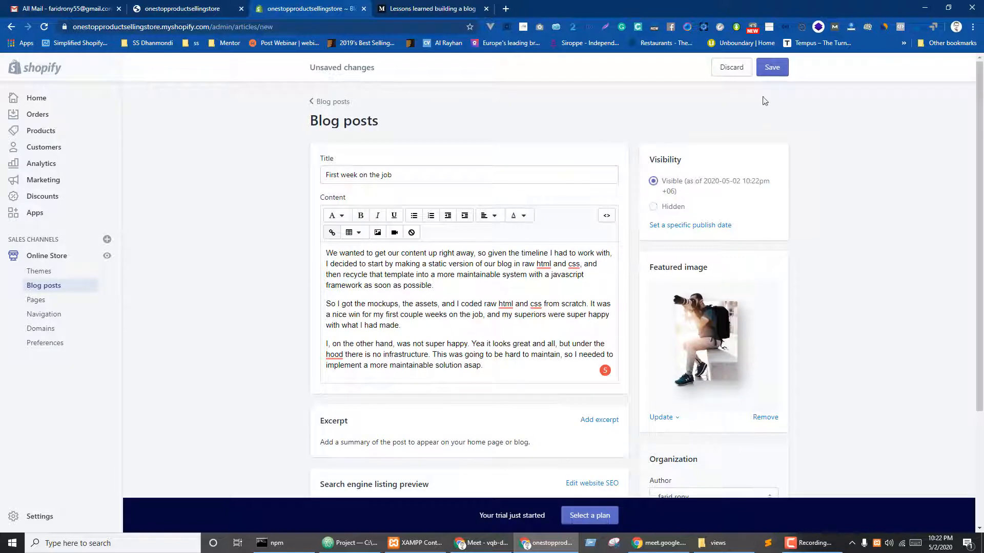
left_click(772, 67)
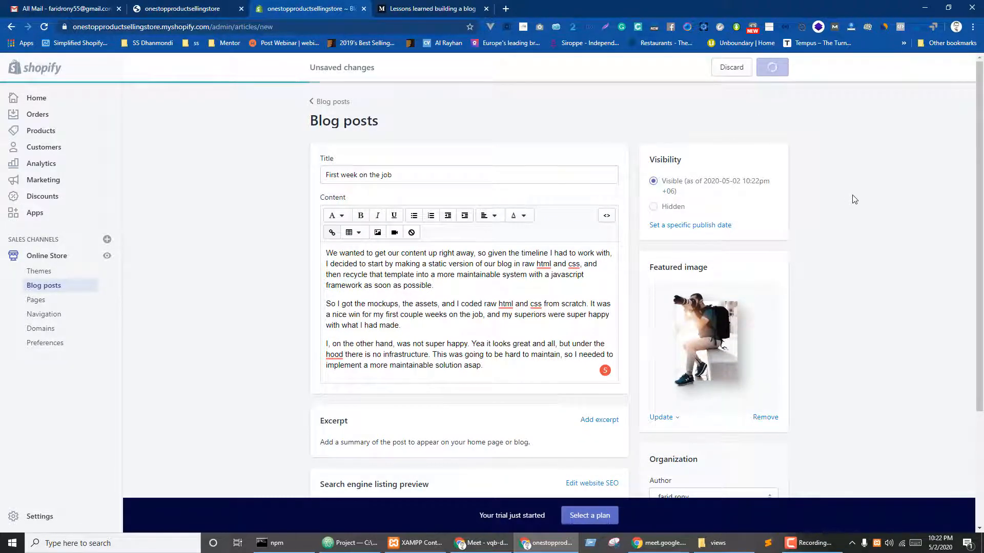
key("ctrl+Tab")
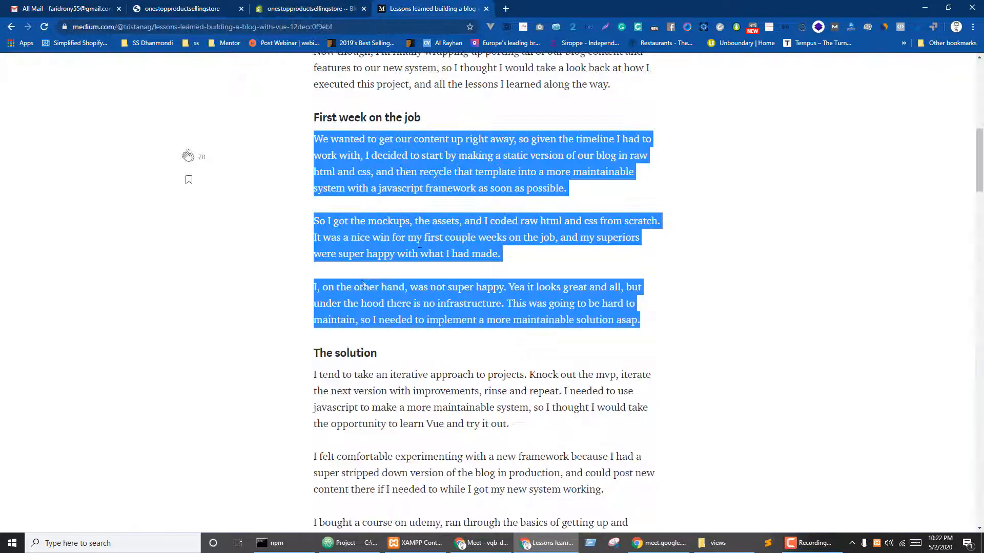
- Start another blog post titled 'The solution', copied from the Medium article
scroll(388, 300, "down", 2)
left_click_drag(314, 250, 406, 255)
key("ctrl+c")
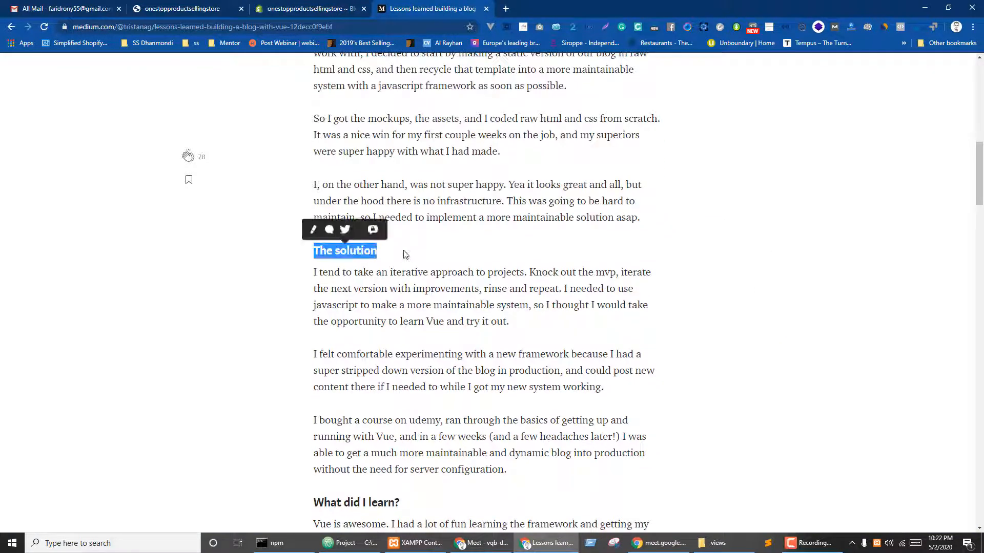
key("ctrl+shift+Tab")
left_click(487, 188)
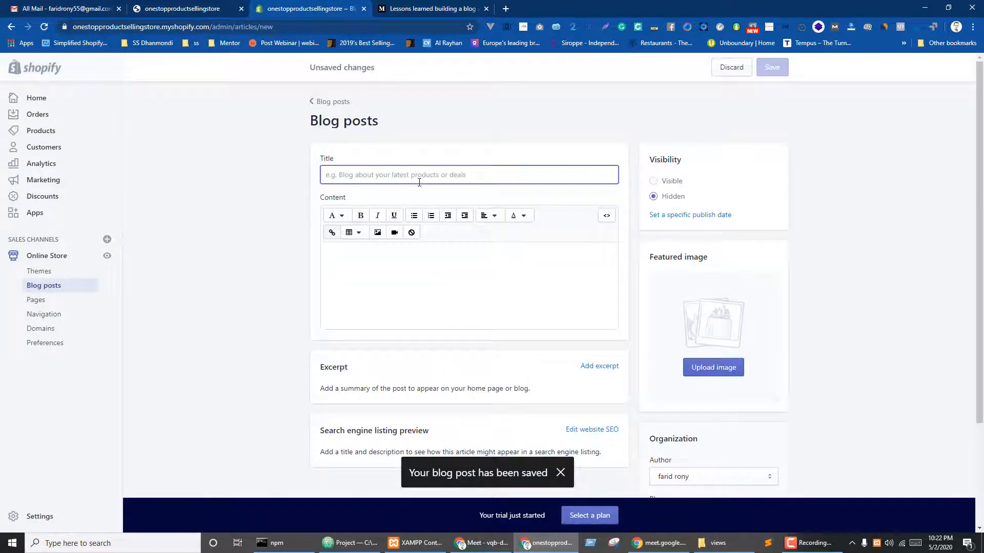
key("ctrl+v")
- Paste the three paragraphs under The solution as the post content
key("ctrl+Tab")
left_click_drag(315, 272, 525, 471)
key("ctrl+c")
left_click(318, 6)
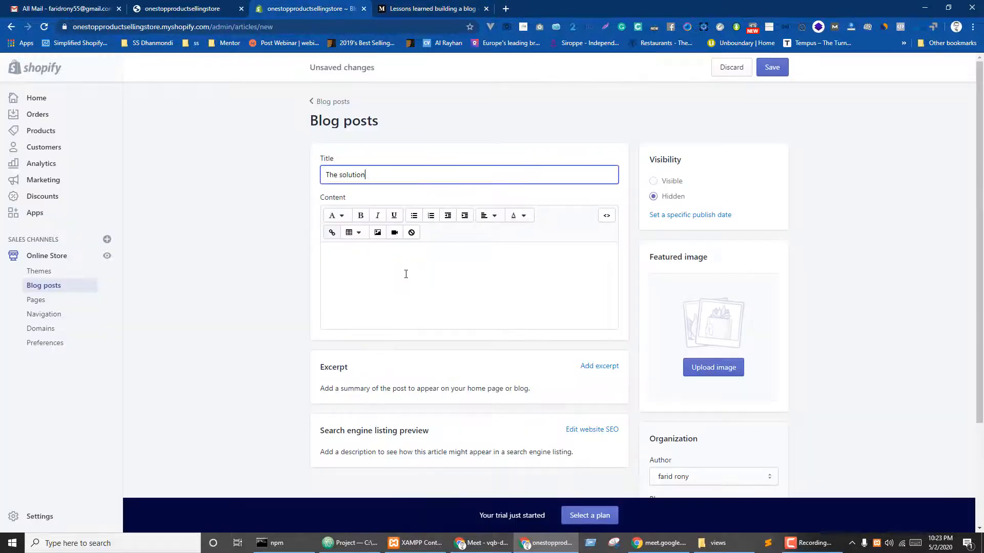
left_click(419, 290)
key("ctrl+v")
- Feature the NAVIFORCE watch photo, set the post to Visible, and save it
scroll(741, 277, "down", 2)
left_click(738, 273)
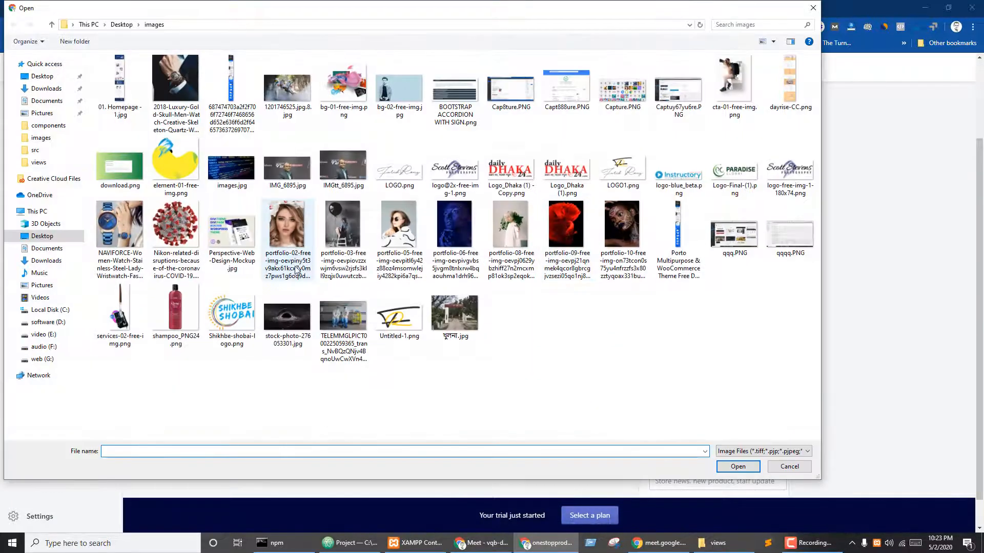
left_click(118, 241)
left_click(739, 465)
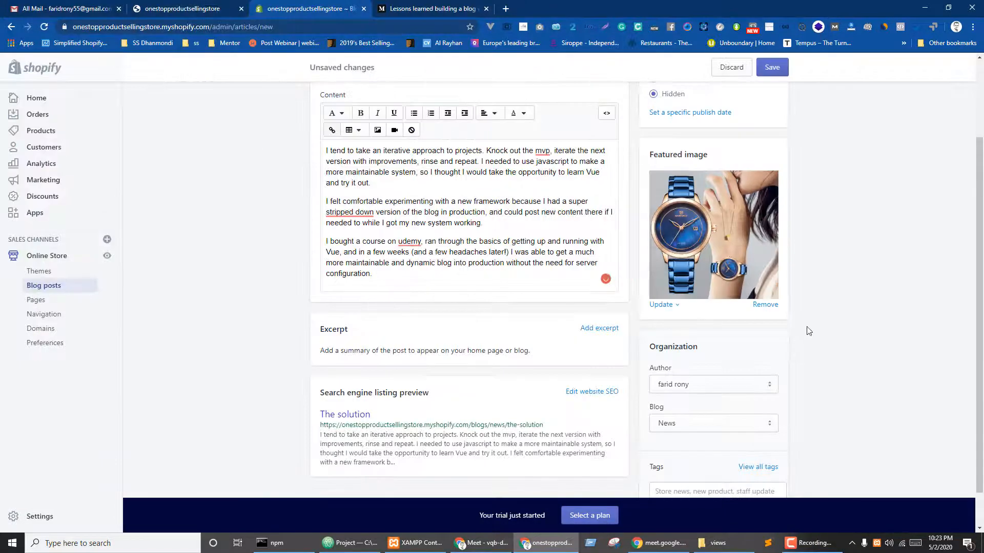
scroll(797, 338, "down", 1)
scroll(717, 256, "up", 3)
left_click(670, 185)
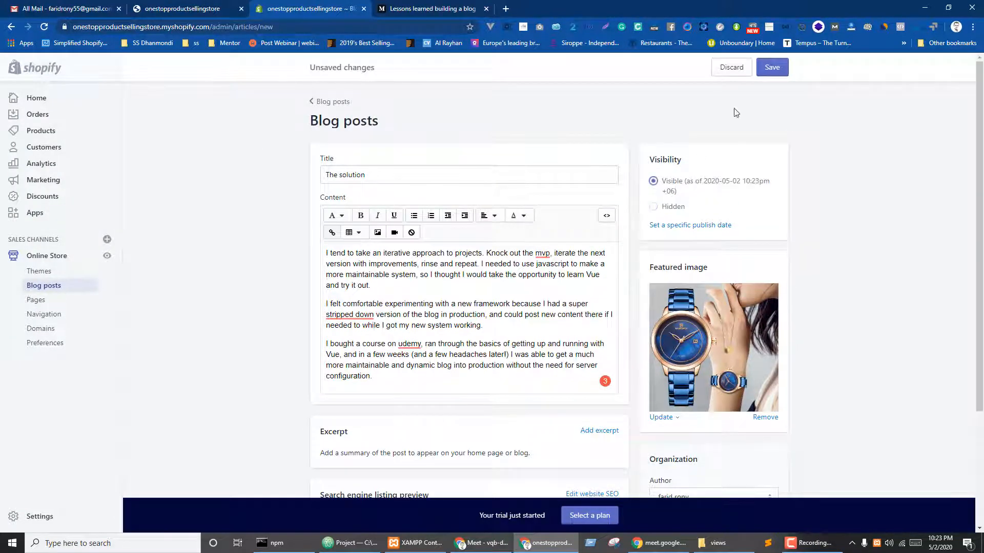
left_click(772, 67)
- Copy the 'What did I learn?' heading from the Medium article
left_click(452, 3)
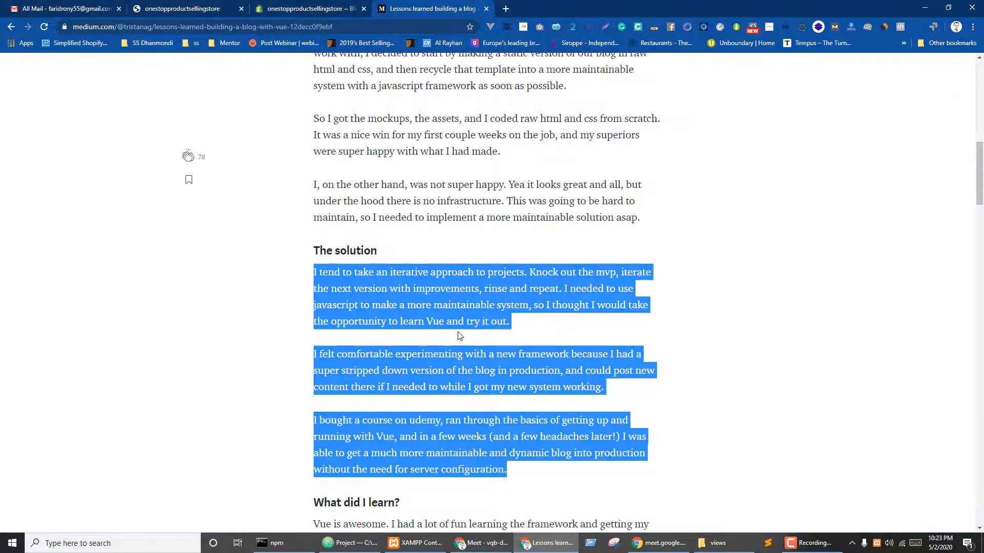
scroll(364, 303, "down", 5)
left_click_drag(314, 204, 448, 212)
key("ctrl+c")
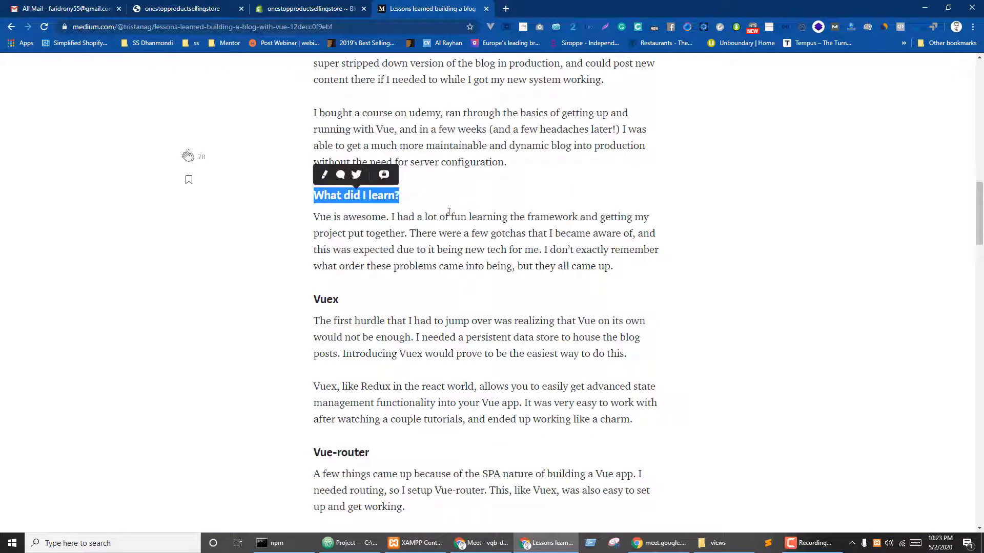
left_click(200, 5)
left_click(290, 4)
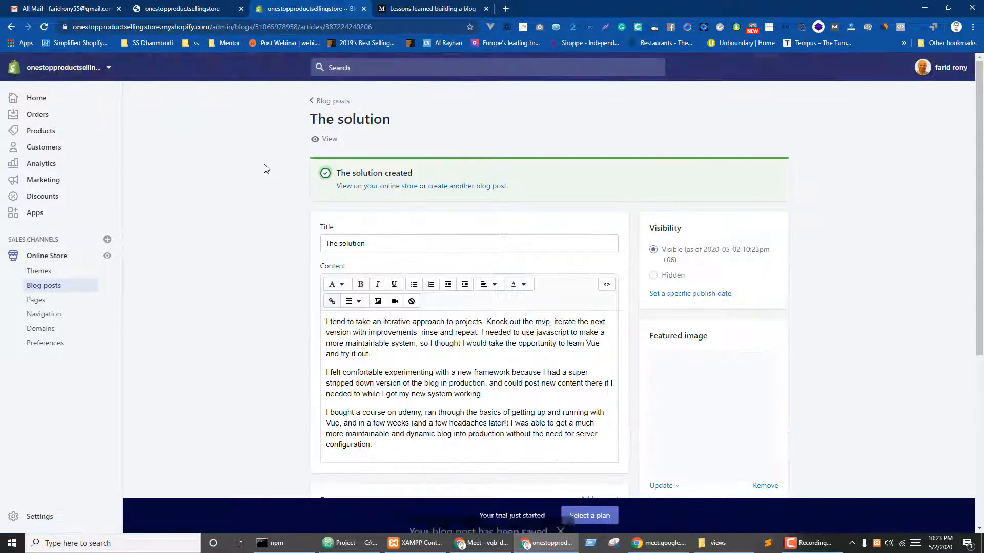
- Start another blog post titled 'What did I learn?'
left_click(477, 187)
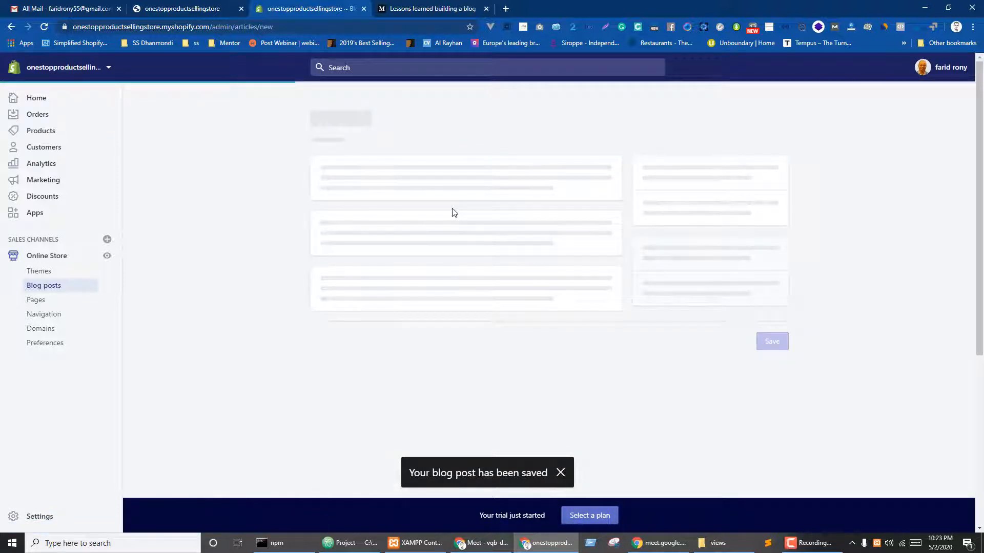
left_click(406, 174)
key("ctrl+v")
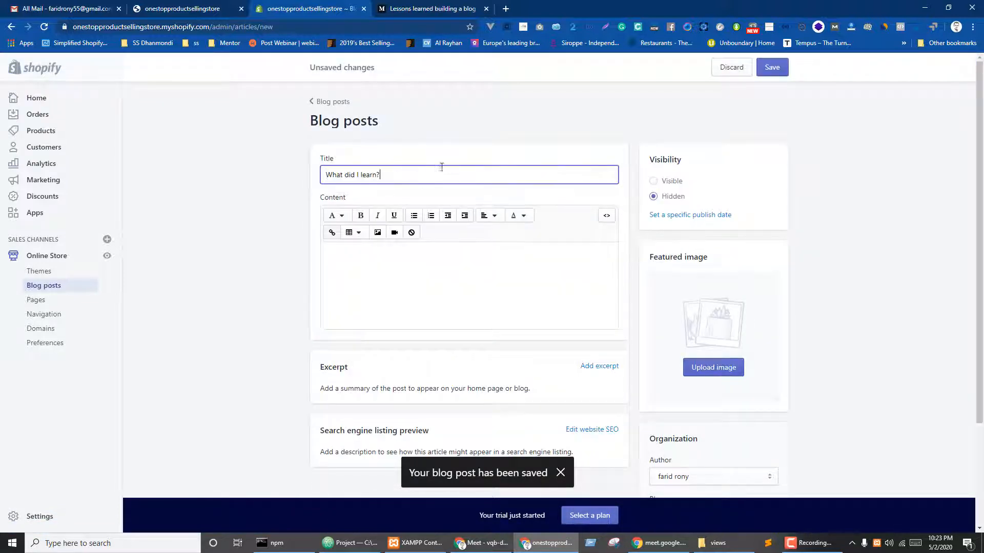
- Paste the 'Vue is awesome' paragraph from the article as the post content
key("ctrl+Tab")
left_click(420, 236)
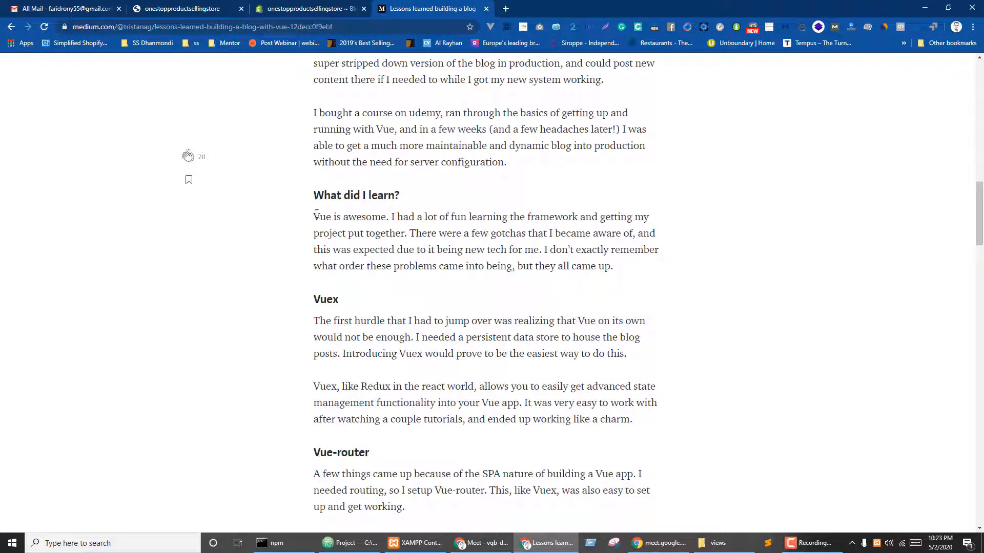
left_click_drag(314, 216, 622, 265)
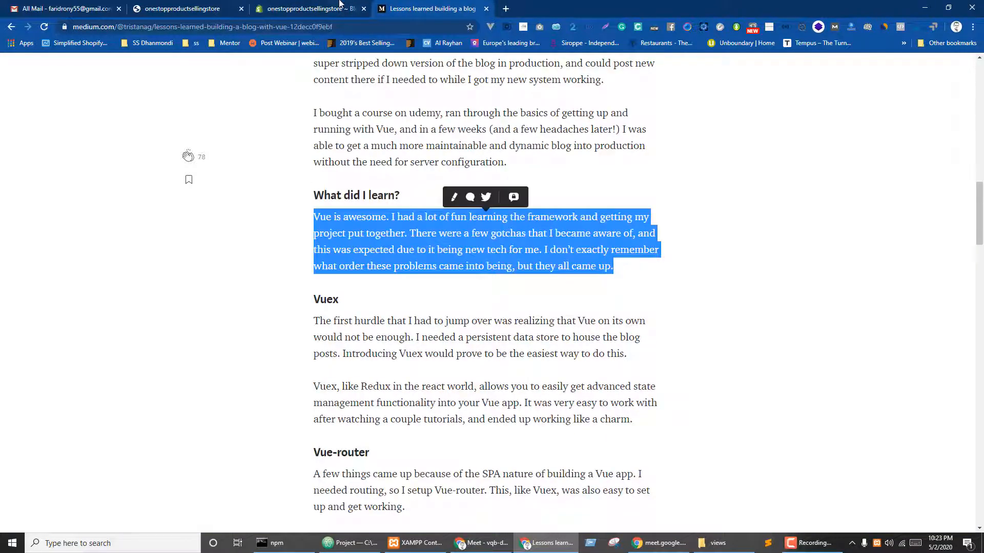
key("ctrl+c")
left_click(339, 6)
left_click(415, 268)
key("ctrl+v")
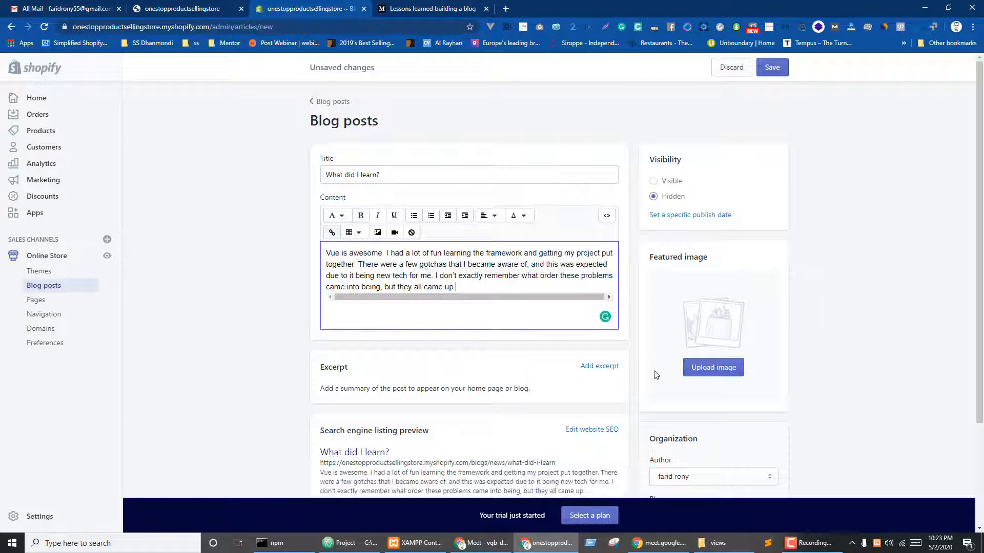
- Feature stock-photo-276053301.jpg, make the post Visible, save, and return to Blog posts
left_click(695, 371)
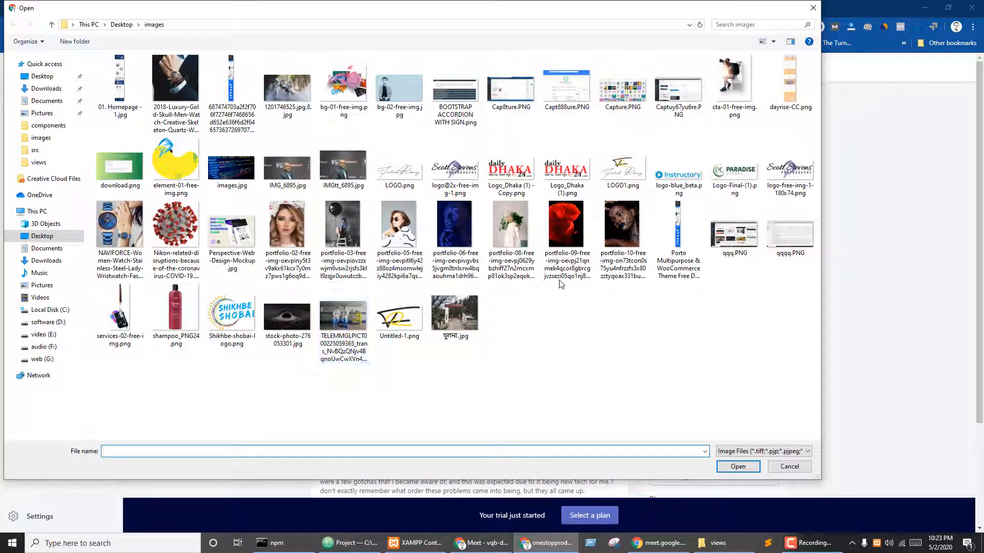
left_click(288, 317)
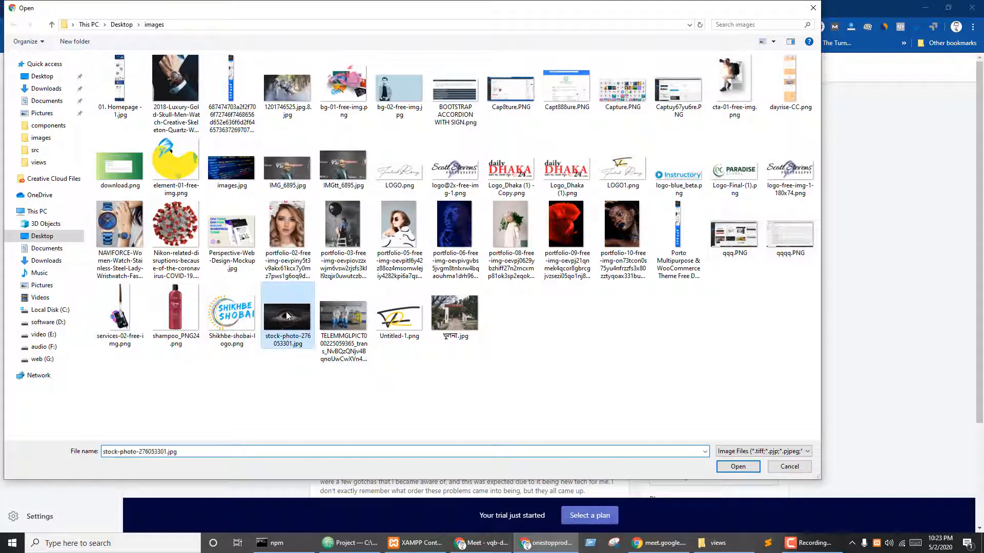
left_click(738, 467)
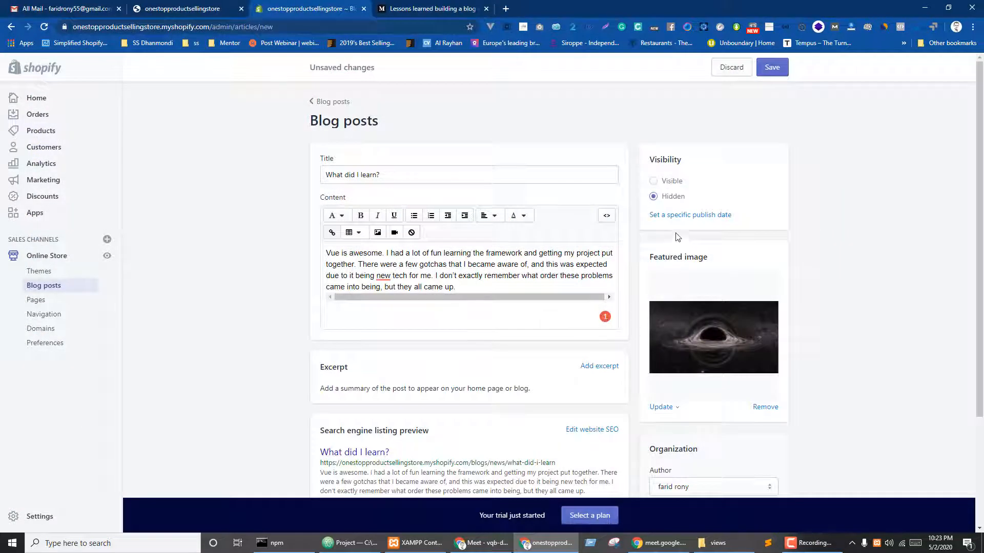
left_click(666, 182)
left_click(777, 67)
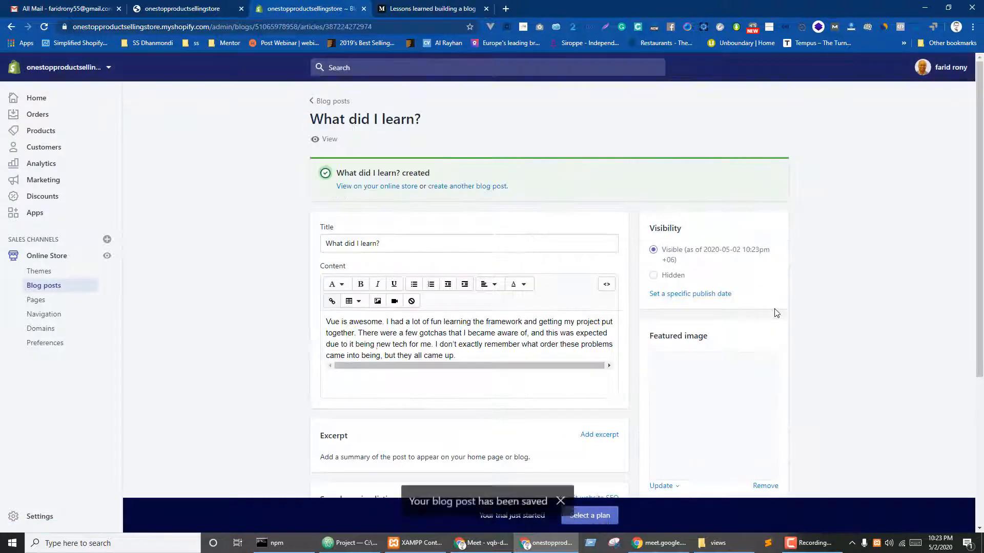
left_click(61, 292)
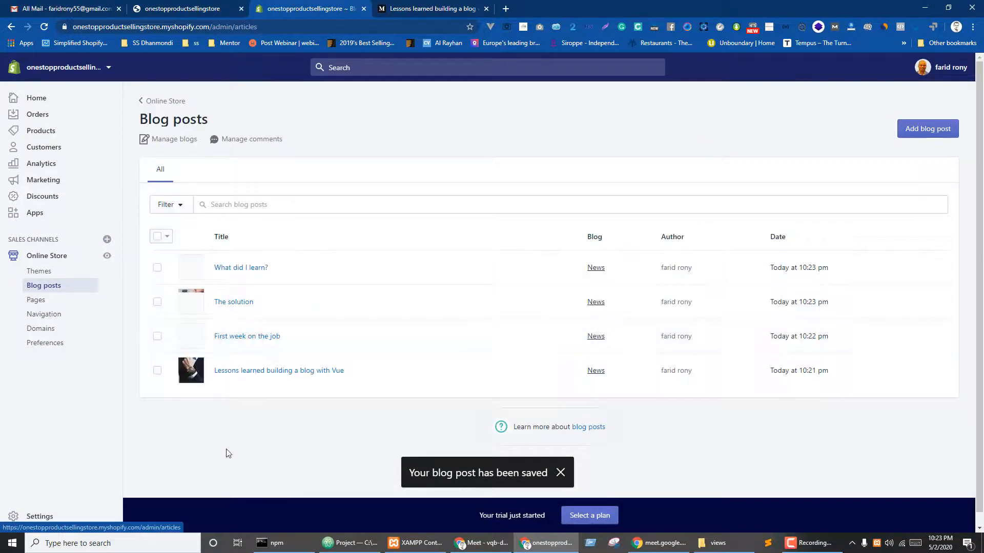
- Go to Online Store > Pages and start a new page with Add page
left_click(46, 300)
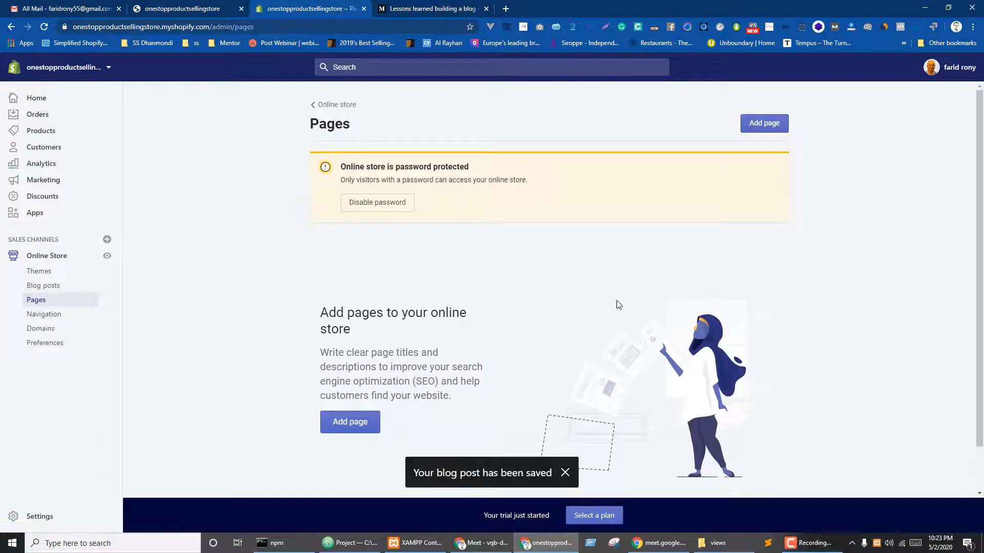
left_click(39, 286)
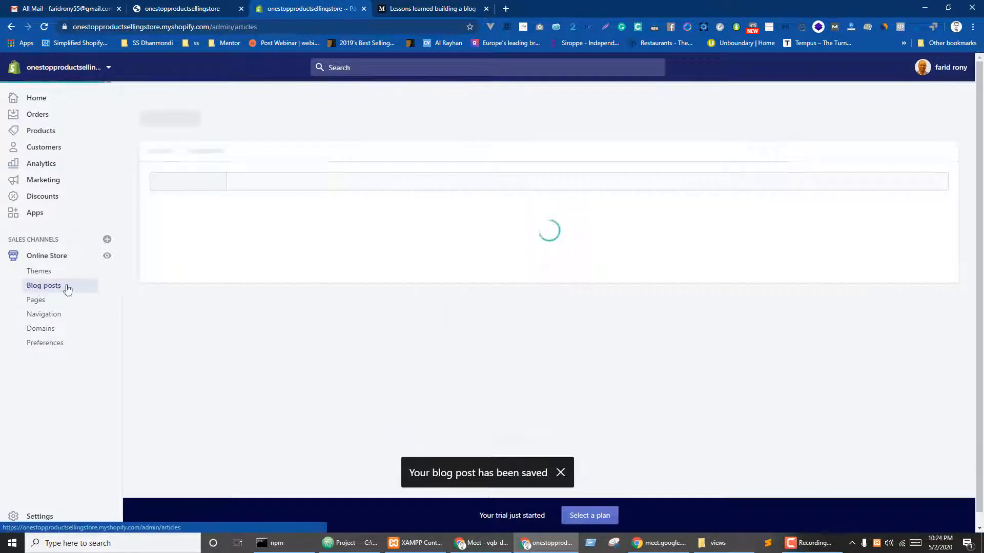
left_click(43, 301)
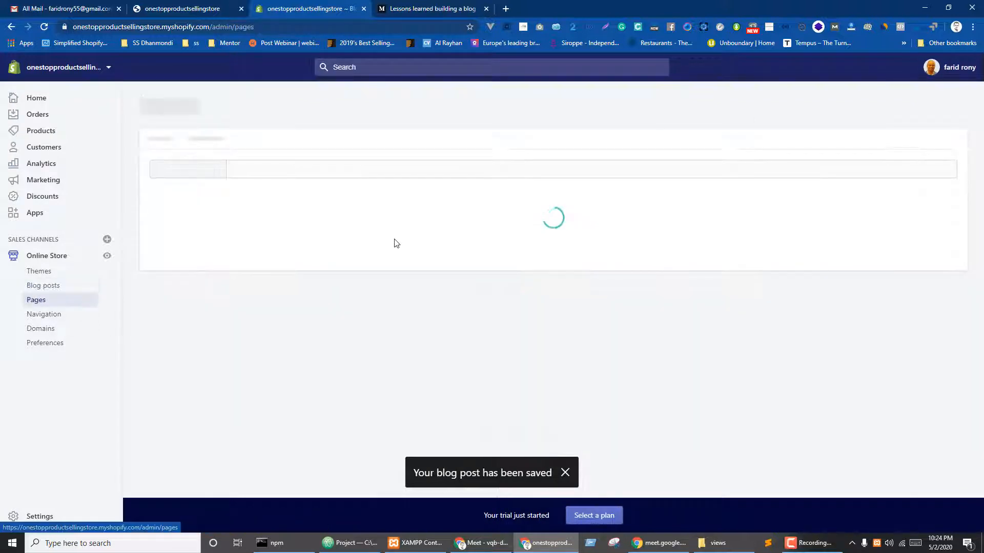
scroll(411, 319, "down", 1)
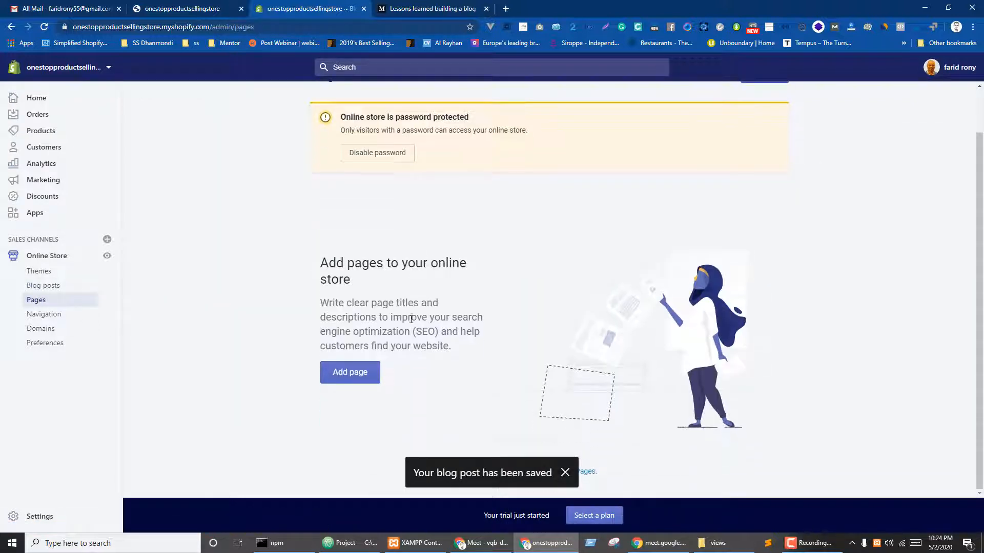
left_click(354, 375)
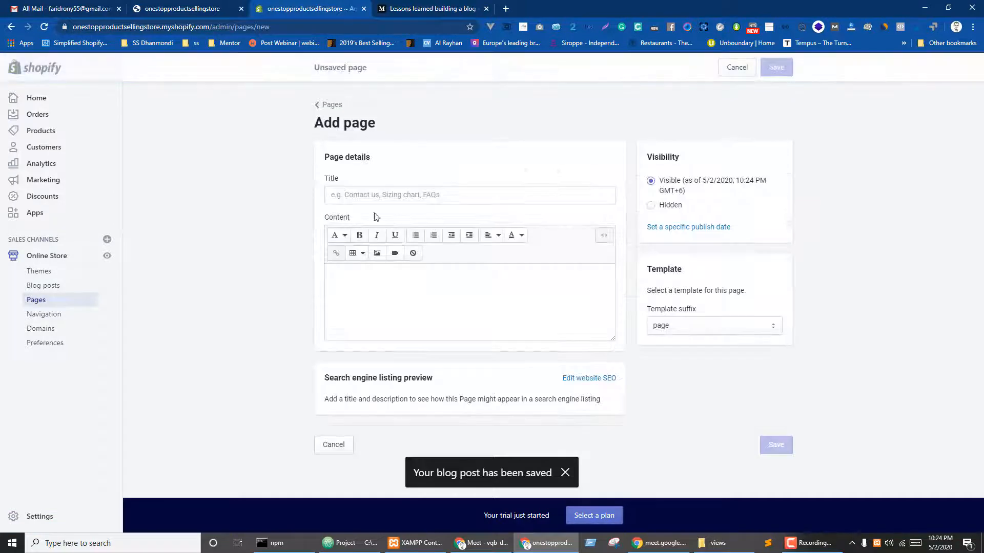
- Title the page 'About Us', keeping the default page template
left_click(385, 193)
type("Ab")
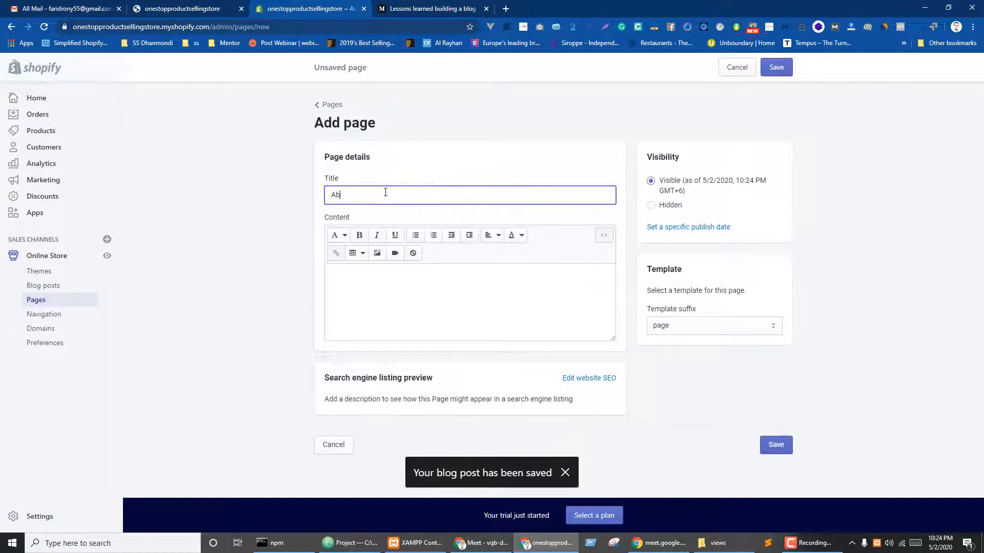
type("out Us")
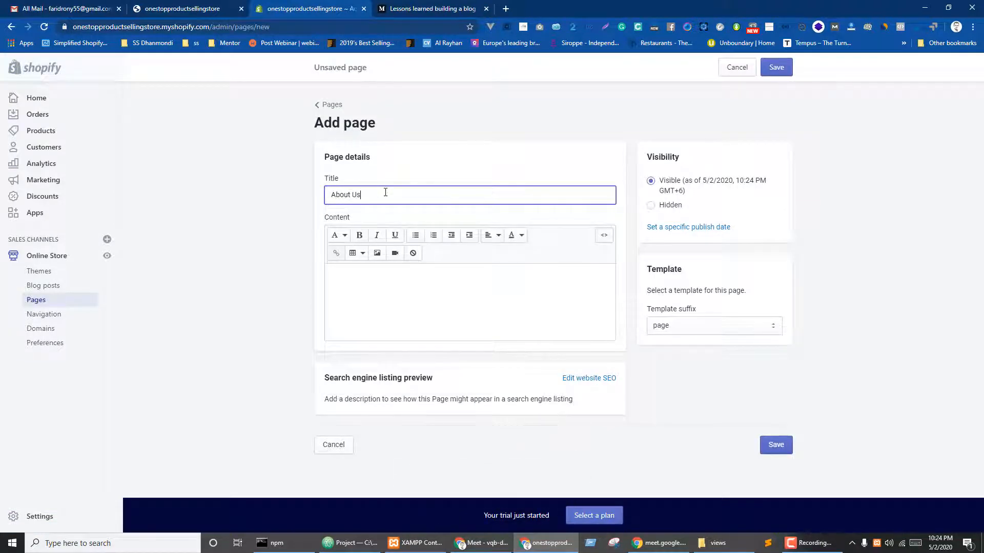
left_click(380, 279)
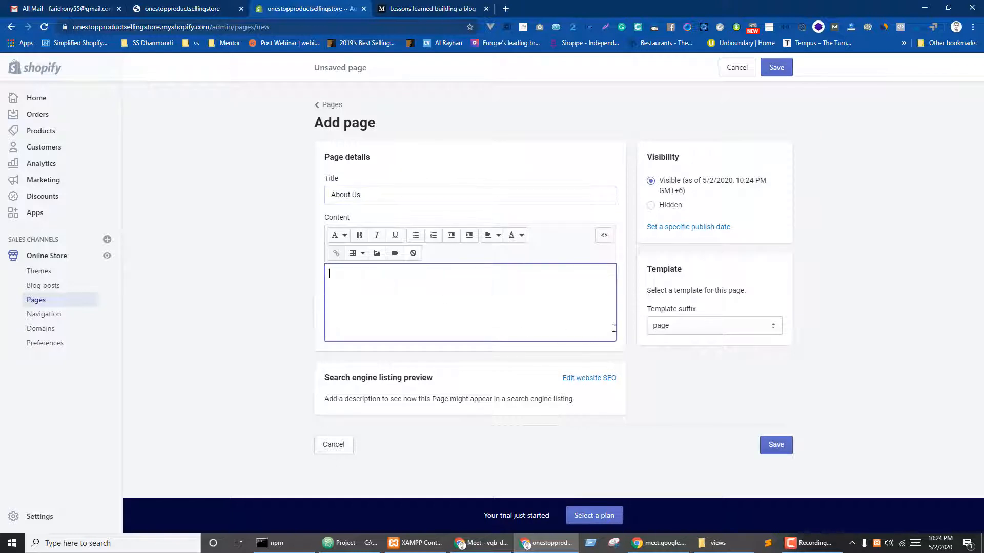
left_click(683, 330)
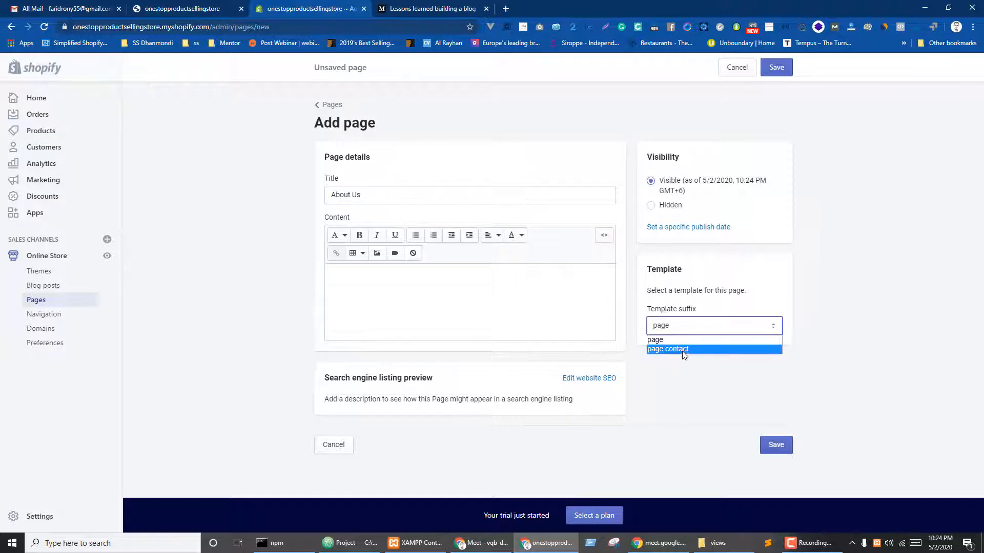
left_click(664, 340)
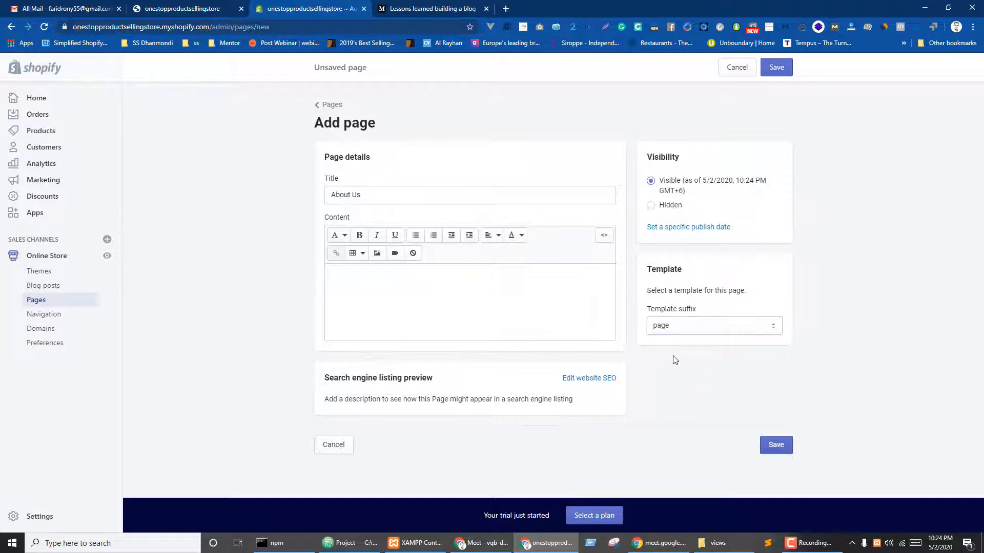
left_click(700, 334)
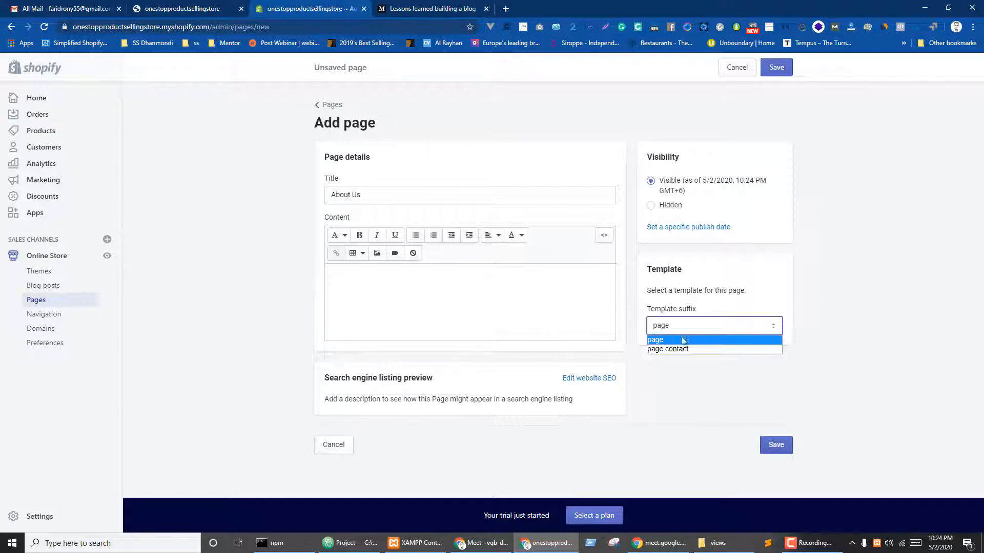
left_click(664, 340)
left_click(409, 299)
- Paste the three Vue-router paragraphs from the article into the page content
left_click(431, 8)
scroll(440, 256, "down", 5)
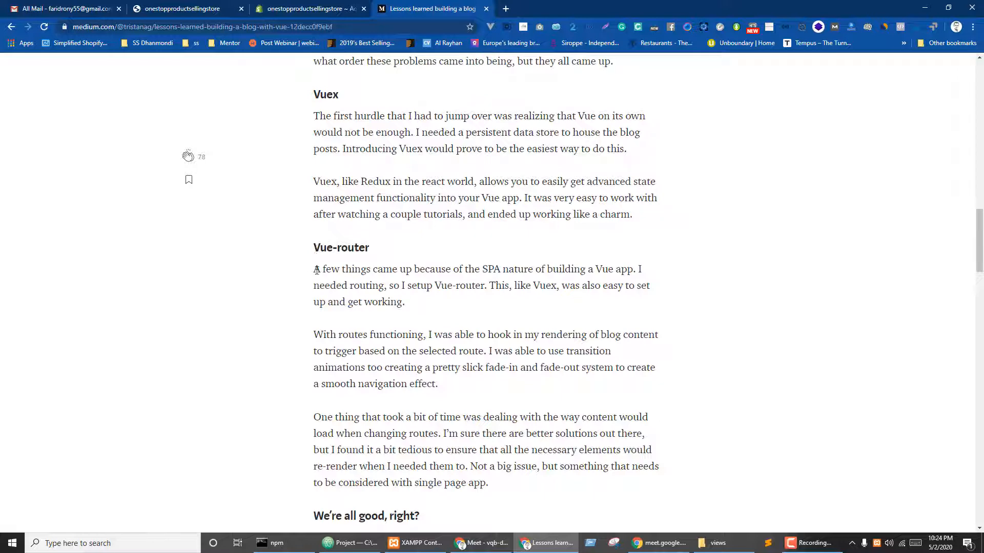
left_click_drag(314, 270, 517, 485)
key("ctrl+c")
left_click(316, 15)
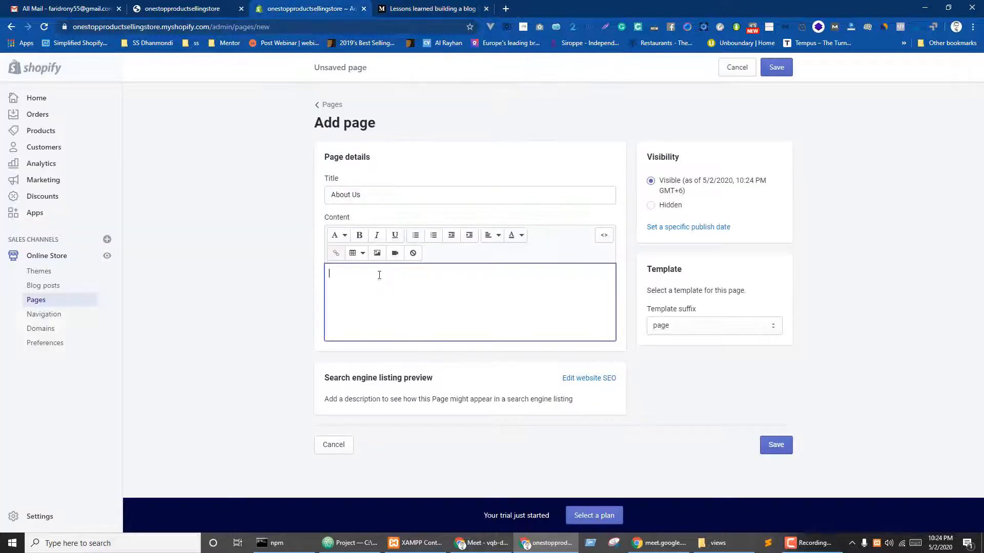
key("ctrl+v")
scroll(450, 372, "down", 2)
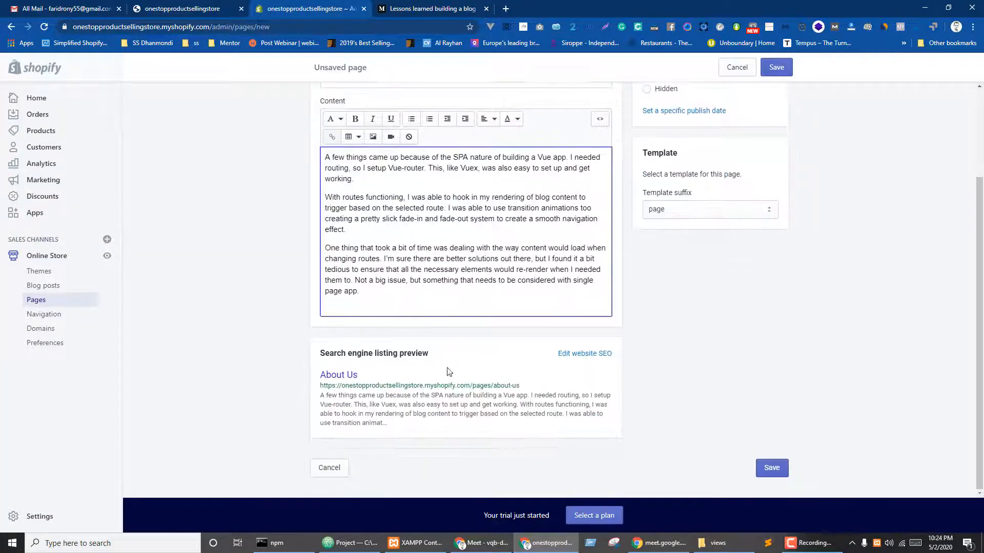
left_click(697, 390)
- Save the About Us page and start another blank page
scroll(720, 447, "up", 2)
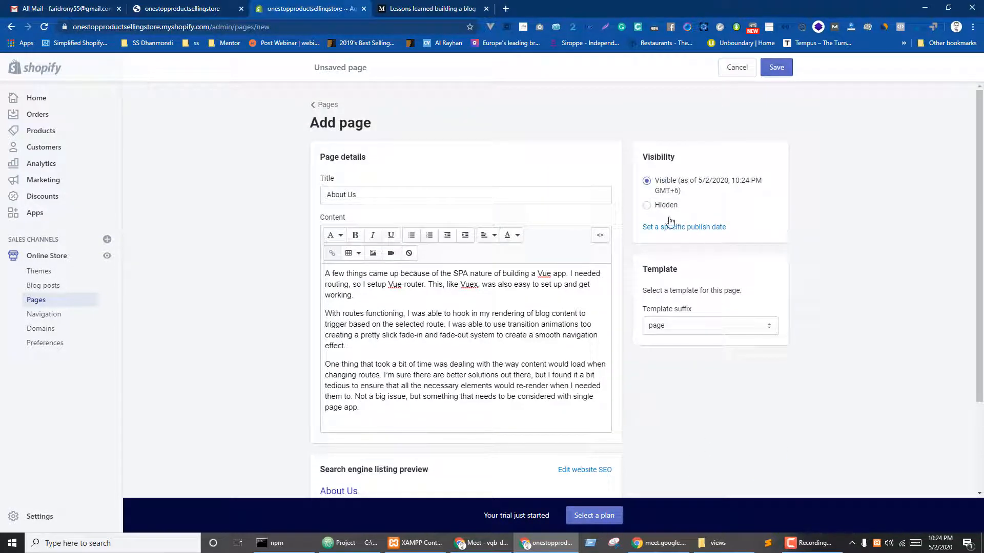
left_click(771, 70)
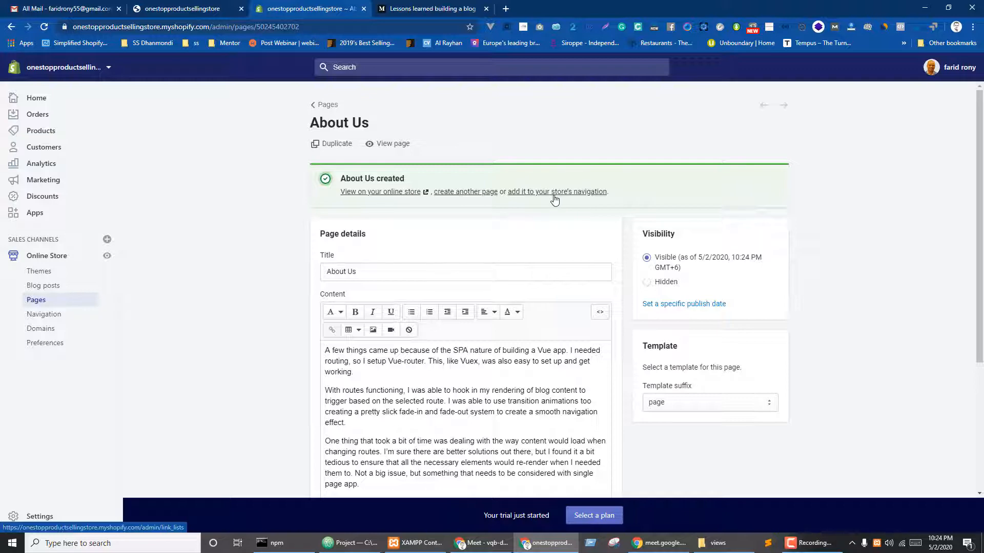
left_click(455, 193)
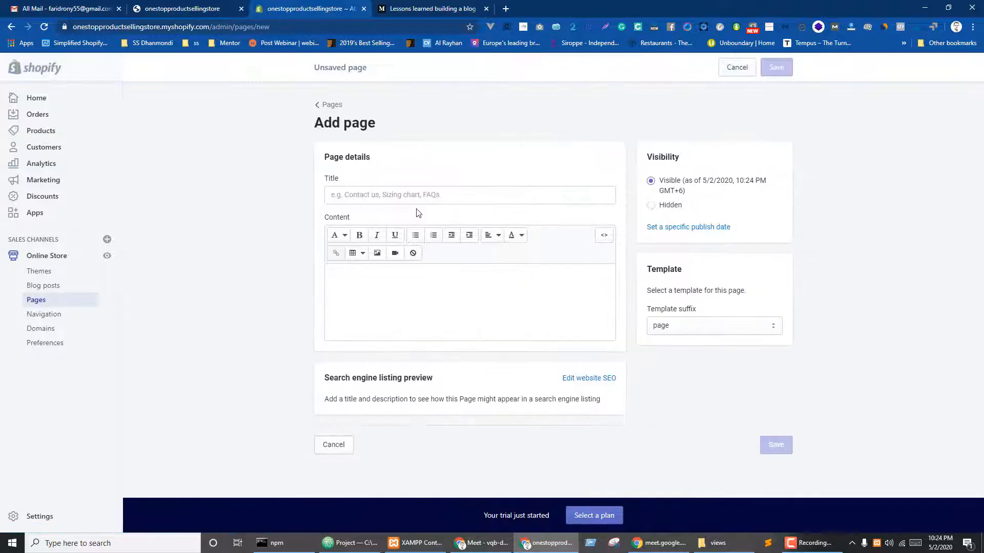
- Title the page 'Contact' and assign it the page.contact template
left_click(385, 193)
type("Contact")
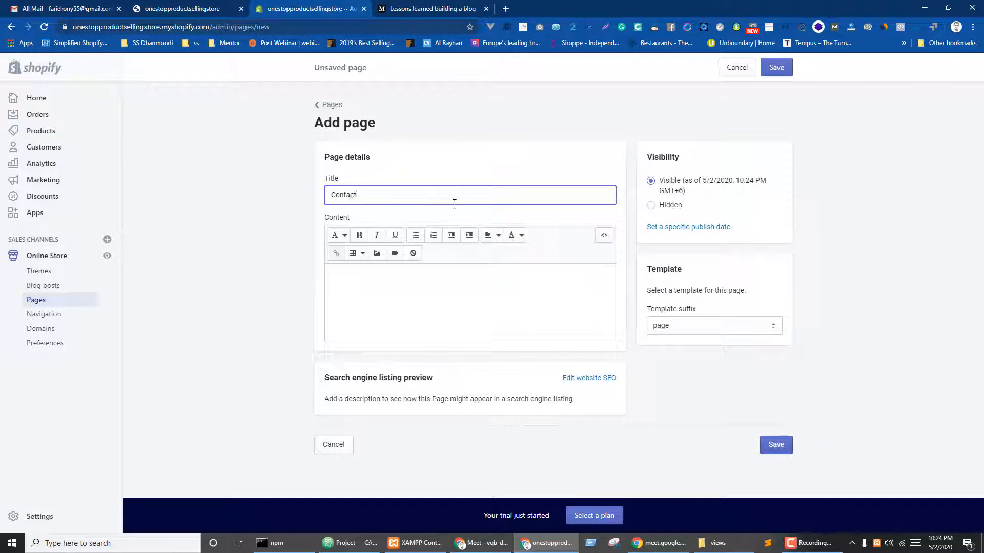
left_click(677, 329)
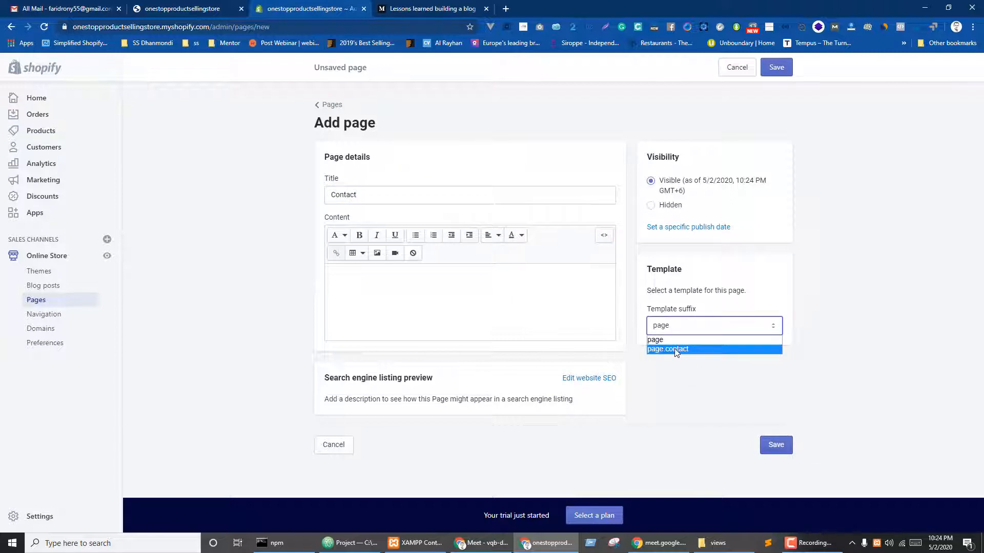
left_click(675, 350)
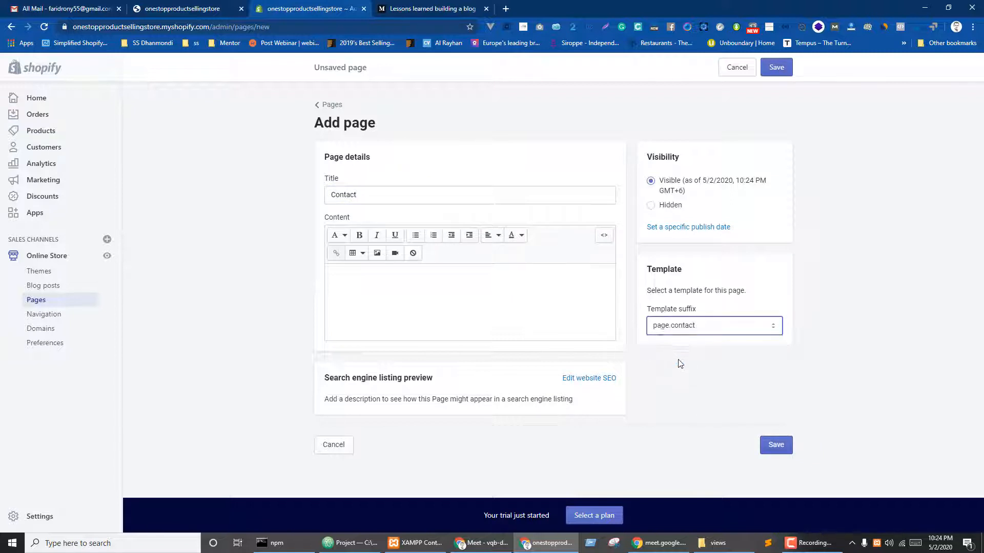
- Add 'Get In Touch' to the content, formatted as Heading 2
left_click(432, 299)
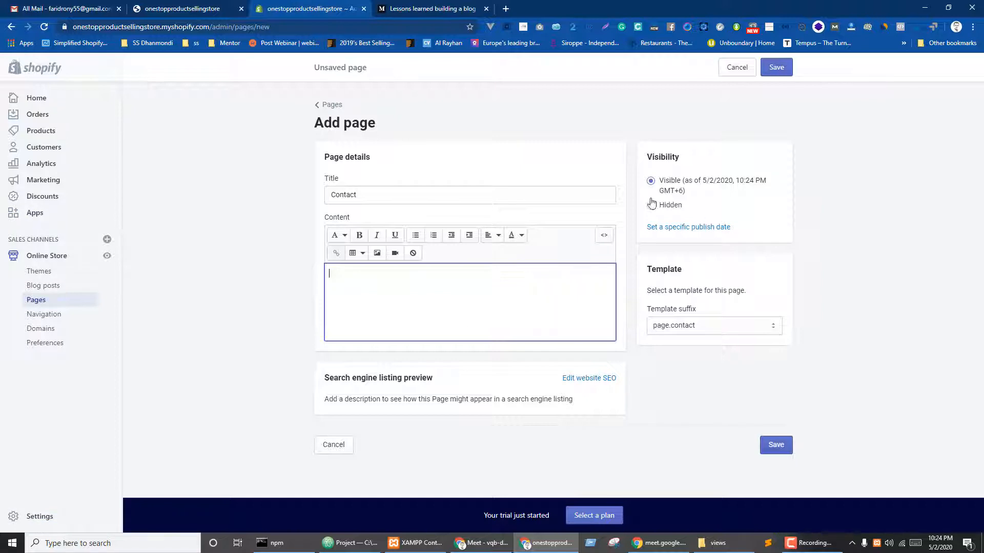
left_click(438, 9)
scroll(331, 347, "down", 3)
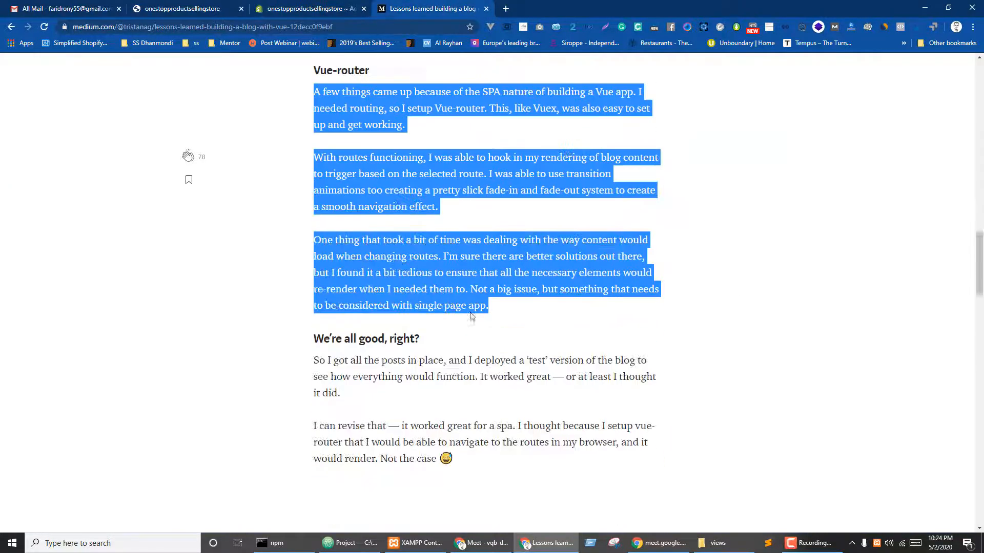
left_click(314, 316)
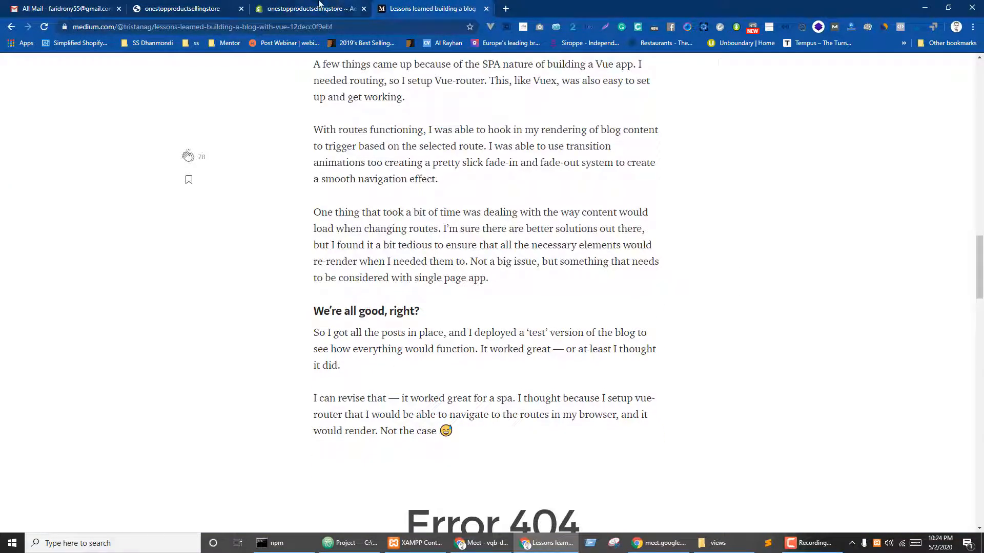
left_click(319, 7)
type("Get In Touch")
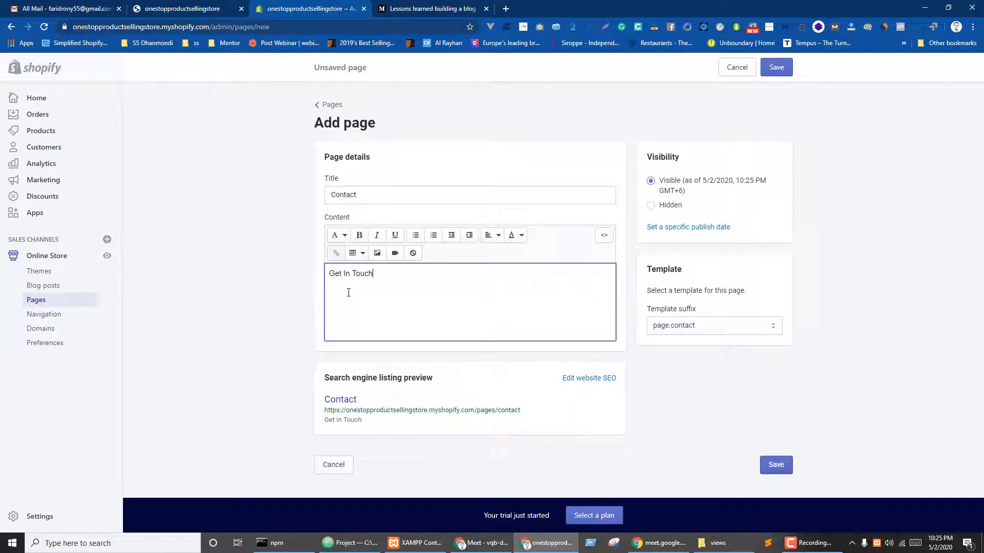
key("ctrl+a")
left_click(344, 235)
left_click(338, 282)
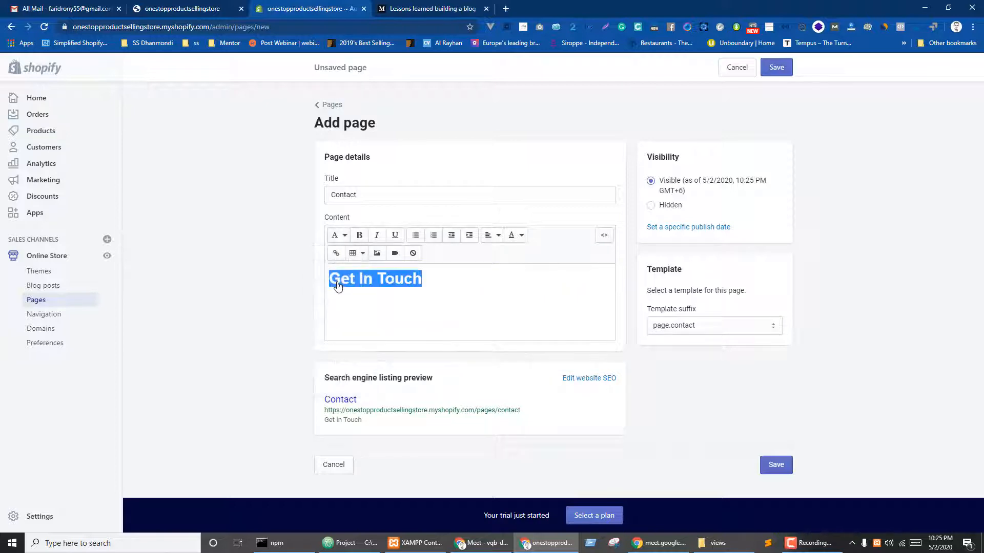
left_click(339, 235)
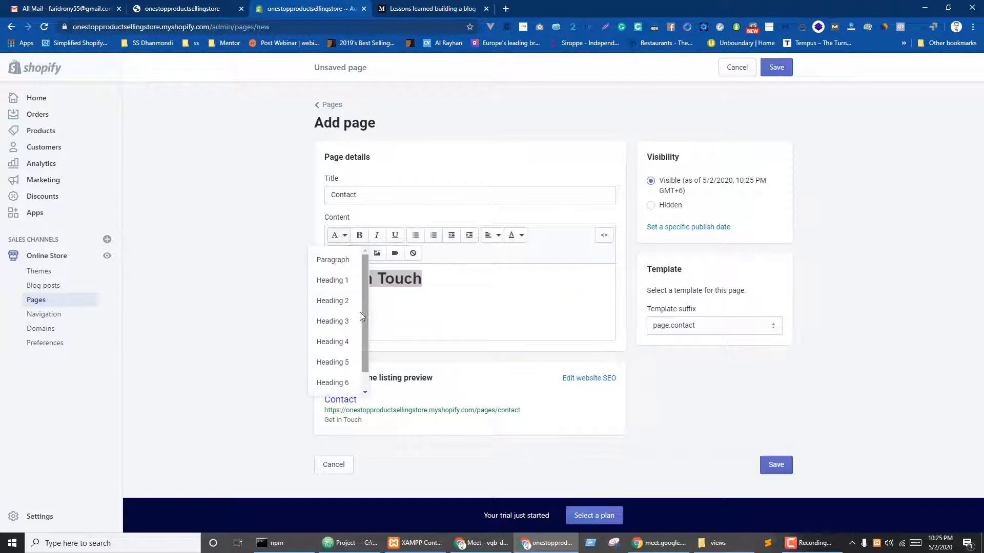
left_click(338, 305)
- Paste the 'So I got all the posts' paragraph below the heading
left_click(450, 7)
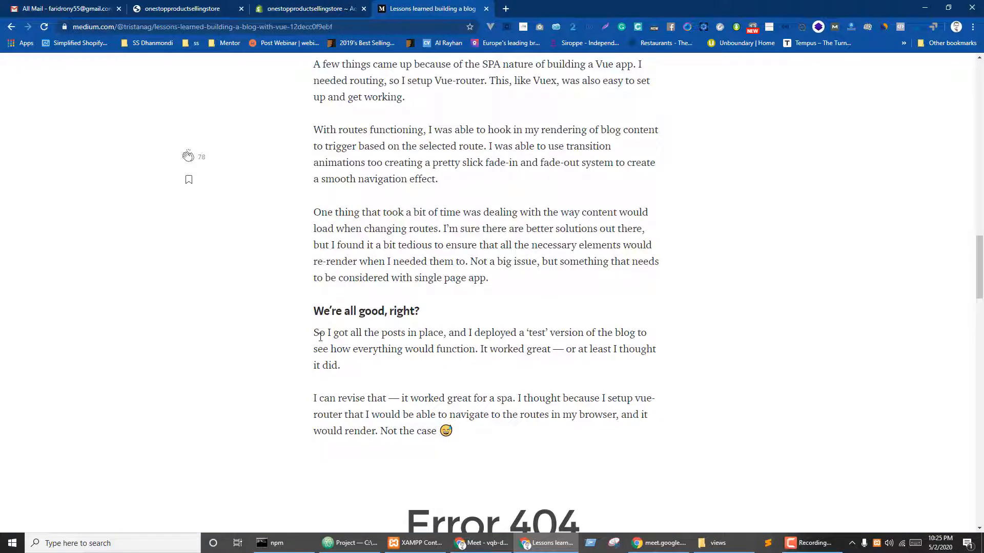
left_click_drag(315, 331, 338, 365)
key("ctrl+c")
left_click(307, 8)
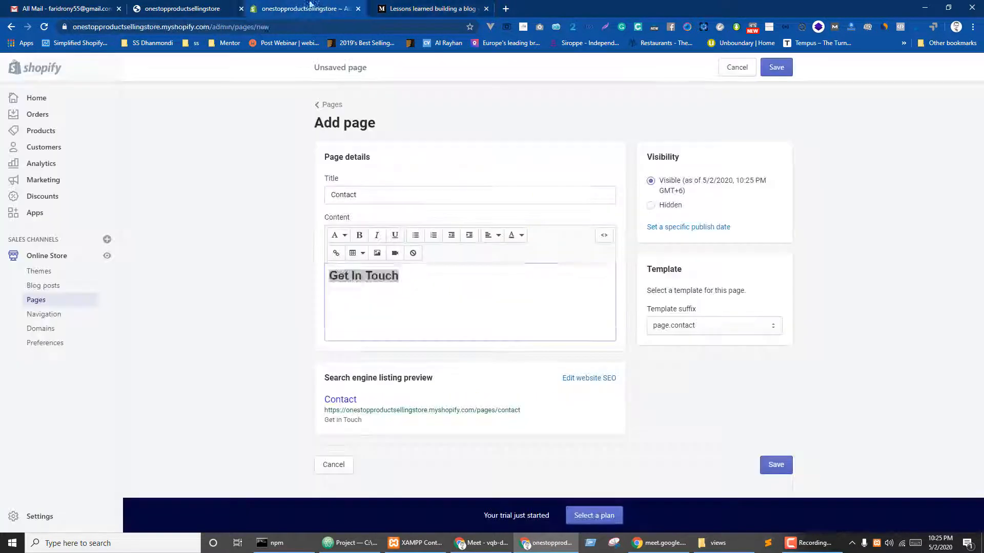
left_click(479, 297)
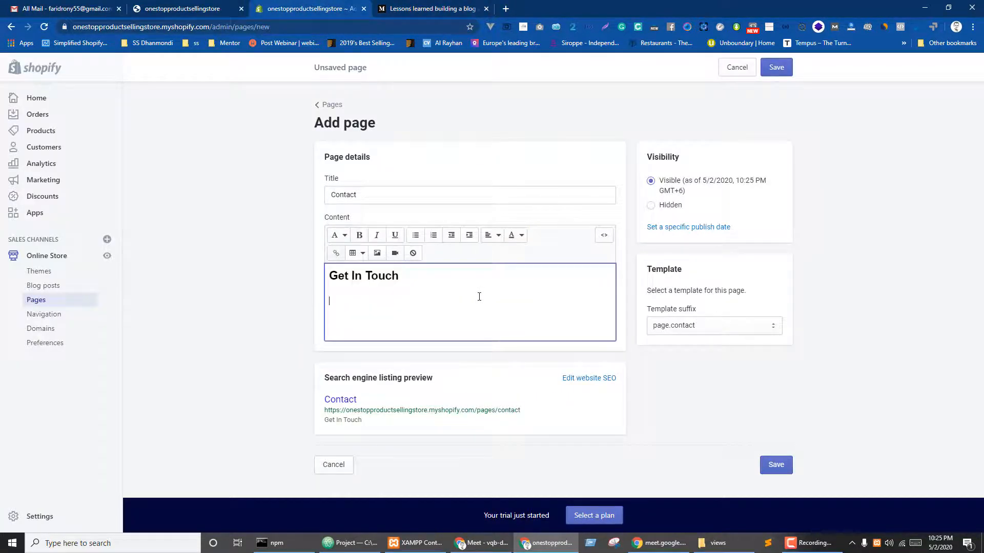
key("ctrl+v")
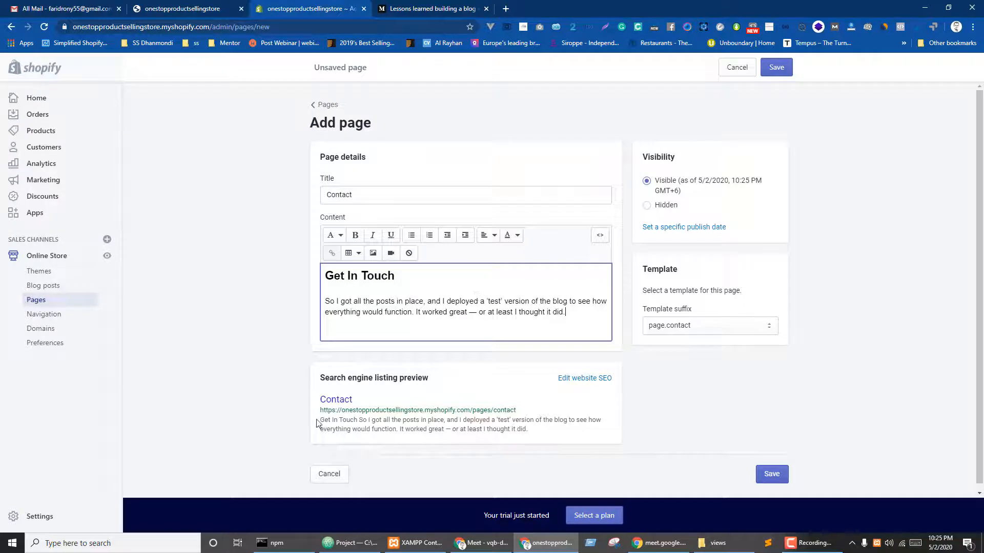
- Save the Contact page and begin another new page
left_click_drag(318, 421, 557, 437)
key("ctrl+c")
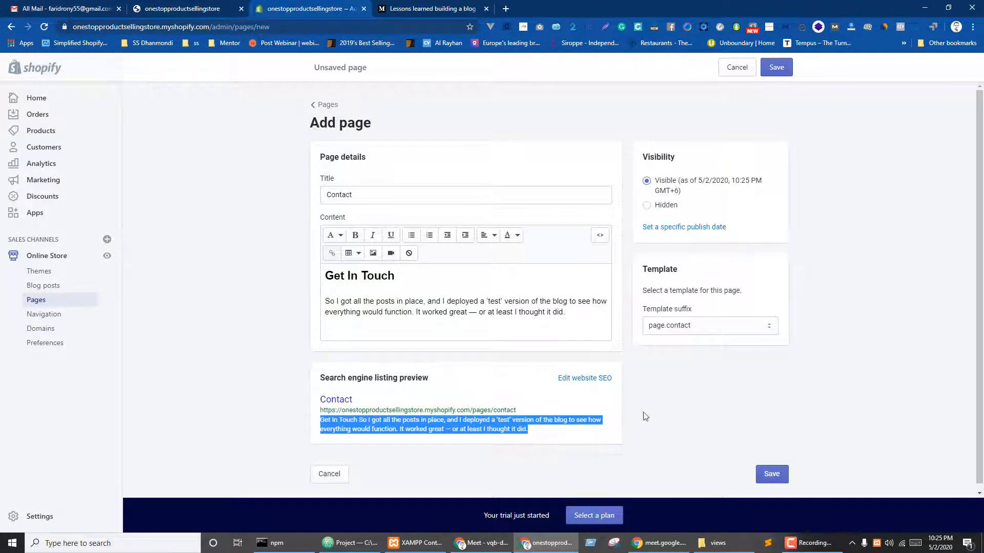
left_click(775, 474)
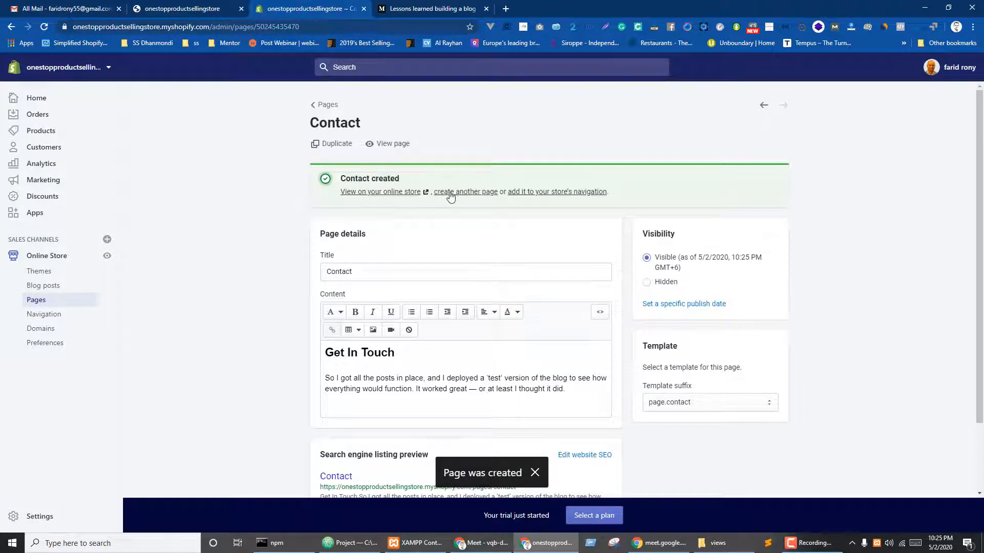
left_click(459, 194)
- Title the page 'Services', paste the copied paragraph repeatedly as content, and save
left_click(429, 195)
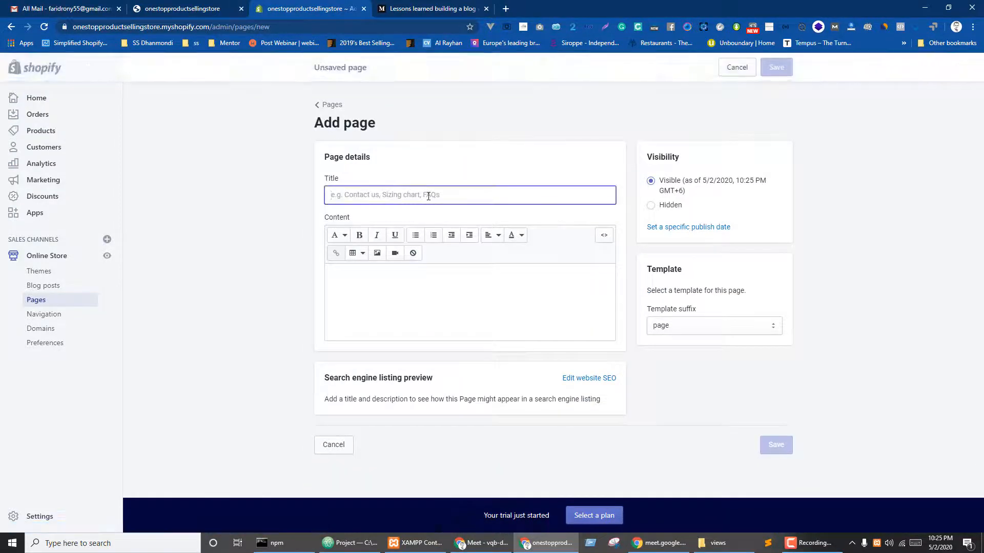
type("Services")
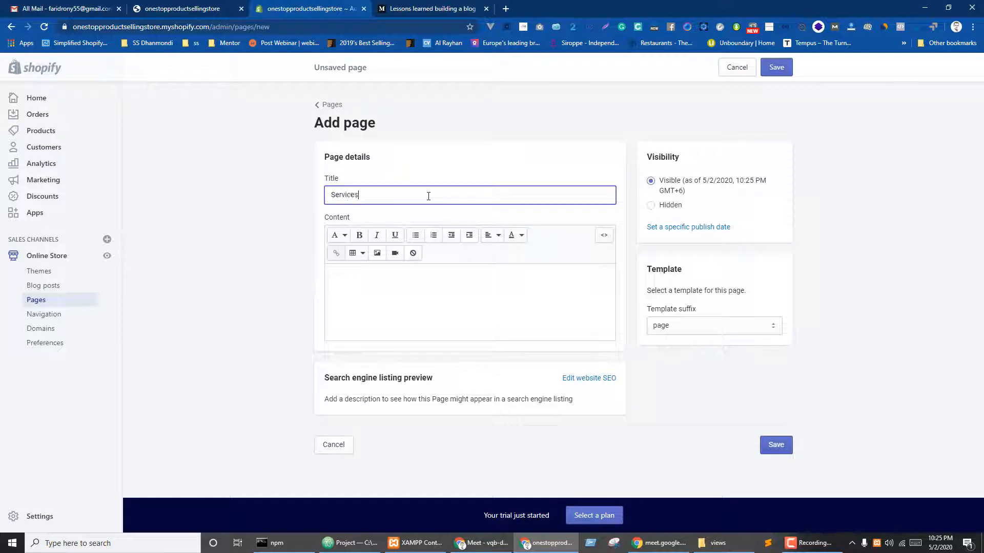
left_click(429, 274)
key("ctrl+v")
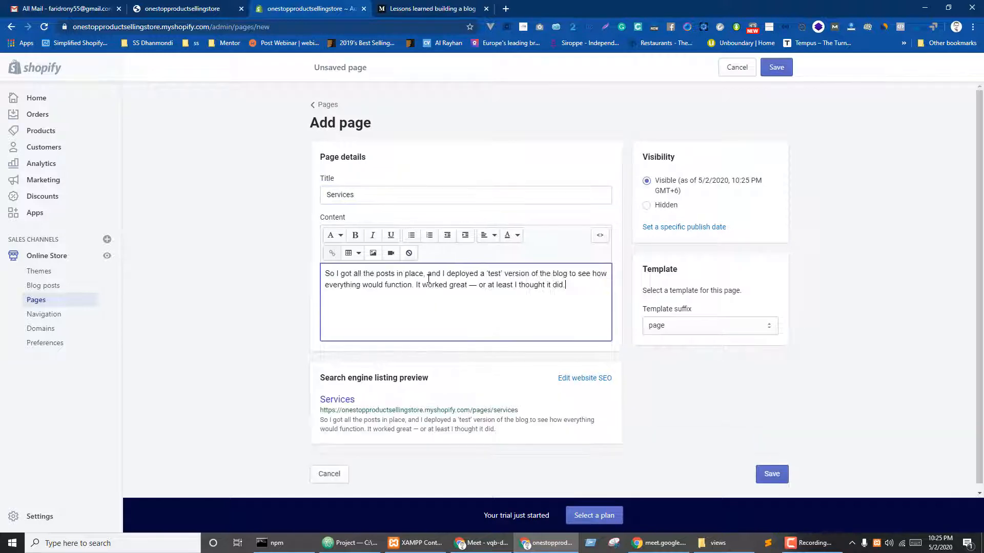
key("ctrl+v")
key("ctrl+v")
key("ctrl+v")
key("ctrl+v")
scroll(725, 363, "down", 2)
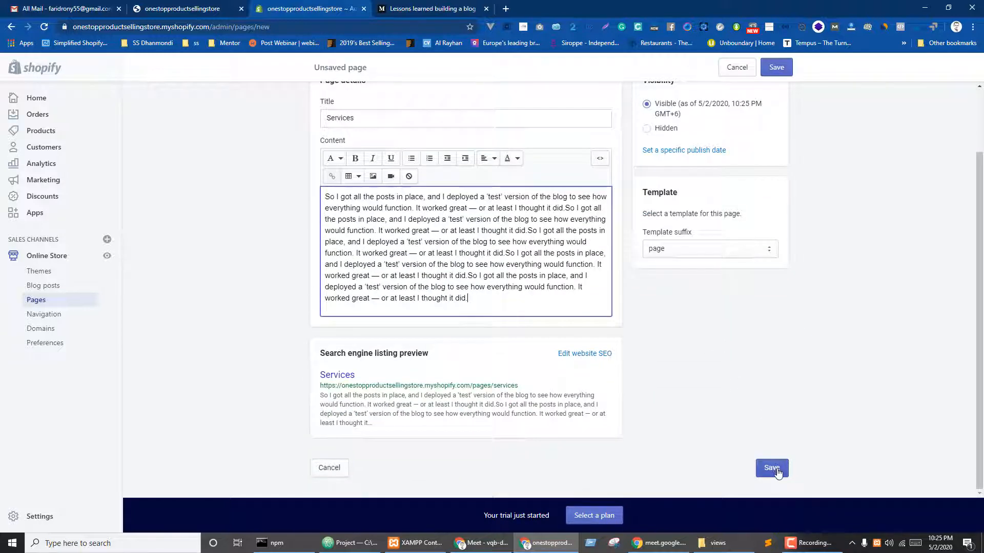
left_click(778, 469)
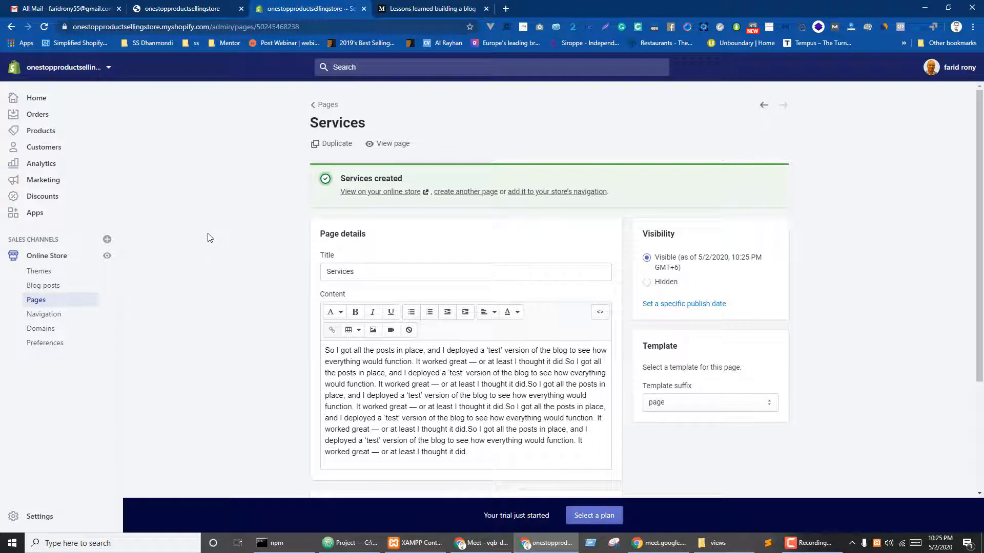
- Inspect the Main menu's Home item without changing it, then go to Products > Collections
left_click(48, 317)
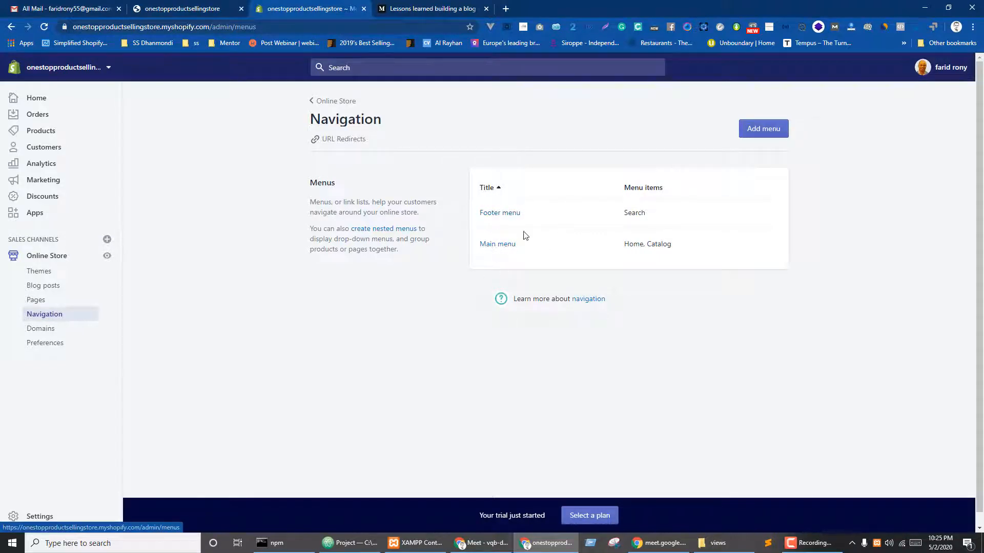
left_click(497, 245)
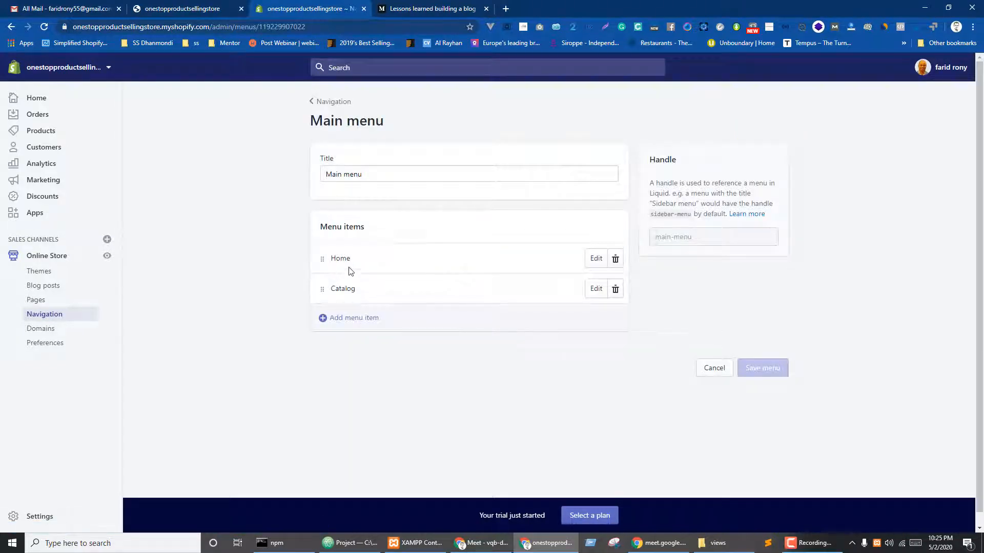
left_click(595, 258)
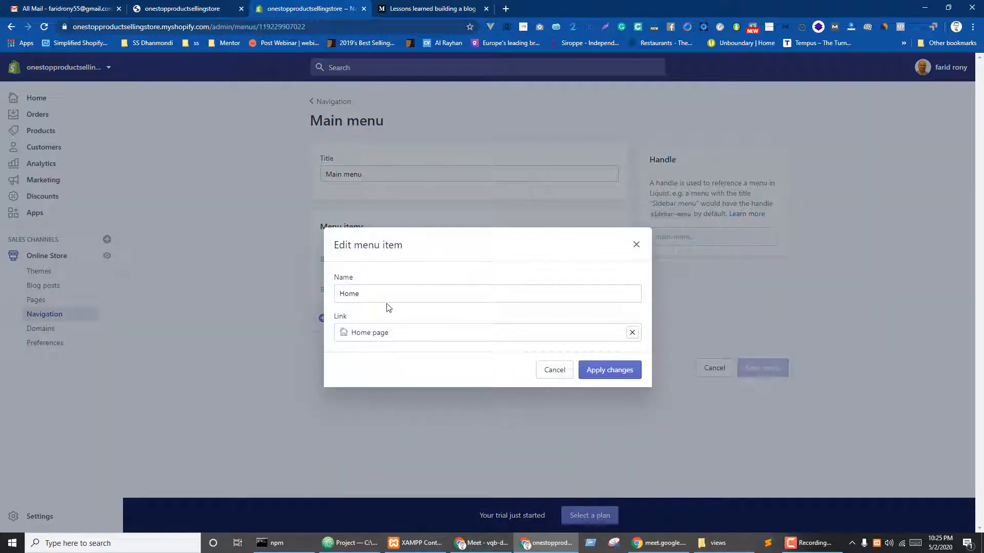
left_click(552, 380)
left_click(39, 138)
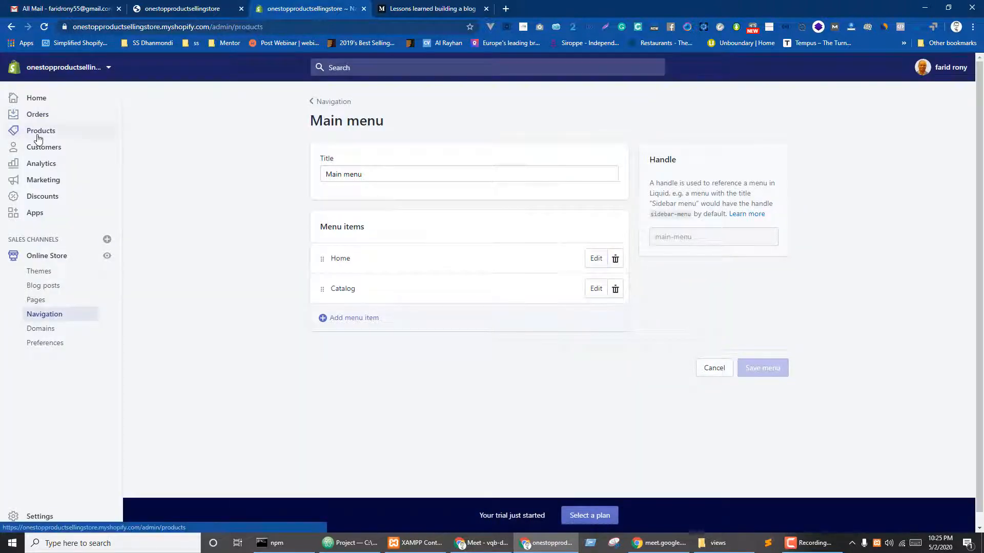
left_click(33, 206)
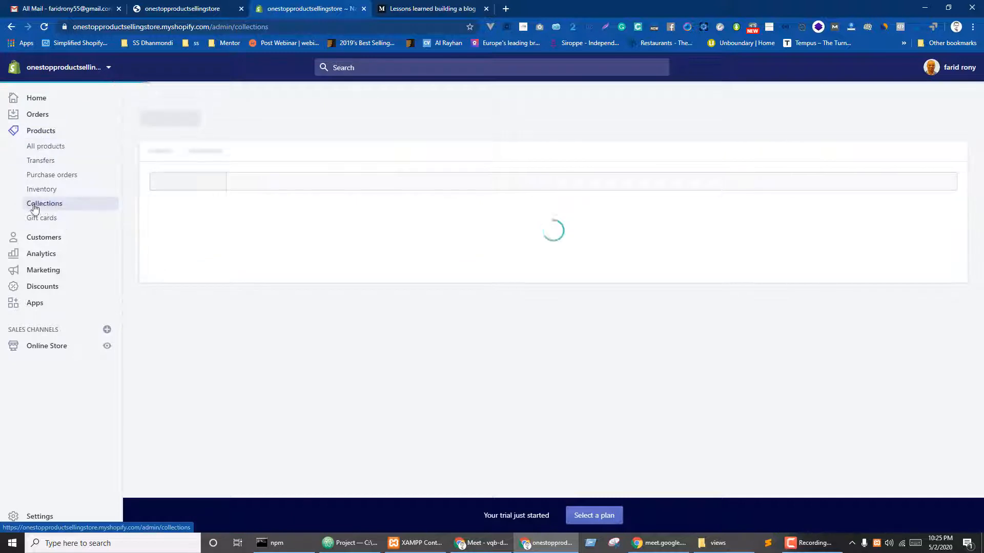
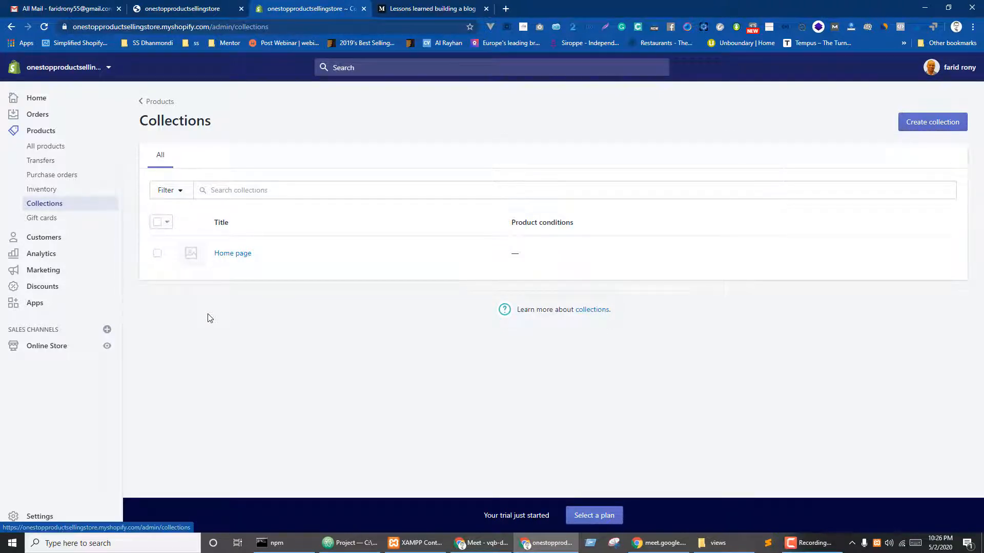
- Open the Main menu under Online Store navigation and delete its Catalog item
left_click(45, 347)
left_click(44, 316)
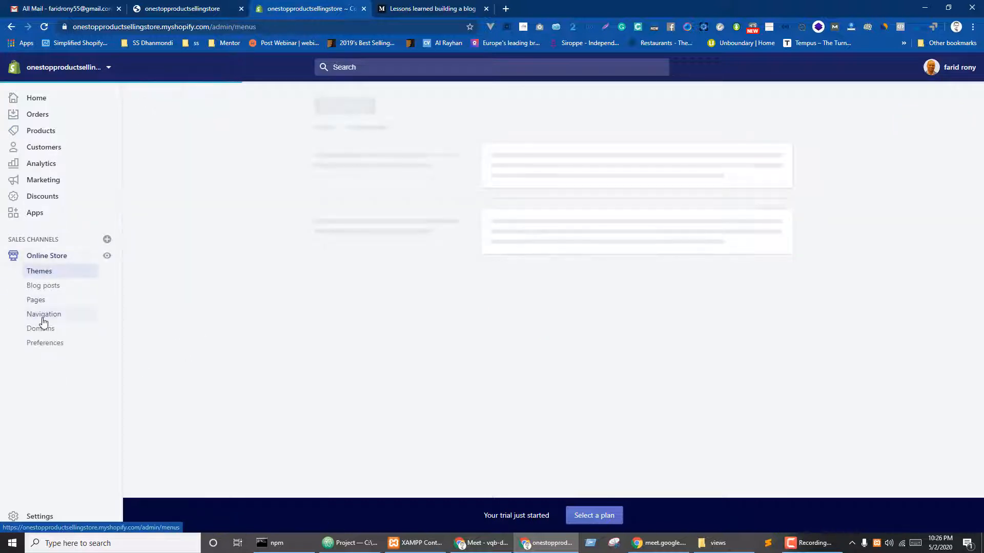
left_click(491, 247)
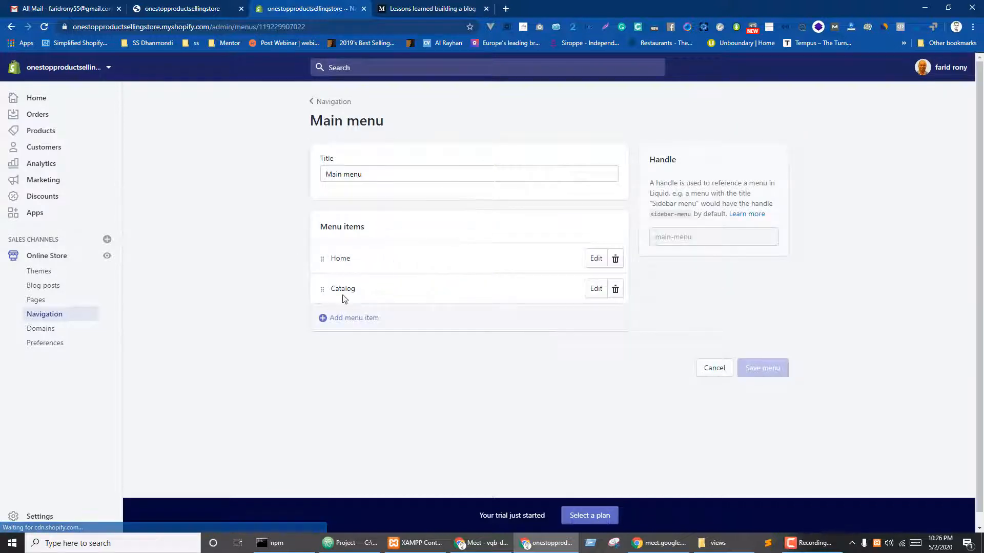
left_click(615, 290)
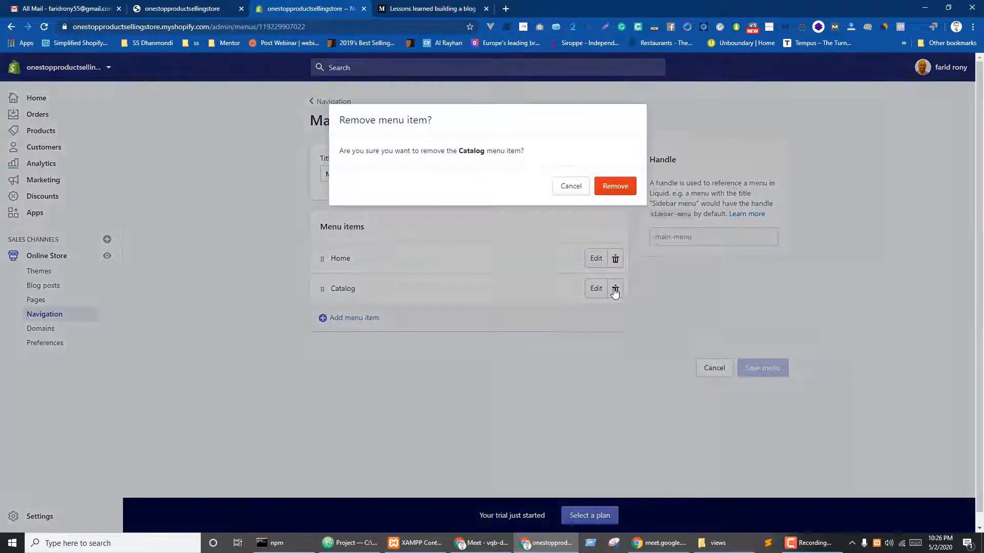
left_click(614, 185)
- Add a menu item named 'Blog' that links to the News blog
left_click(402, 290)
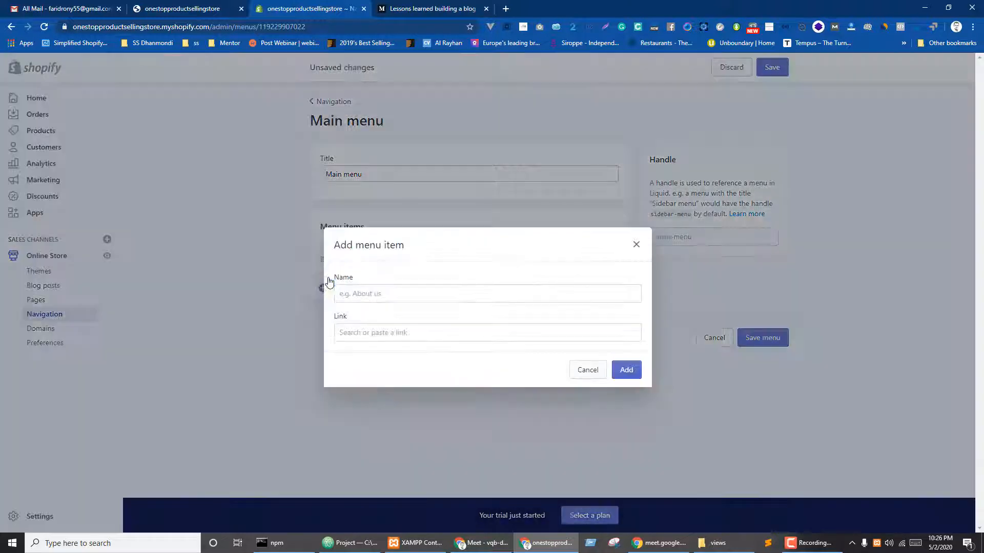
left_click(366, 334)
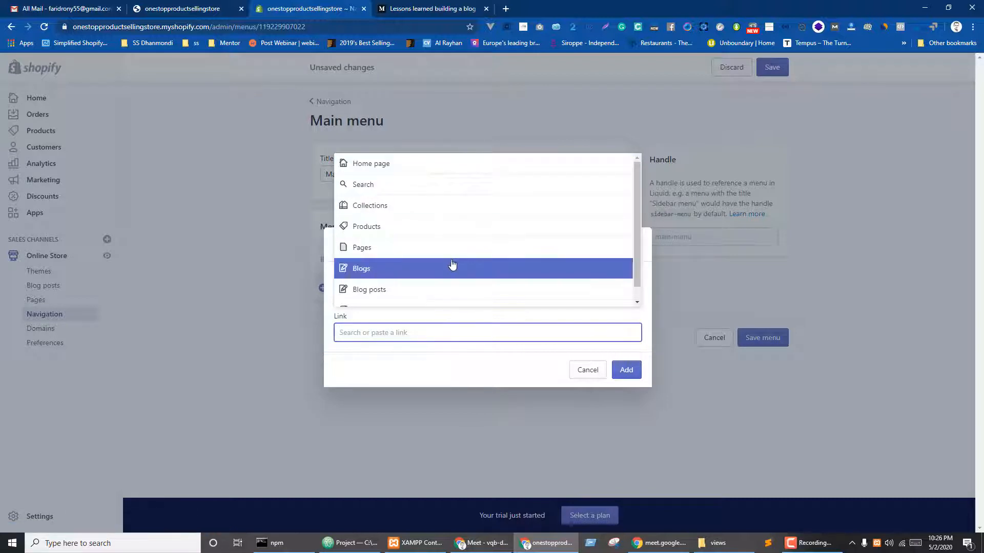
scroll(392, 264, "down", 1)
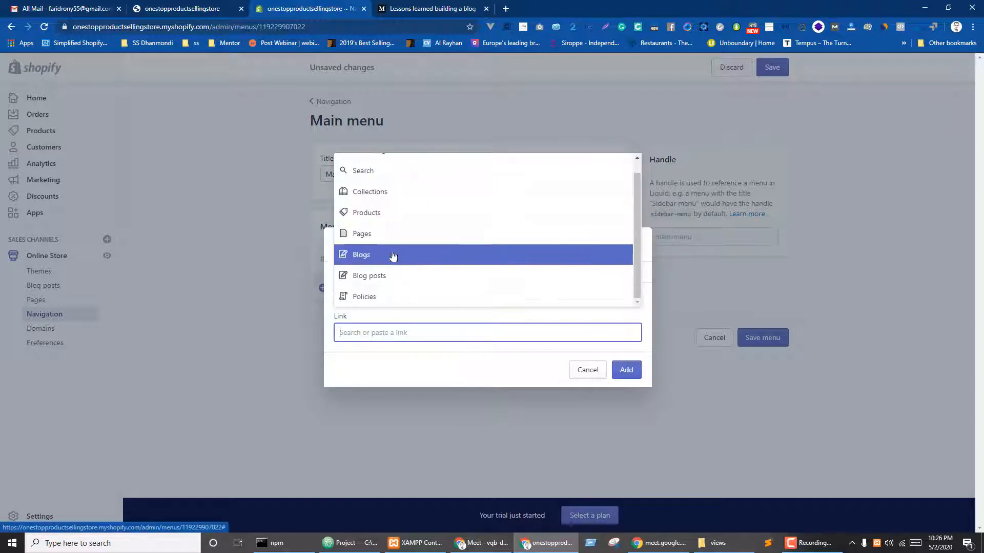
left_click(377, 259)
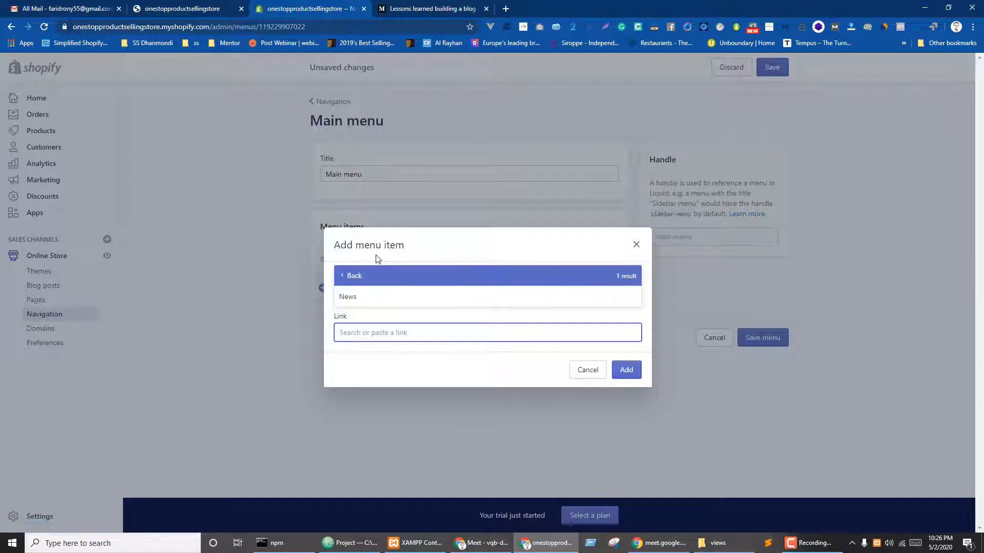
left_click(366, 299)
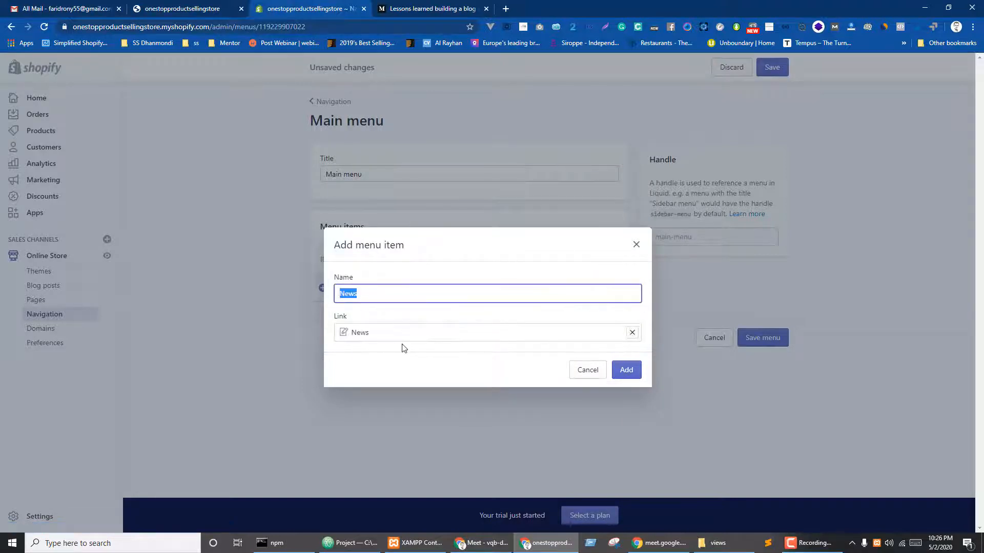
left_click_drag(395, 295, 329, 294)
type("Blog")
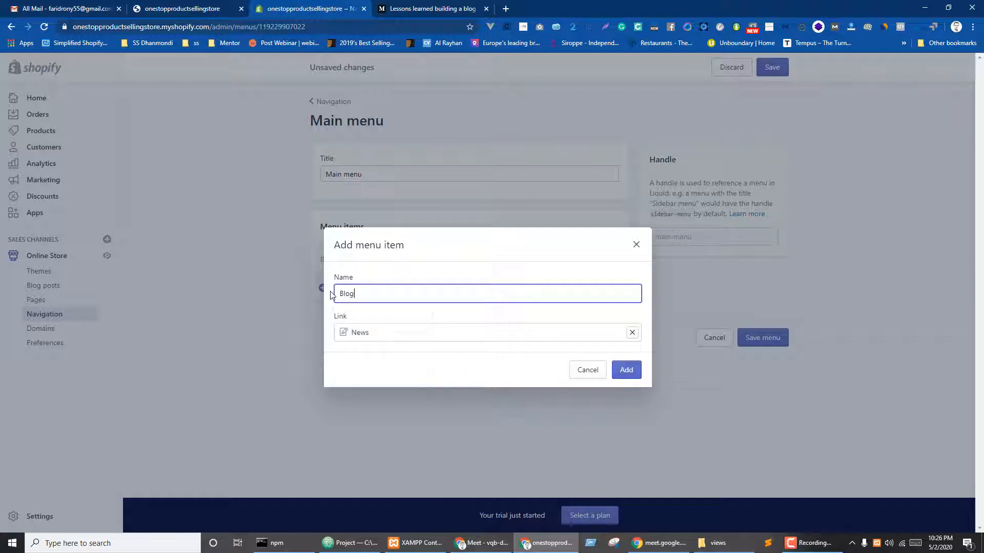
left_click(626, 370)
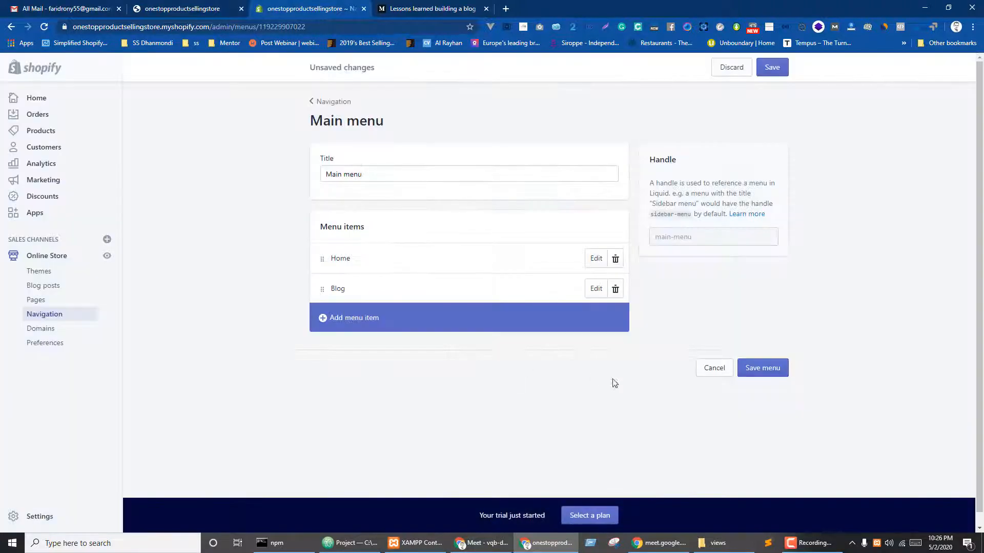
left_click(352, 321)
- Add main menu items linking to the About Us and Contact pages
left_click(346, 331)
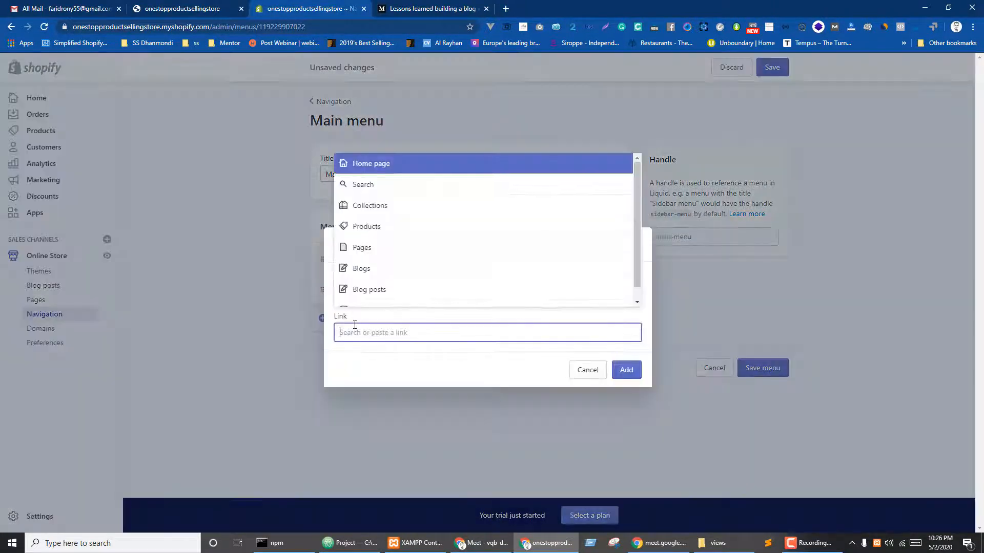
left_click(363, 253)
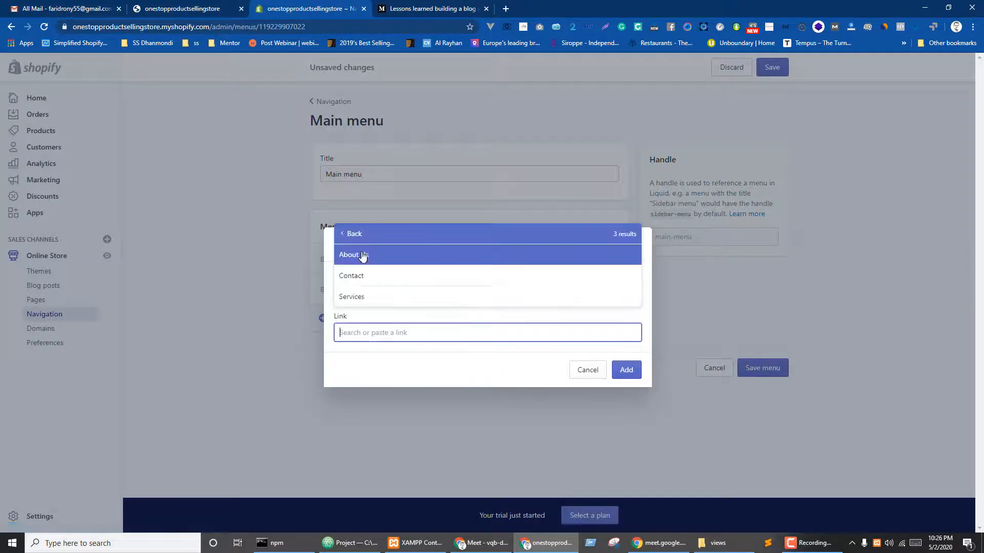
left_click(364, 258)
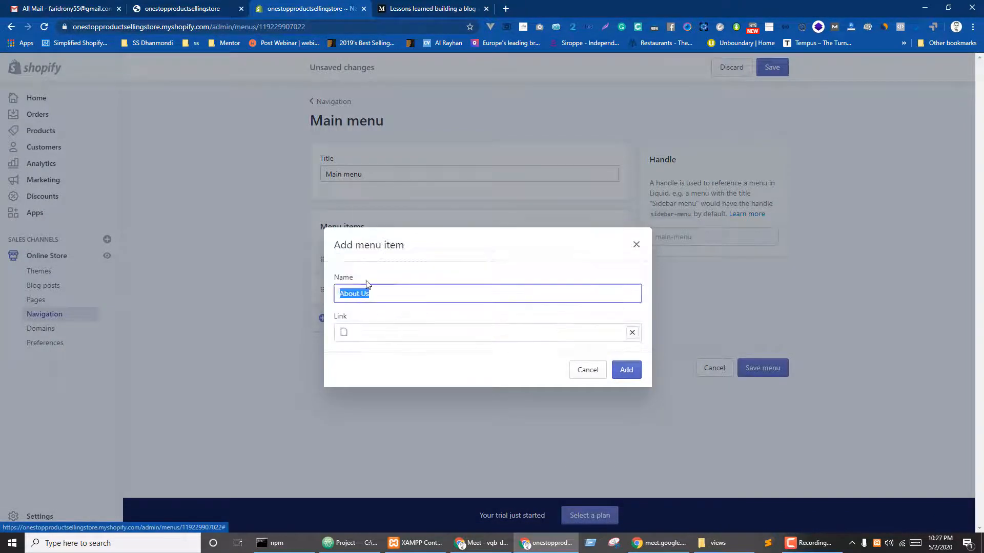
left_click(626, 369)
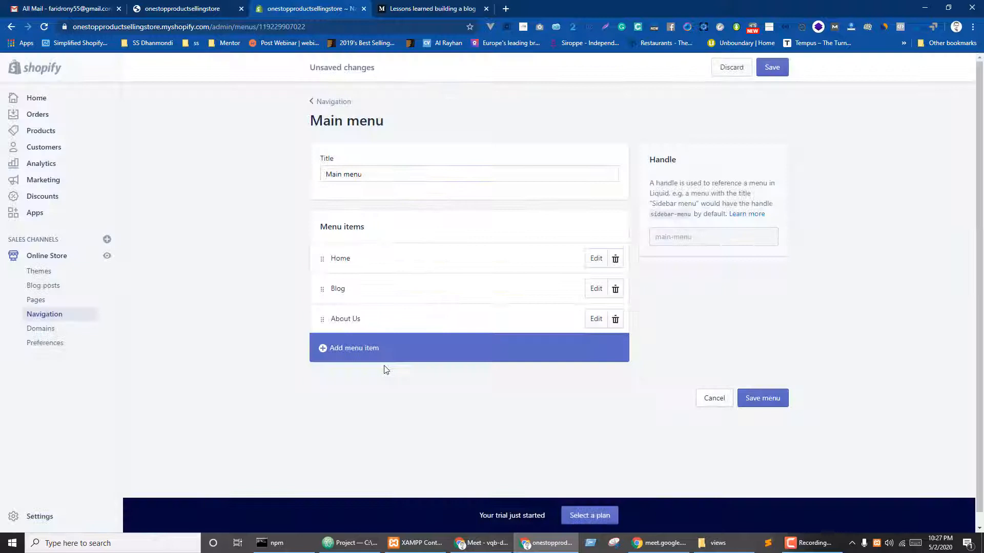
left_click(343, 349)
left_click(365, 331)
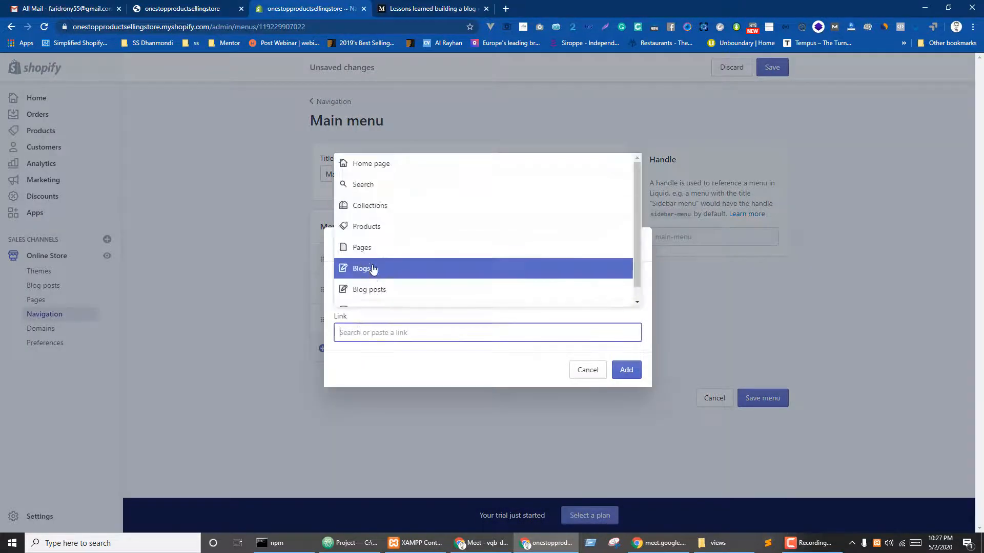
left_click(365, 248)
left_click(368, 276)
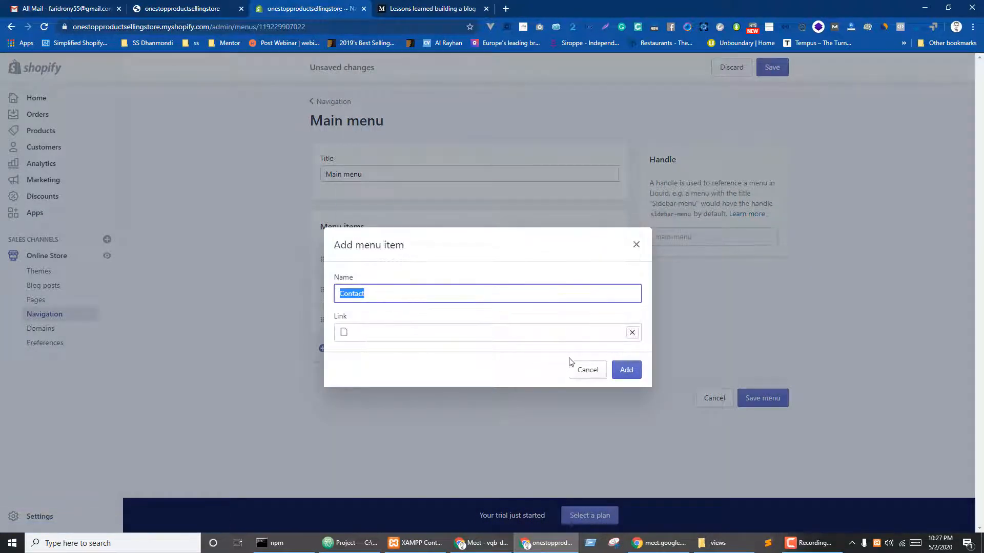
left_click(625, 369)
- Add a main menu item linking to the Services page
left_click(334, 379)
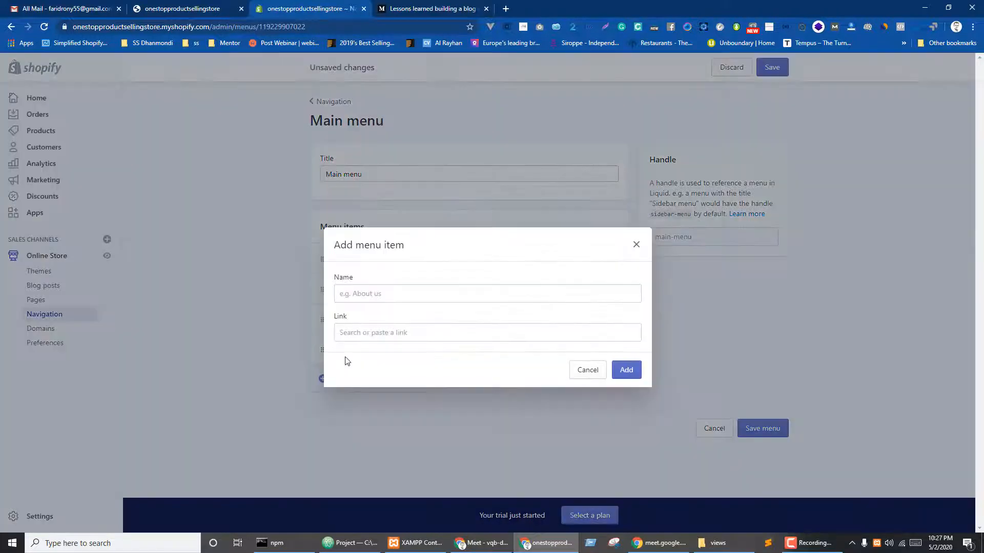
left_click(339, 331)
left_click(367, 251)
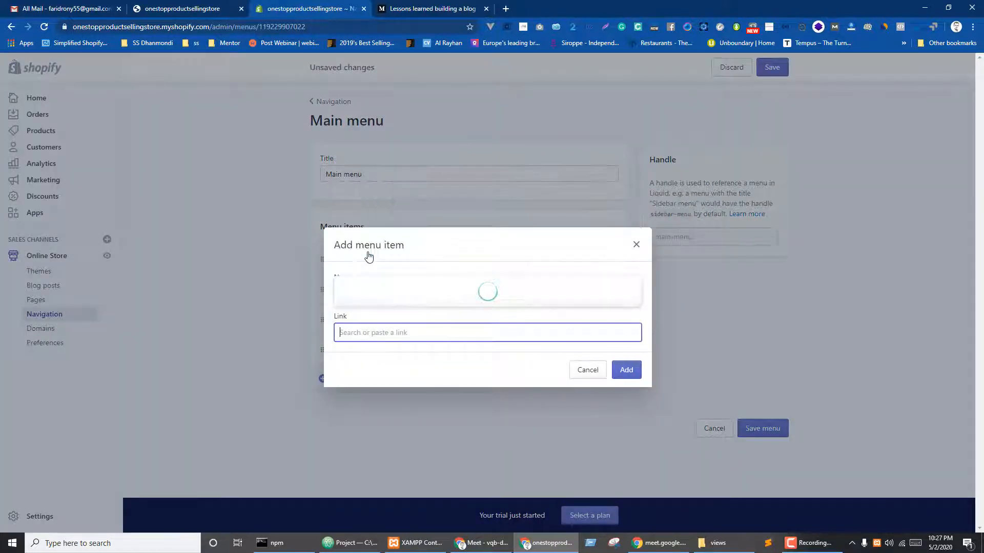
left_click(374, 300)
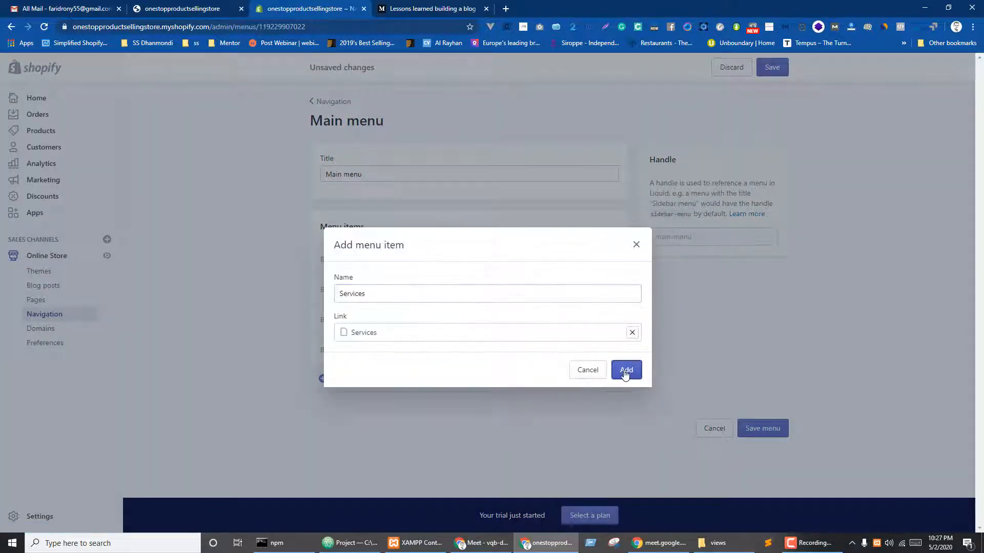
left_click(626, 369)
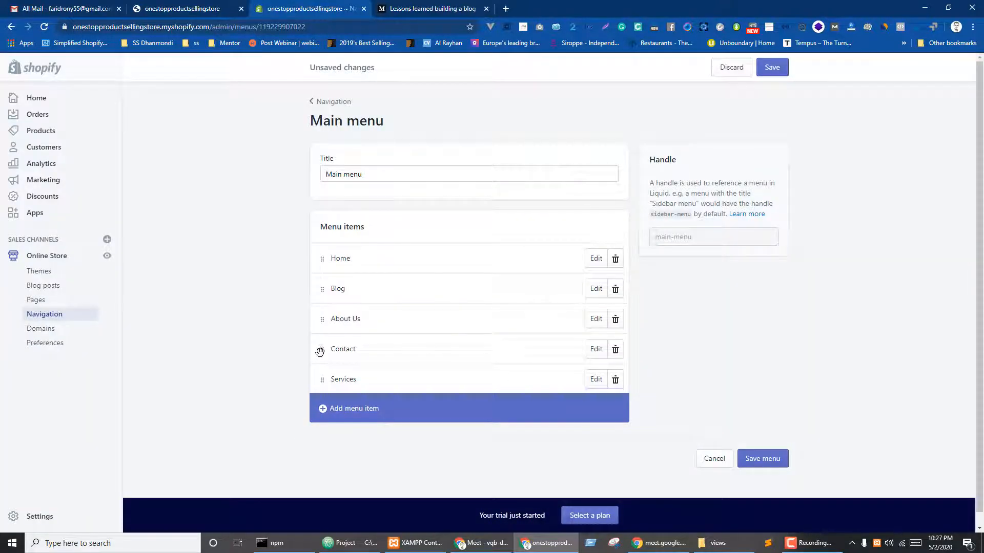
- Move Contact below Services, save the main menu, and switch to the storefront preview
left_click_drag(322, 354, 322, 333)
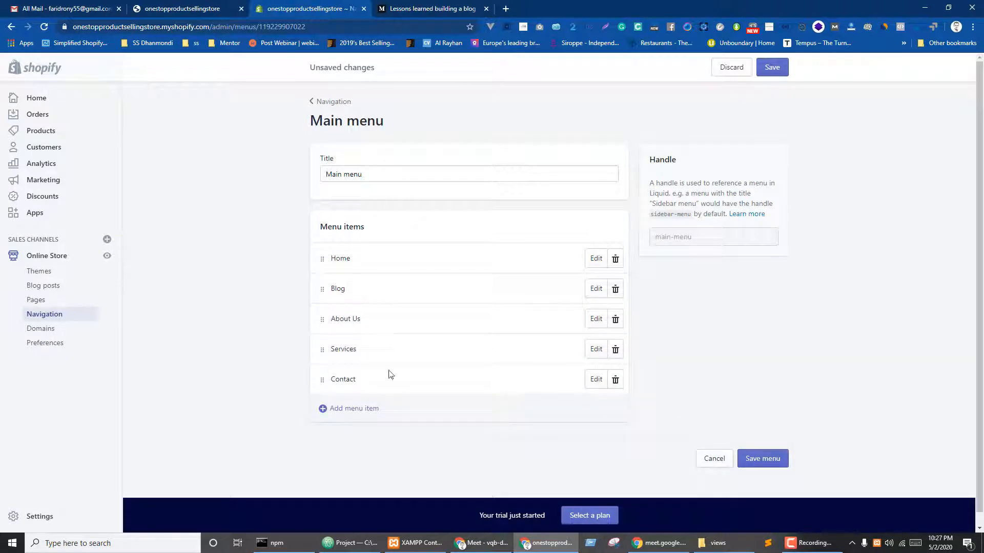
left_click(771, 456)
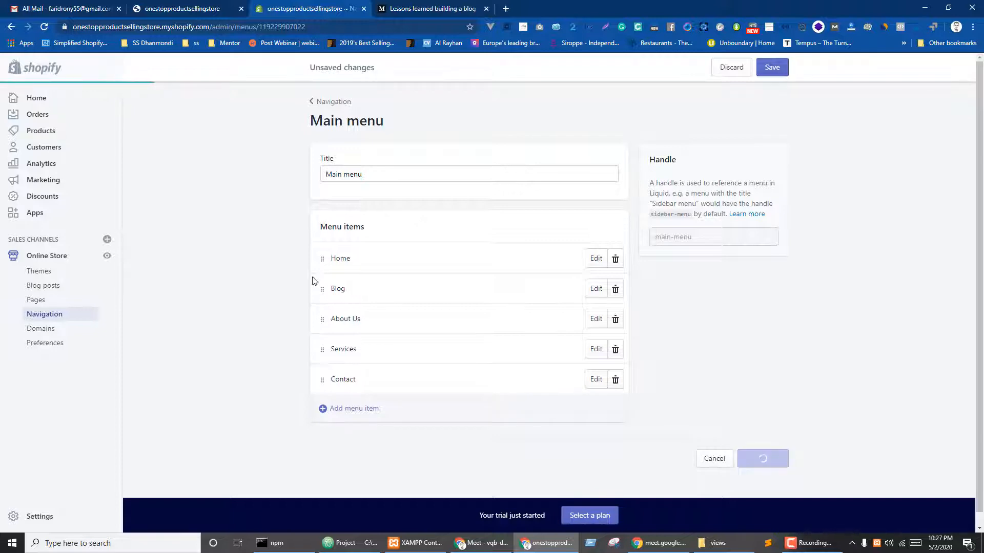
key("ctrl+Tab")
key("ctrl+shift+Tab")
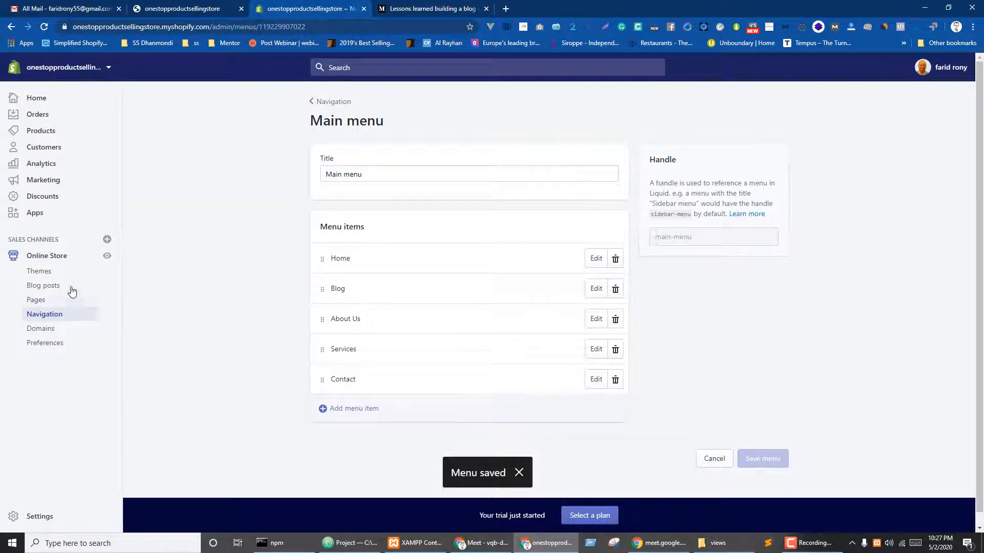
left_click(162, 5)
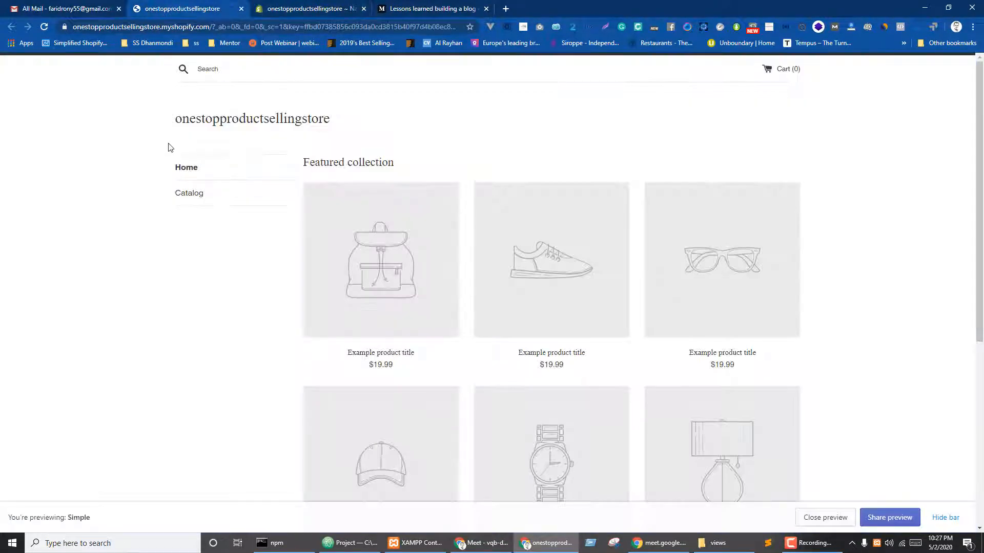
- Reload the storefront to check the new menu, then open the Footer menu in the admin
key("F5")
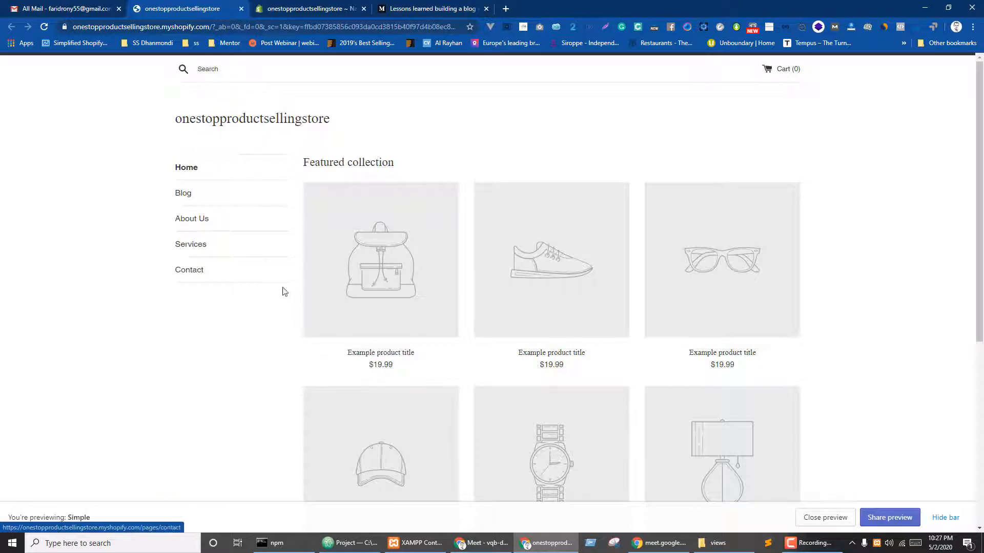
key("ctrl+Tab")
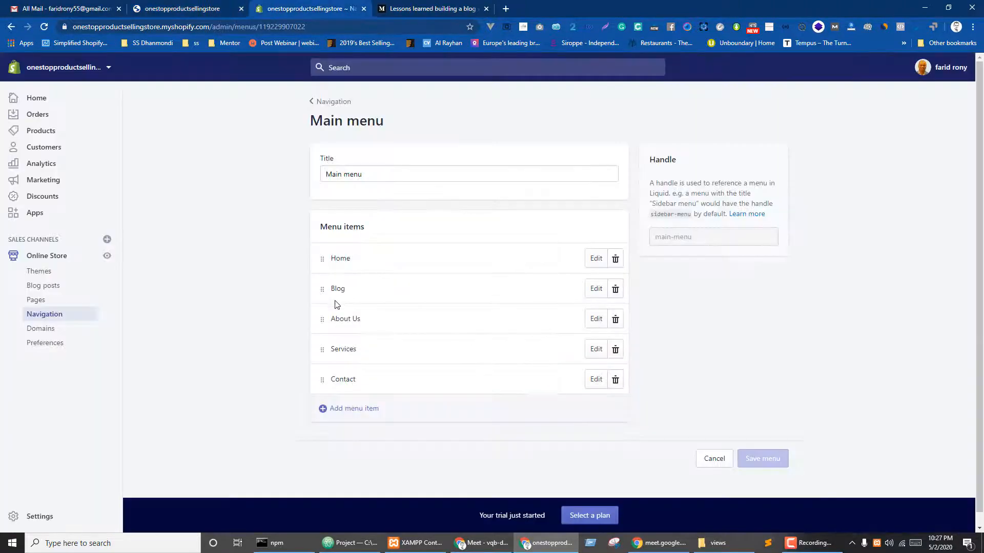
left_click(40, 314)
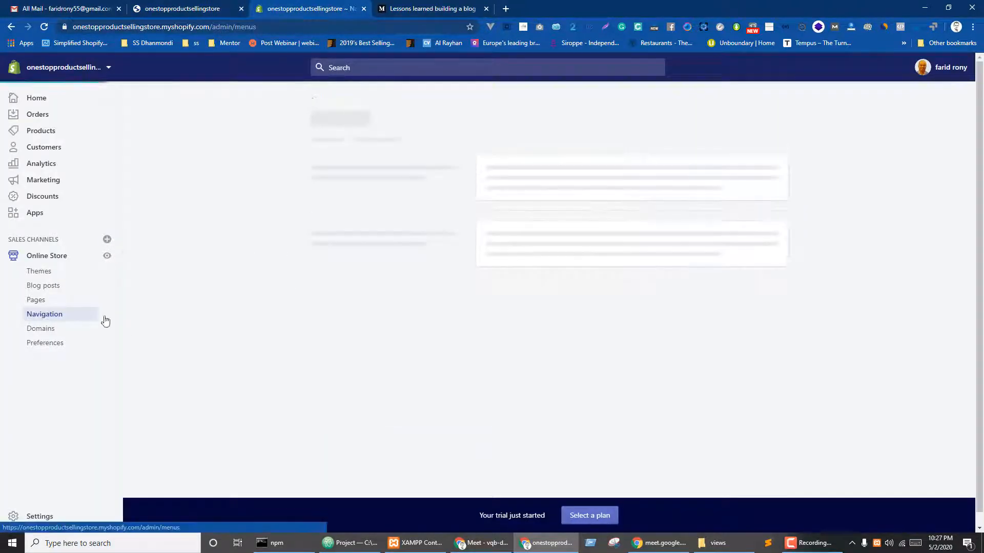
left_click(505, 211)
- Open the storefront's Search page from its footer link, then return to the admin
key("ctrl+shift+Tab")
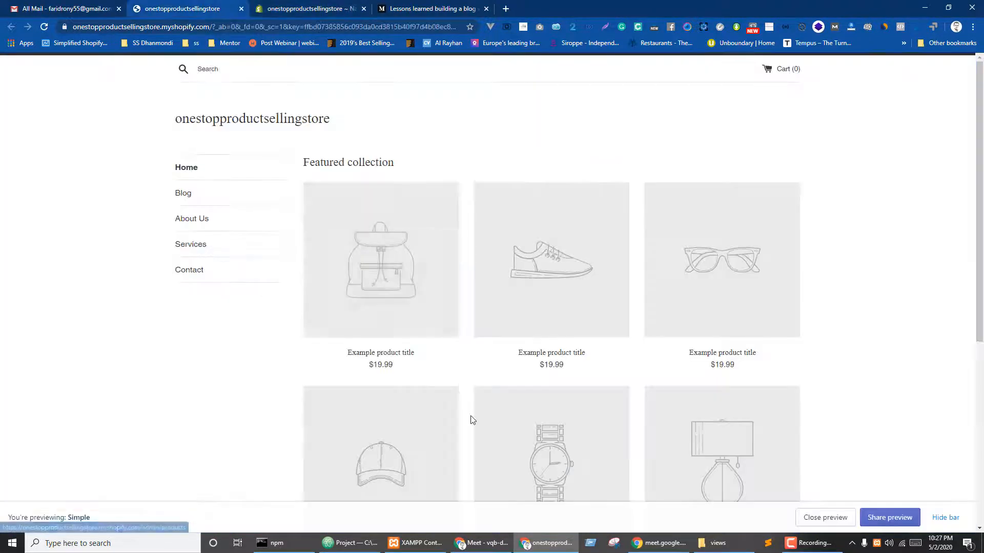
scroll(463, 395, "down", 6)
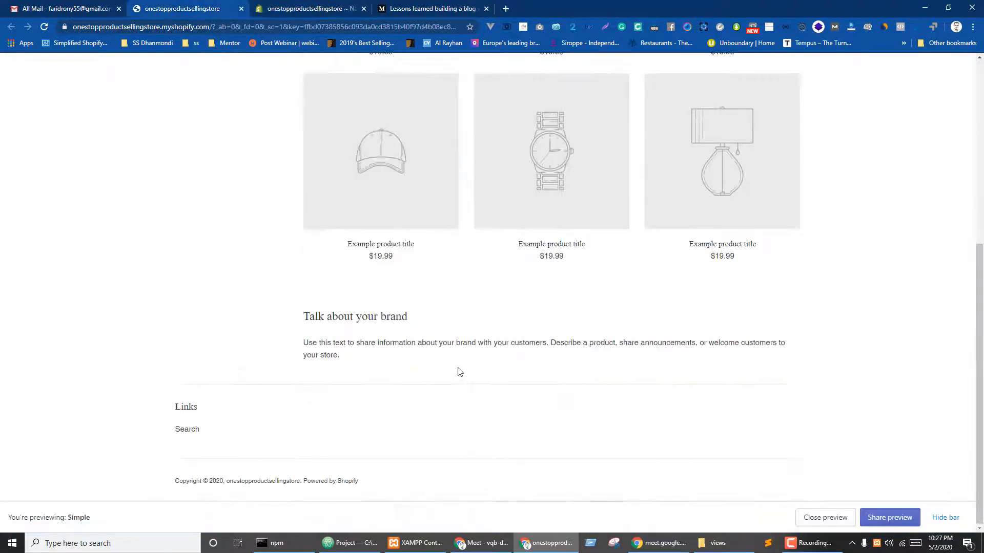
left_click(194, 431)
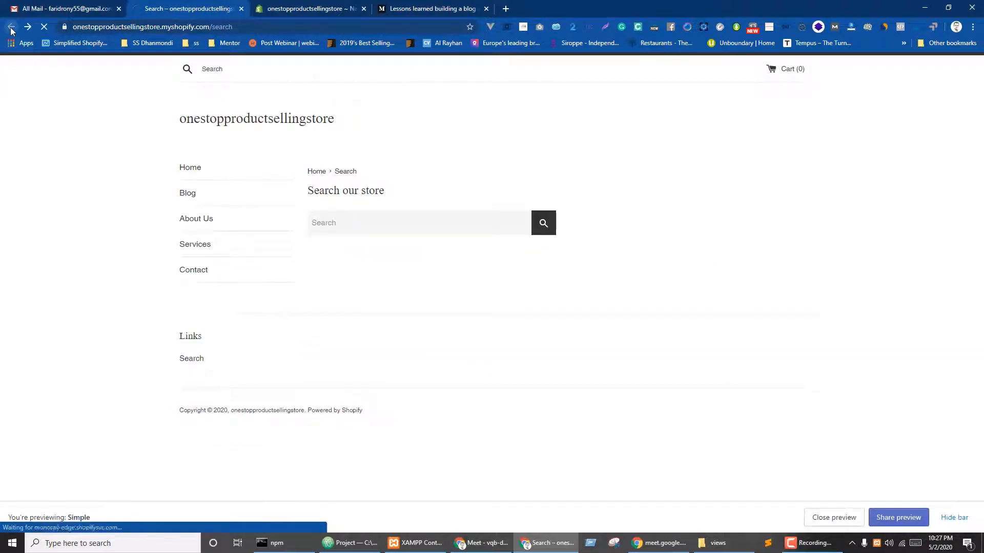
key("ctrl+Tab")
- Add footer menu items linking to the About Us and Contact pages
left_click(348, 284)
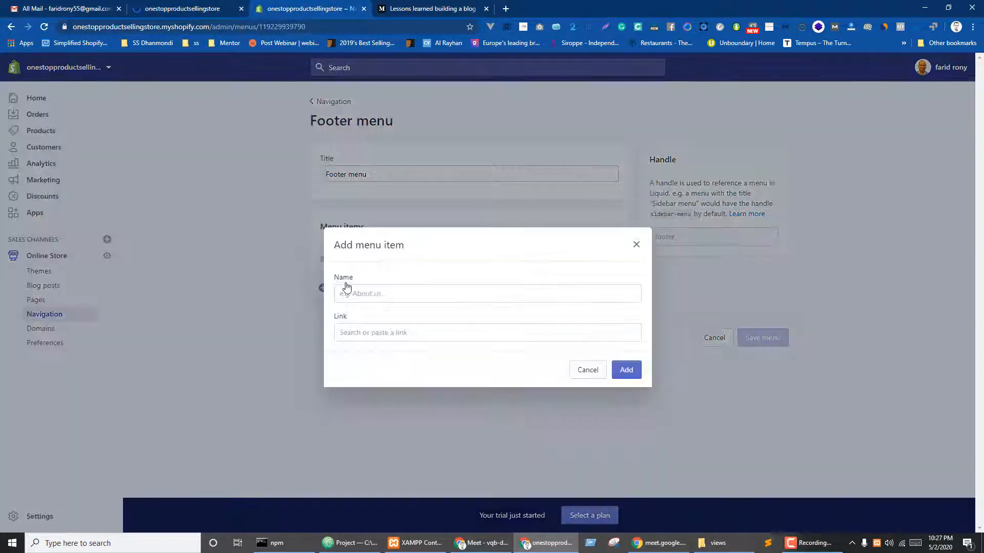
left_click(376, 329)
left_click(376, 248)
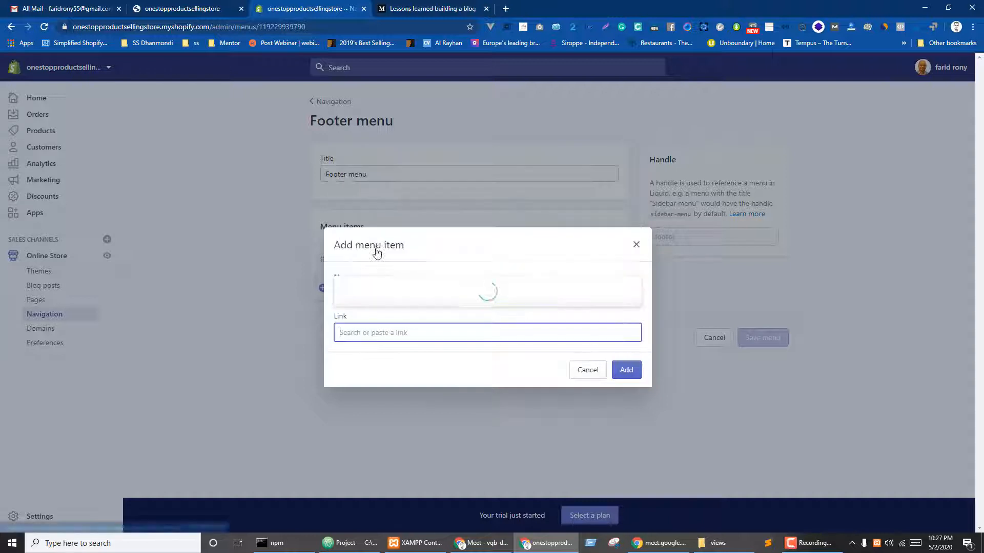
left_click(376, 263)
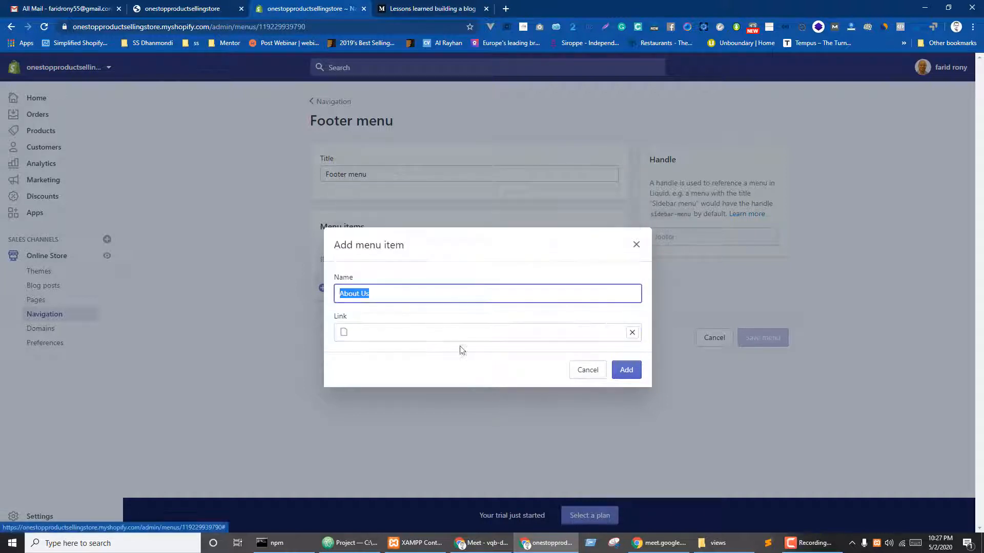
left_click(626, 370)
left_click(332, 323)
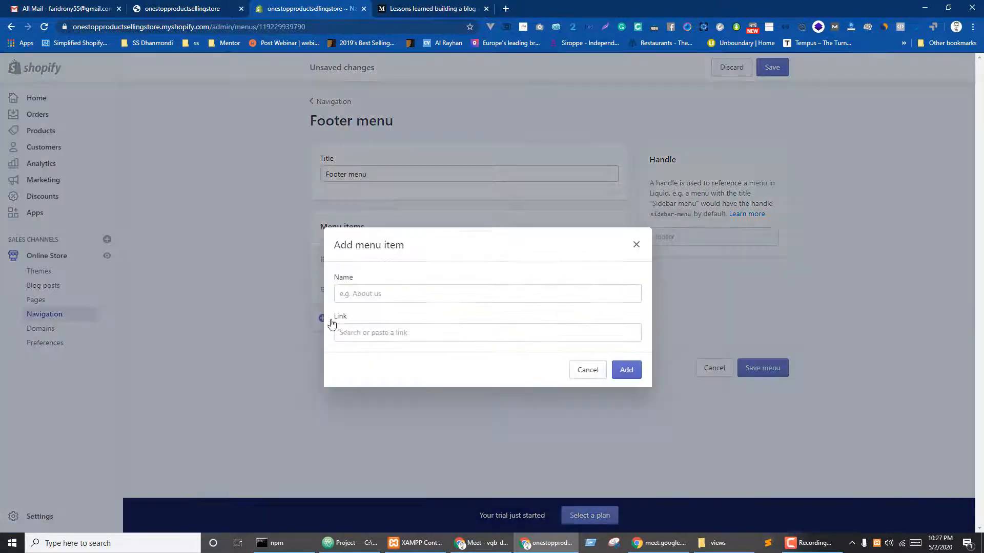
left_click(376, 333)
left_click(376, 248)
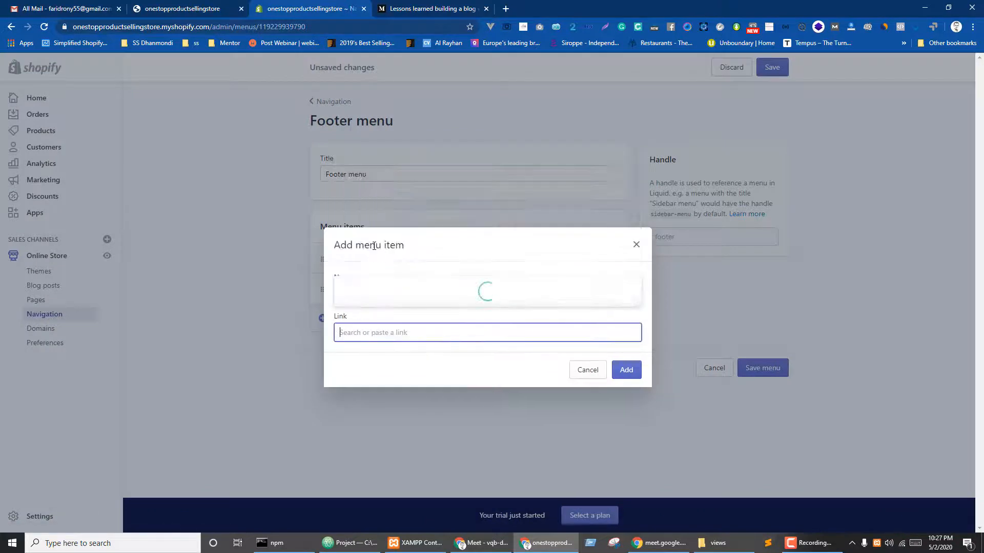
left_click(381, 281)
left_click(619, 374)
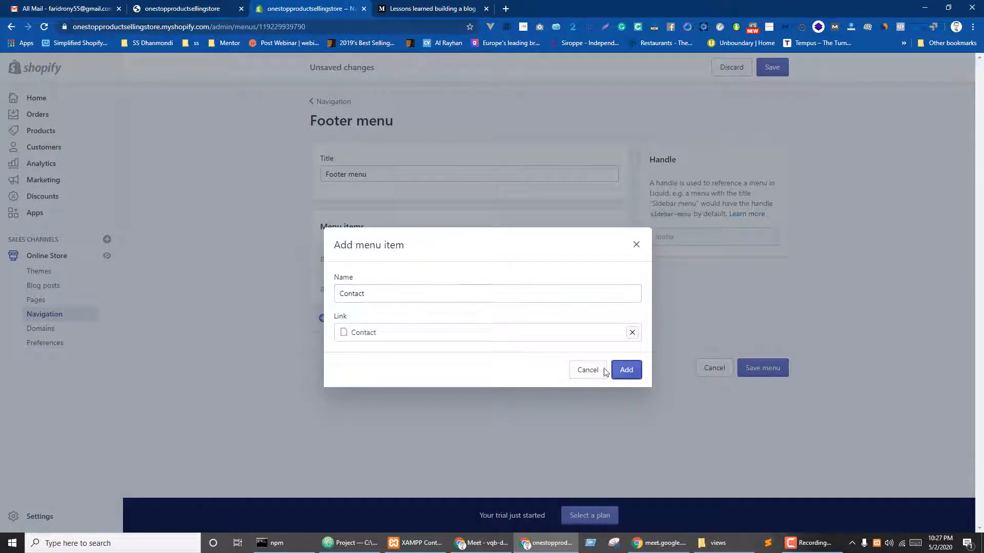
- Add a Services page link to the footer menu and save it
left_click(345, 350)
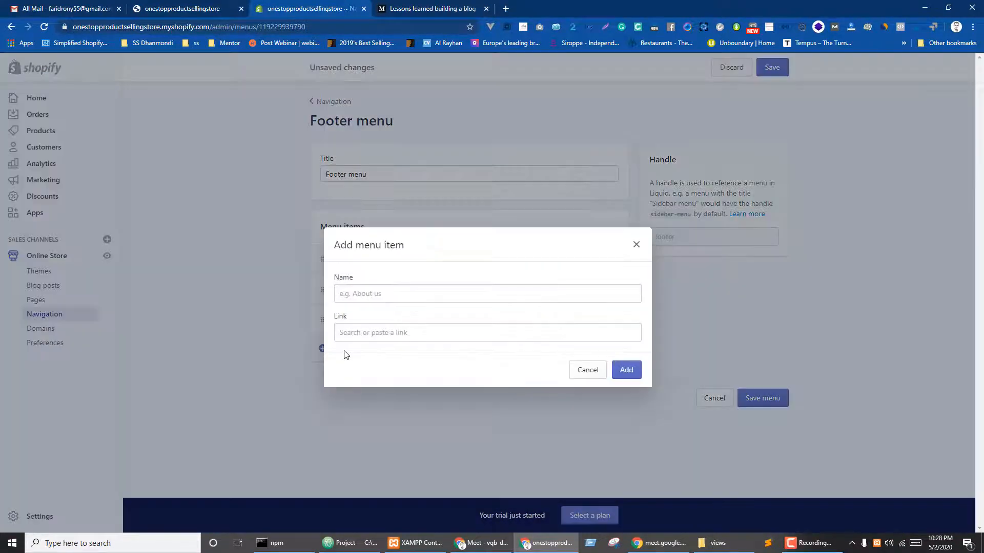
left_click(361, 331)
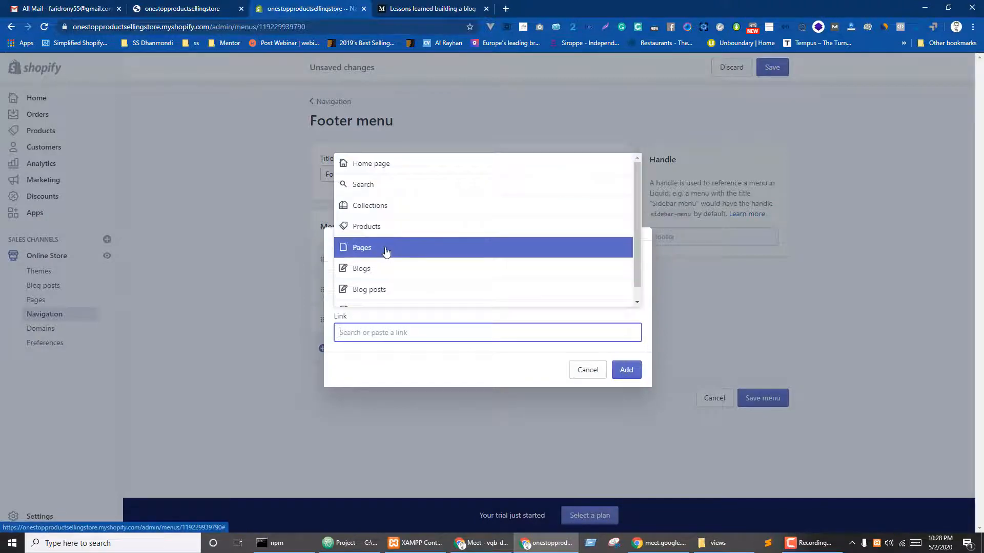
left_click(386, 250)
left_click(369, 296)
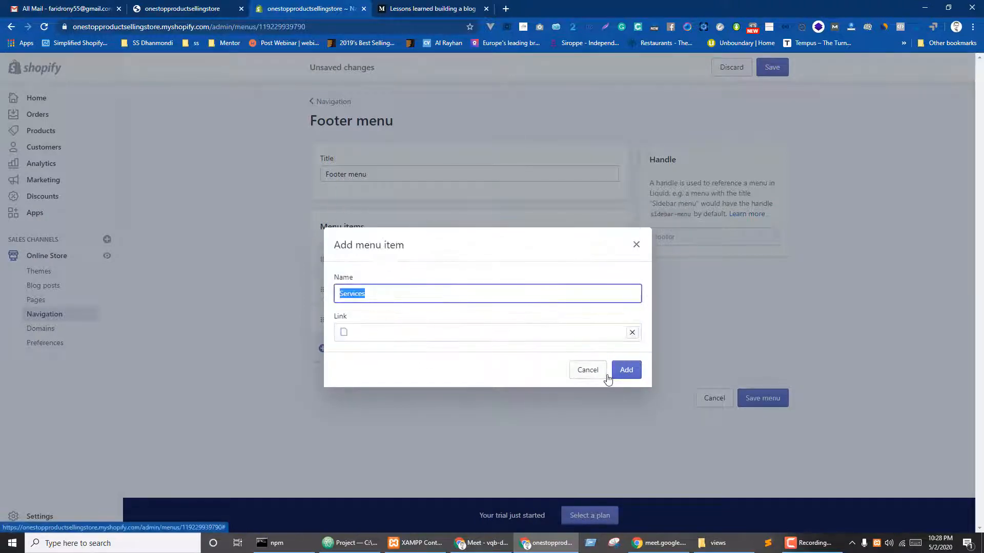
left_click(626, 371)
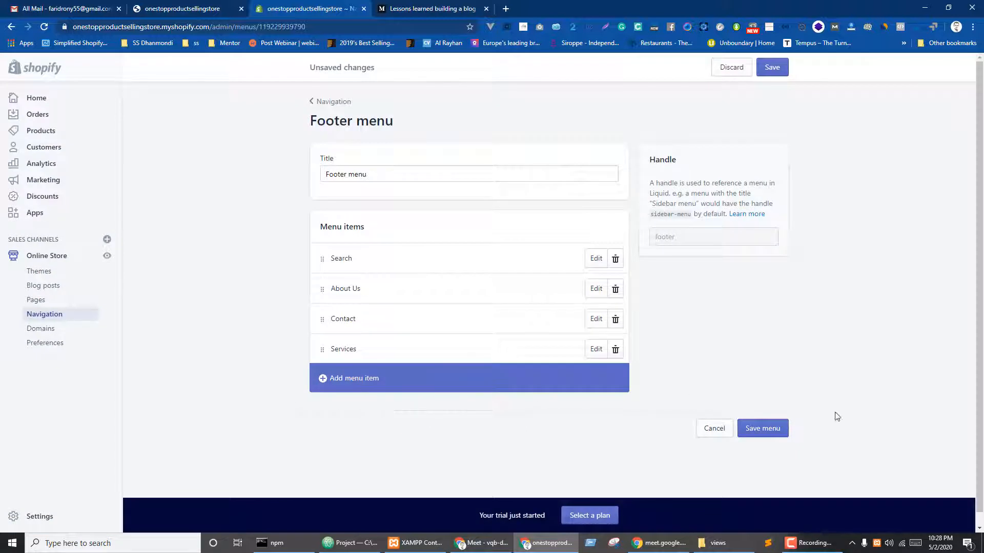
left_click(767, 428)
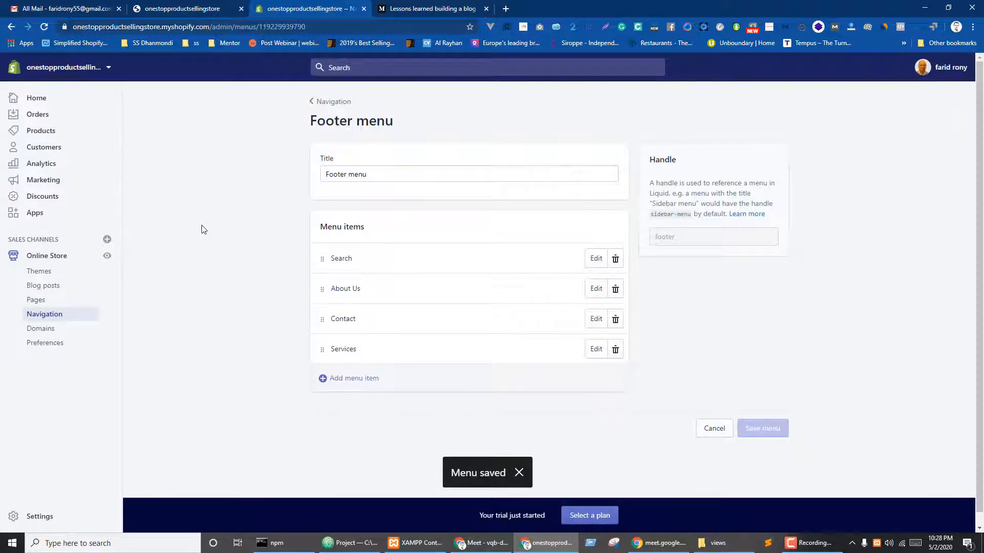
key("ctrl+shift+Tab")
key("F5")
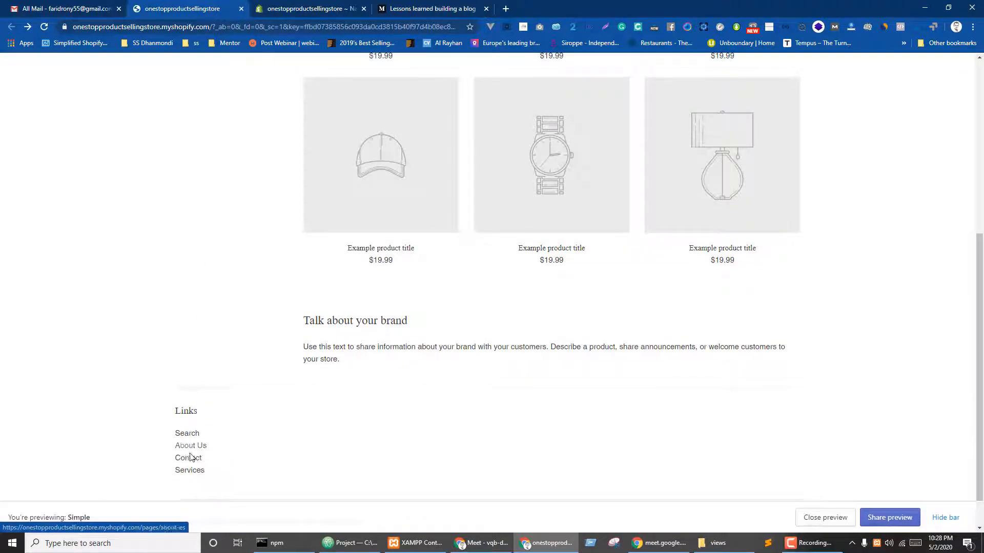
scroll(517, 321, "up", 1)
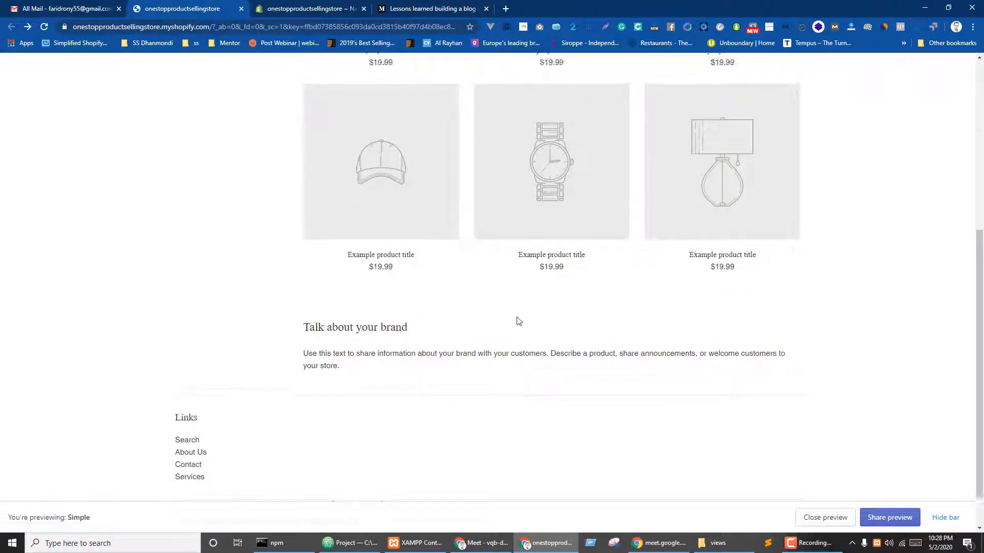
scroll(520, 318, "up", 6)
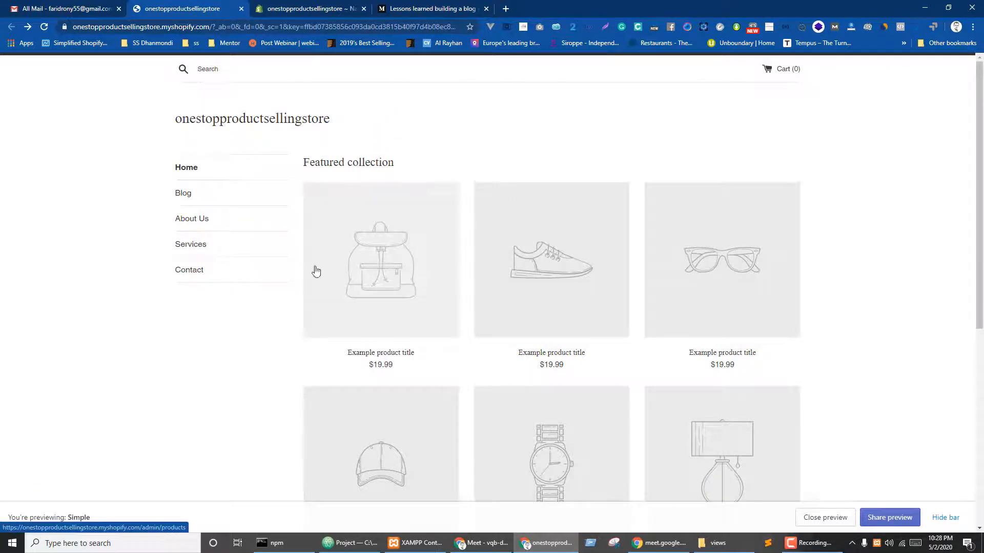
key("ctrl+Tab")
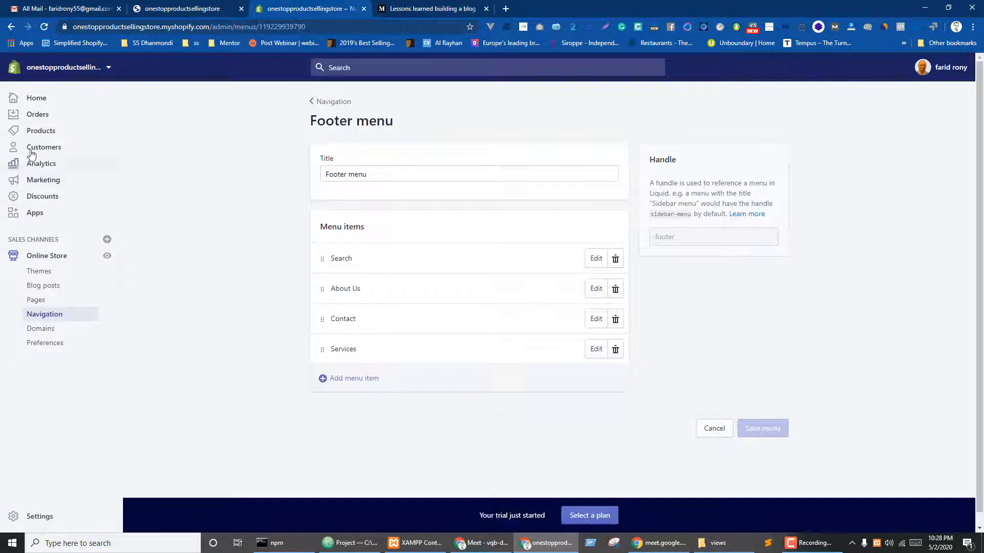
- Browse Products, Transfers and a new purchase order's supplier and destination choices without saving
left_click(35, 132)
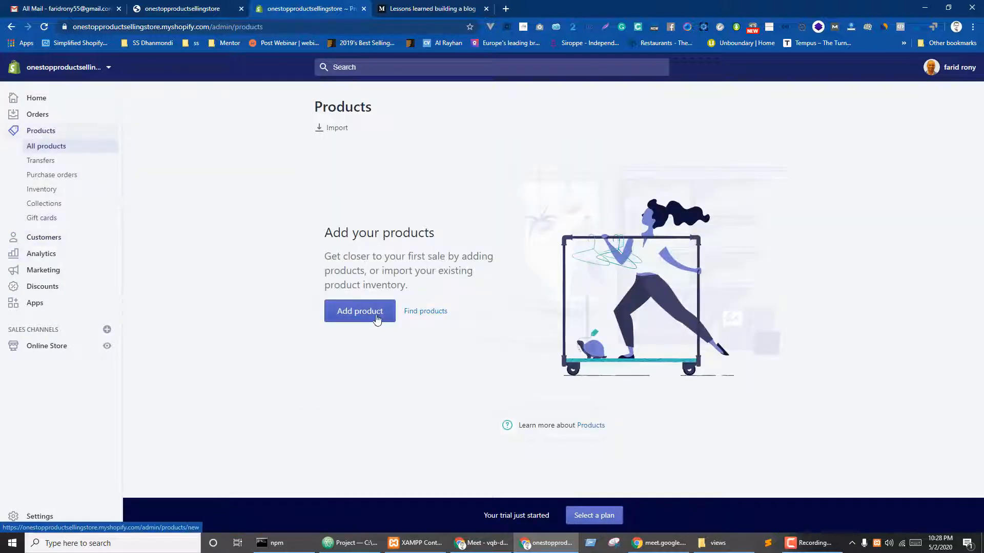
left_click(39, 161)
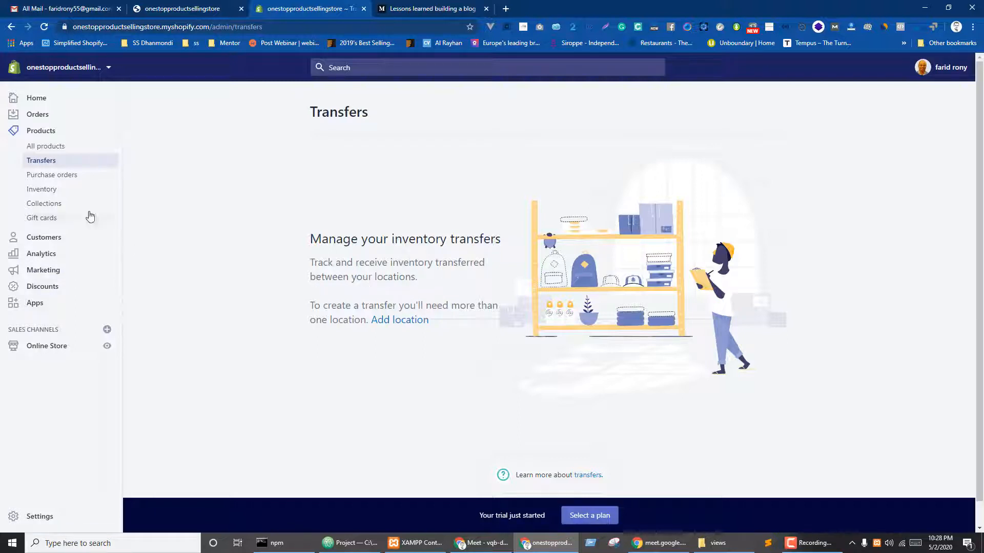
left_click(49, 177)
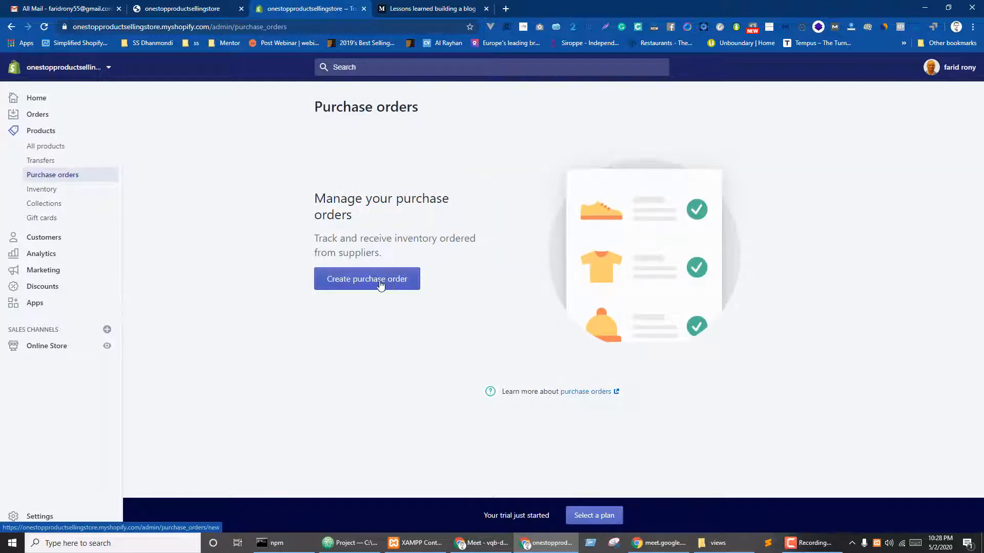
left_click(364, 285)
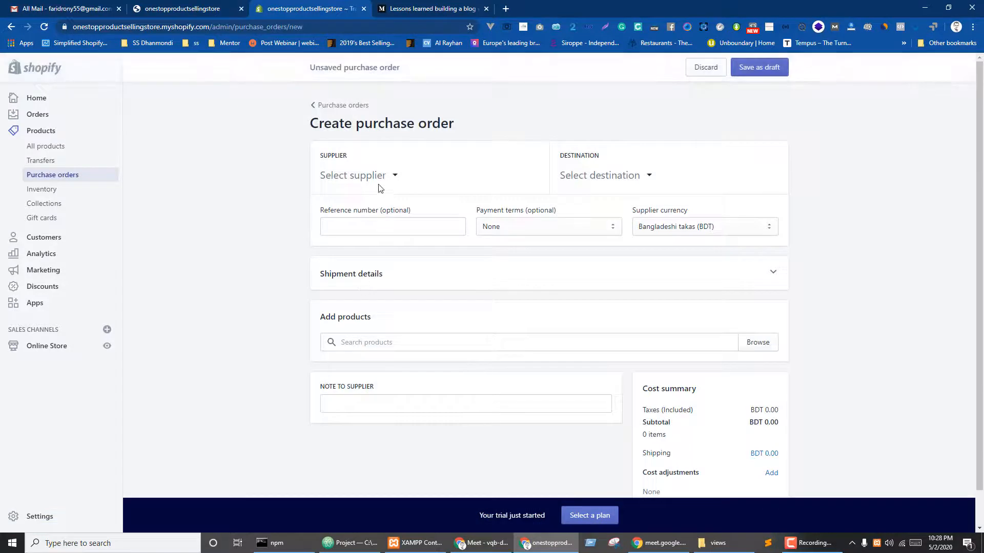
left_click(396, 177)
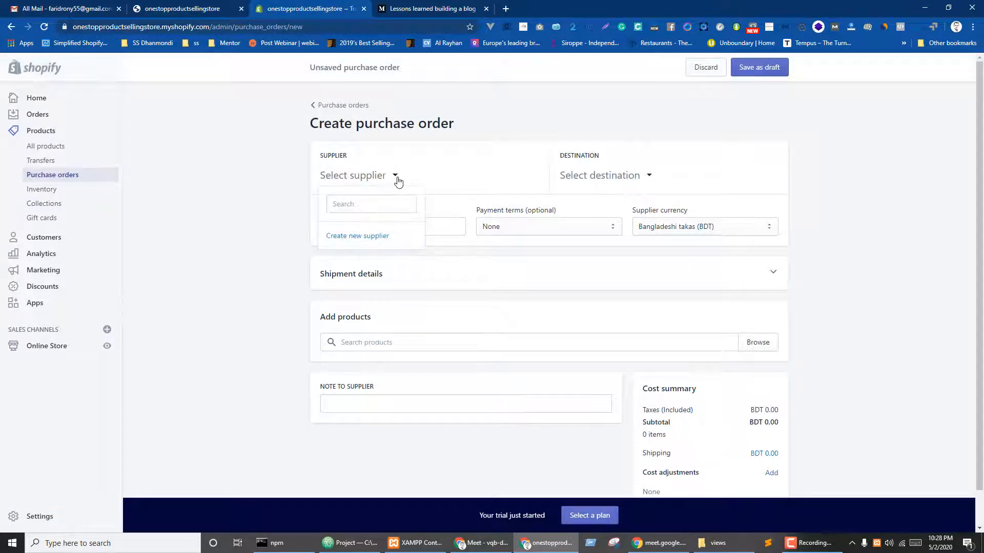
left_click(490, 178)
left_click(647, 177)
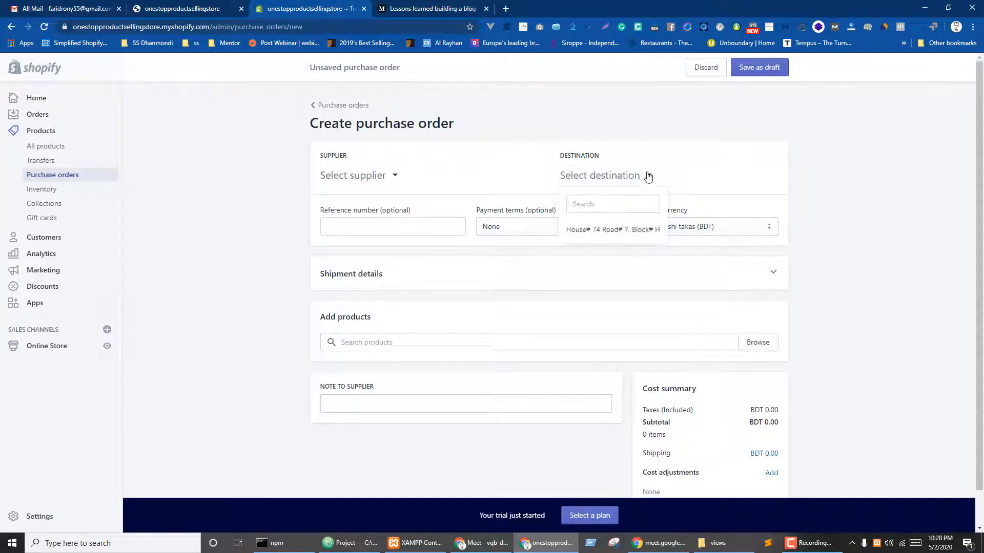
left_click(838, 194)
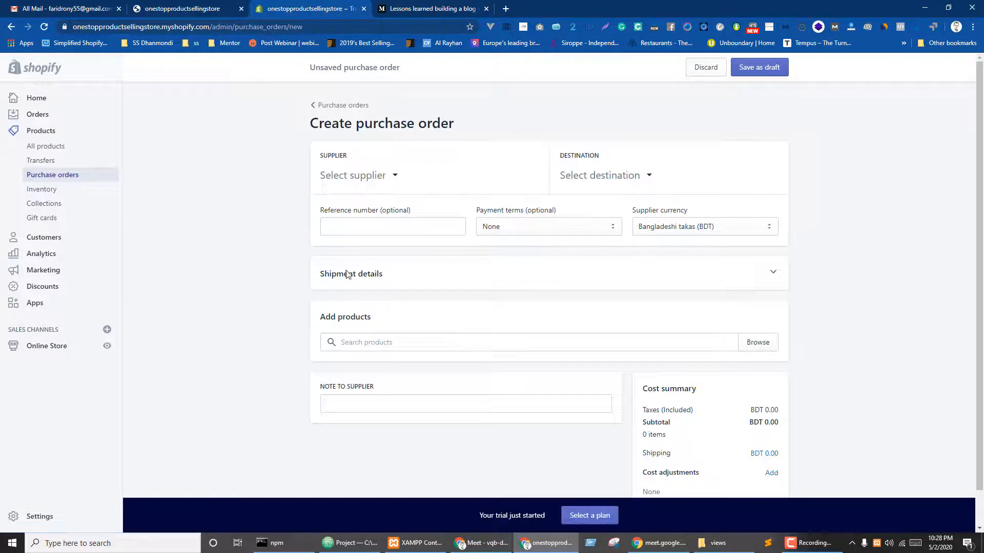
- Go via Inventory to Collections and open the Home page collection in a new tab
left_click(46, 189)
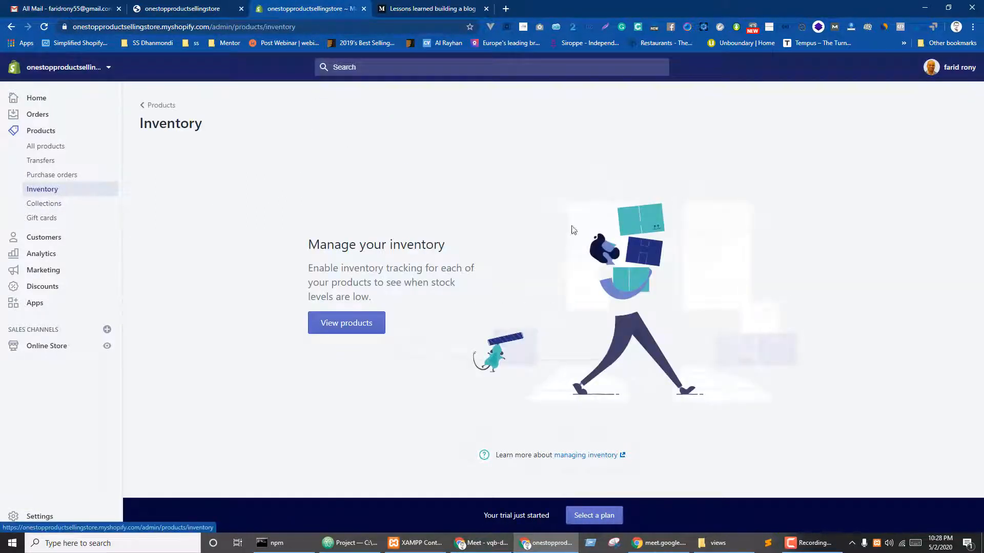
left_click(46, 205)
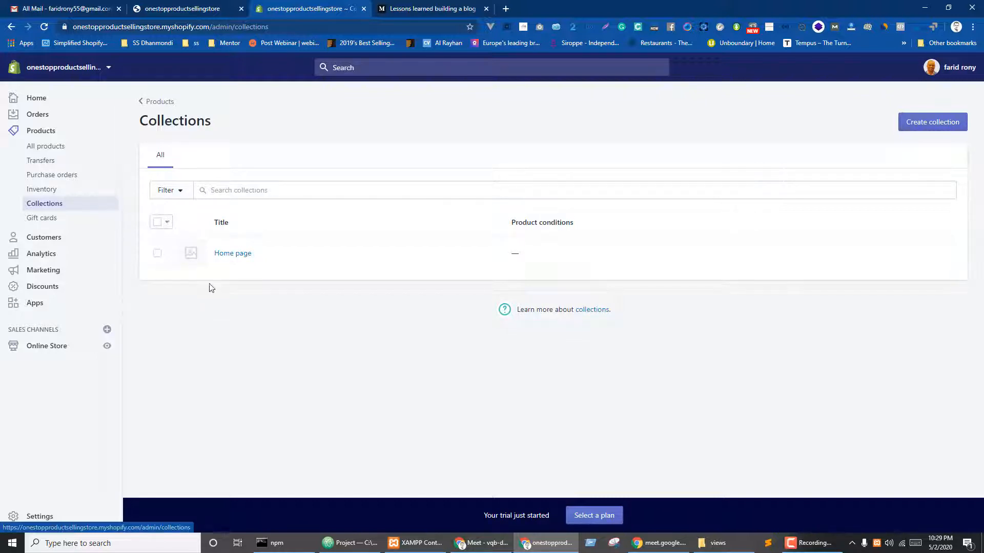
left_click(229, 254, "ctrl")
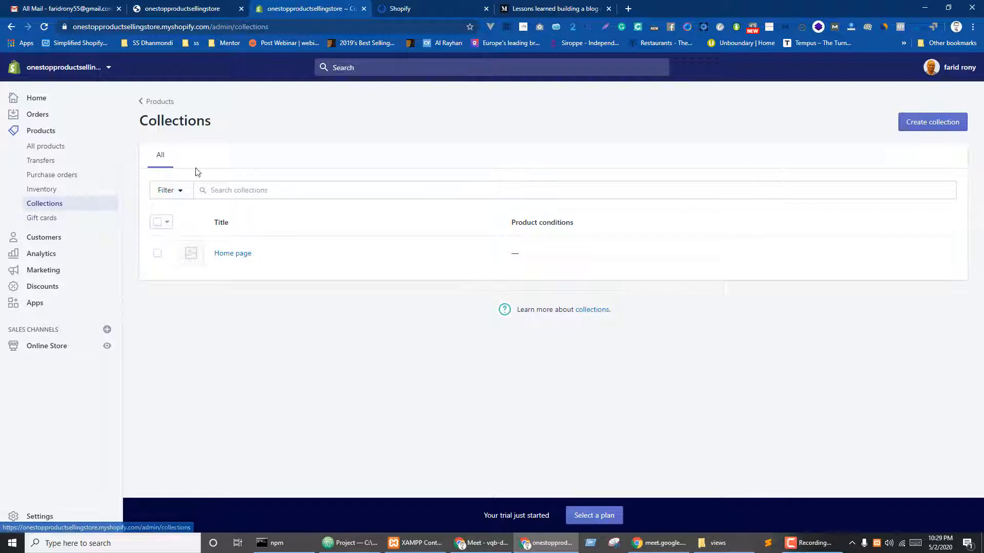
- Start a new collection titled Men's Collection, leaving it unsaved
left_click(925, 125)
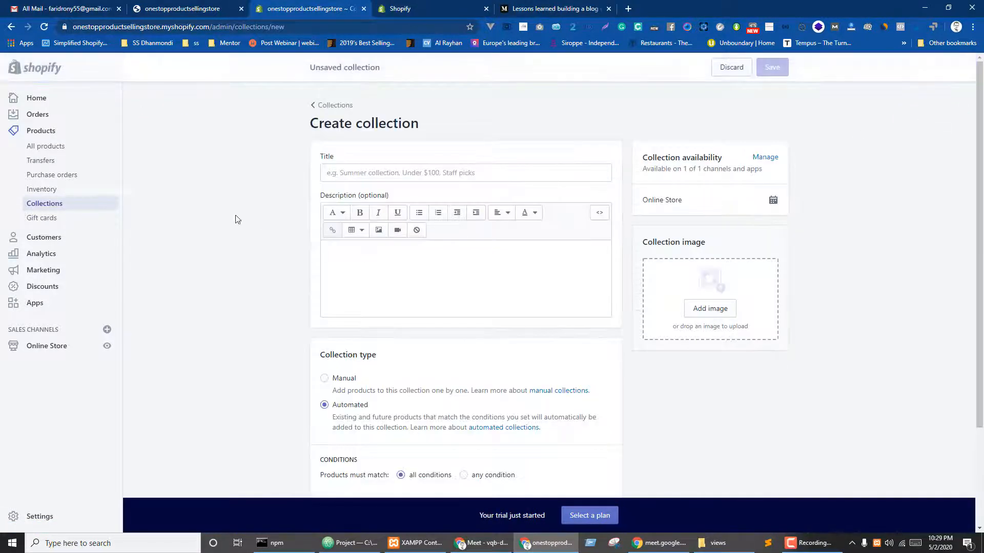
left_click(372, 170)
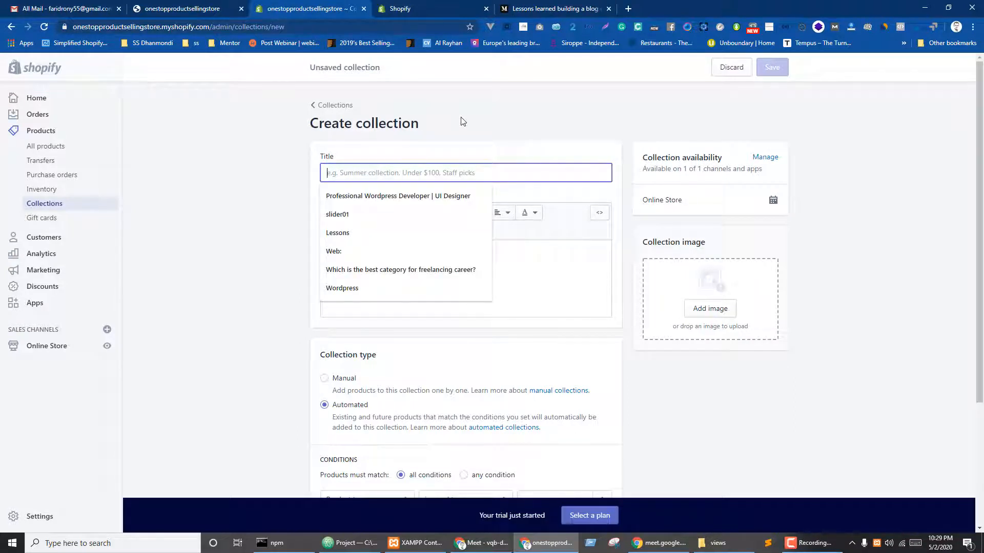
type("Men's Collection")
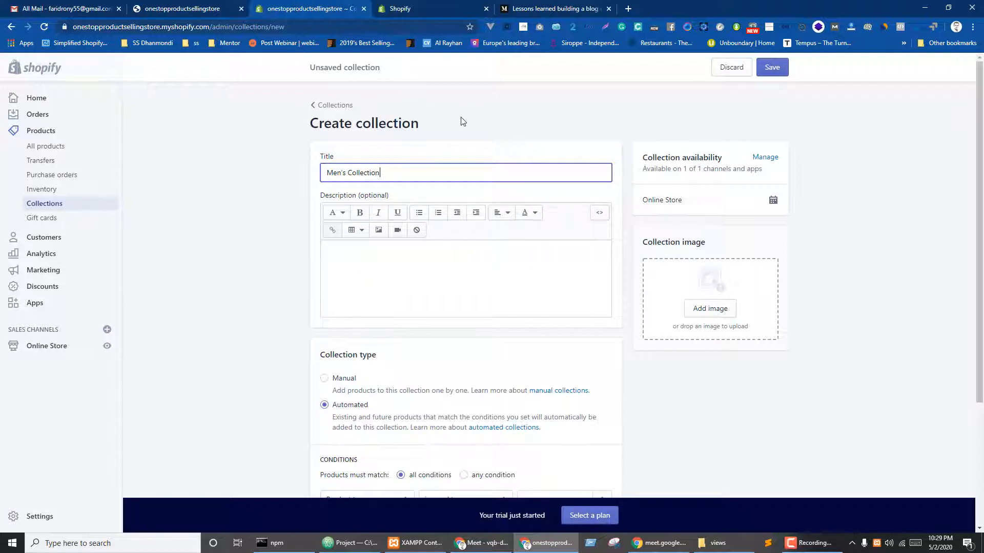
left_click(213, 205)
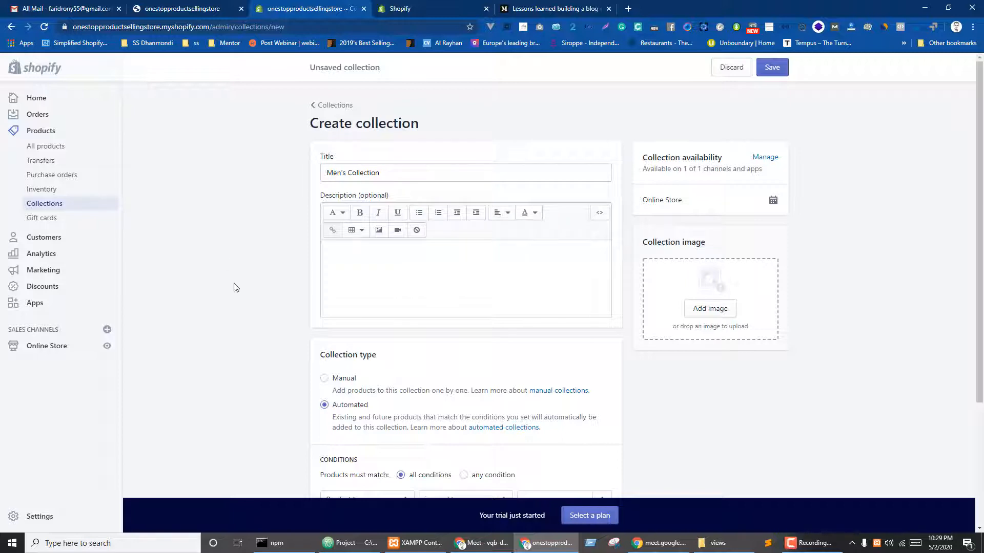
scroll(263, 271, "down", 3)
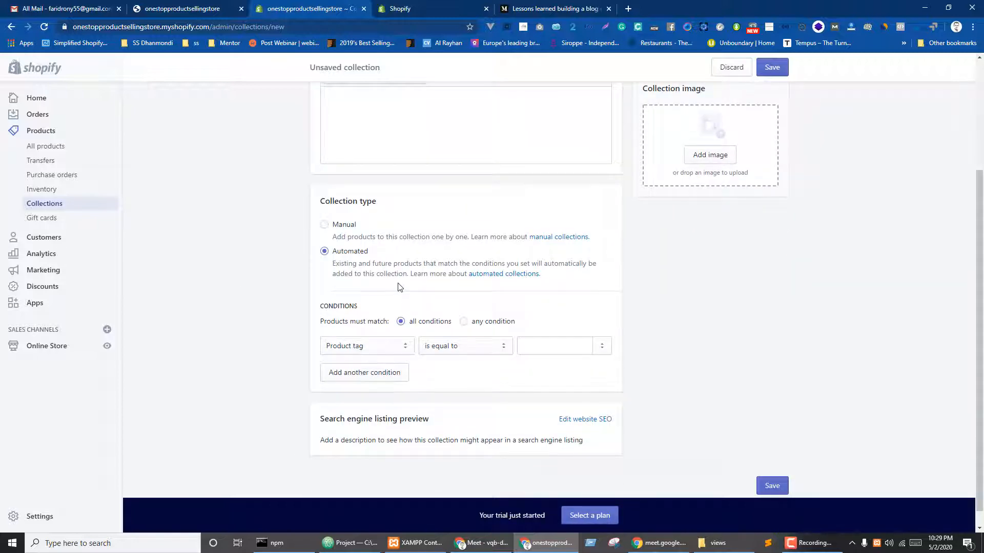
- Compare the unsaved form against the Home page collection, ending on Home page with the window restored
key("ctrl+Tab")
scroll(281, 287, "down", 3)
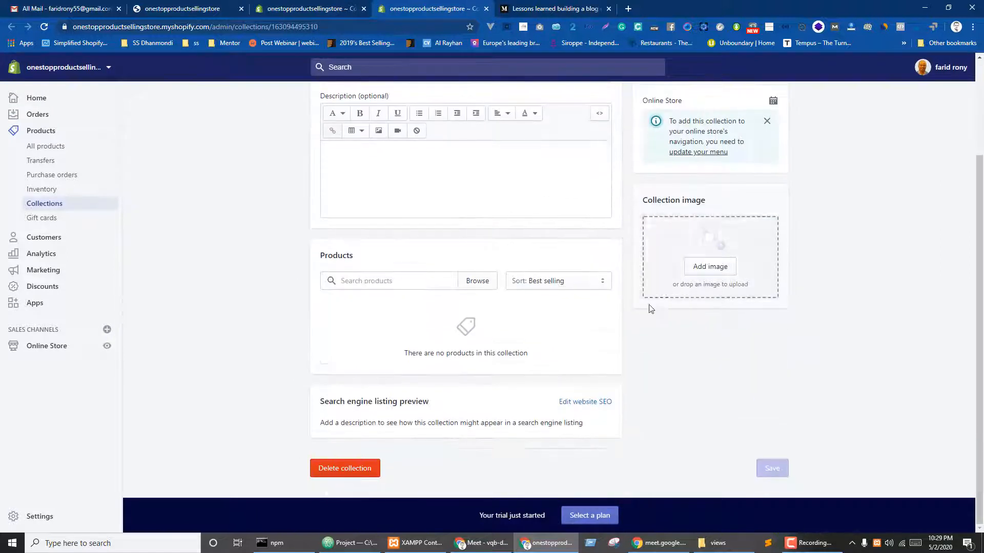
key("ctrl+shift+Tab")
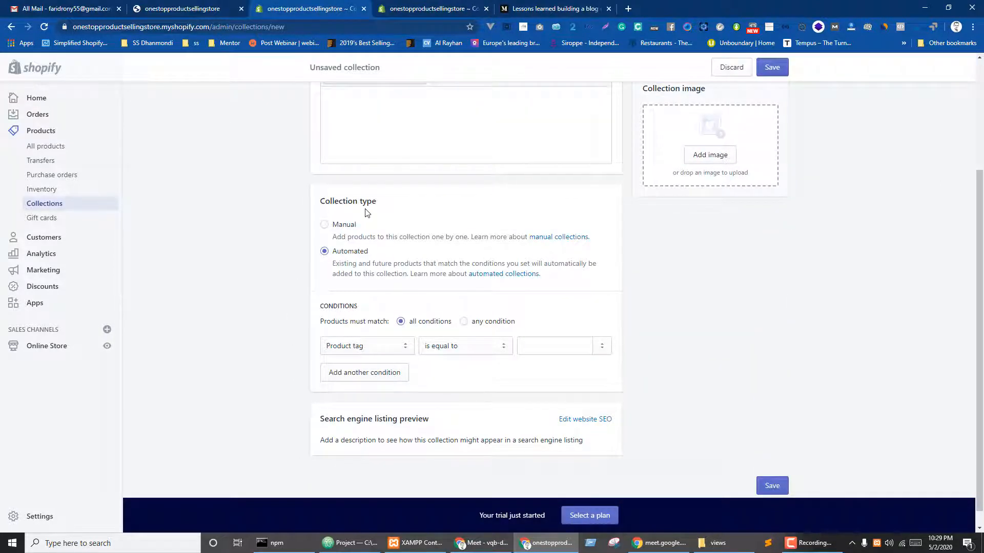
key("ctrl+Tab")
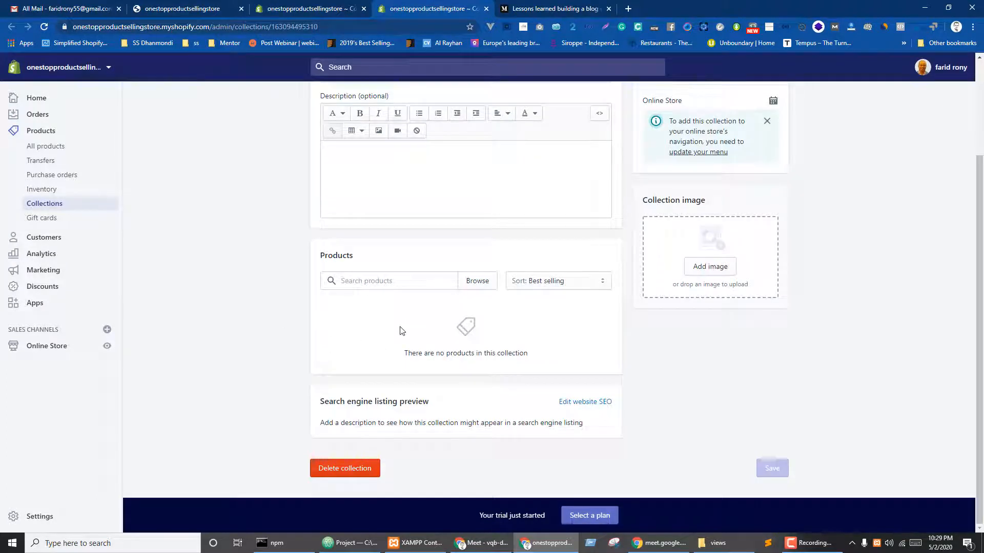
scroll(391, 324, "up", 2)
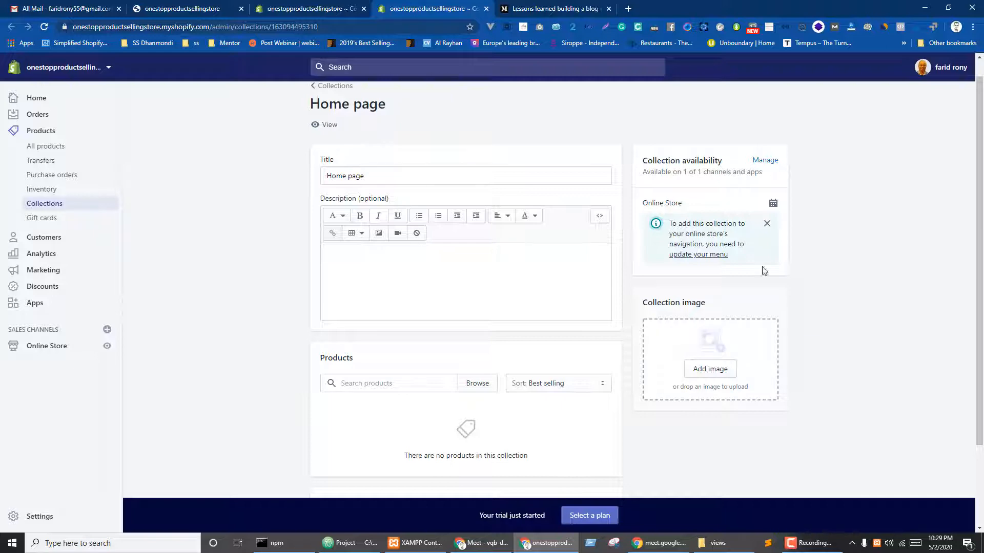
key("ctrl+shift+Tab")
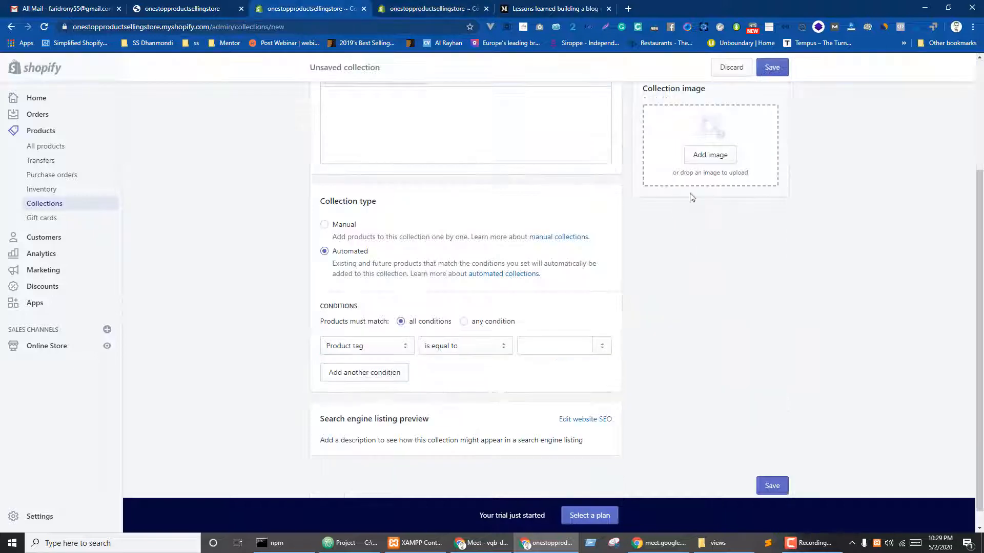
scroll(692, 197, "up", 3)
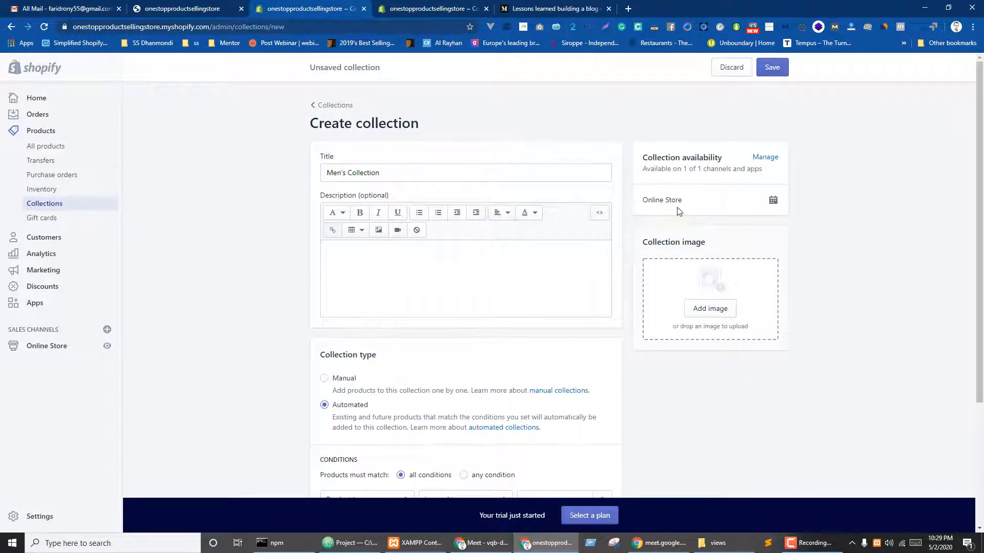
key("ctrl+Tab")
scroll(857, 268, "down", 2)
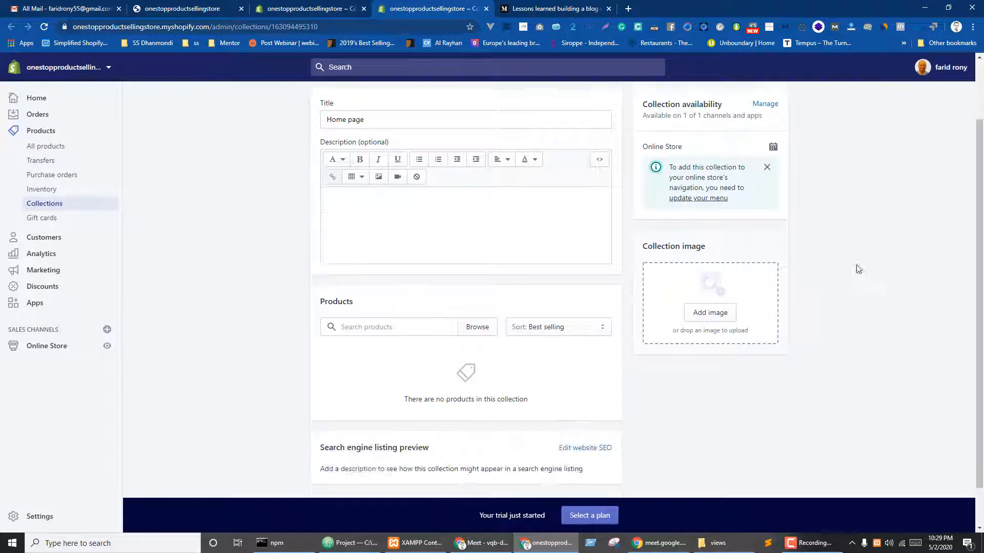
scroll(615, 308, "up", 2)
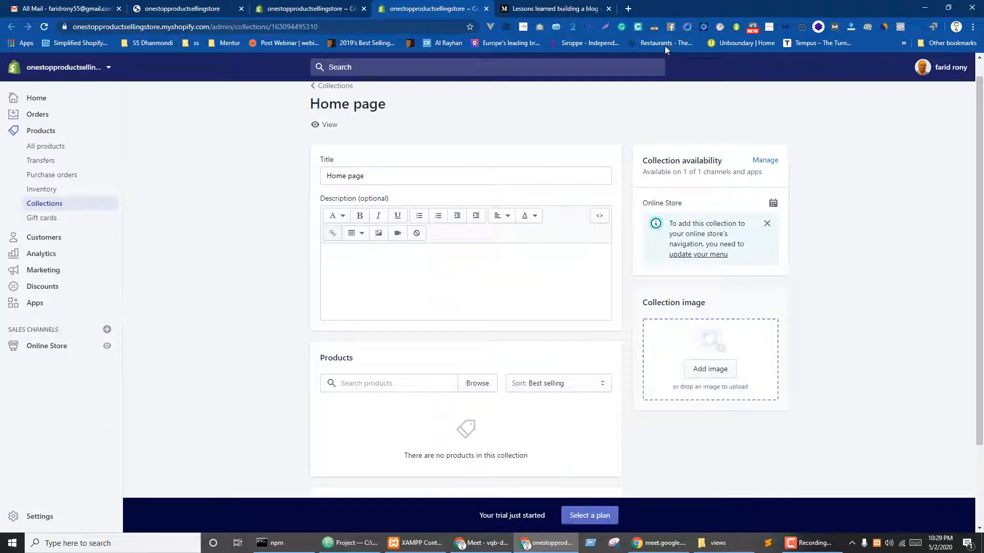
double_click(637, 5)
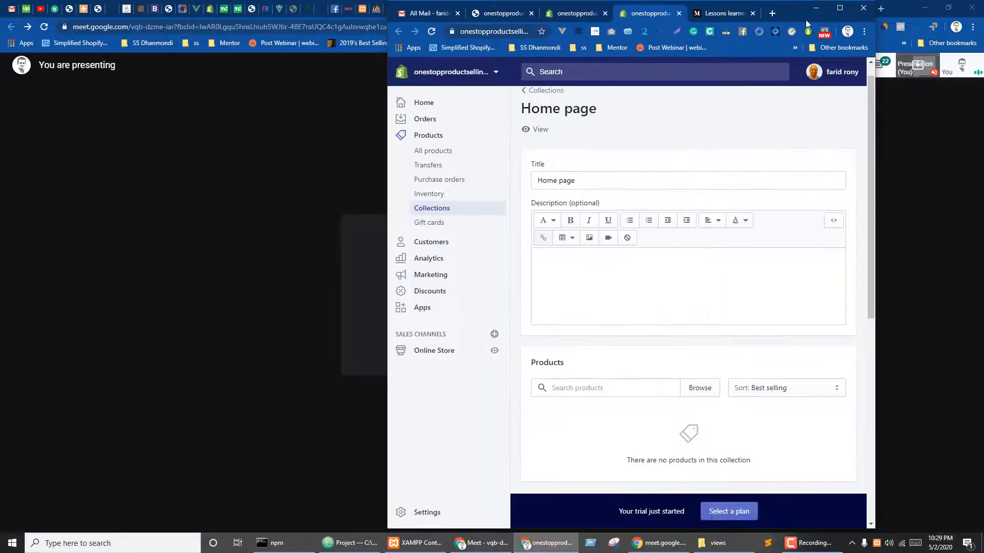
- Search Google for 'bagdoom' in a new tab and open the Bagdoom.com shop
left_click(840, 8)
left_click(546, 8)
left_click(633, 9)
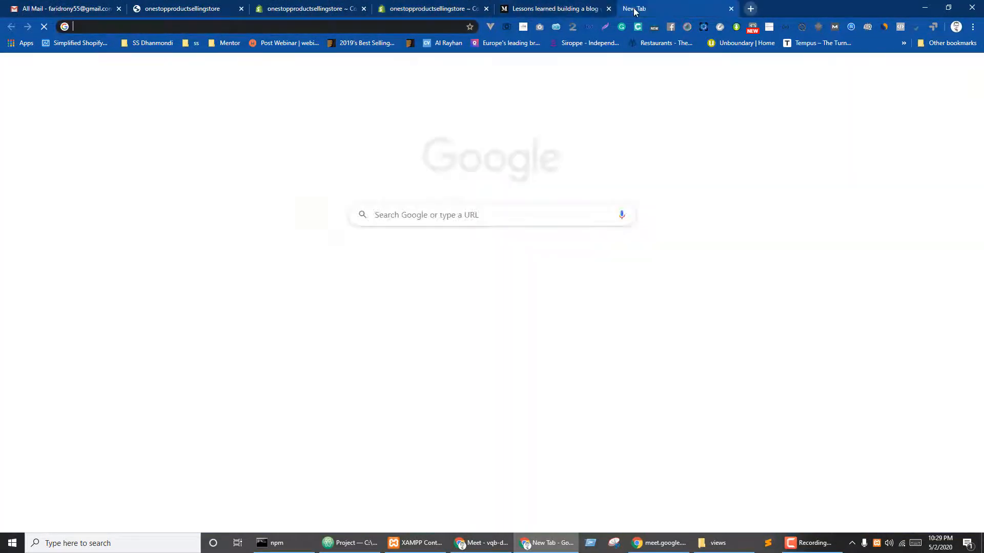
type("bagdoom")
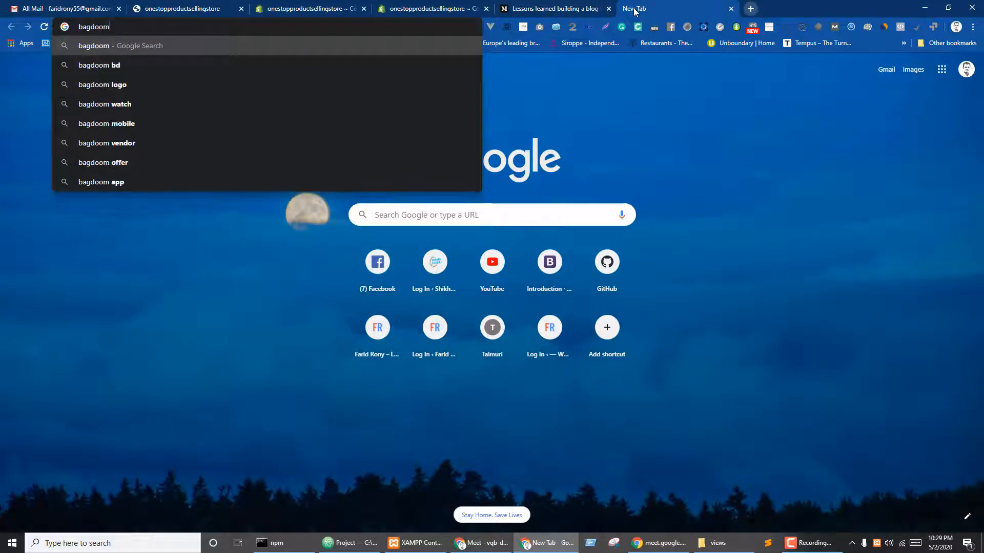
key("Return")
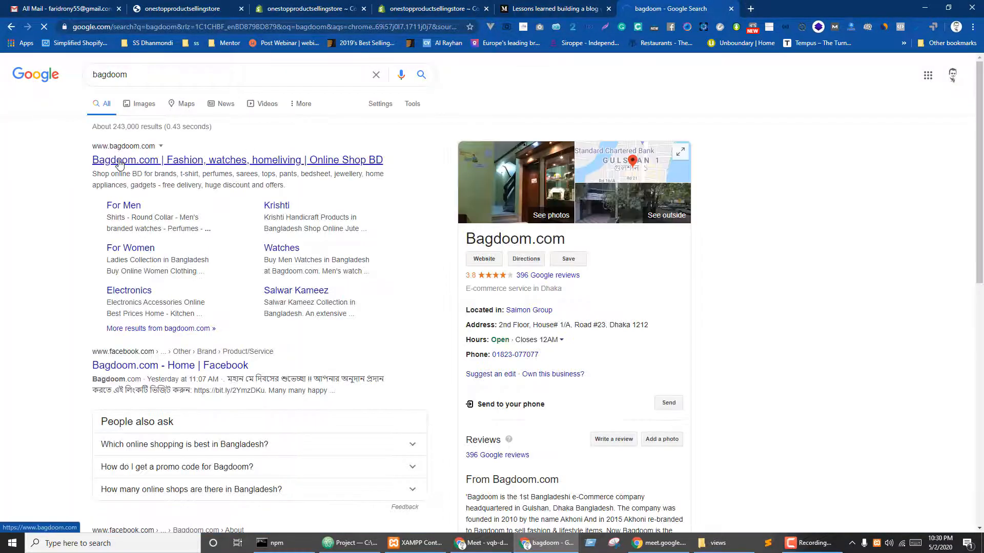
left_click(119, 163)
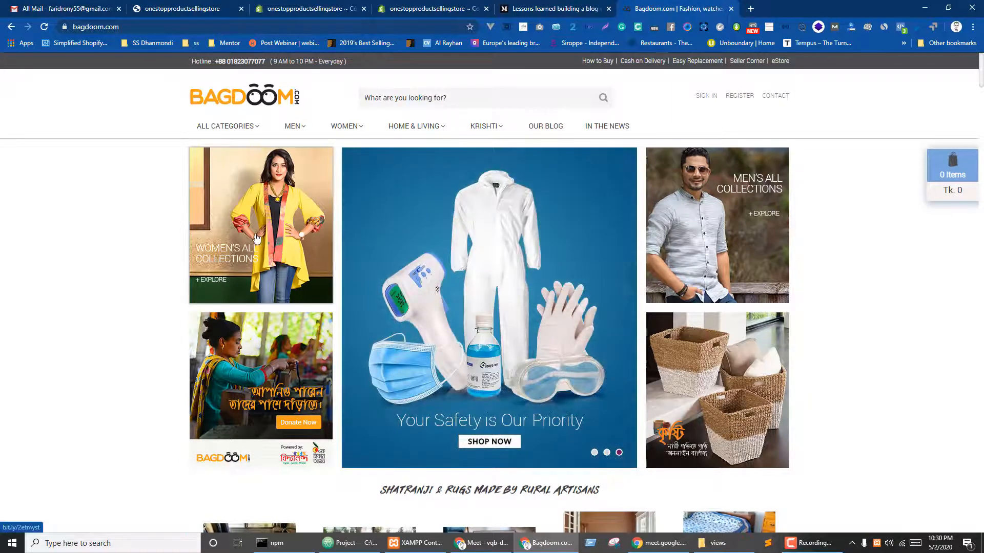
left_click(257, 239)
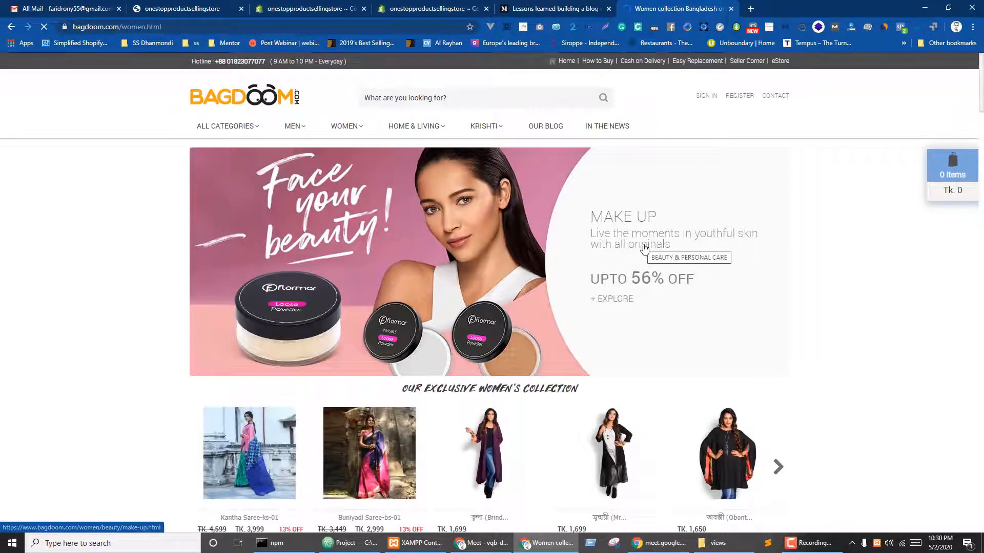
scroll(644, 248, "down", 4)
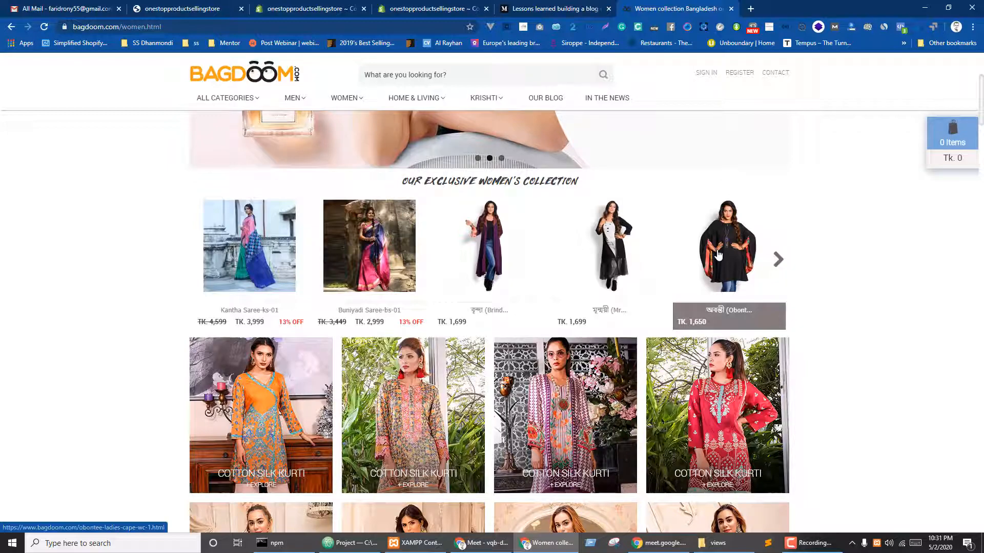
scroll(679, 314, "down", 5)
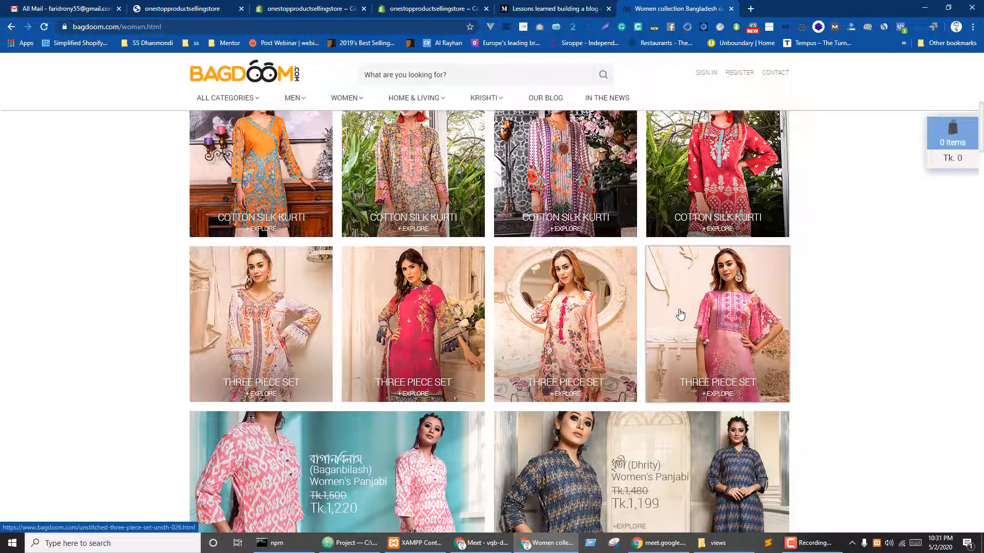
scroll(681, 314, "up", 5)
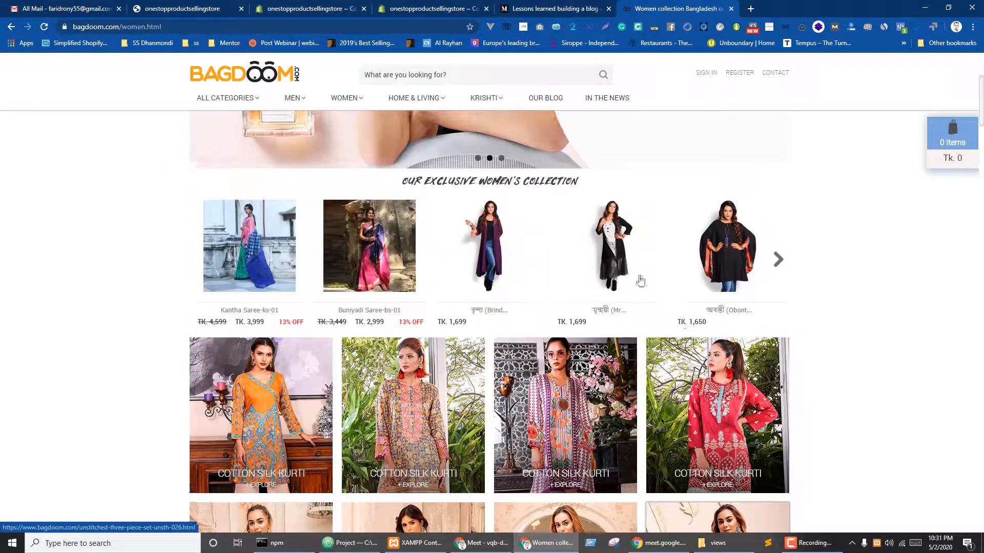
left_click(239, 85)
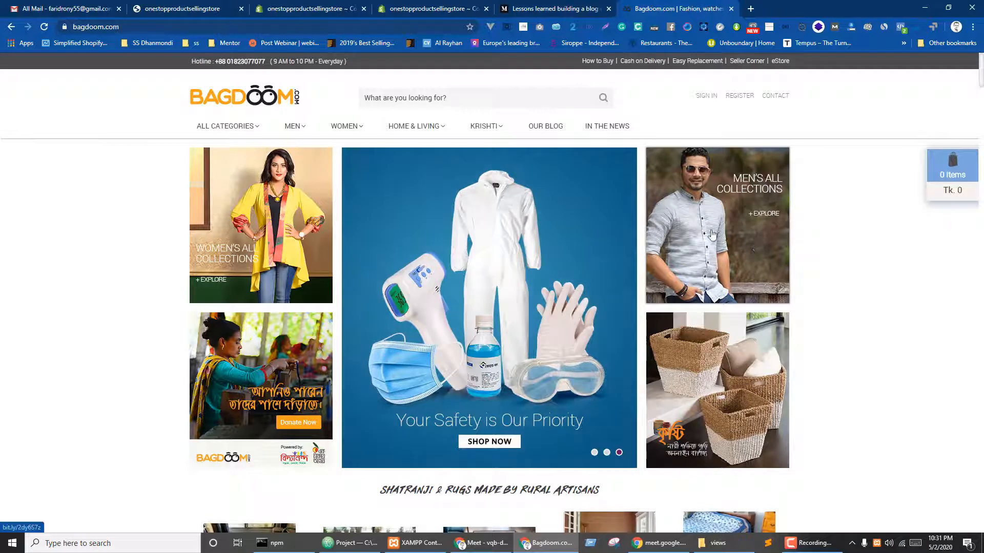
- Glance at the Home page collection, open a blank tab, then return to the Men's Collection form
left_click(328, 6)
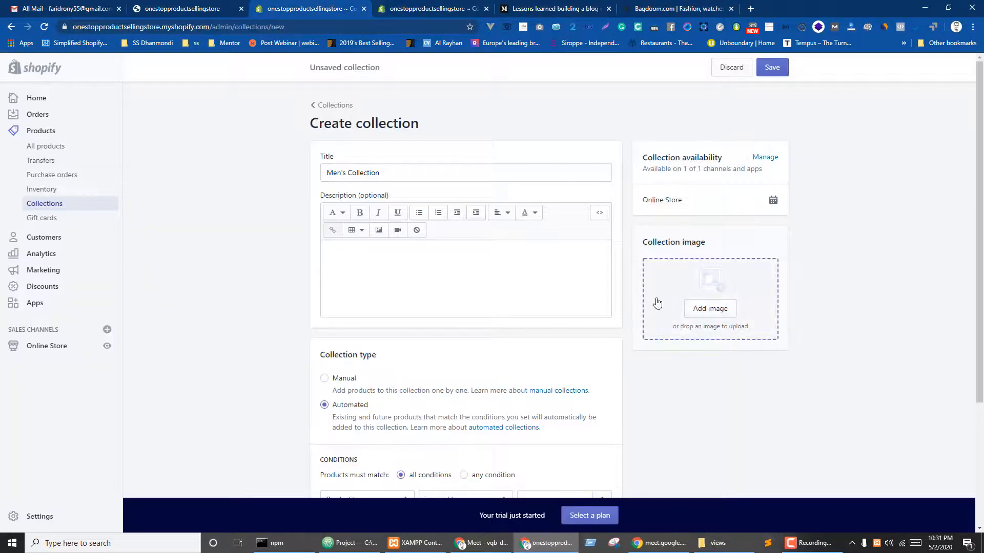
left_click(419, 6)
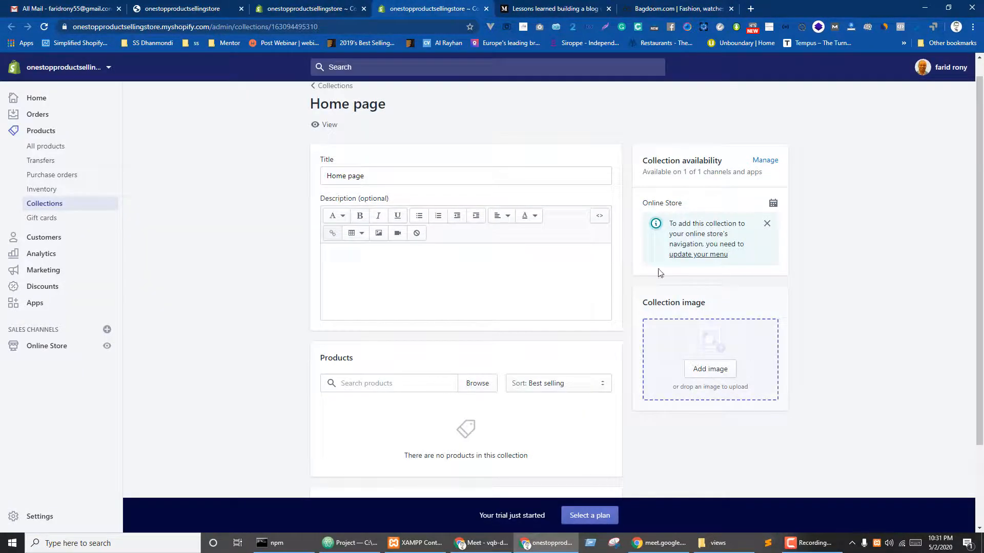
key("ctrl+t")
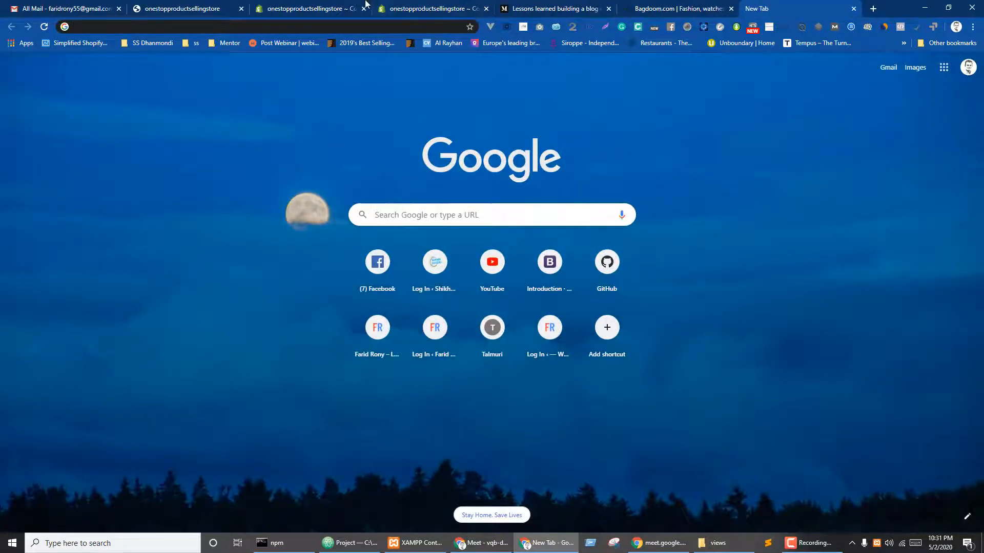
key("ctrl+3")
left_click(715, 308)
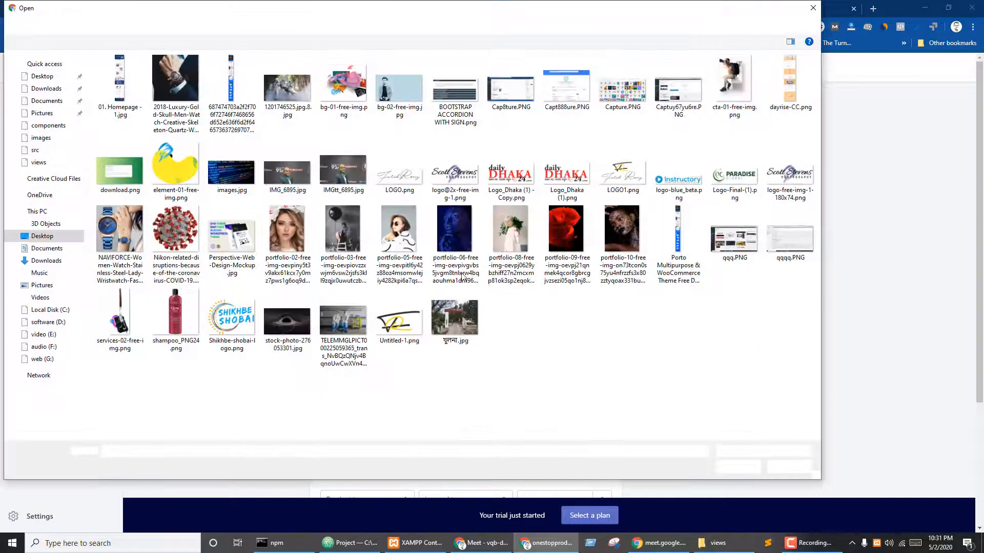
left_click(121, 24)
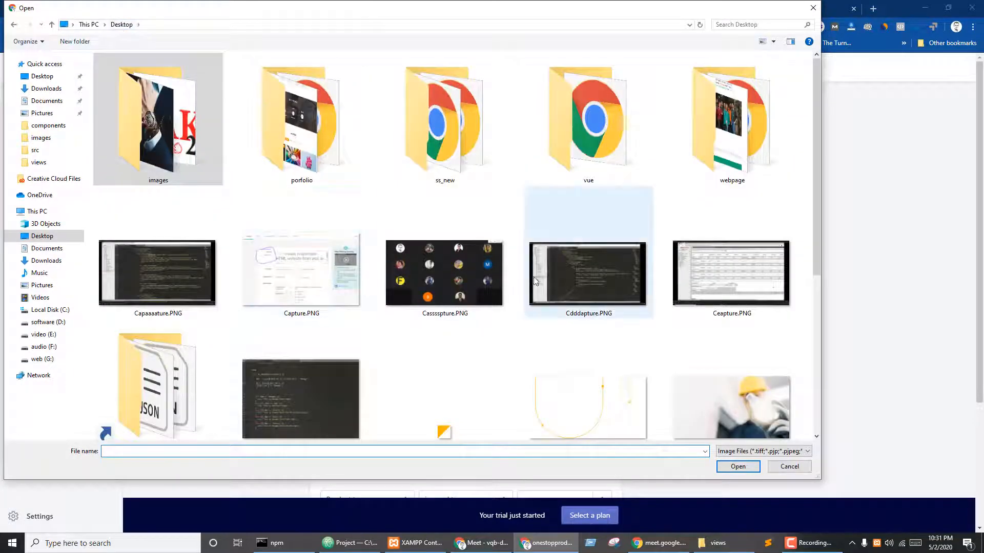
left_click(587, 179)
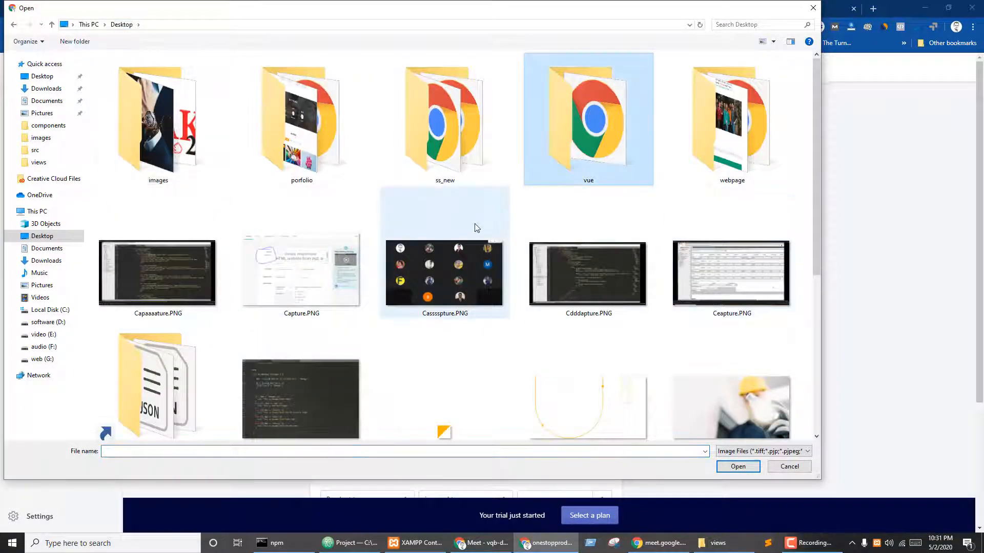
scroll(475, 226, "down", 3)
scroll(343, 252, "up", 3)
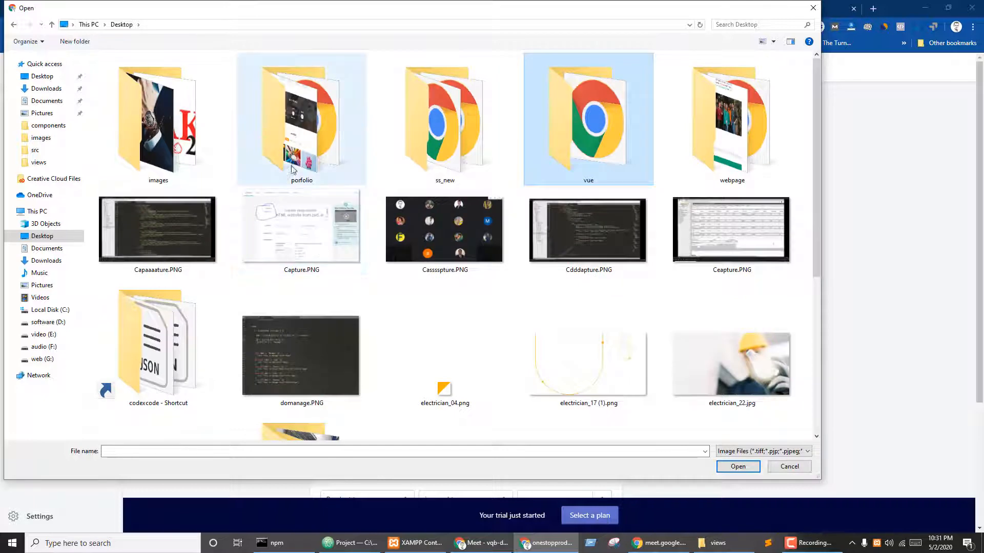
left_click(300, 133)
left_click(45, 88)
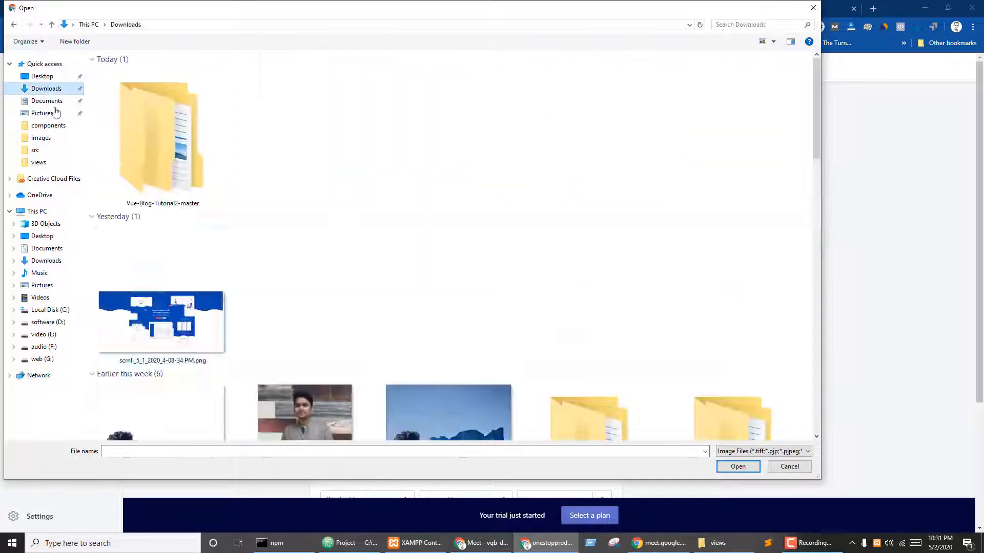
scroll(390, 262, "down", 2)
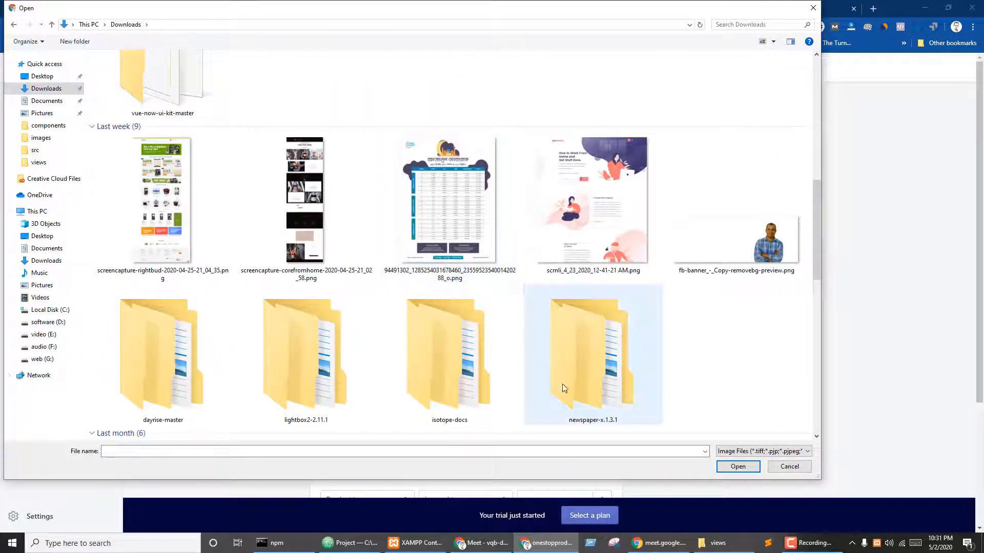
left_click(490, 373)
scroll(262, 356, "down", 10)
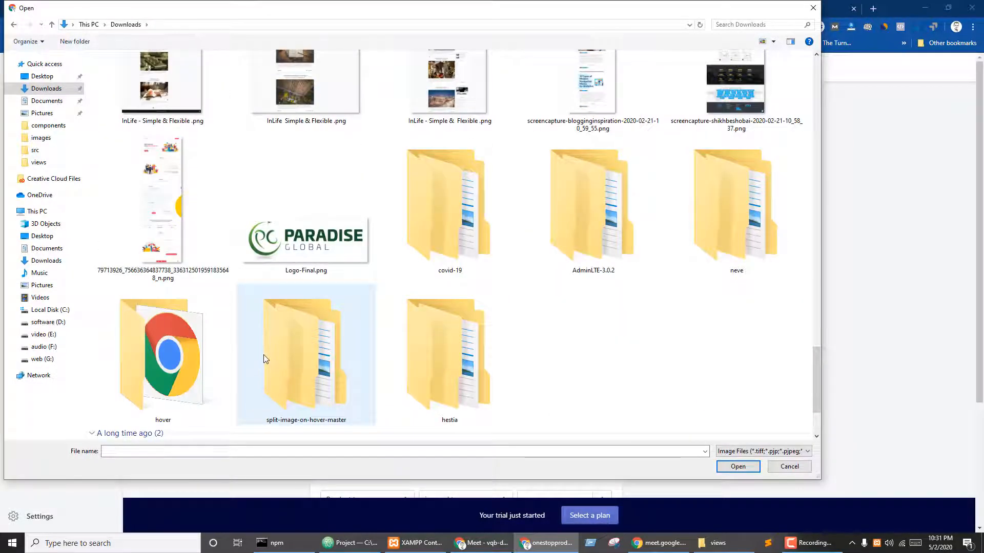
scroll(264, 355, "up", 10)
left_click(789, 467)
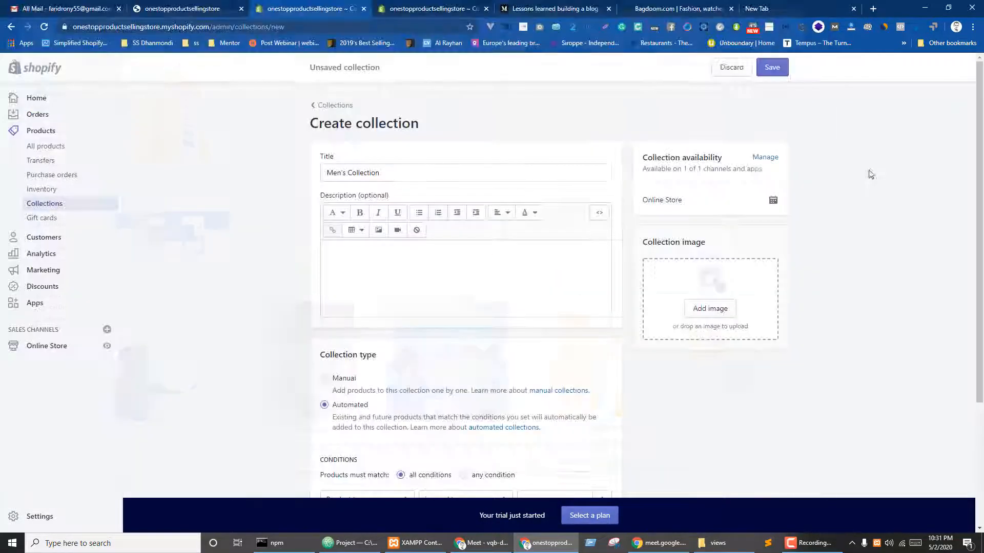
- Load Pixabay in a new browser tab
key("ctrl+t")
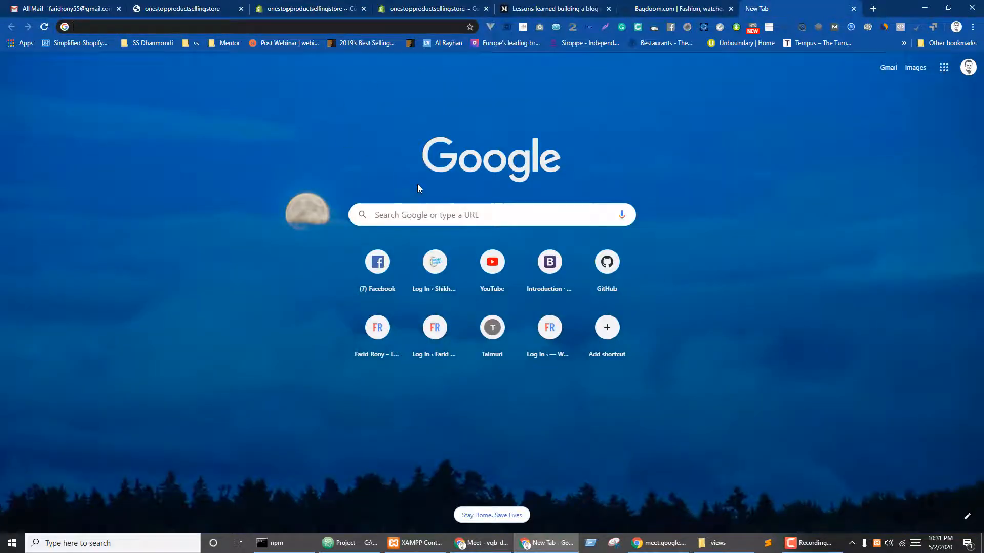
type("pixabay")
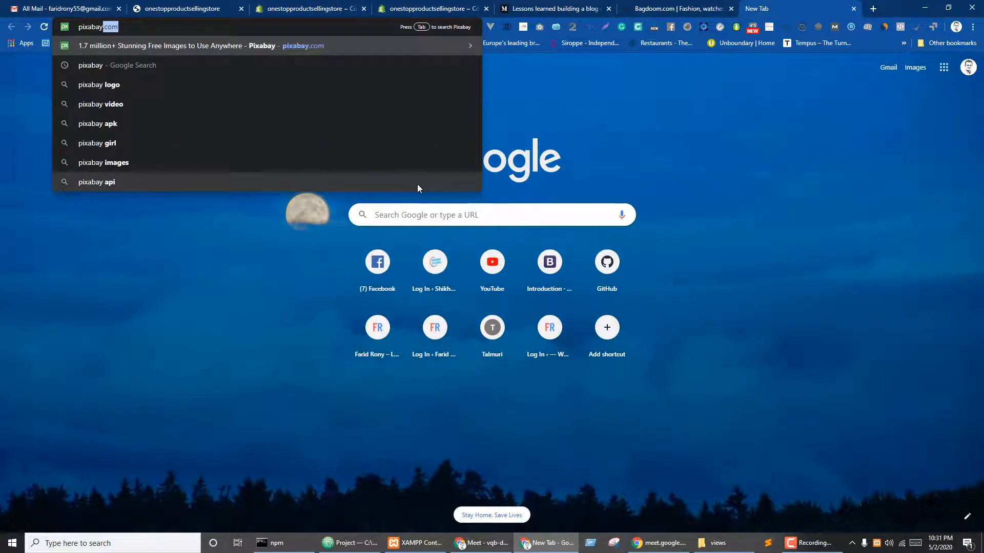
key("Return")
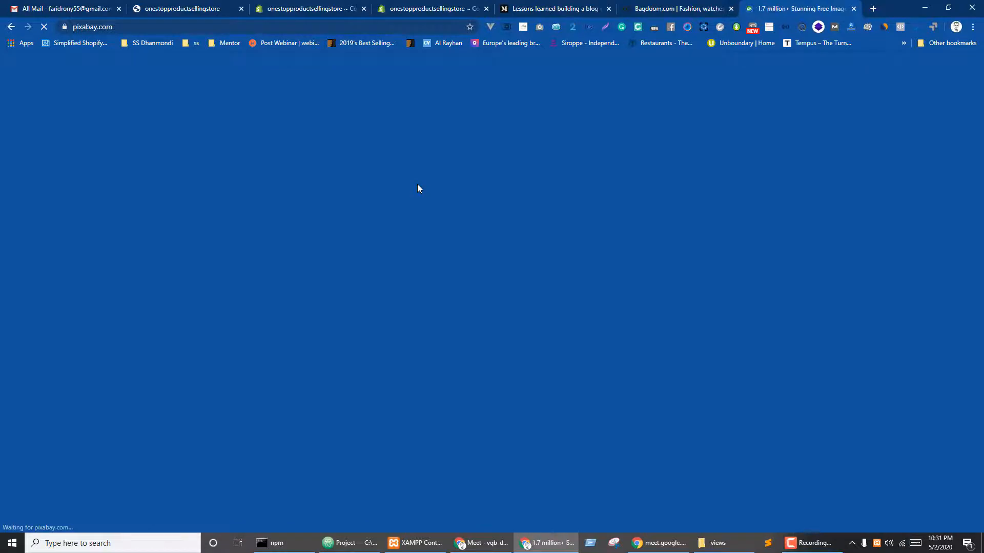
- Search 'pixels' in another tab and open the Pexels free stock photos site
key("ctrl+t")
type("pixels")
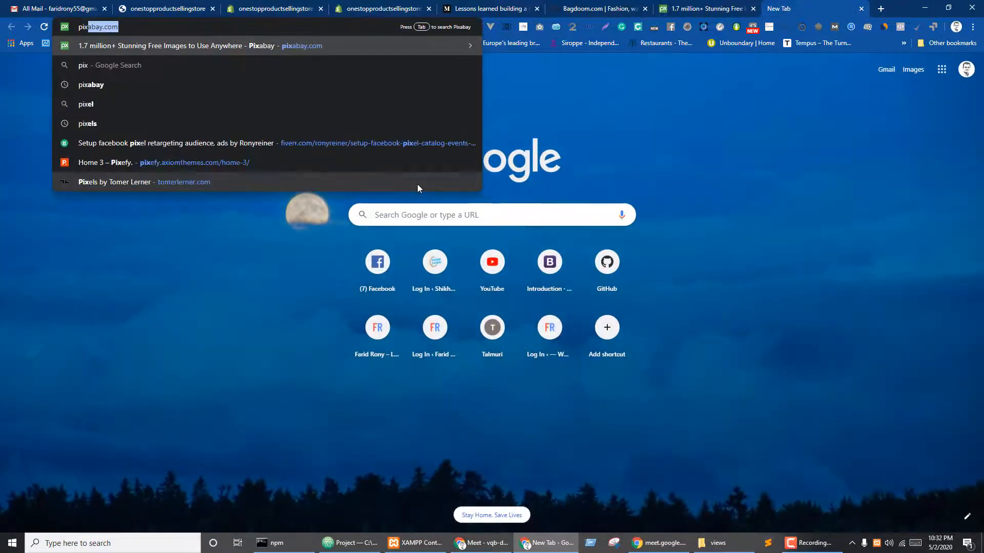
key("Return")
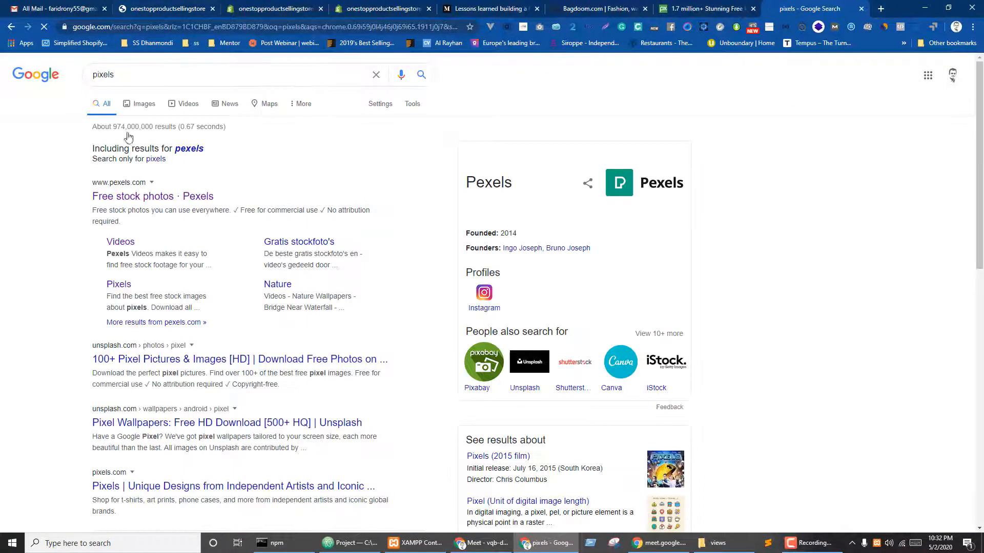
left_click(128, 195)
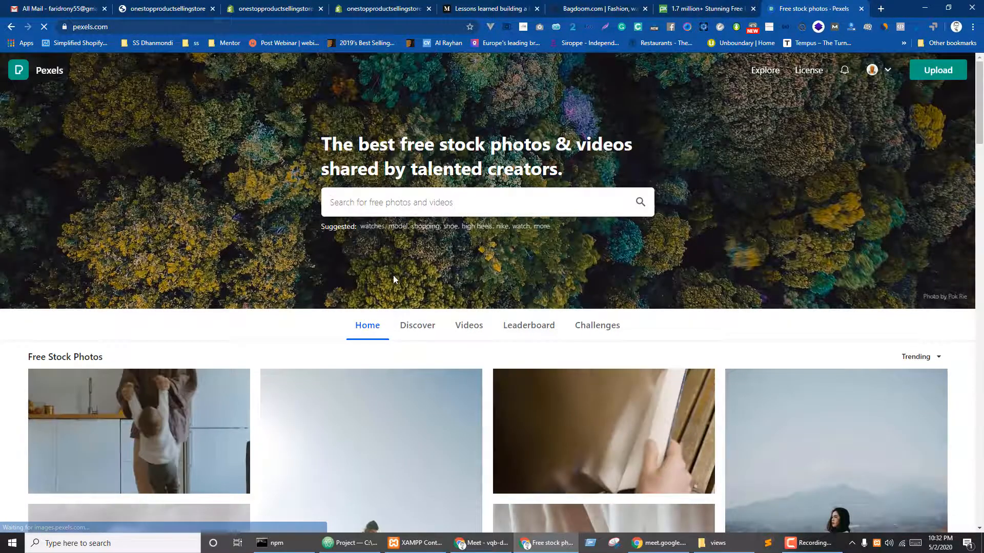
- Search Pexels for the copied 'Men's Collection' title
scroll(404, 280, "down", 2)
scroll(414, 285, "down", 3)
scroll(417, 289, "up", 5)
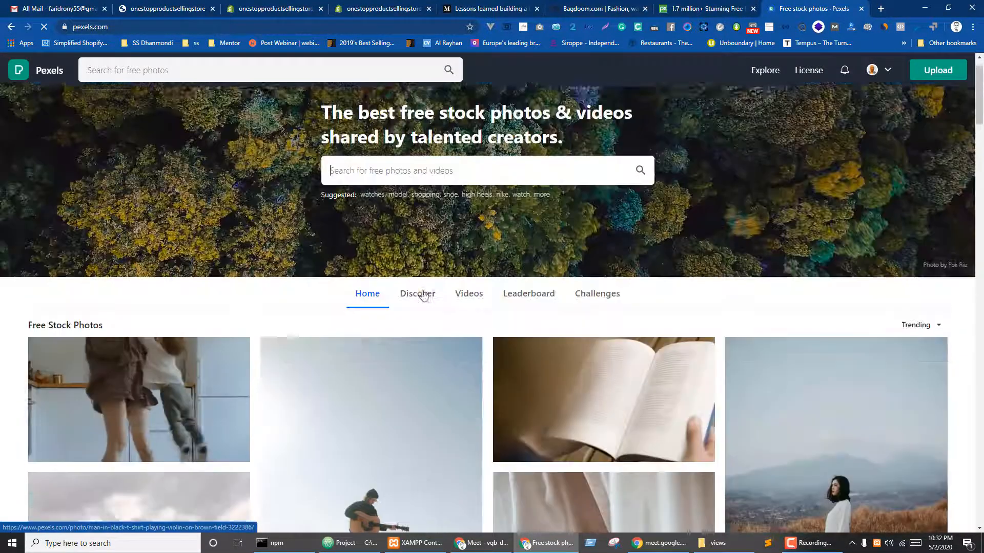
left_click(396, 199)
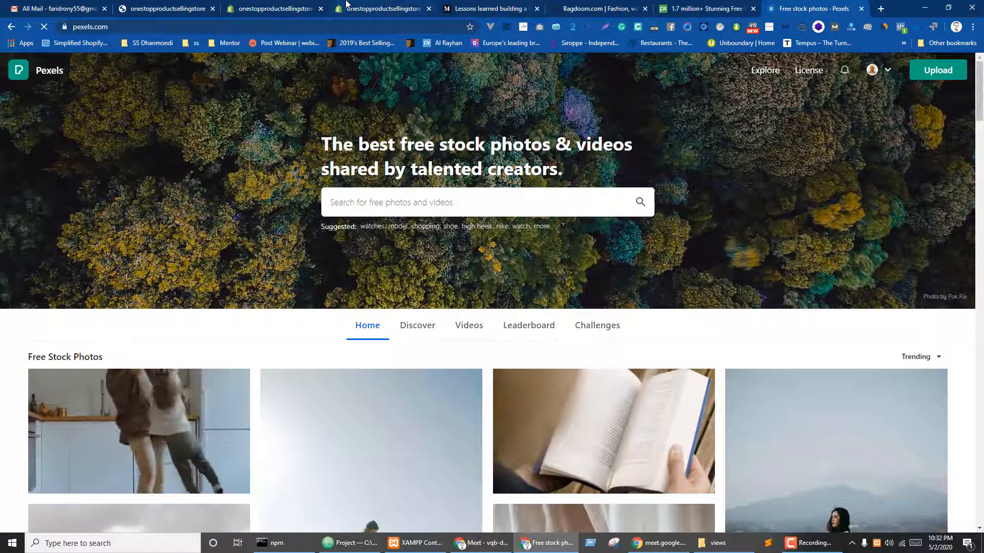
left_click(275, 8)
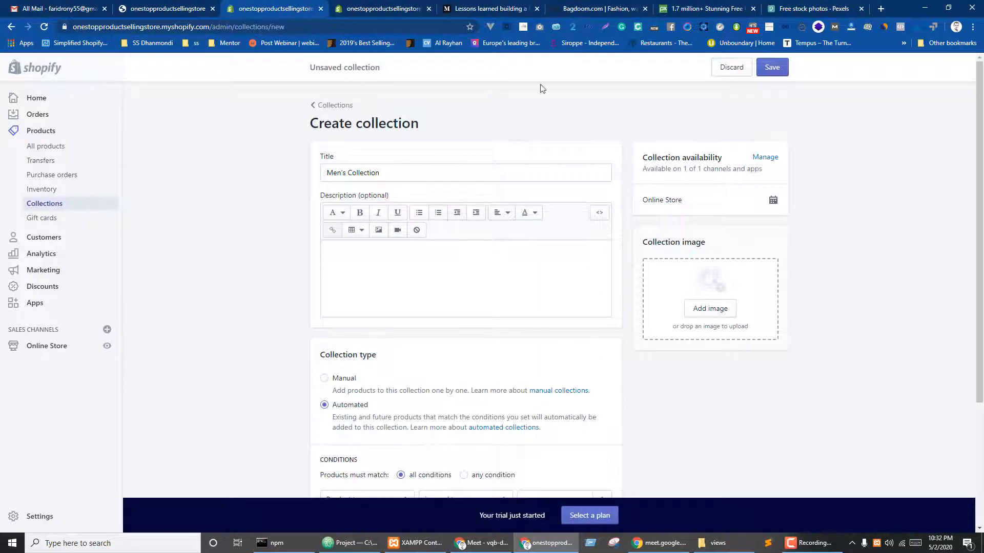
left_click_drag(395, 169, 292, 179)
key("ctrl+c")
left_click(804, 8)
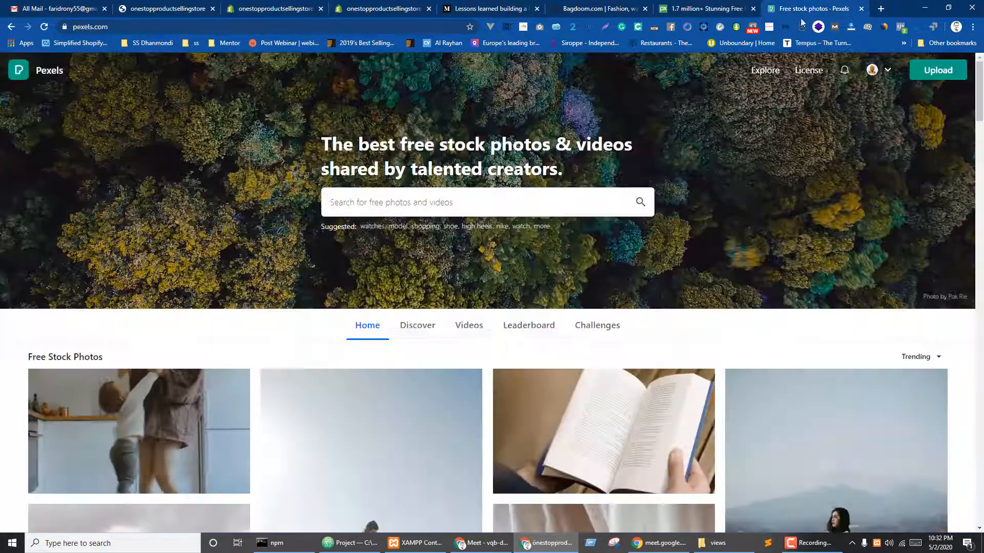
left_click(398, 196)
key("ctrl+v")
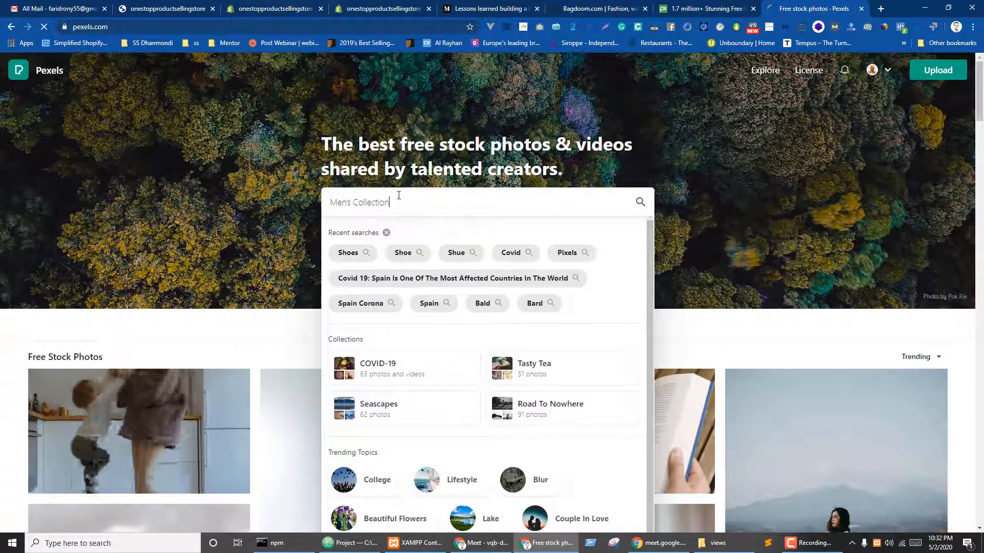
key("Return")
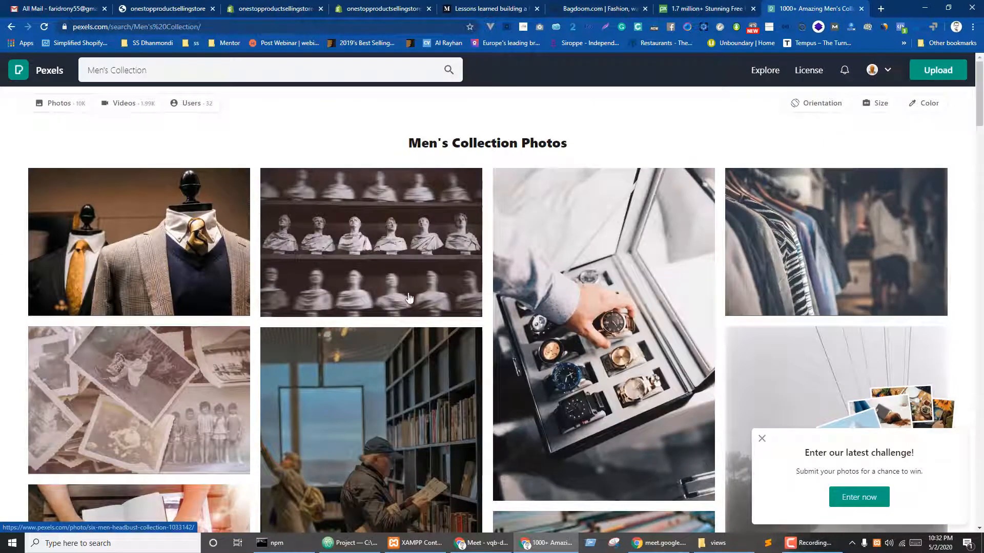
- Browse the results and open the suit-on-mannequins photo in a new tab
scroll(417, 290, "down", 10)
scroll(369, 303, "down", 3)
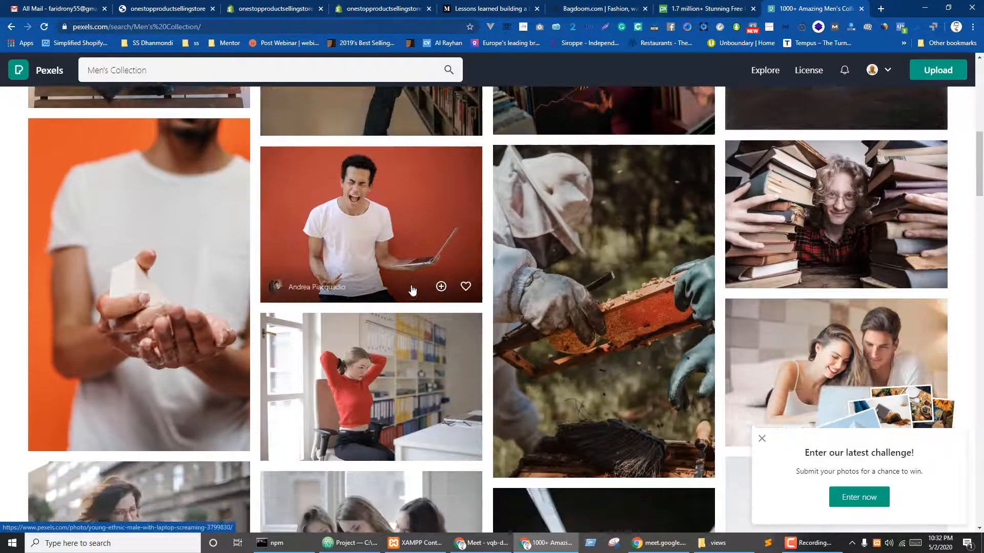
scroll(400, 281, "up", 5)
scroll(398, 283, "up", 8)
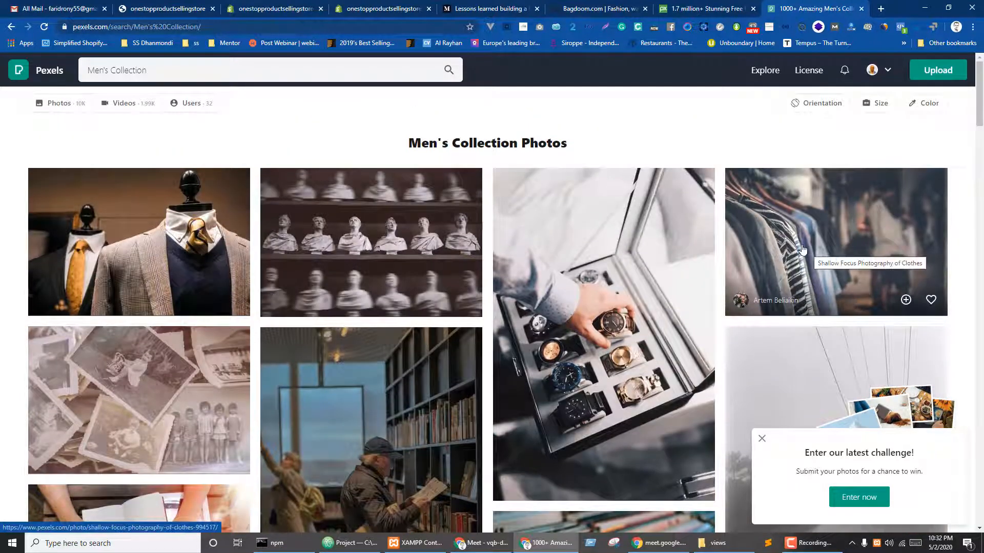
scroll(702, 257, "down", 3)
scroll(706, 256, "up", 1)
scroll(705, 256, "up", 2)
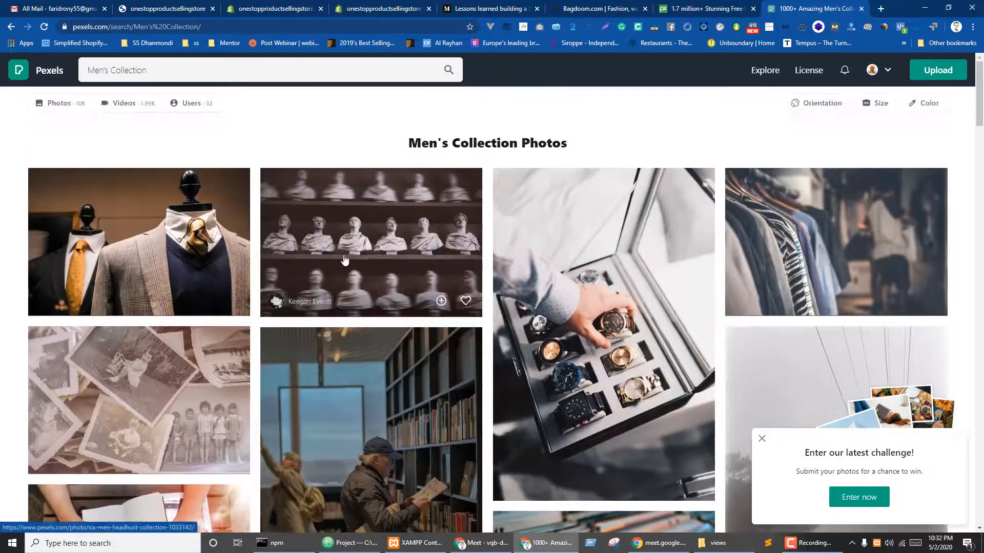
middle_click(215, 200)
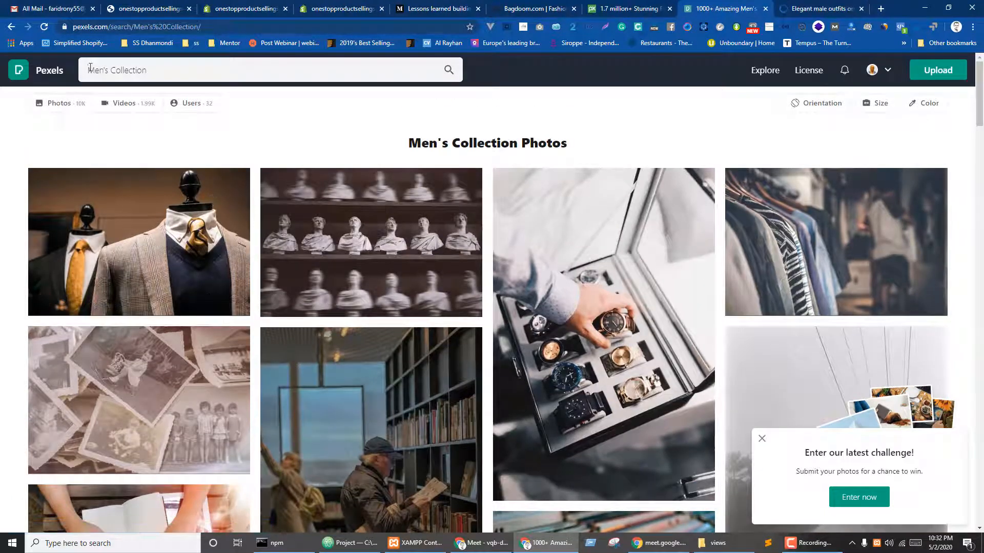
- Search Pexels for 'Women's Collection' and open the makeup products photo in a new tab
left_click(89, 69)
type("wo")
key("Return")
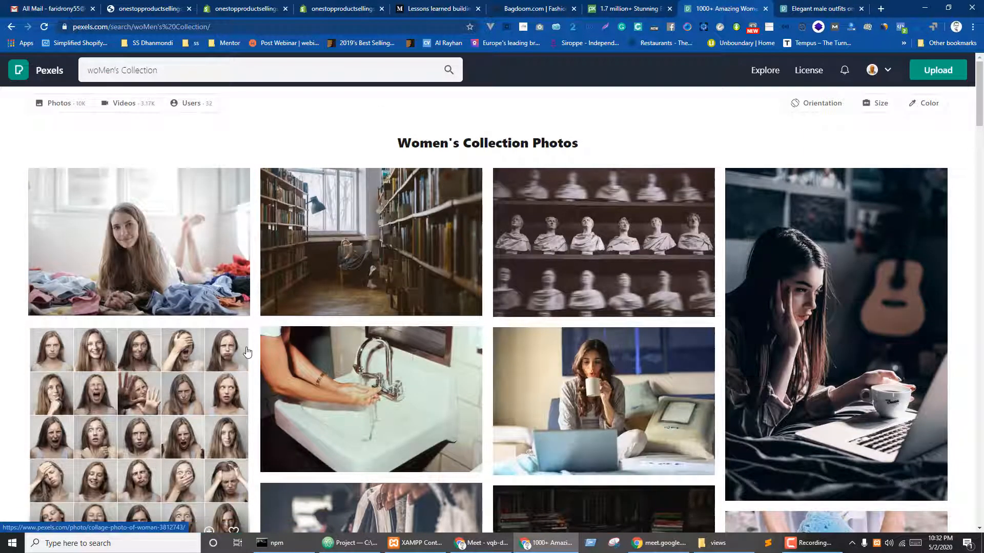
scroll(247, 351, "down", 5)
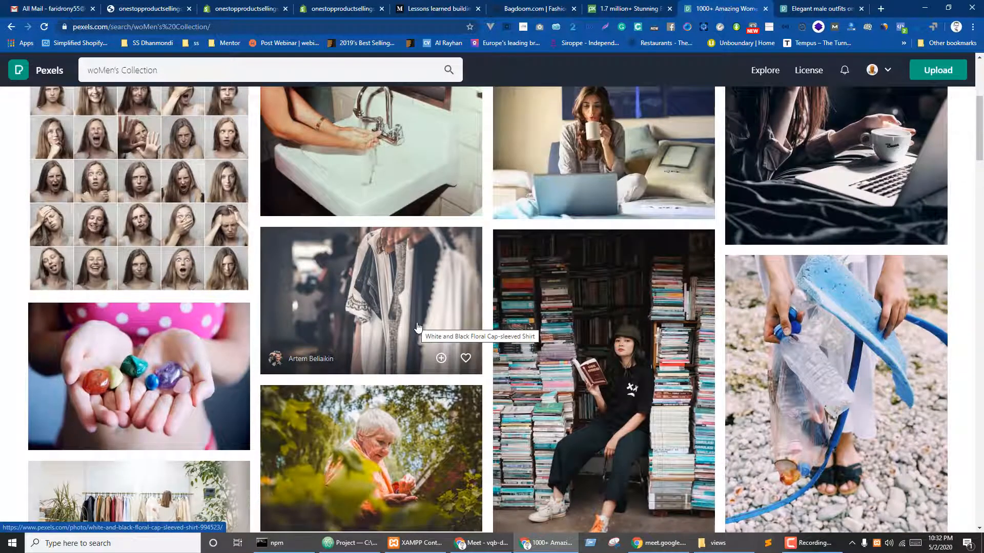
scroll(417, 327, "down", 4)
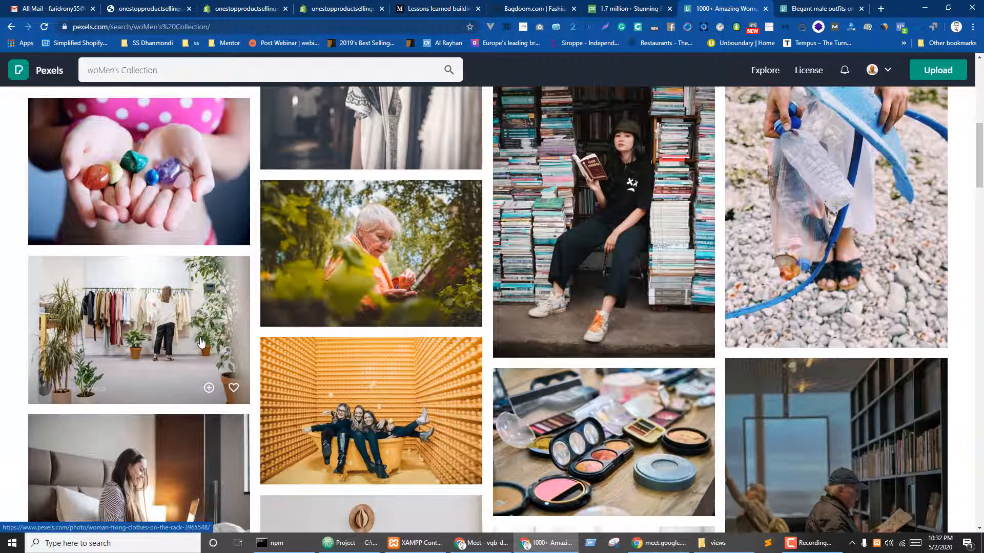
scroll(135, 231, "down", 3)
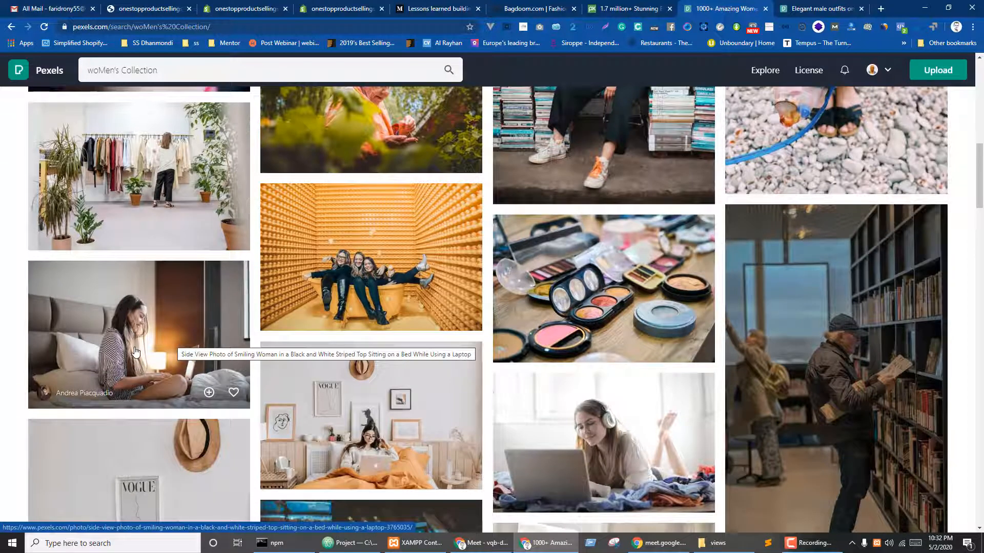
scroll(136, 351, "up", 2)
scroll(604, 339, "down", 1)
middle_click(605, 339)
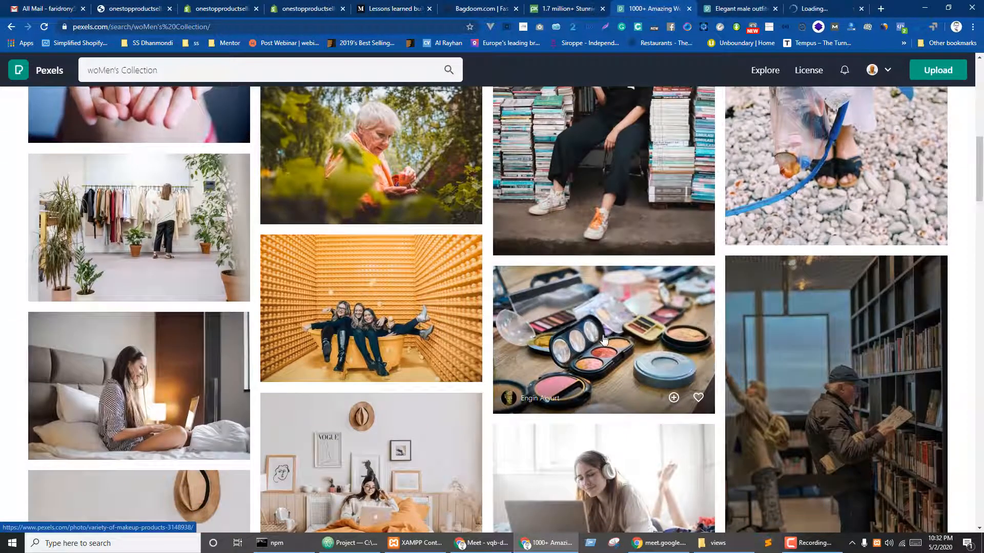
- Download the suit mannequin and makeup products photos, then return to the Shopify tab
key("ctrl+Tab")
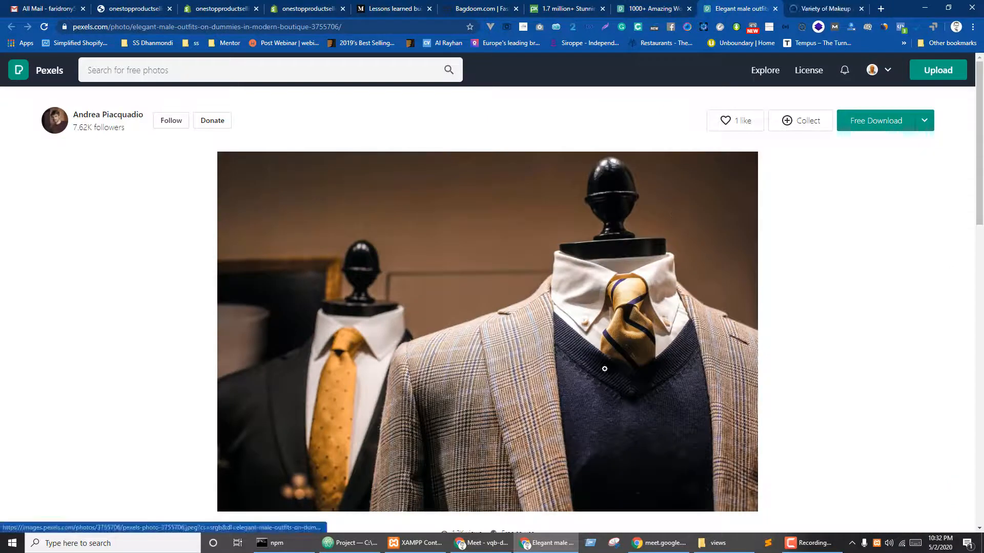
left_click(885, 124)
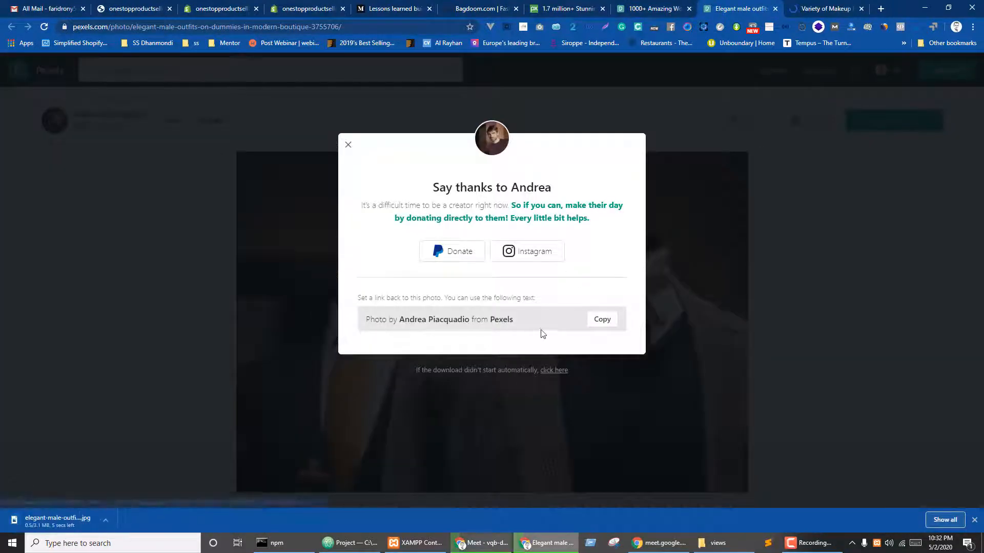
key("ctrl+Tab")
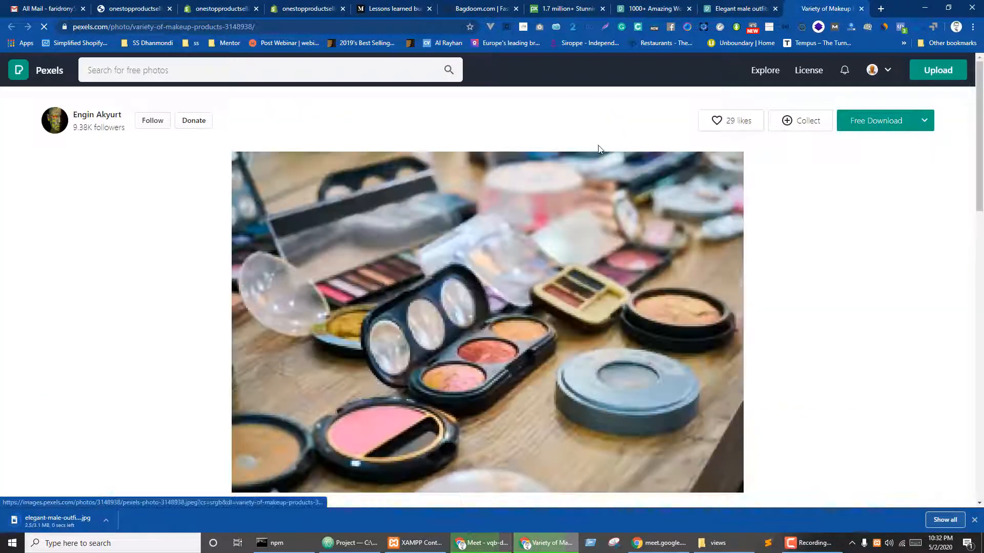
left_click(878, 128)
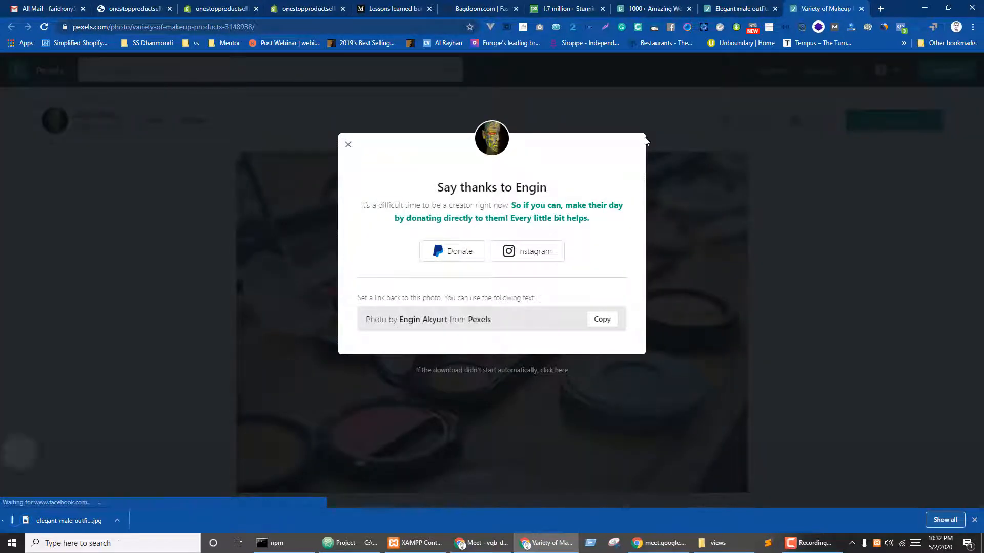
key("ctrl+shift+Tab")
key("ctrl+shift+Tab")
key("ctrl+shift+Tab")
key("ctrl+shift+Tab")
key("ctrl+shift+Tab")
key("ctrl+shift+Tab")
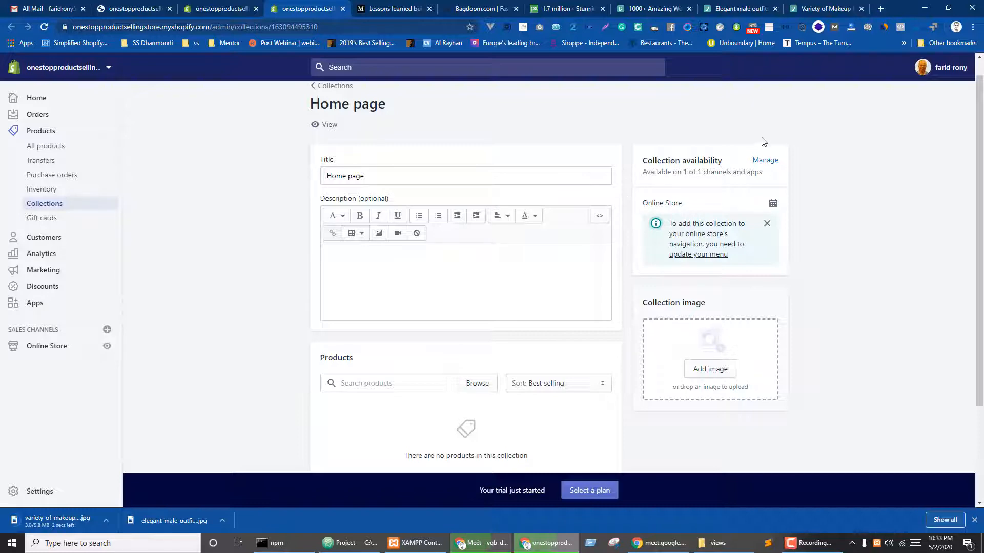
- Upload the downloaded suit mannequin photo from Downloads as the Men's Collection image
key("ctrl+shift+Tab")
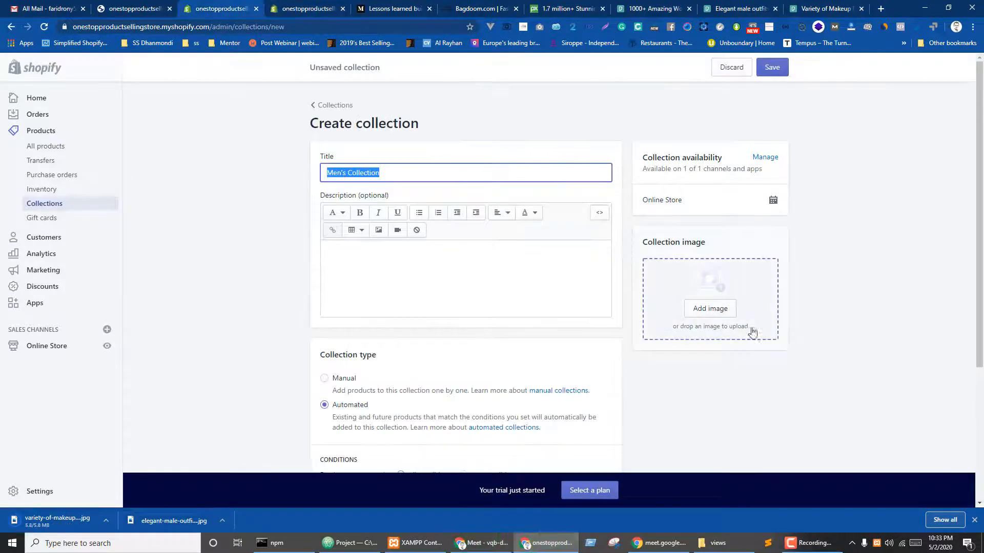
left_click(712, 309)
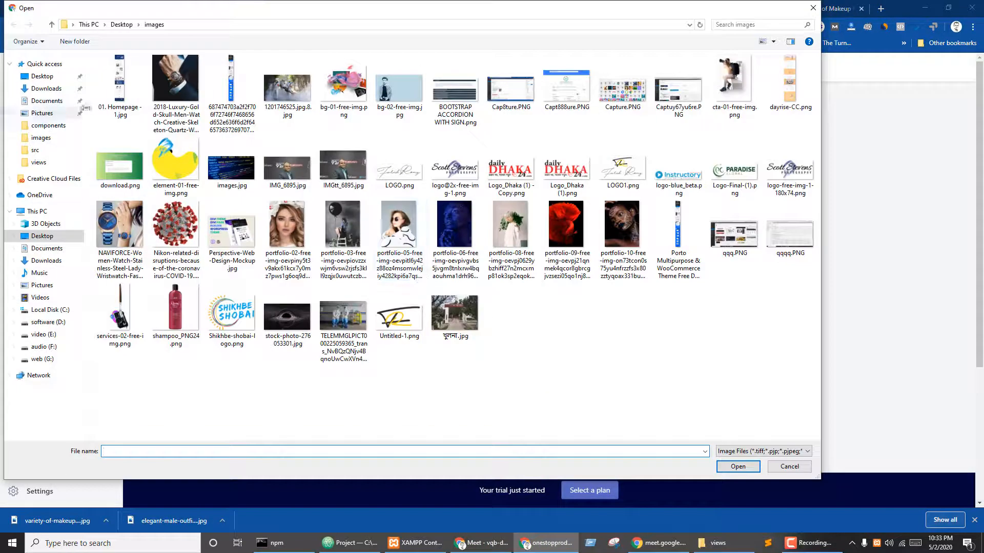
left_click(50, 91)
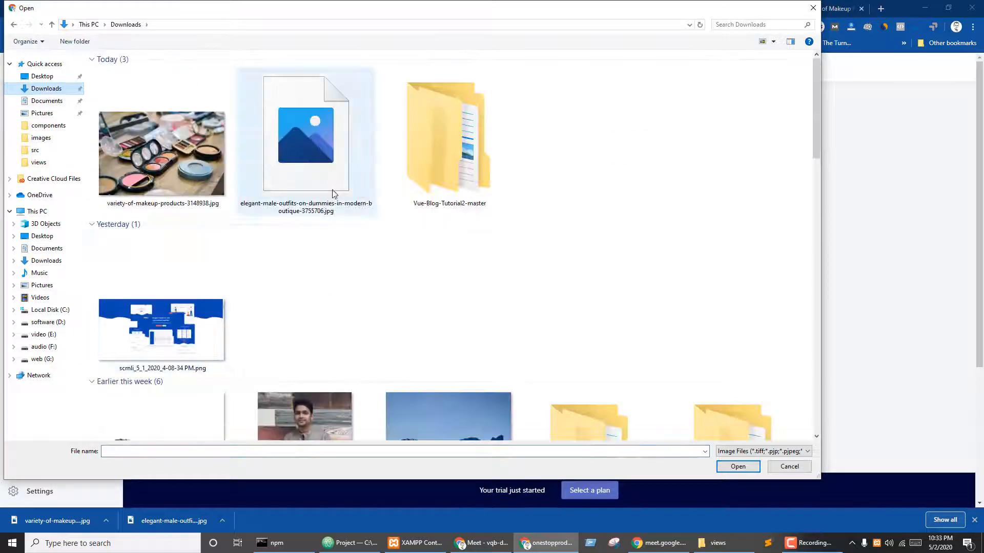
left_click(306, 143)
double_click(306, 141)
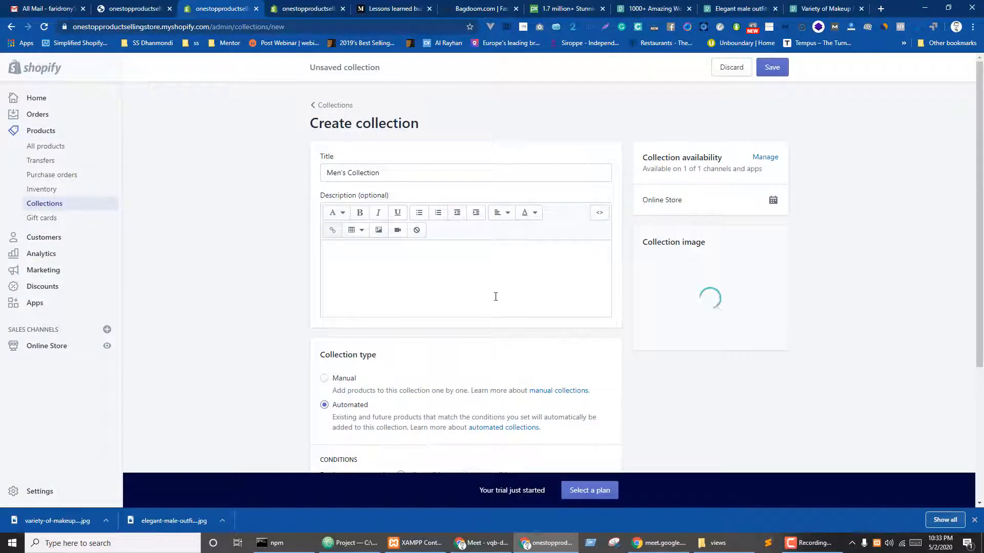
- Replace the collection description with the paragraph copied from the Medium article
left_click(393, 263)
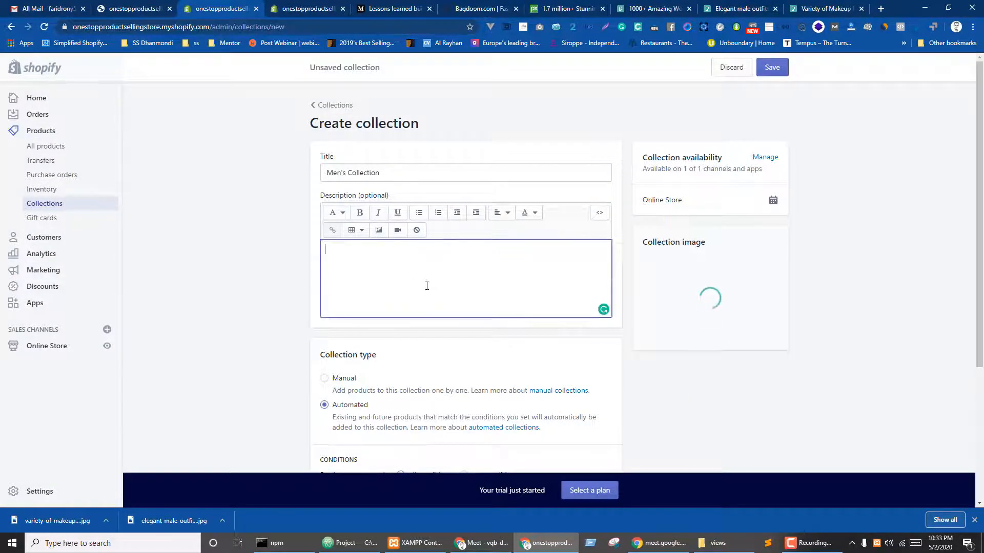
type("Men's Collection")
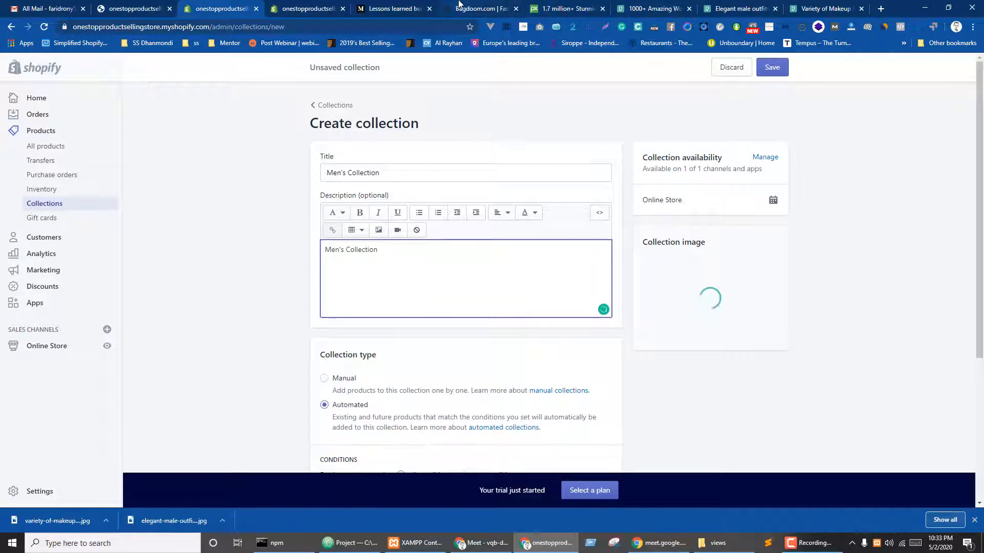
left_click(374, 9)
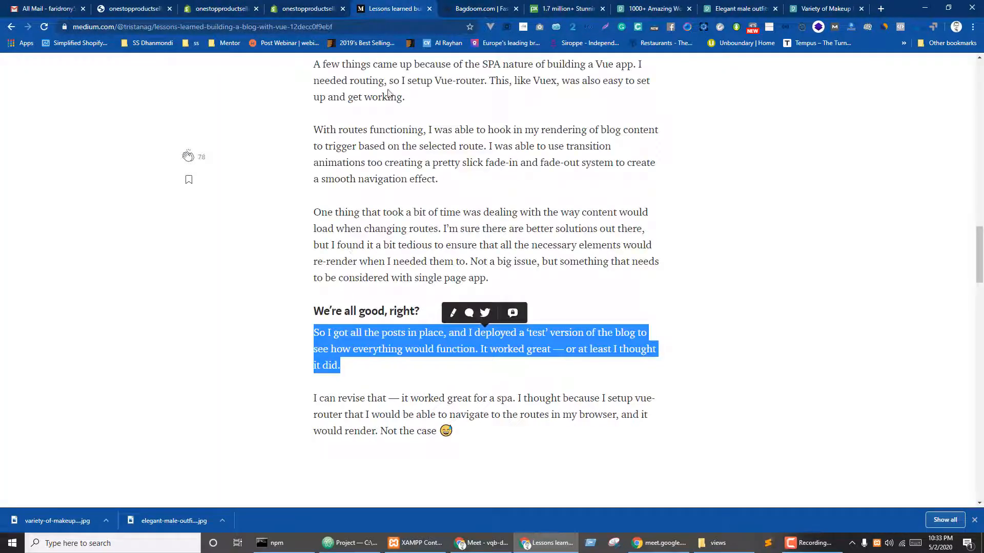
left_click(282, 5)
left_click(229, 5)
key("ctrl+a")
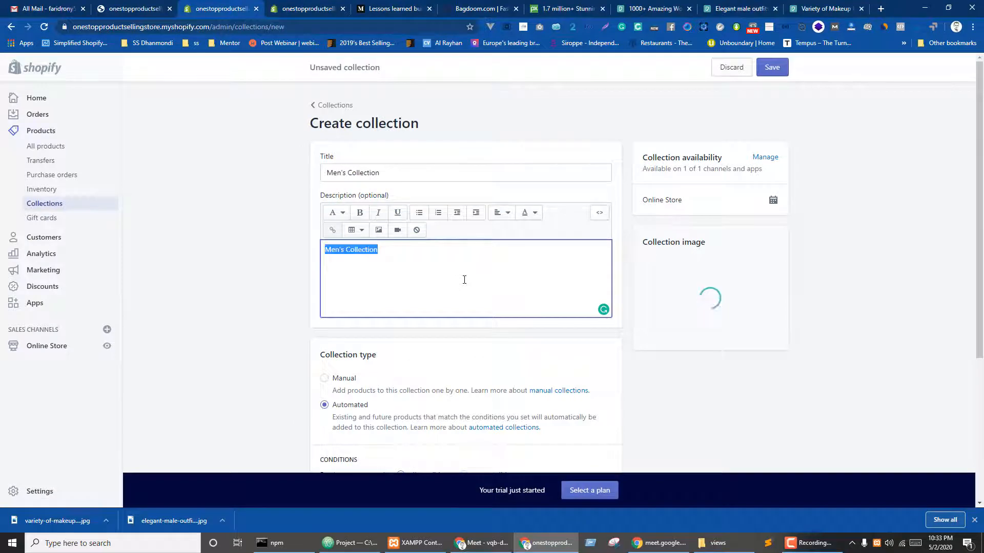
type("So I got all the posts in place, and I deployed a ‘test’ version of the blog to see how everything would function. It worked great — or at least I thought it did.")
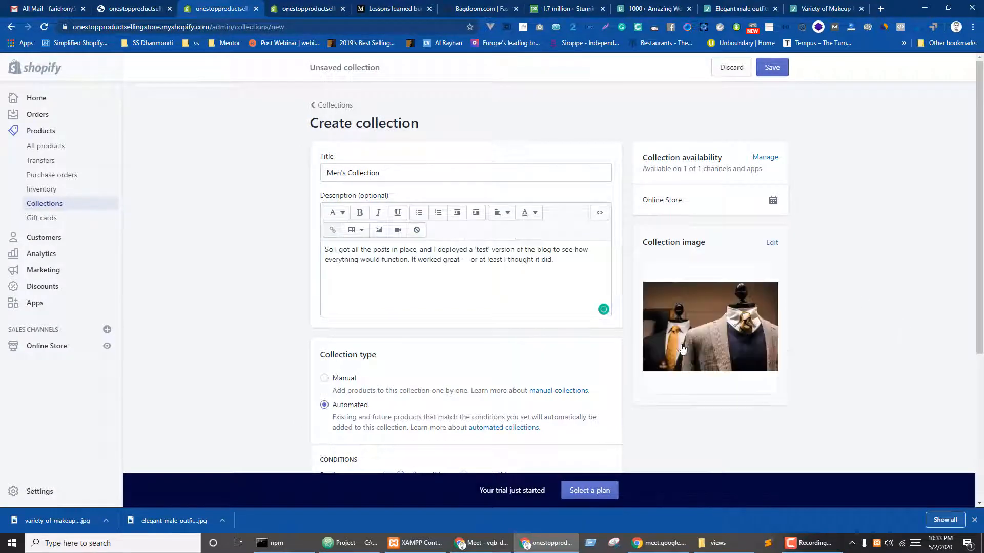
- Open the All products list in a new tab from the sidebar
scroll(311, 285, "down", 3)
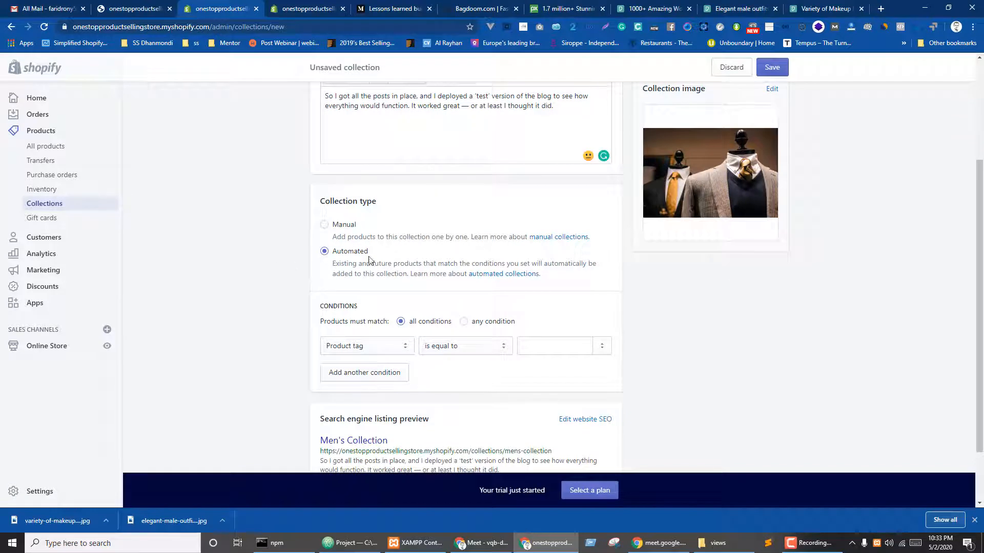
scroll(410, 287, "down", 2)
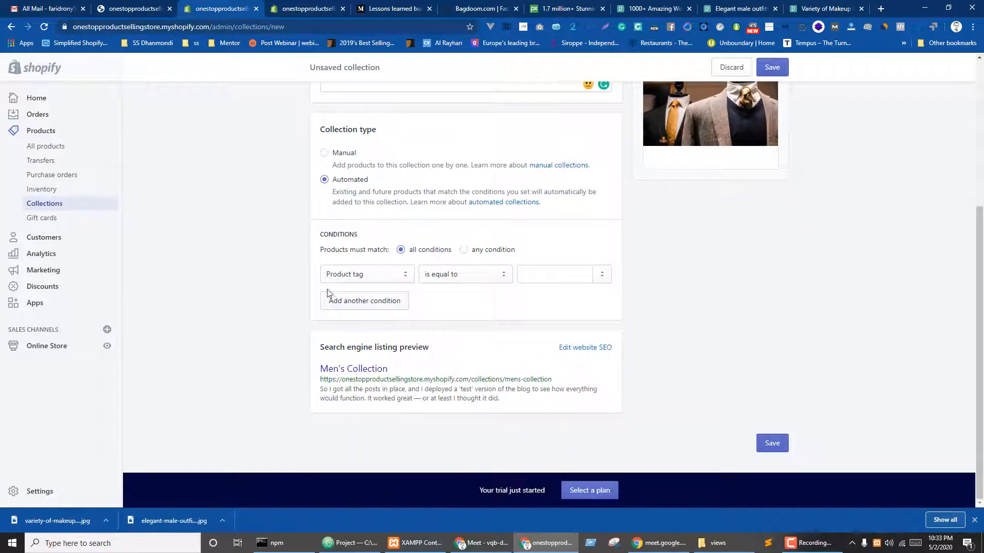
middle_click(48, 147)
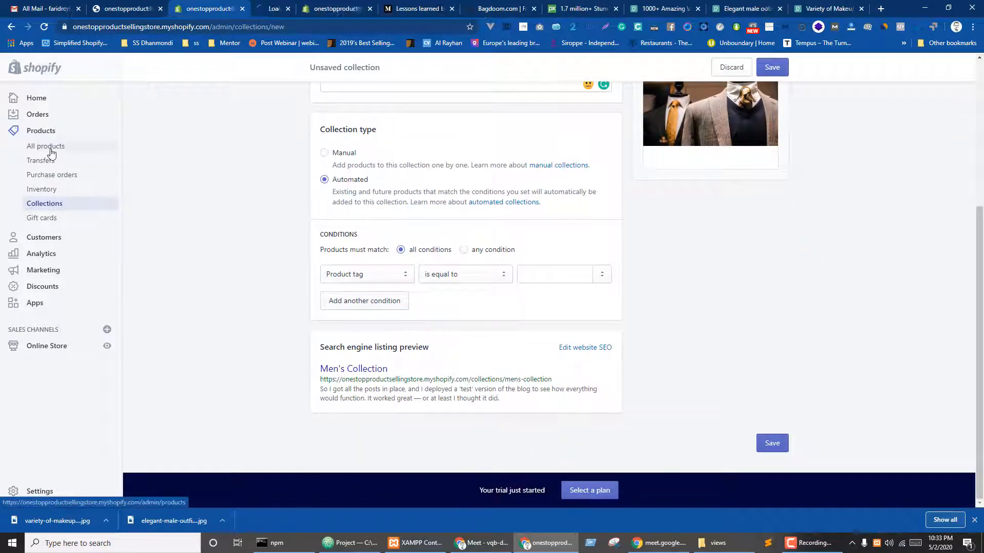
- Start a new product, set its product type to 'pant', and return to the collection draft
left_click_drag(282, 3, 207, 7)
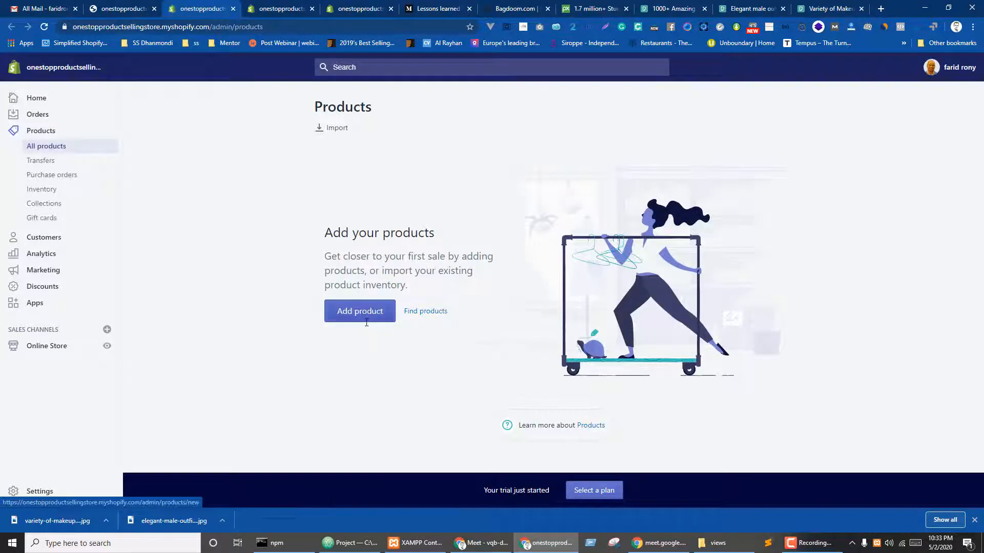
left_click(354, 314)
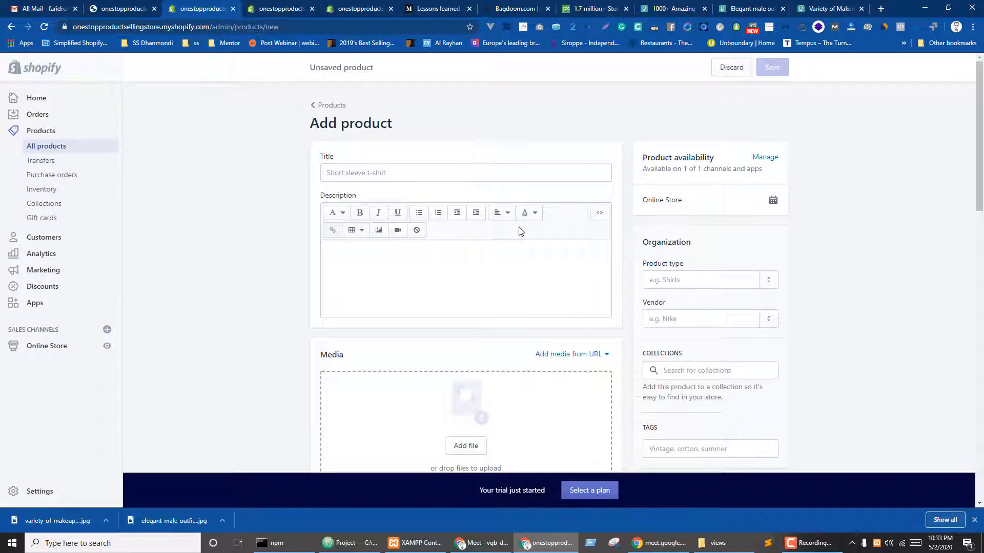
scroll(721, 229, "down", 3)
left_click(688, 127)
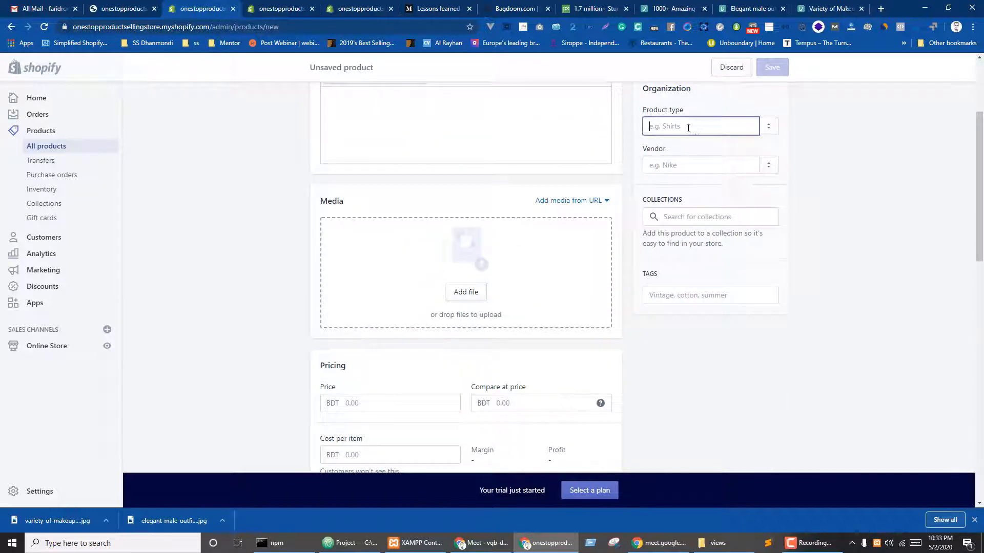
scroll(707, 243, "up", 2)
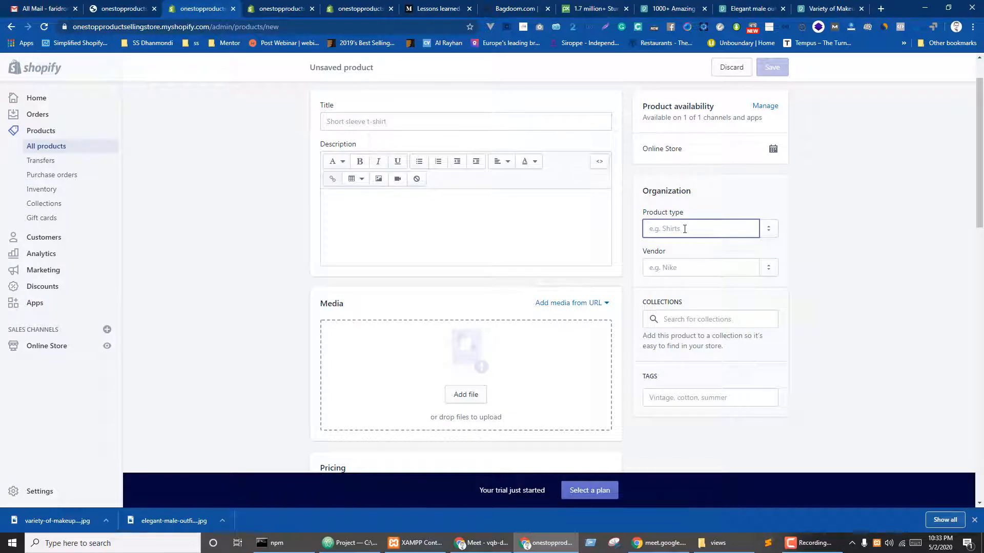
type("a")
key("BackSpace")
type("pan")
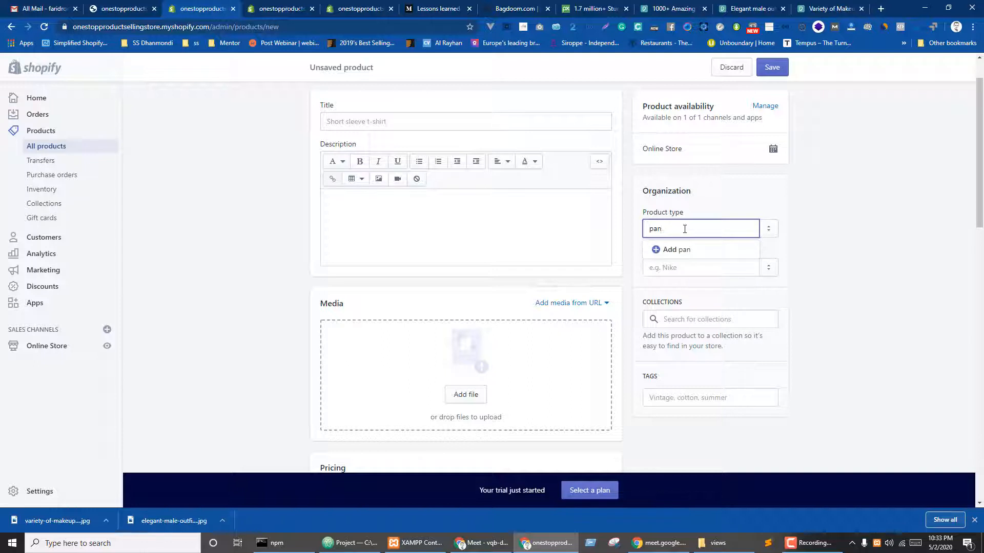
type("t")
left_click(679, 251)
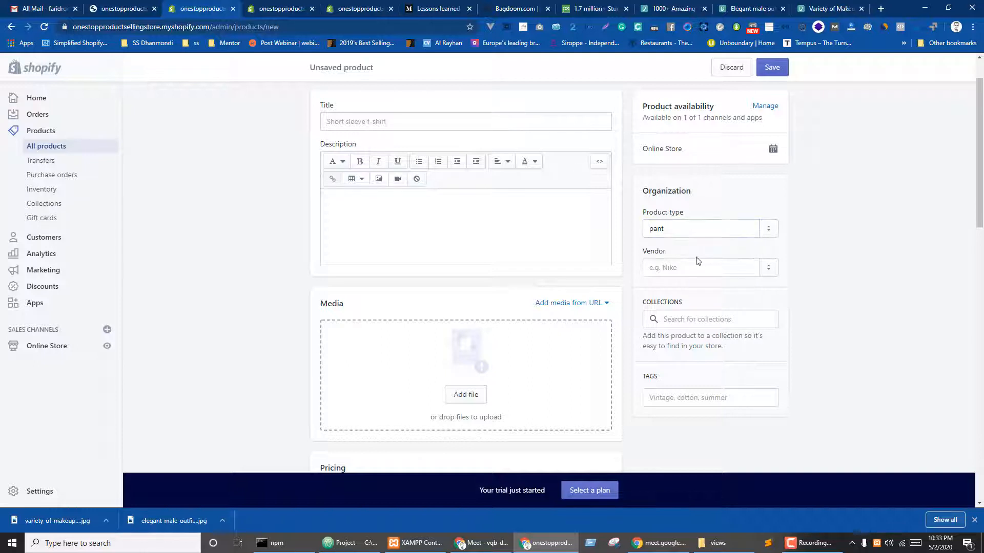
key("ctrl+Tab")
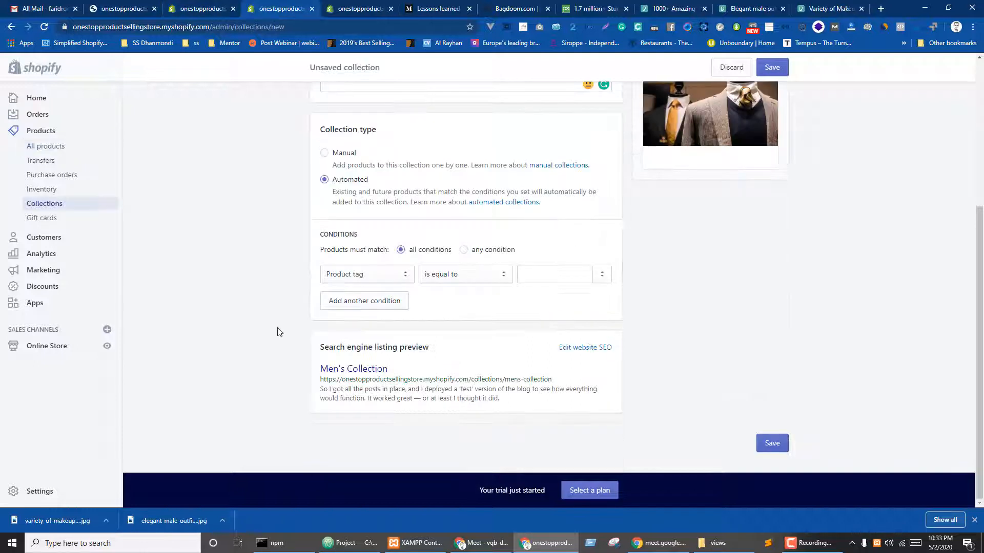
- Set the first collection condition to Product type is equal to 'pant'
left_click(379, 280)
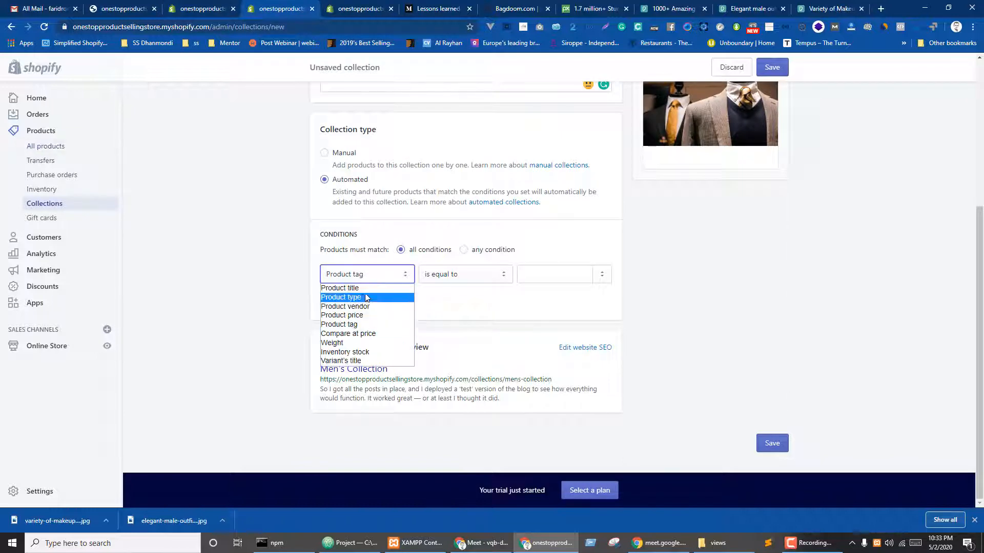
left_click(365, 295)
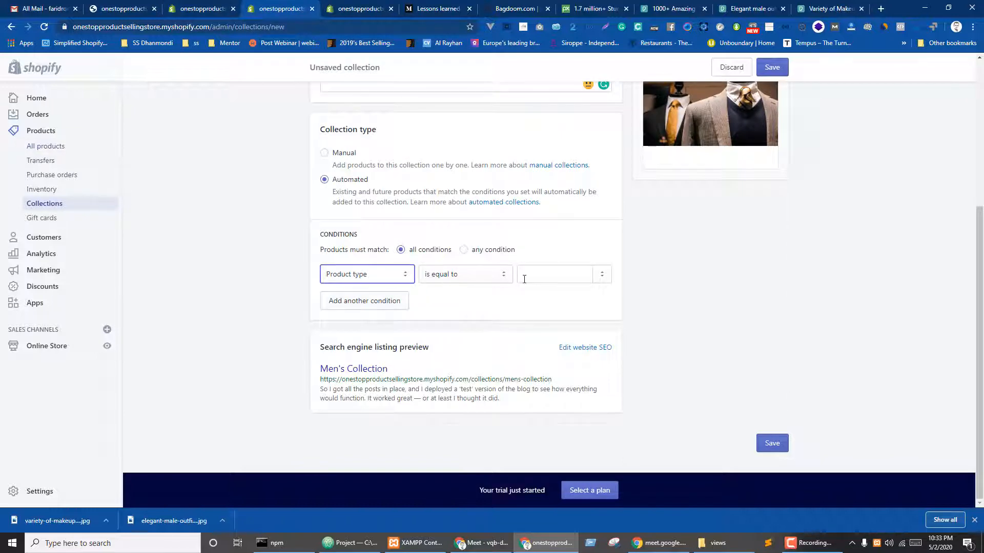
left_click(546, 276)
type("pant")
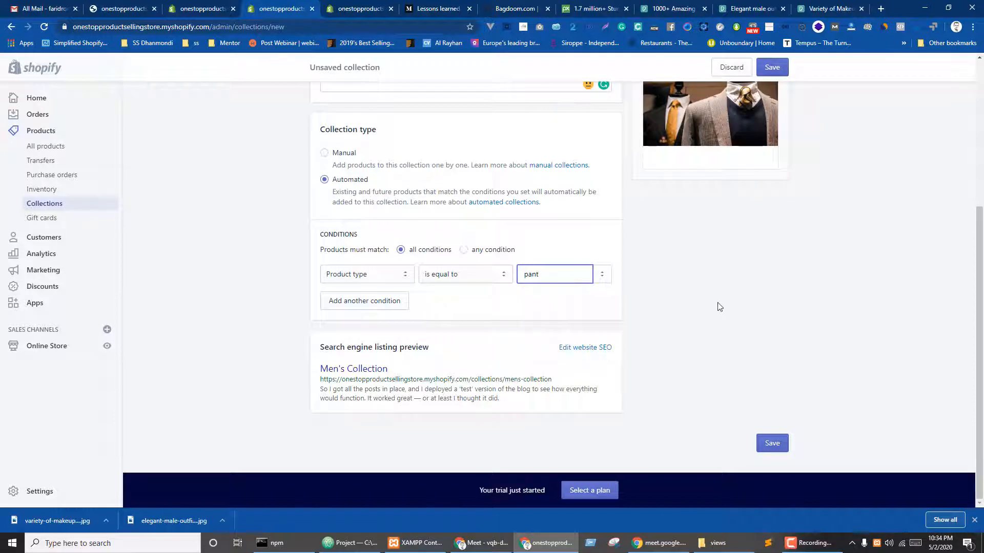
left_click(719, 306)
scroll(326, 174, "up", 4)
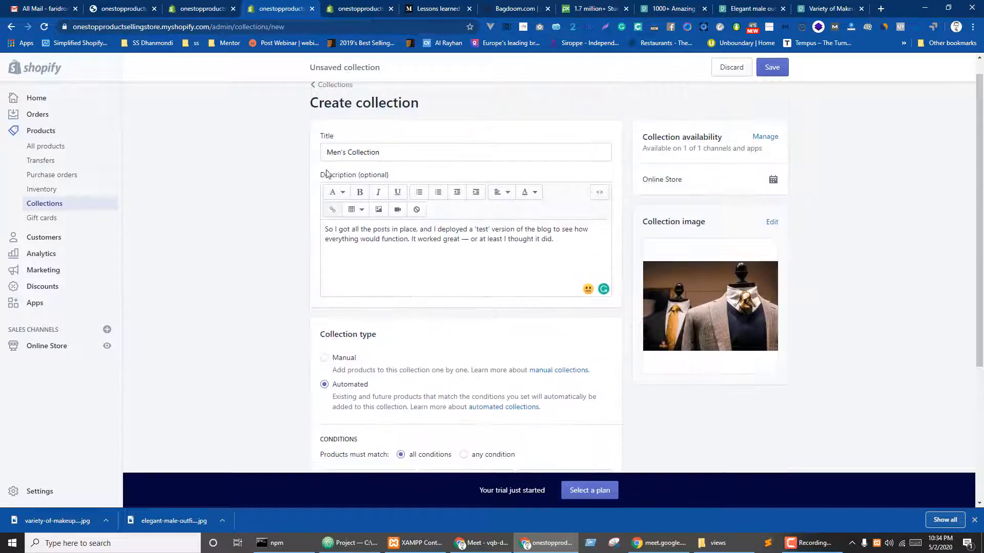
scroll(386, 169, "down", 4)
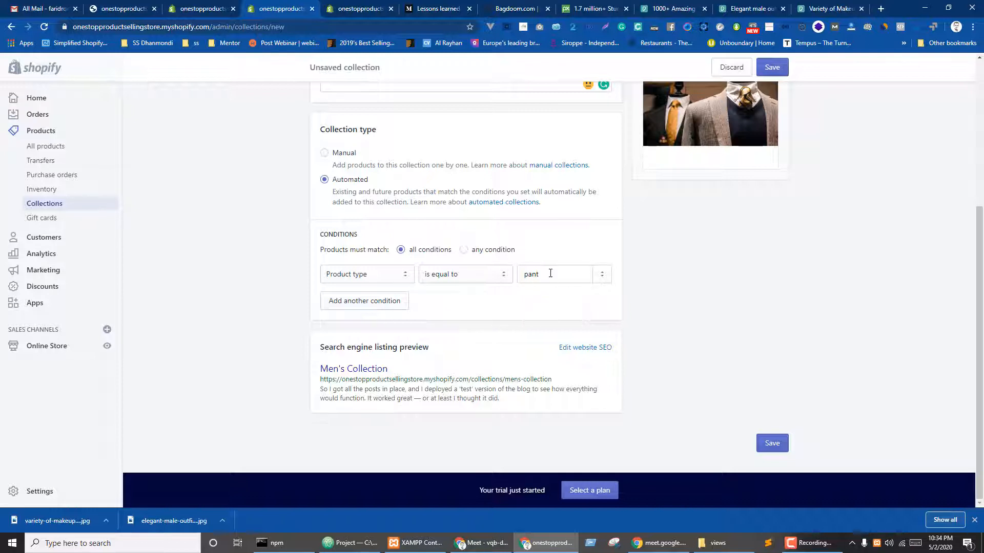
left_click_drag(550, 274, 527, 272)
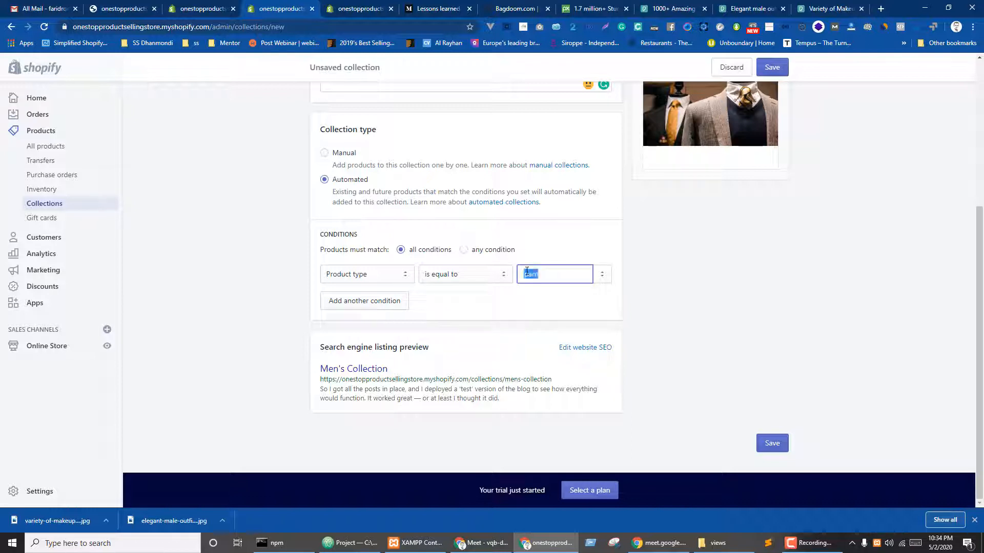
- Add a second condition using Product tag, then go back to the product draft
left_click(380, 301)
left_click(381, 302)
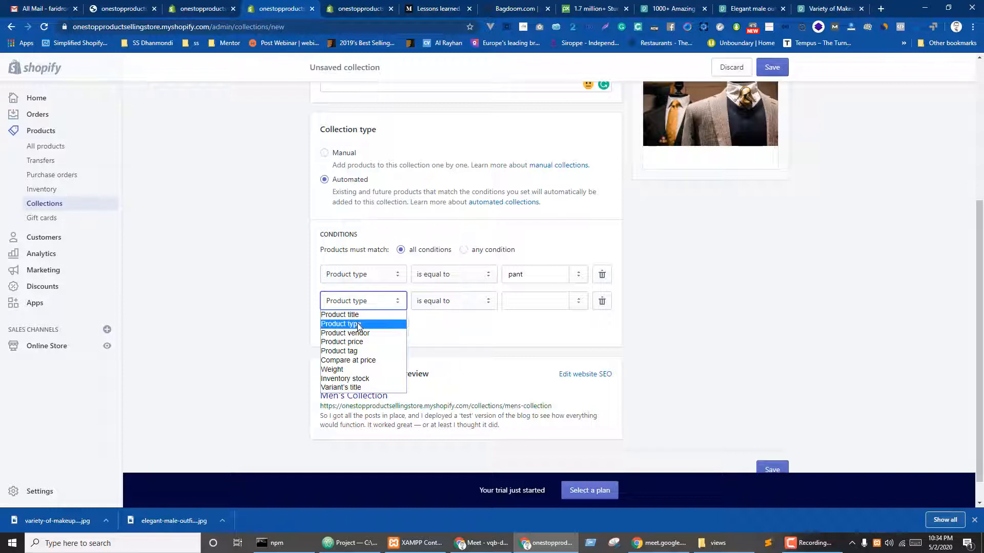
left_click(361, 351)
left_click(482, 334)
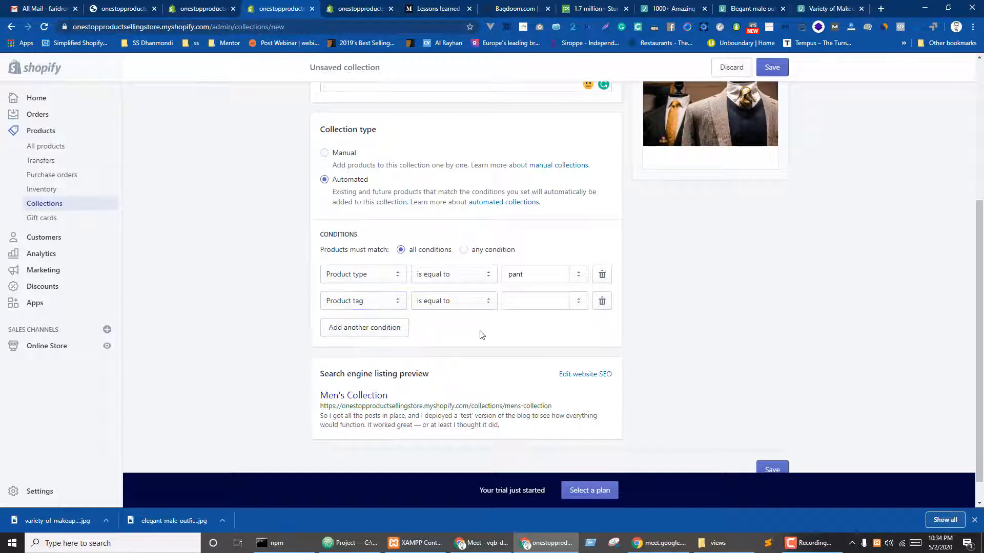
key("ctrl+shift+Tab")
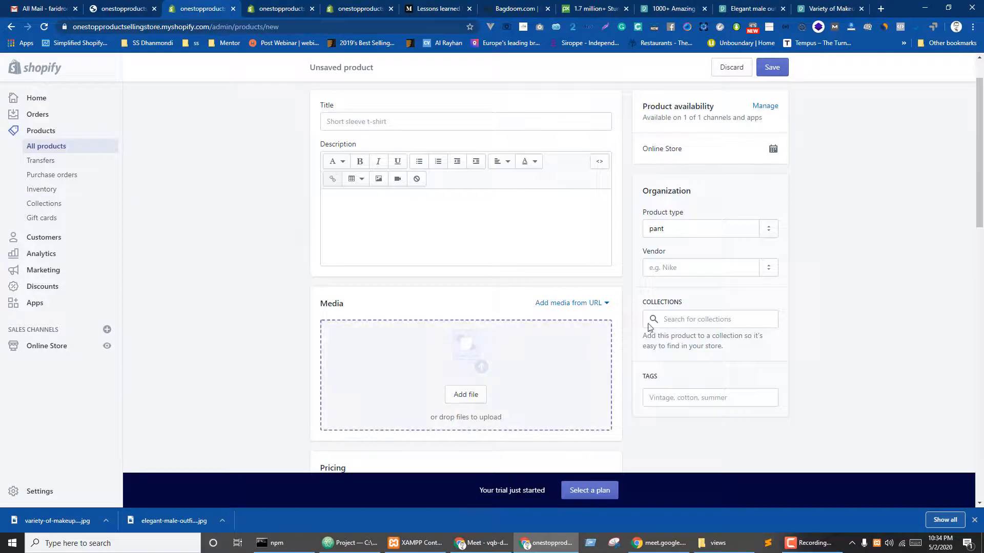
- Add a 'jeans' tag to the pant product and go back to the collection draft
left_click(661, 397)
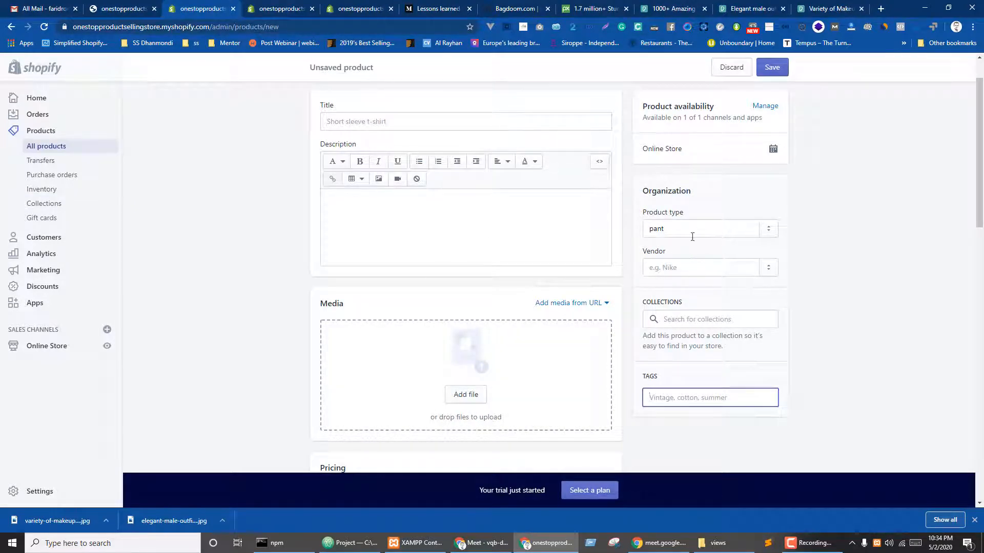
type("jen")
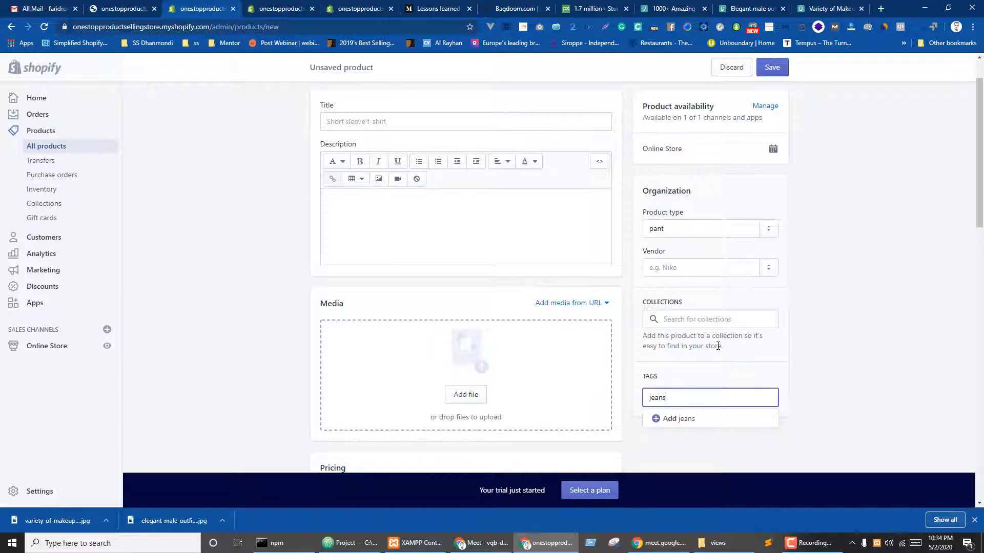
left_click(699, 419)
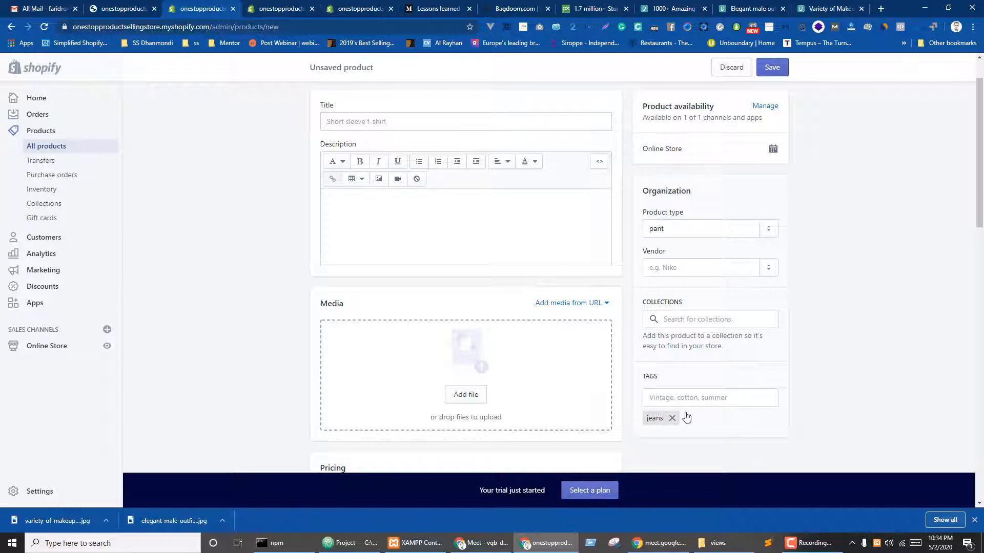
key("ctrl+Tab")
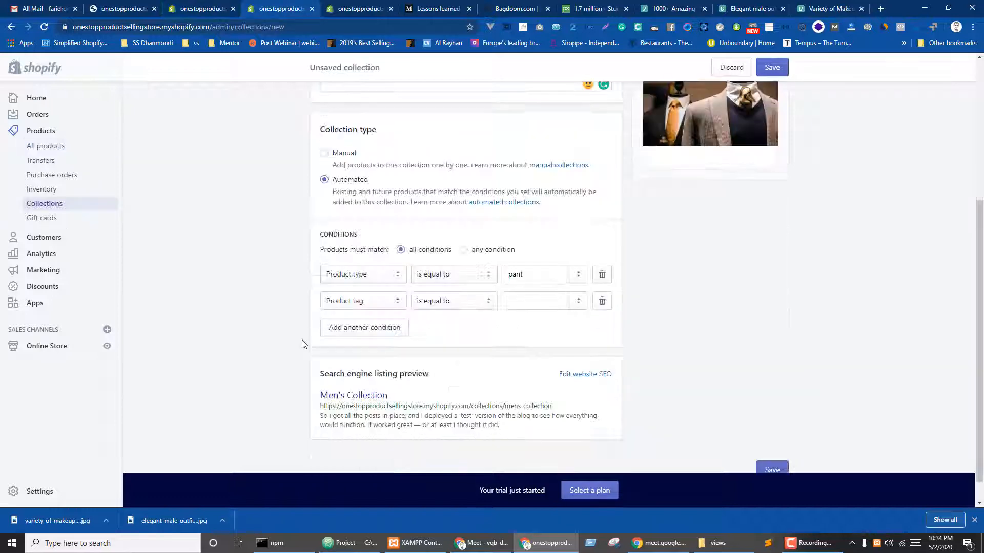
- Set the Product tag condition value to 'jeans'
left_click(529, 300)
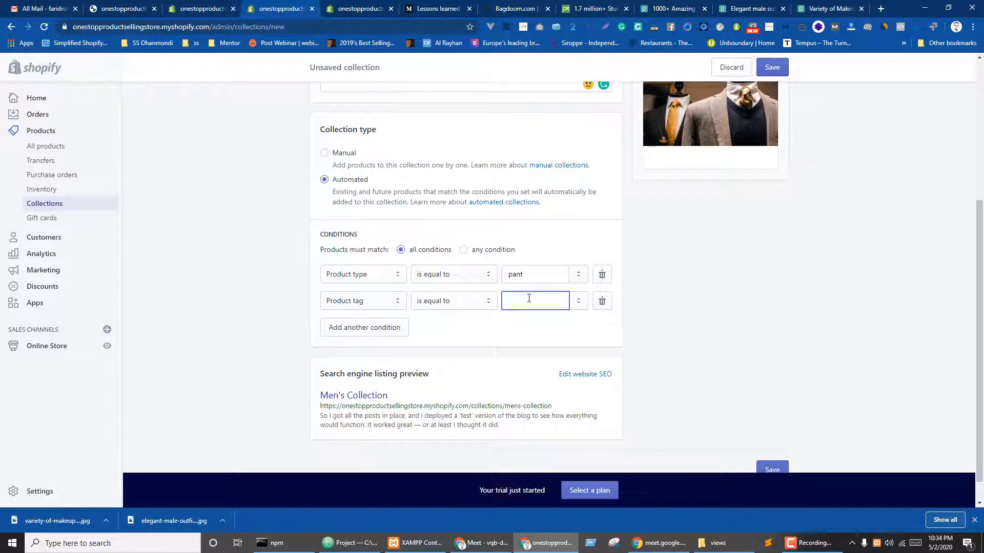
type("jeans")
left_click(704, 336)
- Change the values to 'men's pant' and 'men's jeans', then add a third condition row
left_click(508, 277)
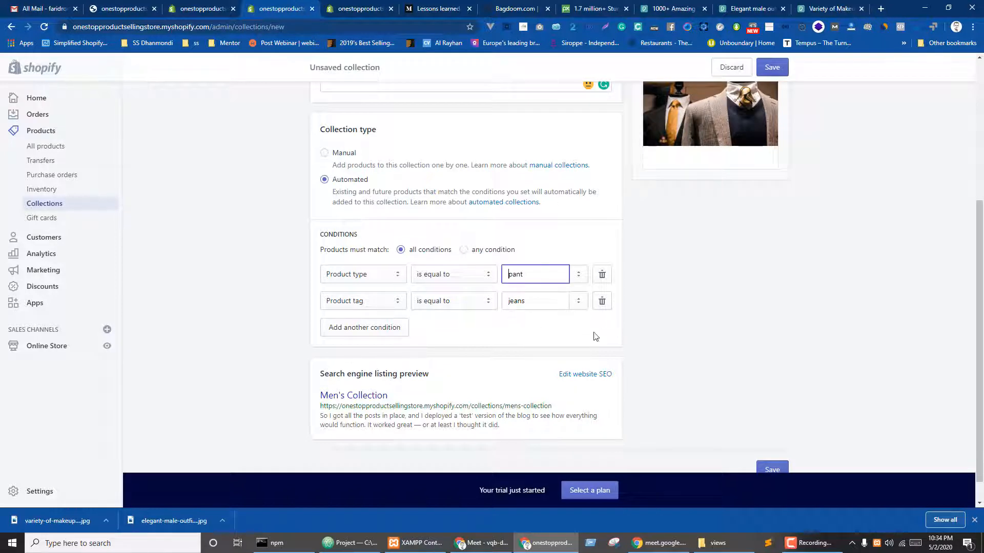
left_click(509, 302)
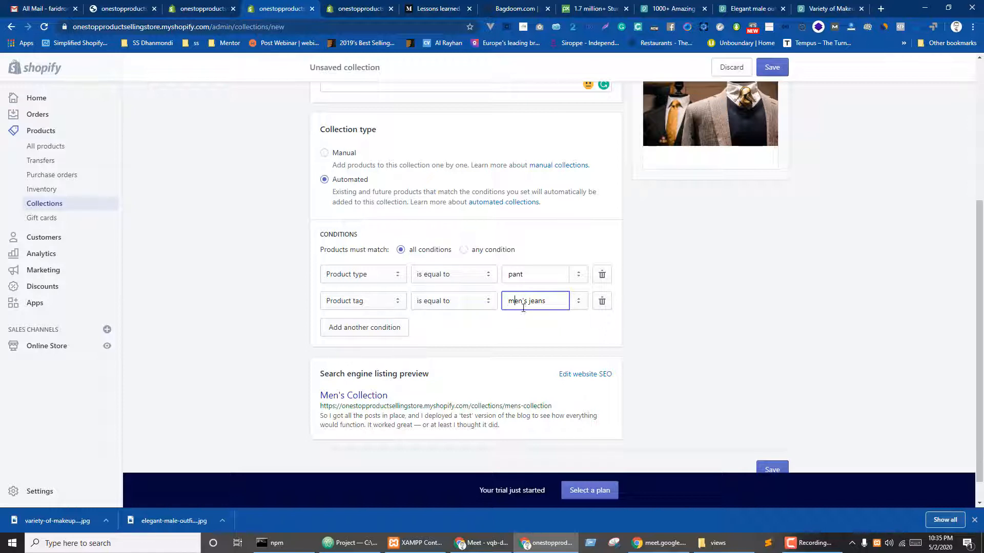
left_click(531, 276)
left_click_drag(528, 302, 491, 302)
key("ctrl+c")
left_click(508, 274)
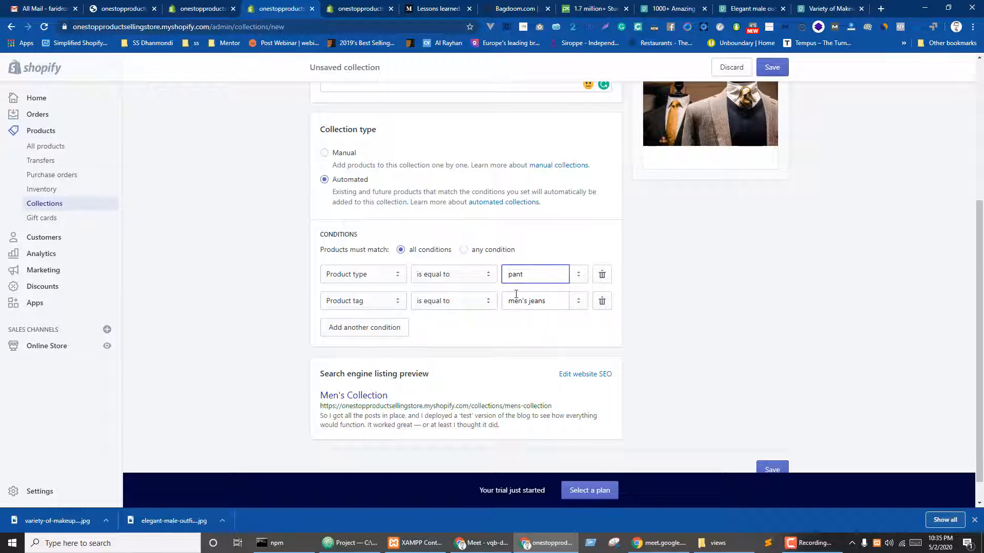
key("ctrl+v")
key("ctrl+a")
key("ctrl+c")
left_click(495, 341)
left_click(369, 335)
left_click(390, 334)
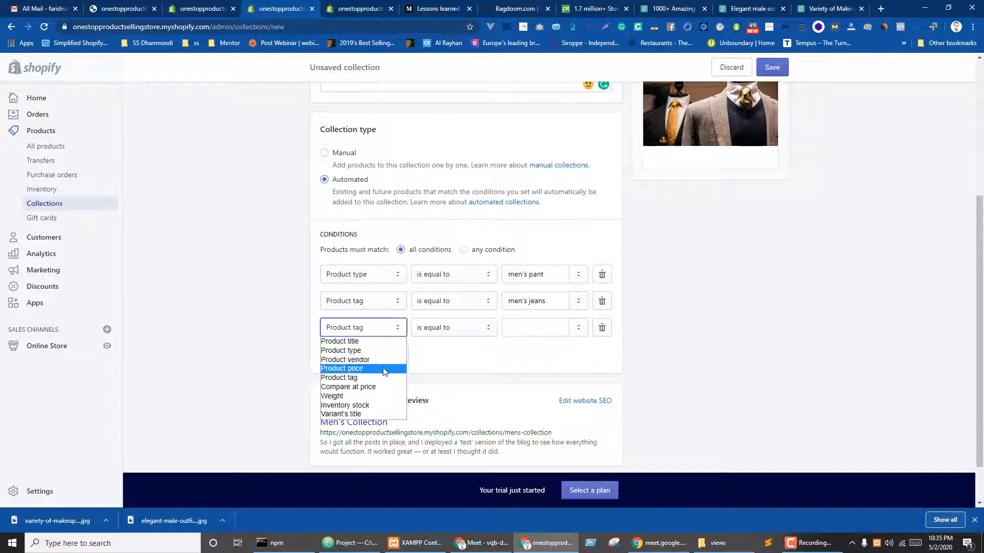
- Delete the empty third condition row, leaving the men's pant and men's jeans rules
left_click(497, 367)
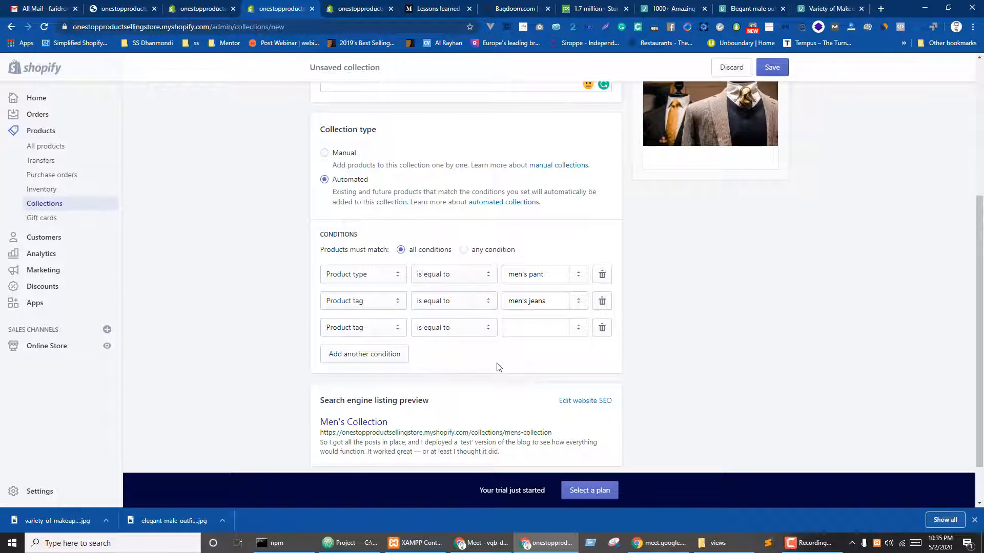
left_click(602, 329)
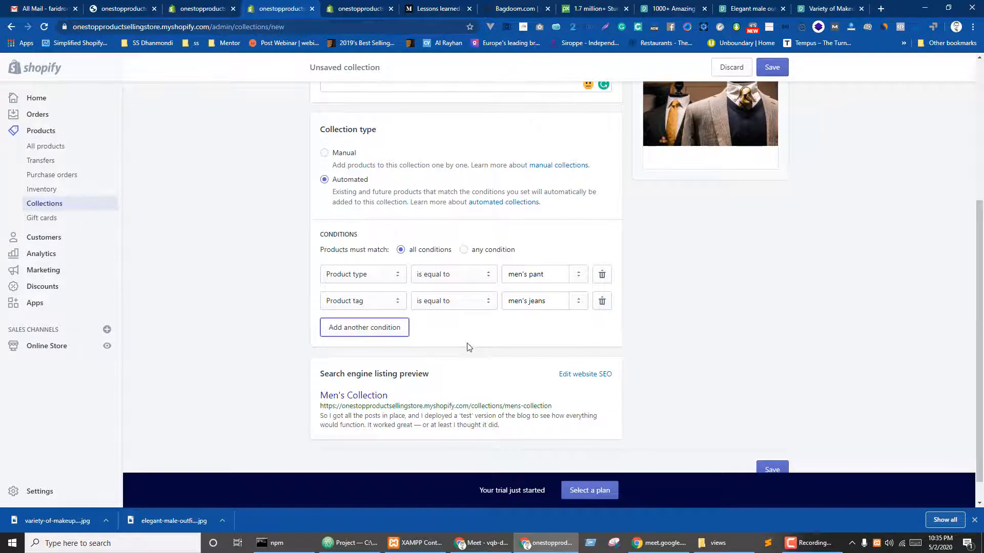
left_click(370, 332)
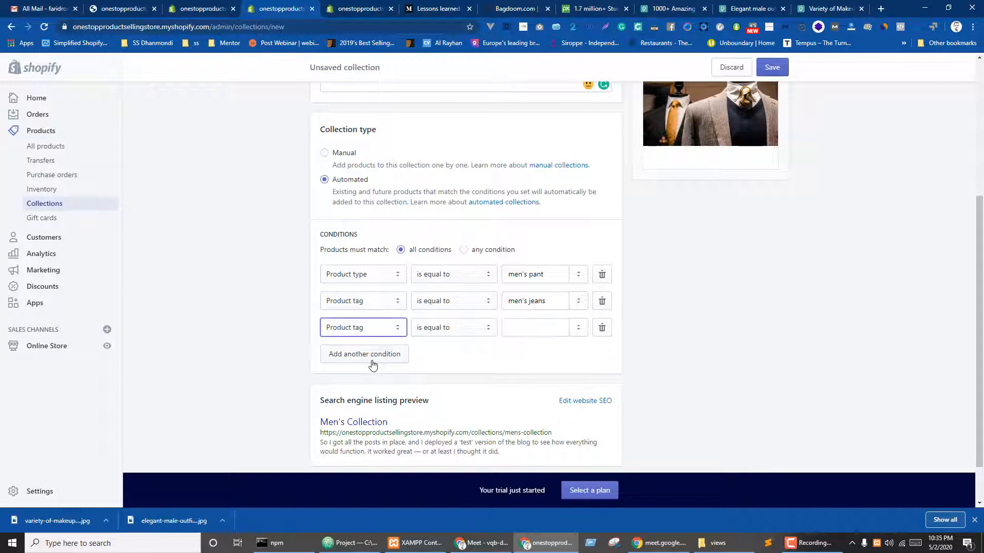
left_click(523, 329)
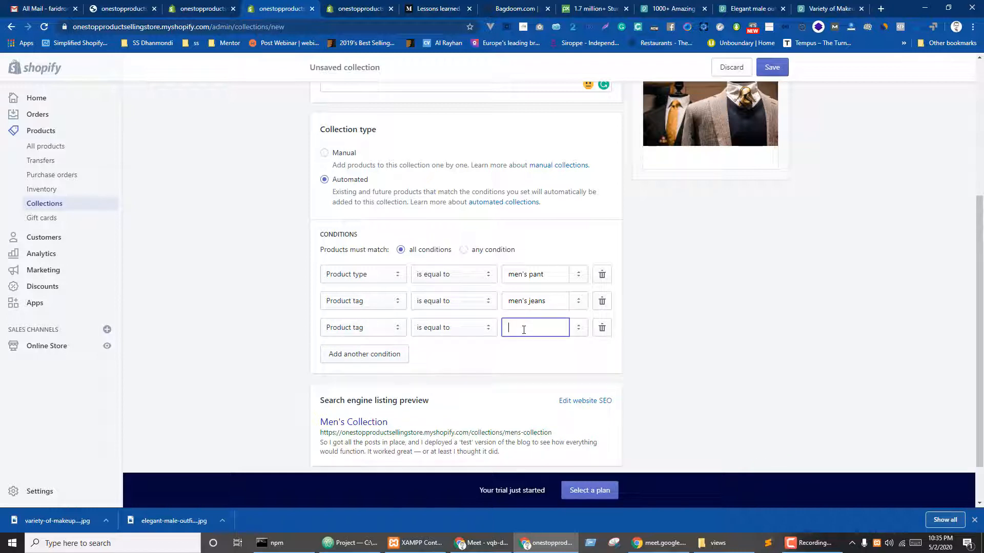
left_click(602, 330)
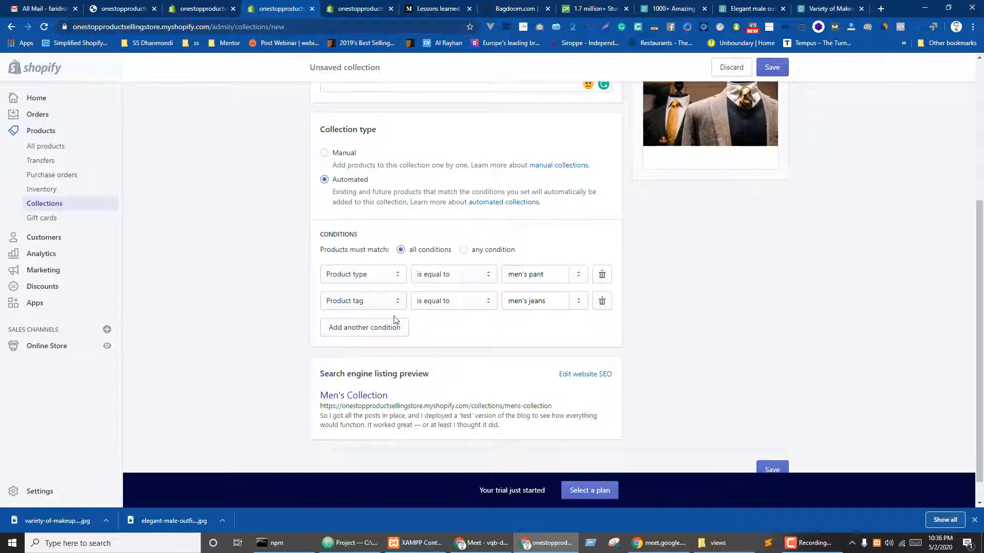
- Switch matching to any condition and set the second row to Product type 'men's jeans'
left_click(485, 252)
left_click(358, 329)
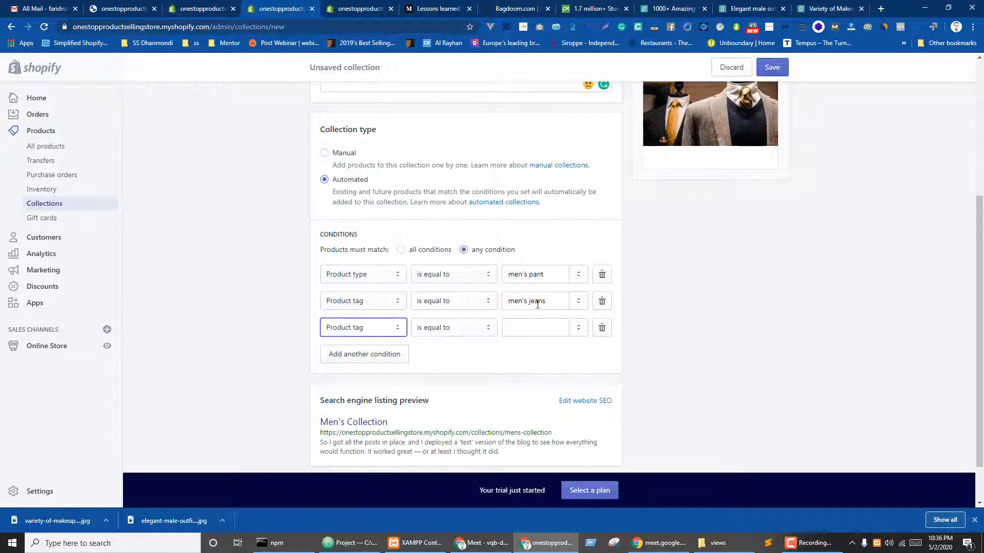
left_click(374, 303)
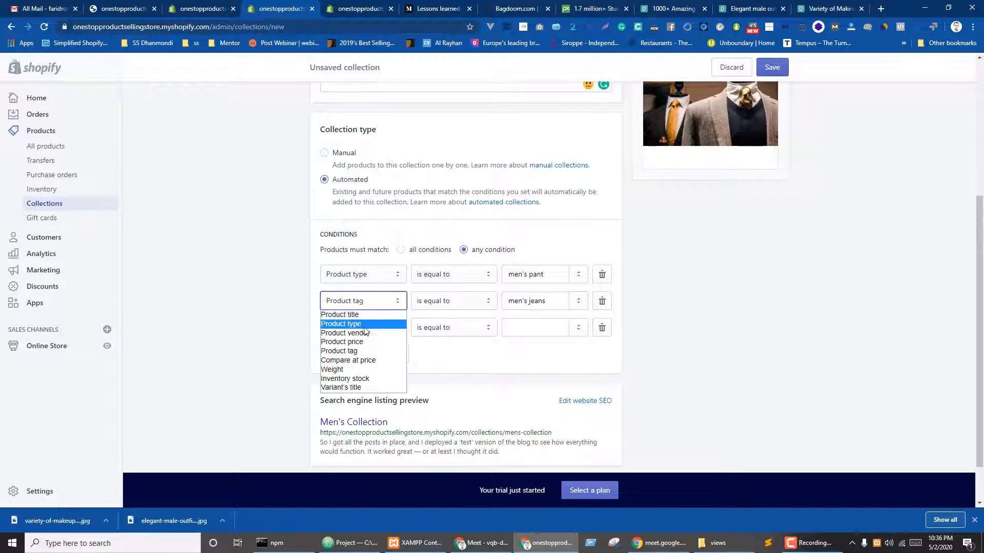
left_click(375, 324)
left_click(537, 308)
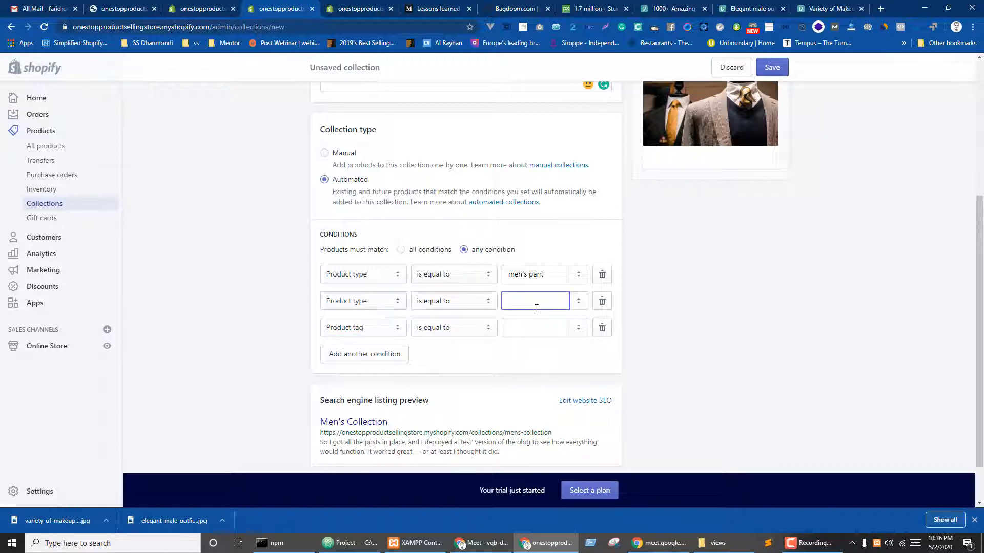
key("ctrl+v")
left_click_drag(531, 300, 566, 302)
type("je")
left_click(482, 363)
- Add third and fourth tag rows with 'men's pant', copying 'men's jeans' for the fourth
left_click_drag(545, 278, 491, 272)
key("ctrl+c")
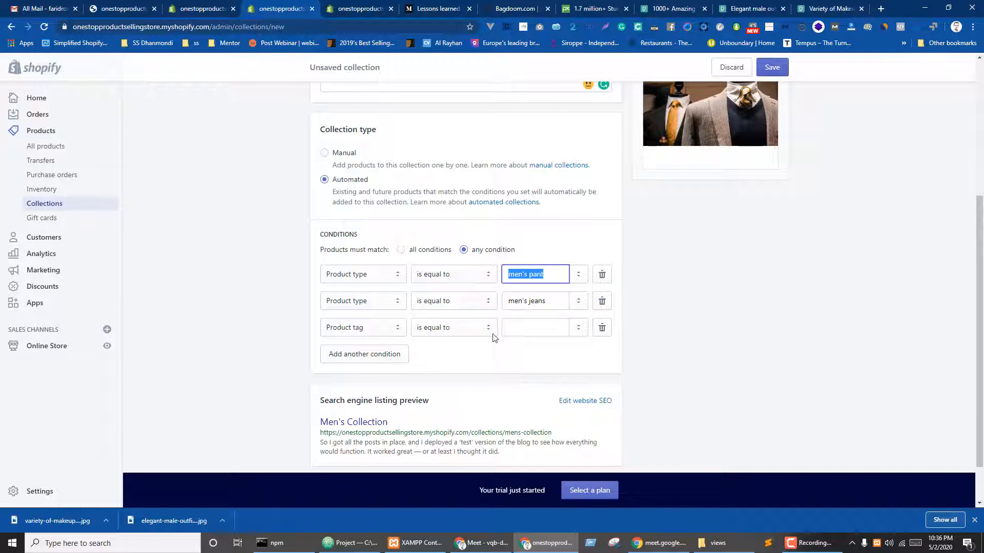
left_click(523, 323)
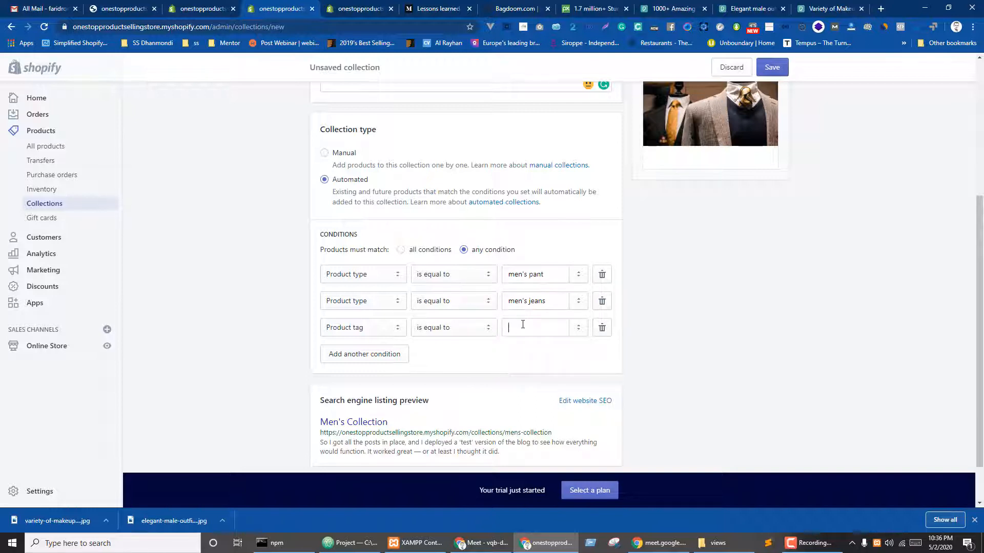
key("ctrl+v")
left_click(448, 359)
left_click(382, 354)
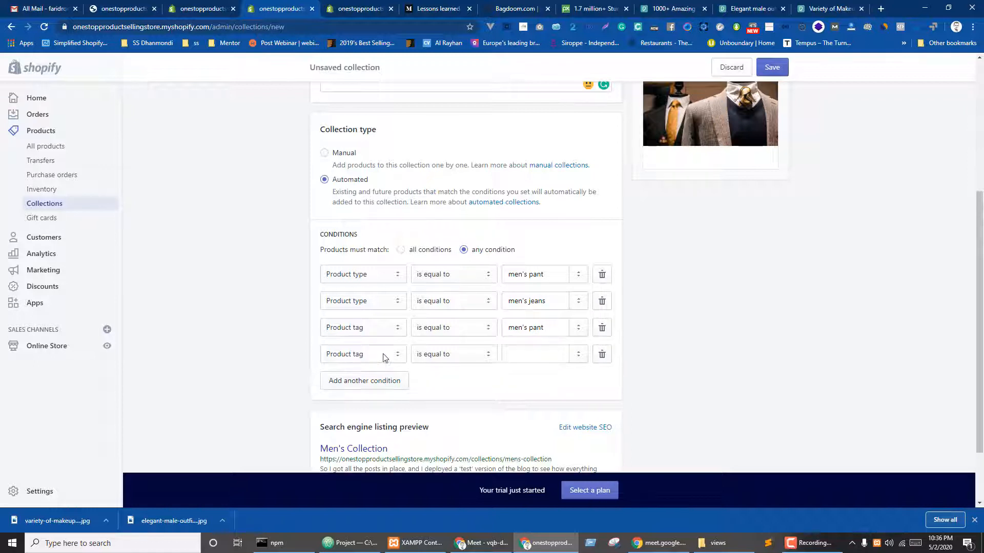
left_click(554, 355)
key("ctrl+v")
left_click_drag(546, 302, 500, 305)
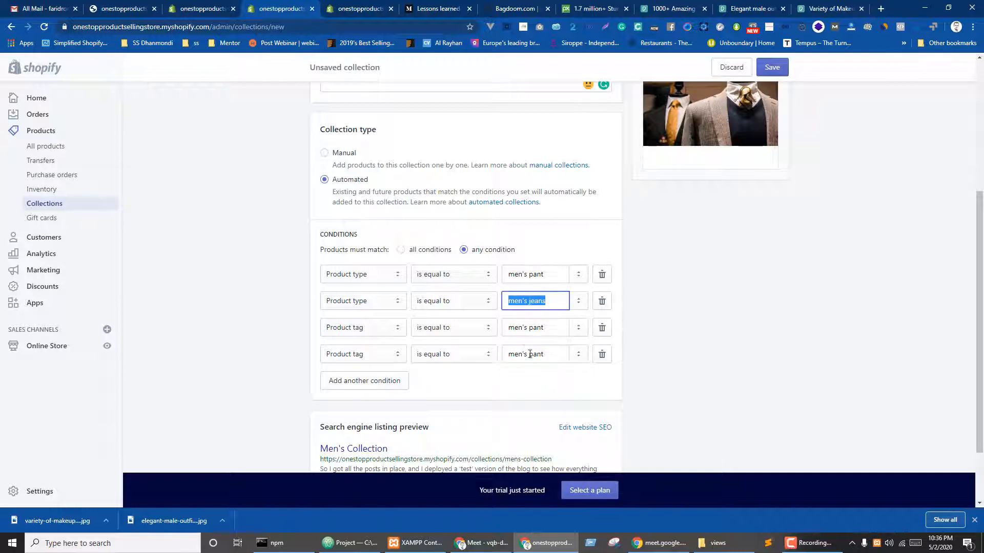
key("ctrl+c")
left_click_drag(549, 355, 488, 354)
- Set the fourth condition to 'men's jeans' and save, which fails over the 20-megapixel image limit
key("ctrl+v")
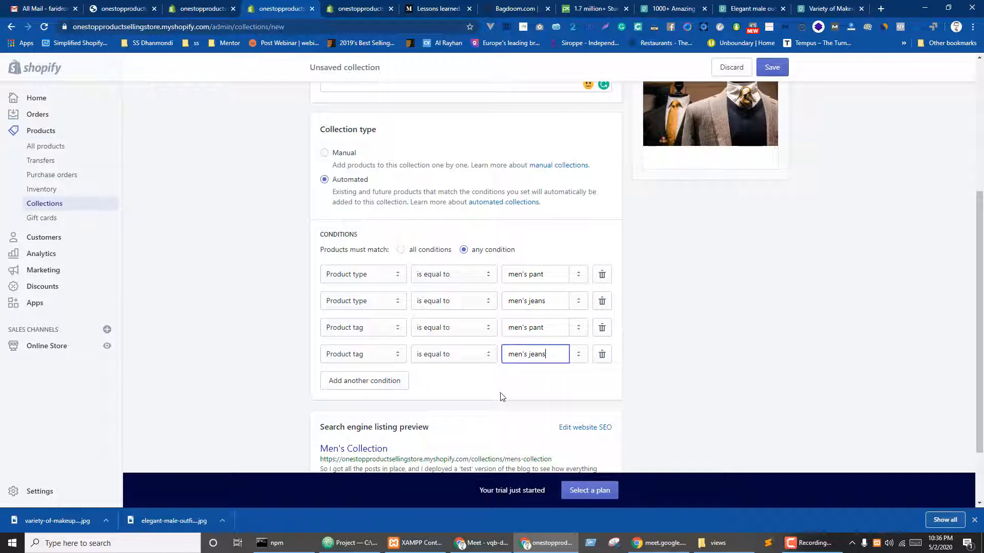
left_click(491, 390)
scroll(490, 262, "up", 4)
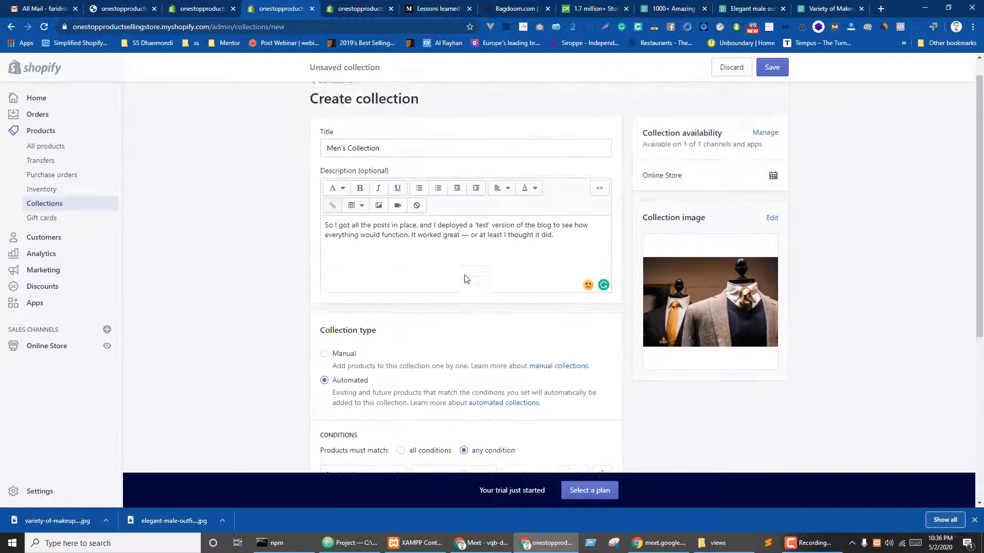
scroll(468, 276, "down", 3)
scroll(564, 256, "up", 3)
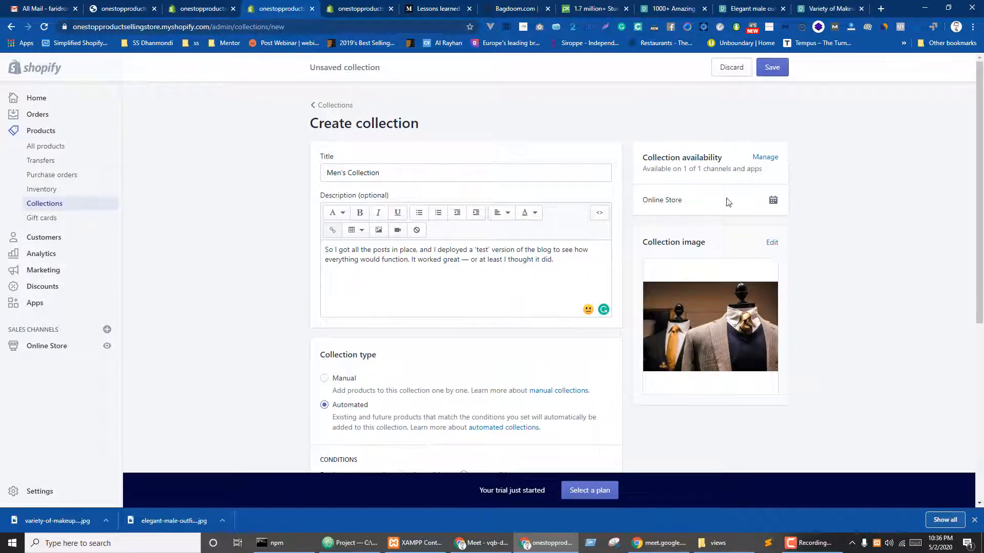
left_click(774, 68)
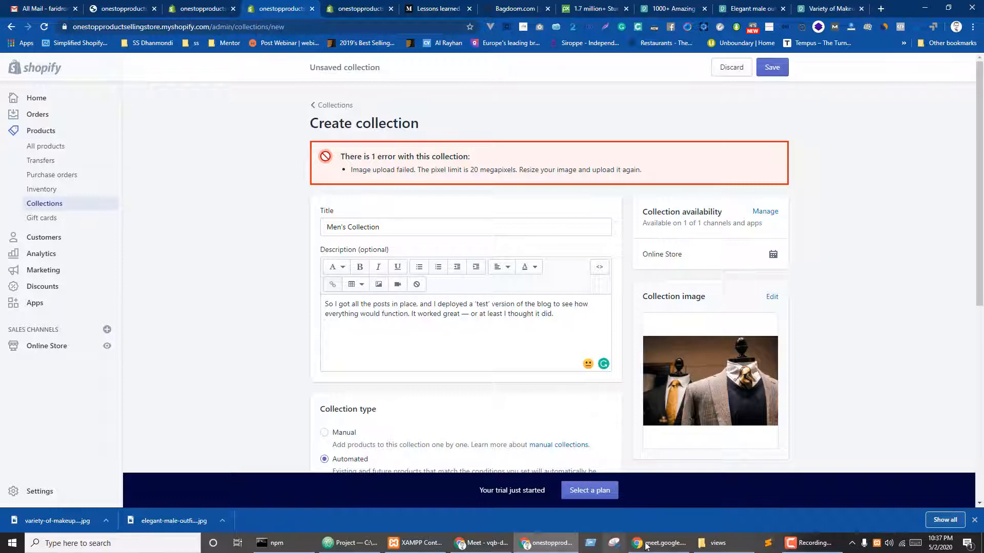
left_click(715, 543)
- In Downloads, select the 5760 × 3840 elegant male outfits JPG and open its context menu
left_click(148, 225)
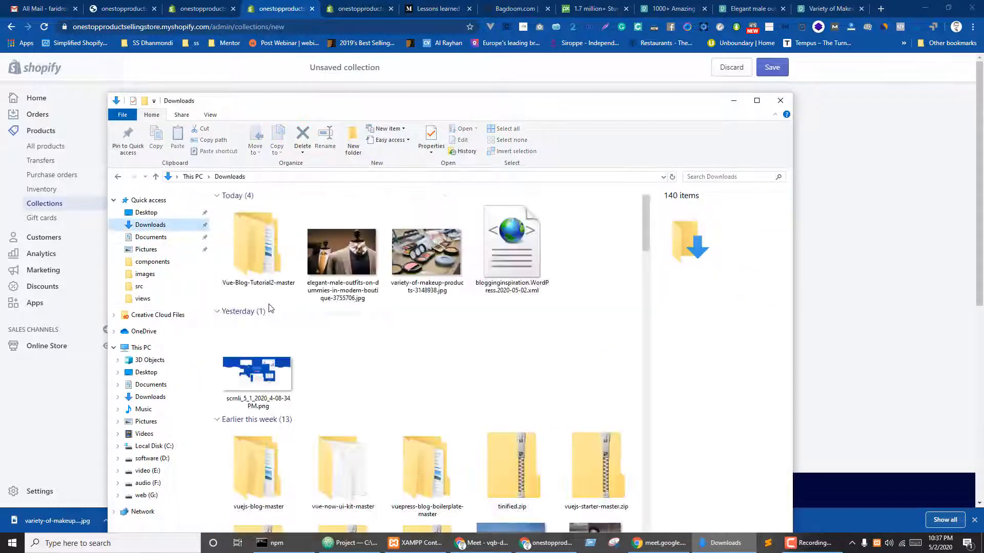
left_click(341, 256)
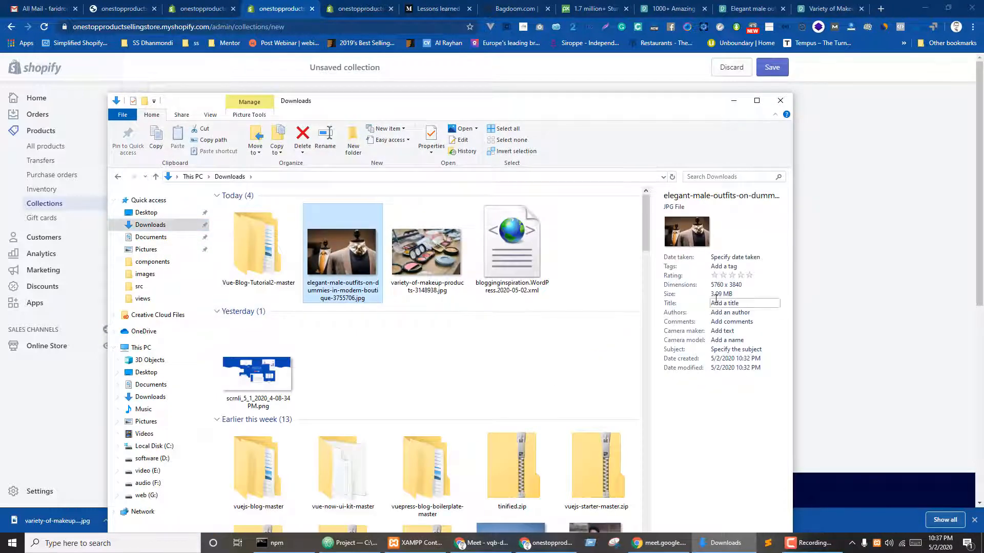
left_click_drag(569, 108, 587, 226)
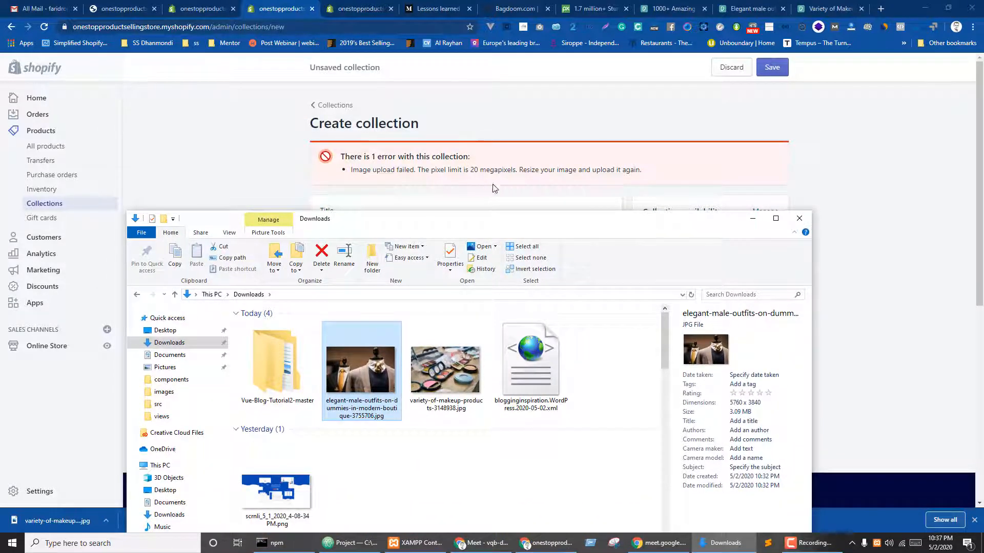
left_click_drag(491, 229, 365, 126)
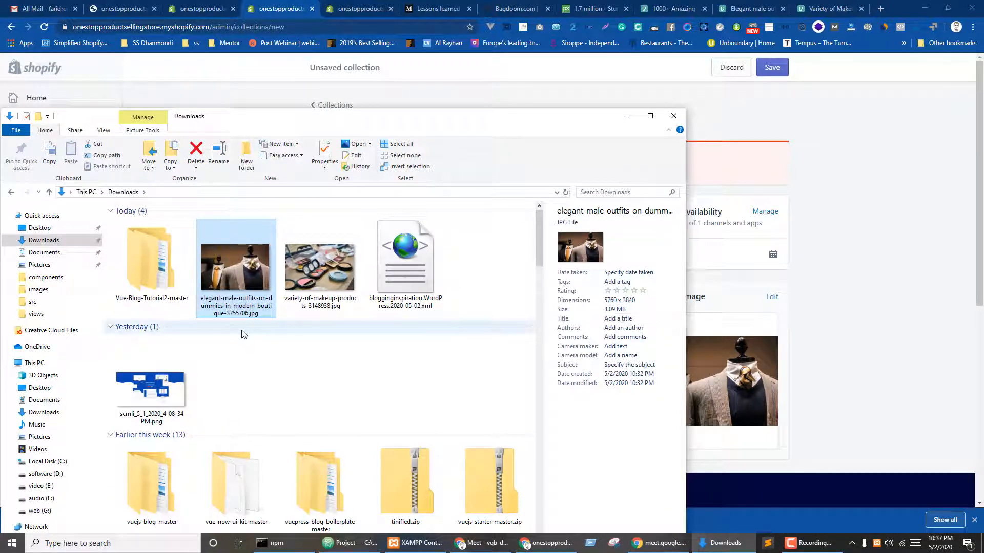
right_click(229, 251)
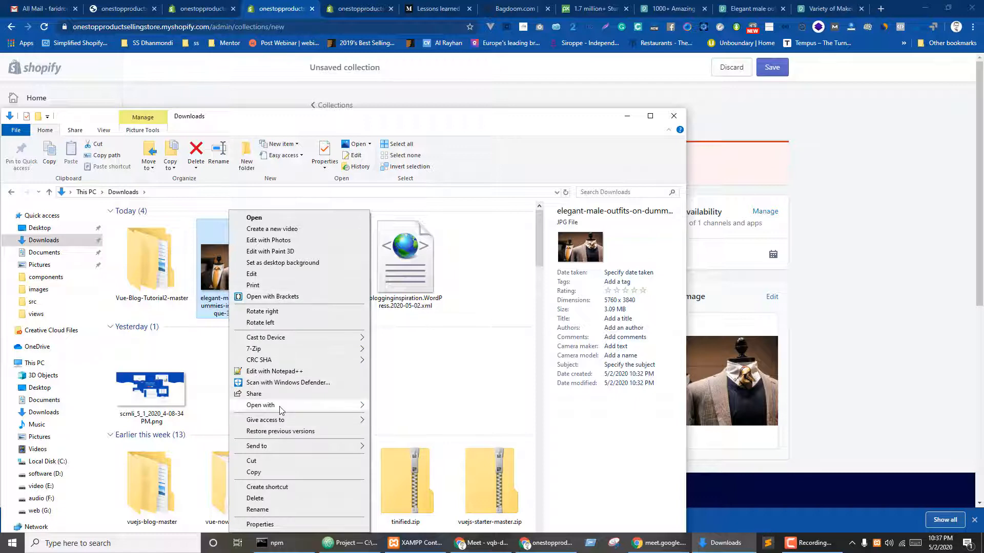
- Open the elegant male outfits photo in Paint and resize it to 40%
mouse_move(358, 408)
left_click(396, 416)
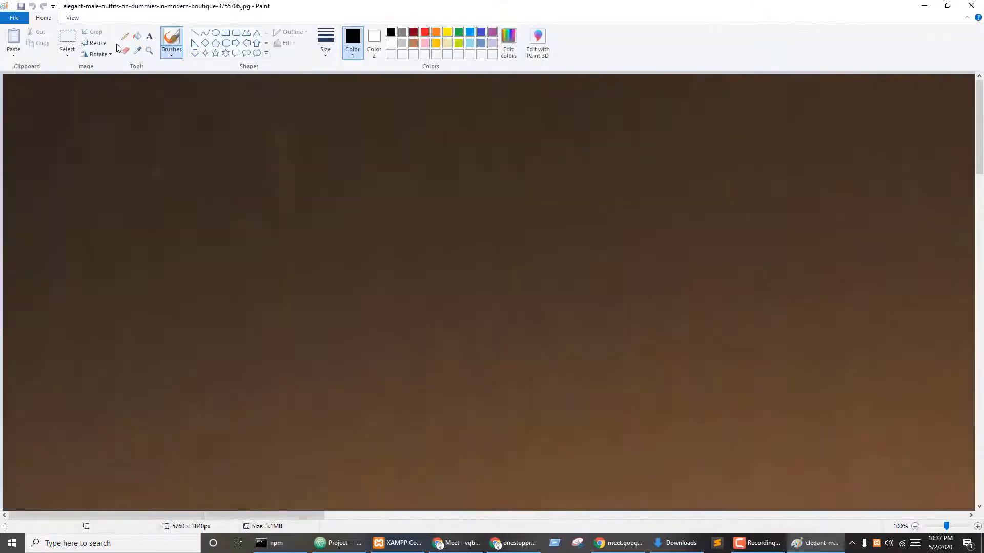
left_click(95, 43)
left_click_drag(131, 97, 85, 95)
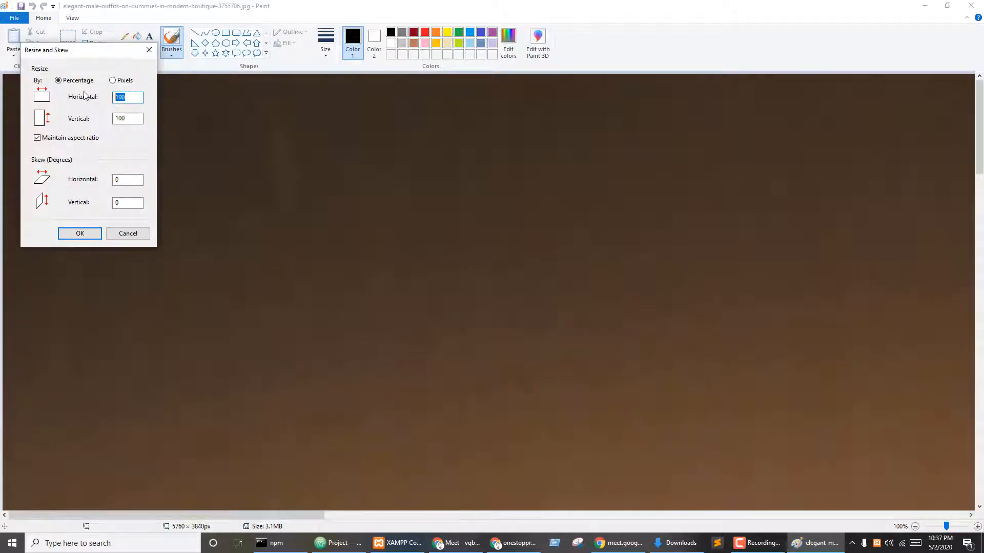
type("40")
key("Return")
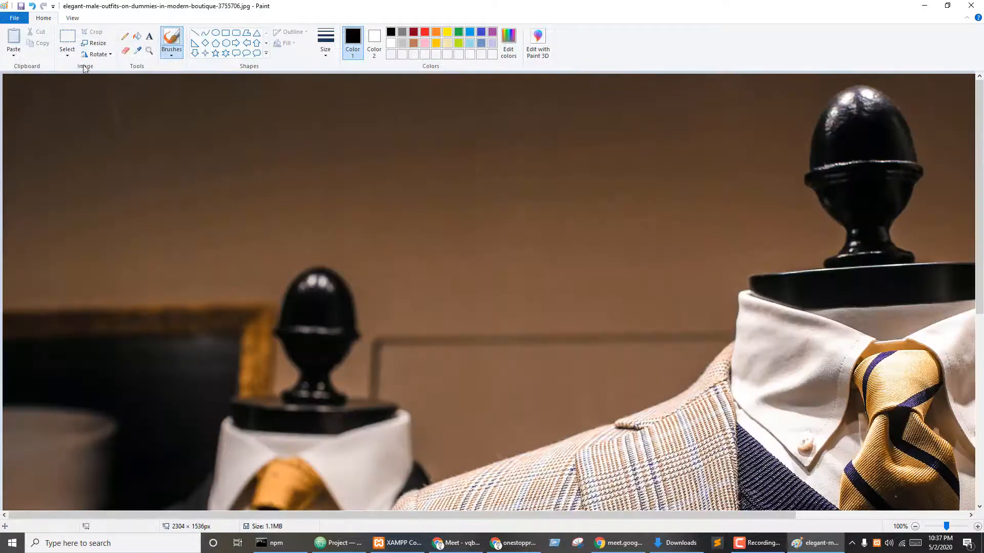
- Resize it a further 50% to 1152 × 768, save, and close Paint
left_click(94, 43)
left_click_drag(132, 96, 84, 91)
type("5")
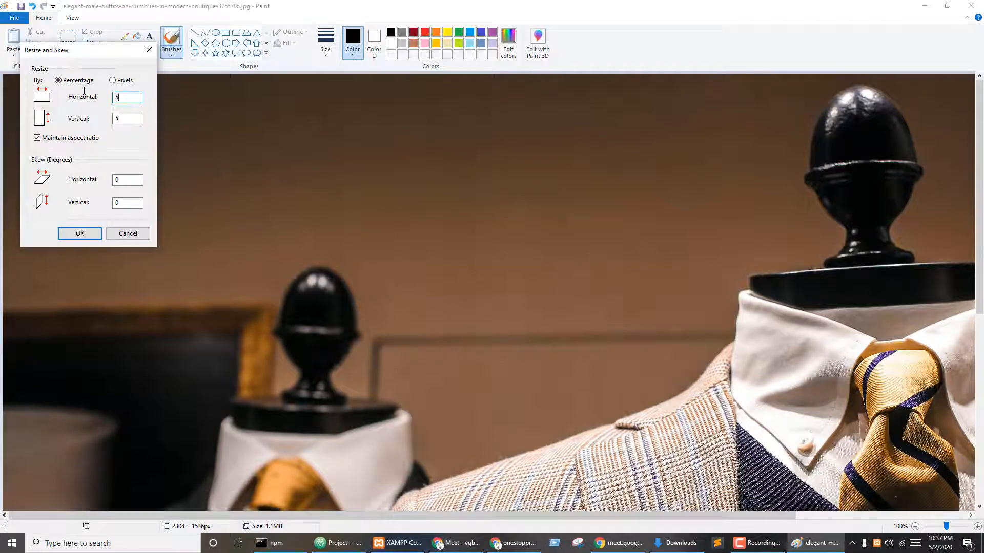
type("0")
key("Return")
key("ctrl+s")
left_click(971, 6)
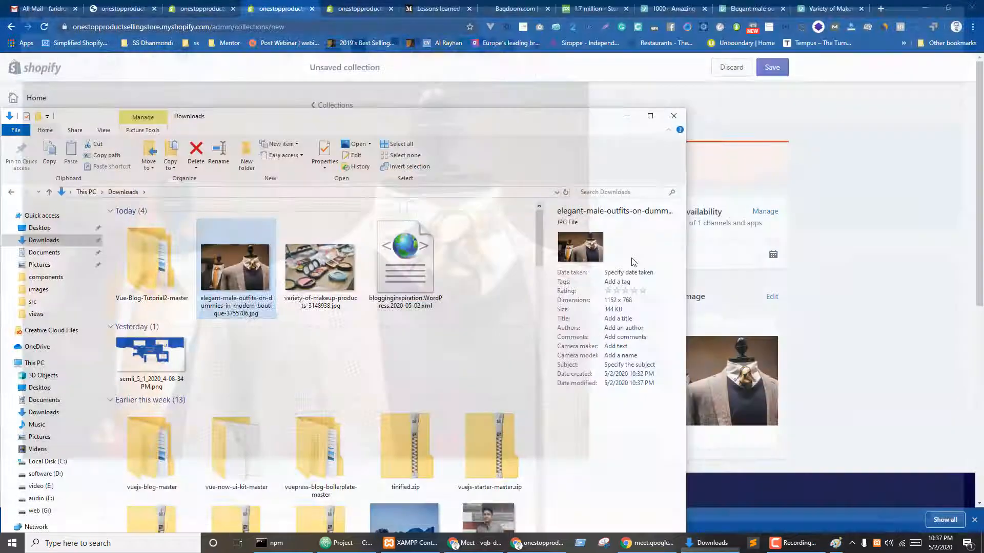
- Upload the resized elegant male outfits JPG as the collection image
left_click(835, 376)
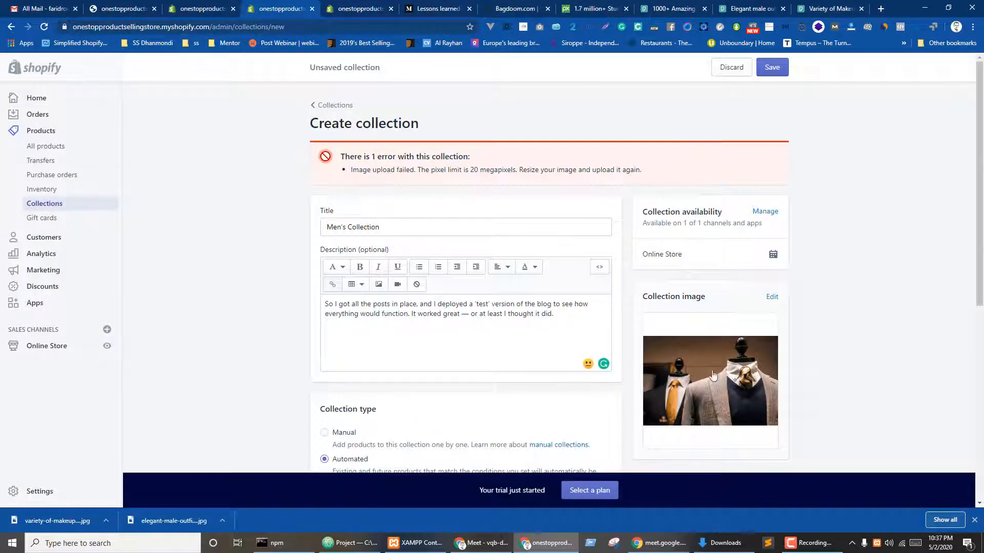
left_click(712, 380)
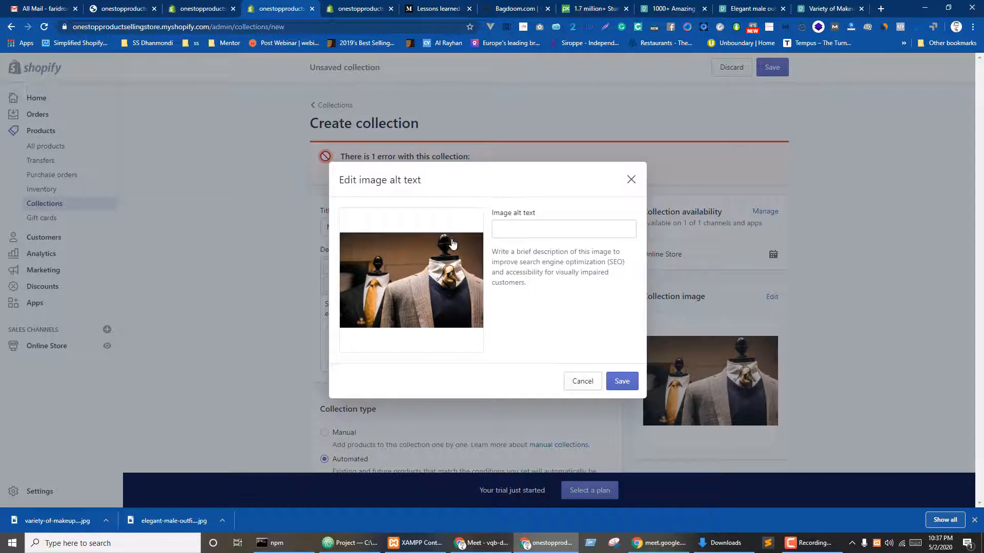
left_click(412, 270)
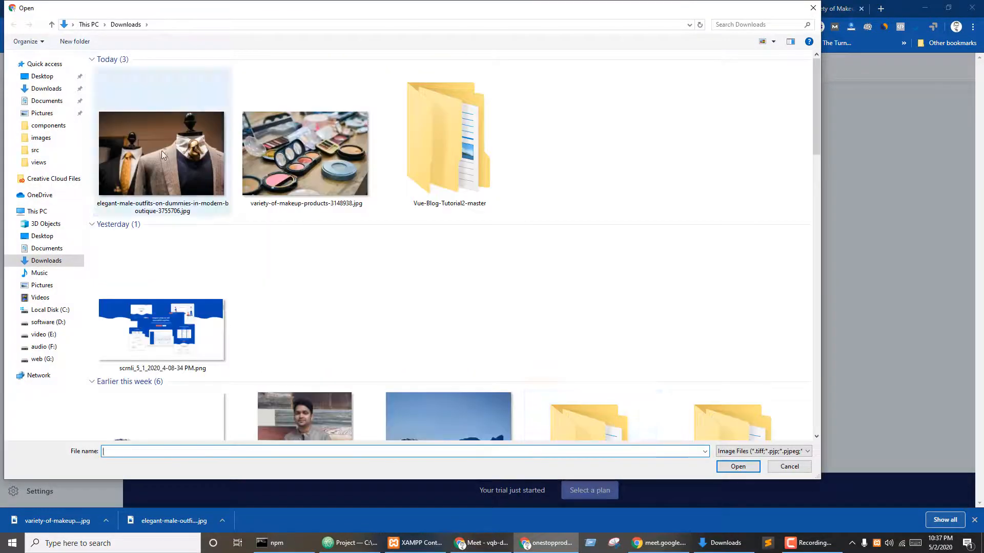
left_click(162, 155)
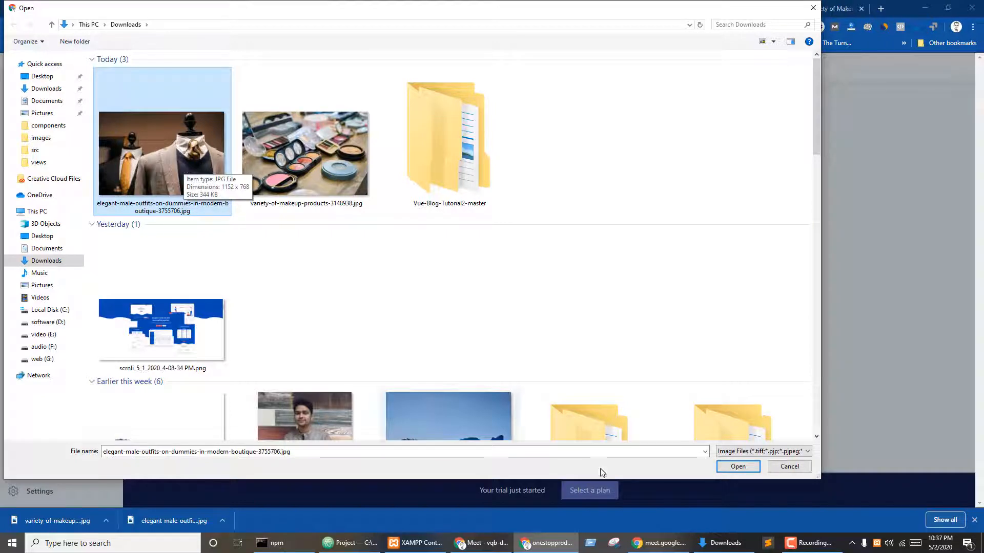
left_click(737, 466)
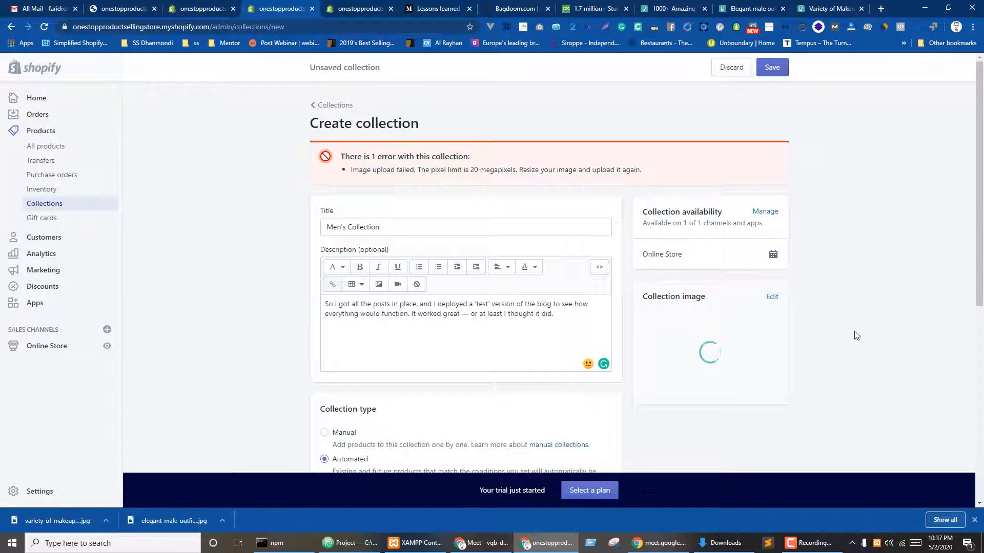
- Confirm the image alt text, save the Men's Collection, and begin another collection
scroll(860, 333, "down", 3)
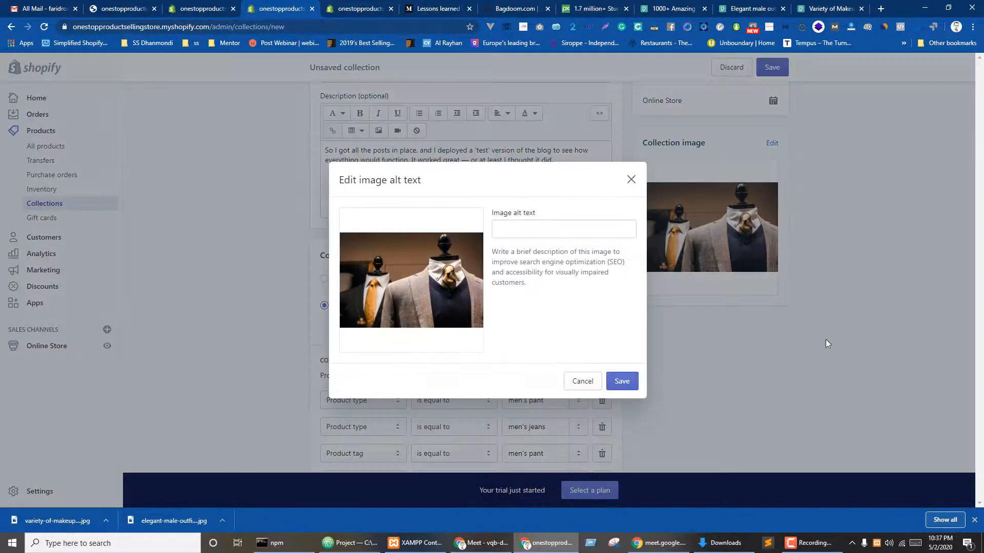
left_click(621, 383)
left_click(771, 68)
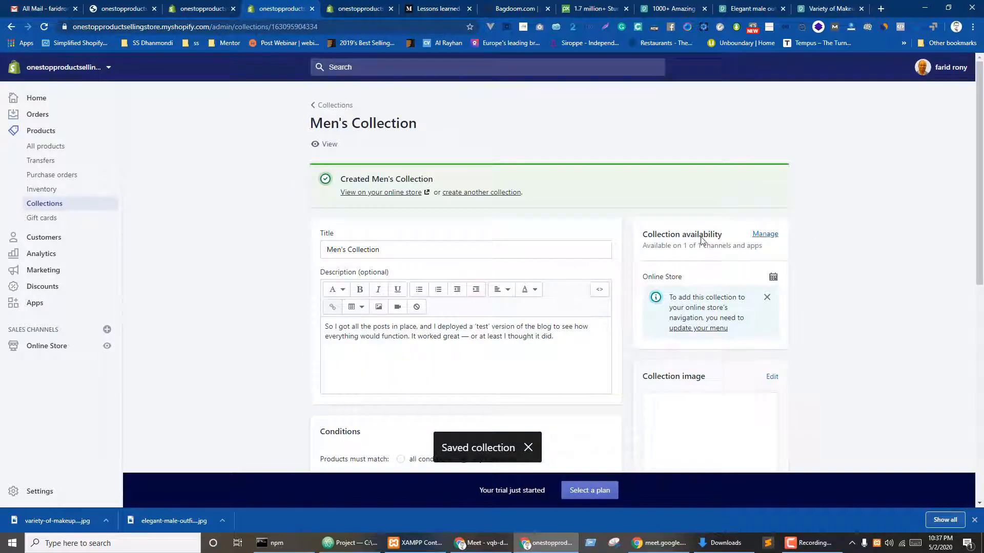
left_click(491, 193)
- Title the new collection 'Women's Collections'
left_click(335, 175)
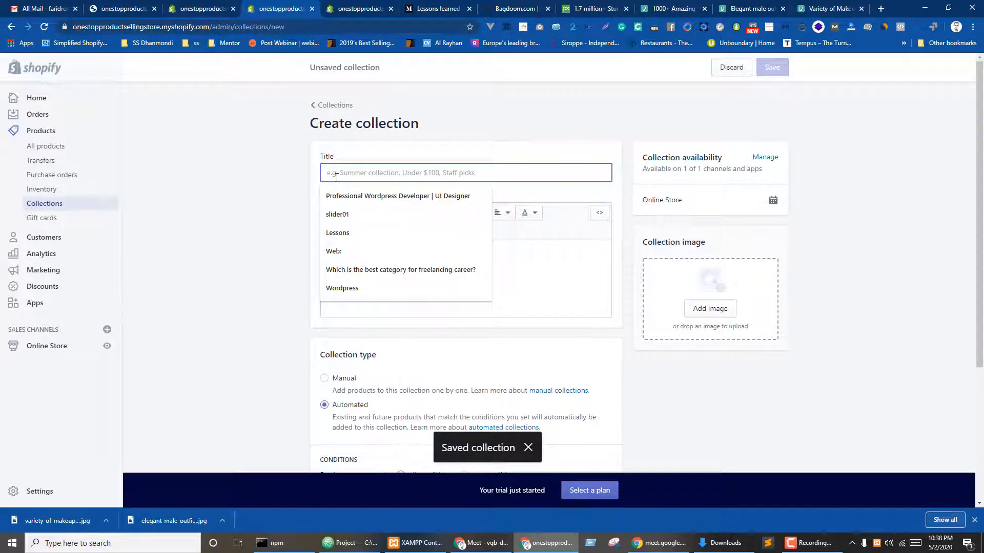
type("men's jeans")
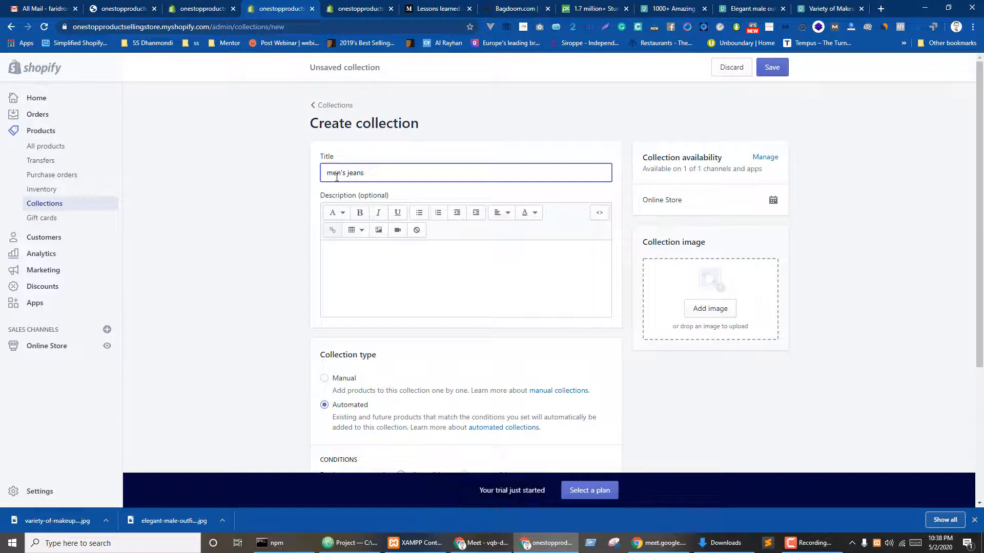
key("ctrl+a")
type("Women's Collections")
- Paste a paragraph copied from the Medium article as the description, removing the leading space
key("ctrl+Tab")
key("ctrl+Tab")
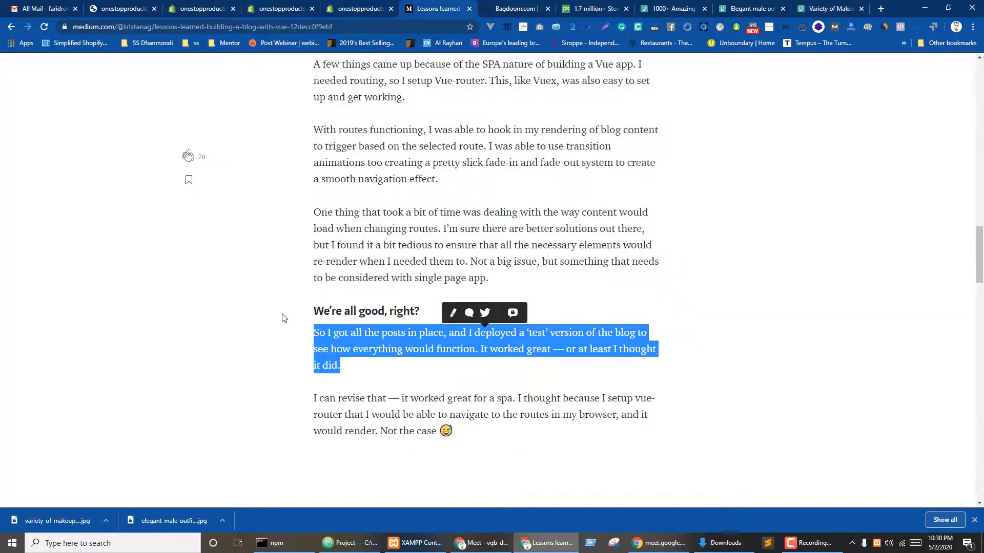
left_click_drag(318, 399, 437, 434)
key("ctrl+c")
left_click(276, 8)
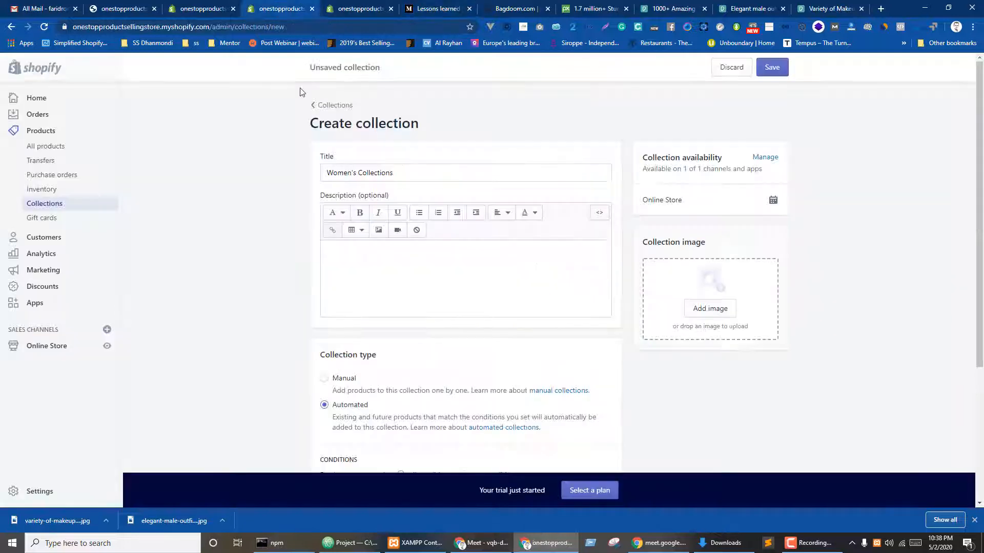
left_click(397, 286)
key("ctrl+v")
left_click(244, 286)
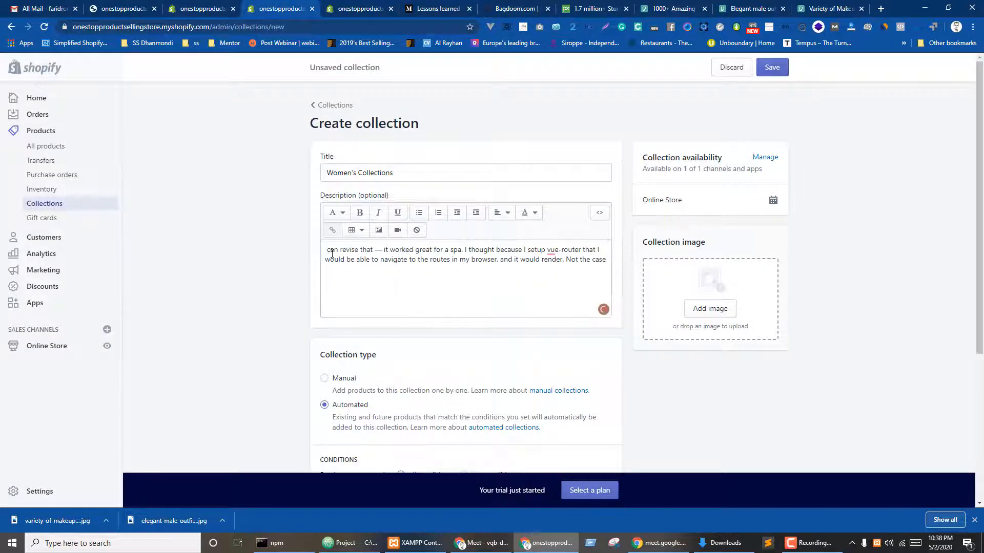
left_click(327, 250)
key("BackSpace")
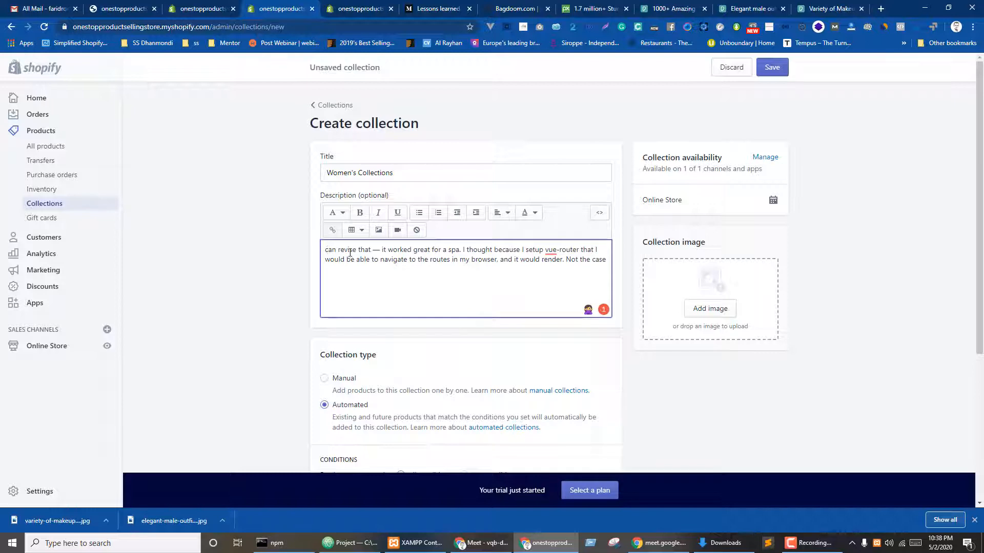
- Open the makeup products photo in Paint from the collection image file chooser
left_click(712, 312)
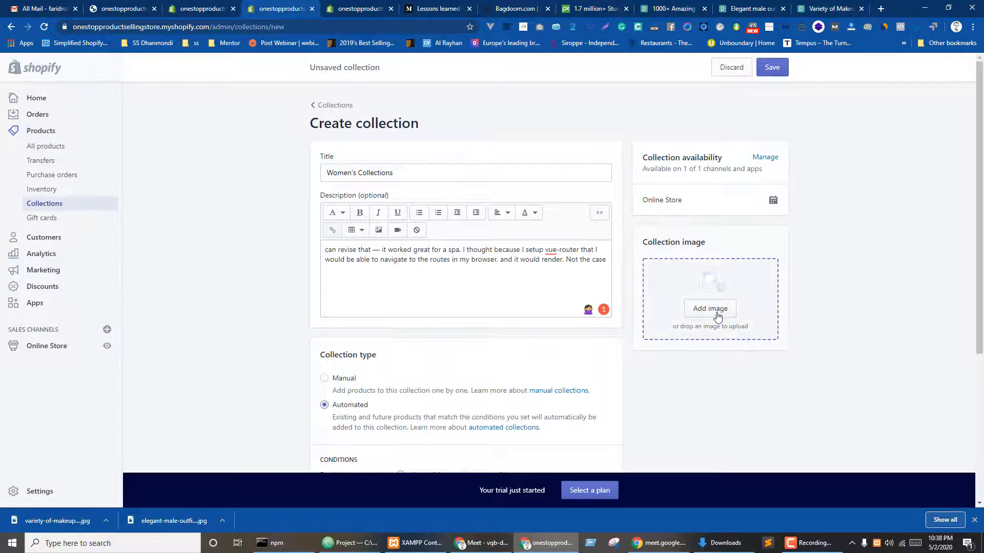
left_click(328, 179)
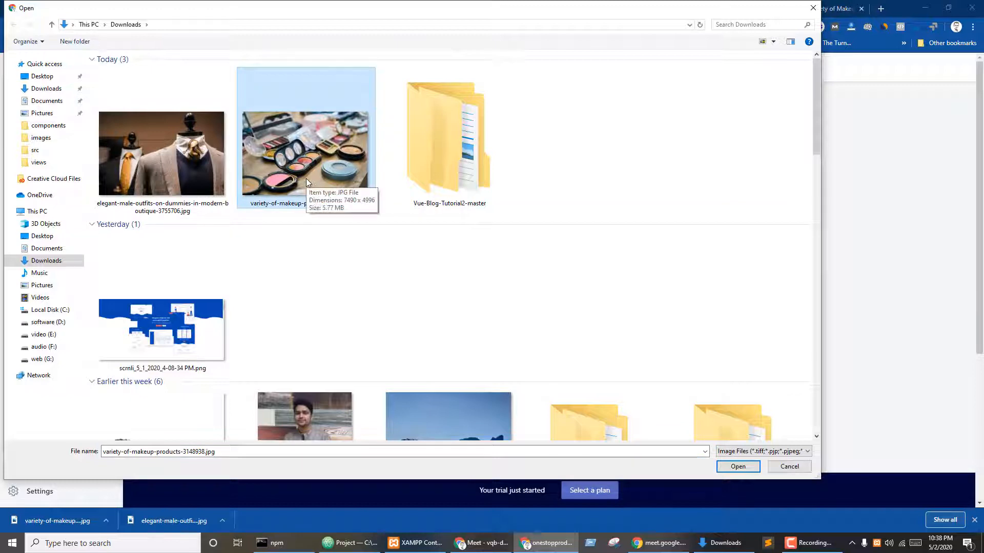
right_click(300, 154)
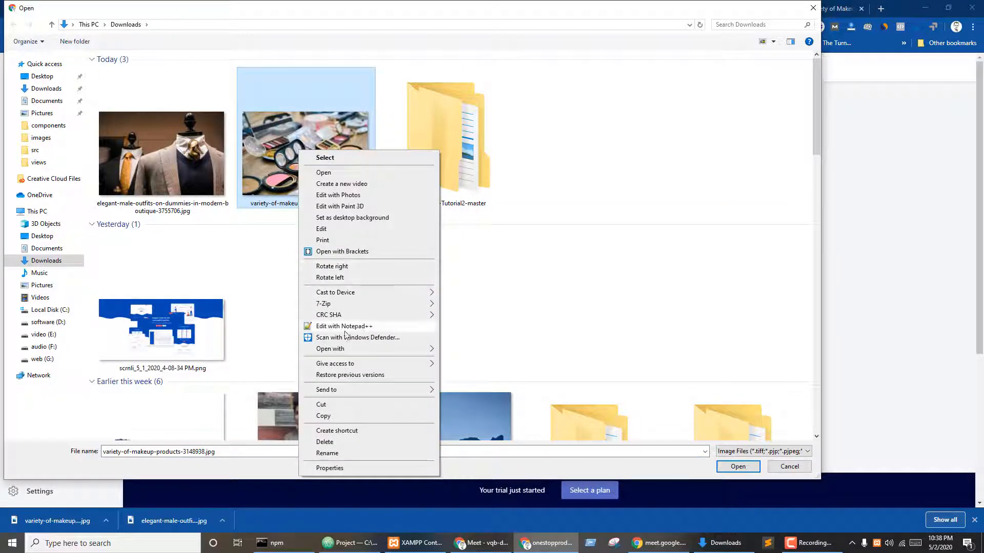
mouse_move(374, 350)
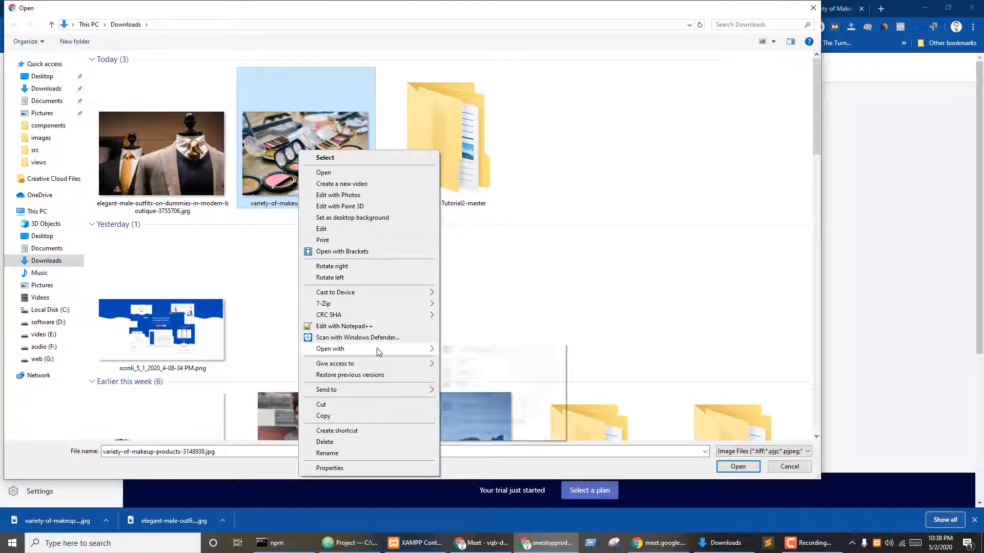
left_click(461, 361)
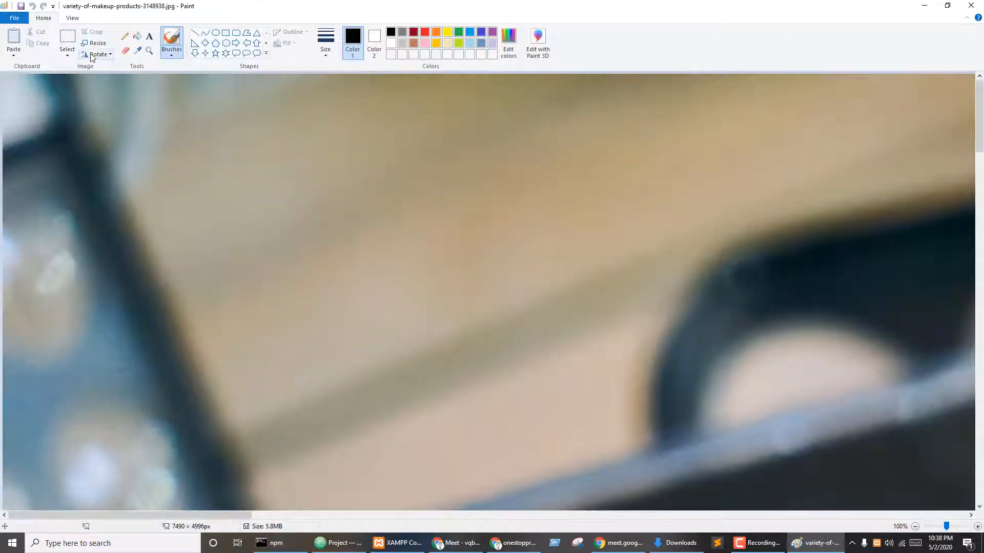
- Shrink the makeup photo by 40% then 50% to 1498 × 1000 px and close Paint
left_click(94, 43)
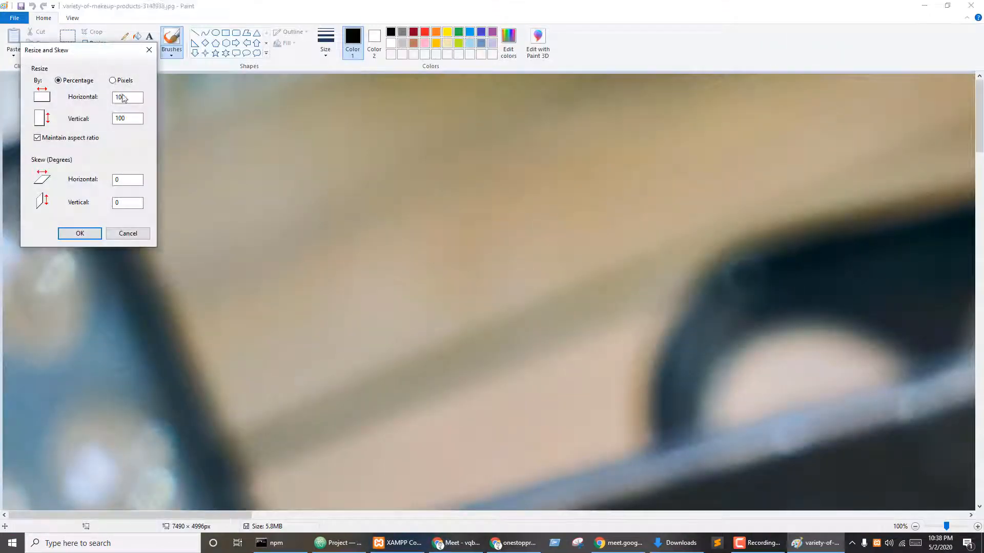
double_click(123, 97)
type("40")
key("Return")
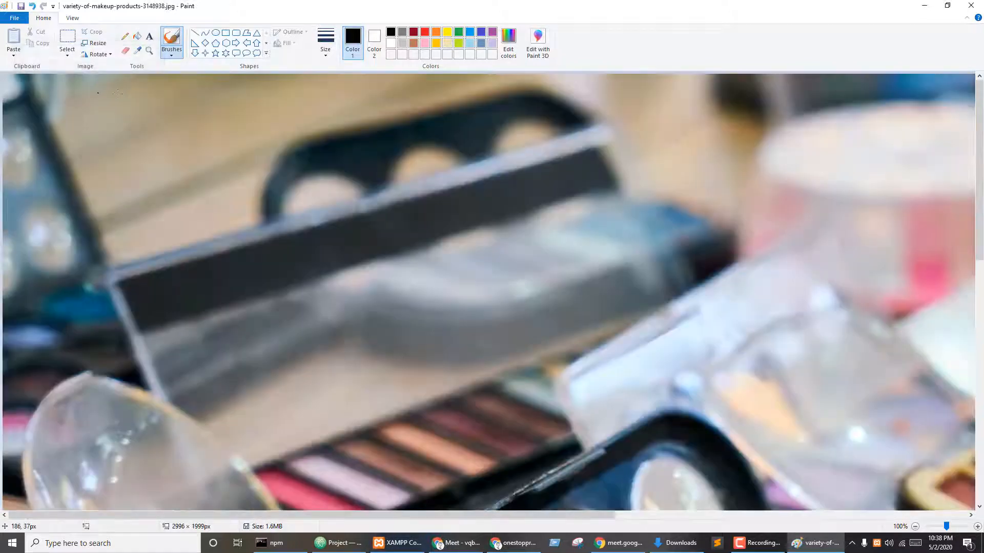
left_click(97, 43)
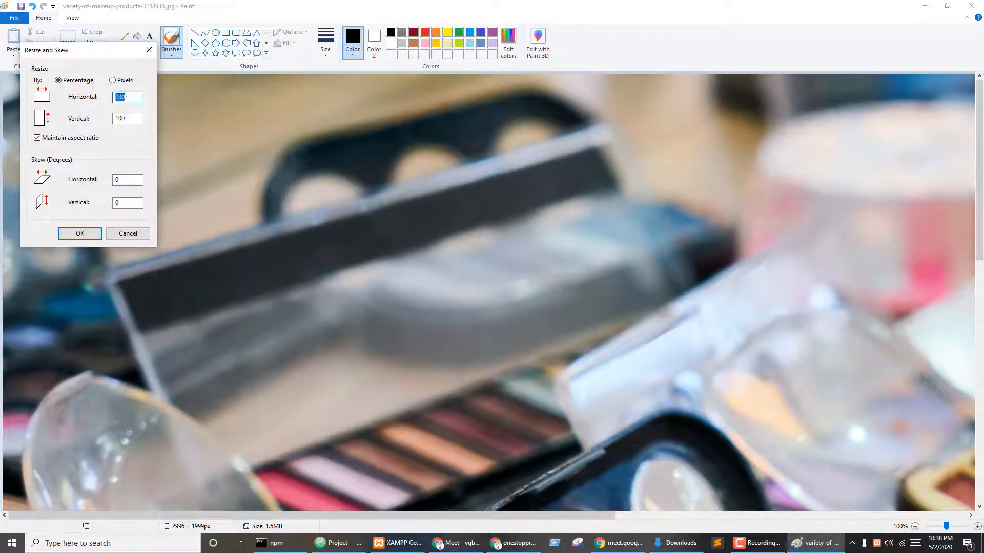
key("Return")
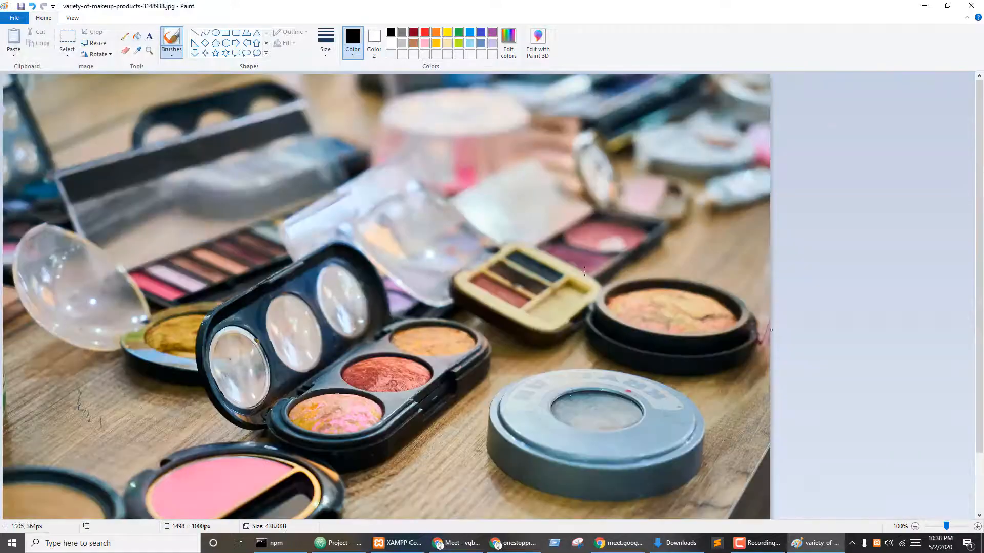
left_click(972, 5)
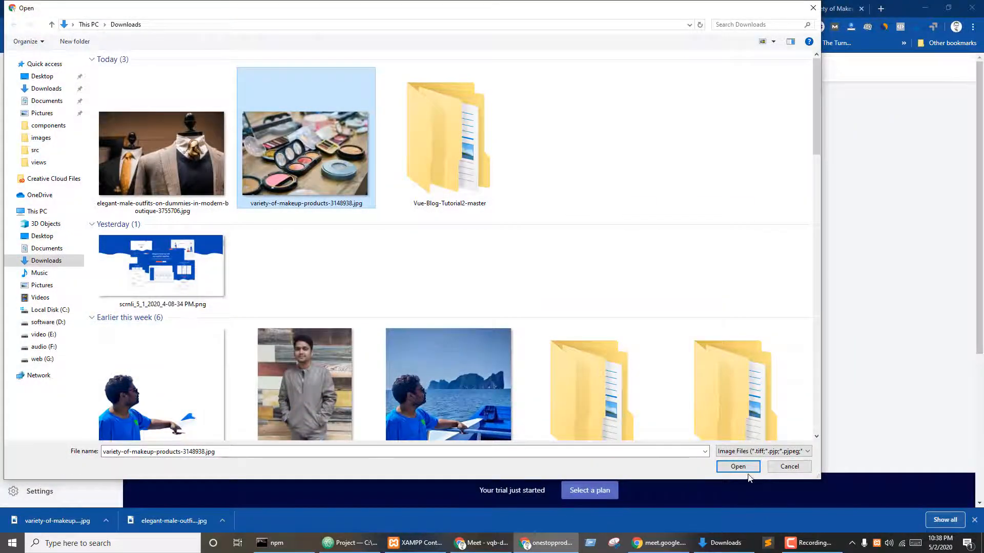
- Upload the makeup photo, set the collection type to Manual, and save Women's Collections
left_click(738, 466)
scroll(338, 231, "down", 3)
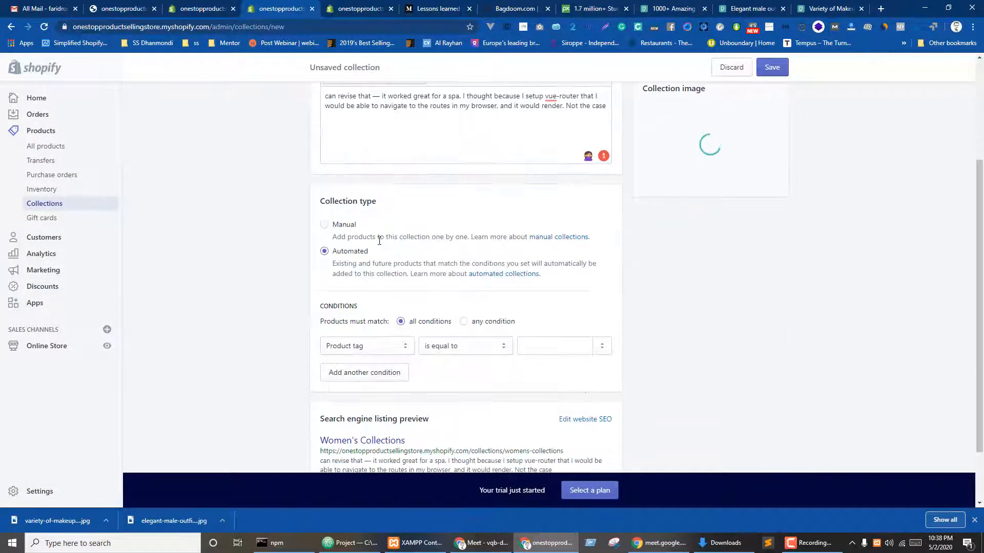
left_click(339, 229)
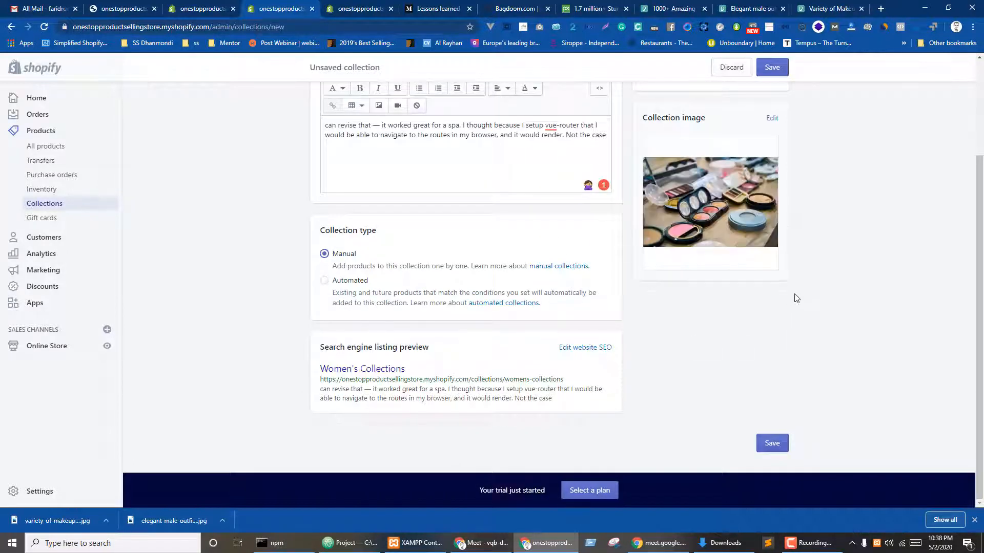
scroll(792, 194, "up", 1)
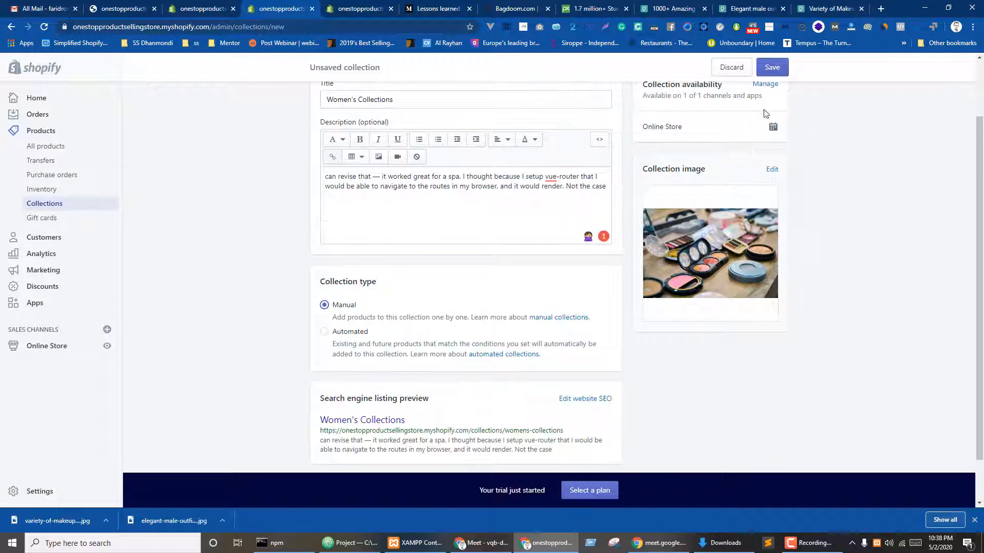
scroll(737, 258, "up", 2)
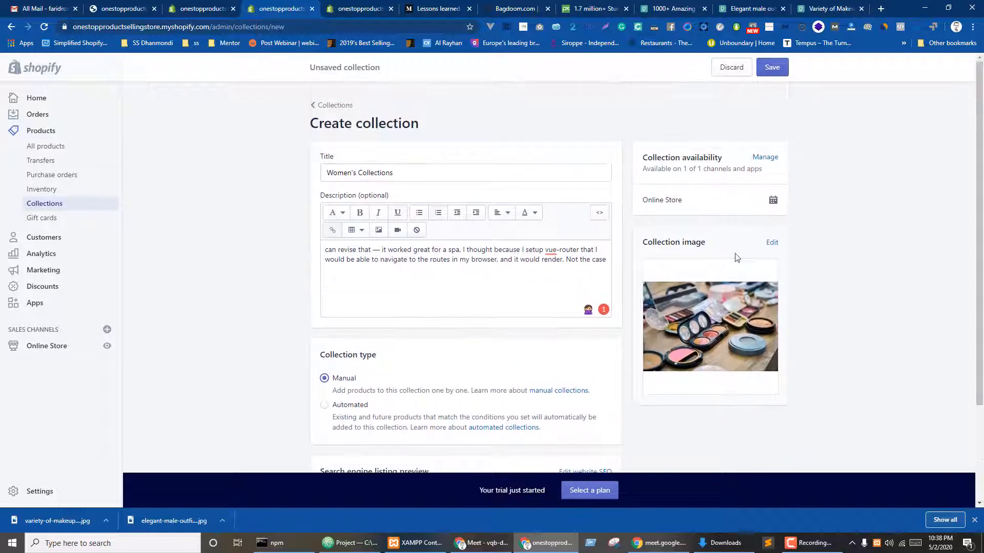
left_click(764, 69)
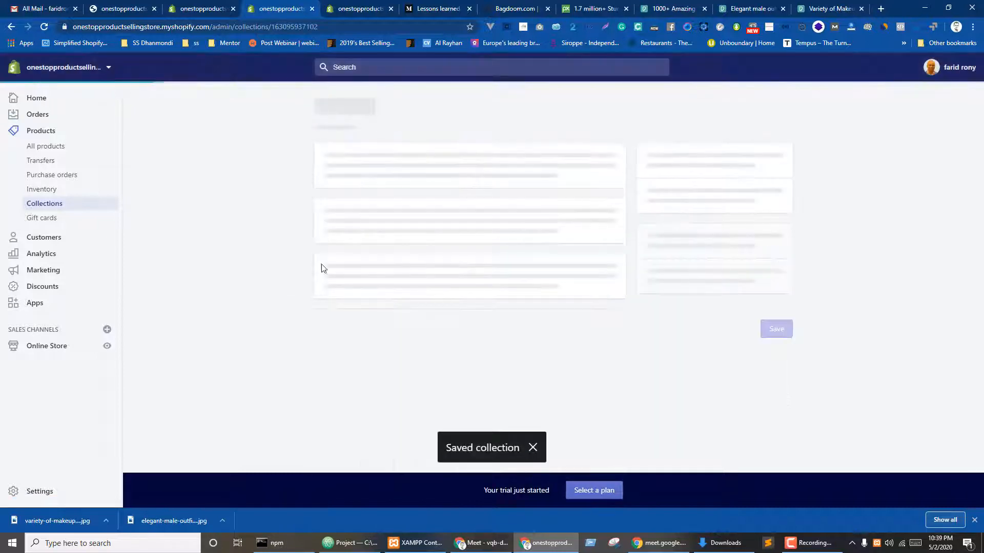
- Check Women's Collections in the Collections list, open the Home page collection, then go to Pexels
left_click(41, 203)
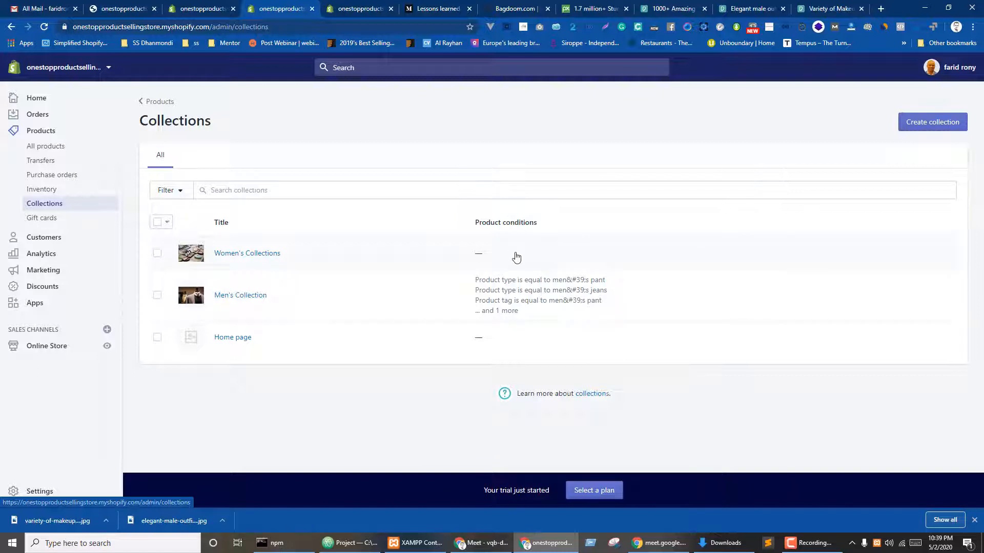
left_click(240, 340)
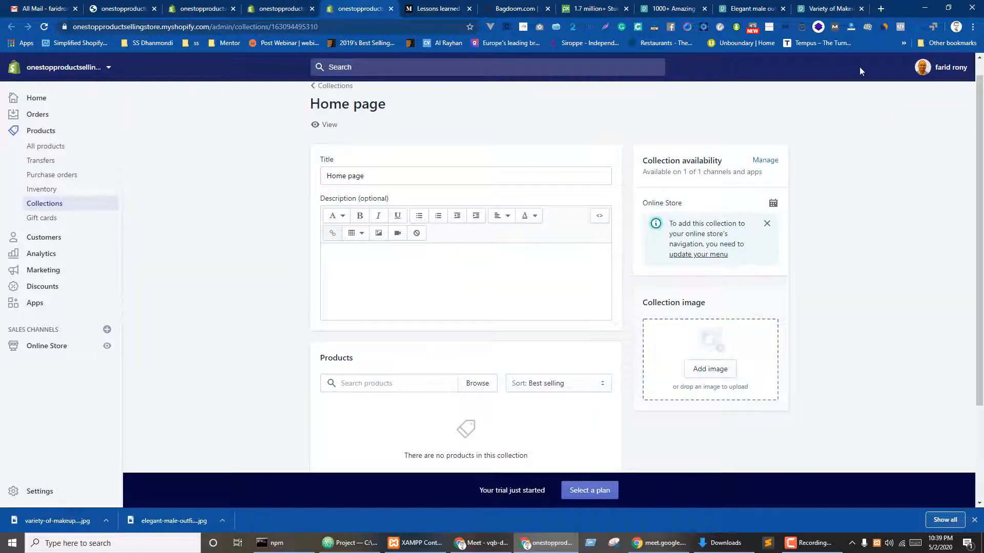
left_click(675, 8)
- Search Pexels for 'products'
scroll(318, 231, "up", 10)
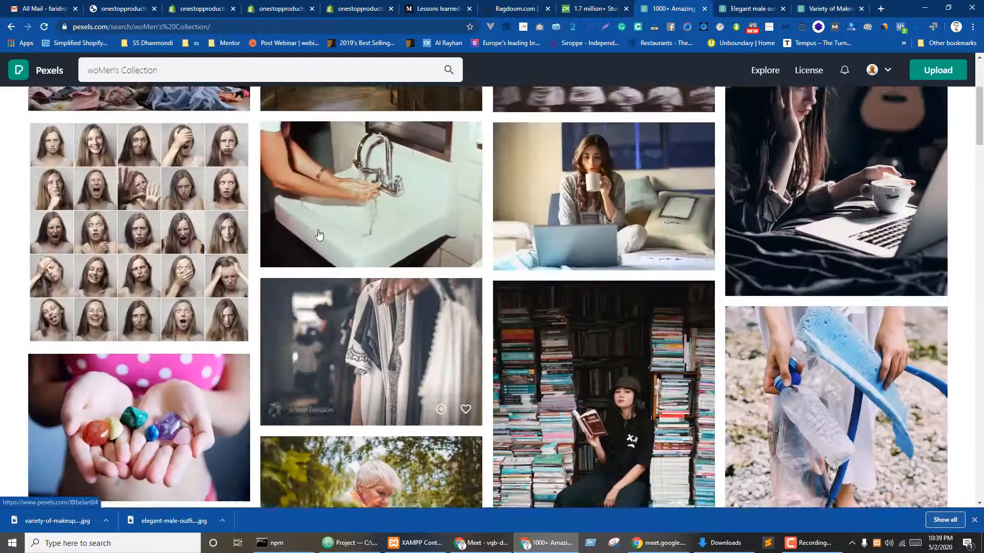
left_click(172, 68)
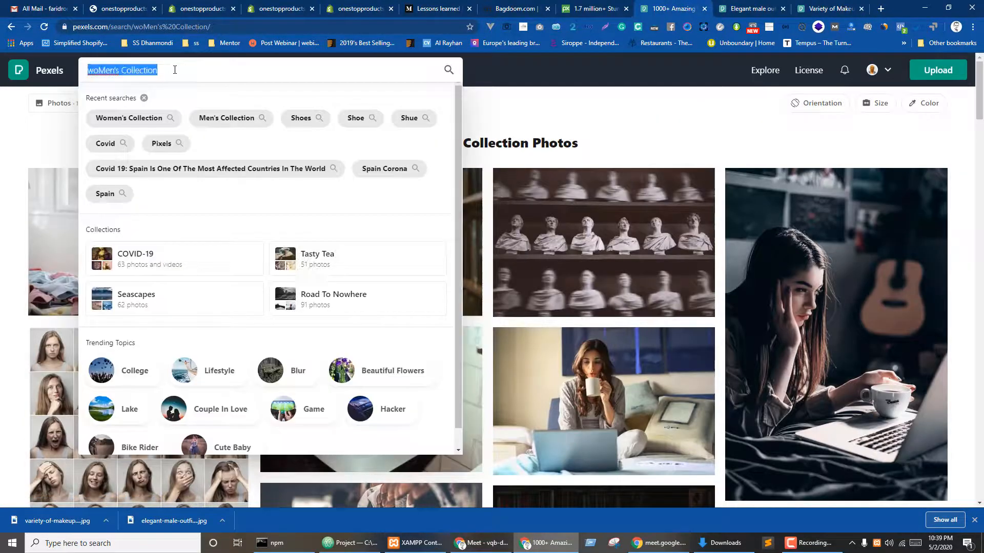
type("products")
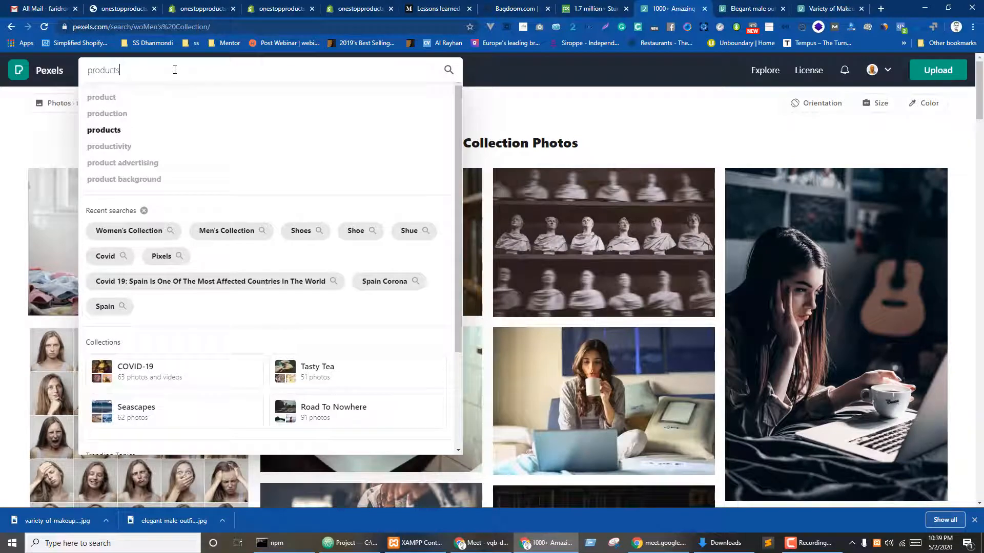
key("Return")
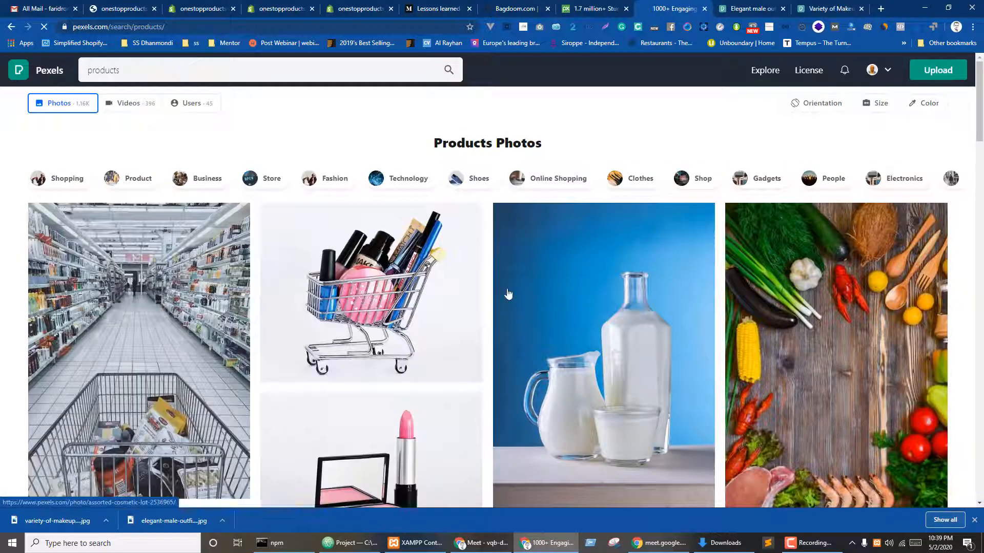
- Browse the products results and open the instant-films photo in a new tab
scroll(383, 323, "down", 3)
scroll(384, 324, "down", 3)
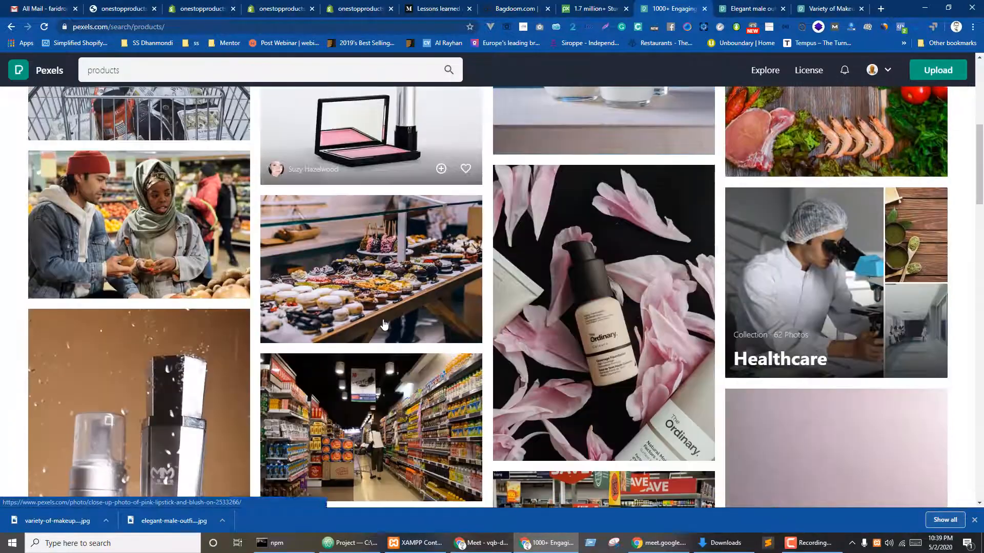
scroll(387, 324, "down", 3)
scroll(388, 324, "down", 5)
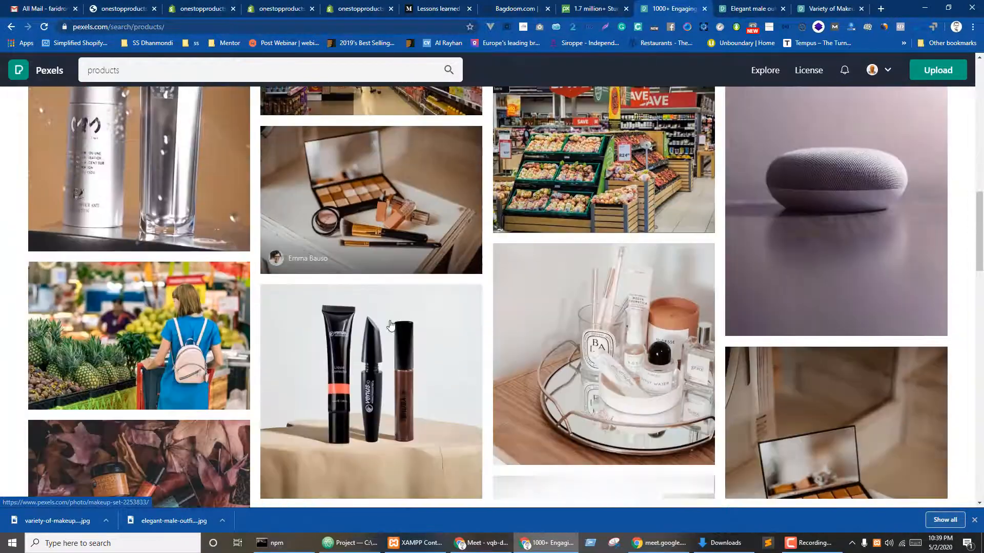
scroll(305, 321, "up", 5)
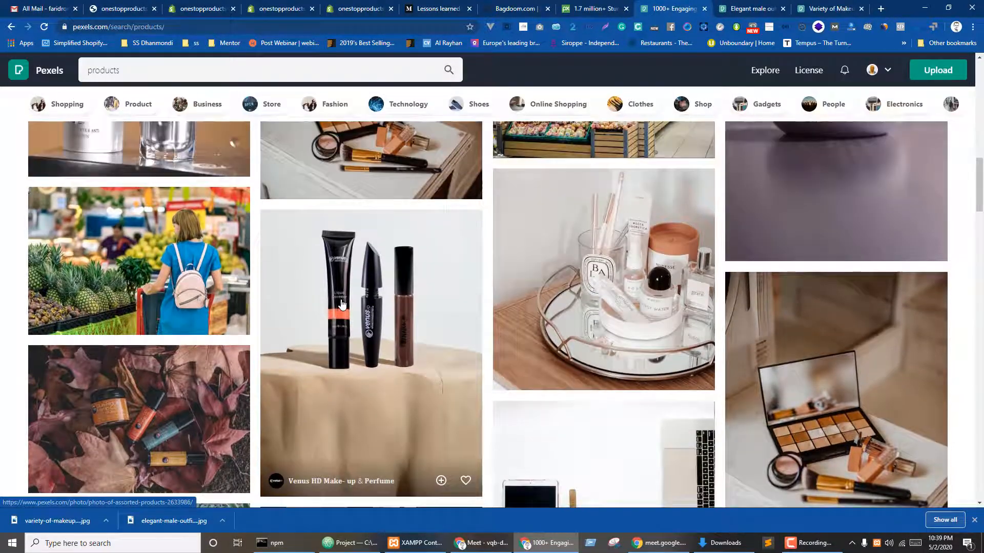
scroll(351, 307, "down", 7)
scroll(351, 306, "down", 4)
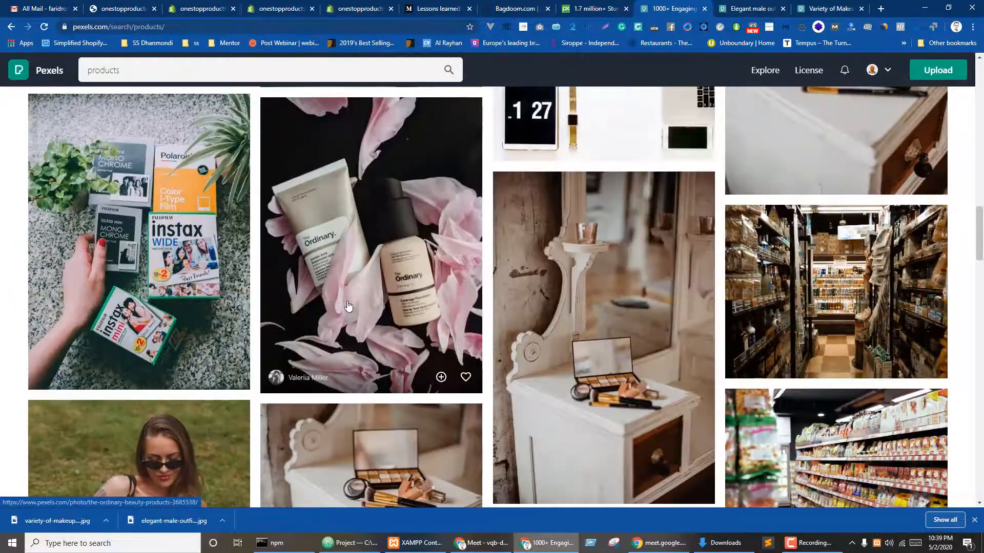
right_click(136, 210)
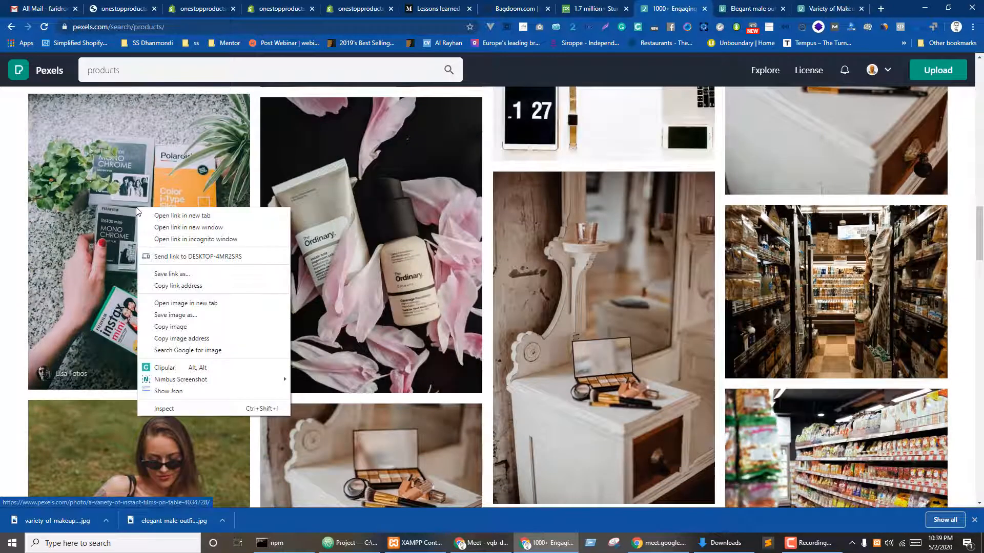
left_click(169, 216)
- Download the instant-films photo for free and return to the Home page collection editor
scroll(661, 305, "down", 4)
scroll(661, 305, "down", 4)
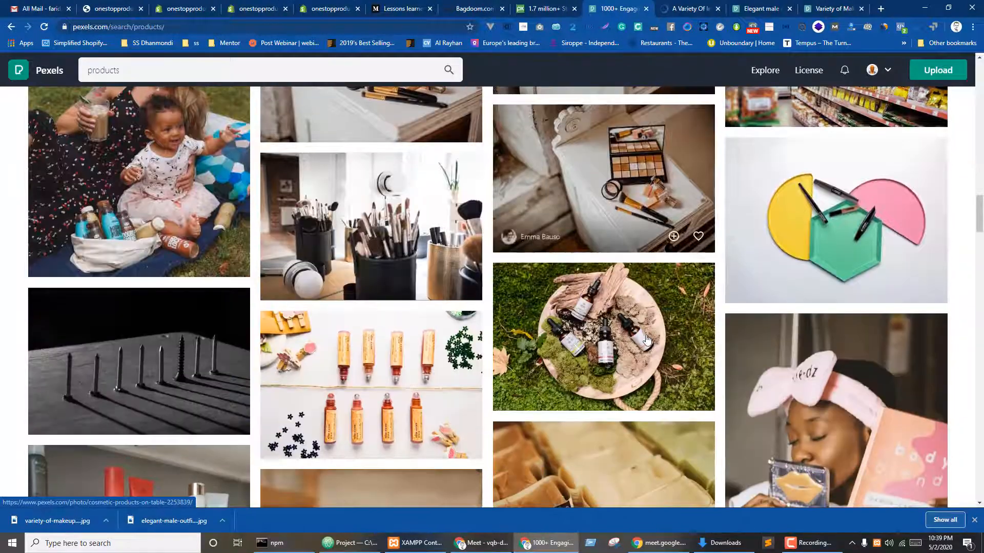
scroll(638, 339, "down", 3)
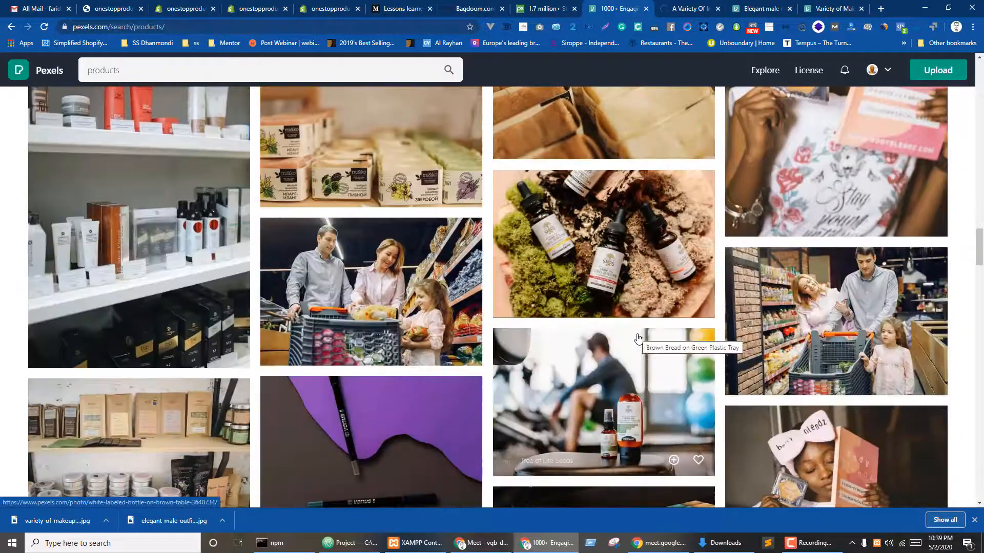
scroll(638, 339, "up", 2)
scroll(620, 340, "down", 2)
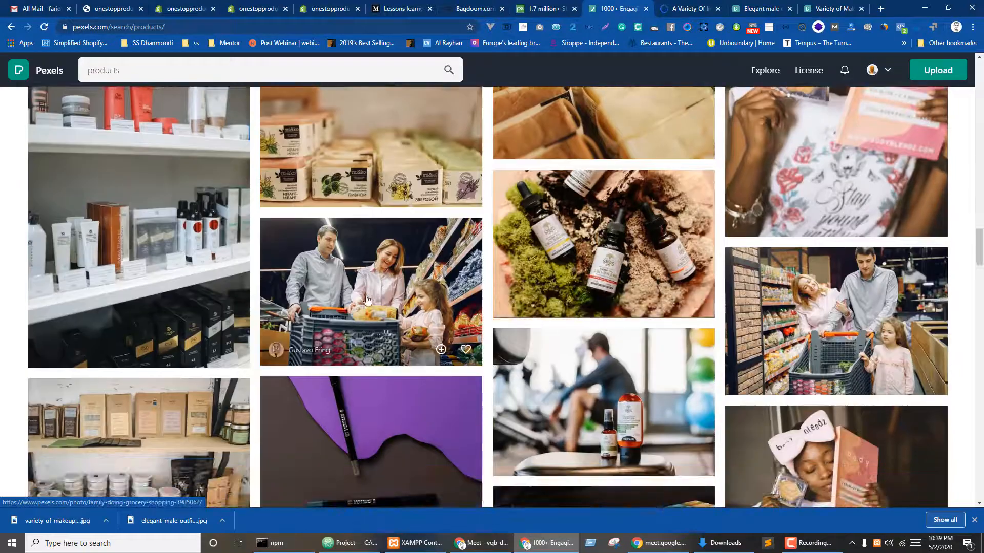
scroll(385, 297, "down", 4)
scroll(847, 355, "up", 3)
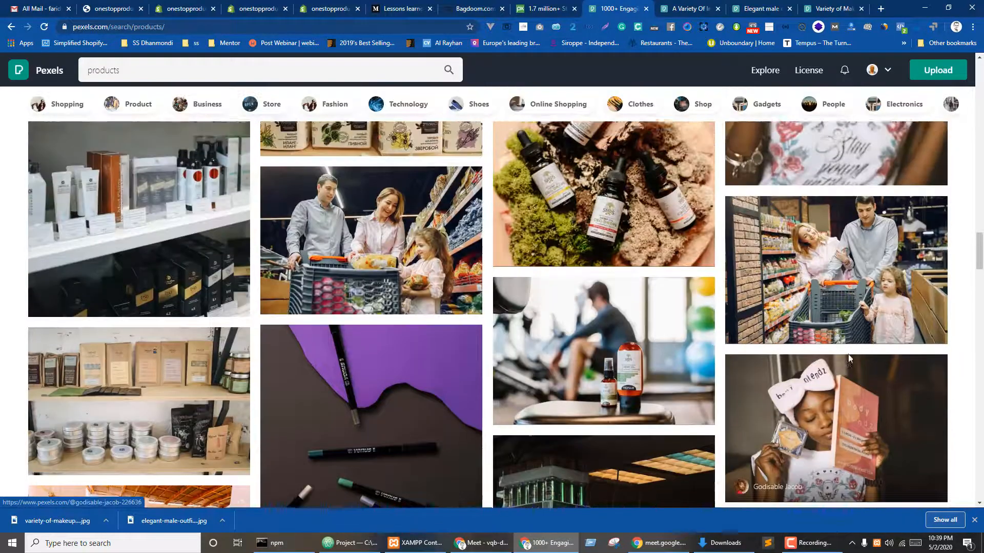
scroll(847, 354, "down", 10)
scroll(359, 348, "down", 4)
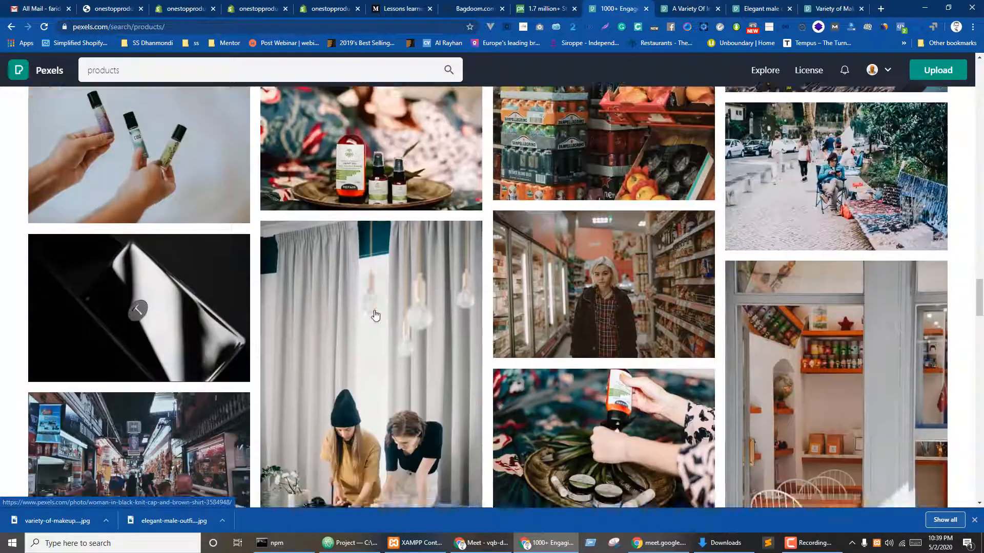
scroll(382, 313, "down", 5)
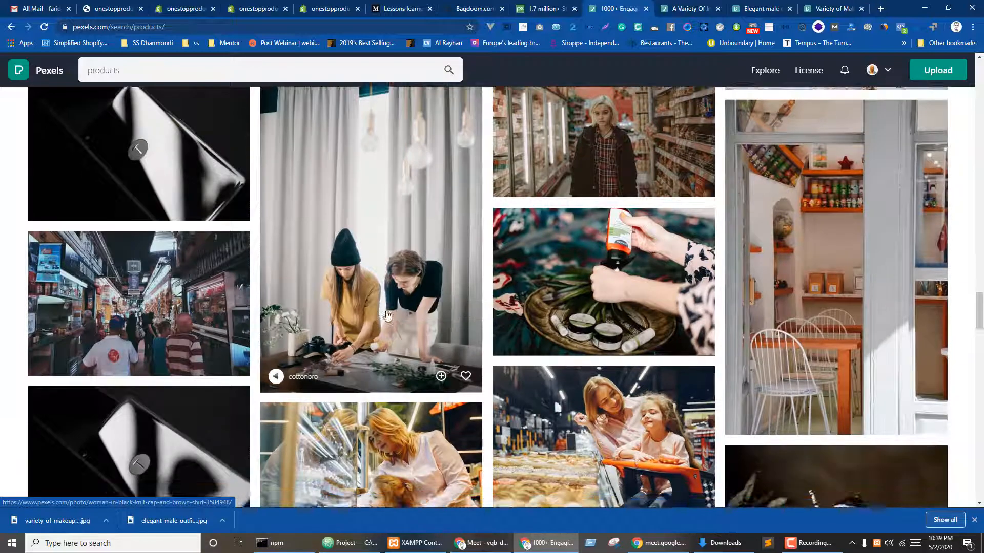
scroll(552, 316, "down", 3)
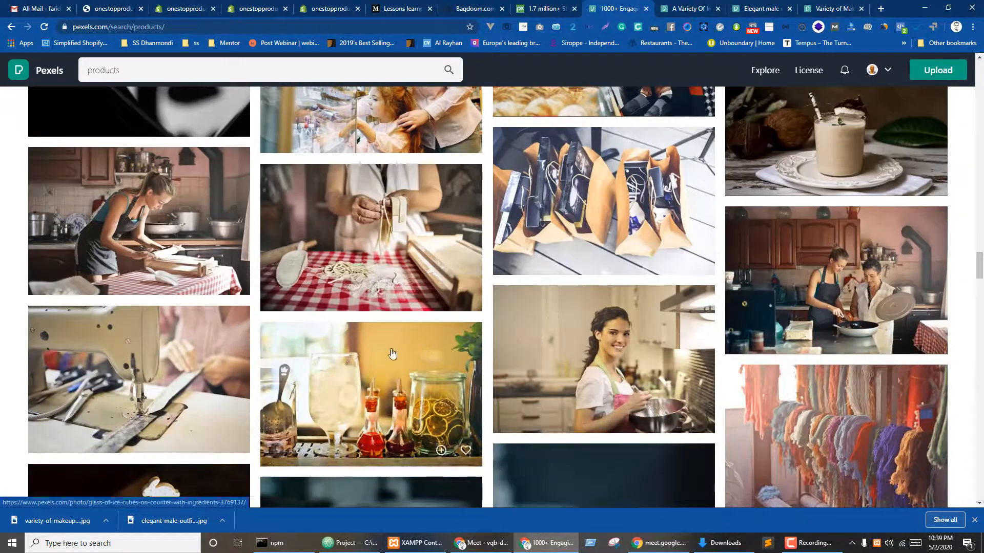
scroll(430, 315, "down", 6)
scroll(431, 320, "down", 2)
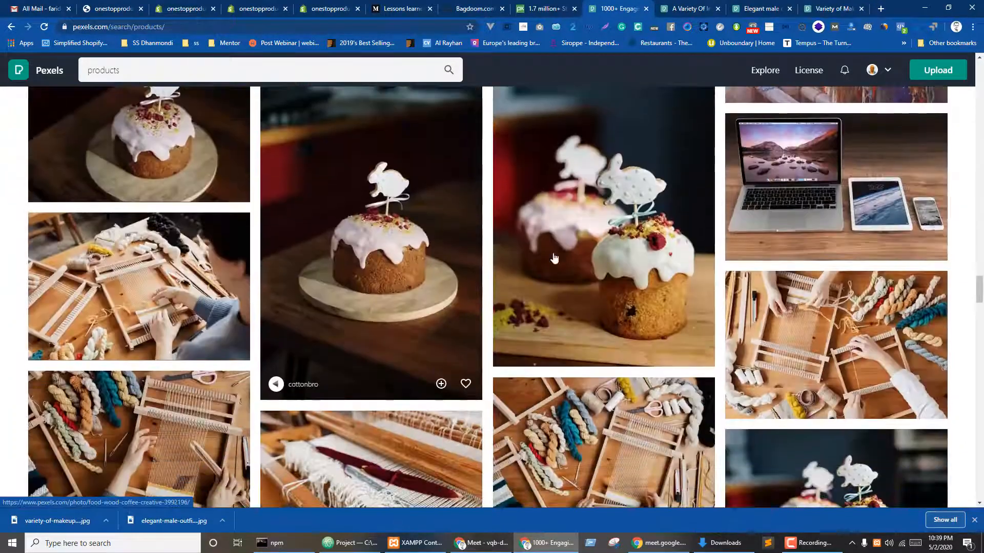
left_click(686, 9)
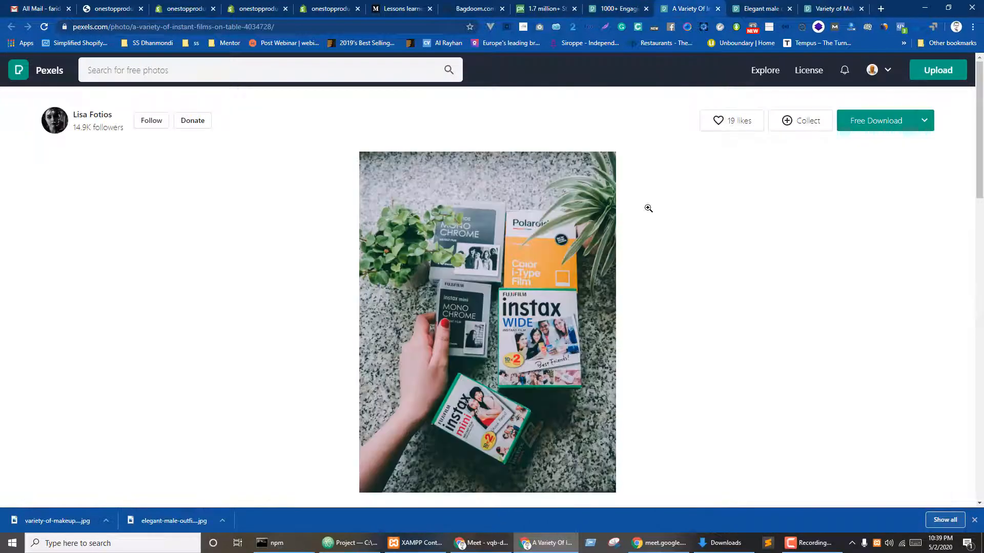
left_click(893, 115)
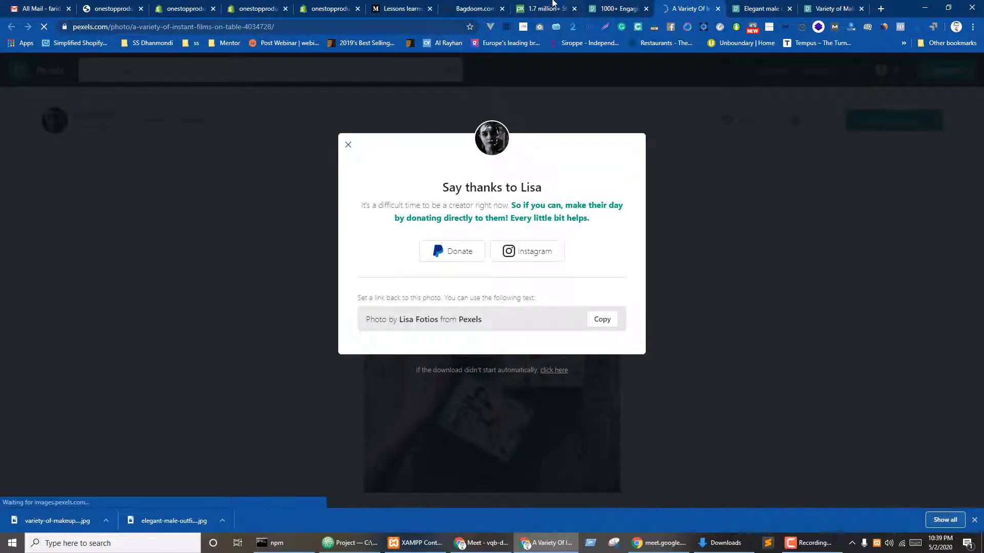
left_click(545, 9)
left_click(328, 5)
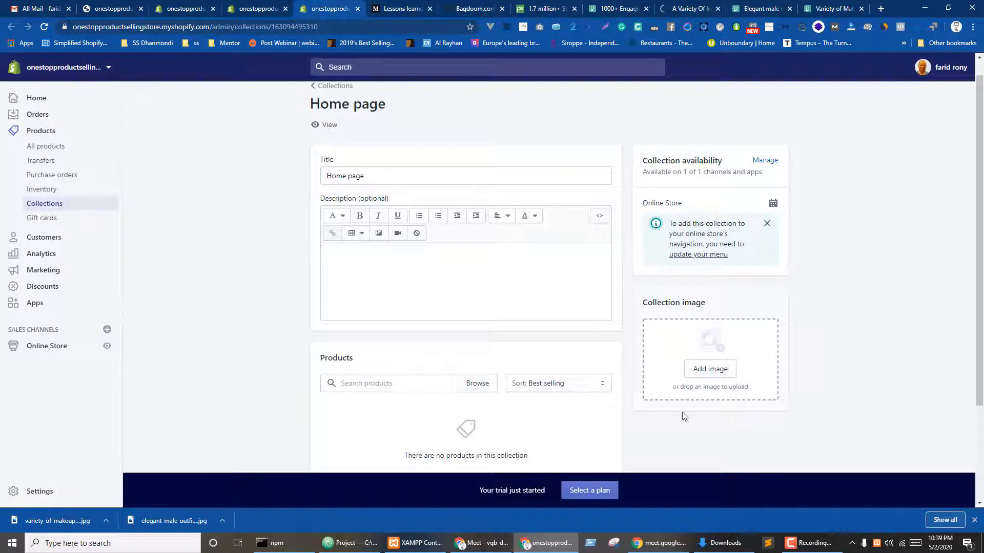
- Edit the collection title, replacing 'Home page' with 'All'
double_click(353, 173)
key("BackSpace")
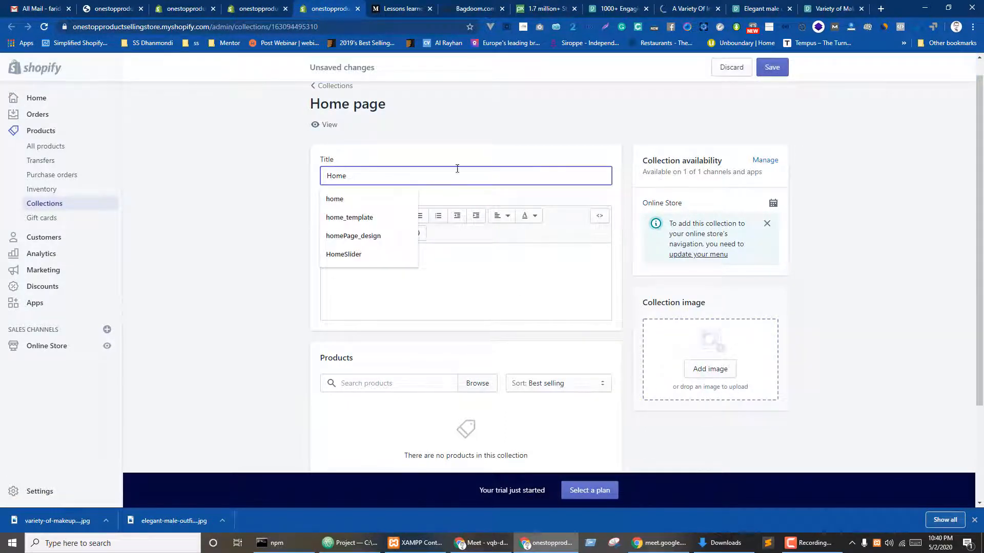
left_click(424, 127)
double_click(367, 175)
type("All Products")
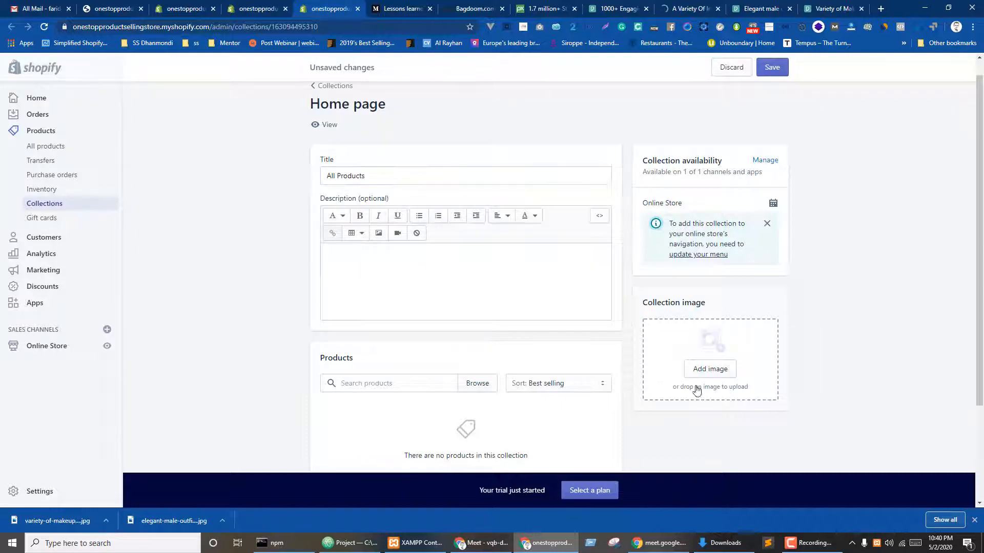
- Cancel the image file picker, re-download the instant-films photo on Pexels, and return to Collections
left_click(710, 369)
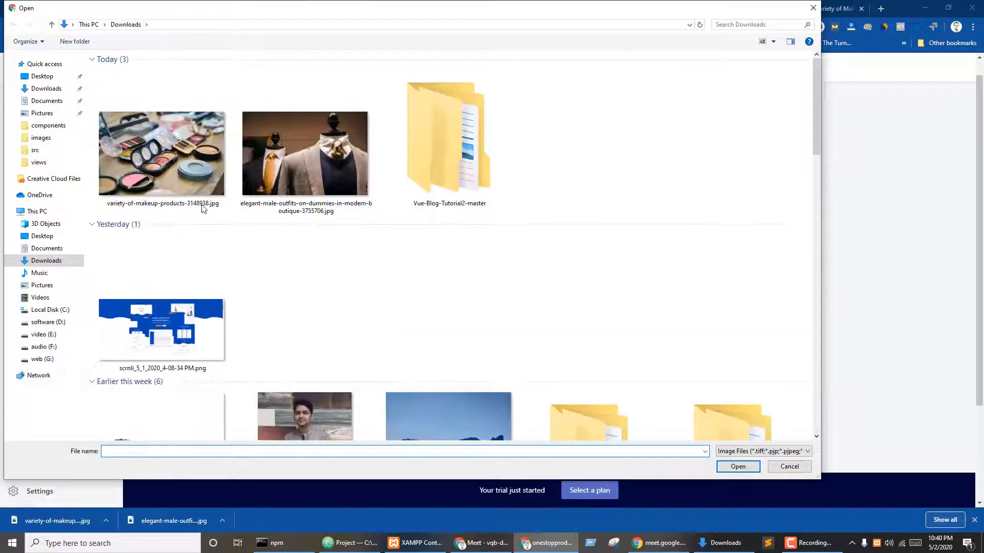
left_click(202, 205)
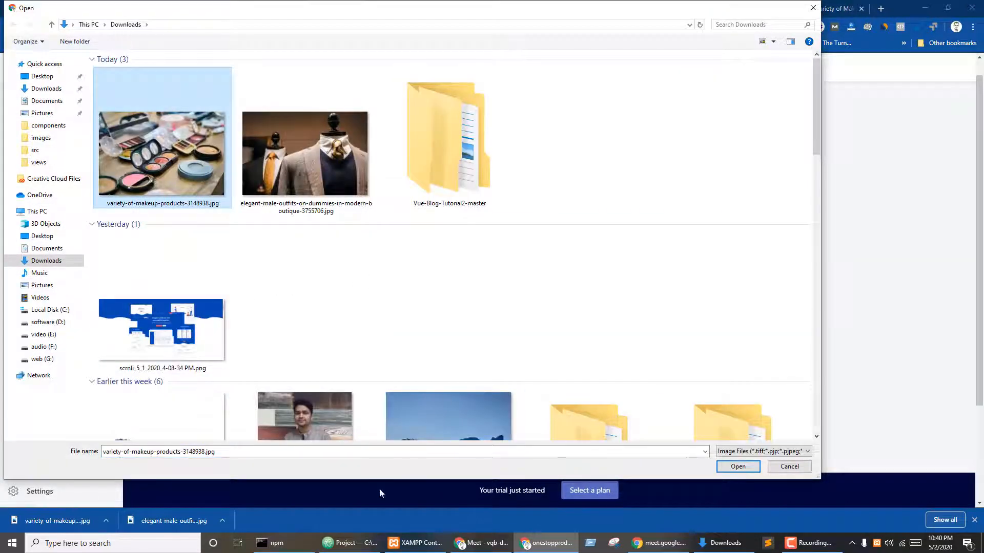
left_click(788, 471)
left_click(673, 5)
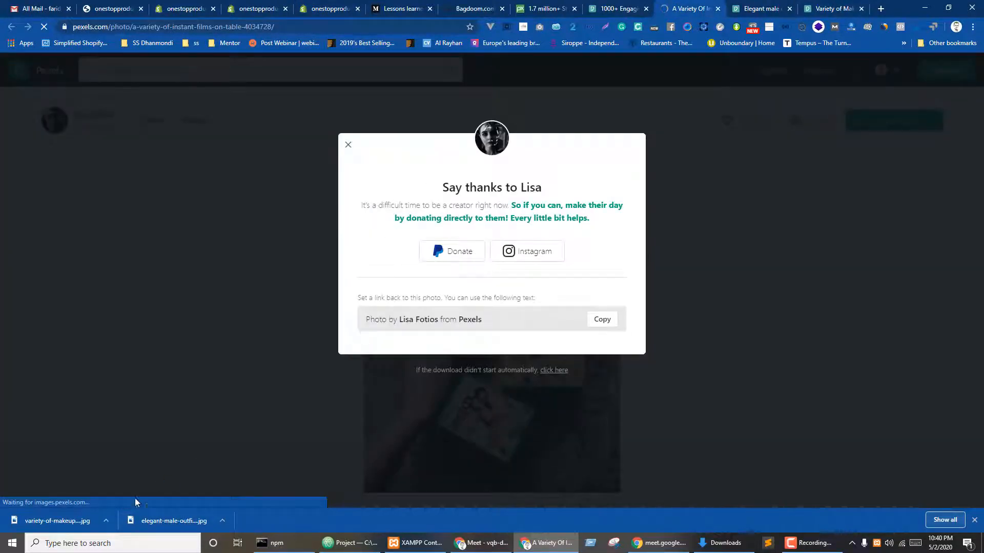
left_click(348, 145)
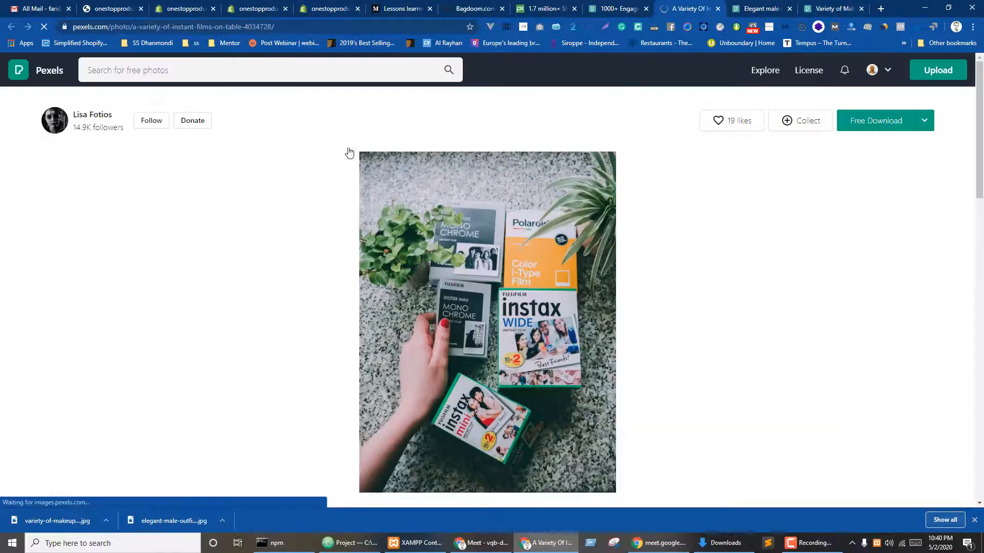
left_click(871, 123)
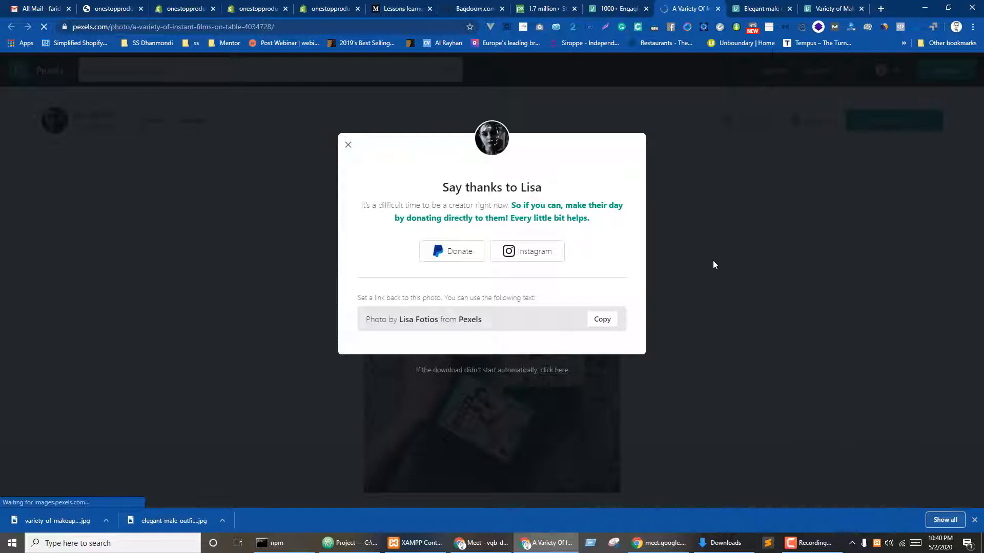
key("ctrl+5")
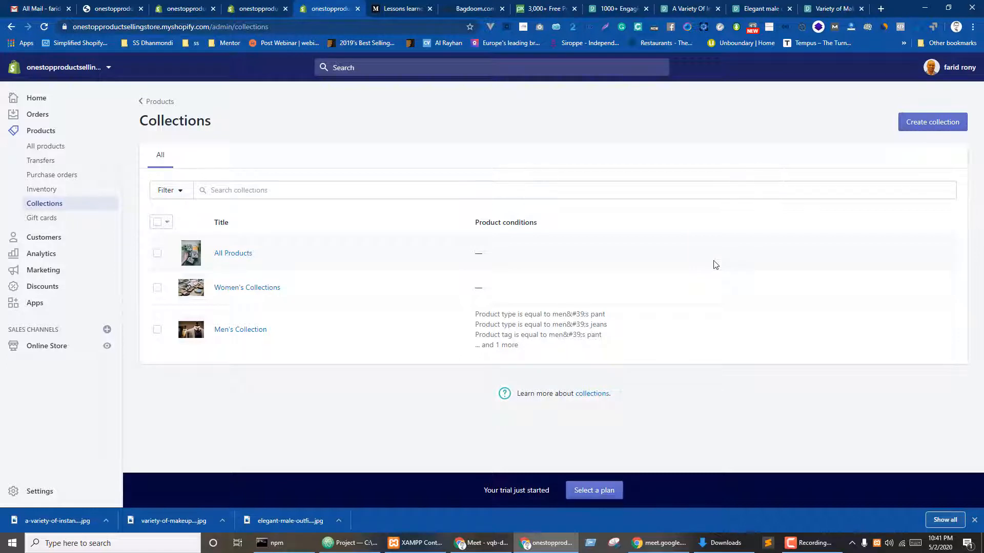
- Leave the new collection page and open a blank Add product form from All products
left_click(920, 124)
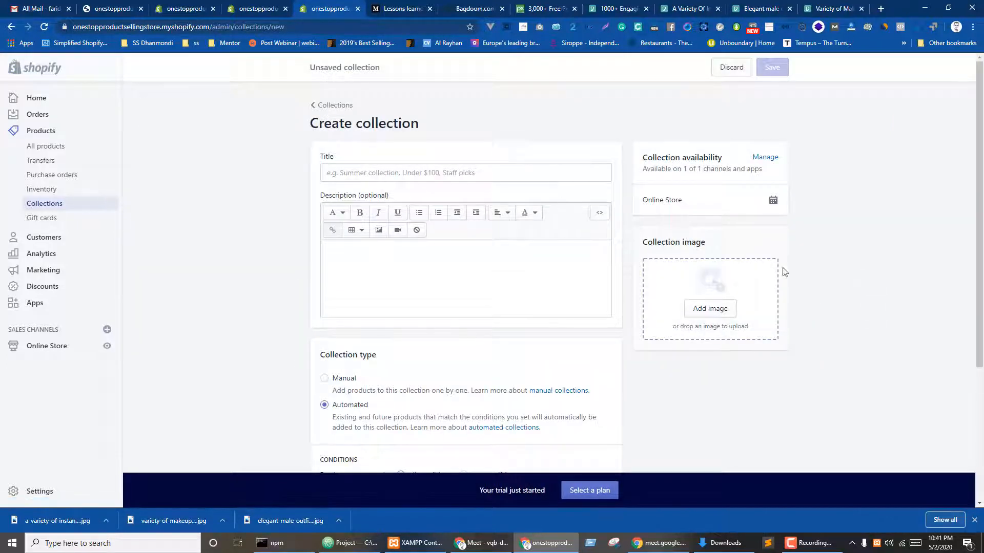
scroll(822, 209, "down", 4)
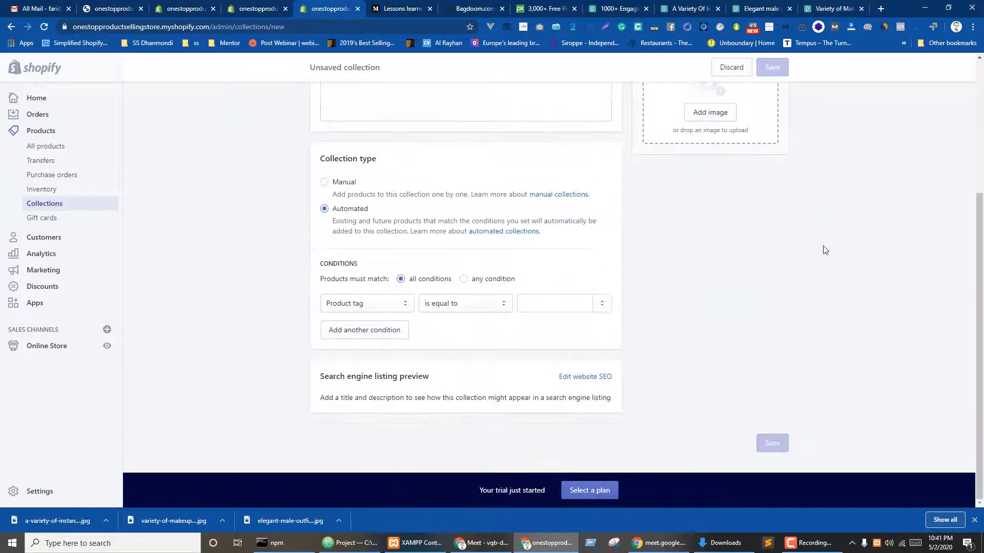
scroll(822, 250, "up", 4)
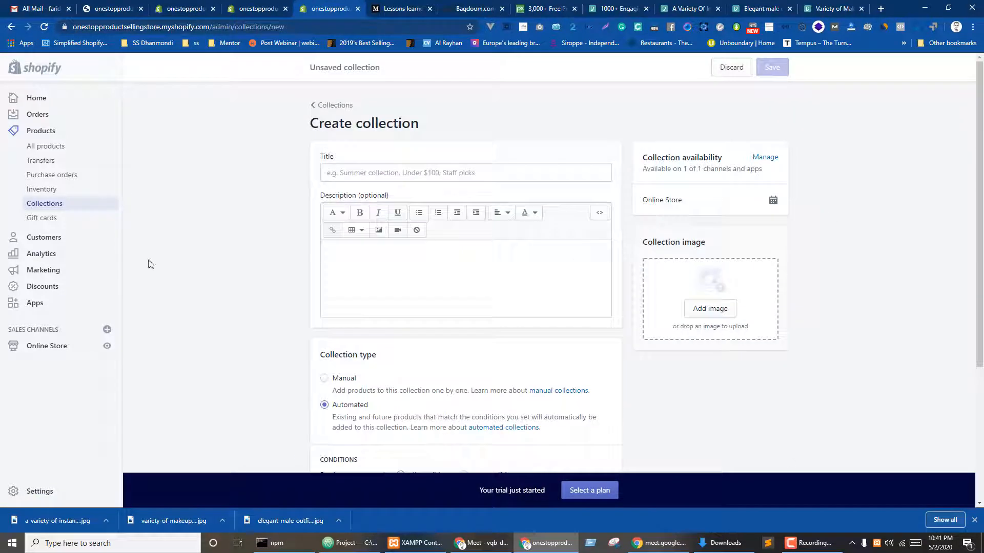
left_click(49, 147)
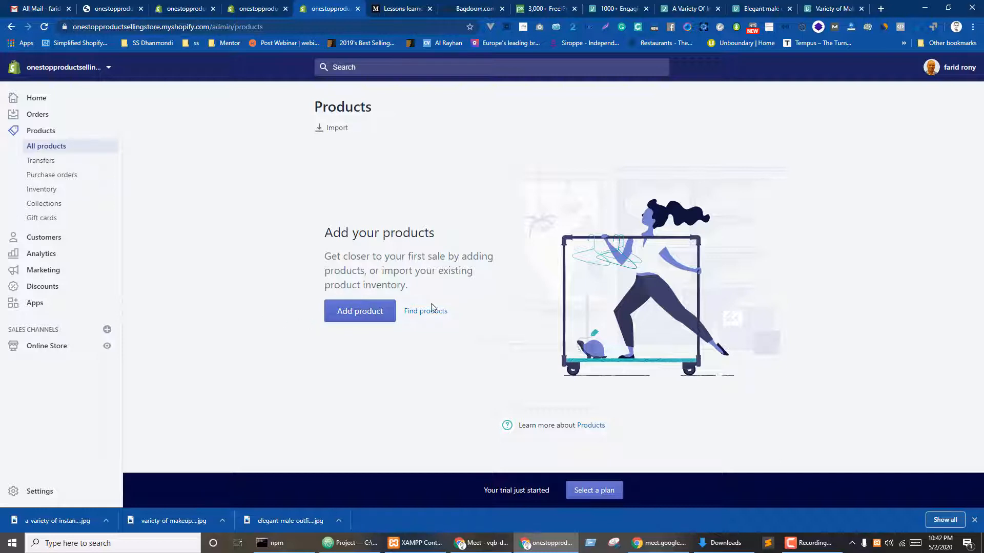
left_click(347, 315)
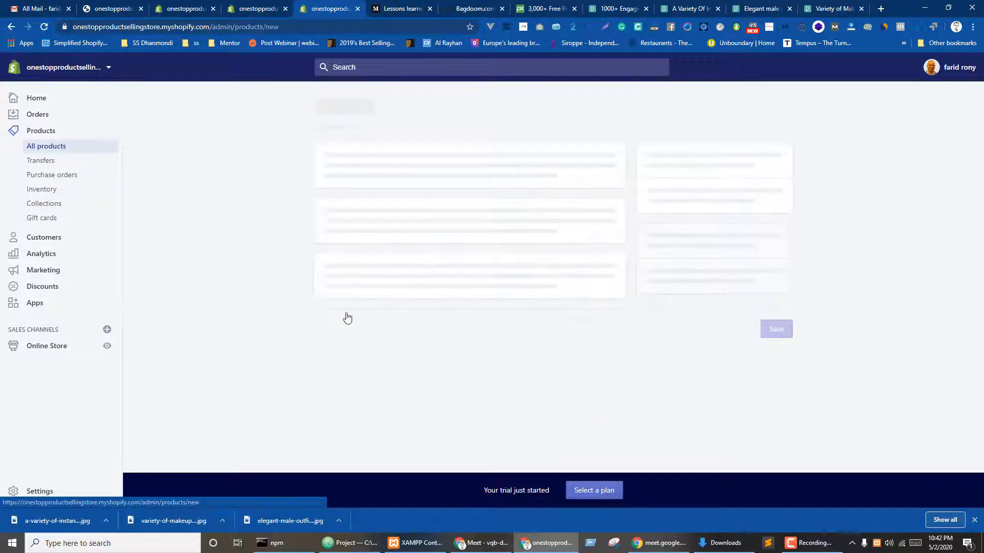
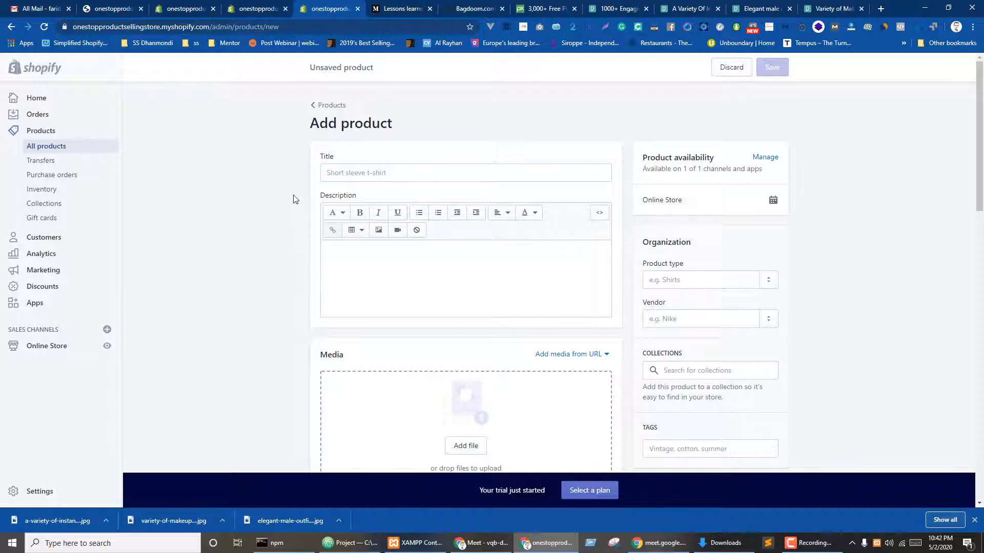
- Leave the blank product Title field and switch to the Pixabay '3,000+ Free' photo search tab
left_click(357, 174)
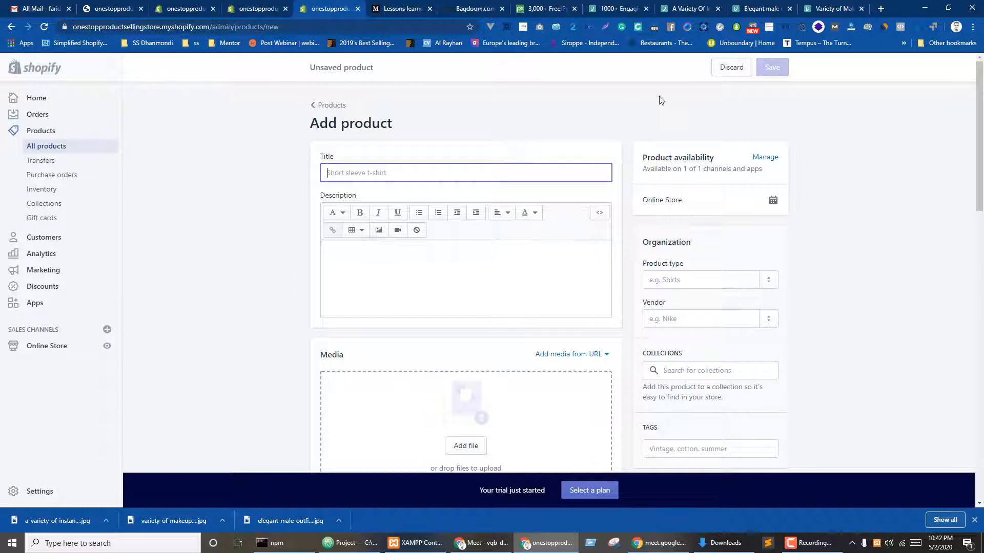
left_click(553, 7)
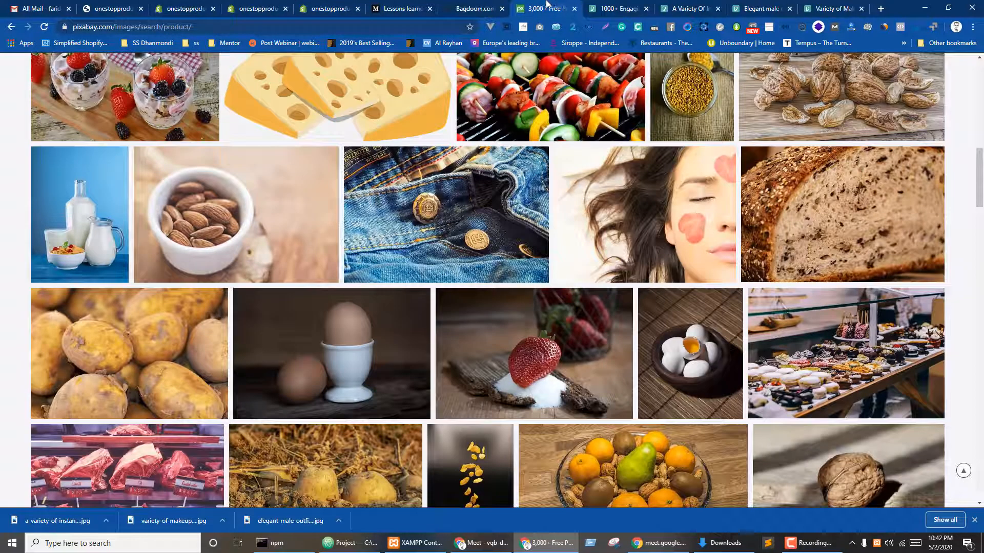
- Search Google for "men's pant"
left_click(272, 27)
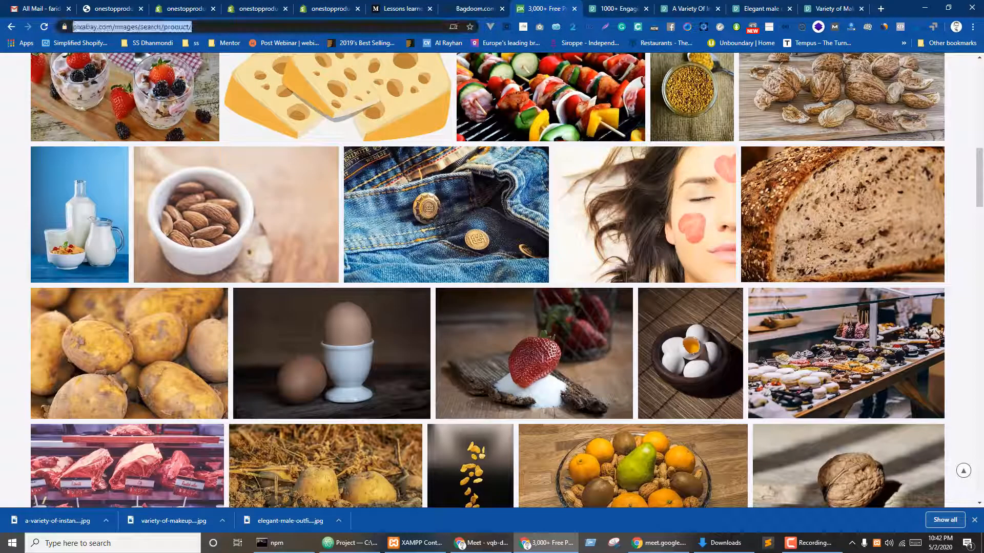
type("google")
key("Return")
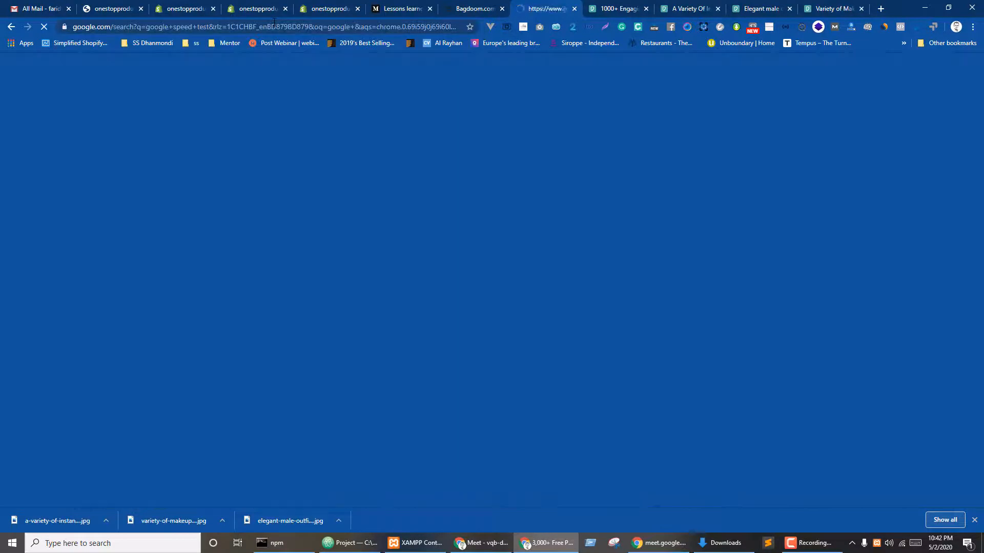
triple_click(155, 73)
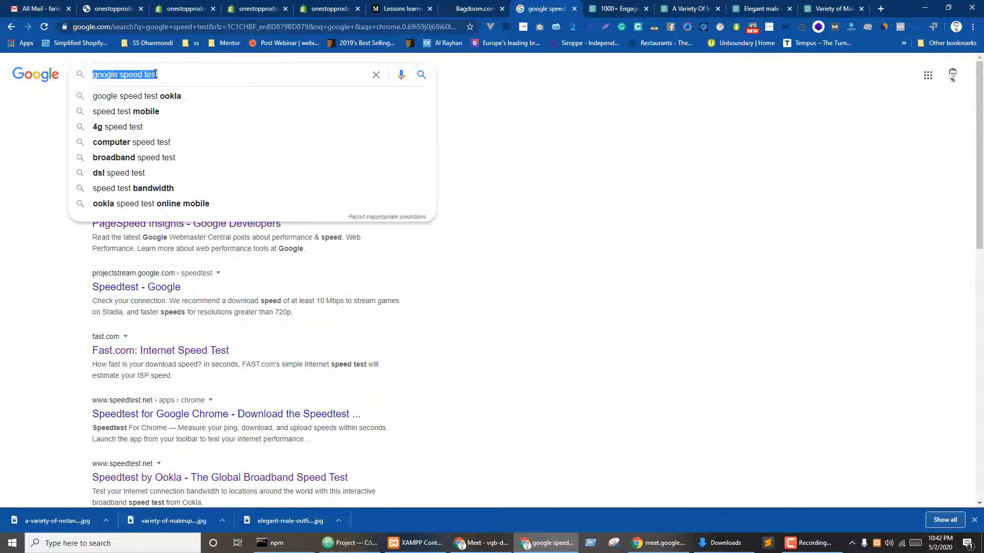
type("me")
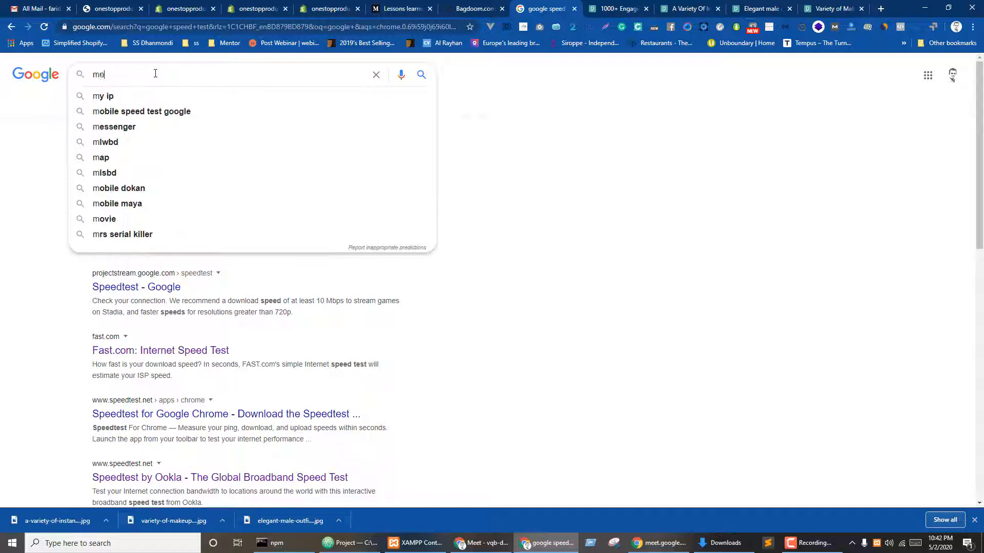
type("n's pant")
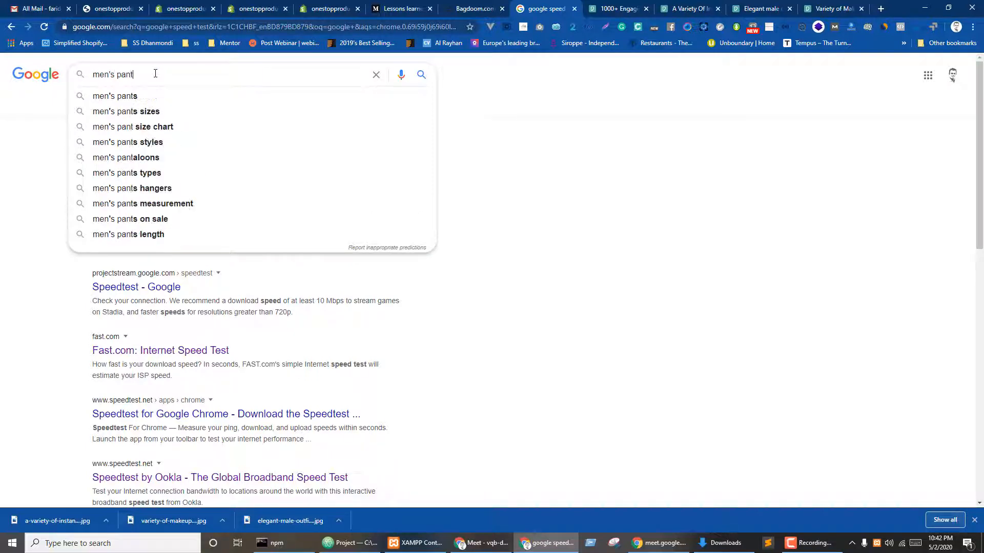
key("Return")
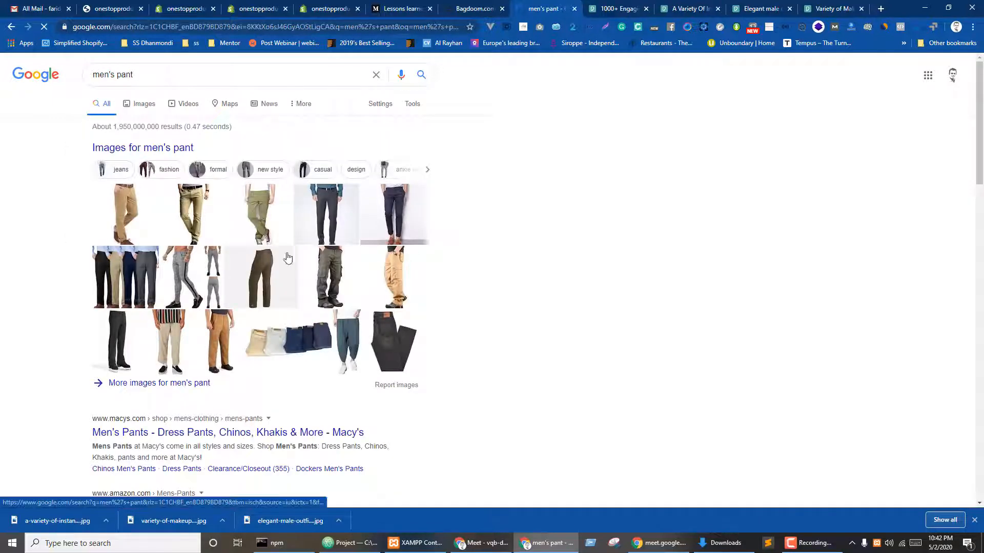
- Open the Macy's and Amazon men's pants results in background tabs, then close Amazon
scroll(112, 292, "down", 3)
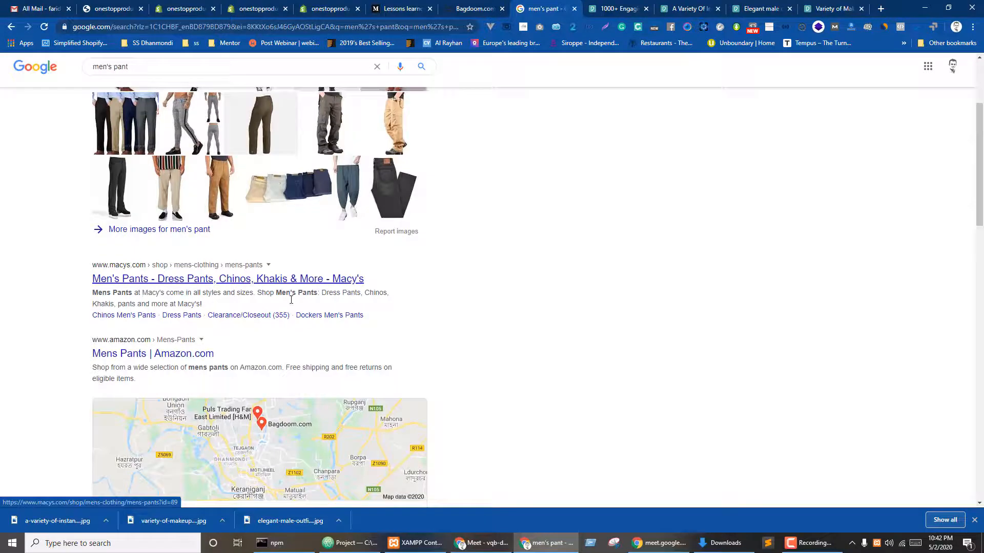
middle_click(119, 280)
middle_click(146, 354)
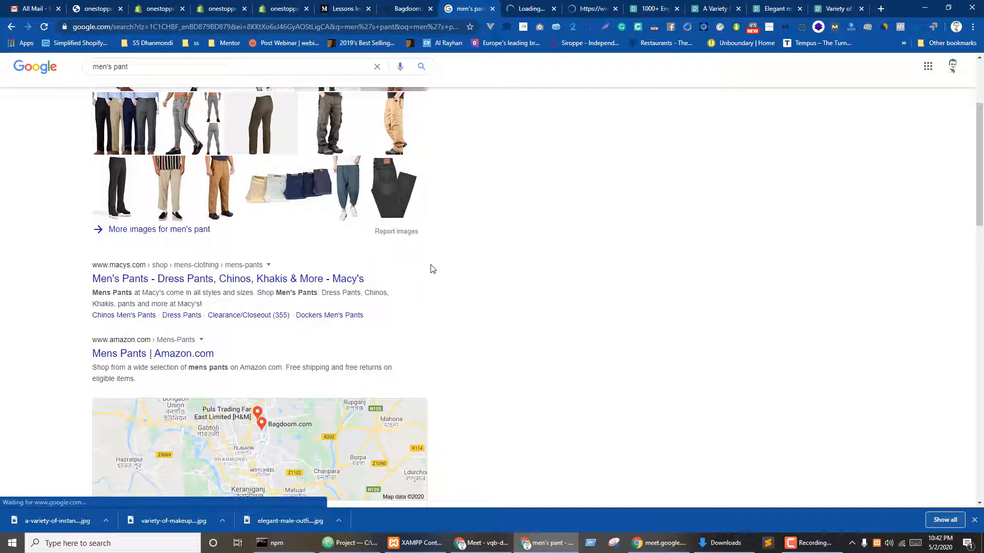
key("ctrl+Tab")
key("ctrl+Tab")
key("ctrl+w")
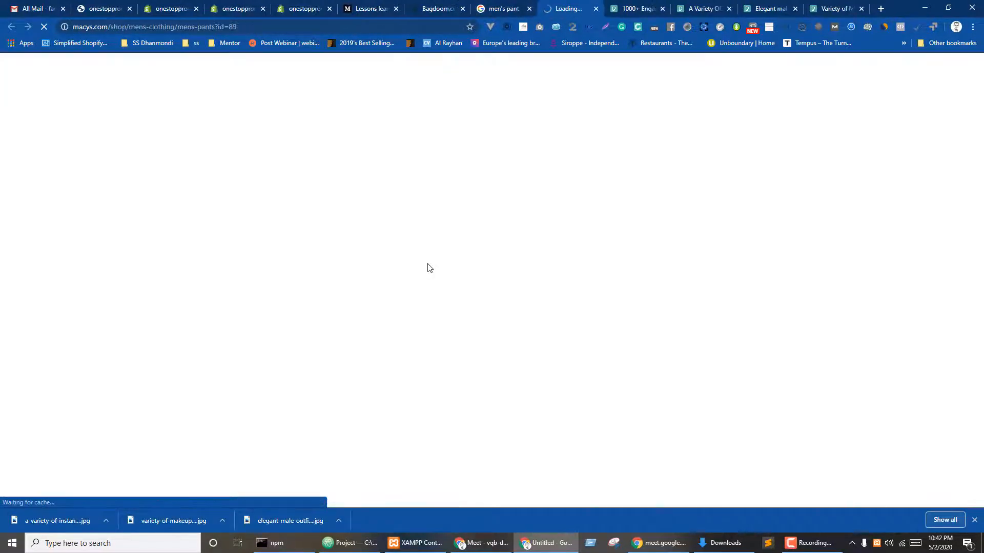
key("ctrl+shift+Tab")
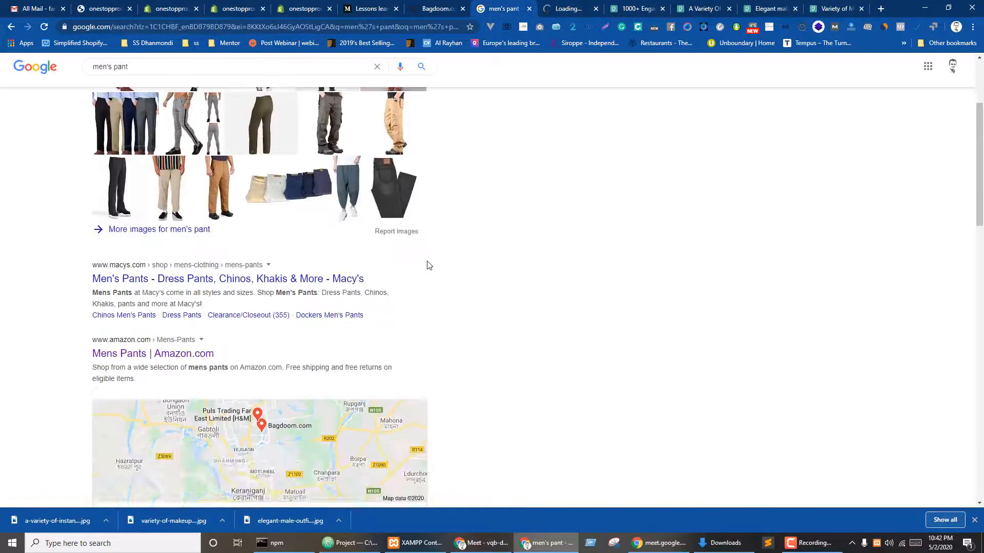
scroll(360, 302, "down", 7)
scroll(360, 302, "up", 8)
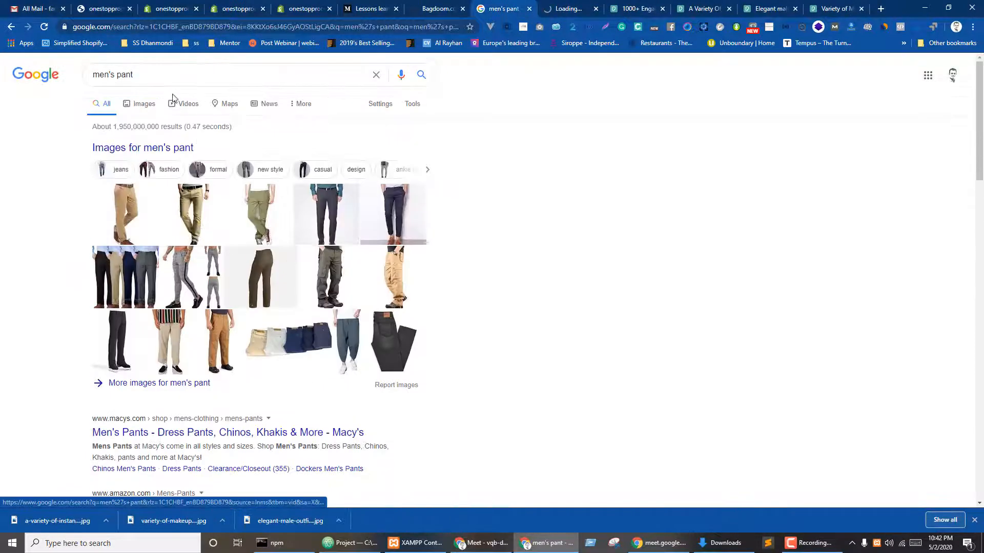
- Preview track pants in Google Images and open the navy Men Cotton Track Pants source page
left_click(152, 103)
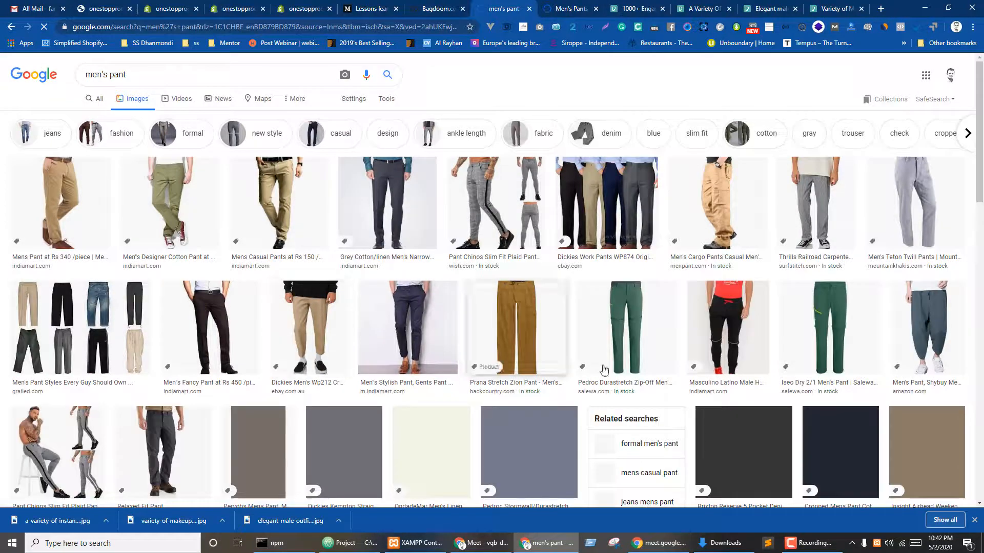
scroll(726, 245, "down", 2)
left_click(726, 245)
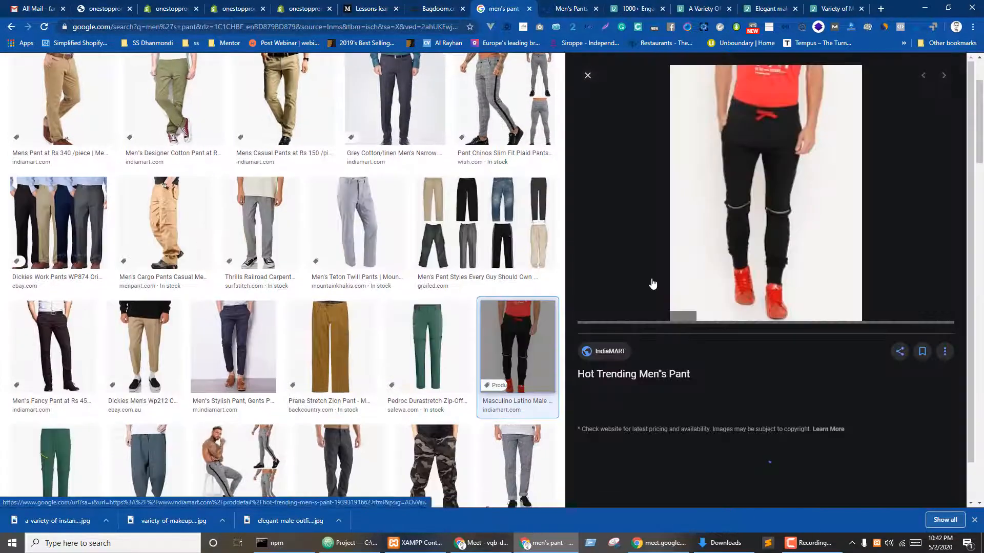
scroll(771, 278, "down", 5)
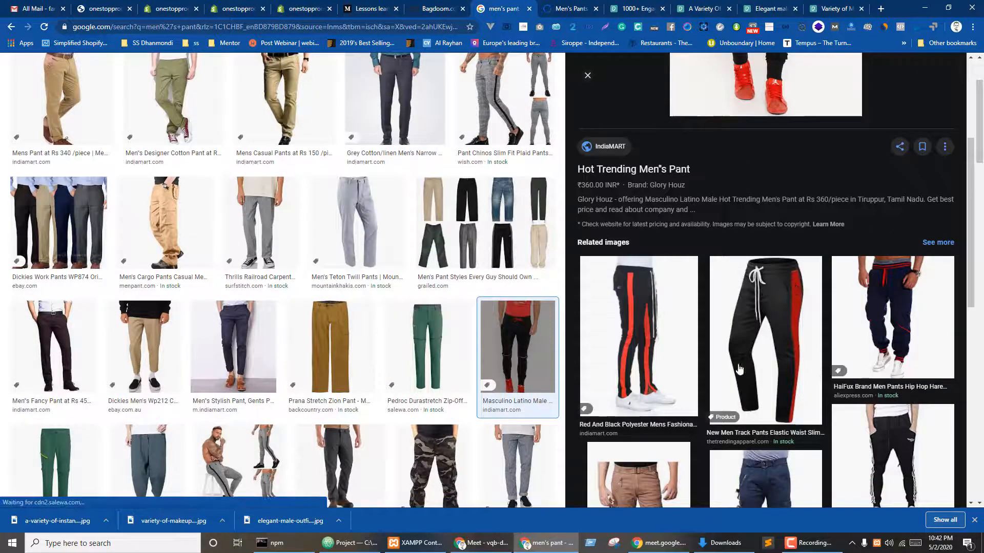
left_click(619, 338)
scroll(620, 338, "down", 5)
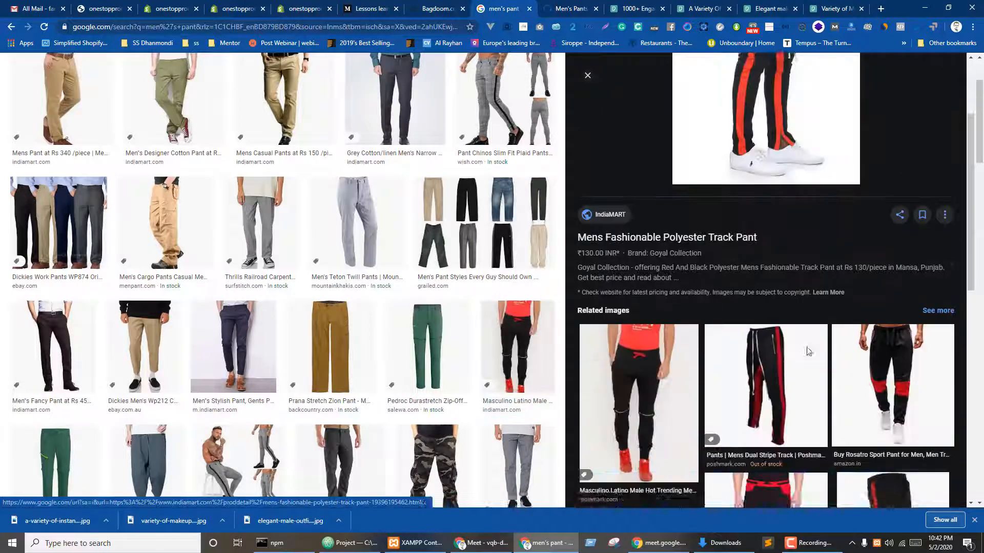
left_click(907, 310)
scroll(889, 315, "down", 5)
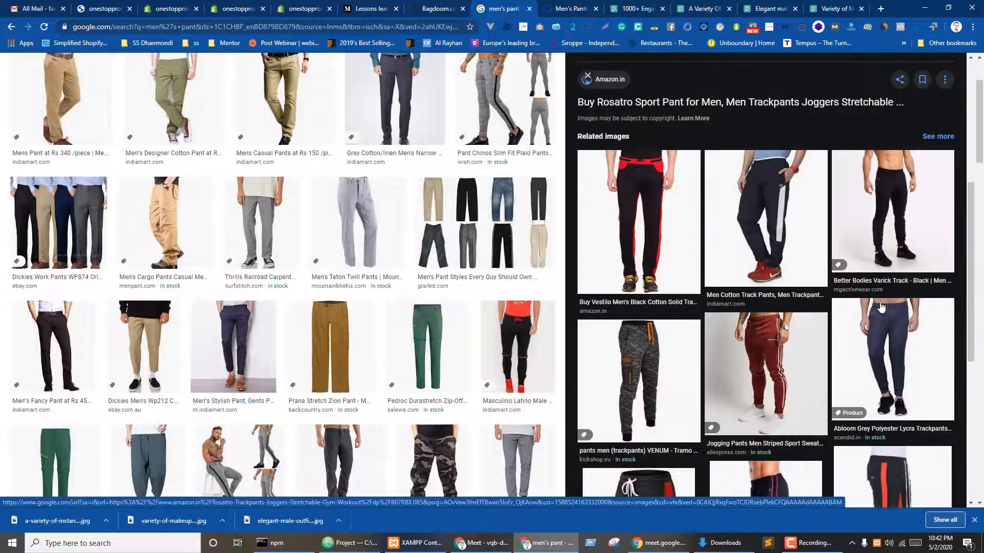
left_click(760, 231)
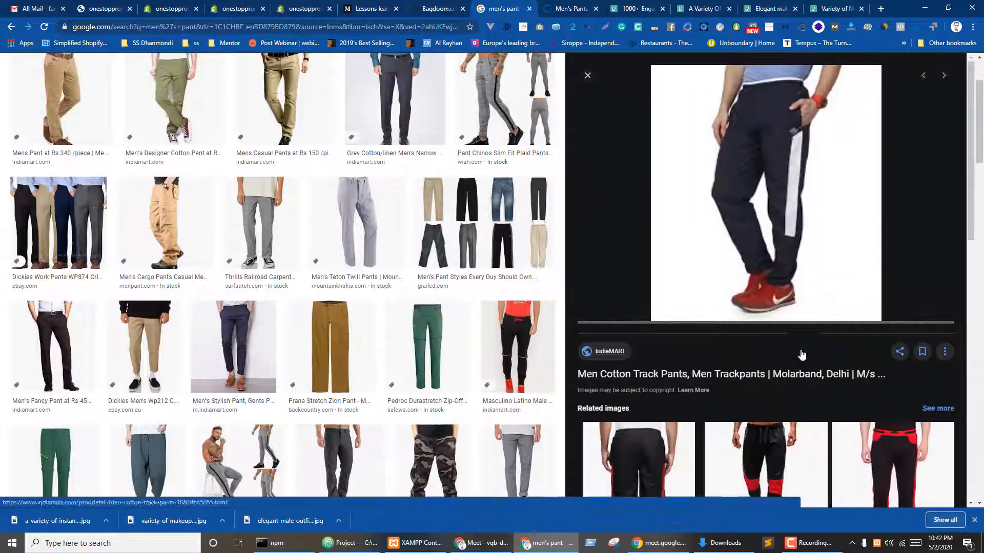
left_click(666, 377)
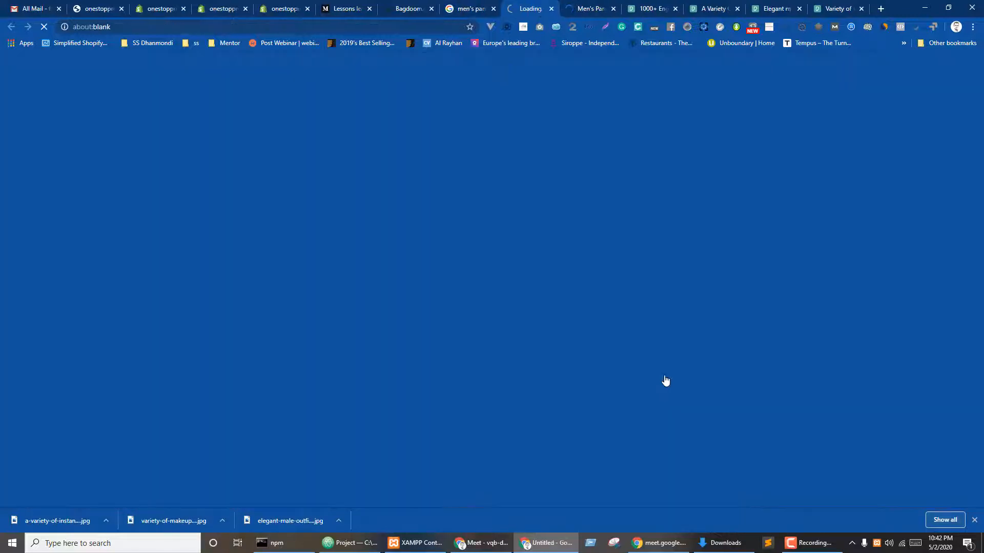
- Open Macy's navy slim-fit suit pants page and view the enlarged IndiaMART track pants photo
left_click(587, 1)
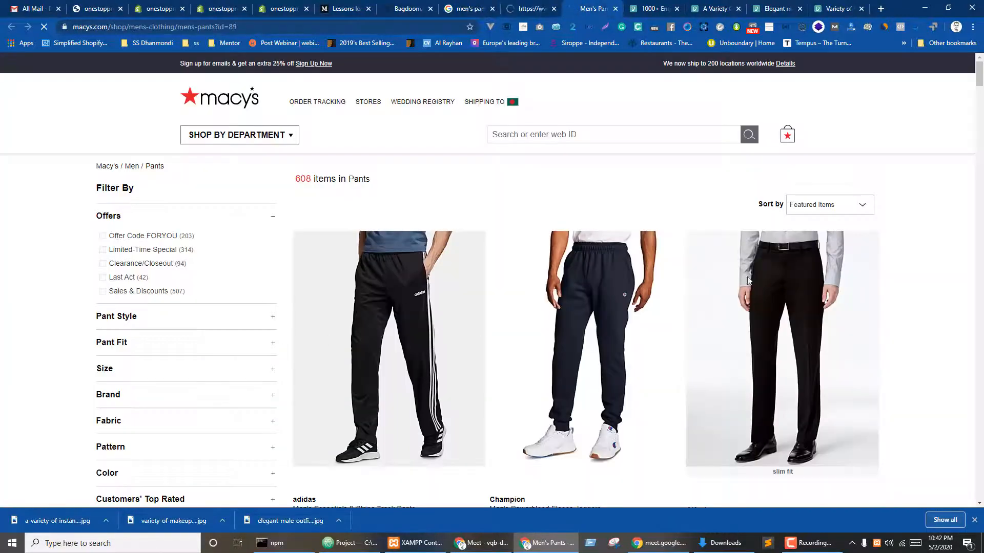
scroll(686, 291, "down", 5)
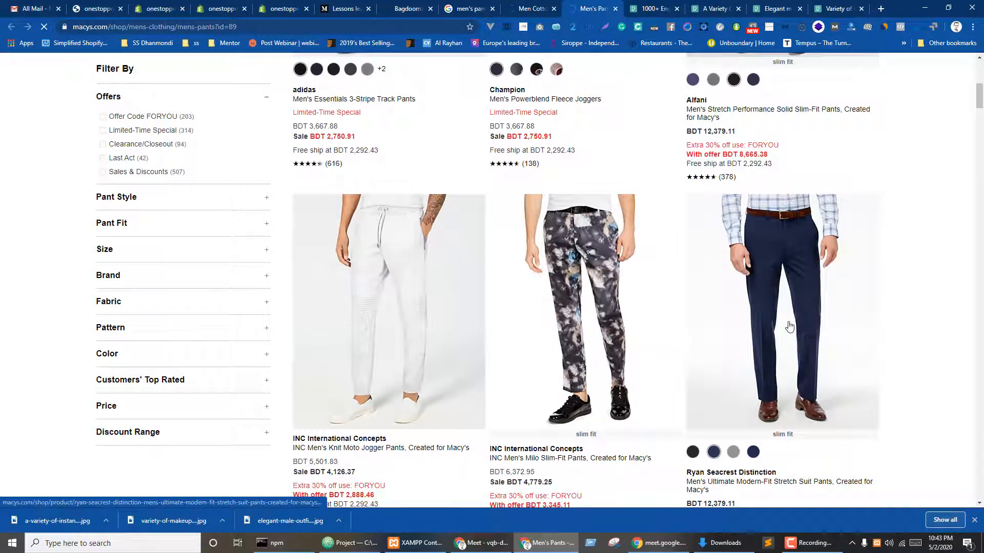
left_click(783, 314)
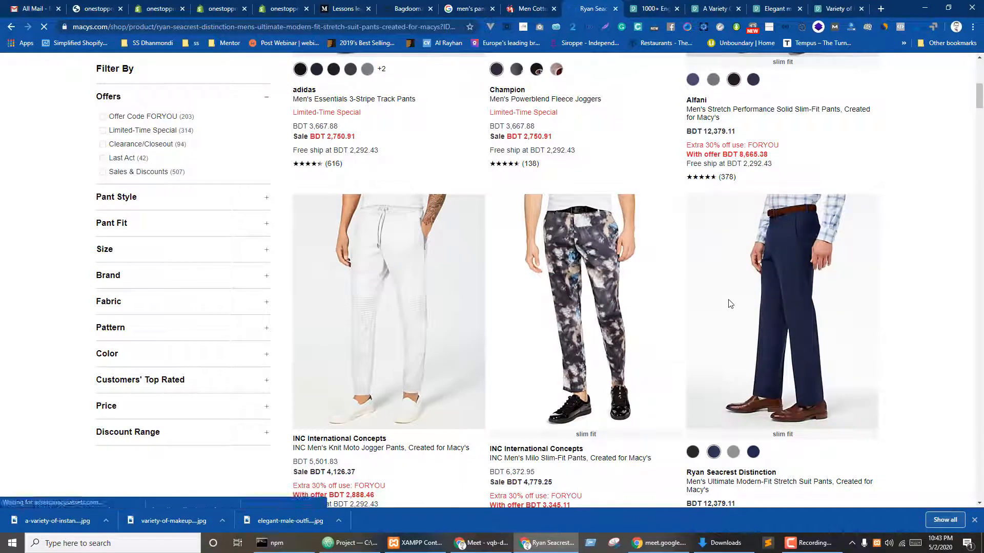
key("ctrl+shift+Tab")
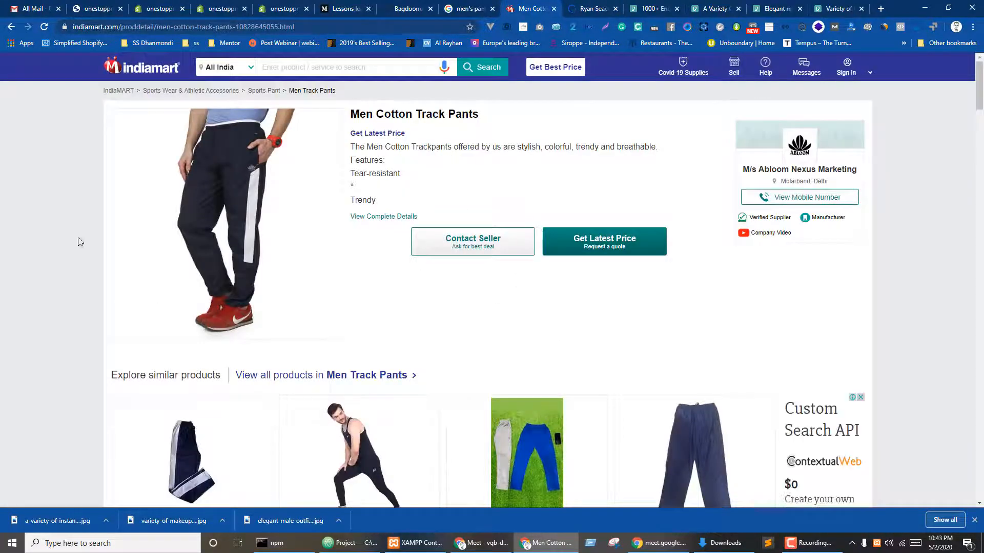
scroll(441, 256, "down", 5)
scroll(446, 248, "up", 5)
left_click(222, 186)
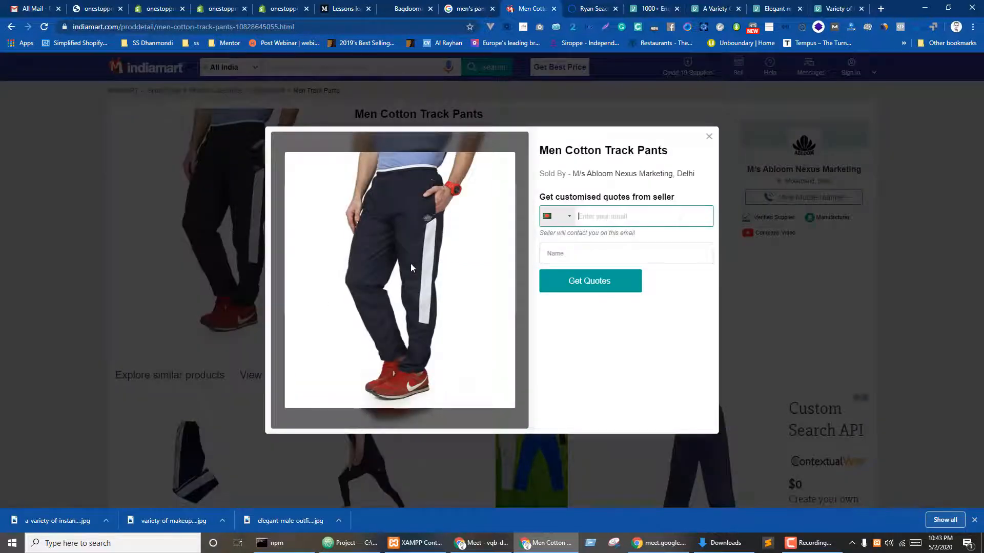
left_click(571, 15)
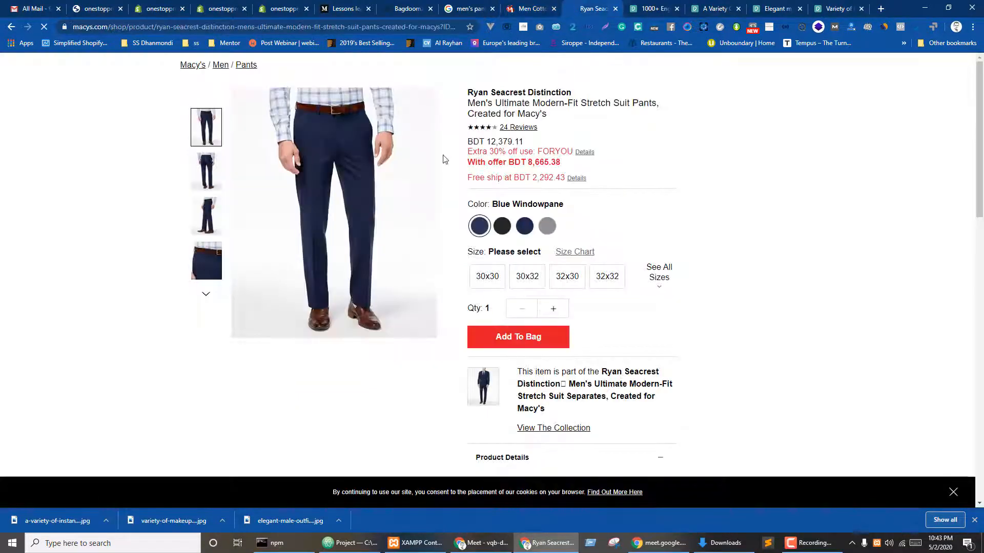
- Start saving the suit pants photo, cancel it, and close the Macy's tab
right_click(327, 188)
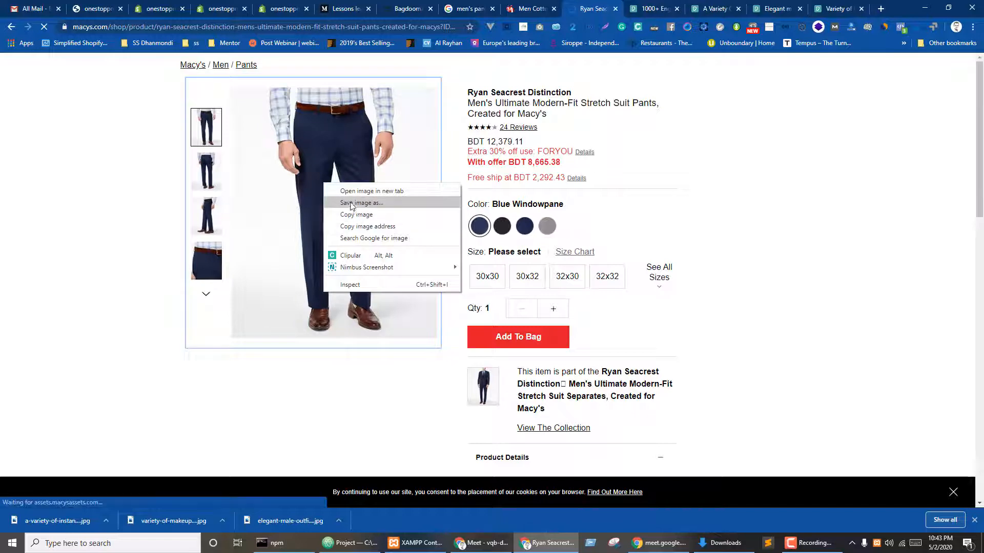
left_click(358, 201)
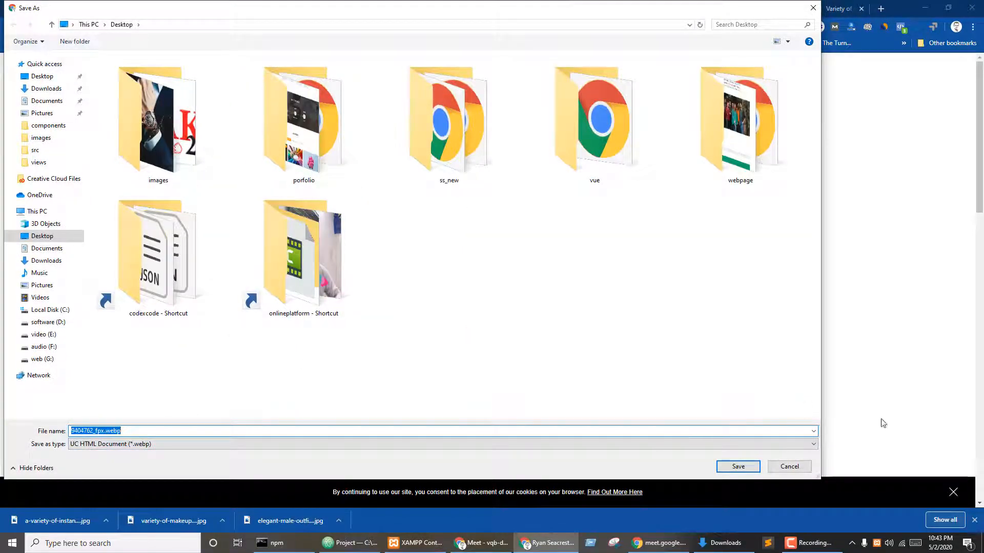
left_click(789, 466)
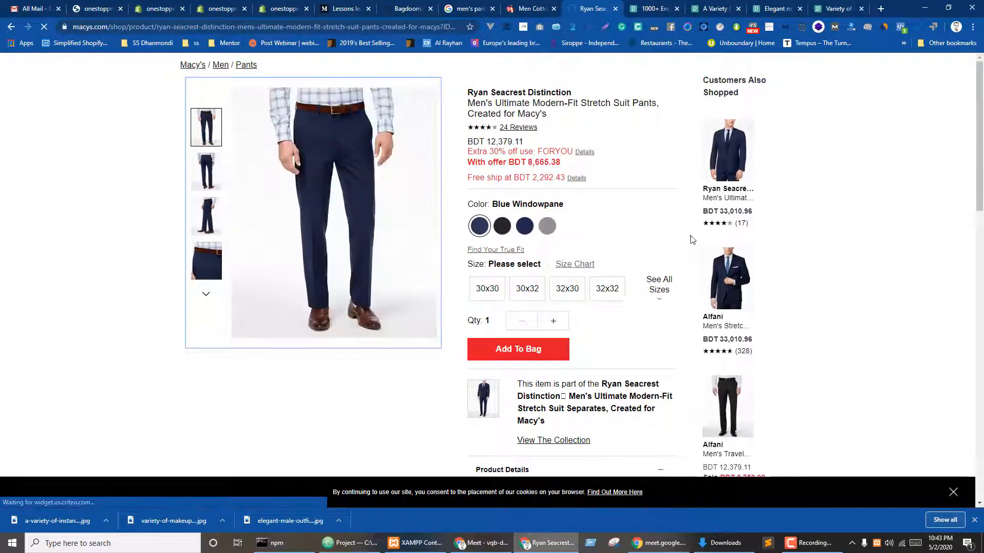
key("ctrl+w")
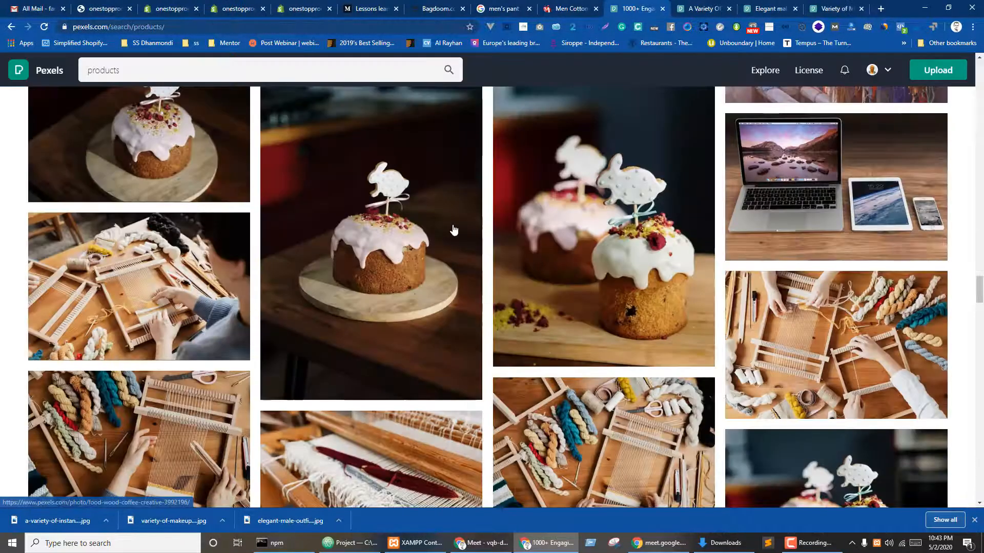
key("ctrl+shift+Tab")
- Save the IndiaMART track pants photo to the Desktop as trackpants-500x500.jpg
right_click(379, 249)
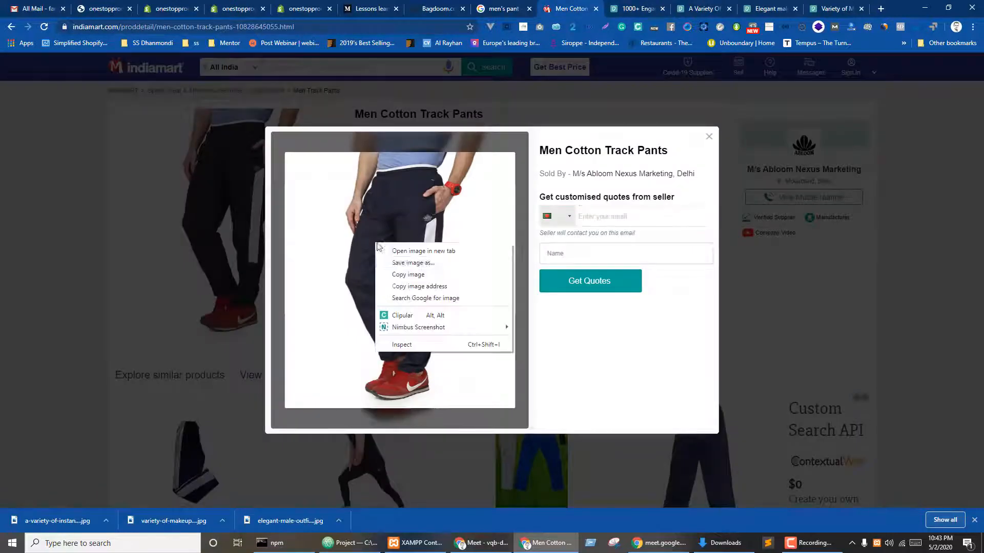
left_click(397, 264)
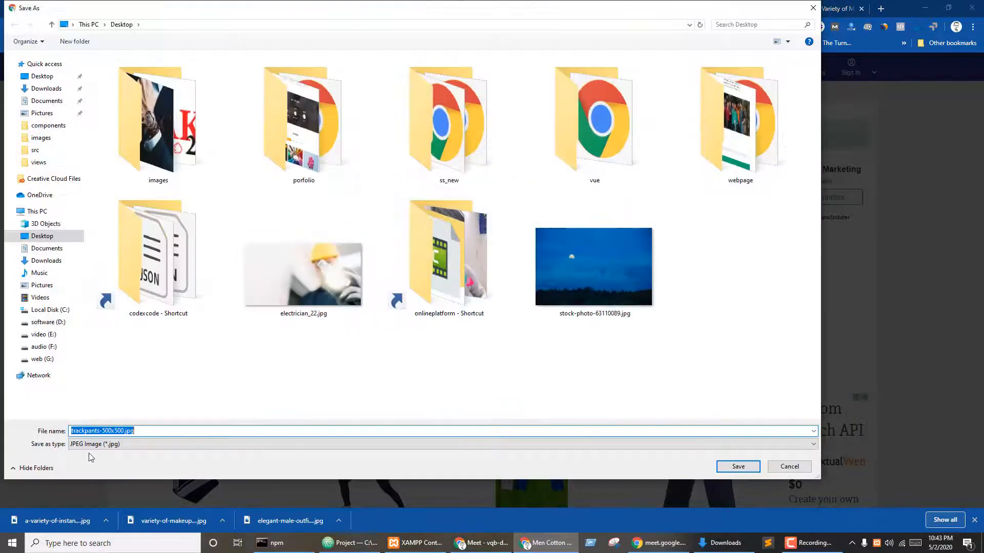
left_click(728, 465)
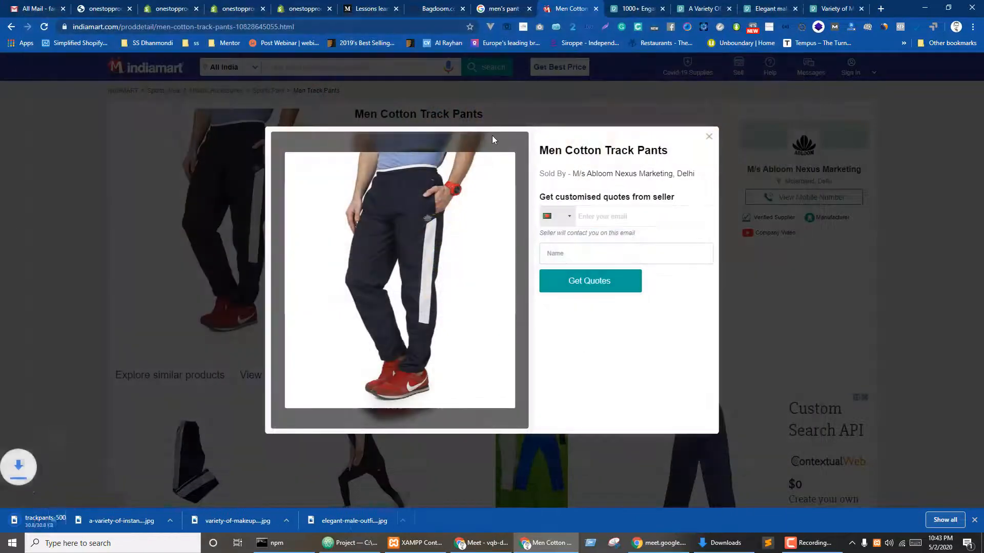
left_click(242, 5)
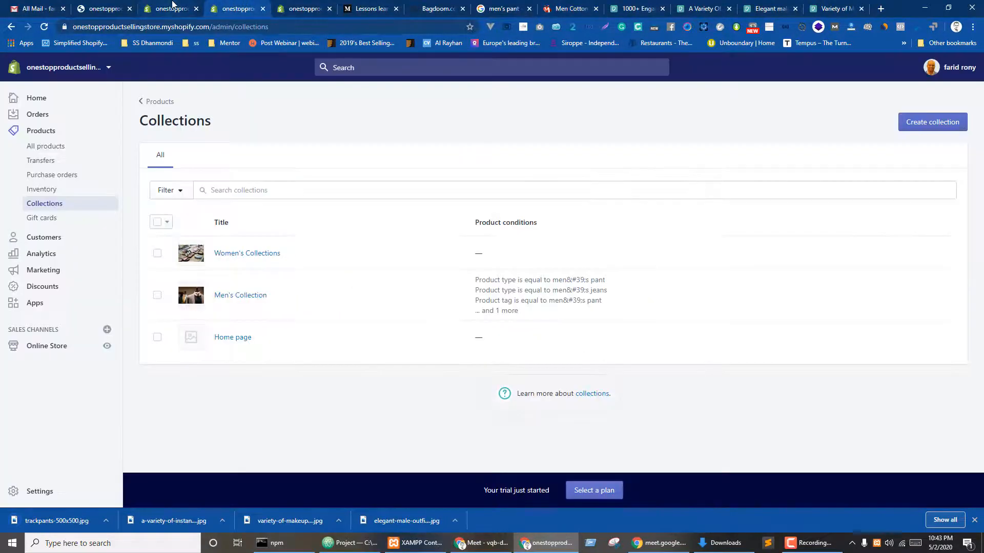
- Copy the IndiaMART title 'Men Cotton Track Pants' into the Shopify product Title
left_click(308, 7)
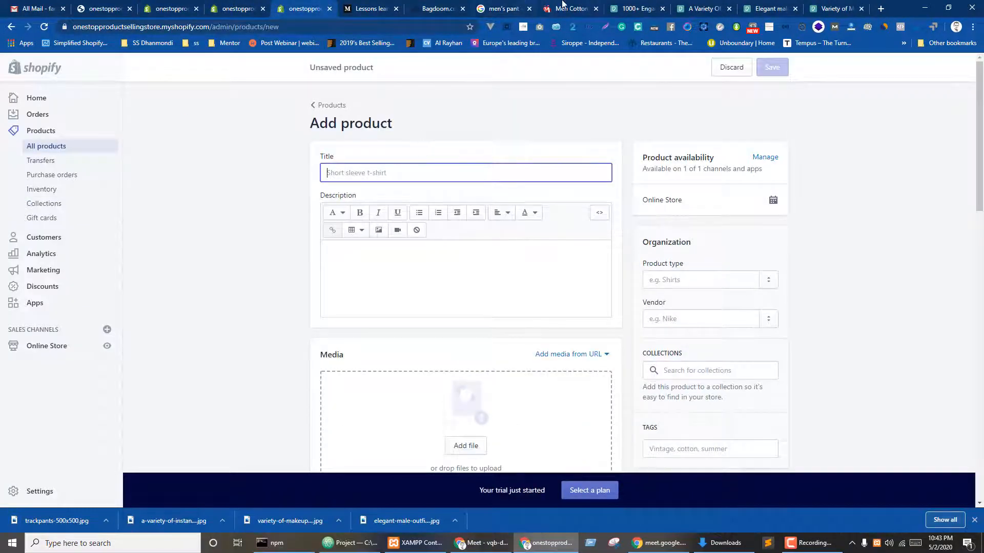
left_click(563, 5)
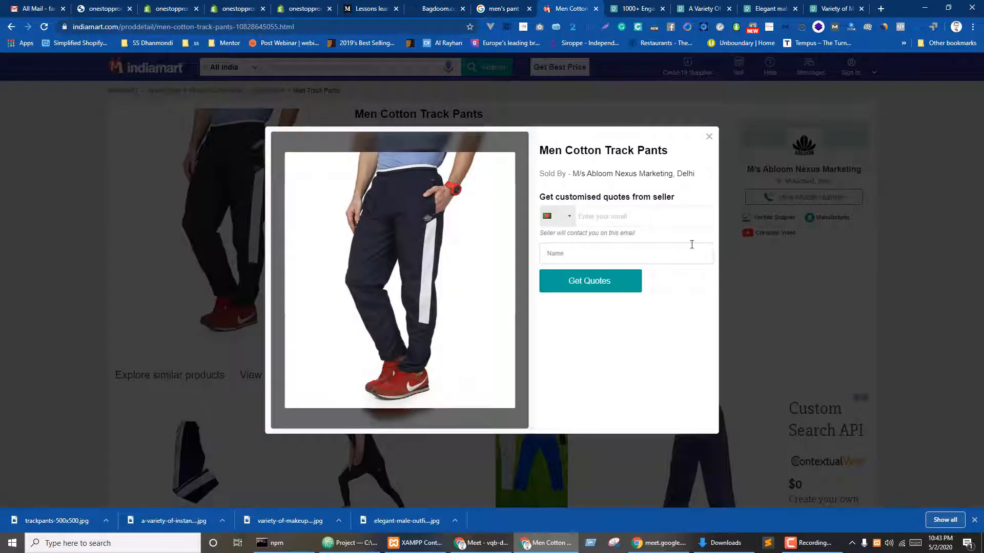
left_click(709, 137)
scroll(333, 333, "down", 3)
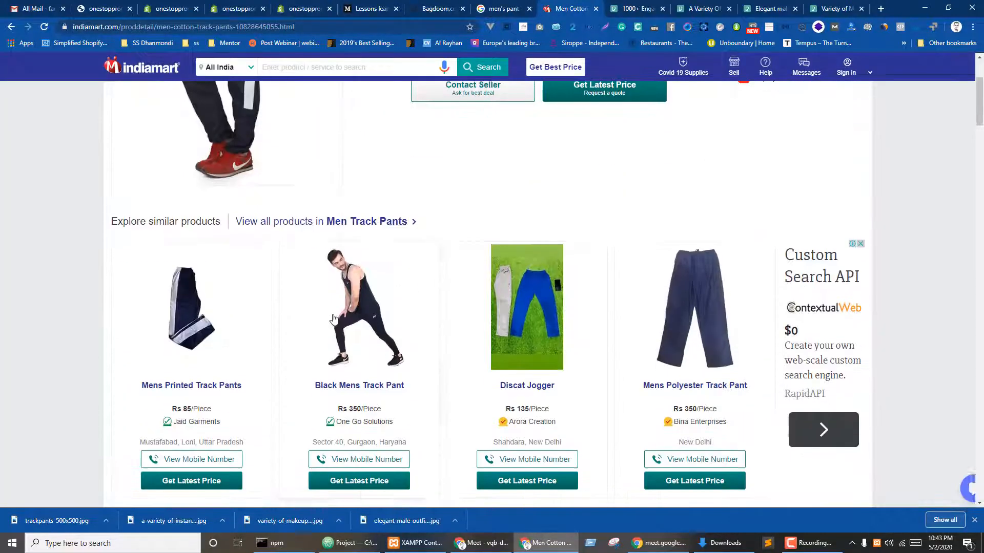
scroll(360, 400, "up", 2)
scroll(360, 399, "up", 1)
scroll(529, 308, "down", 5)
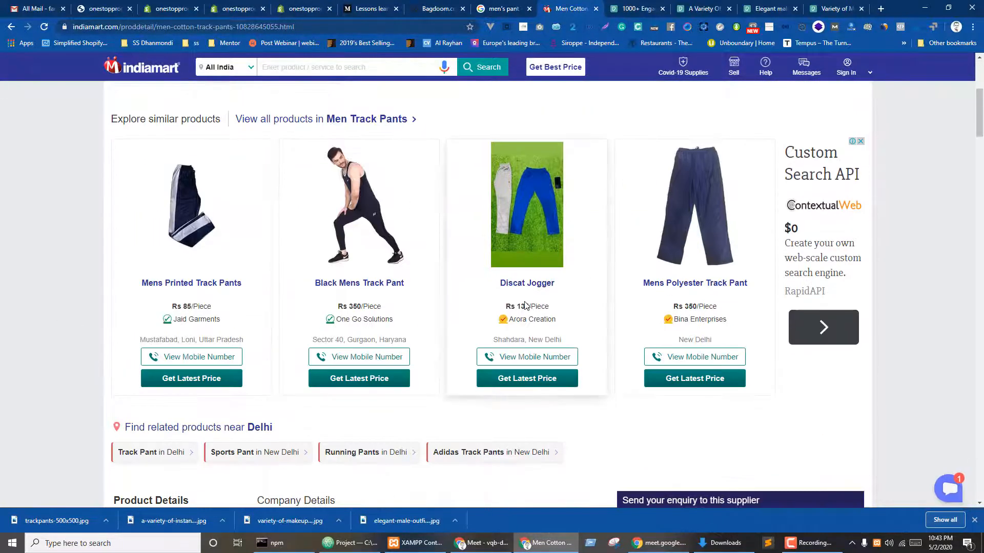
scroll(529, 307, "up", 5)
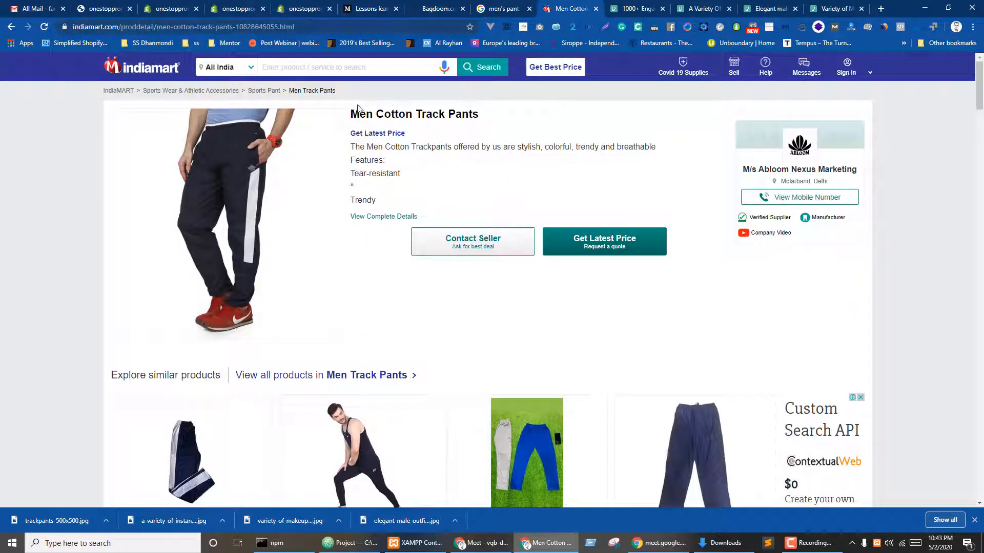
left_click_drag(351, 113, 556, 115)
key("ctrl+c")
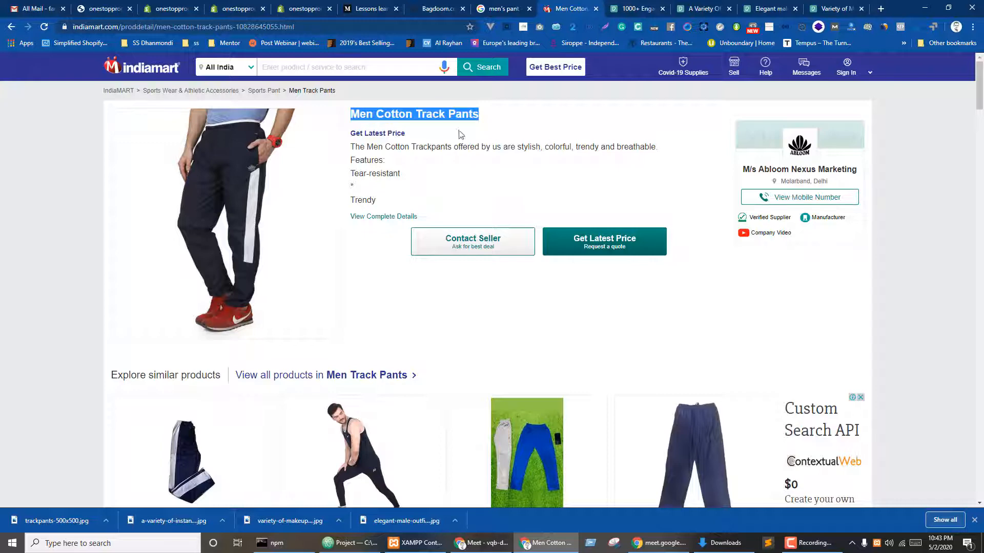
left_click(229, 4)
left_click(304, 7)
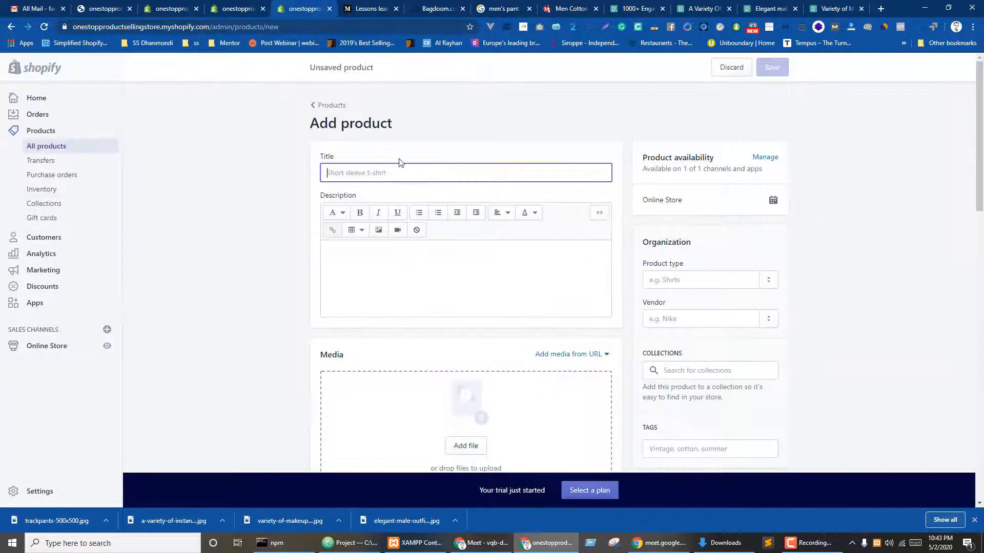
key("ctrl+v")
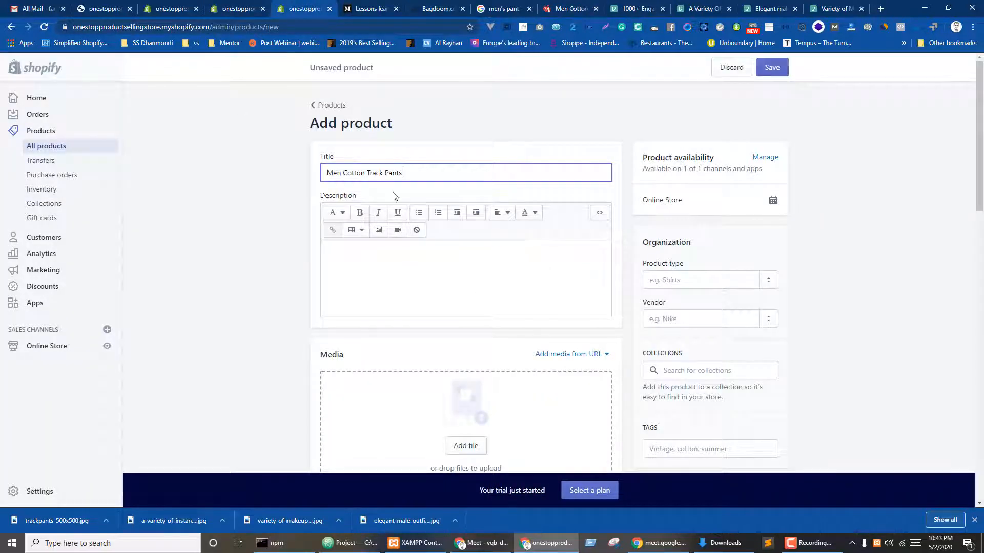
- Paste the IndiaMART description into Description and delete the 'Get Latest Price' line
left_click(583, 4)
left_click_drag(349, 148, 436, 174)
key("ctrl+c")
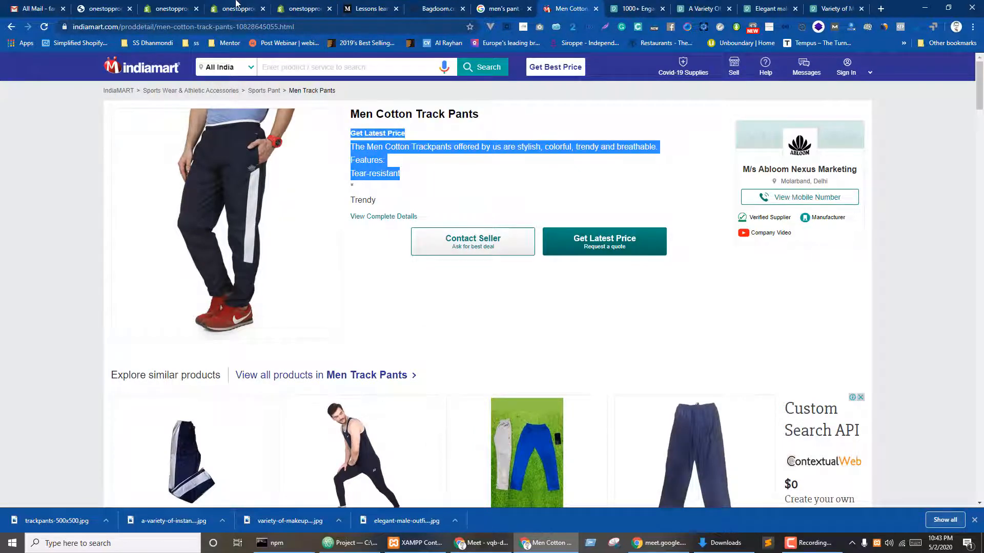
left_click(237, 4)
left_click(304, 8)
left_click(363, 259)
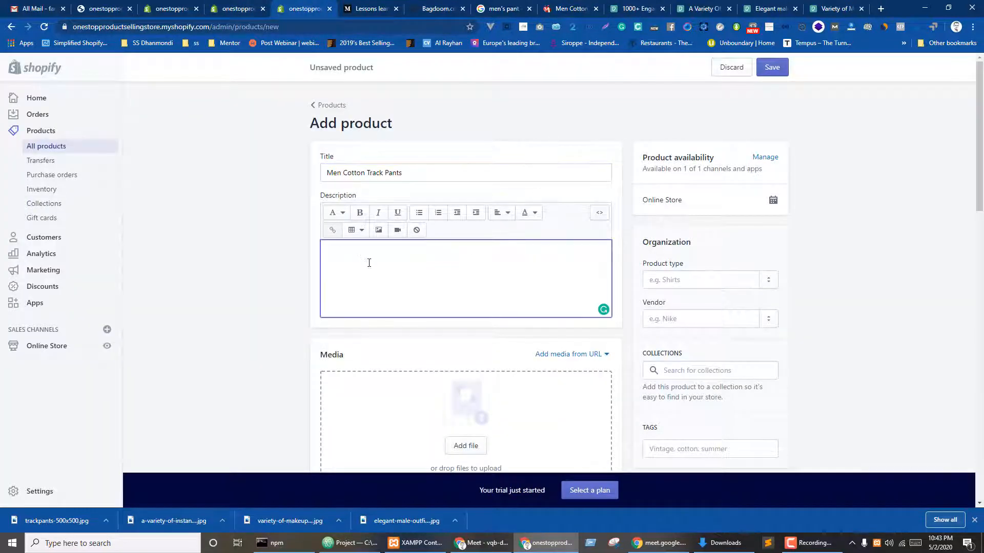
key("ctrl+v")
left_click_drag(375, 249, 278, 247)
key("Delete")
key("Delete")
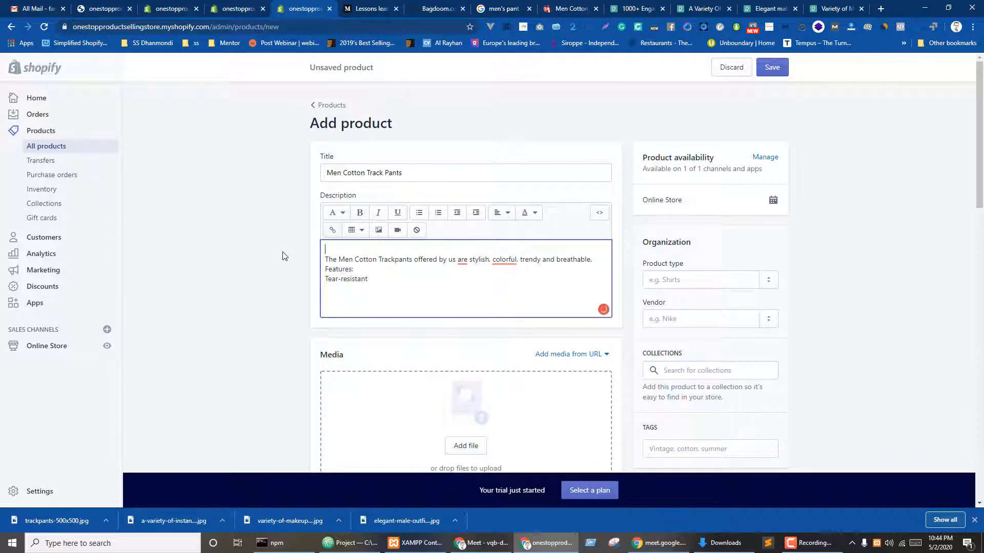
- Drag trackpants-500x500.jpg from the Desktop into the product's Media section
scroll(307, 277, "down", 4)
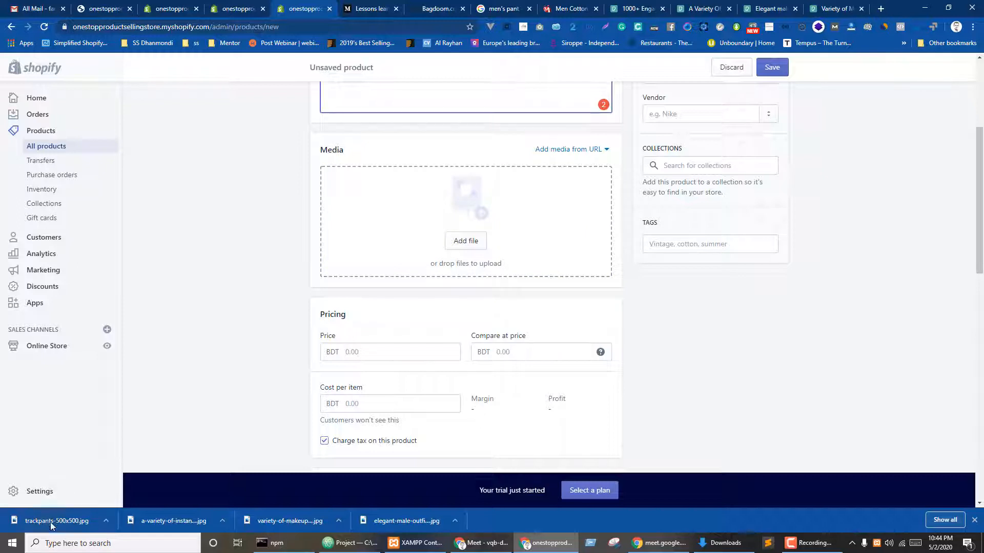
left_click_drag(50, 522, 463, 213)
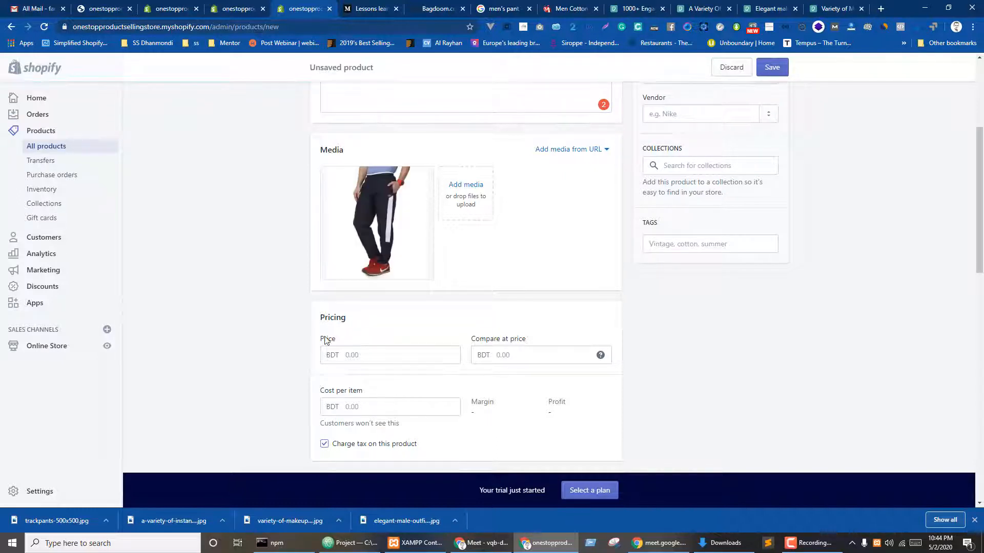
scroll(374, 329, "down", 2)
left_click(356, 248)
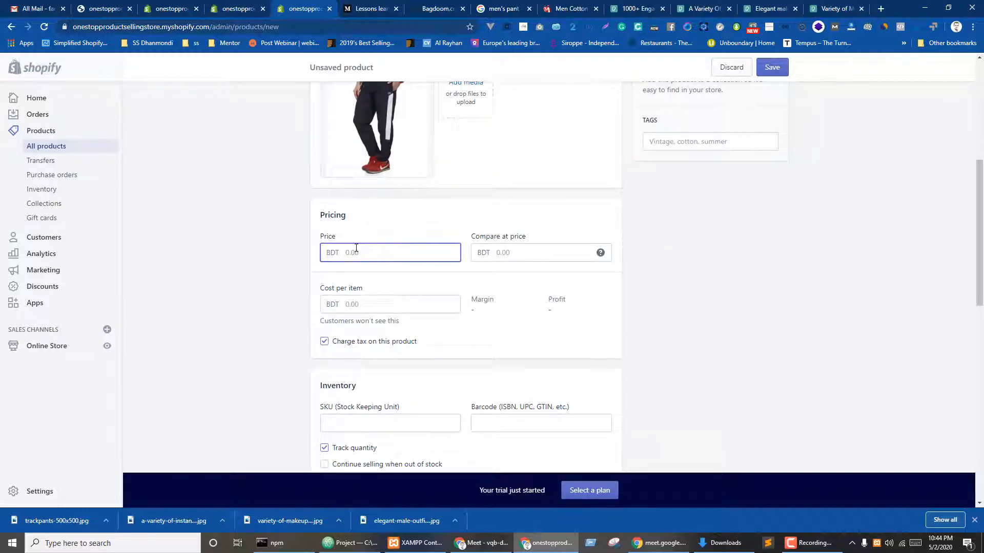
- Set the Men Cotton Track Pants price to 200.00 BDT and save the product
left_click(367, 9)
left_click(565, 12)
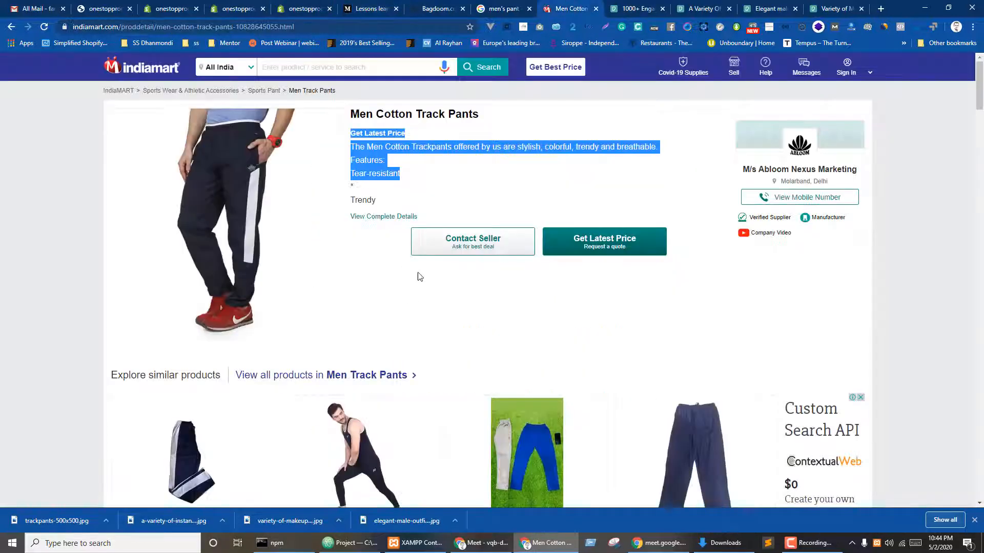
left_click(438, 306)
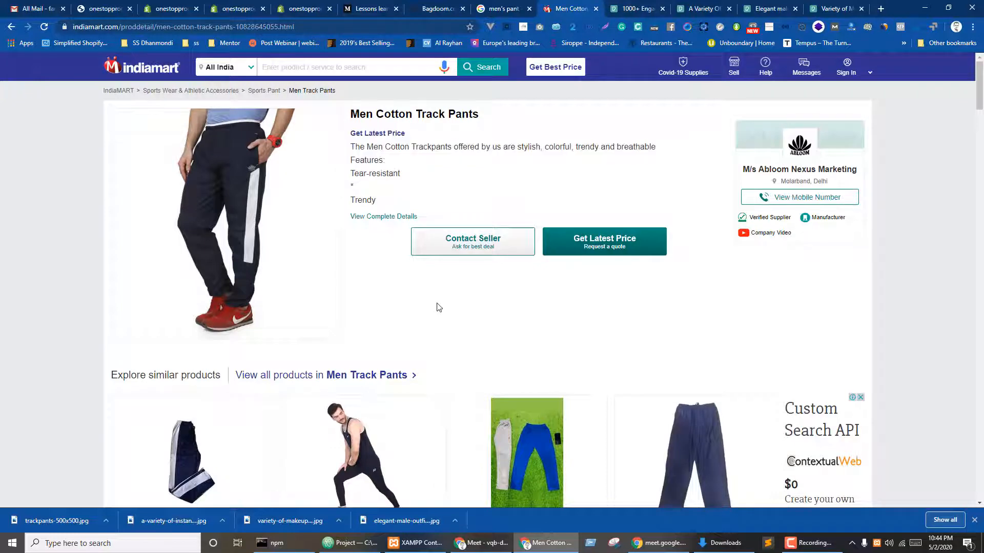
scroll(438, 306, "down", 4)
scroll(439, 307, "up", 4)
left_click(307, 9)
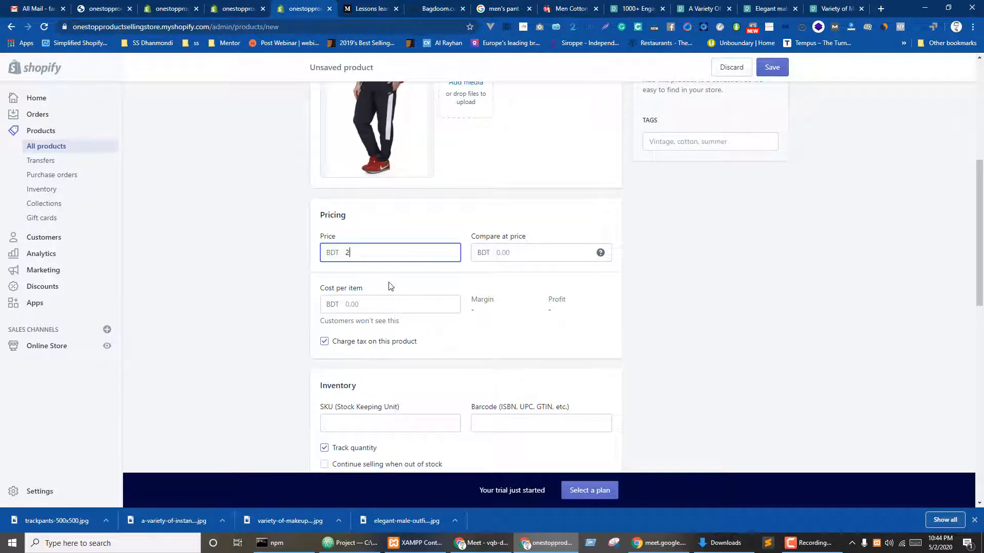
left_click(309, 277)
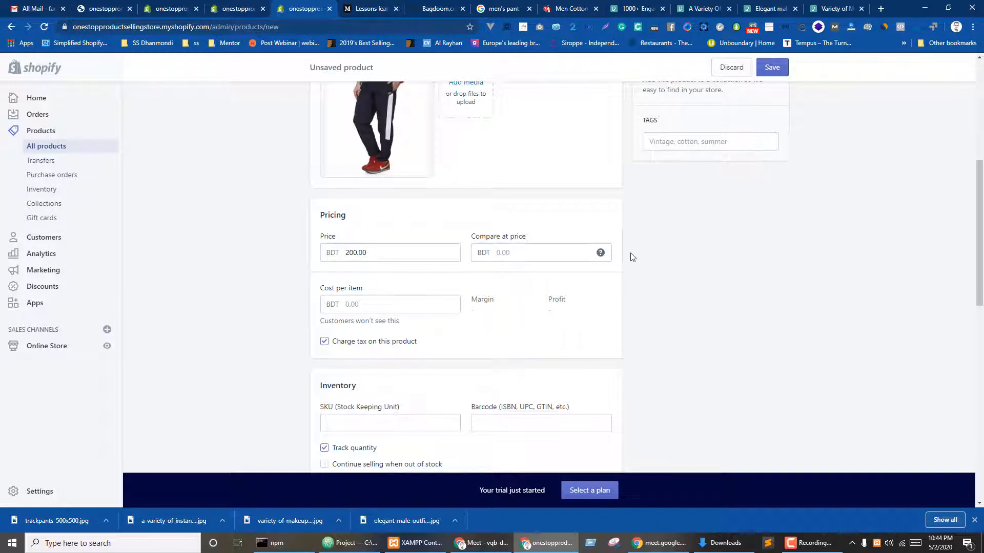
left_click(768, 74)
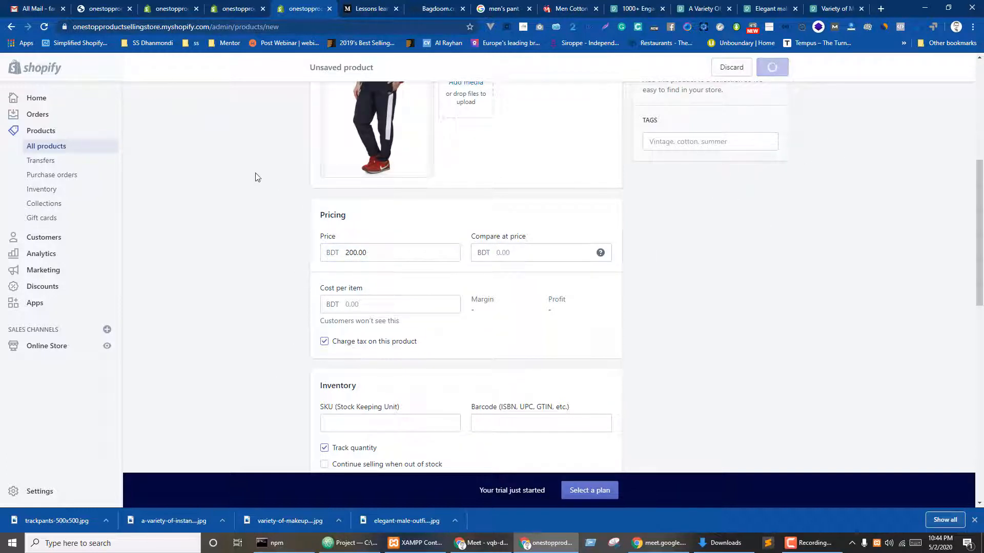
left_click(160, 5)
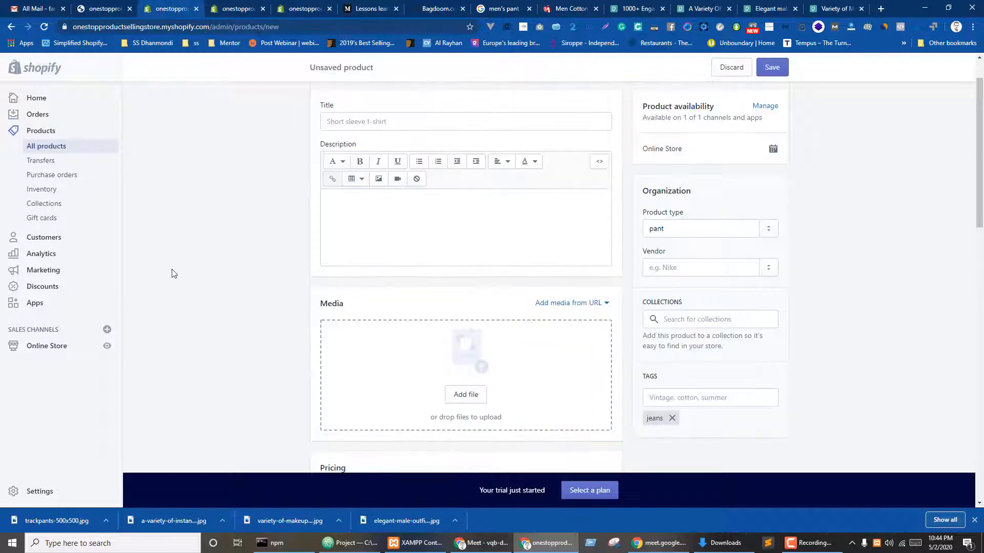
- Discard the unsaved product form, open General settings, and browse the store currency list
left_click(36, 492)
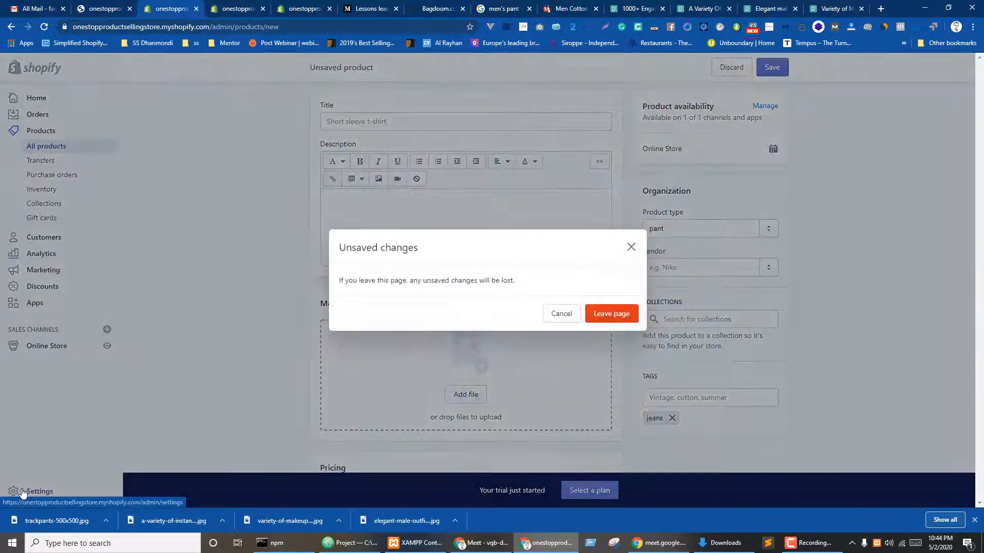
left_click(614, 318)
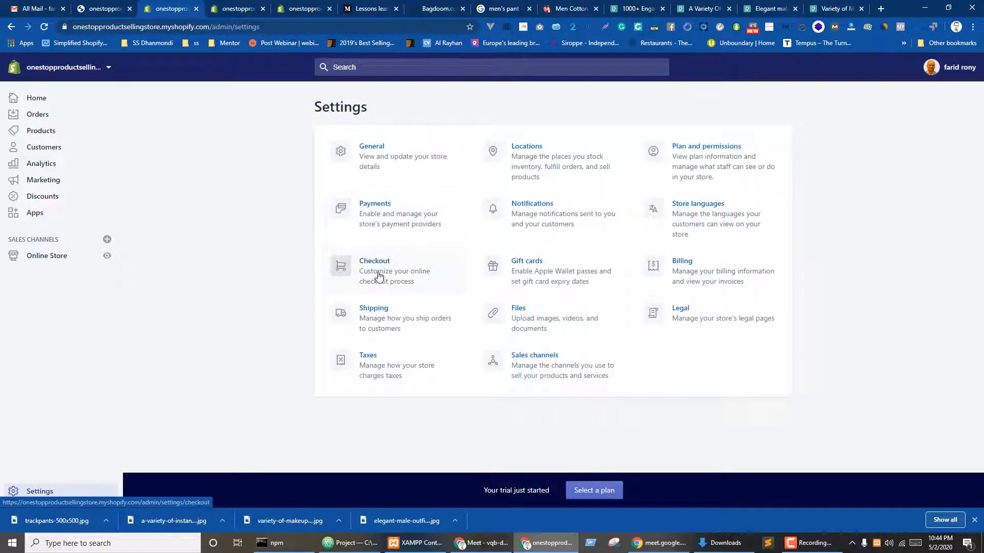
left_click(376, 152)
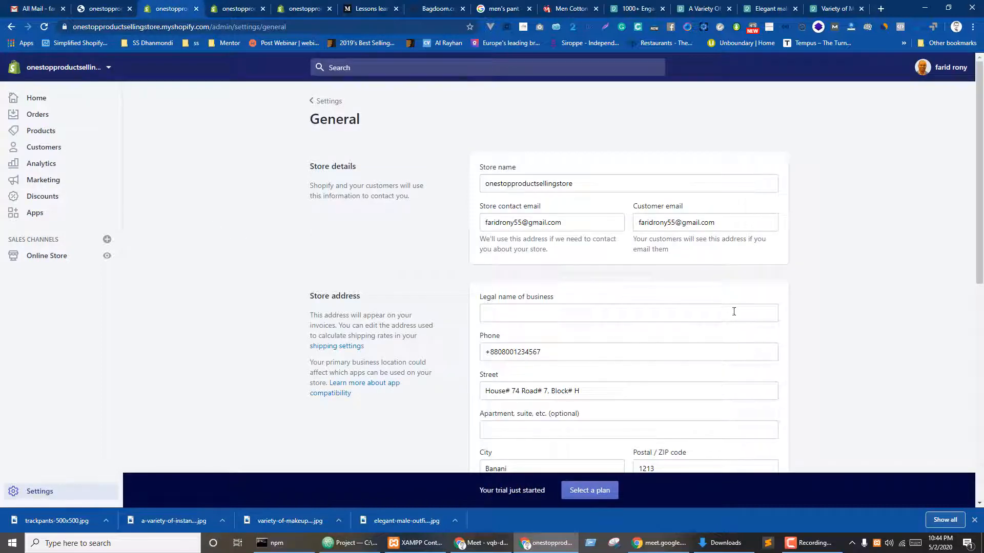
scroll(733, 312, "down", 8)
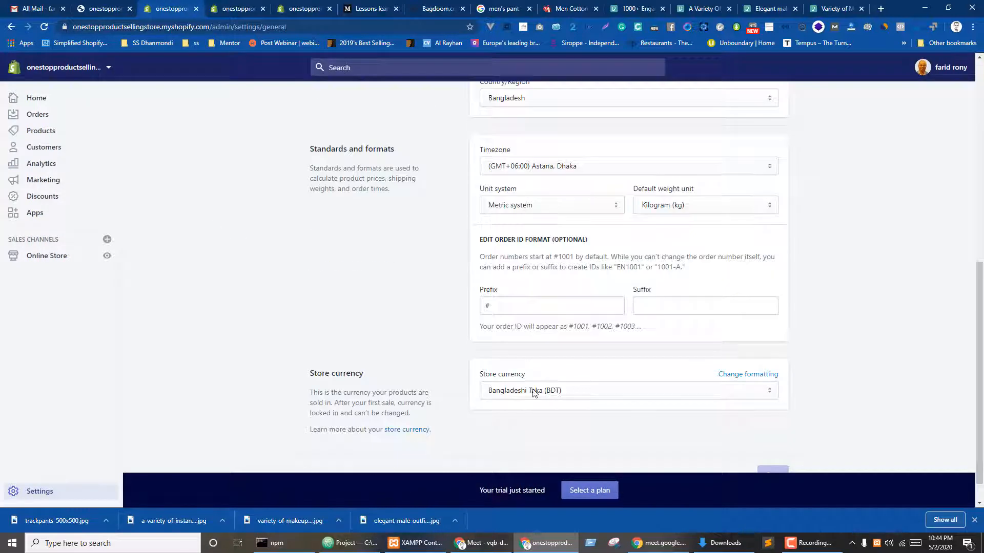
left_click(533, 392)
scroll(575, 265, "down", 6)
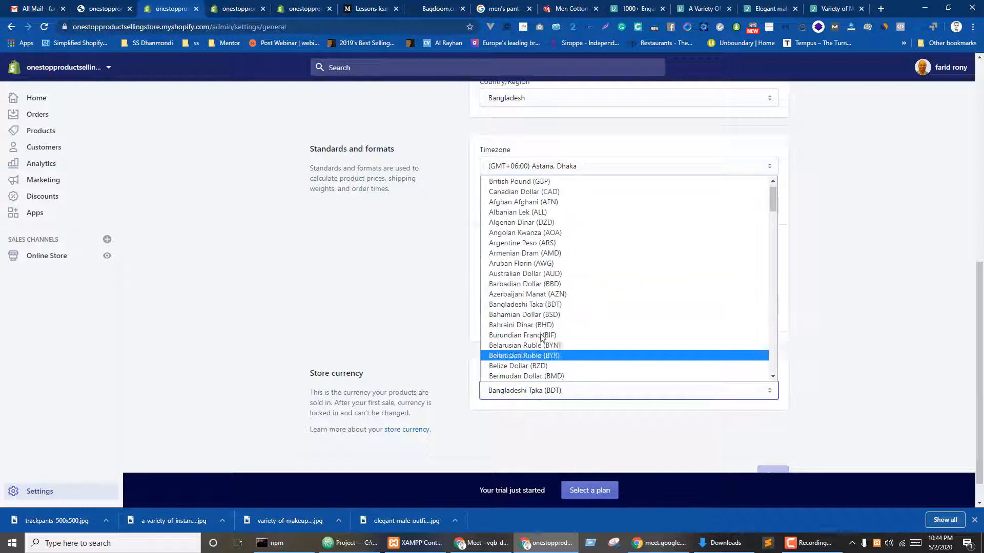
scroll(574, 266, "down", 12)
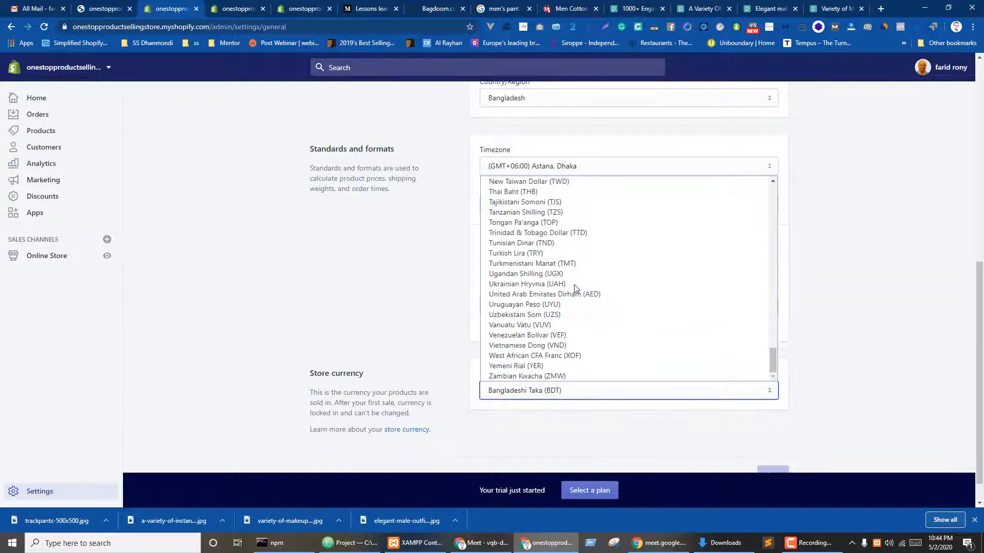
key("Down")
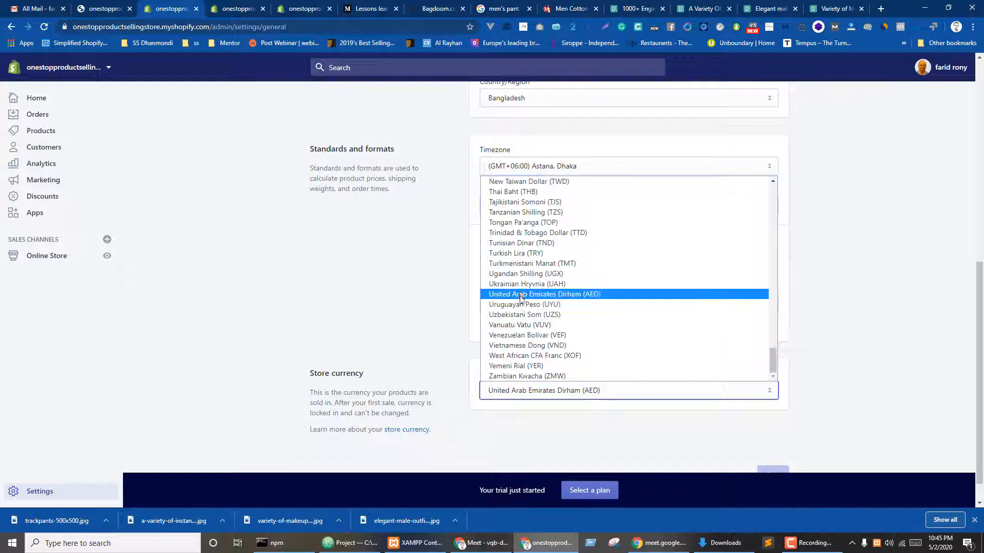
scroll(521, 284, "up", 2)
scroll(521, 285, "up", 10)
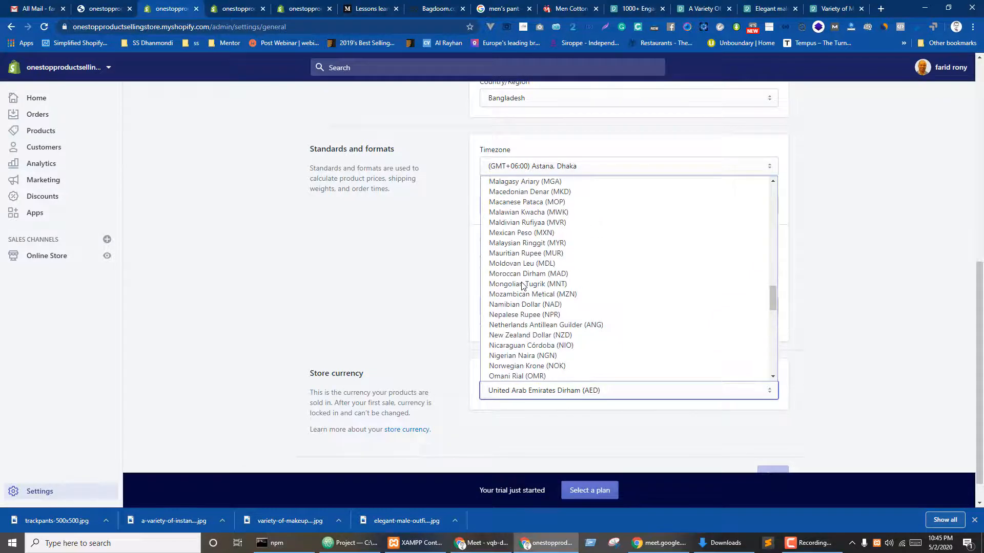
left_click(412, 321)
- Reopen the currency list and check the timezone options without changing them
left_click(527, 391)
scroll(595, 310, "up", 20)
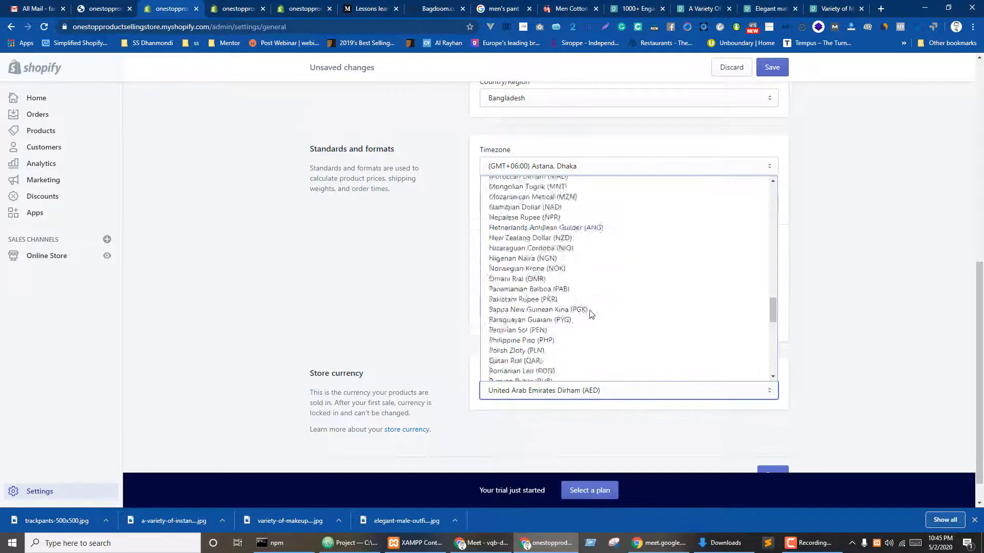
left_click(644, 165)
scroll(604, 260, "up", 15)
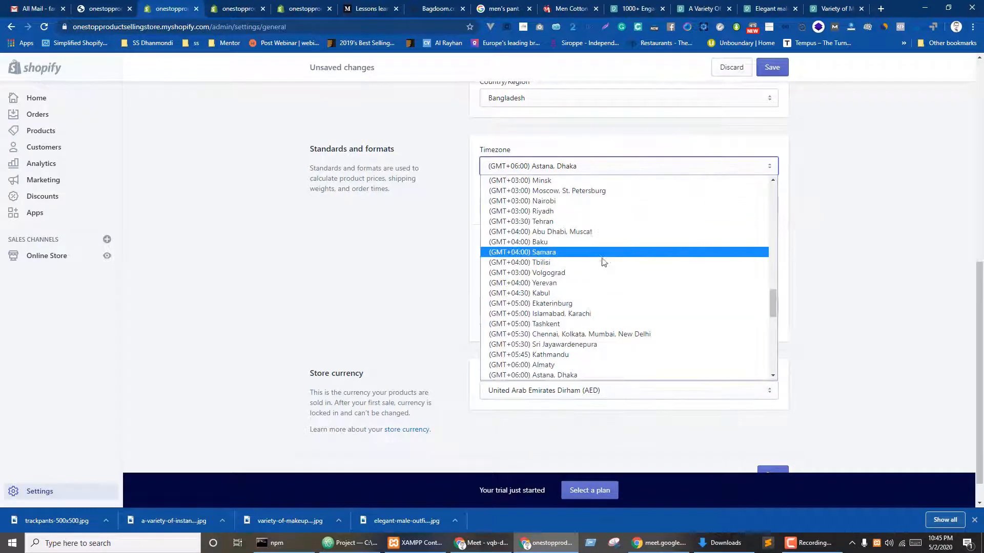
scroll(602, 261, "up", 8)
scroll(601, 260, "down", 15)
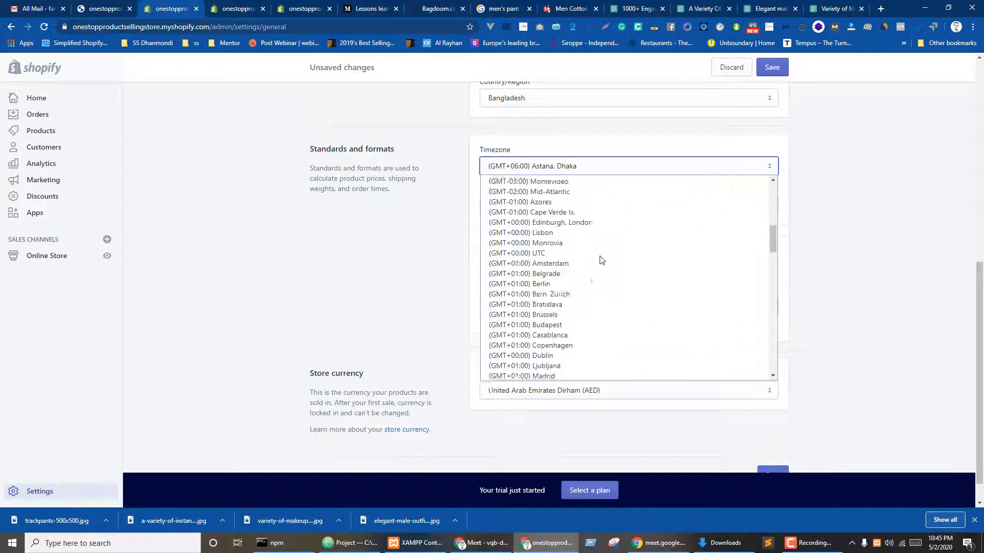
left_click(408, 322)
- Choose US Dollar (USD) as the store currency and save the settings
left_click(511, 393)
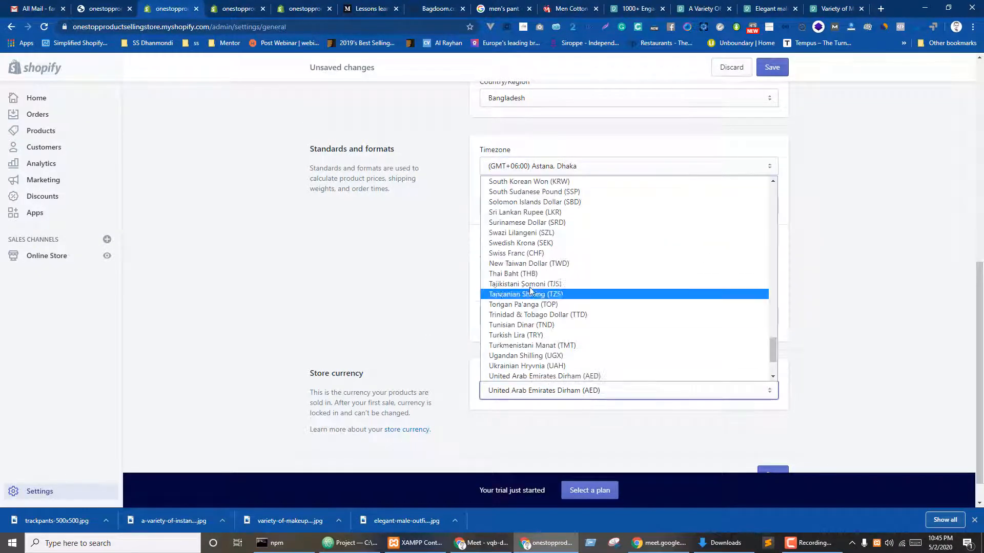
scroll(549, 287, "down", 3)
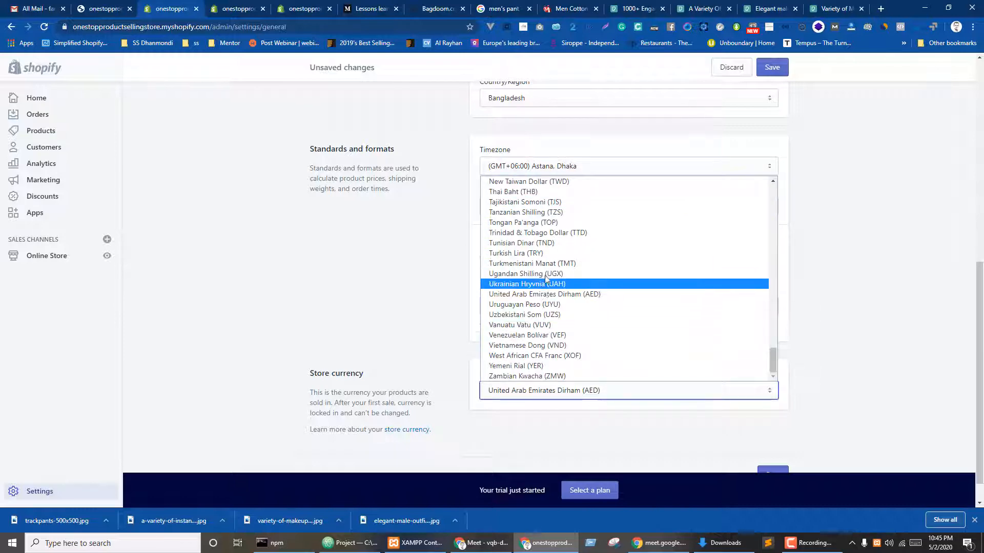
scroll(537, 285, "up", 20)
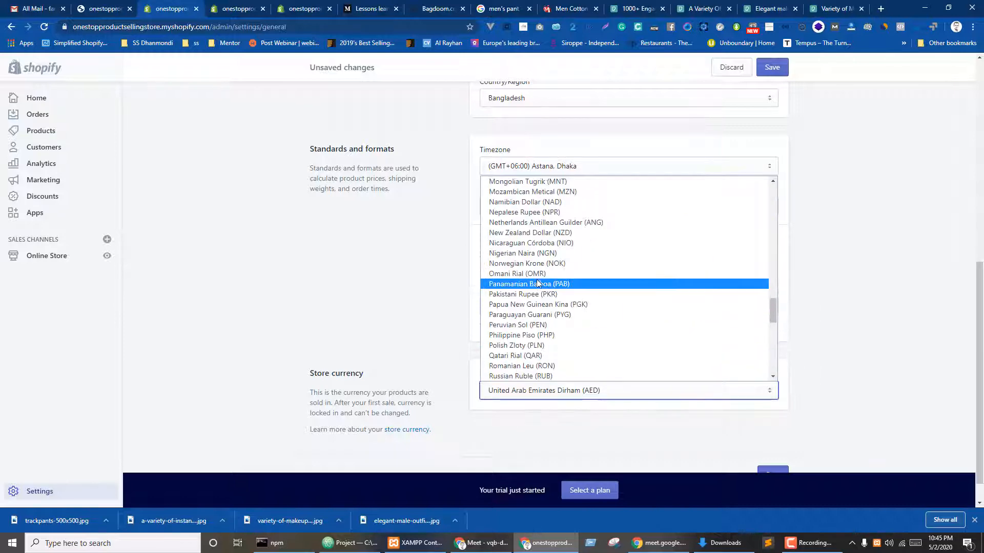
scroll(538, 266, "up", 12)
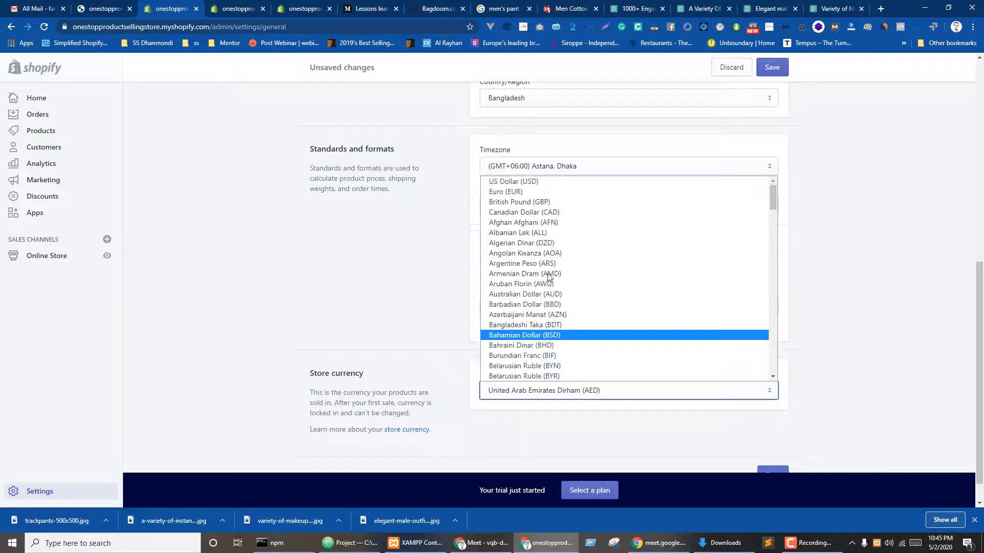
left_click(512, 181)
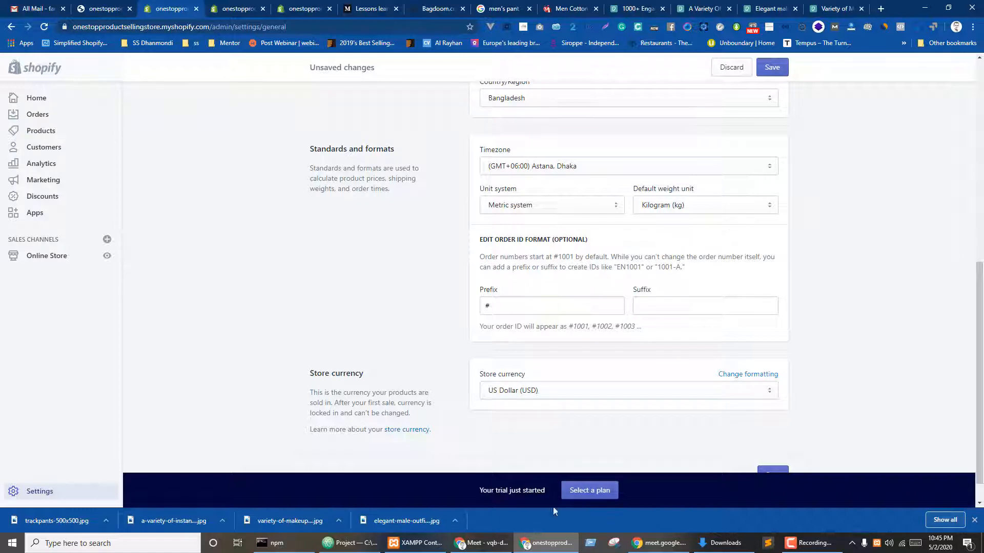
left_click(772, 68)
key("ctrl+Tab")
key("ctrl+Tab")
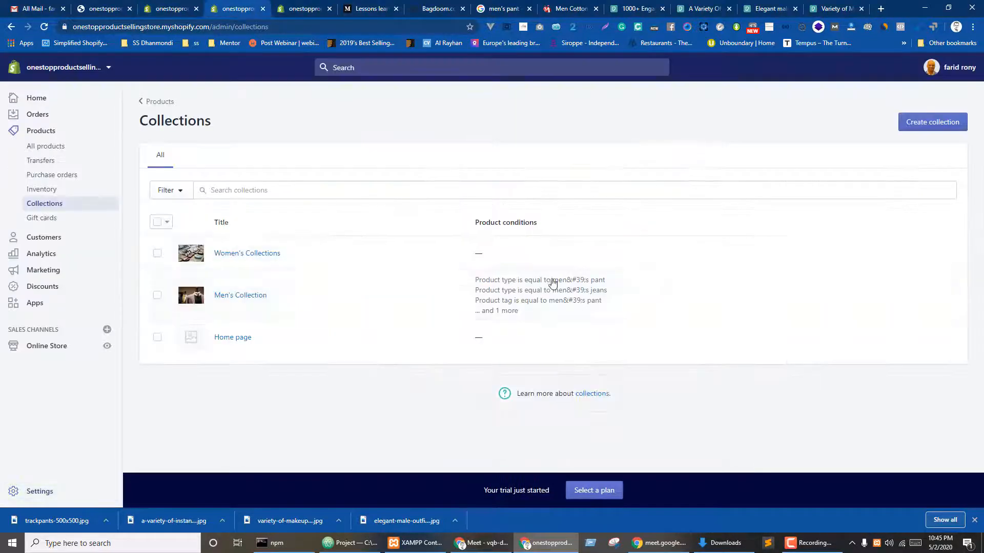
- Reload the product, then enter compare-at price 180.00 and cost per item 150.00
scroll(451, 201, "down", 8)
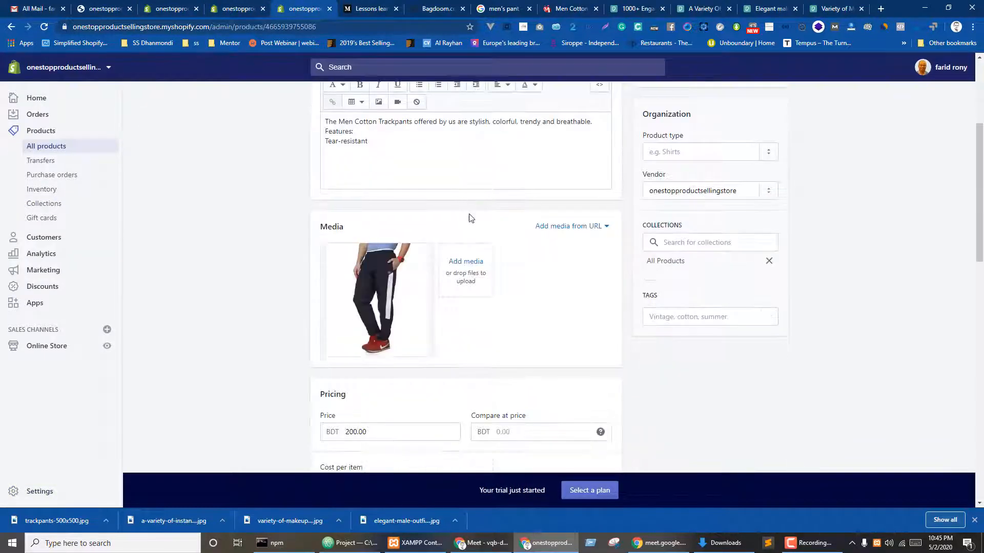
key("ctrl+r")
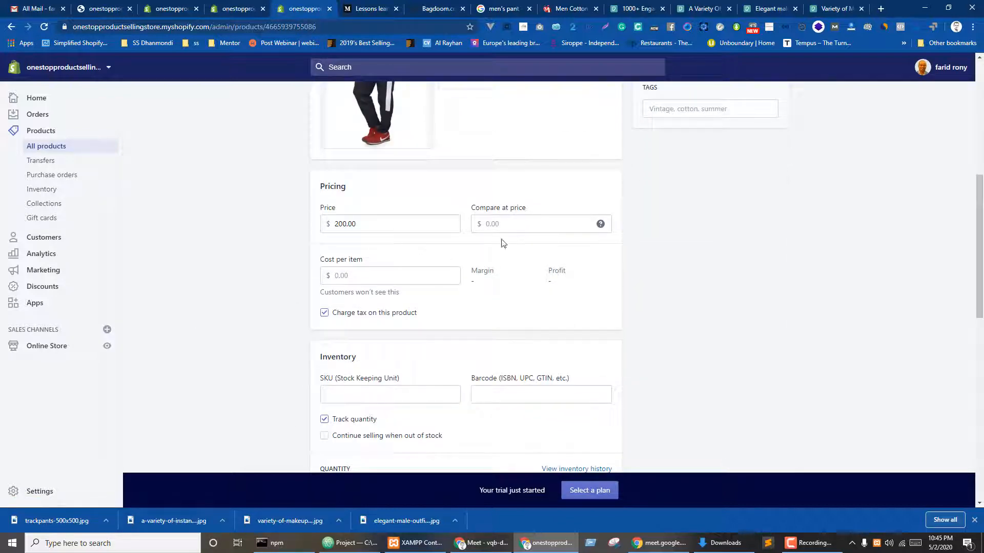
left_click(495, 230)
type("180")
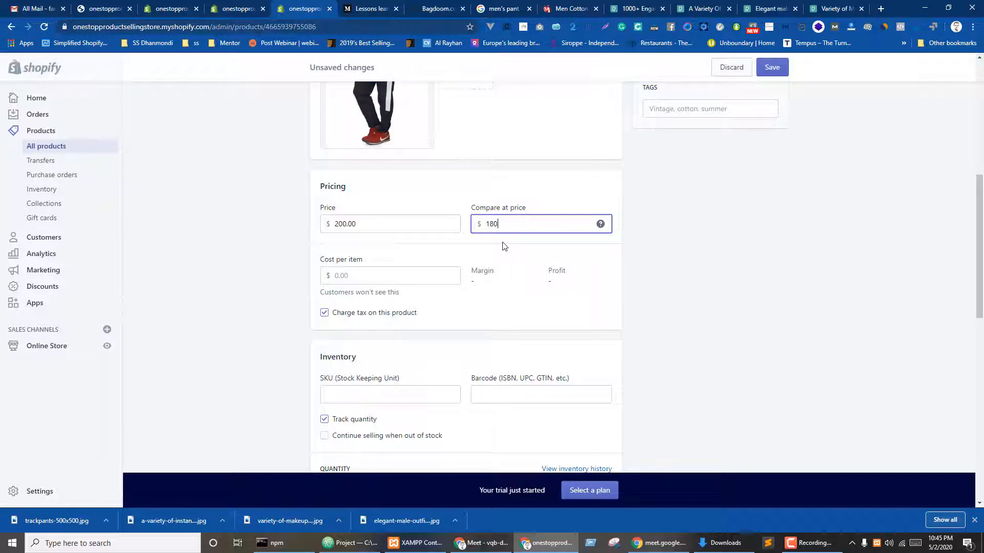
left_click(638, 292)
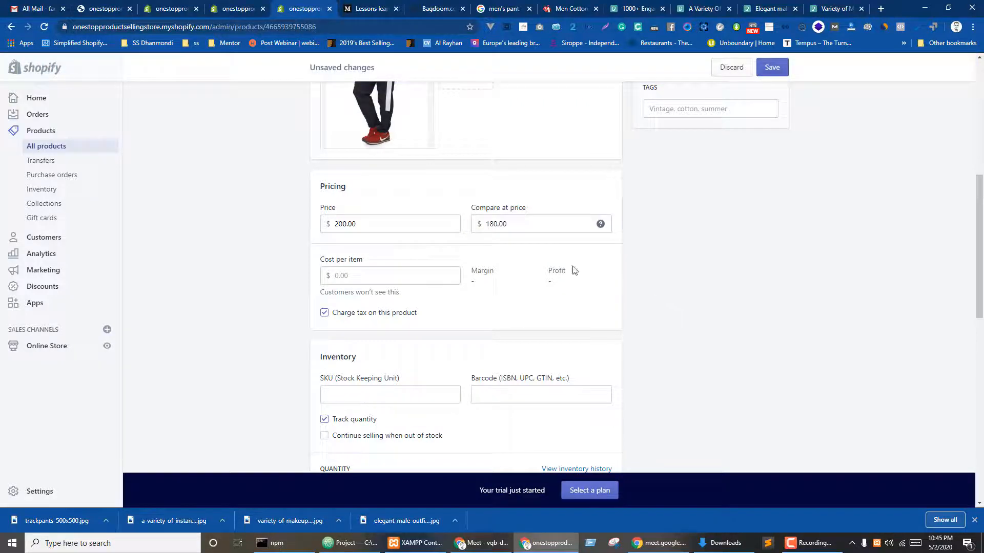
left_click(358, 275)
type("150")
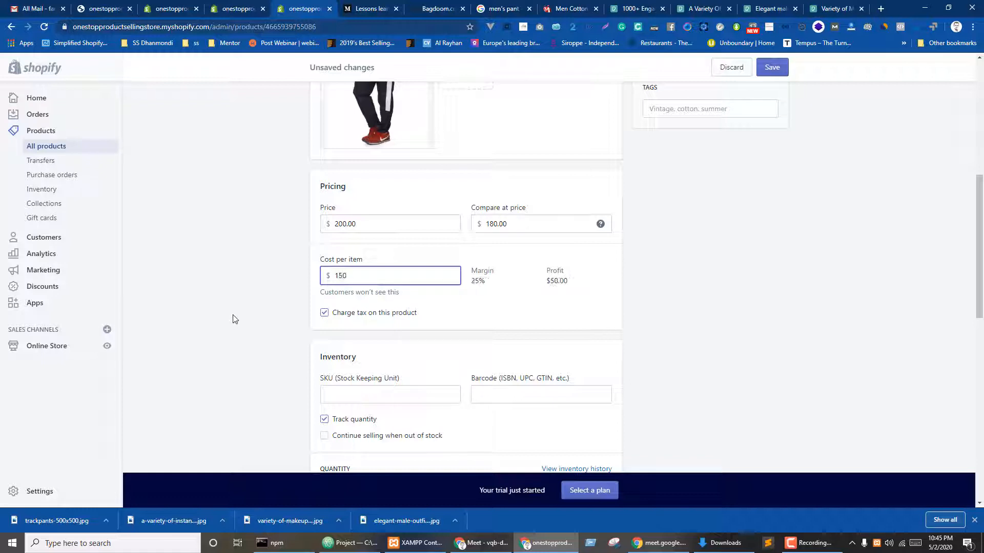
left_click(236, 317)
scroll(377, 339, "down", 2)
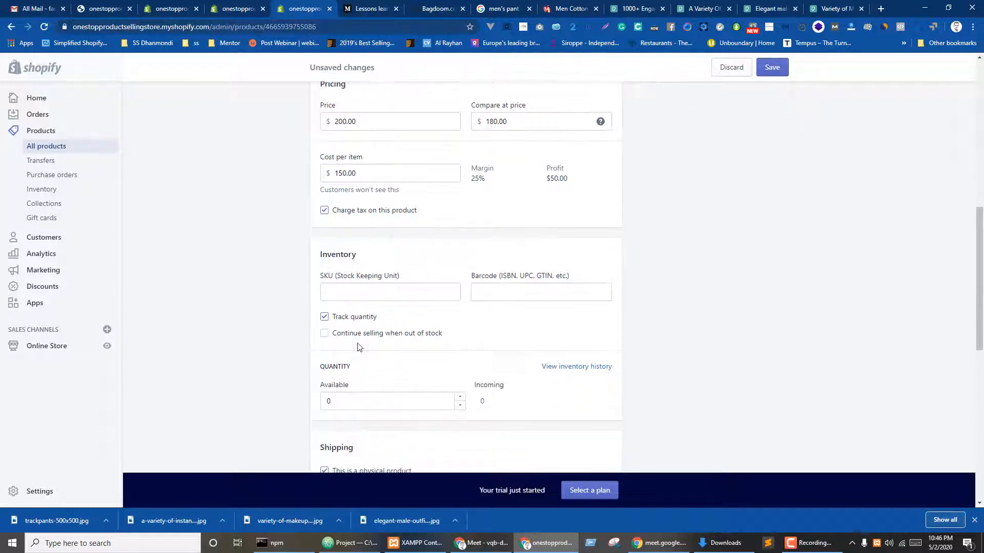
- Enter SKU menTRAc34 and enable Continue selling when out of stock
left_click(343, 292)
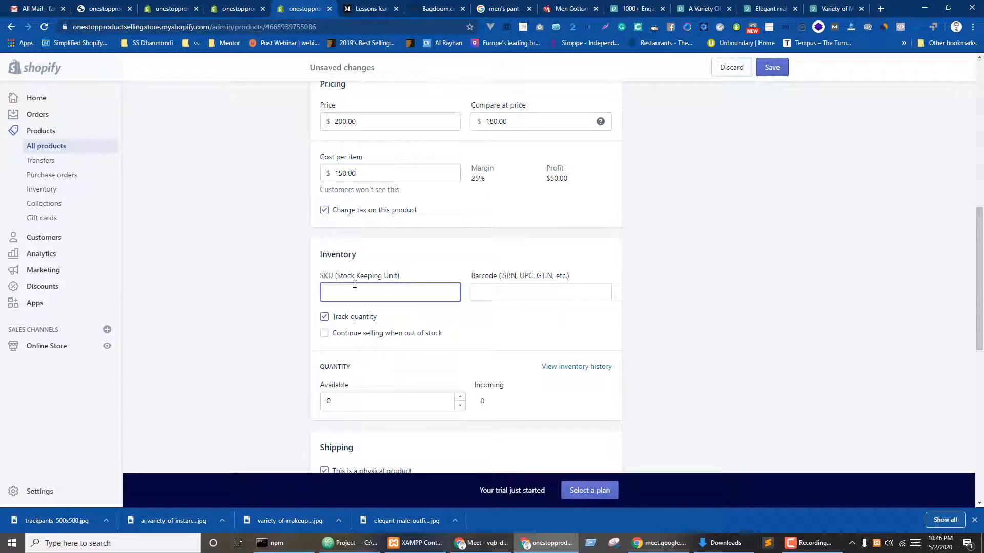
left_click(548, 295)
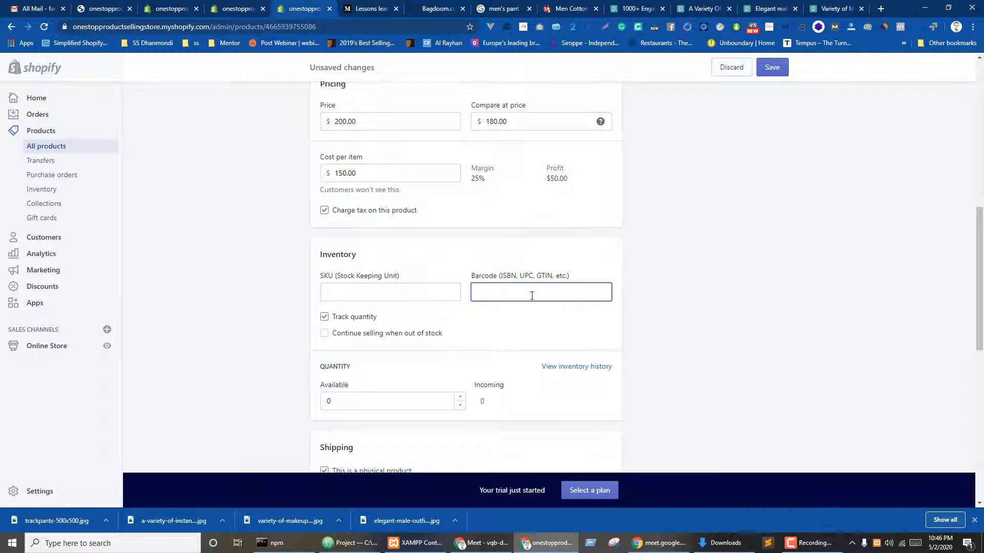
left_click(345, 293)
left_click(367, 297)
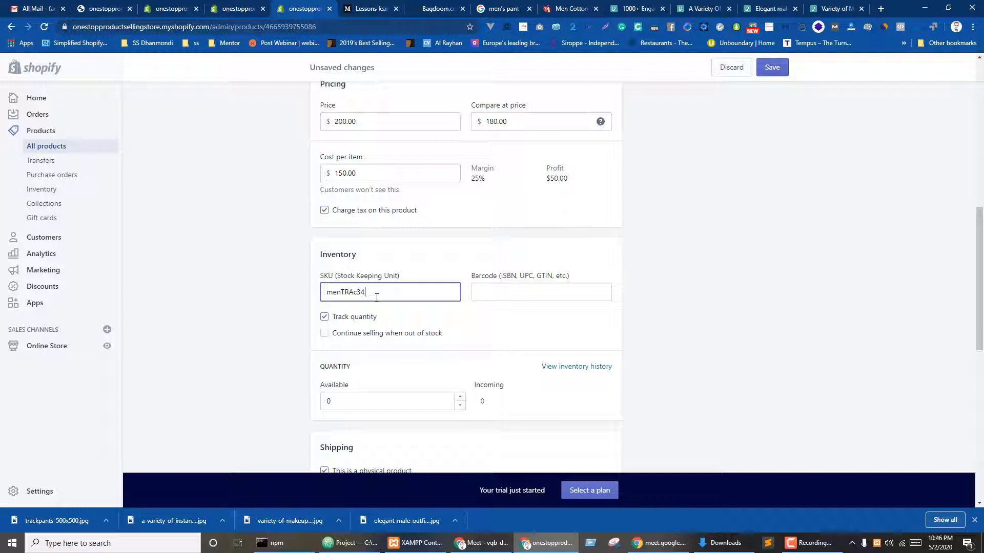
left_click(271, 311)
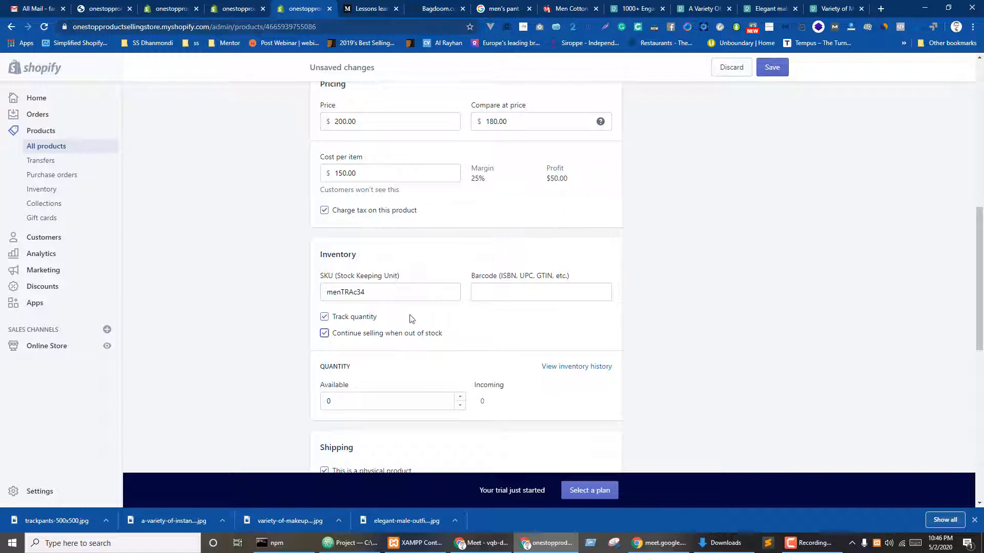
- Set 50 units available and save the track pants product
scroll(357, 344, "down", 2)
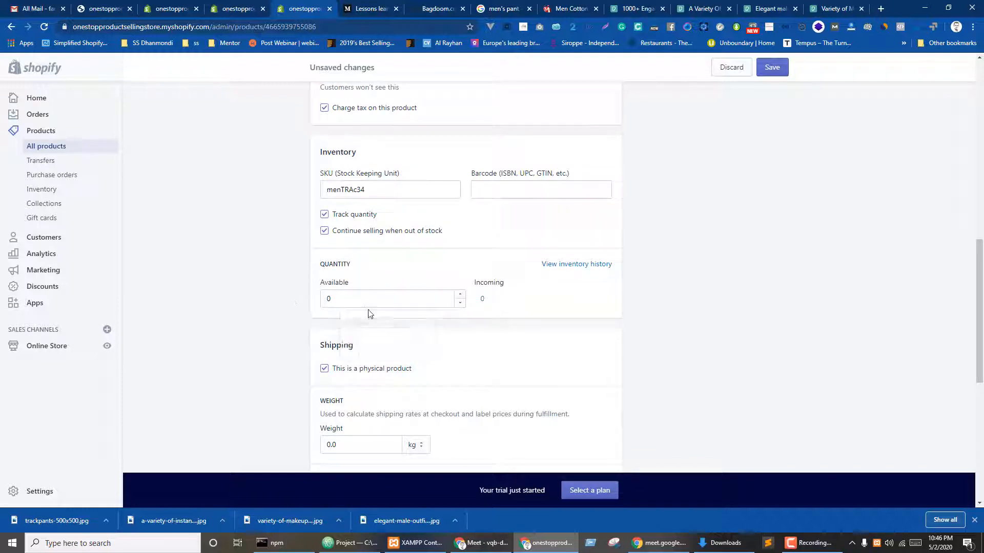
left_click(460, 295)
left_click(380, 300)
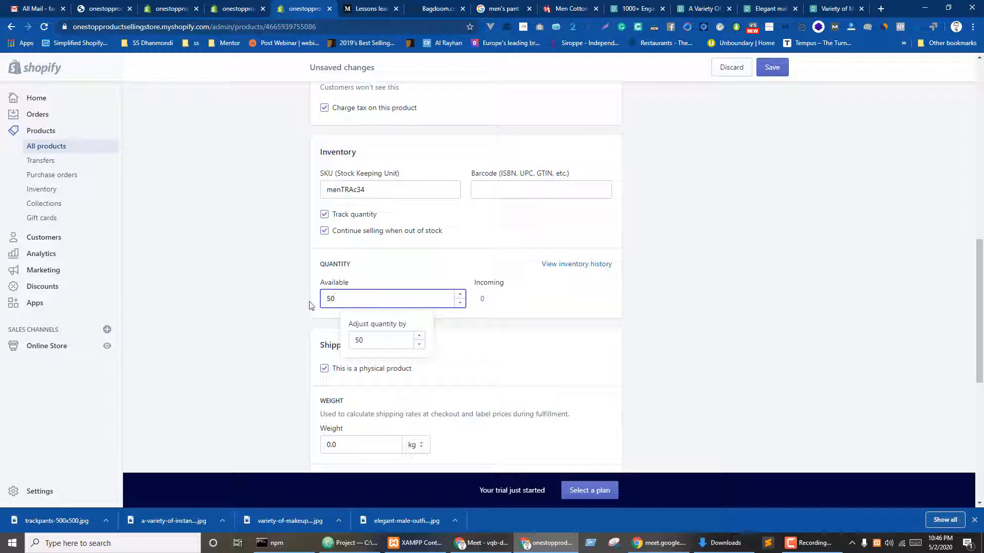
left_click(250, 323)
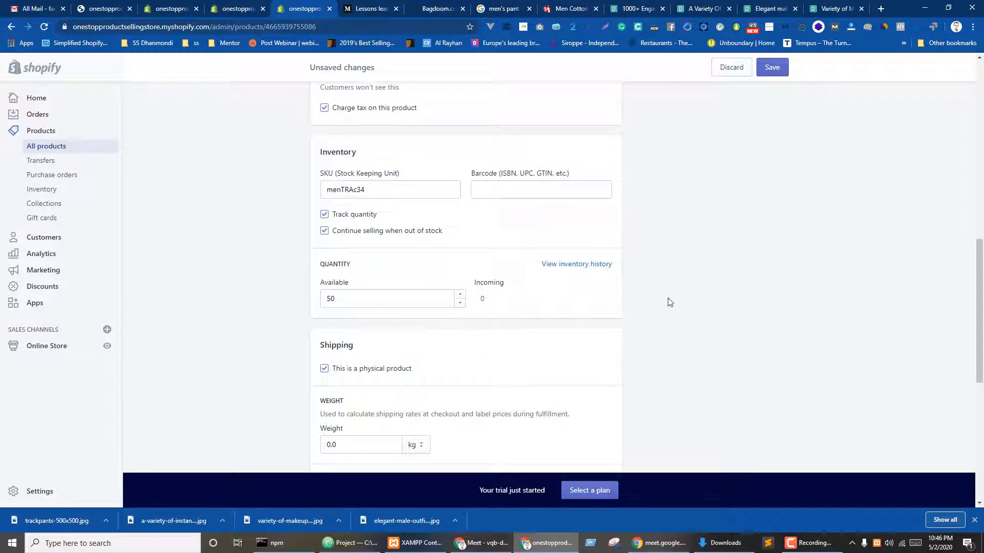
left_click(773, 68)
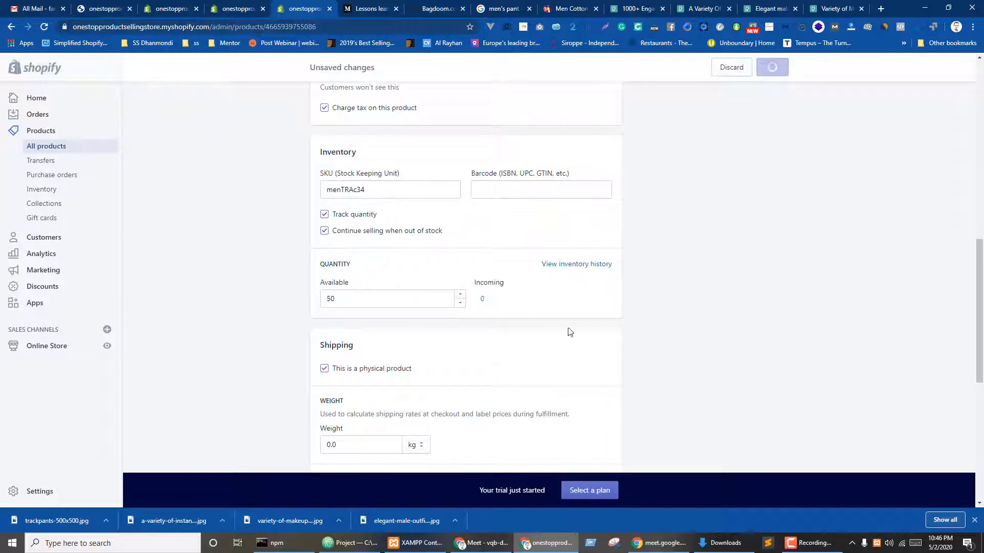
scroll(488, 303, "down", 10)
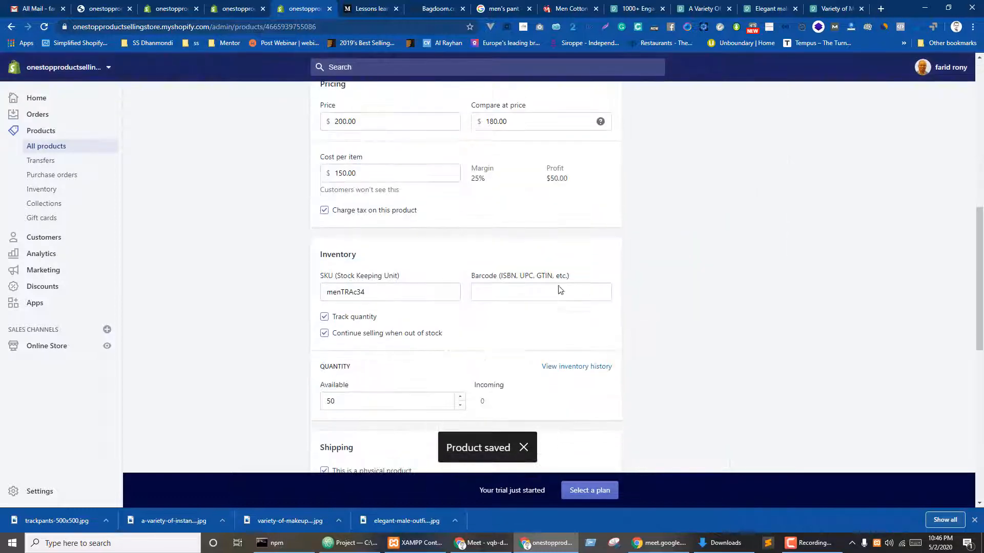
scroll(560, 290, "down", 4)
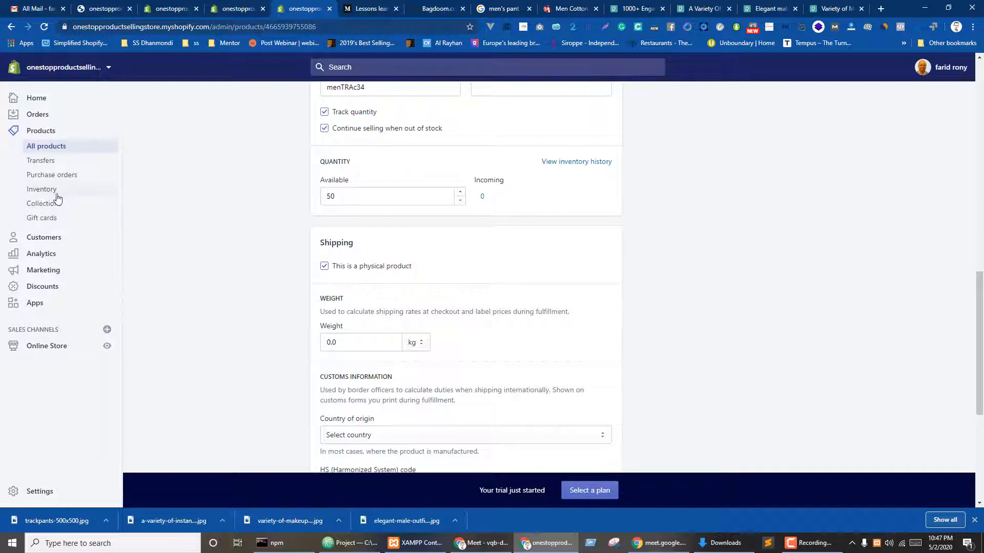
scroll(446, 255, "up", 5)
scroll(782, 291, "up", 6)
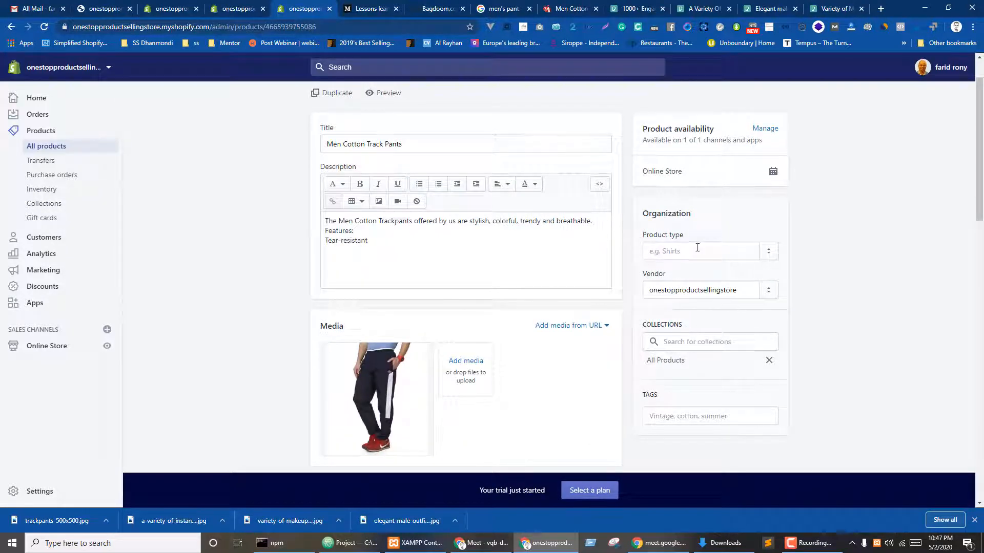
- Turn on multiple options for the track pants and enter Size values L and XL
scroll(727, 272, "down", 2)
scroll(528, 359, "down", 10)
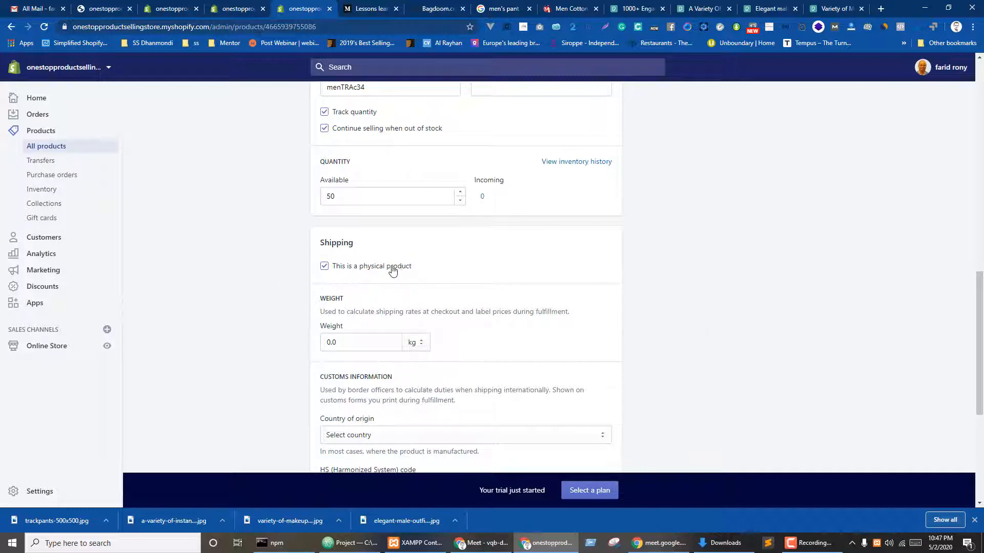
scroll(378, 275, "down", 4)
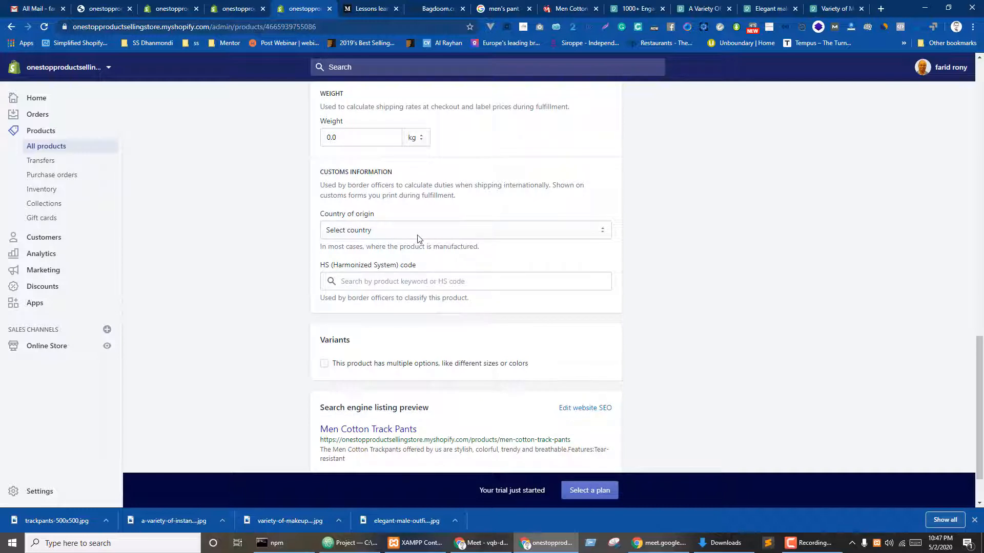
scroll(553, 397, "down", 2)
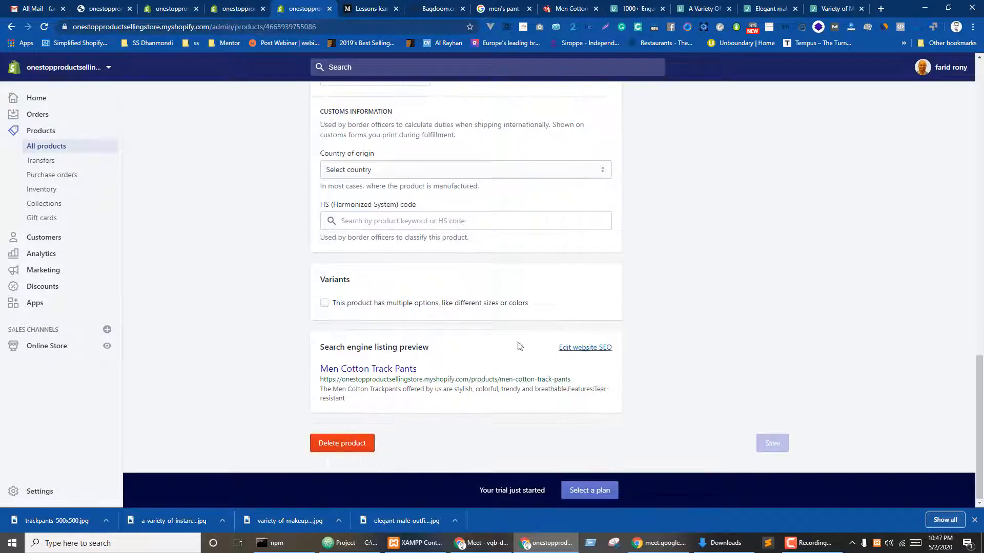
scroll(332, 398, "up", 2)
left_click(325, 354)
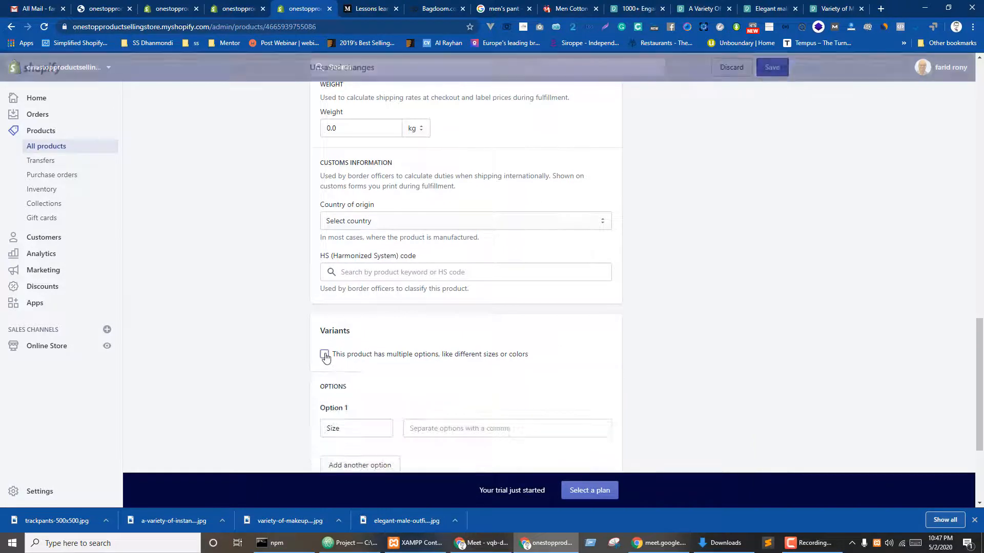
scroll(444, 323, "down", 3)
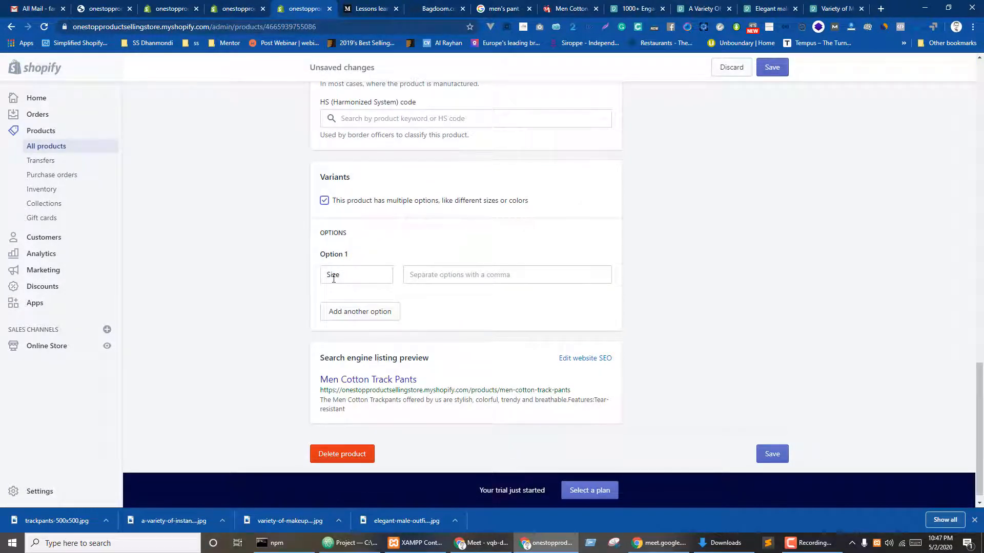
left_click(428, 271)
left_click(874, 169)
left_click(424, 280)
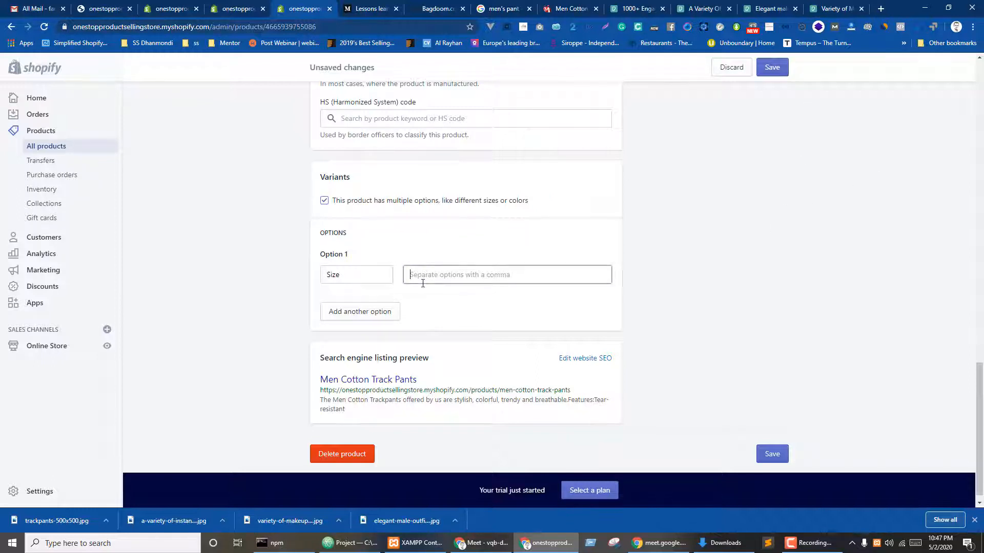
type("L")
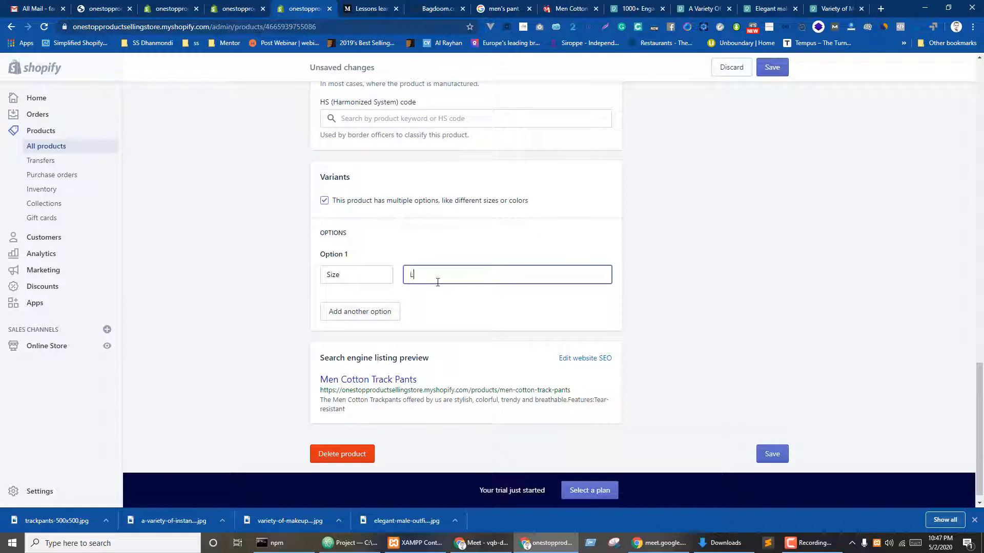
type(",")
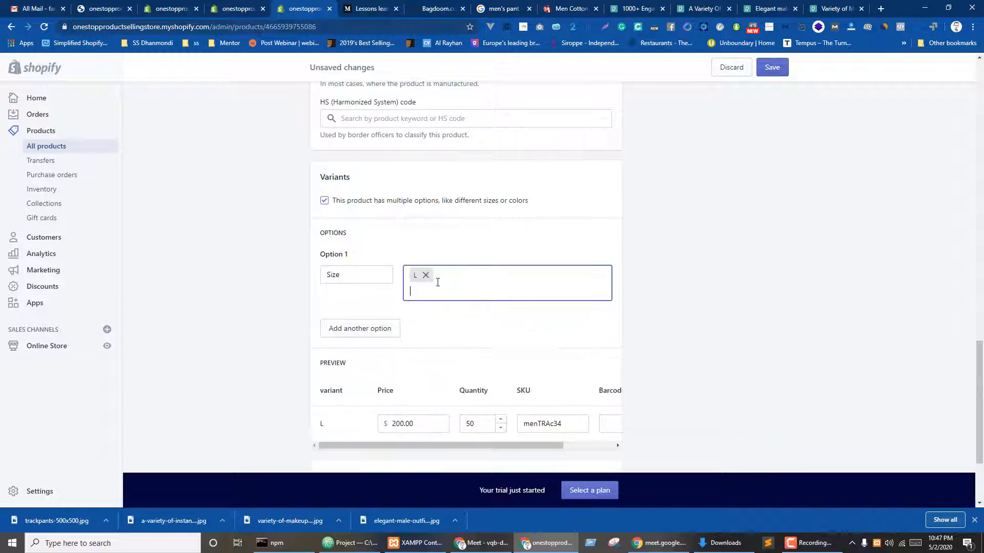
type("XL,")
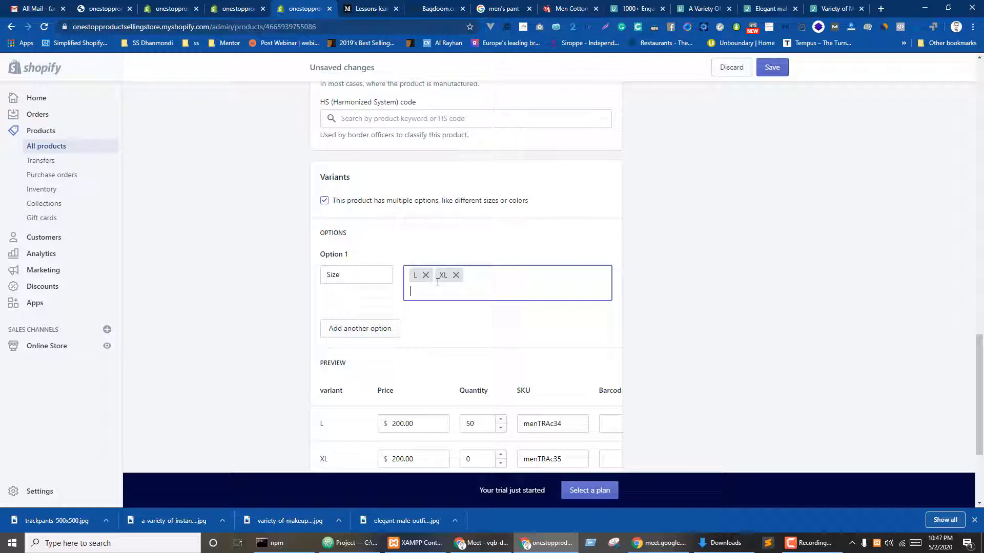
- Set the XL variant's quantity to 40 and save the product
scroll(453, 250, "down", 3)
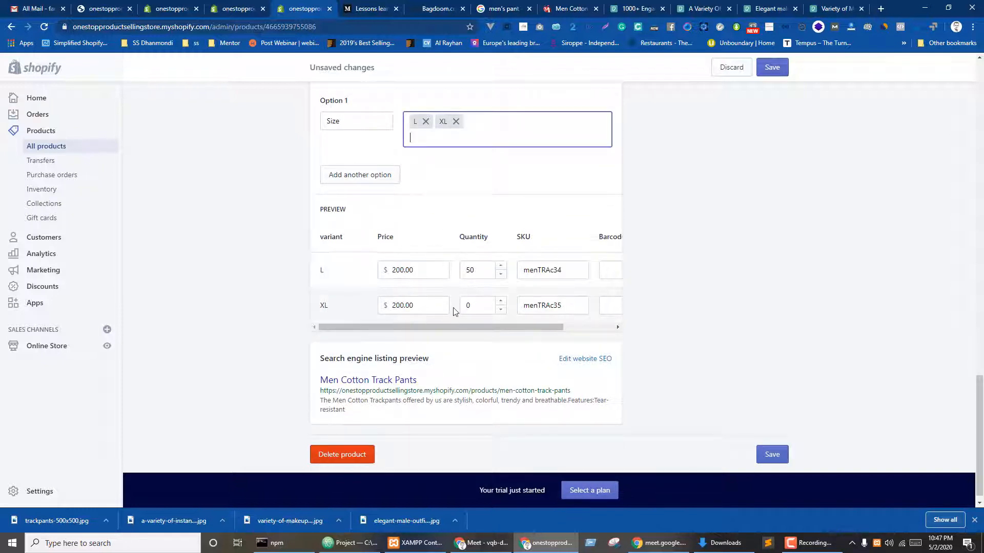
left_click_drag(473, 306, 448, 301)
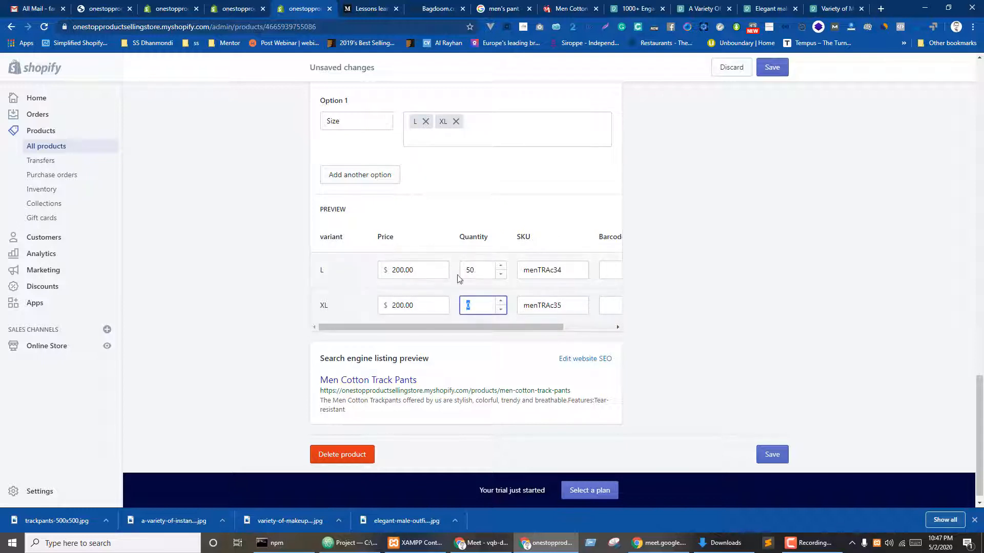
left_click(640, 299)
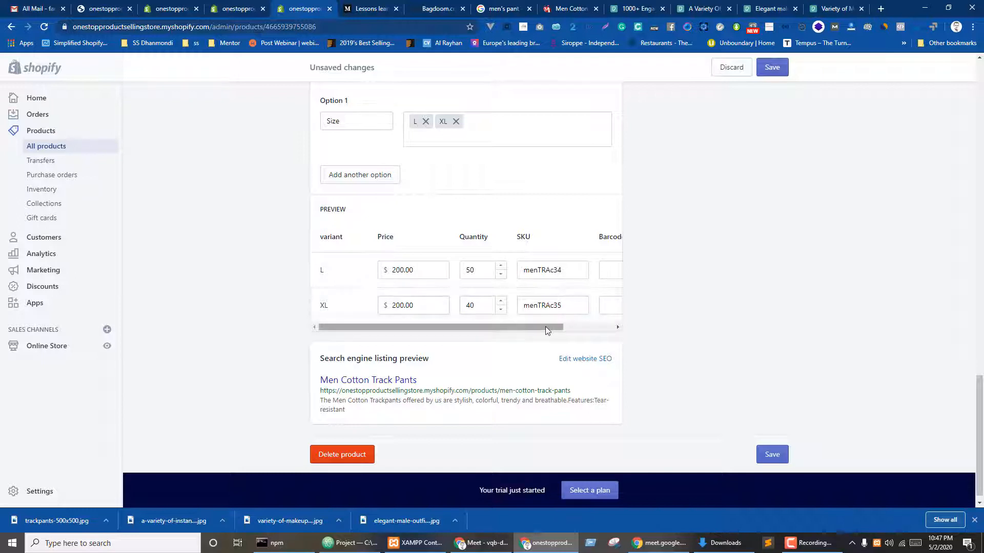
left_click_drag(547, 328, 598, 330)
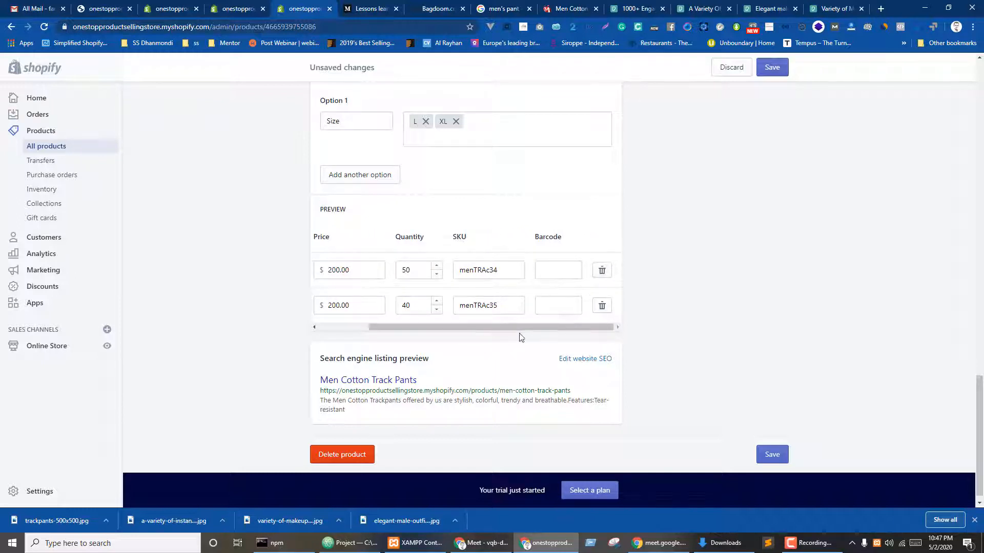
left_click_drag(518, 330, 464, 329)
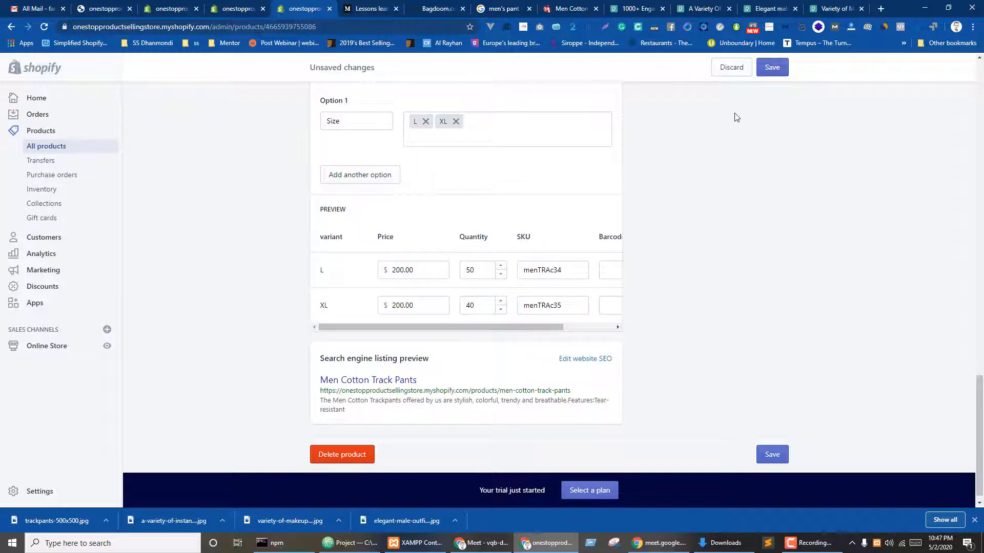
left_click(776, 68)
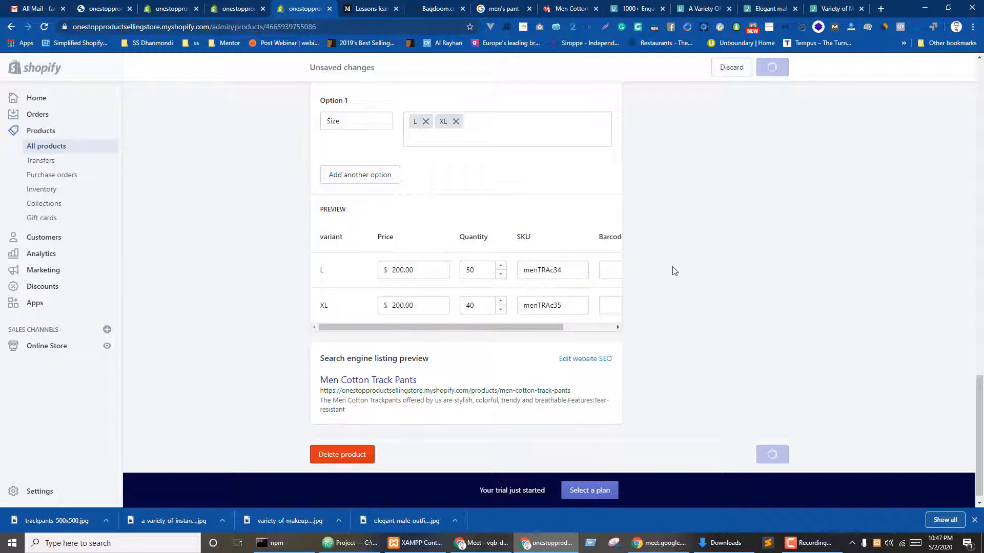
- Assign the pants photo as the variant image for both L and XL
scroll(705, 289, "down", 8)
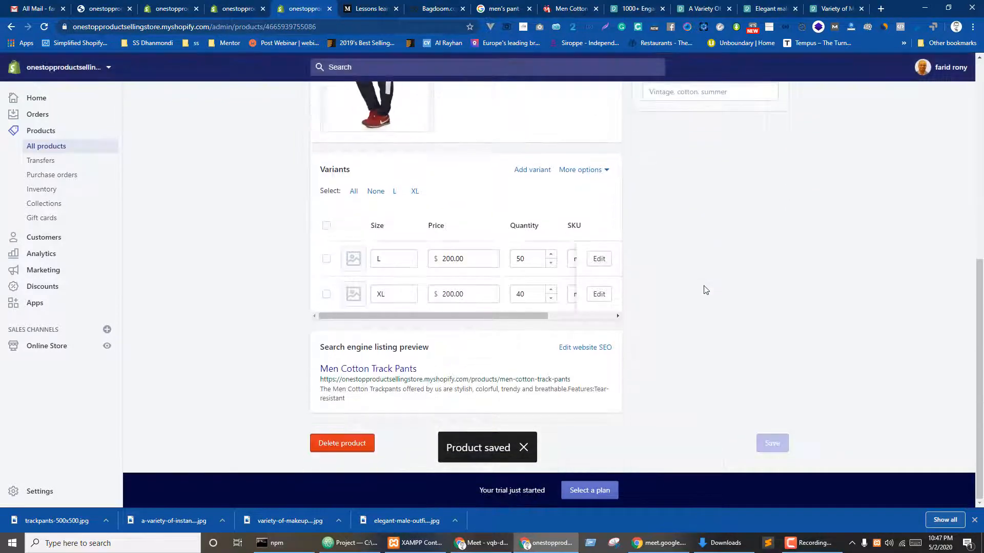
left_click(353, 260)
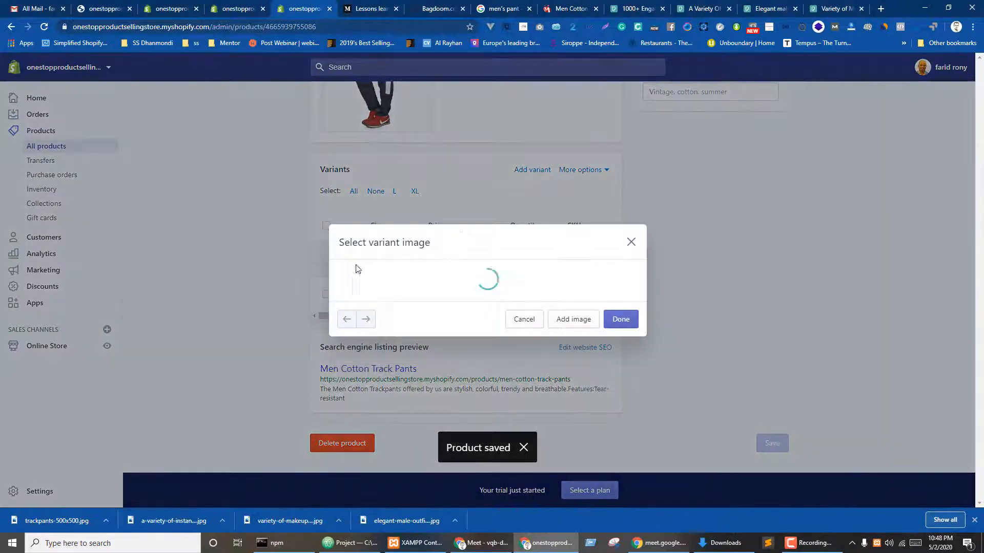
left_click(453, 272)
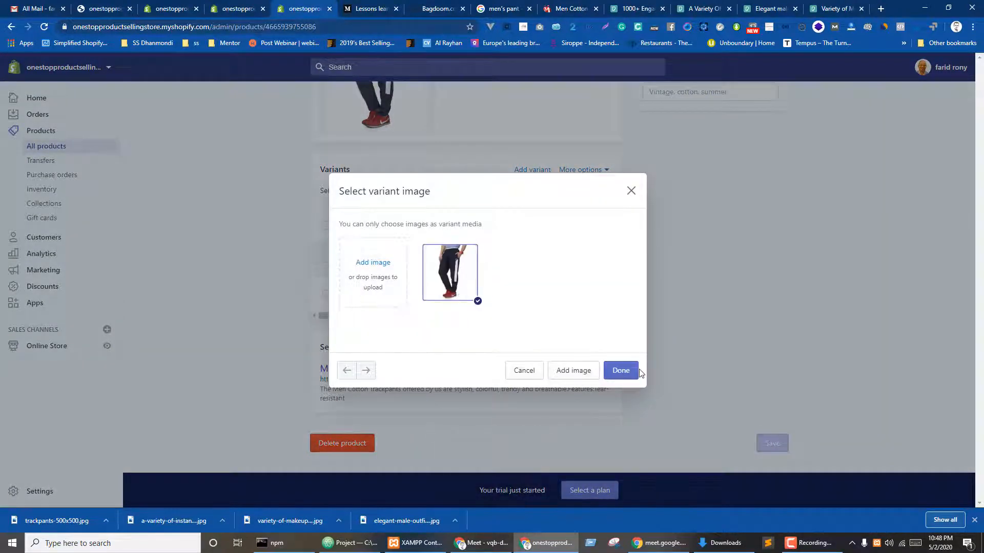
left_click(621, 370)
left_click(353, 295)
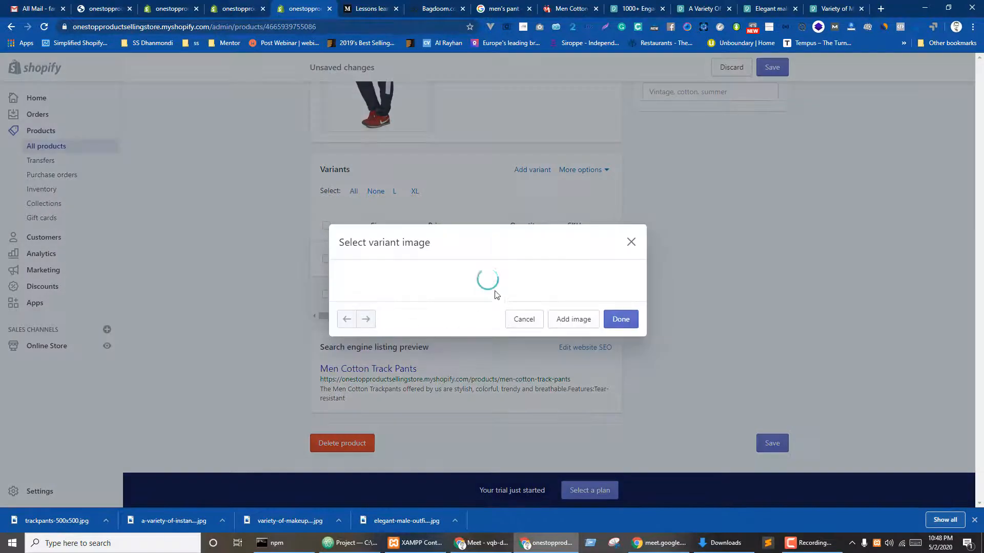
left_click(452, 272)
left_click(621, 370)
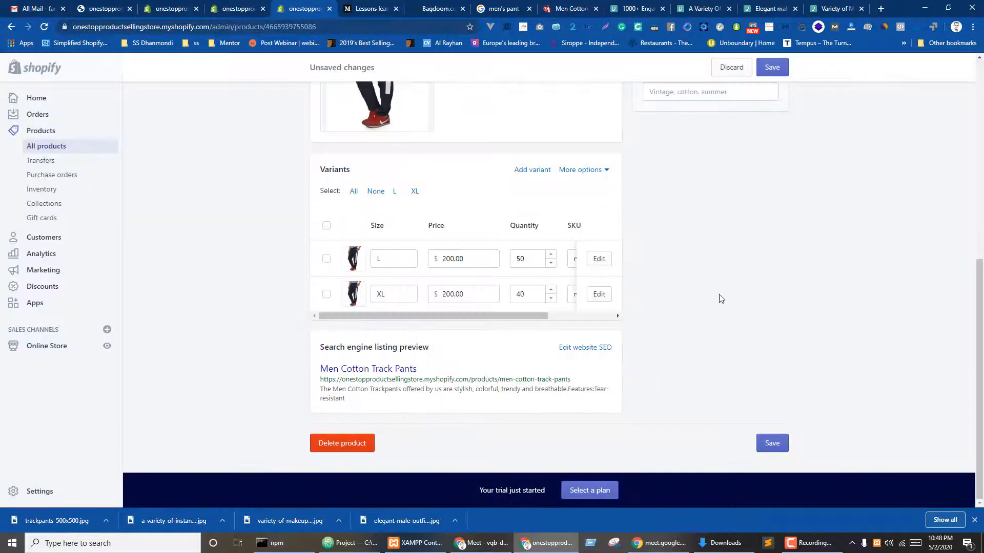
scroll(718, 299, "up", 6)
scroll(592, 299, "up", 1)
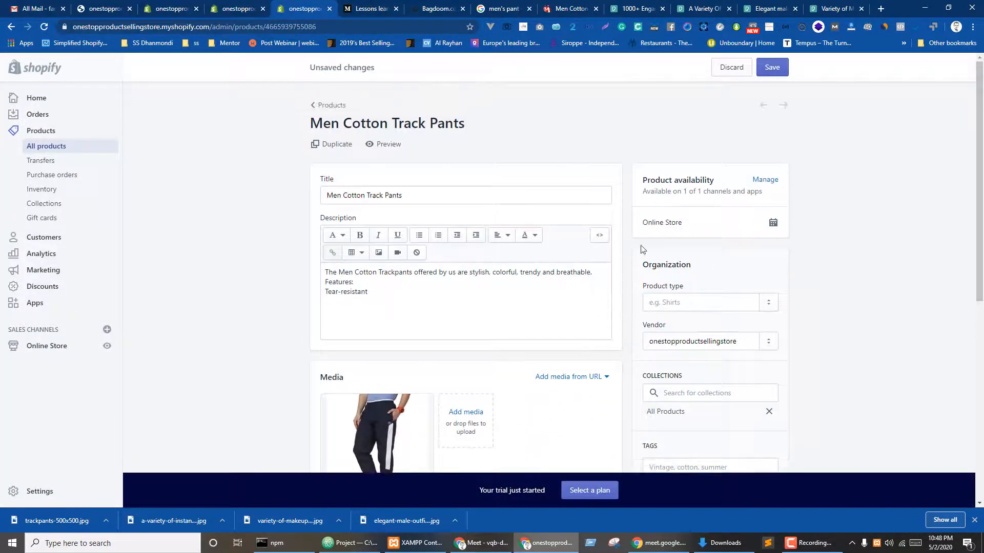
scroll(661, 256, "down", 1)
- Set the product type to men's pant
left_click(698, 250)
scroll(829, 211, "down", 2)
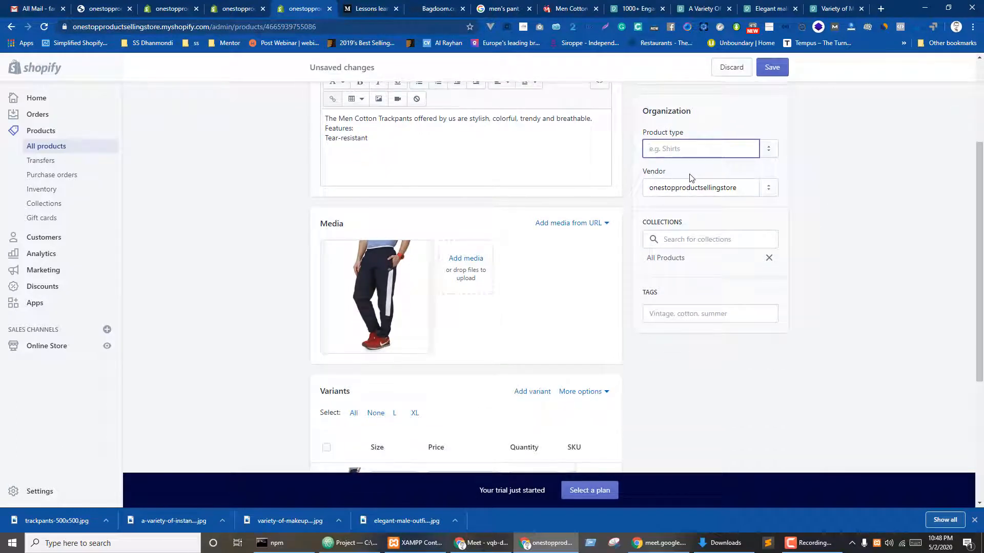
type("pant")
key("ctrl+a")
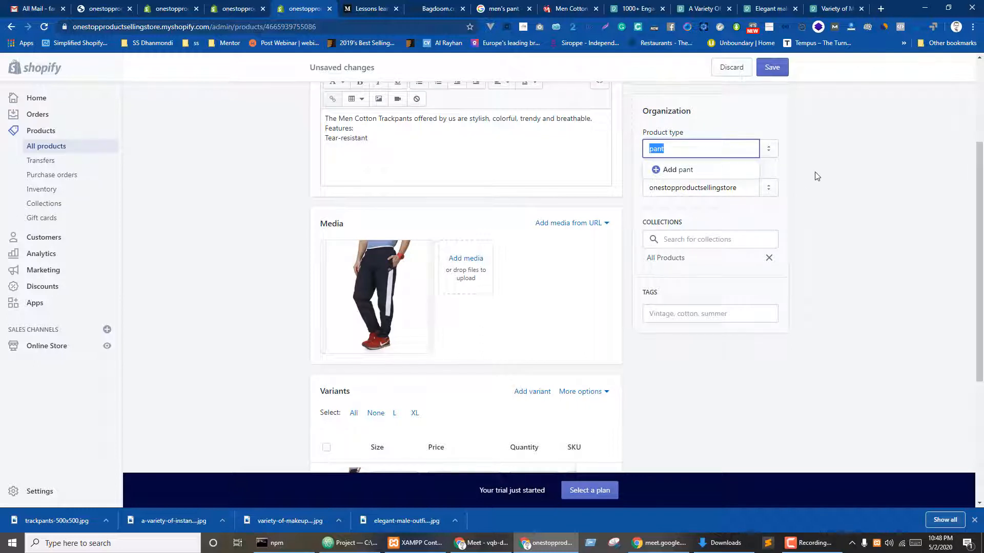
type("men's")
left_click(712, 175)
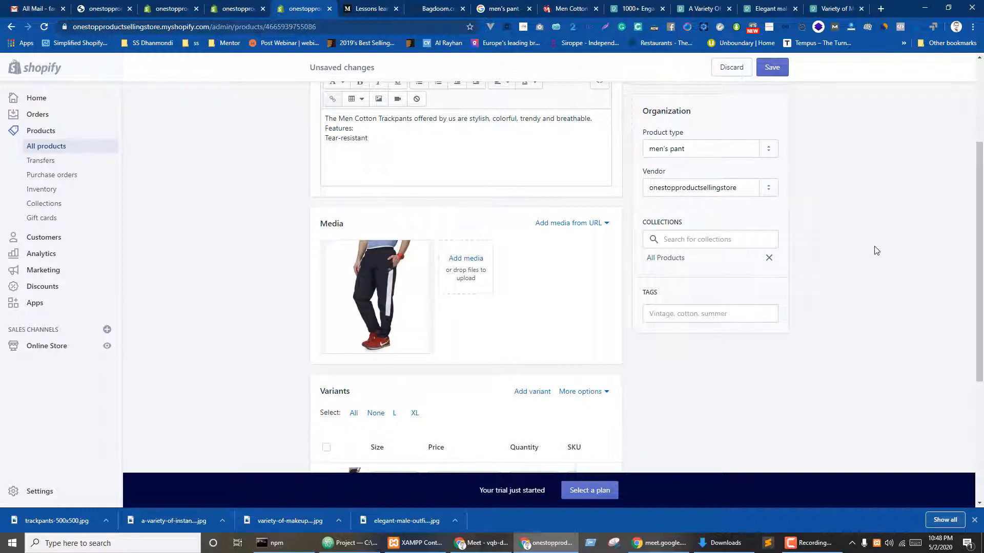
- Check the vendor and collections lists, leaving vendor unchanged and only All Products selected
left_click(693, 182)
left_click(736, 208)
left_click(770, 192)
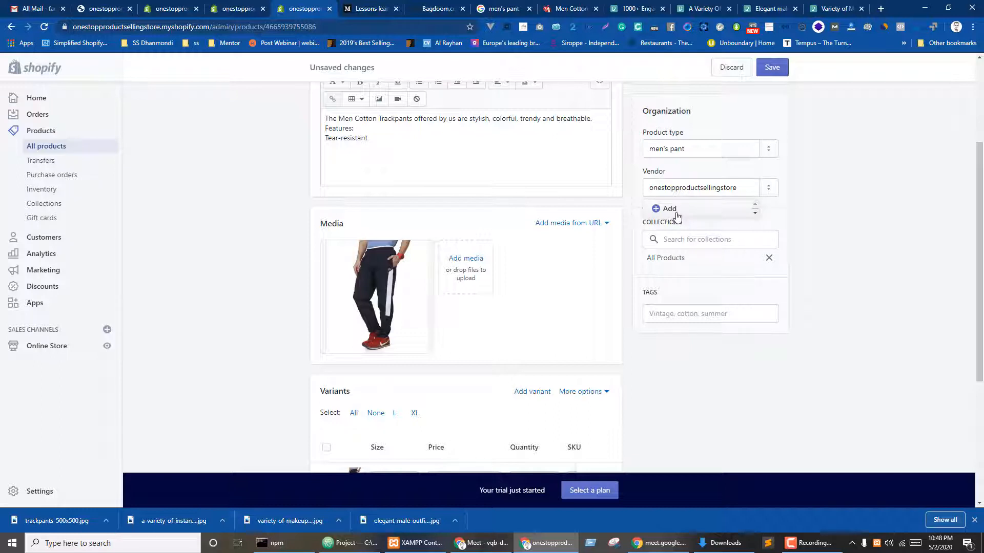
left_click(797, 246)
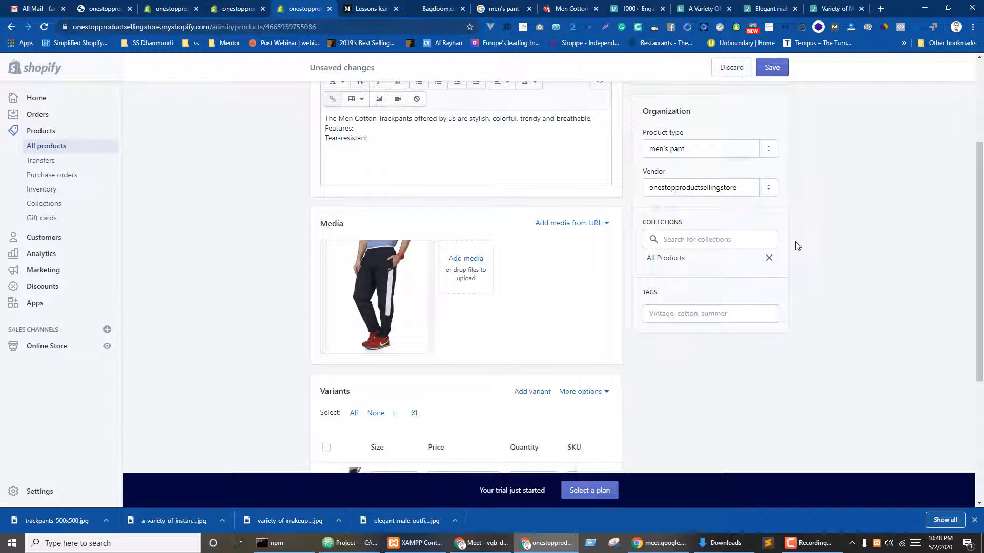
left_click(712, 240)
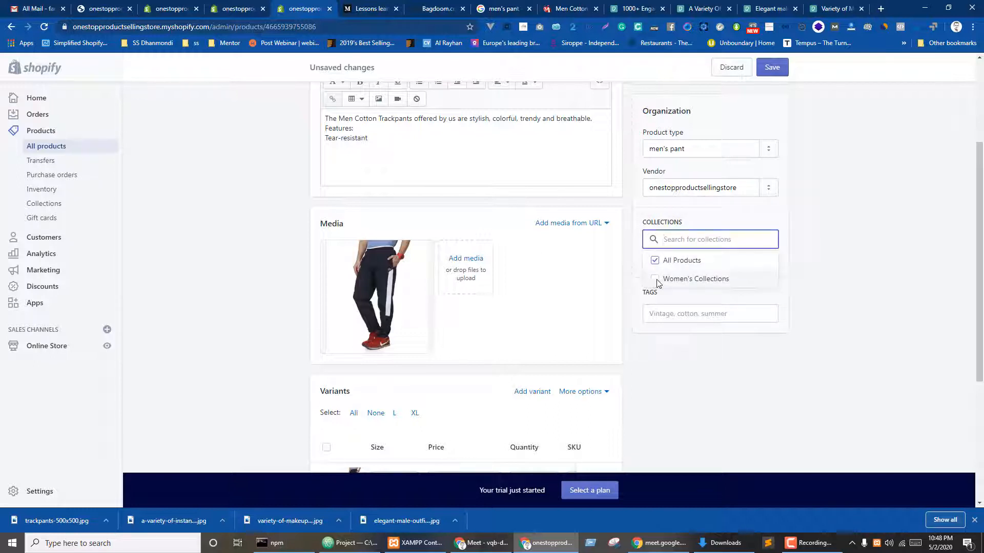
left_click(784, 288)
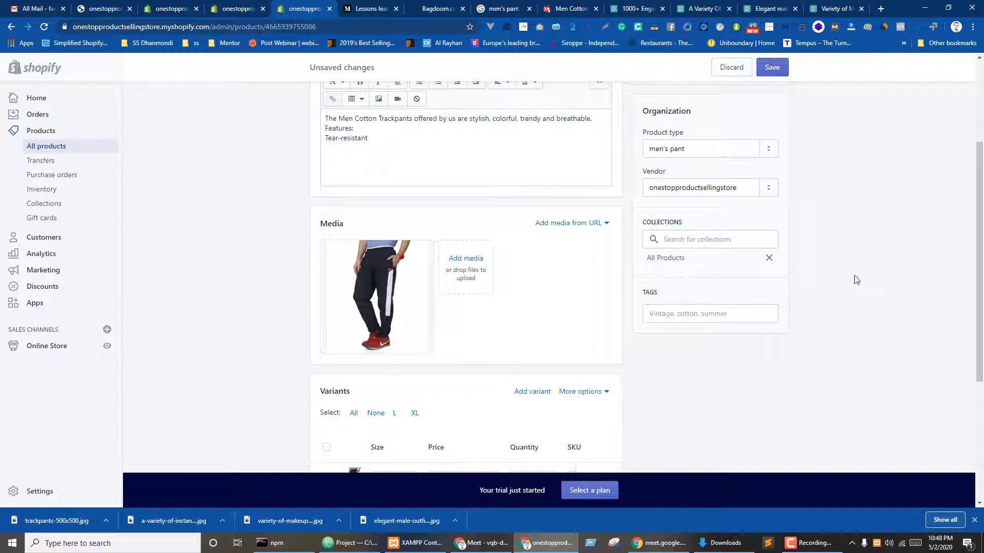
left_click(693, 241)
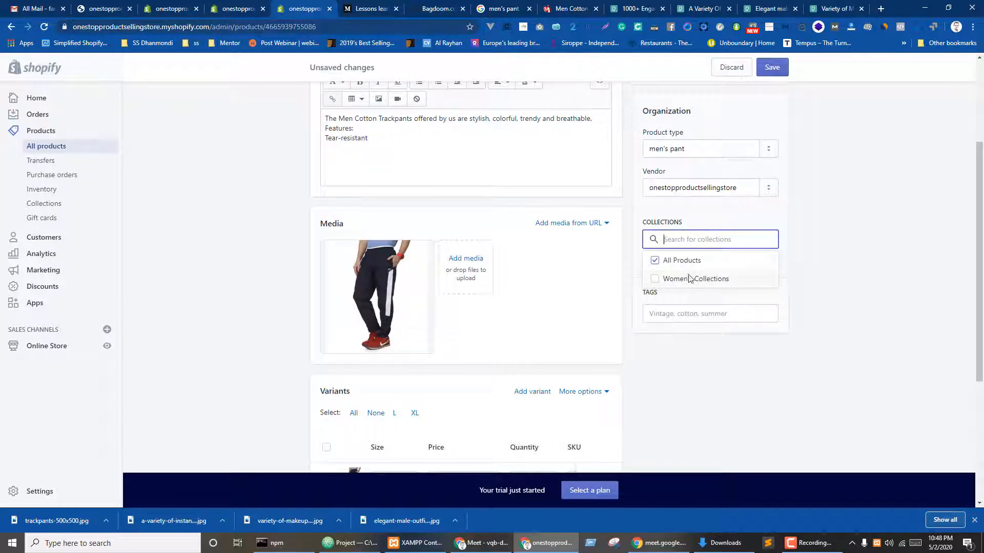
left_click(833, 288)
- Add a 'trac' tag plus a 'Track Pants' tag copied from the title, then save
left_click(706, 316)
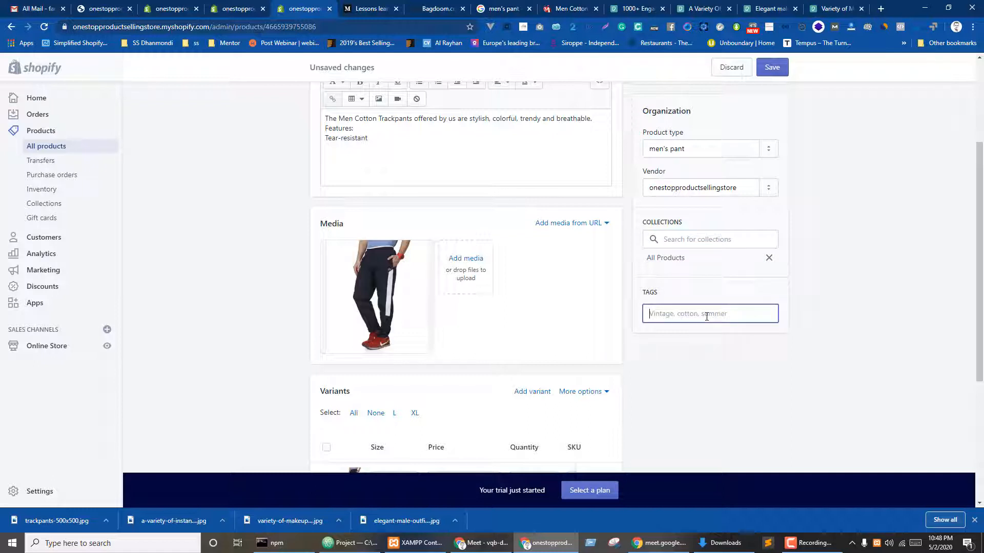
type("trac")
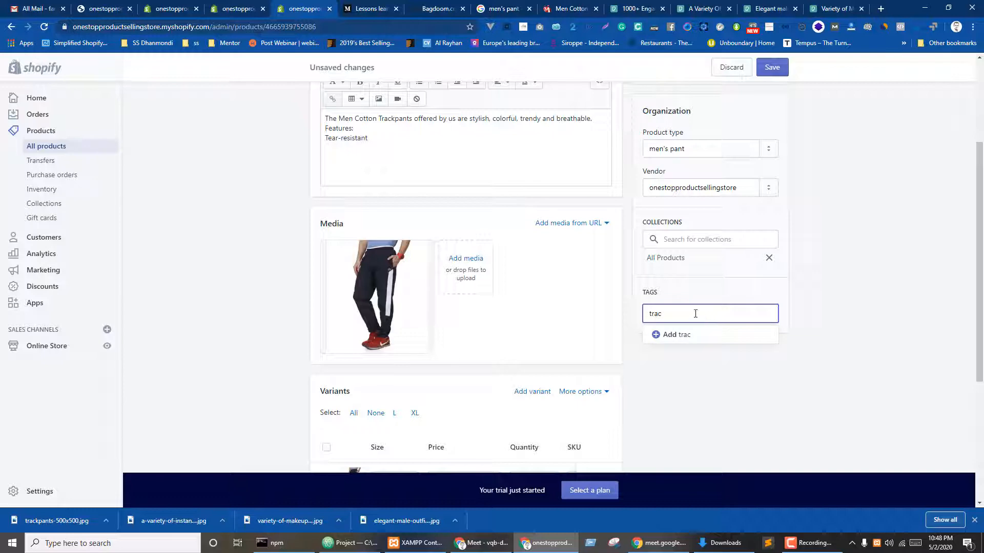
left_click(680, 339)
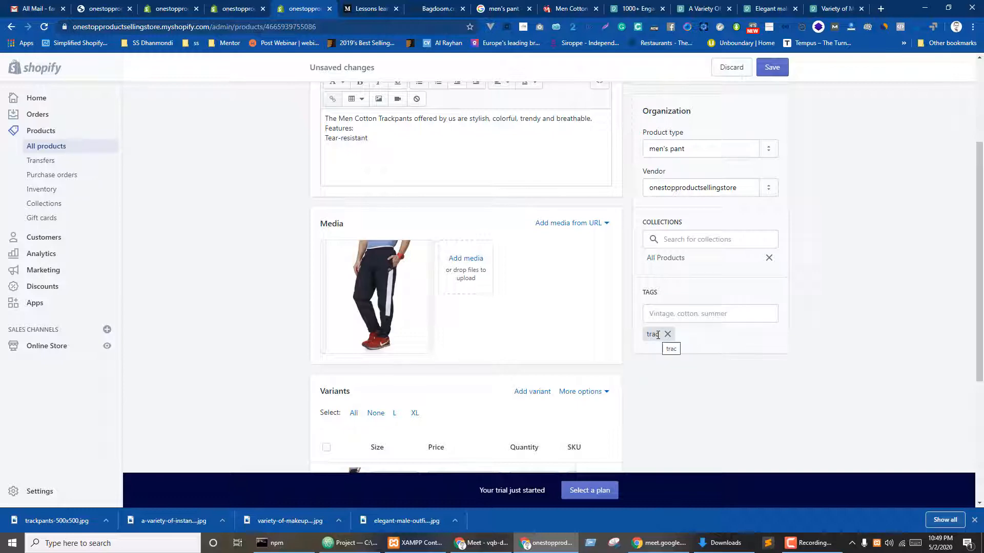
scroll(523, 310, "up", 3)
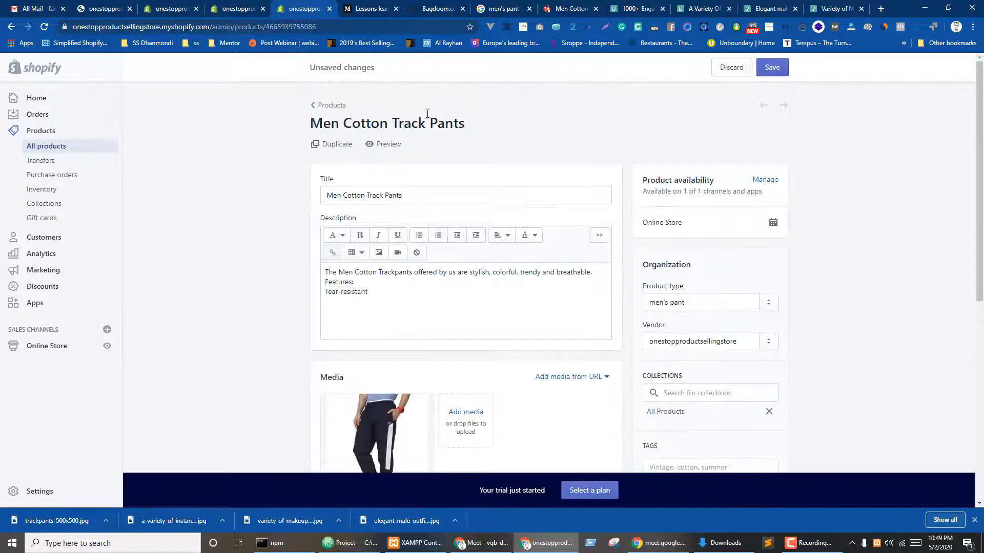
left_click_drag(392, 123, 468, 135)
key("ctrl+c")
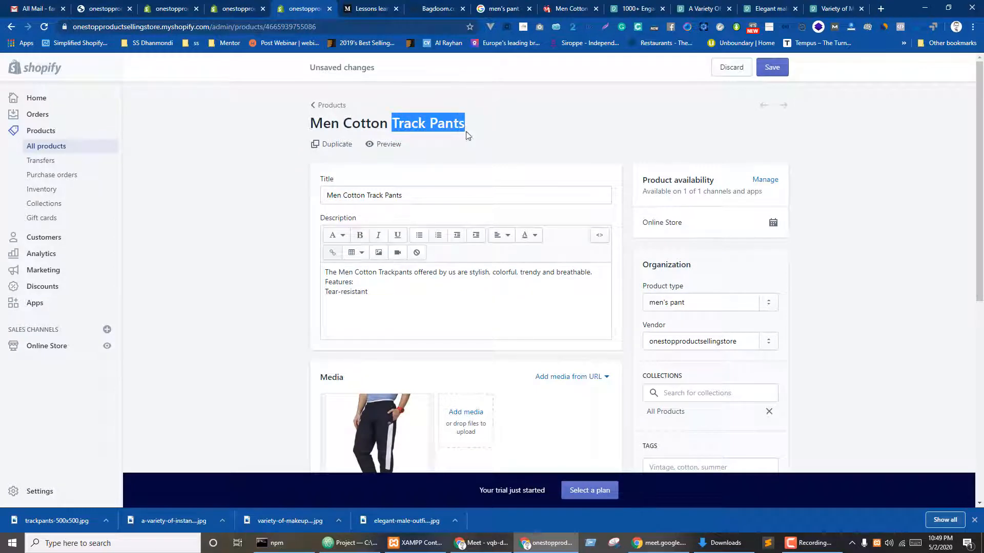
scroll(728, 347, "down", 4)
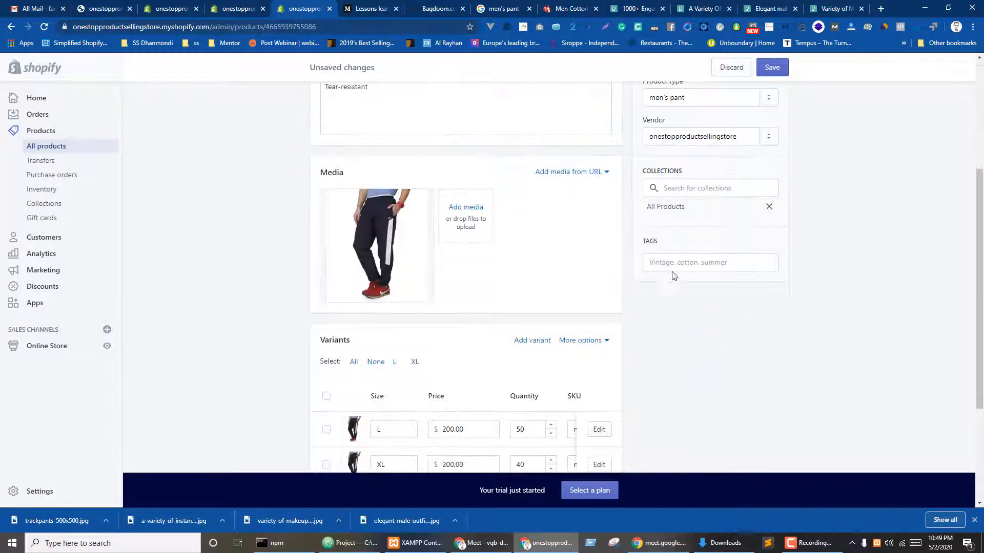
left_click(673, 269)
key("ctrl+v")
left_click(687, 284)
left_click(771, 67)
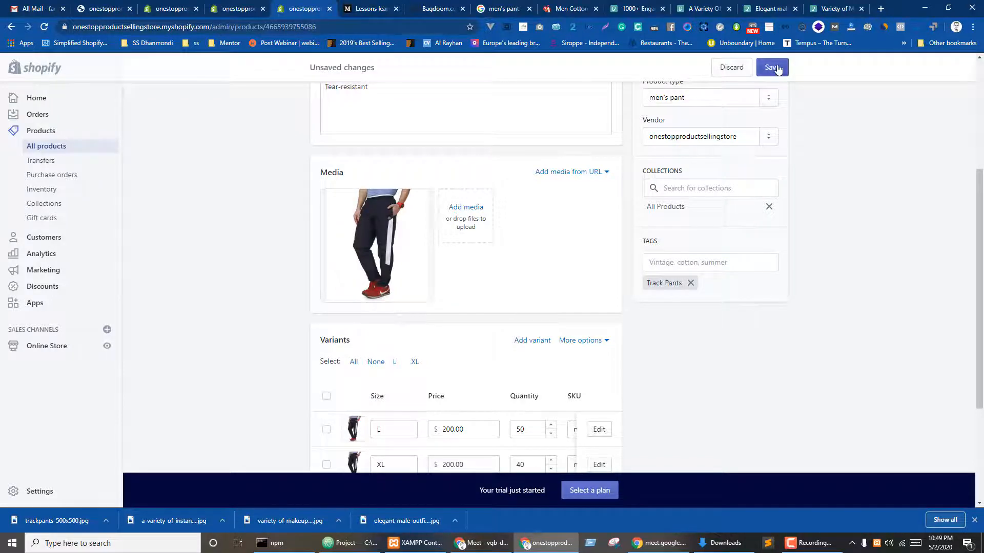
scroll(896, 272, "up", 4)
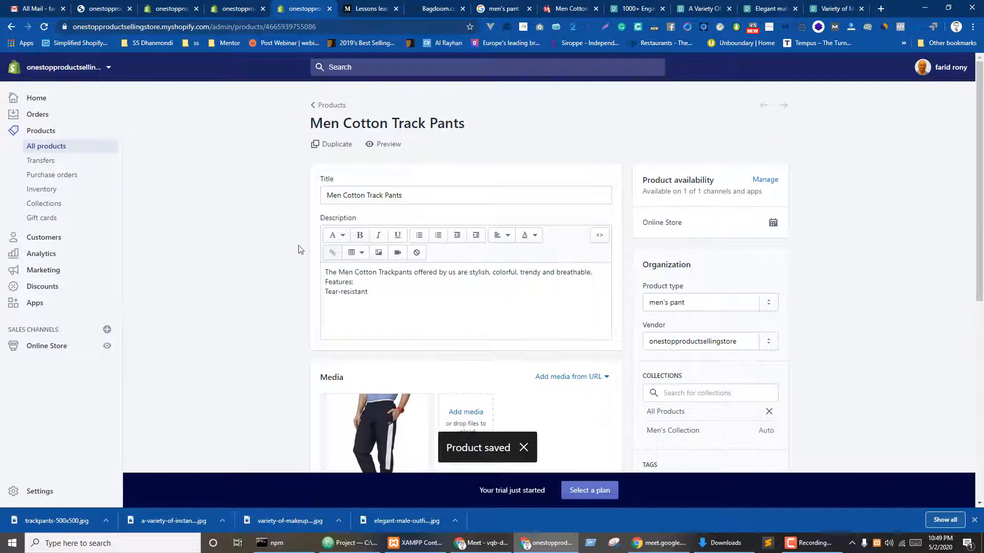
- Open Women's, Men's and Home page collections in separate tabs and inspect Women's Collections
left_click(315, 104)
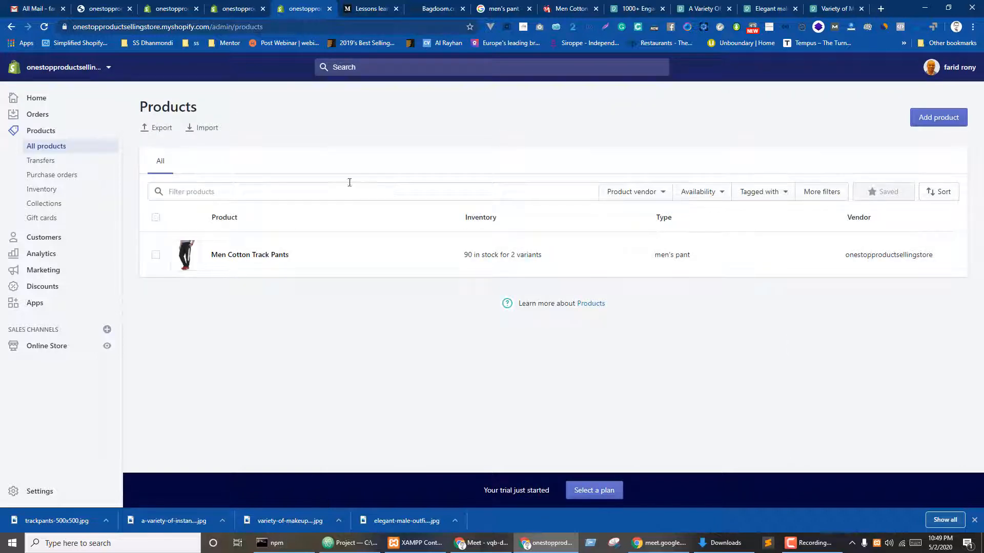
key("ctrl+shift+Tab")
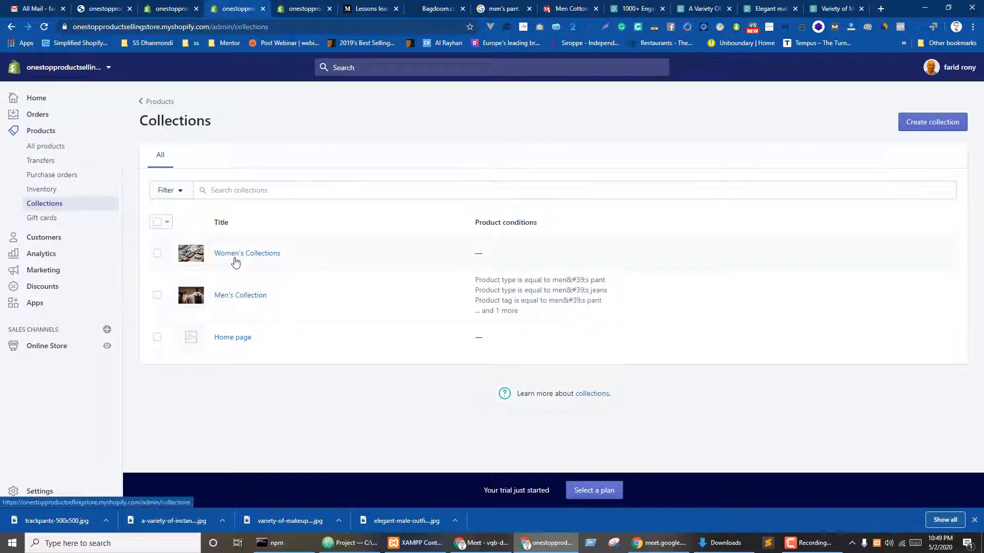
left_click(230, 259, "ctrl")
left_click(236, 298, "ctrl")
left_click(238, 339, "ctrl")
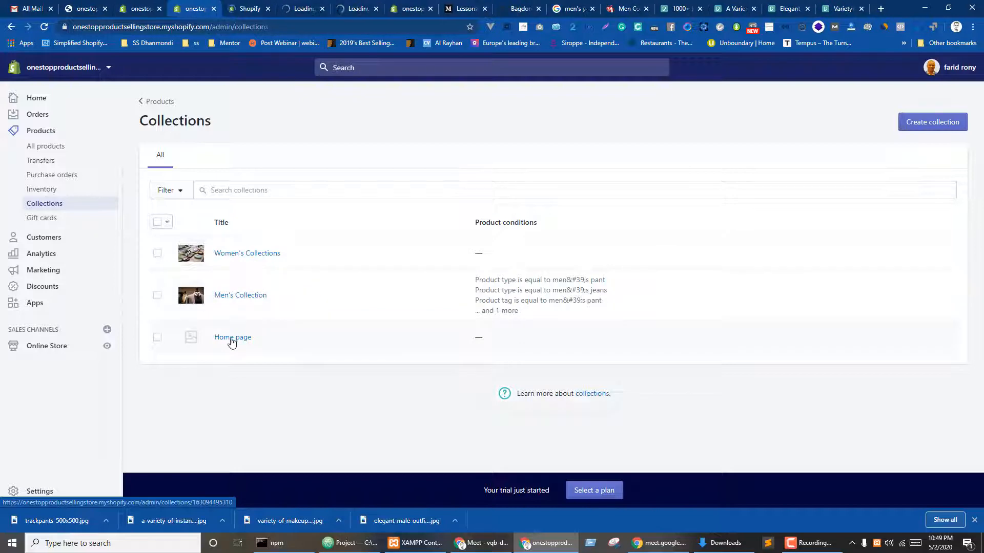
key("ctrl+Tab")
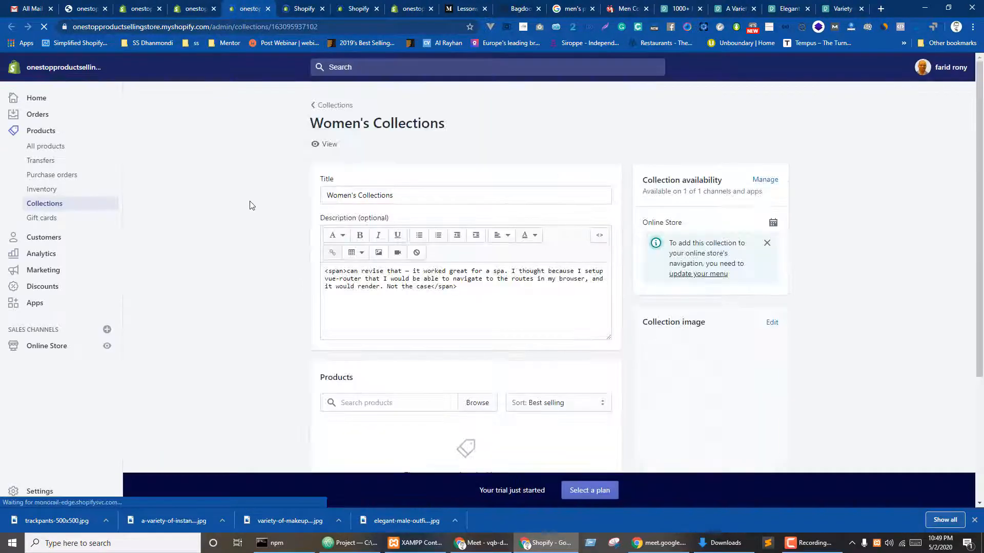
scroll(351, 286, "down", 4)
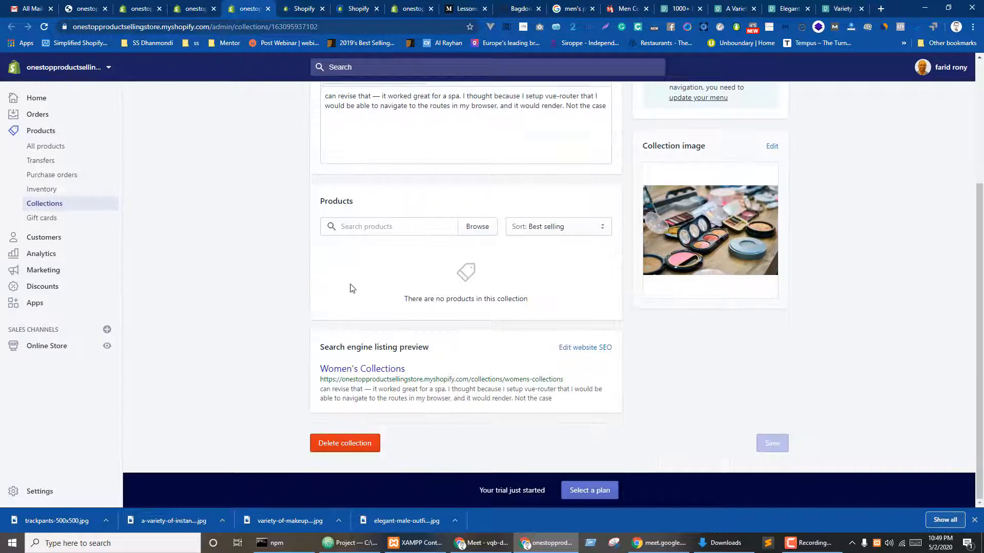
left_click(472, 228)
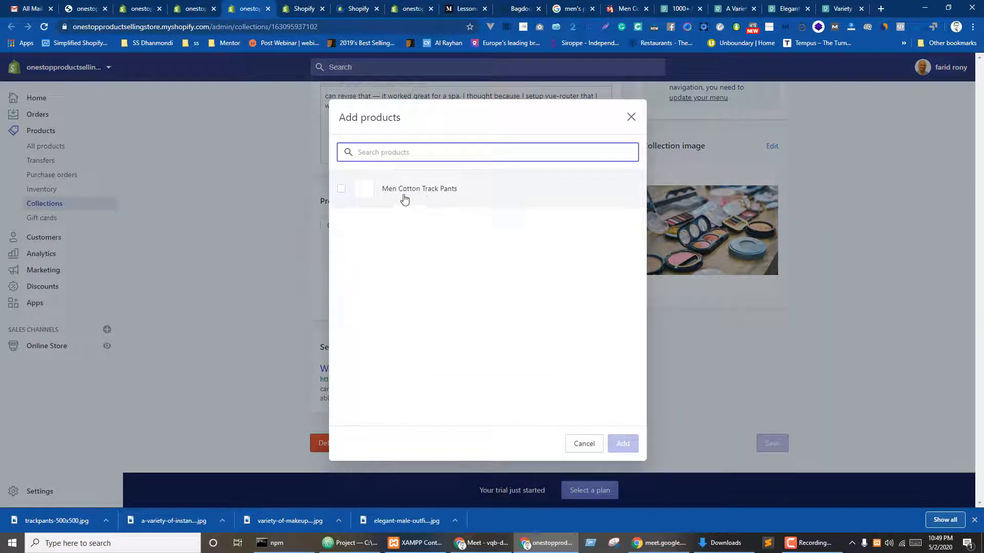
left_click(588, 445)
- Confirm the track pants appear in Men's Collection and All Products, then close the extra tabs
key("ctrl+Tab")
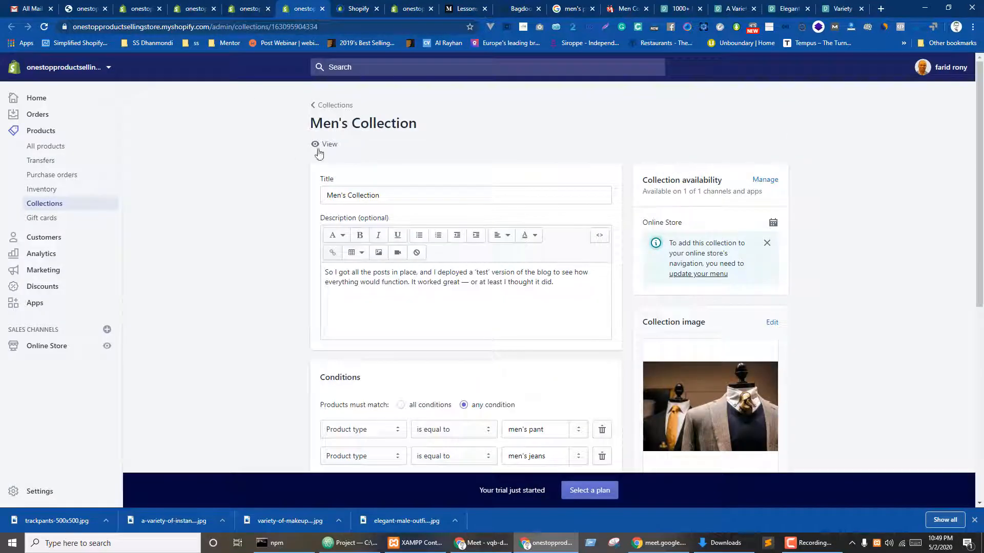
scroll(443, 213, "down", 4)
scroll(447, 207, "down", 3)
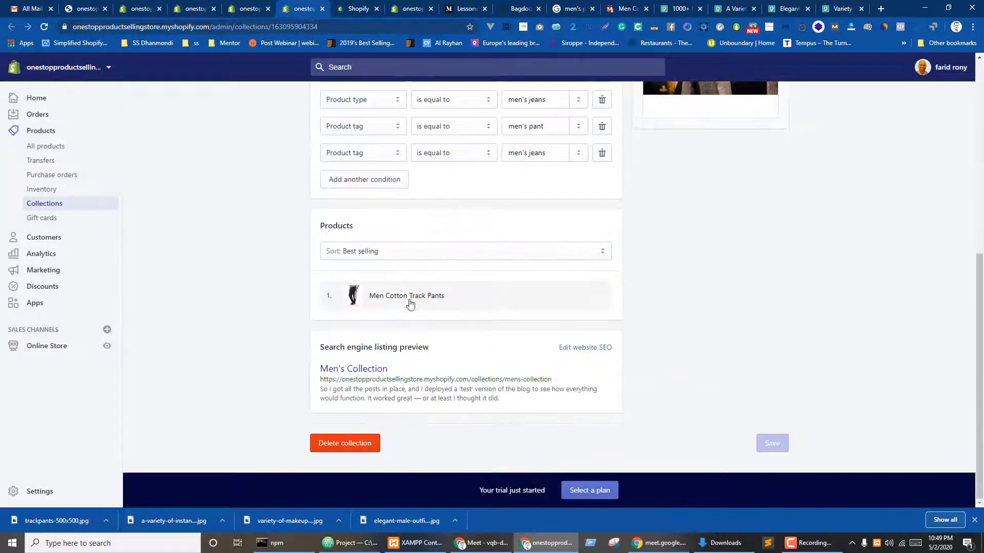
scroll(743, 259, "up", 5)
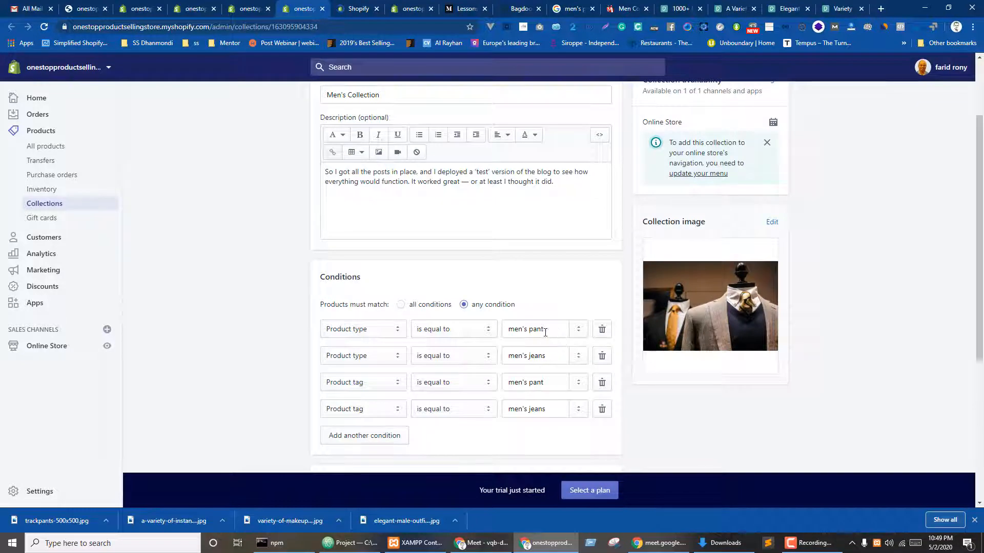
key("ctrl+Tab")
scroll(550, 213, "down", 3)
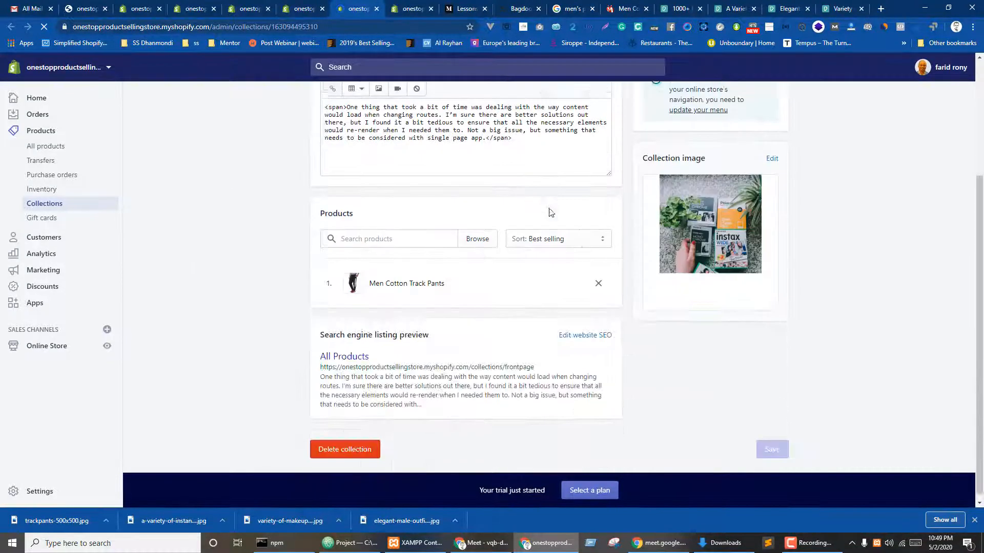
scroll(292, 174, "up", 3)
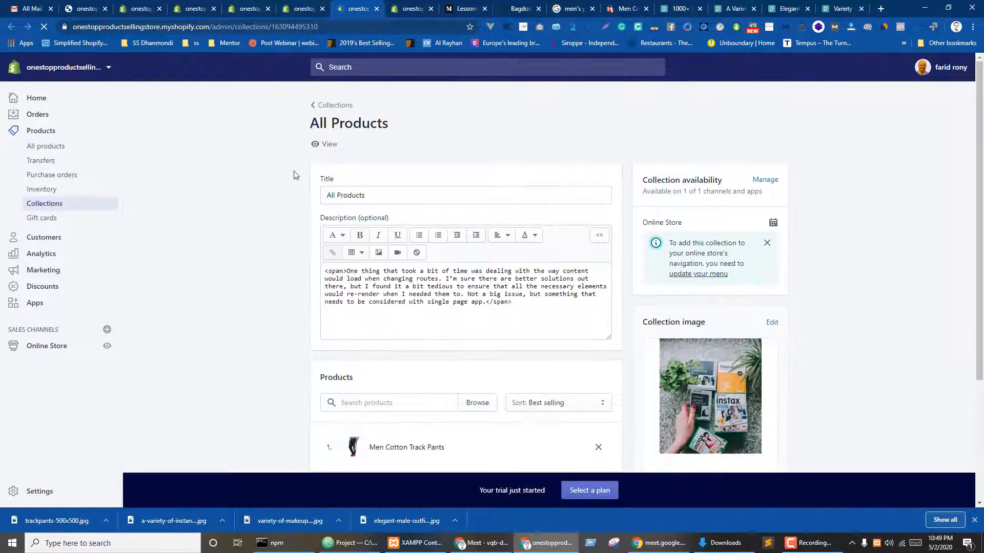
left_click(250, 5)
left_click(267, 8)
left_click(268, 9)
left_click(268, 8)
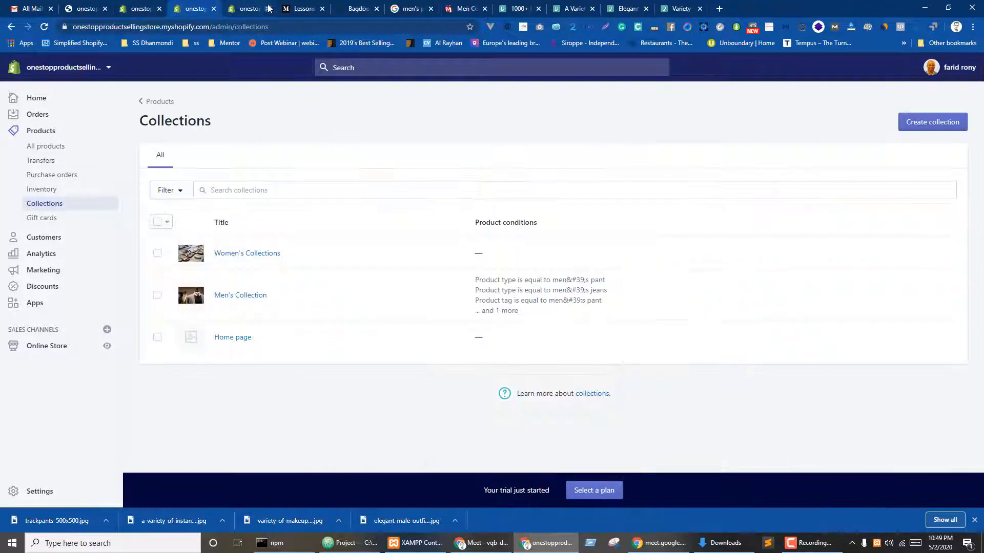
- Open a blank Add product form from the Products tab, with the Title field active
left_click(266, 8)
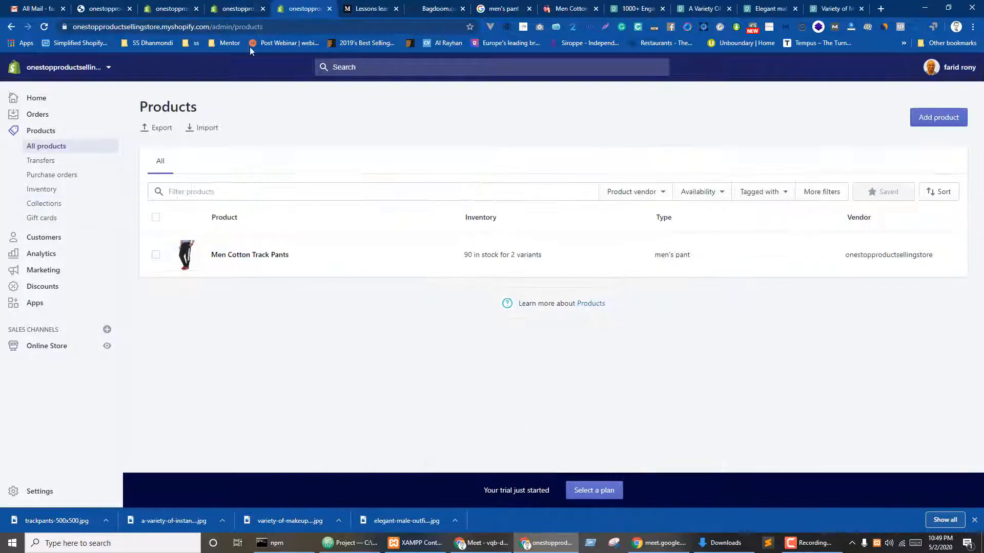
left_click(938, 118)
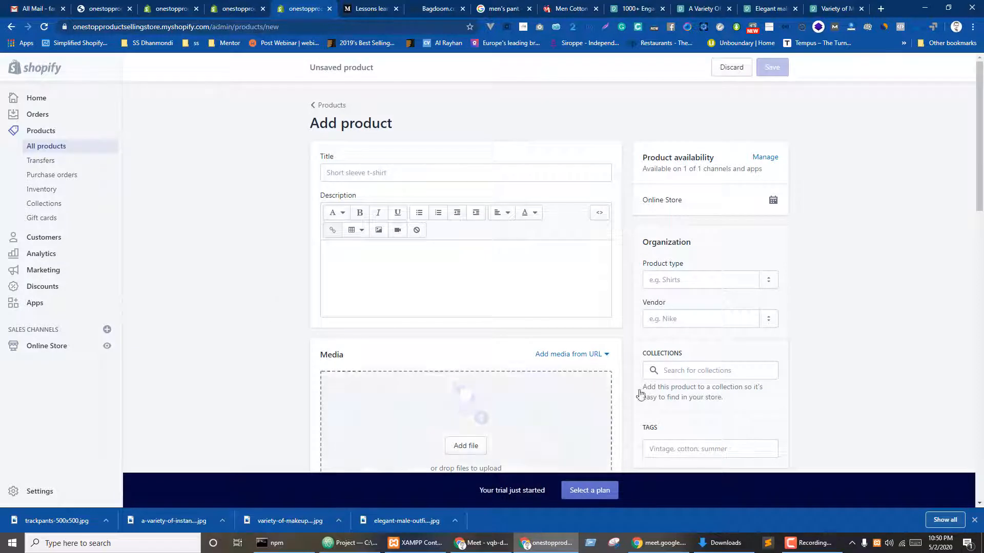
left_click(359, 175)
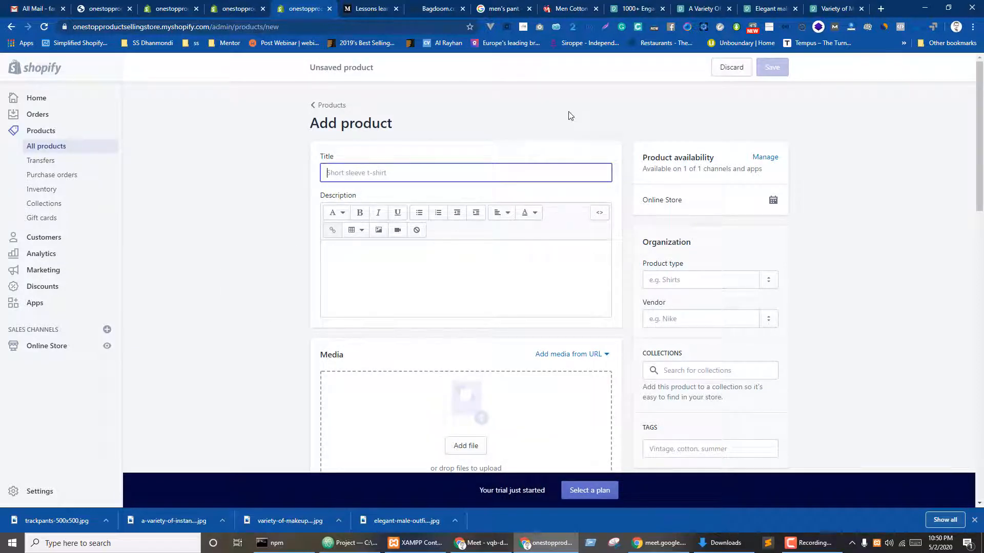
- Leave the IndiaMART track pants page for the home page, dismissing the quotation popup
left_click(549, 5)
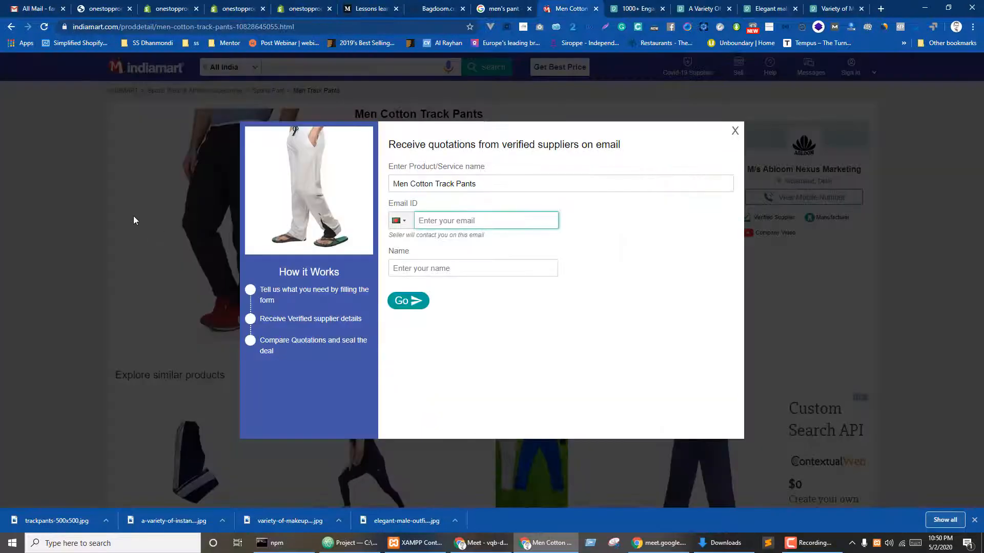
left_click(736, 132)
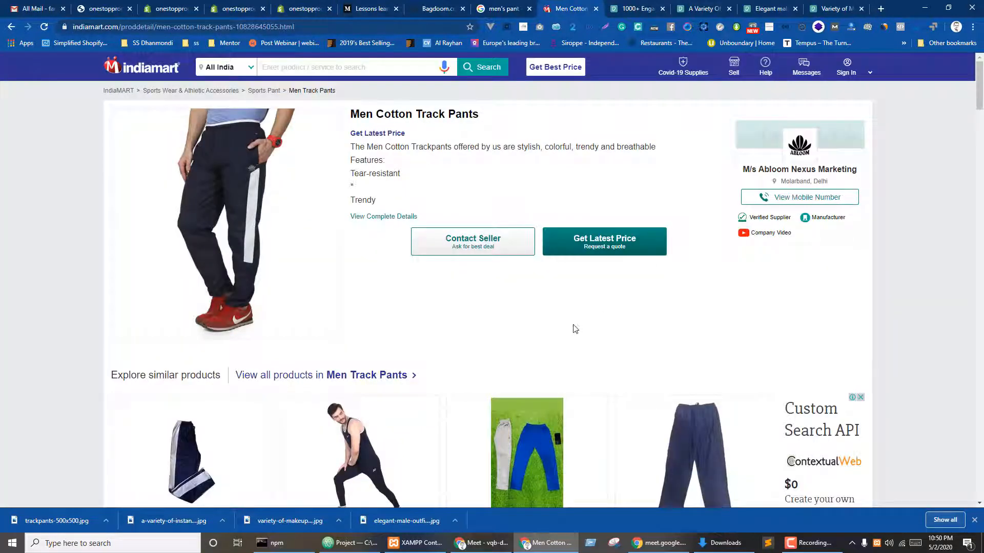
left_click(246, 69)
left_click(432, 113)
left_click(149, 70)
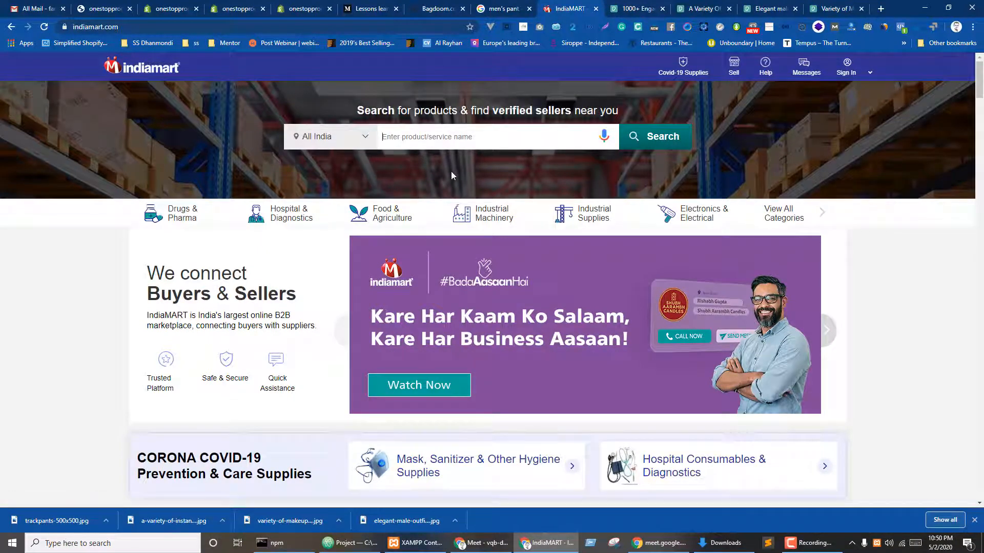
- Type 'womens' in the IndiaMART search and scroll through the homepage categories before going to Pexels
left_click(359, 141)
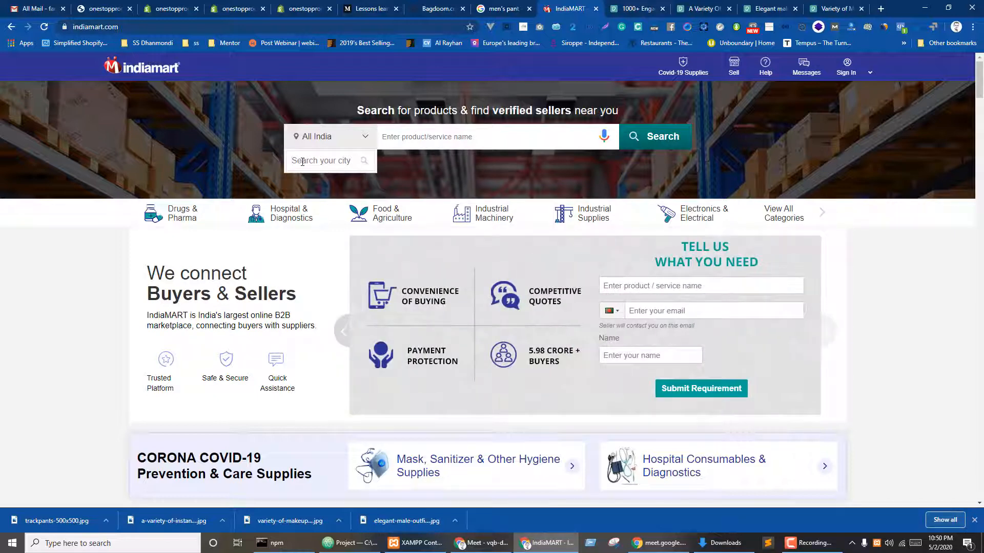
type("womens")
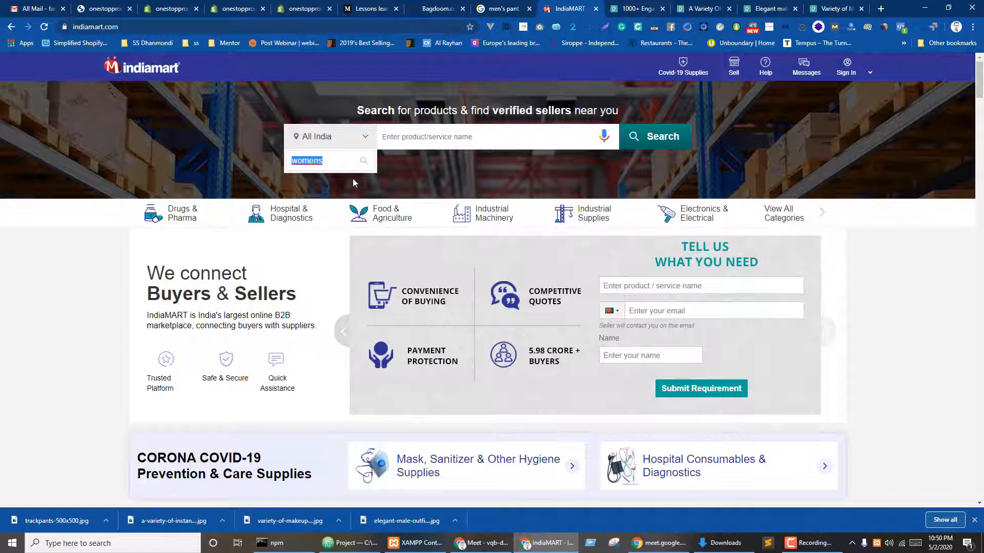
mouse_move(259, 221)
mouse_move(151, 221)
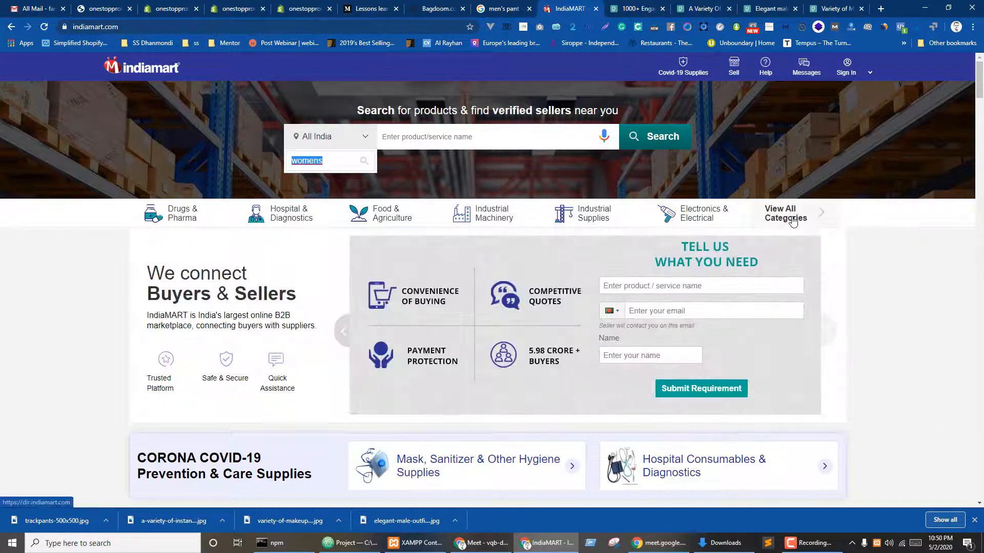
scroll(496, 322, "down", 12)
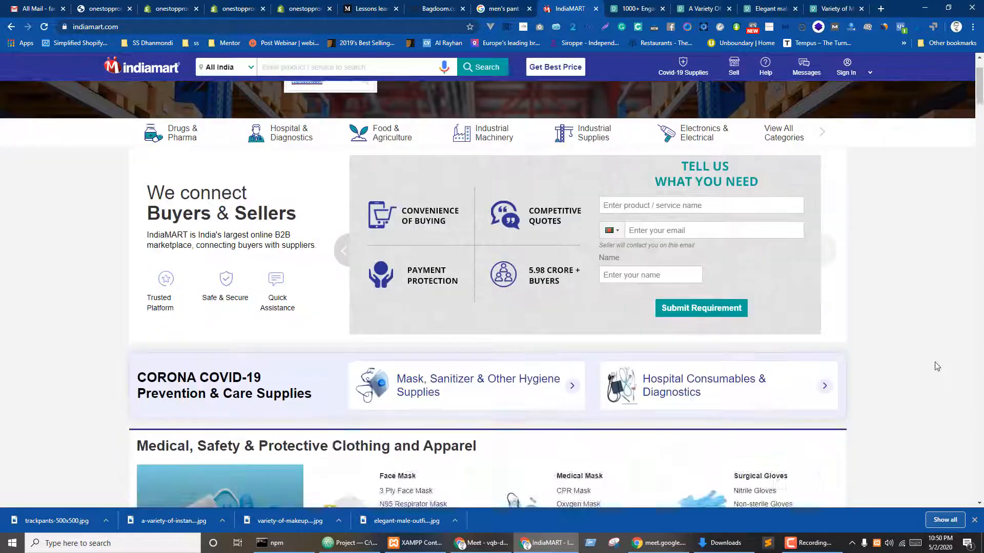
scroll(354, 317, "down", 8)
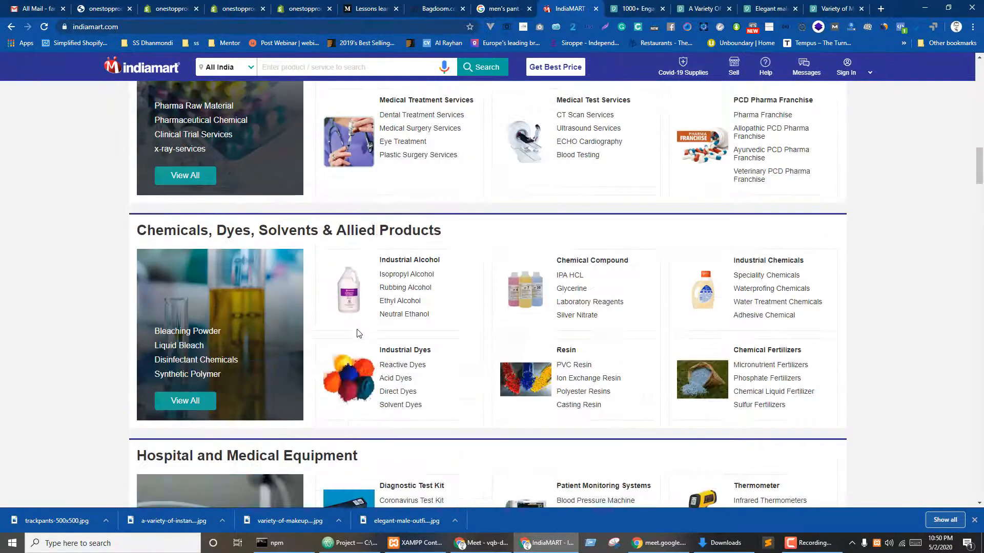
scroll(366, 333, "down", 20)
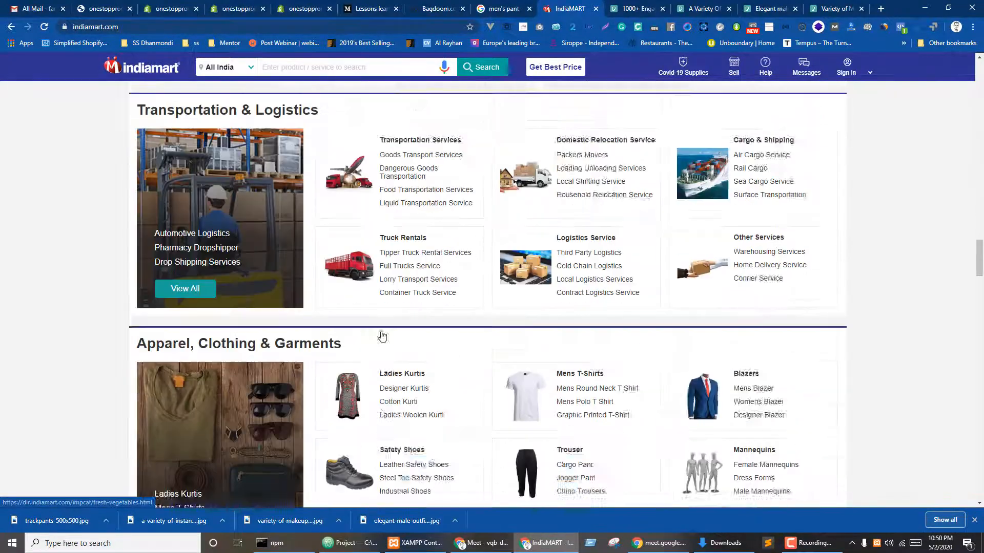
scroll(390, 334, "down", 20)
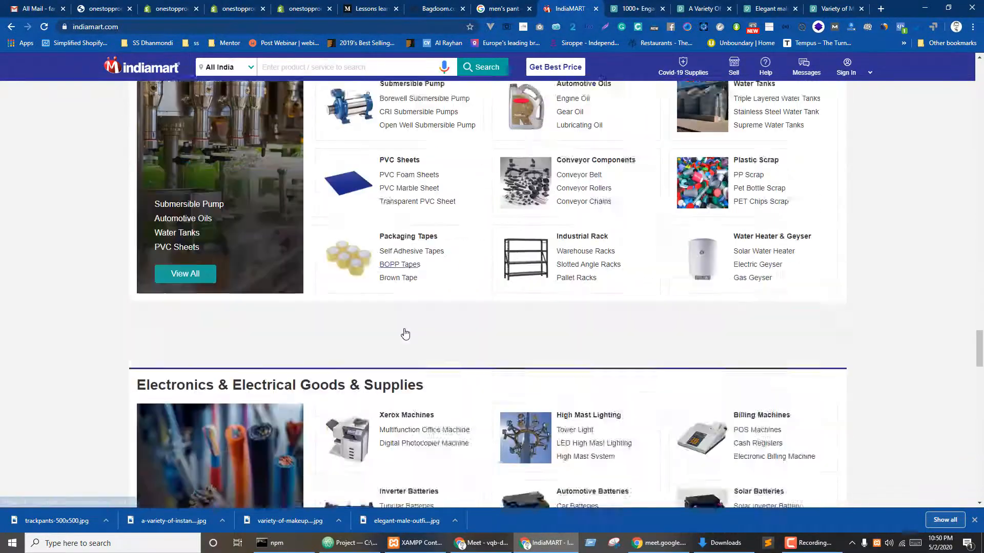
scroll(406, 334, "down", 20)
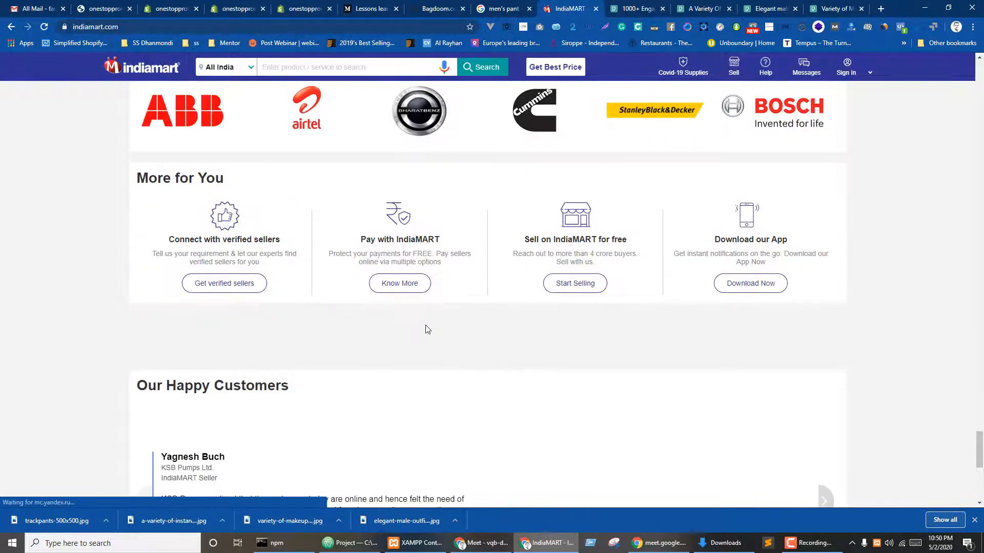
scroll(426, 328, "up", 10)
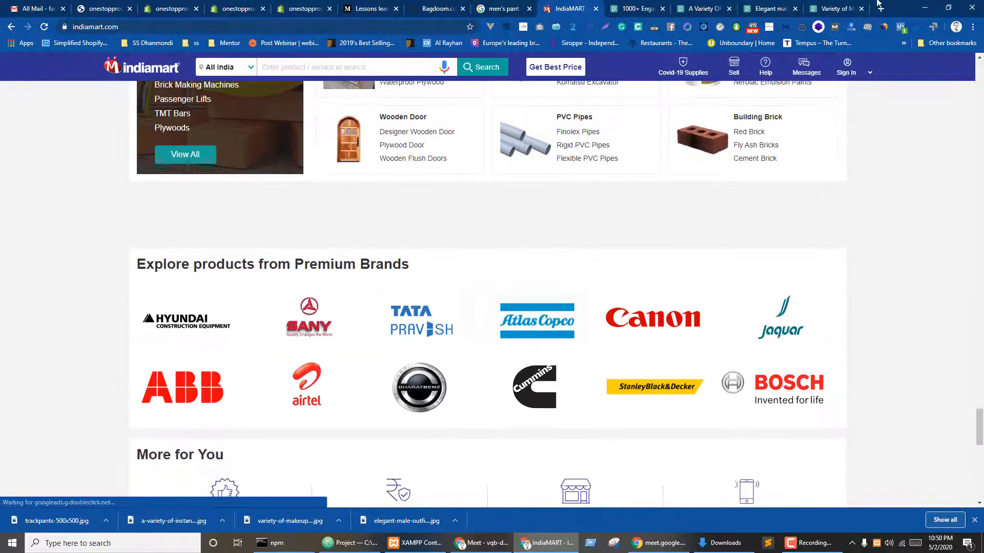
left_click(657, 5)
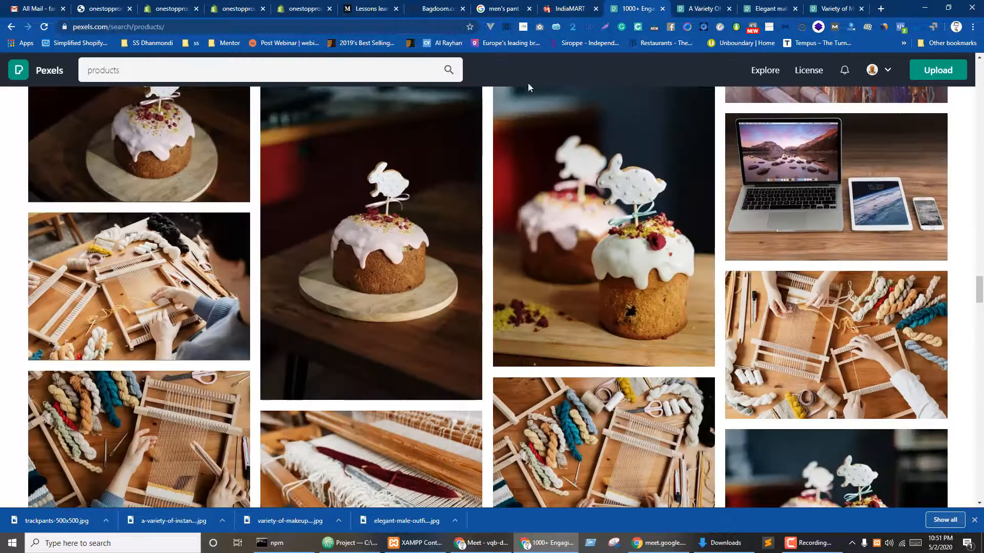
- Replace the men's pant image search with 'women's cosmetics'
left_click(509, 6)
scroll(205, 228, "up", 3)
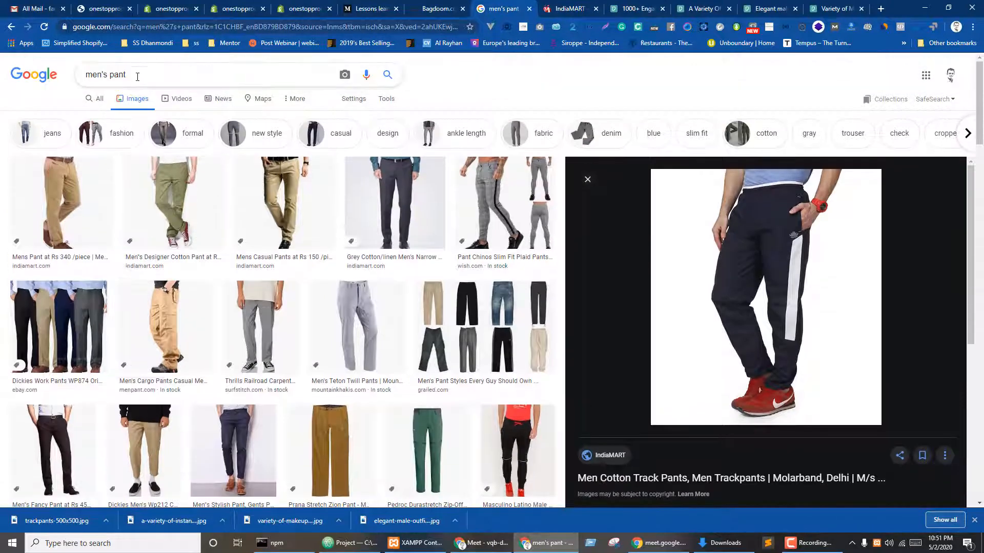
triple_click(137, 76)
type("wo")
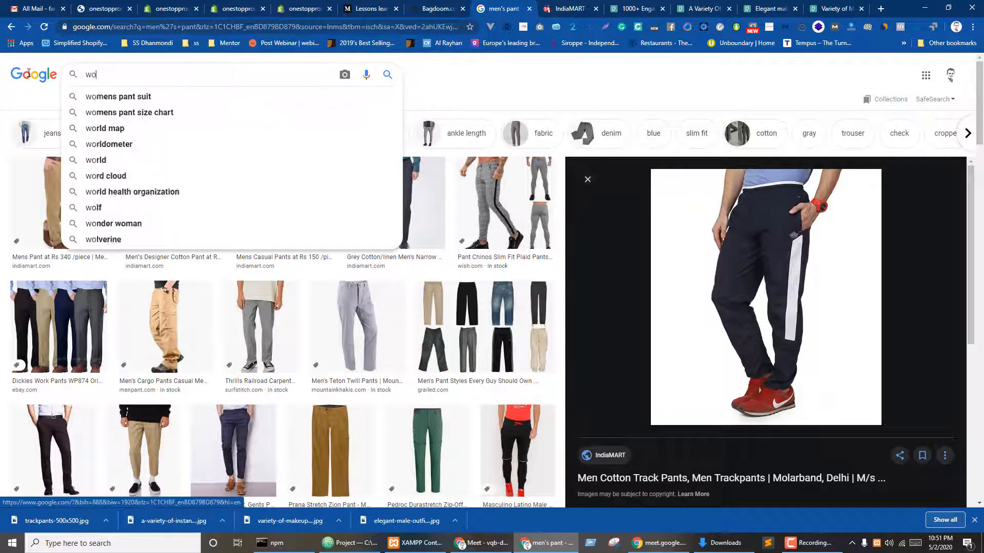
type("men's cosmetics")
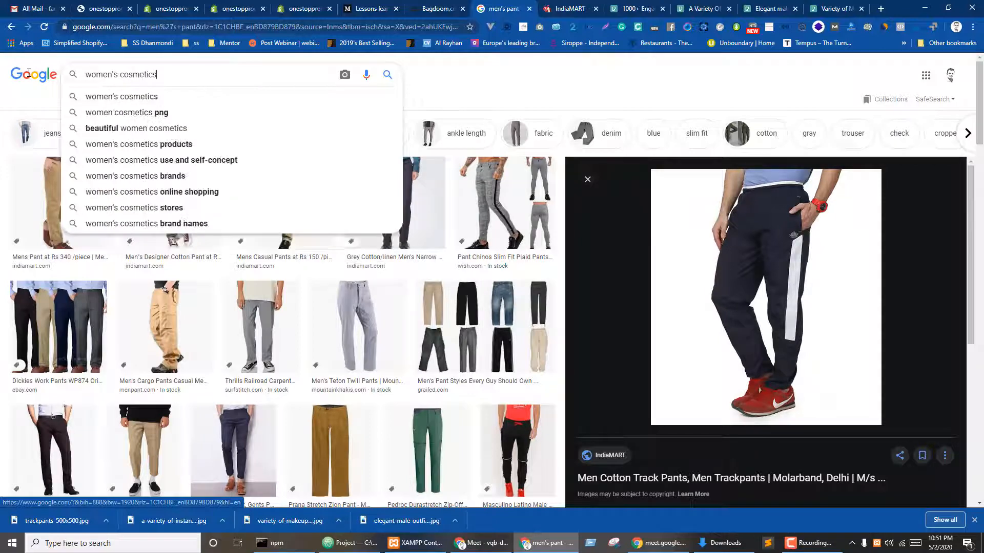
key("Return")
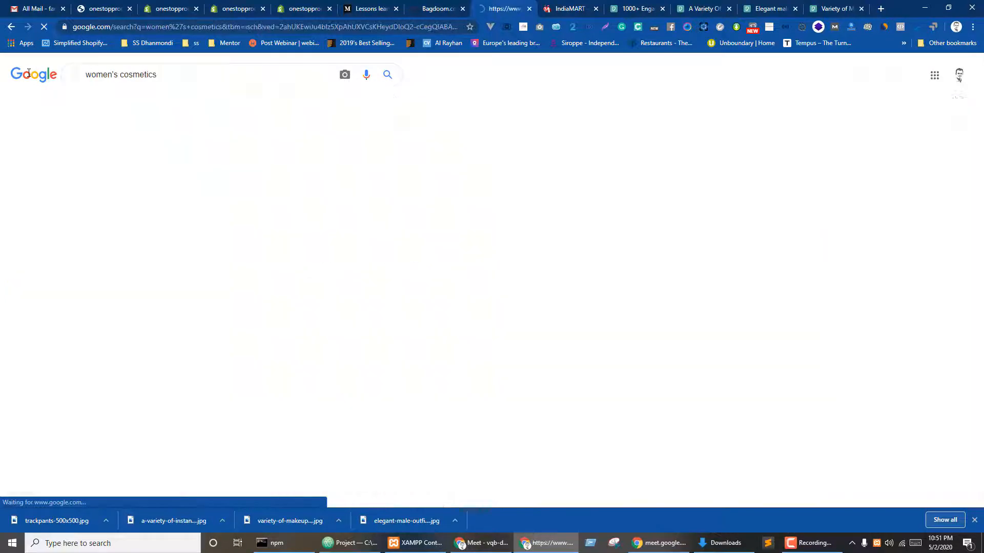
- Open the YouMart and makeup-photo source pages from the results in new tabs
middle_click(372, 222)
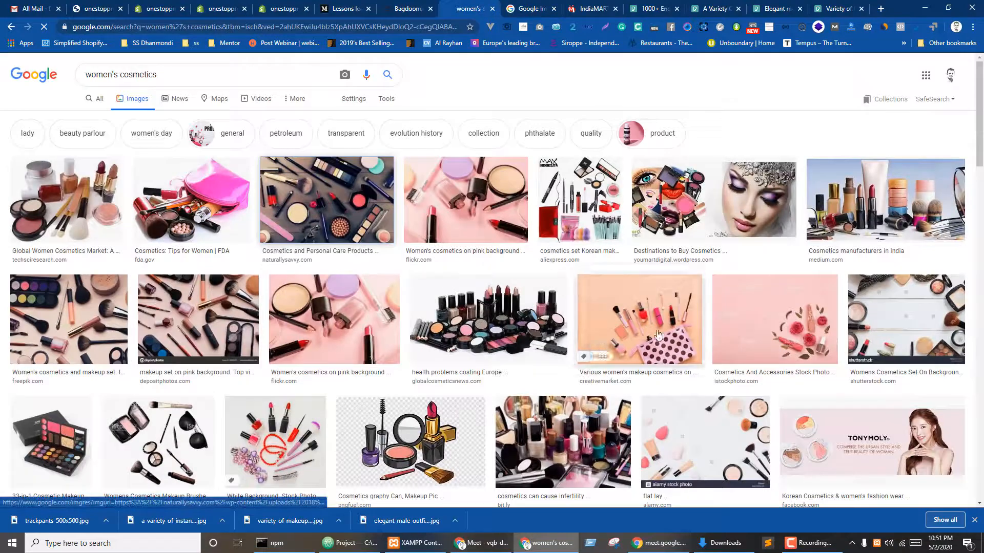
left_click(744, 199)
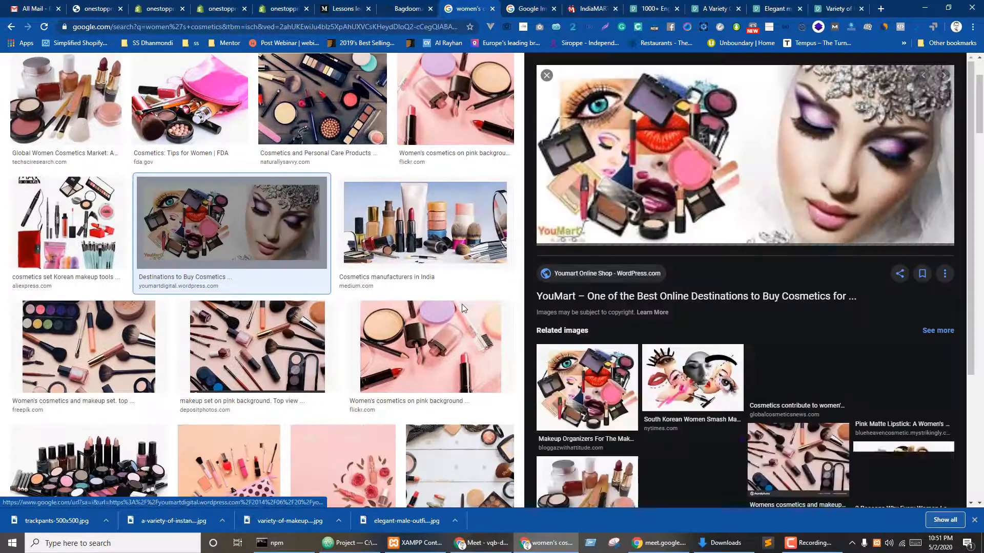
middle_click(712, 384)
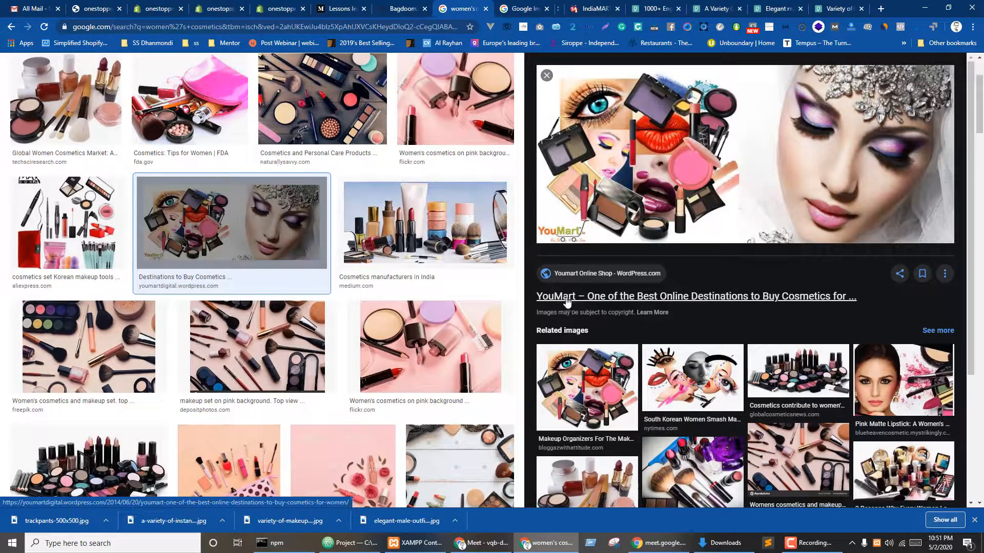
key("ctrl+Tab")
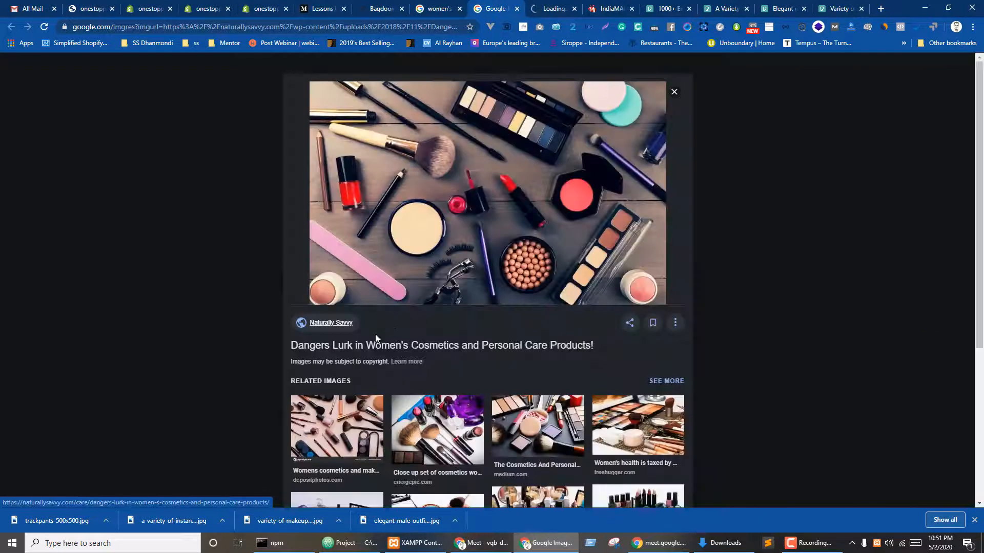
left_click(346, 345)
left_click(562, 8)
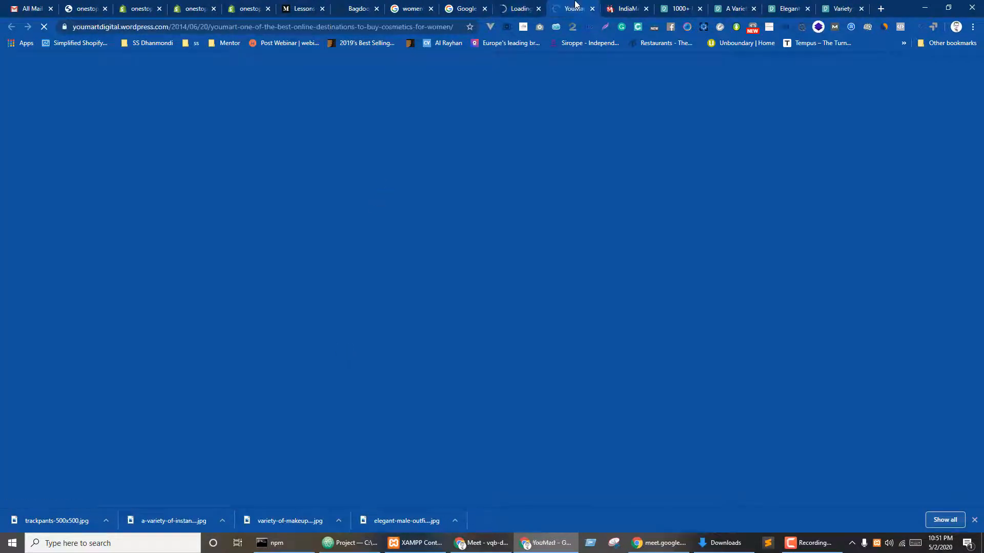
left_click(509, 4)
left_click(463, 6)
- Save the makeup flat-lay image to the Desktop as Dangers-Lurk-in-Womens-Cosmetics-and-Personal-Care-Products-690x436.jpg
right_click(447, 172)
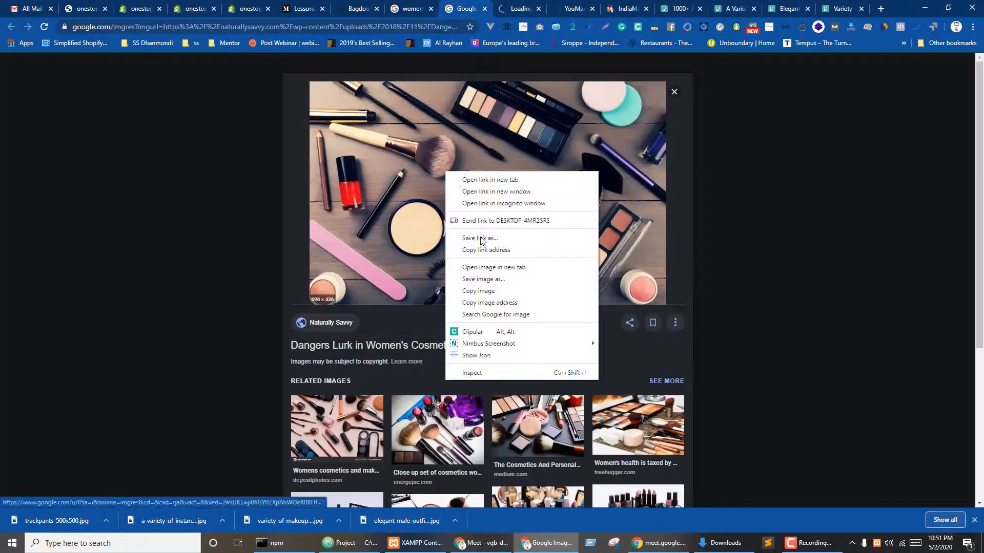
left_click(480, 279)
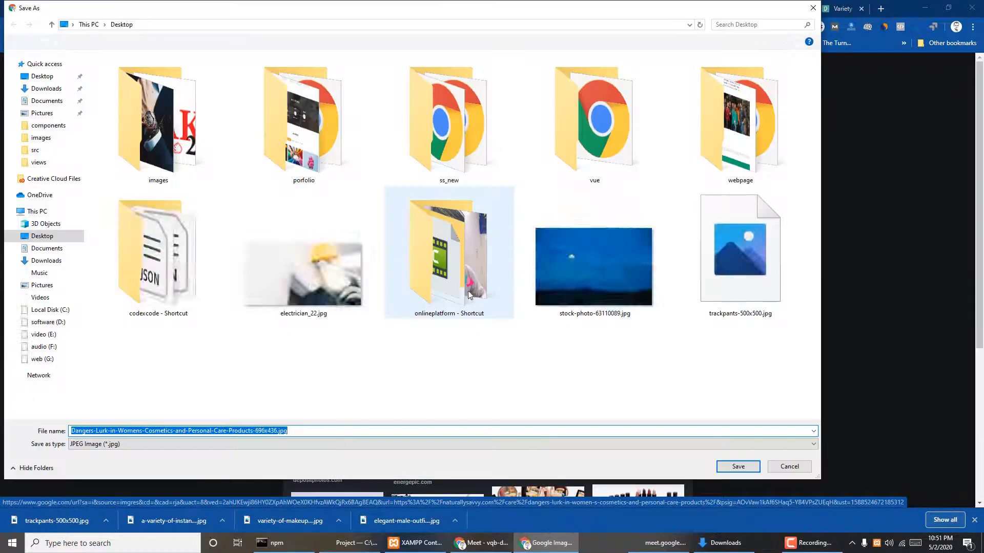
left_click(723, 464)
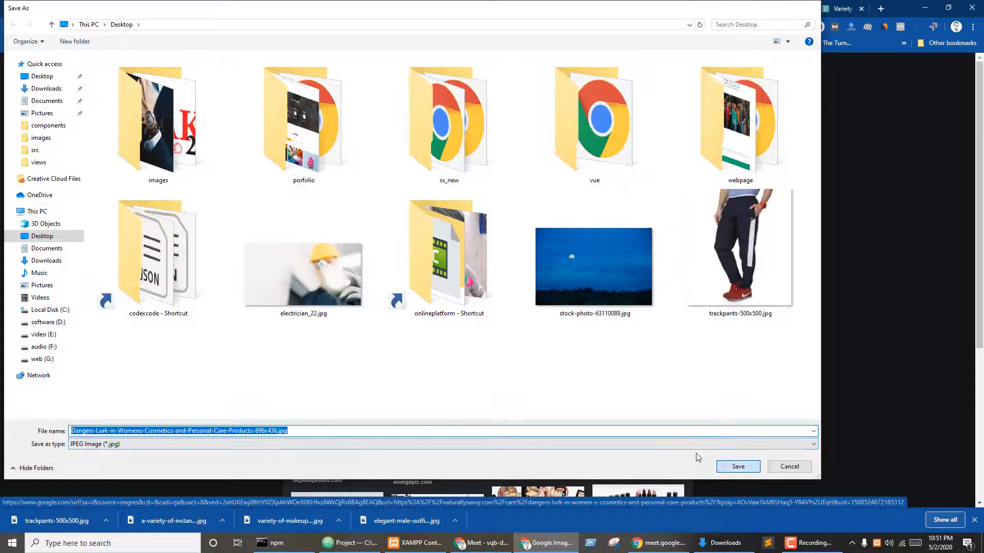
scroll(786, 256, "down", 4)
- Read through the Dangers Lurk cosmetics article and close its tab
left_click(793, 256)
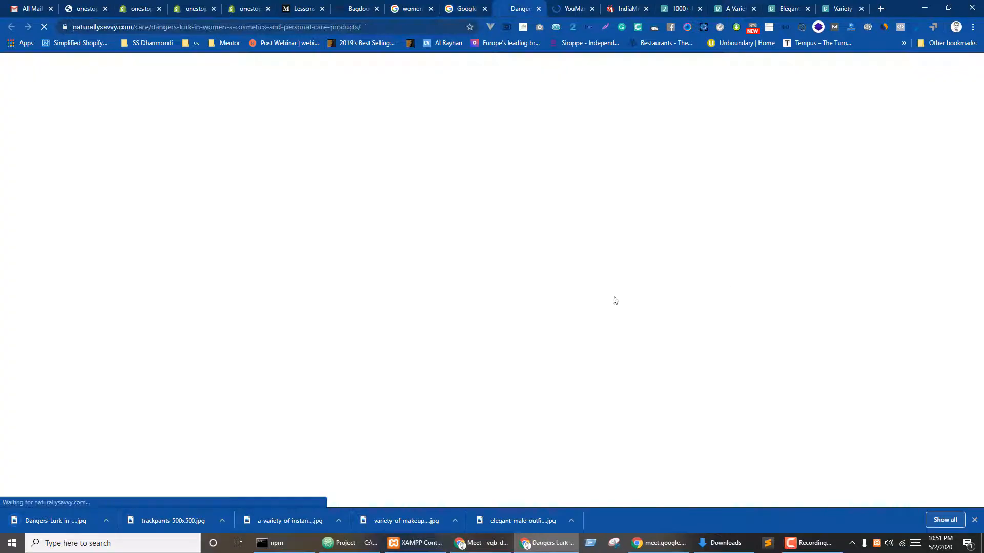
scroll(491, 284, "down", 6)
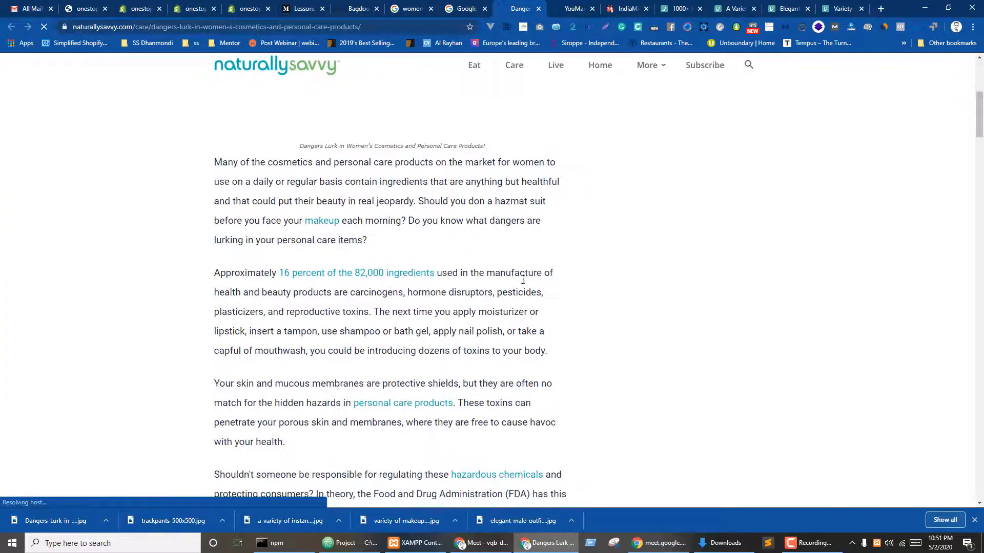
scroll(519, 288, "up", 6)
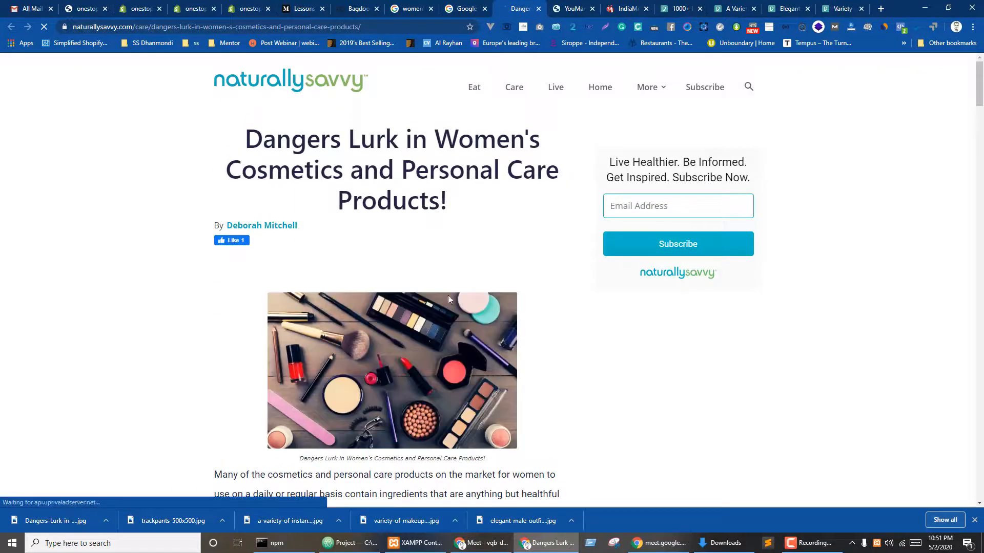
scroll(510, 278, "down", 12)
scroll(510, 277, "down", 7)
scroll(510, 275, "up", 15)
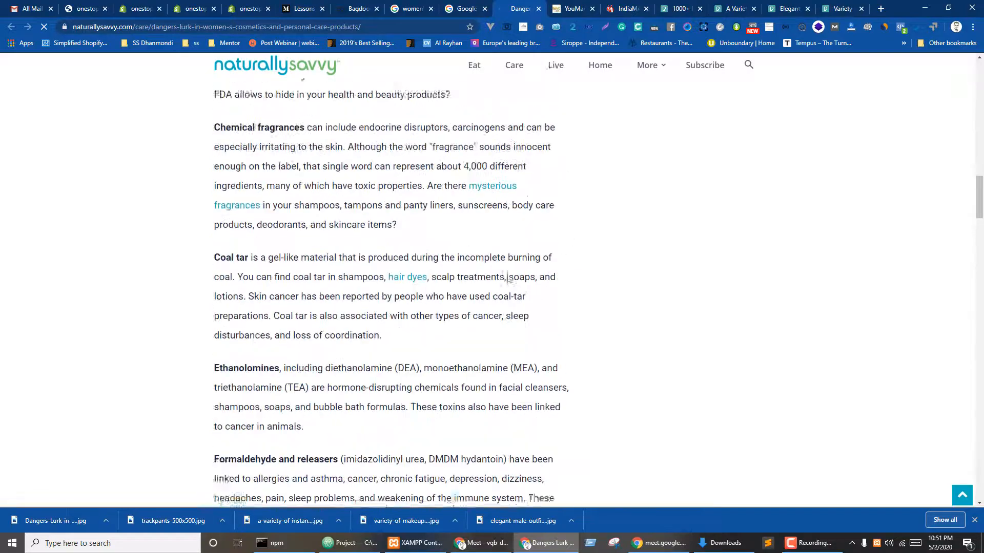
scroll(508, 274, "up", 5)
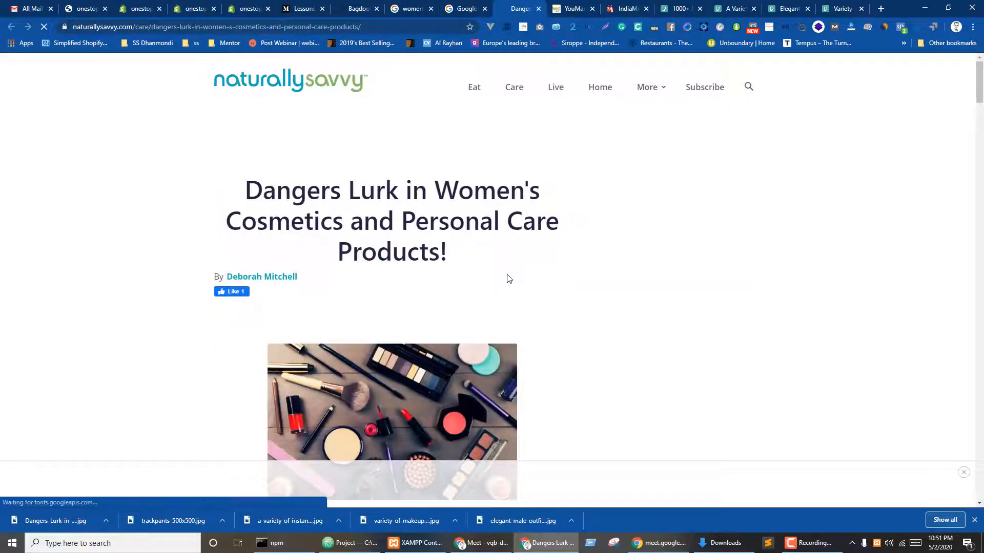
key("ctrl+w")
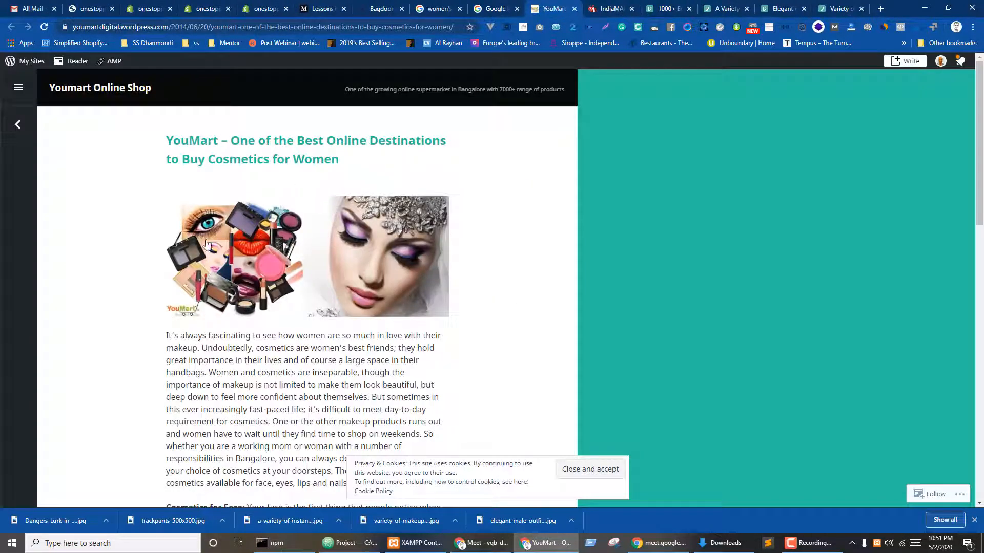
- Skim and close the YouMart page, returning to the women's cosmetics image results
scroll(300, 274, "down", 20)
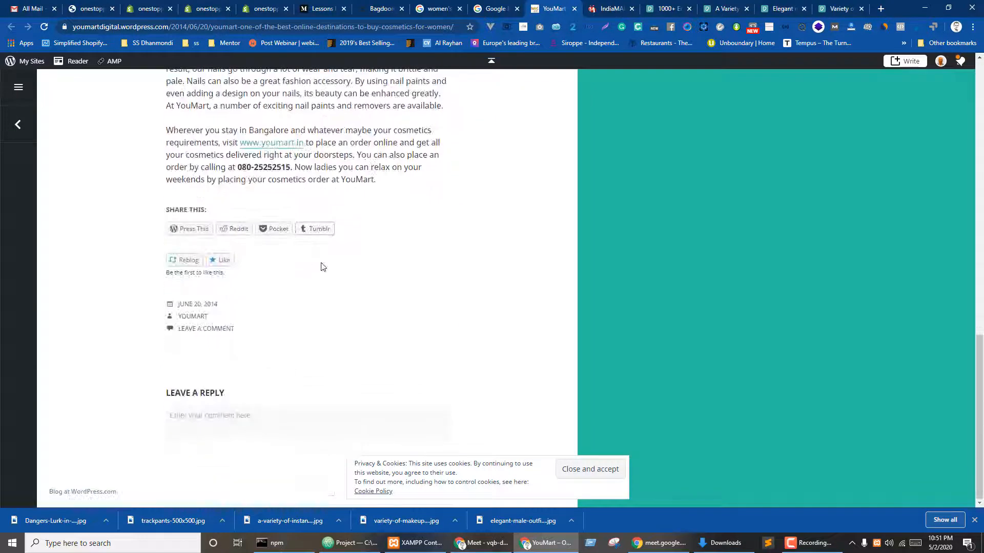
key("ctrl+w")
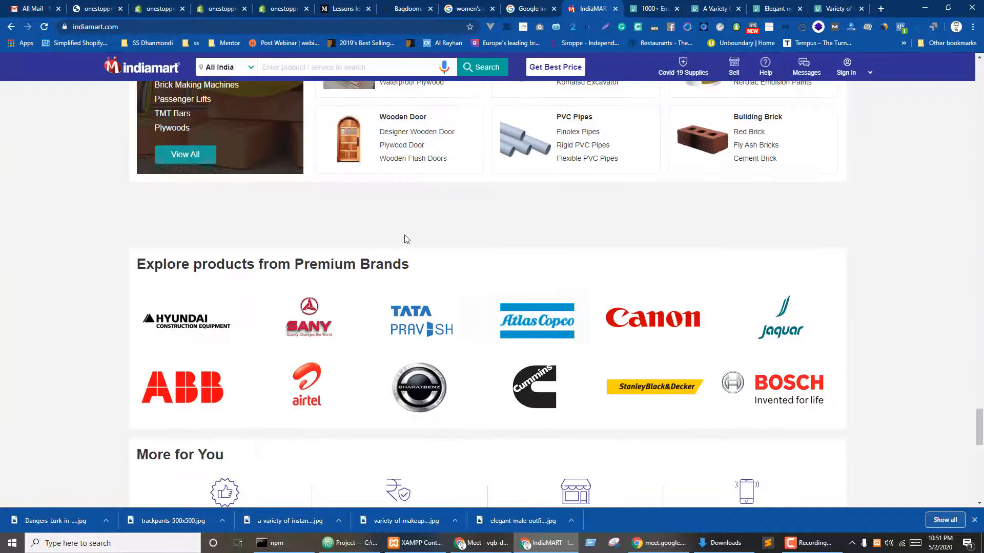
key("ctrl+shift+Tab")
key("ctrl+shift+Tab")
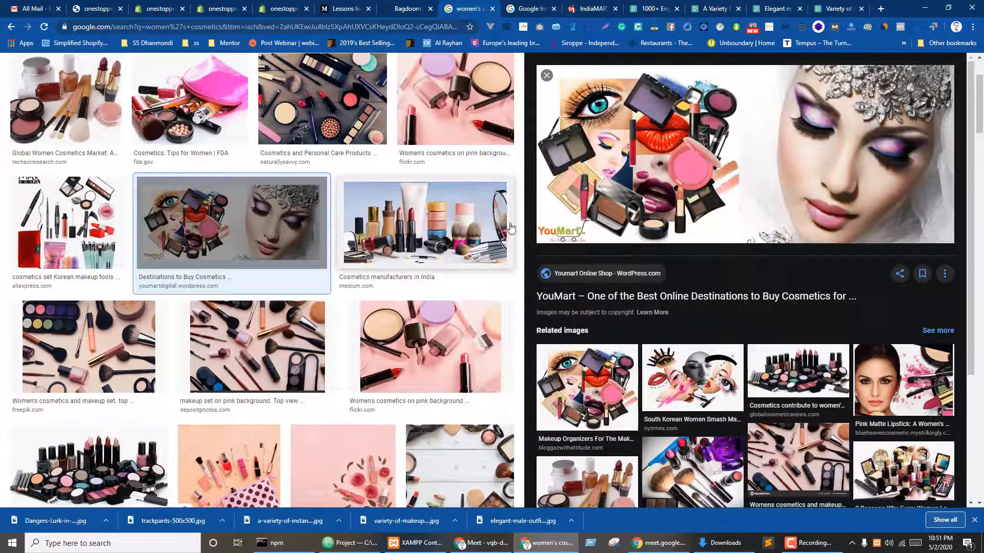
scroll(510, 228, "down", 7)
scroll(421, 264, "down", 3)
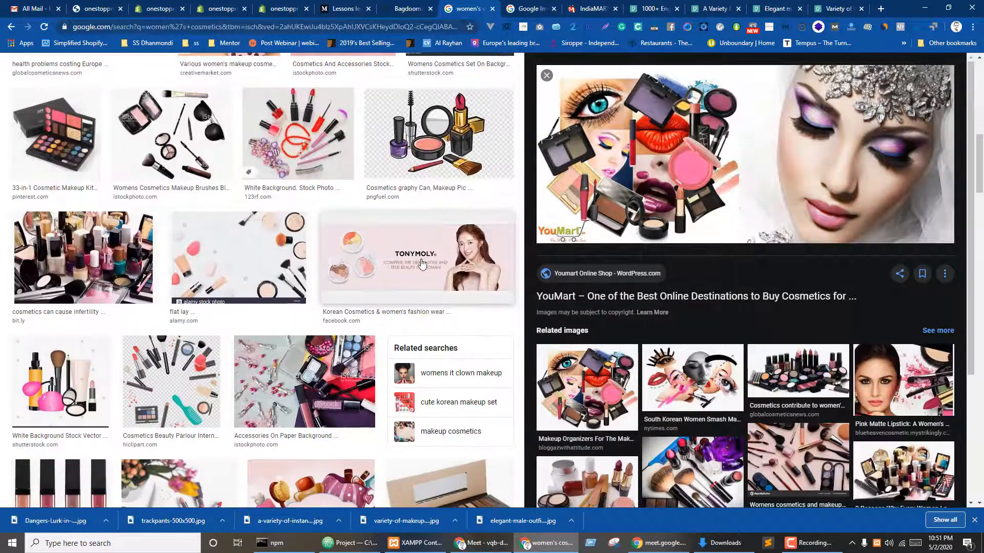
- Open the Global IVF cosmetics-infertility article and view its nail-polish image untitled.png alone
left_click(84, 256)
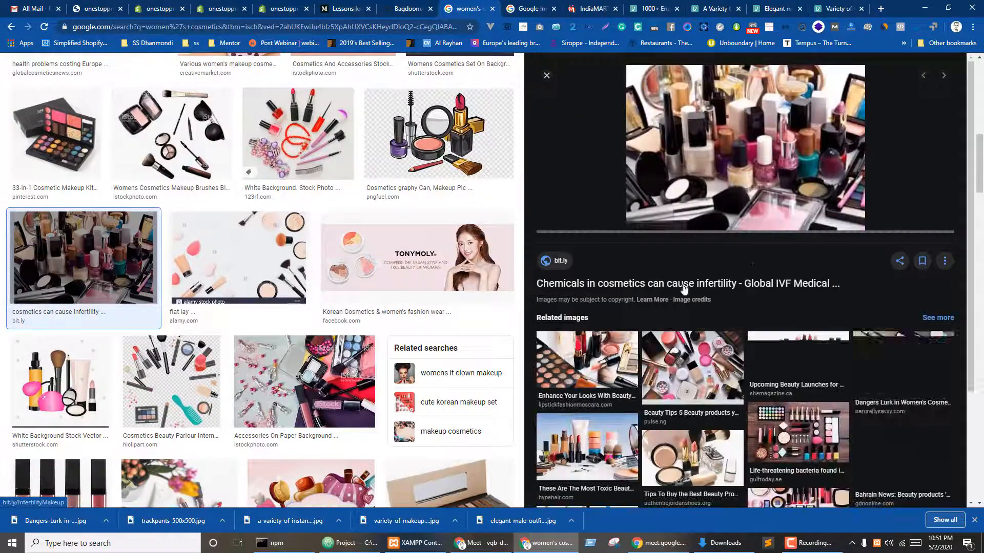
left_click(611, 284)
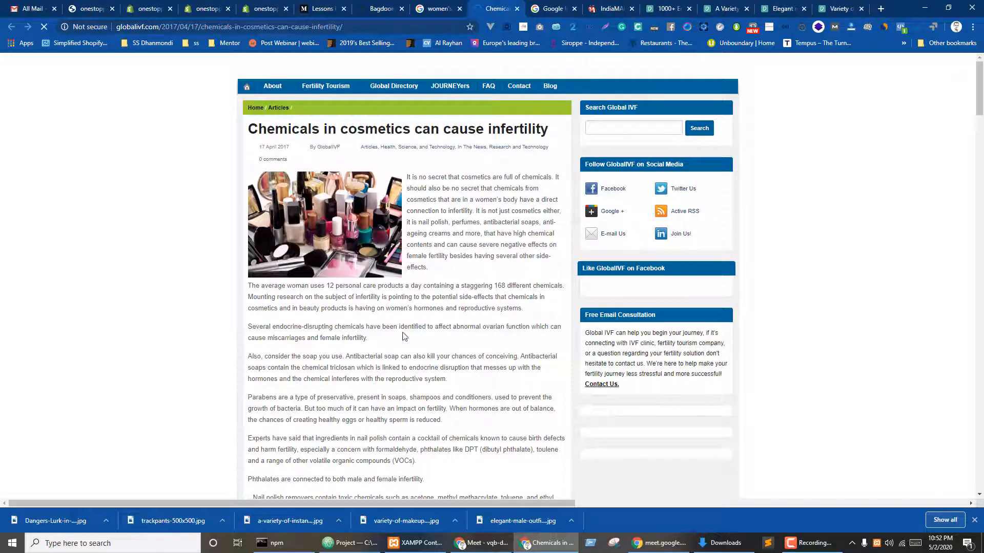
scroll(433, 347, "down", 15)
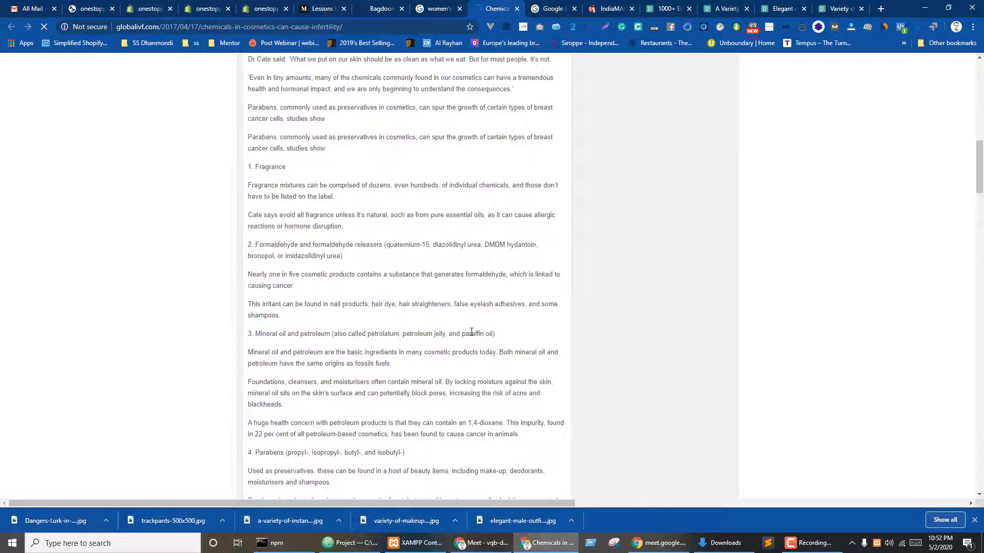
scroll(472, 332, "up", 6)
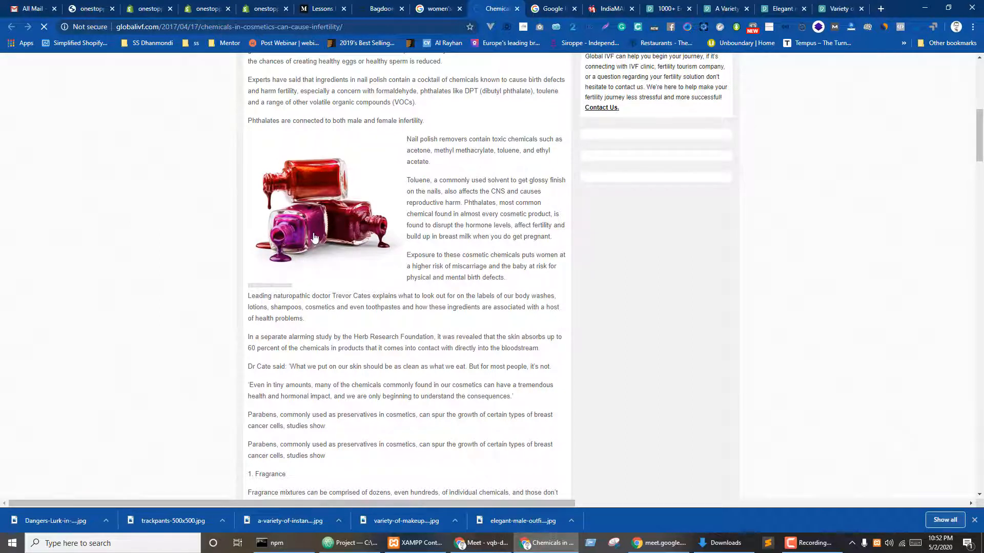
left_click(267, 264)
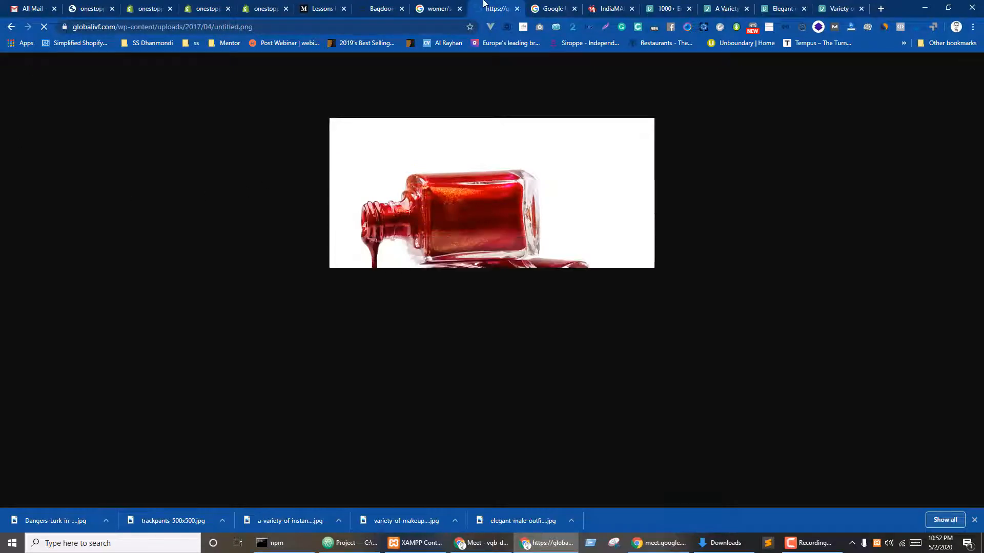
key("ctrl+shift+Tab")
- Search Google Images for women's lipstick and open the woman-in-black result in a new tab
left_click(209, 26)
scroll(266, 155, "up", 10)
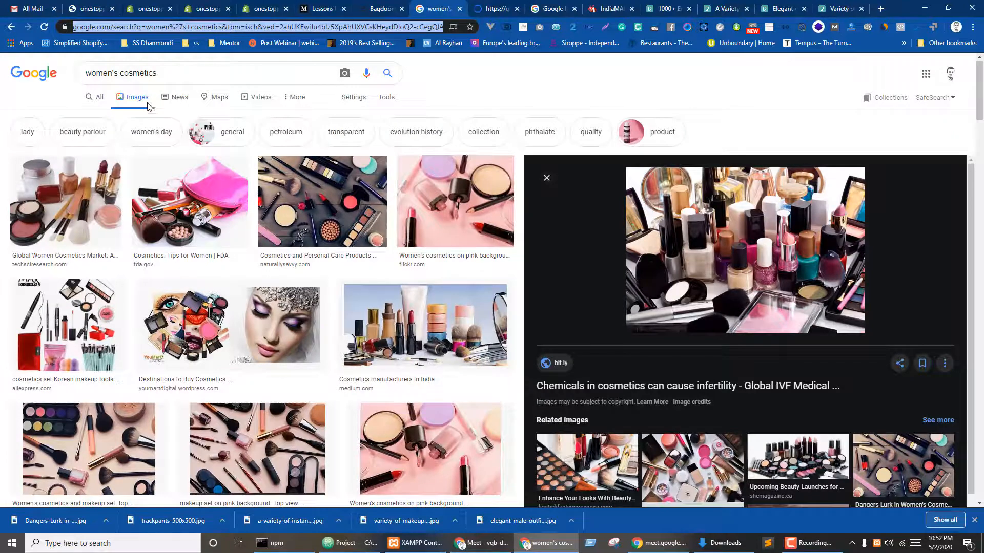
double_click(121, 75)
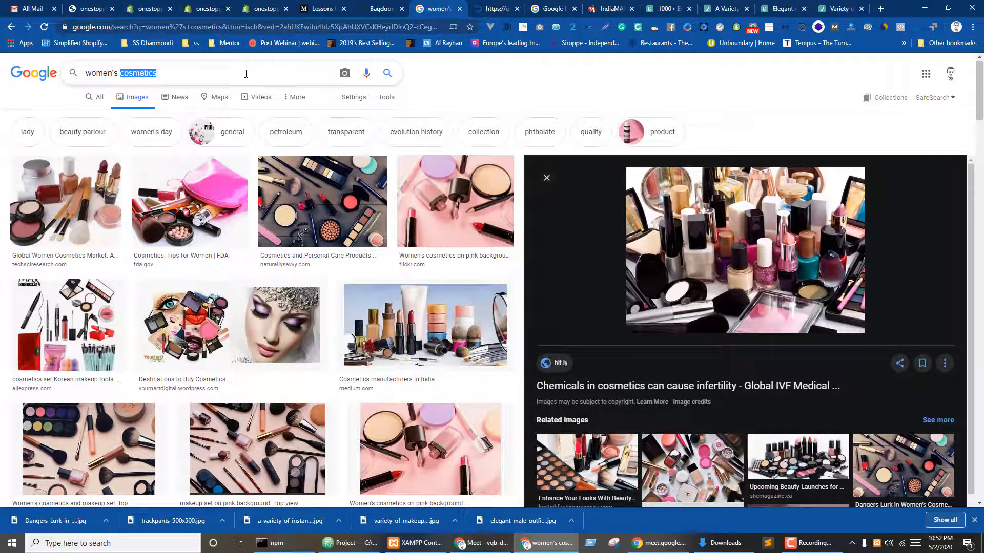
type("lipst")
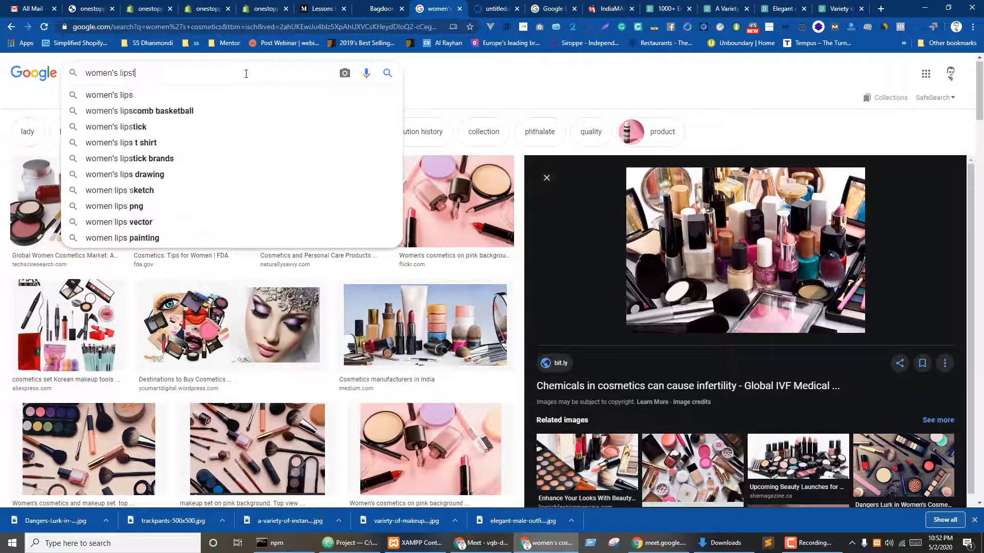
type("ick")
key("Return")
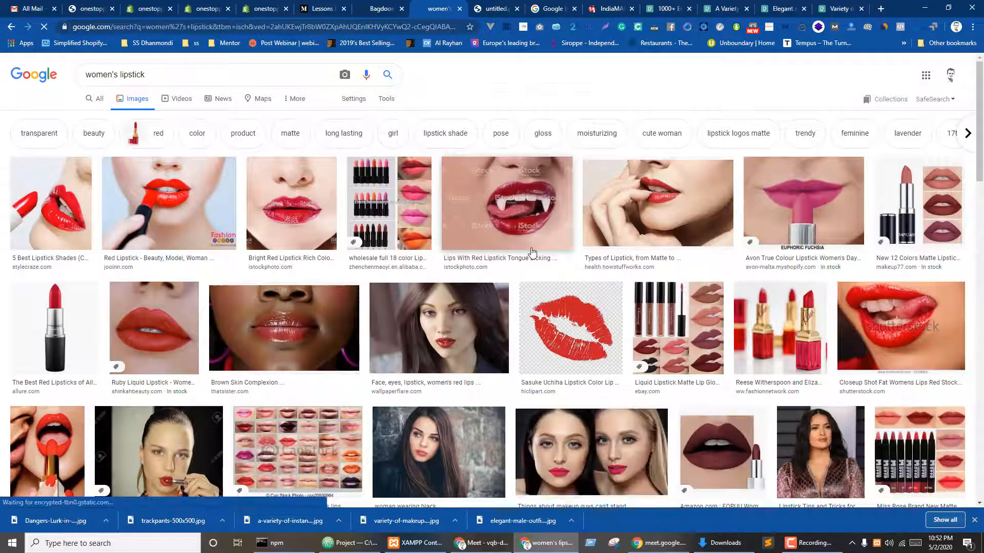
scroll(456, 297, "down", 3)
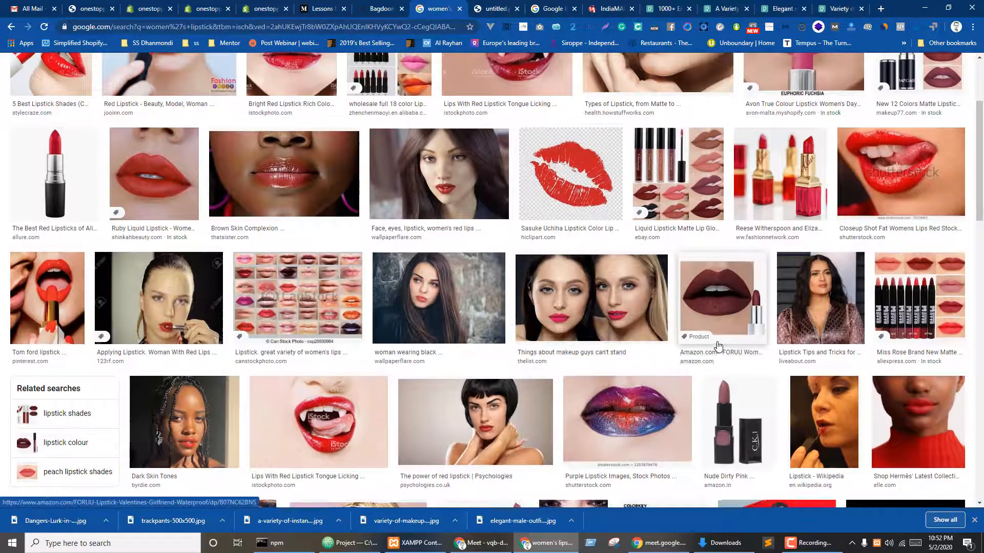
scroll(718, 342, "down", 3)
scroll(728, 346, "up", 4)
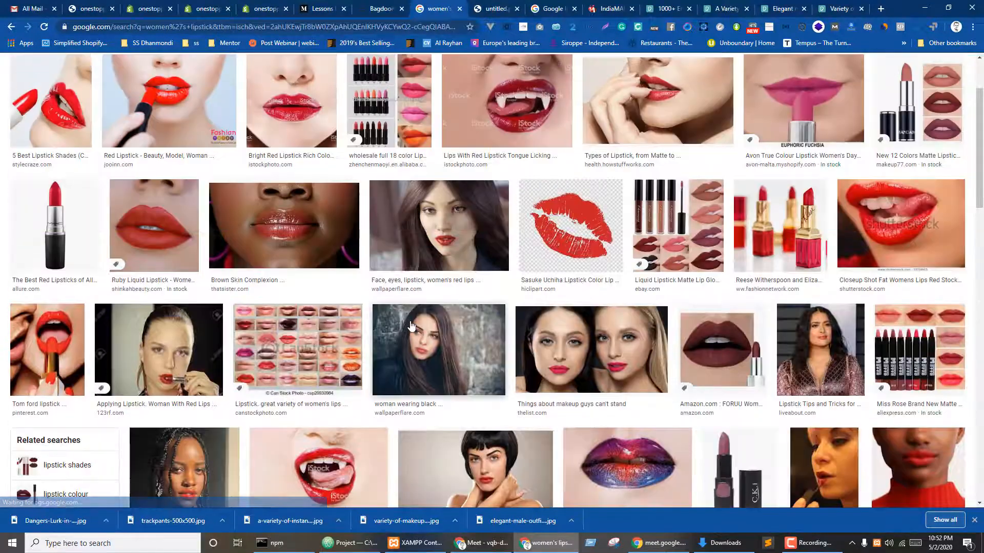
middle_click(421, 355)
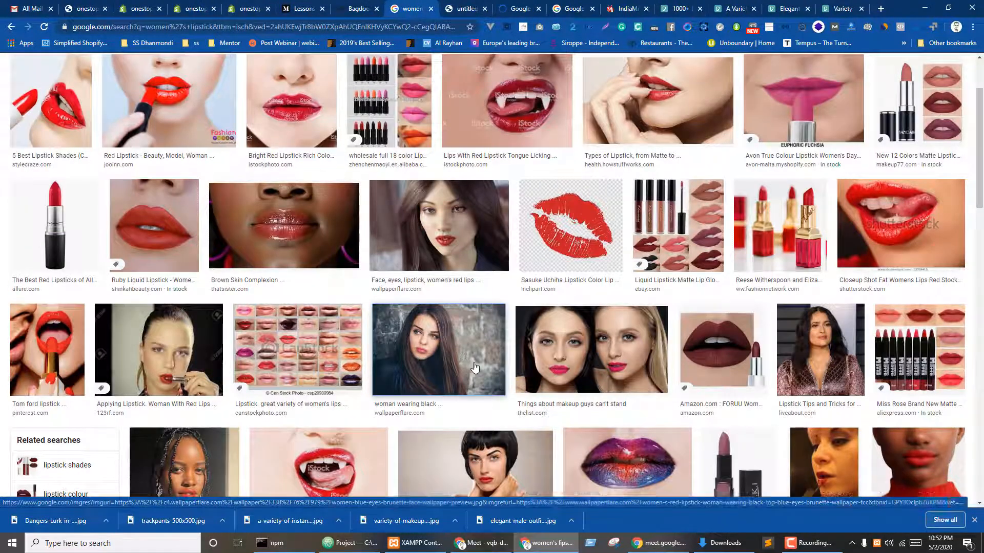
- Refine the search to 'women's lipstick color' and open four lipstick results in background tabs
scroll(473, 368, "up", 2)
left_click(188, 74)
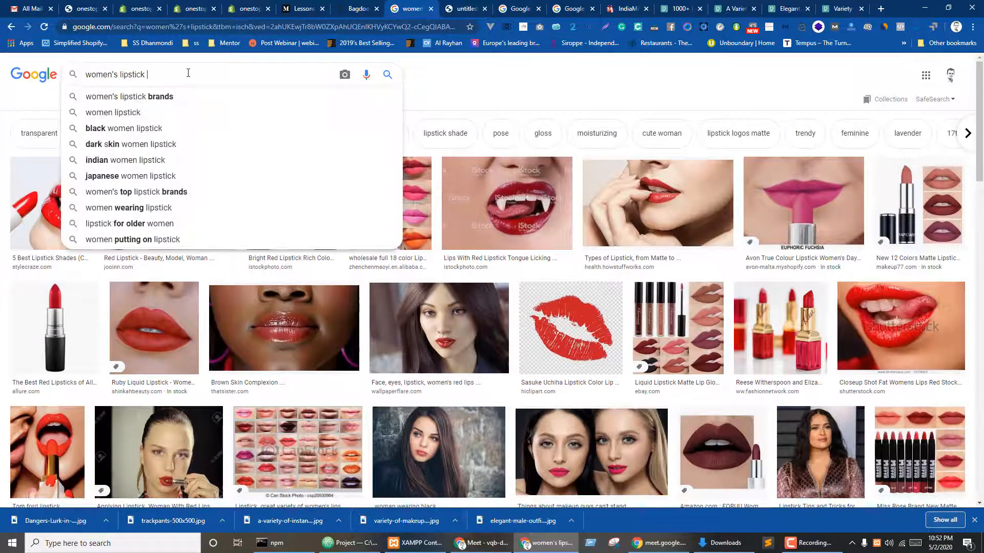
type("color")
key("Return")
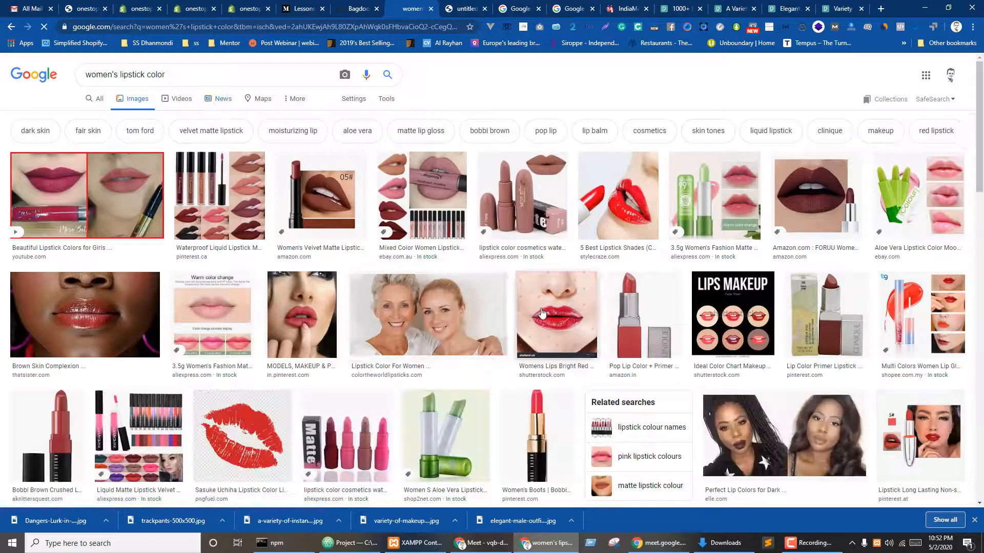
middle_click(409, 326)
middle_click(522, 194)
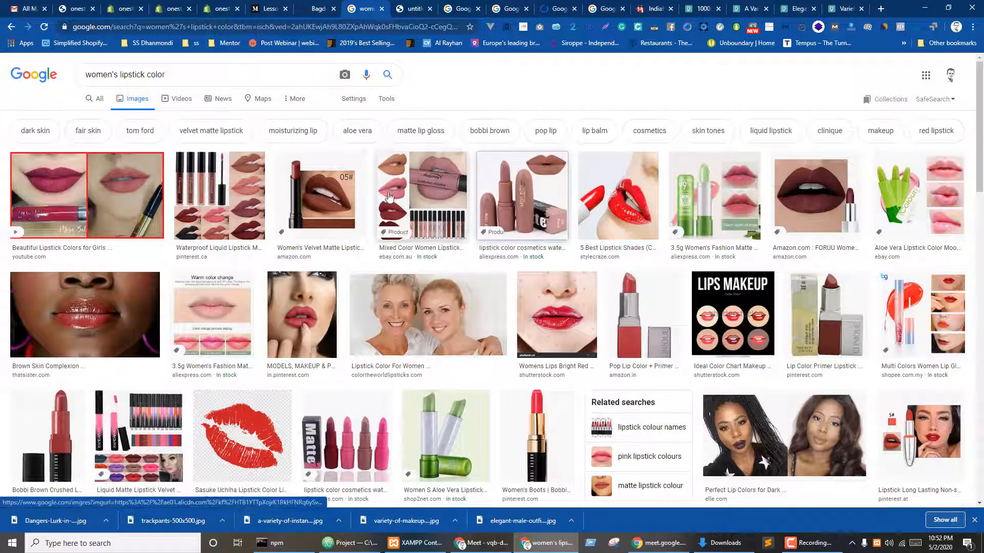
middle_click(691, 233)
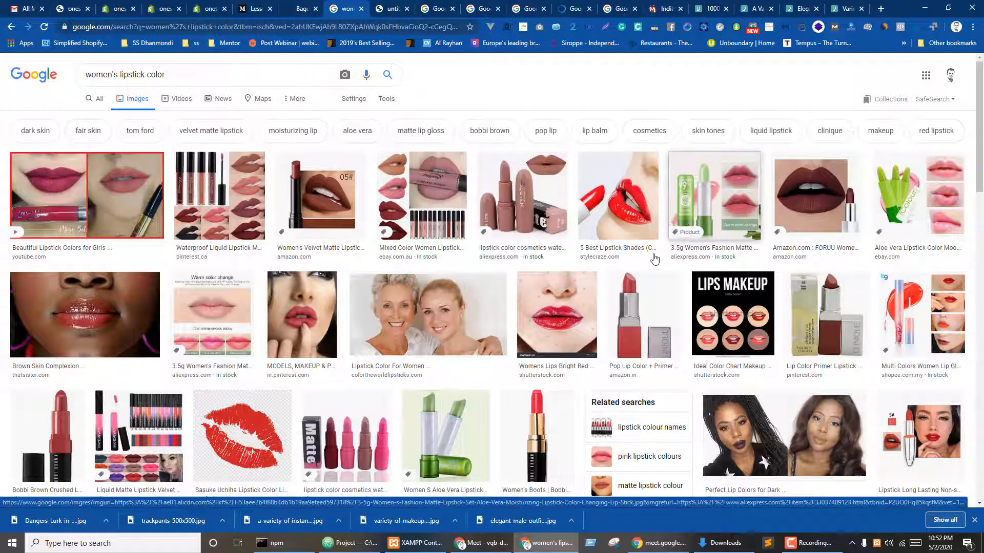
scroll(655, 298, "down", 1)
scroll(655, 298, "down", 4)
middle_click(446, 233)
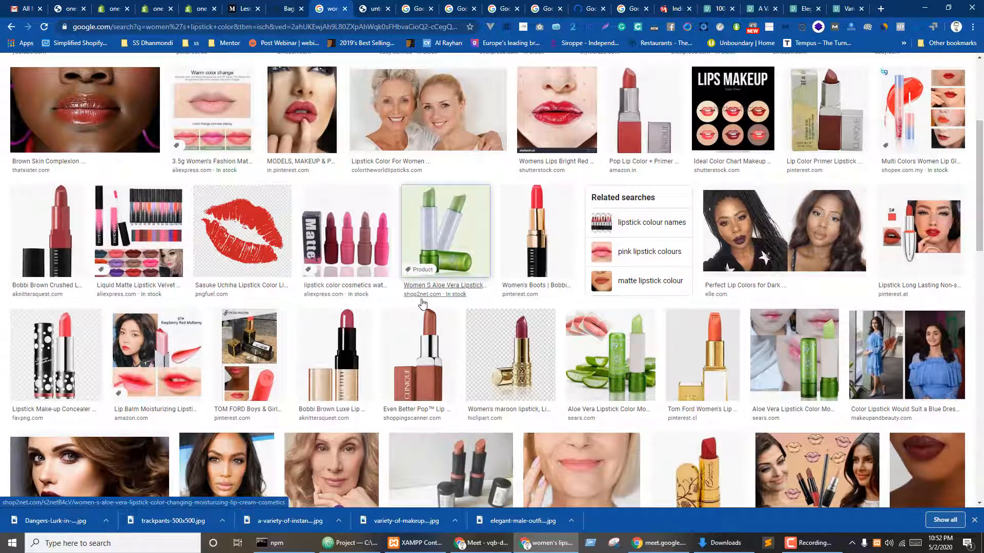
scroll(426, 328, "down", 3)
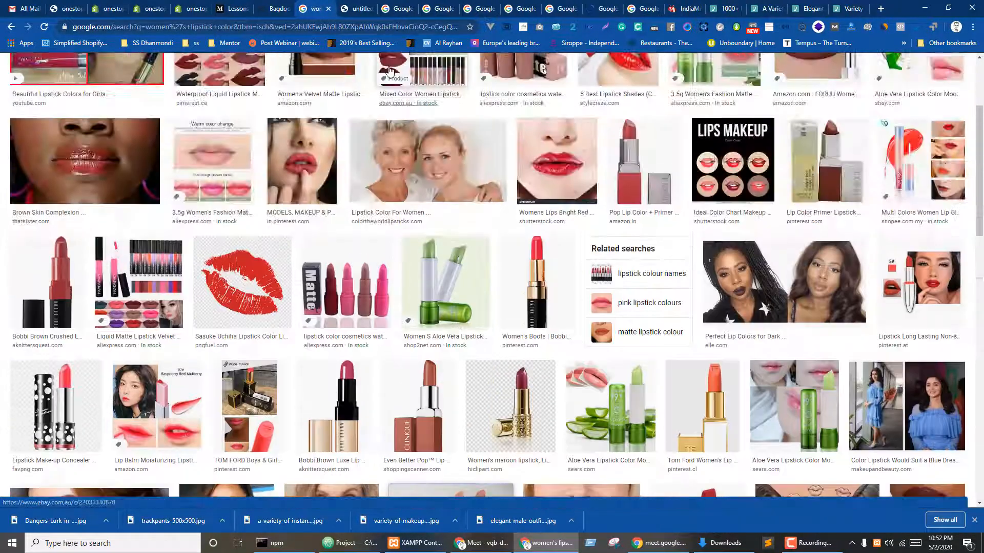
- Save the nail-polish picture to the Desktop as untitled.png
left_click(379, 8)
left_click(382, 5)
left_click(354, 4)
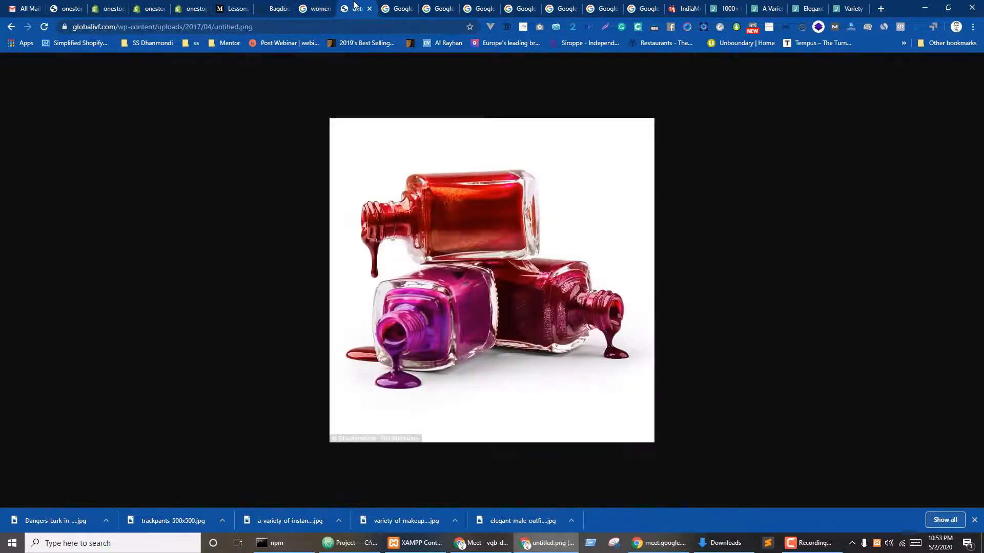
right_click(501, 249)
left_click(534, 270)
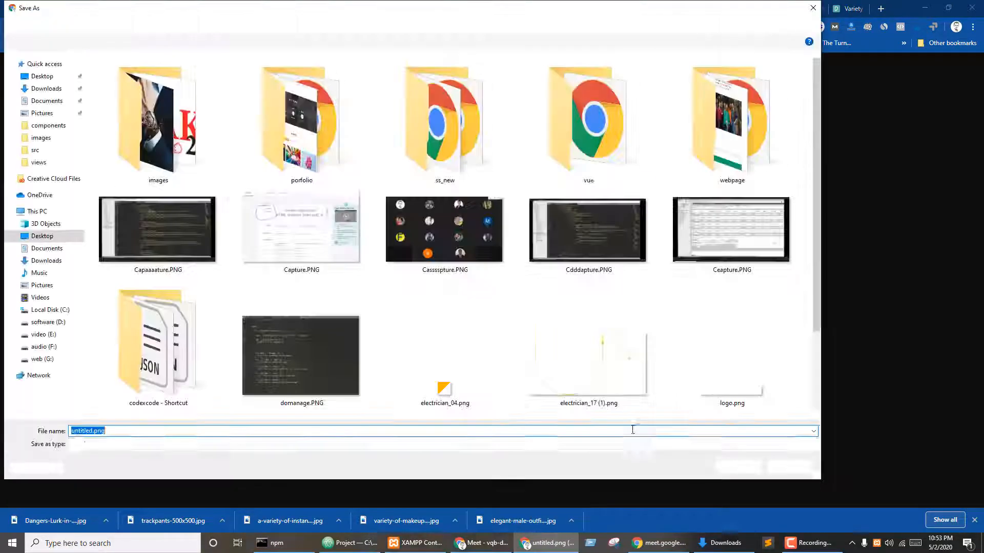
left_click(738, 467)
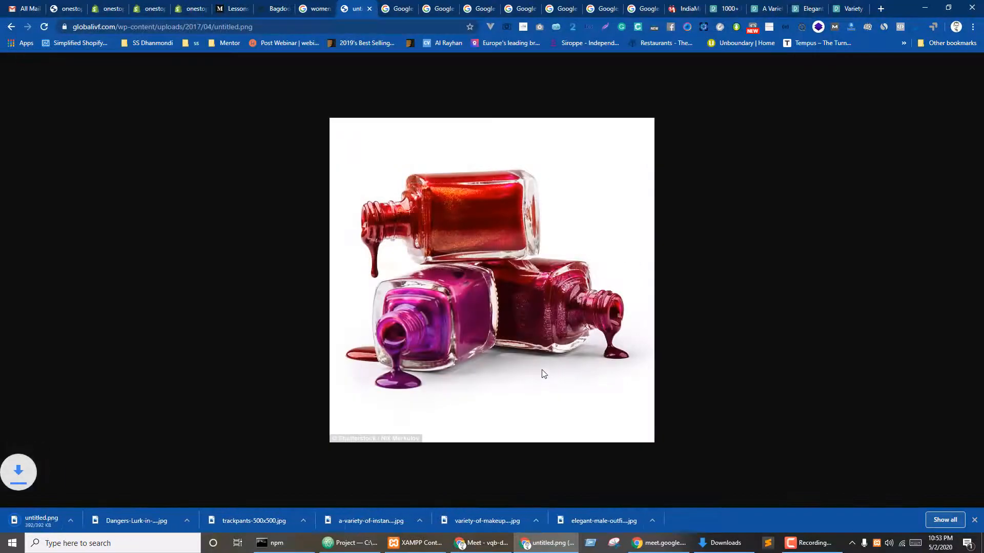
- Close the three finished tabs and save the nude lipstick picture to the Desktop
key("ctrl+w")
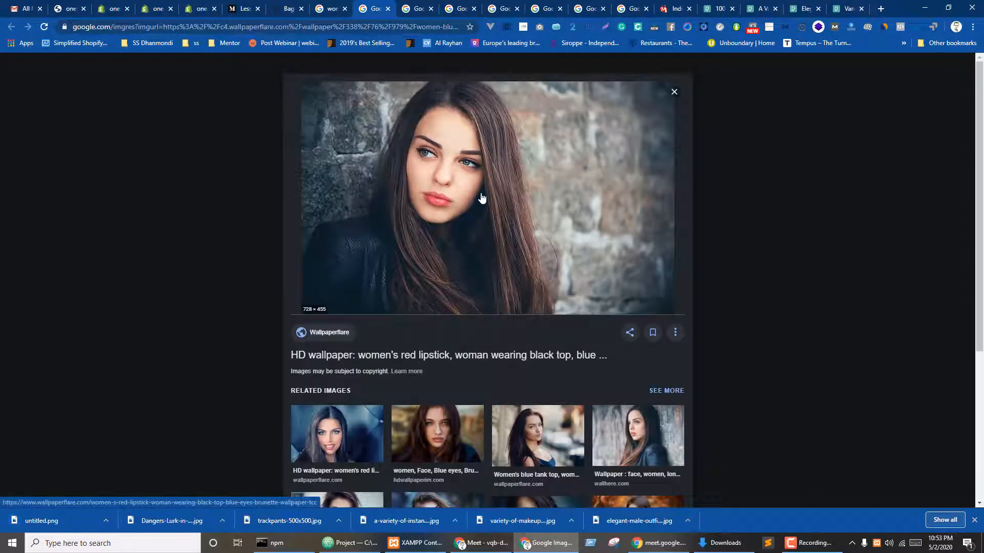
key("ctrl+w")
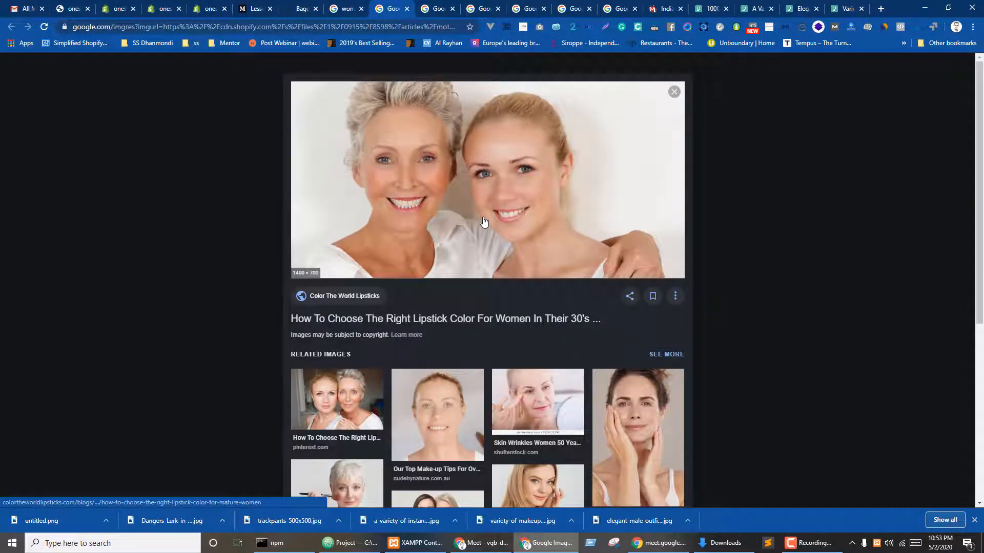
key("ctrl+w")
right_click(479, 200)
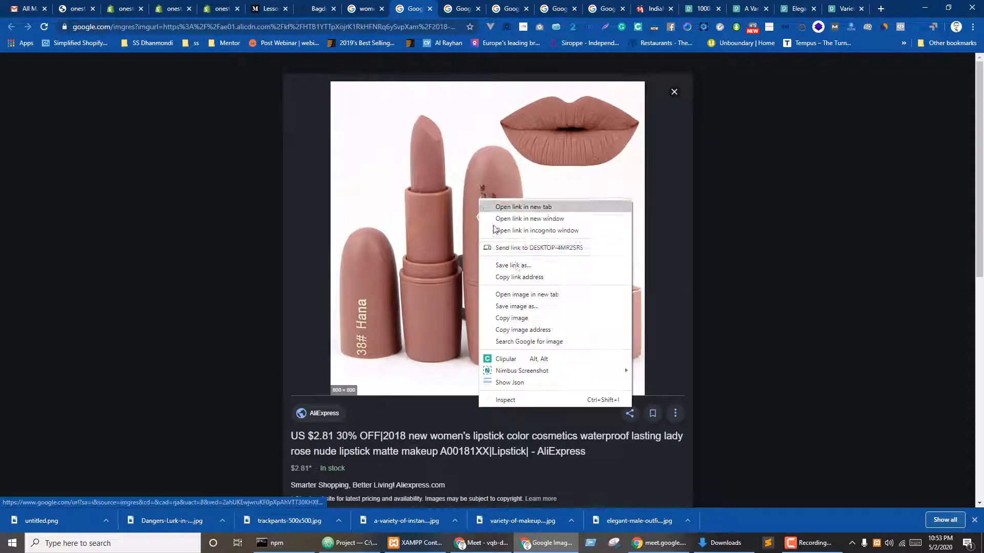
left_click(508, 306)
left_click(717, 468)
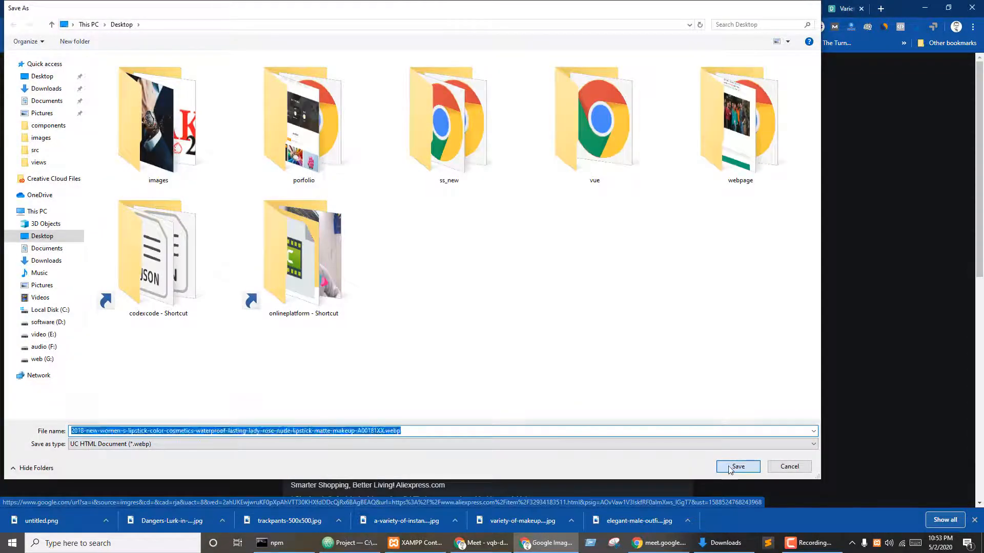
- Skip saving both aloe vera lipstick pictures and return to the nude matte lipstick result
key("Right")
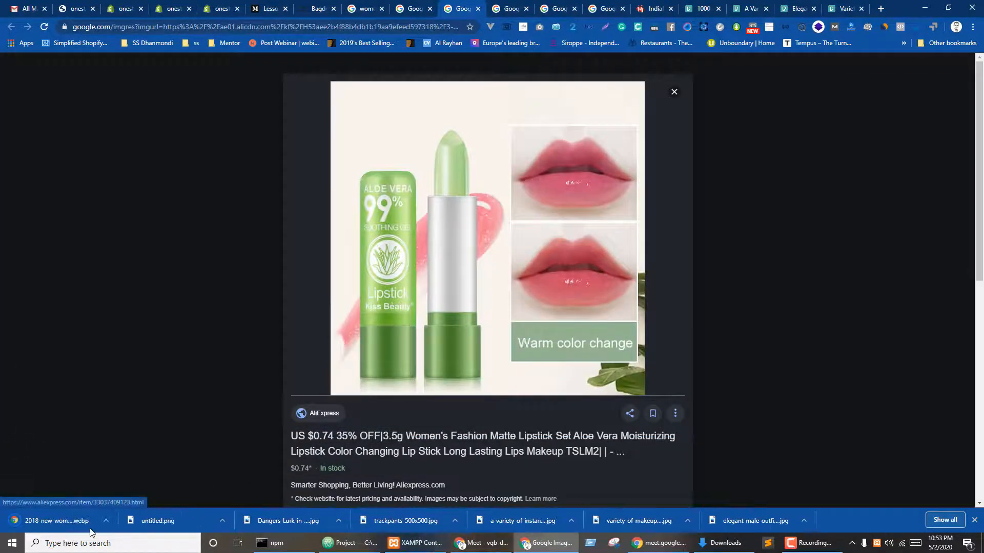
right_click(448, 203)
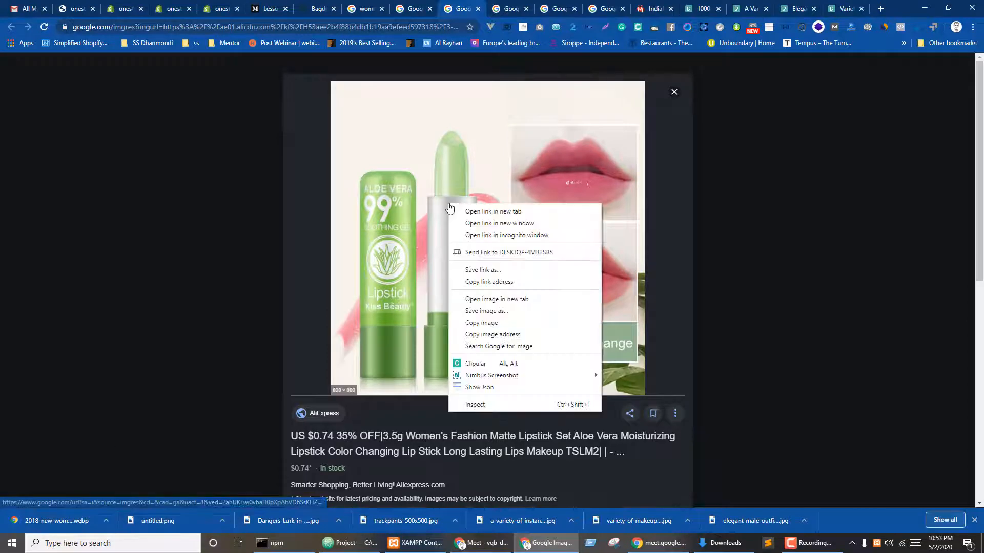
left_click(487, 311)
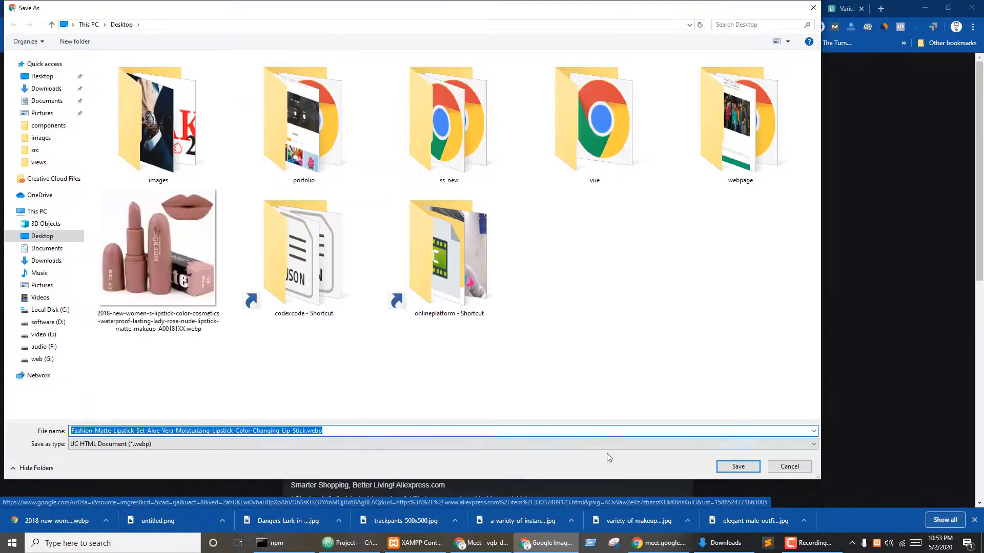
left_click(789, 467)
key("Right")
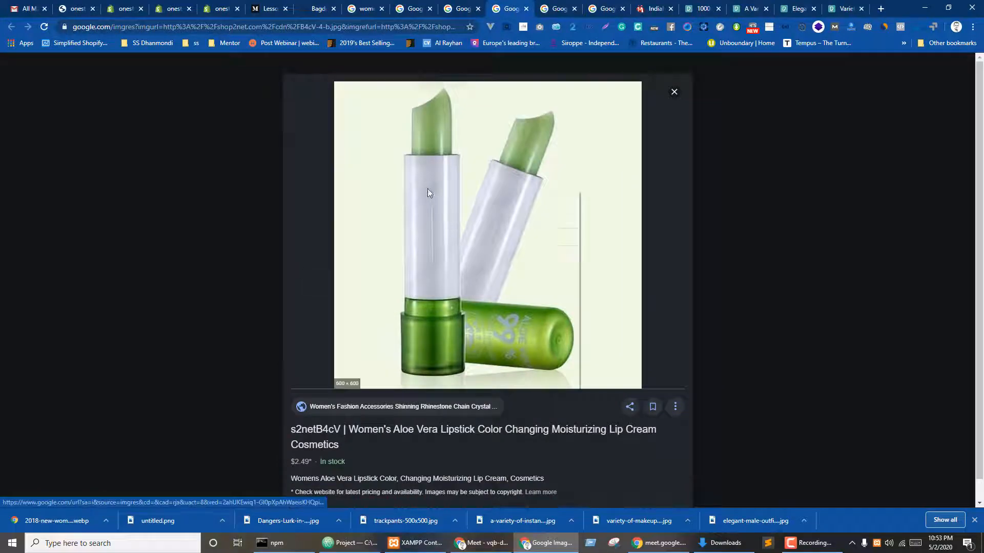
right_click(427, 188)
left_click(474, 298)
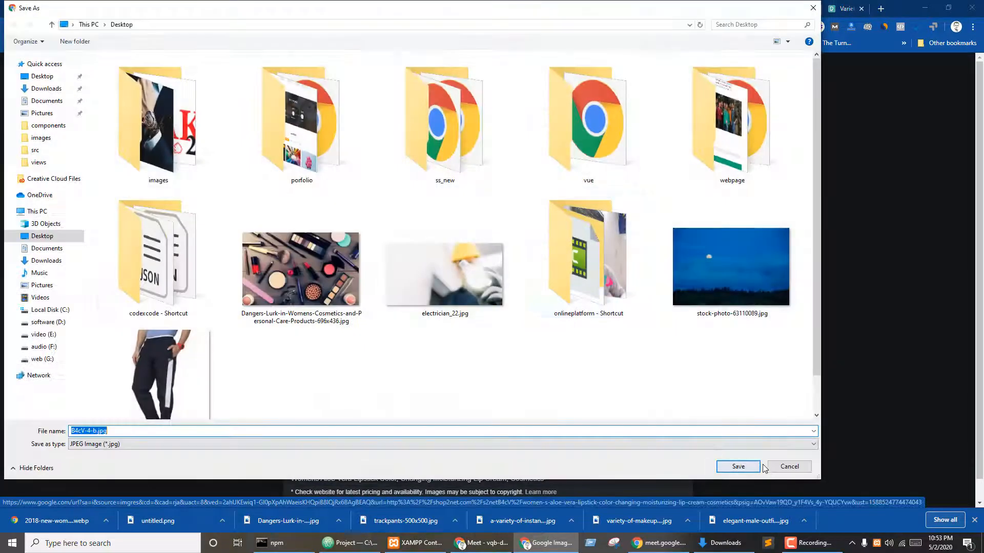
left_click(789, 466)
key("ctrl+shift+Tab")
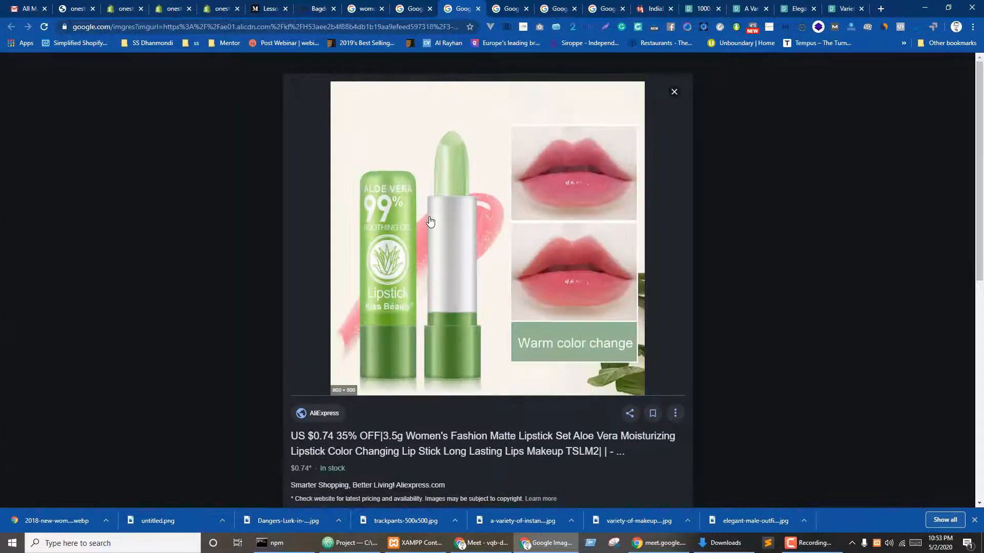
key("ctrl+shift+Tab")
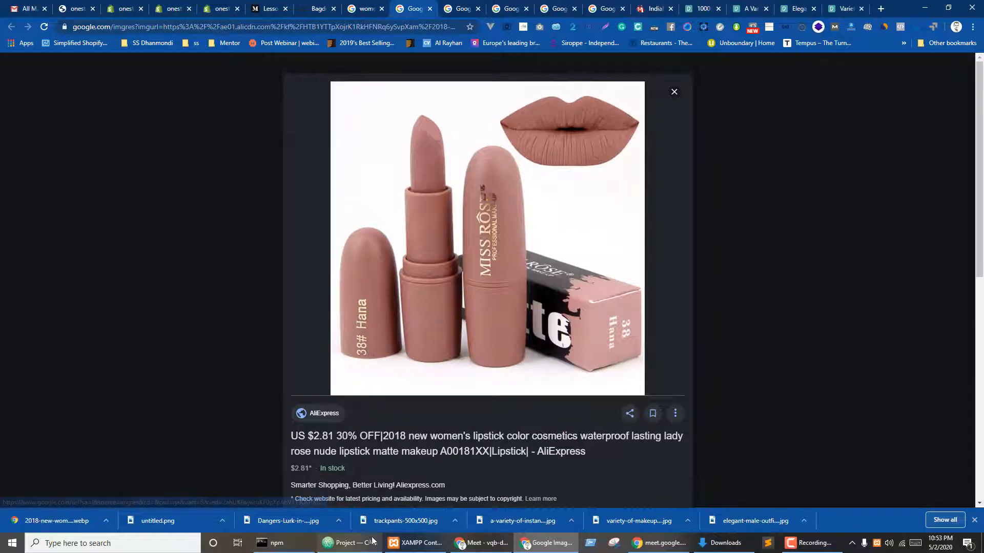
- Snip the whole Miss Rose lipstick picture in Snipping Tool
left_click(613, 547)
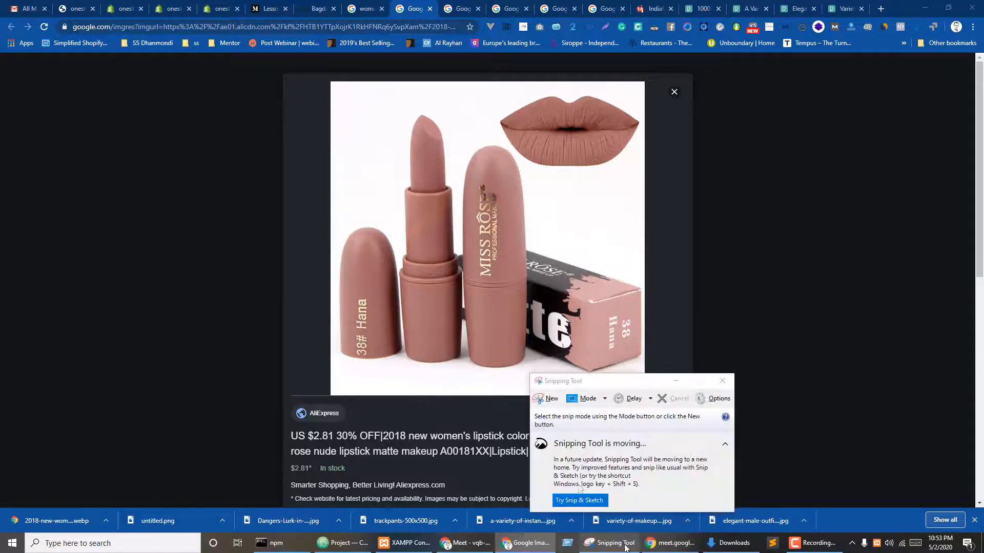
left_click(539, 399)
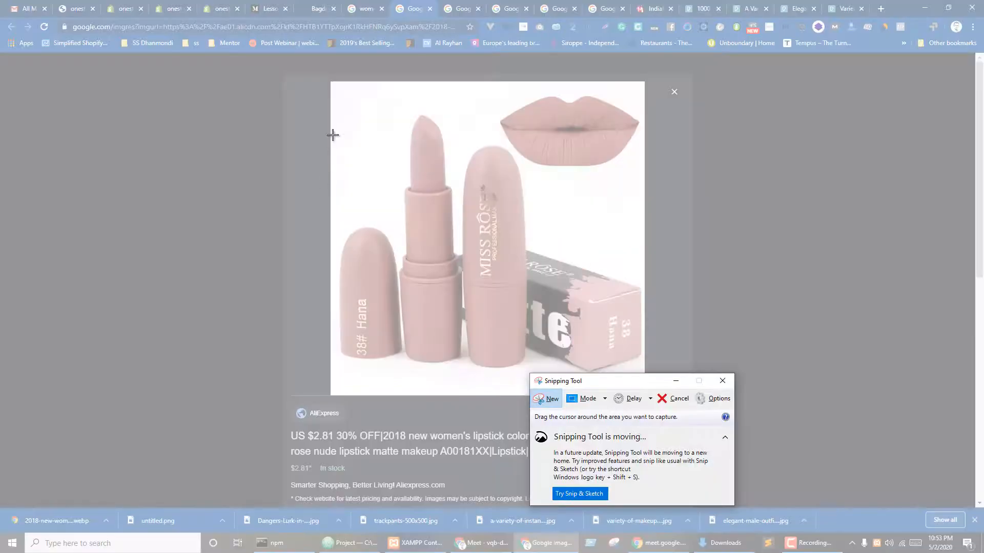
left_click_drag(330, 83, 642, 395)
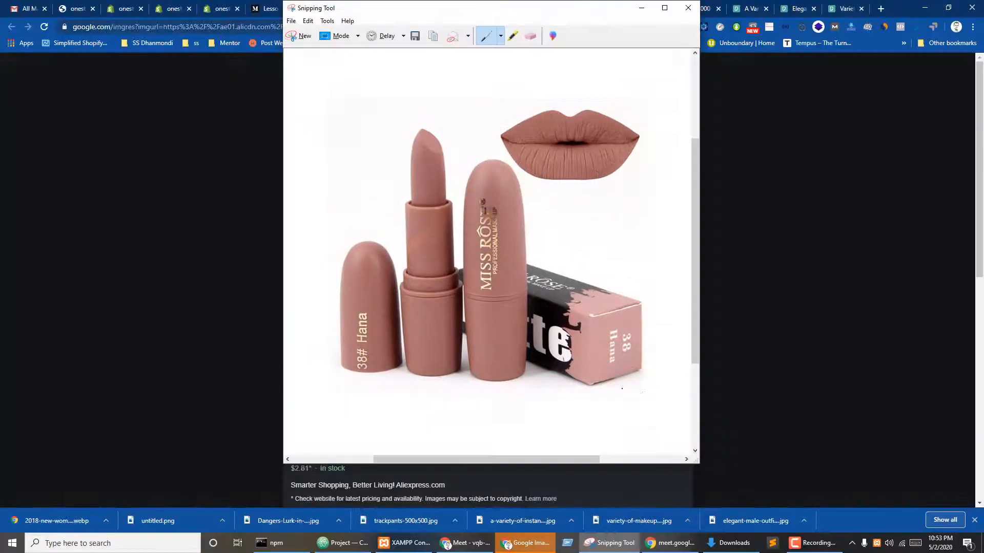
left_click(292, 21)
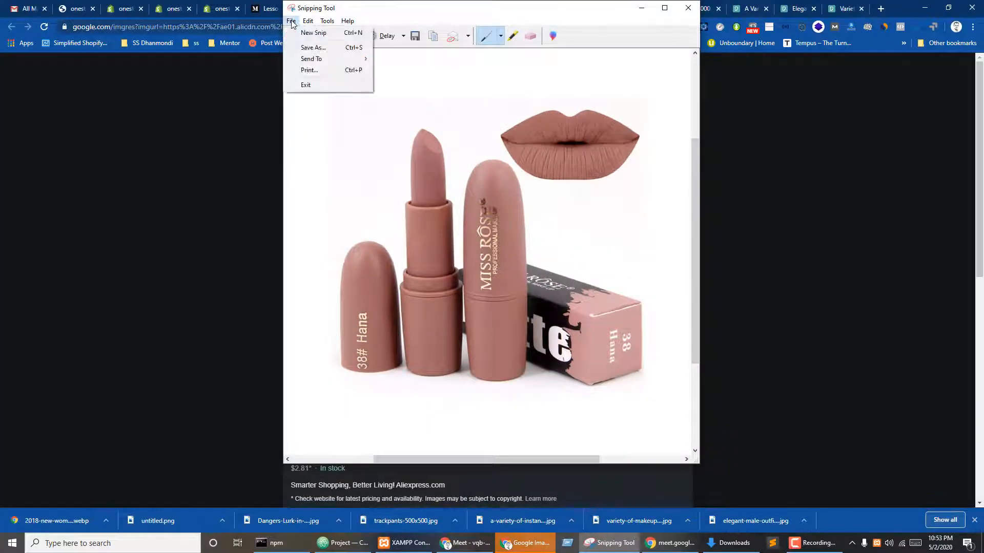
left_click(307, 46)
- Save the lipstick snip as rose.PNG
left_click(145, 261)
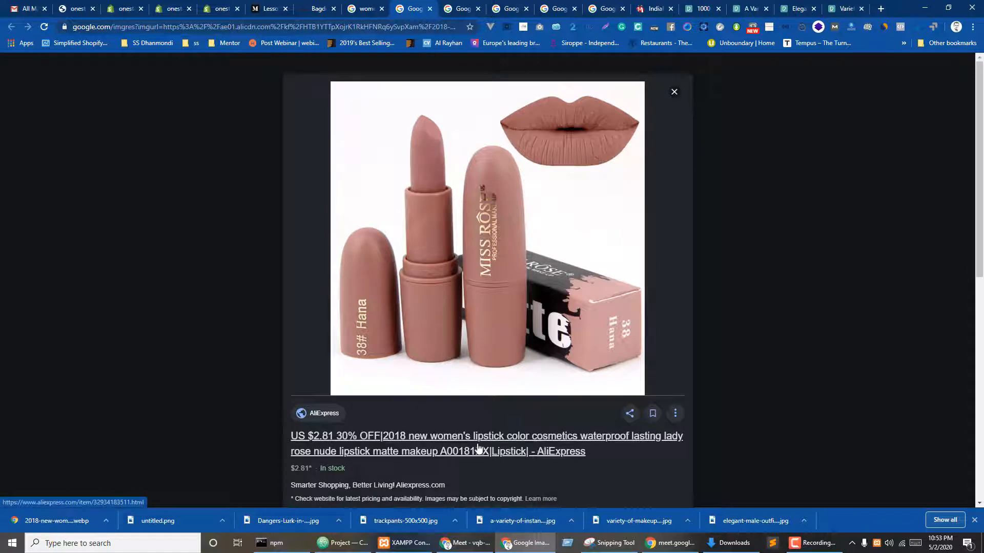
scroll(308, 418, "down", 3)
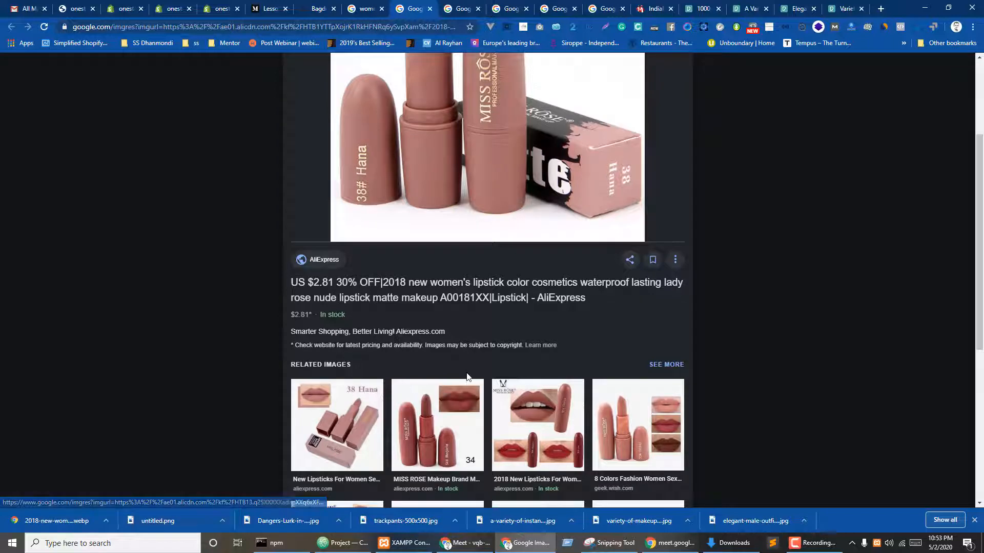
scroll(520, 368, "down", 5)
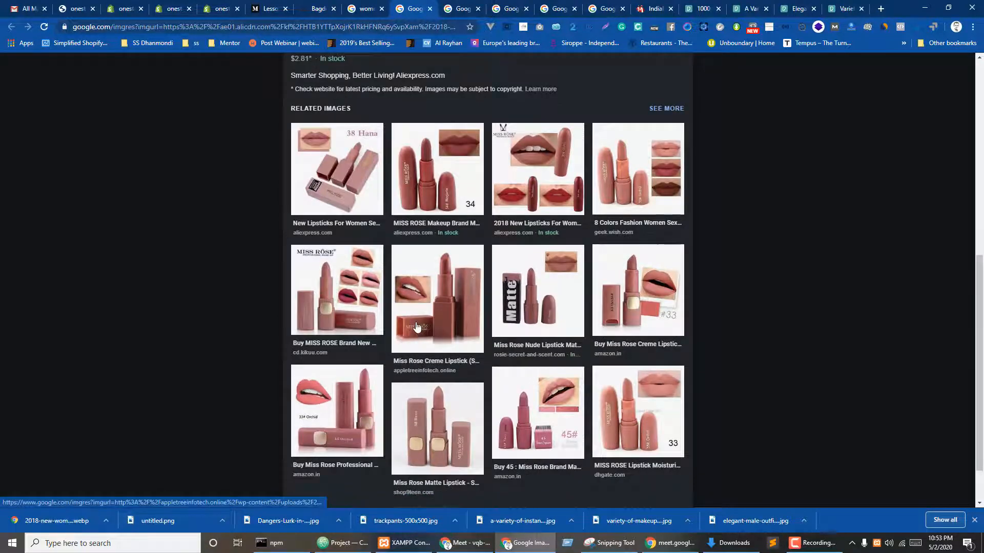
scroll(461, 343, "up", 5)
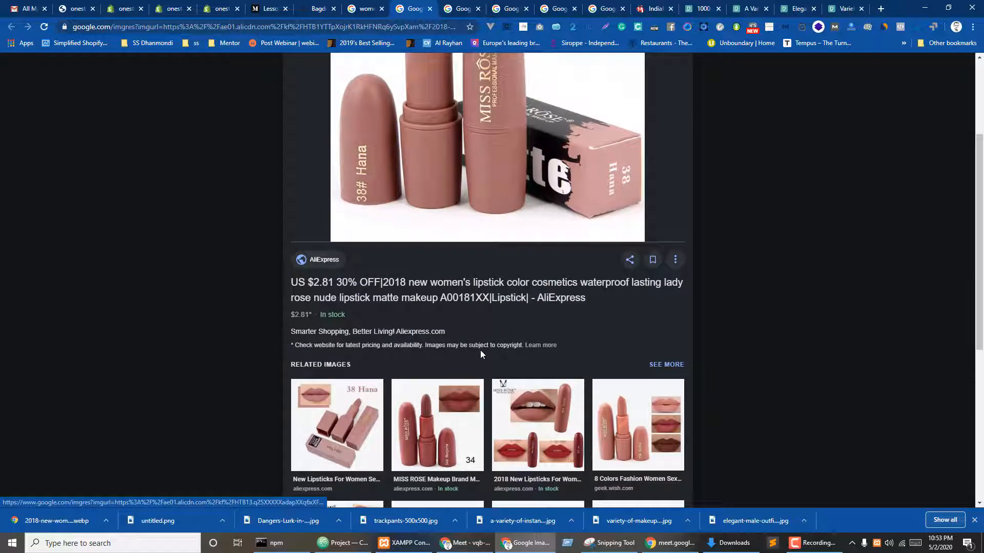
left_click(566, 542)
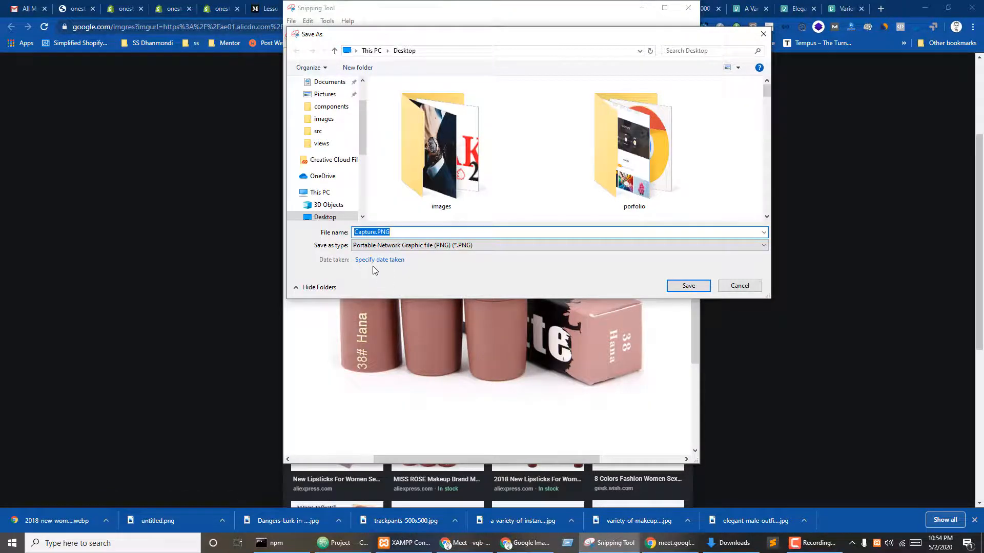
left_click(376, 231)
double_click(376, 231)
type("rose")
key("Return")
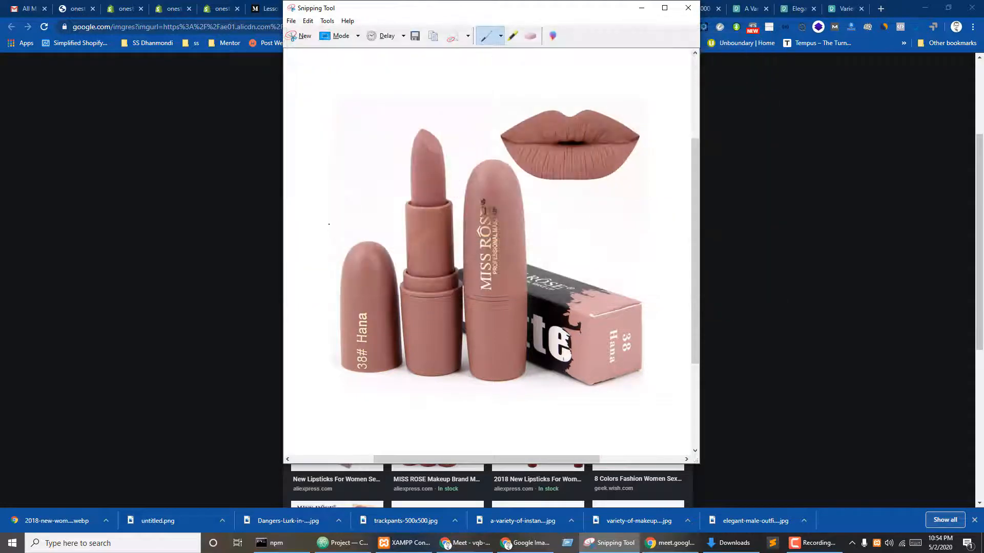
- Snip the whole aloe vera lipstick image from the browser
left_click(641, 8)
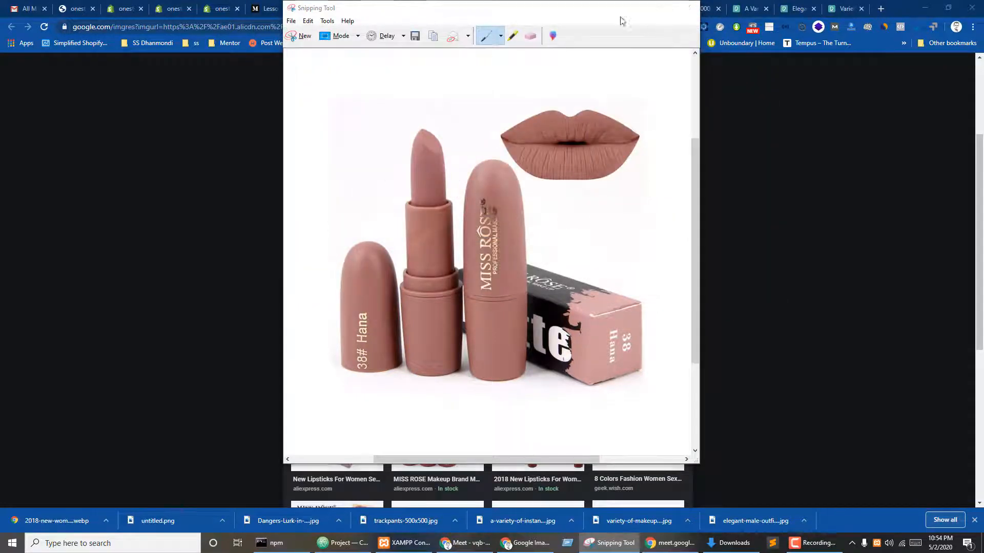
left_click(457, 8)
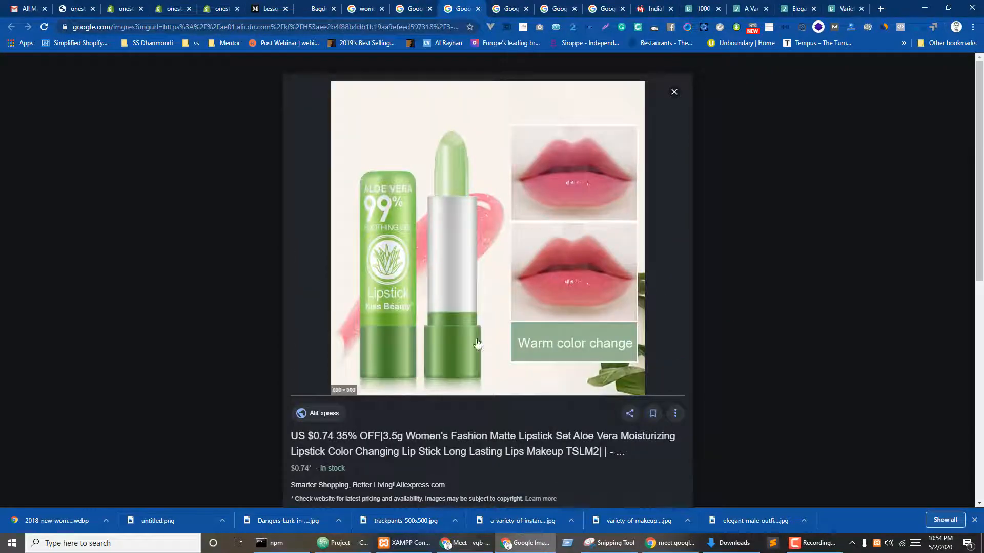
left_click(610, 543)
left_click(298, 35)
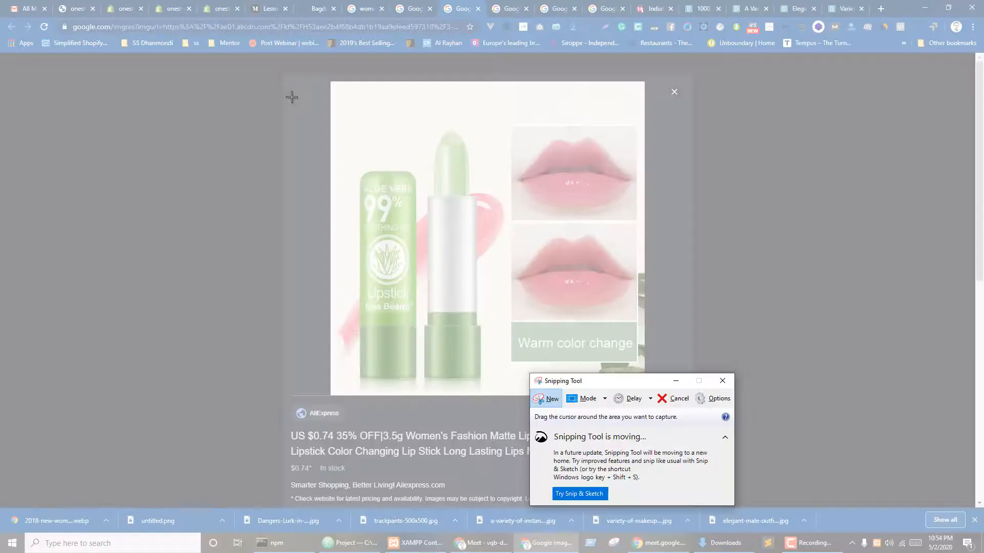
left_click_drag(330, 82, 643, 395)
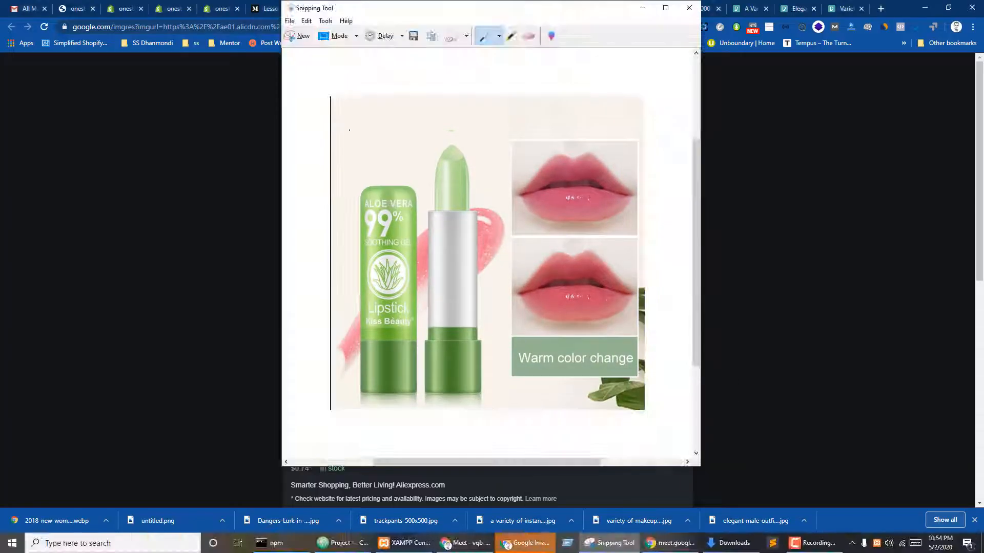
left_click(300, 36)
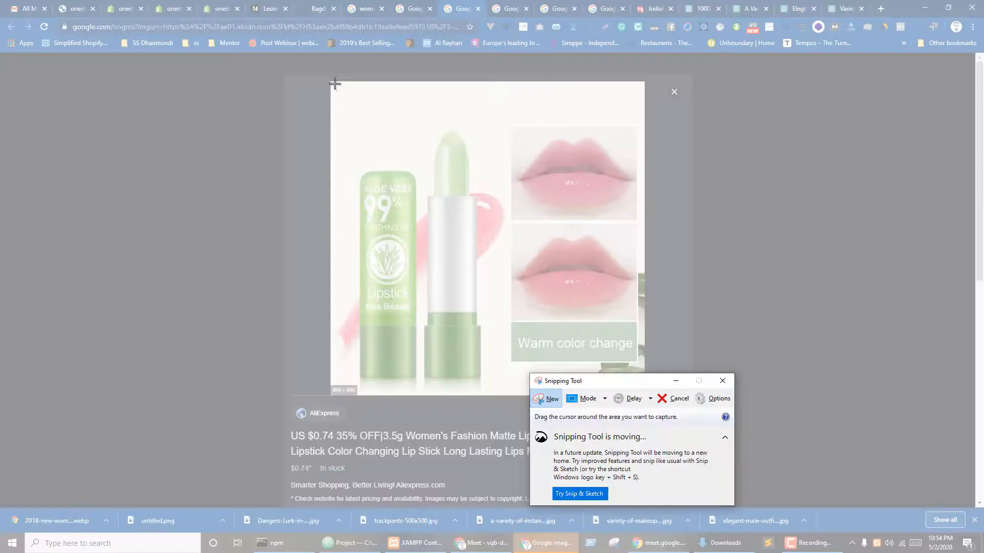
left_click_drag(331, 83, 644, 383)
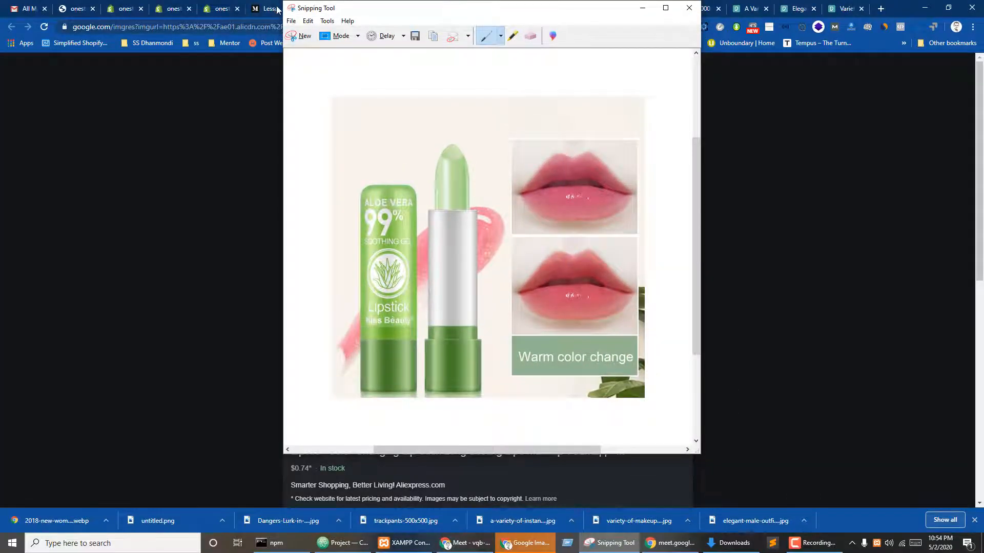
- Save the aloe vera snip as green.PNG
left_click(291, 20)
left_click(310, 44)
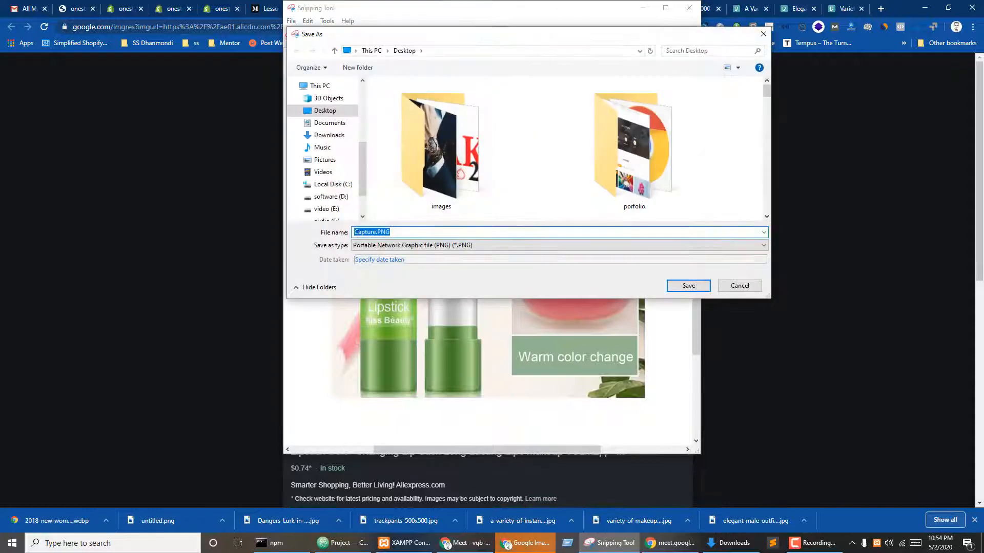
left_click(365, 232)
key("shift+Home")
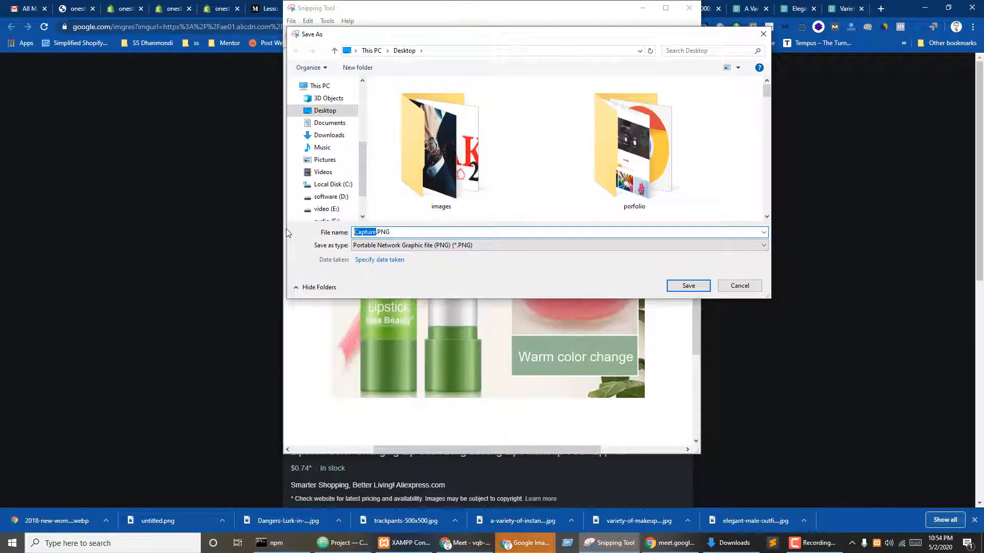
type("green")
key("Return")
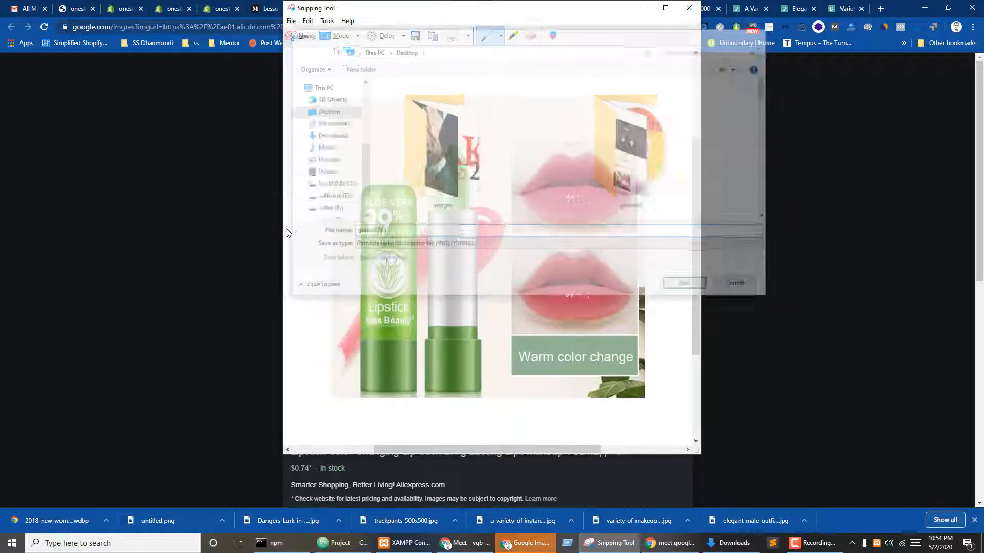
left_click(642, 7)
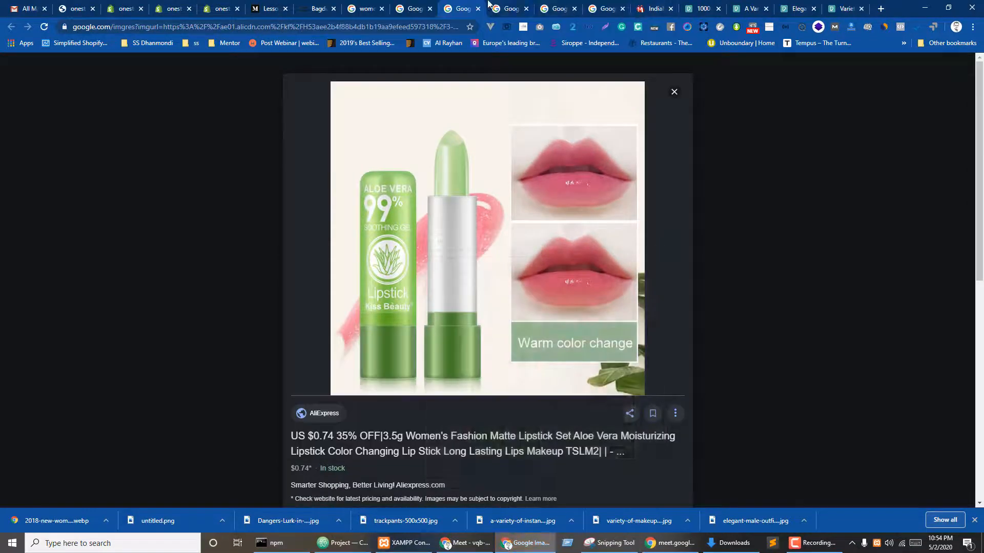
- Look through the open lipstick result tabs and return to the lipstick search results
left_click(509, 6)
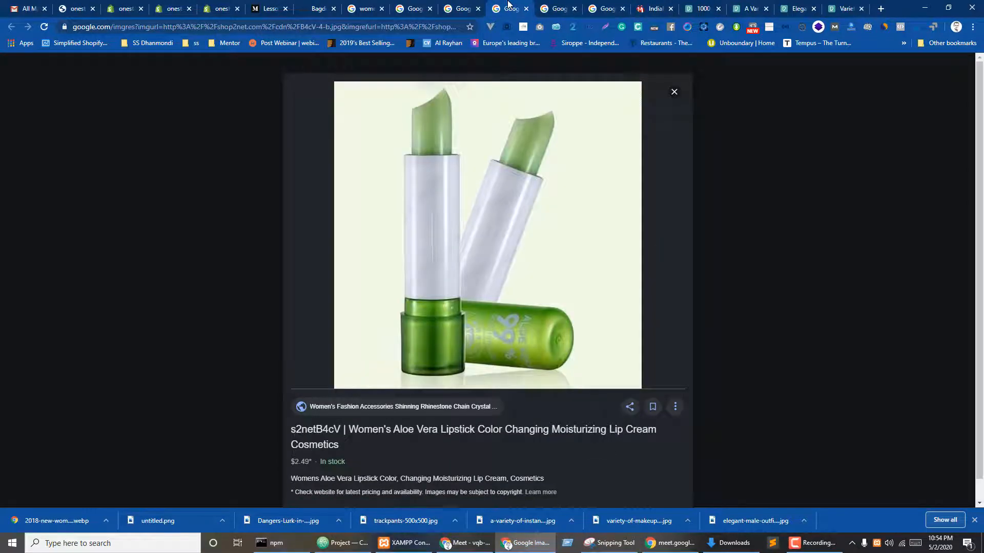
left_click(556, 8)
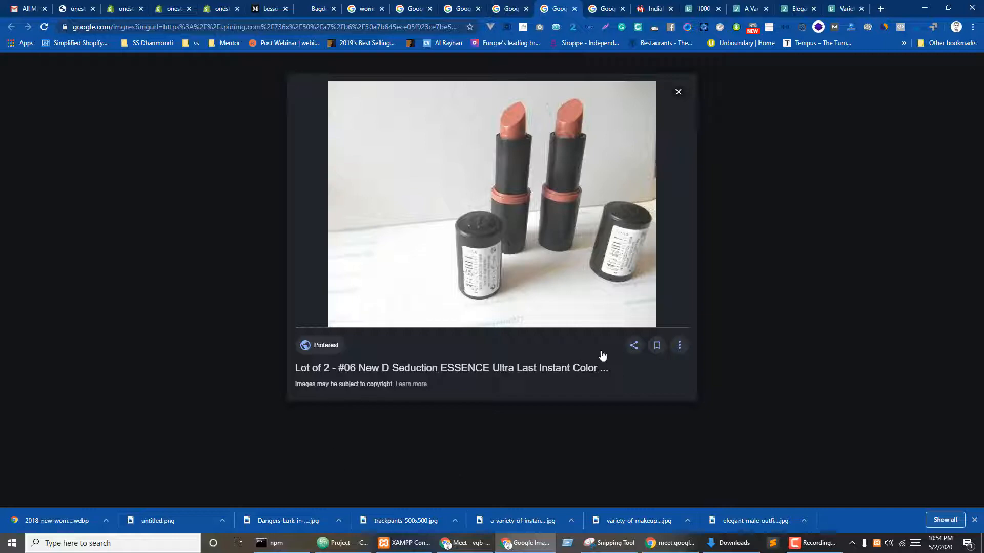
left_click(603, 9)
left_click(508, 8)
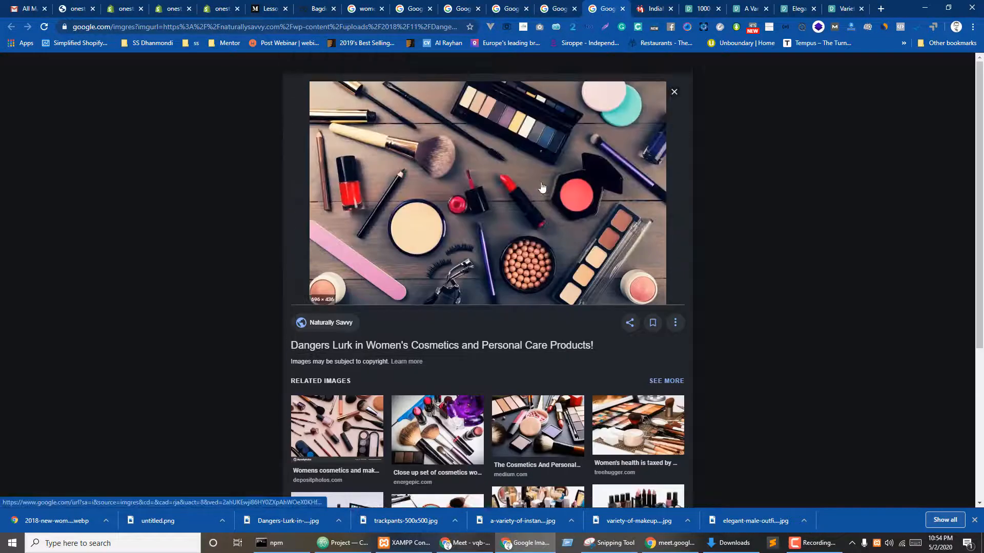
left_click(455, 8)
left_click(415, 6)
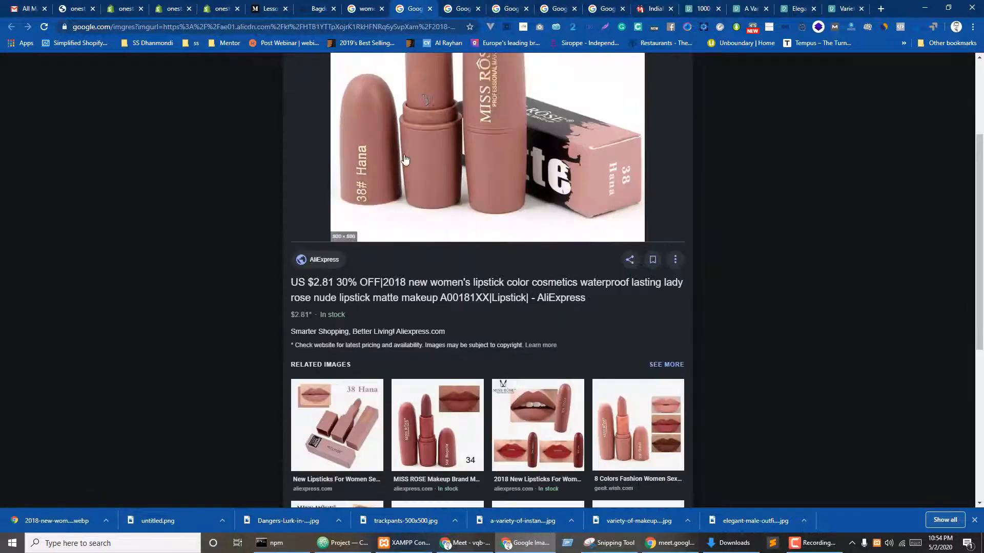
left_click(365, 7)
- Save the black polka-dot lipstick image to the Desktop as a JPEG
left_click(537, 282)
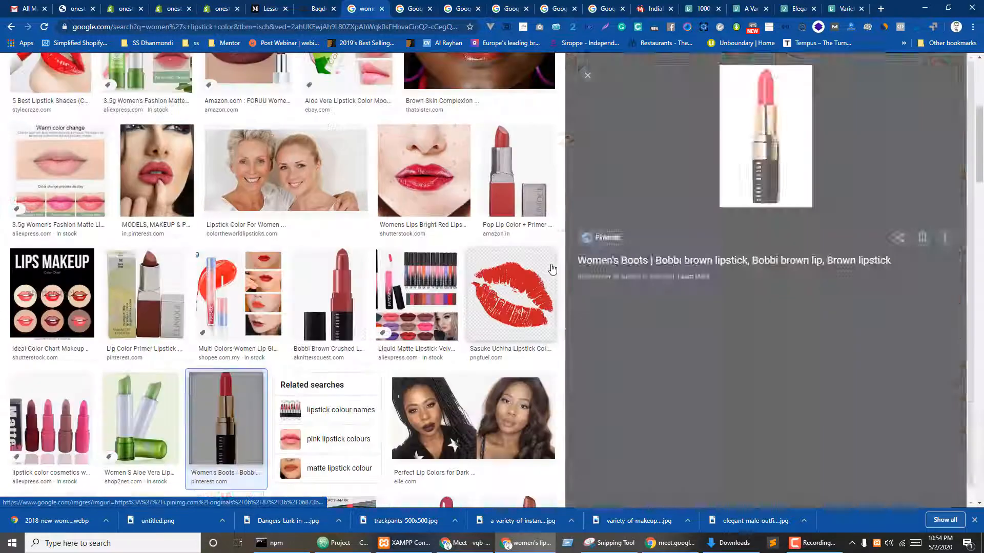
scroll(551, 290, "down", 4)
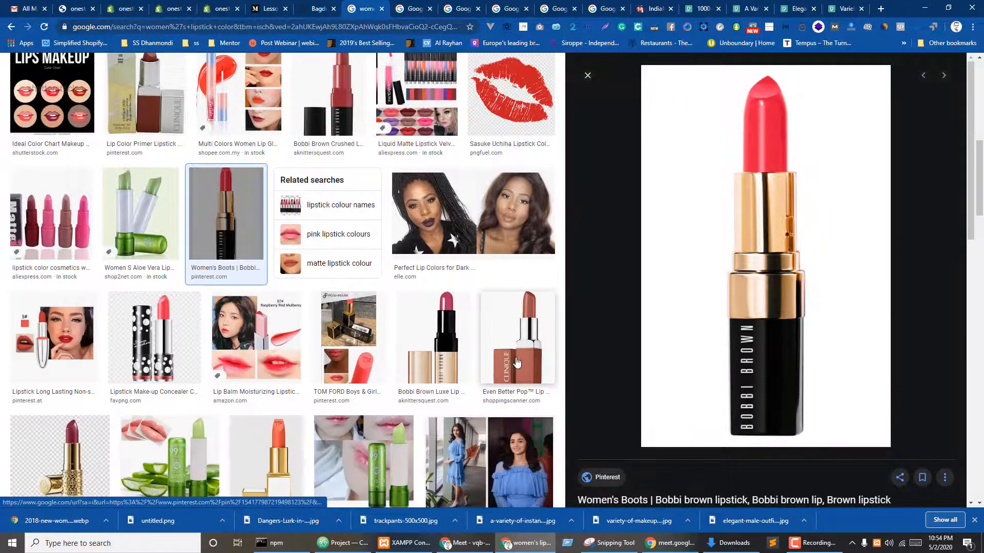
left_click(436, 352)
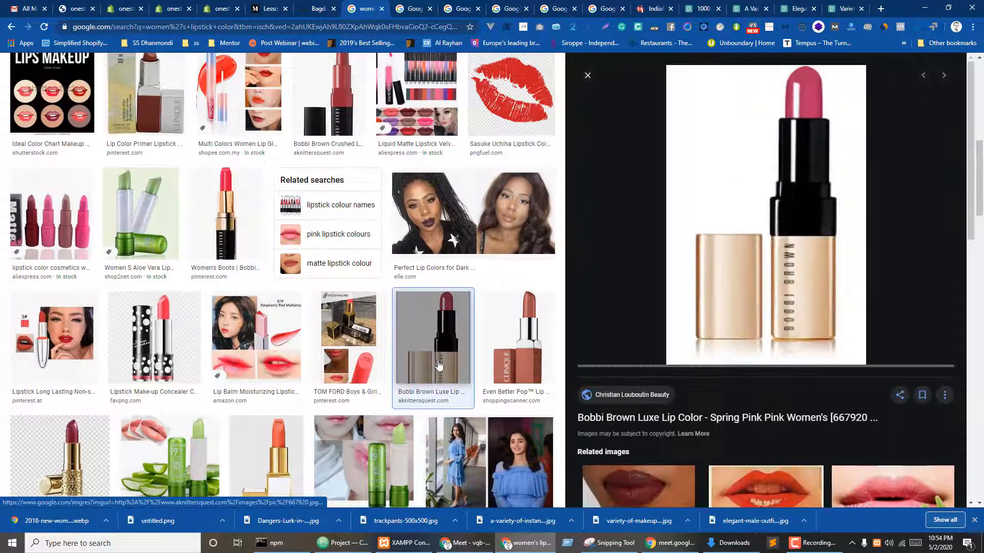
left_click(169, 356)
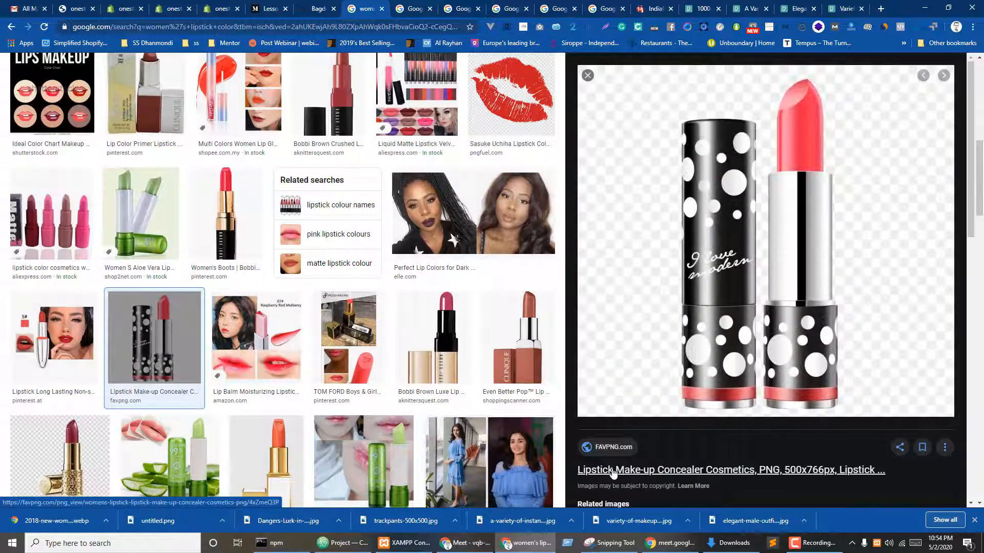
right_click(750, 174)
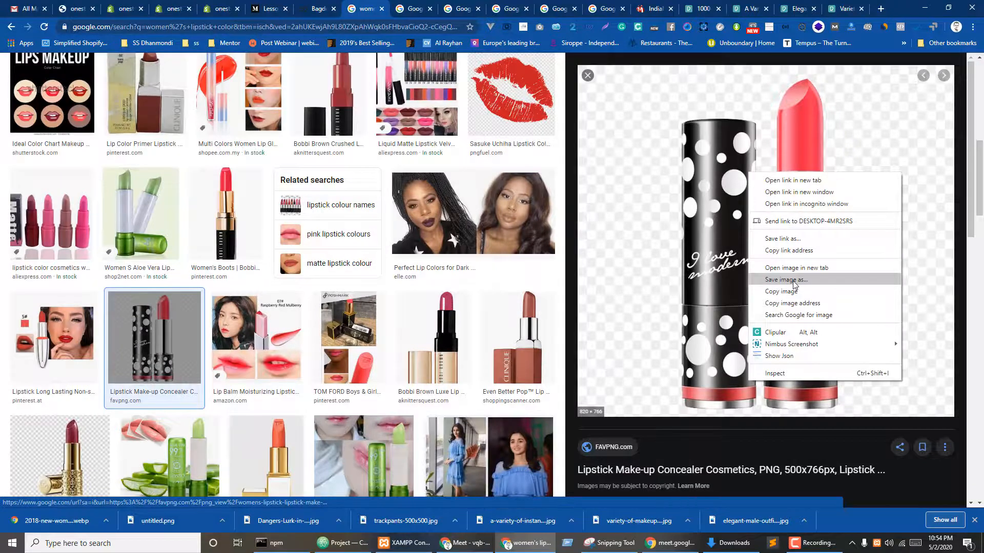
left_click(786, 280)
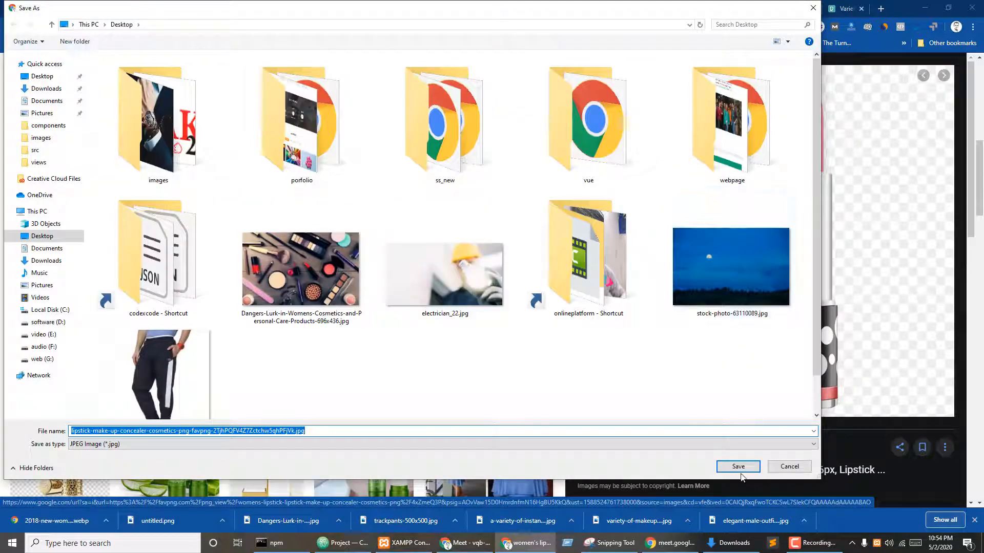
left_click(739, 467)
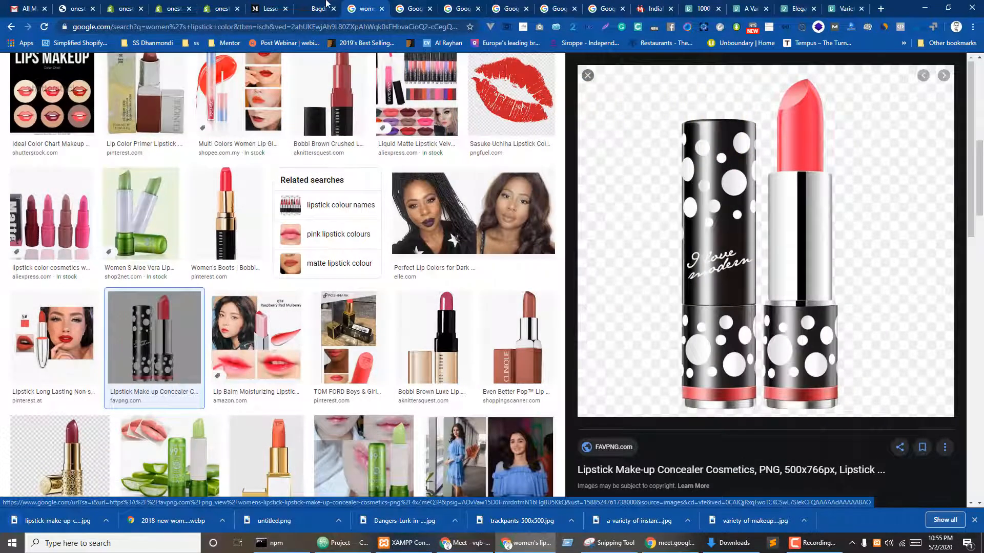
left_click(326, 3)
left_click(222, 5)
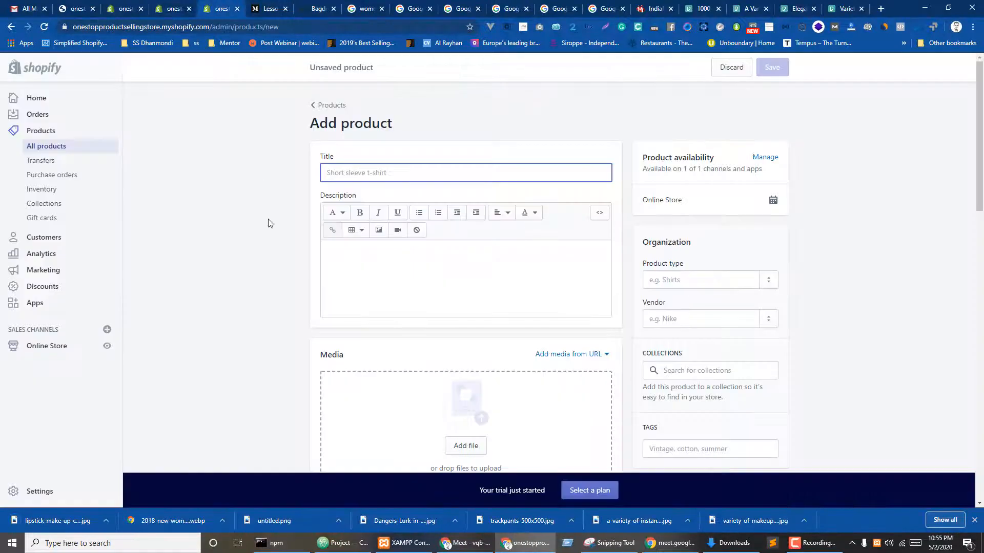
- Paste the AliExpress lipstick title into Title, trimming the price prefix and code suffix and capitalising 'L'
left_click(418, 5)
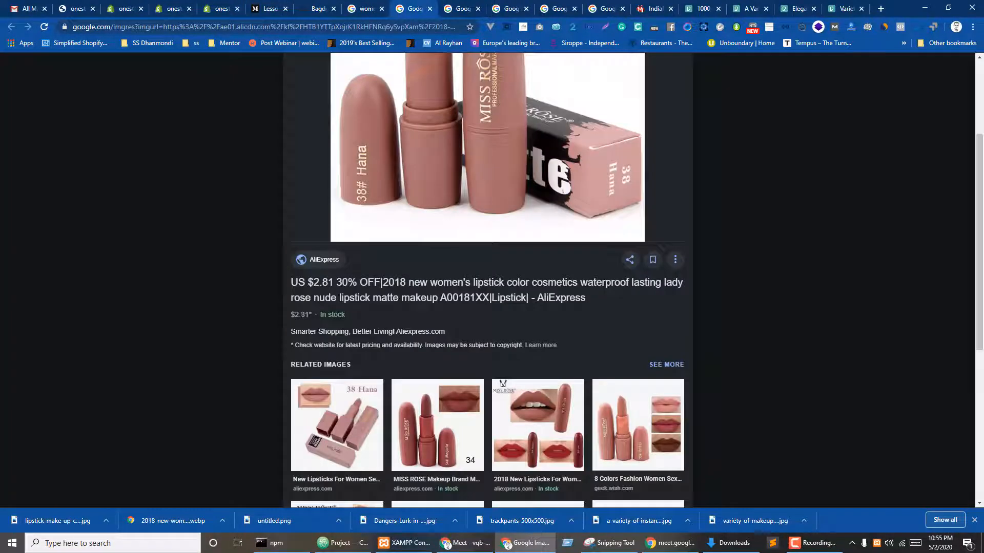
left_click_drag(288, 283, 586, 300)
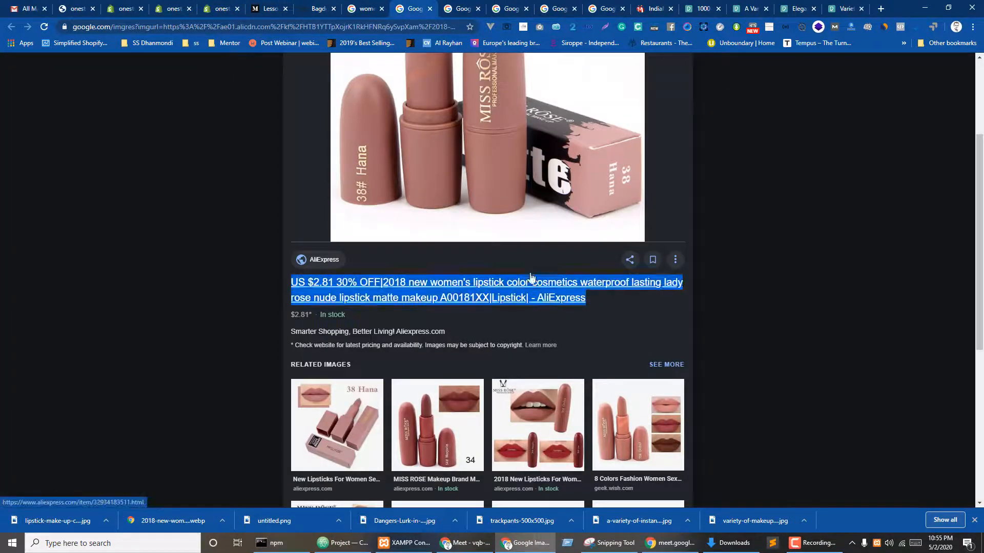
left_click(219, 8)
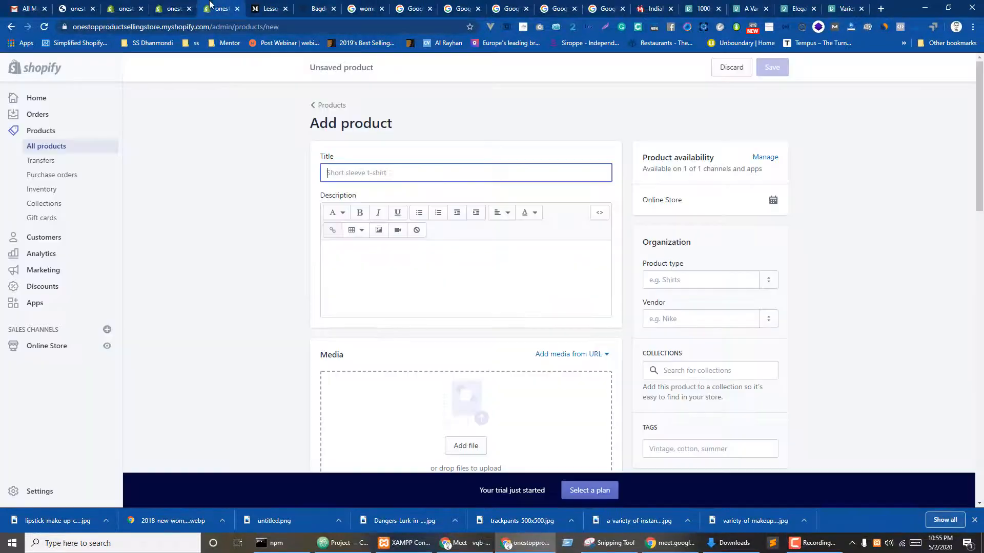
key("ctrl+v")
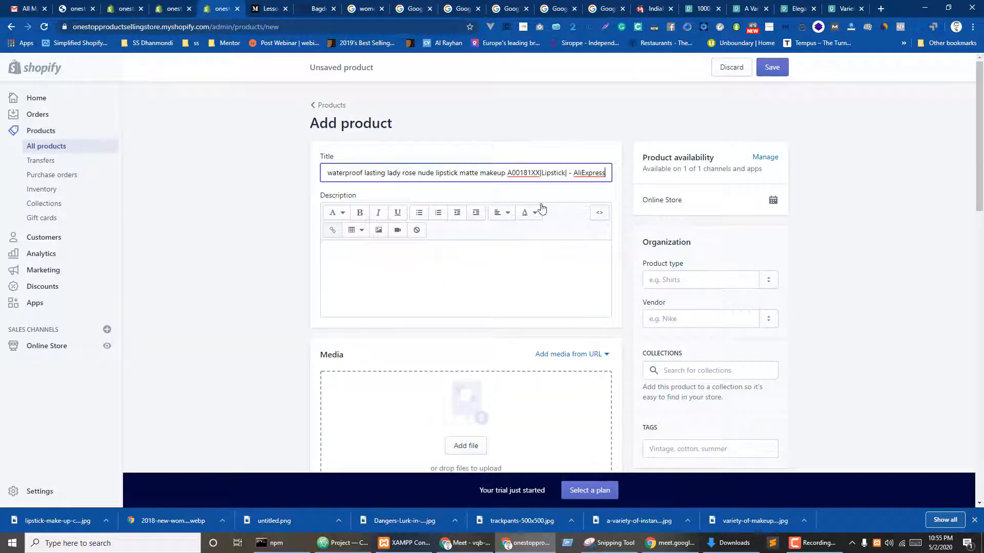
left_click_drag(506, 172, 839, 179)
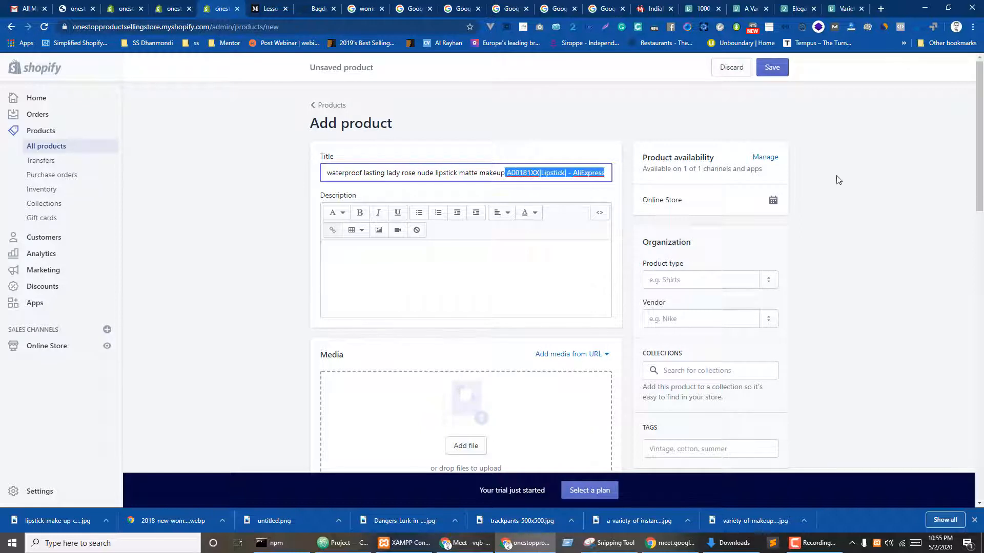
key("BackSpace")
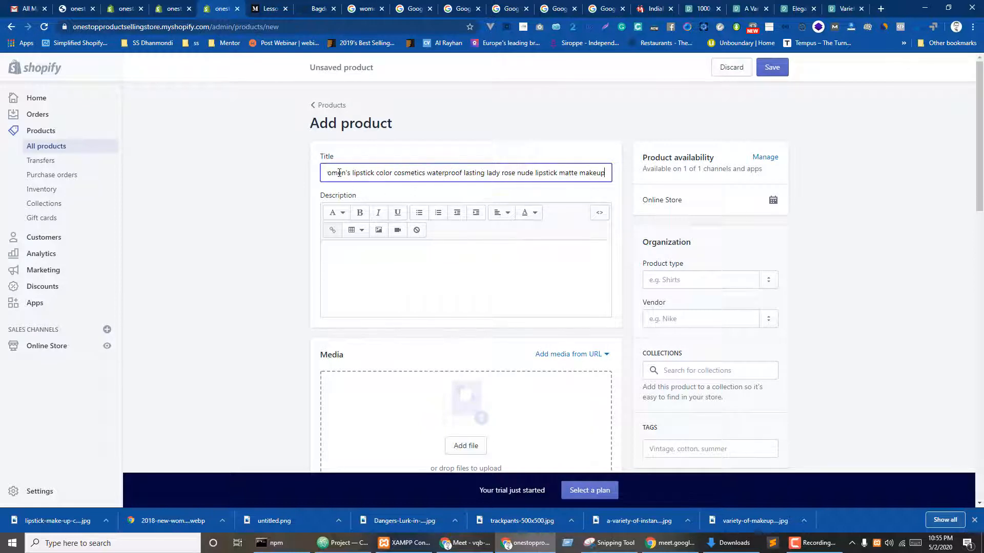
left_click_drag(383, 172, 273, 172)
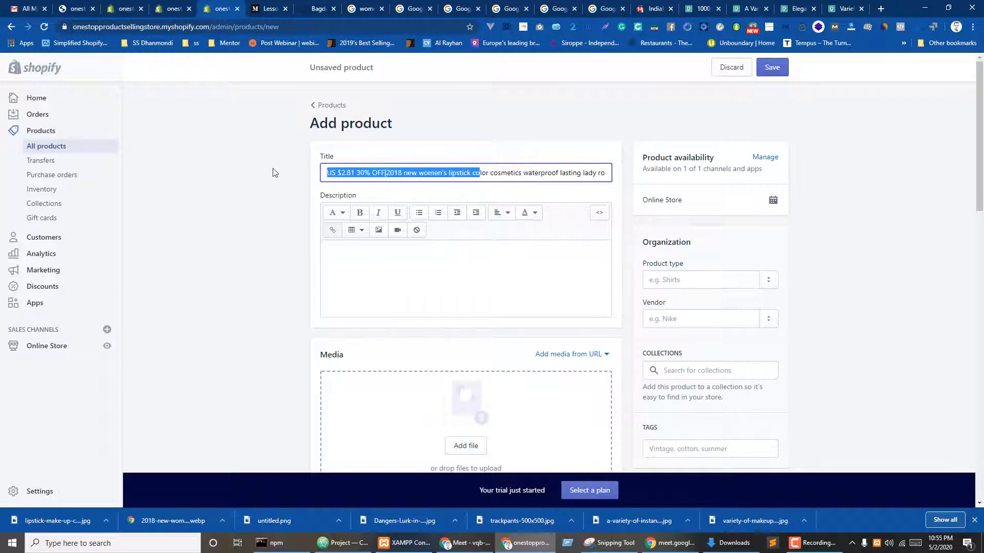
left_click(403, 172)
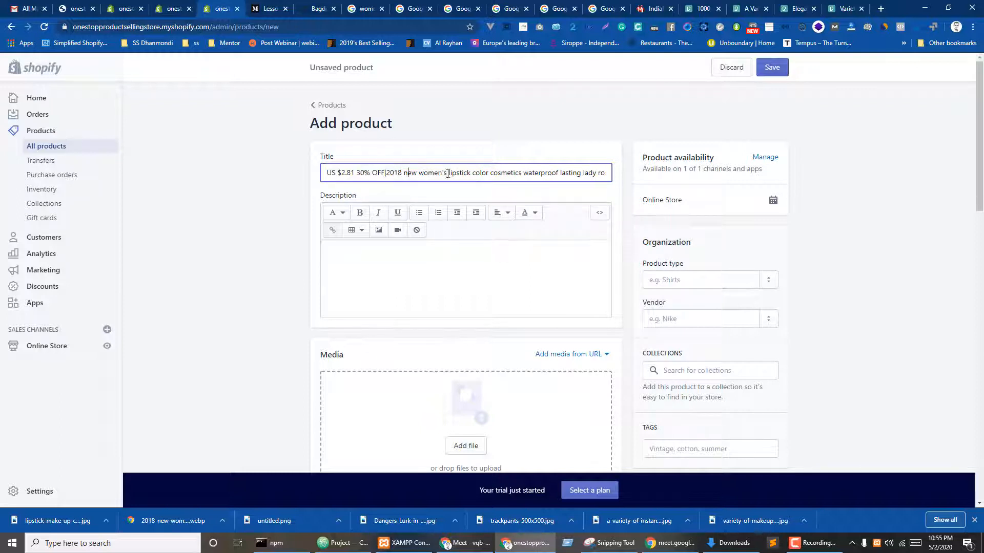
left_click_drag(448, 174, 209, 173)
key("BackSpace")
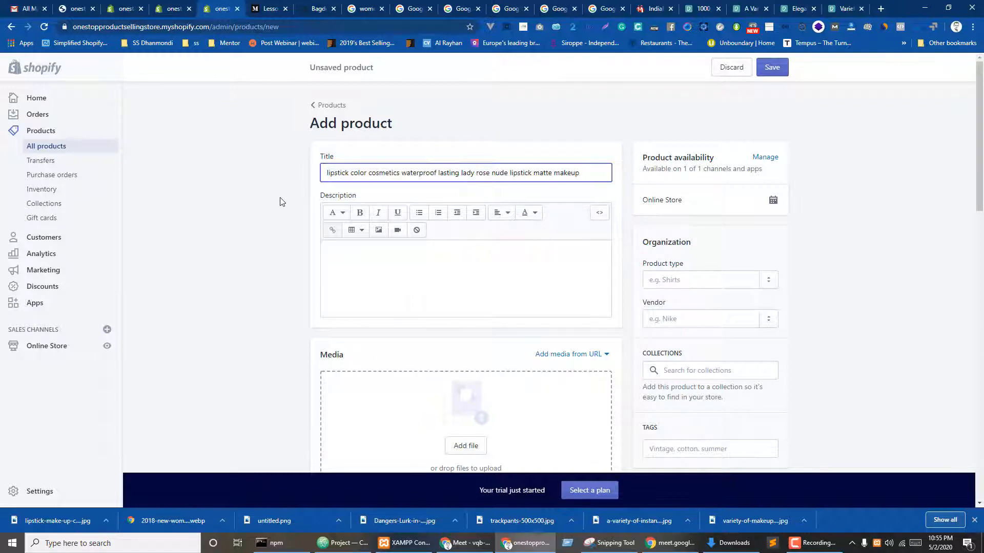
key("Delete")
type("L")
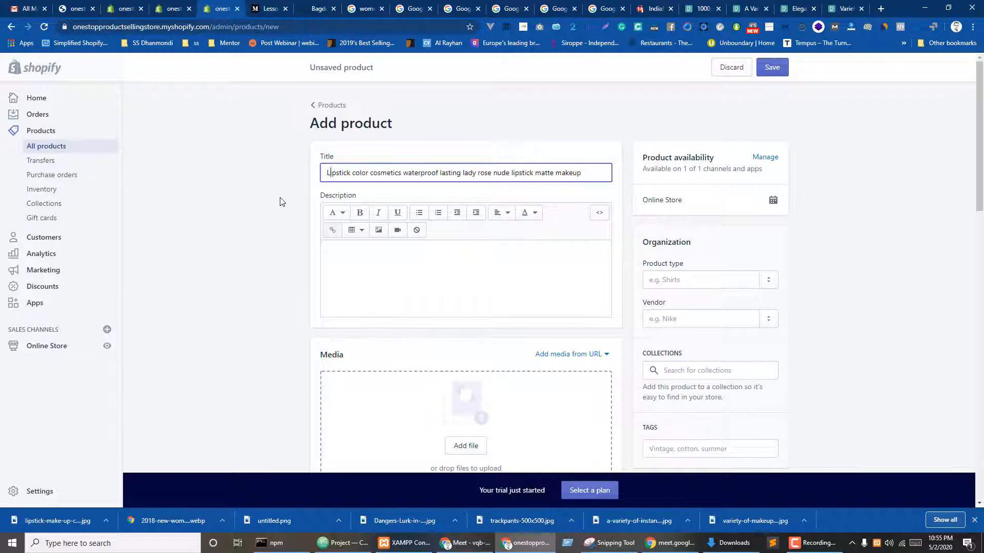
- Paste the copied article paragraph into the product Description
left_click(384, 262)
left_click(317, 6)
left_click(271, 7)
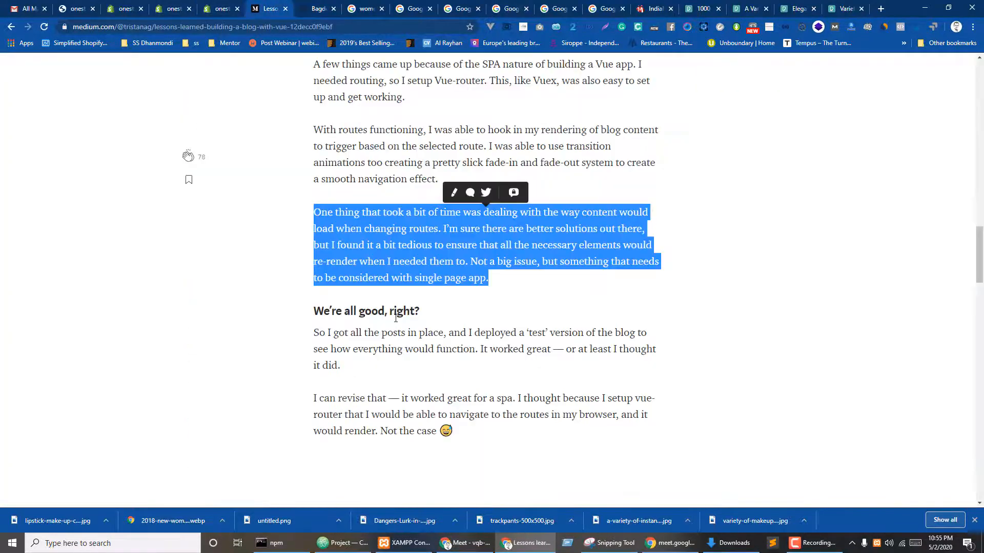
left_click(226, 4)
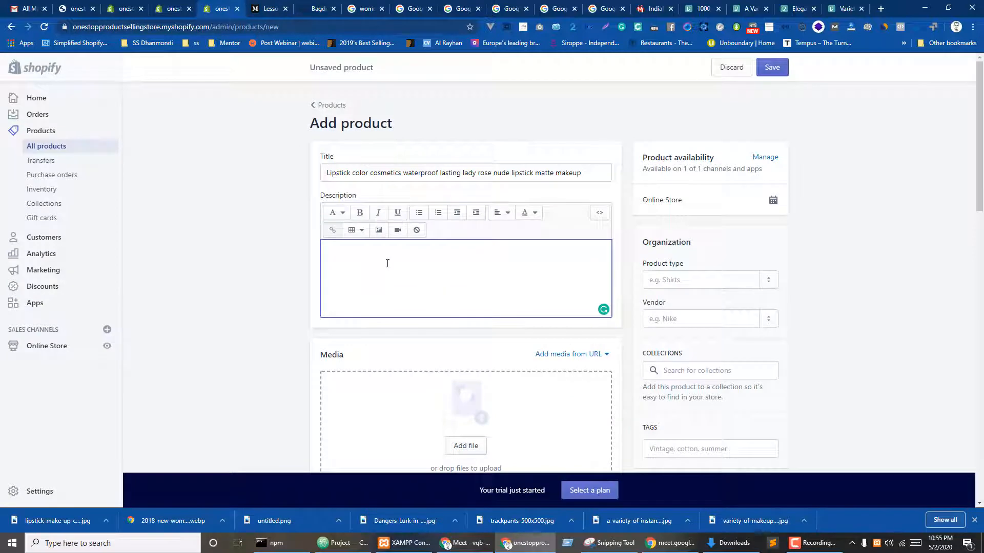
type("One thing that took a bit of time was dealing with the way content would load when changing routes. I'm sure there are better solutions out there, but I found it a bit tedious to ensure that all the necessary elements would re-render when I needed them to. Not a big issue, but something that needs to be considered with single page app.")
scroll(550, 339, "down", 3)
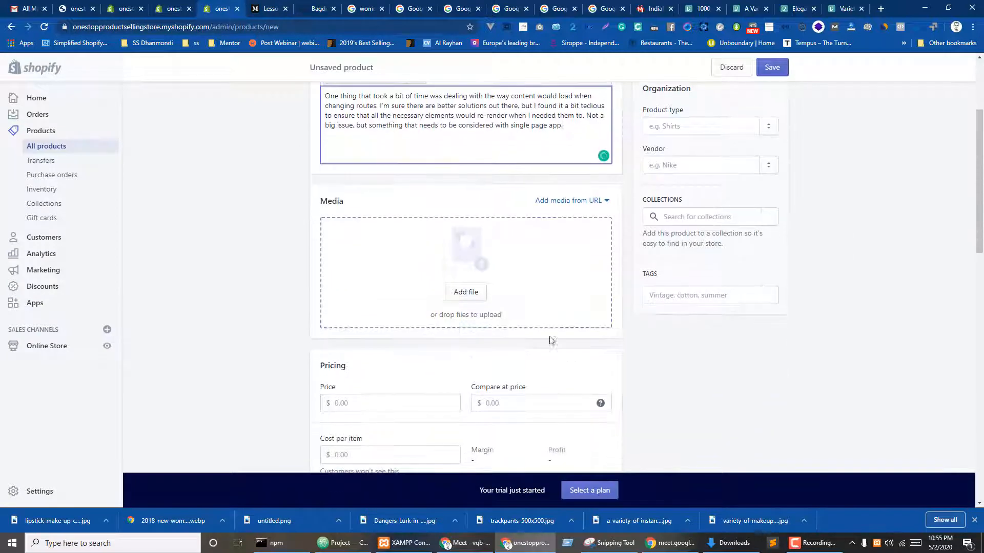
left_click(467, 293)
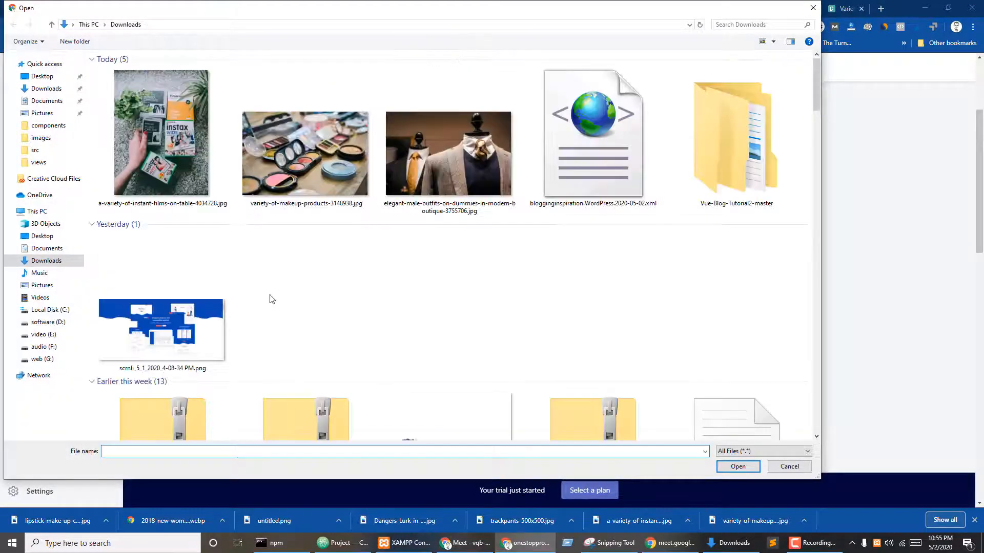
- On the Desktop, select the 2018 lipstick webp, Dangers-Lurk and polka-dot lipstick images
left_click(42, 76)
scroll(361, 301, "down", 3)
scroll(380, 303, "up", 3)
left_click(417, 265)
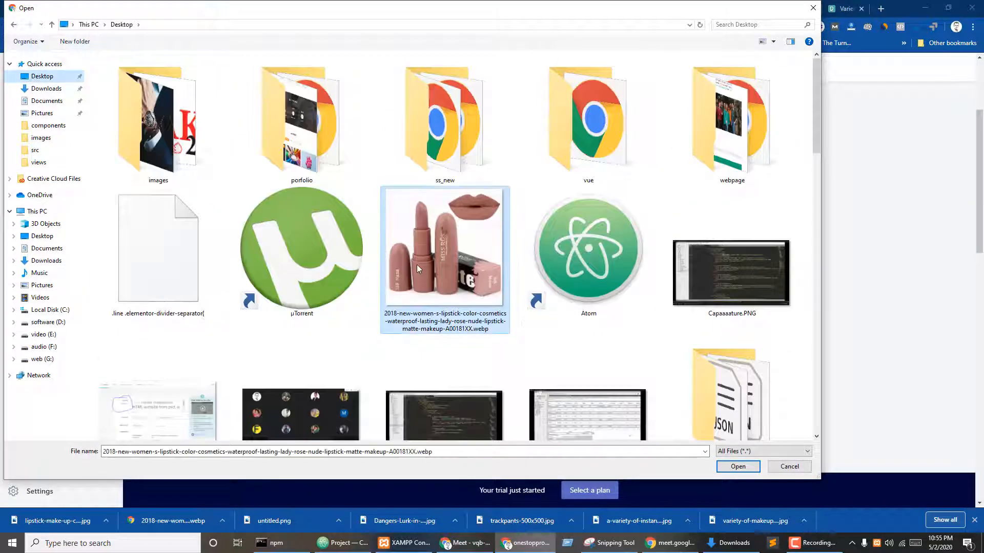
scroll(472, 328, "down", 3)
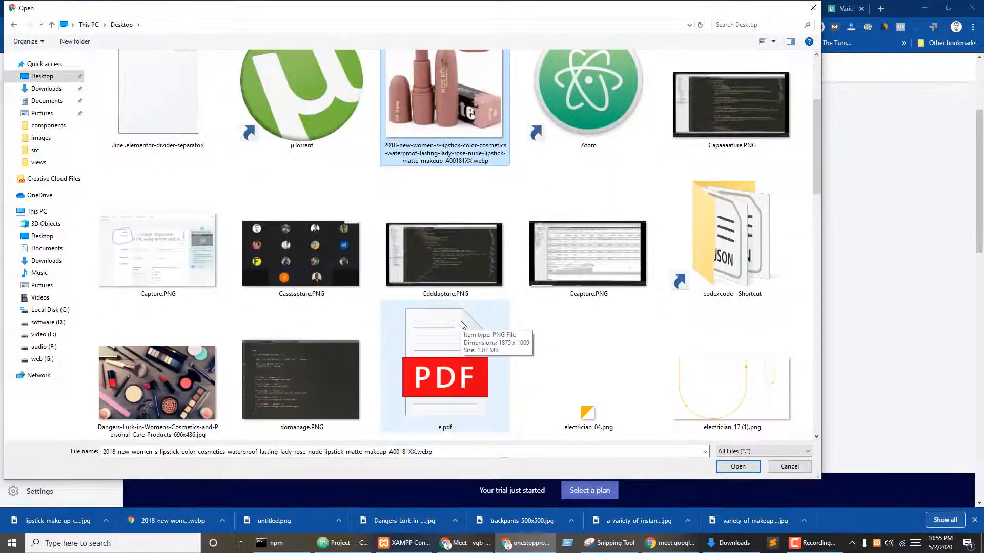
scroll(521, 340, "down", 3)
scroll(514, 339, "down", 3)
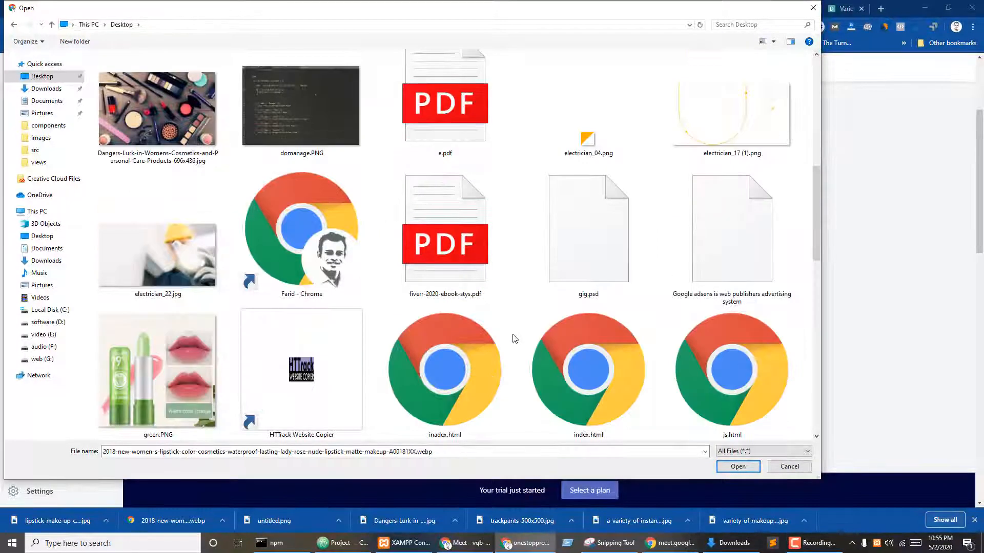
left_click(157, 108, "ctrl")
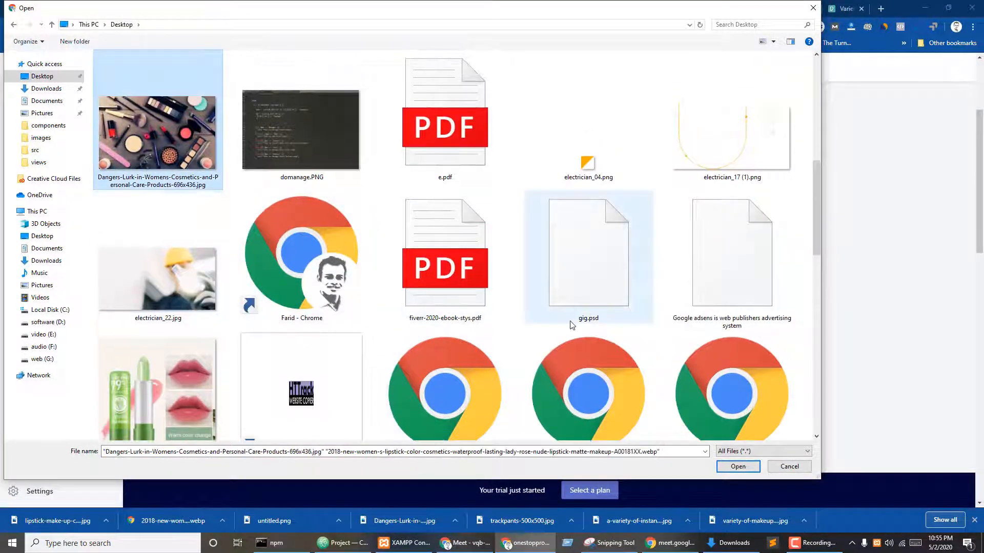
scroll(570, 321, "down", 3)
left_click(267, 364, "ctrl")
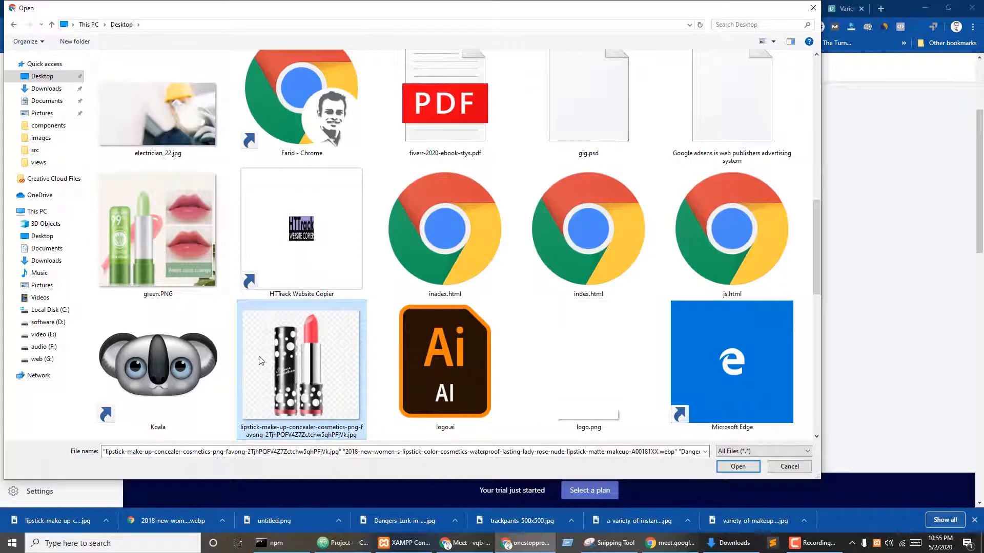
- Add green.PNG, rose.PNG and untitled.png to the selection and upload all to Media
left_click(169, 238, "ctrl")
scroll(358, 308, "down", 3)
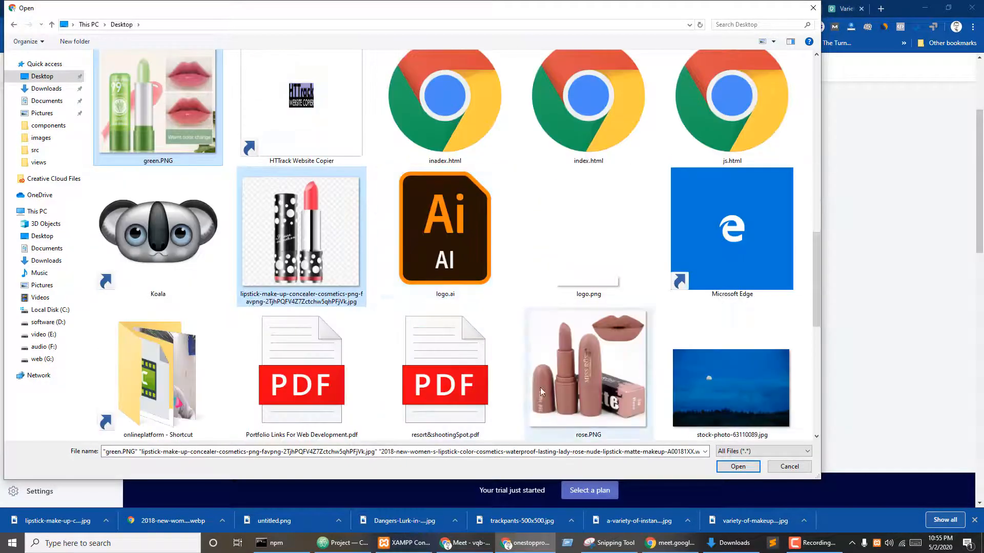
left_click(575, 372, "ctrl")
scroll(446, 368, "down", 5)
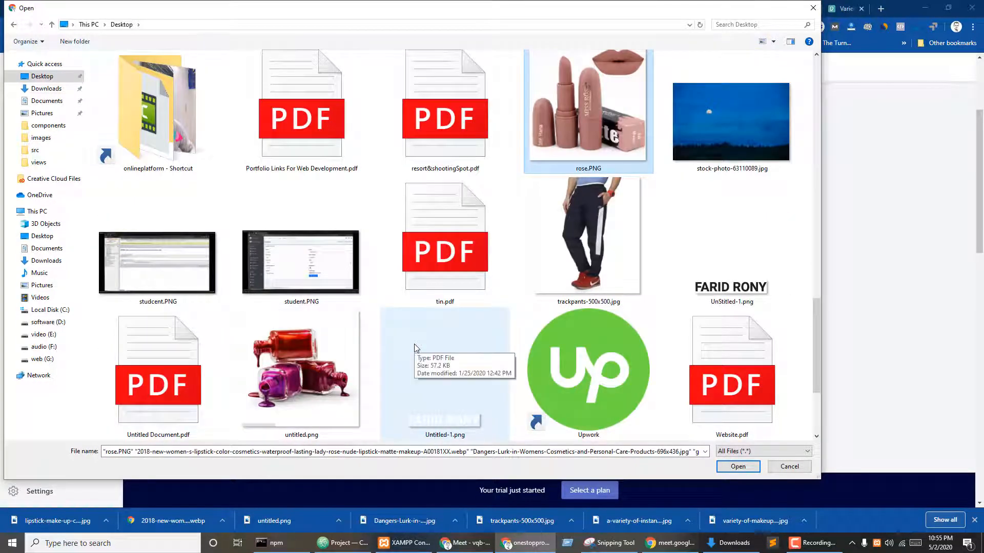
left_click(306, 379, "ctrl")
scroll(461, 338, "down", 3)
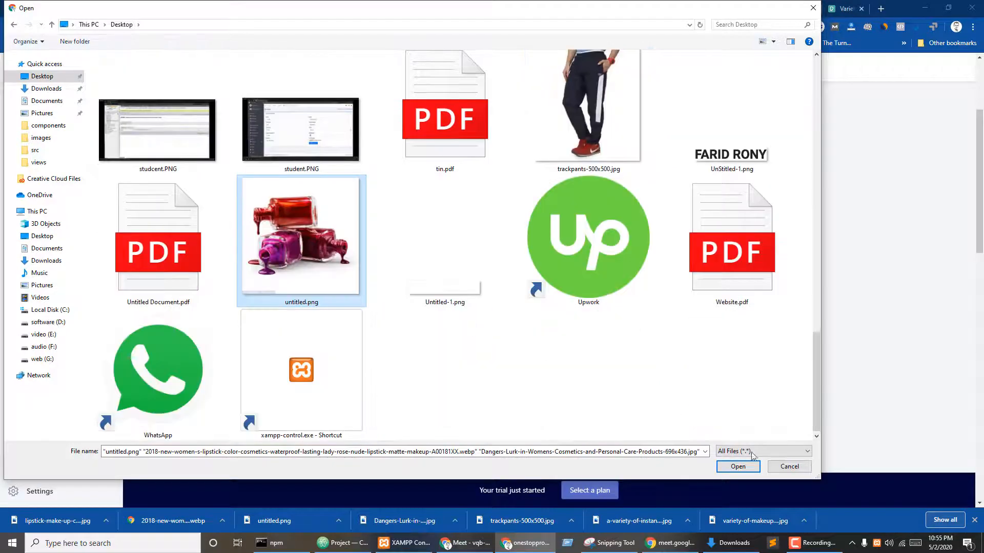
left_click(743, 469)
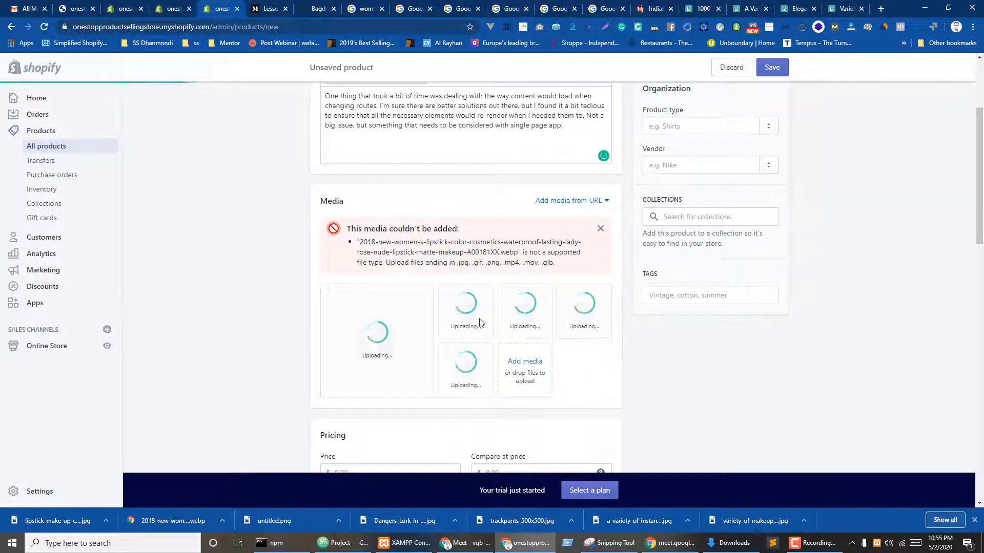
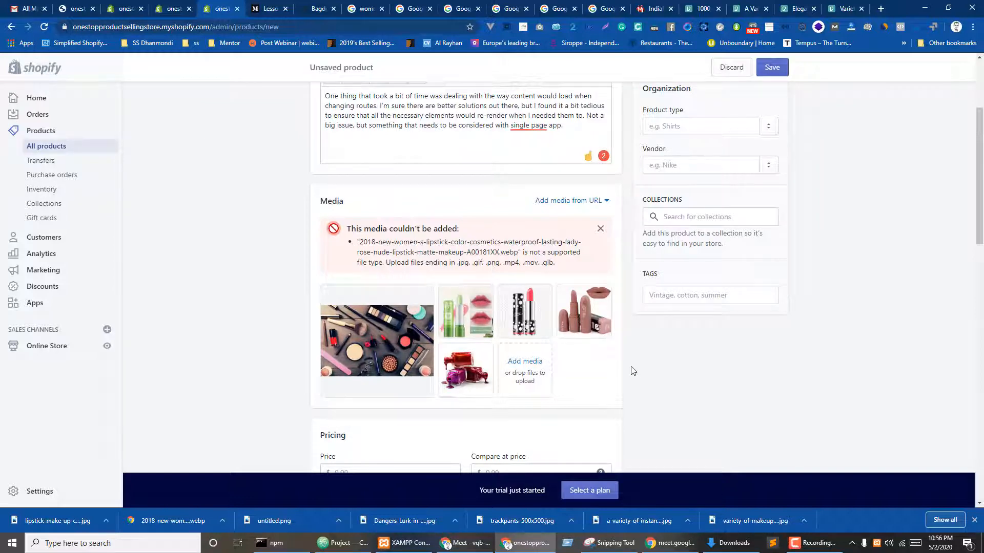
- Enter price 600, compare-at price 300 and cost per item 60 in Pricing
scroll(461, 360, "down", 4)
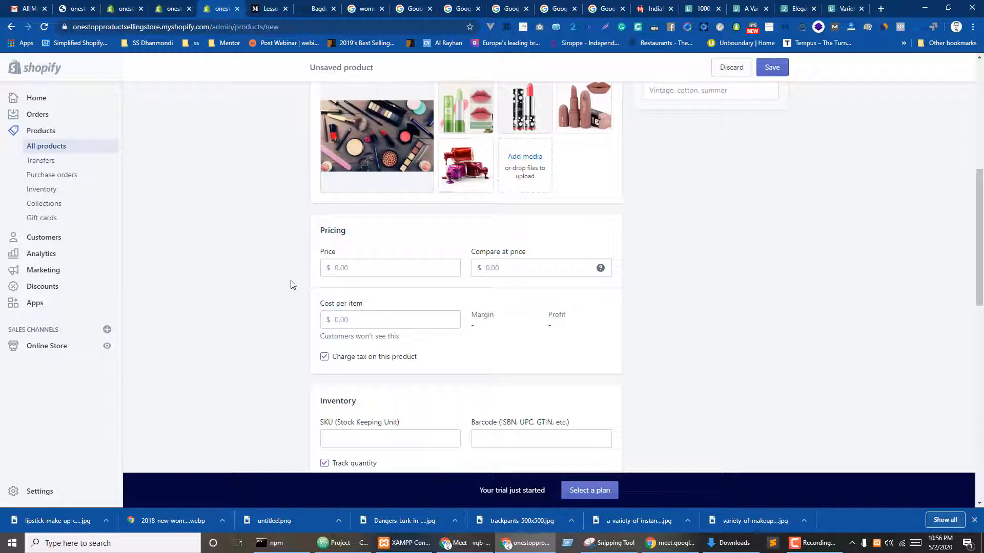
left_click(363, 268)
type("600")
key("Tab")
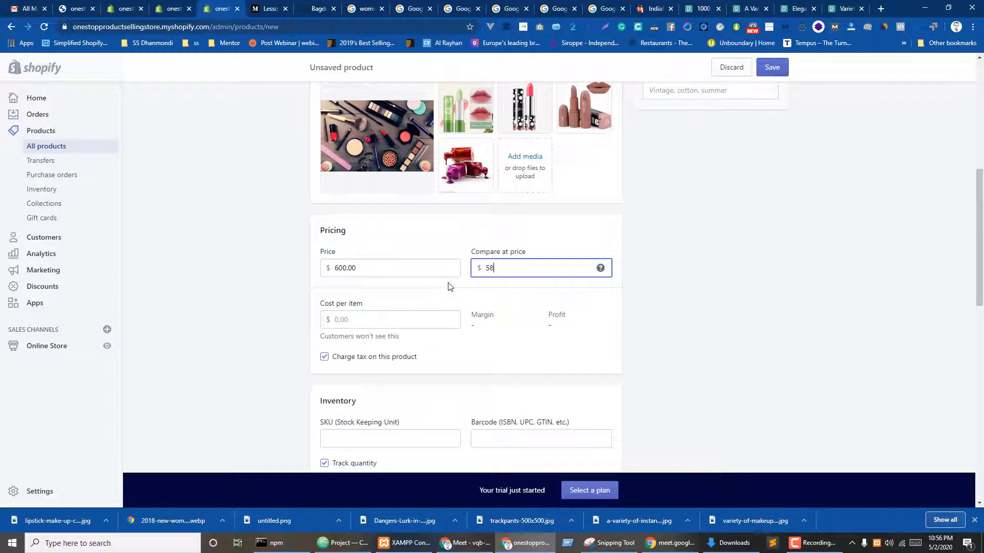
left_click(363, 317)
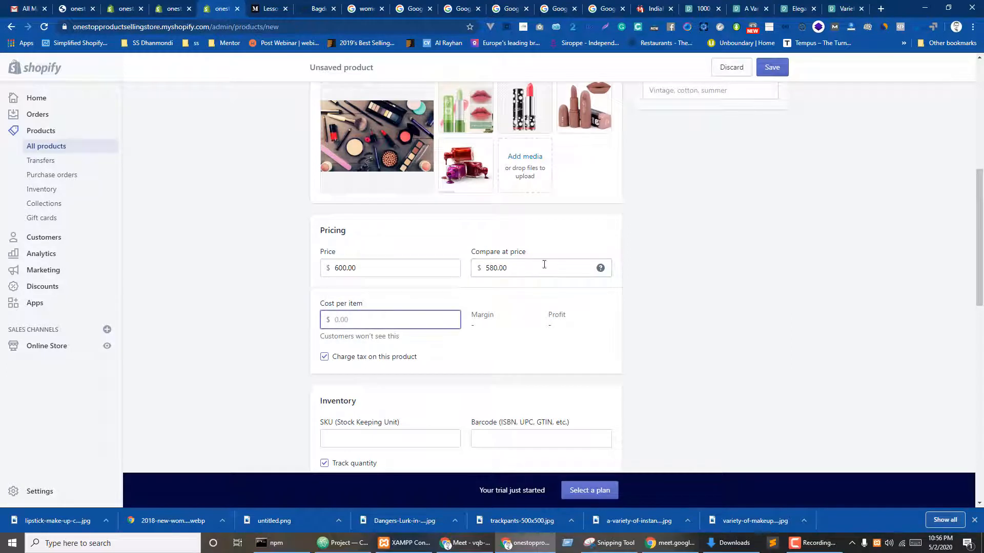
left_click_drag(514, 268, 456, 268)
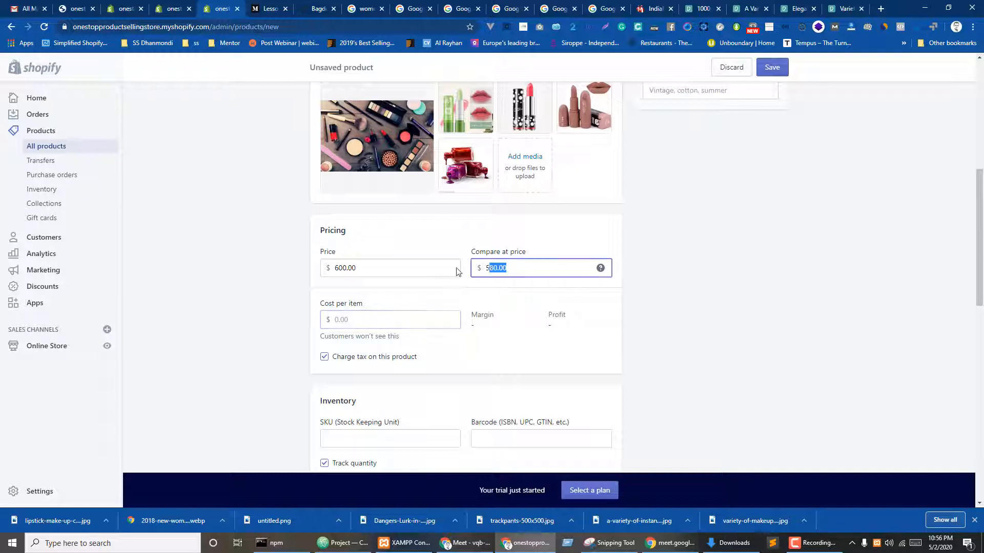
type("300")
left_click(282, 299)
left_click(357, 316)
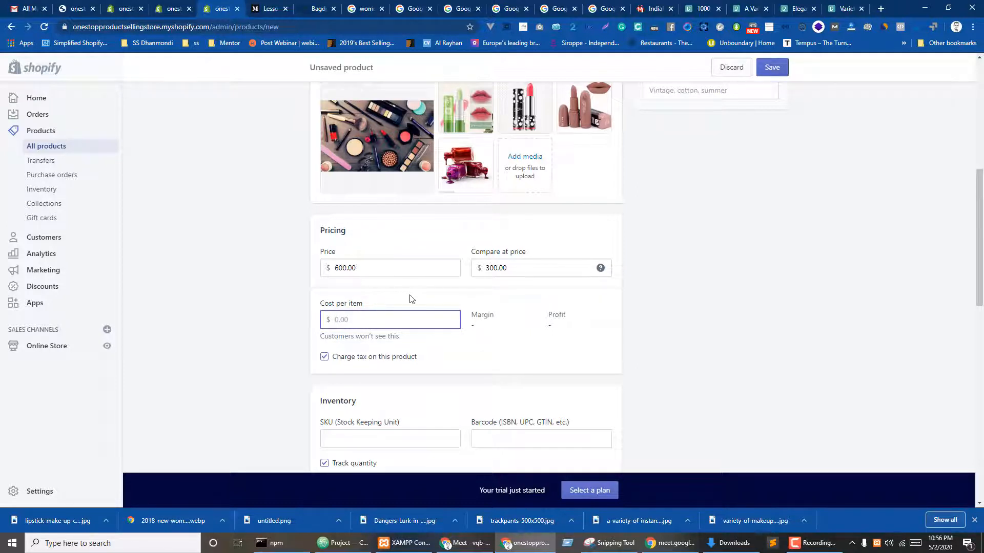
type("1")
type("60")
left_click(279, 305)
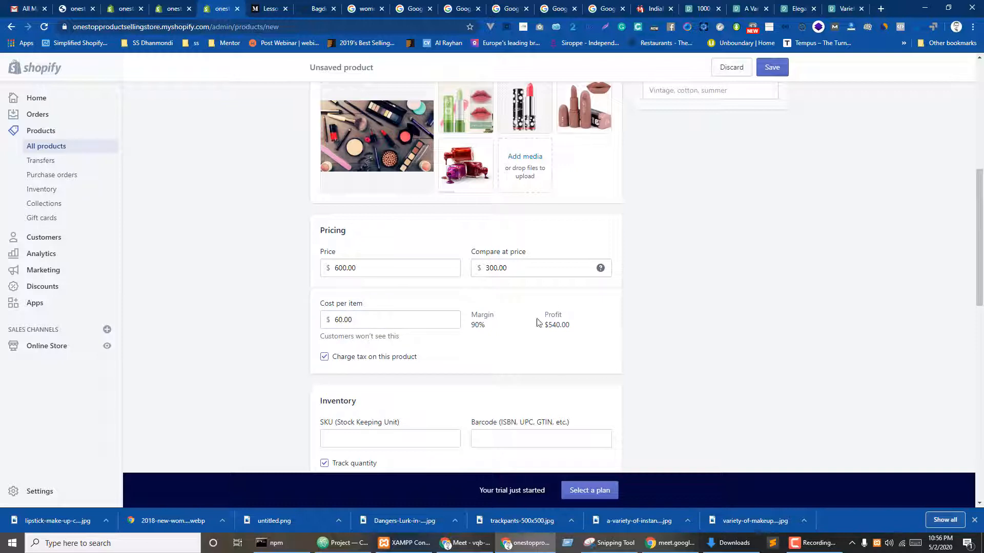
- Set SKU LIP343, allow selling when out of stock, and make 200 available
scroll(631, 322, "down", 2)
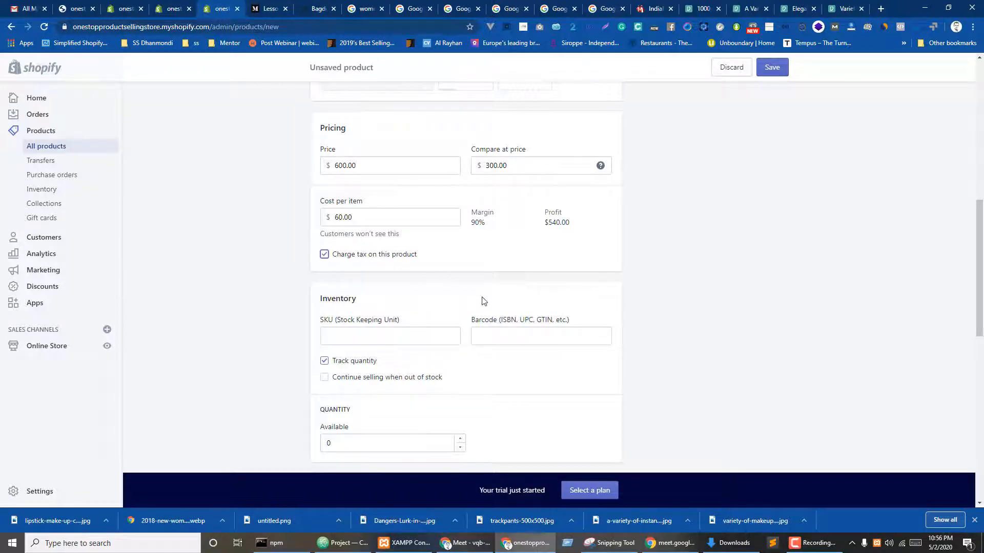
scroll(482, 300, "down", 2)
left_click(339, 233)
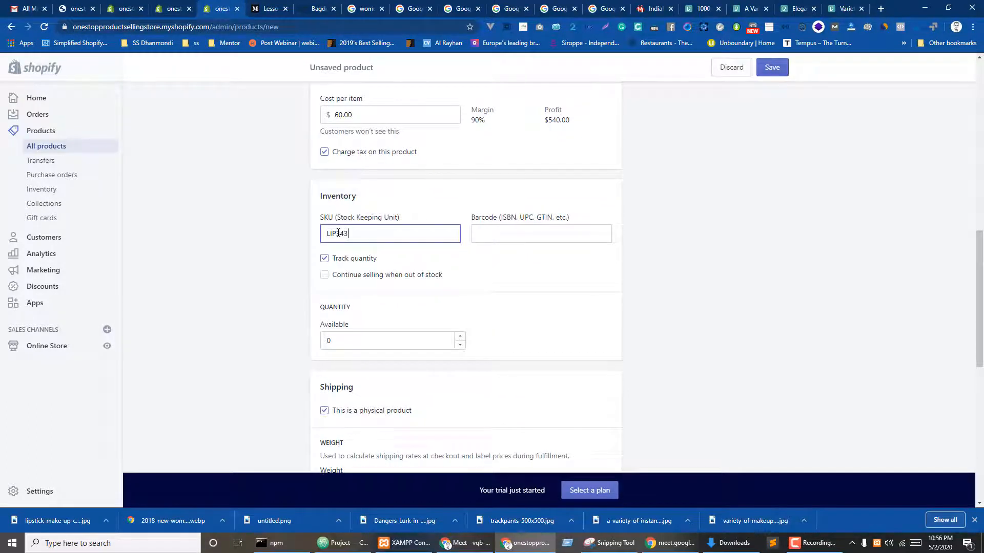
left_click(276, 292)
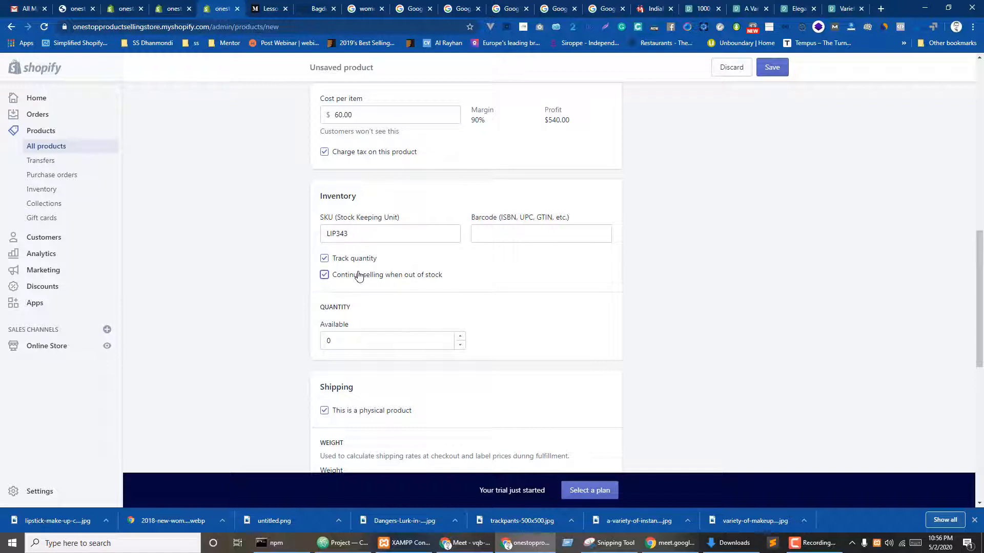
double_click(345, 344)
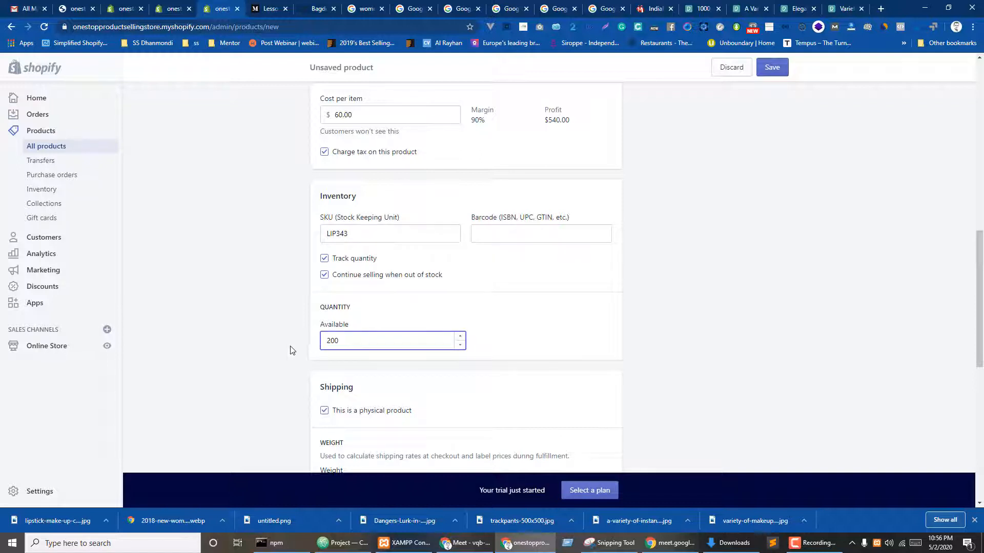
left_click(290, 351)
scroll(325, 352, "down", 4)
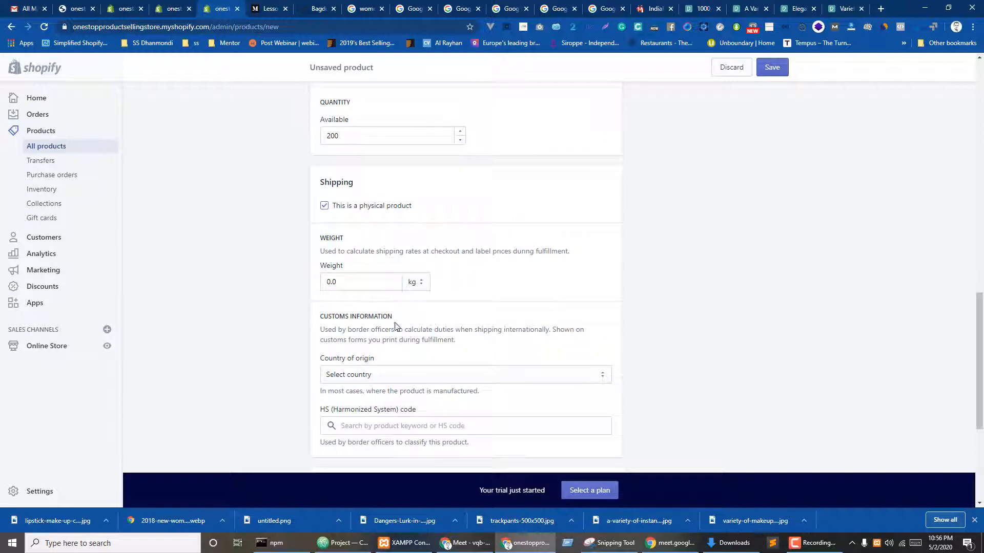
scroll(783, 230, "up", 10)
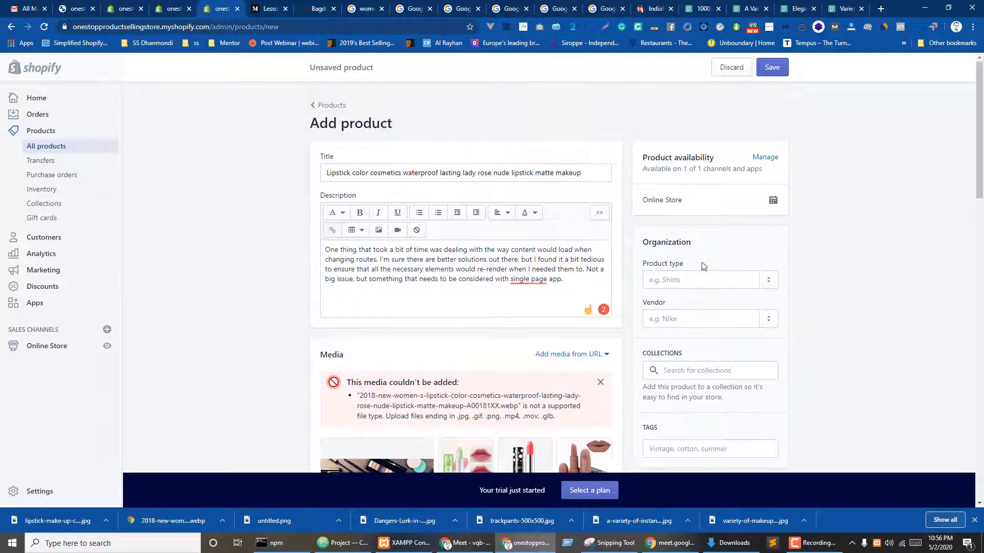
scroll(759, 227, "down", 1)
- Assign the lipstick to All Products and Women's Collections and tag it 'lipstick'
left_click(699, 267)
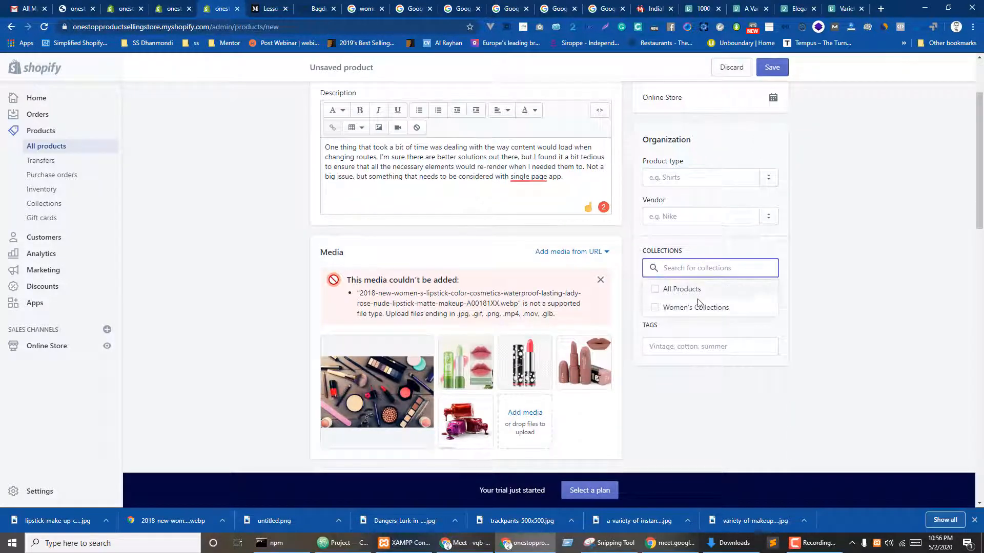
left_click(655, 289)
left_click(655, 308)
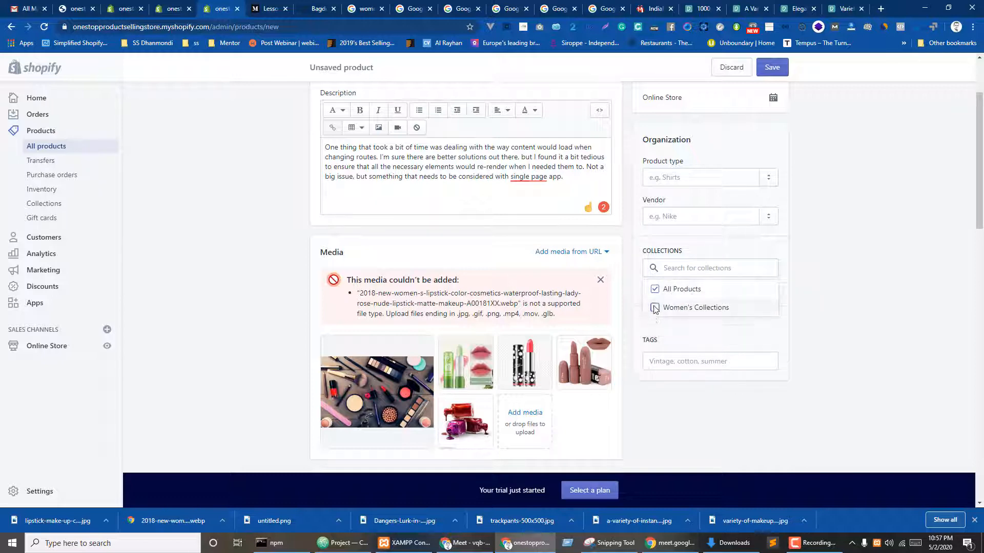
left_click(814, 318)
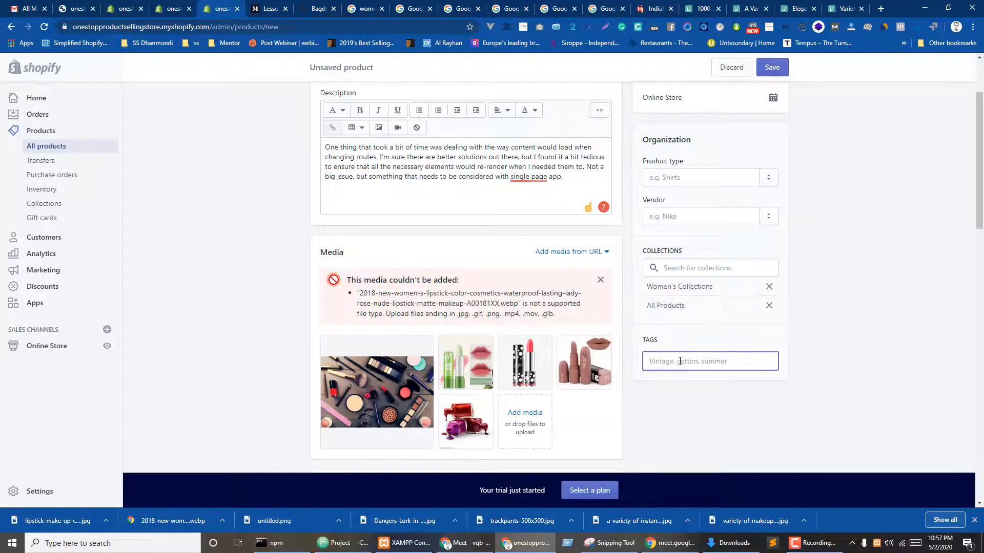
type("lipstick")
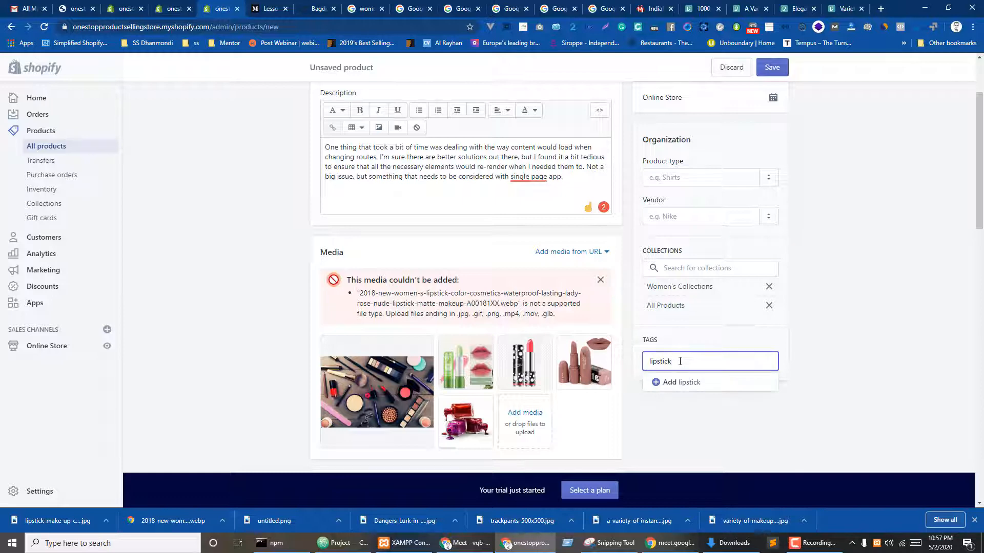
key("Return")
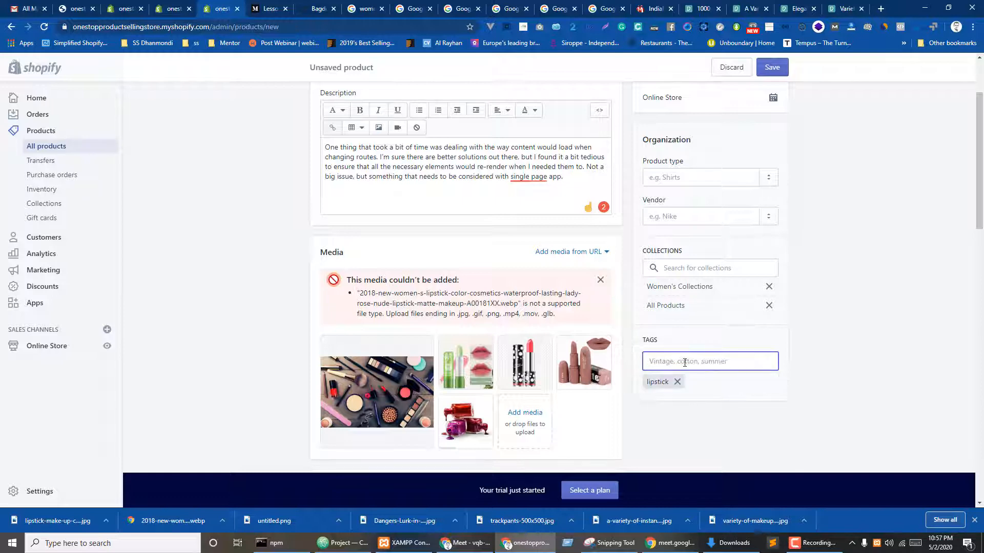
- Adjust the vendor field and save the new lipstick product
scroll(889, 267, "up", 2)
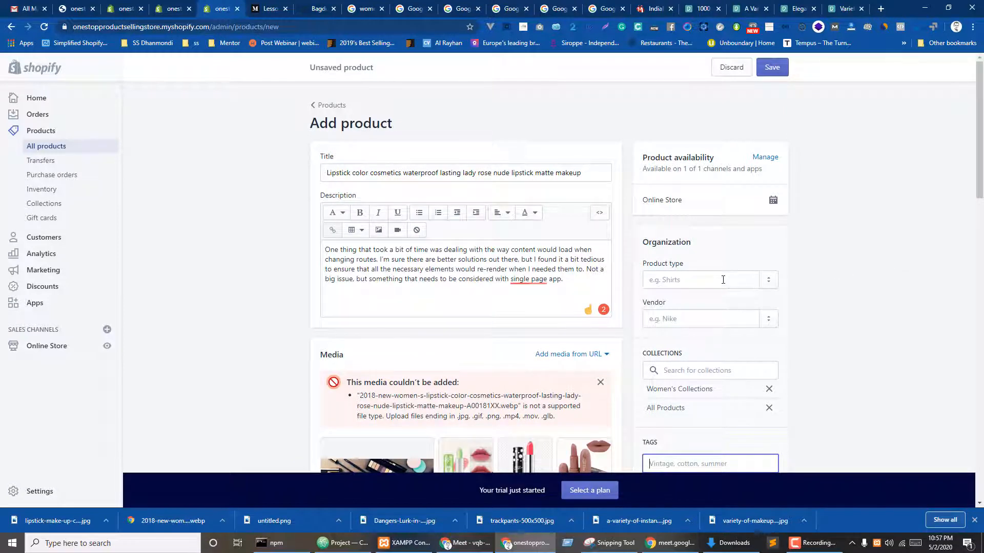
left_click(698, 319)
left_click(773, 320)
left_click(702, 327)
left_click(858, 329)
scroll(666, 348, "down", 2)
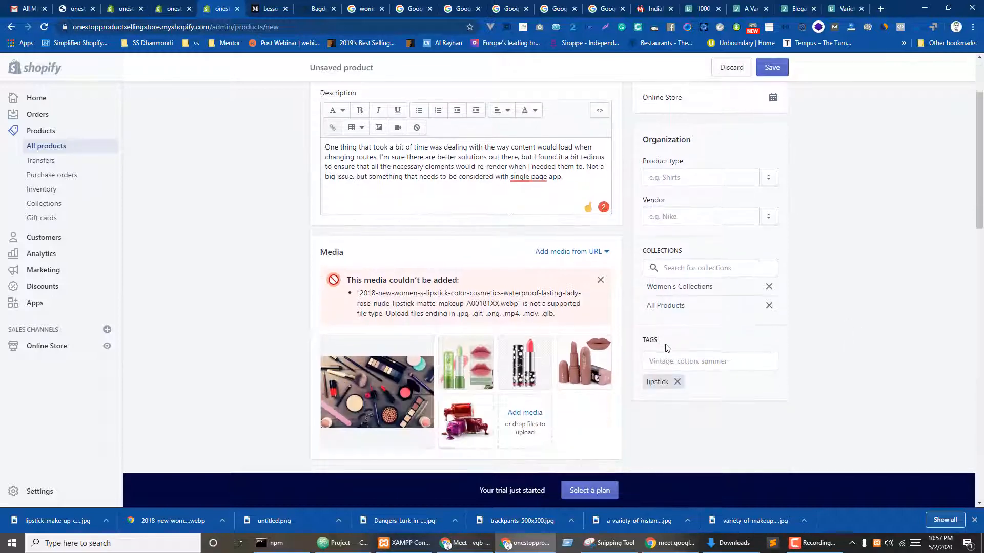
scroll(679, 277, "up", 2)
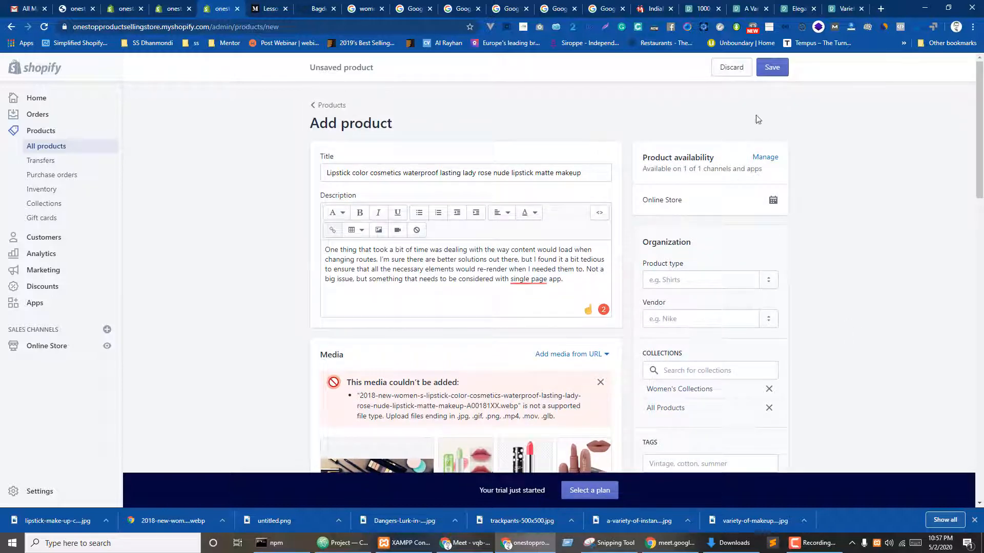
left_click(773, 72)
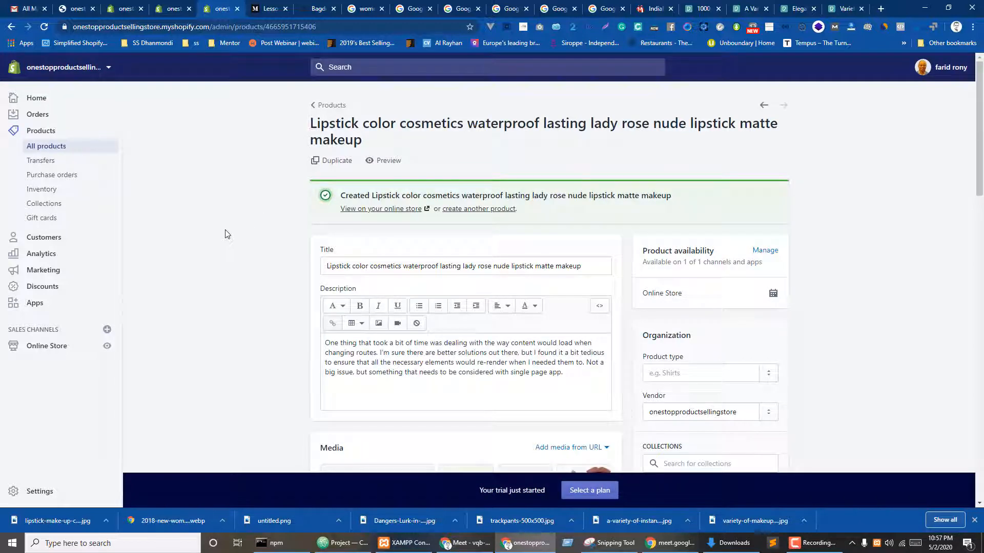
- Return to the product list and open Women's, Men's and Home page collections in background tabs
left_click(324, 105)
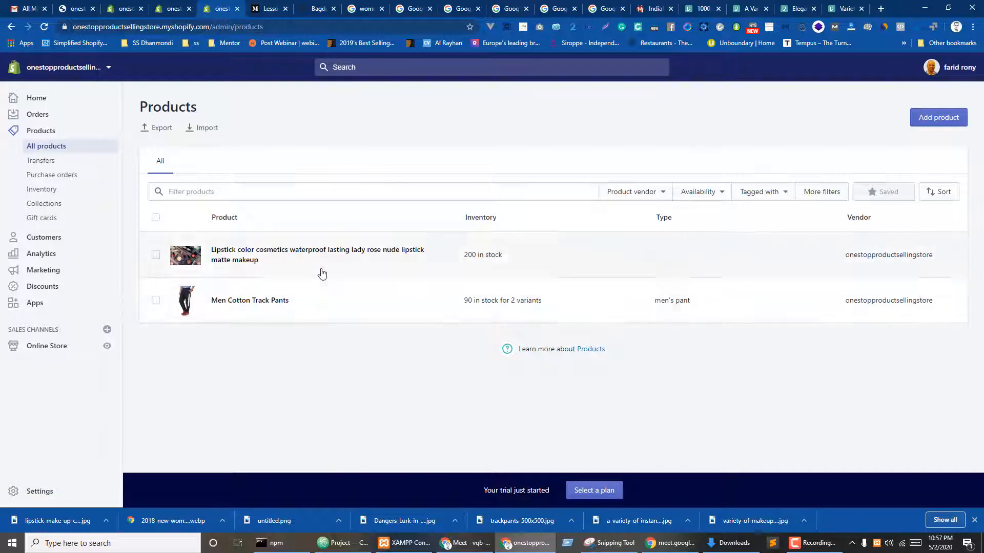
key("ctrl+shift+Tab")
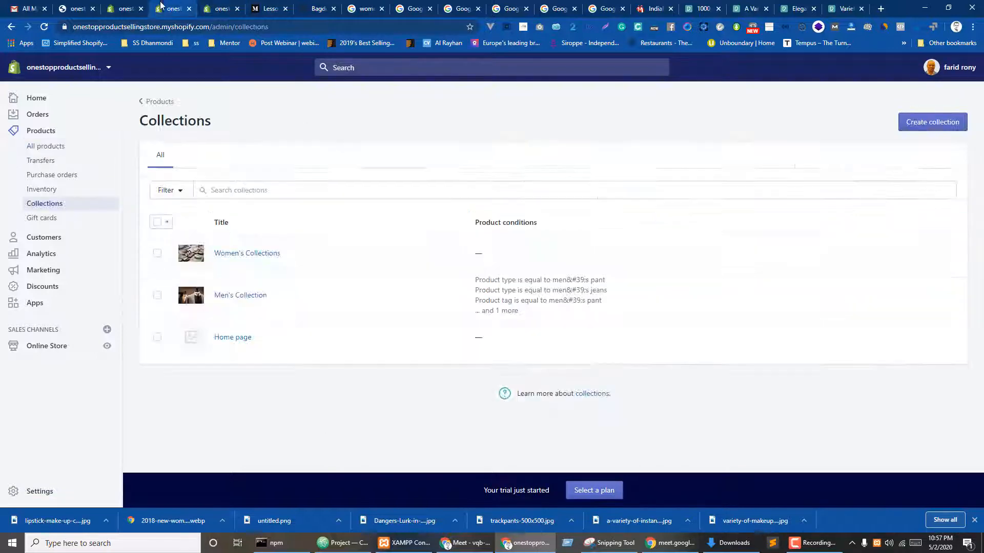
middle_click(235, 256)
middle_click(239, 298)
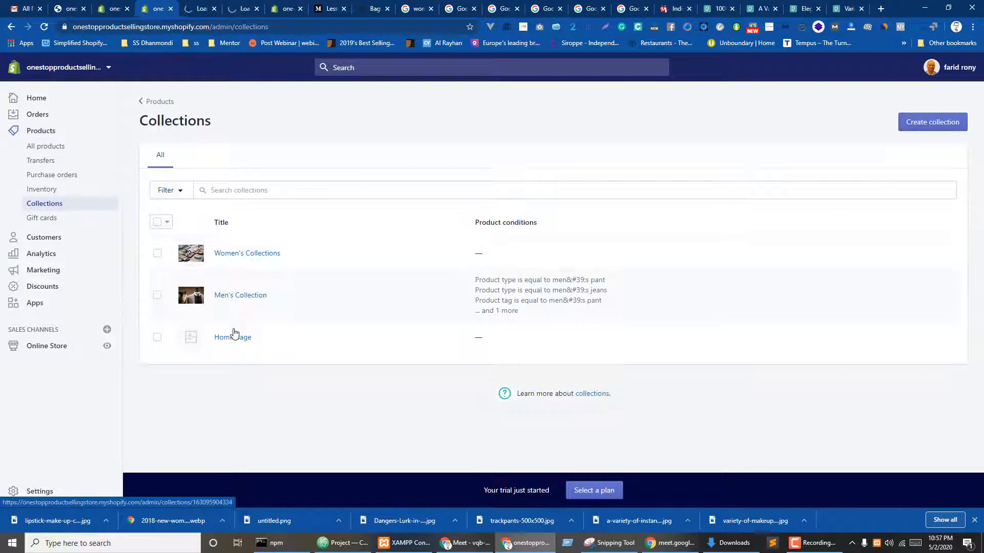
middle_click(229, 340)
- Review each opened collection page's product list, then go back to the products list
key("ctrl+Tab")
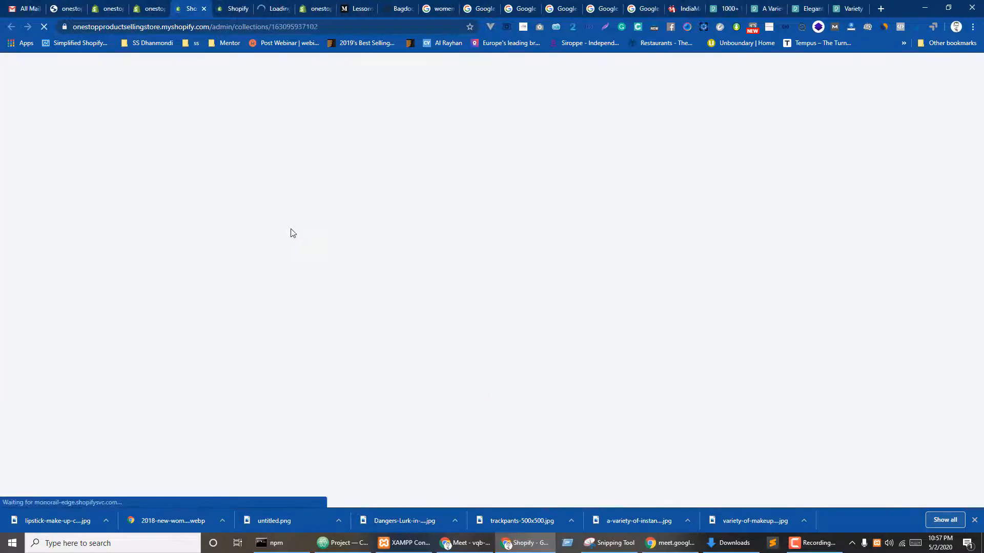
scroll(290, 234, "down", 3)
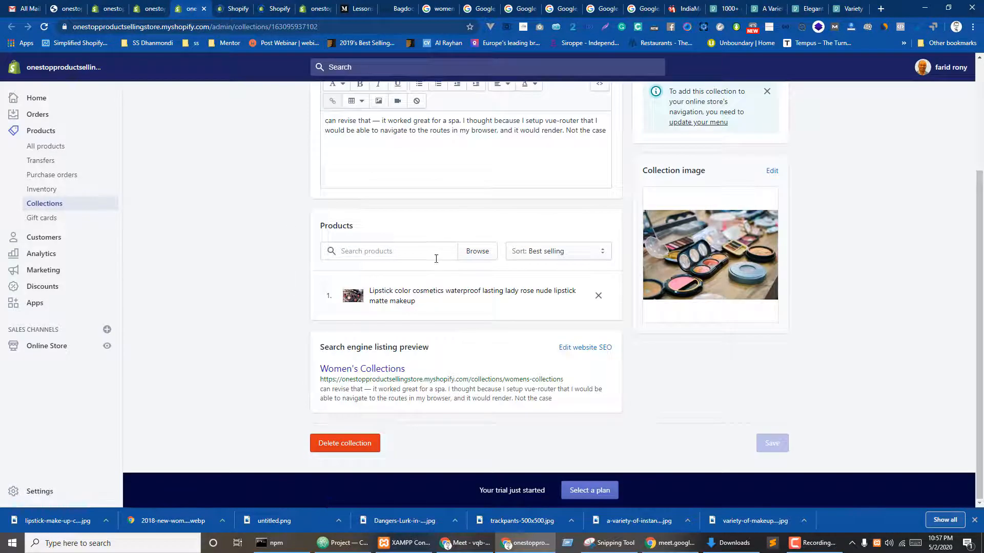
key("ctrl+Tab")
scroll(371, 303, "down", 6)
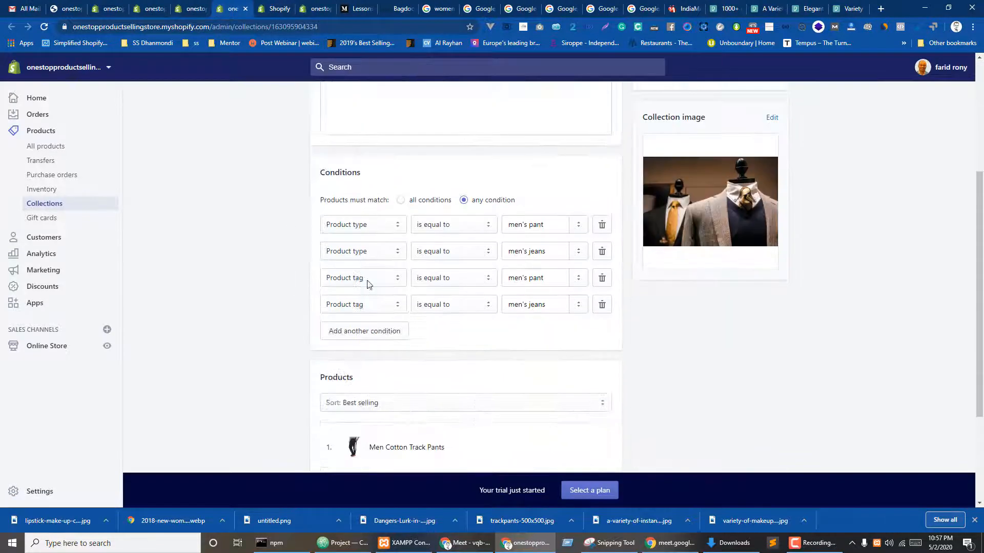
key("ctrl+Tab")
scroll(456, 281, "down", 5)
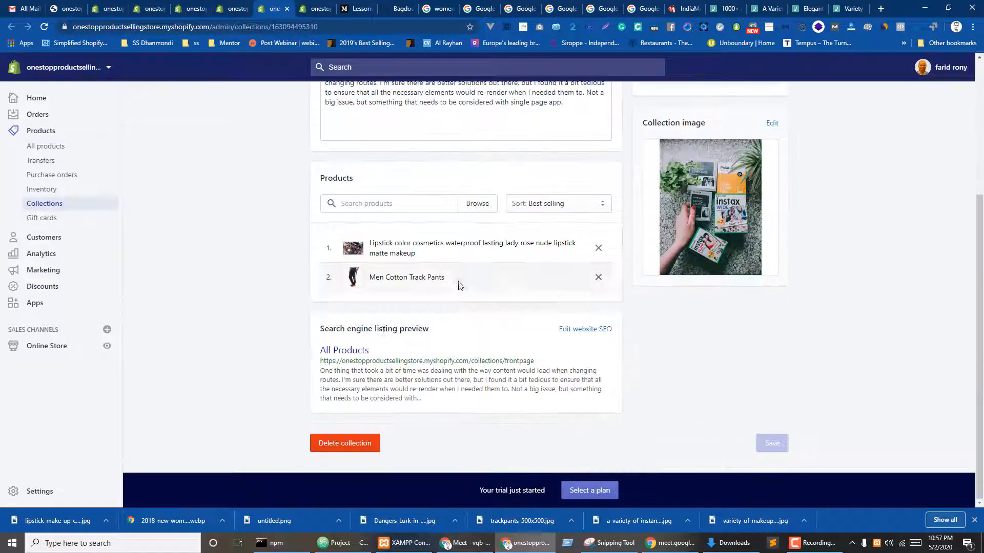
left_click(308, 4)
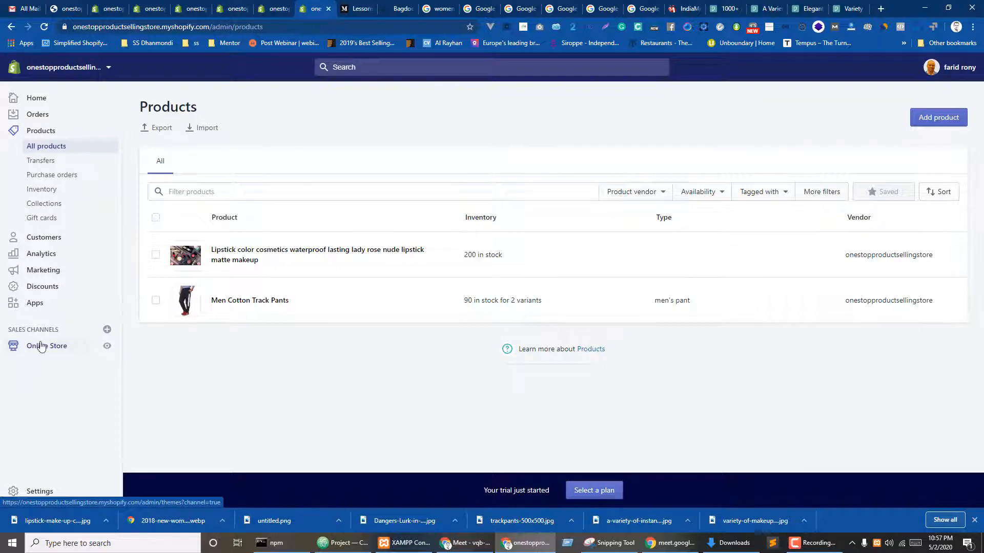
- Preview the current Simple theme from the Online Store themes page
left_click(94, 5)
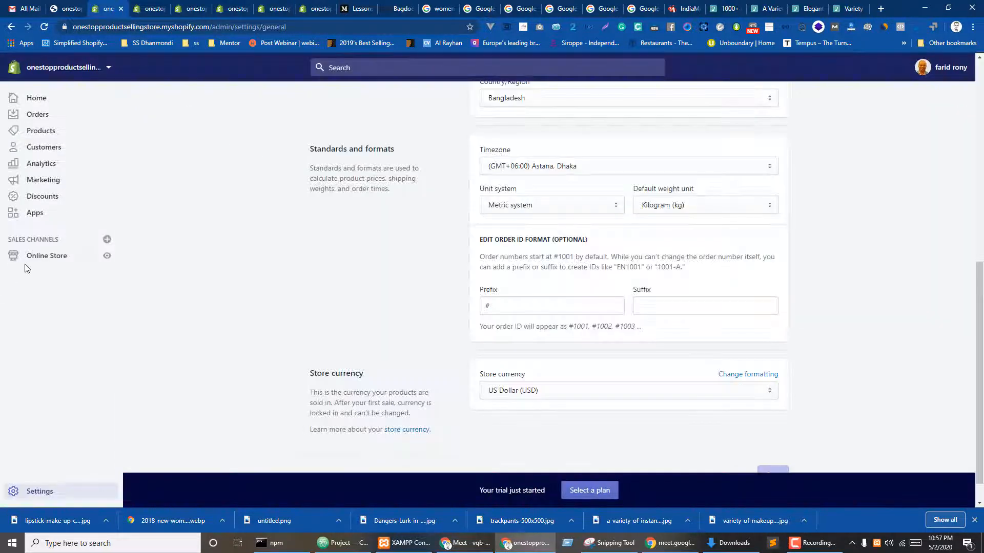
left_click(48, 256)
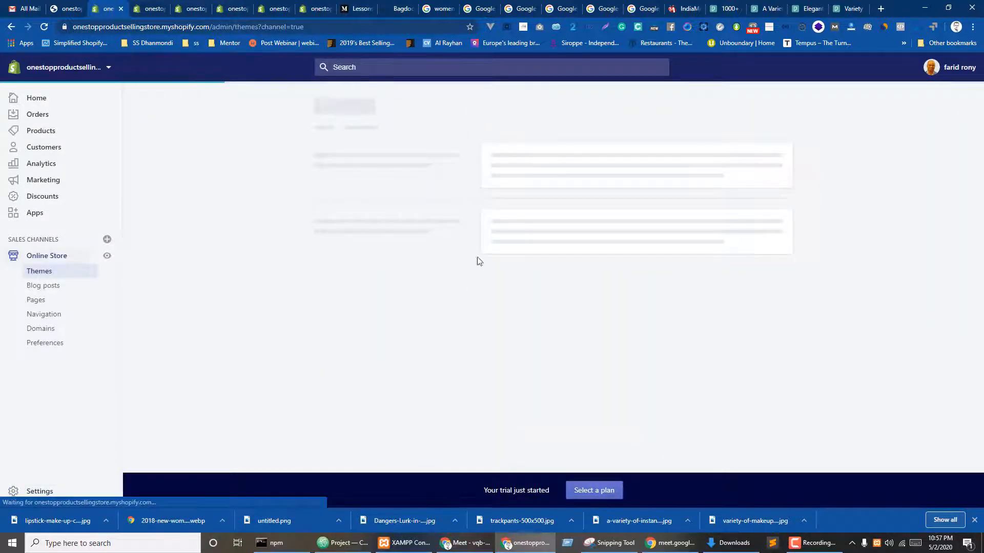
left_click(702, 258)
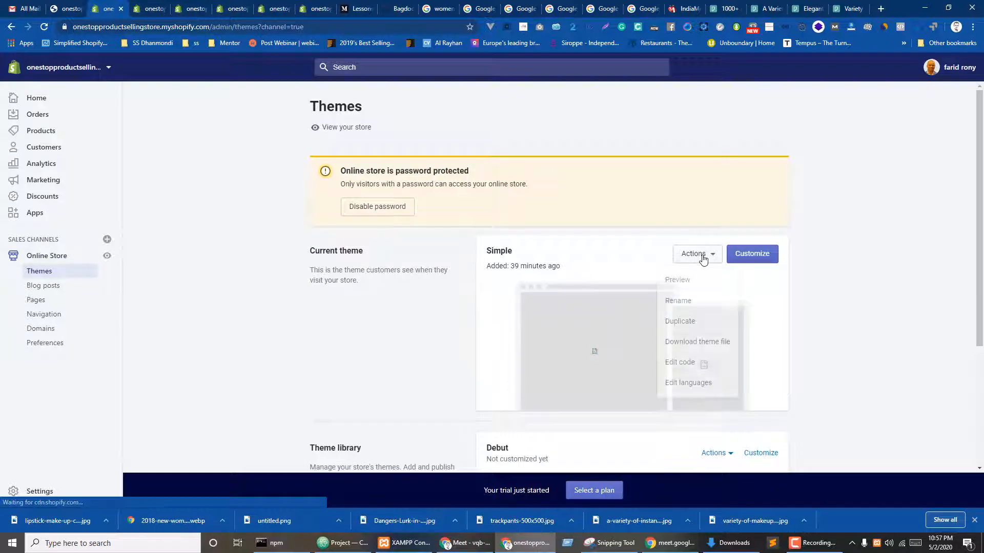
left_click(679, 280)
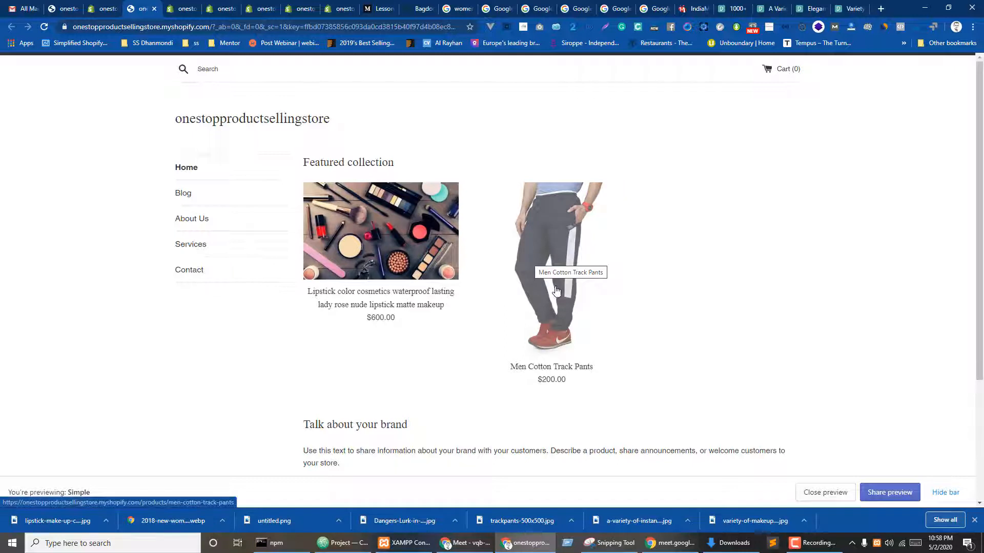
- Browse the preview store's Blog and About Us pages, then return Home
left_click(188, 194)
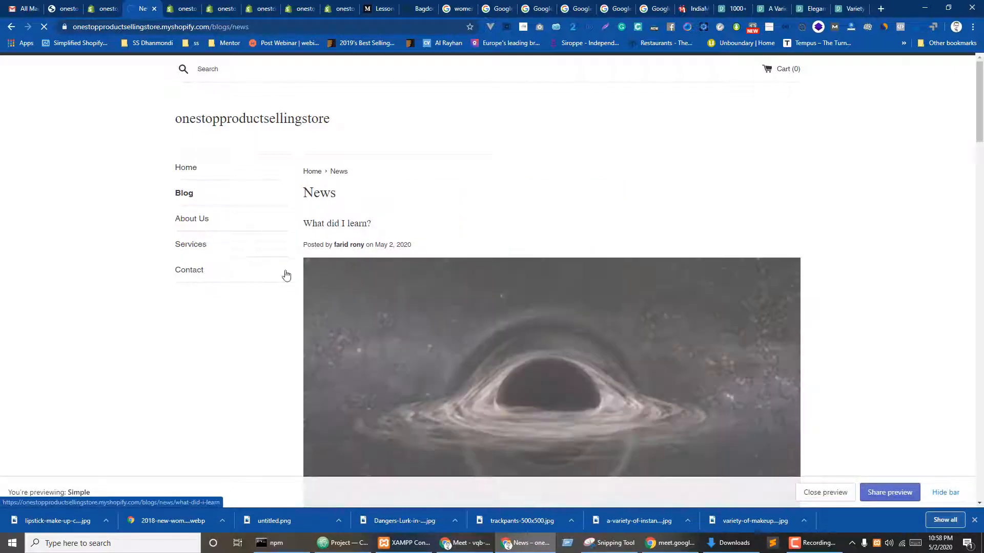
left_click(187, 221)
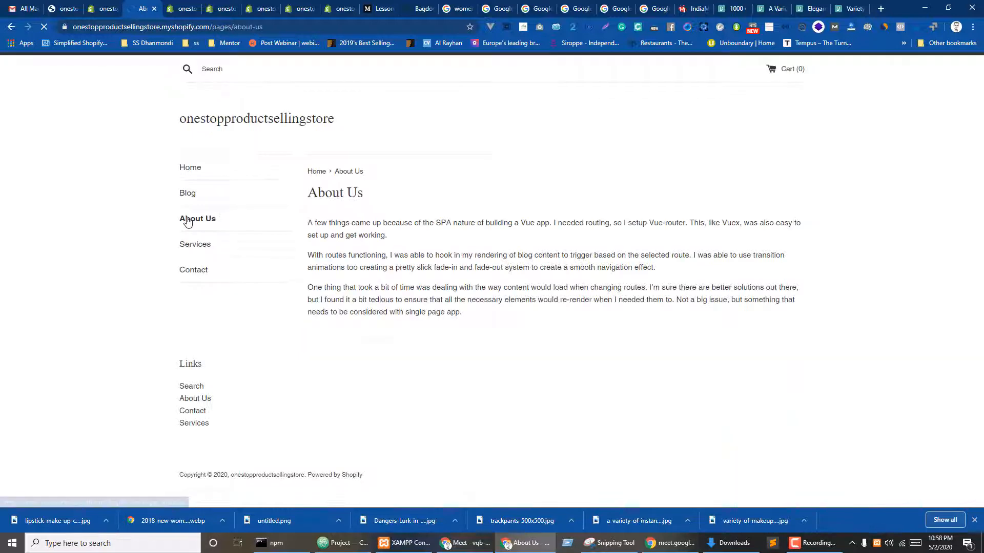
left_click(180, 169)
scroll(472, 296, "down", 3)
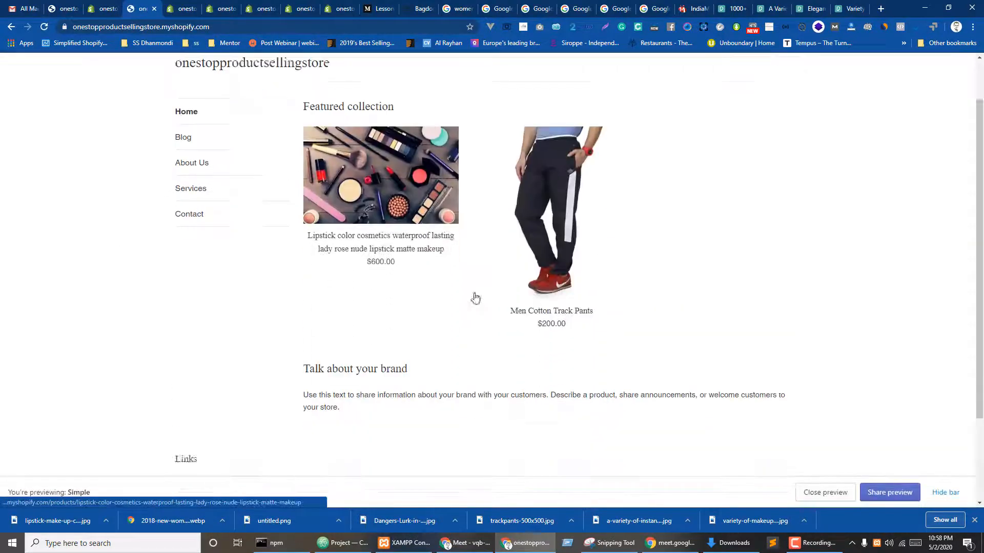
scroll(479, 267, "up", 3)
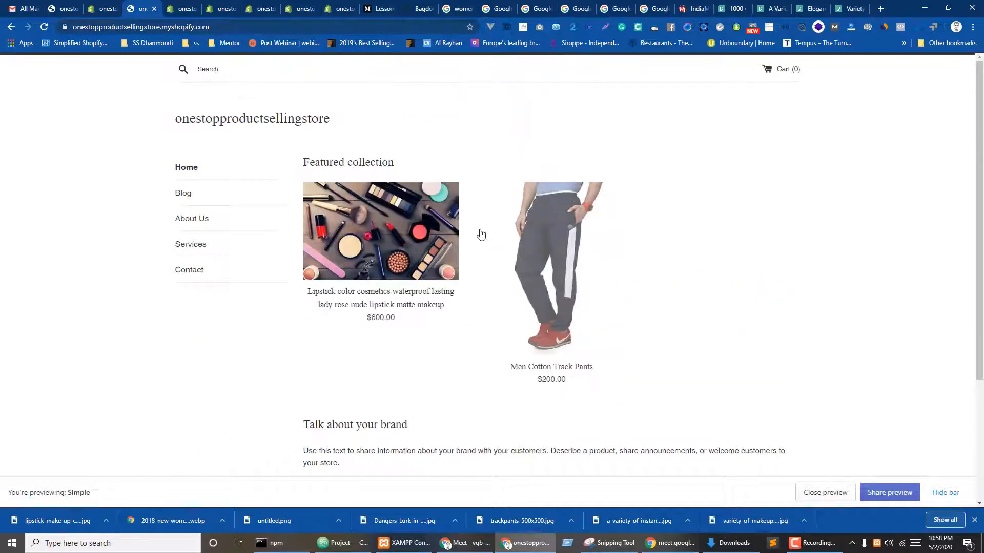
- View the lipstick's store page and another product photo, then return to admin Collections
left_click(393, 217)
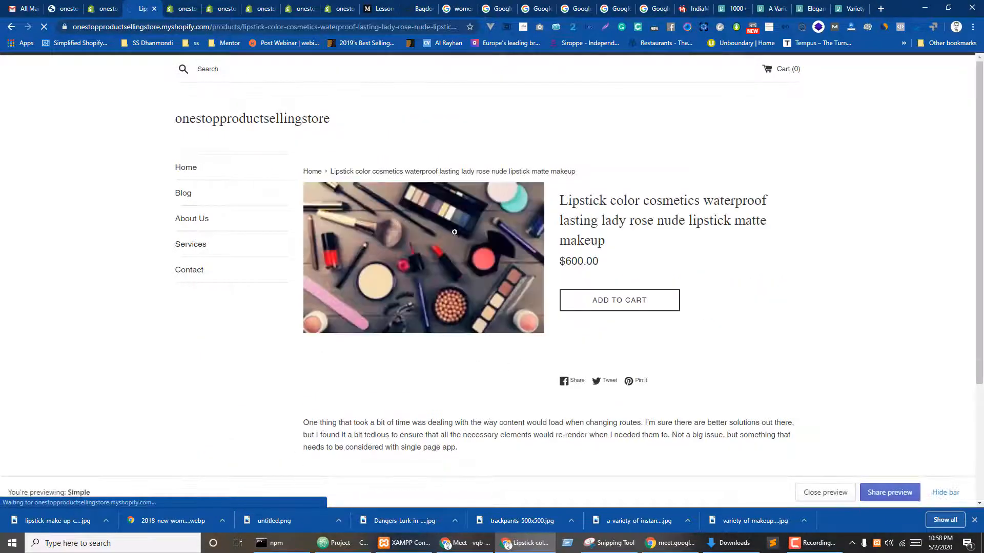
scroll(593, 301, "down", 3)
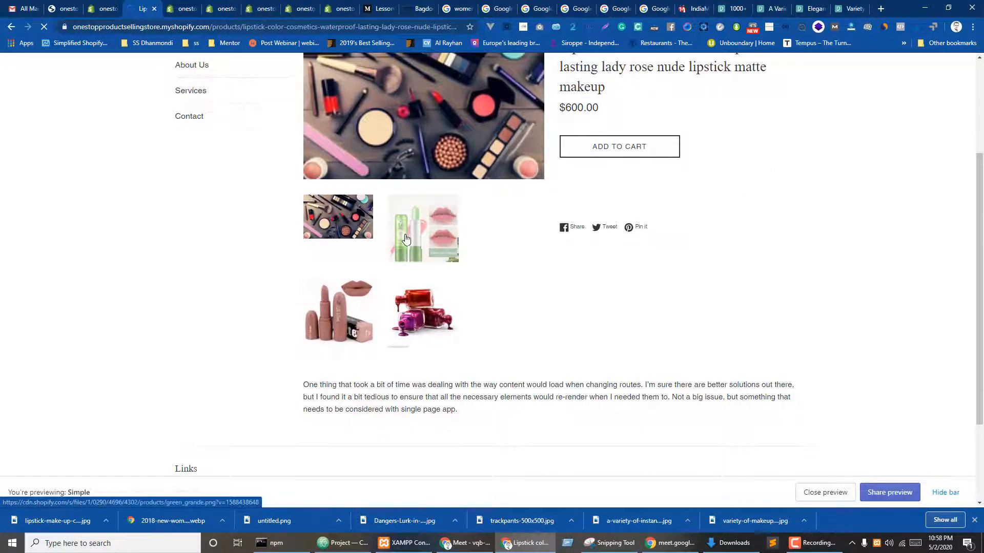
scroll(563, 292, "up", 1)
left_click(519, 276)
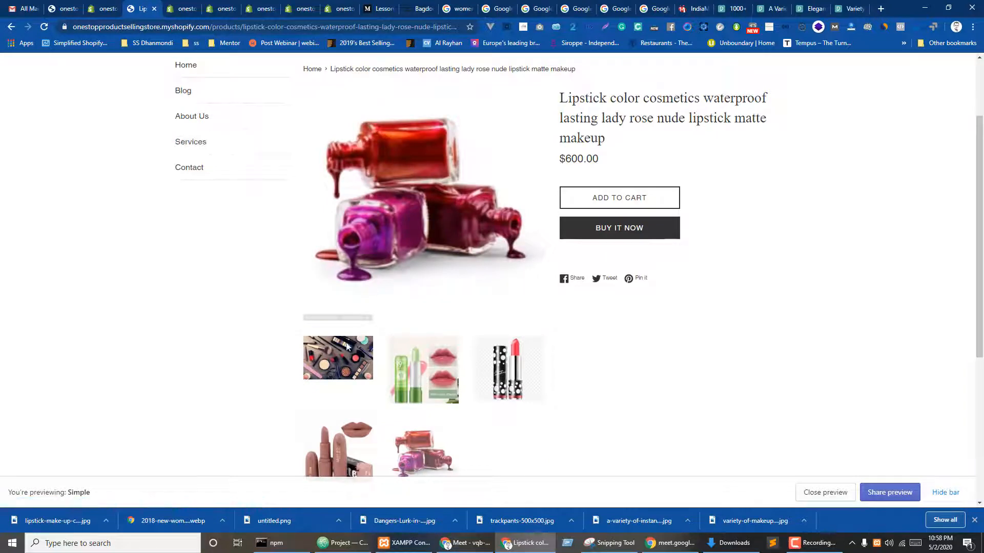
scroll(416, 384, "down", 2)
scroll(379, 369, "up", 2)
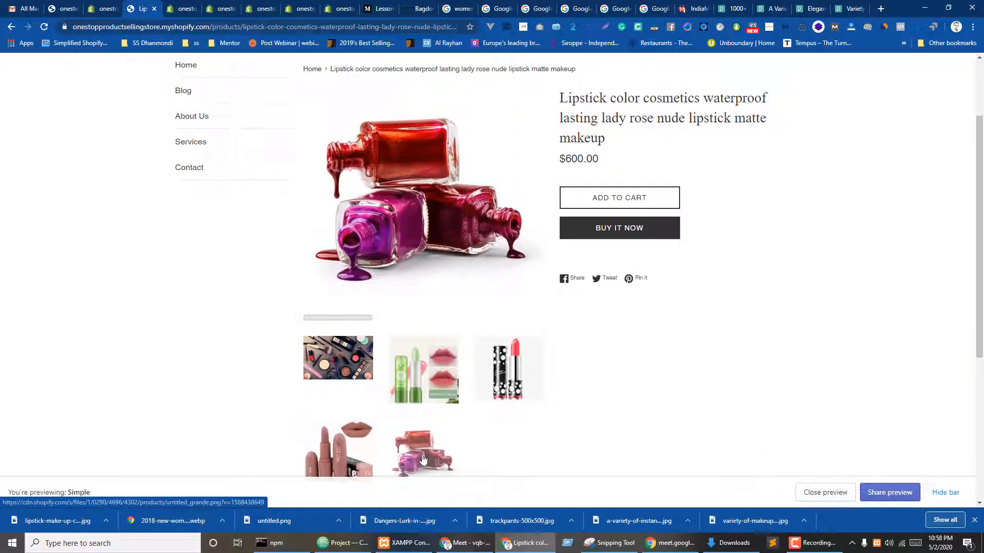
left_click(185, 4)
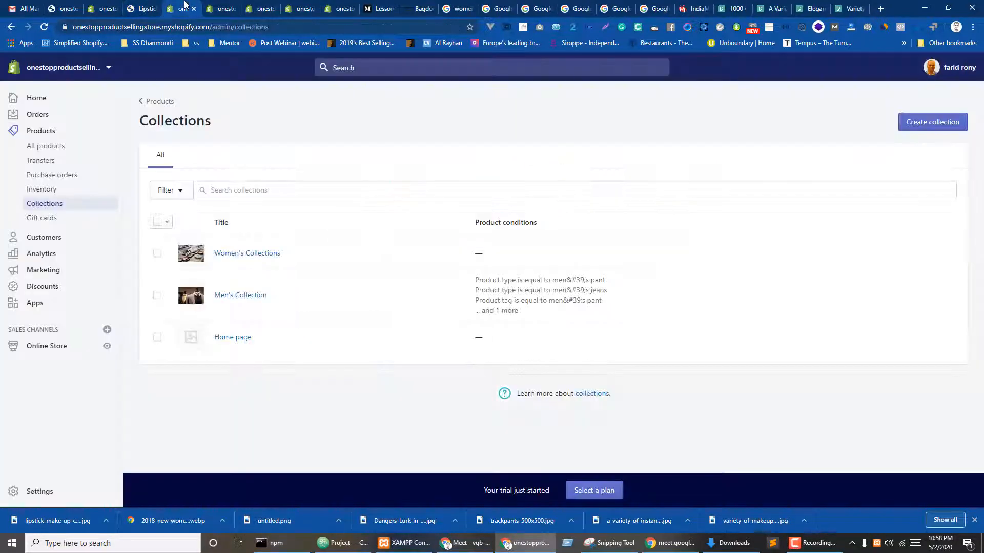
- In the lipstick product, delete the makeup flat-lay photo and move the nail-polish image first
left_click(262, 6)
left_click(301, 6)
left_click(330, 5)
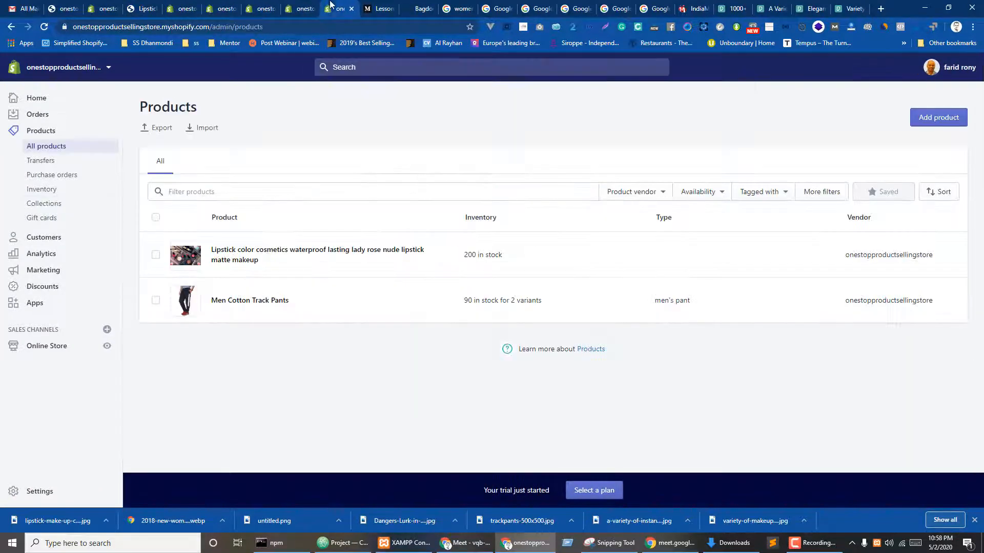
left_click(455, 255)
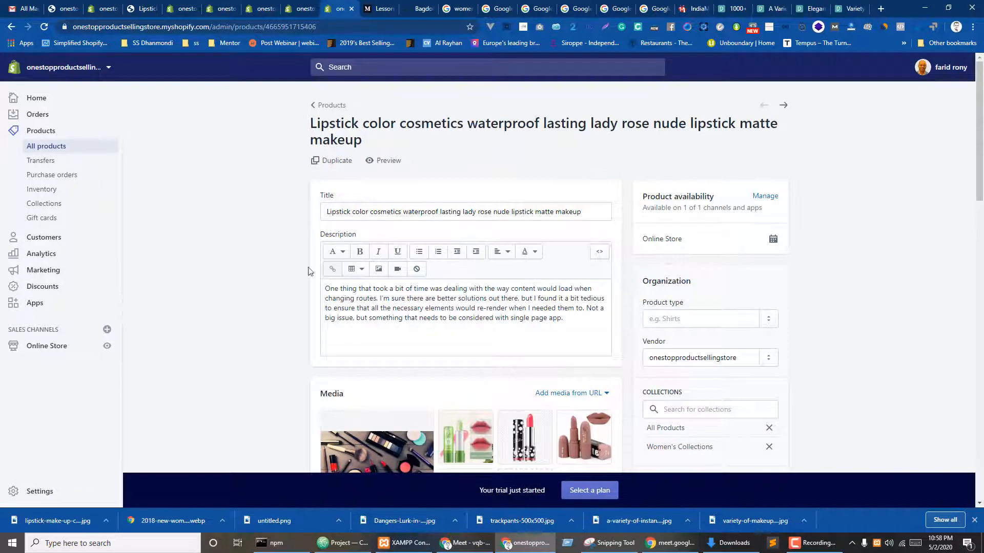
scroll(308, 271, "down", 4)
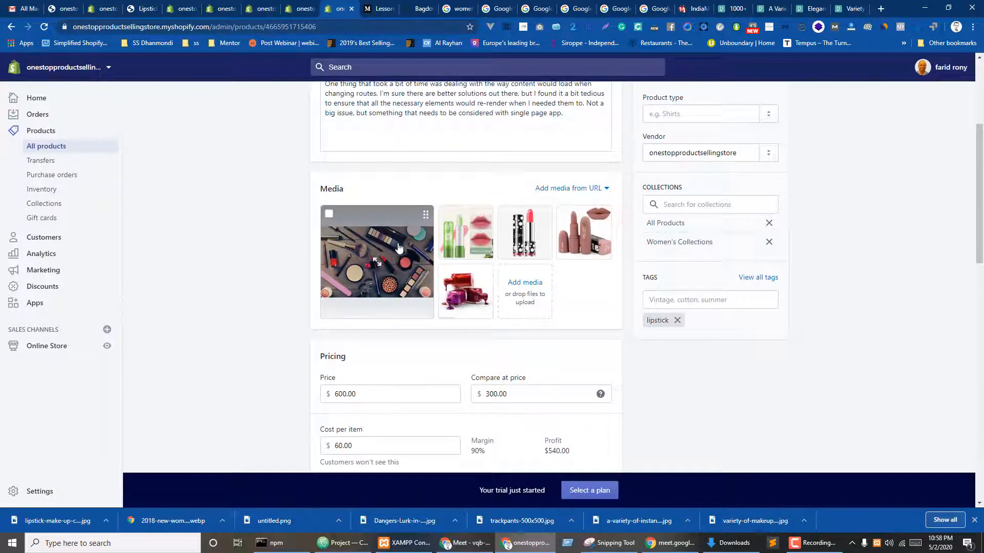
left_click(329, 214)
left_click(578, 189)
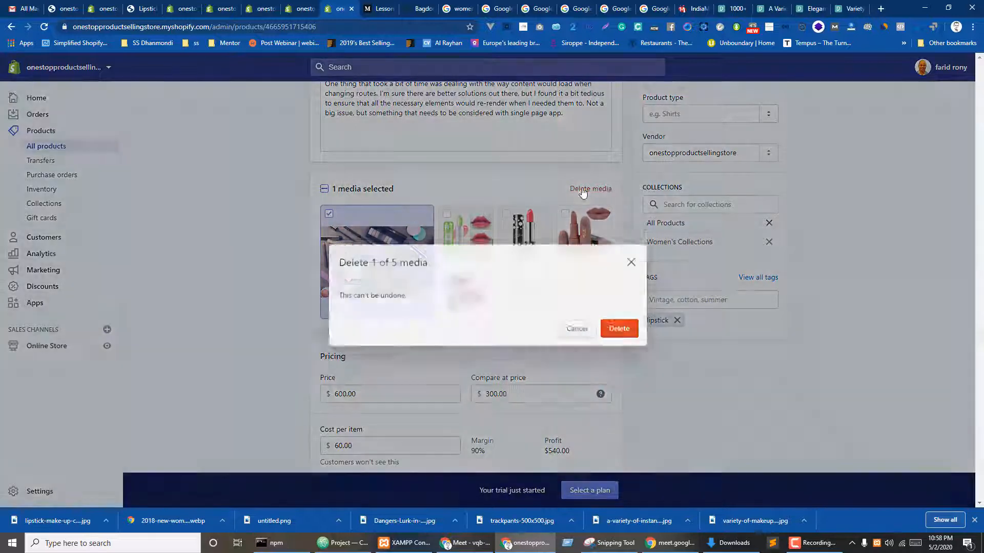
left_click(630, 321)
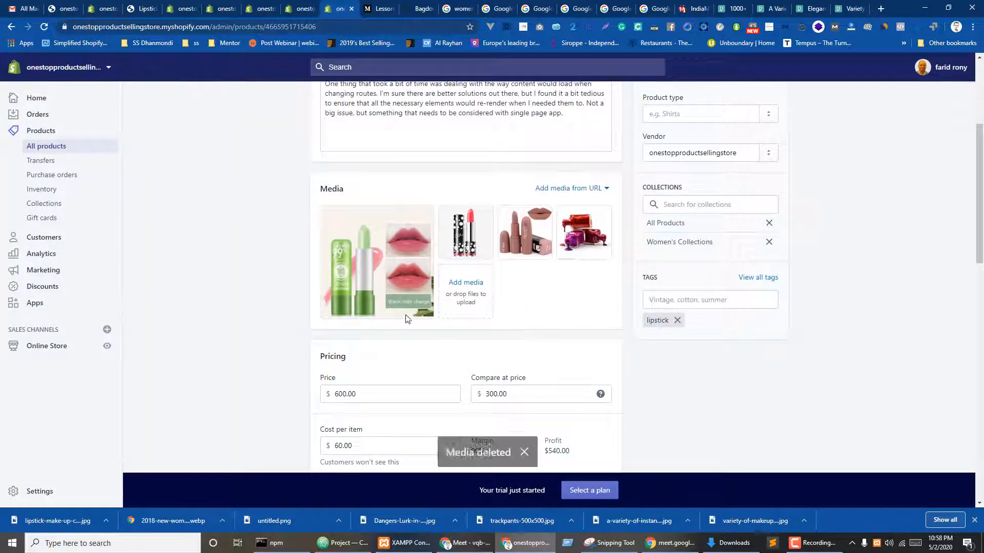
left_click_drag(578, 236, 360, 268)
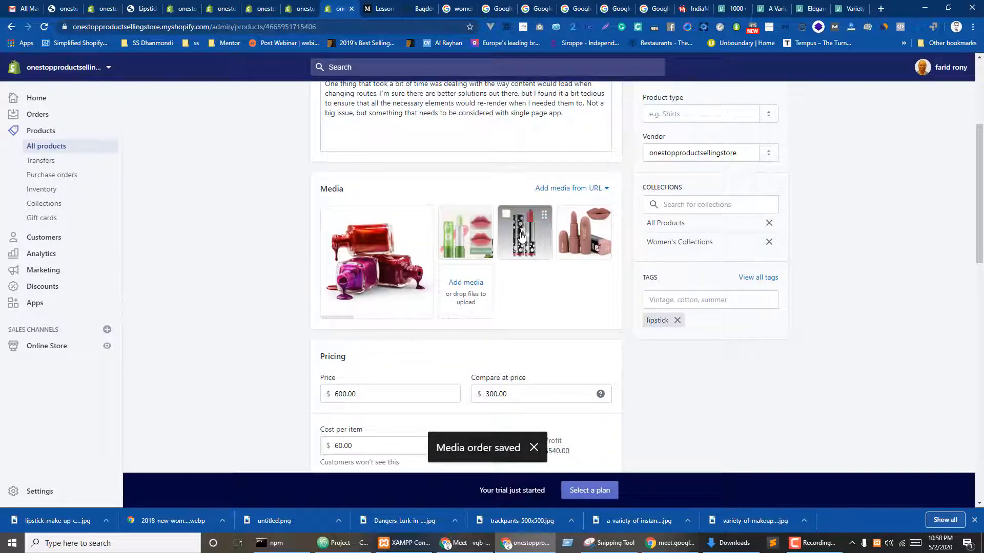
- Add a Color option with values Rose, Red and Green
scroll(547, 353, "down", 4)
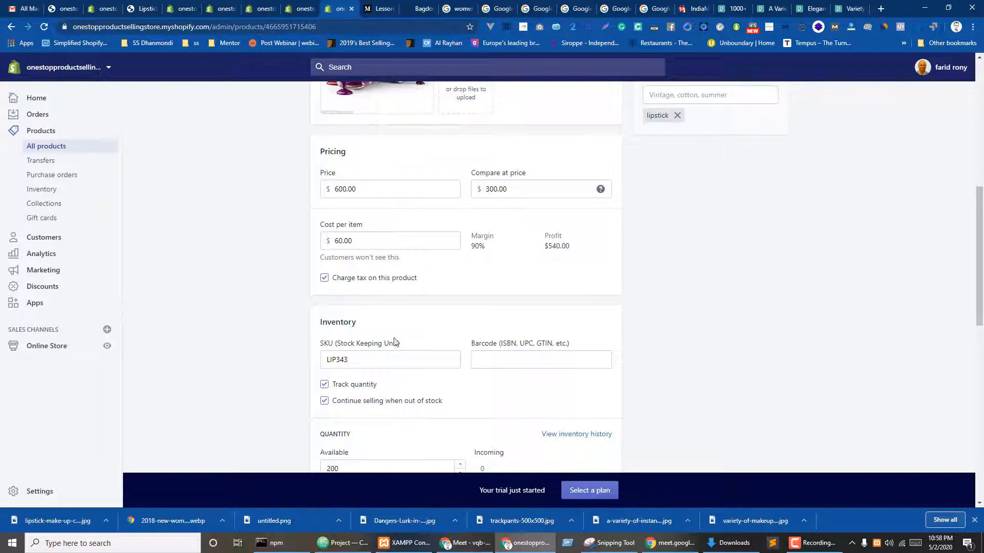
scroll(549, 303, "down", 3)
scroll(425, 336, "down", 2)
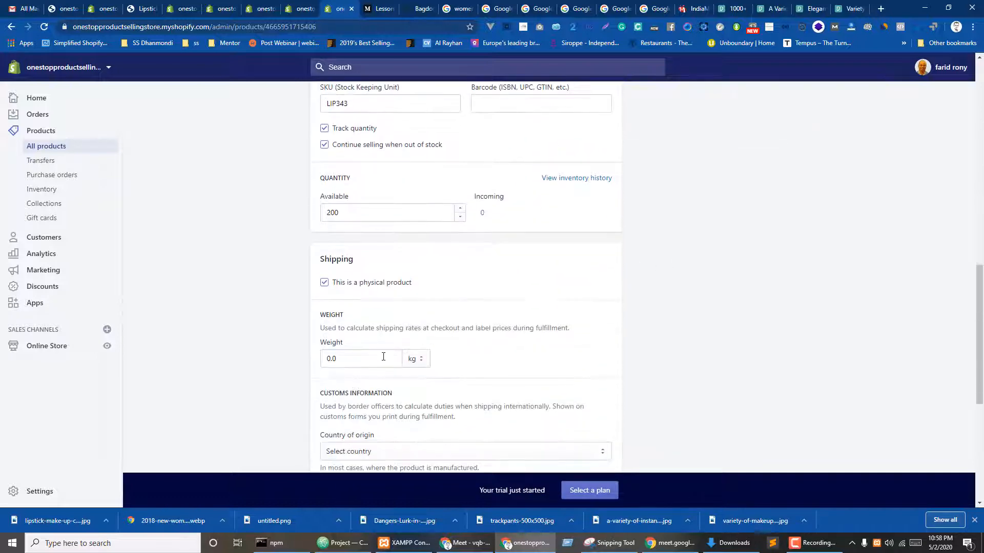
scroll(405, 346, "up", 2)
scroll(405, 345, "down", 7)
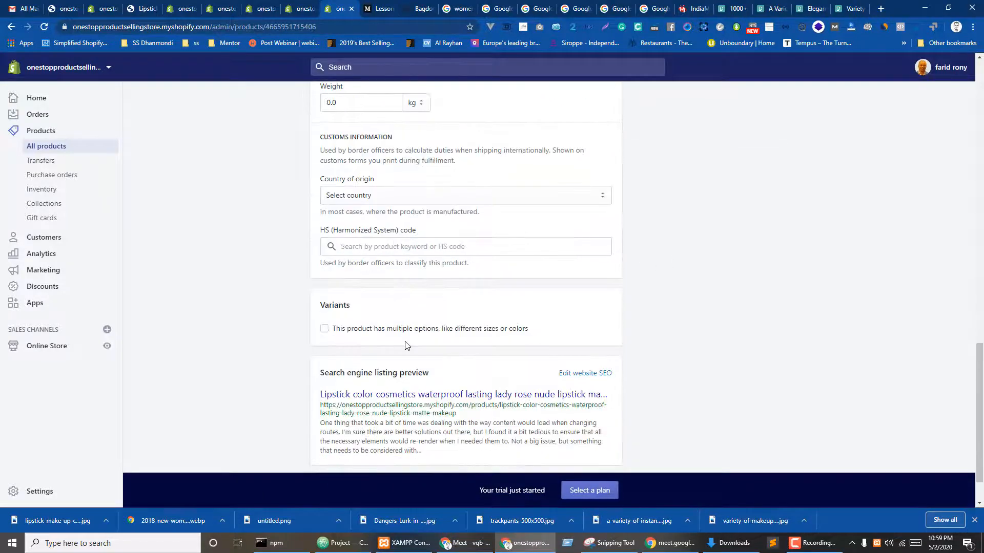
left_click(324, 329)
scroll(461, 328, "down", 2)
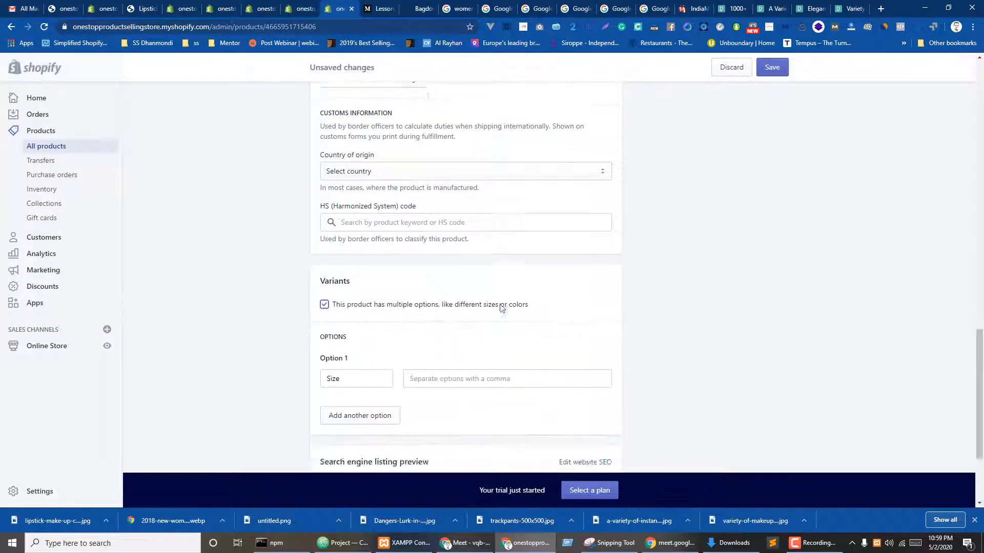
left_click(349, 301)
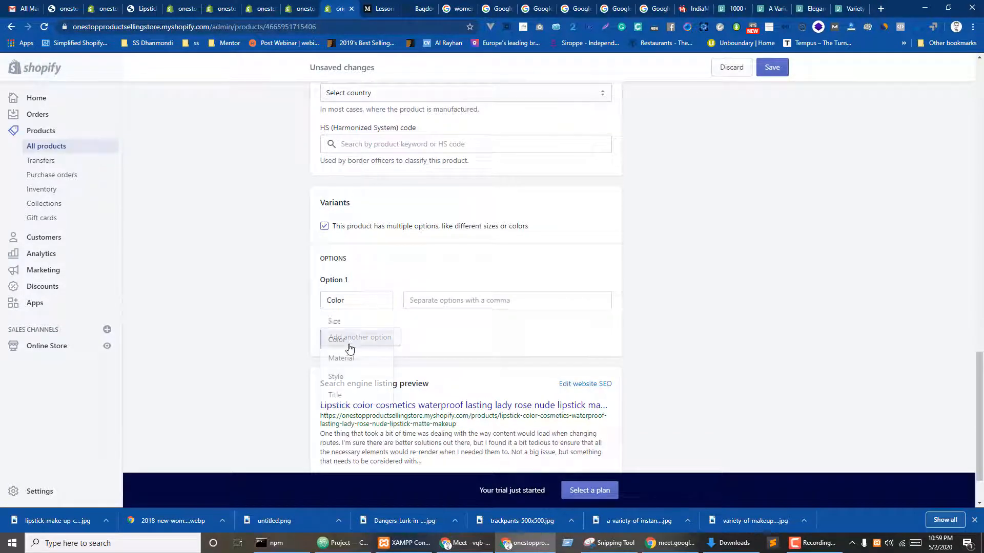
left_click(348, 339)
left_click(435, 300)
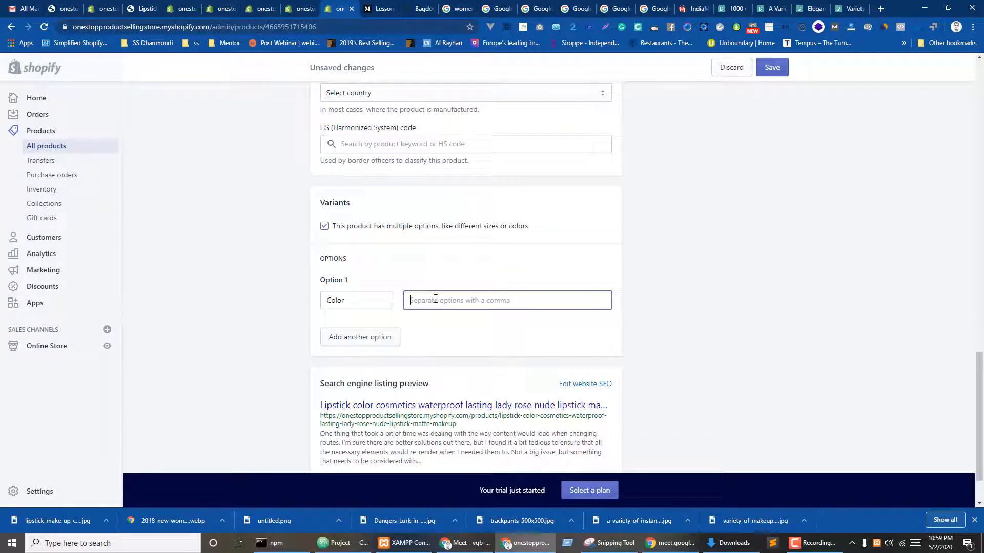
type("Rose")
key("Return")
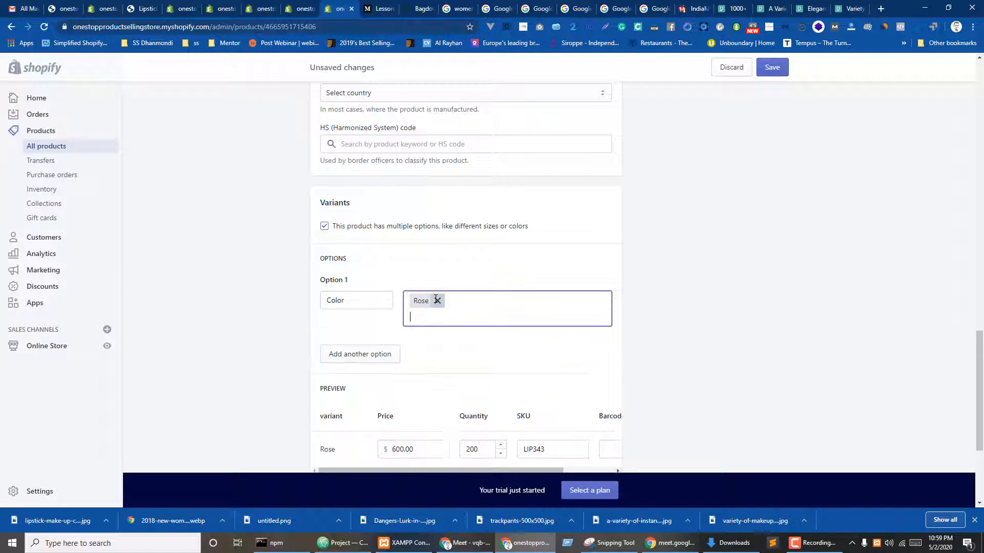
type("Red")
key("Return")
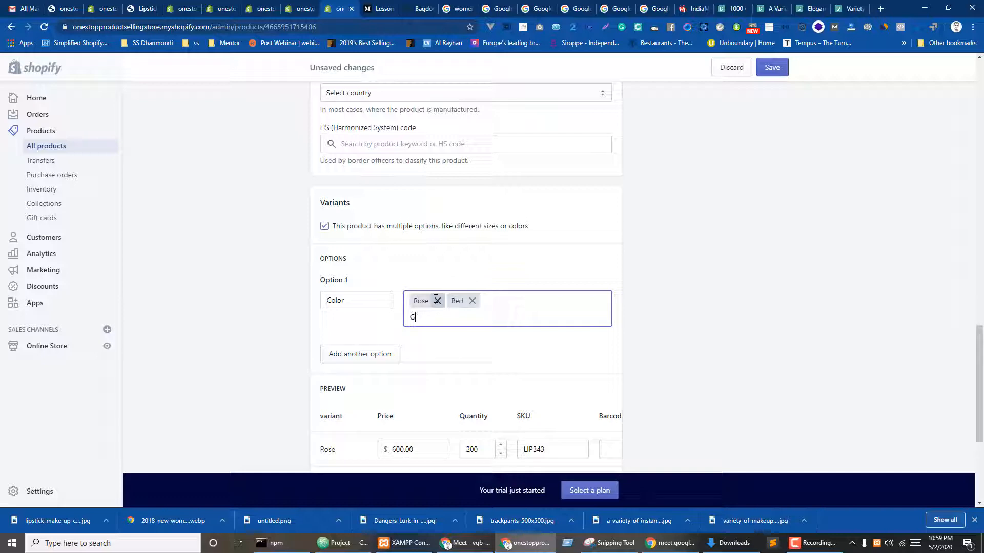
type("Green")
key("Return")
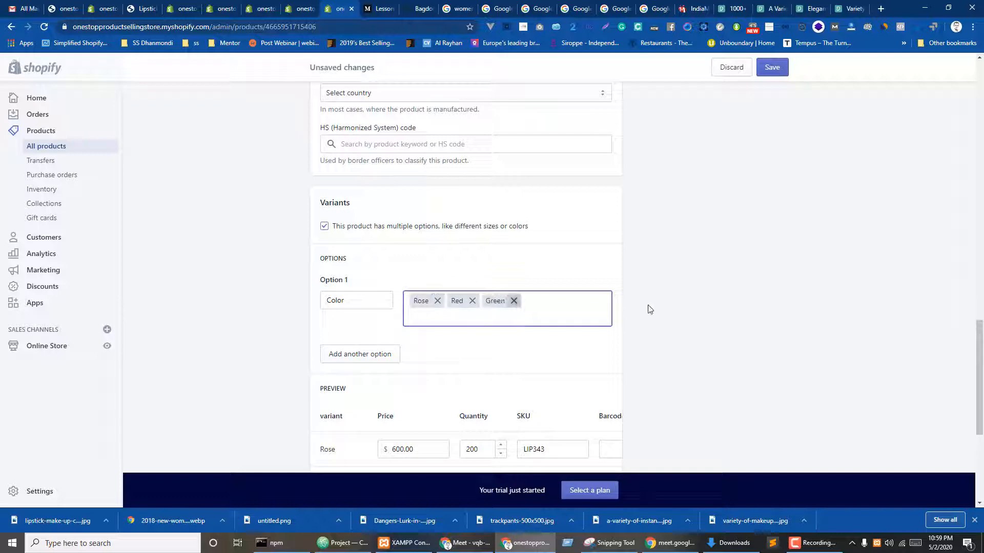
left_click(704, 305)
- Set variant stock to 200, 50 and 100 at 600.00 each and save
scroll(664, 337, "down", 1)
scroll(664, 337, "down", 3)
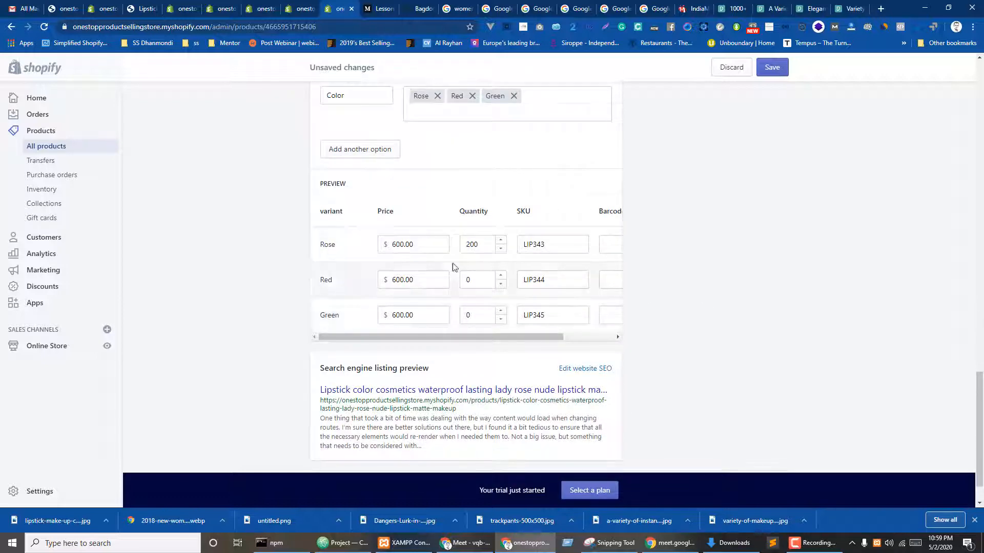
double_click(464, 277)
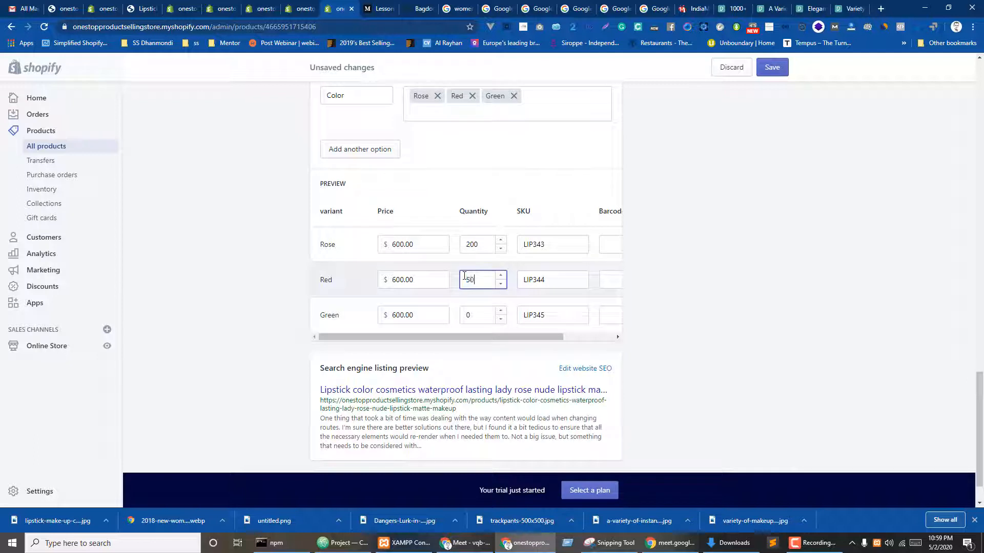
double_click(468, 313)
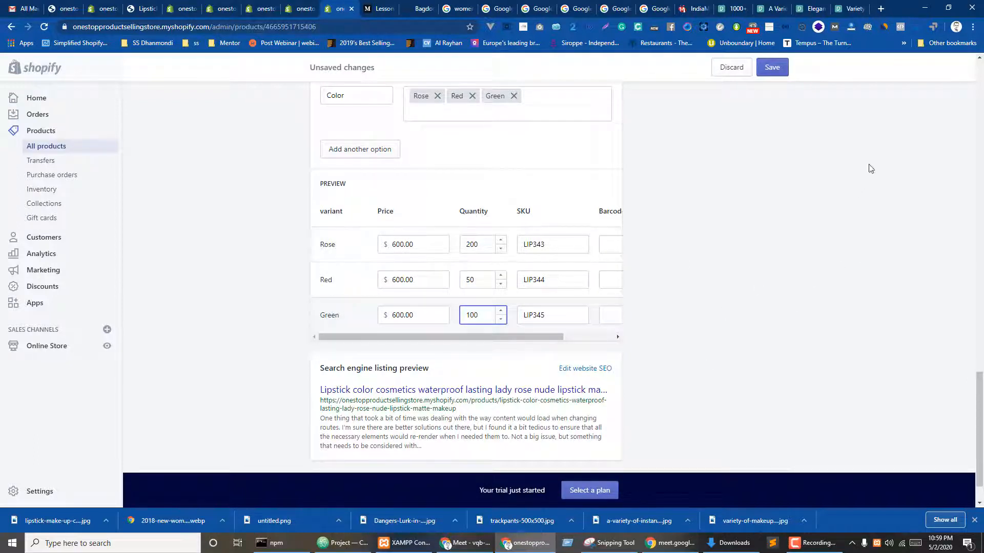
left_click(775, 68)
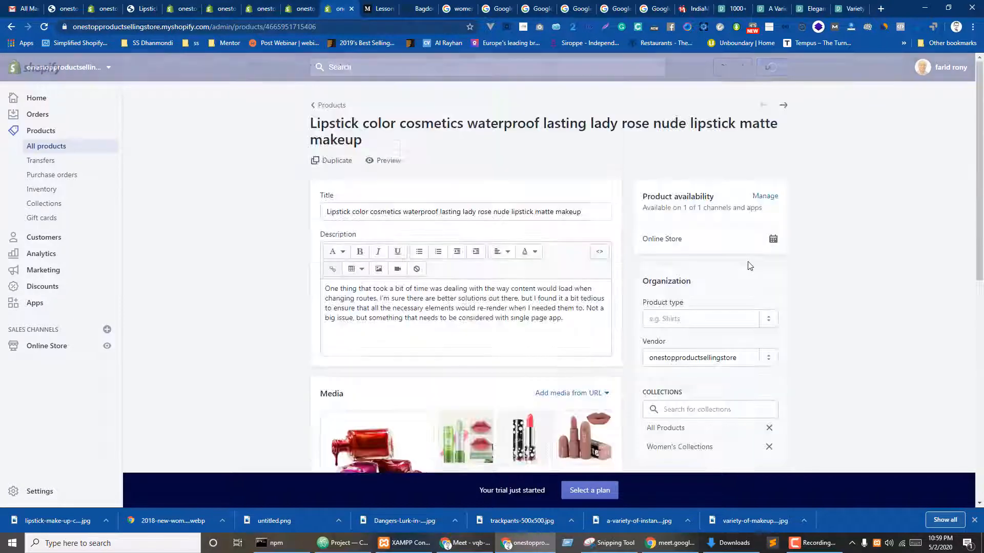
scroll(748, 270, "down", 15)
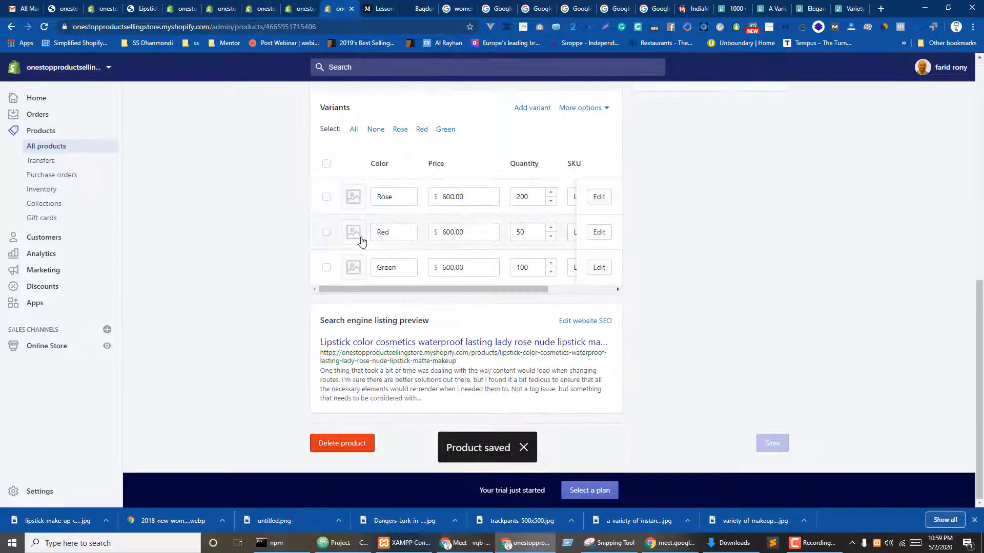
- Assign the nude photo to Rose, polka-dot to Red, green photo to Green, and save
left_click(353, 195)
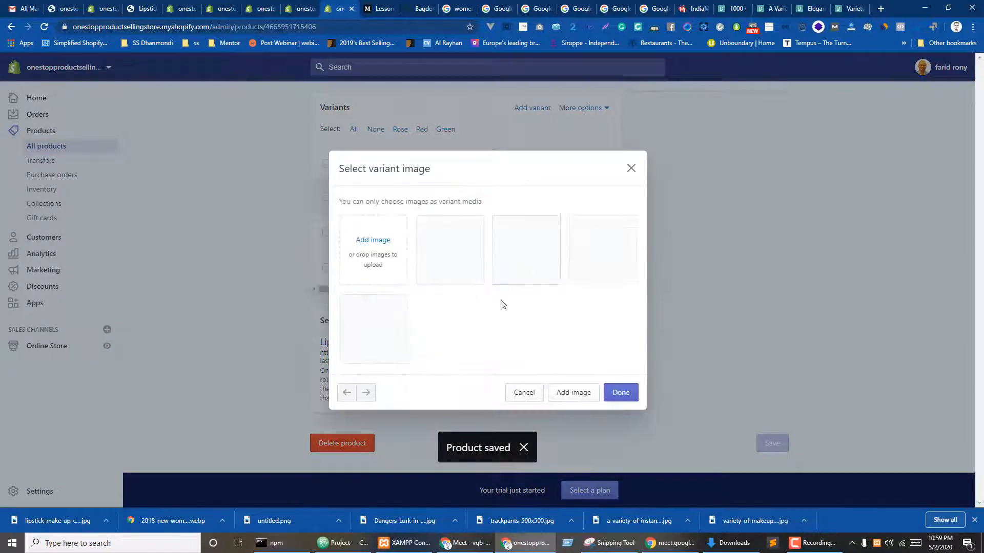
left_click(399, 357)
left_click(621, 394)
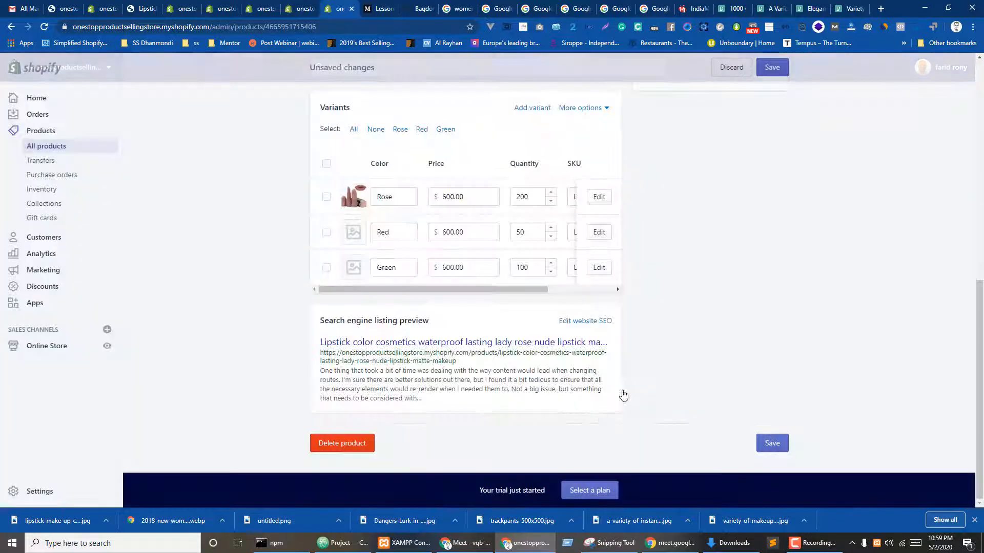
left_click(352, 266)
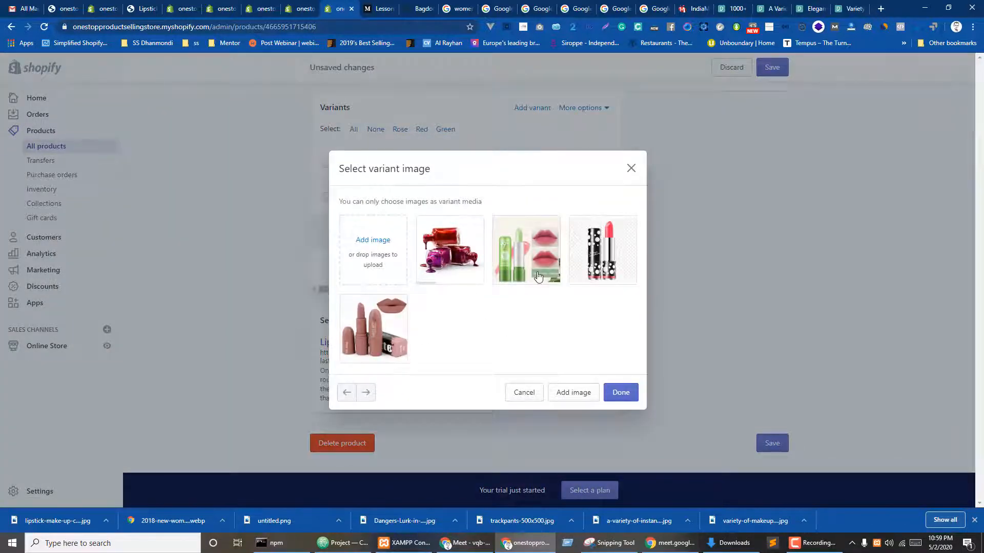
left_click(589, 253)
left_click(626, 394)
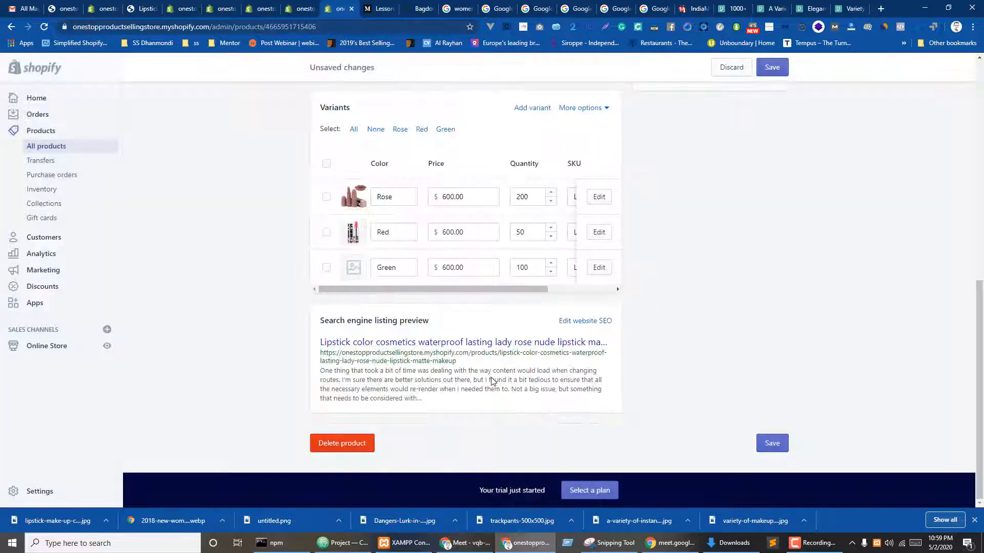
left_click(364, 266)
left_click(524, 261)
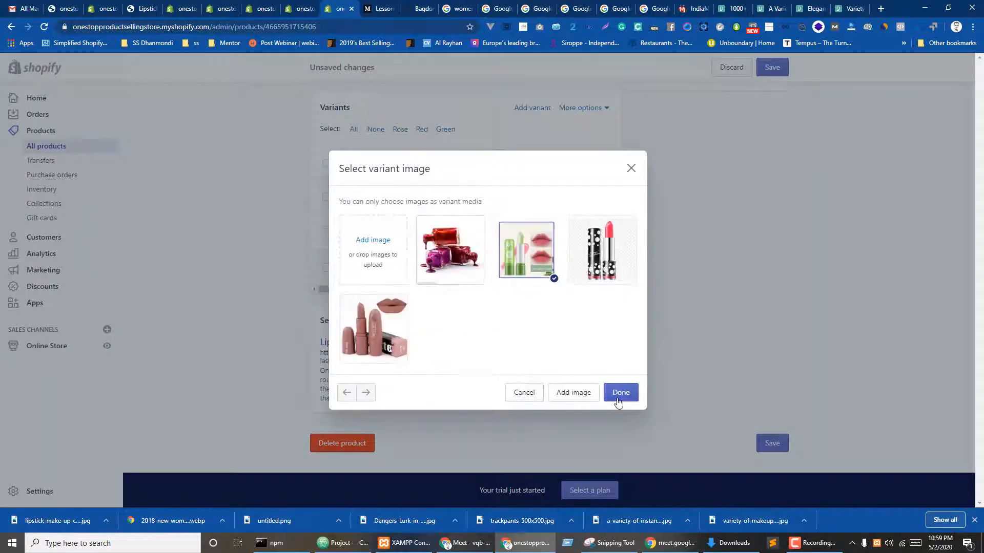
left_click(618, 401)
left_click(778, 70)
- Close the leftover admin tabs and return to the lipstick storefront preview
key("ctrl+shift+Tab")
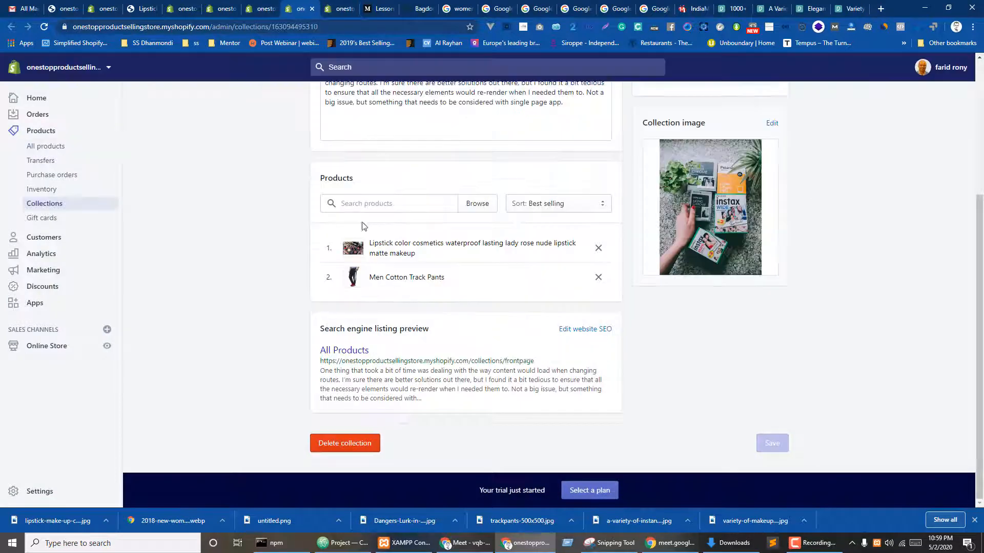
left_click(219, 5)
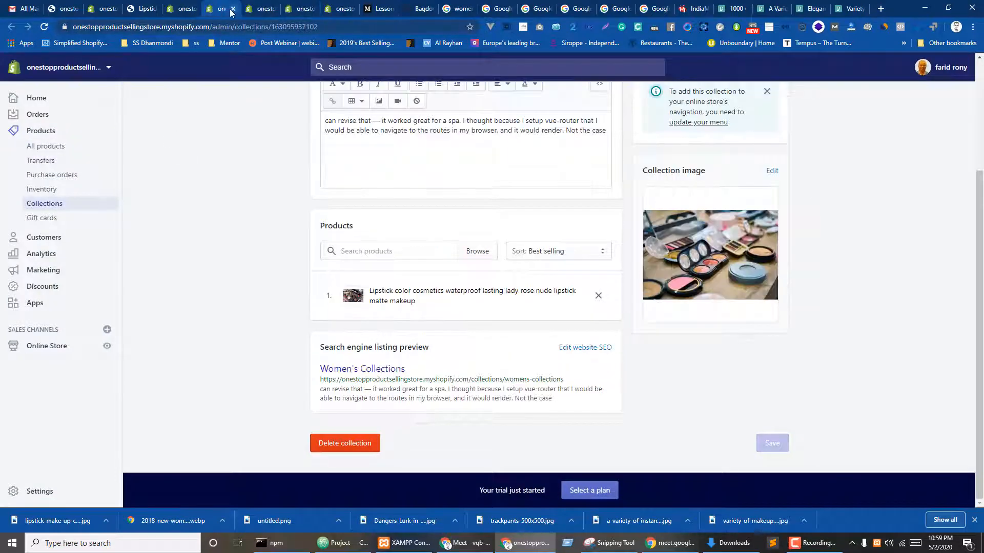
left_click(232, 9)
left_click(232, 8)
left_click(232, 8)
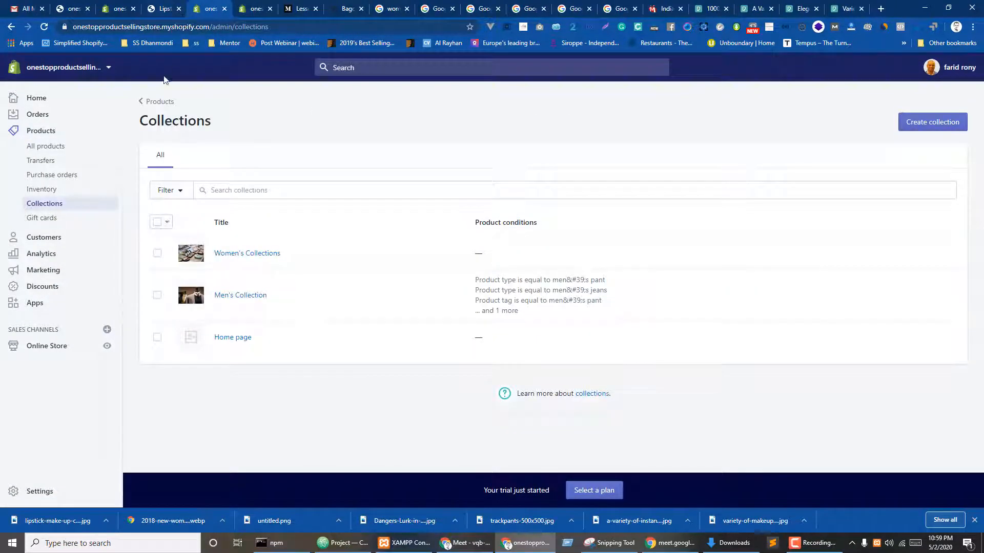
left_click(163, 5)
- Reload the preview and switch the Color between Red, Green and Rose to check each photo
key("F5")
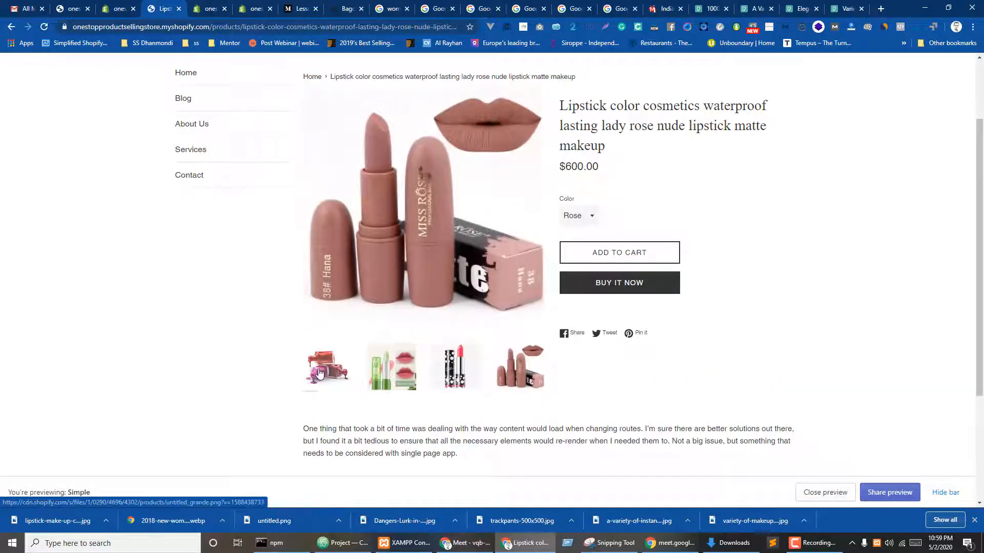
left_click(577, 216)
left_click(571, 241)
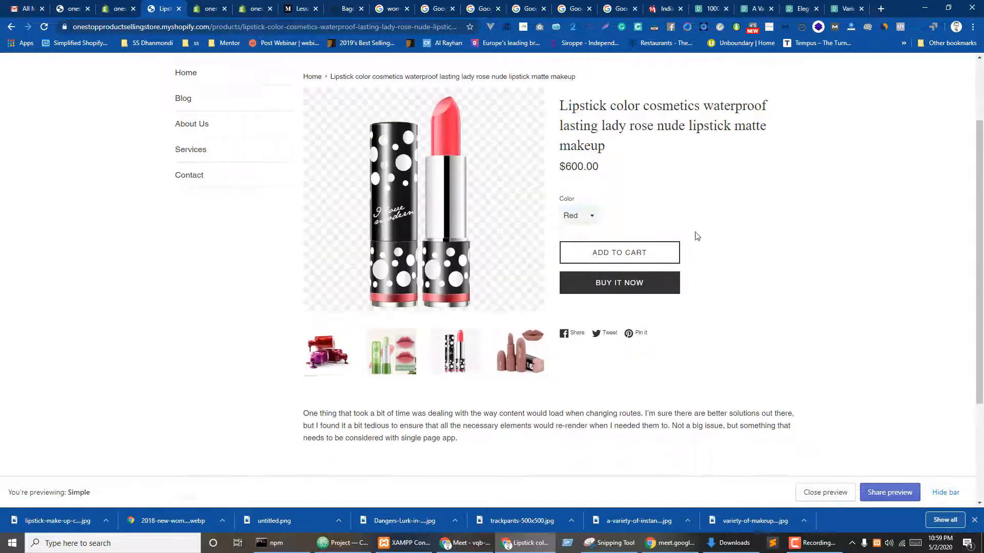
left_click(580, 216)
left_click(581, 250)
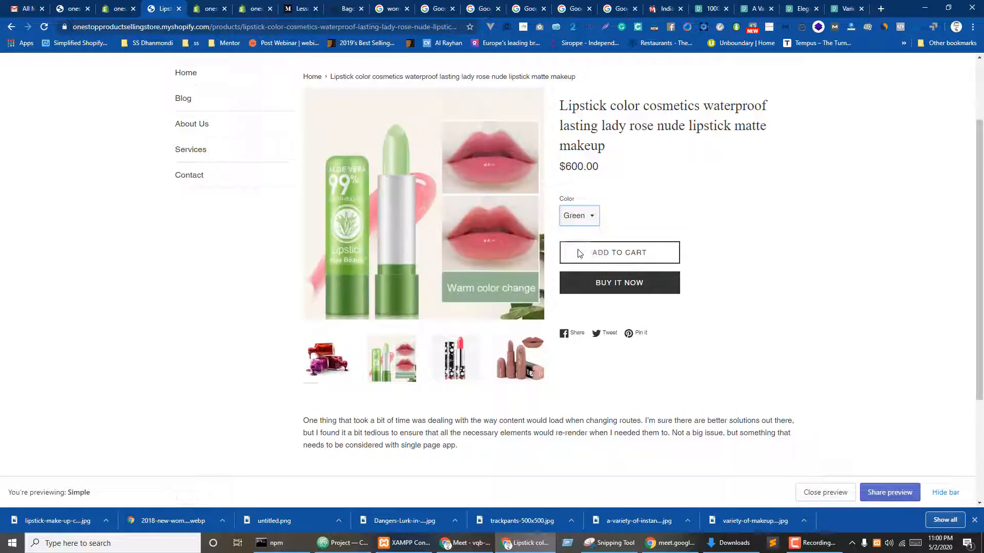
left_click(582, 217)
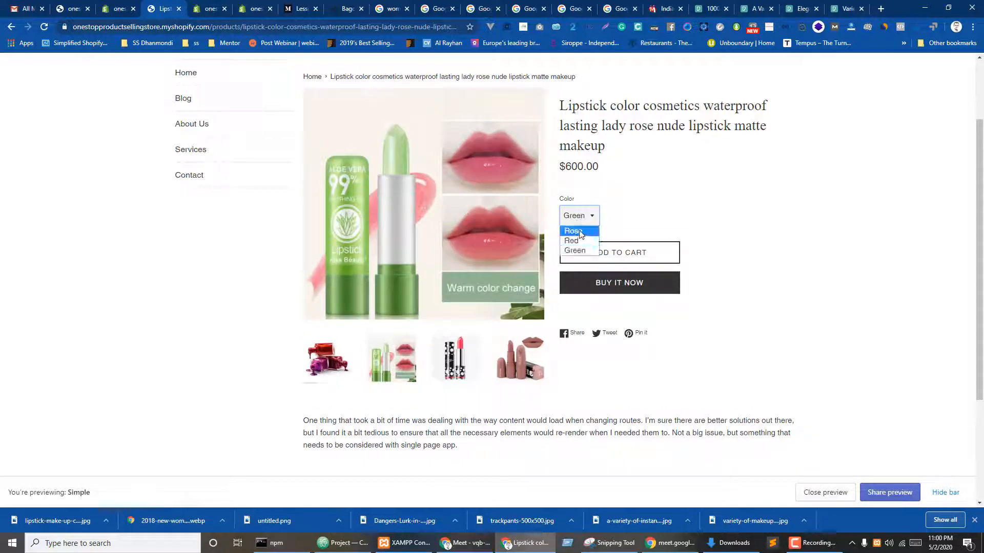
left_click(574, 231)
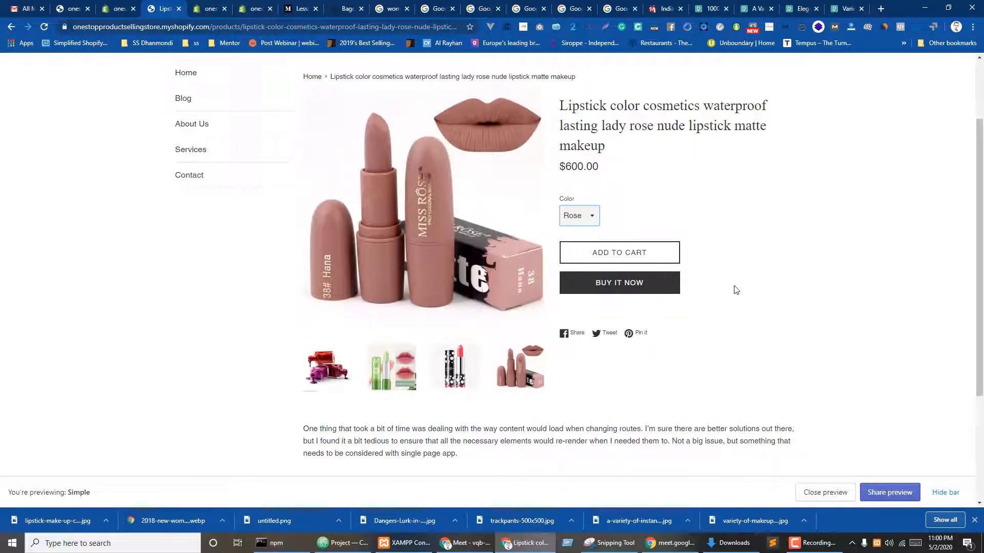
- Show the nail-polish photo and add the Rose lipstick to the cart
left_click(322, 368)
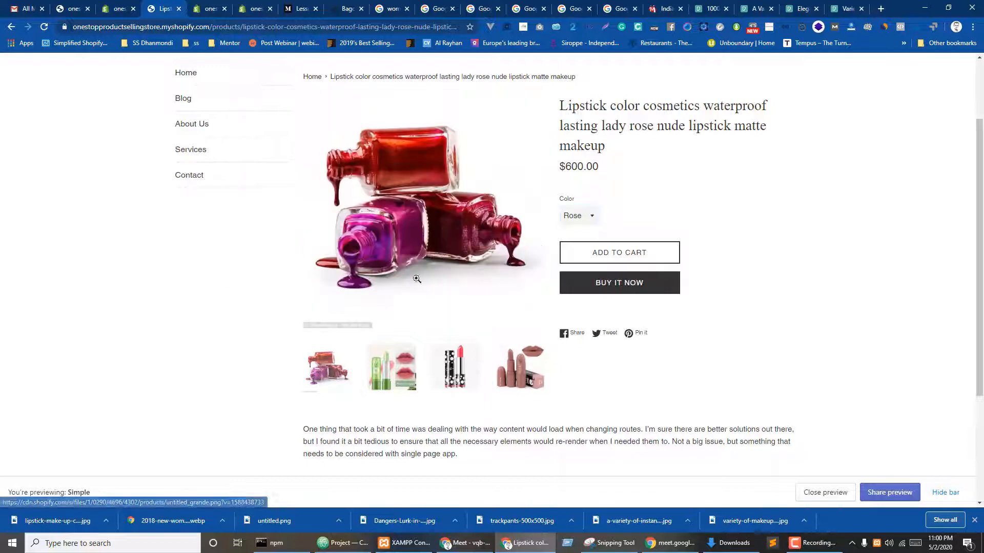
left_click(618, 255)
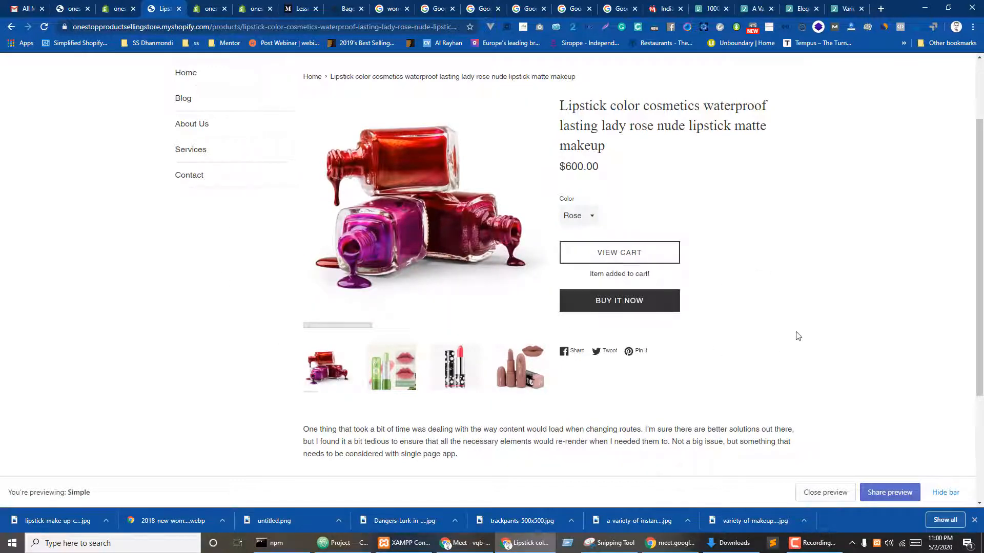
scroll(802, 338, "up", 2)
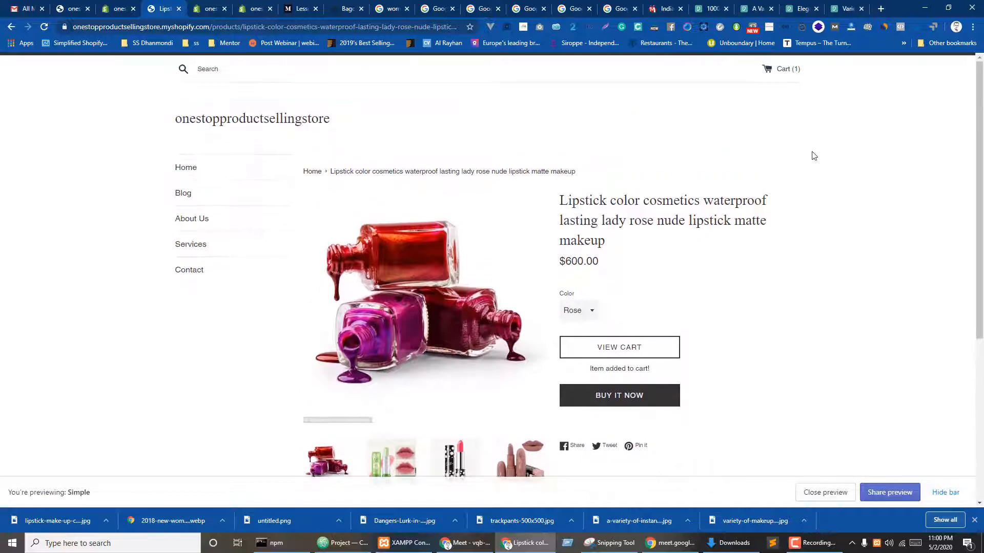
- Open the cart, try raising the lipstick quantity, then continue shopping
left_click(784, 72)
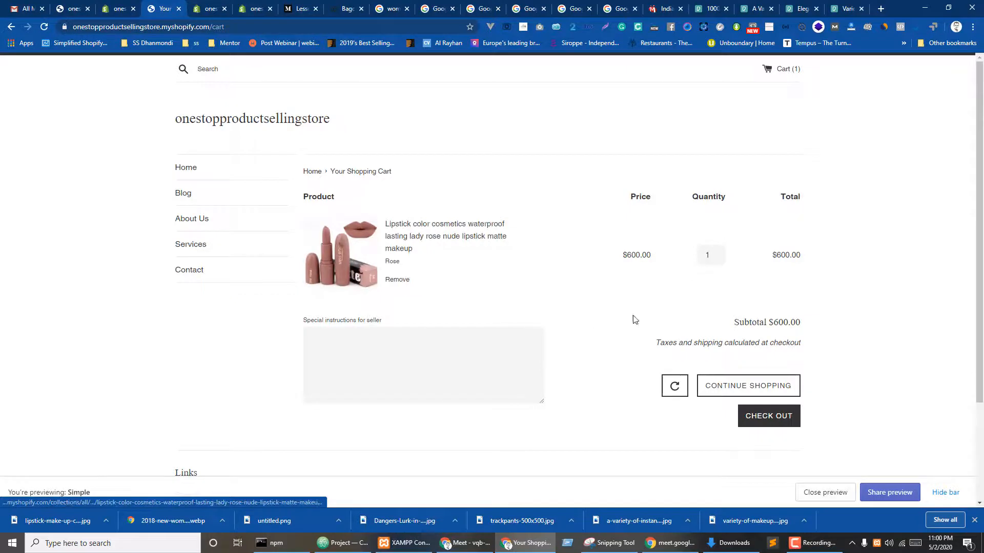
left_click(718, 252)
left_click(719, 253)
left_click(719, 252)
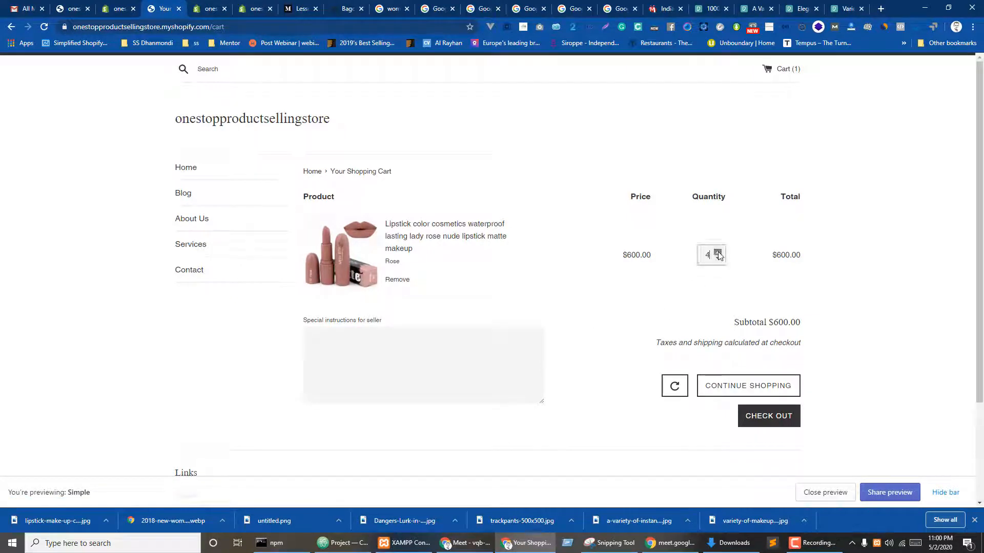
left_click(718, 252)
left_click(758, 388)
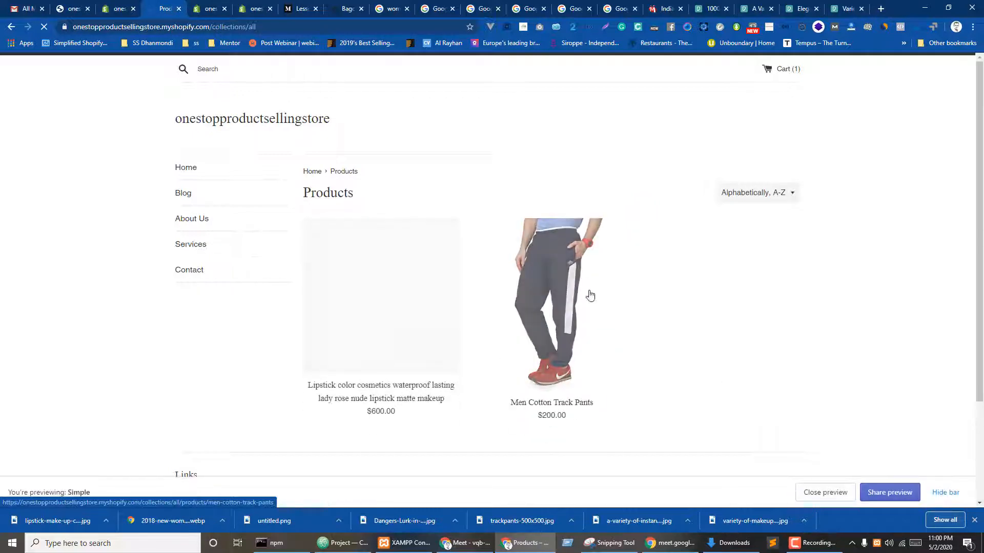
- Add Men Cotton Track Pants (size L) to the cart and view the $800.00 cart
left_click(532, 297)
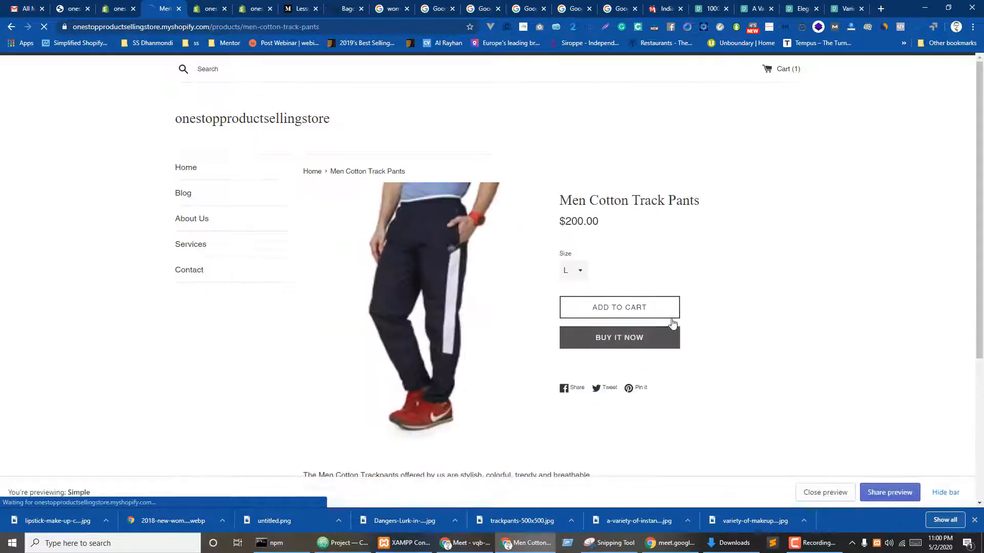
left_click(616, 316)
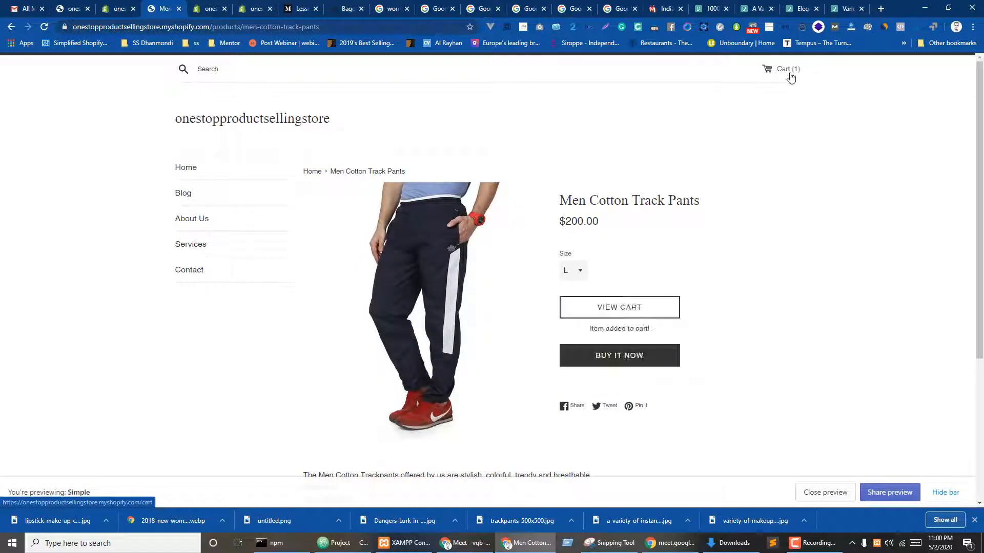
left_click(793, 77)
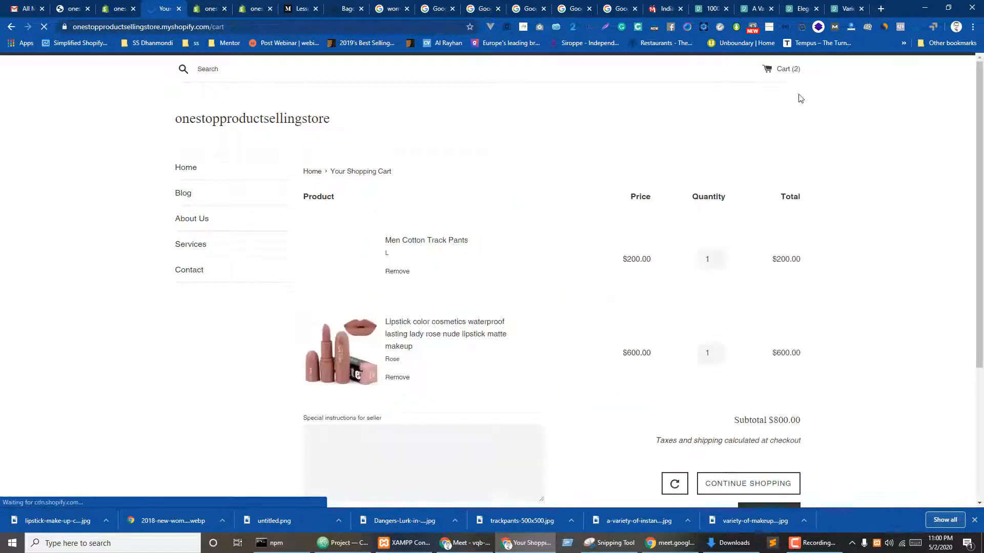
scroll(877, 252, "down", 2)
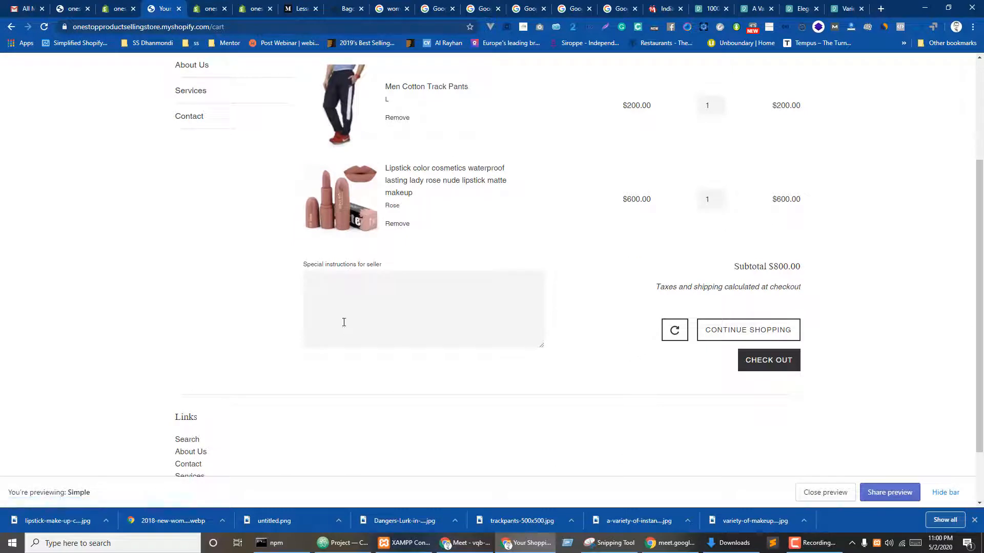
left_click(353, 298)
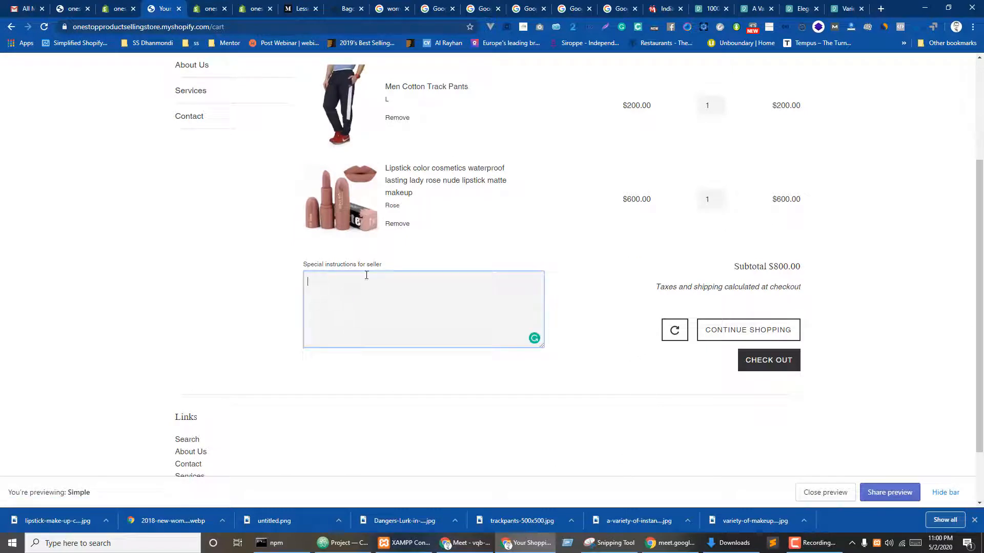
scroll(372, 290, "up", 1)
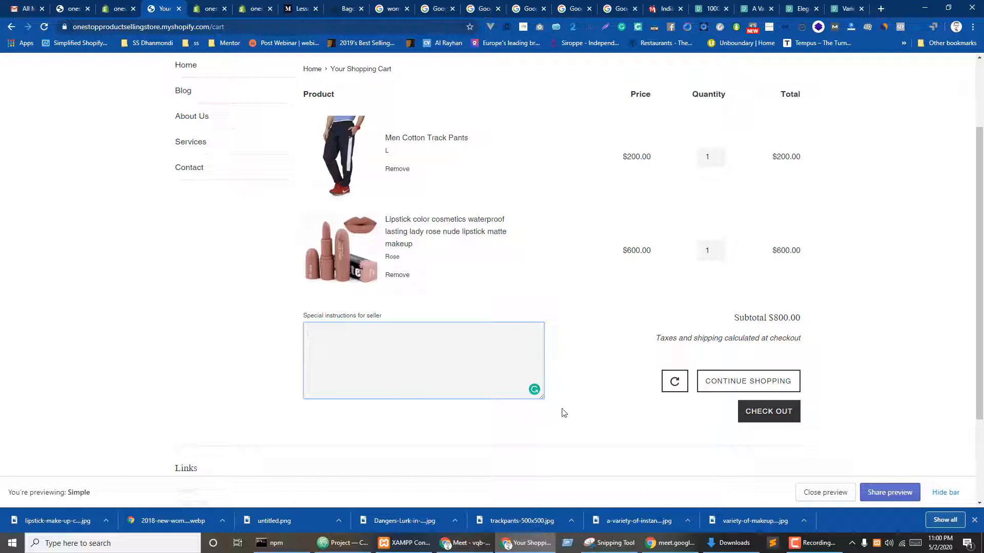
- Try to check out the cart, then return to the store home page when checkout is unavailable
left_click(762, 412)
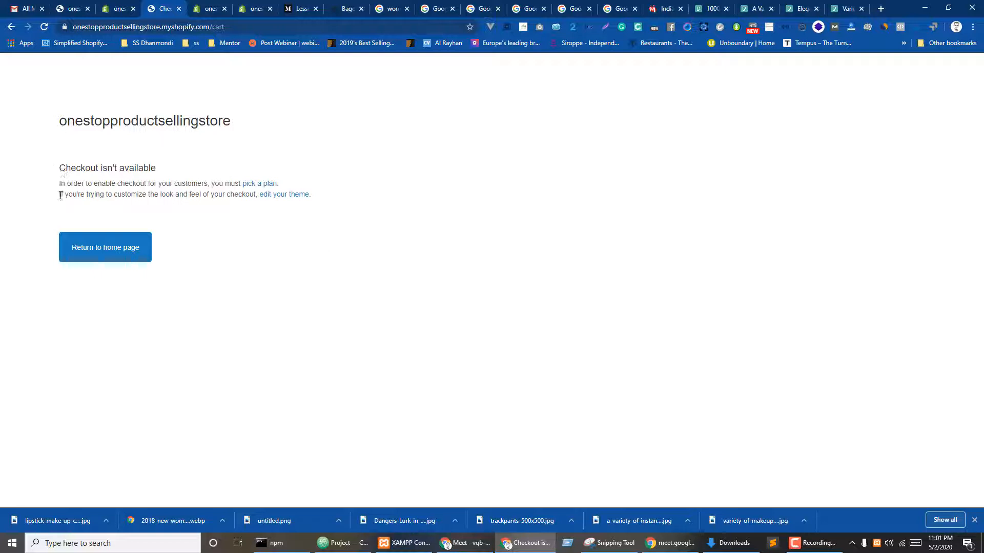
left_click(106, 251)
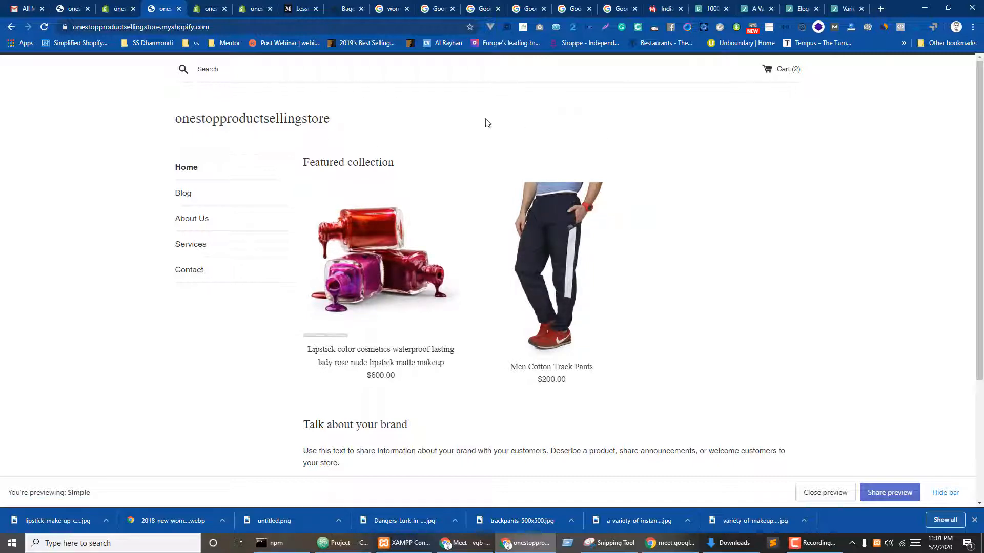
left_click(392, 7)
- Close the tabs to the right of the lipstick search and return to the Shopify store preview
right_click(392, 4)
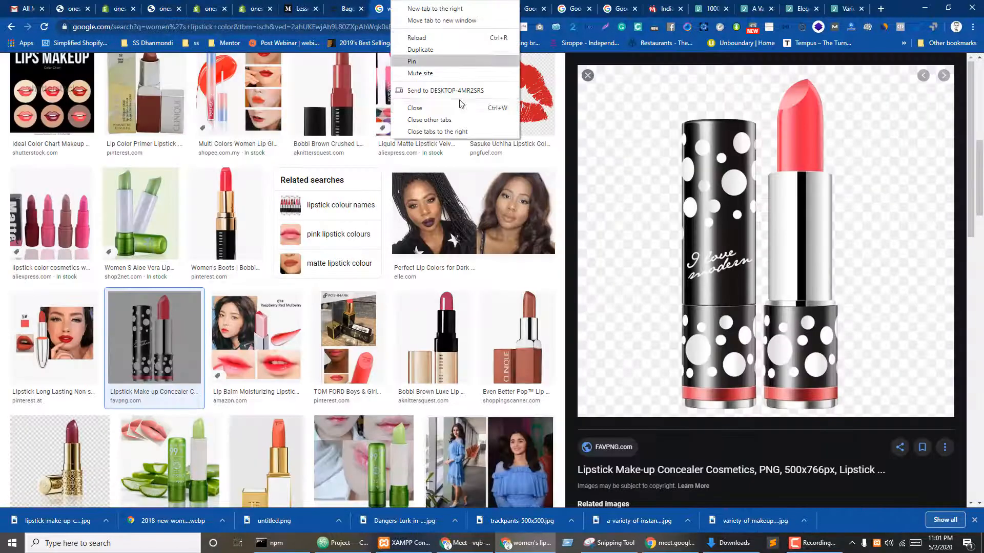
left_click(456, 132)
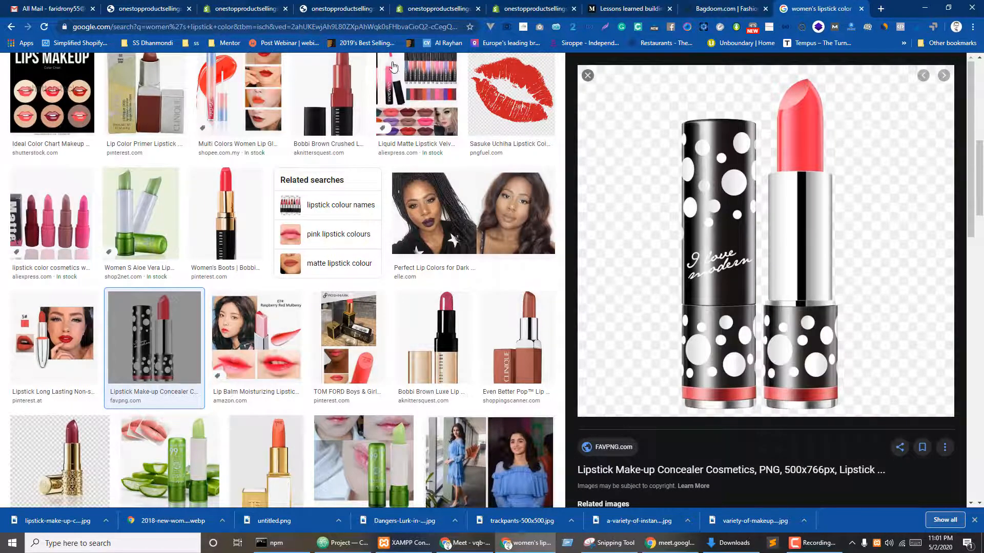
scroll(229, 107, "up", 5)
scroll(229, 107, "up", 4)
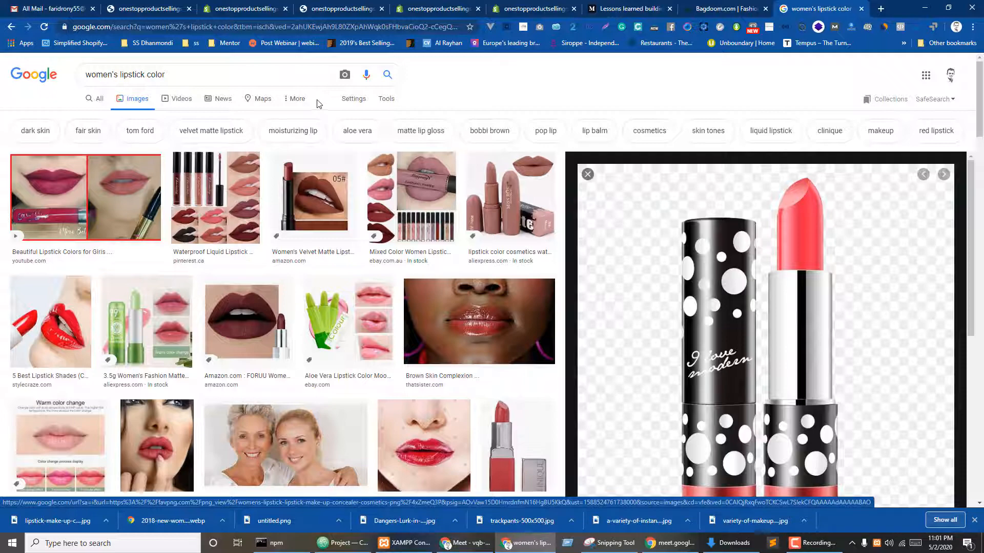
left_click(247, 5)
left_click(371, 6)
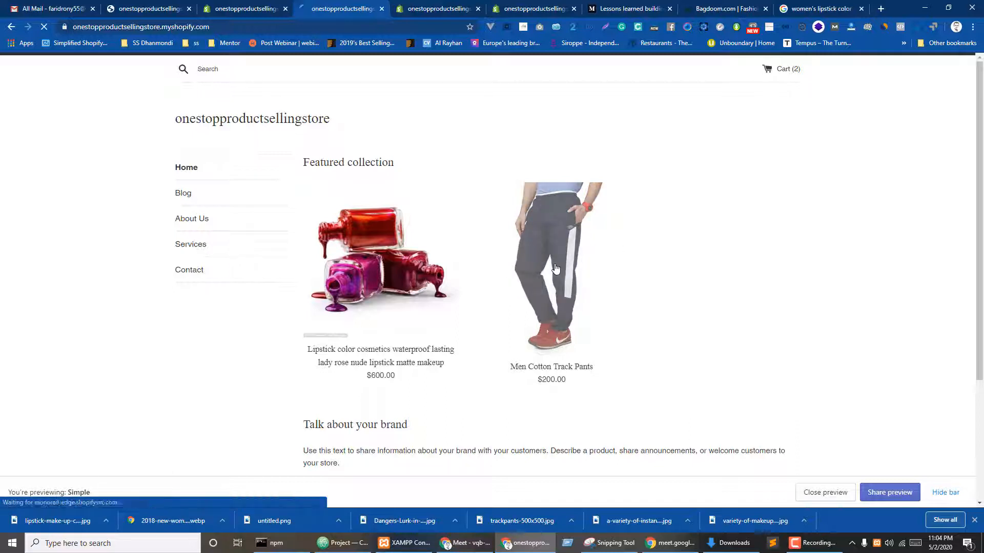
- Try Buy It Now on the $200.00 Men Cotton Track Pants, then go back to the product page
left_click(537, 267)
scroll(637, 248, "down", 2)
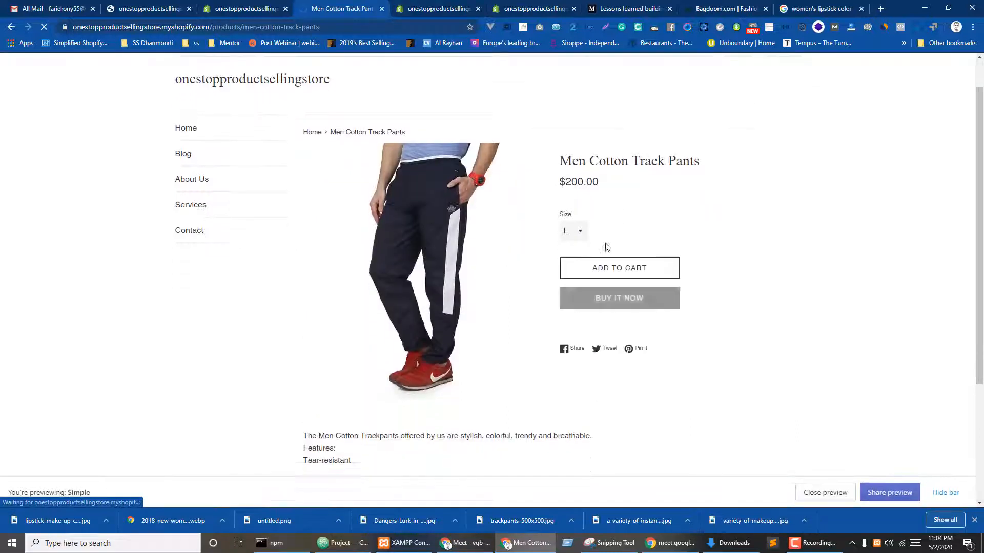
left_click(613, 242)
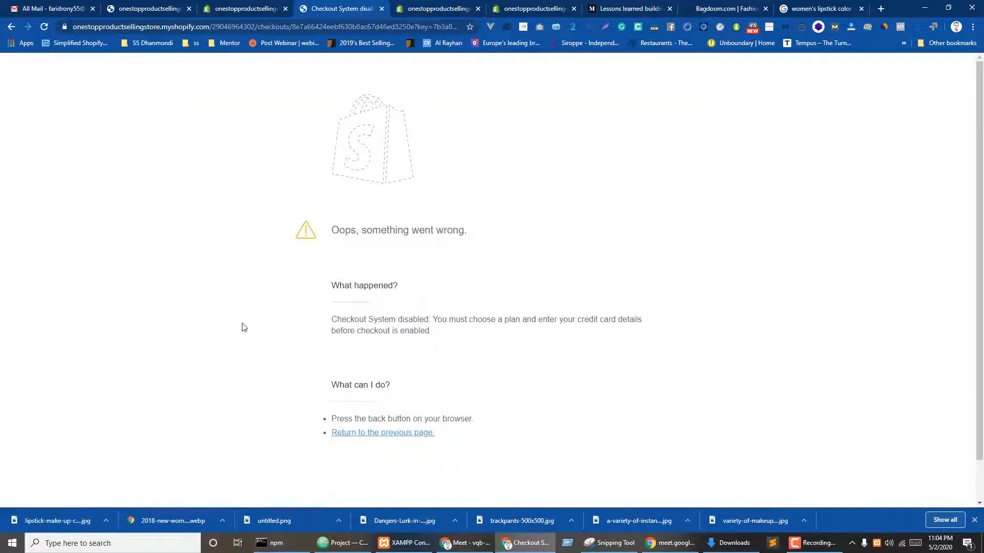
left_click(393, 435)
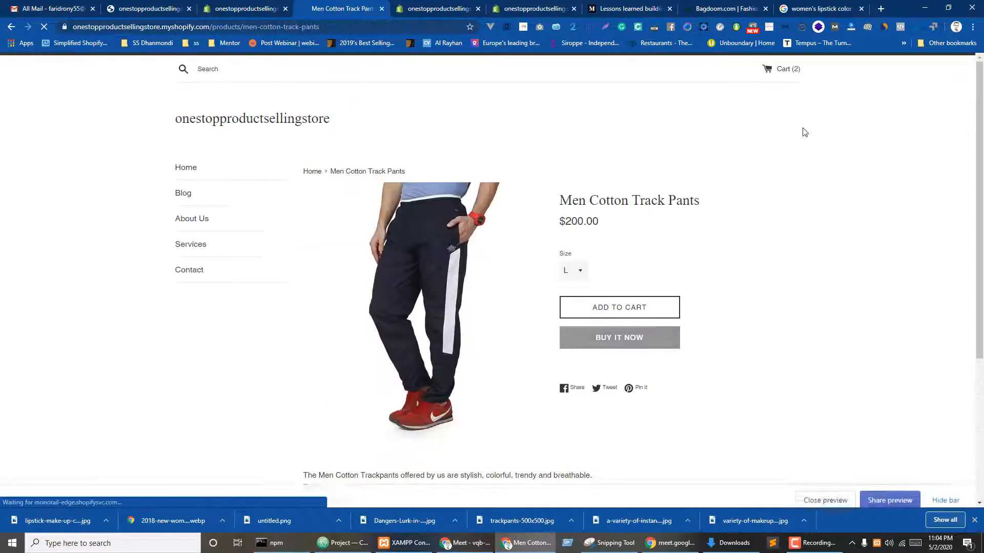
- Review the two-item $800.00 cart and its special instructions box
left_click(782, 68)
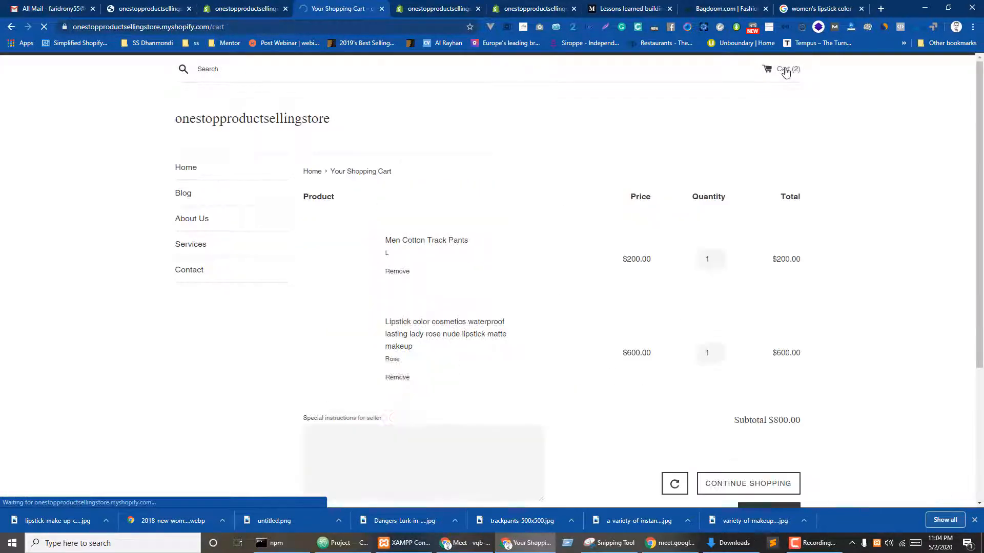
scroll(500, 373, "down", 3)
left_click(379, 292)
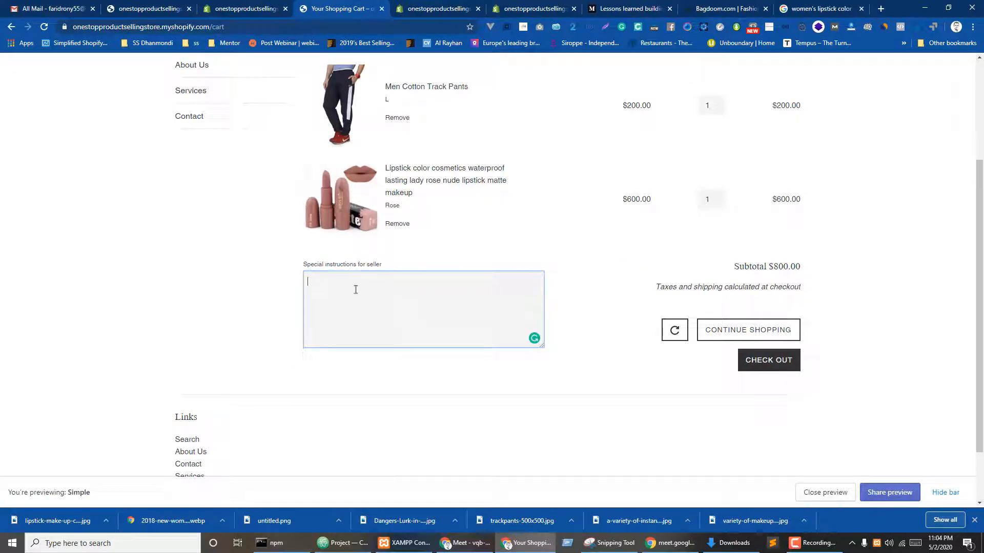
scroll(454, 238, "up", 1)
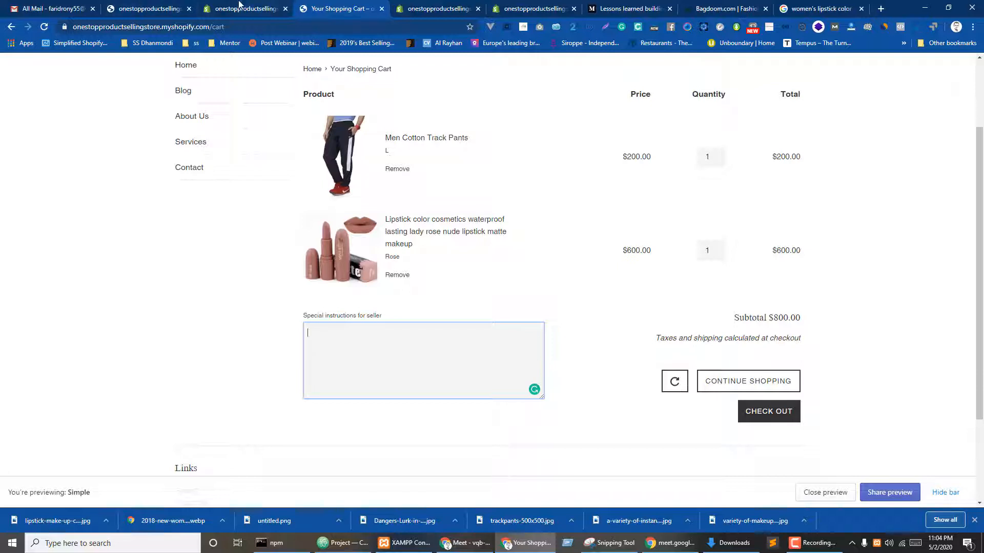
- Switch to the Themes admin page, dismiss its theme options list, and return to the lipstick image results
key("ctrl+shift+Tab")
left_click(333, 305)
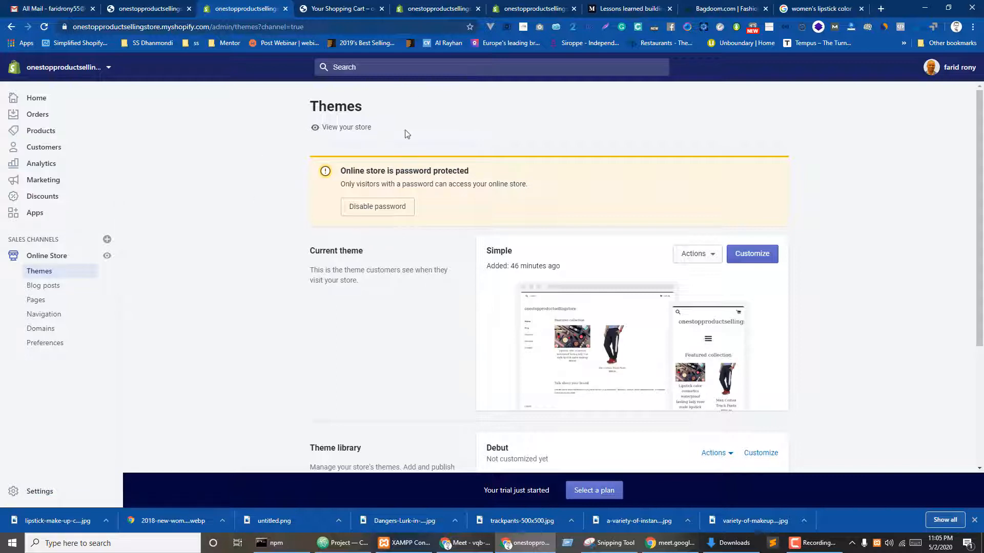
left_click(840, 5)
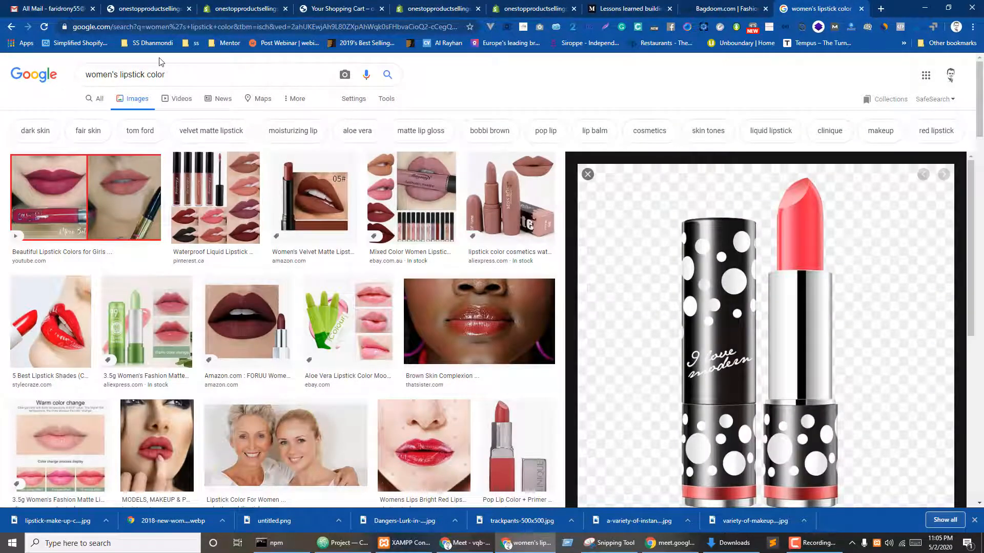
- Search Google Images for 'drop shipping' and open the smartinsights, justcreative and outsourcingall results in background tabs
triple_click(178, 75)
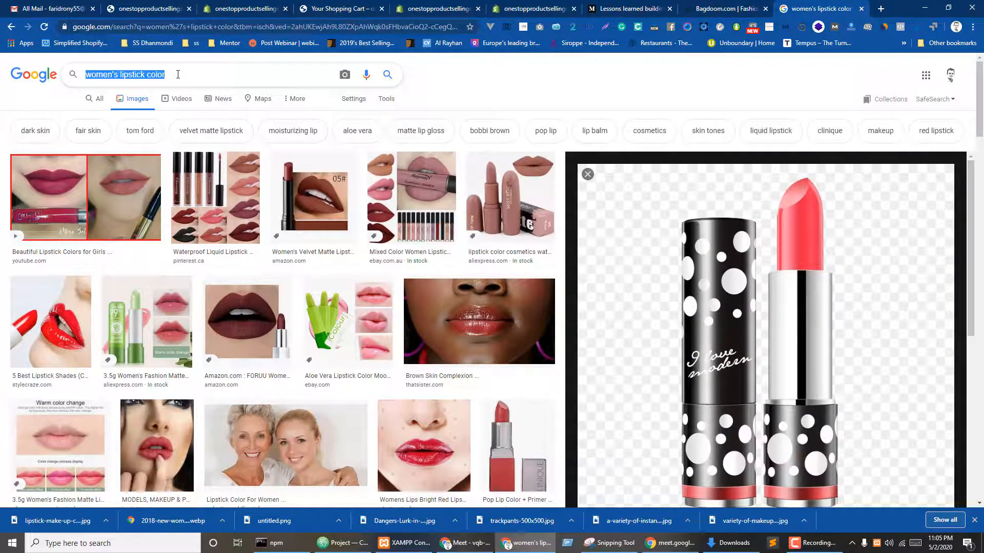
type("drop s")
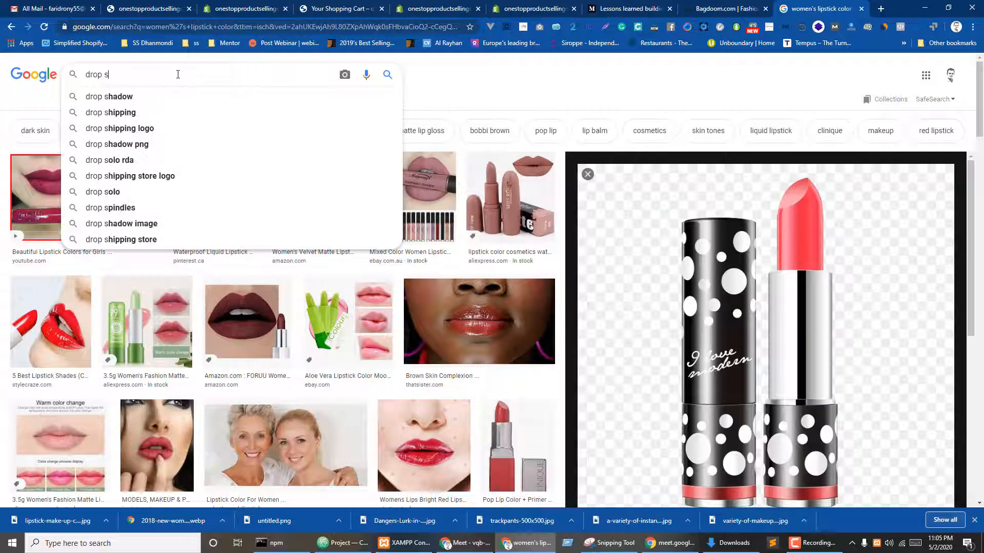
type("hipping")
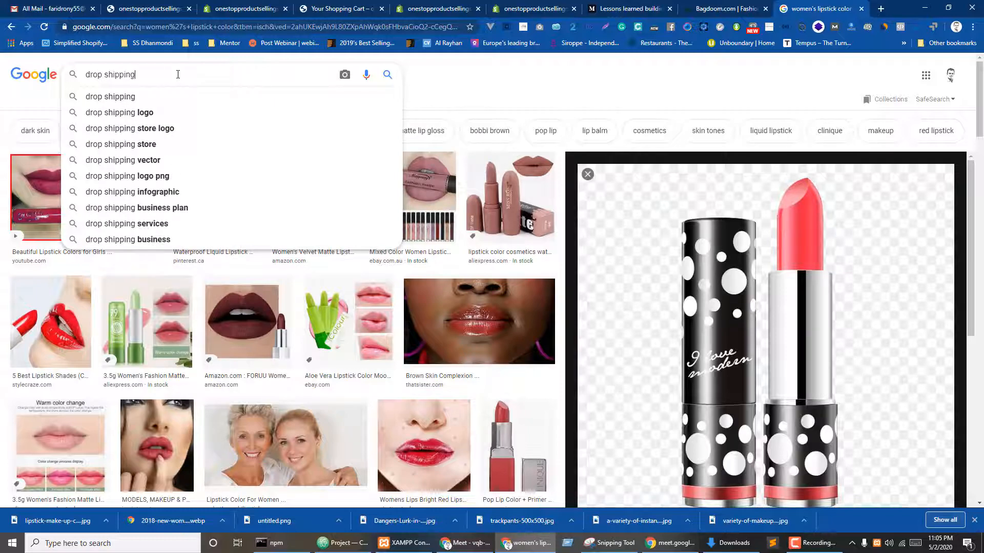
key("Return")
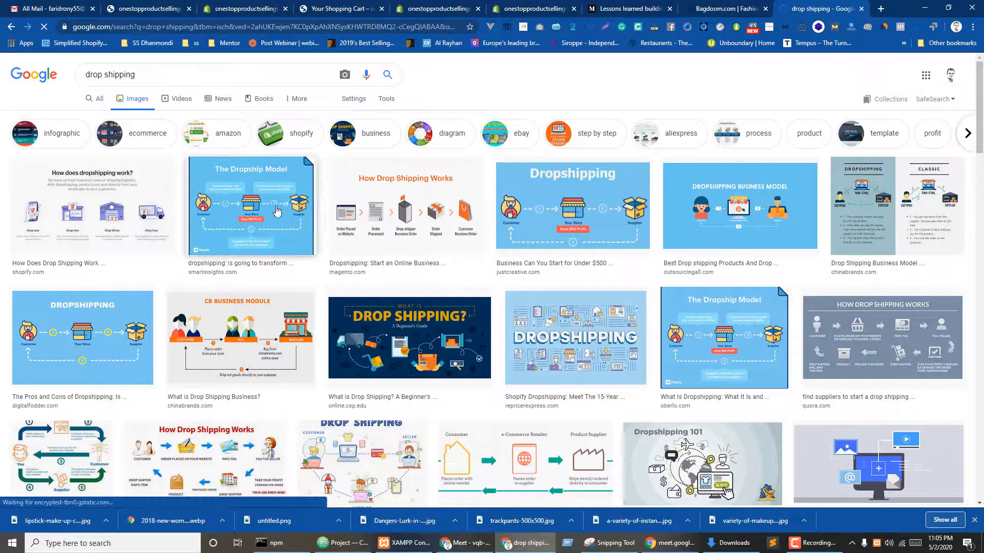
middle_click(277, 211)
middle_click(556, 219)
middle_click(748, 247)
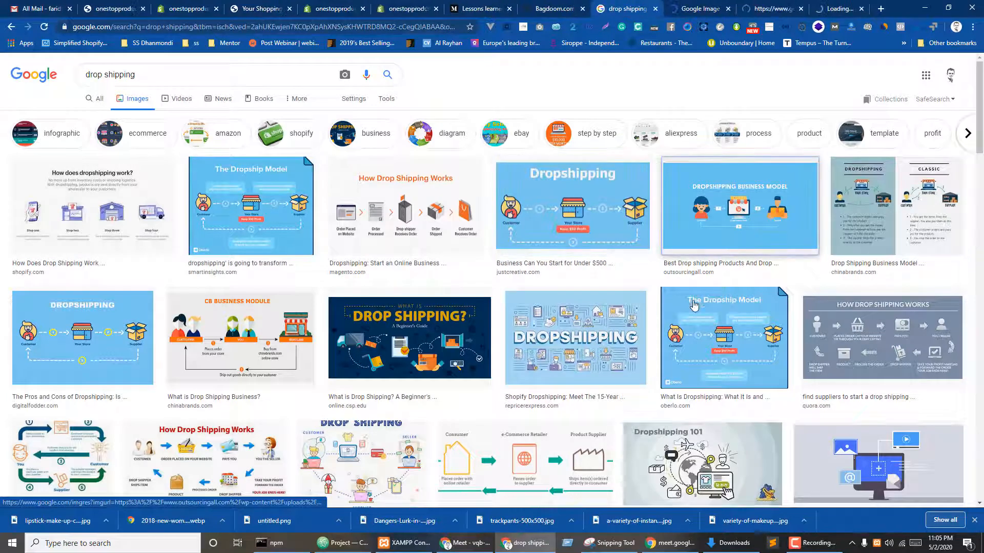
- Browse the dropshipping diagrams, previewing the Magenticians 2018 and VAT treatment images
key("ctrl+Tab")
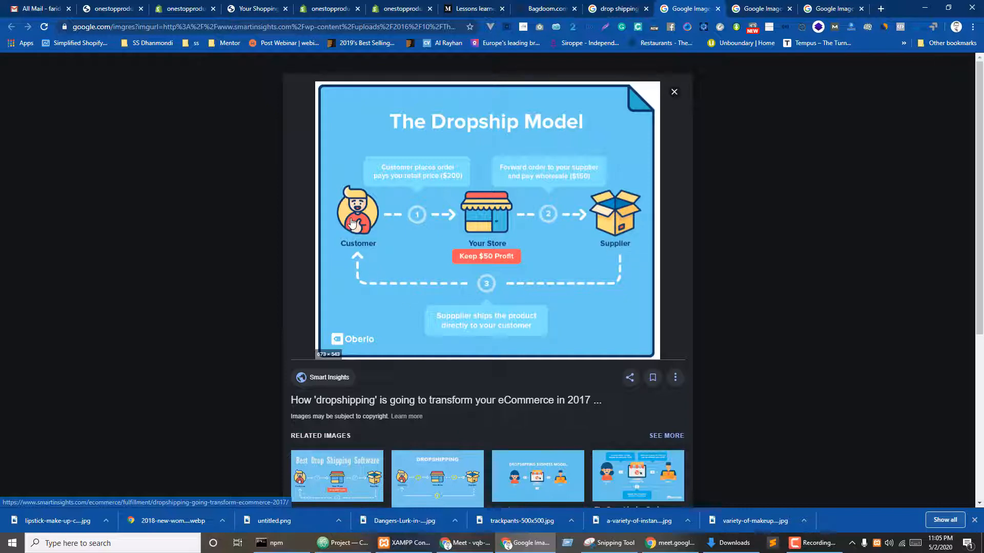
key("Right")
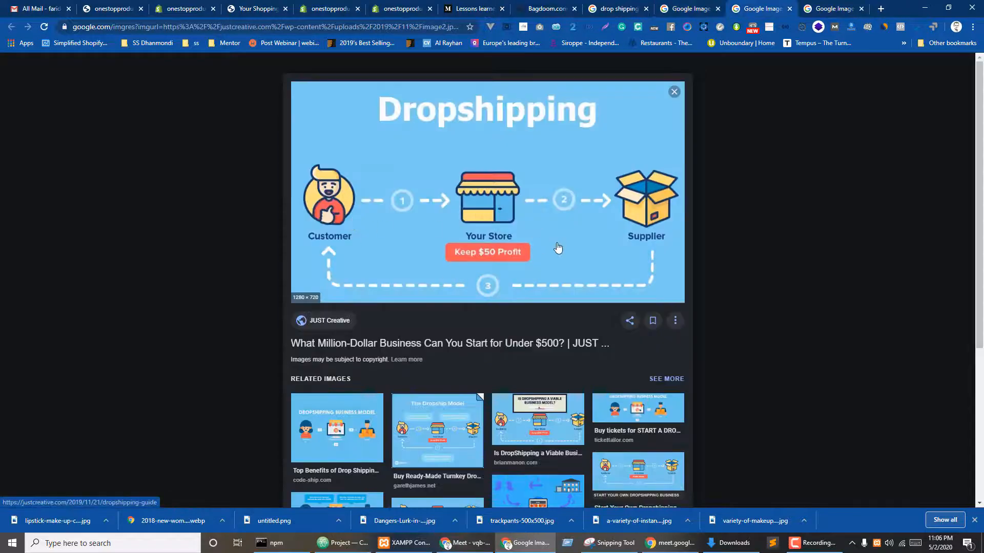
key("ctrl+Tab")
scroll(603, 305, "down", 1)
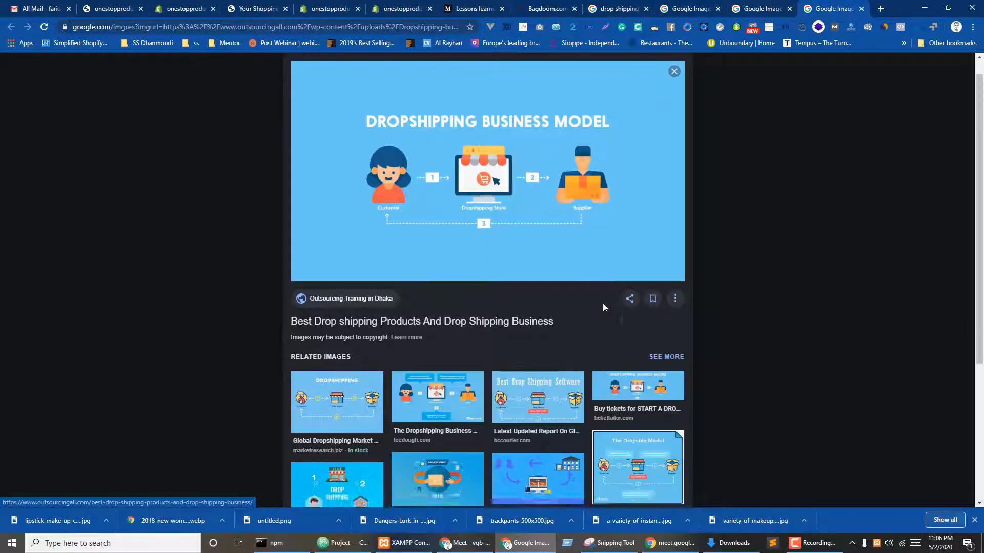
scroll(603, 306, "down", 3)
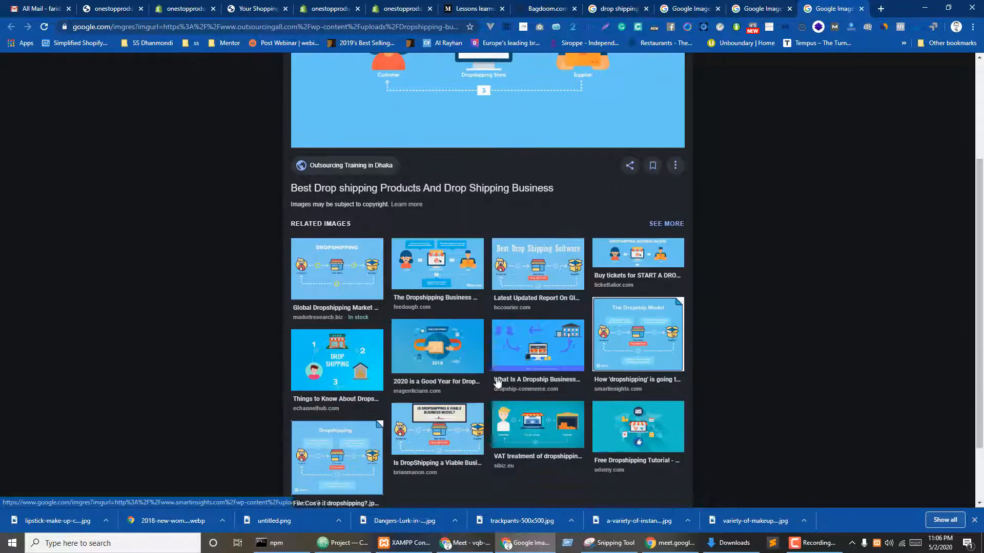
left_click(439, 345)
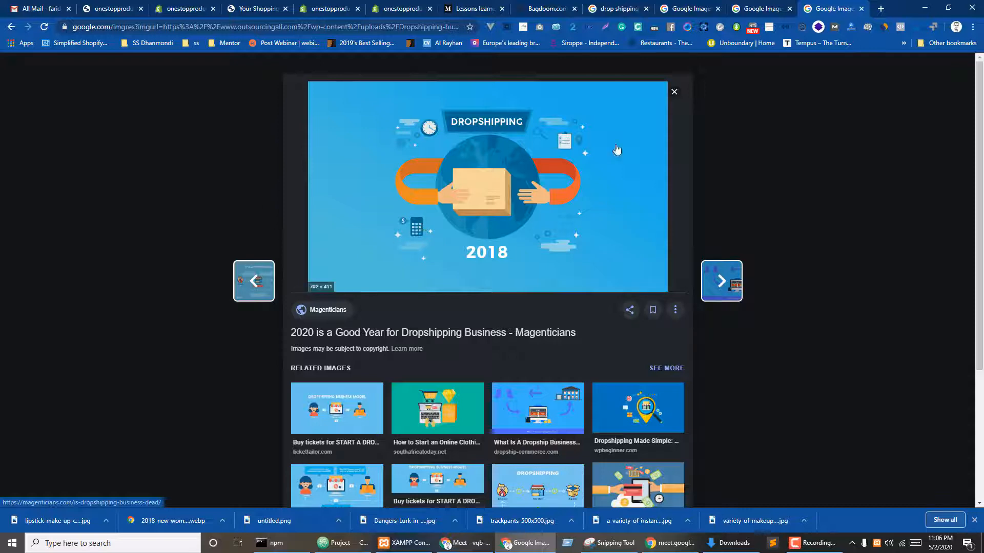
scroll(510, 251, "down", 3)
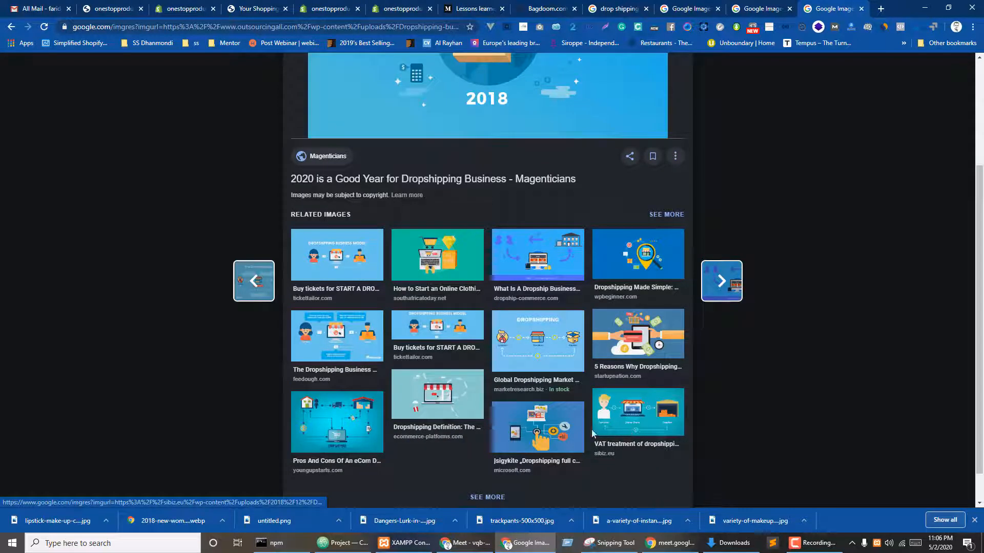
left_click(632, 405)
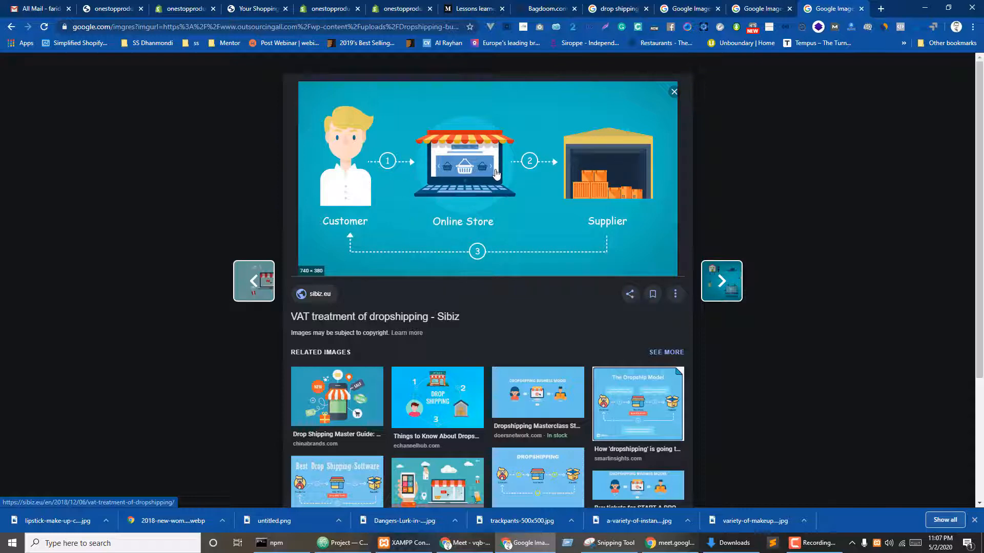
left_click(181, 5)
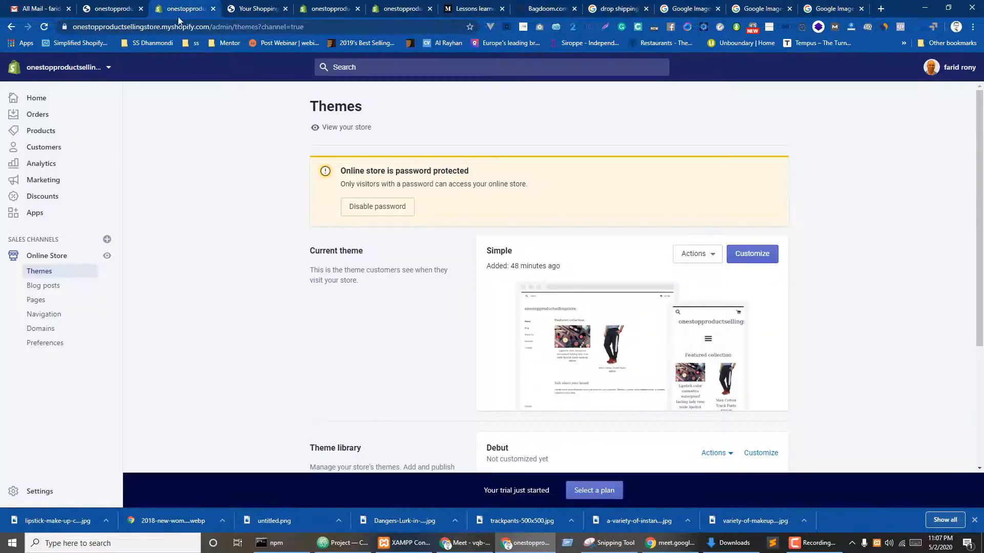
left_click(256, 8)
left_click(222, 29)
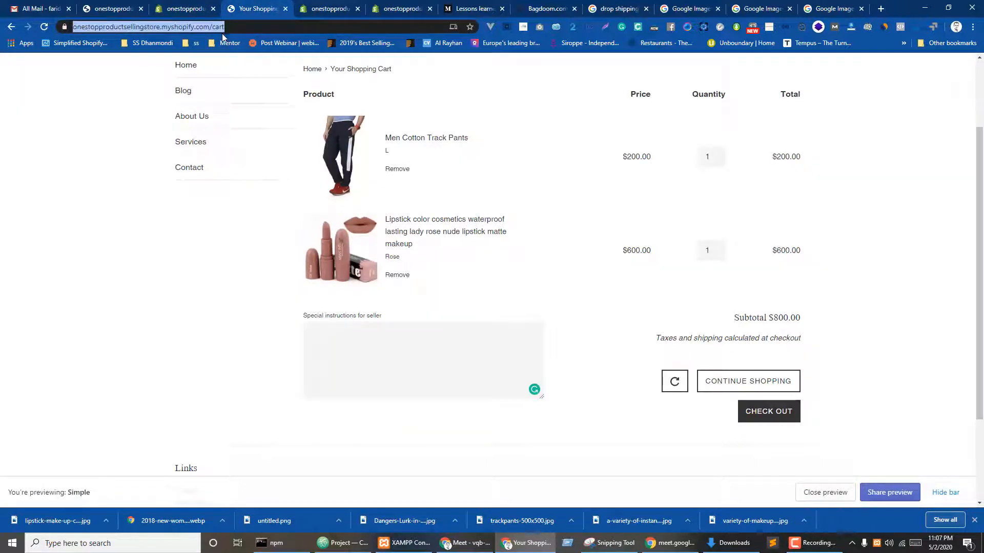
type("all")
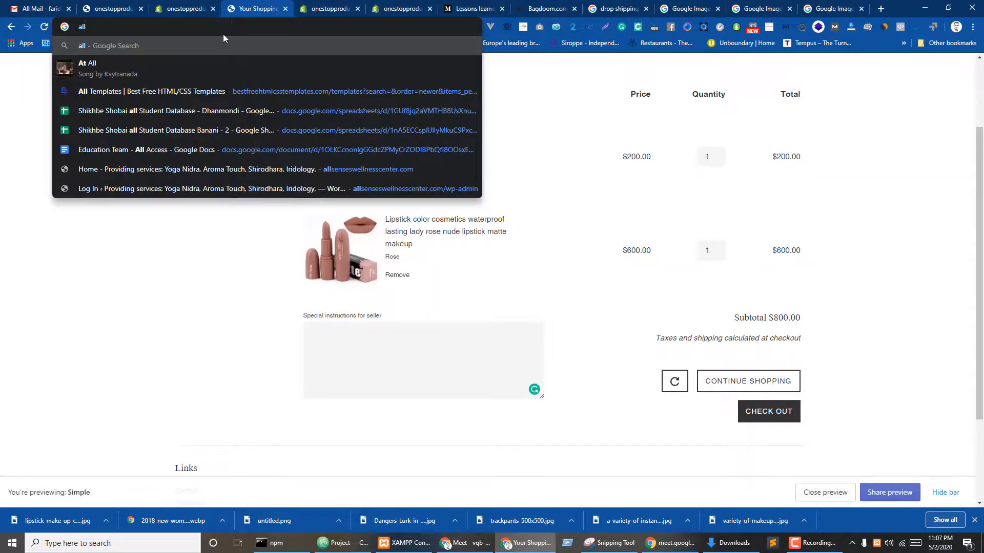
key("BackSpace")
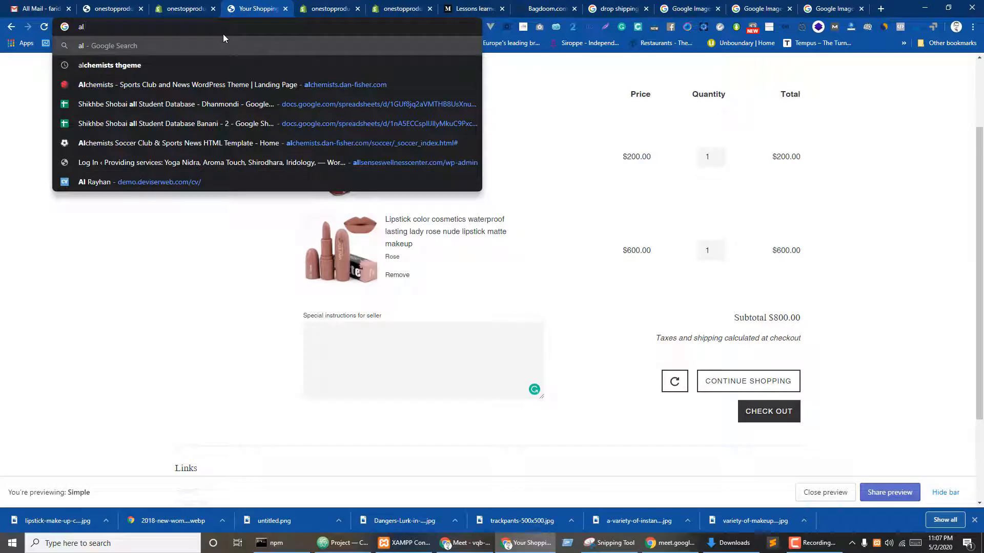
type("iexpress")
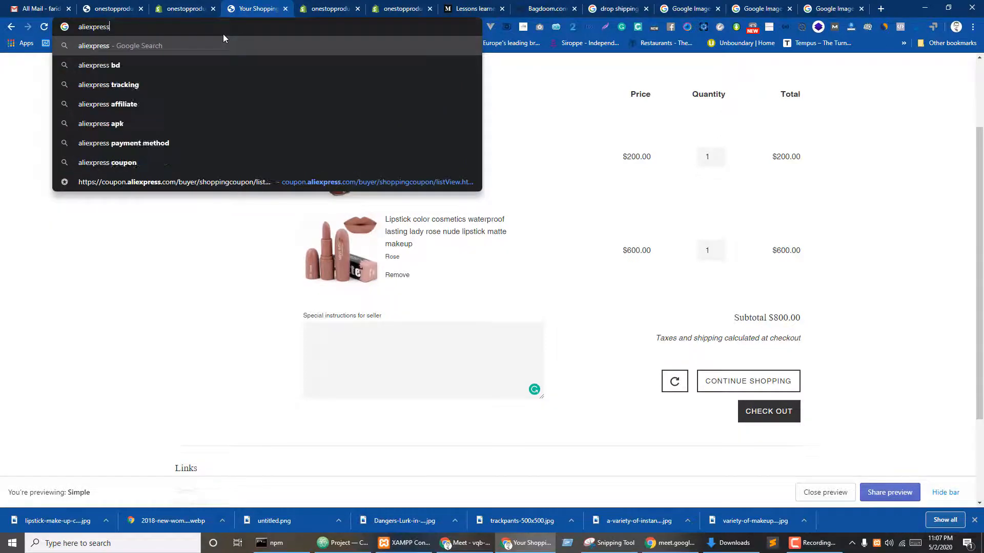
key("Return")
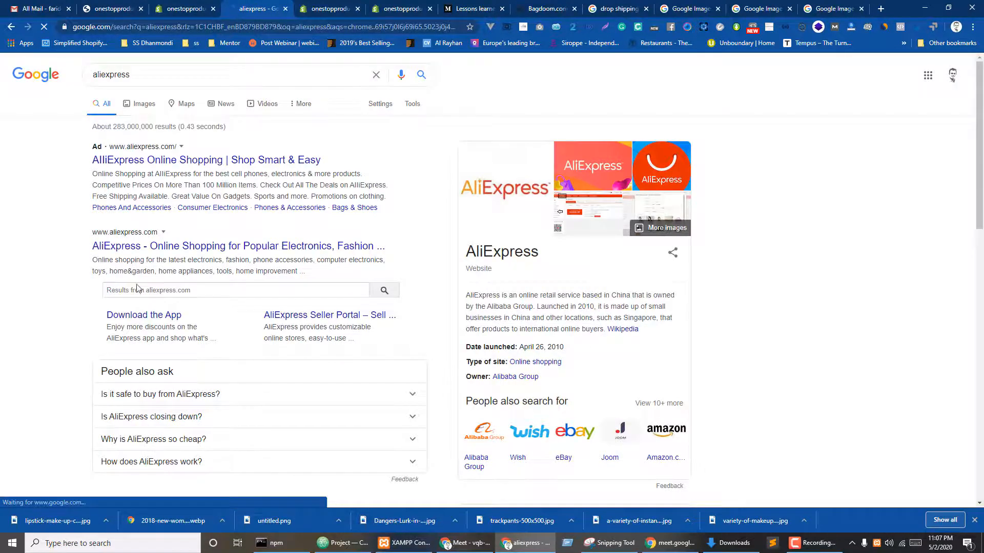
left_click(132, 247)
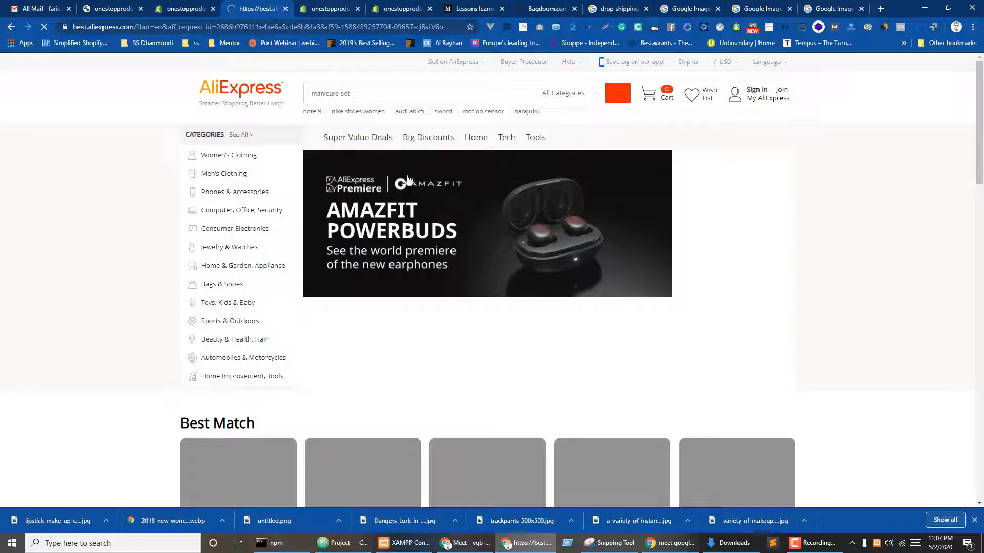
scroll(902, 300, "down", 7)
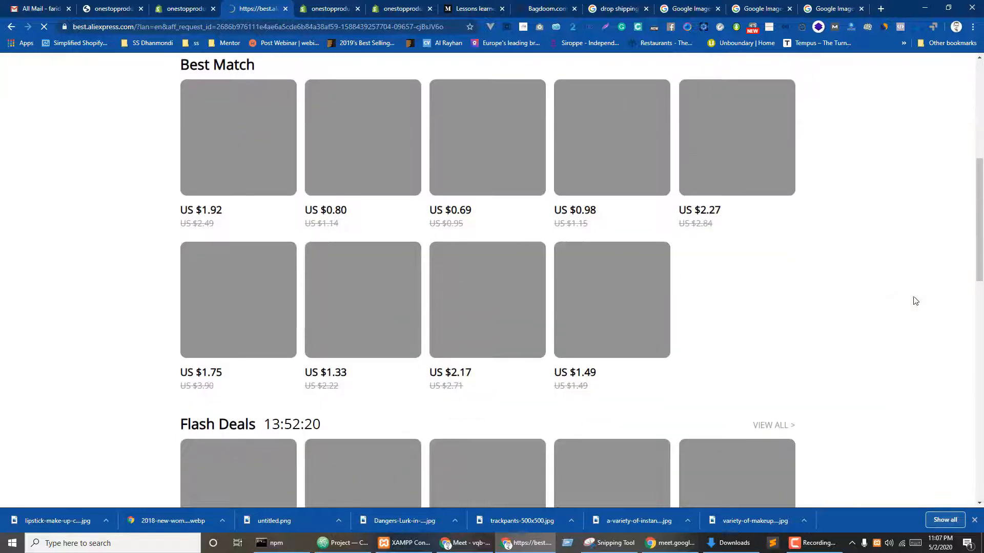
scroll(915, 301, "up", 7)
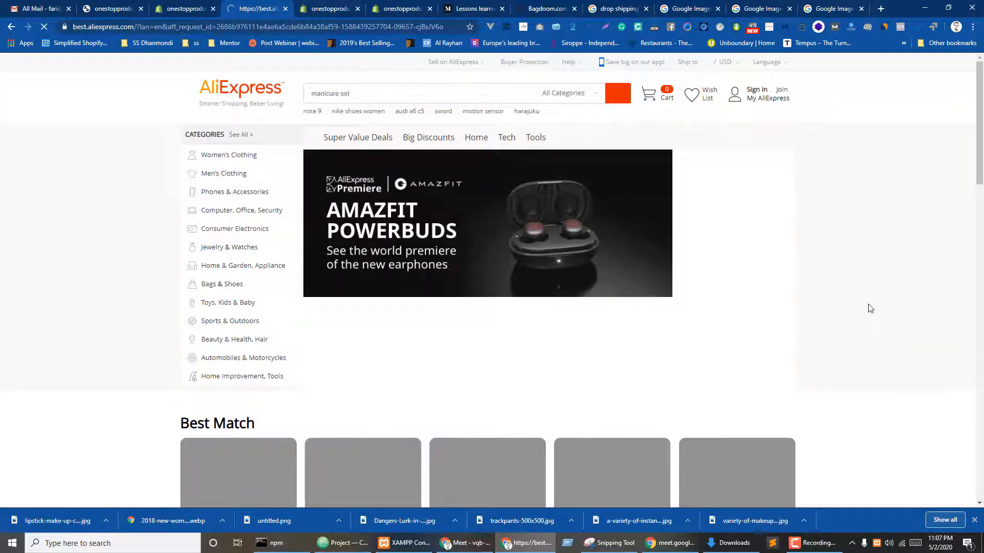
scroll(905, 374, "down", 2)
scroll(910, 372, "up", 2)
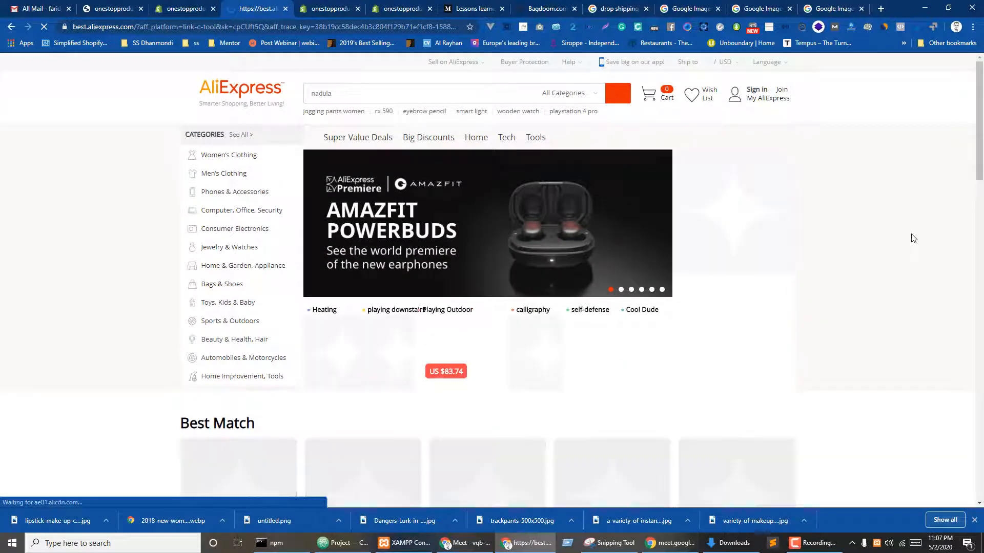
scroll(920, 249, "down", 5)
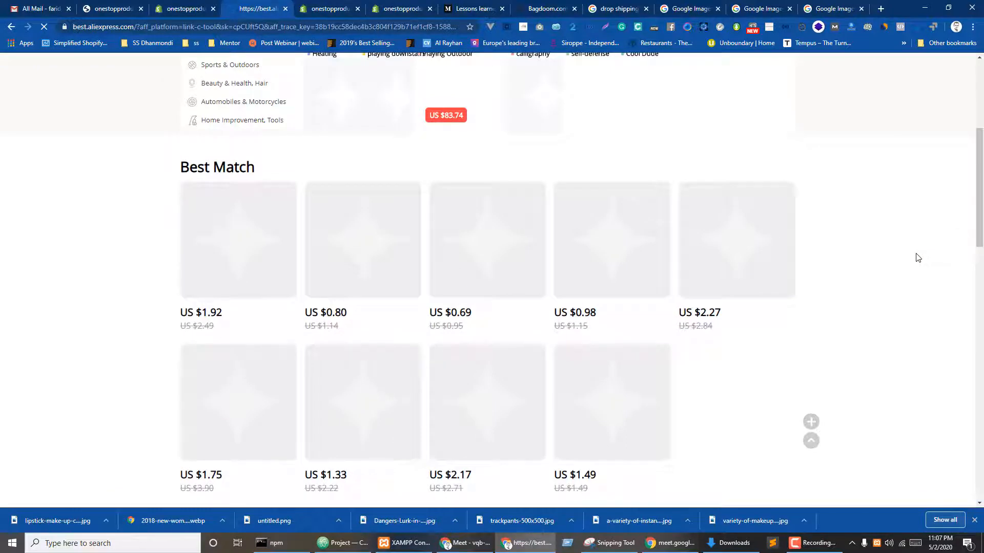
scroll(916, 259, "up", 5)
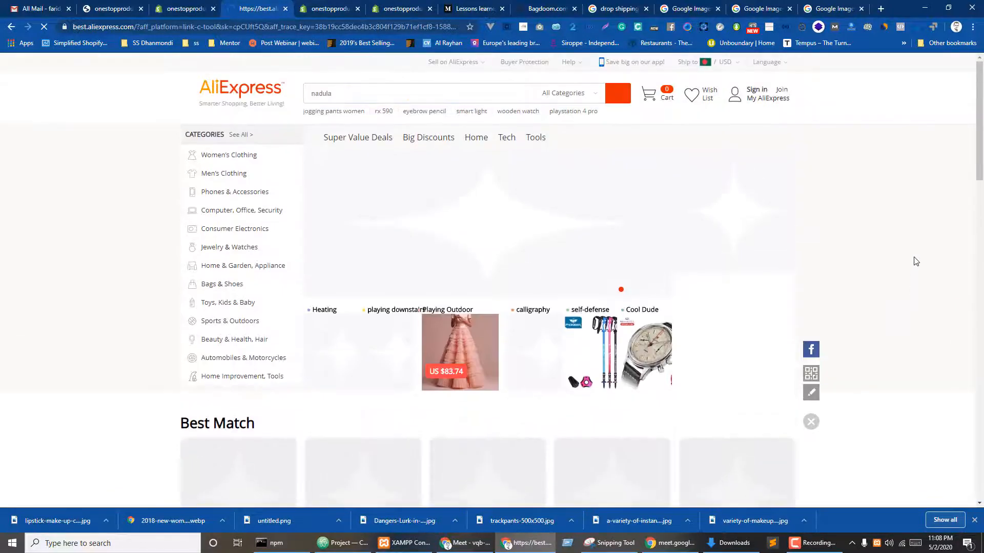
- Open the store's Apps page, then check the US $1.49 mask price on AliExpress
left_click(186, 8)
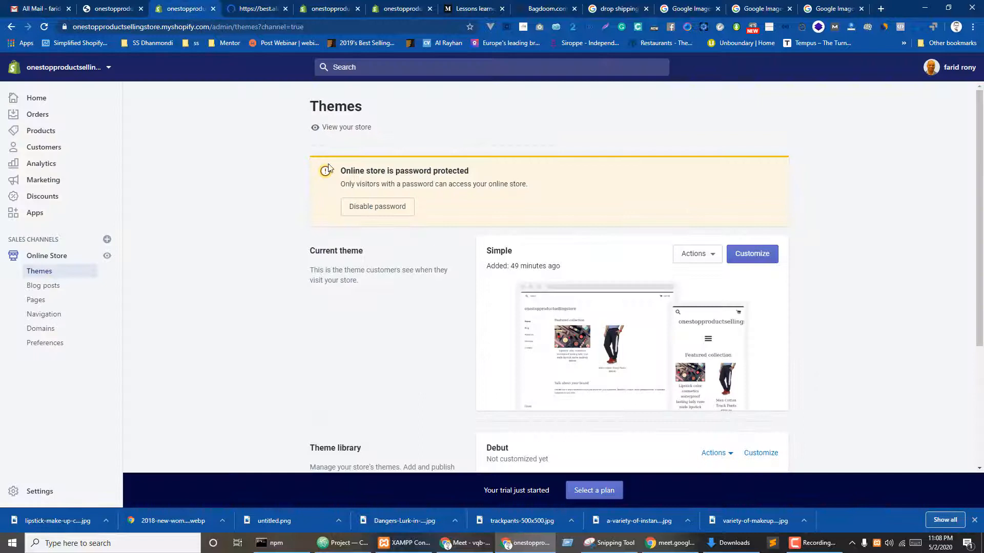
left_click(37, 215)
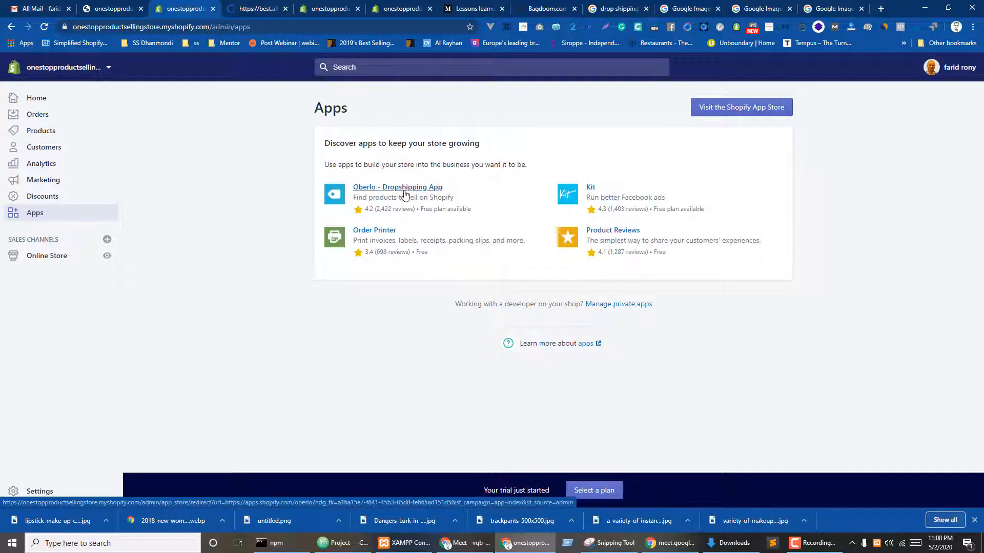
key("ctrl+Tab")
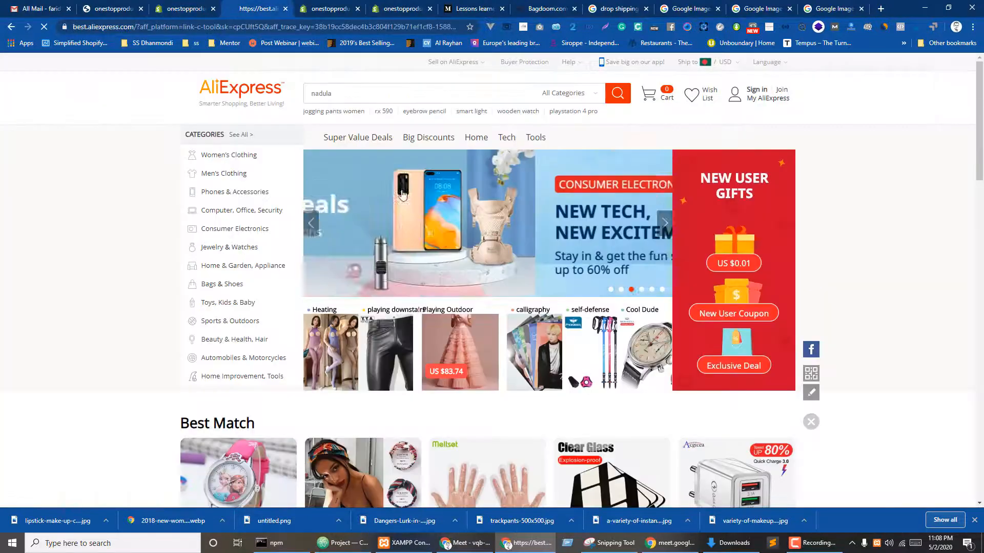
scroll(577, 250, "down", 3)
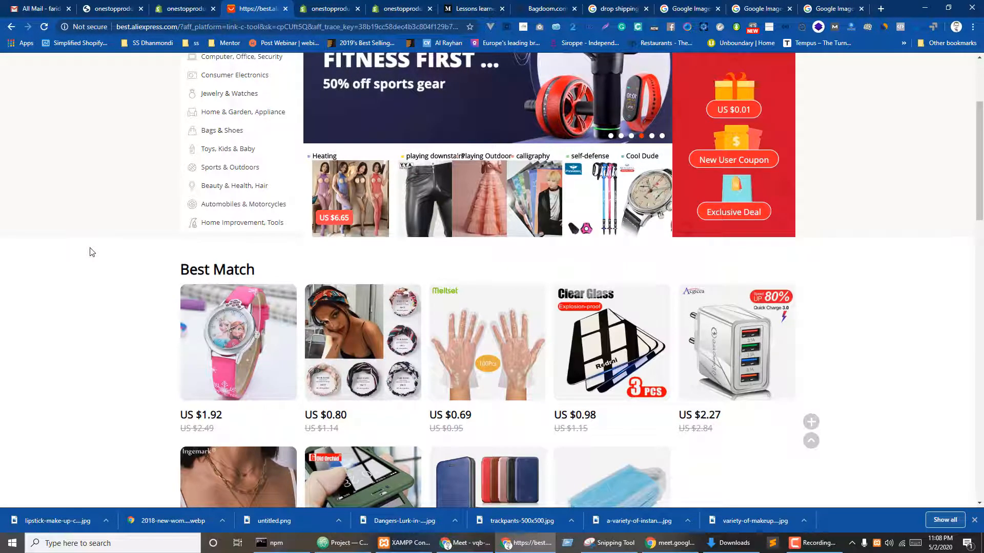
scroll(92, 252, "down", 3)
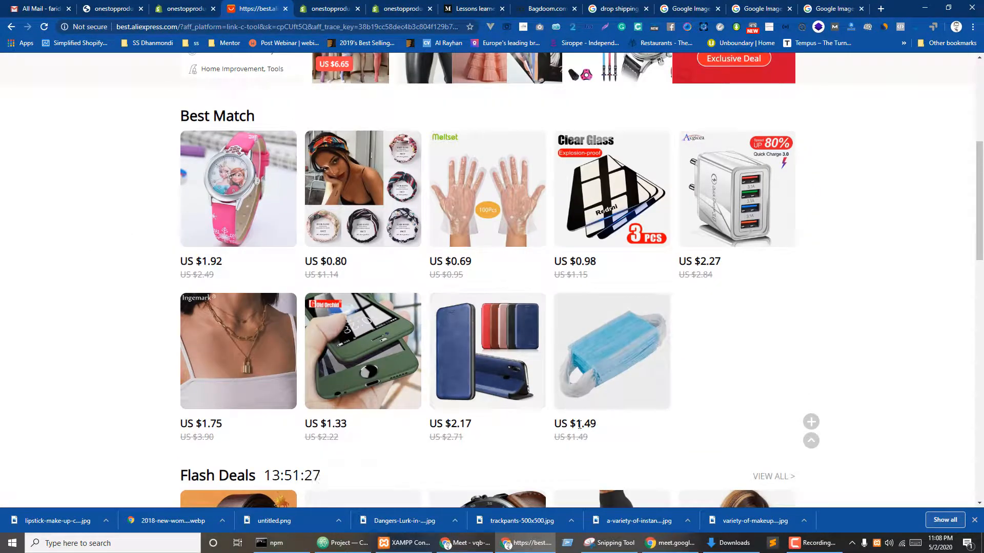
left_click_drag(578, 423, 604, 426)
left_click(585, 438)
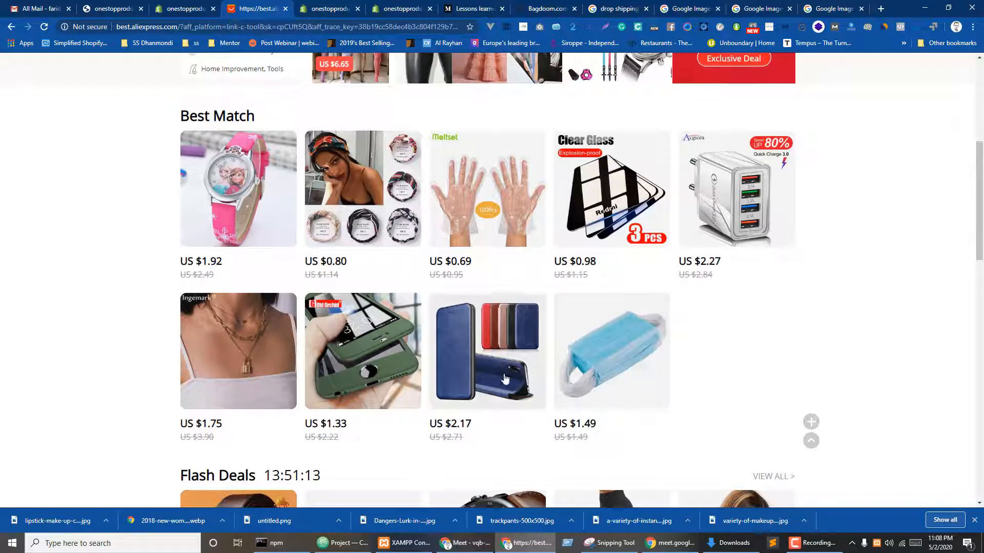
- Back on the Apps page, open the Oberlo - Dropshipping App listing, then browse AliExpress again
left_click(183, 9)
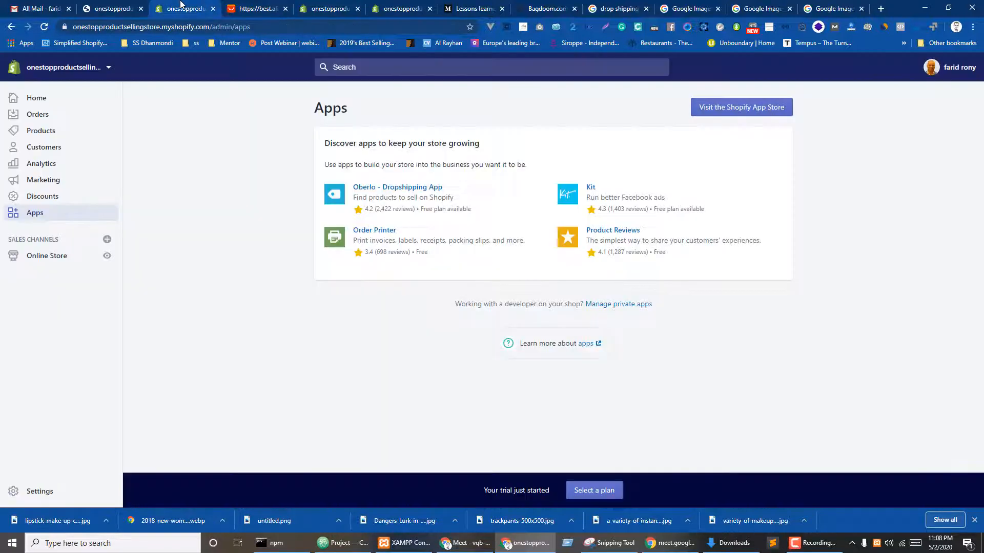
left_click(257, 4)
left_click(175, 5)
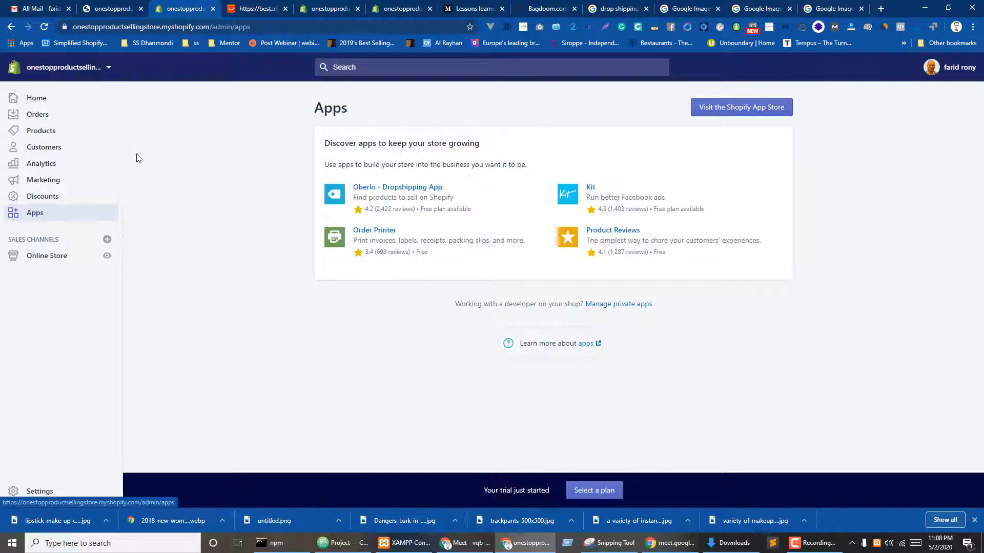
left_click(377, 192)
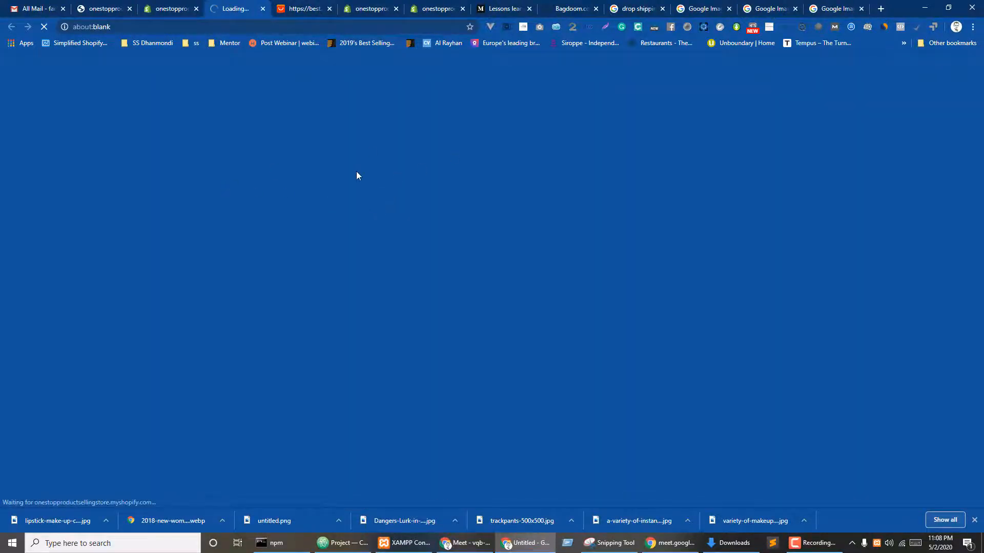
left_click(300, 3)
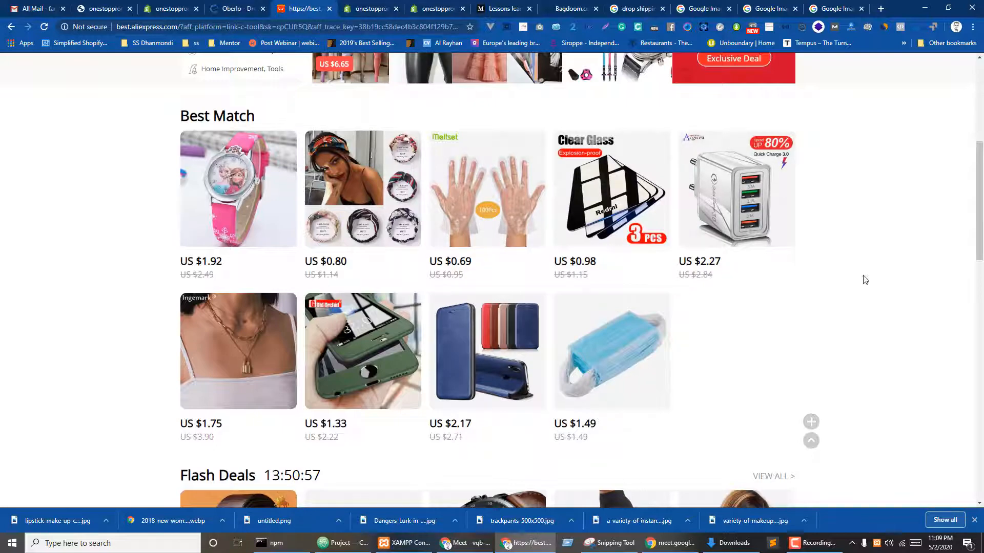
scroll(863, 279, "up", 5)
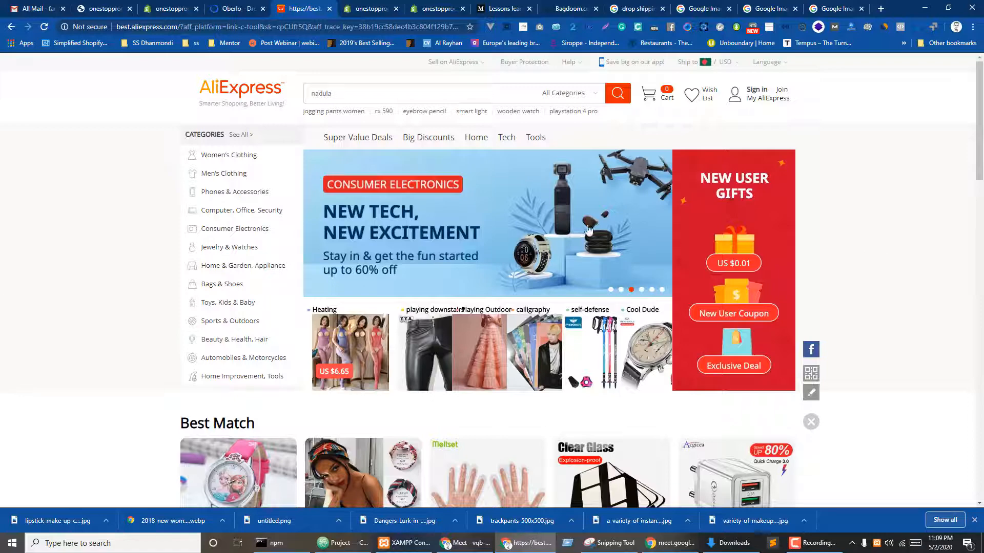
scroll(957, 290, "down", 5)
scroll(898, 257, "down", 7)
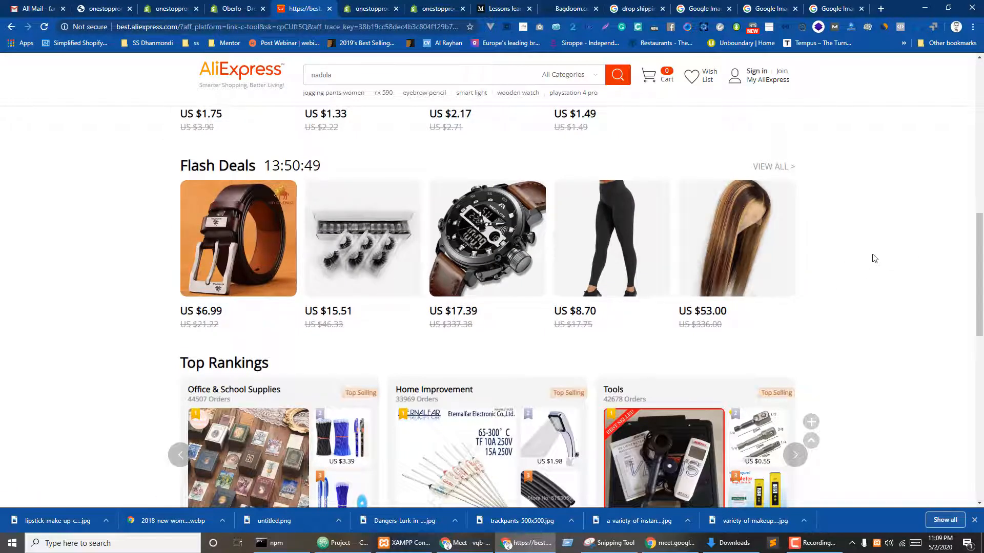
- Add Oberlo from its App Store listing and approve the install permissions
left_click(241, 8)
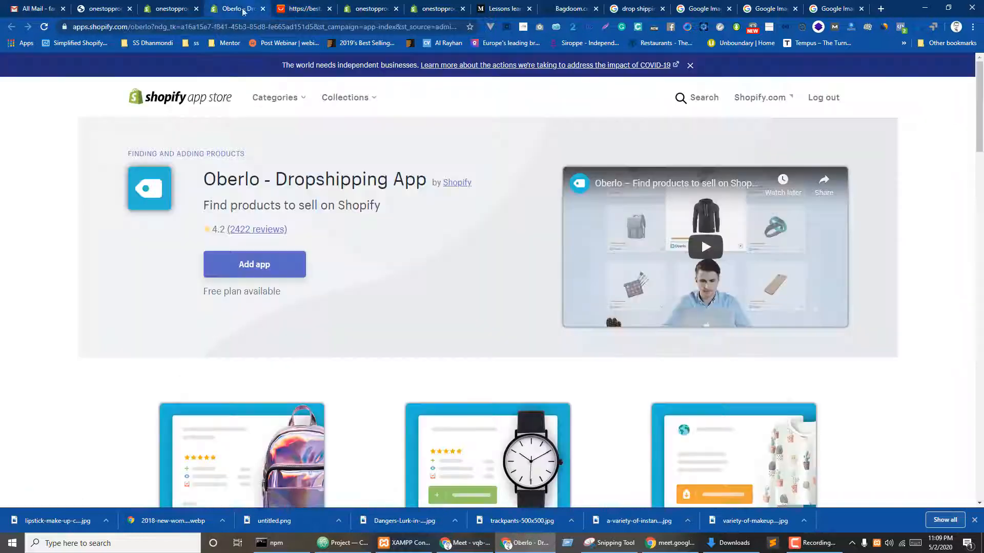
left_click(259, 265)
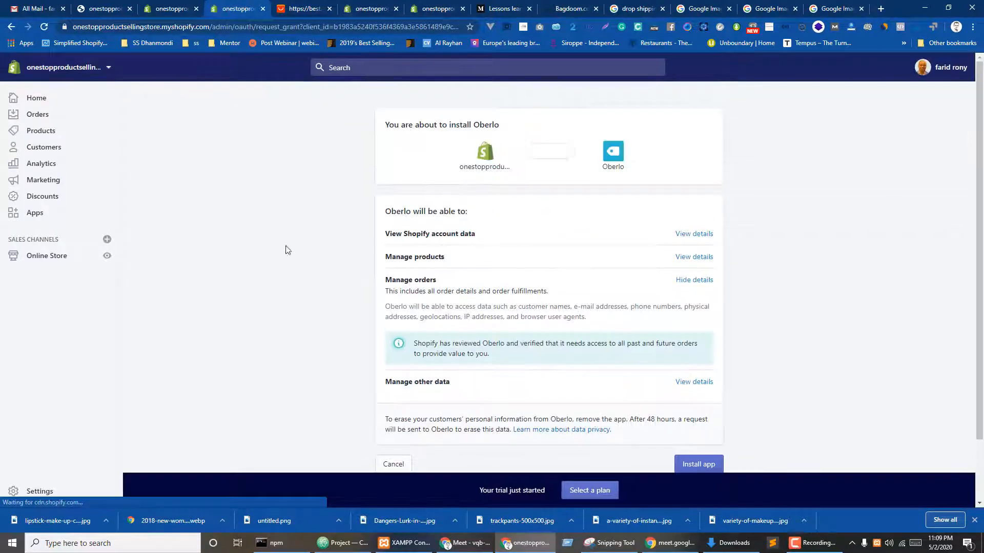
left_click(712, 461)
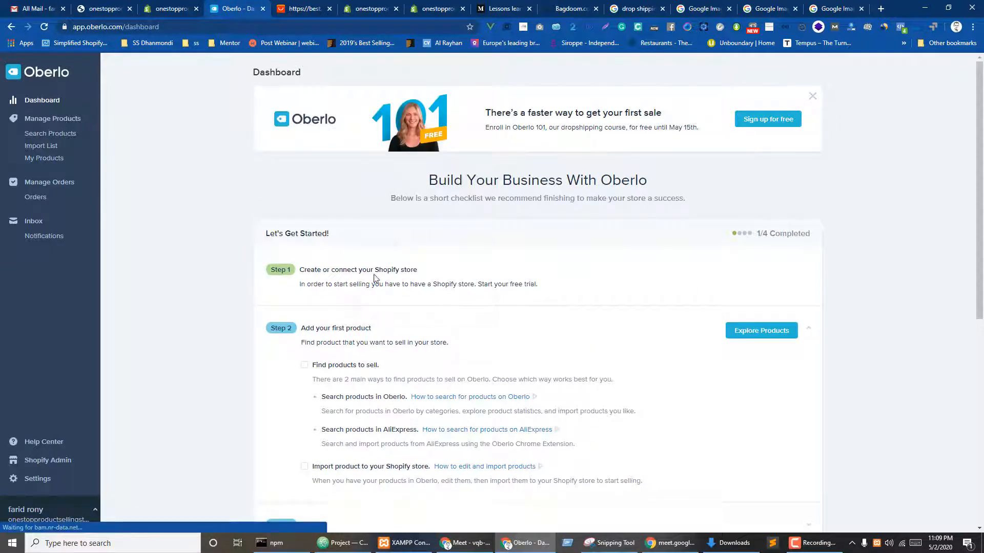
- Tick Find products to sell and Import product to your Shopify store
scroll(326, 295, "down", 2)
left_click(306, 264)
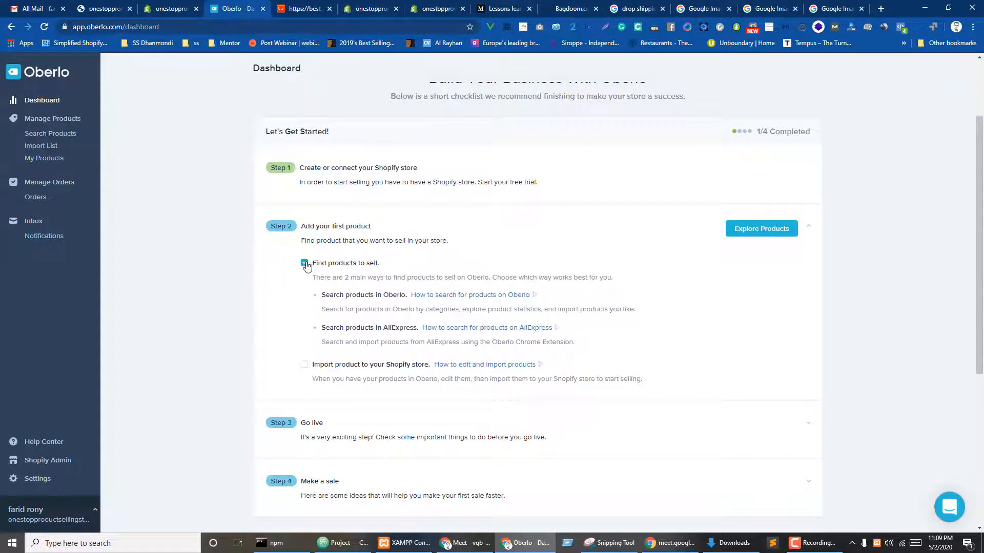
left_click(304, 365)
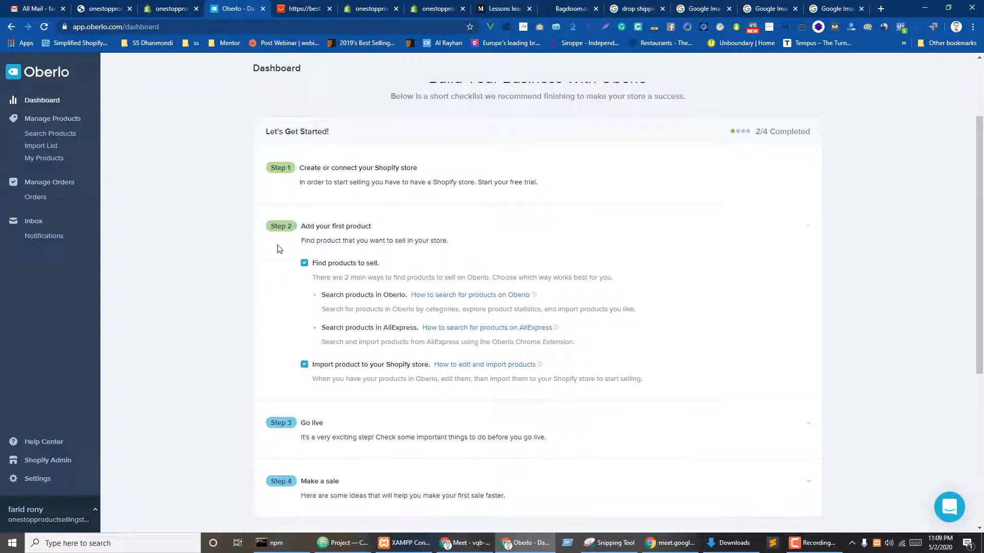
scroll(279, 251, "down", 3)
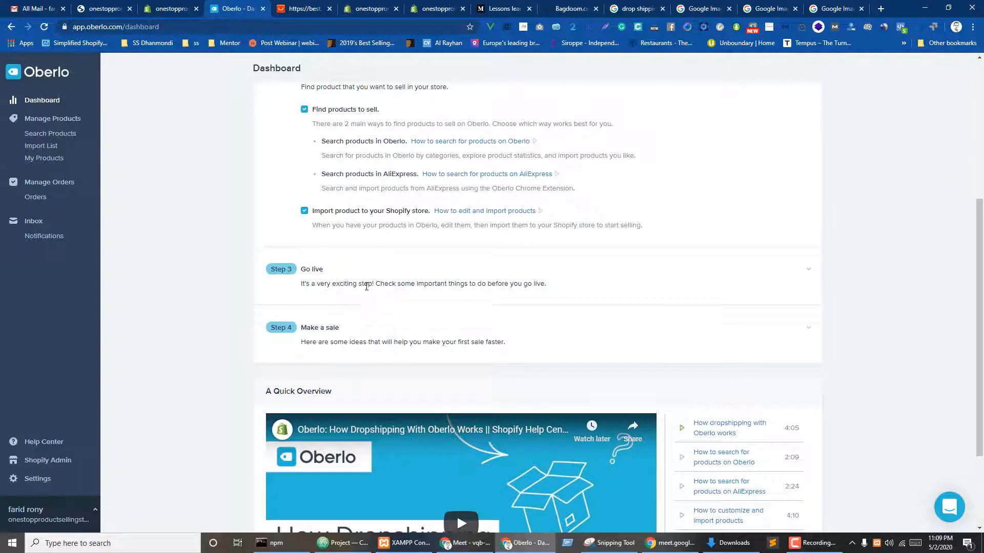
- Expand Go live and tick shipping settings, Choose a Shopify plan and Remove your store password
left_click(807, 271)
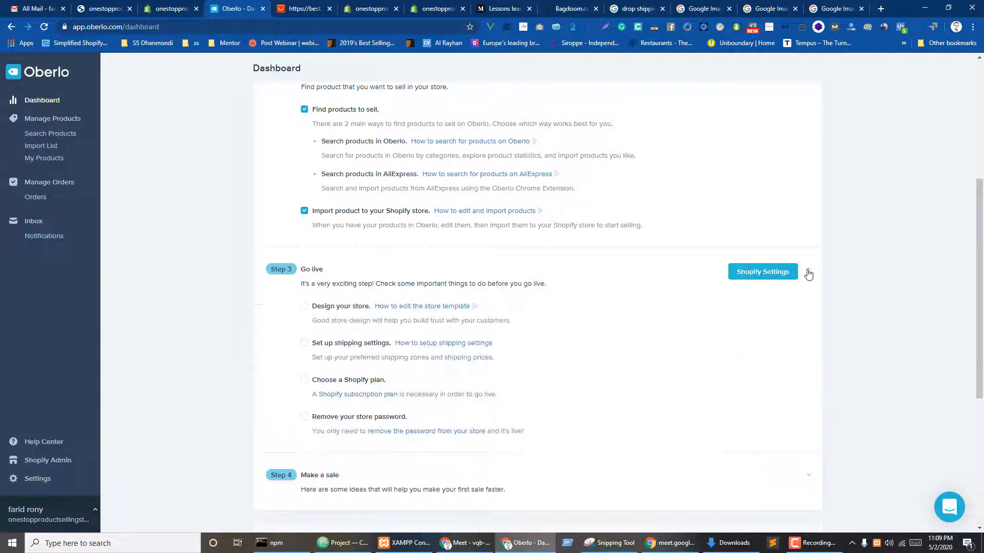
left_click(306, 343)
left_click(304, 380)
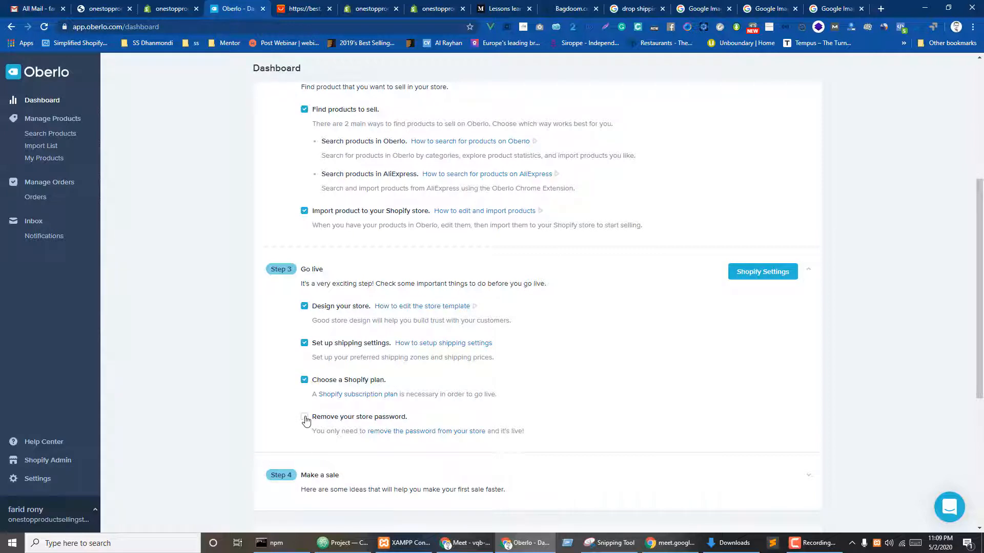
left_click(305, 419)
scroll(279, 273, "down", 4)
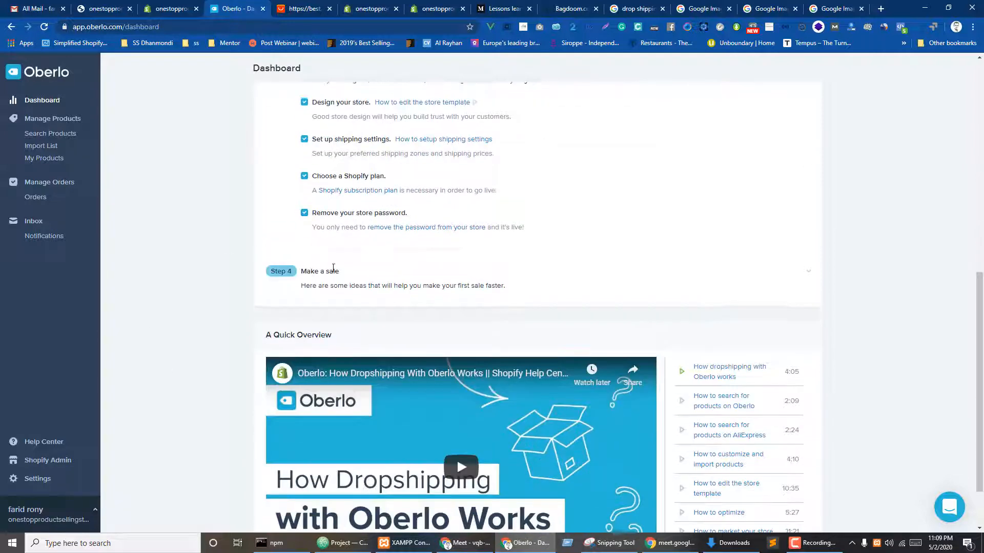
- Expand Make a sale and tick Optimize your store and Advertise your store
left_click(808, 274)
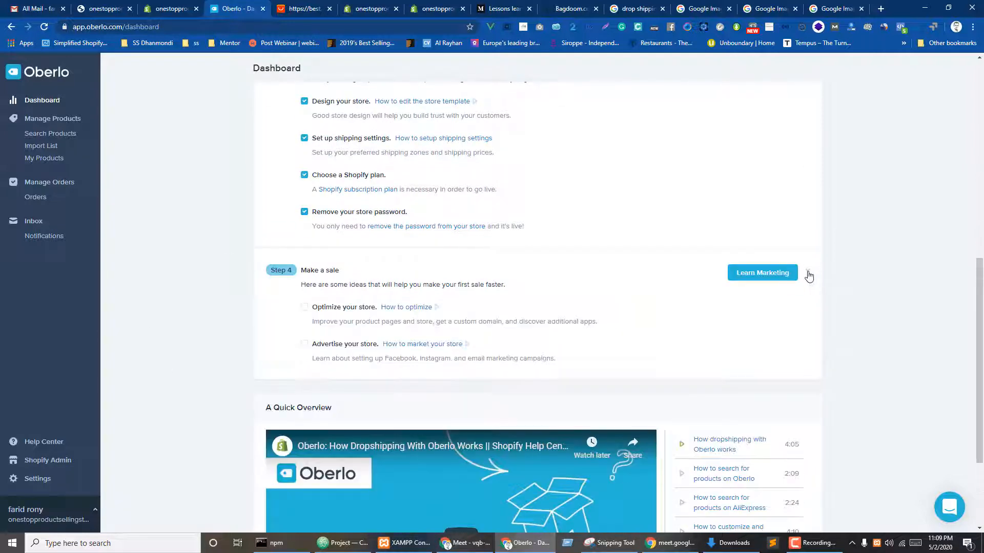
left_click(305, 309)
left_click(305, 345)
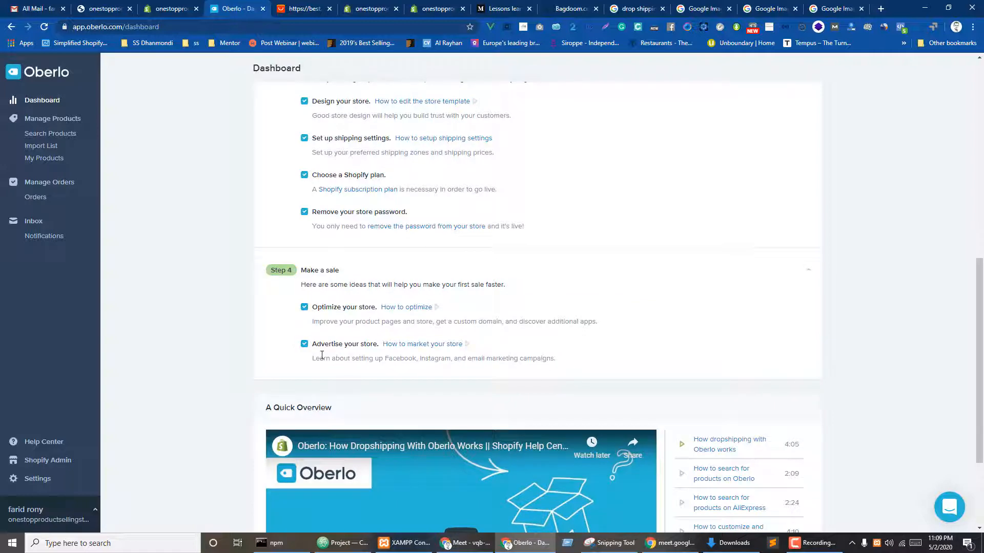
scroll(429, 302, "down", 3)
scroll(451, 358, "up", 10)
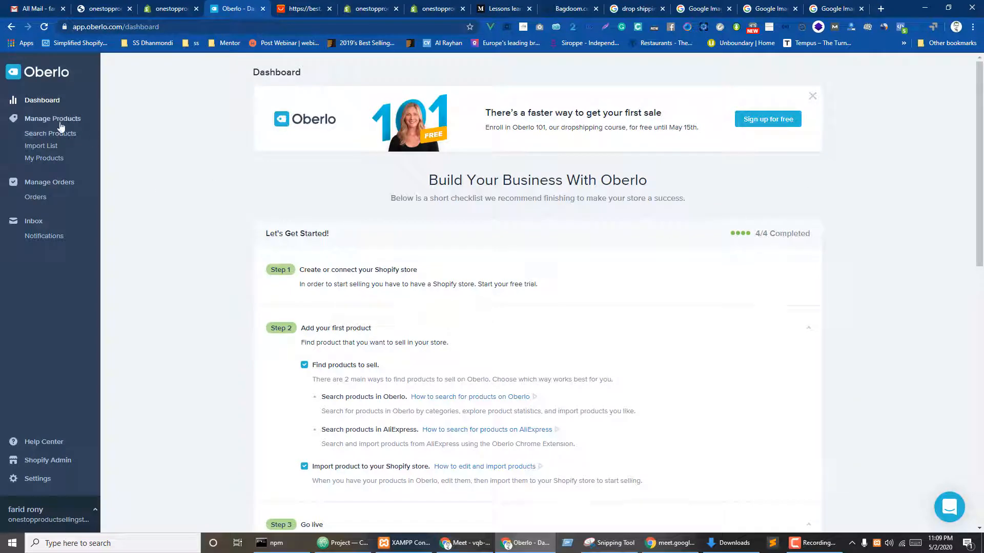
- Open Oberlo's product search, glance at AliExpress, then pick the Men's Clothing & Accessories category
left_click(41, 124)
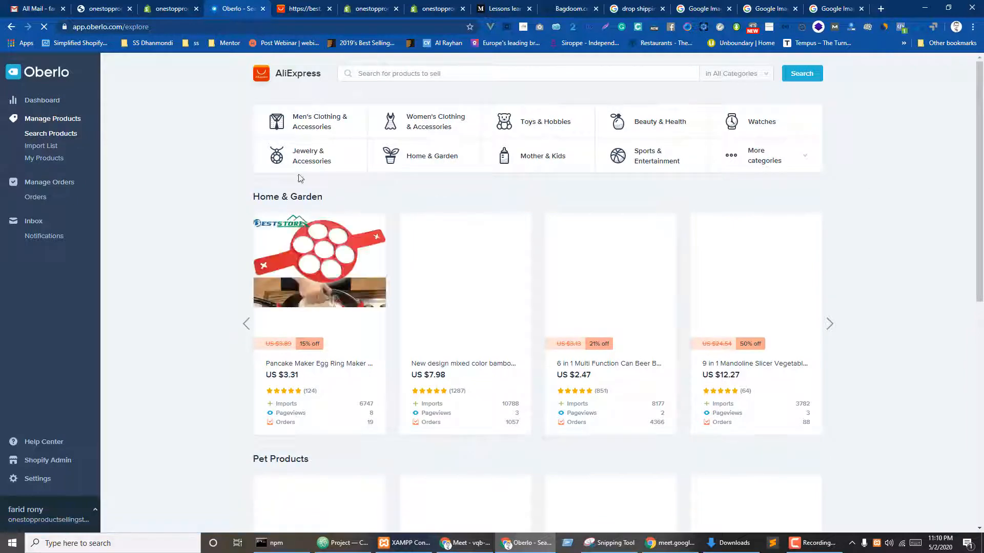
left_click(303, 7)
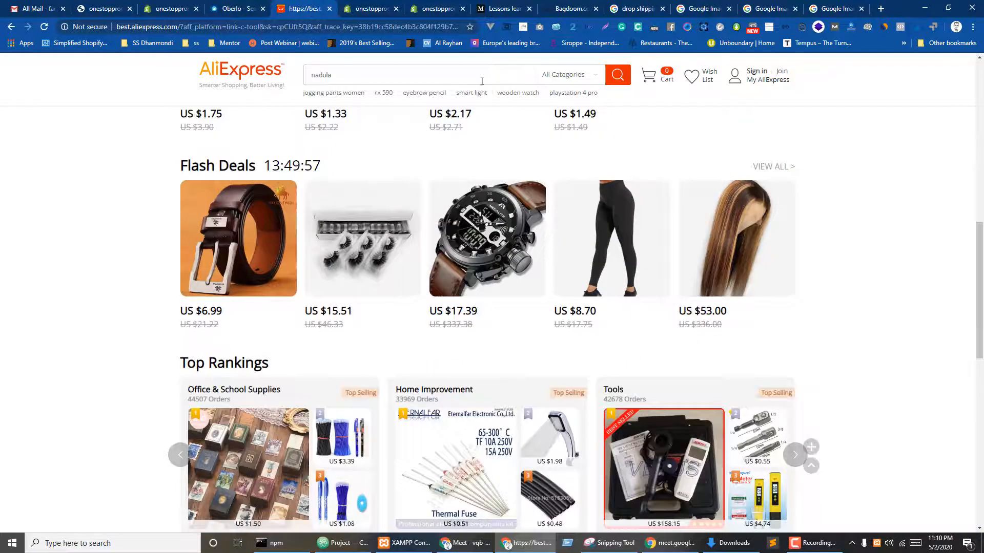
scroll(582, 180, "up", 10)
key("ctrl+Page_Up")
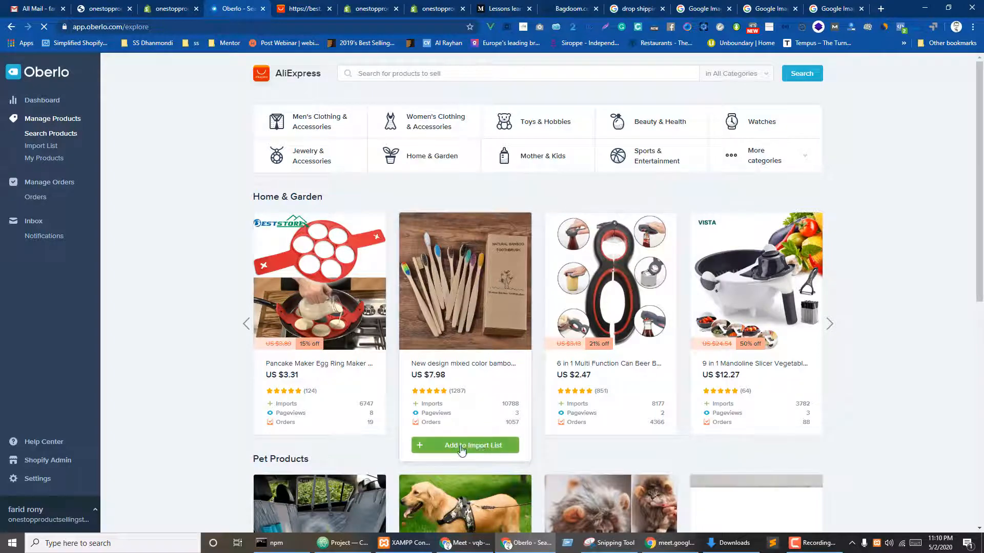
mouse_move(625, 409)
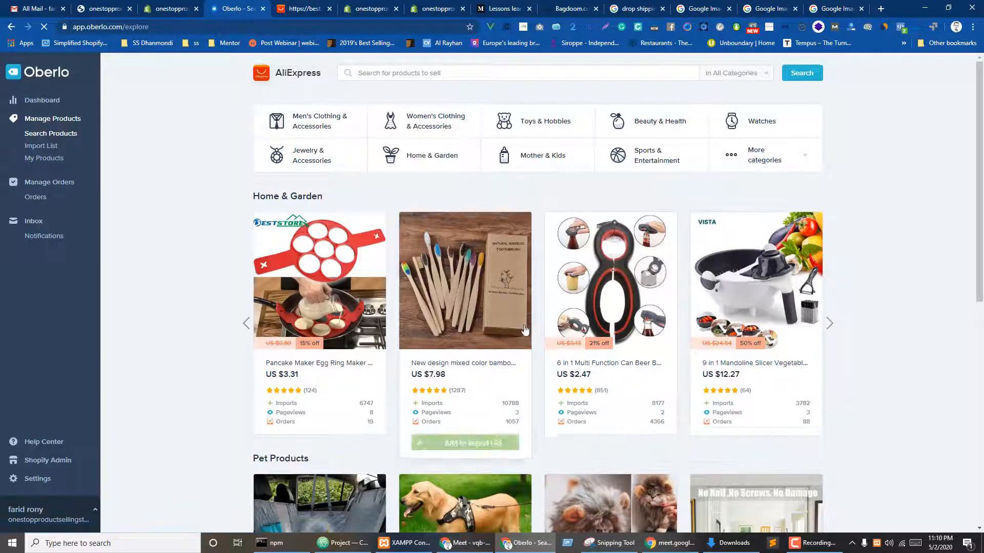
scroll(665, 365, "down", 5)
scroll(665, 364, "up", 5)
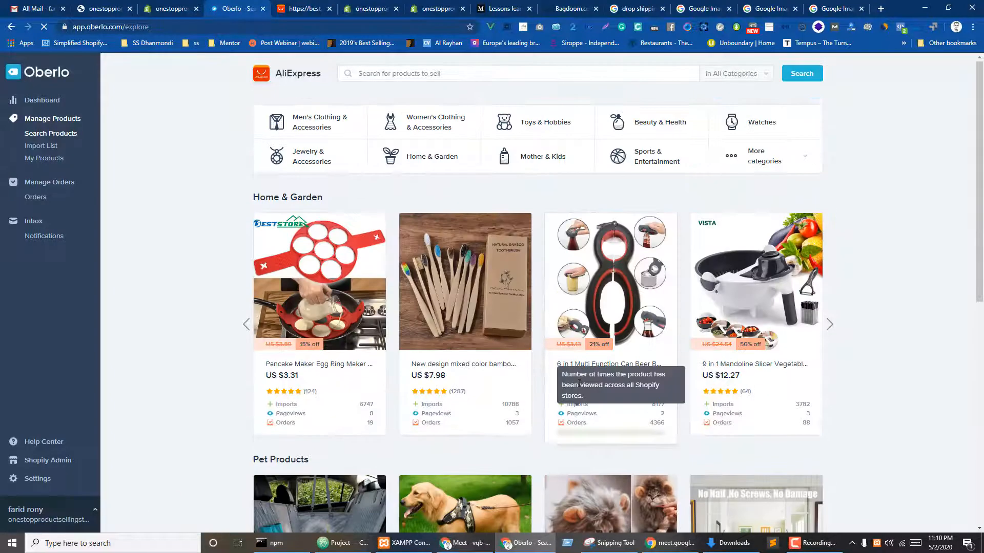
left_click(309, 121)
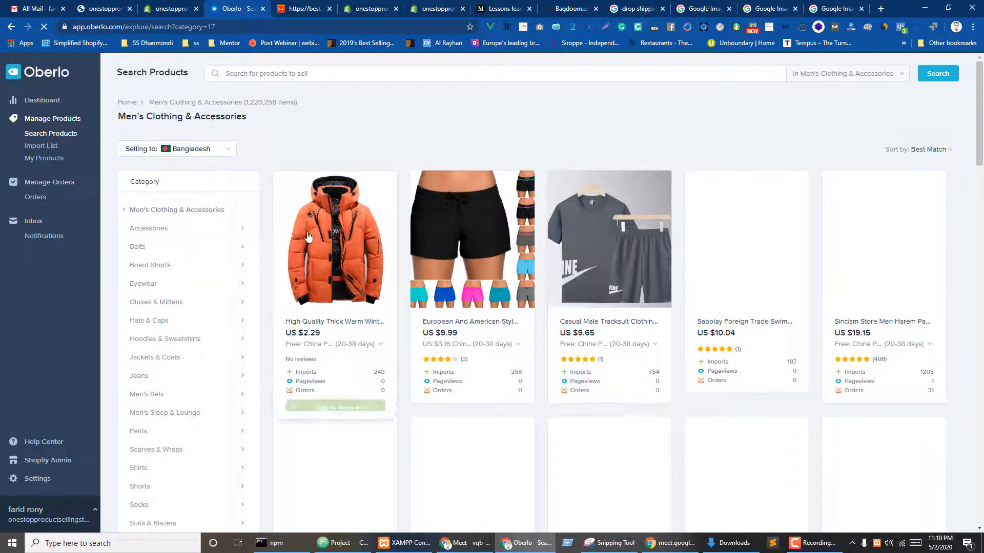
- Narrow results to Jeans and add the $14.8 JackJones stretch jeans to the import list
left_click(146, 378)
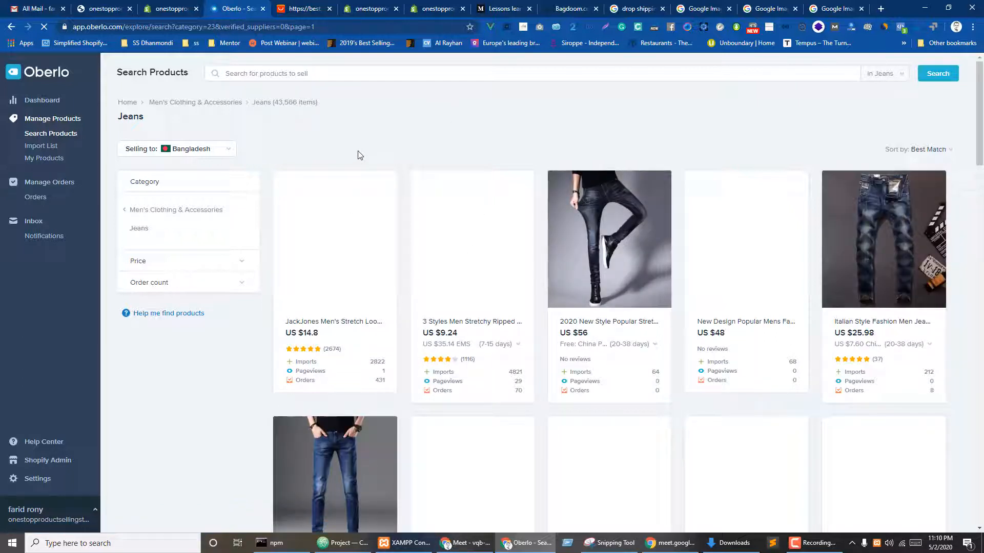
mouse_move(327, 292)
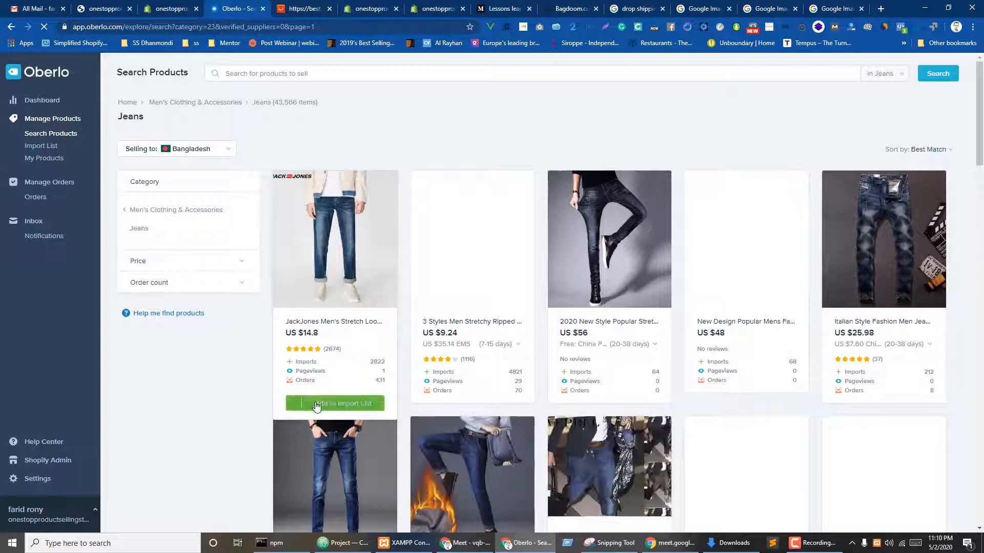
left_click(335, 403)
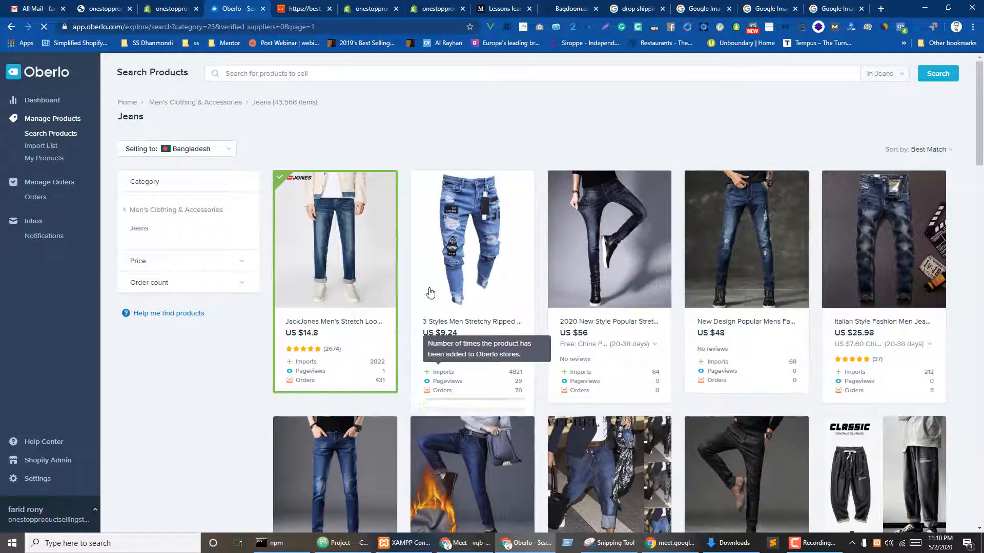
- Find the black designer jeans in the results and add them to the import list
scroll(453, 298, "down", 2)
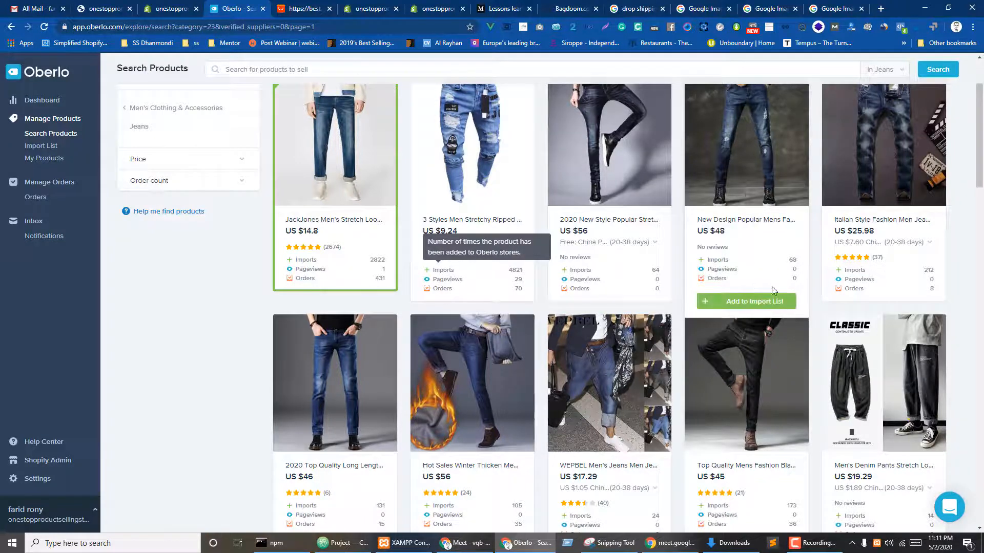
scroll(707, 210, "up", 2)
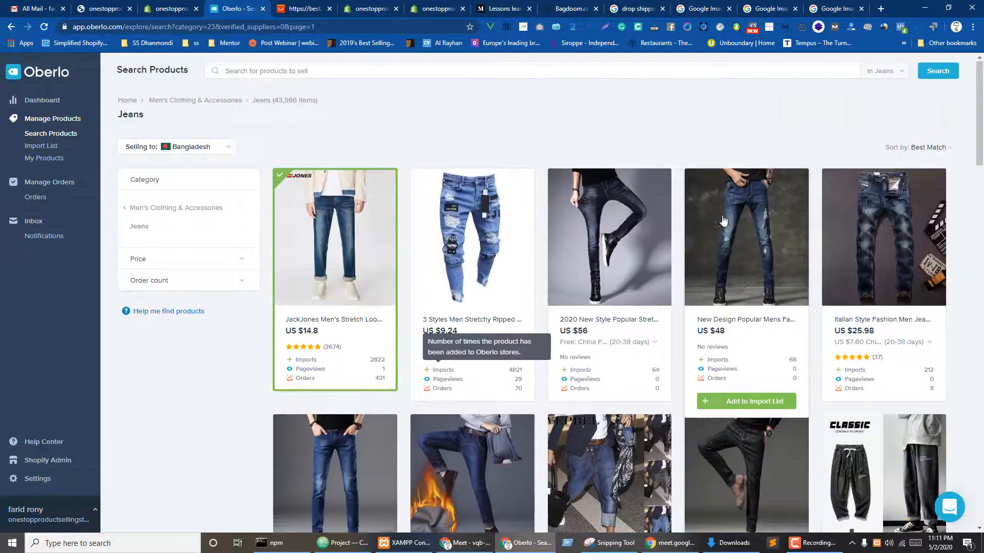
scroll(733, 227, "down", 4)
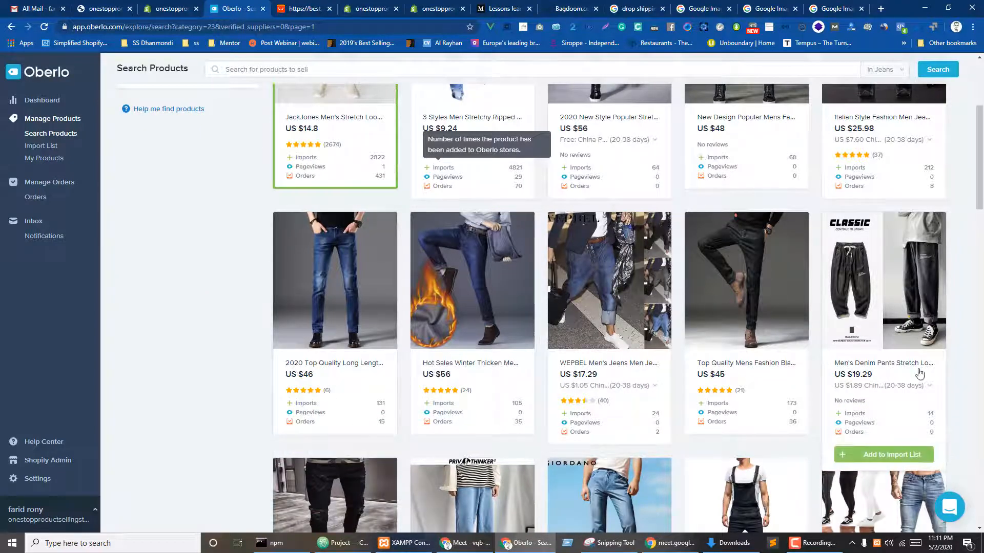
scroll(677, 388, "down", 6)
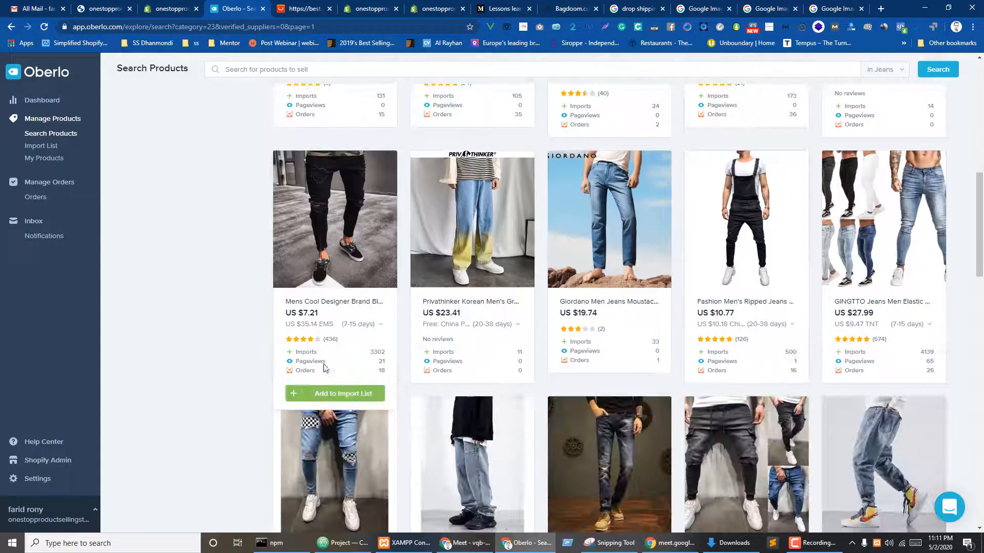
left_click(314, 394)
scroll(451, 328, "down", 4)
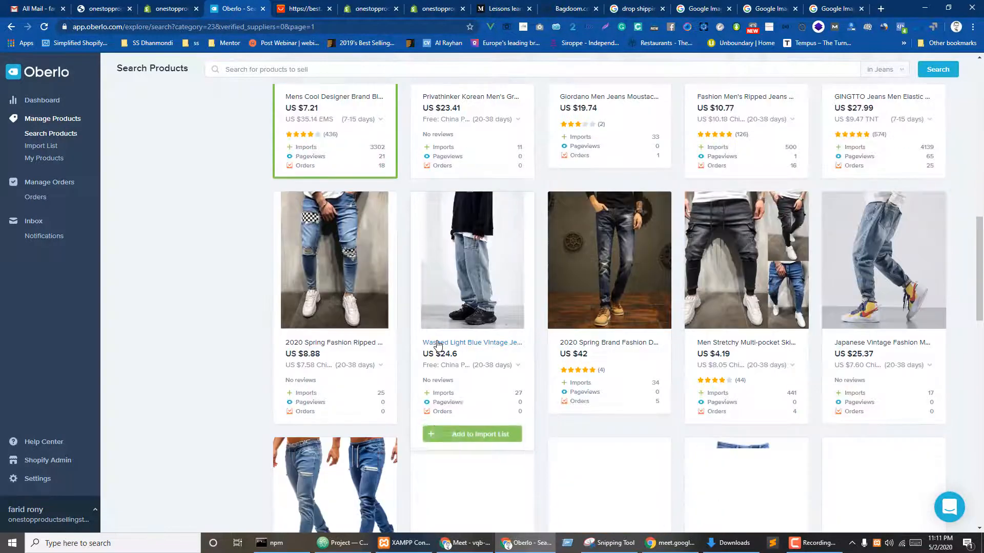
scroll(631, 322, "down", 4)
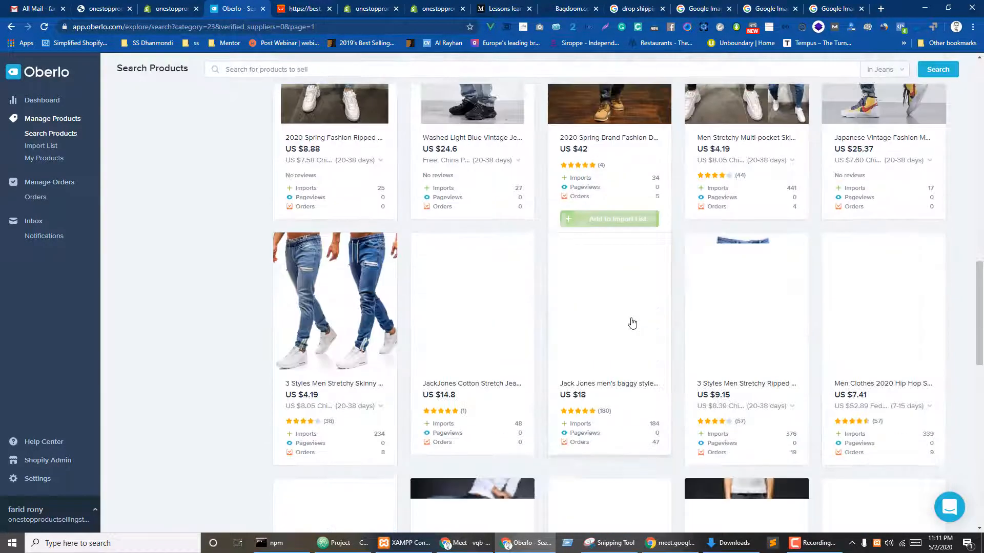
scroll(654, 329, "down", 5)
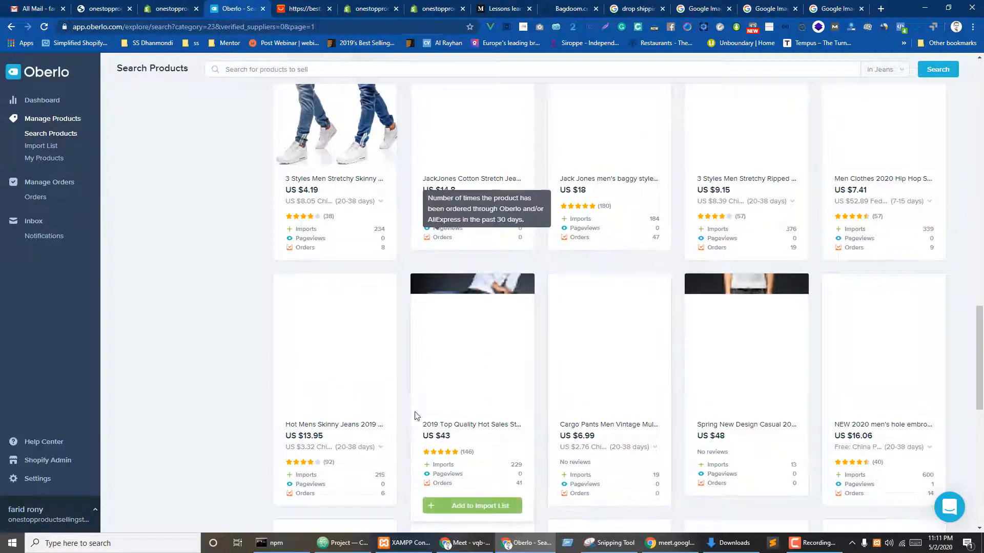
scroll(774, 437, "up", 6)
scroll(774, 437, "up", 10)
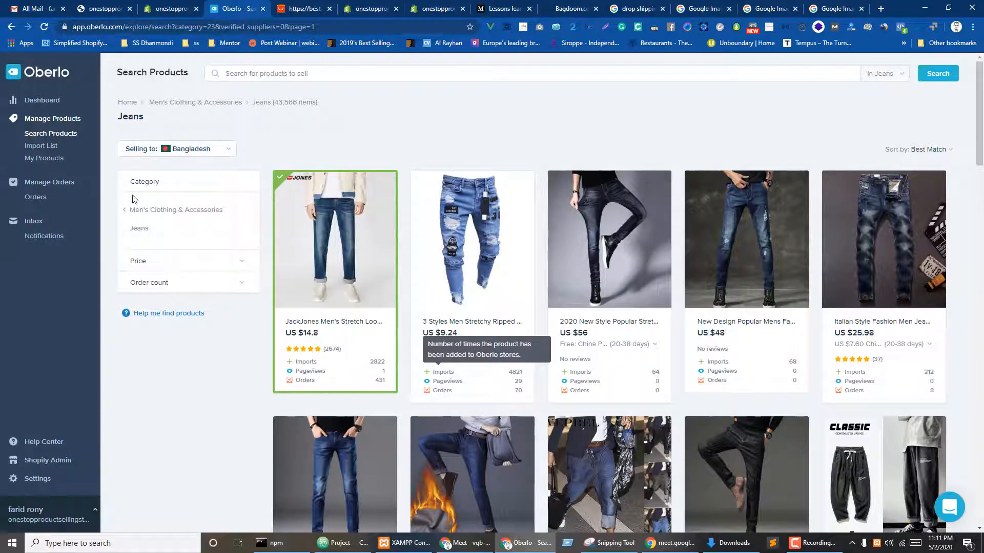
- Move from Men's Accessories to Hats & Caps and scan its 184,510 results
left_click(125, 215)
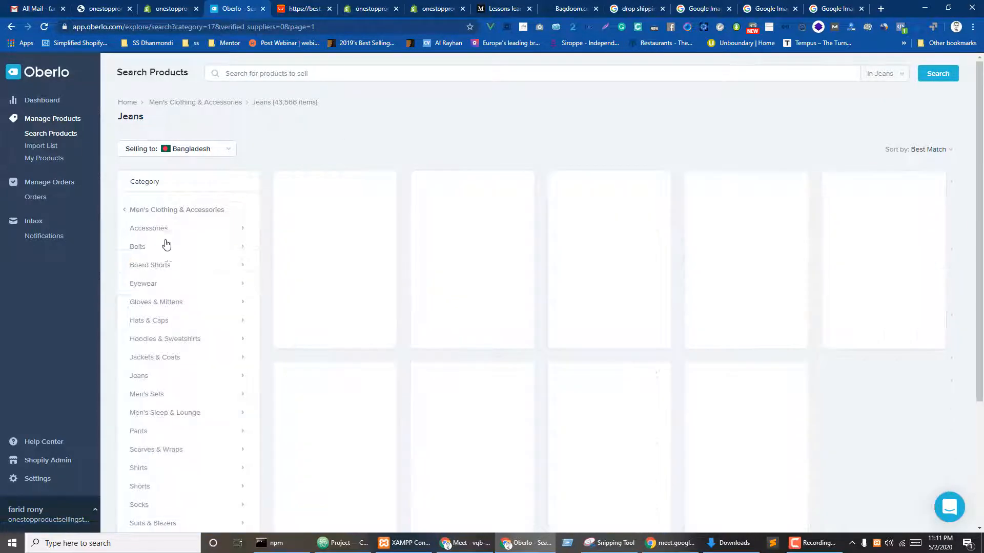
left_click(154, 229)
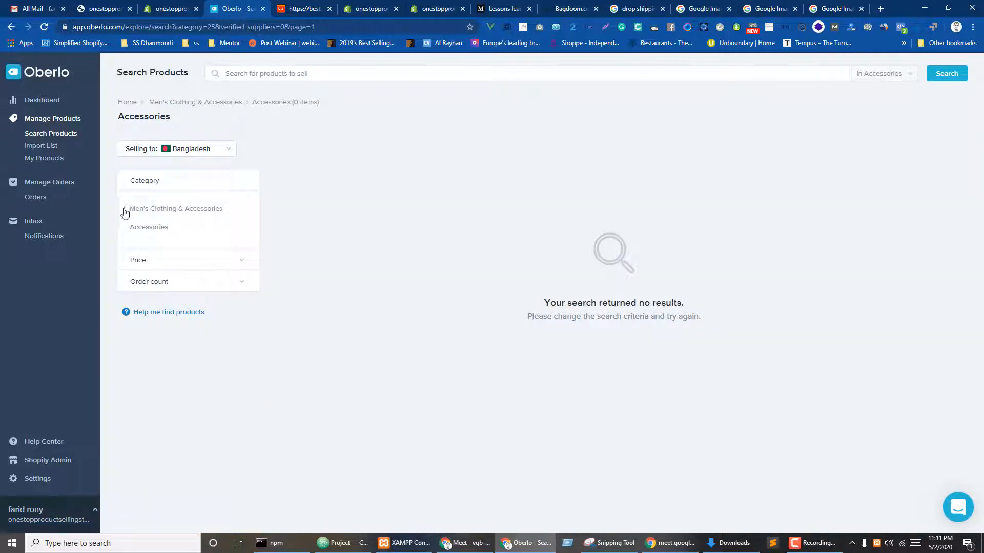
left_click(125, 213)
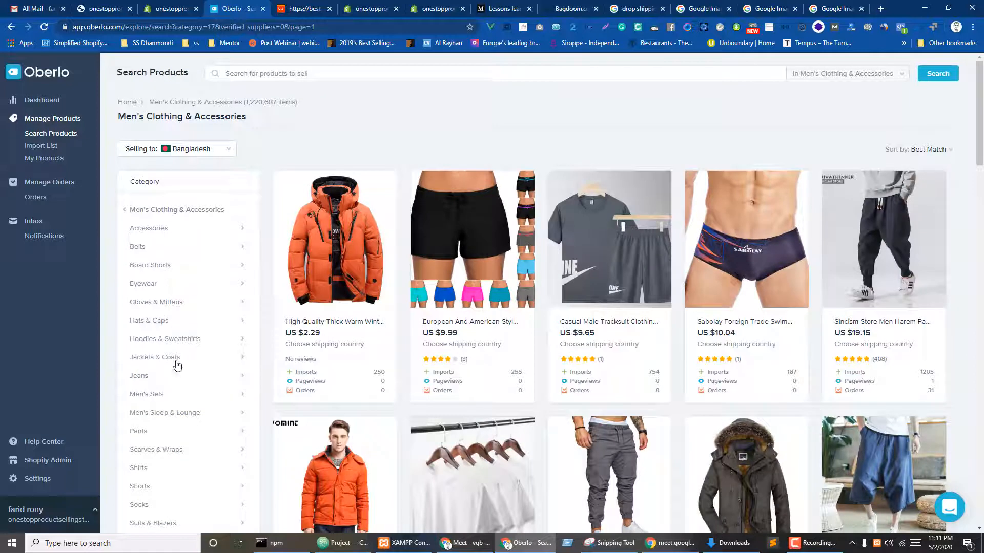
left_click(160, 322)
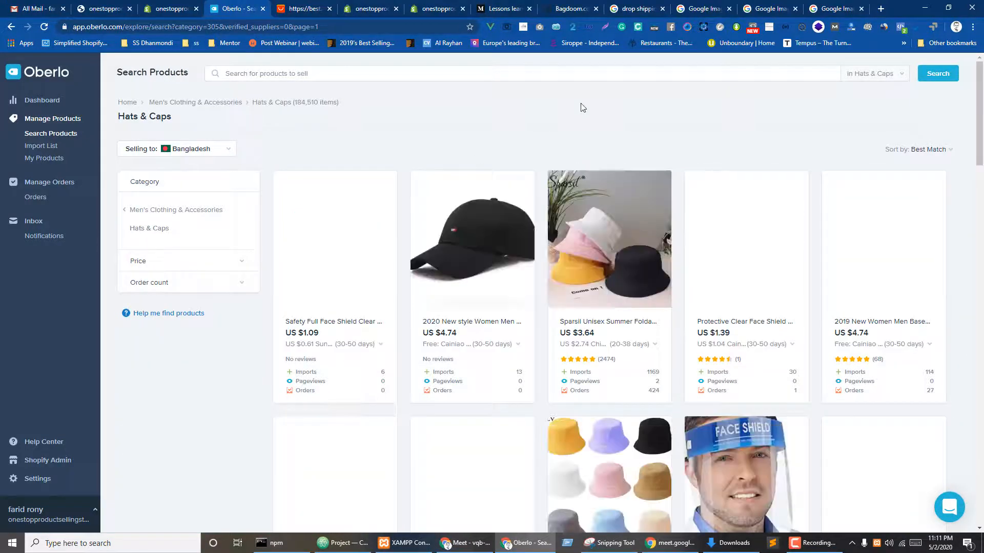
mouse_move(346, 402)
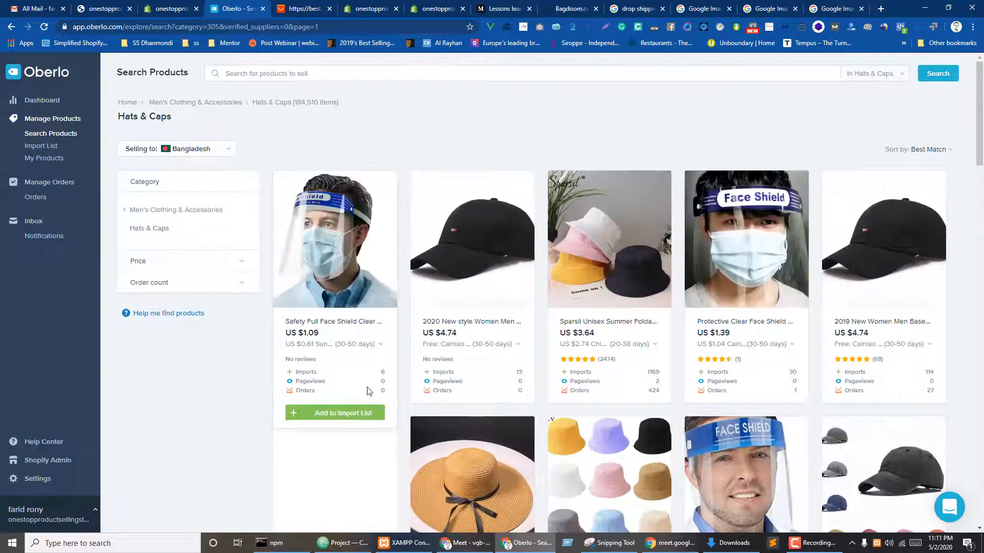
scroll(387, 315, "down", 4)
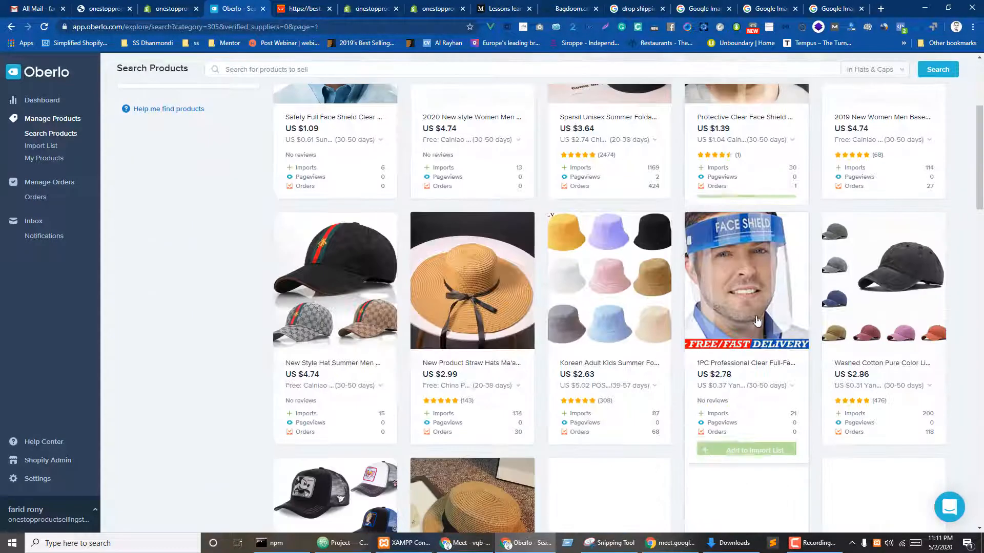
scroll(387, 315, "down", 4)
scroll(529, 454, "up", 8)
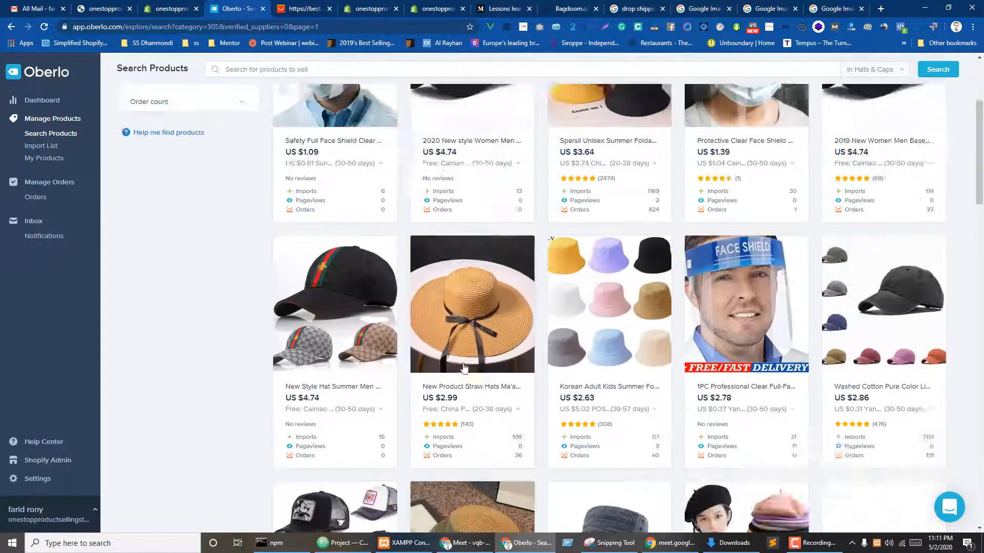
left_click(280, 81)
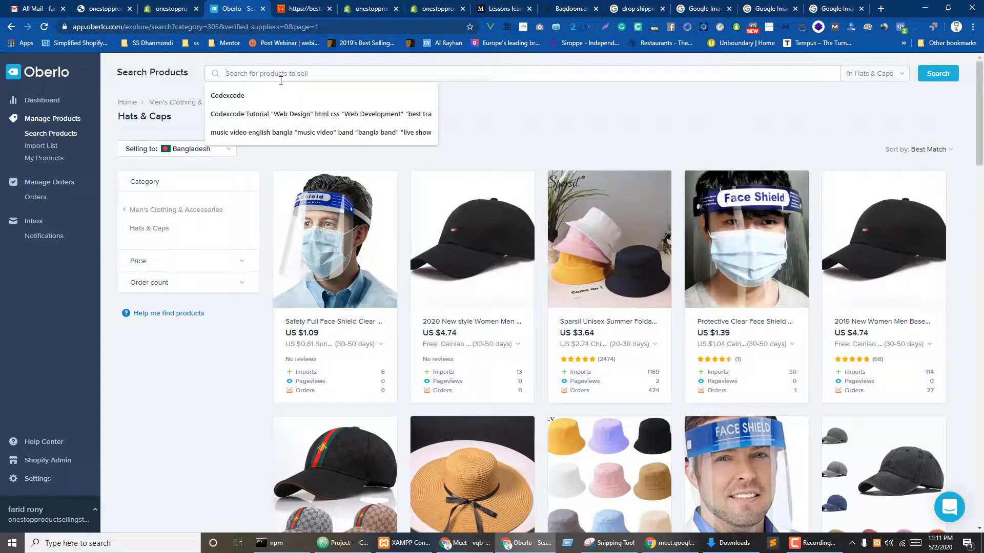
- Search for 'mask' and narrow the results to men's Hoodies & Sweatshirts
type("mask")
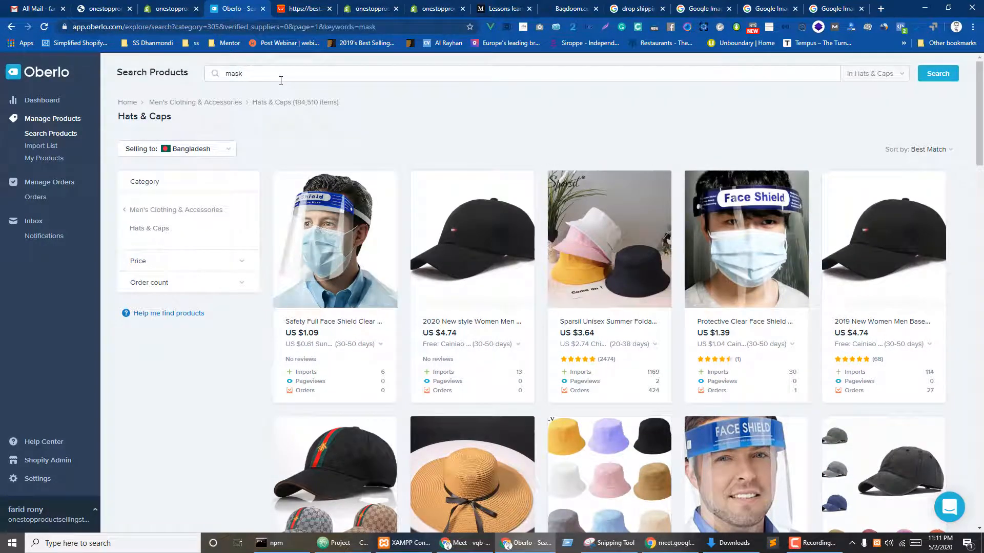
key("Return")
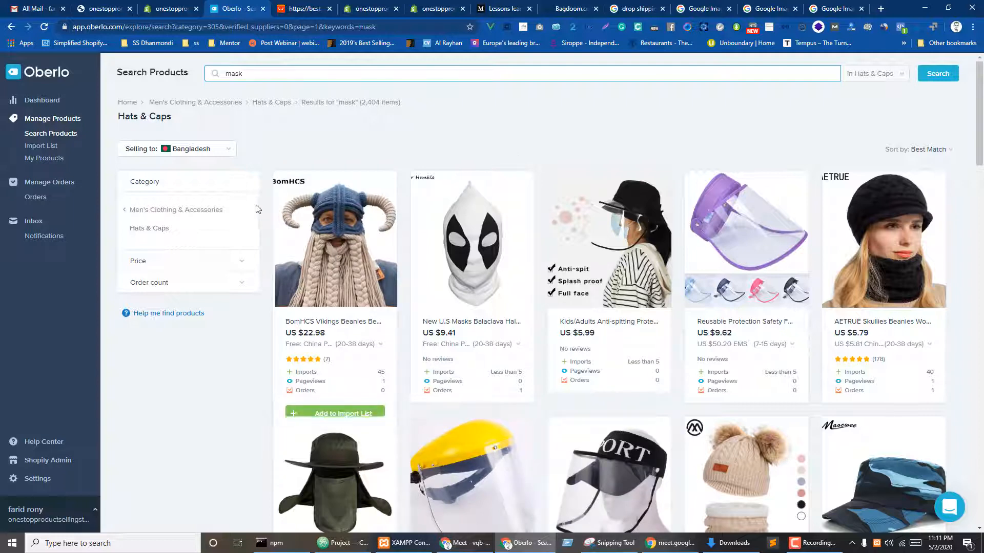
left_click(128, 211)
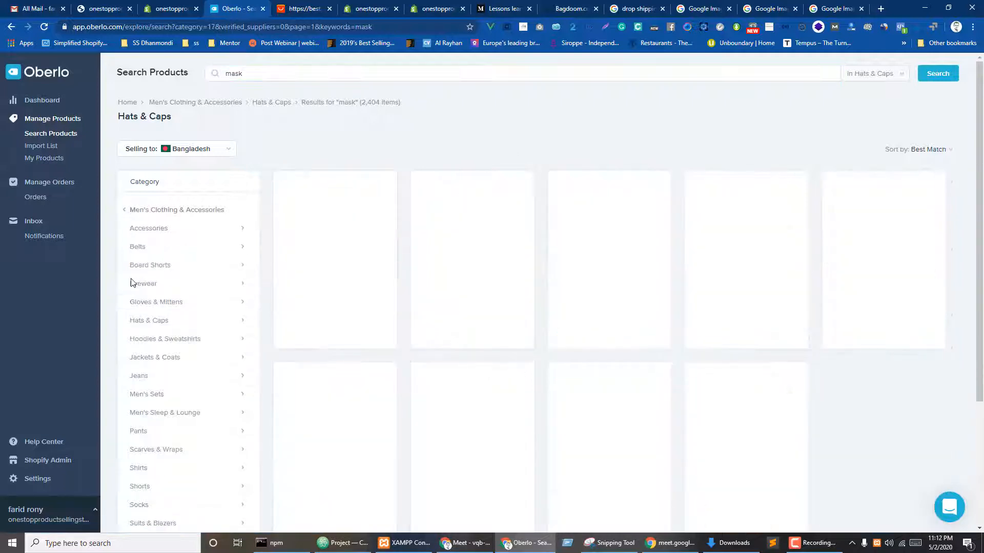
left_click(159, 340)
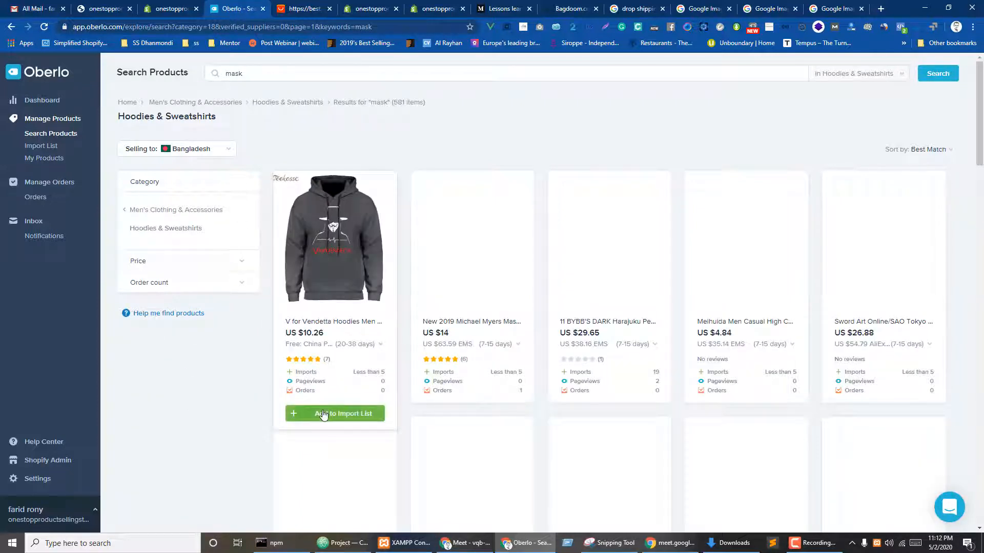
- Add the V for Vendetta, Michael Myers, Harajuku, Ironman and Meihuida mask hoodies to the Import List
left_click(324, 415)
left_click(464, 414)
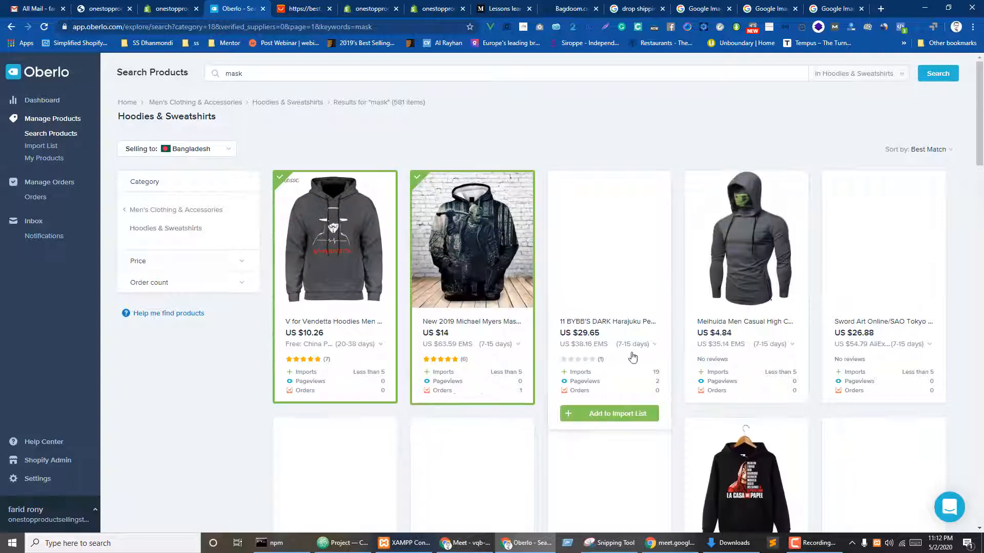
left_click(612, 414)
scroll(614, 333, "down", 4)
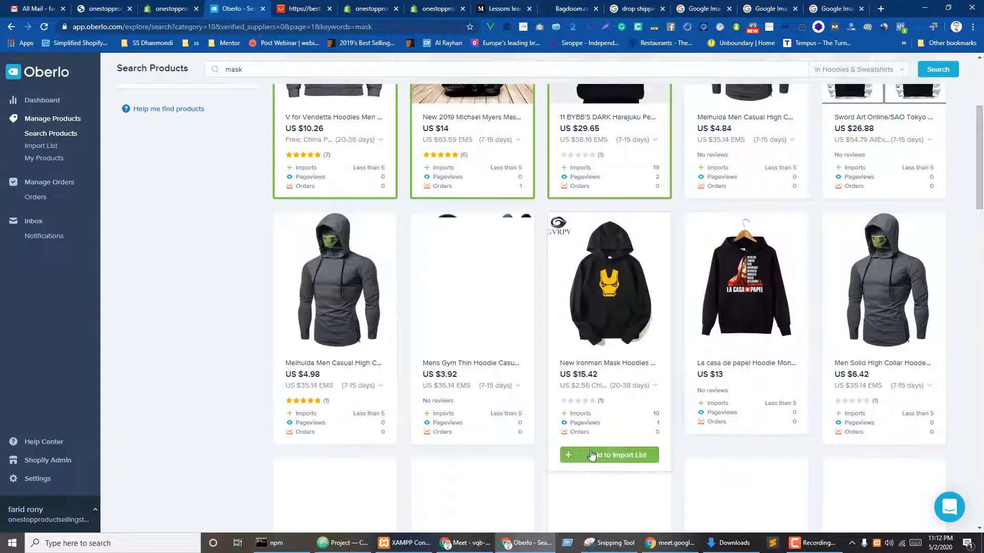
left_click(592, 455)
left_click(325, 457)
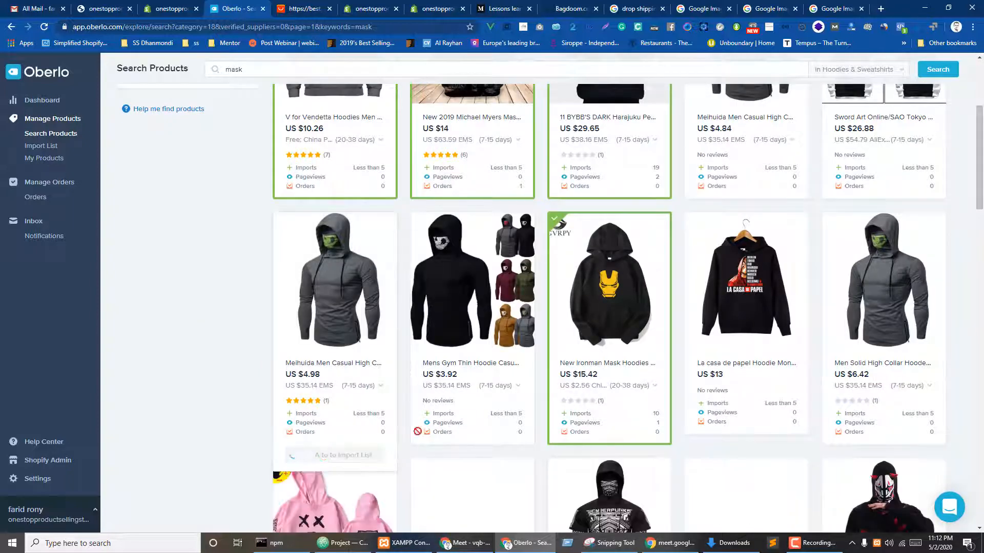
scroll(609, 359, "up", 4)
left_click(192, 148)
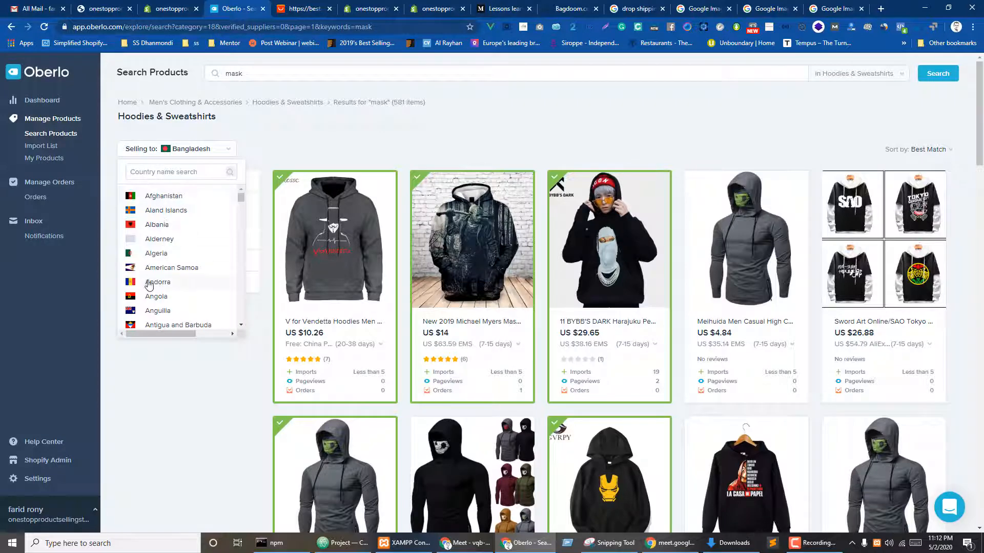
- Change Selling to from Bangladesh to United States by searching 'unit' in the country list
scroll(149, 285, "down", 5)
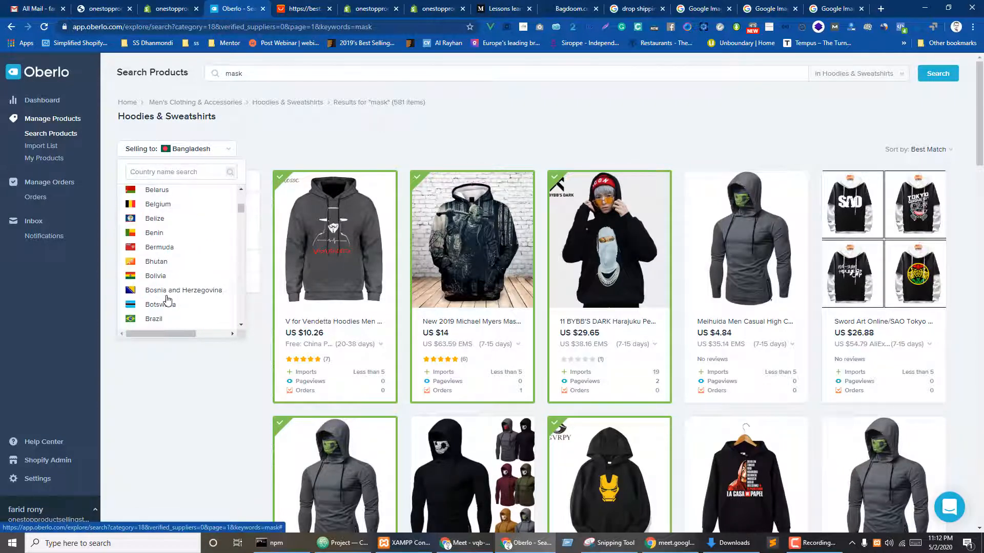
scroll(167, 296, "down", 8)
scroll(169, 292, "up", 12)
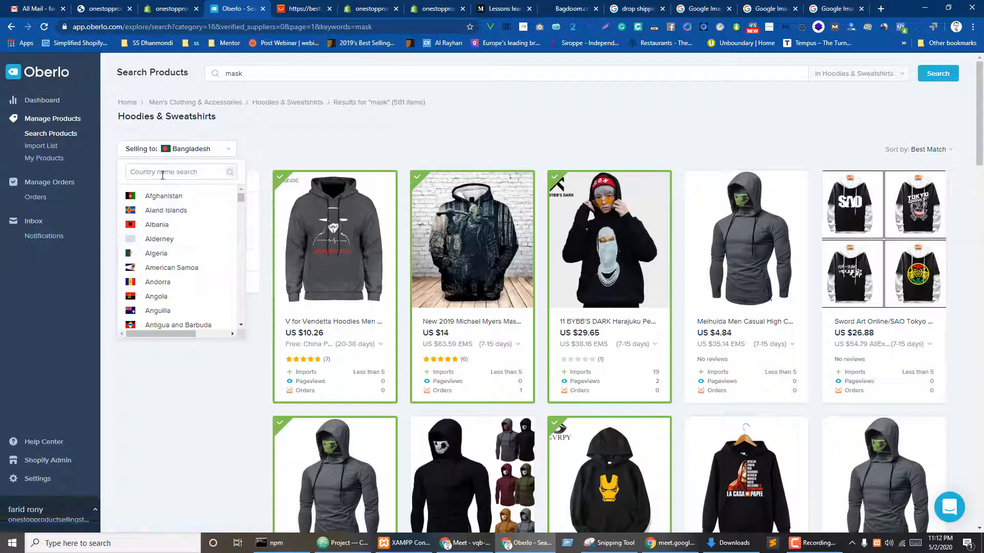
type("unit")
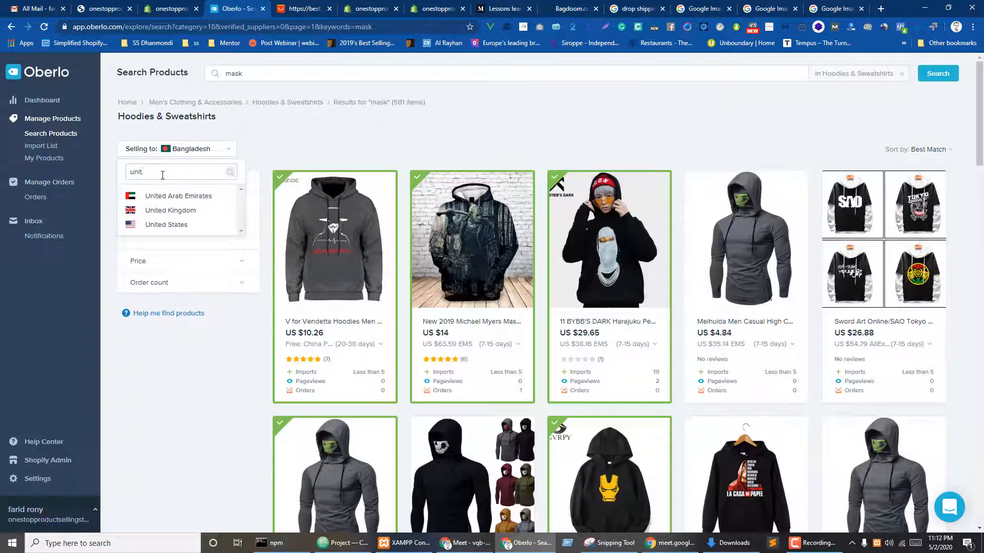
left_click(167, 225)
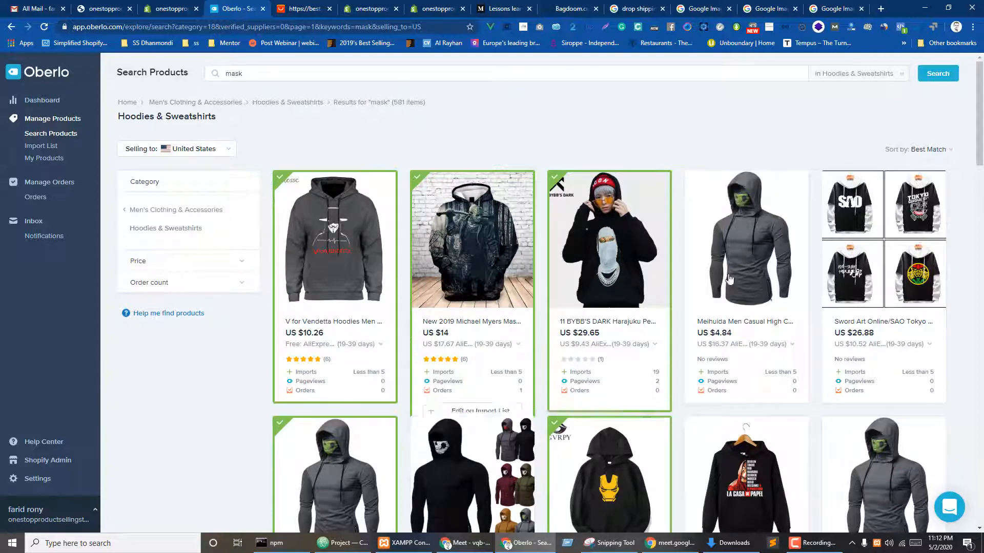
scroll(774, 260, "down", 2)
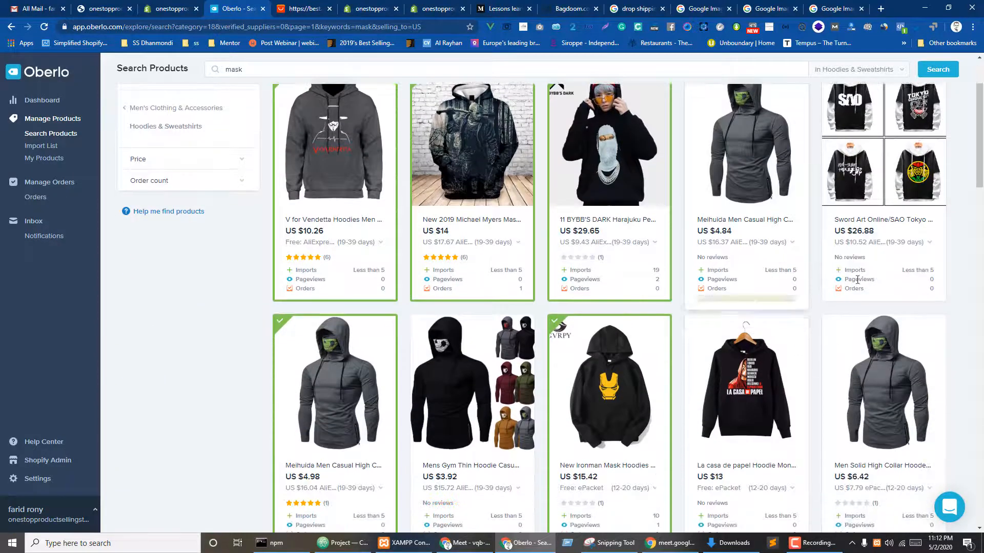
scroll(238, 295, "up", 2)
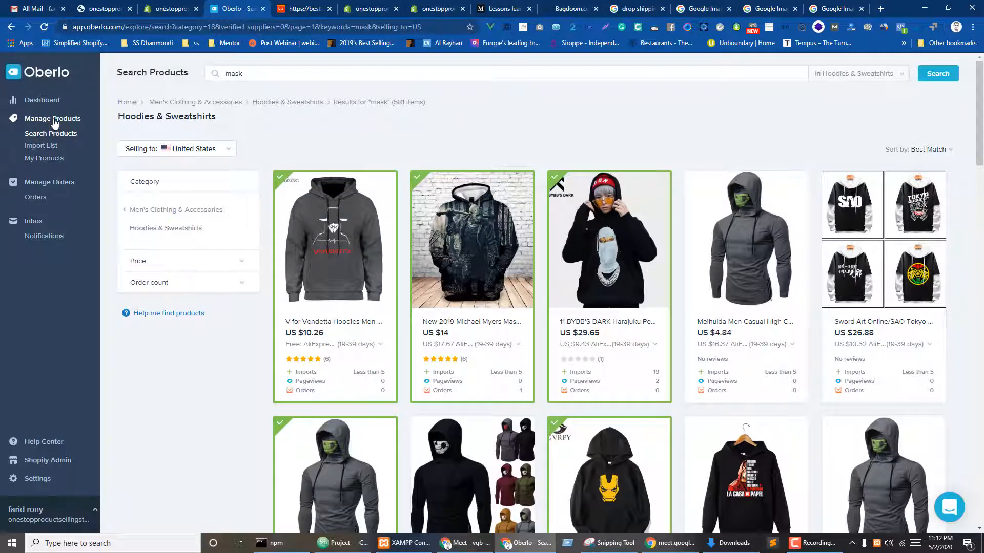
- Check My Products and the seven-item Import List, then open Women's Clothing & Accessories
left_click(51, 129)
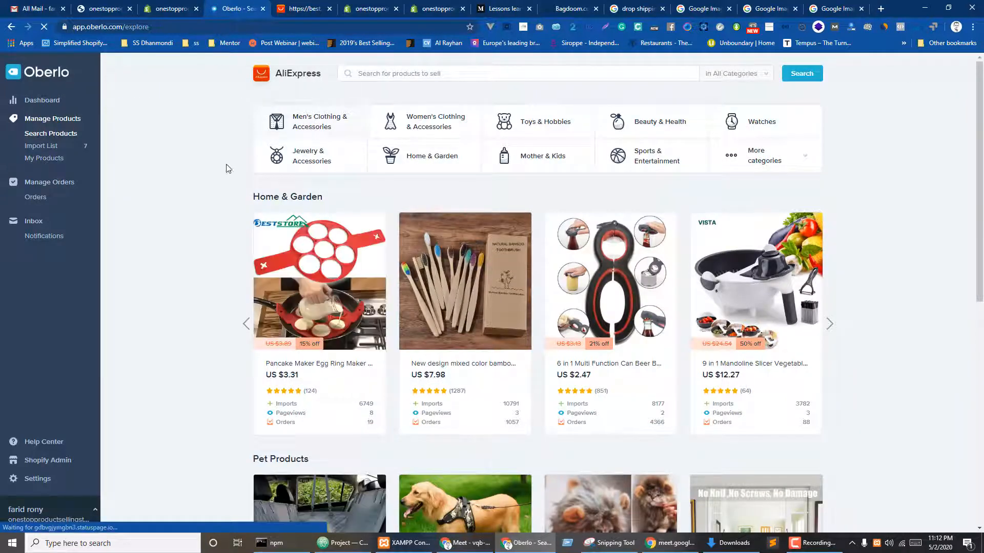
left_click(31, 160)
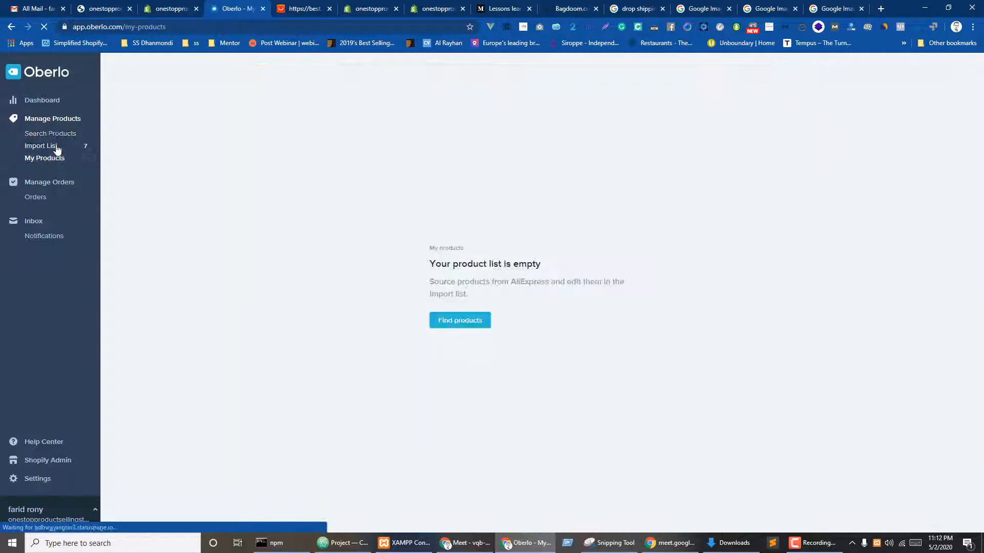
left_click(46, 147)
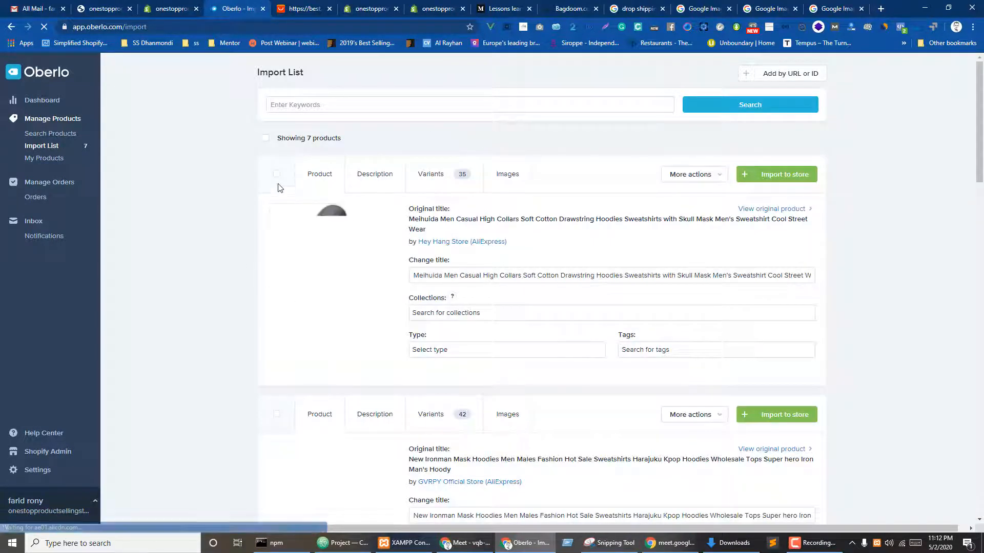
left_click(44, 134)
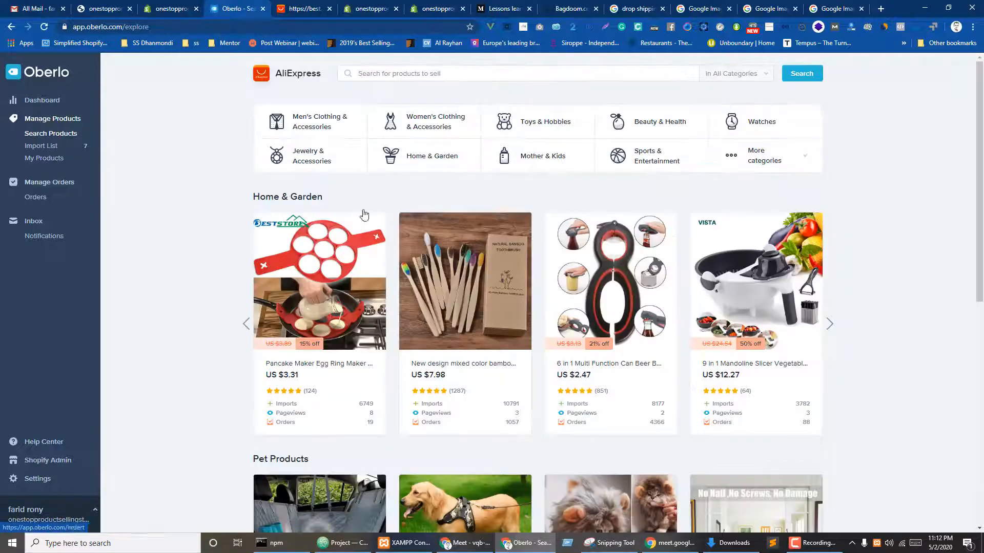
left_click(430, 122)
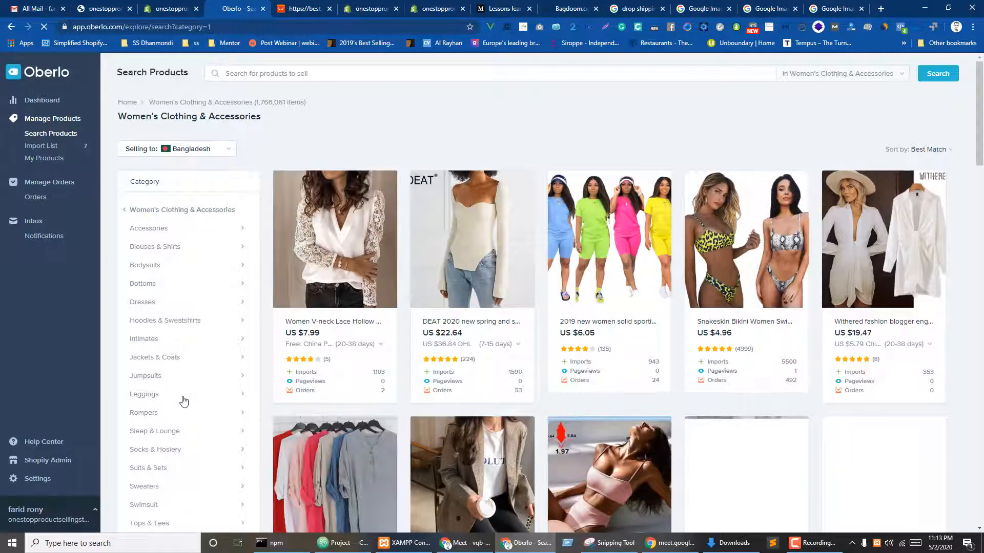
- Search the women's category for 'lipstiks', fixing a typo and rerunning the search
scroll(184, 402, "down", 1)
scroll(161, 369, "up", 1)
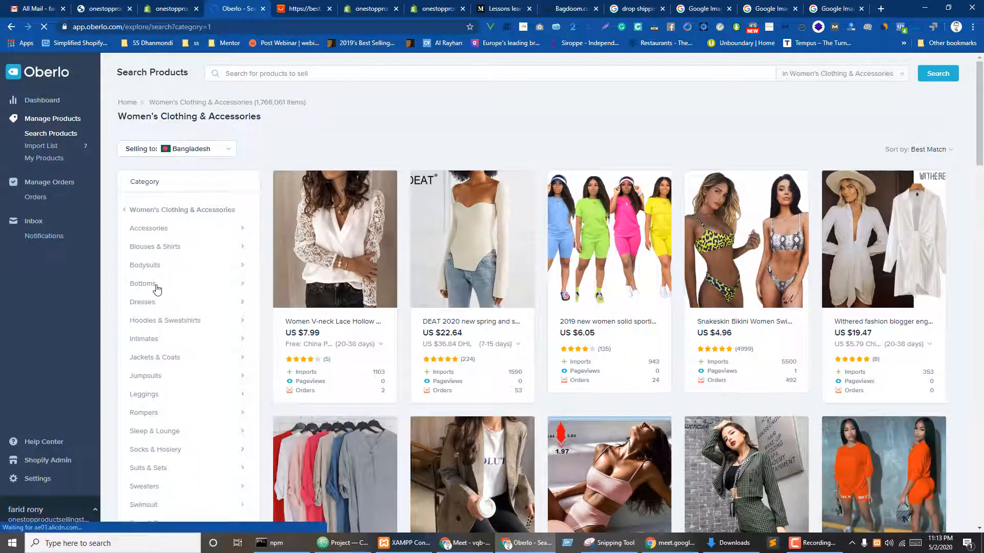
left_click(262, 76)
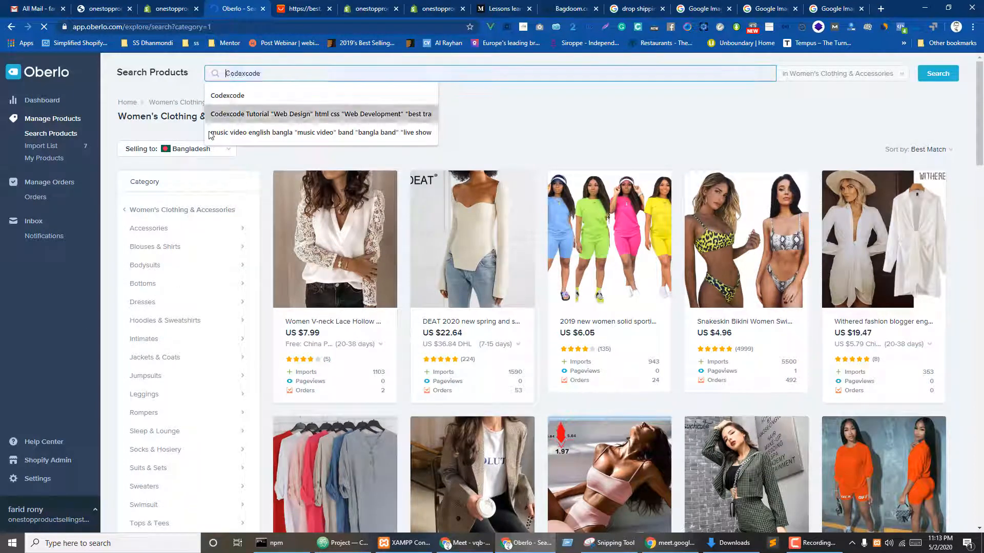
type("iu")
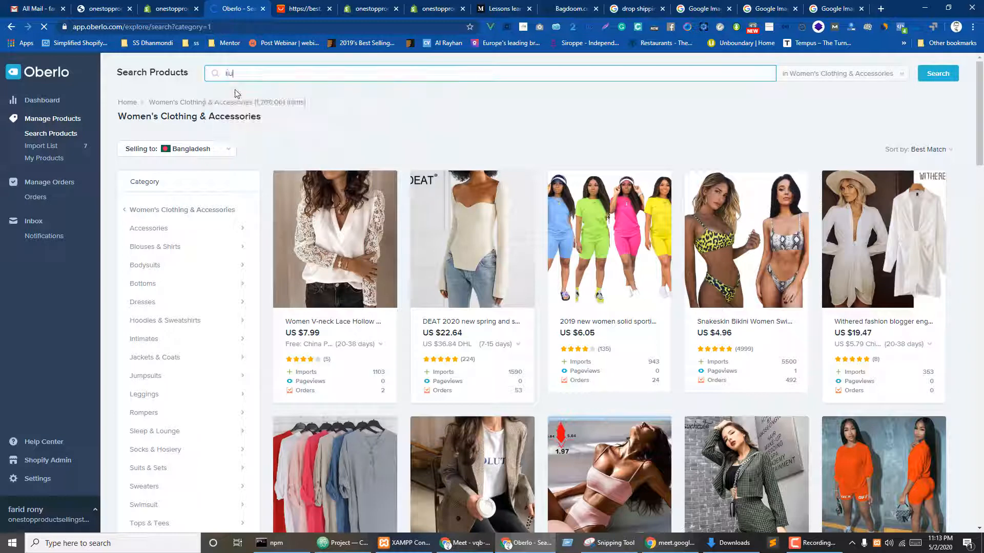
type("iupsti")
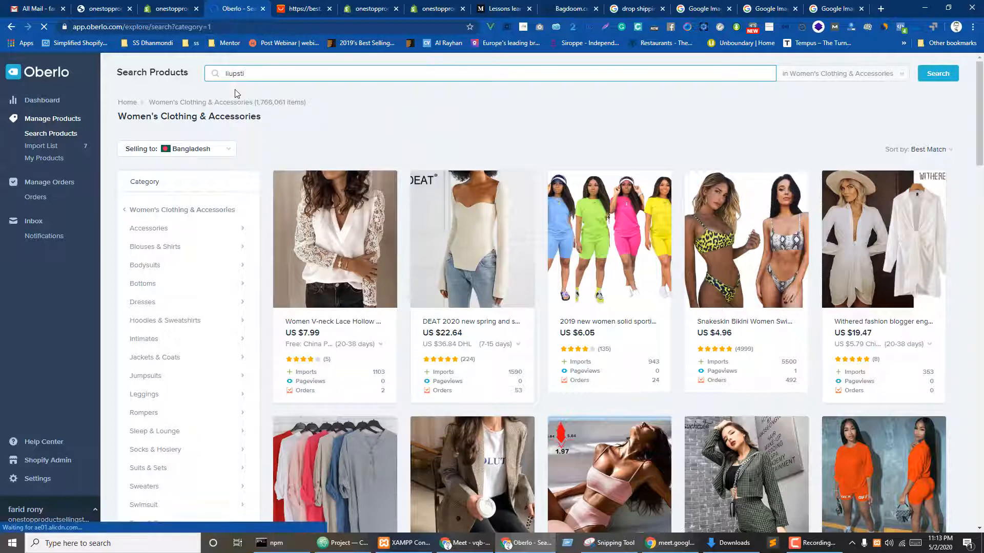
type("ks")
key("Return")
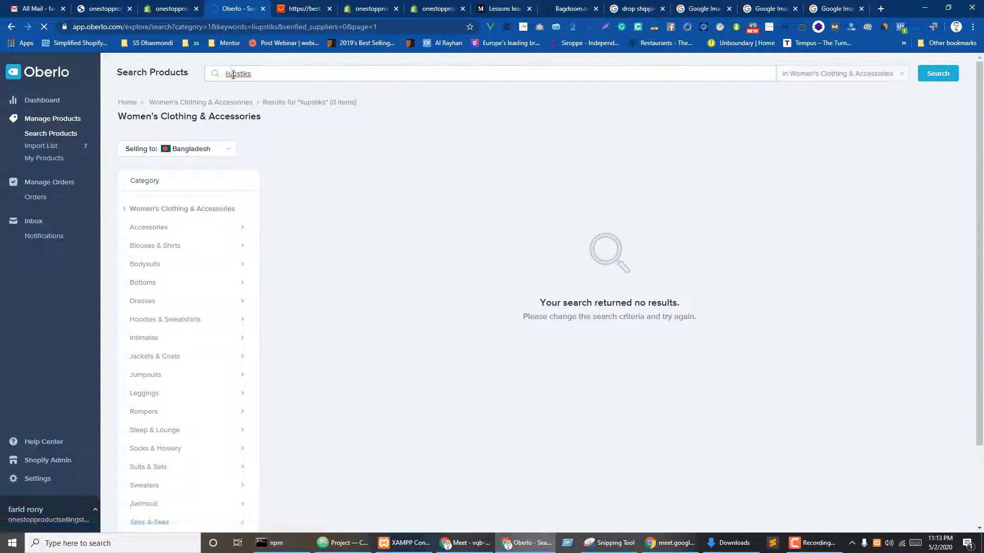
left_click(233, 74)
key("BackSpace")
key("Return")
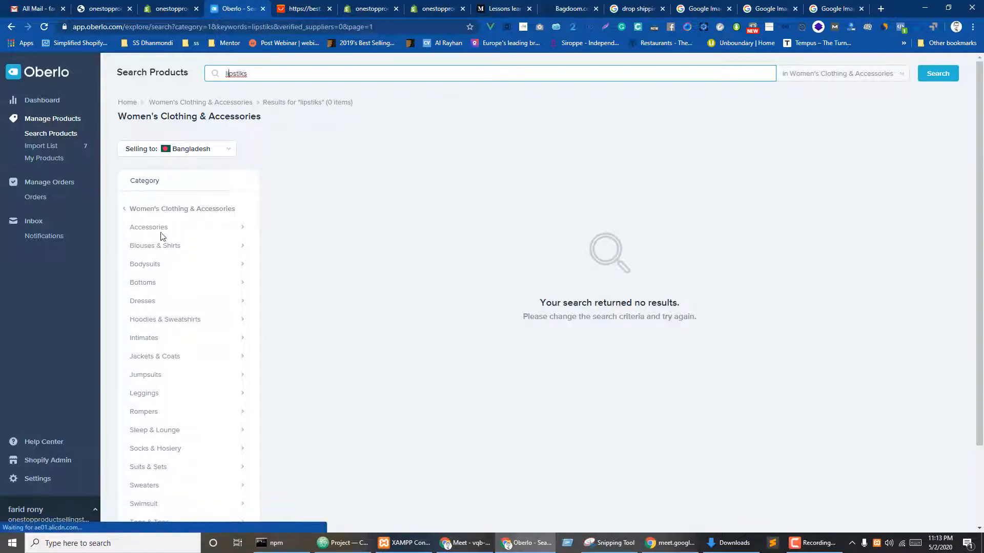
- Narrow to Blouses & Shirts and clear the search term
left_click(164, 247)
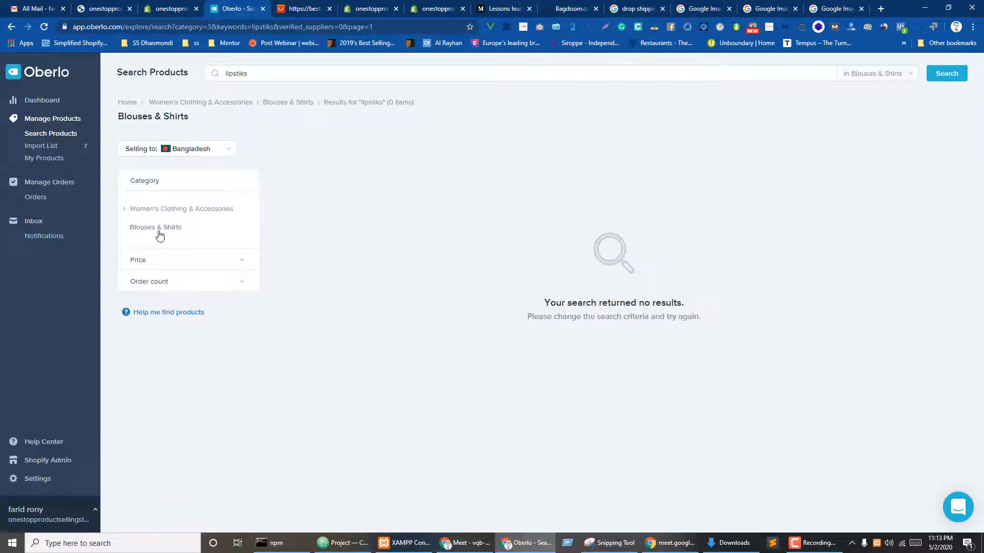
key("BackSpace")
key("BackSpace")
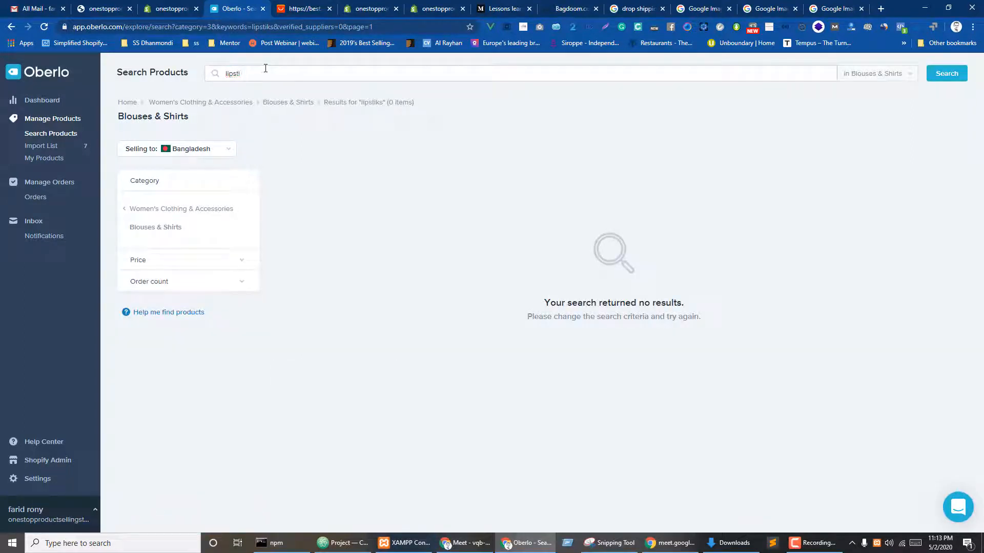
key("BackSpace")
key("BackSpace")
left_click(169, 208)
left_click(149, 245)
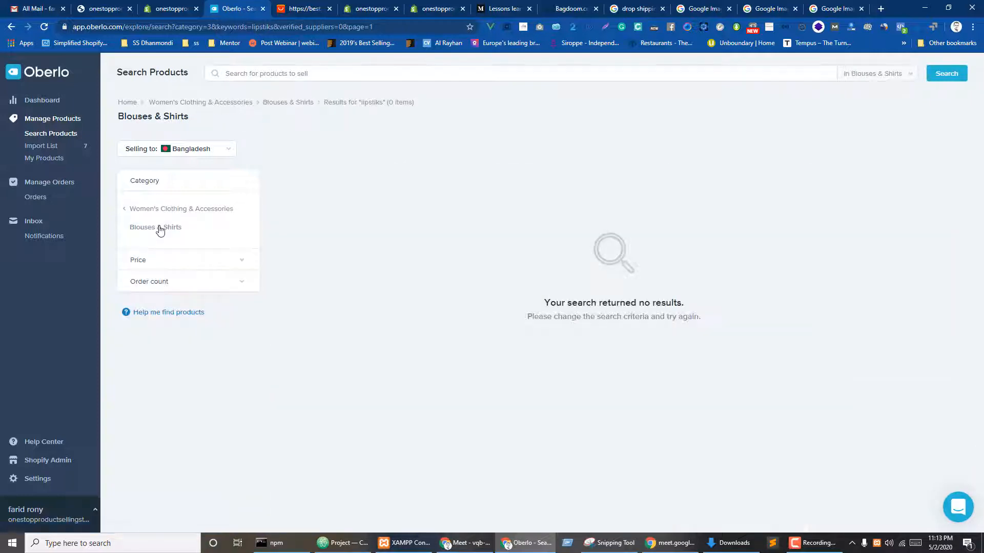
- Set Selling to United States and return to Women's Clothing & Accessories
left_click(216, 150)
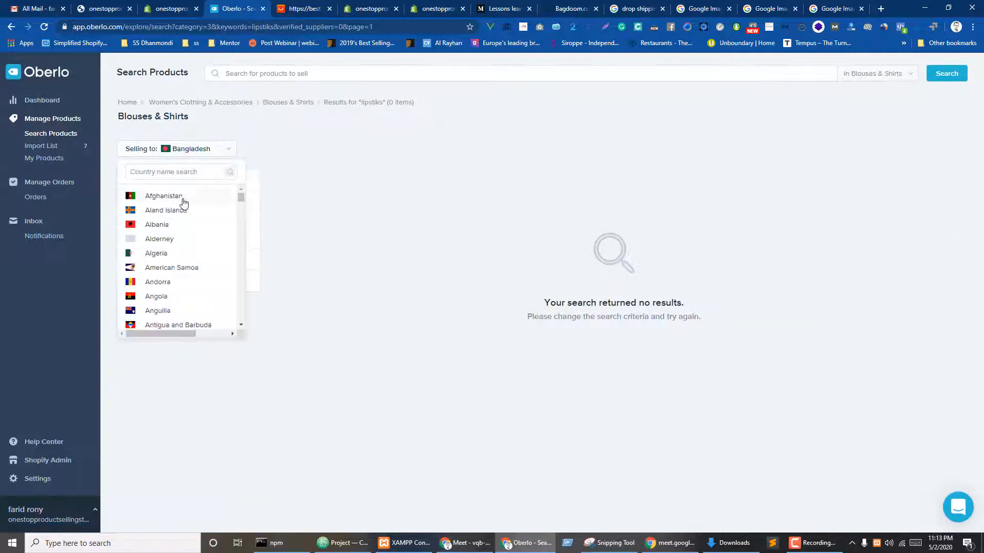
left_click(177, 172)
type("uni")
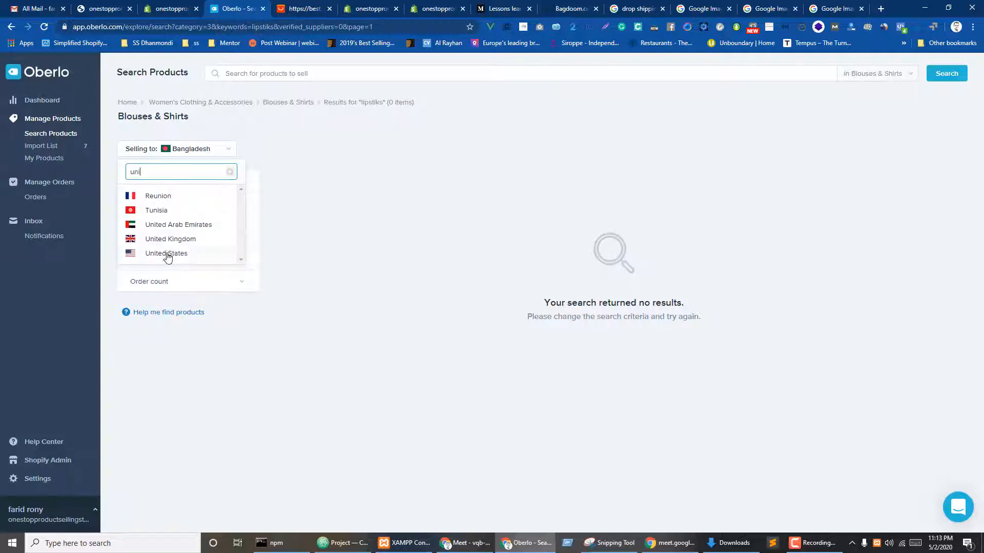
left_click(167, 254)
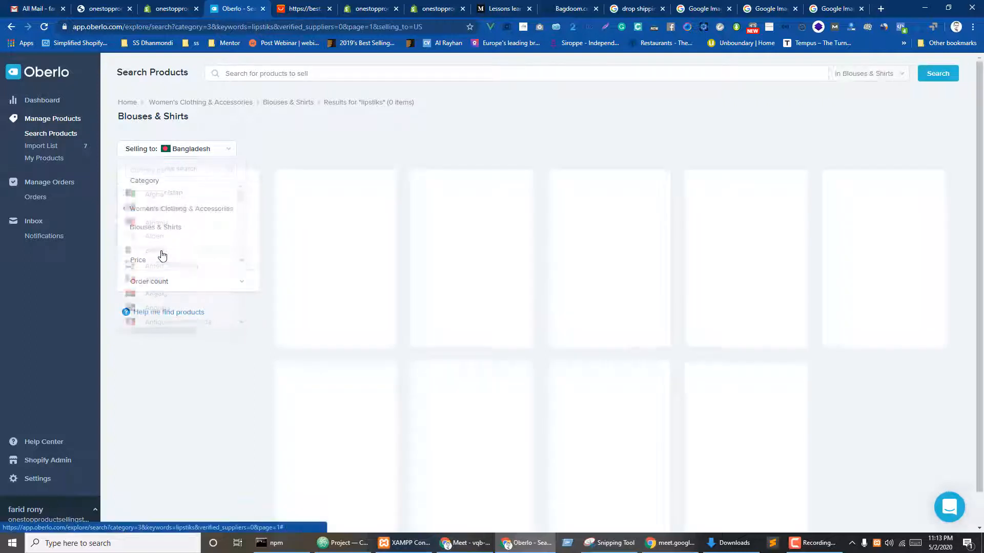
left_click(138, 208)
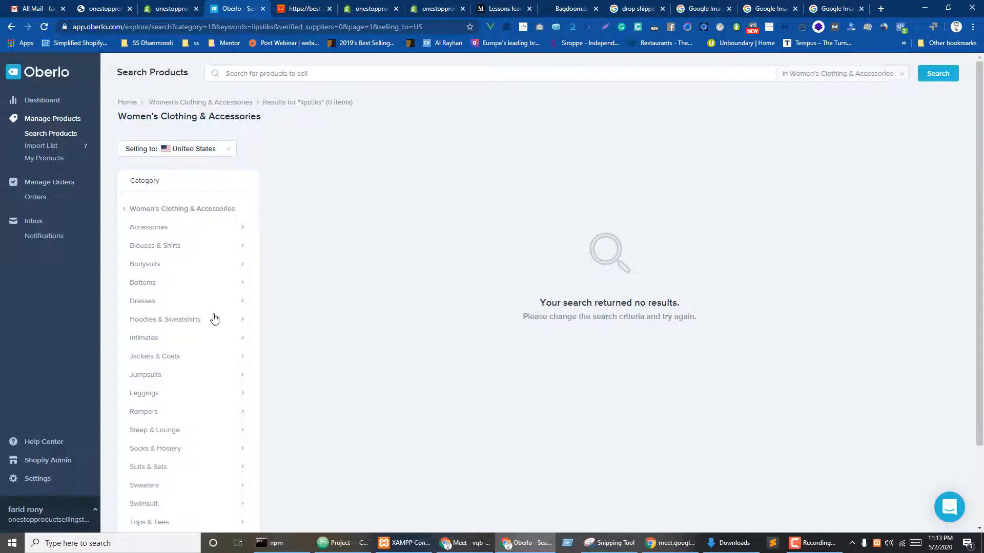
scroll(213, 318, "down", 2)
scroll(240, 154, "up", 2)
- Go back to Women's Clothing & Accessories without the lipstick search and open Hoodies & Sweatshirts
left_click(17, 31)
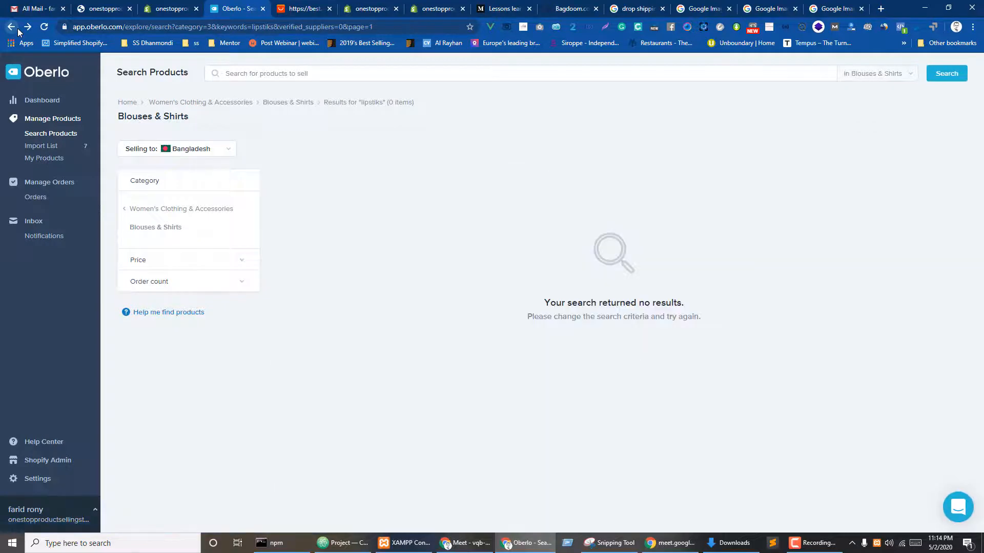
left_click(18, 30)
left_click(18, 30)
left_click(12, 26)
left_click(12, 27)
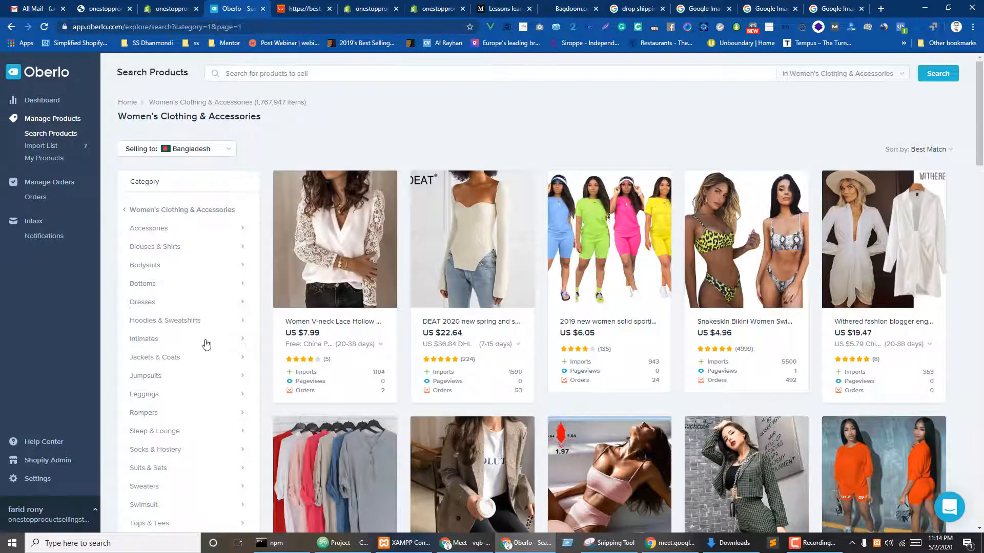
left_click(152, 325)
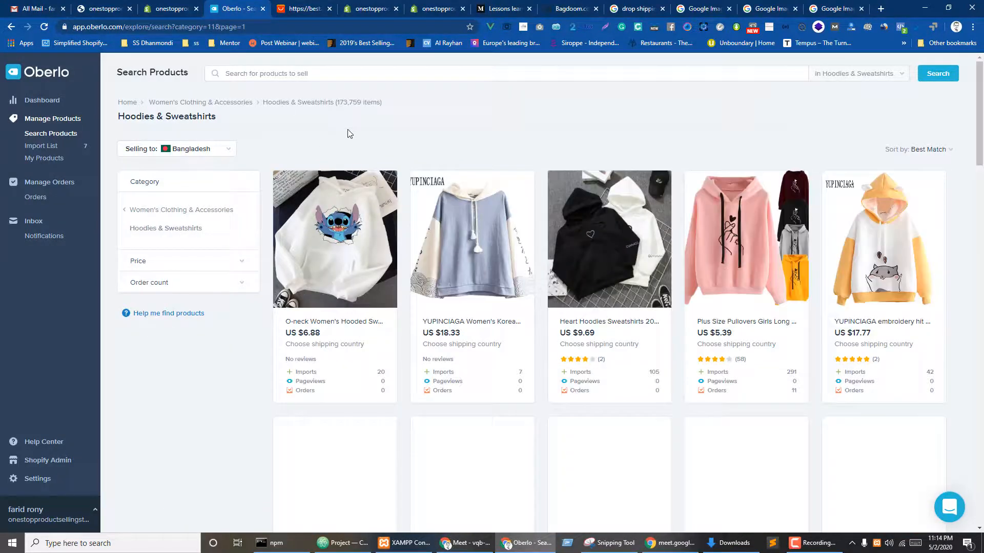
- Add the Trendyol colour-block, Lion King, Fitshinling zip-up and 2019 NEW Letter Printed hoodies
scroll(333, 434, "down", 4)
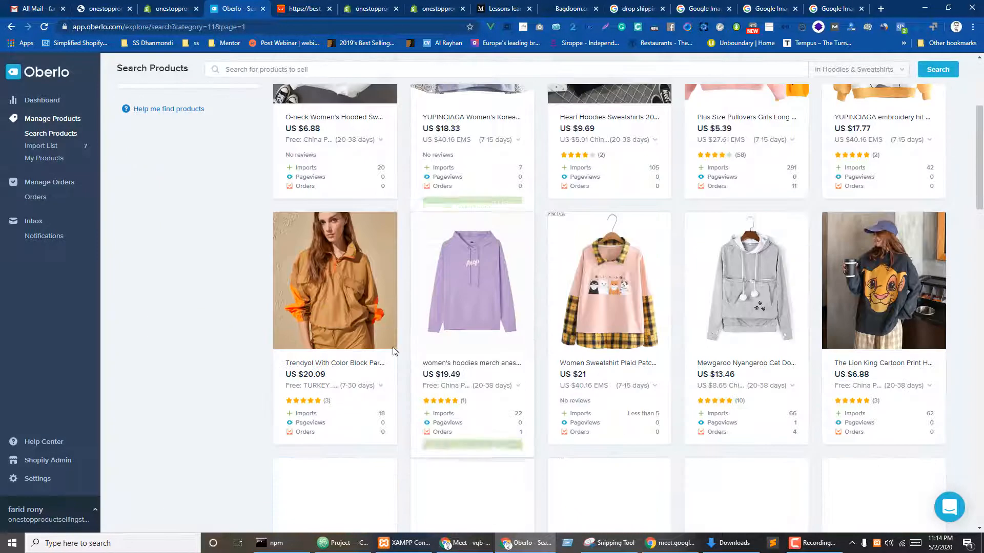
left_click(326, 455)
scroll(902, 307, "down", 2)
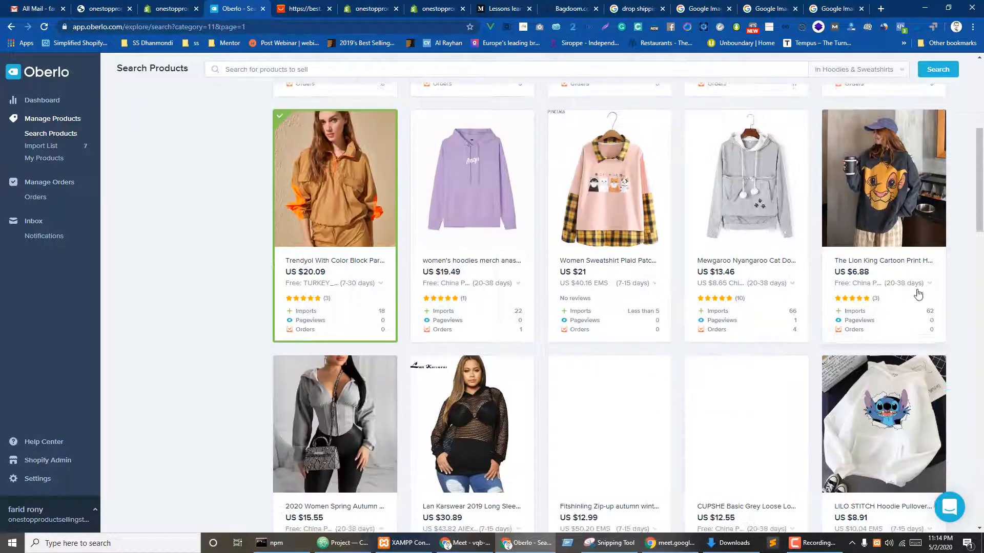
left_click(879, 353)
scroll(871, 359, "down", 4)
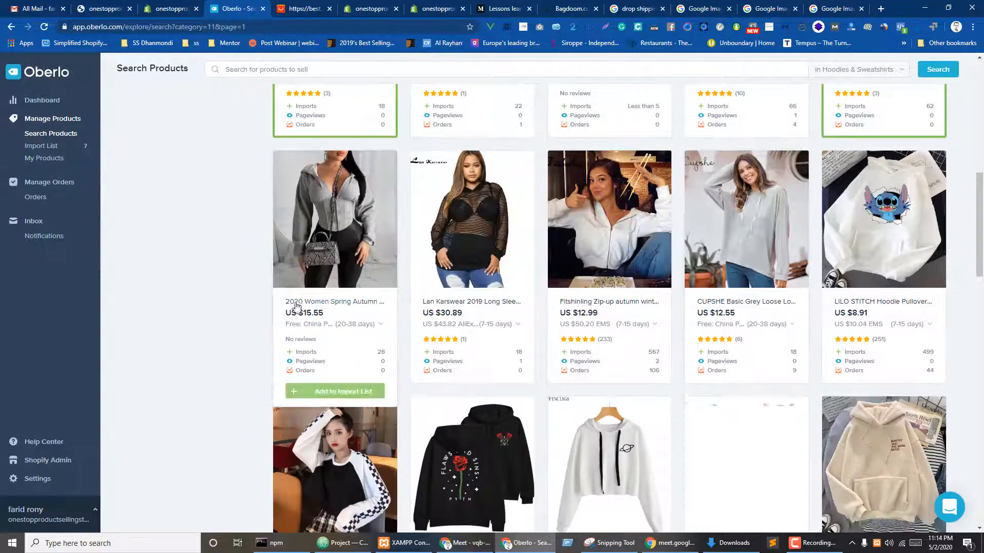
left_click(594, 395)
scroll(594, 395, "down", 4)
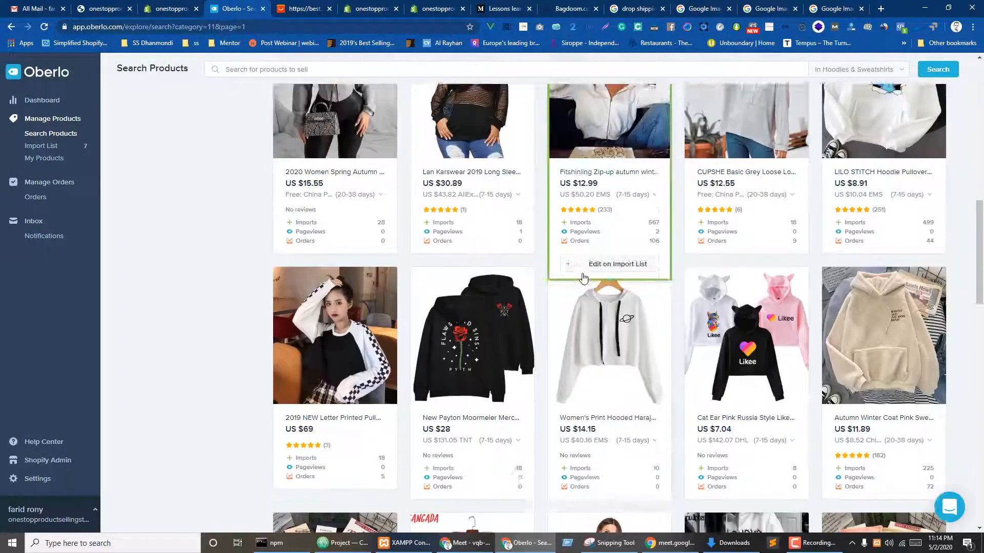
left_click(333, 423)
scroll(307, 331, "up", 11)
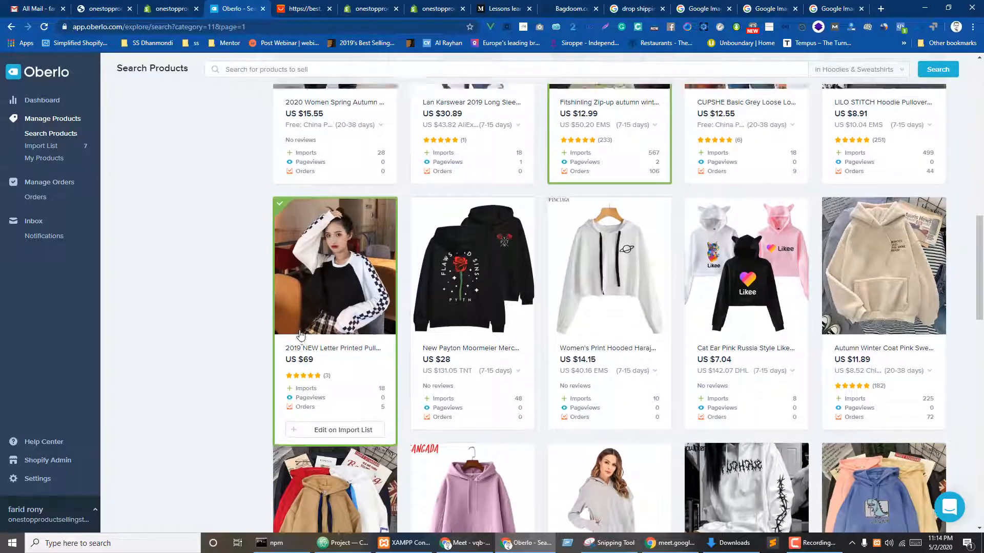
scroll(301, 333, "up", 3)
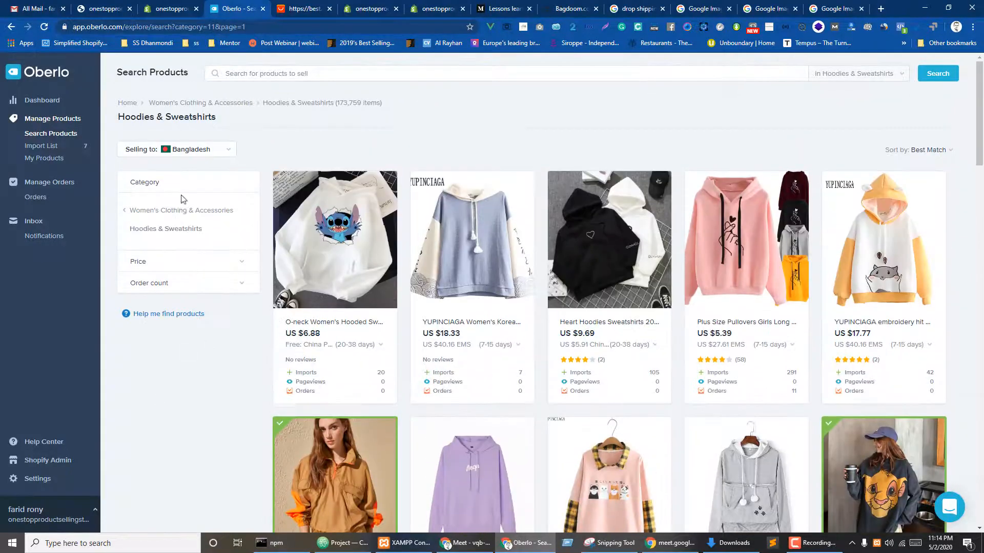
- Open the Import List and put the first hoodie in Women's Collections and All Products
left_click(47, 147)
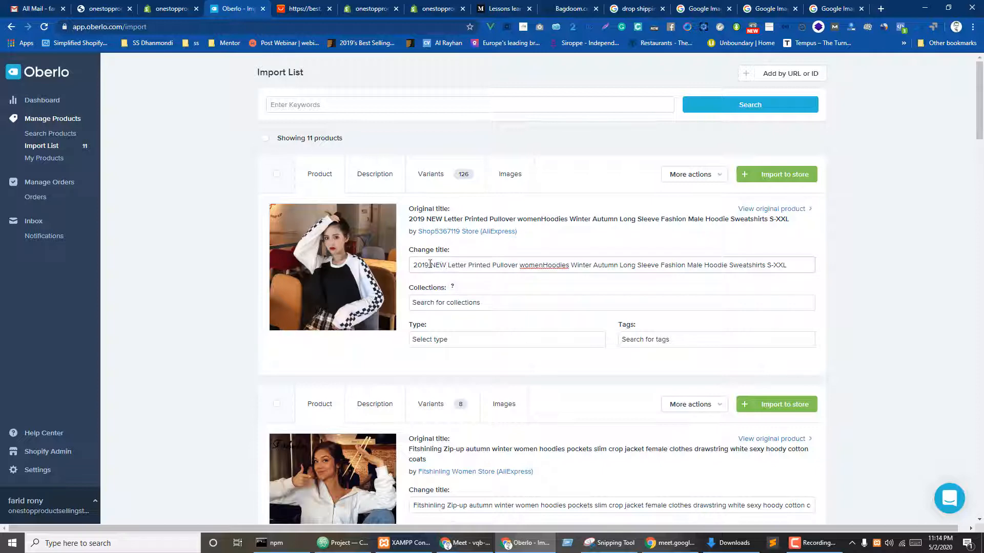
left_click_drag(431, 266, 791, 267)
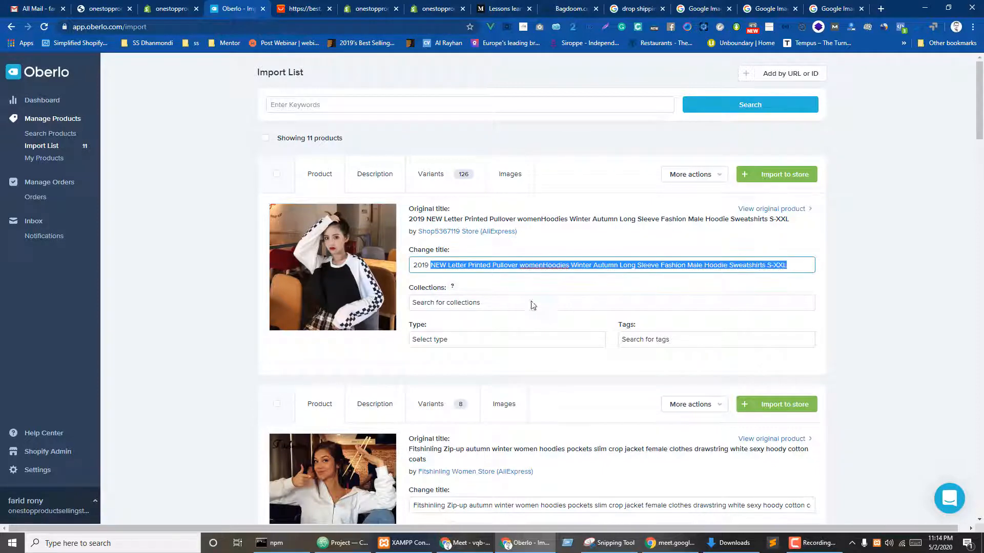
left_click(496, 306)
left_click(438, 341)
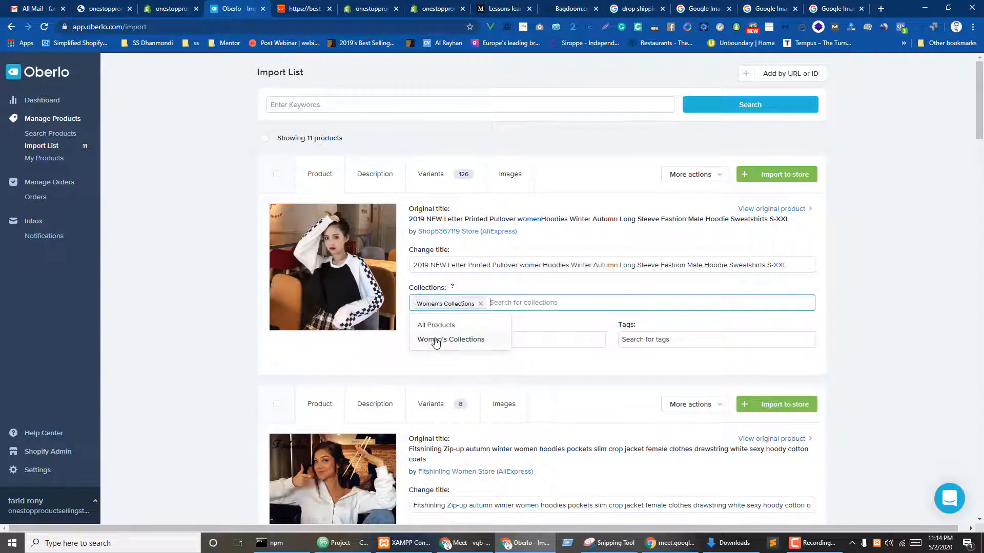
left_click(441, 326)
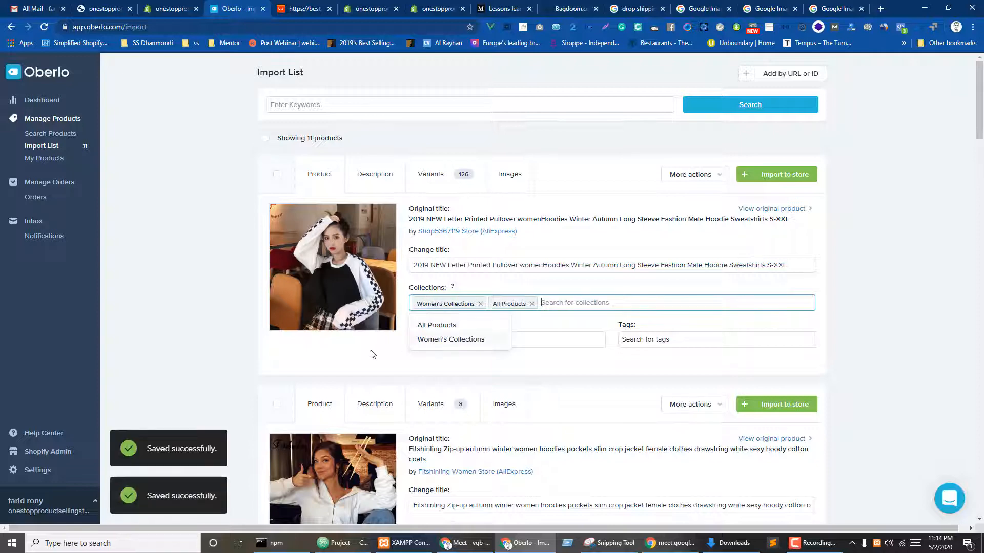
left_click(451, 357)
- Review the hoodie's Type and Tags options, then view its description
left_click(444, 340)
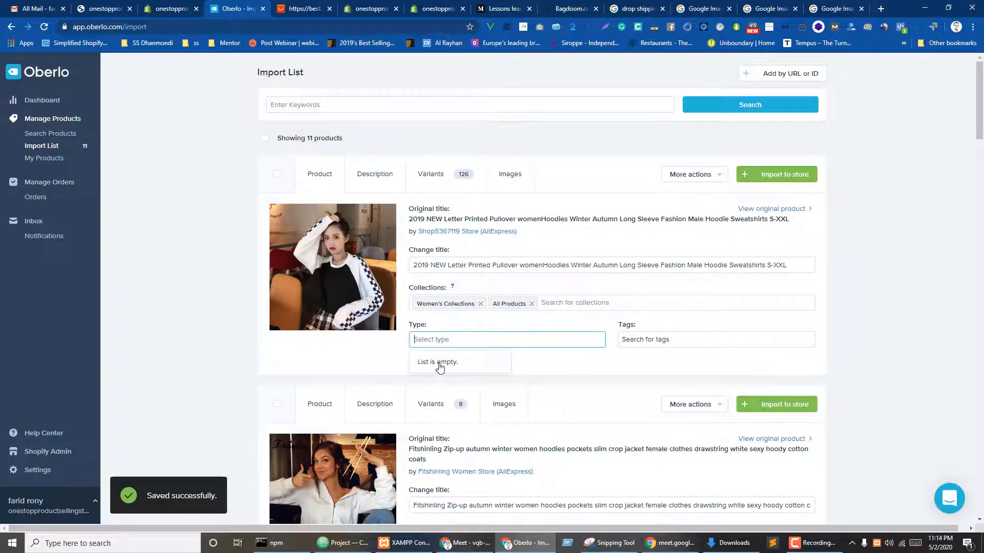
left_click(447, 341)
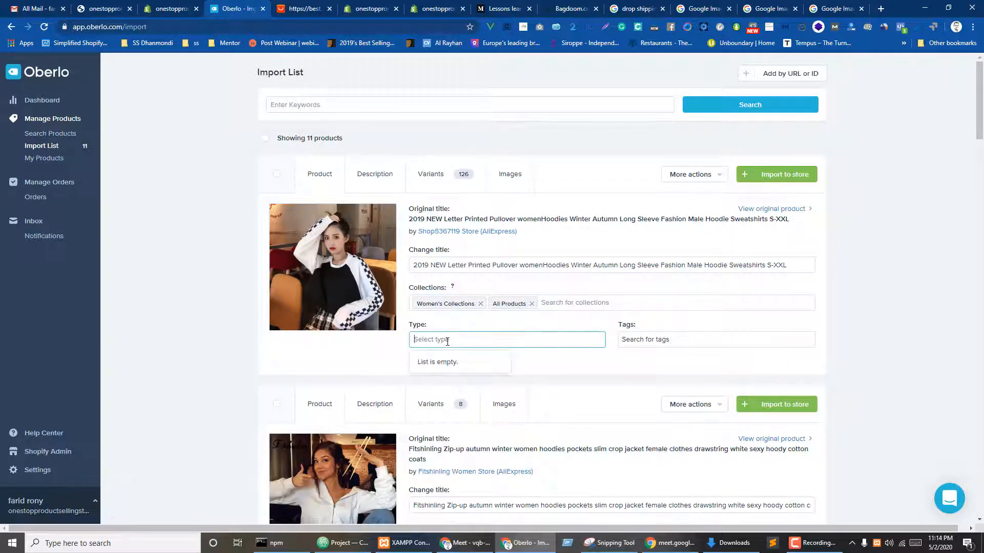
left_click(658, 345)
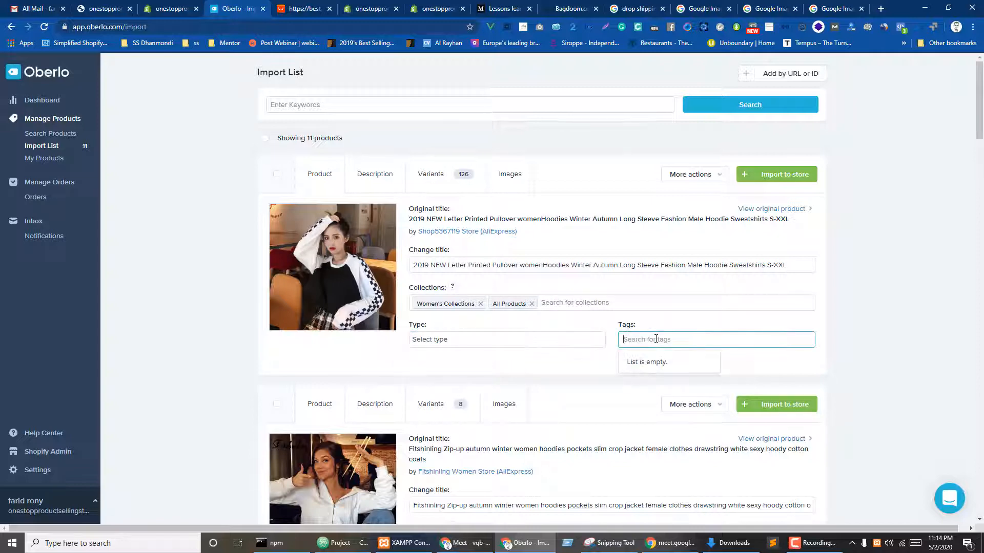
left_click(658, 354)
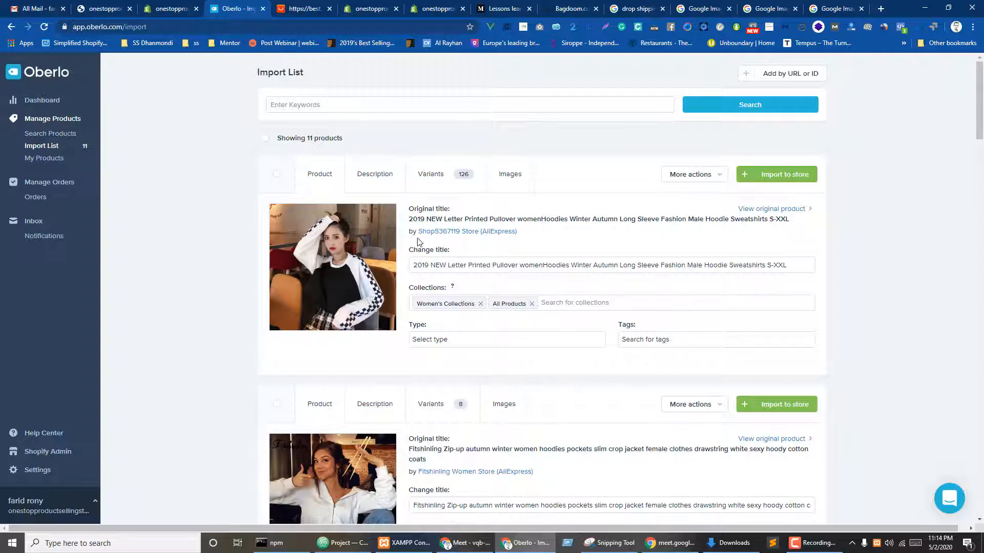
left_click(376, 176)
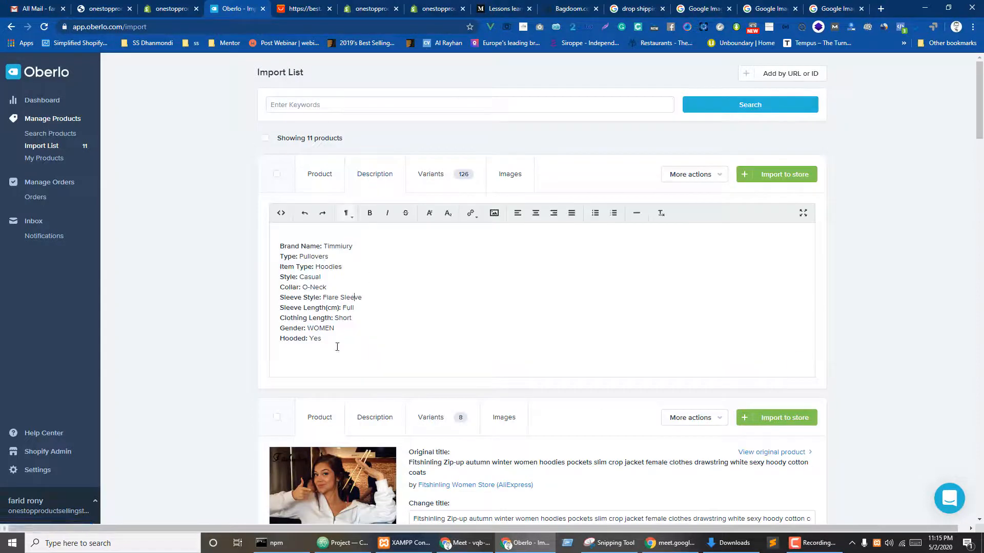
- Review the description, then toggle all the hoodie's variants off and back on
left_click_drag(355, 341, 280, 245)
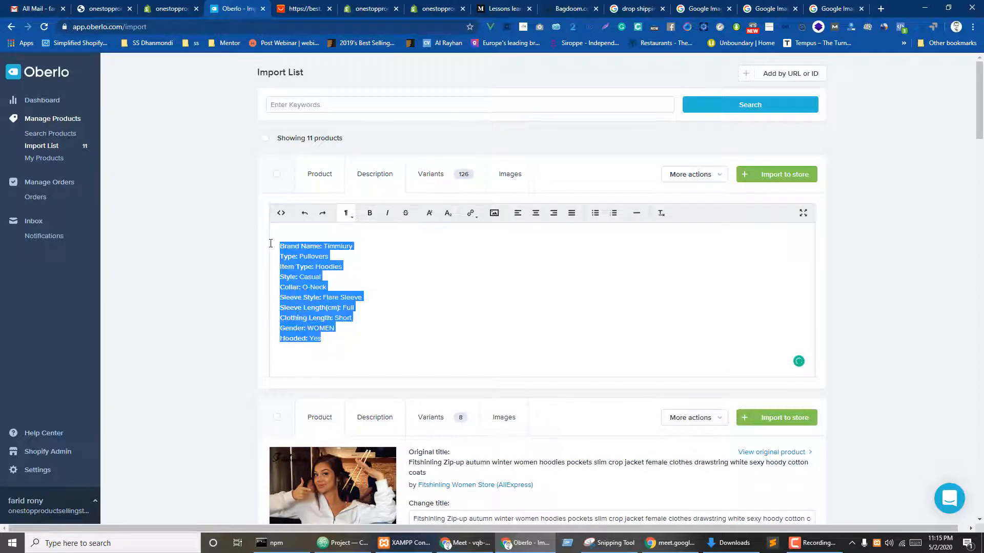
left_click(451, 176)
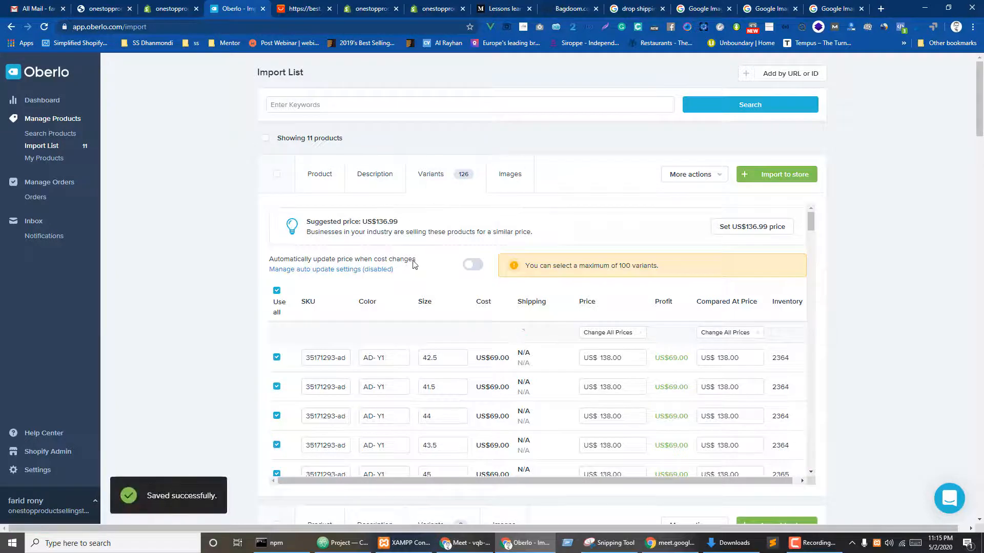
scroll(417, 282, "down", 1)
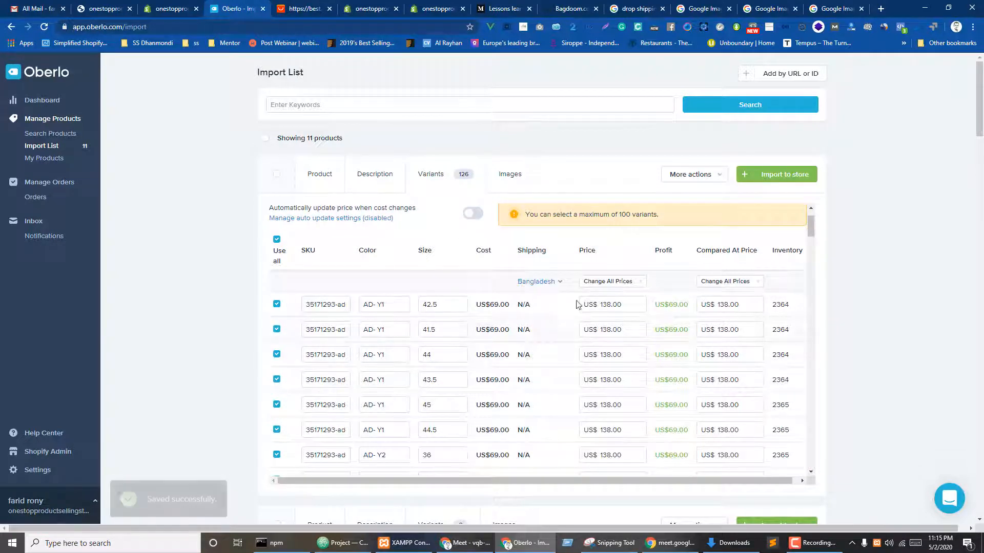
scroll(577, 287, "down", 2)
scroll(530, 309, "up", 3)
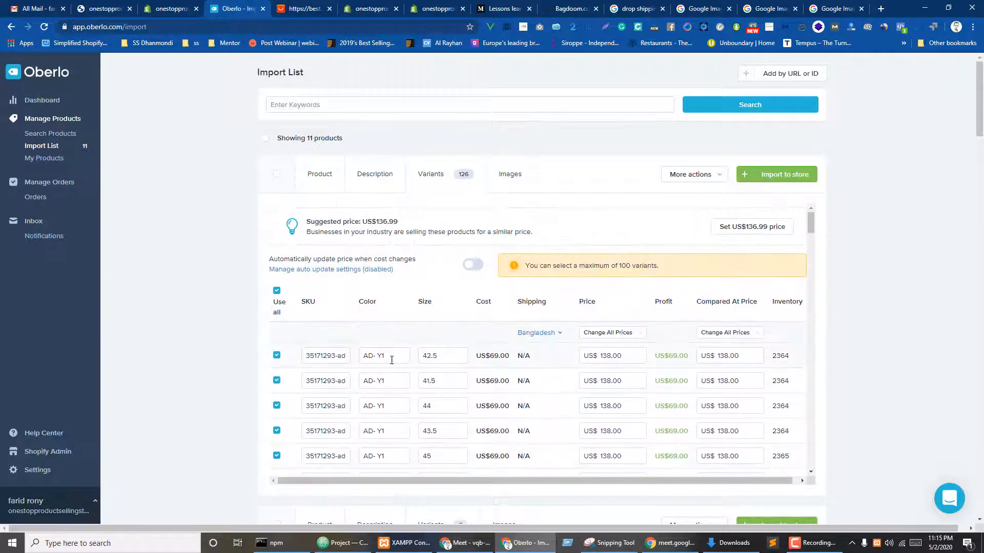
left_click(277, 292)
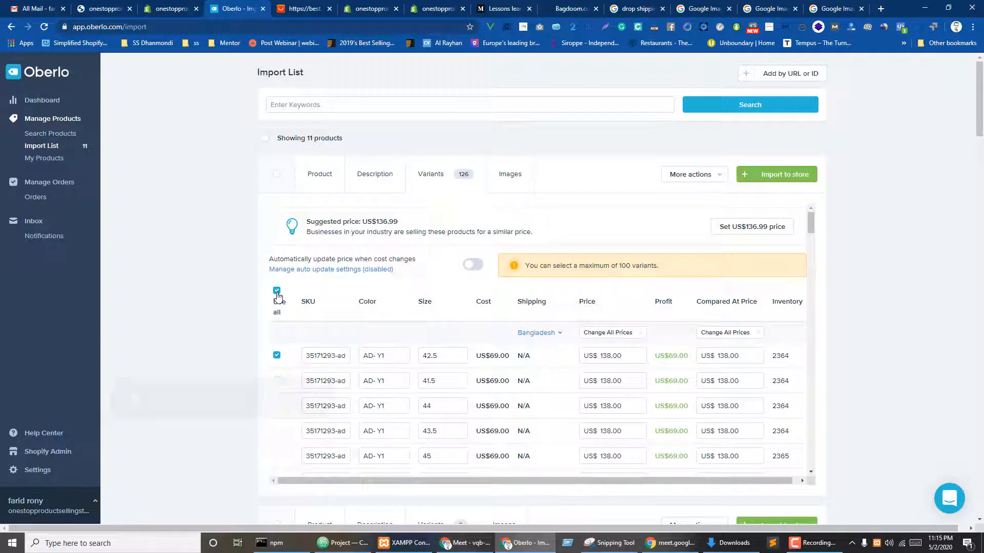
left_click(277, 290)
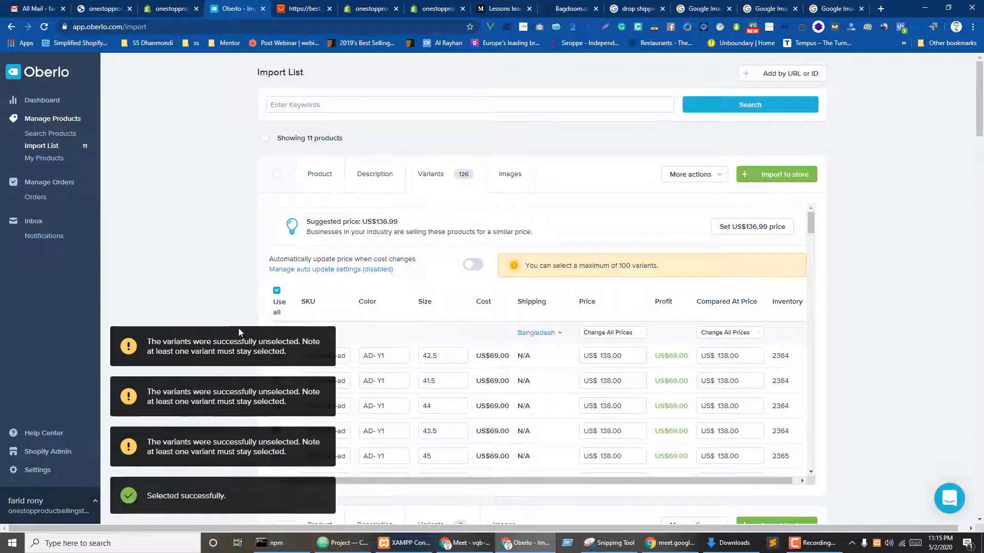
- Keep only the 42.5, 41.5 and 44 size variants selected
scroll(308, 301, "down", 2)
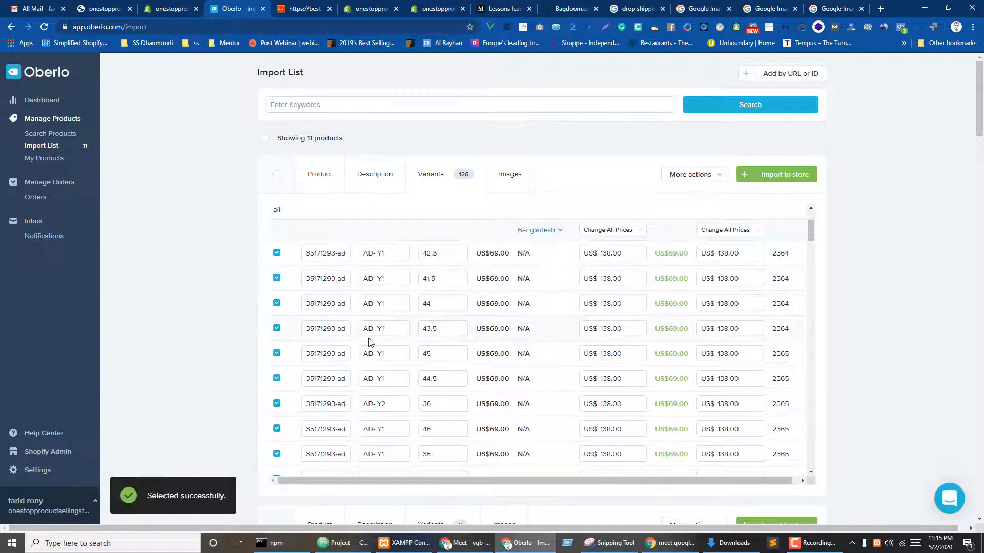
scroll(370, 342, "down", 3)
scroll(374, 369, "up", 8)
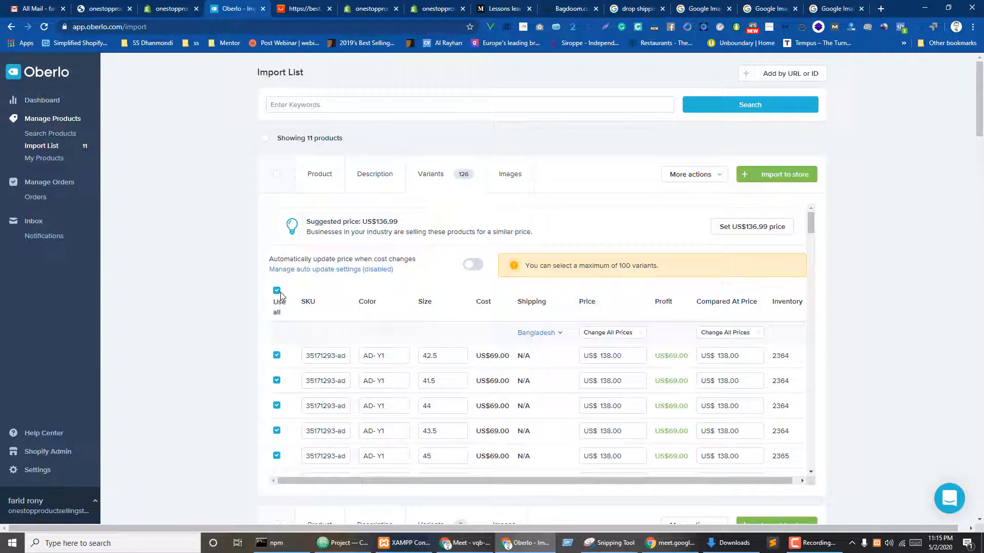
left_click(277, 356)
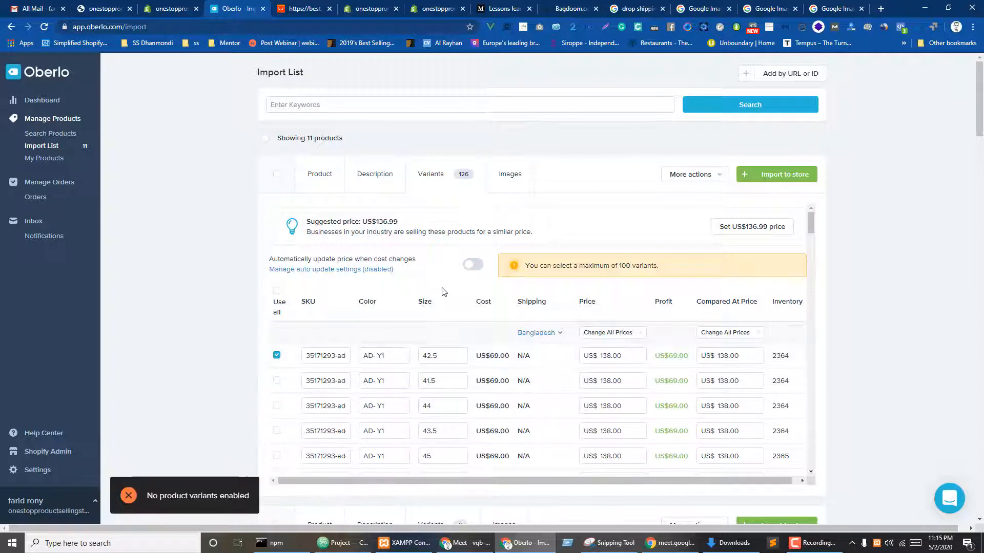
scroll(402, 334, "down", 1)
left_click(277, 329)
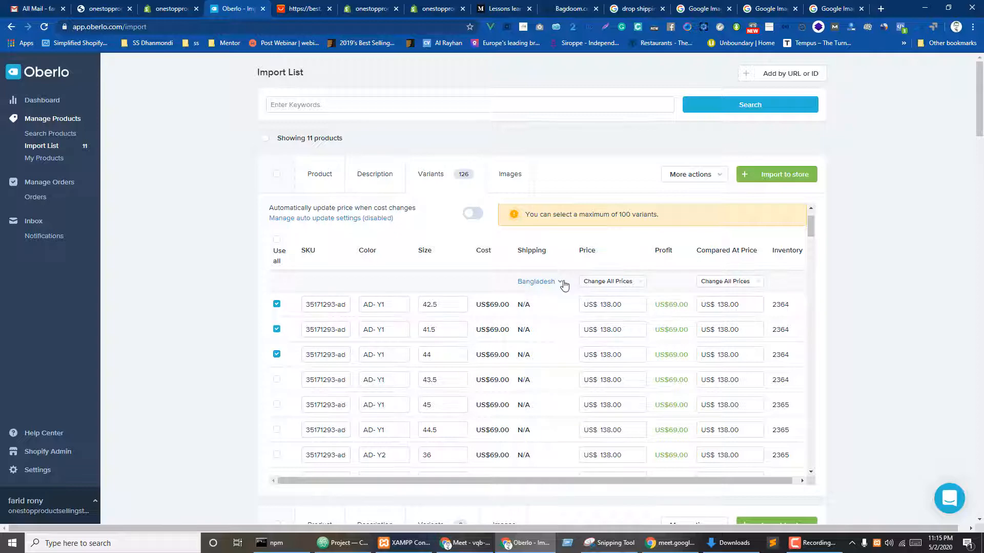
- Ship the variants to the United States and price the first at 200.01
left_click(564, 281)
left_click(535, 188)
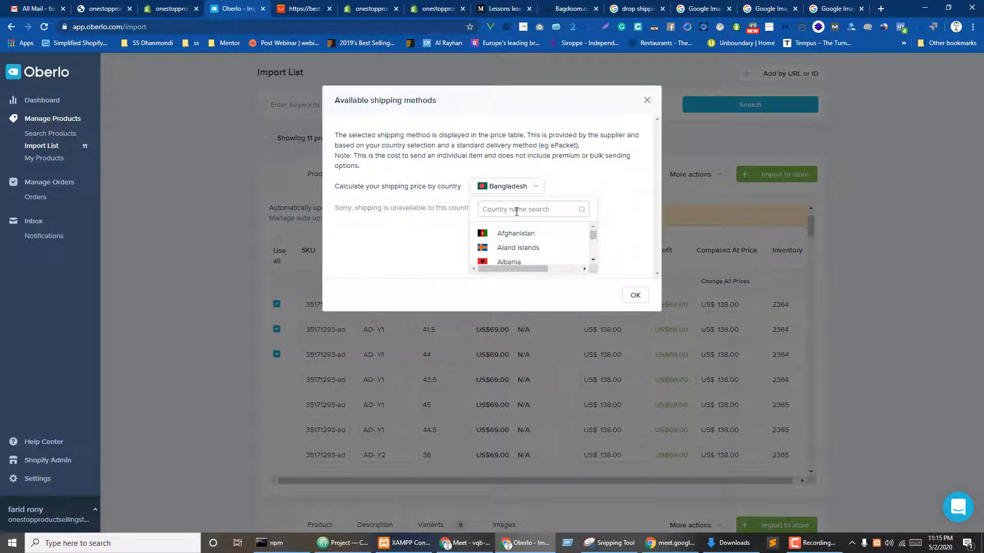
type("uni")
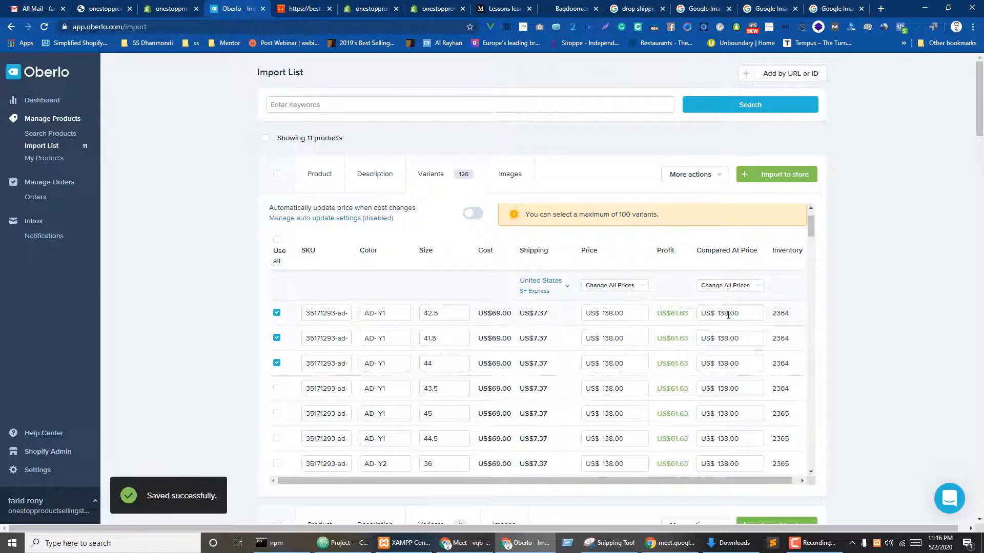
left_click_drag(624, 316, 575, 314)
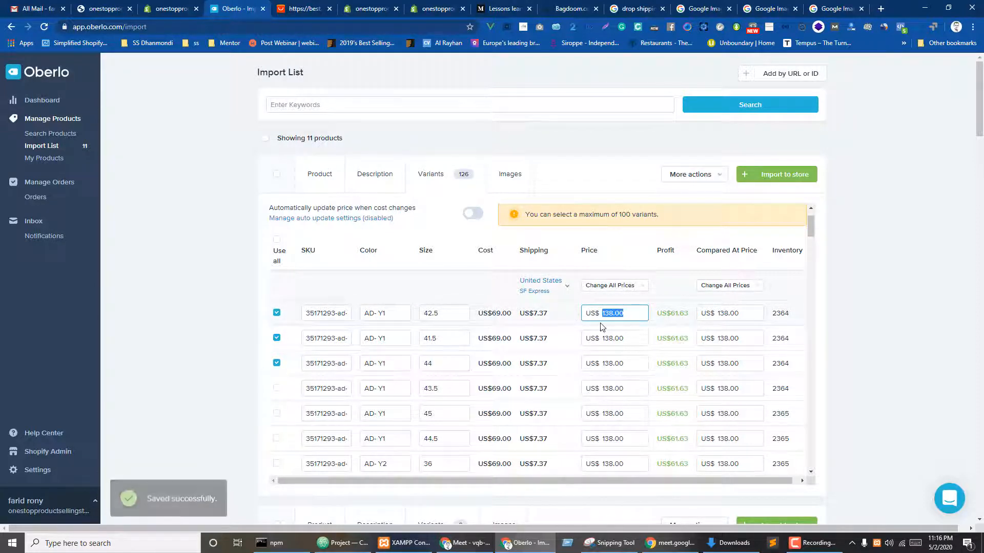
type("200.01")
key("Tab")
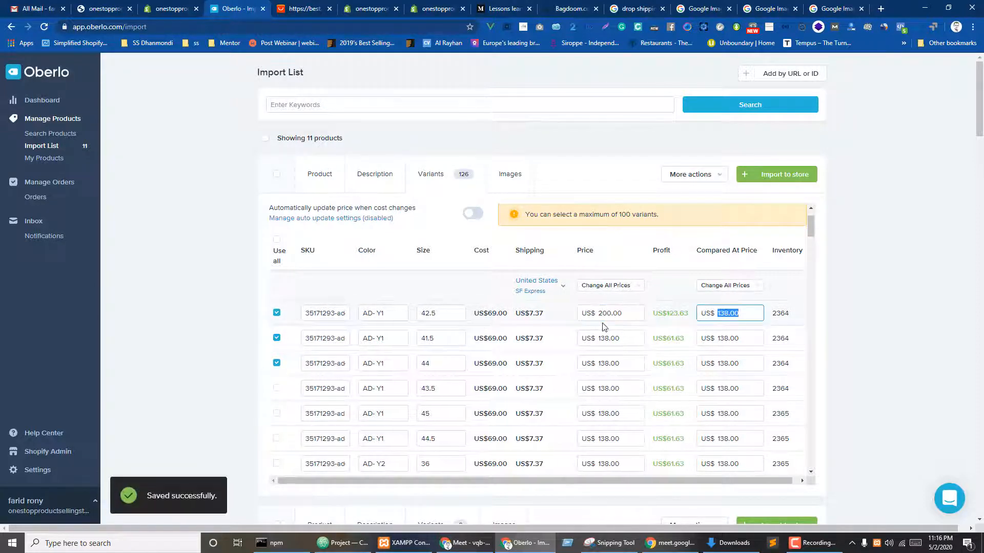
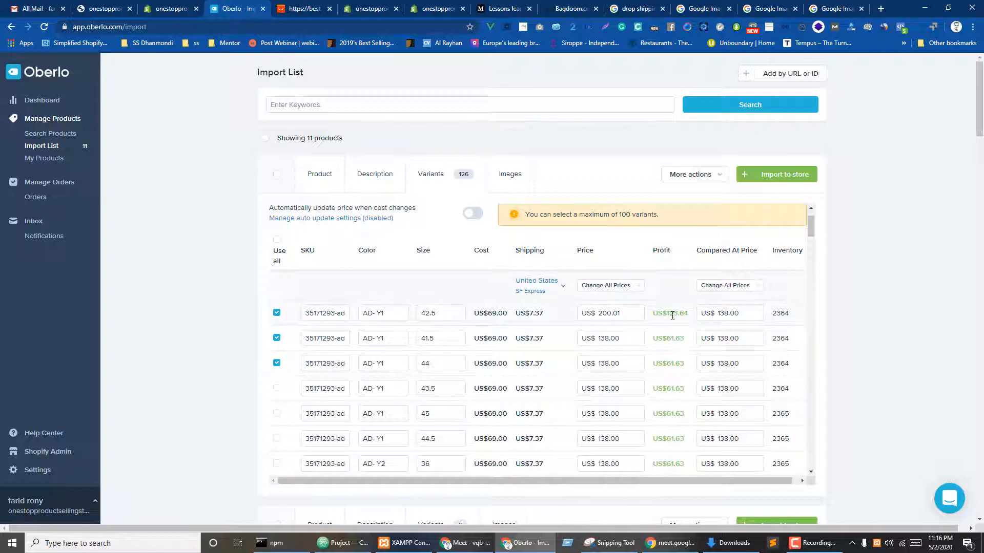
- Reprice the size 41.5 variant to US$300.00 and the size 44 variant to US$400.00
left_click_drag(620, 338, 551, 339)
type("3")
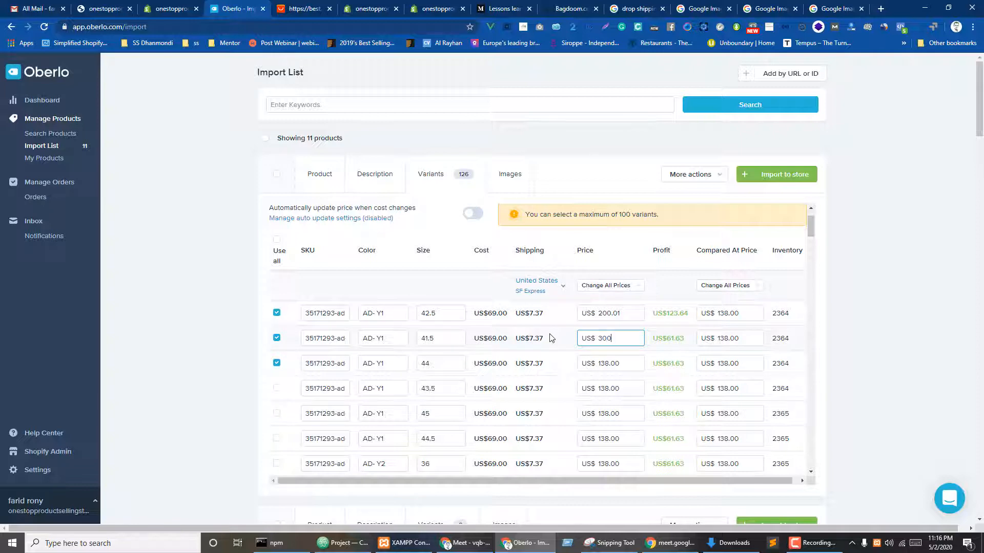
left_click(663, 332)
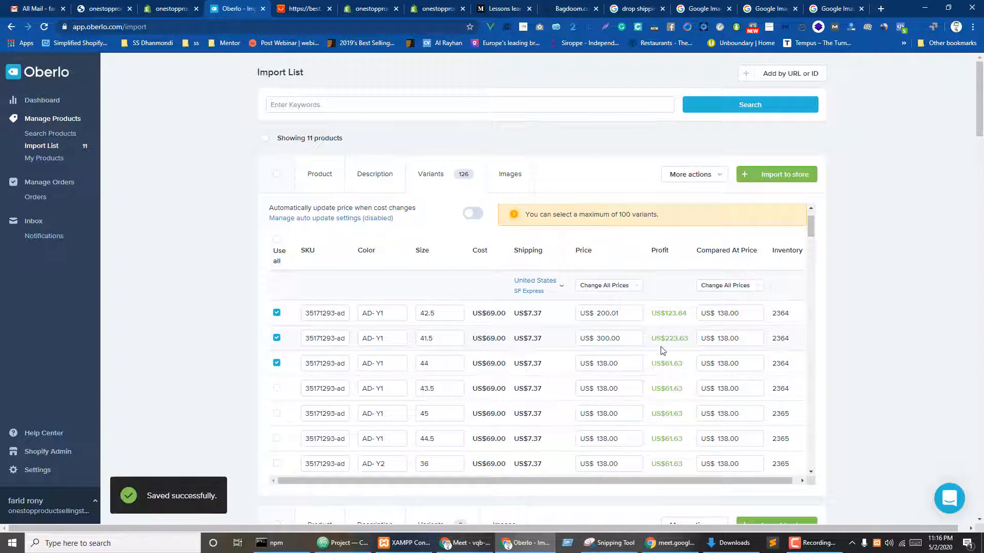
left_click_drag(621, 364, 567, 365)
type("400")
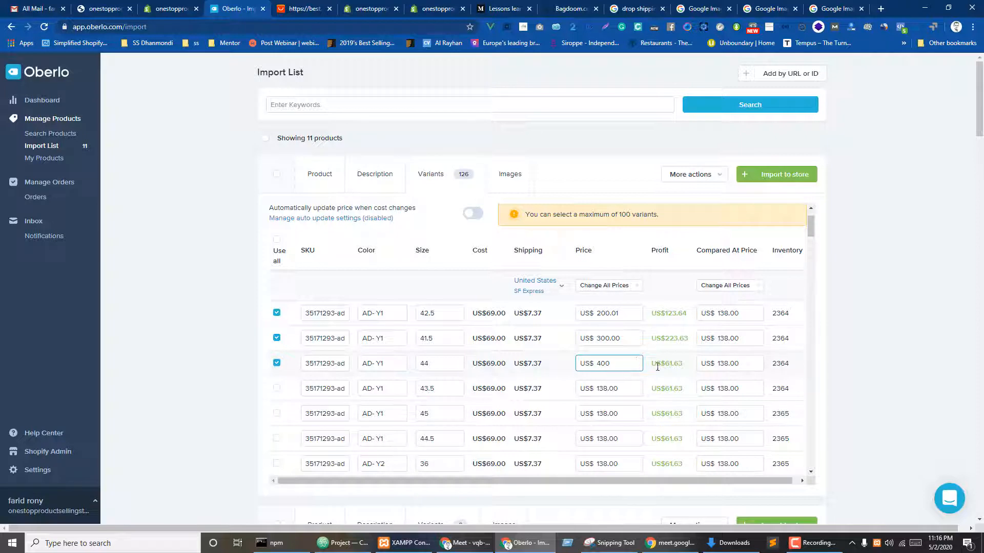
left_click(693, 376)
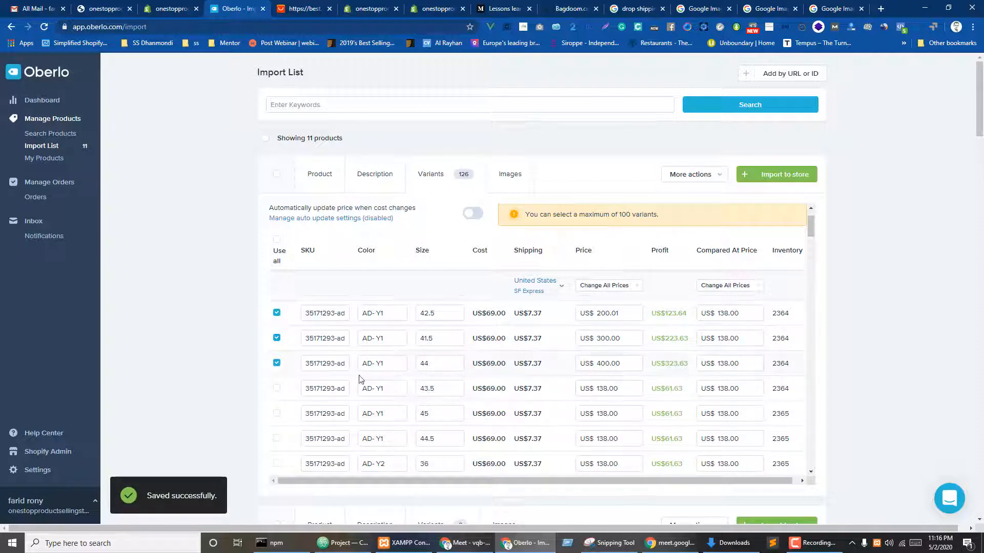
scroll(360, 384, "down", 15)
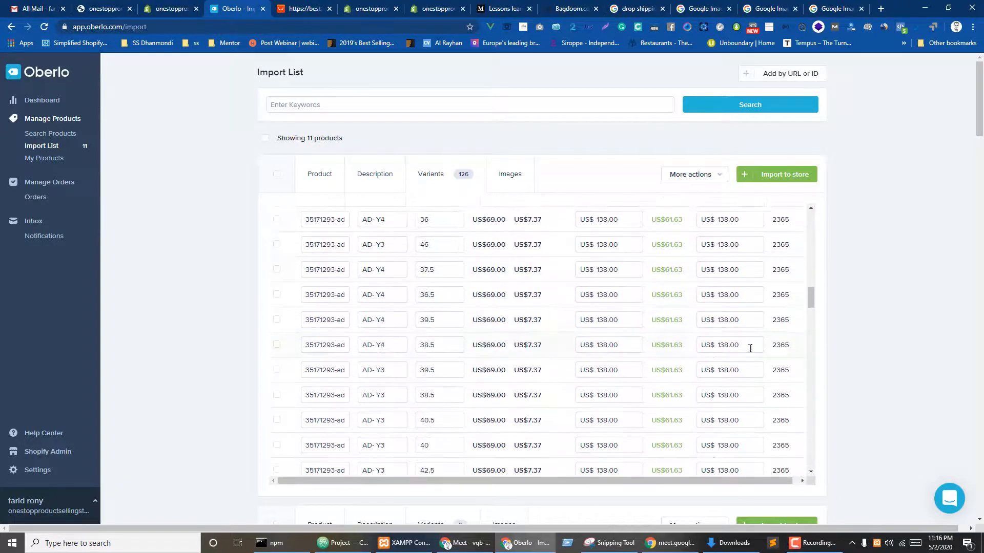
scroll(888, 317, "down", 5)
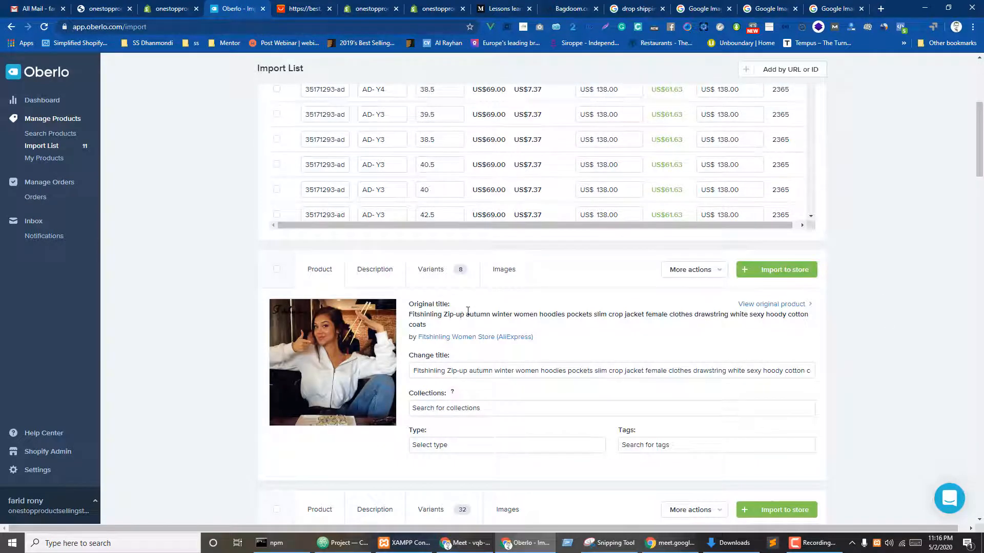
scroll(468, 311, "up", 5)
- Add the second sweatshirt photo plus the black and grey hoodie photos to the first product's images
left_click(503, 174)
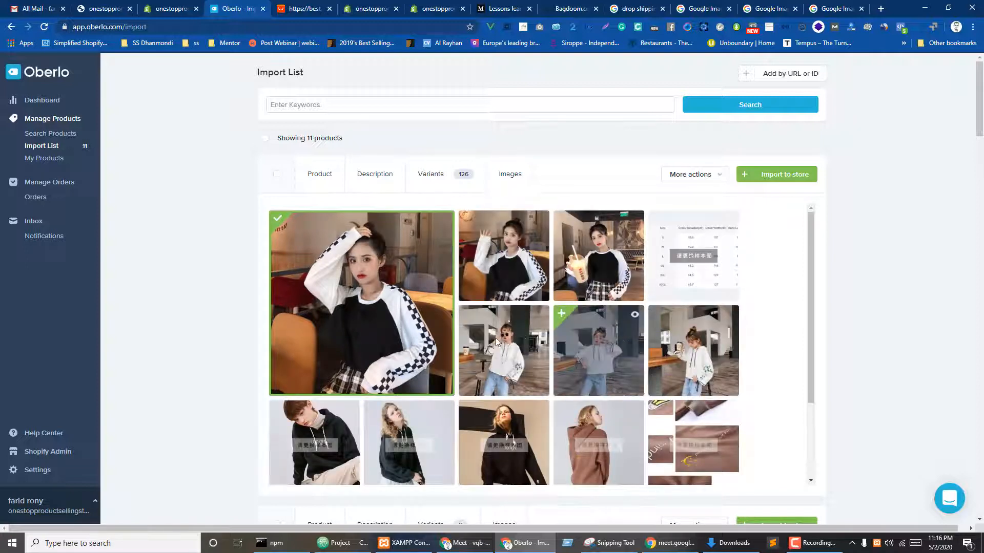
left_click(469, 224)
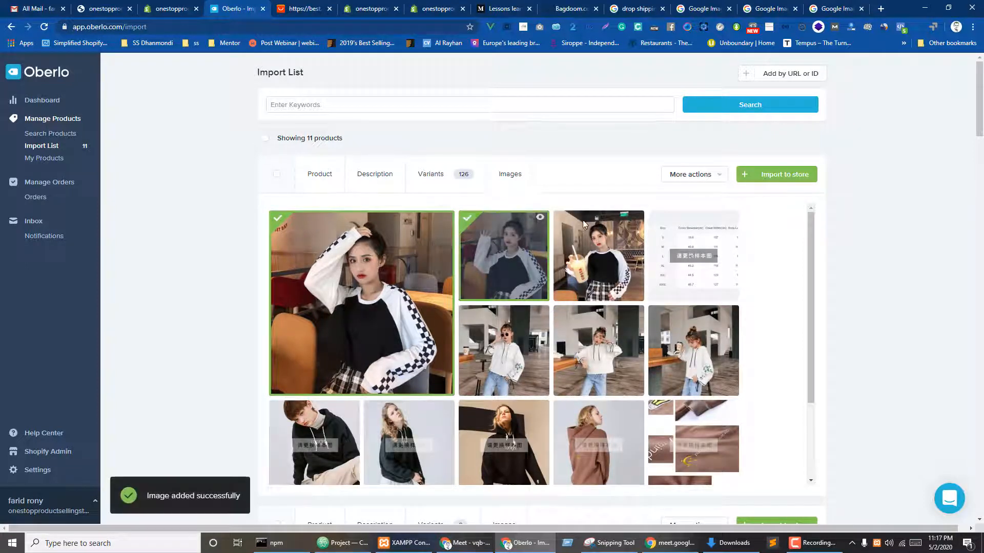
left_click(572, 231)
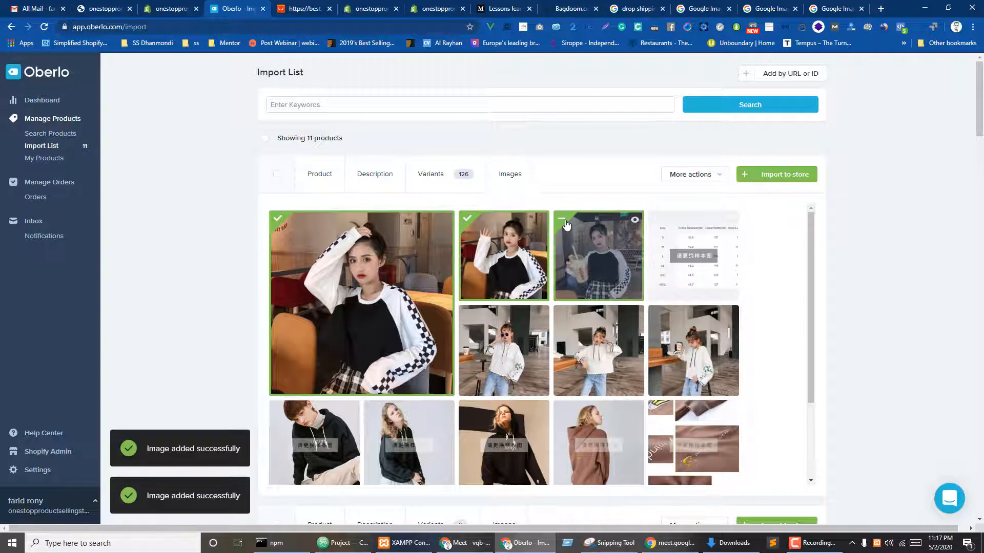
left_click(573, 231)
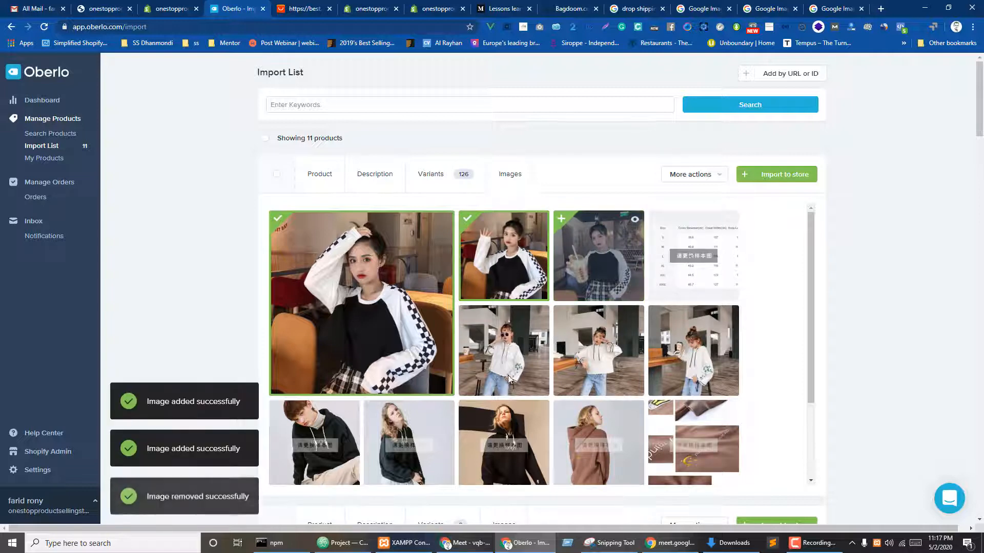
left_click(371, 409)
left_click(607, 327)
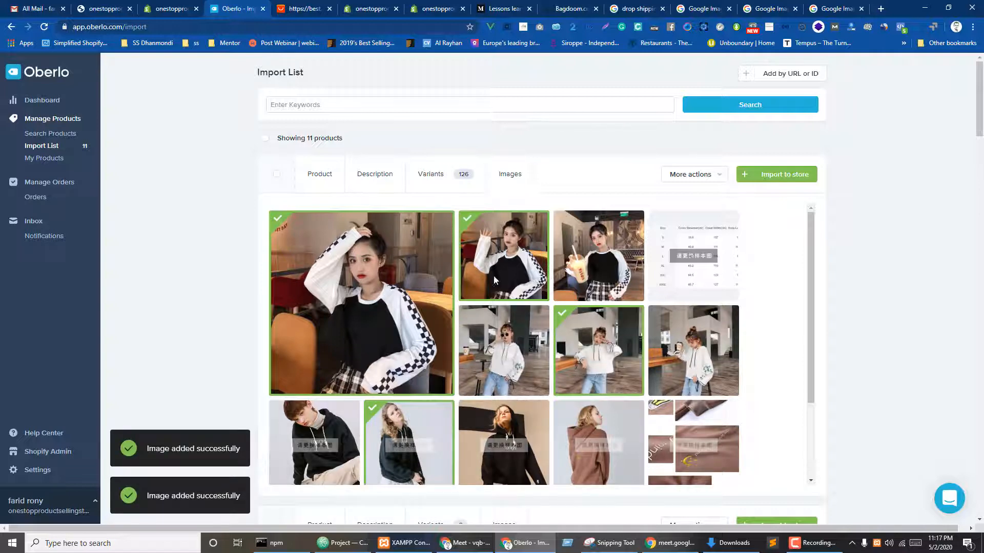
scroll(554, 308, "down", 2)
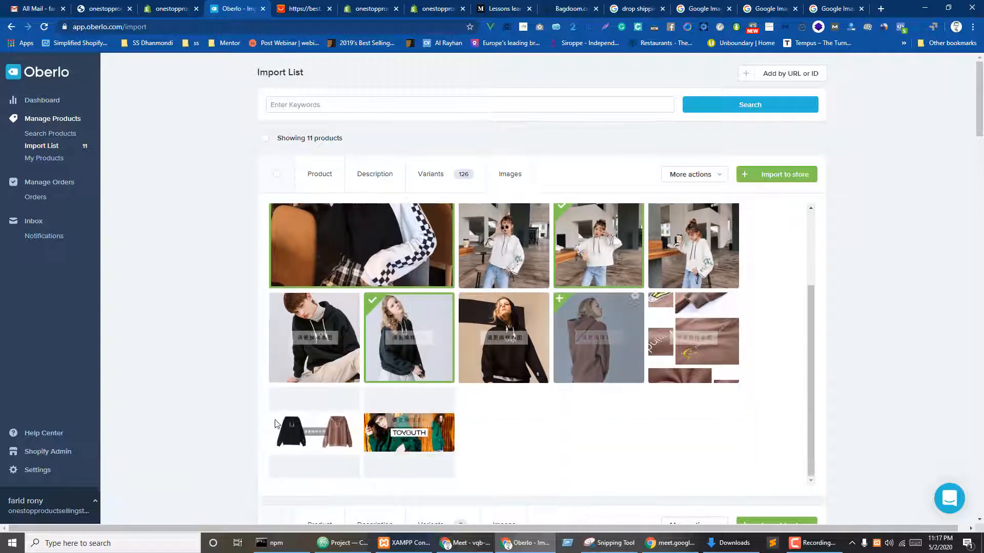
scroll(743, 292, "up", 2)
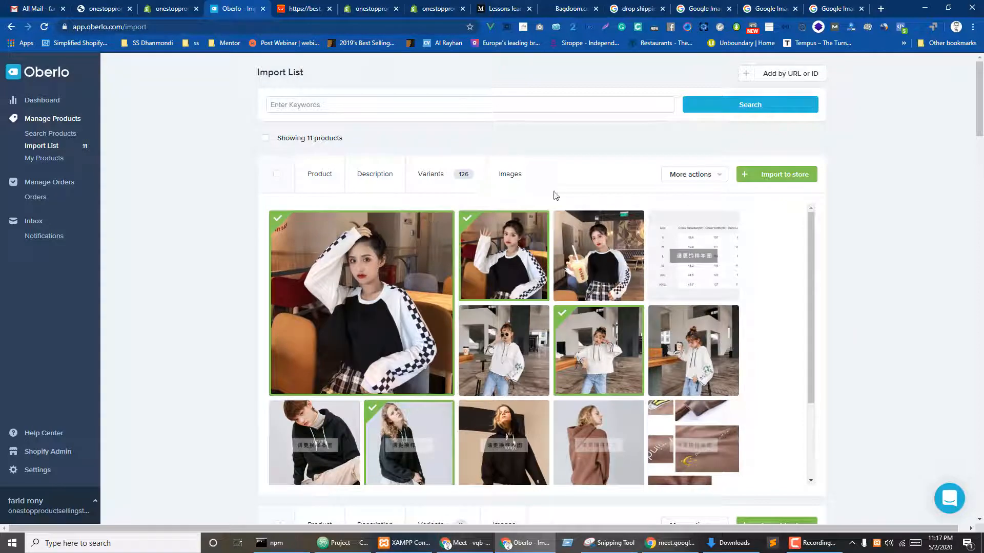
scroll(493, 204, "down", 3)
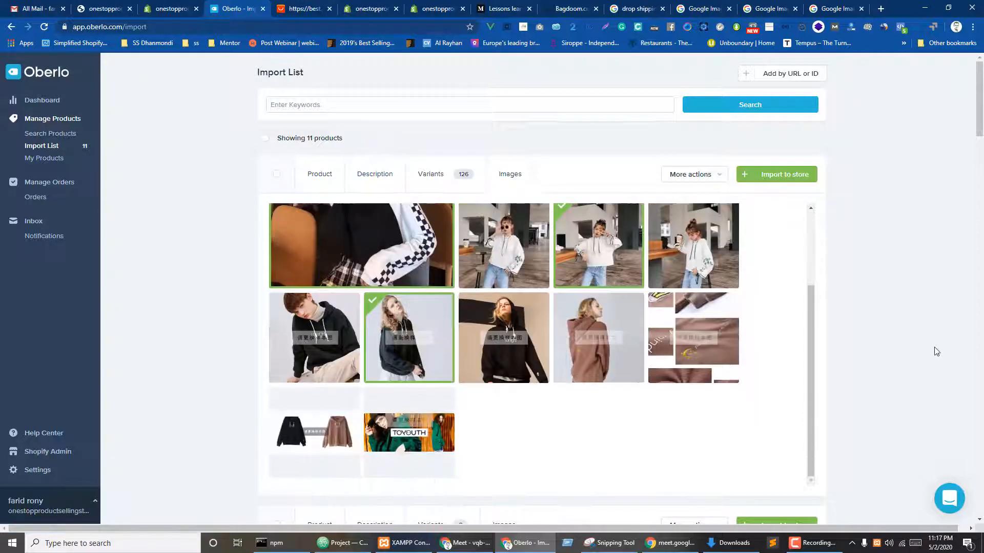
scroll(934, 347, "down", 7)
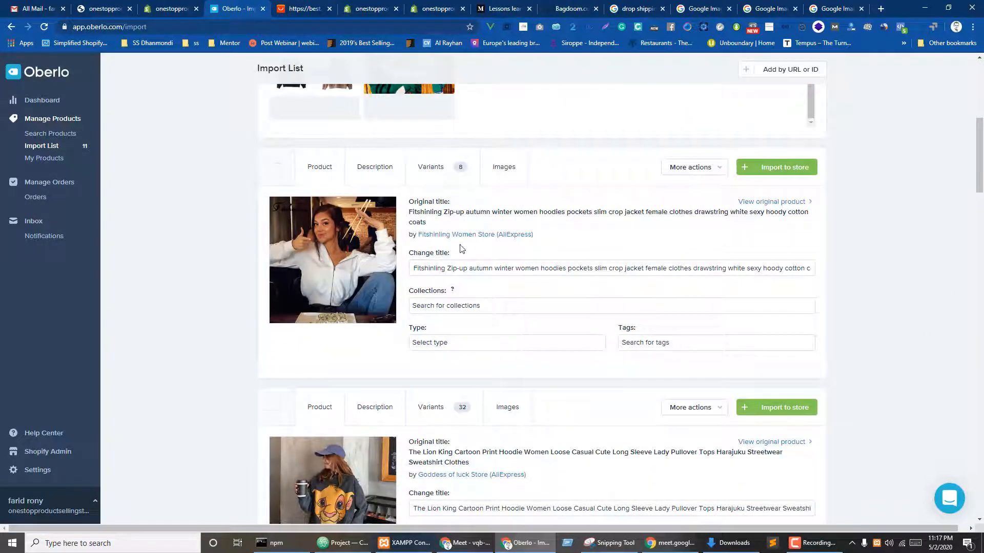
- File the zip-up hoodie under All Products and Women's Collections, keeping only its first variant
left_click(453, 304)
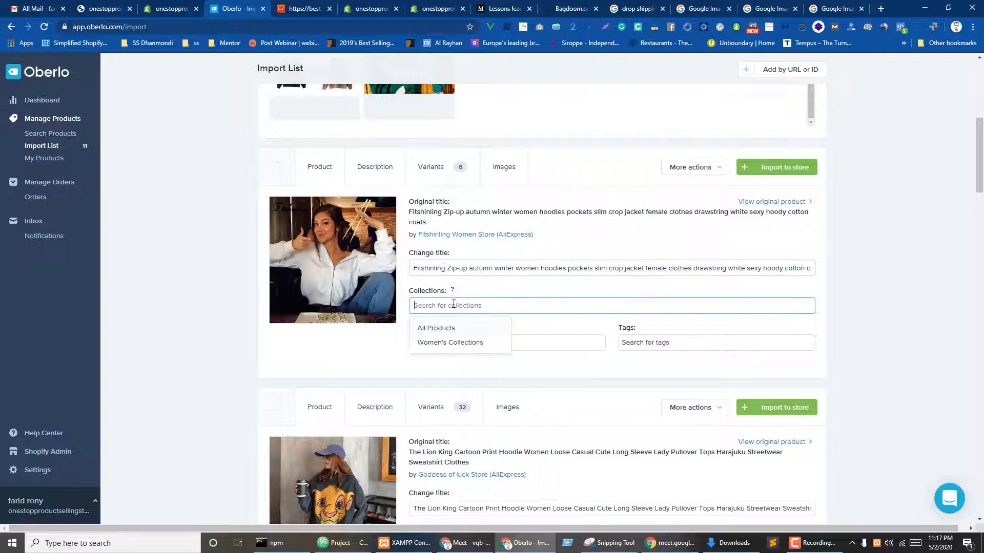
left_click(433, 329)
left_click(429, 344)
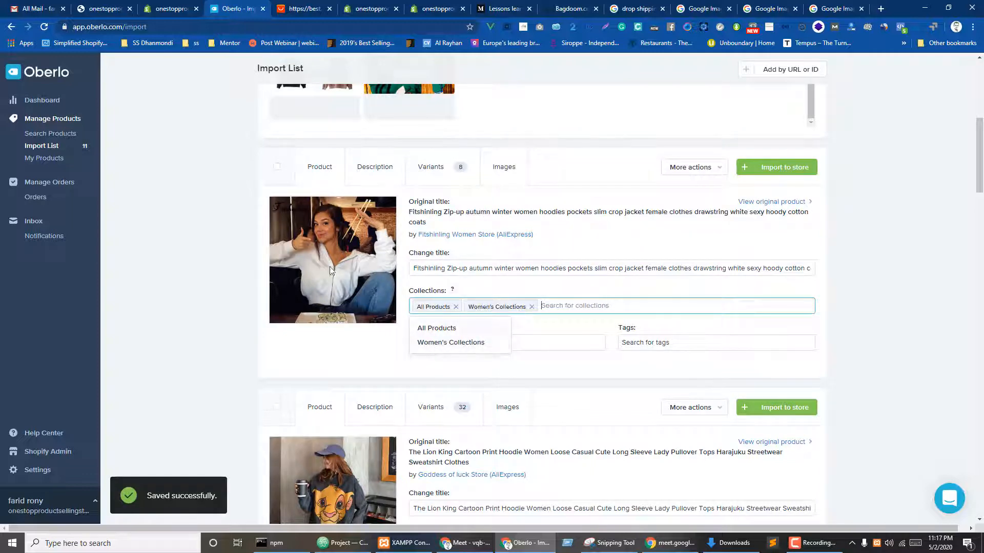
left_click(375, 167)
left_click(430, 172)
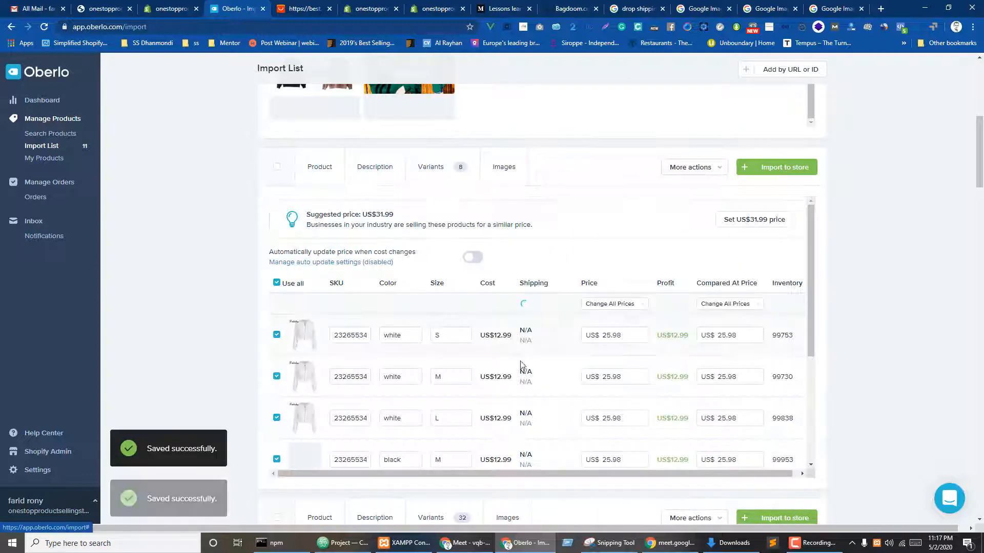
left_click(276, 283)
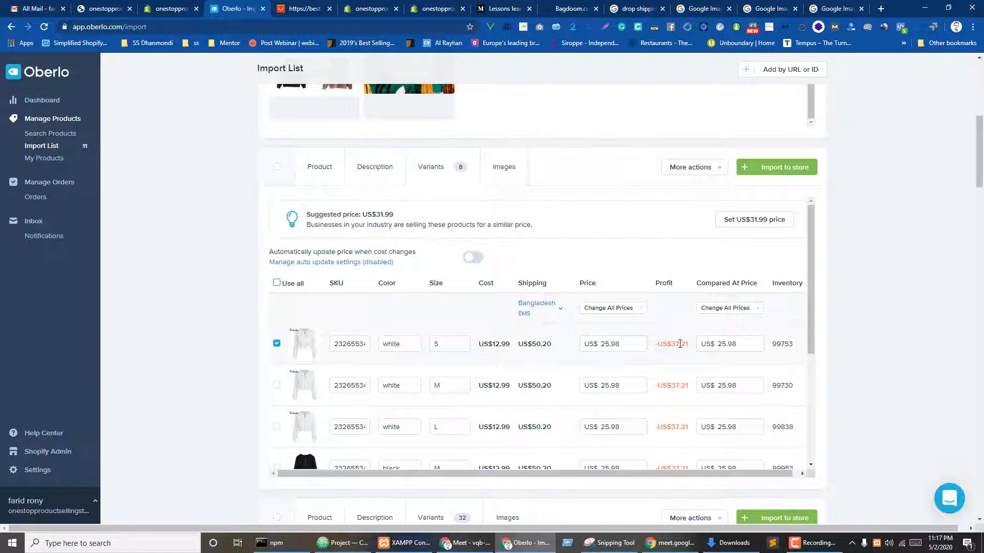
- Price the white S variant at US$90.00
left_click_drag(625, 345, 553, 345)
left_click(686, 365)
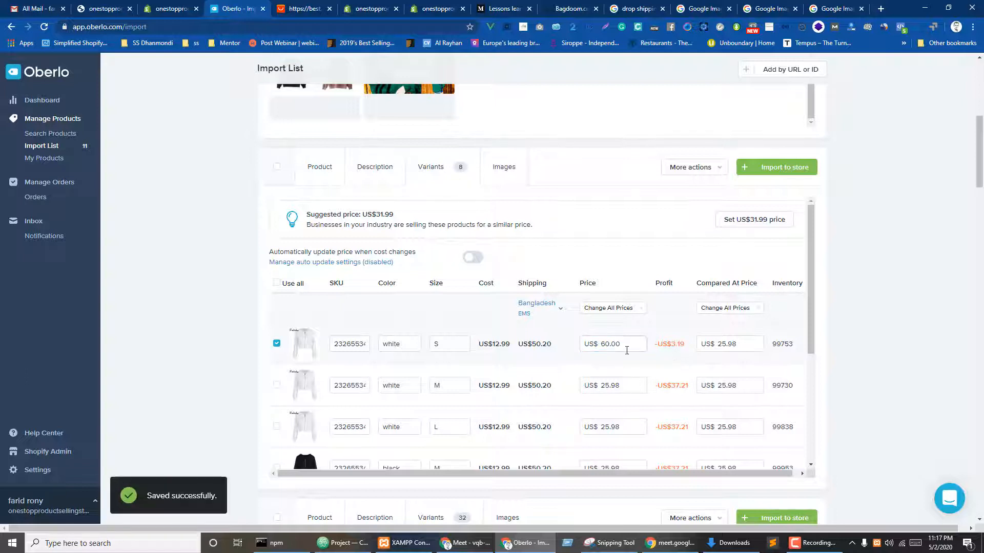
left_click_drag(622, 342, 577, 345)
type("90")
left_click(685, 353)
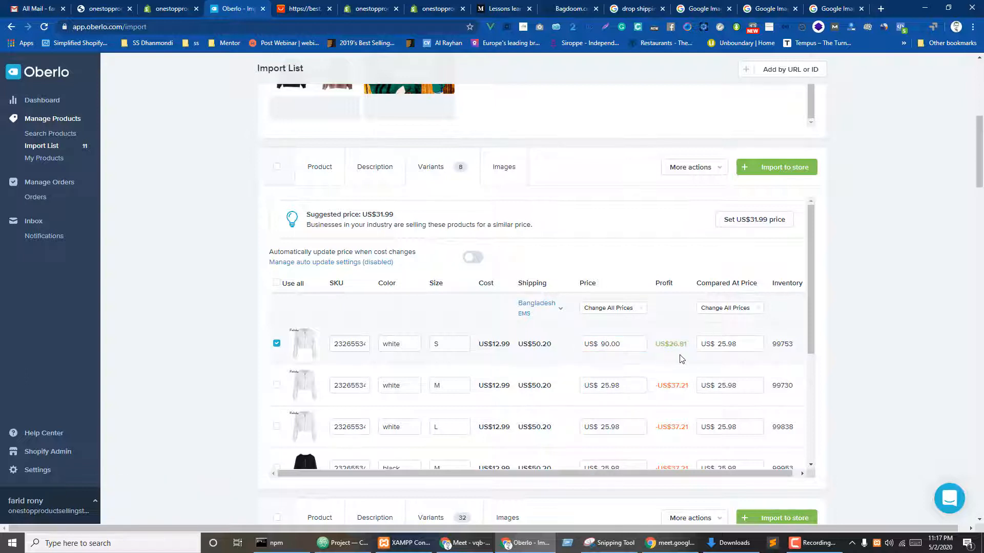
scroll(339, 405, "down", 1)
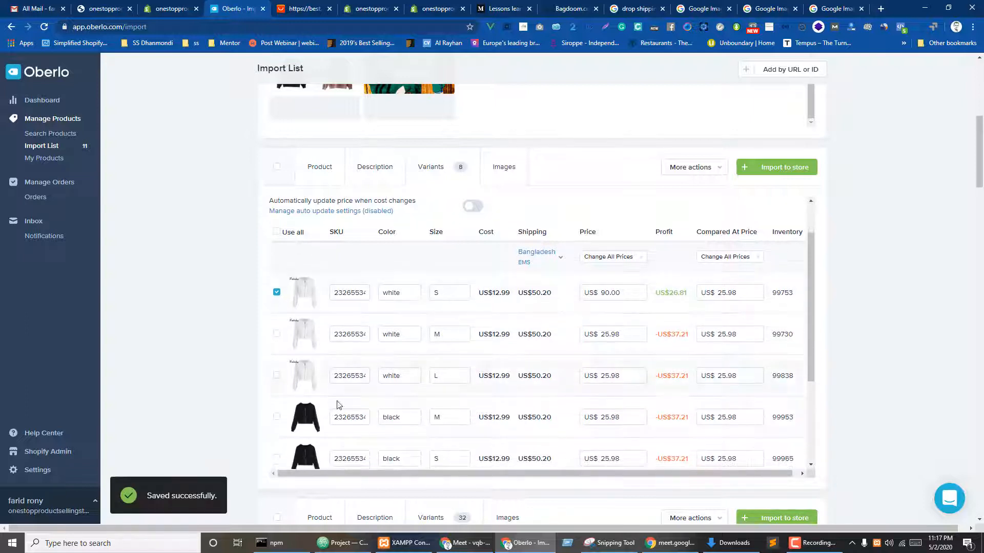
- Include the black M variant and price it at US$90.00
left_click(276, 417)
left_click(625, 415)
left_click_drag(624, 415, 558, 411)
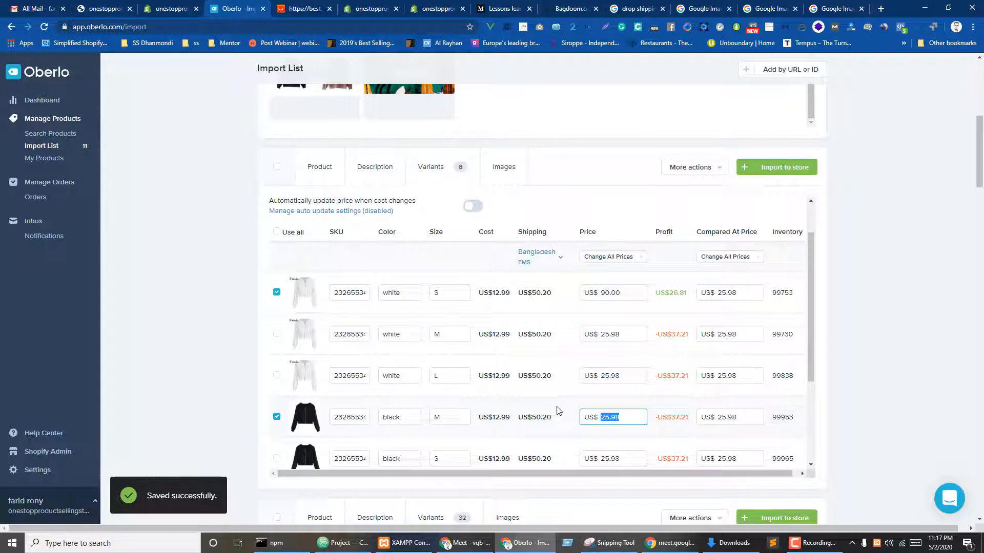
type("90")
left_click(668, 421)
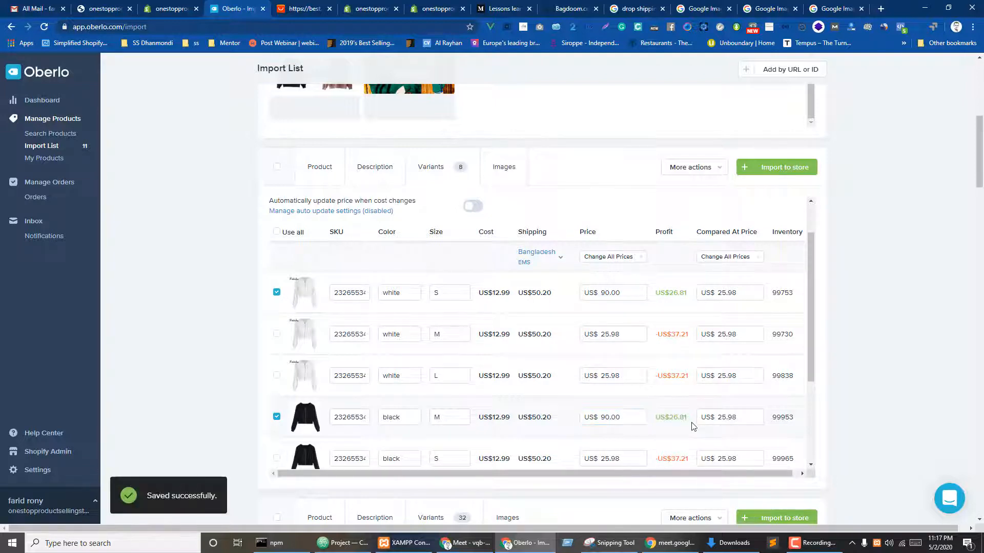
scroll(702, 369, "down", 3)
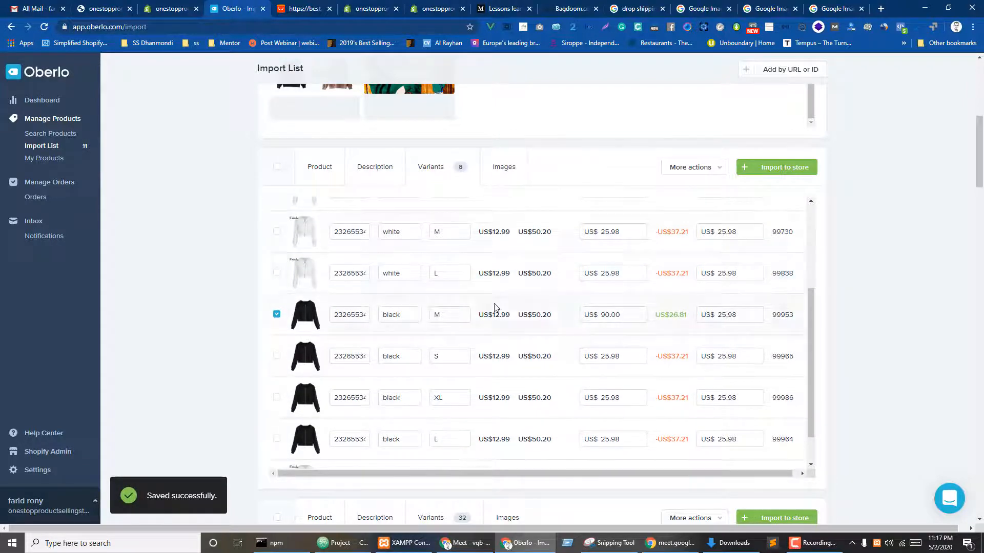
- Add the grey hoodie close-up photo to the zip-up hoodie's images
left_click(498, 171)
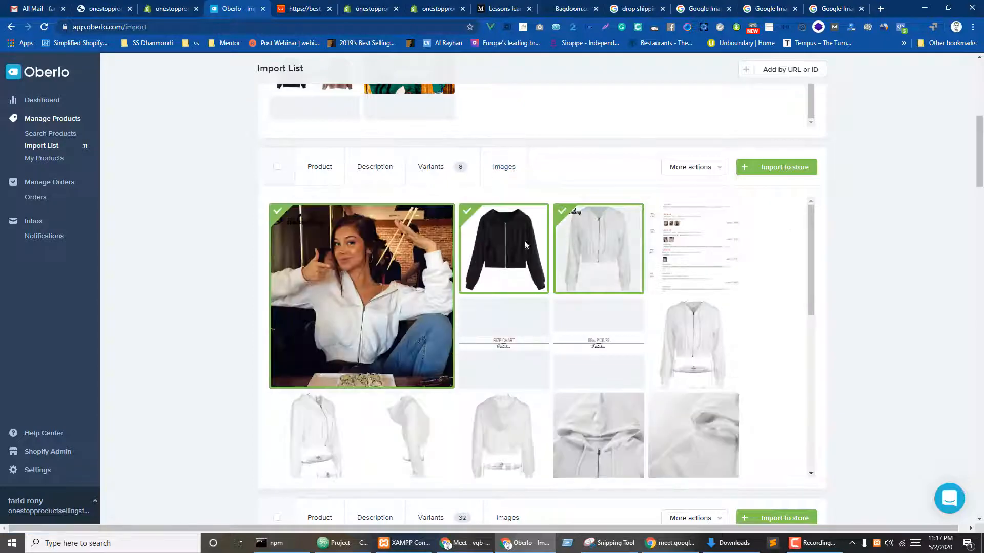
scroll(606, 355, "down", 3)
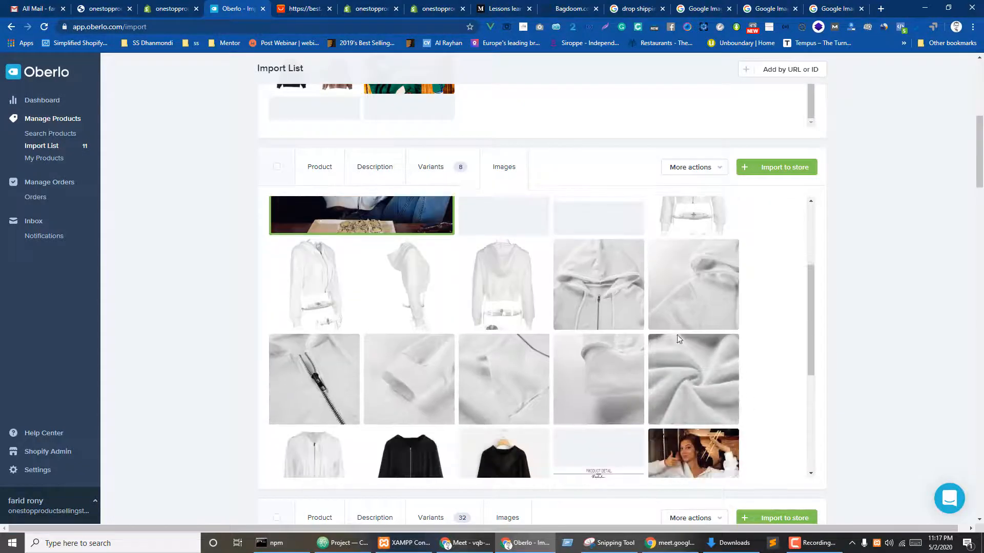
scroll(569, 350, "up", 2)
left_click(563, 351)
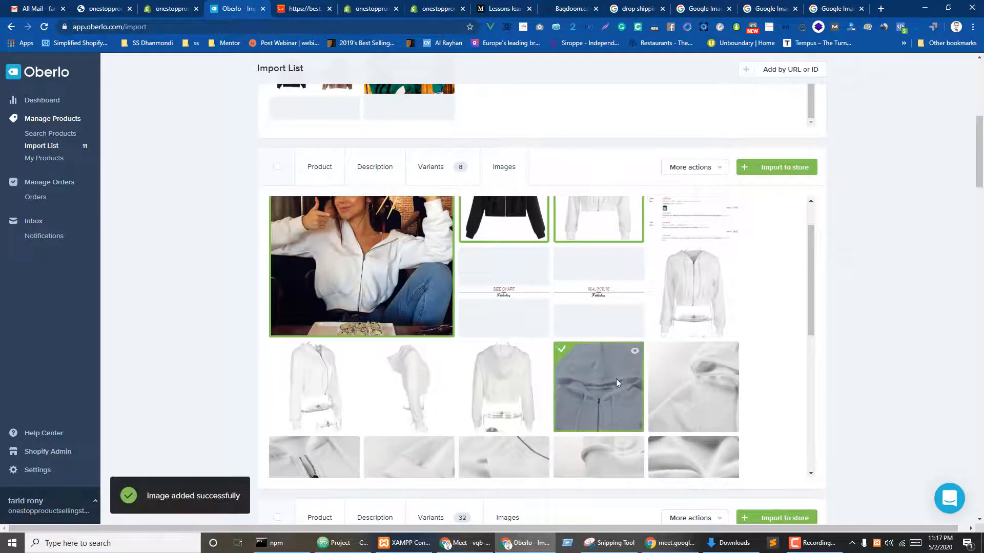
scroll(833, 201, "down", 7)
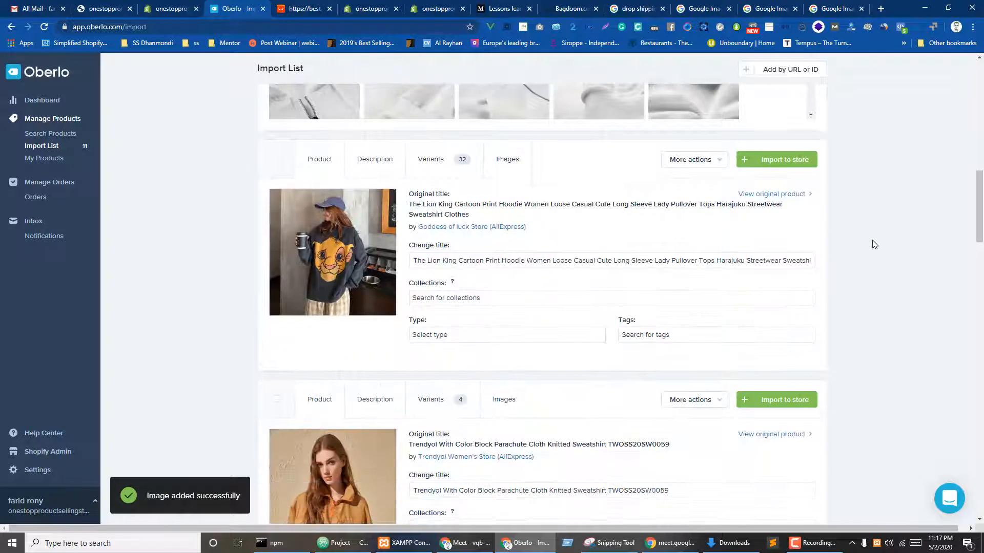
- File the Lion King hoodie under All Products and Women's Collections, keeping only 17/L and 18/M
left_click(467, 298)
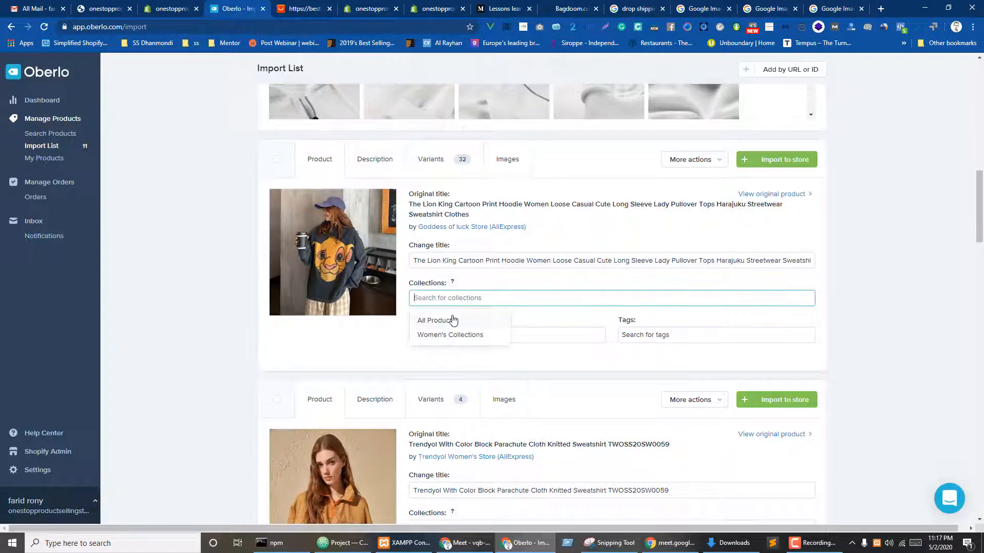
left_click(451, 321)
left_click(452, 335)
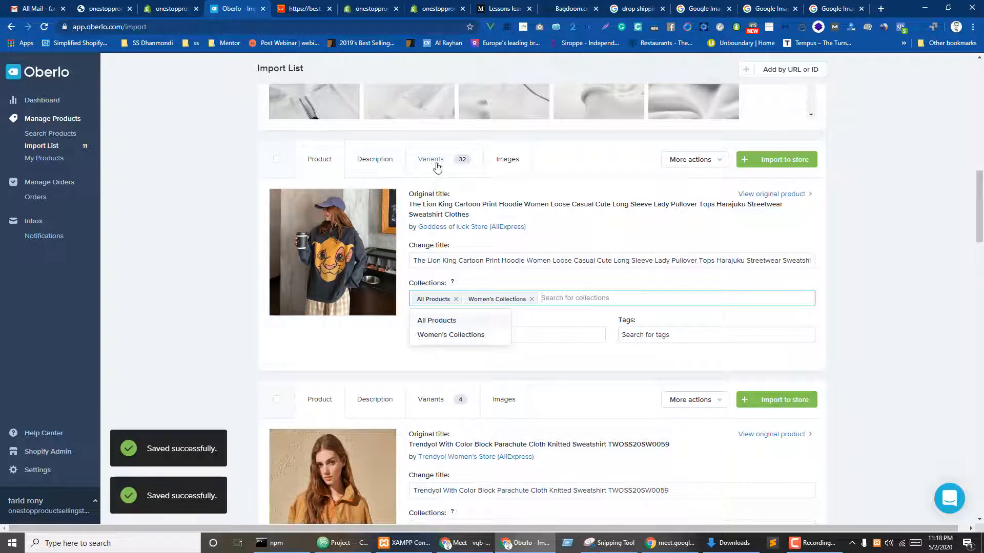
left_click(434, 163)
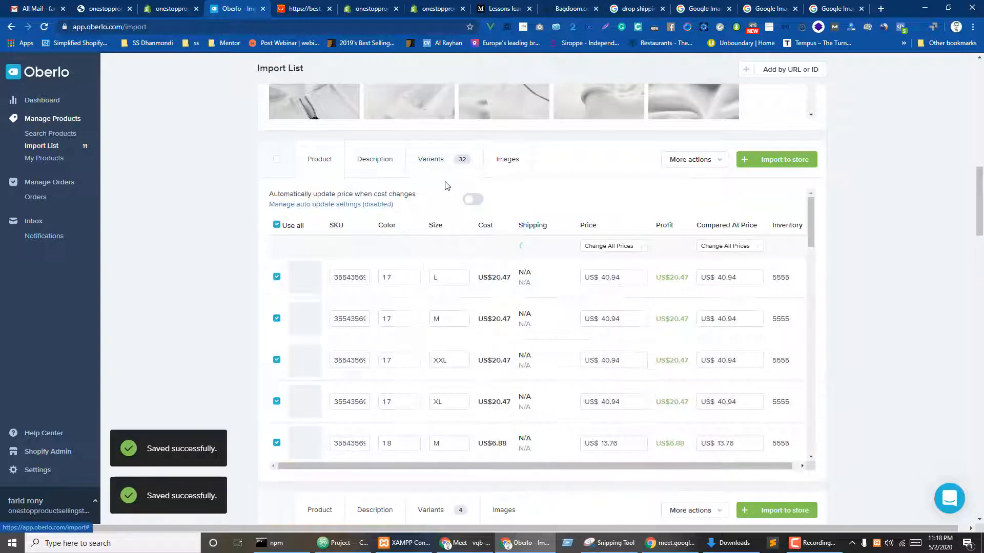
left_click(277, 224)
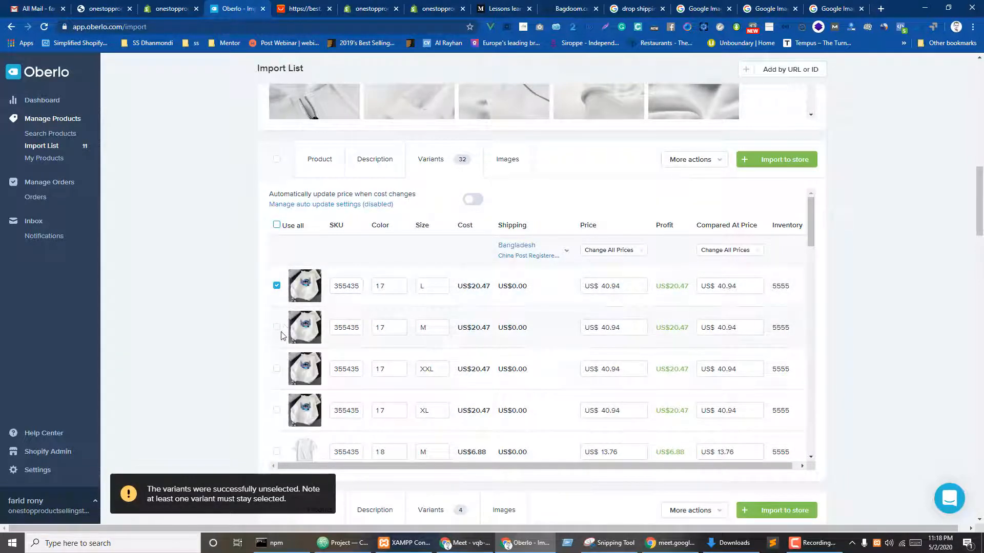
scroll(391, 343, "down", 2)
left_click(277, 349)
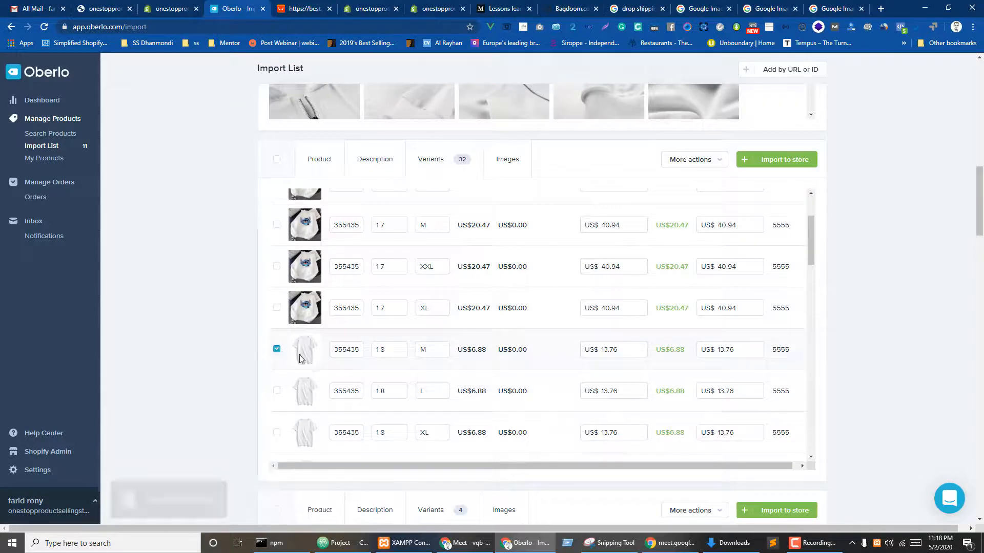
scroll(567, 312, "up", 2)
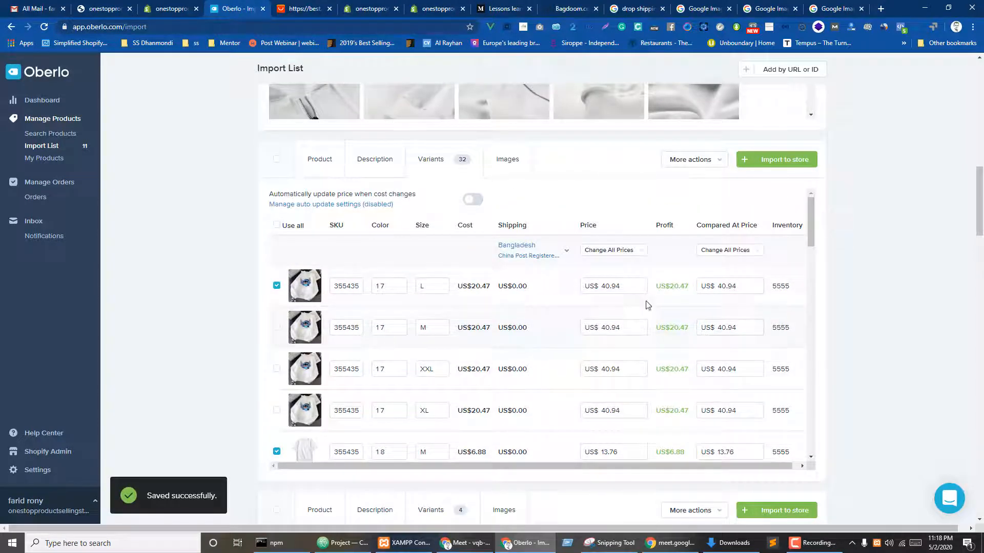
left_click(630, 285)
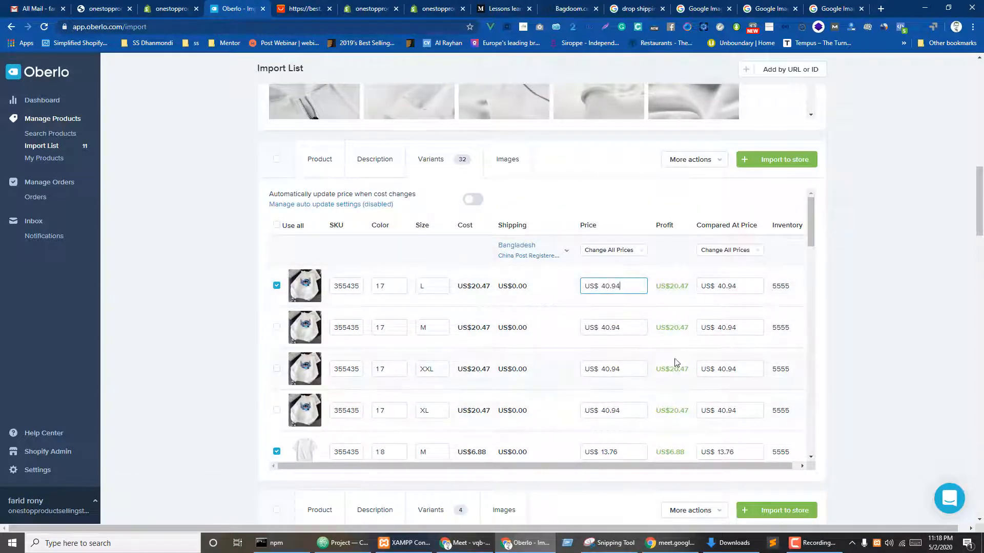
- Keep only the Trendyol sweatshirt's Camel XS variant selected, at US$40.18
left_click(508, 159)
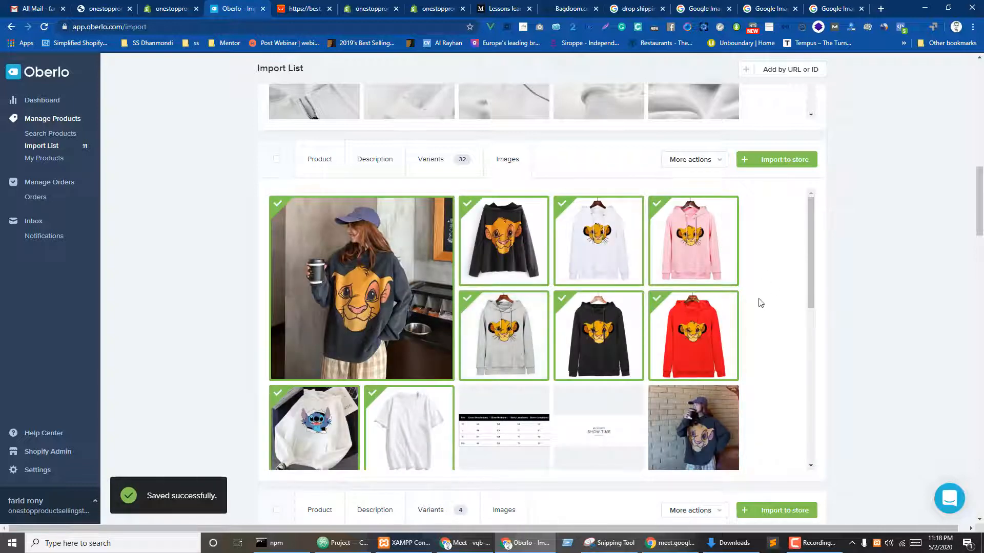
scroll(892, 238, "down", 7)
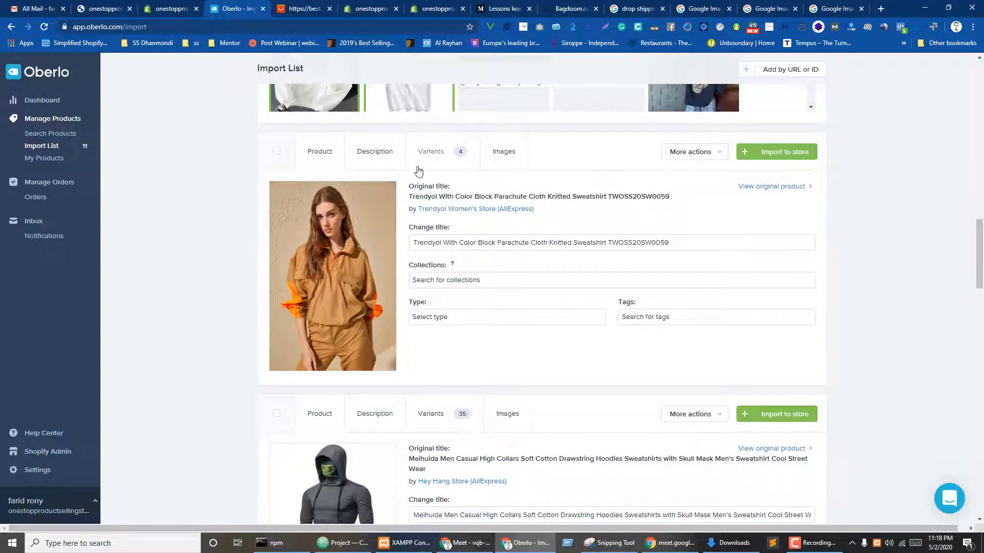
left_click(432, 152)
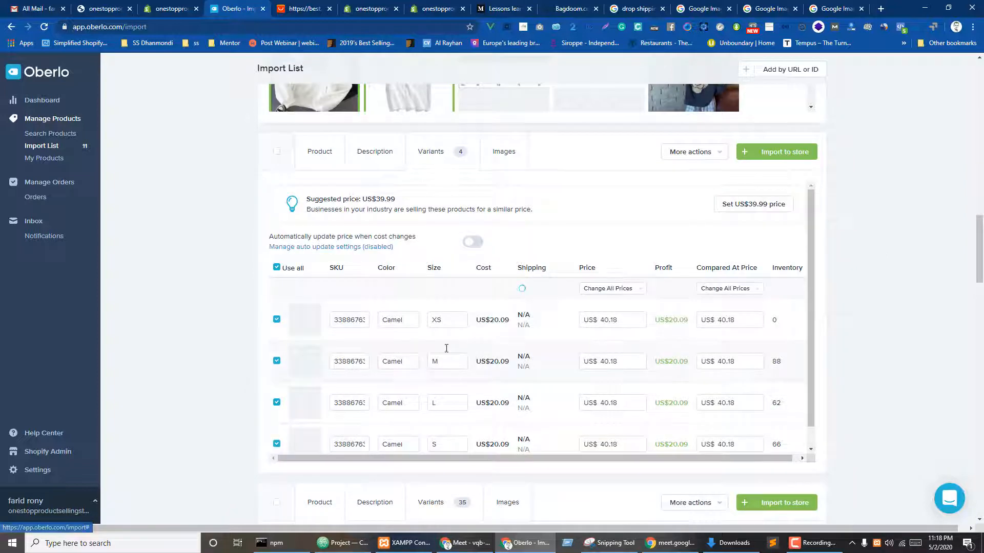
left_click(277, 268)
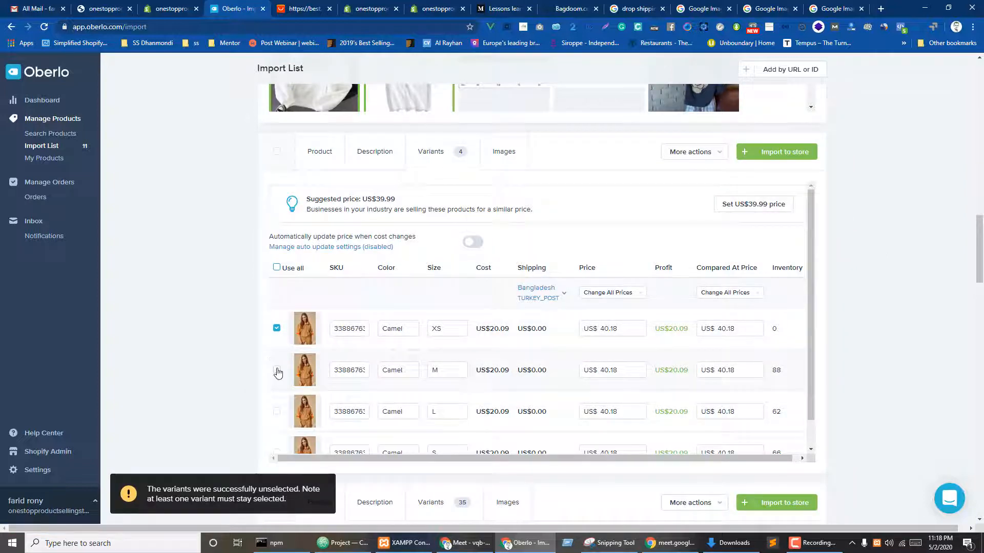
scroll(278, 372, "down", 1)
- Add the Trendyol sweatshirt's M and L variants and review its images
left_click(278, 341)
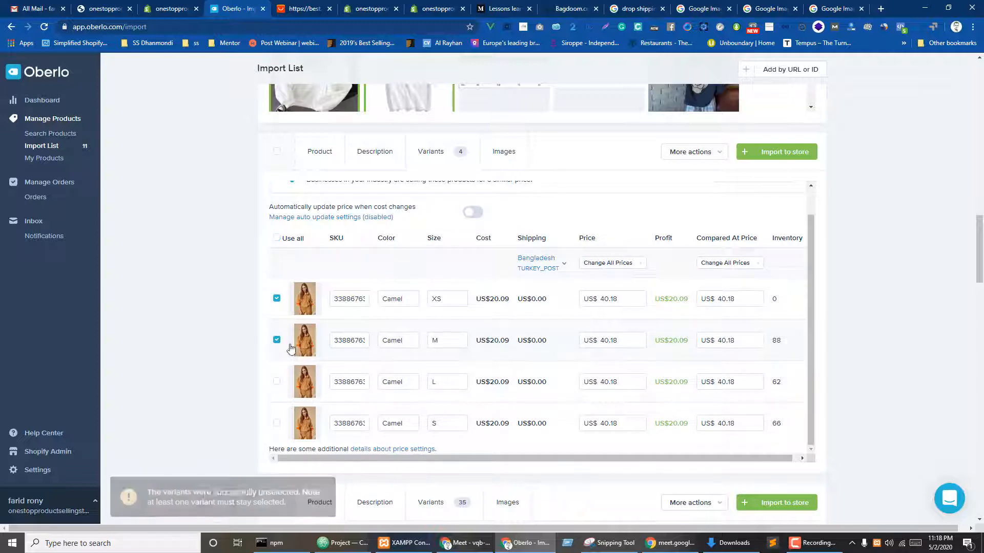
left_click(277, 382)
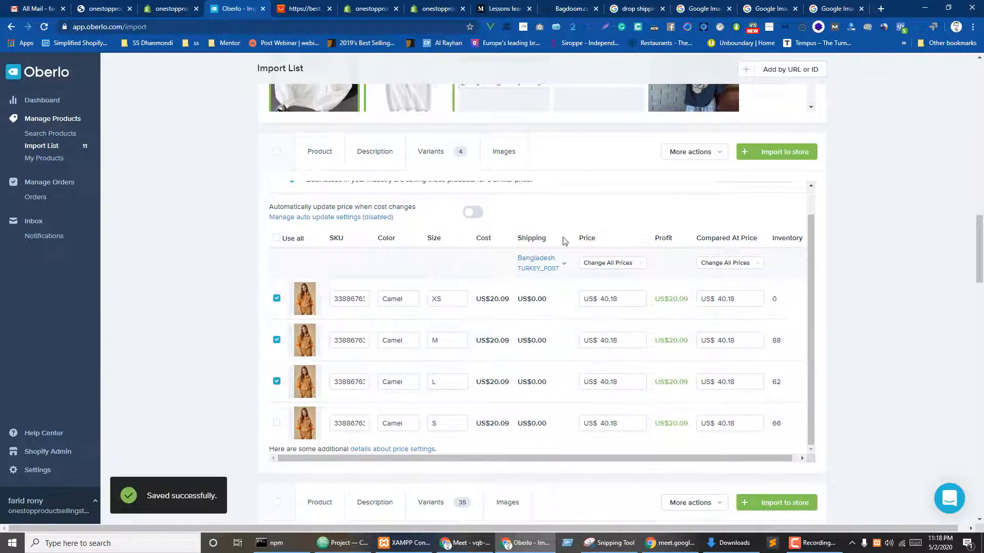
left_click(489, 152)
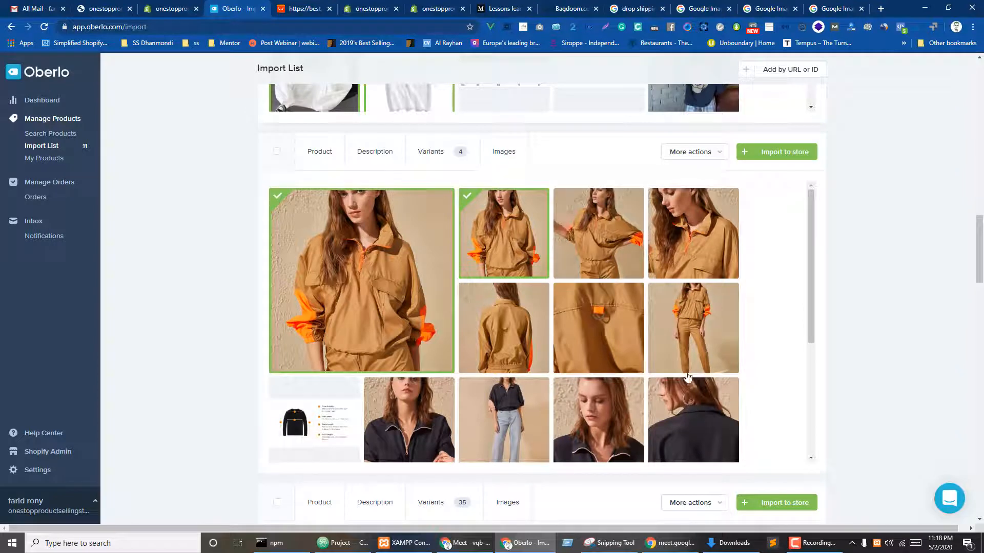
scroll(687, 376, "down", 2)
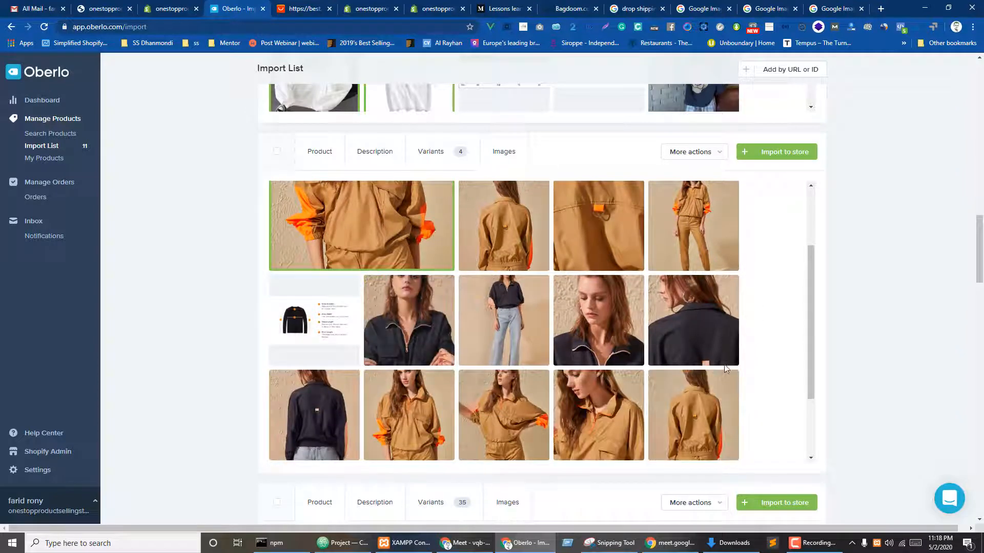
scroll(874, 328, "down", 6)
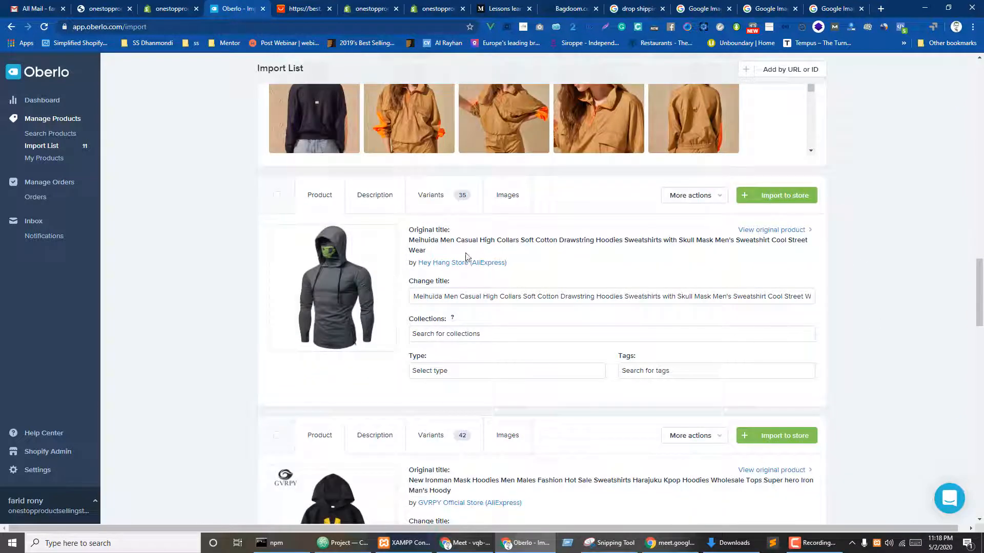
- File the skull-mask hoodie under All Products and Women's Collections
left_click(456, 334)
left_click(436, 356)
left_click(503, 334)
left_click(450, 357)
scroll(390, 287, "up", 5)
- File the Trendyol sweatshirt under All Products and Women's Collections; drop Women's Collections from the skull-mask hoodie
left_click(327, 100)
left_click(456, 231)
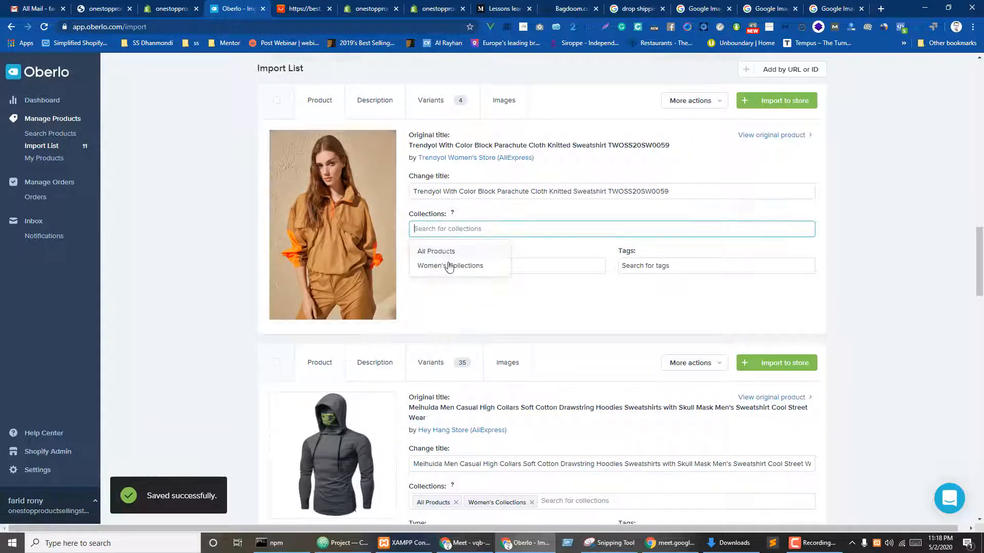
left_click(443, 251)
left_click(447, 265)
scroll(389, 318, "down", 4)
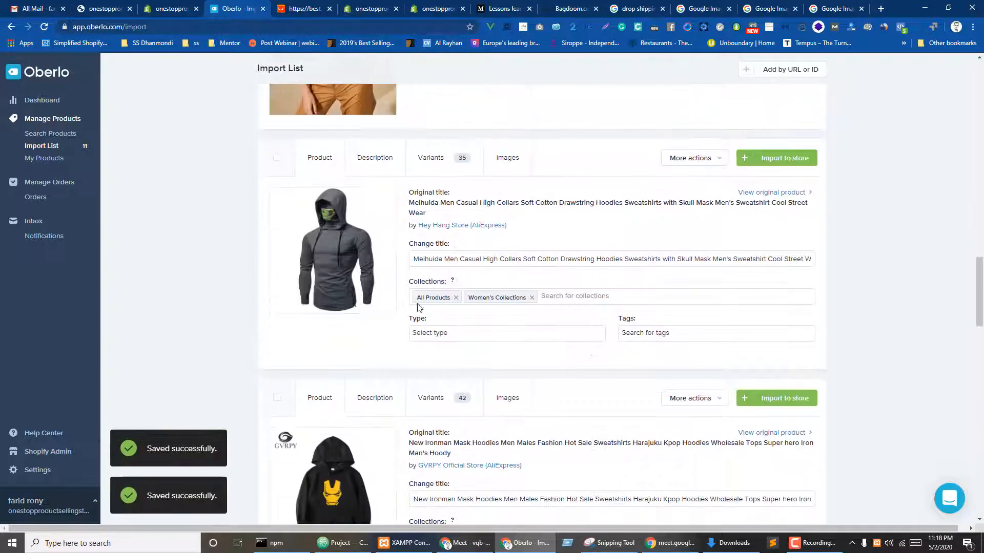
left_click(531, 298)
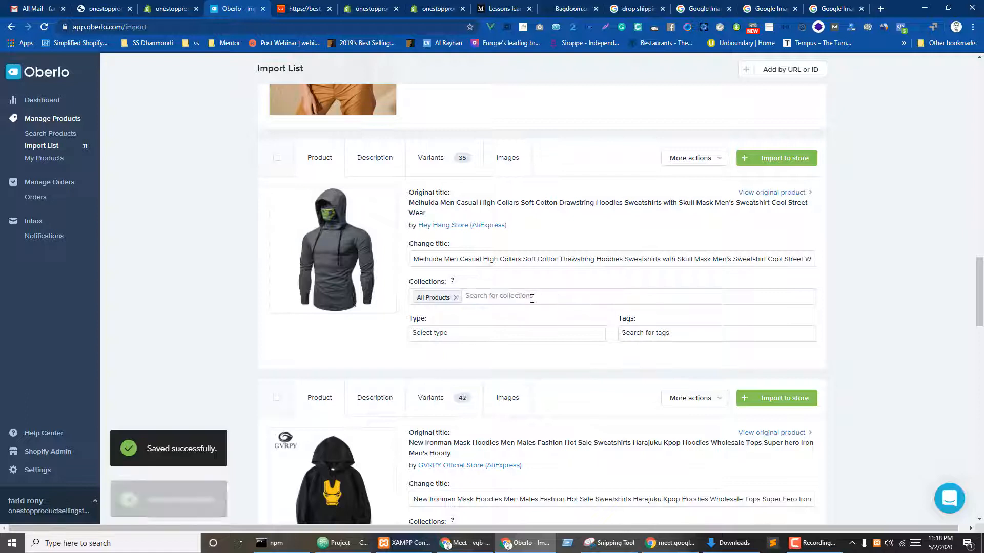
- Look through the skull-mask hoodie's product type and tag options, leaving its tags empty
left_click(472, 332)
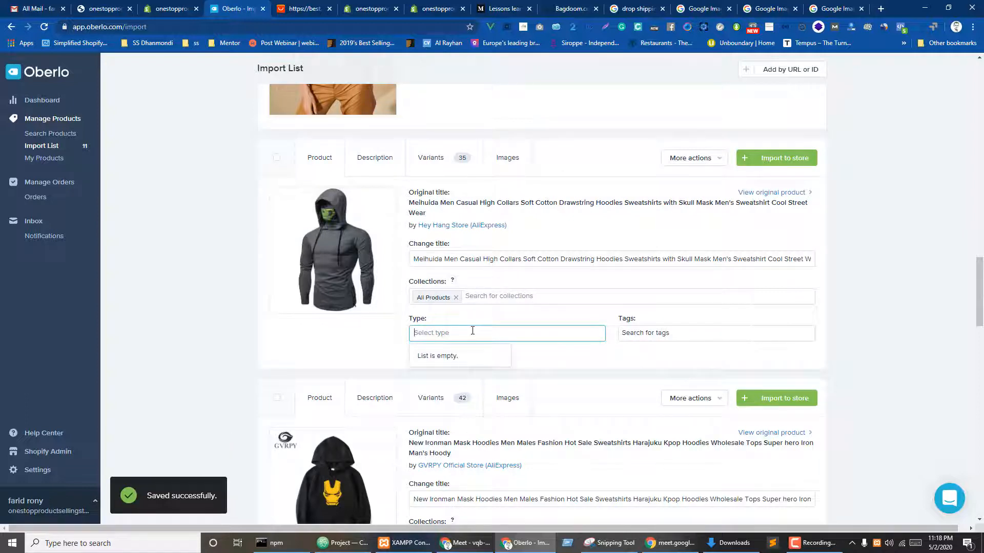
left_click(666, 336)
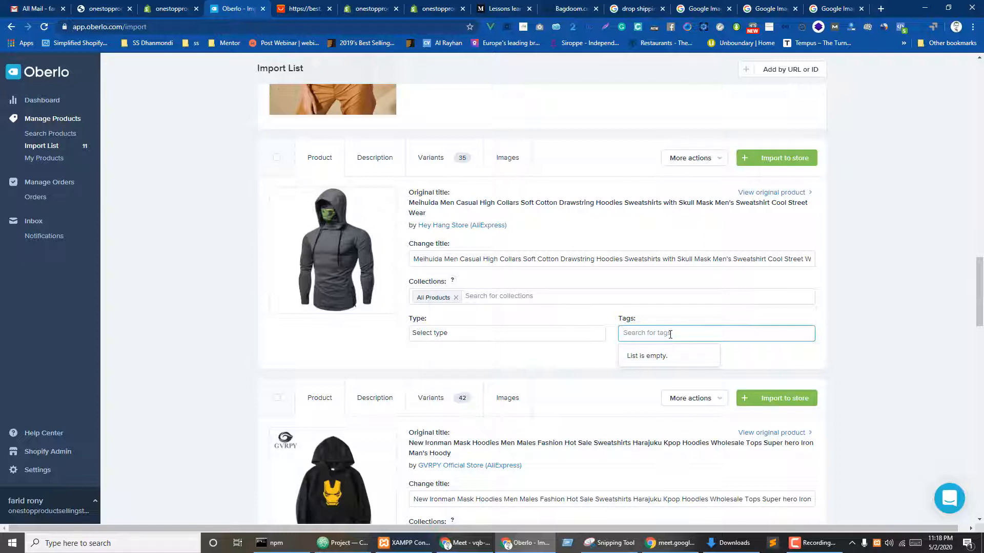
left_click(589, 358)
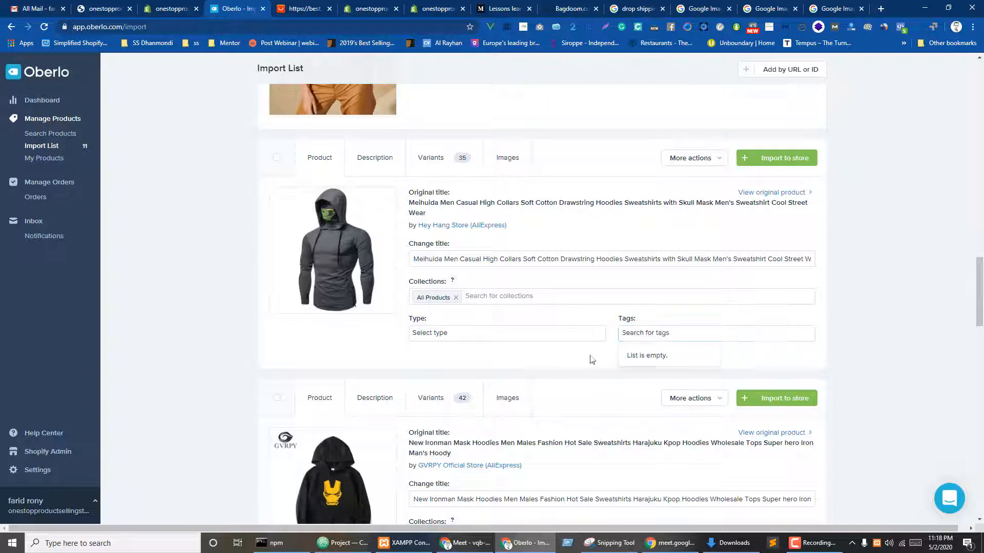
left_click(662, 340)
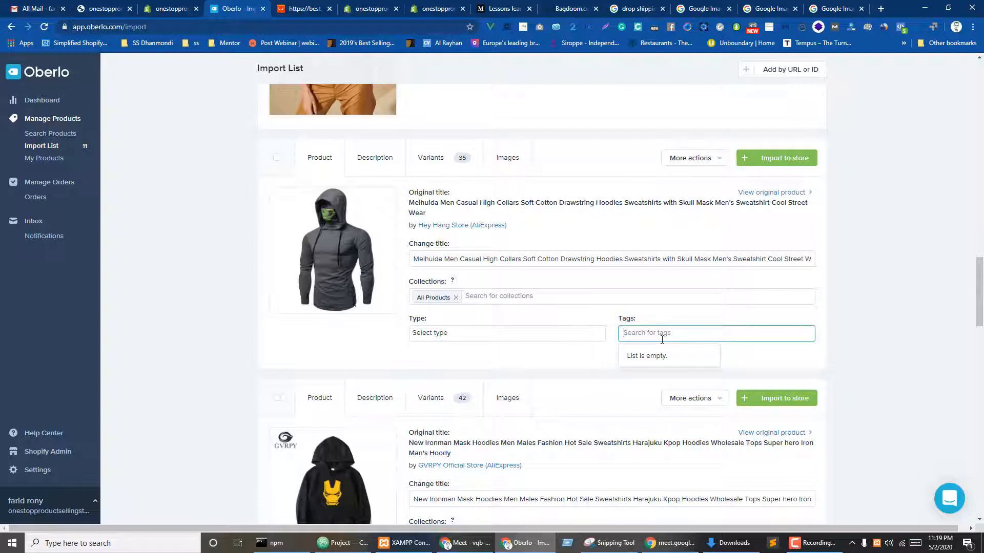
type("men")
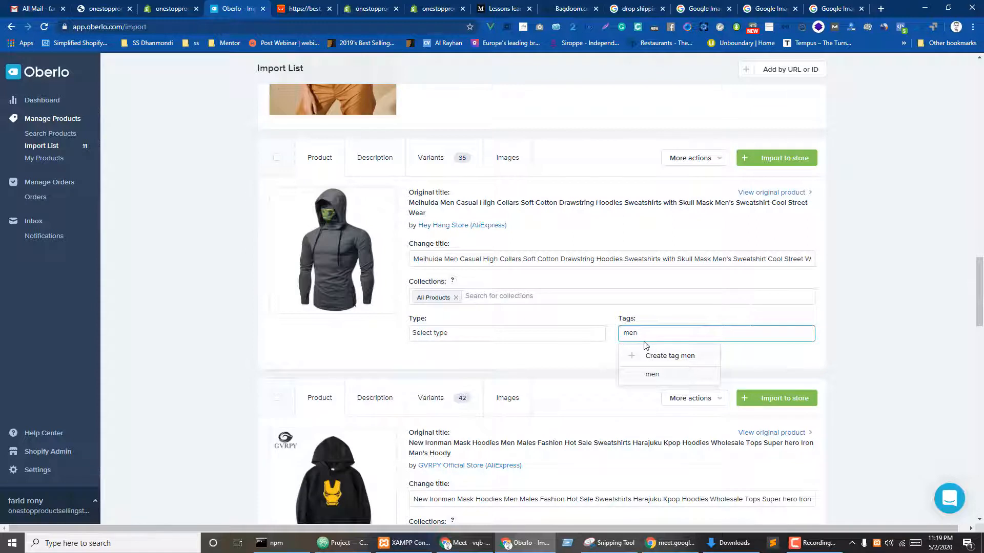
key("BackSpace")
key("BackSpace")
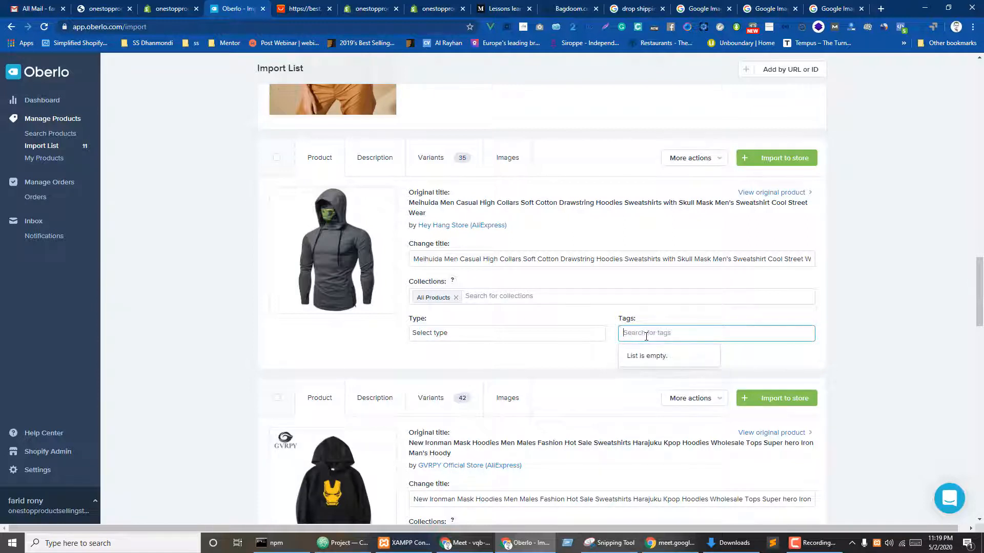
left_click(528, 356)
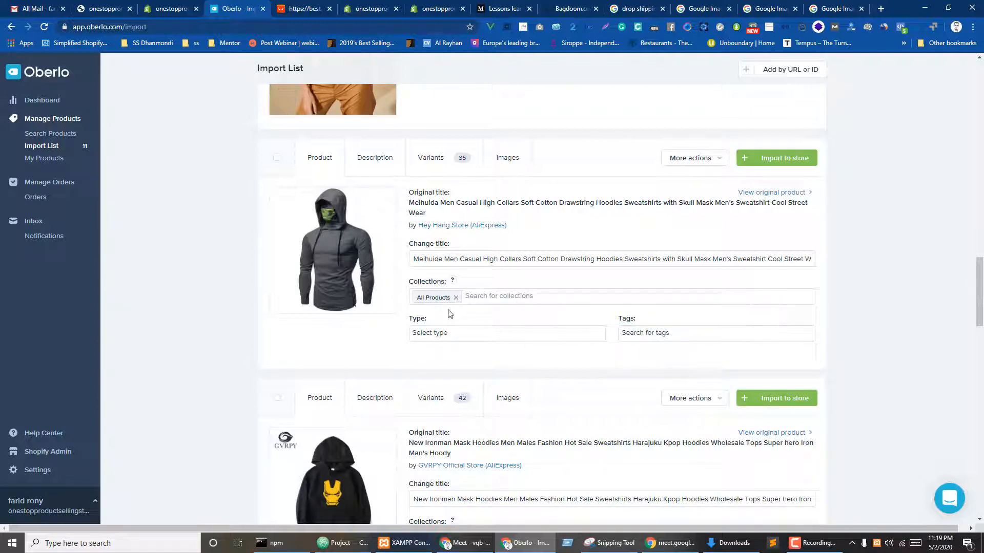
- Keep only the hoodie's Red XXL variant at US$200.00 and Army Green M at US$100.00
left_click(439, 171)
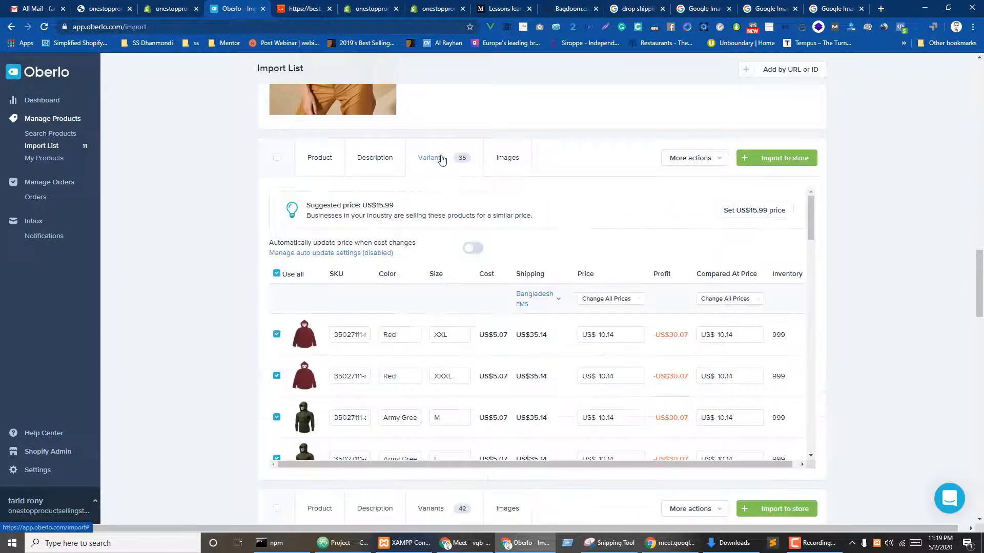
left_click(610, 335)
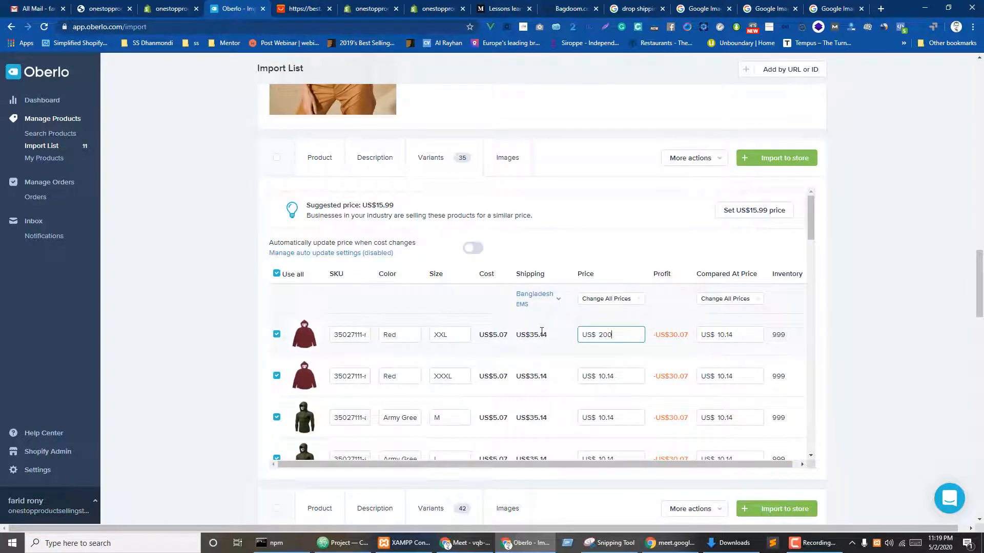
key("Tab")
left_click(277, 274)
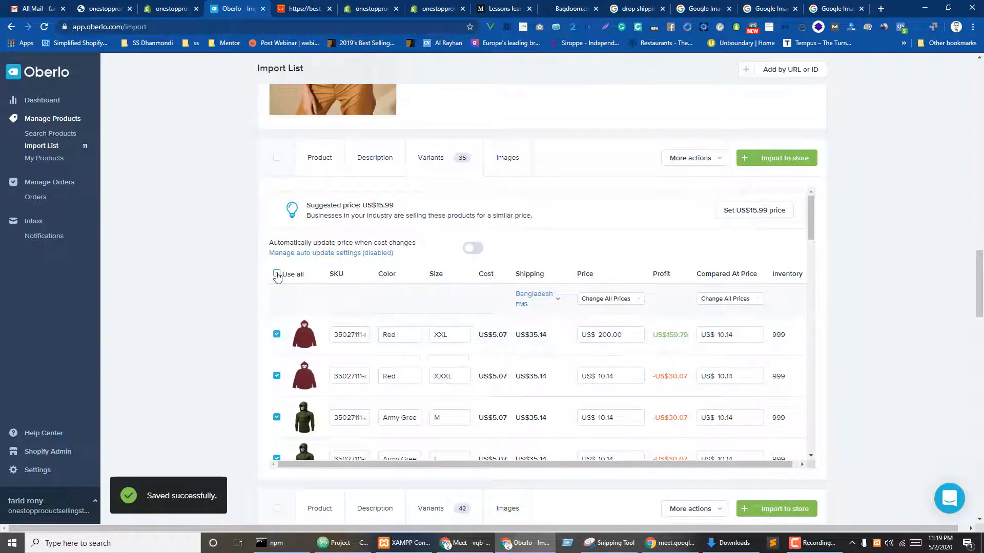
left_click(276, 335)
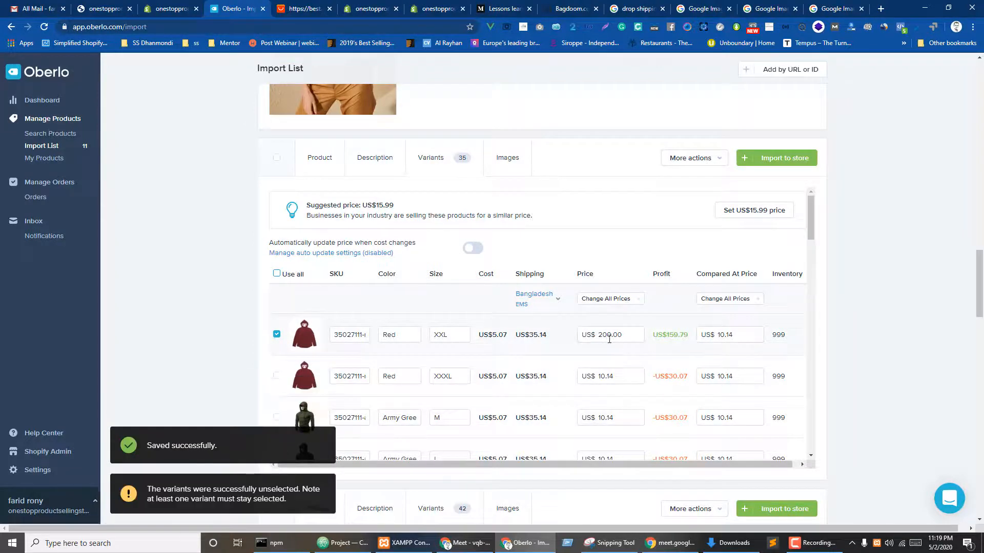
left_click(277, 417)
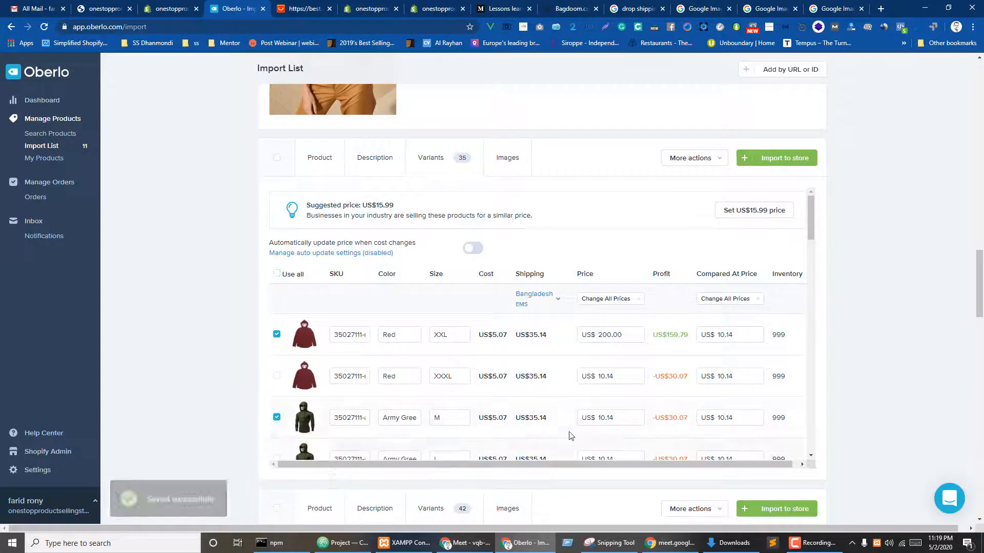
left_click(623, 420)
type("100")
key("Tab")
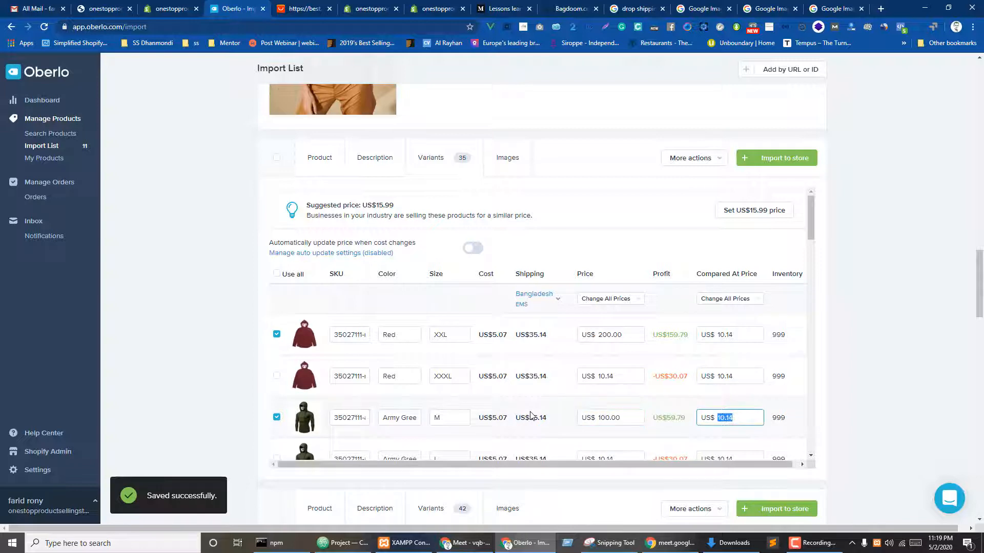
left_click(503, 155)
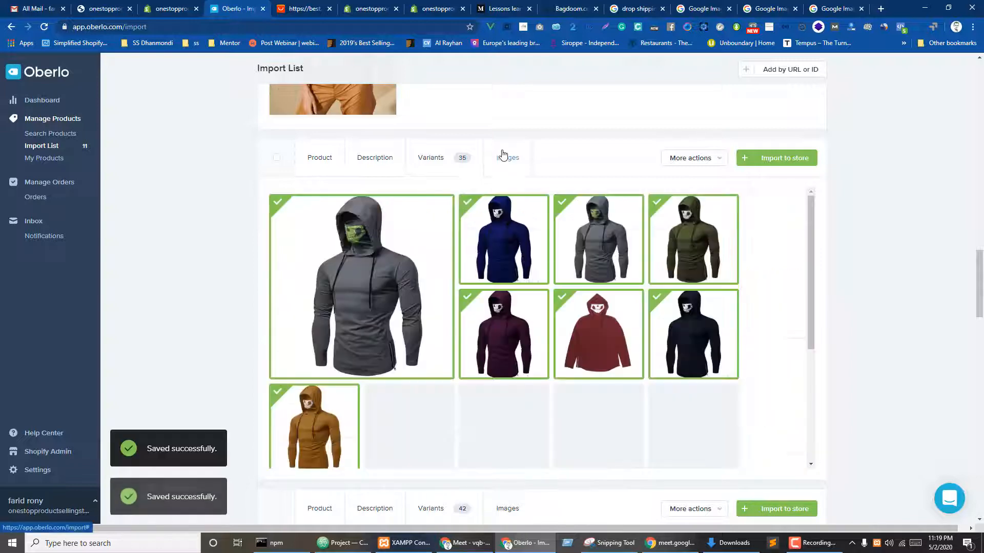
- Drop the brown photo from the masked hoodie's images
left_click(284, 405)
scroll(910, 293, "down", 5)
scroll(527, 221, "down", 5)
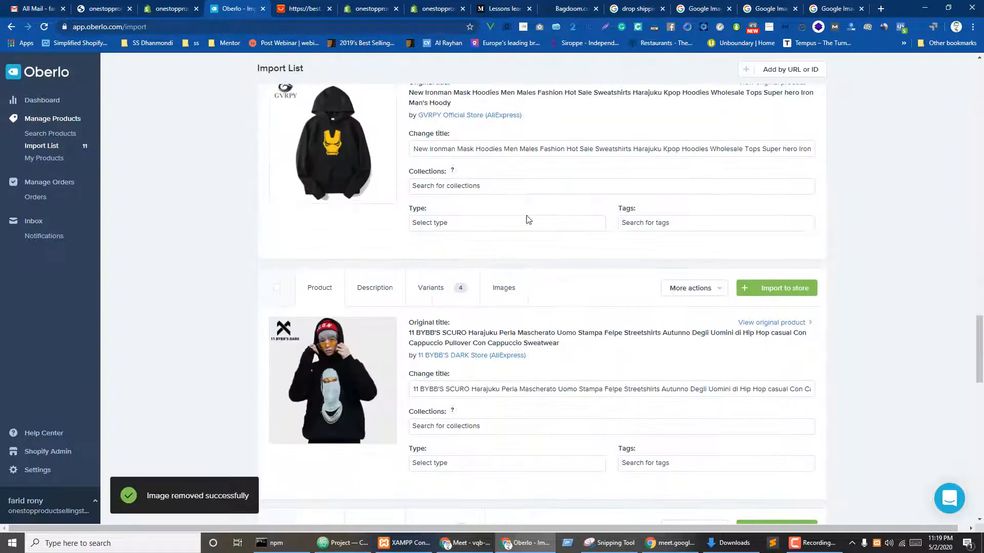
scroll(435, 336, "up", 4)
- File the Ironman hoodie under All Products and Women's Collections
left_click(437, 346)
left_click(436, 362)
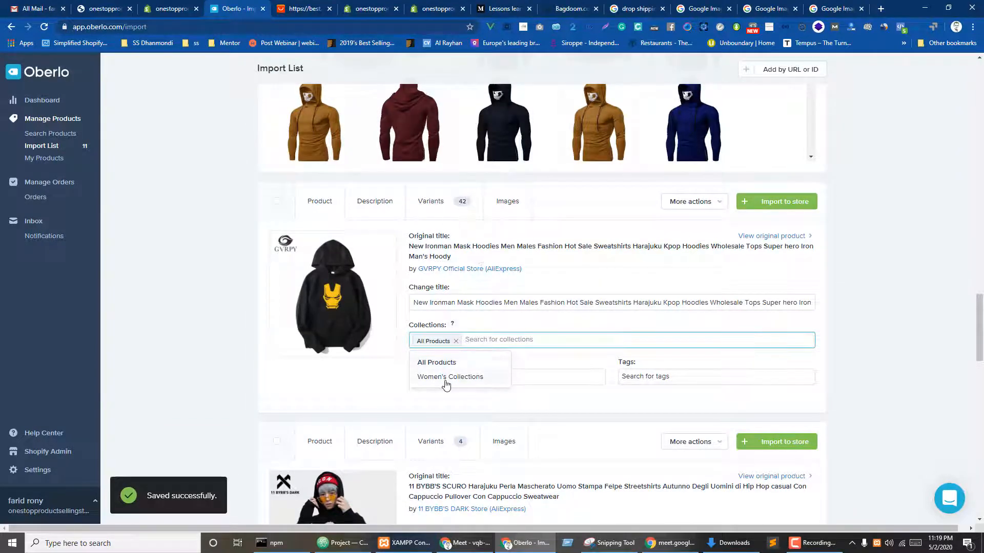
left_click(446, 378)
left_click(216, 352)
scroll(380, 250, "up", 2)
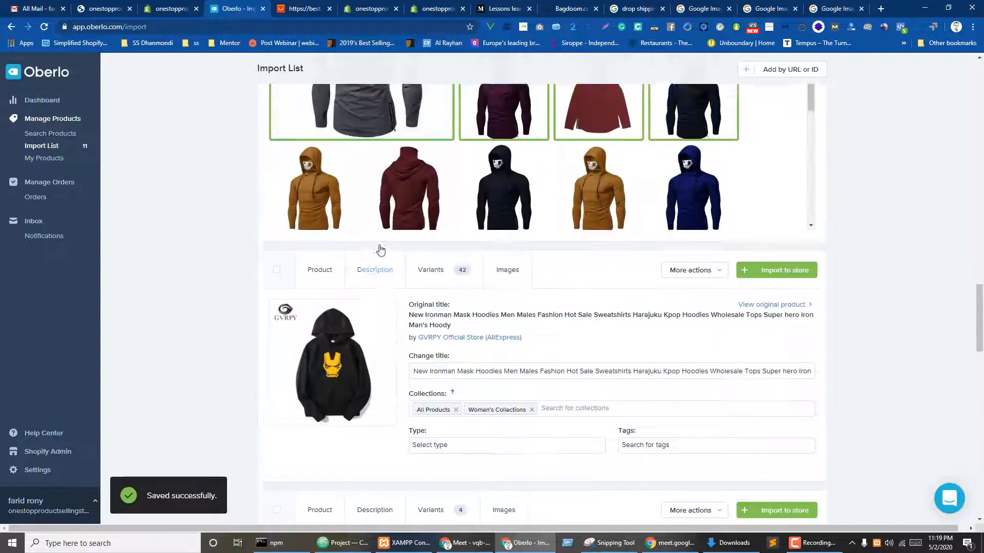
scroll(381, 250, "up", 3)
scroll(383, 247, "down", 4)
scroll(114, 314, "up", 3)
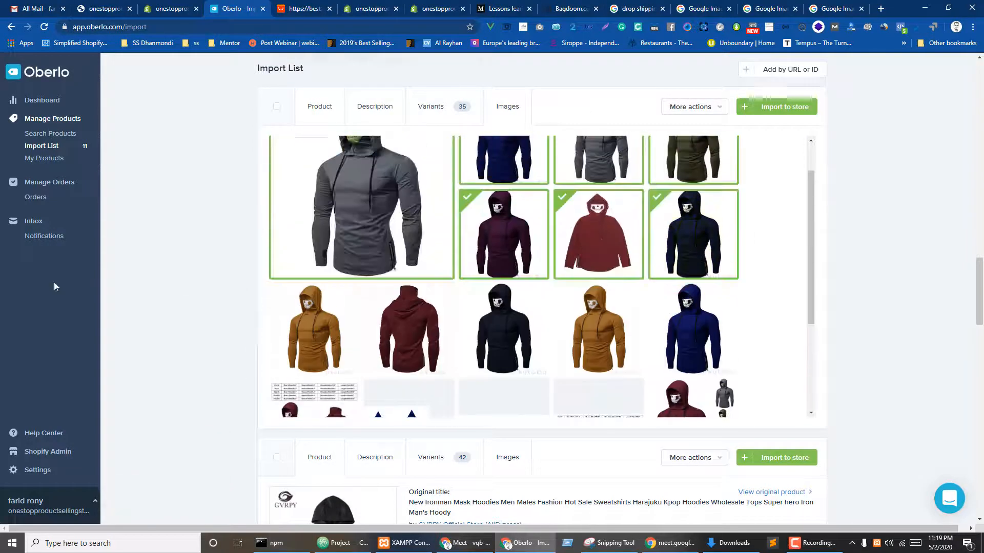
scroll(231, 259, "down", 7)
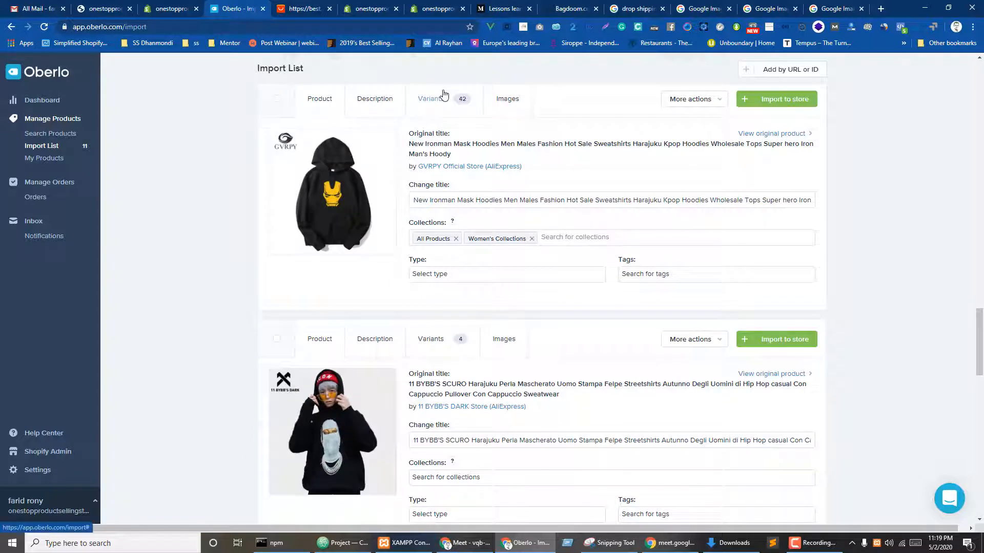
- Keep only the Ironman hoodie's Black 1 L variant and review its images
left_click(444, 95)
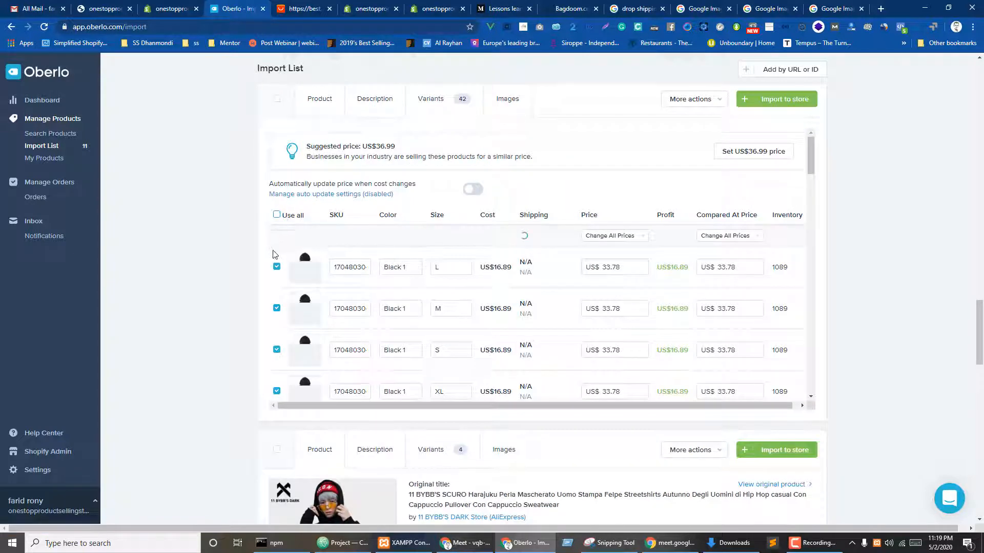
left_click(276, 267)
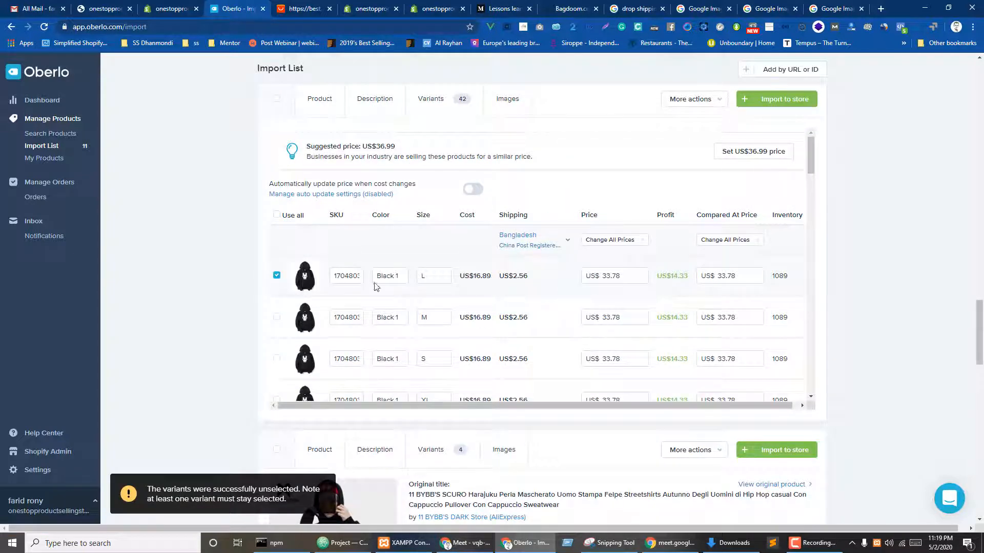
left_click(507, 98)
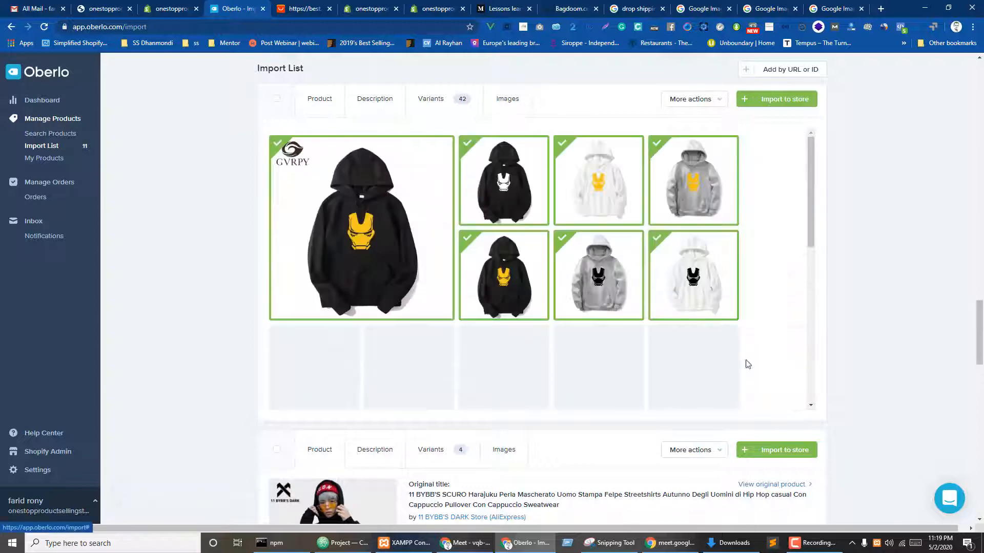
scroll(917, 285, "down", 5)
scroll(923, 285, "down", 2)
left_click(496, 235)
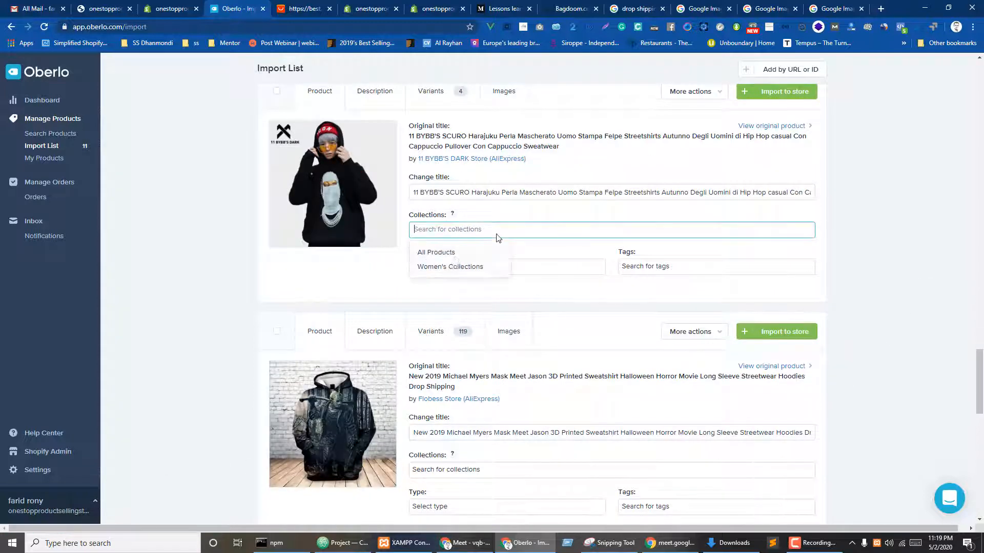
- Add the BYBB'S hoodie to All Products and view its variants
left_click(452, 254)
left_click(259, 281)
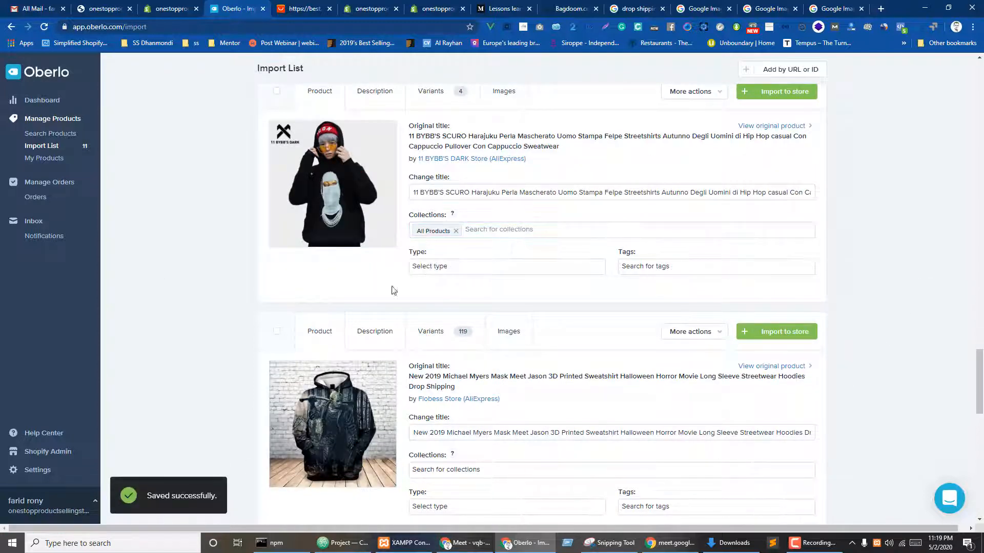
left_click(435, 98)
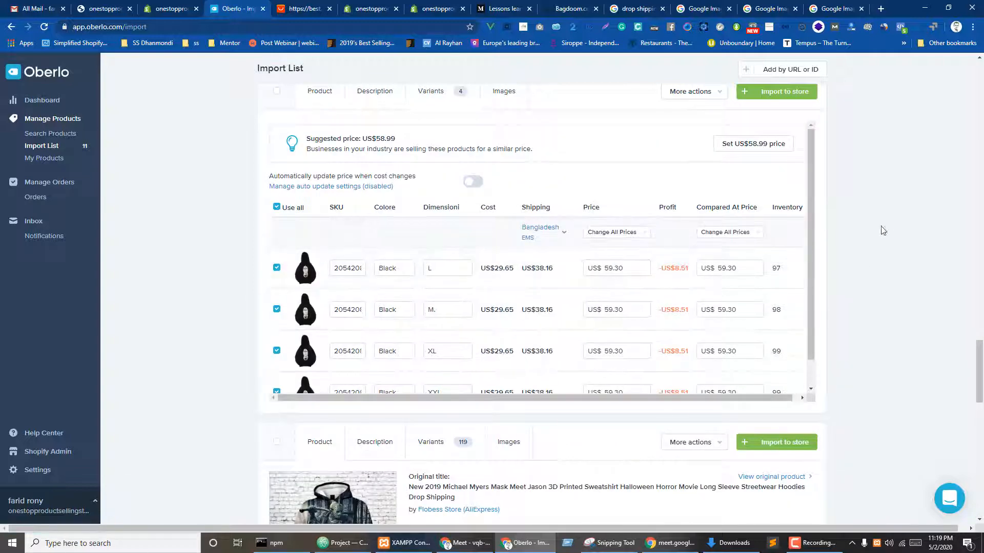
scroll(883, 231, "down", 5)
- File the horror-movie hoodie under All Products and Women's Collections and review its images
left_click(440, 325)
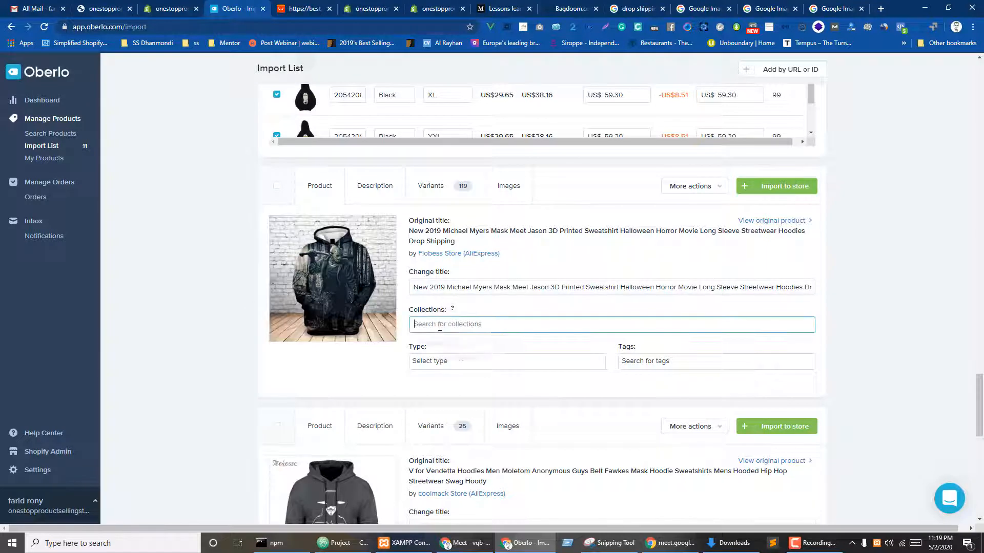
left_click(433, 347)
left_click(262, 335)
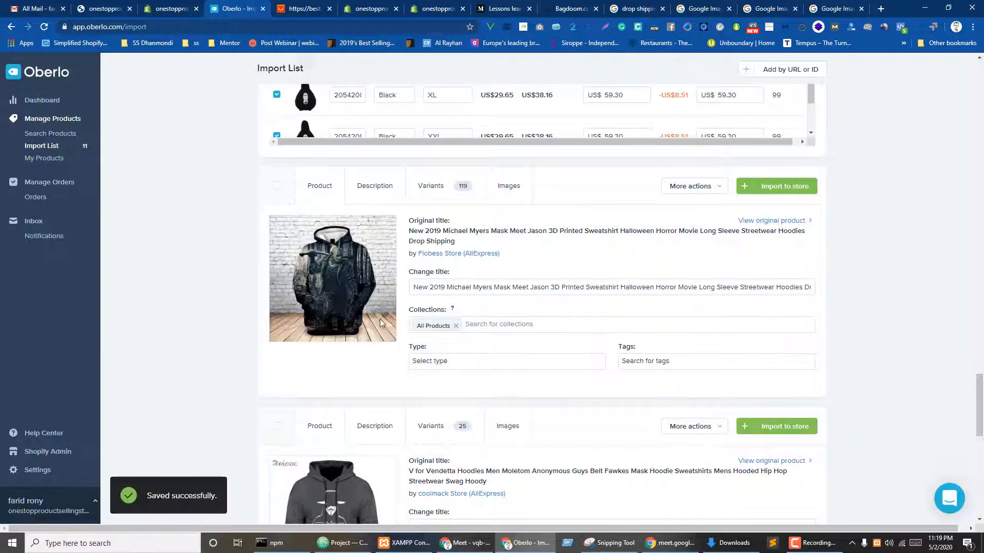
left_click(503, 325)
left_click(472, 359)
left_click(228, 303)
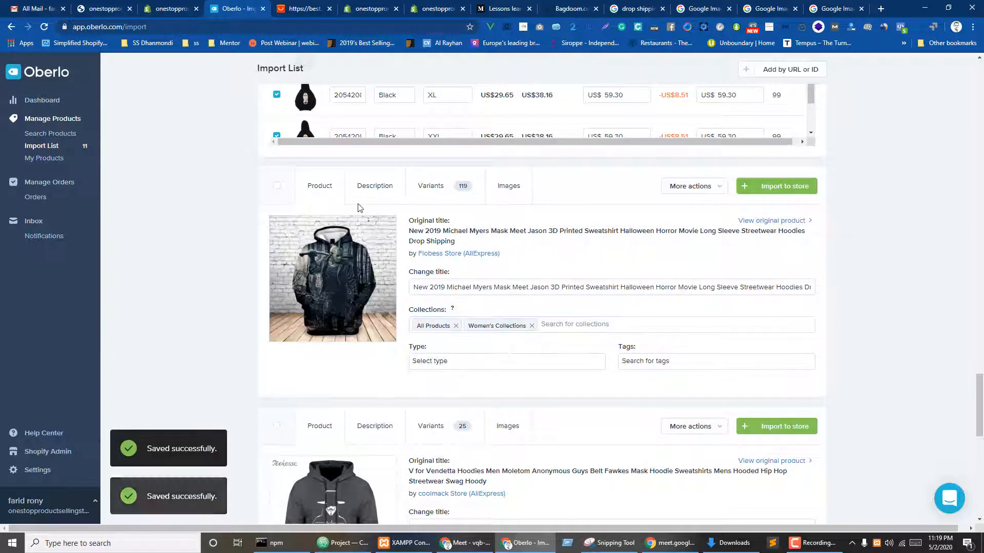
left_click(510, 186)
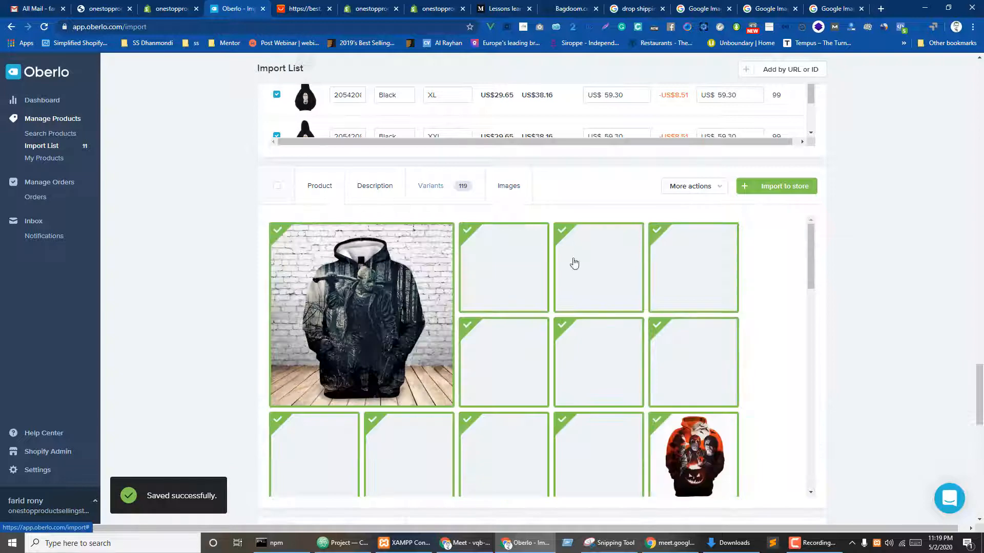
scroll(902, 185, "down", 6)
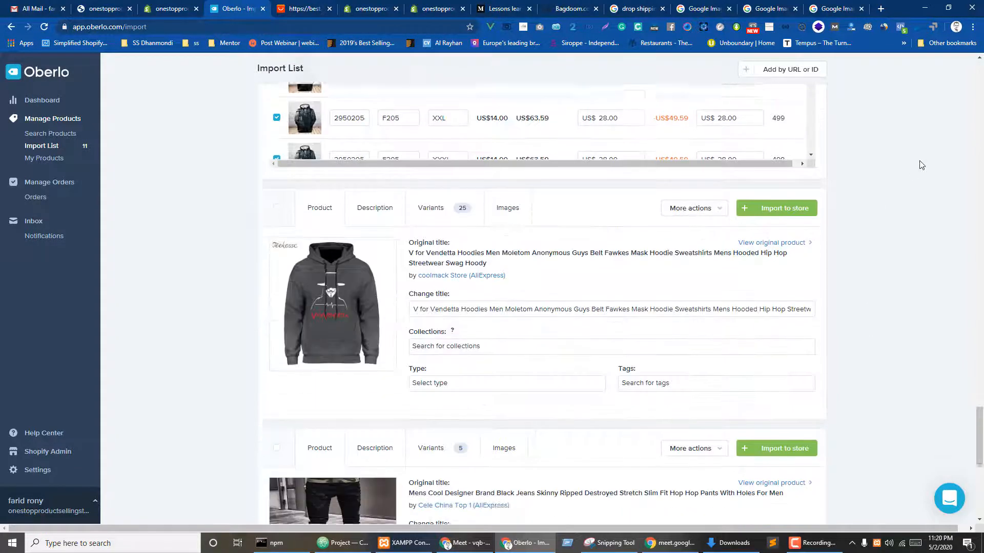
scroll(897, 184, "up", 3)
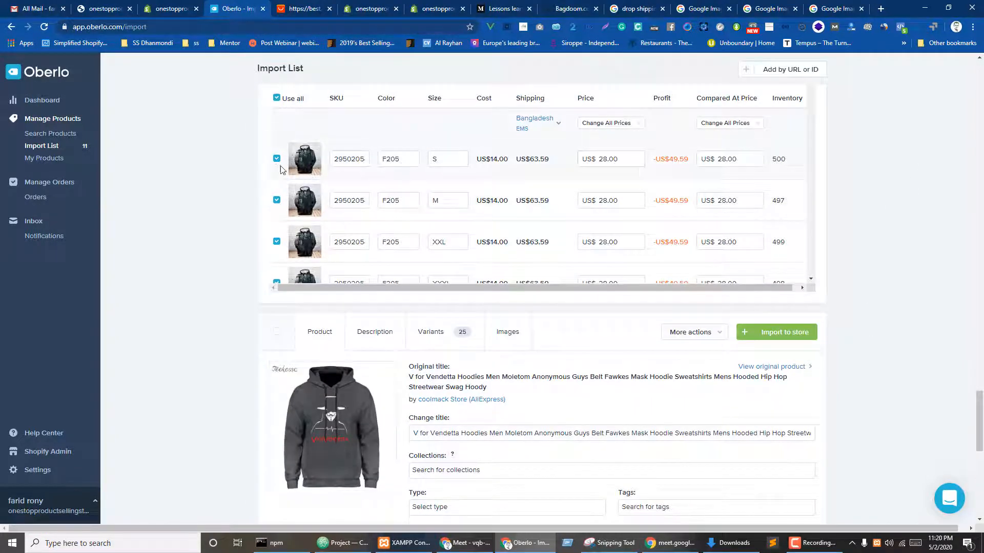
scroll(275, 210, "up", 2)
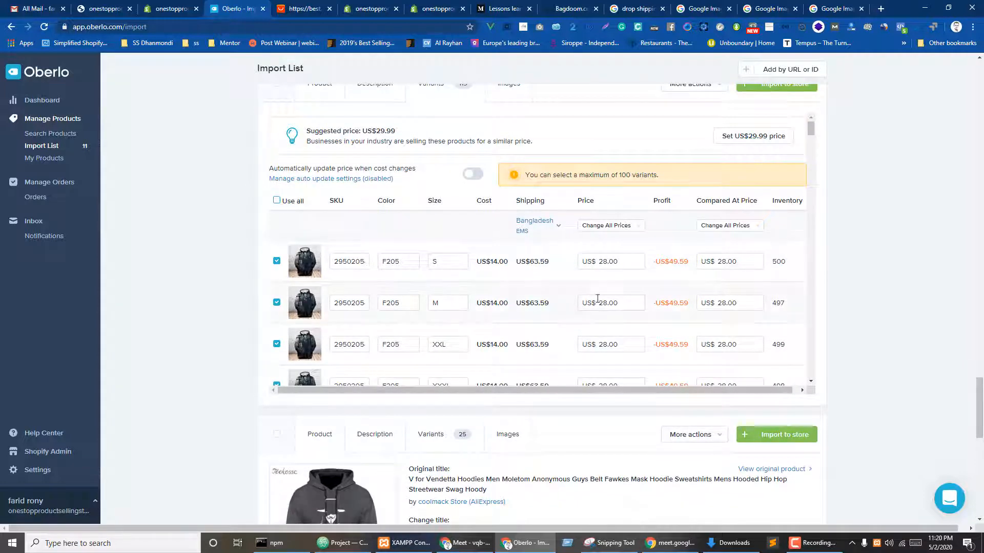
- Set the size S variant's price to US$600.00
double_click(618, 269)
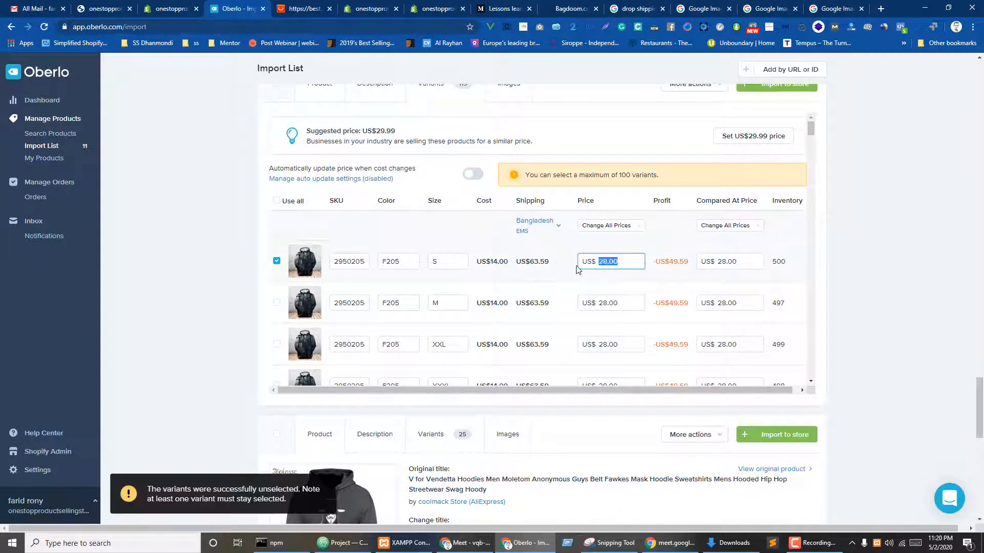
type("600")
key("Tab")
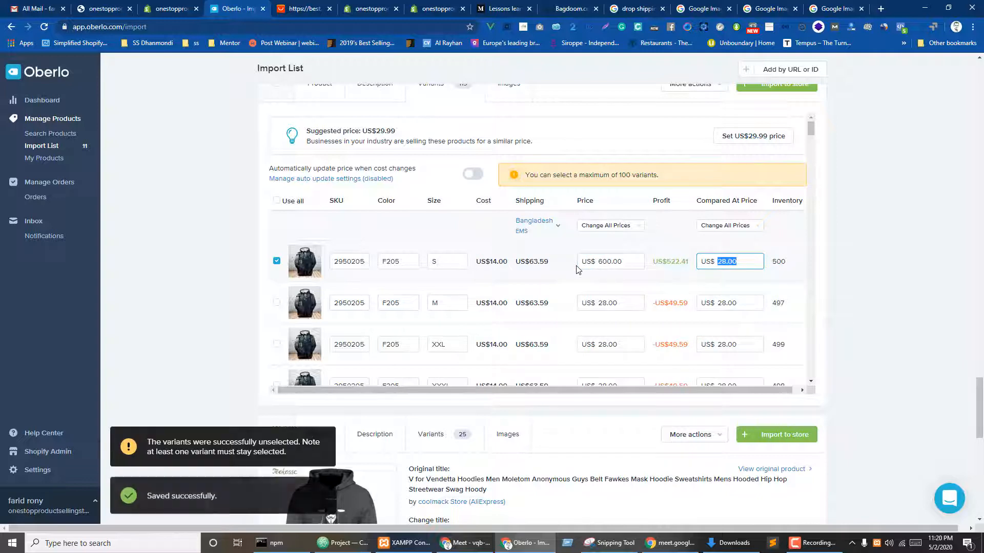
scroll(946, 289, "down", 4)
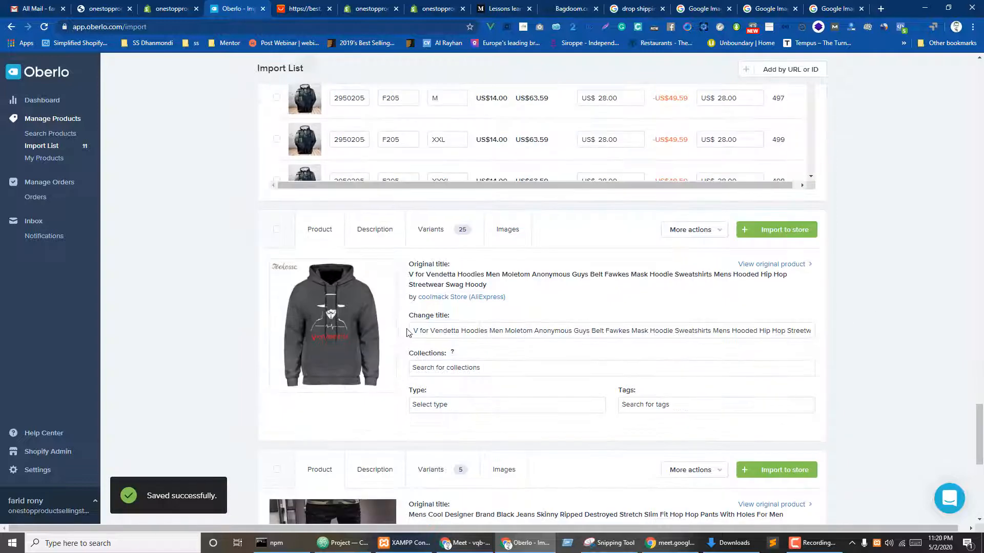
- File the V for Vendetta hoodie under All Products and view its variants
left_click(453, 372)
left_click(441, 389)
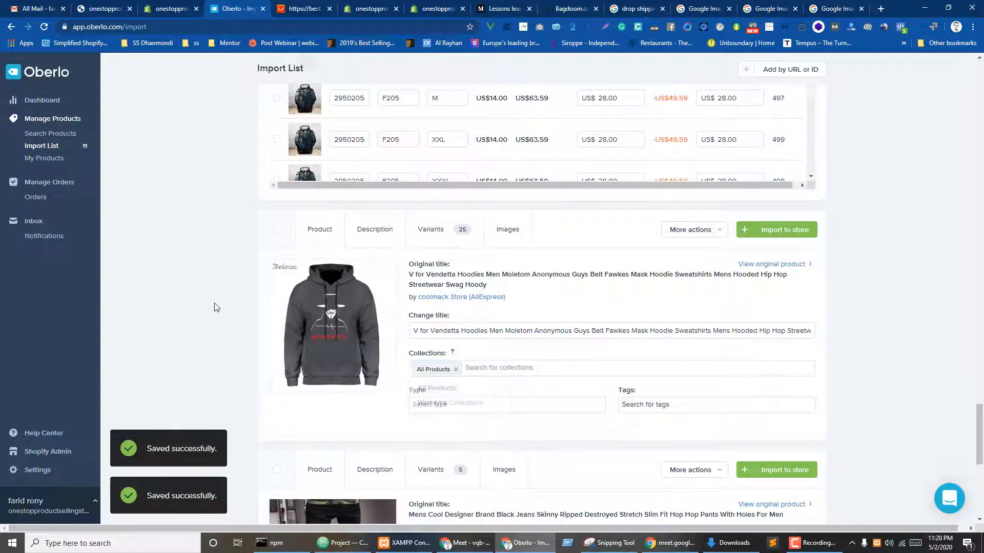
left_click(427, 230)
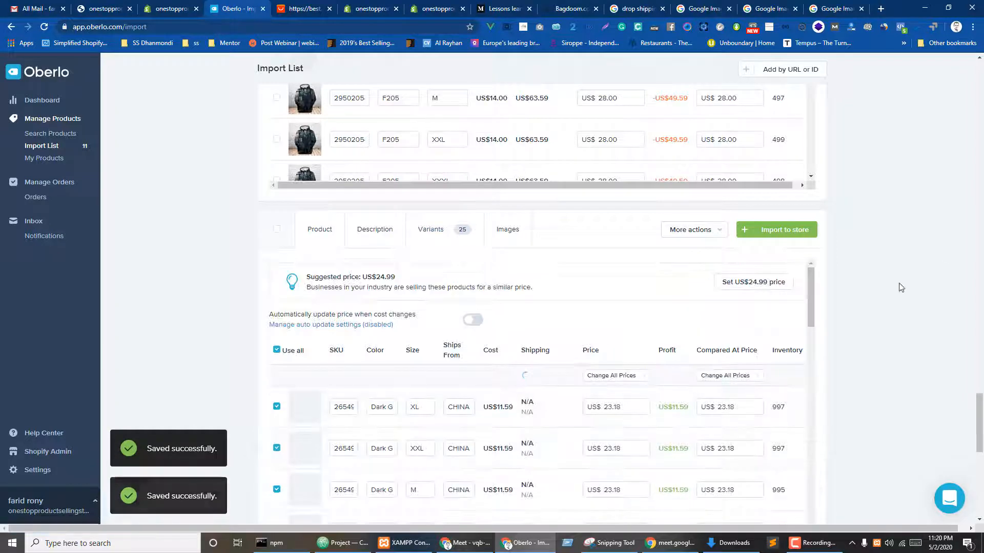
scroll(901, 287, "down", 3)
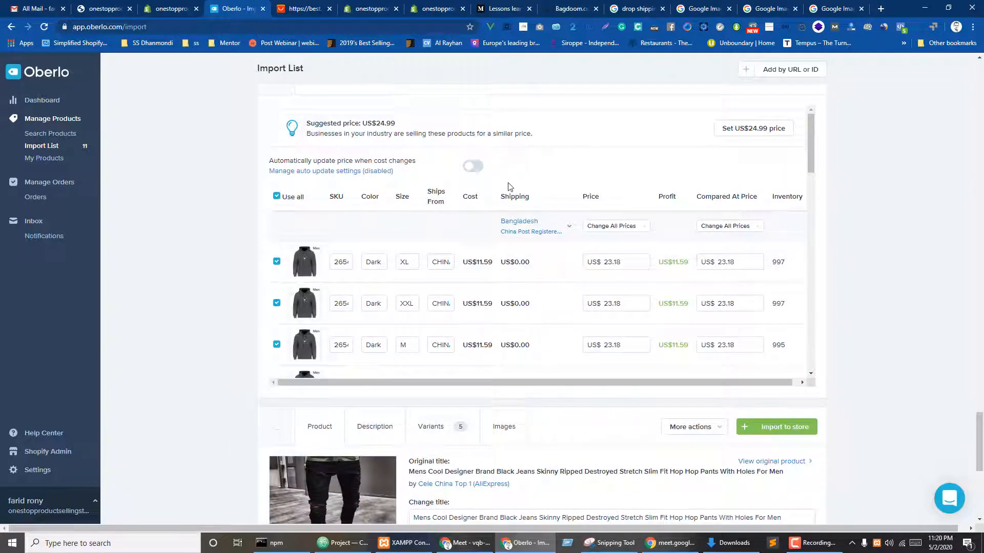
scroll(545, 162, "up", 2)
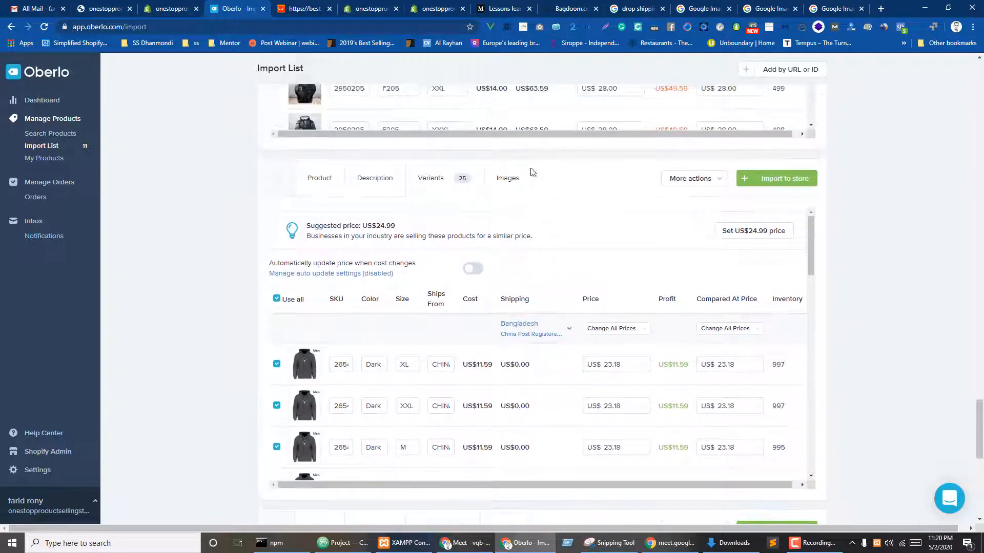
scroll(891, 344, "down", 9)
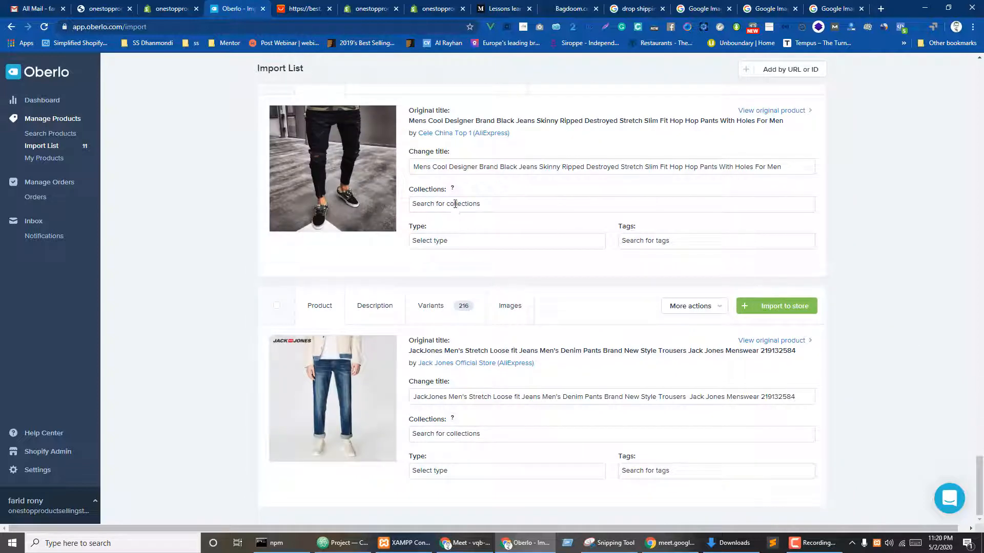
- File the black jeans under All Products with product type men's pant
left_click(455, 204)
left_click(435, 227)
left_click(527, 248)
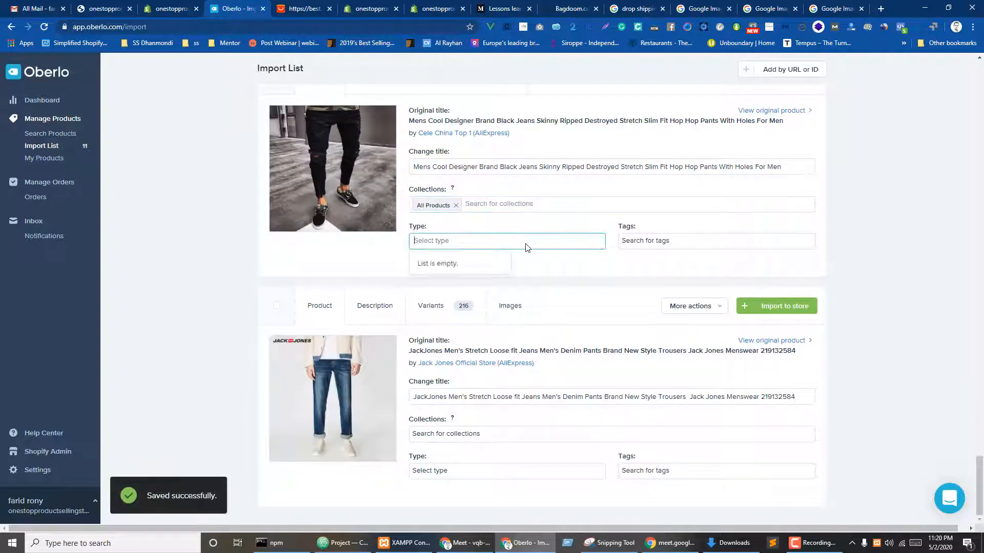
type("M")
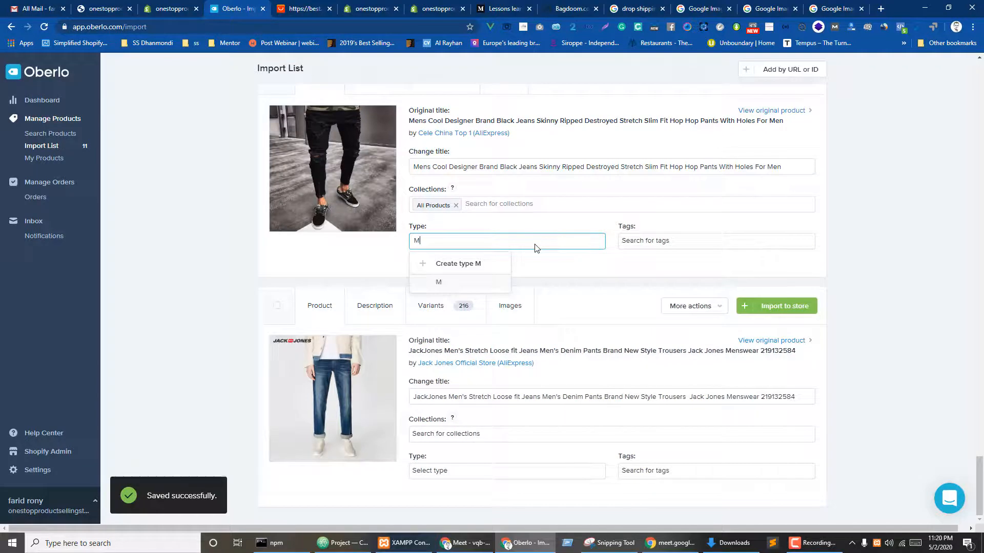
key("BackSpace")
type("men'")
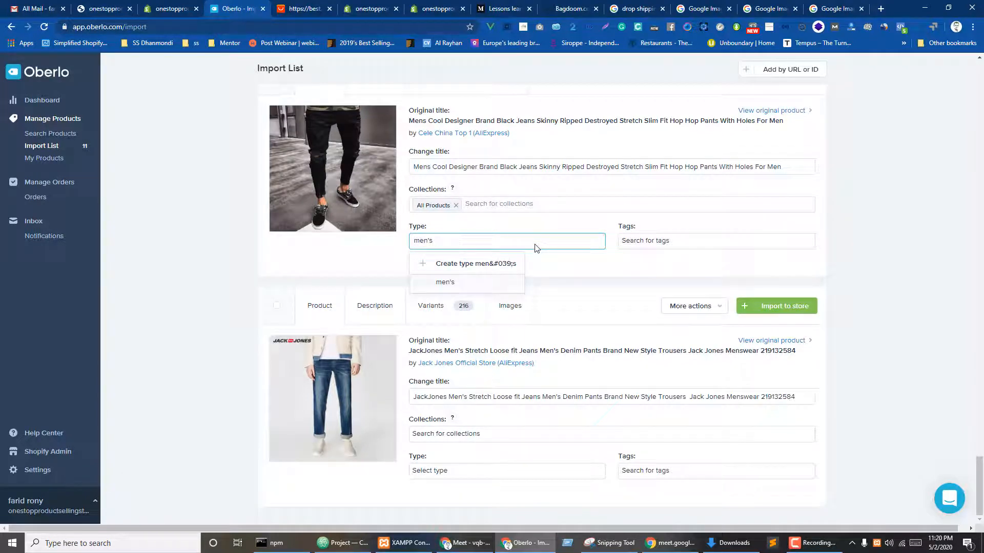
type("s pant")
left_click(461, 283)
- Keep only the size S variant and set its price to US$100.00
scroll(246, 246, "up", 2)
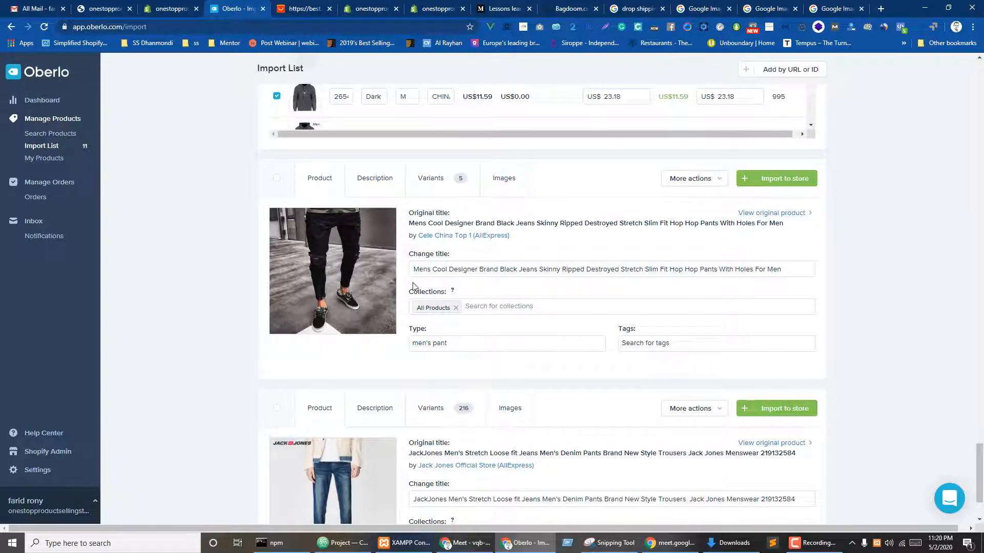
left_click(437, 179)
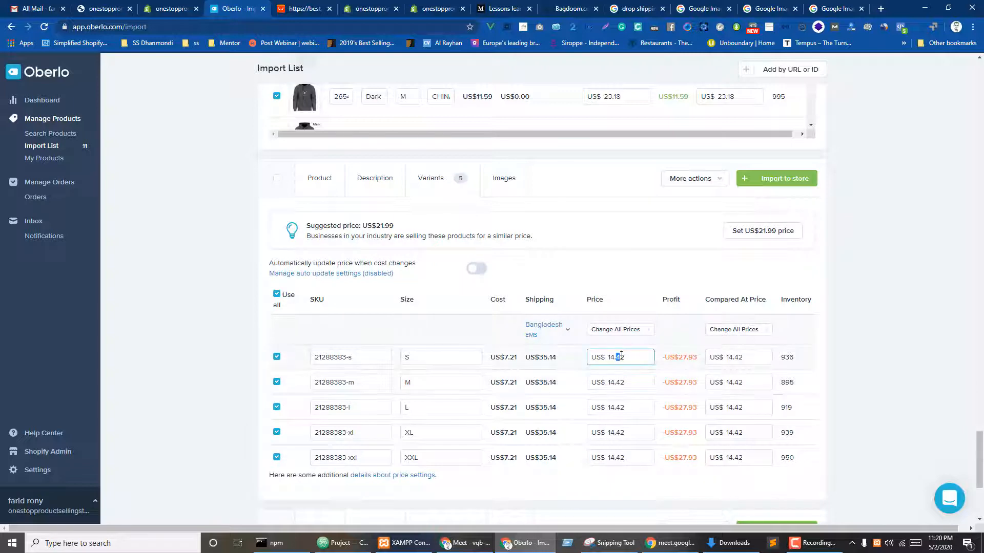
left_click(276, 301)
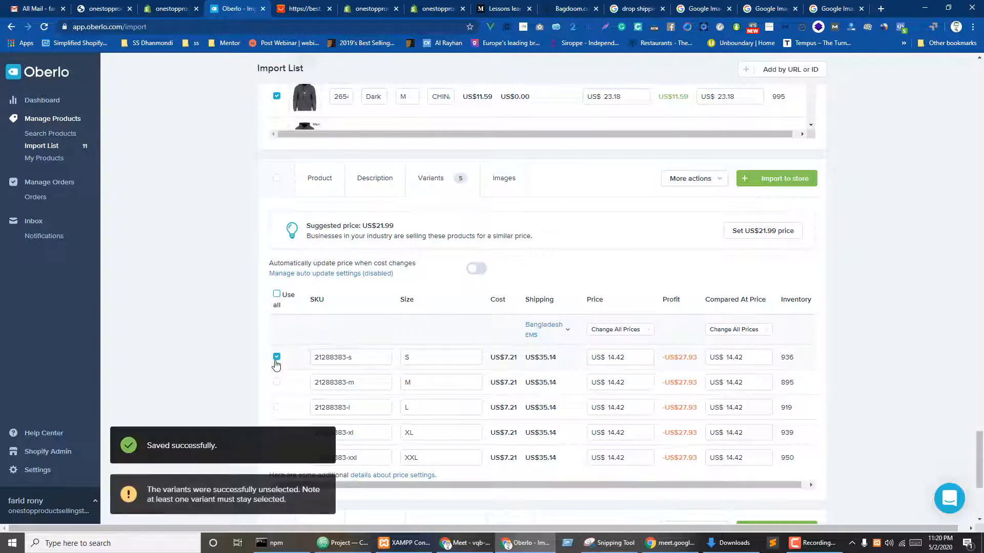
key("ctrl+a")
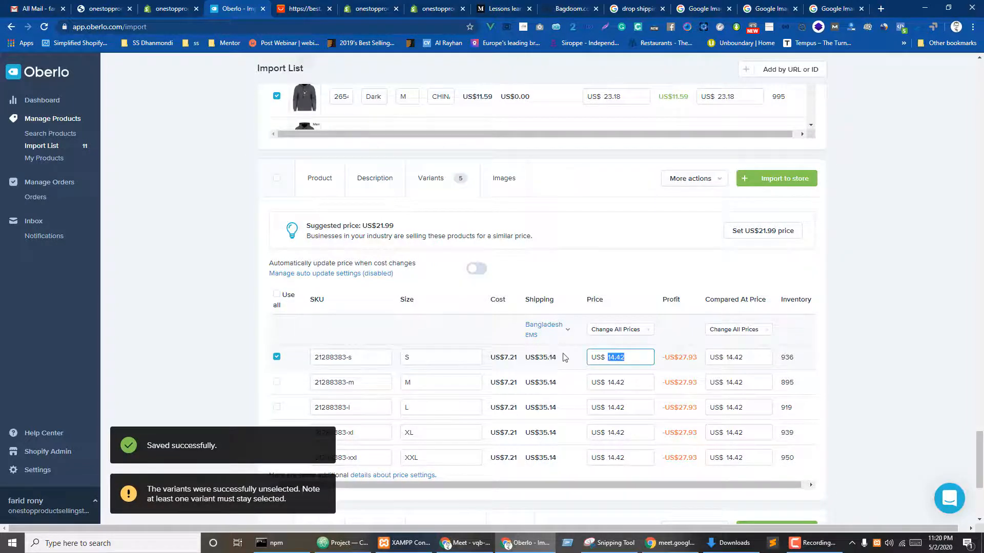
type("100")
left_click(903, 353)
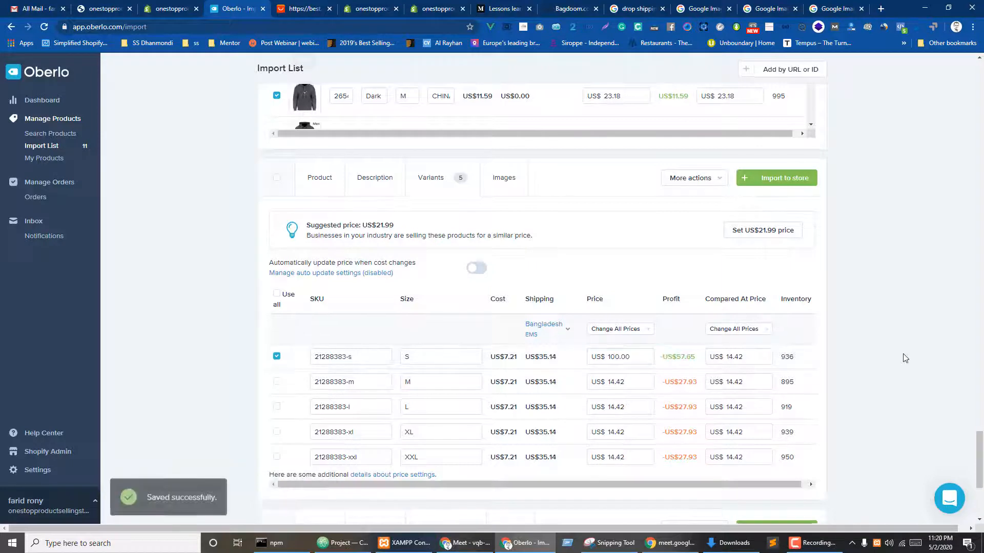
- File the JackJones jeans under All Products with type men's pant and review its variants
scroll(905, 353, "down", 4)
left_click(432, 435)
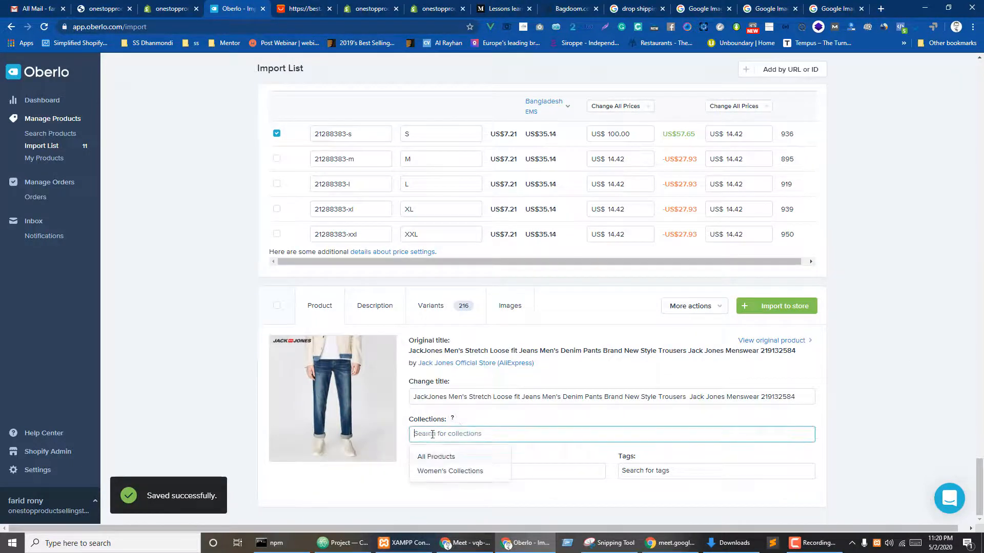
left_click(435, 457)
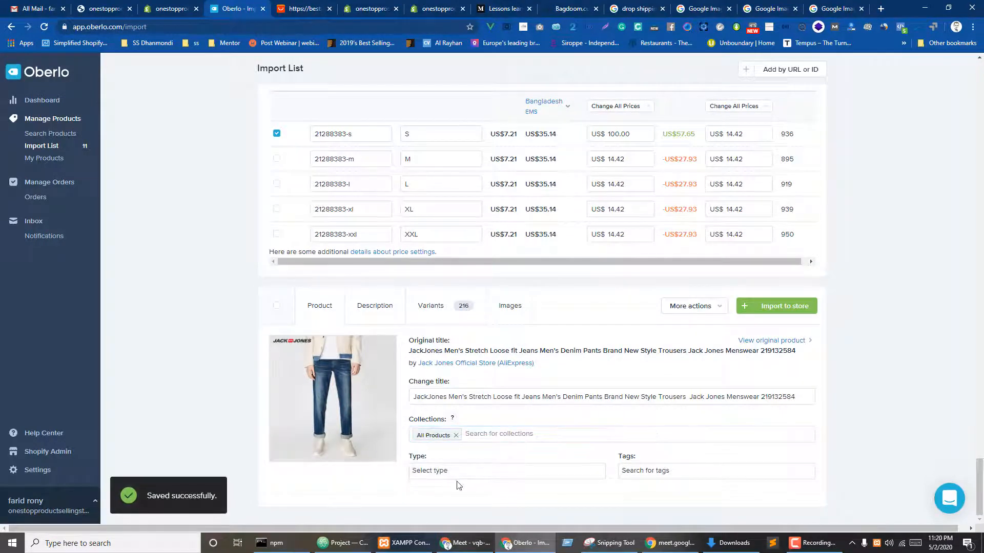
left_click(459, 471)
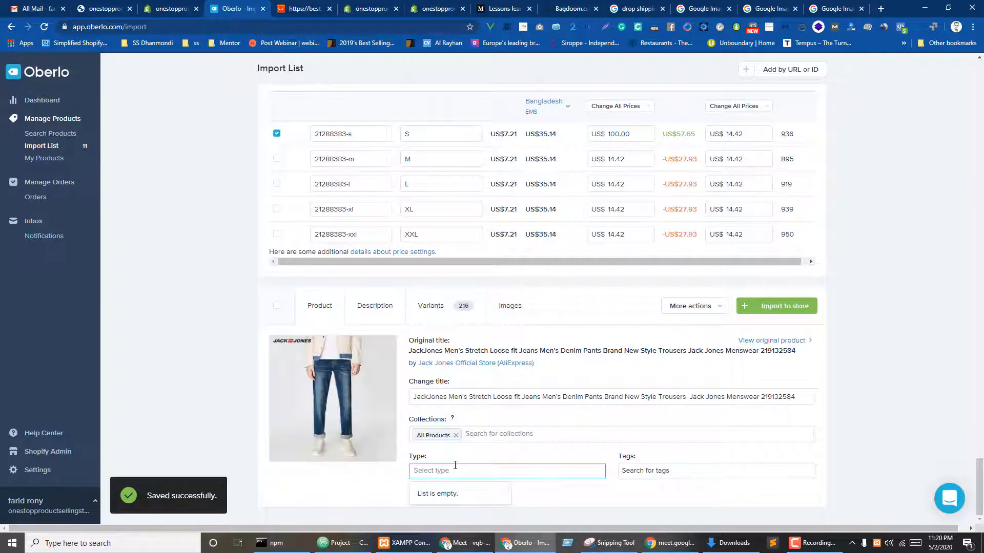
type("men's pant")
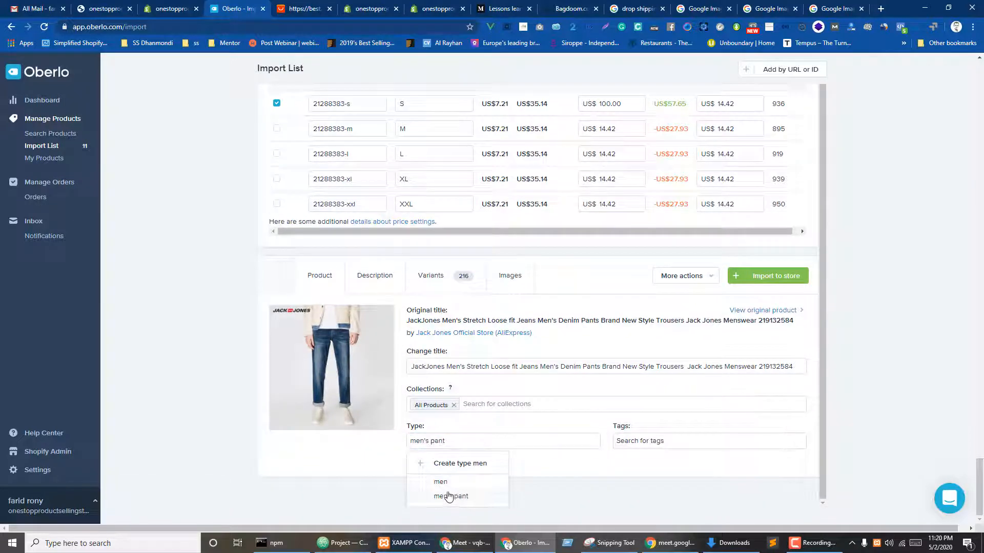
left_click(450, 496)
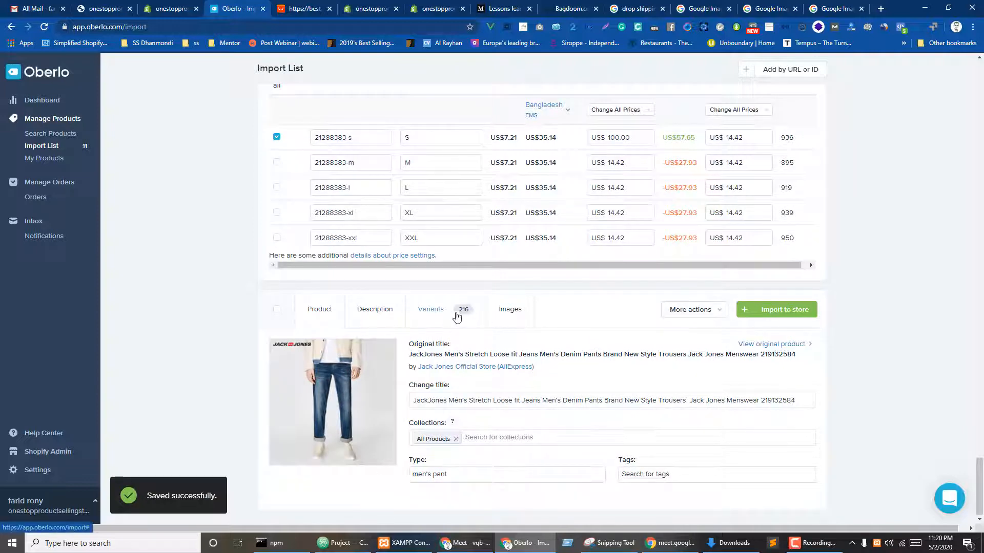
left_click(431, 309)
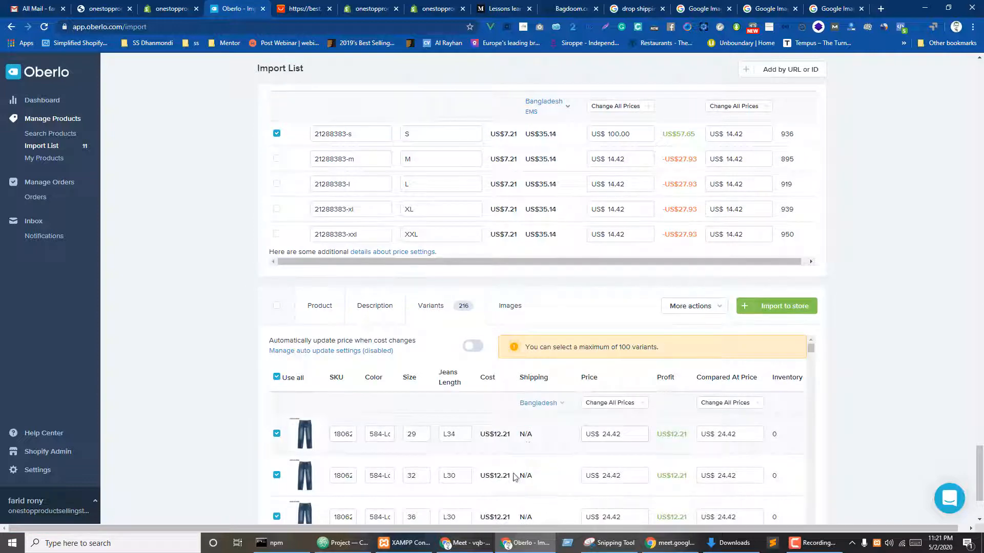
scroll(882, 323, "down", 15)
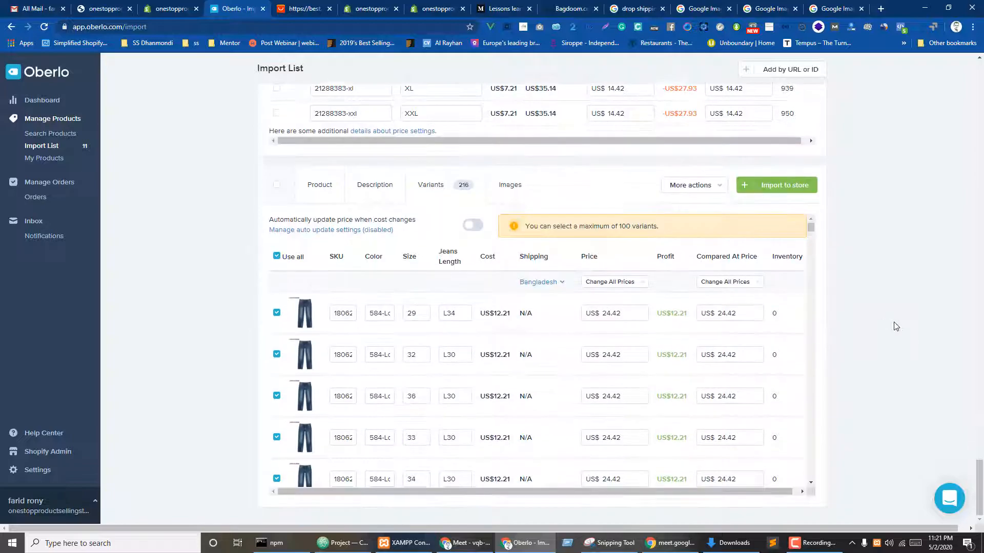
scroll(898, 327, "up", 20)
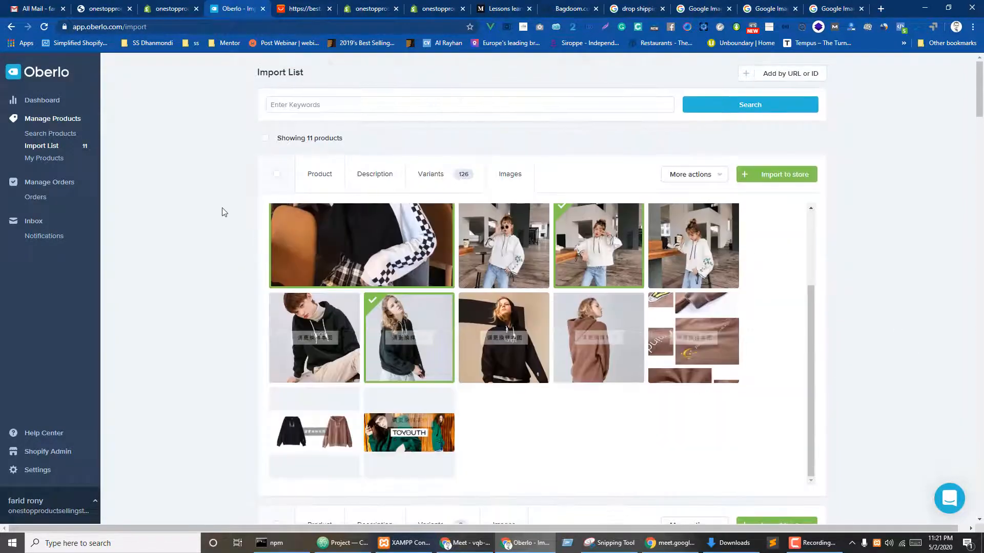
- Push all 11 import-list products to the store and return to the Shopify admin
left_click(266, 138)
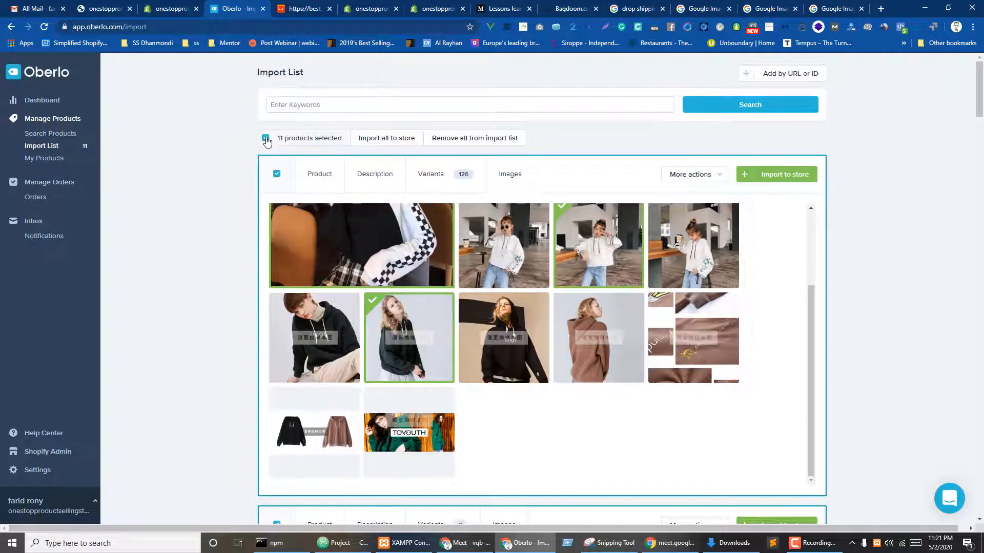
left_click(391, 143)
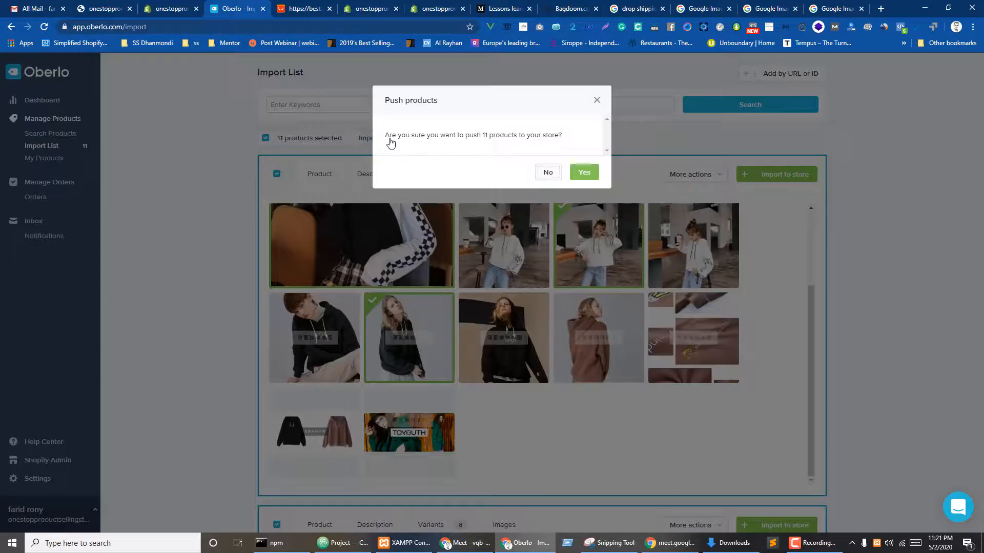
left_click(584, 172)
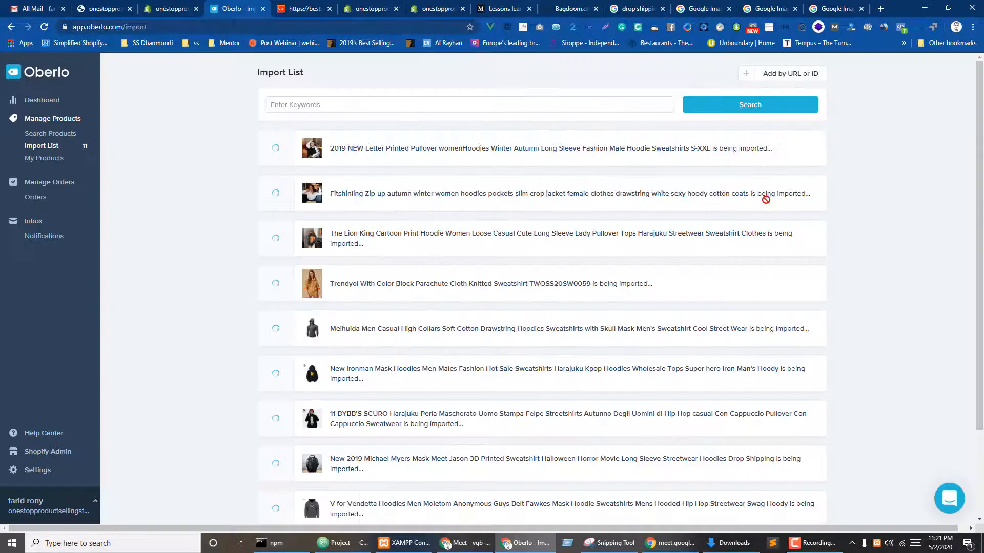
scroll(544, 379, "down", 3)
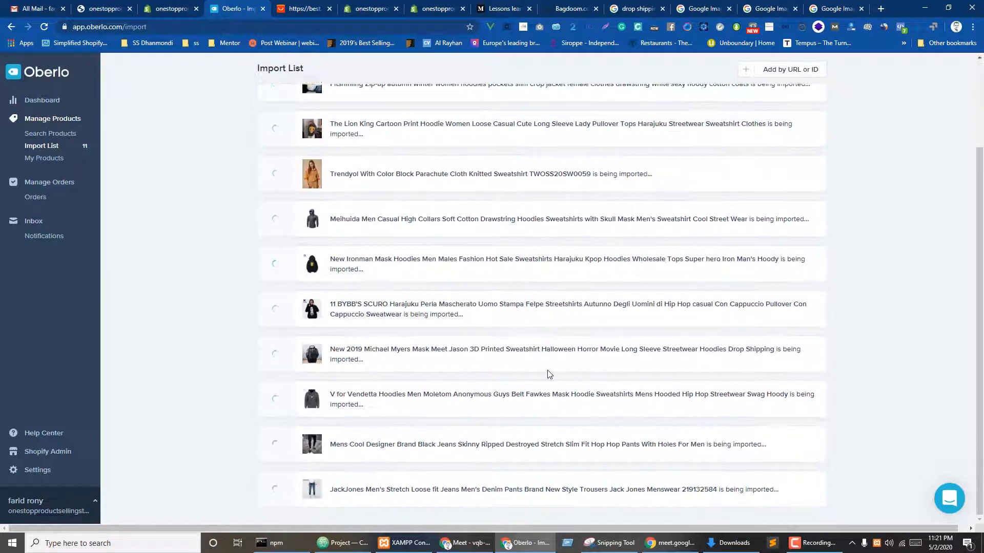
scroll(557, 380, "up", 2)
key("ctrl+shift+Tab")
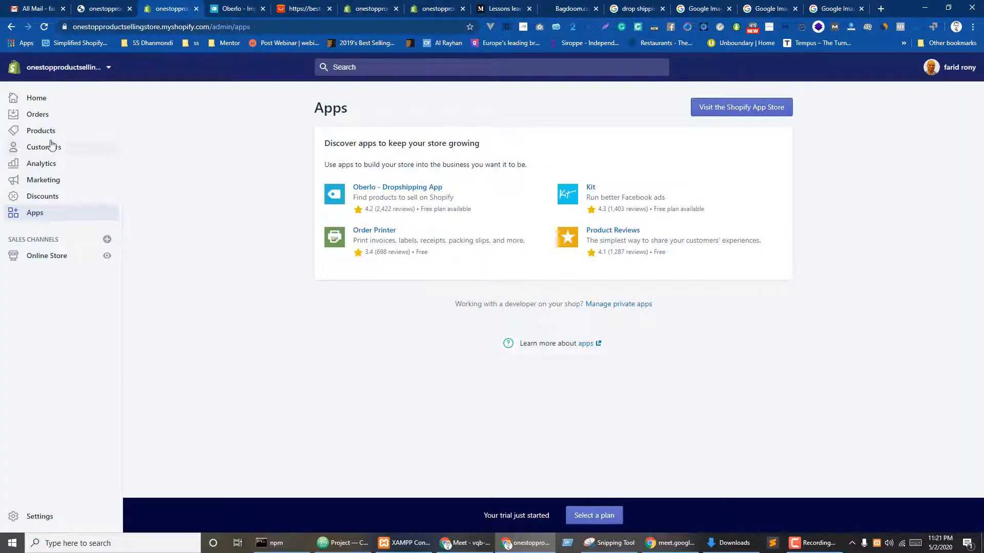
- View the Shopify Products list and check Oberlo's import progress
left_click(50, 134)
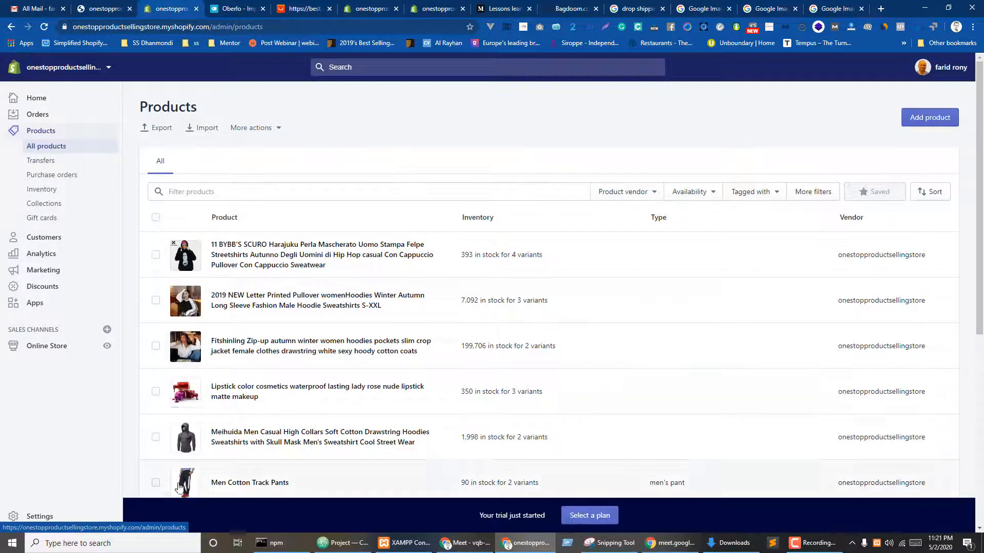
scroll(308, 333, "down", 6)
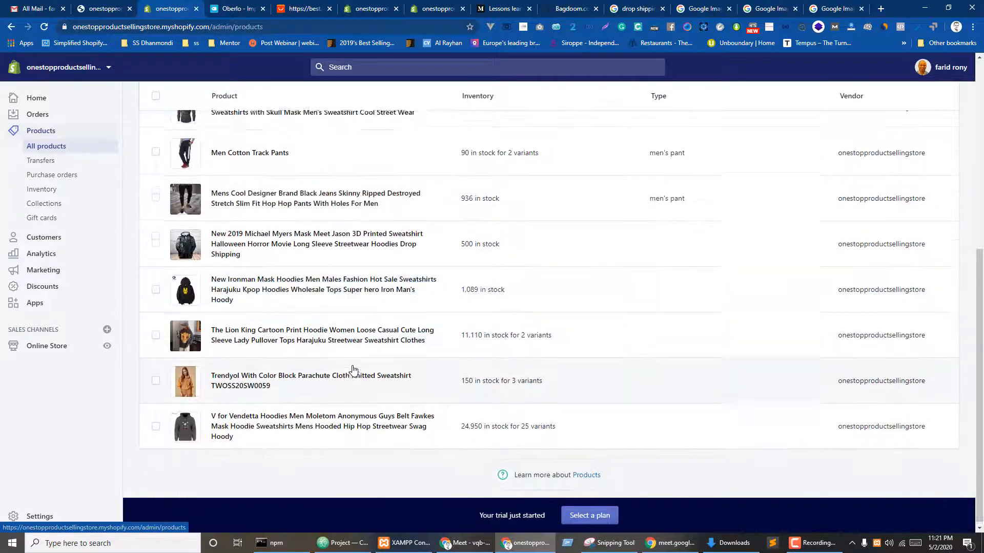
scroll(352, 369, "up", 6)
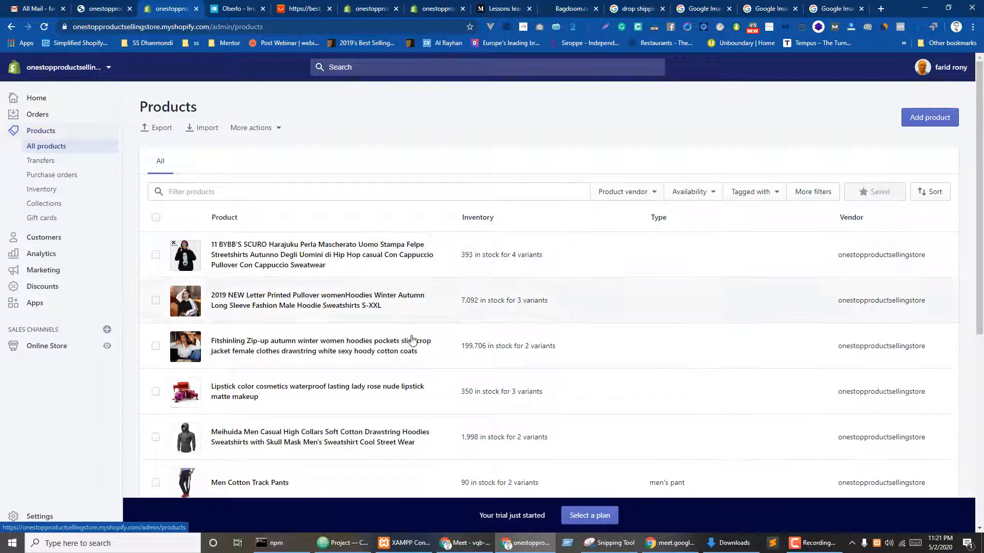
key("ctrl+Tab")
scroll(476, 224, "down", 3)
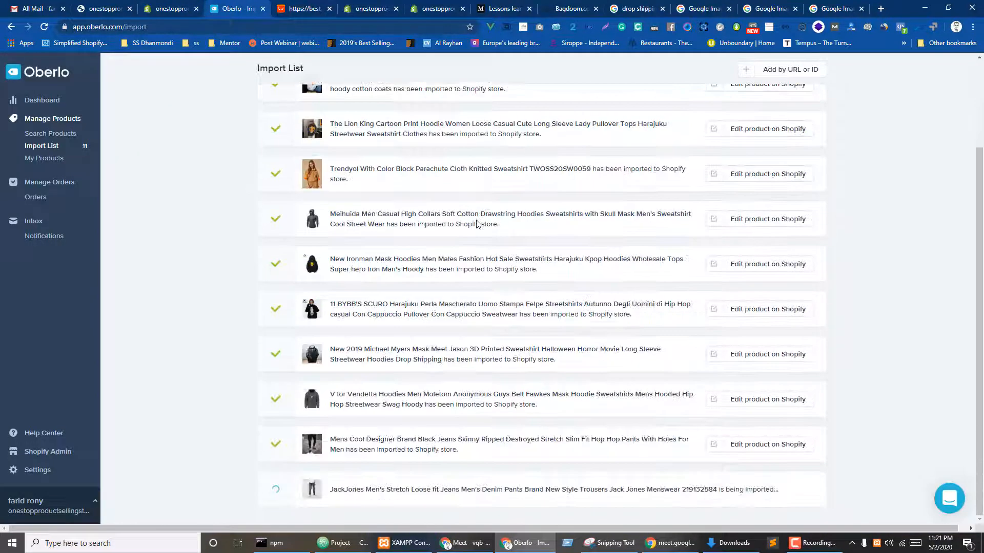
key("ctrl+shift+Tab")
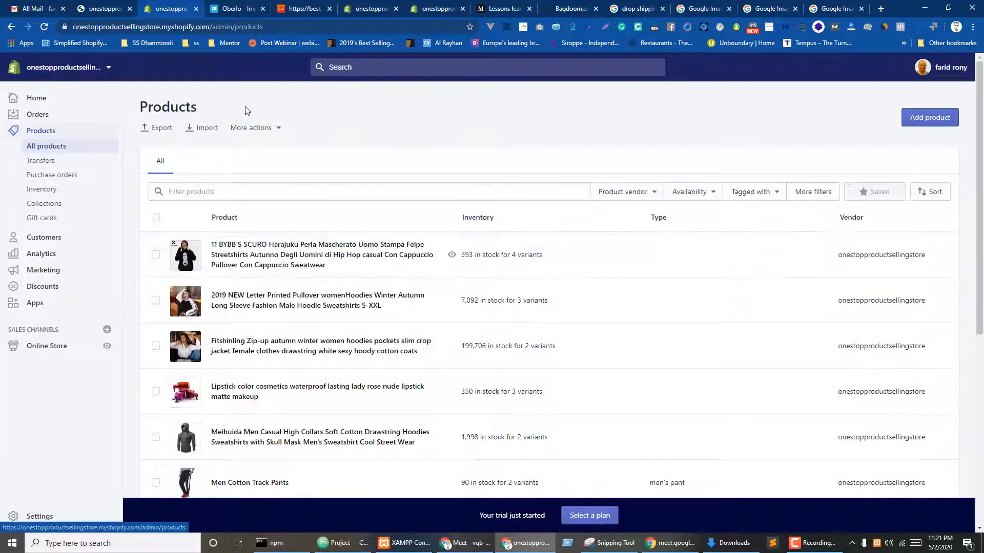
- Reload the storefront preview to confirm the imported hoodies and jeans appear, then return to the admin
left_click(99, 2)
key("ctrl+Tab")
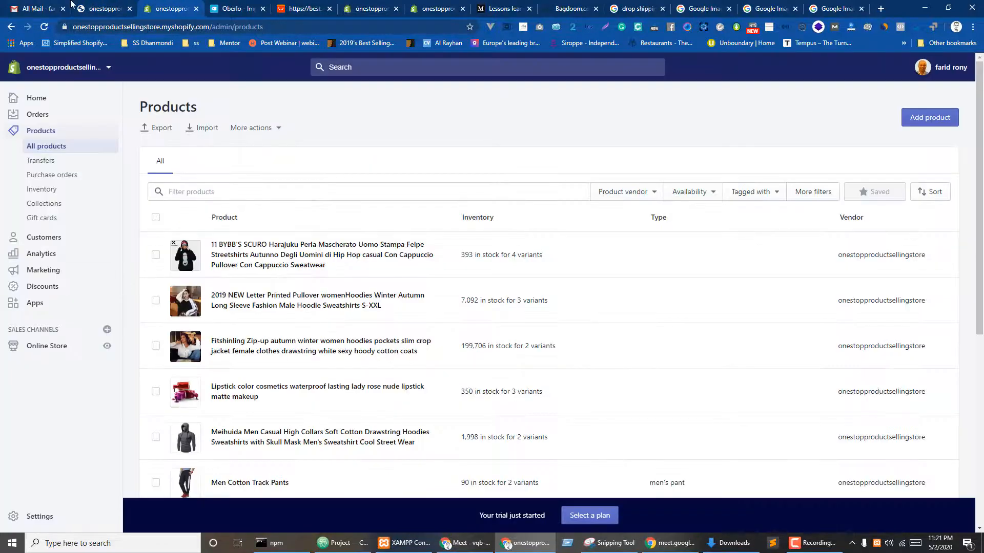
key("ctrl+shift+Tab")
left_click(43, 27)
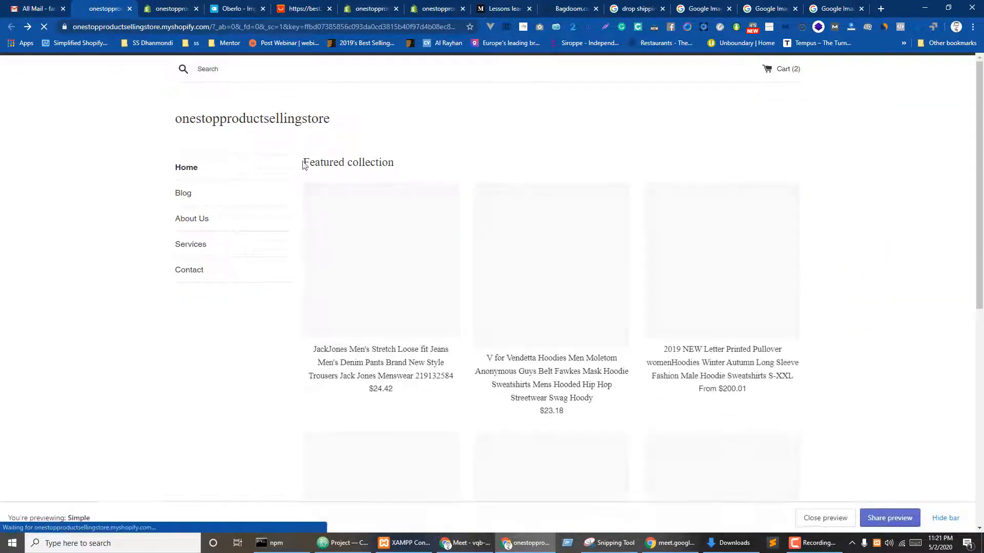
scroll(975, 280, "down", 9)
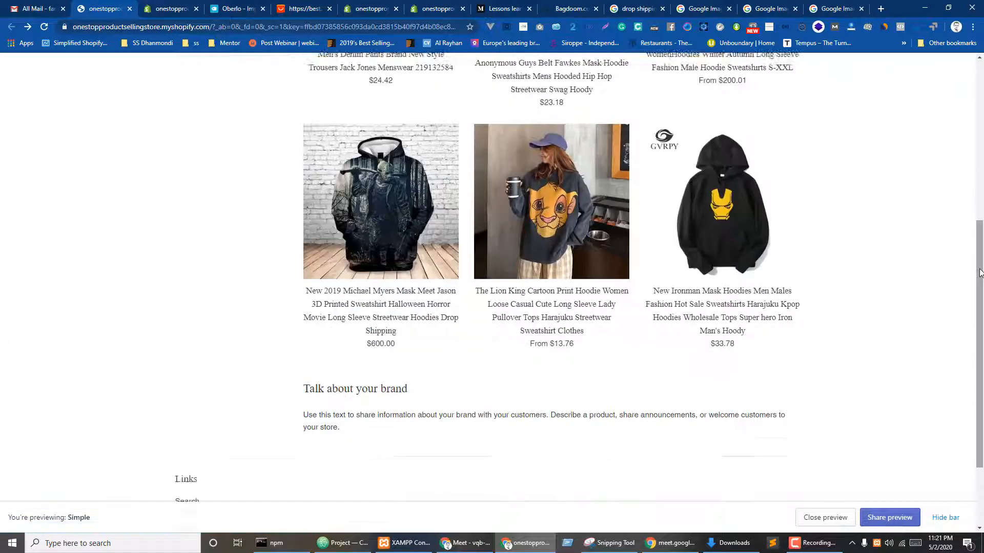
scroll(983, 262, "up", 5)
scroll(983, 262, "up", 3)
scroll(596, 451, "down", 5)
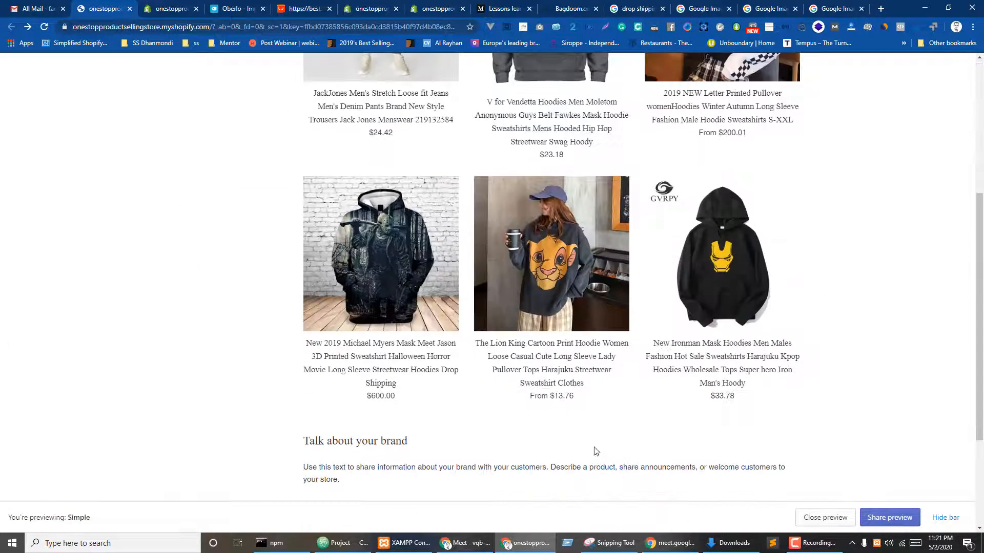
scroll(687, 380, "up", 5)
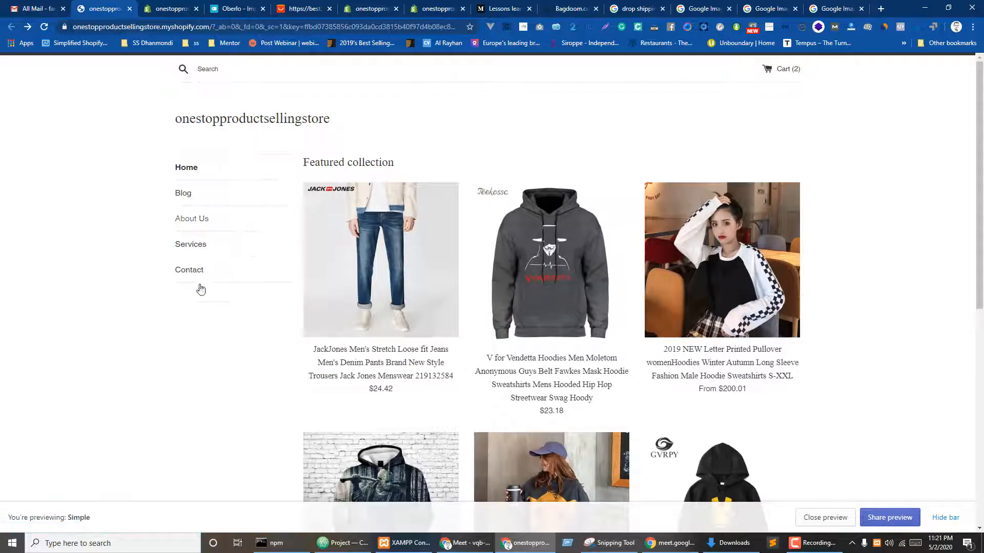
left_click(169, 8)
left_click(59, 345)
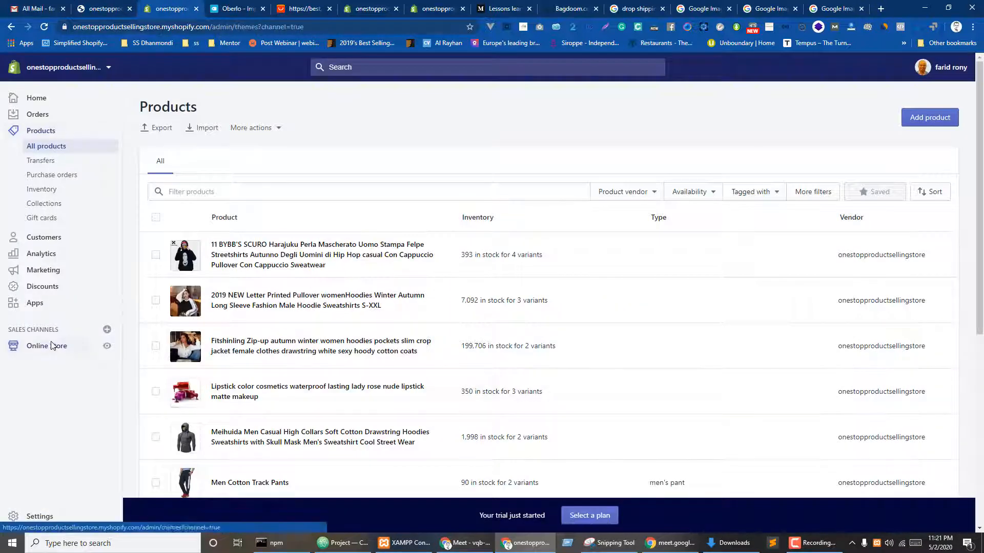
- In Navigation's Main menu, delete the Blog, About Us, Services and Contact items
left_click(41, 314)
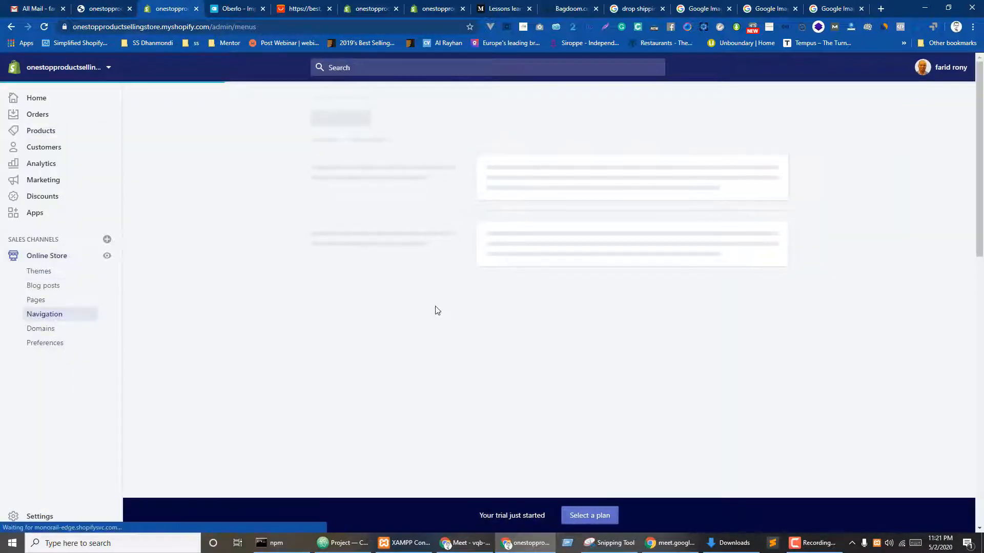
left_click(487, 328)
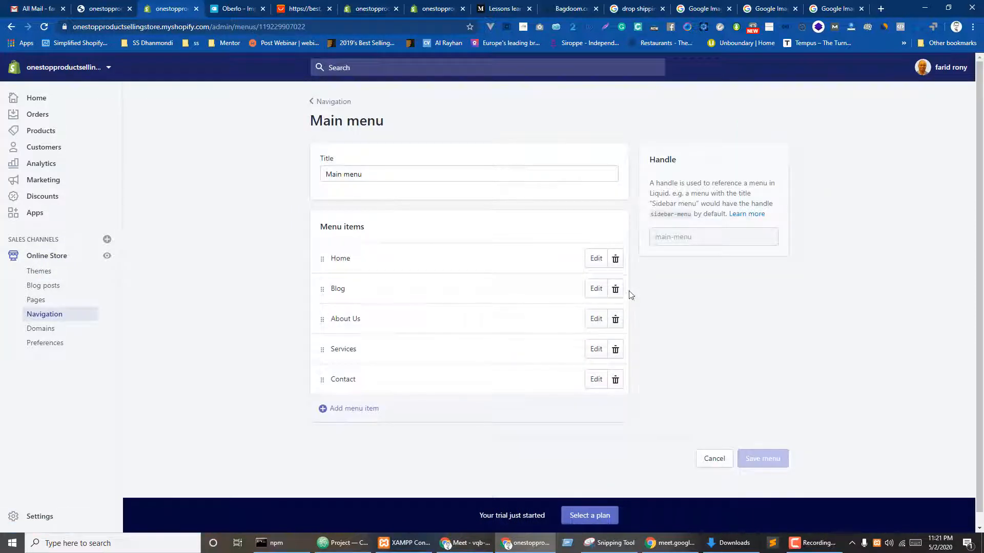
left_click(616, 289)
left_click(615, 186)
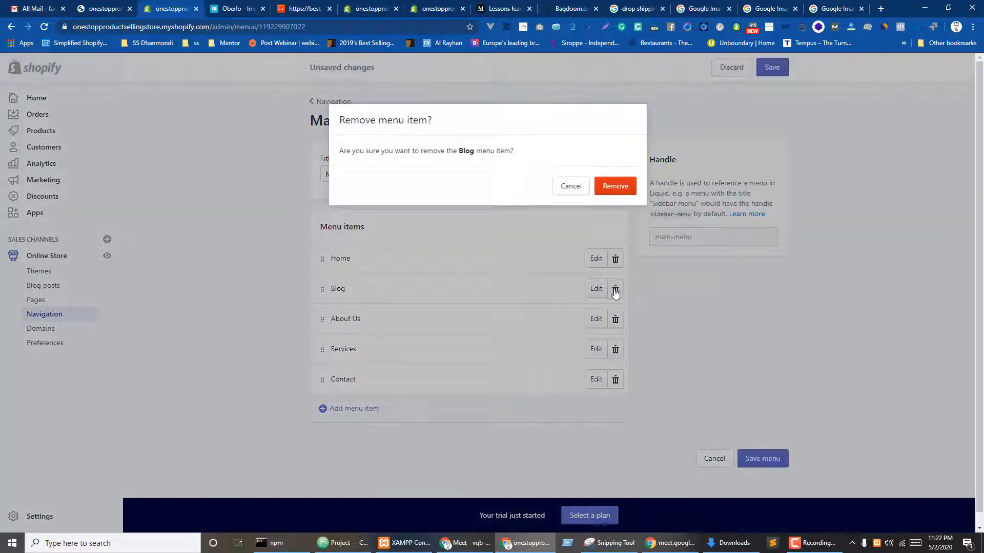
left_click(615, 288)
left_click(616, 186)
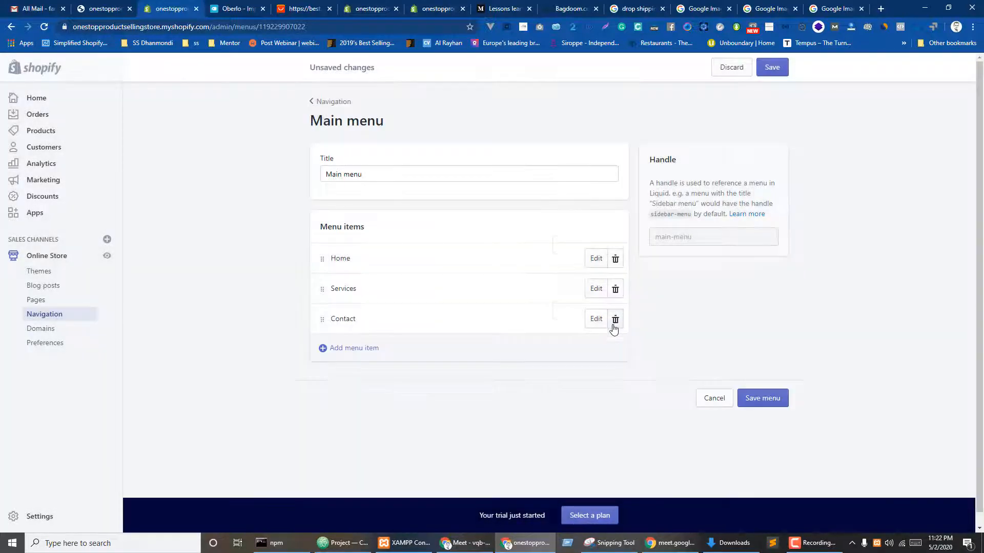
left_click(616, 289)
left_click(612, 186)
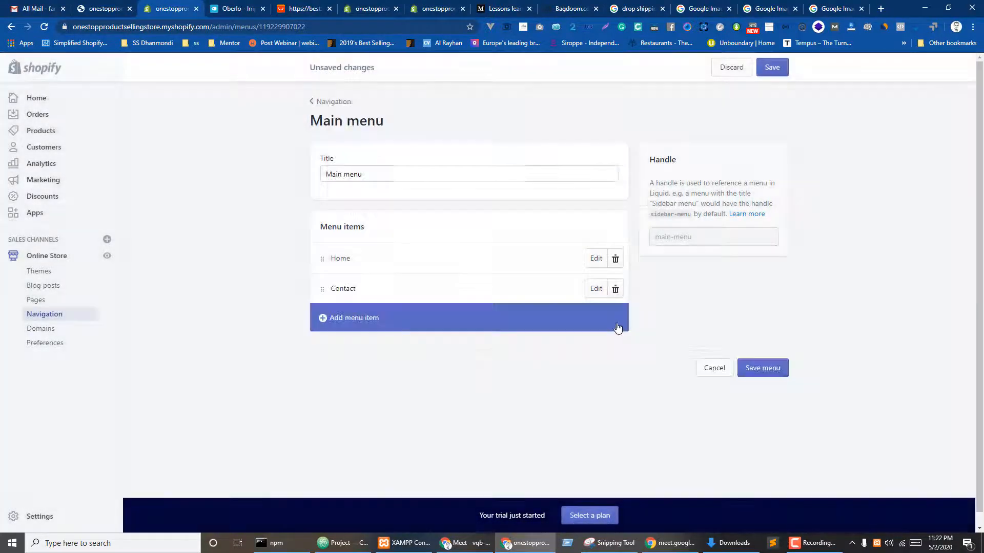
left_click(616, 289)
left_click(612, 188)
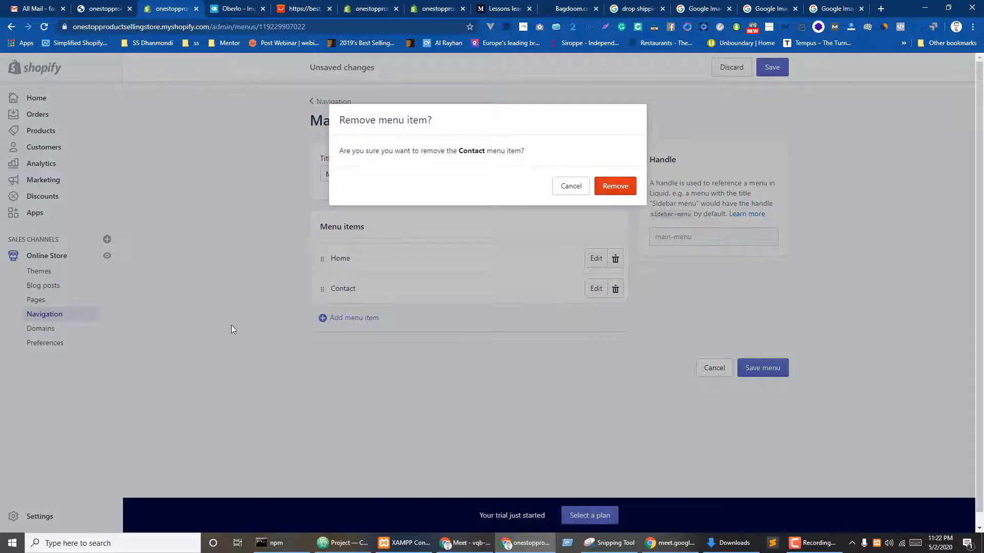
- Add a main menu item linking to Men's Collection
left_click(344, 293)
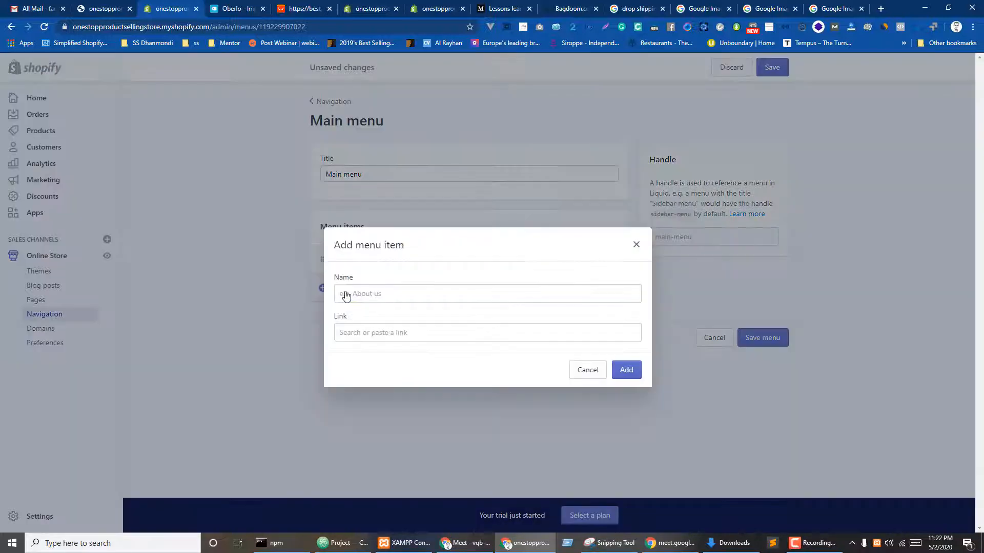
left_click(363, 333)
left_click(379, 205)
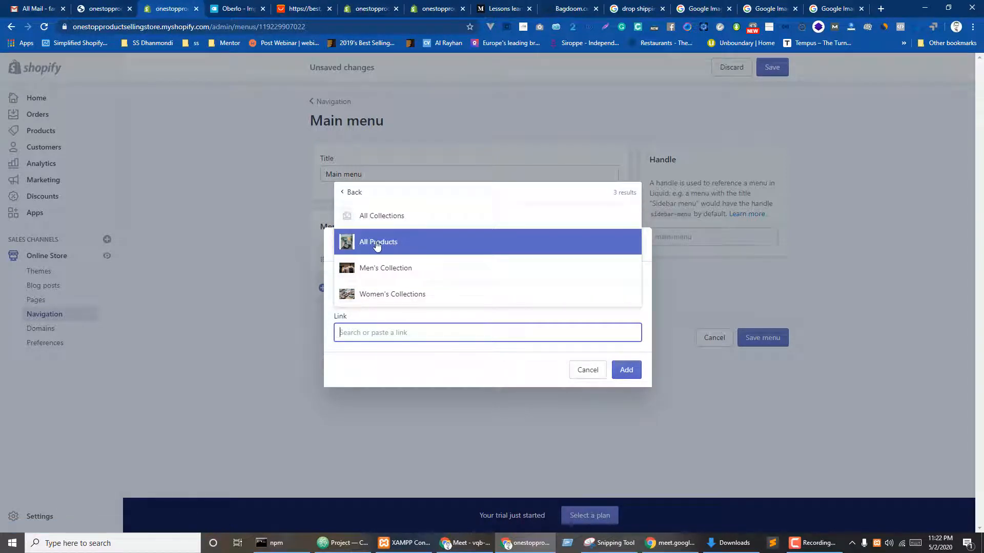
left_click(358, 272)
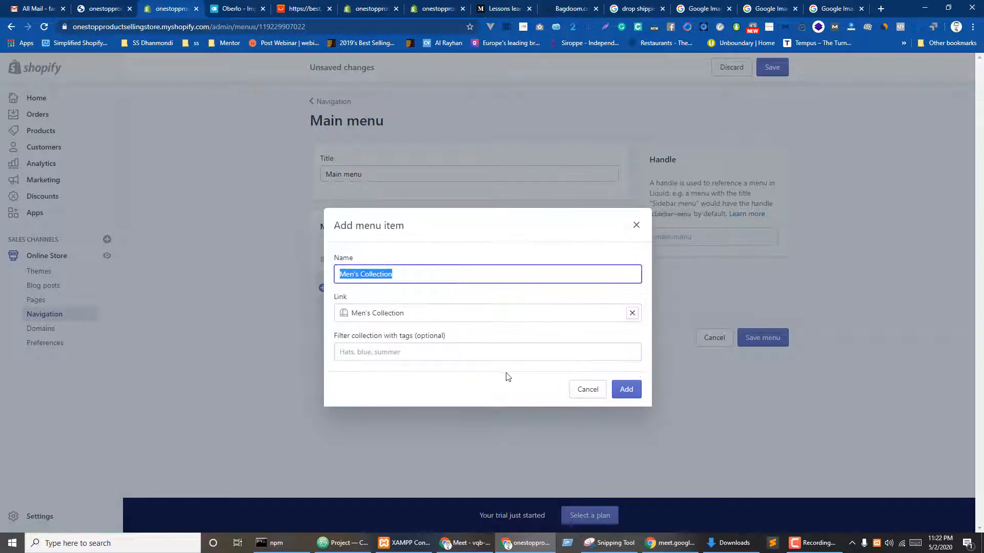
left_click(344, 354)
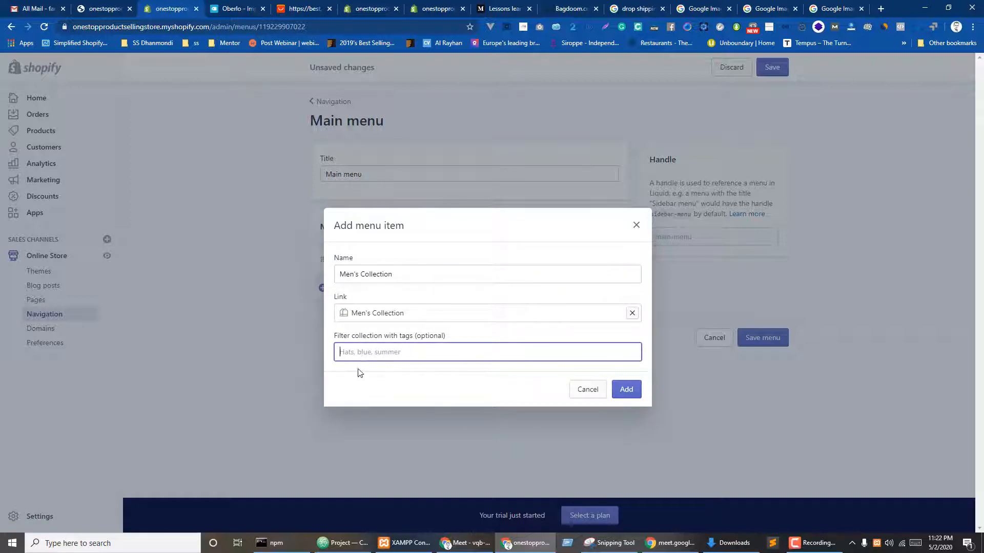
left_click(636, 393)
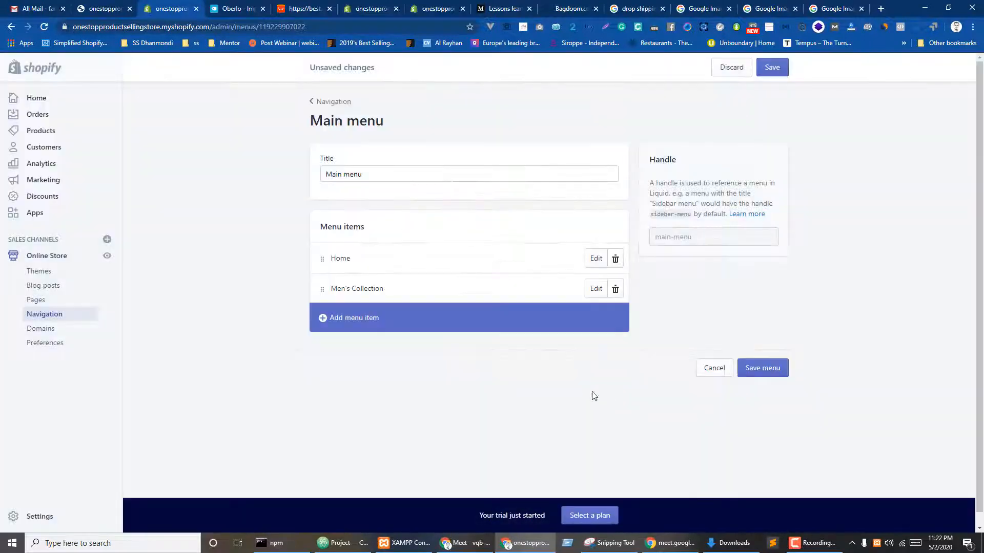
- Add a main menu item linking to Women's Collections
left_click(367, 326)
left_click(369, 335)
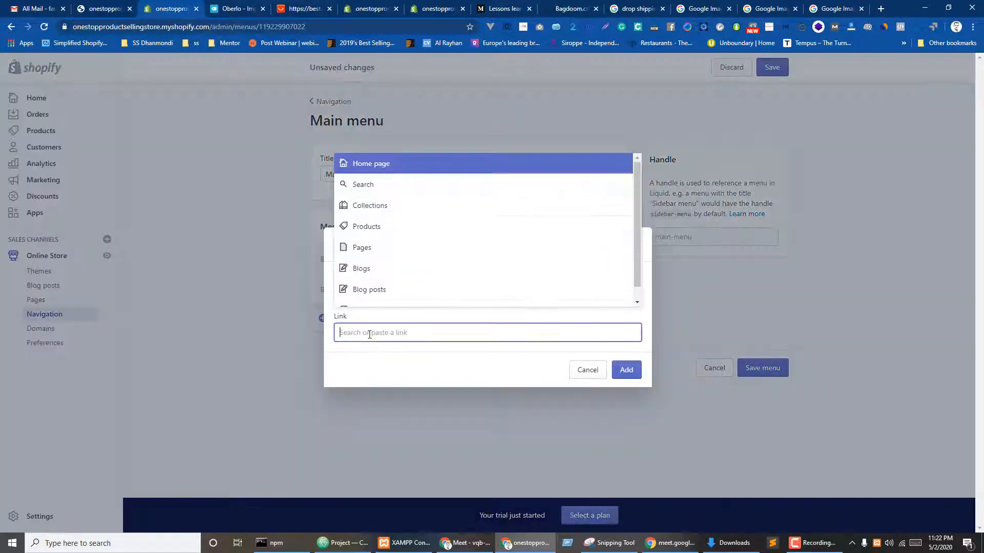
left_click(379, 245)
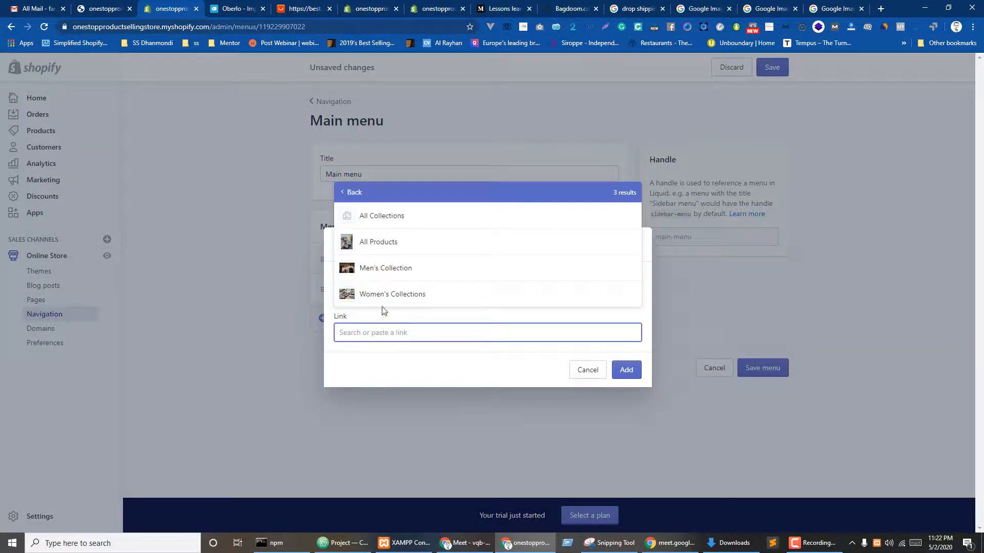
left_click(384, 293)
left_click(626, 390)
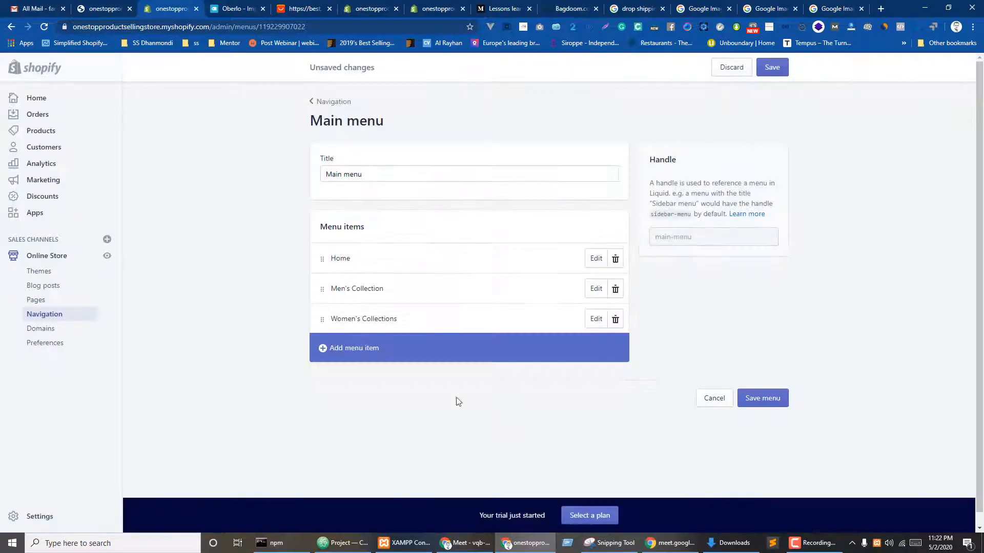
- Add a menu item linking the BYBB'S SCURO product, renamed Felpe Streetshirts
left_click(341, 339)
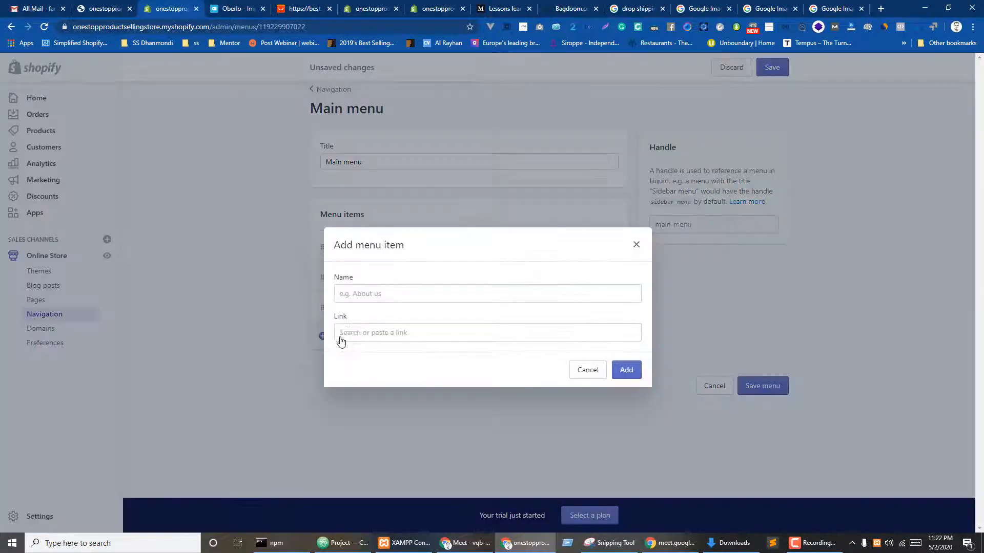
left_click(367, 333)
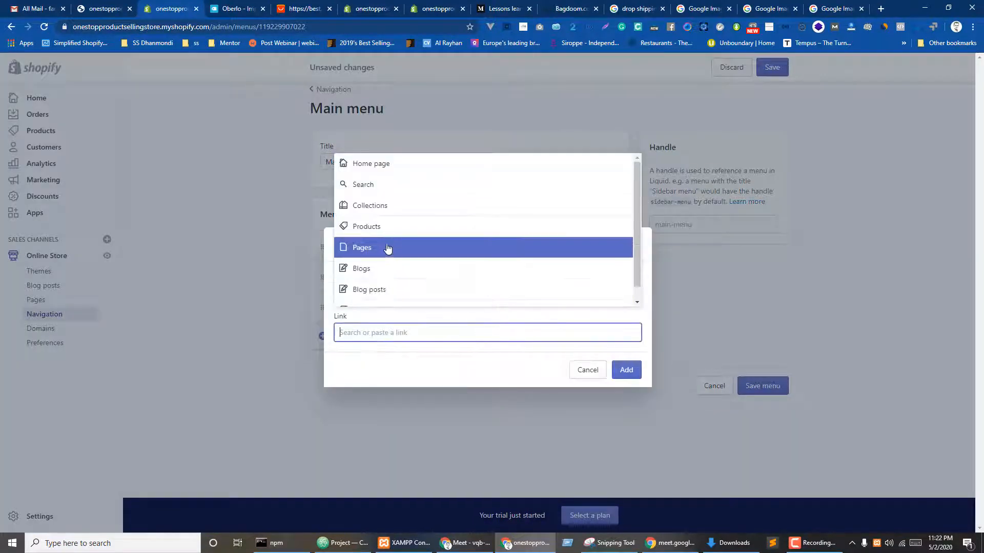
left_click(386, 227)
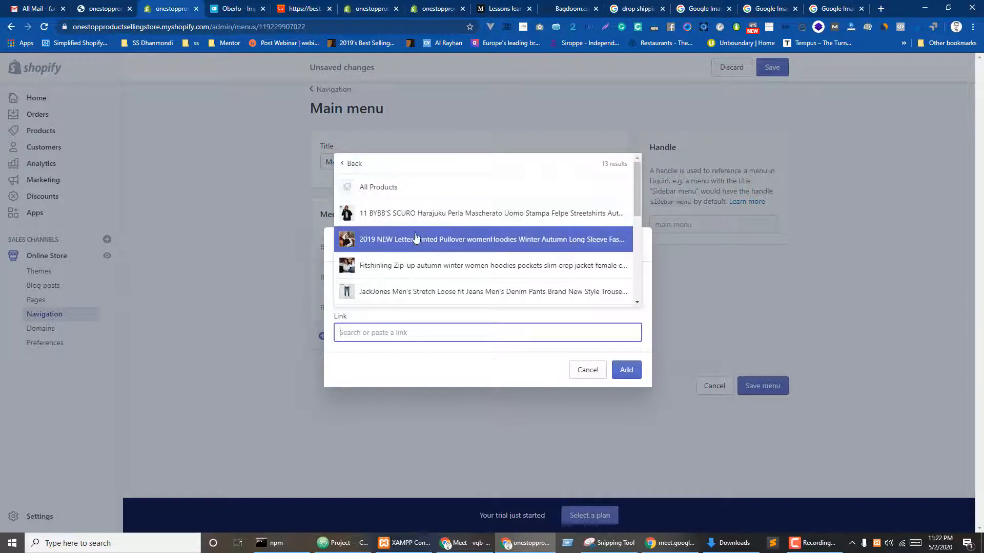
left_click(404, 220)
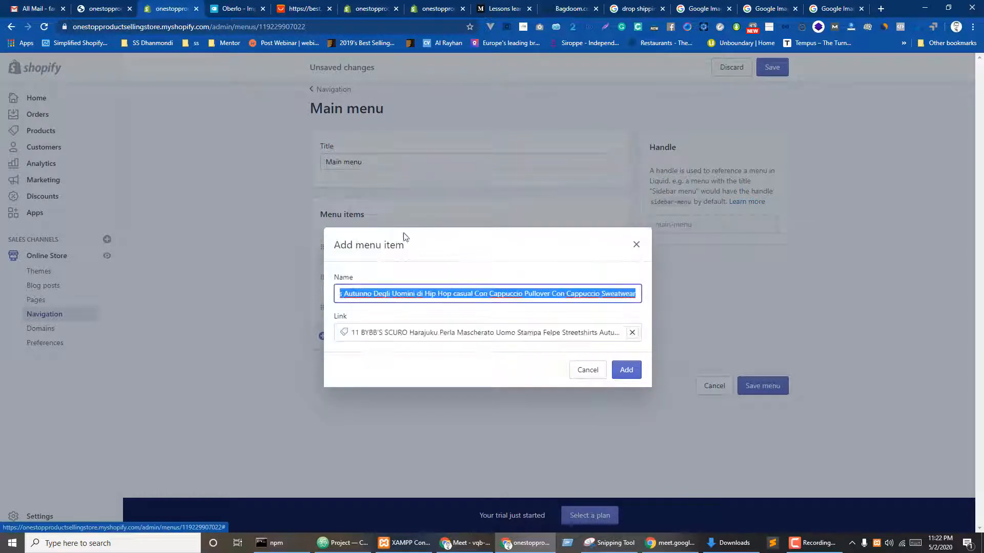
left_click(422, 294)
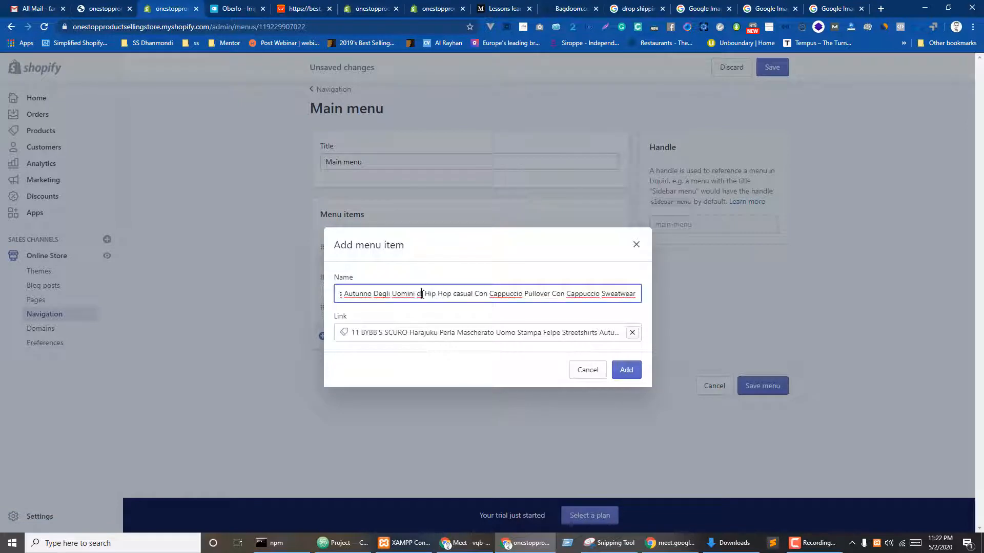
triple_click(423, 295)
left_click(441, 298)
left_click_drag(429, 294, 722, 328)
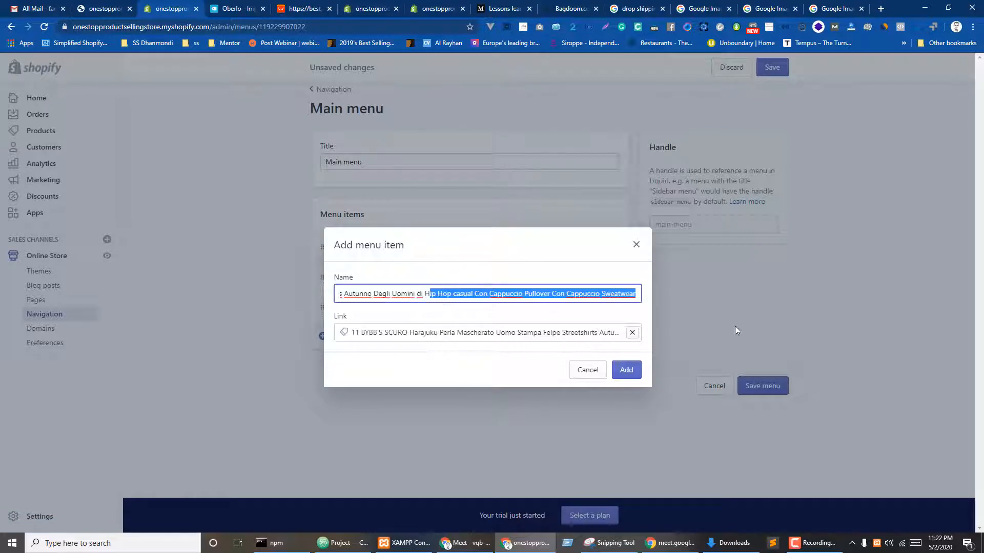
key("BackSpace")
key("BackSpace")
key("BackSpace")
key("BackSpace")
key("BackSpace")
key("BackSpace")
key("BackSpace")
key("BackSpace")
key("BackSpace")
key("BackSpace")
key("BackSpace")
key("BackSpace")
key("BackSpace")
key("BackSpace")
key("BackSpace")
key("BackSpace")
key("BackSpace")
key("BackSpace")
key("BackSpace")
key("BackSpace")
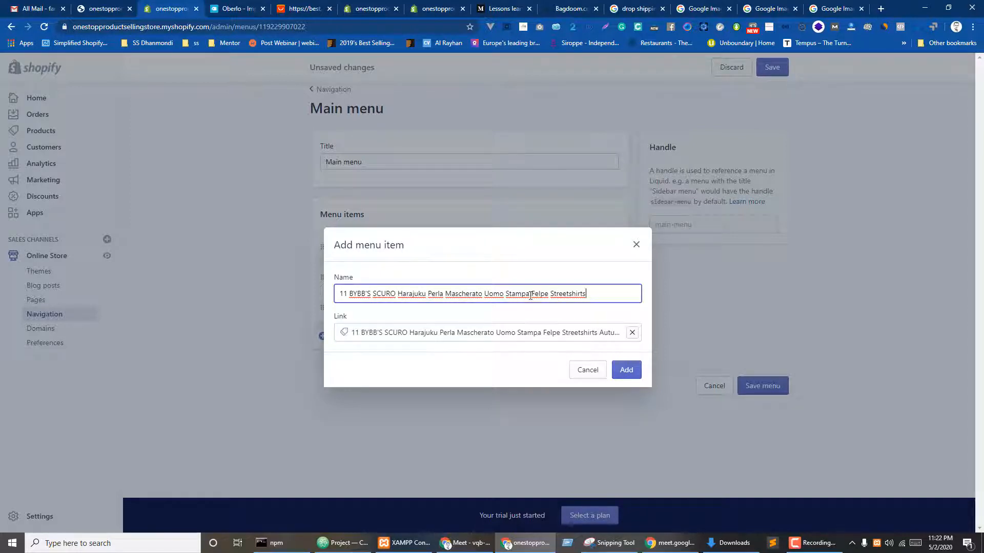
left_click_drag(532, 293, 228, 307)
key("BackSpace")
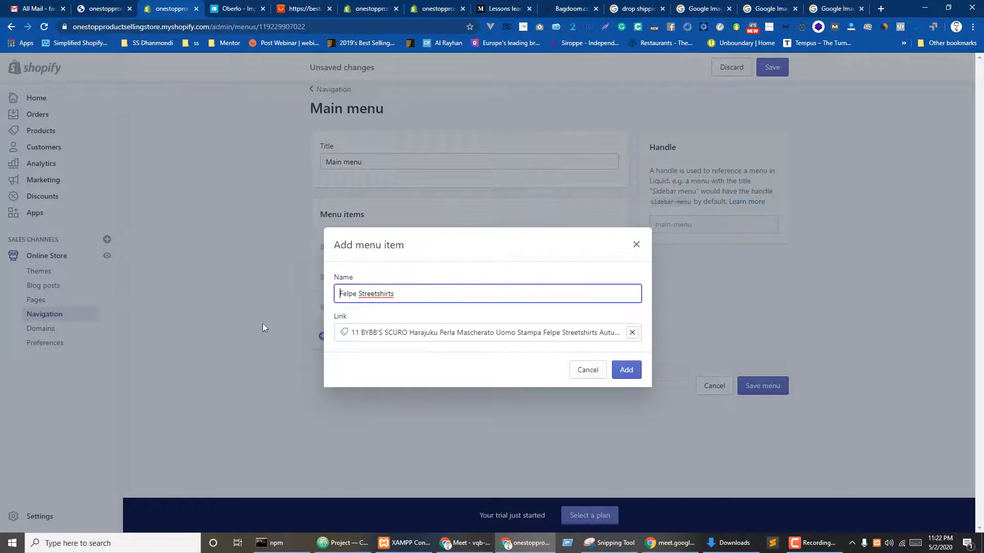
left_click(434, 365)
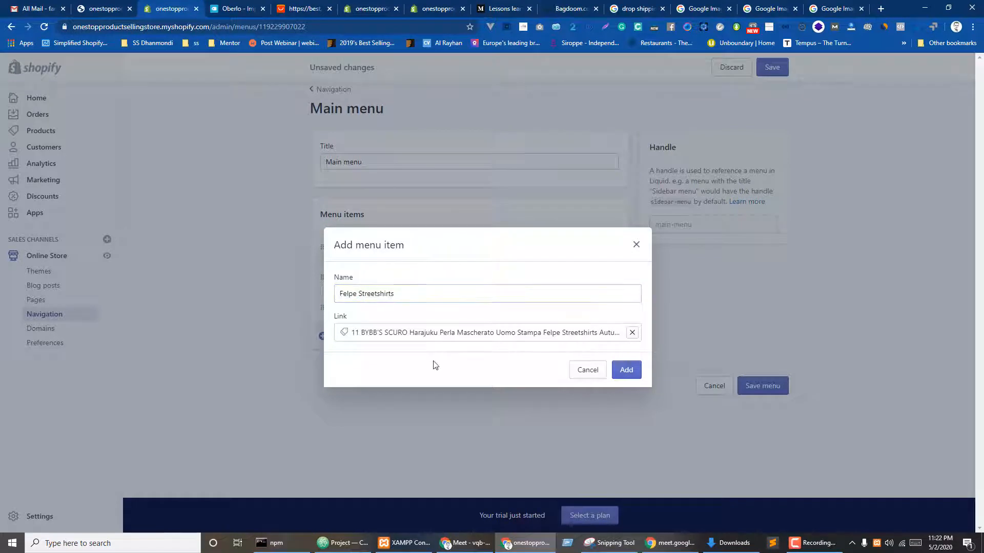
left_click(625, 372)
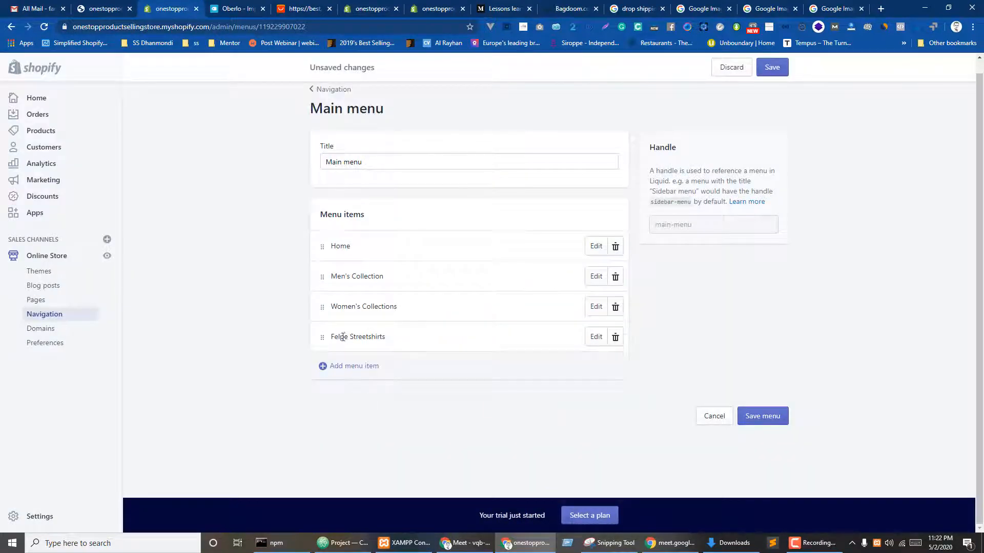
- Nest Felpe Streetshirts under Men's Collection and add a Men Cotton Track Pants link there
left_click_drag(324, 339, 376, 301)
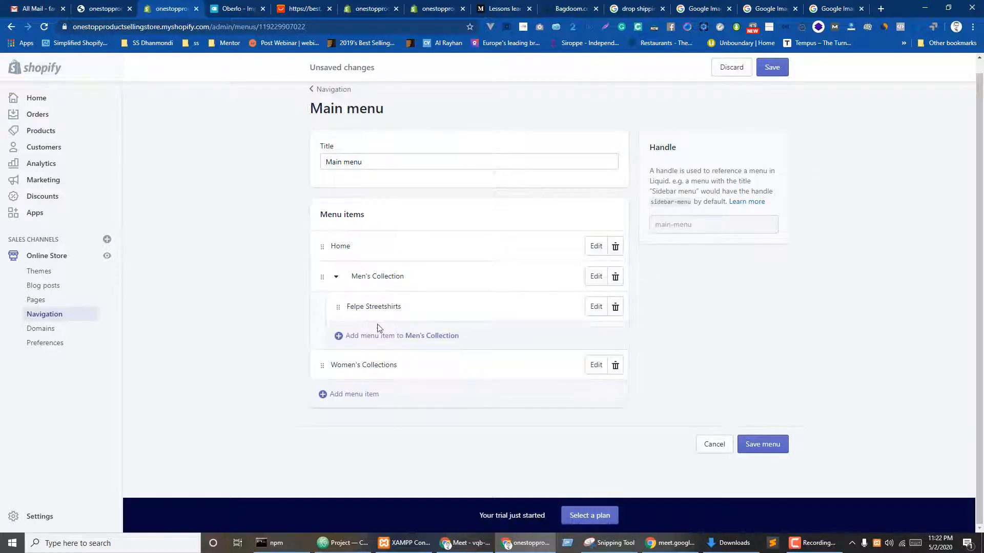
left_click(347, 339)
left_click(352, 334)
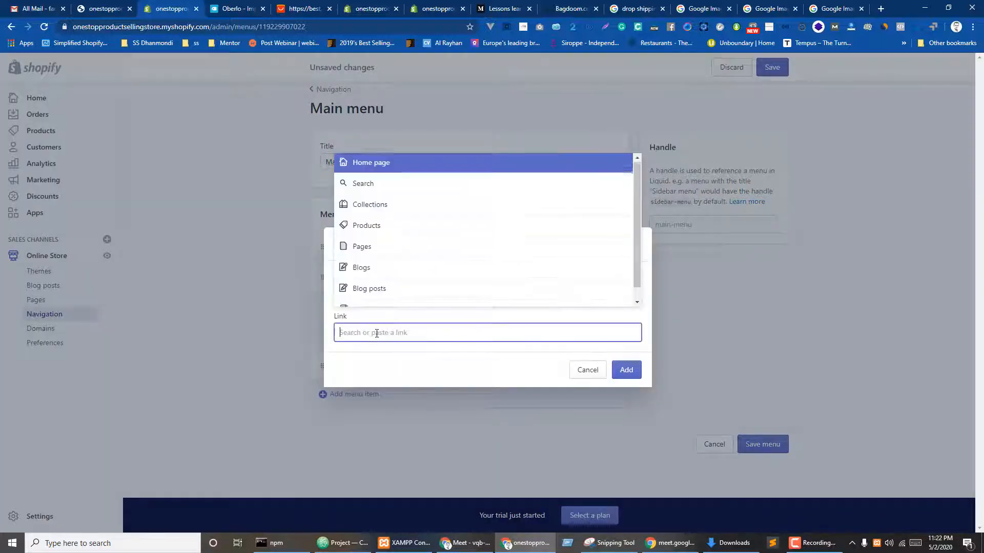
left_click(382, 229)
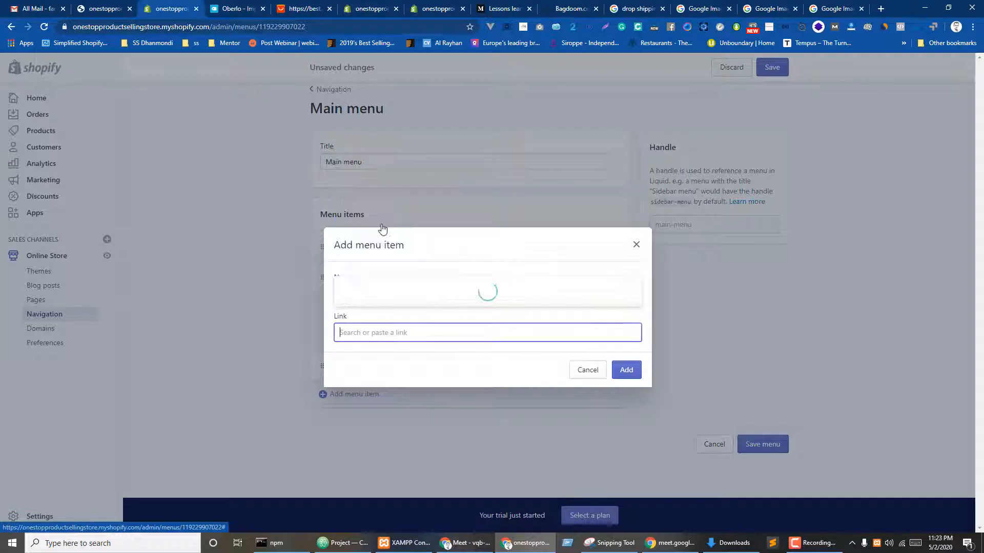
scroll(400, 287, "down", 2)
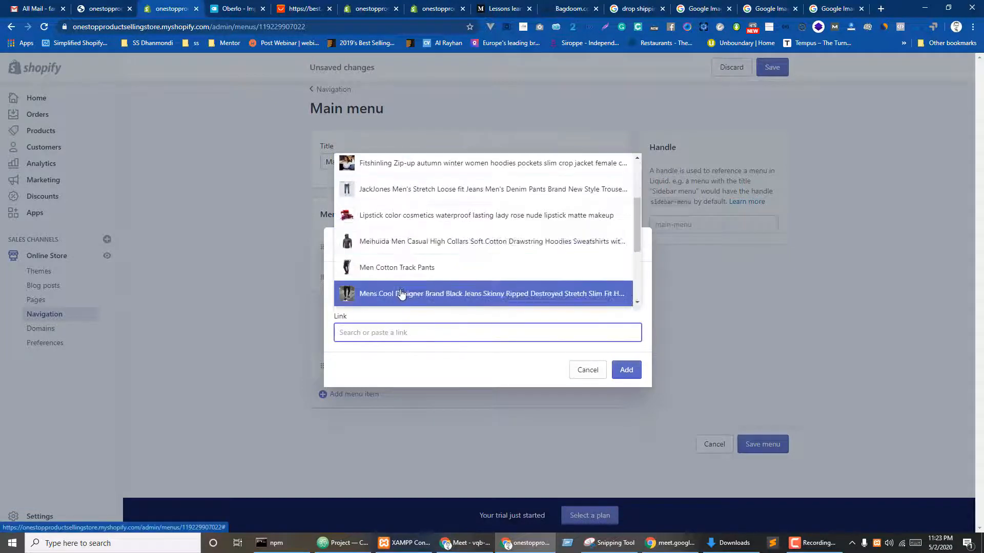
left_click(389, 269)
left_click(630, 371)
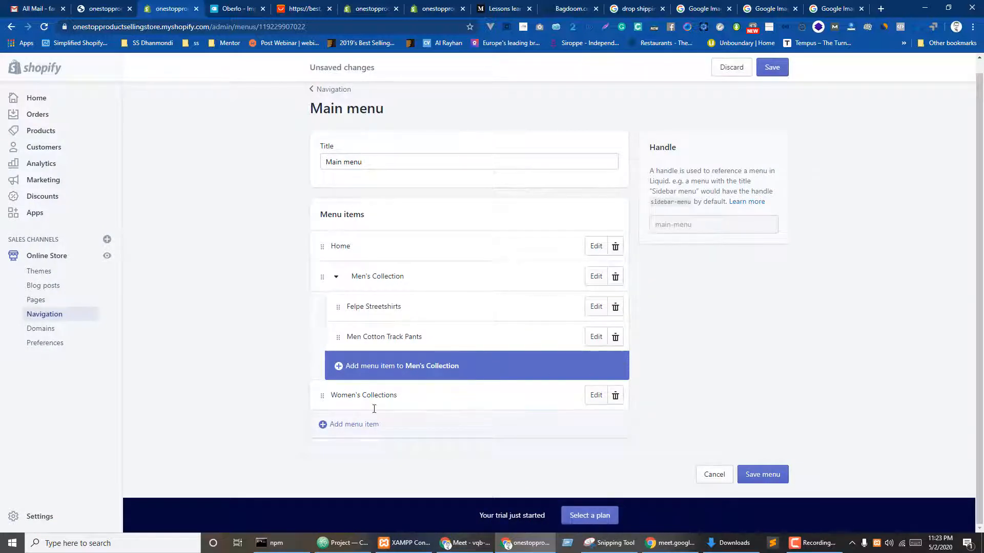
- Add the Fitshinling hoodie product link with a shortened name and nest it under Women's Collections
left_click(356, 428)
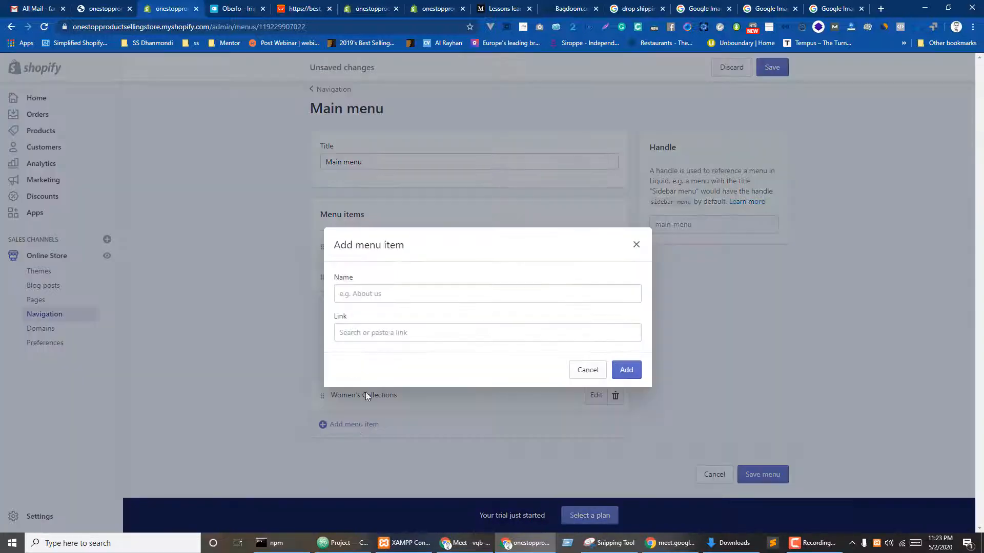
left_click(378, 333)
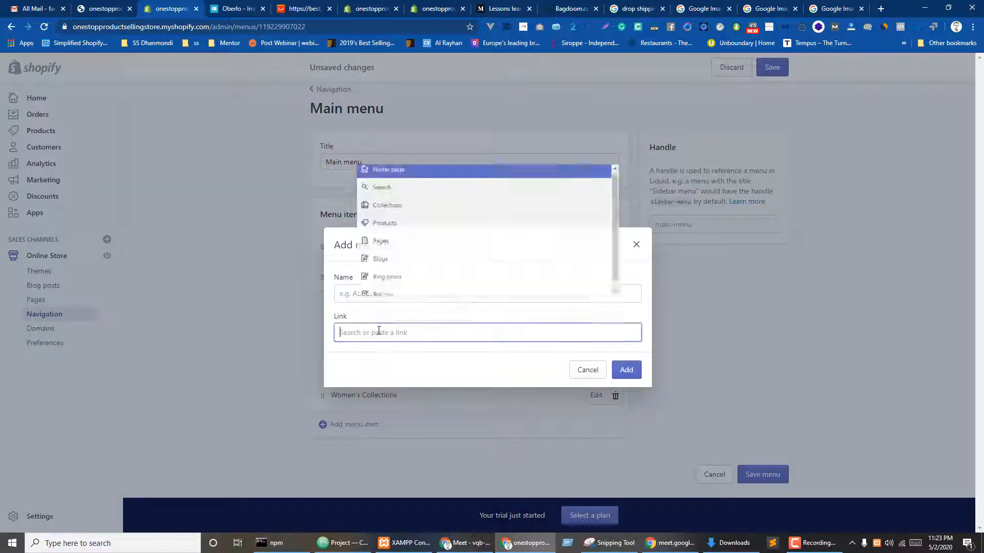
left_click(379, 226)
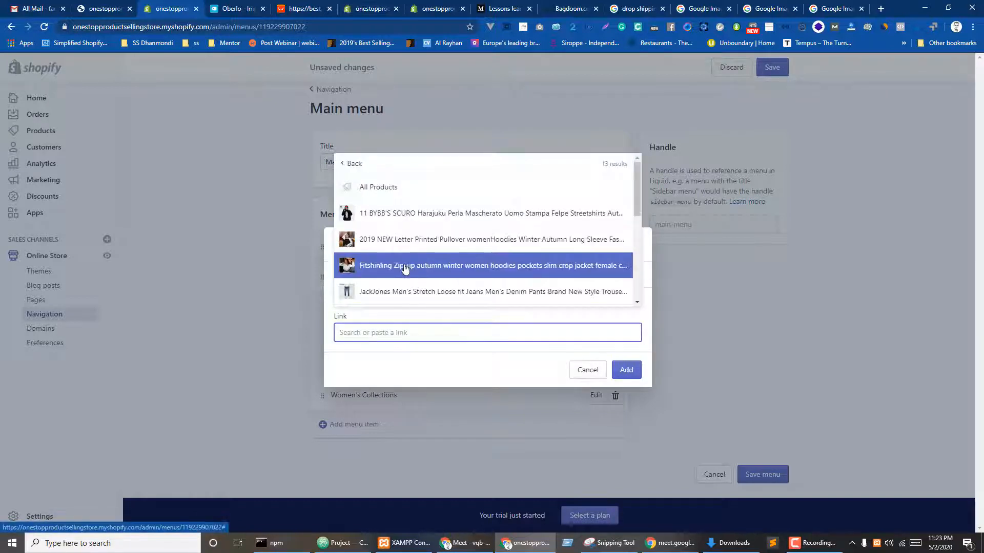
left_click(405, 268)
left_click(402, 294)
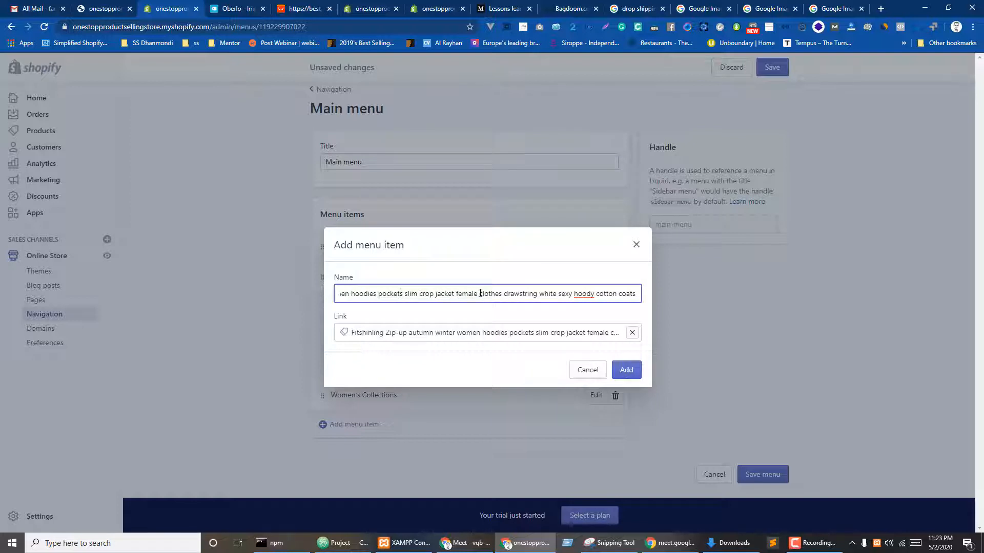
left_click_drag(503, 293, 637, 294)
key("BackSpace")
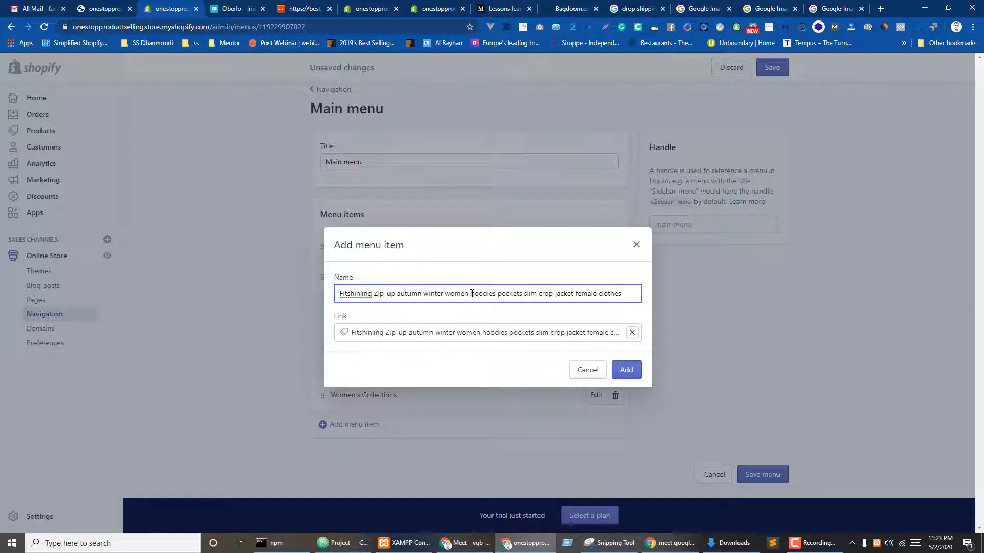
left_click_drag(471, 293, 269, 275)
key("BackSpace")
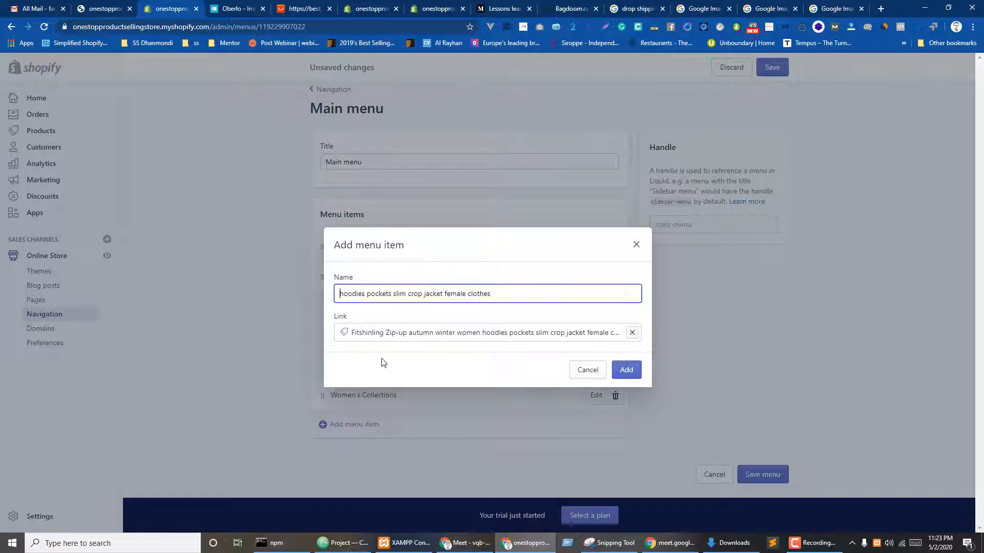
left_click(628, 375)
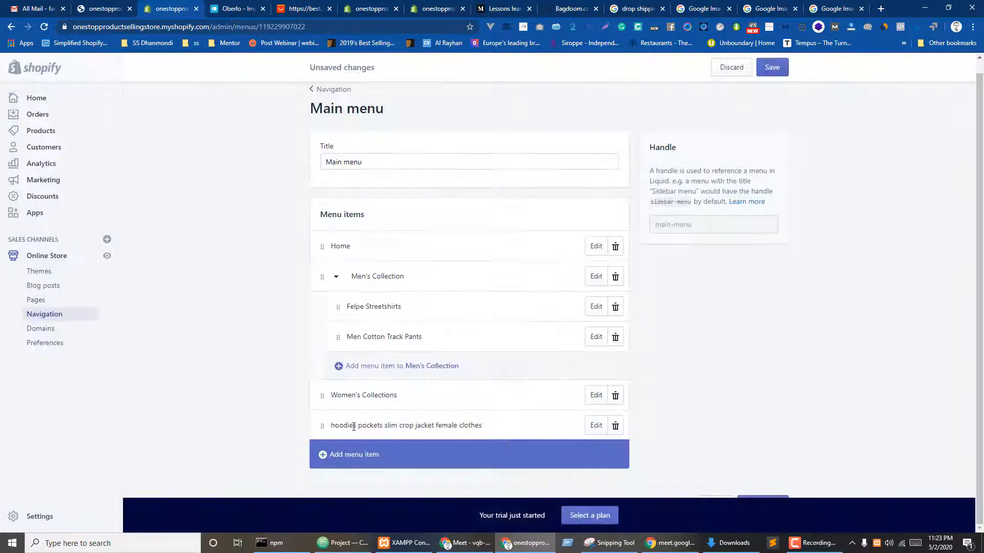
left_click_drag(321, 426, 345, 426)
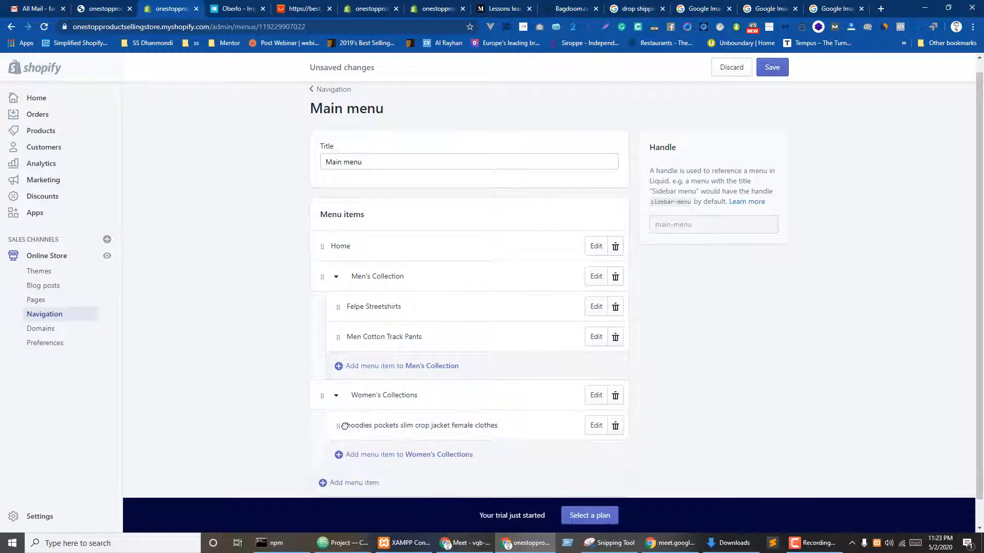
scroll(410, 390, "down", 1)
- Add a Trendyol product link renamed Sweatshirt under Women's Collections and save the menu
left_click(359, 427)
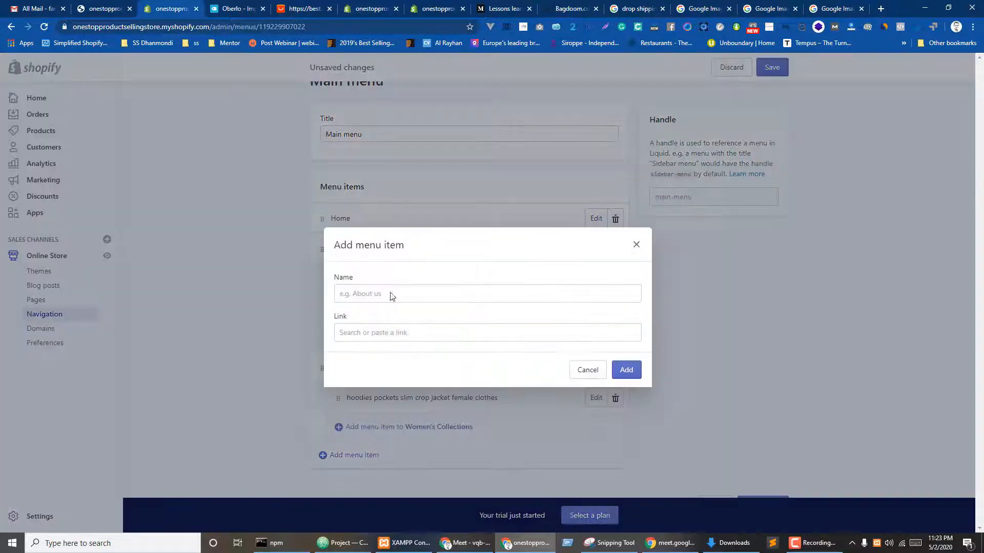
left_click(362, 335)
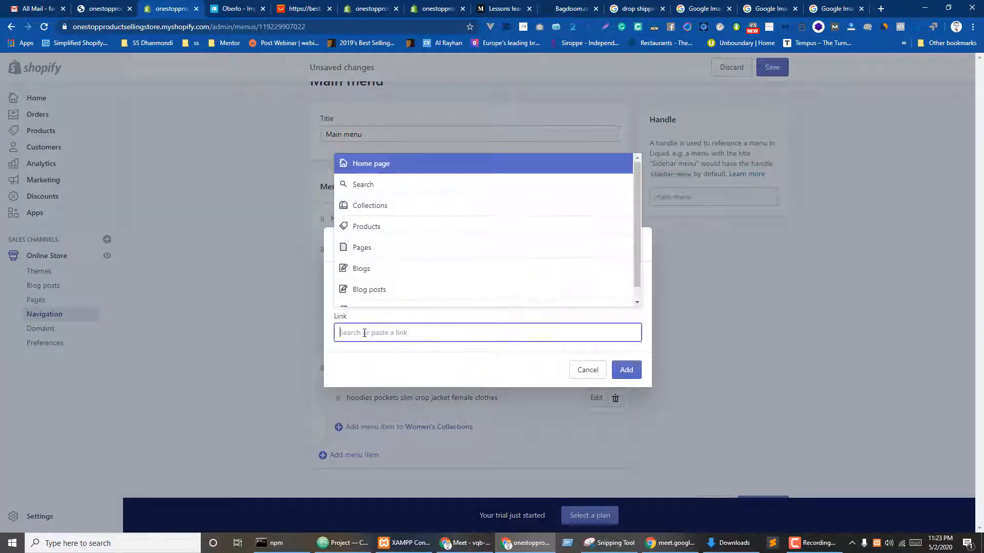
left_click(383, 229)
scroll(441, 229, "down", 3)
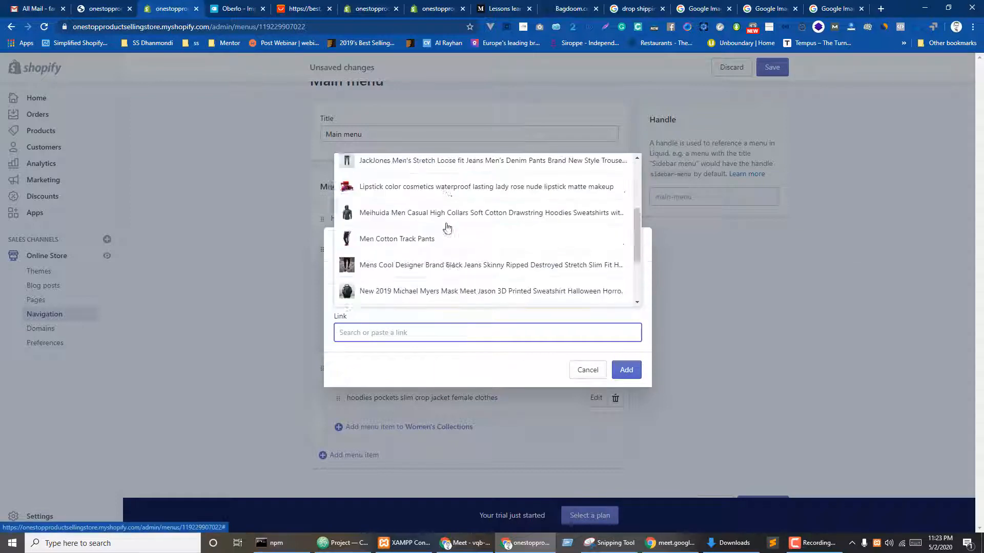
scroll(433, 283, "down", 3)
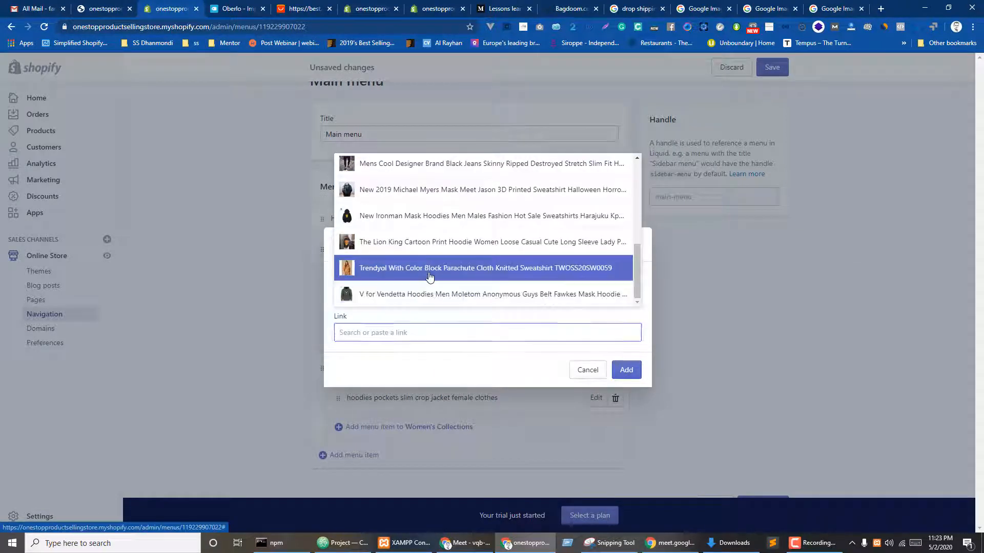
left_click(448, 268)
left_click(402, 295)
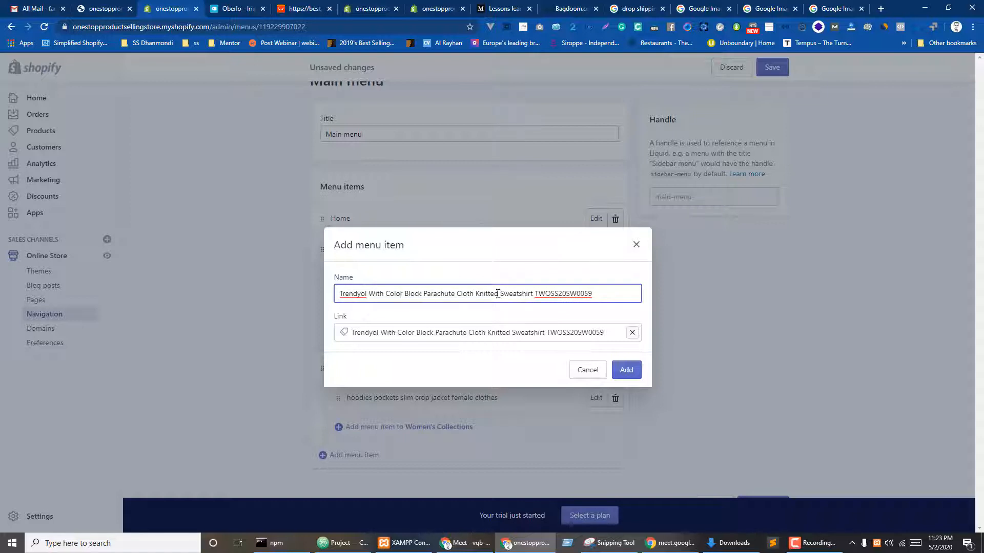
left_click_drag(501, 294, 125, 292)
key("BackSpace")
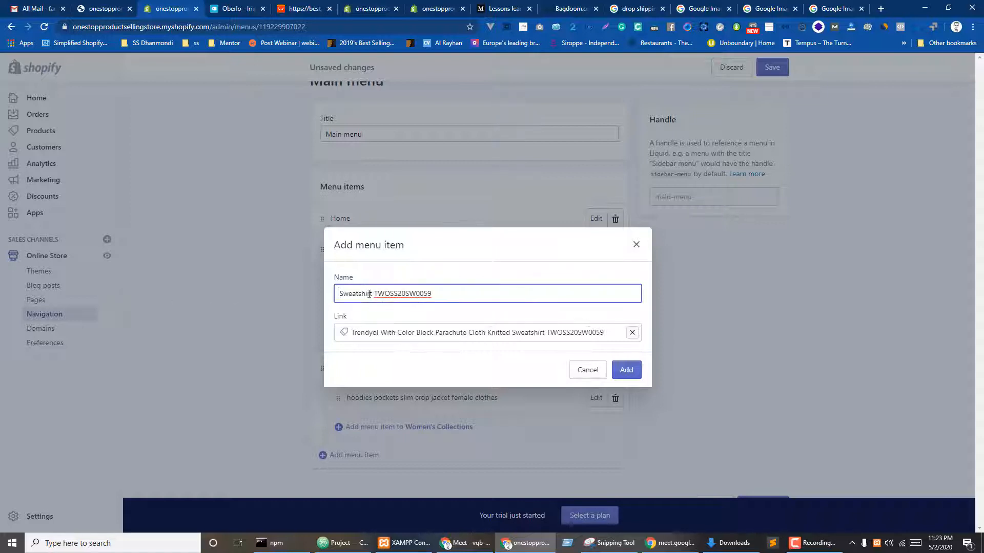
left_click_drag(405, 294, 617, 334)
key("BackSpace")
left_click(626, 371)
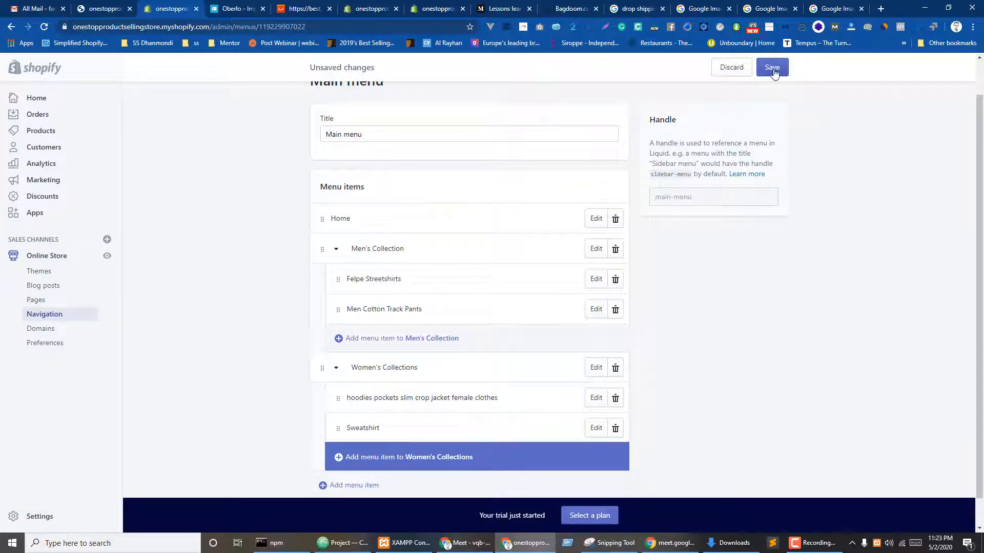
left_click(772, 68)
key("ctrl+Page_Up")
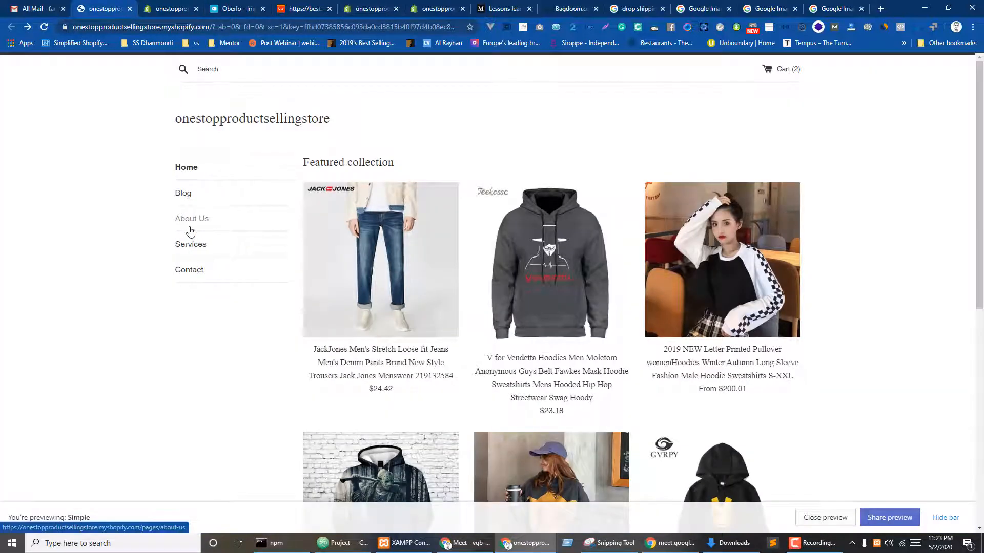
left_click(190, 231)
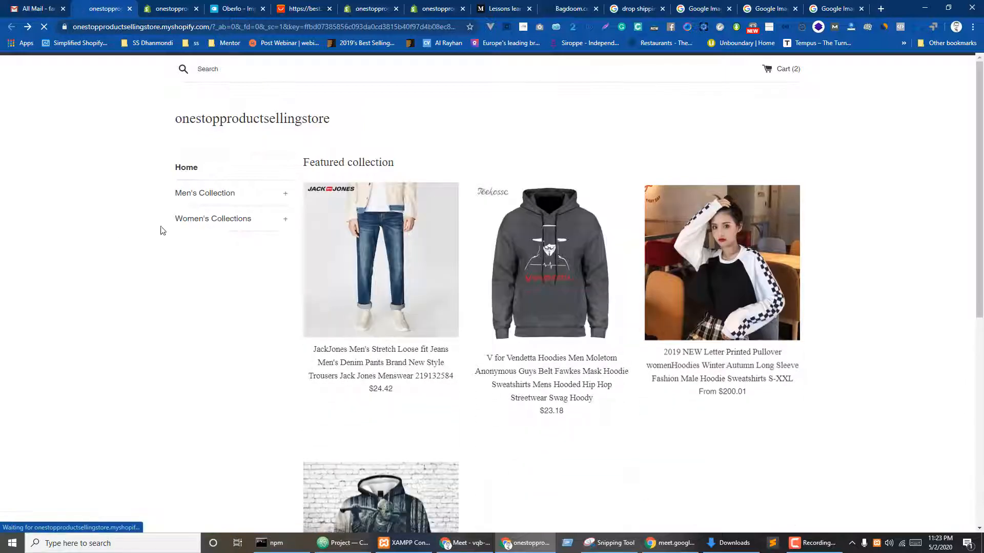
scroll(597, 265, "down", 6)
scroll(576, 324, "up", 6)
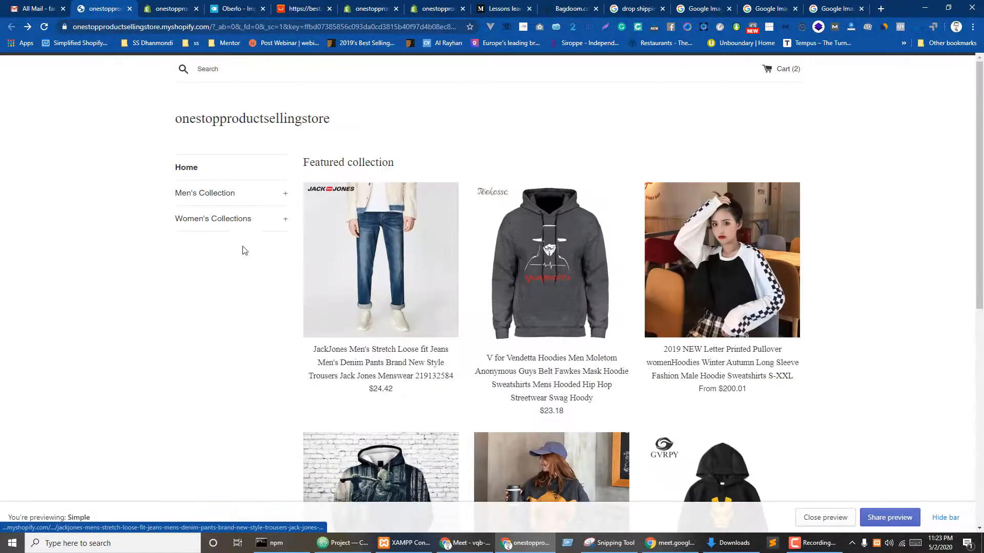
scroll(421, 383, "down", 10)
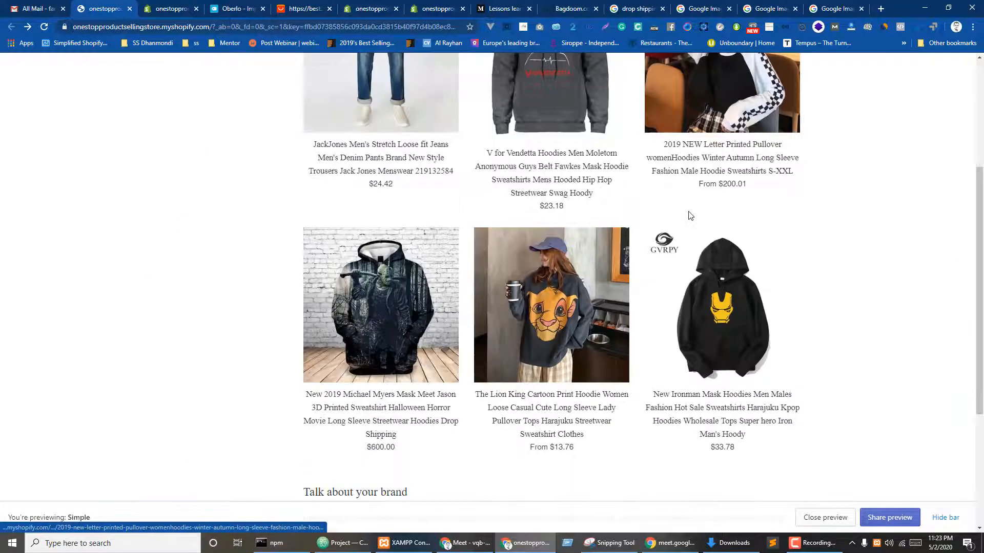
scroll(510, 196, "up", 7)
scroll(510, 196, "down", 3)
scroll(642, 281, "up", 6)
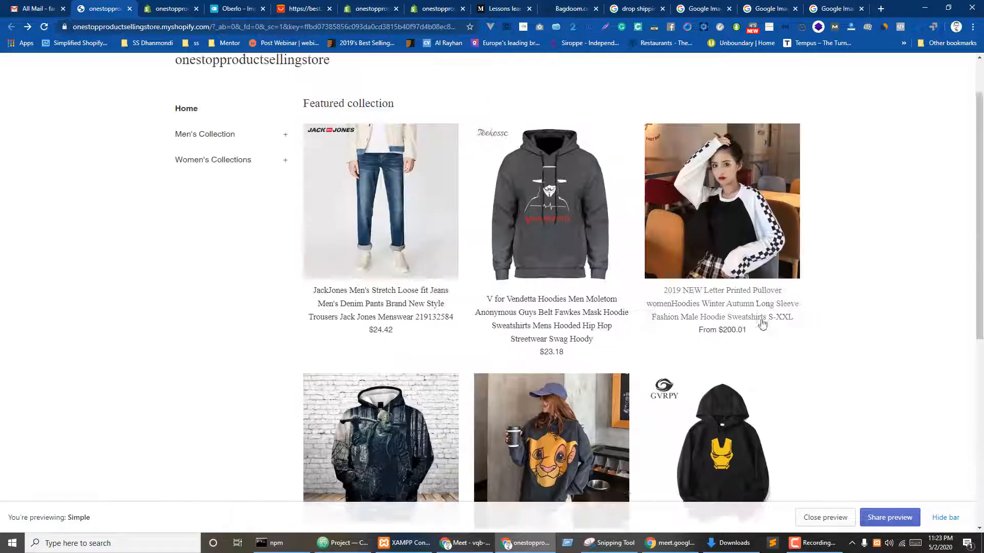
left_click(228, 194)
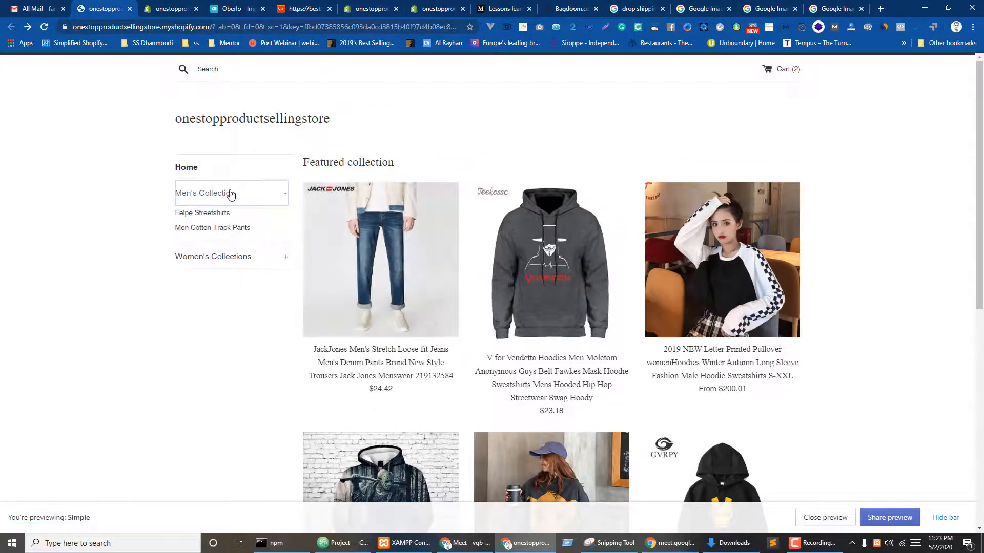
left_click(211, 215)
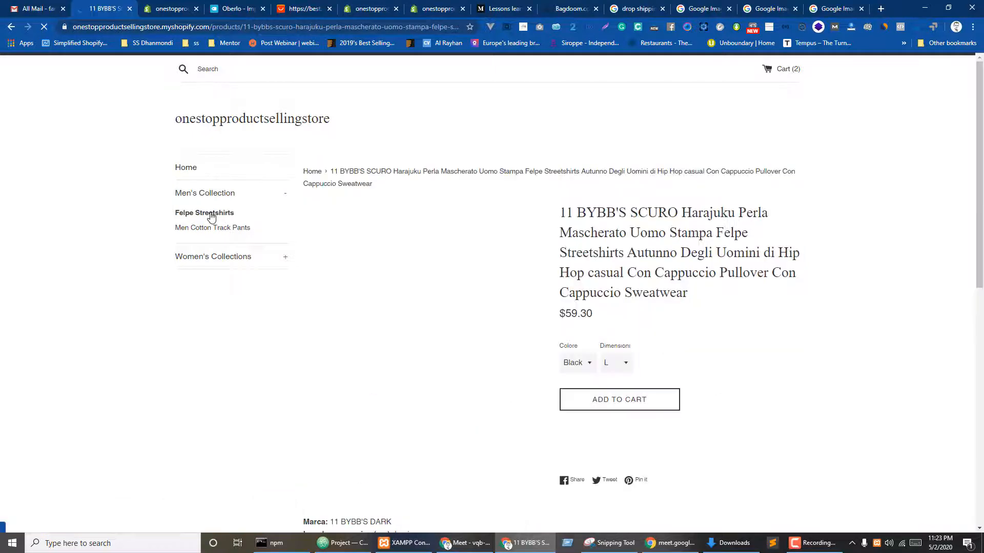
scroll(503, 272, "down", 5)
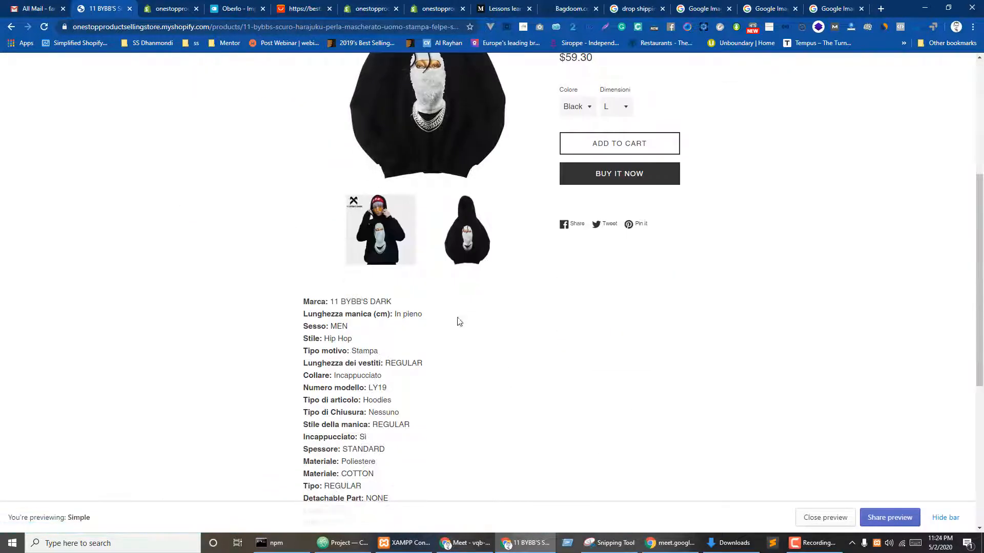
scroll(459, 321, "up", 5)
left_click(208, 229)
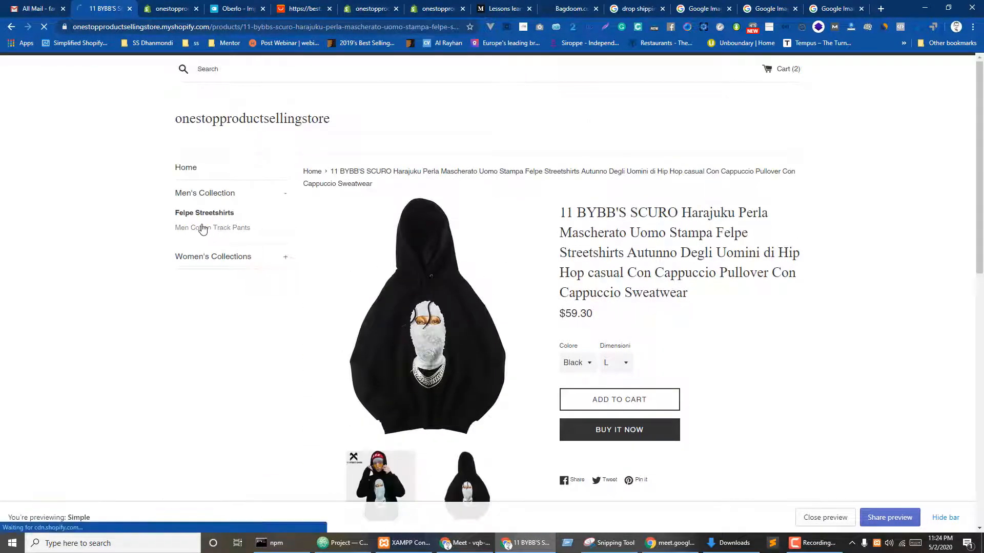
scroll(617, 160, "down", 1)
scroll(557, 294, "down", 5)
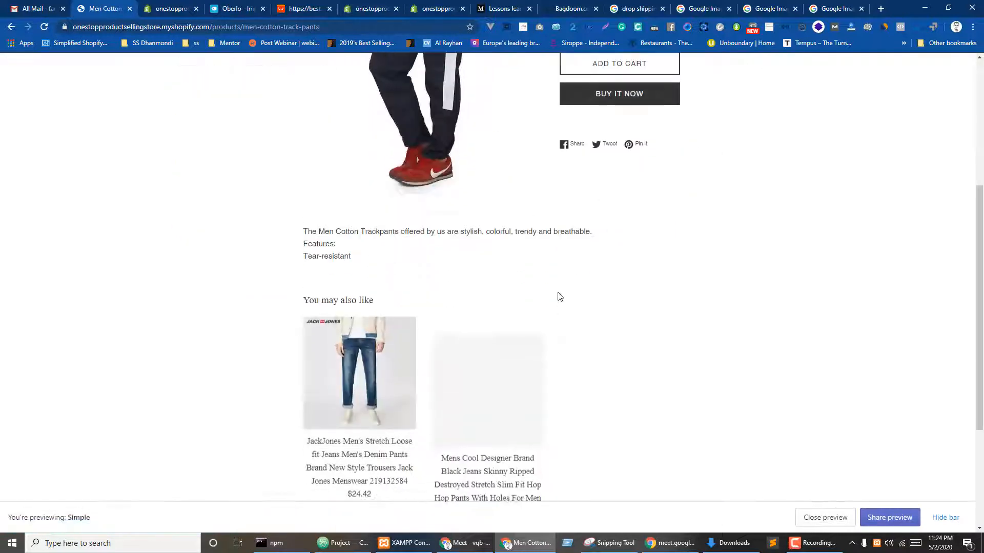
scroll(344, 275, "up", 5)
left_click(209, 197)
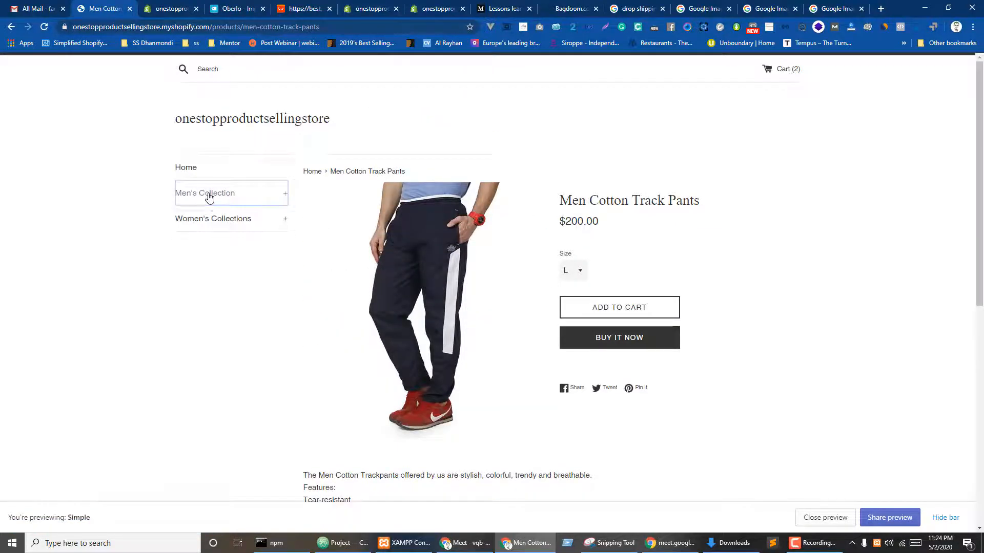
left_click(209, 197)
left_click(209, 197)
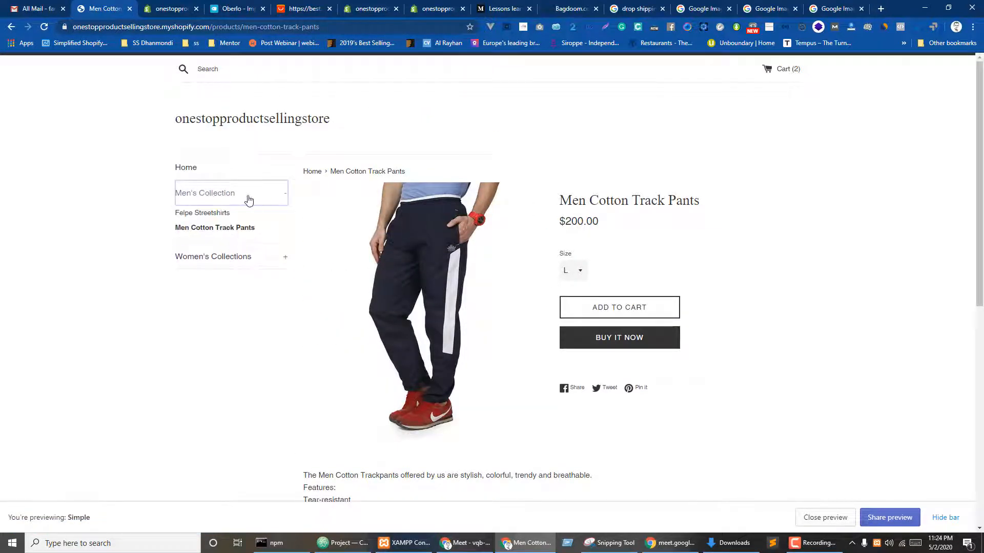
left_click(207, 262)
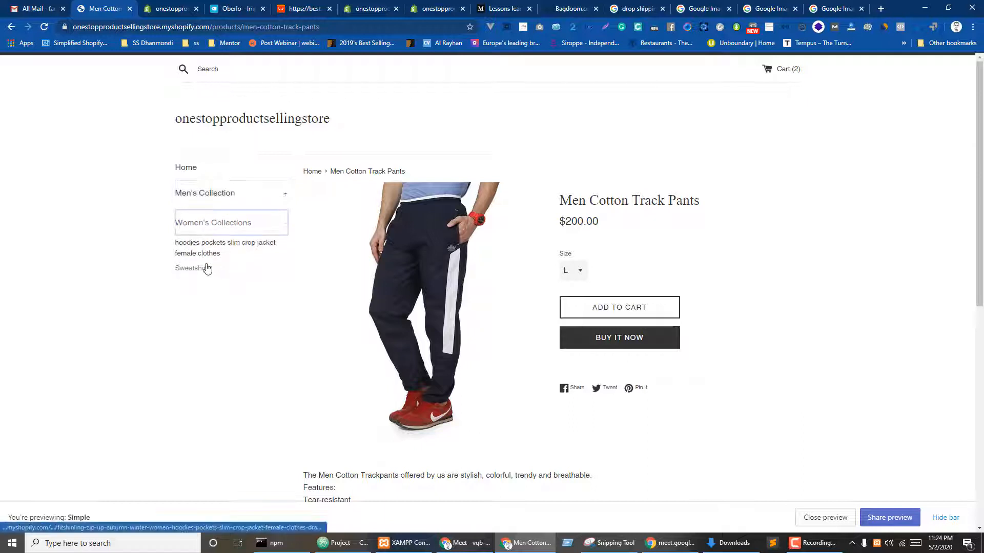
left_click(225, 221)
left_click(237, 228)
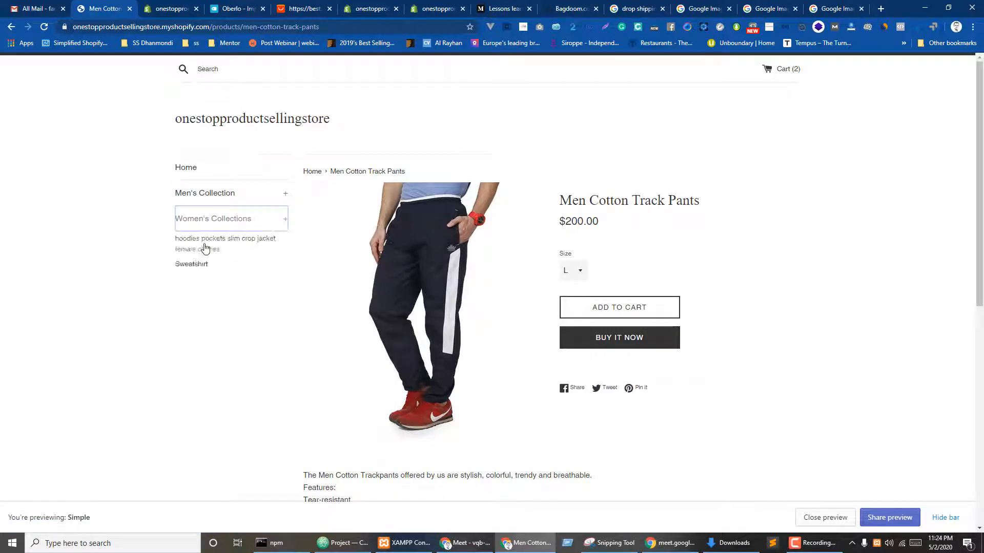
left_click(197, 245)
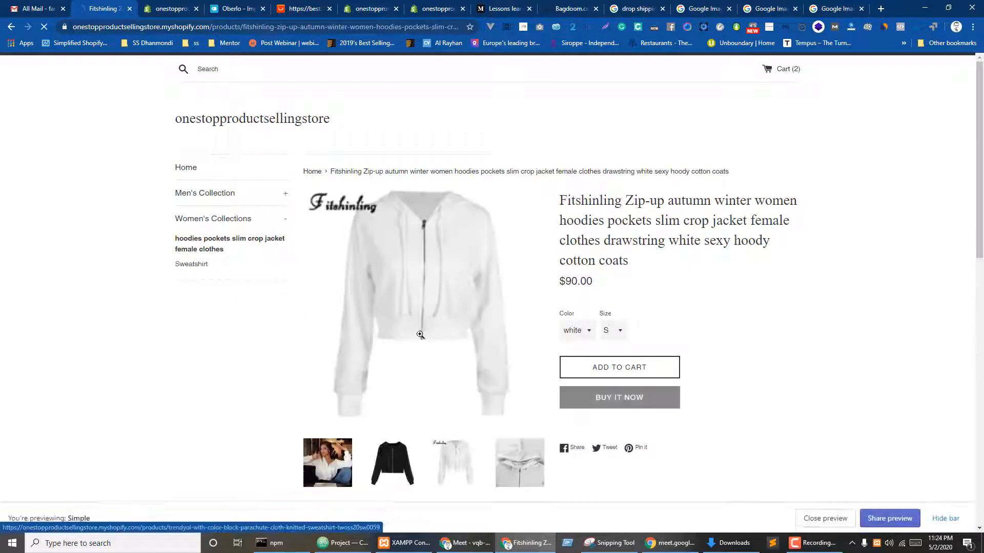
left_click(189, 266)
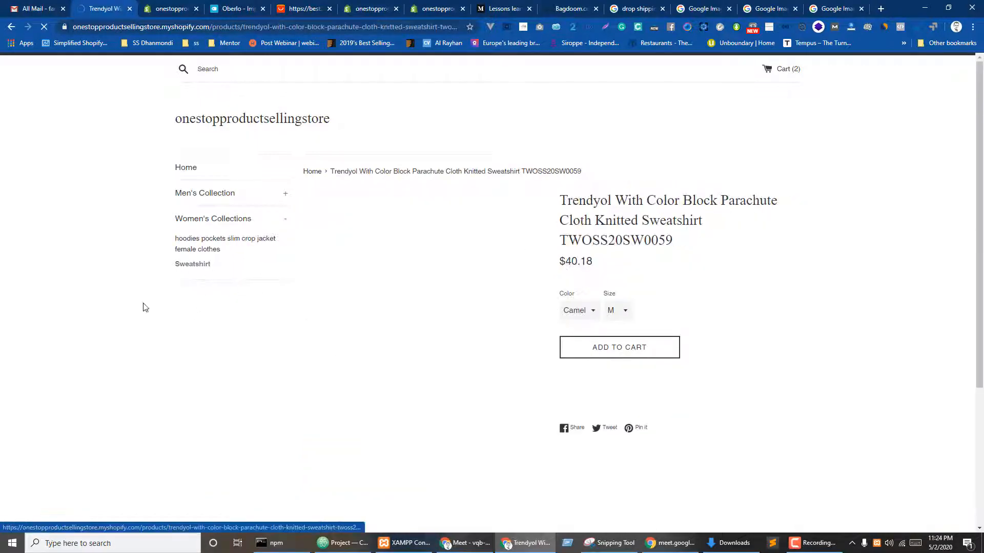
scroll(498, 366, "down", 5)
scroll(534, 325, "up", 5)
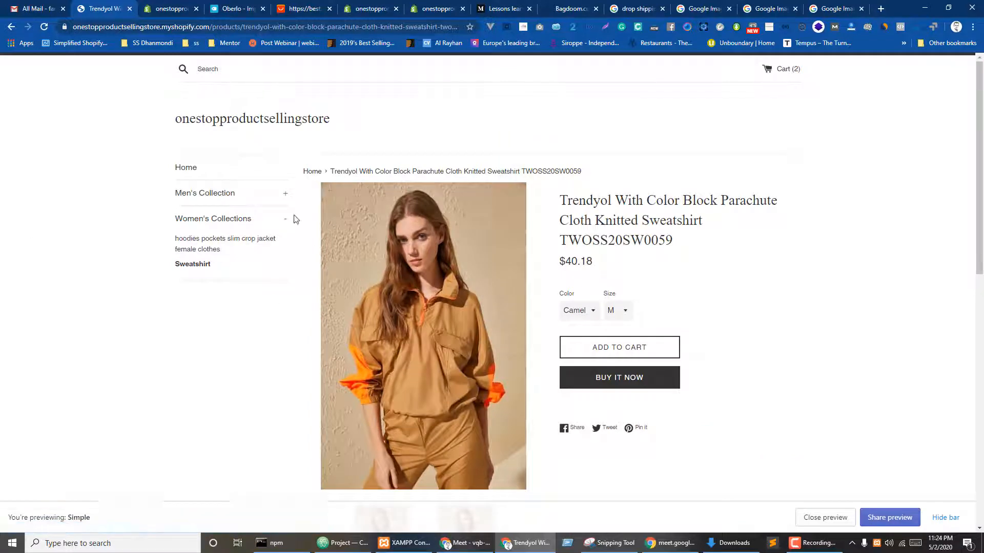
left_click(170, 4)
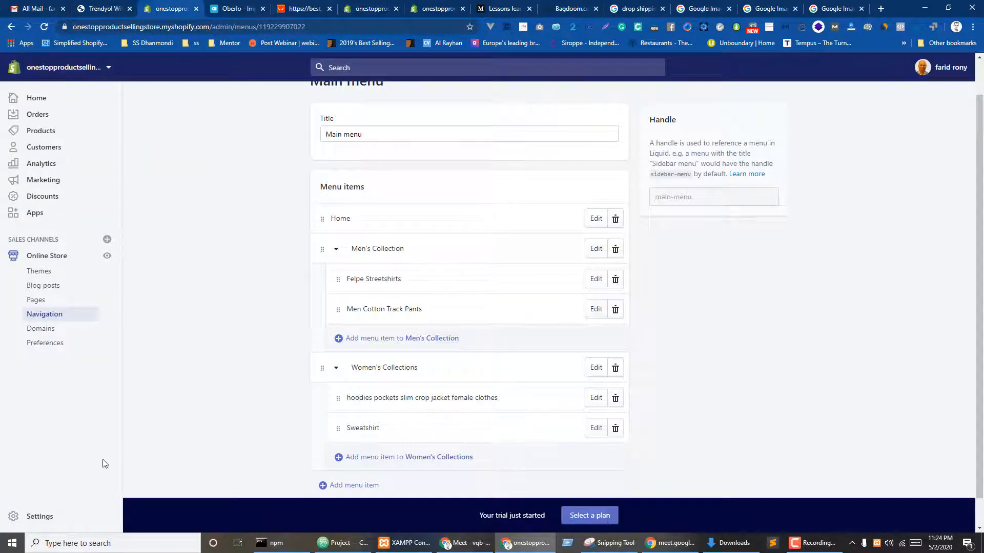
left_click(49, 271)
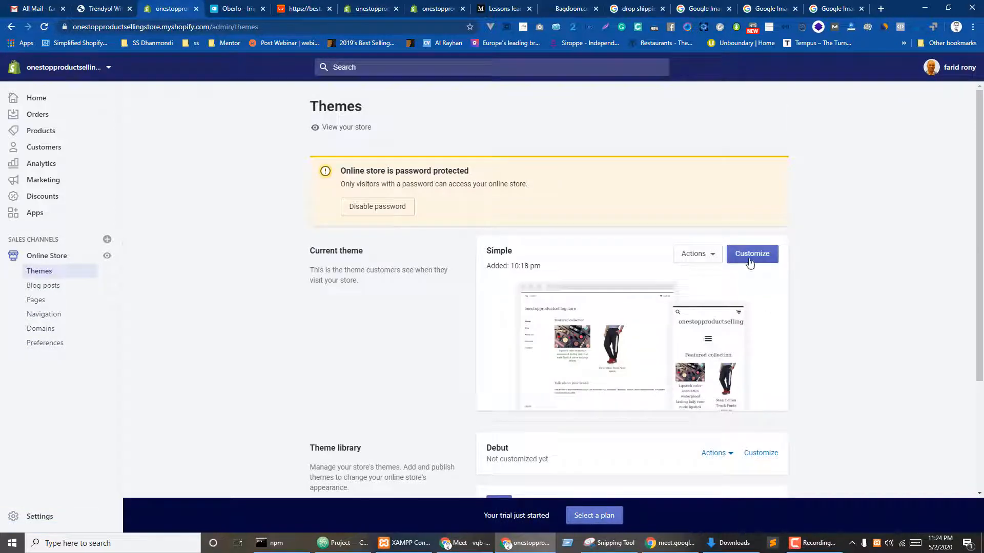
left_click(750, 263)
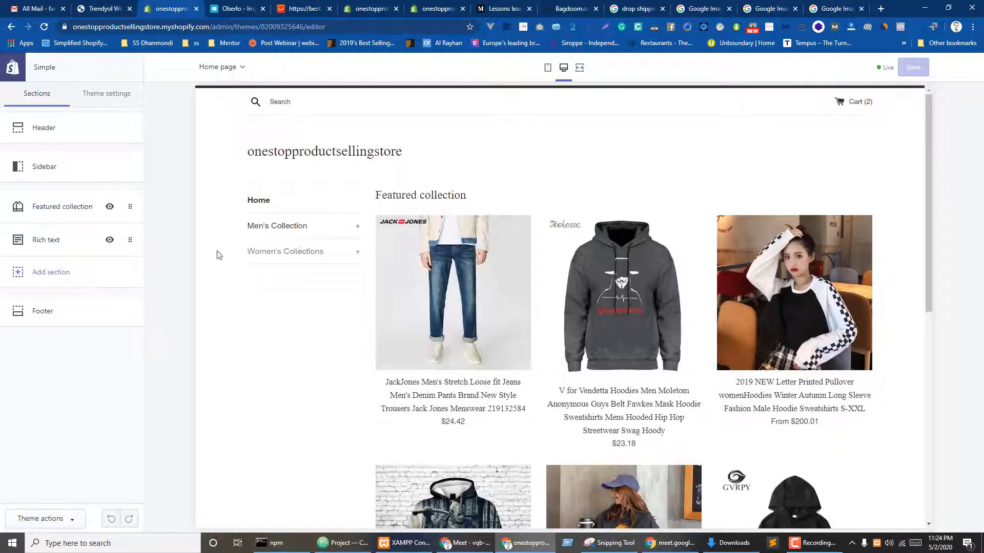
scroll(666, 320, "down", 7)
scroll(655, 315, "up", 7)
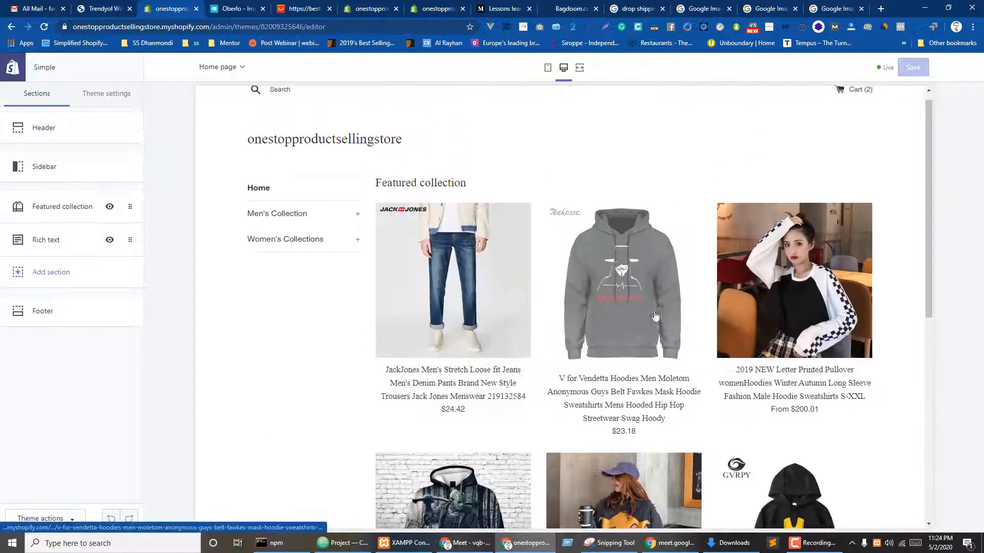
scroll(655, 315, "up", 1)
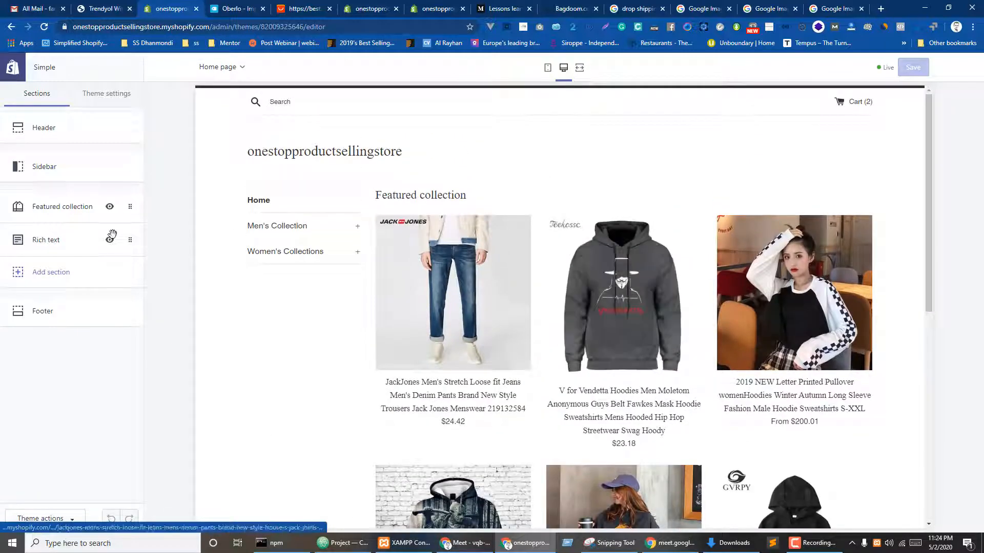
left_click(37, 174)
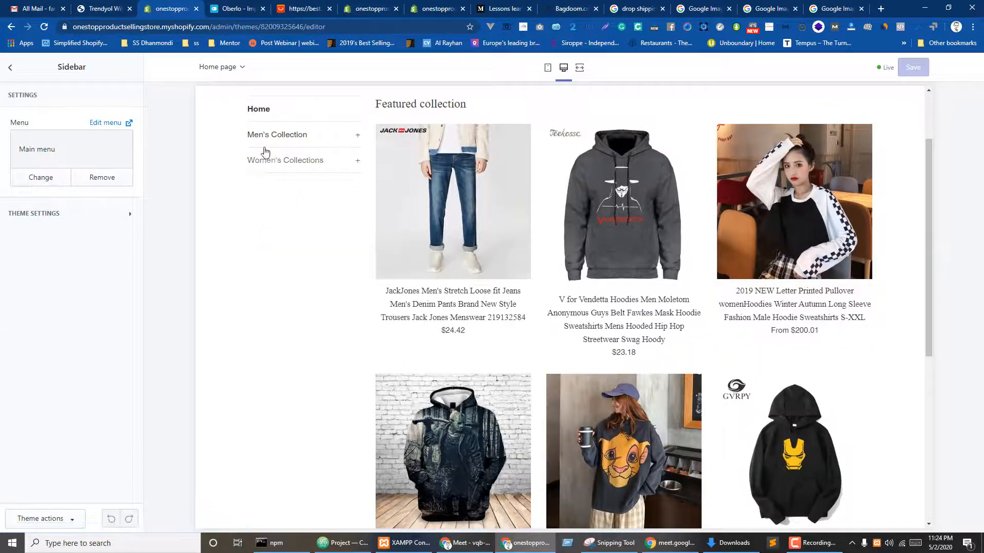
left_click(30, 185)
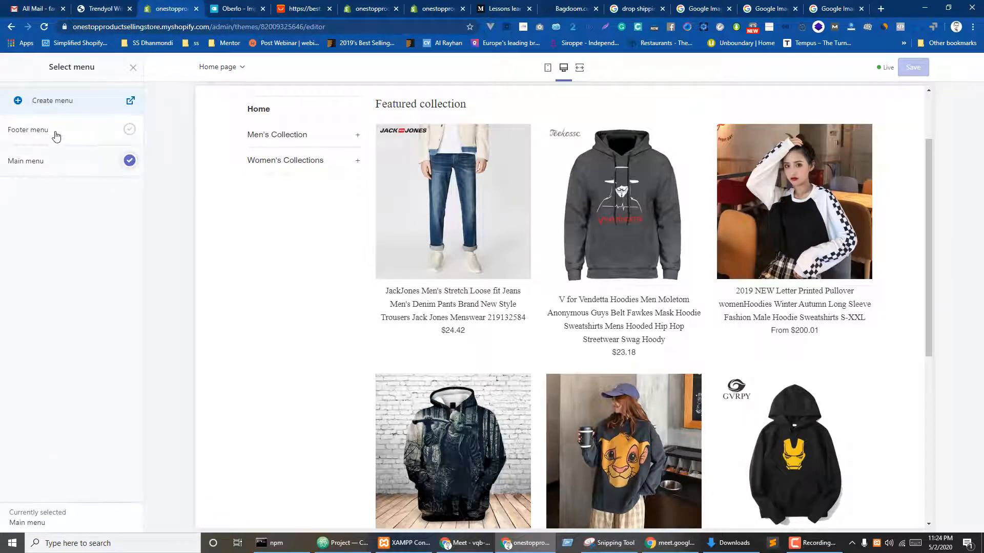
left_click(56, 134)
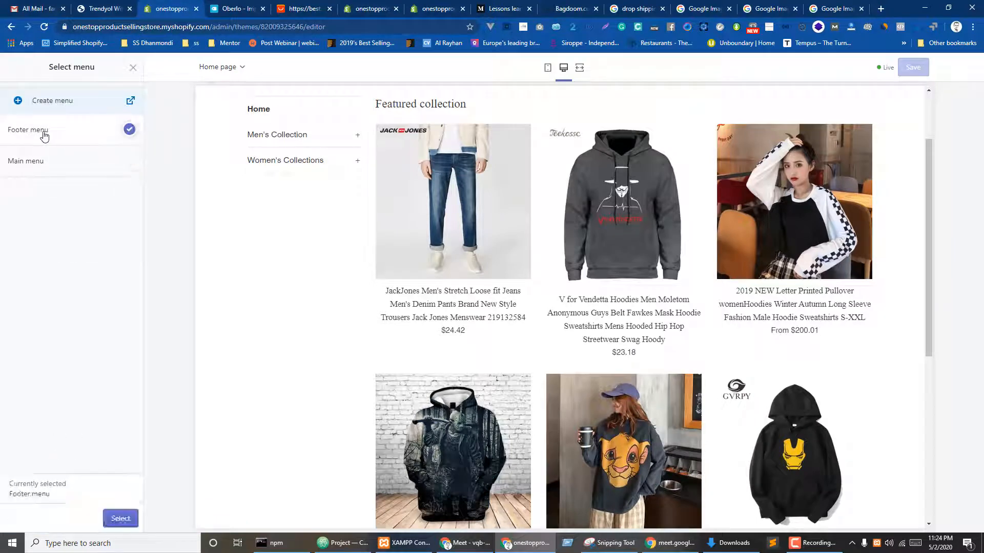
left_click(59, 167)
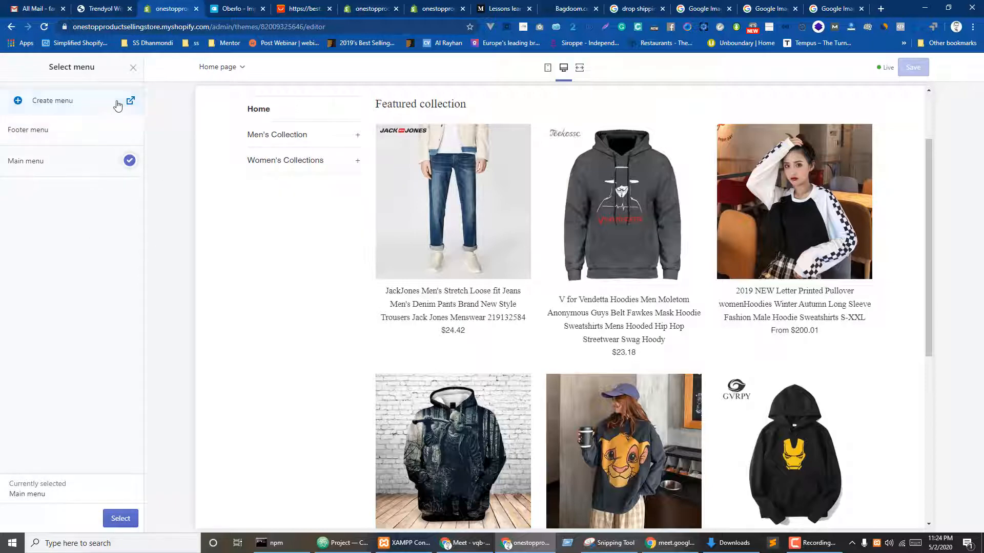
left_click(134, 67)
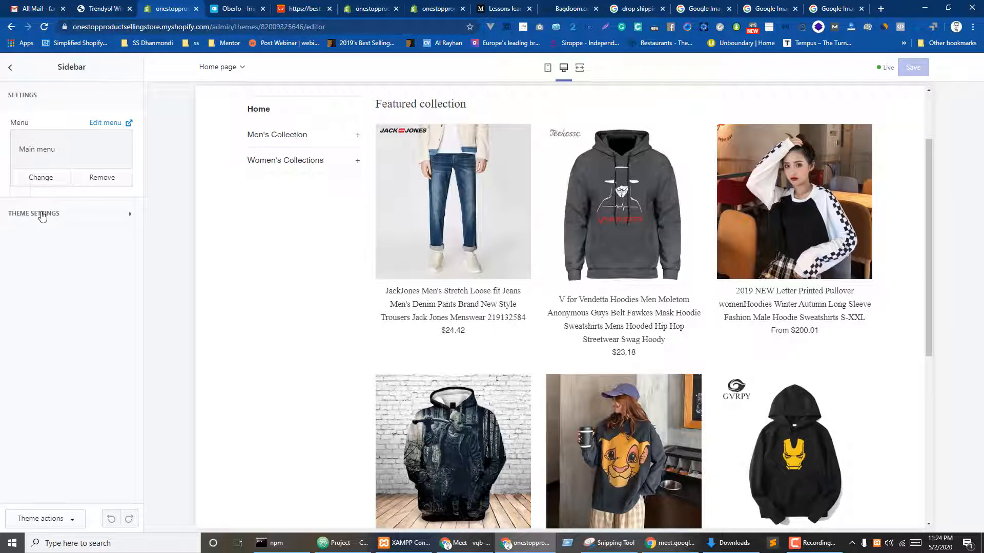
left_click(42, 215)
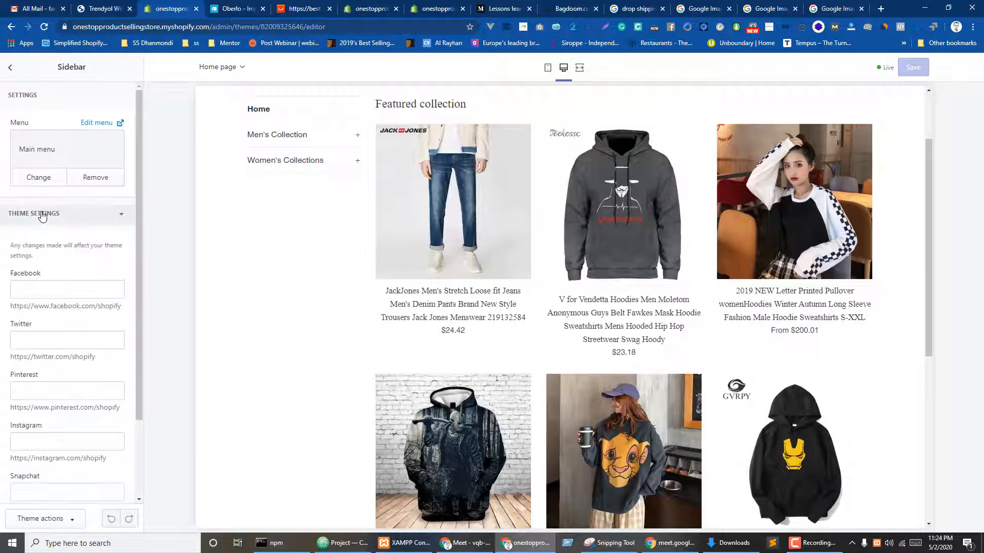
left_click(7, 71)
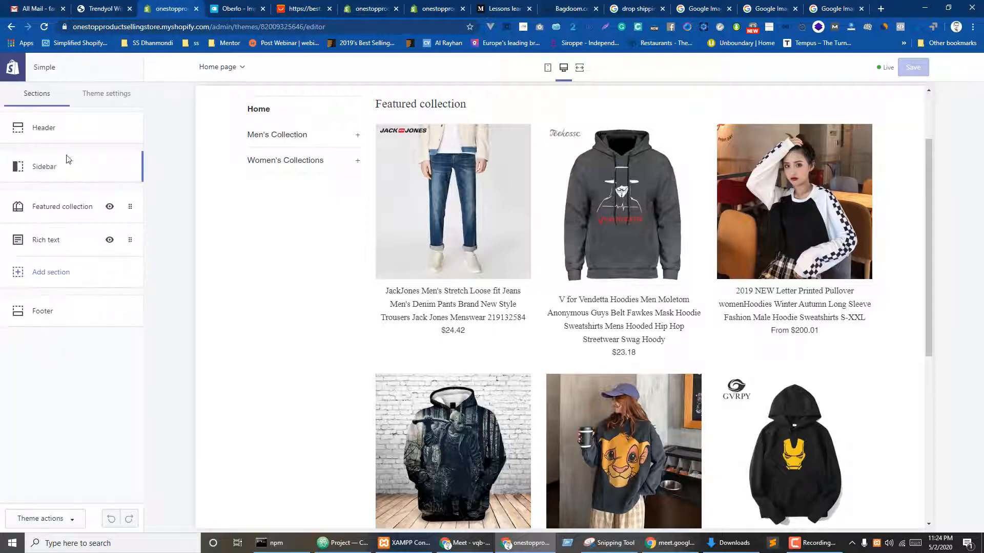
left_click(45, 173)
left_click(32, 288)
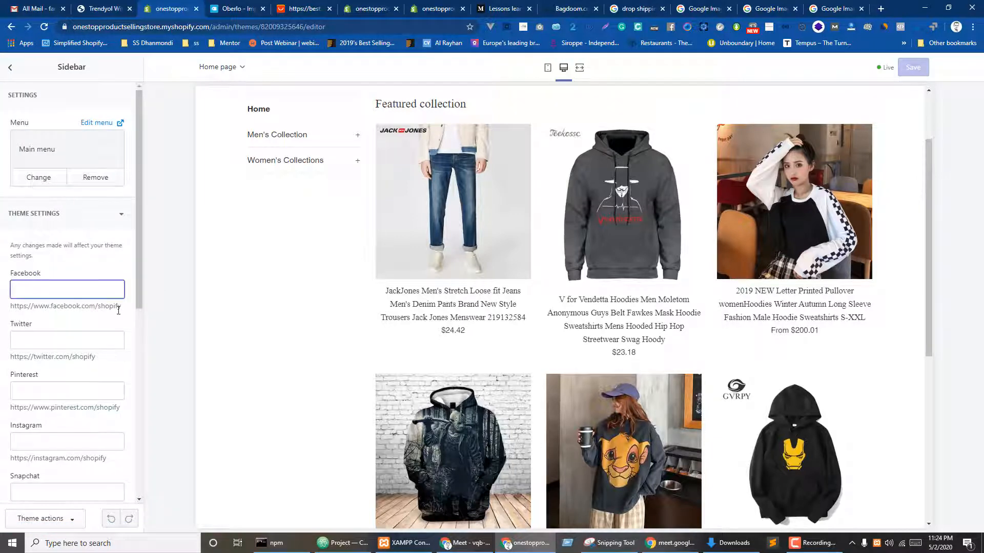
left_click_drag(12, 306, 118, 306)
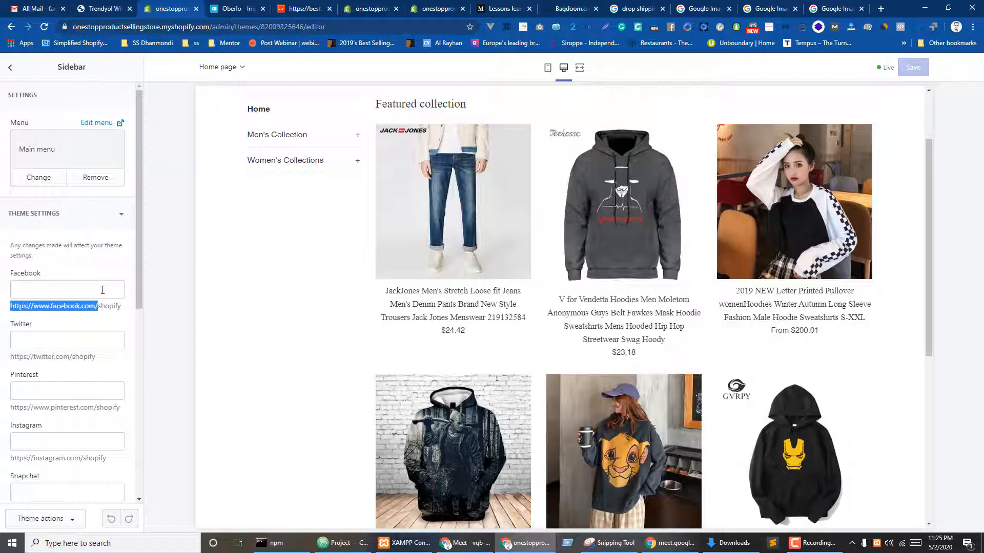
left_click(69, 288)
type("https://www.facebook.com/")
left_click(46, 326)
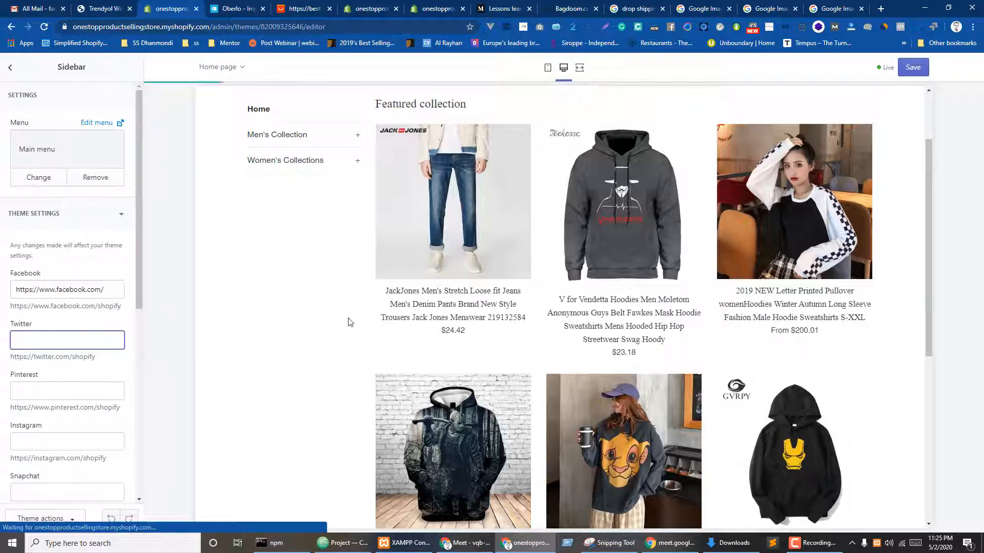
scroll(438, 170, "down", 2)
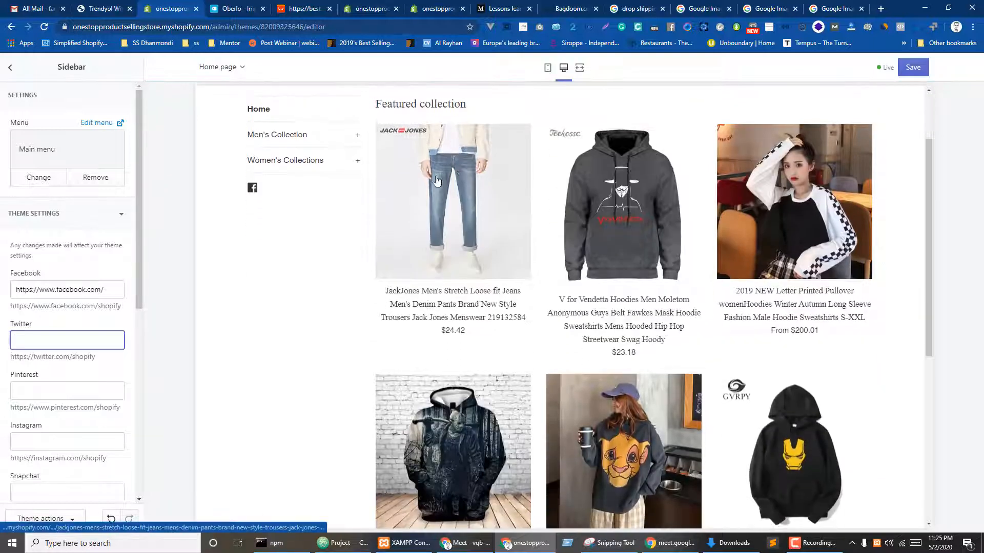
left_click(71, 390)
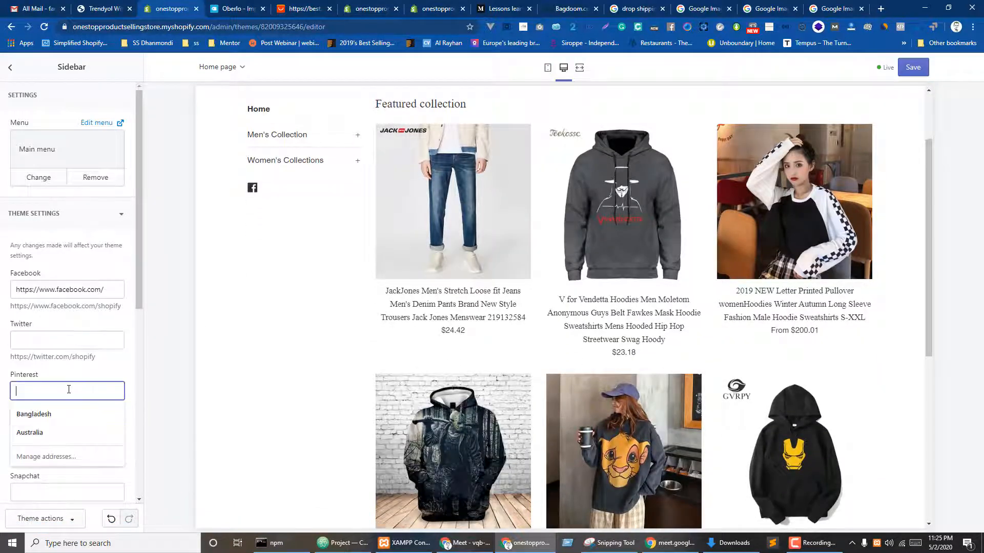
type("https://www.facebook.com/")
left_click(74, 373)
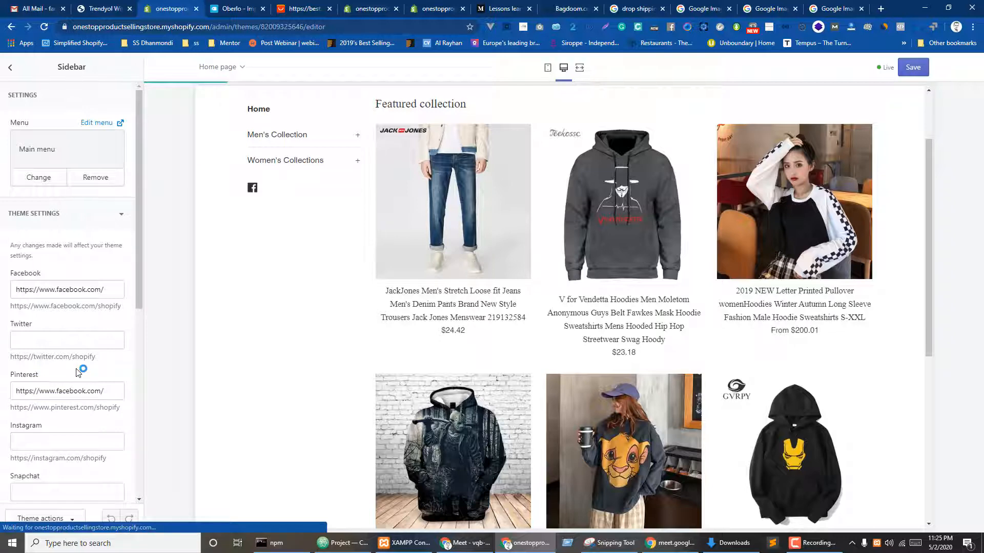
scroll(77, 373, "down", 1)
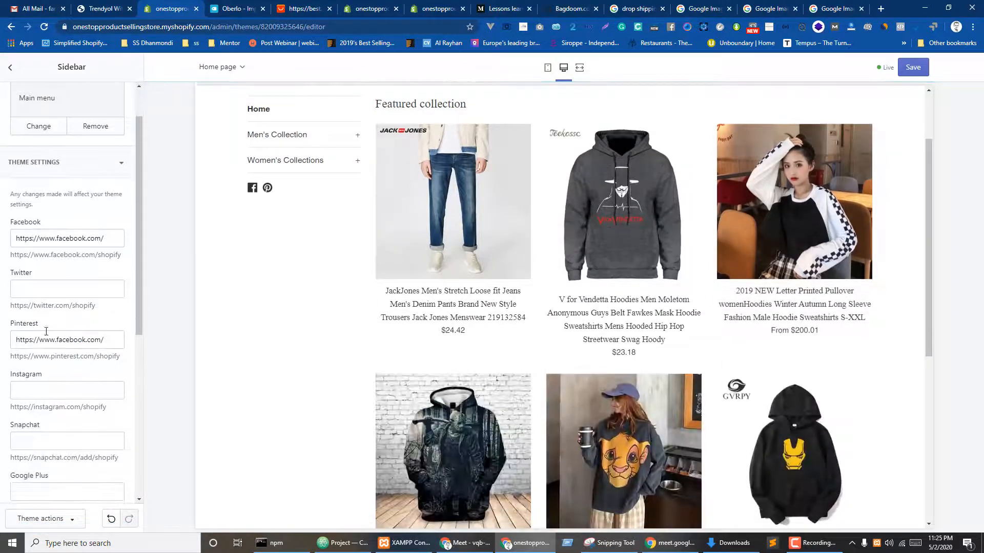
left_click(46, 388)
type("https://www.facebook.com/")
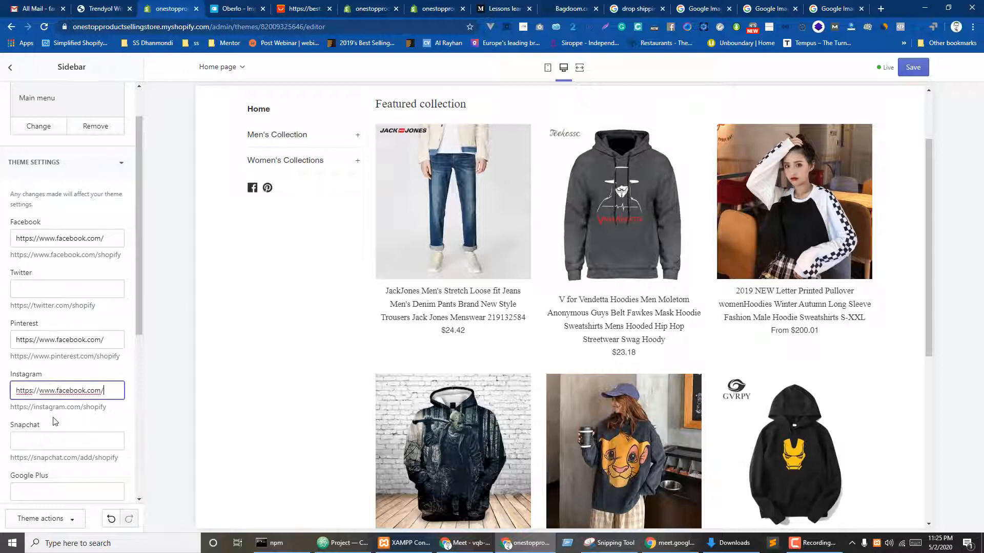
left_click(56, 420)
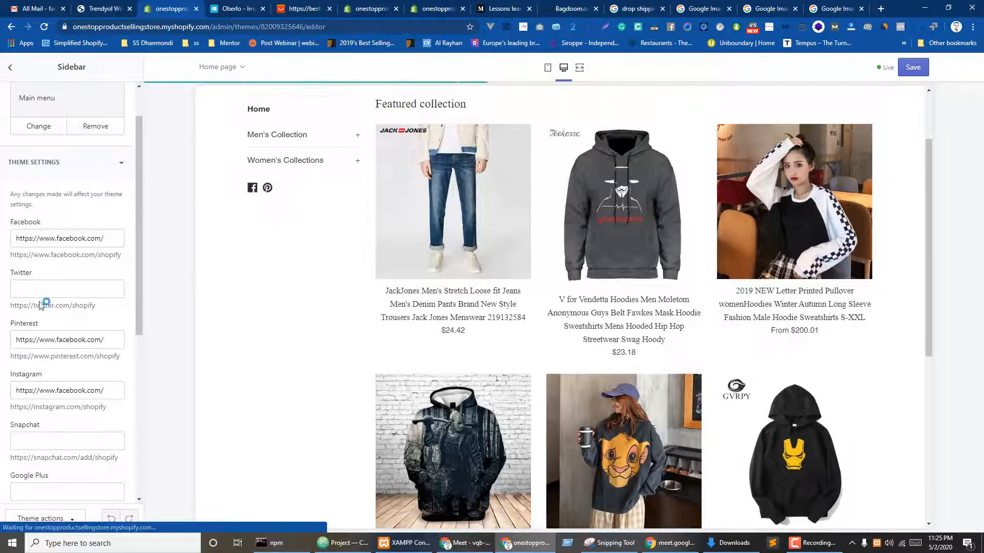
left_click(70, 283)
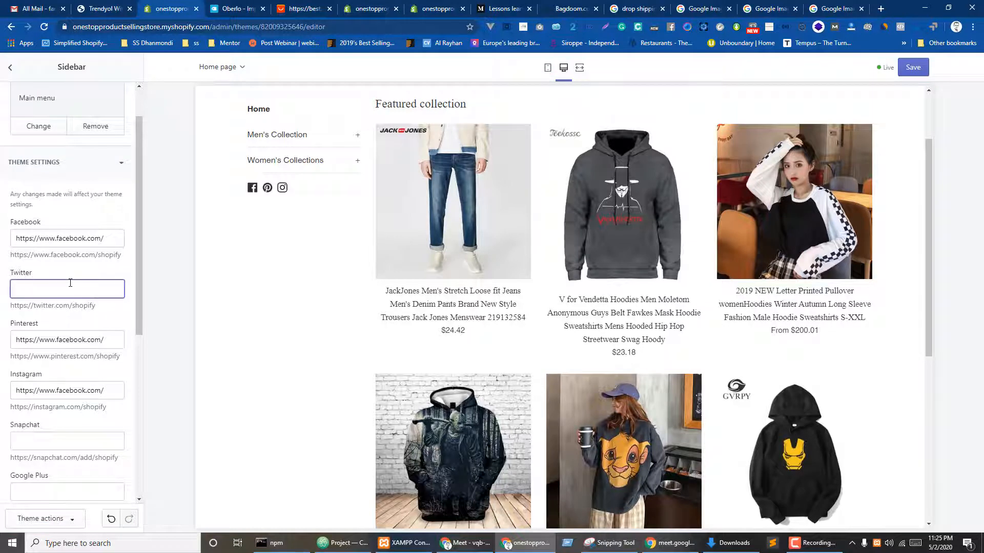
type("https://www.facebook.com/")
left_click(71, 267)
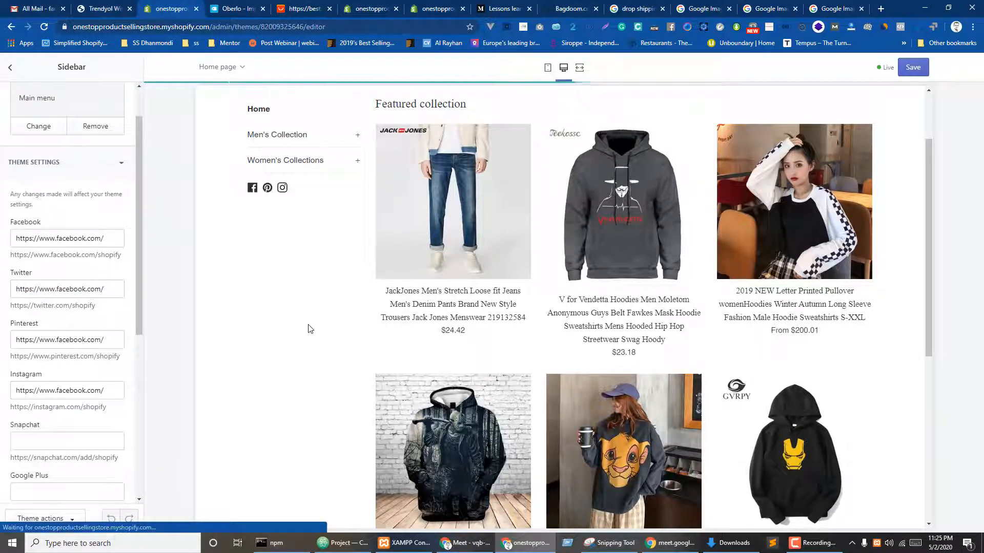
- Open the Header logo's image library and start an upload, then cancel the file chooser
scroll(41, 219, "up", 2)
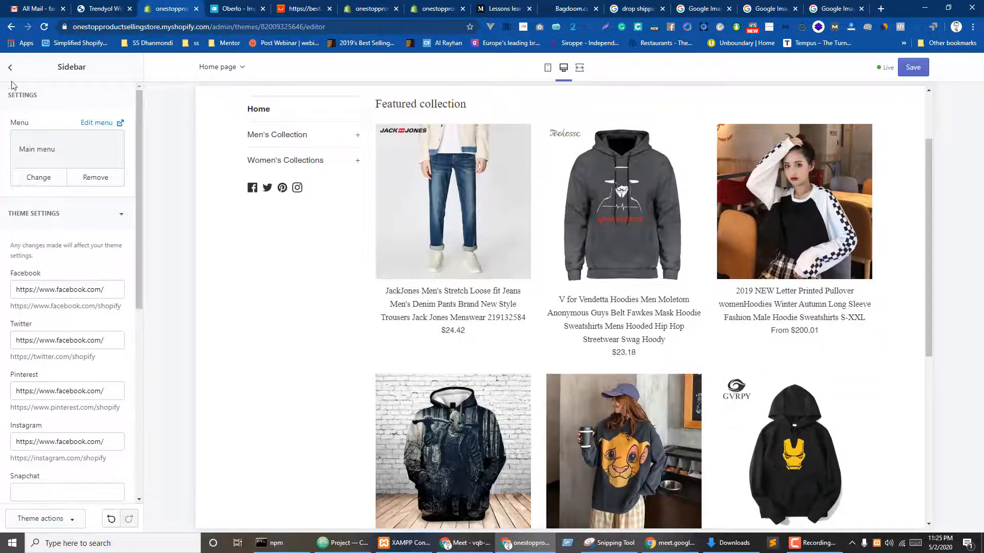
left_click(10, 68)
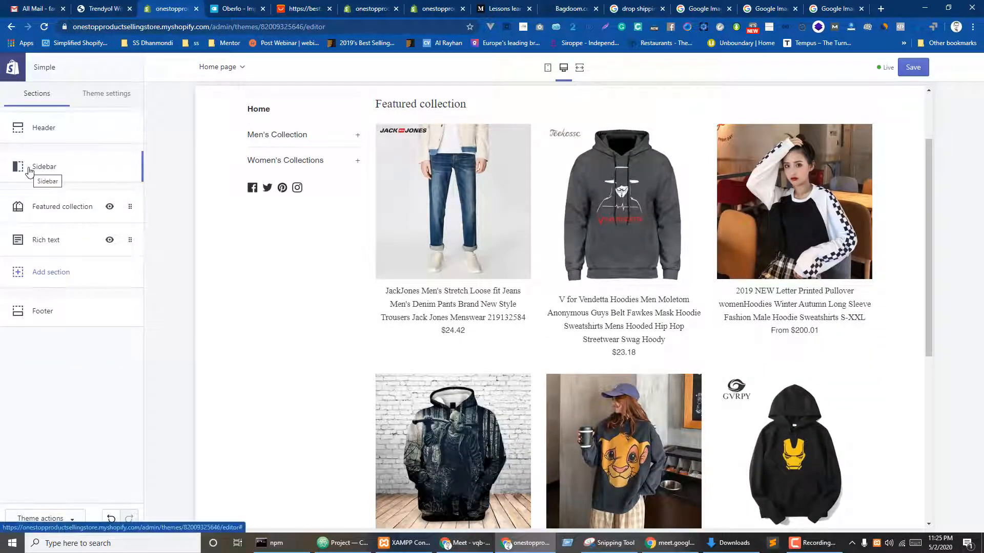
left_click(41, 128)
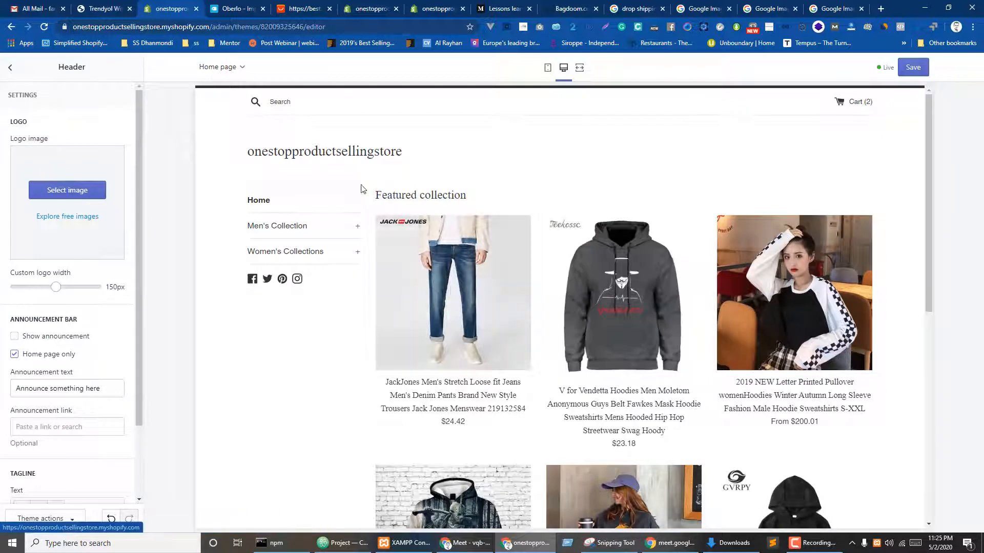
left_click(59, 193)
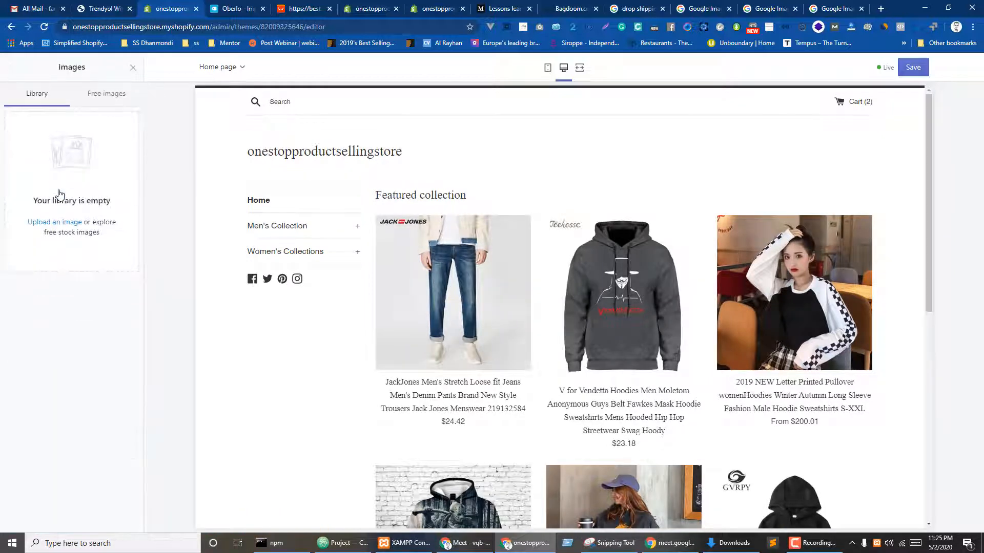
left_click(57, 224)
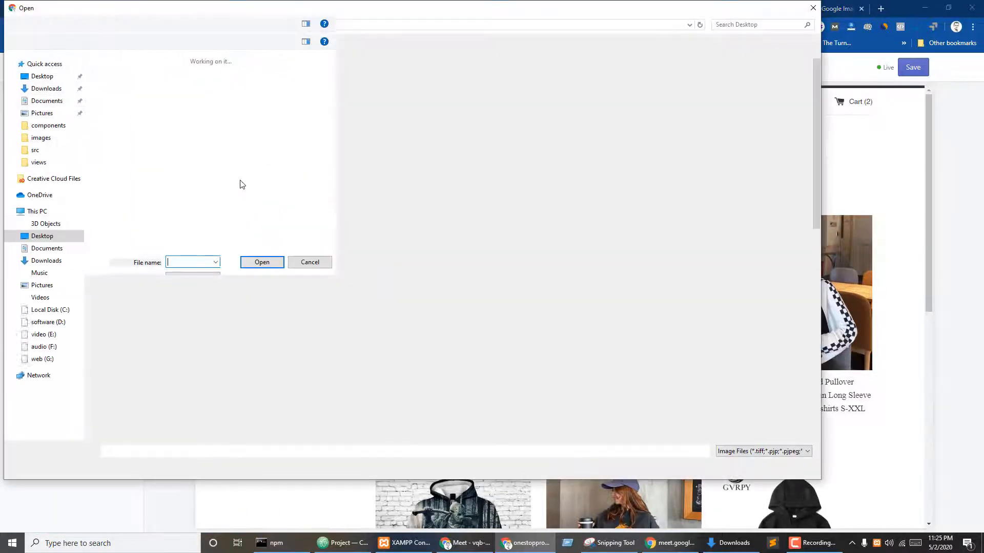
scroll(769, 66, "down", 5)
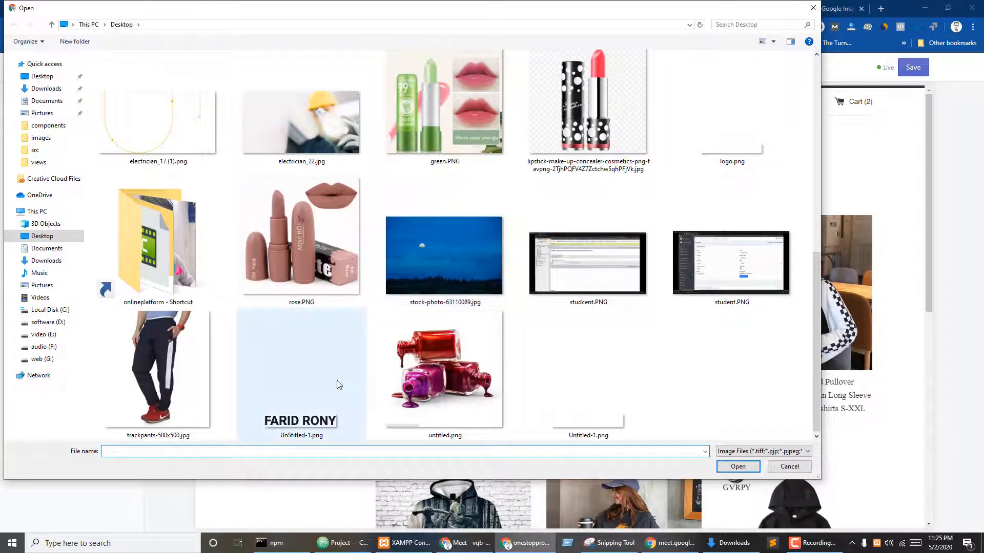
left_click(814, 8)
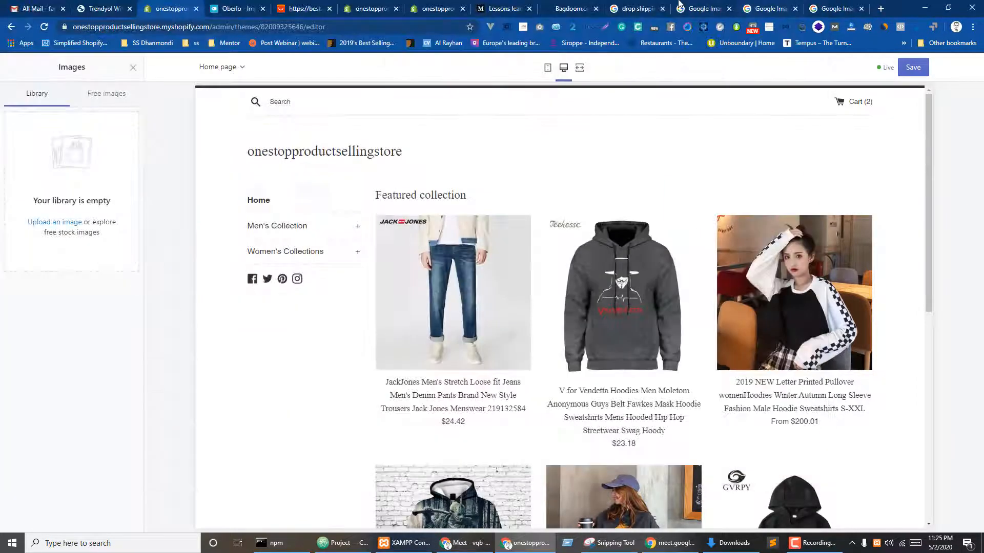
- Search Google Images for 'ecommerce logo' from the Bagdoom site tab
left_click(651, 9)
left_click(702, 6)
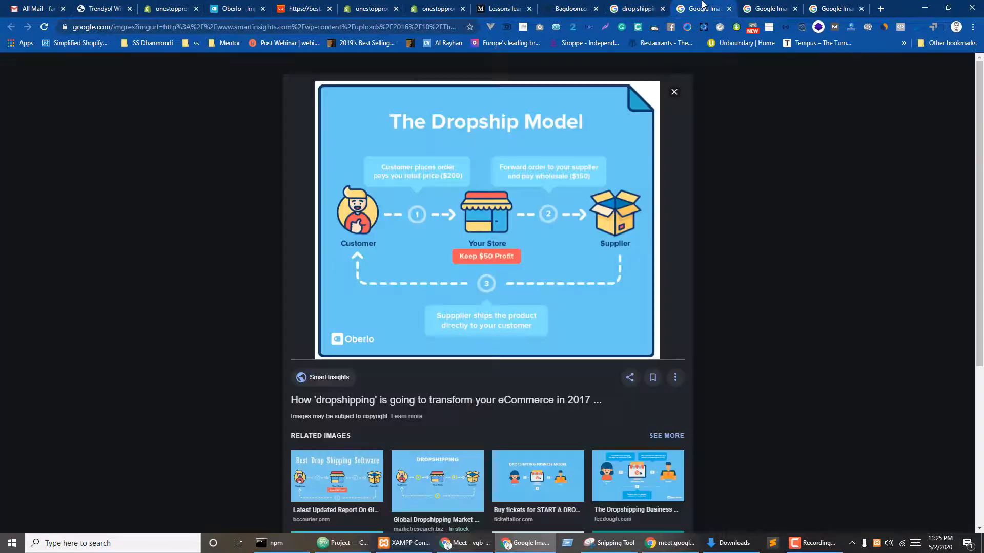
left_click(790, 4)
left_click(585, 7)
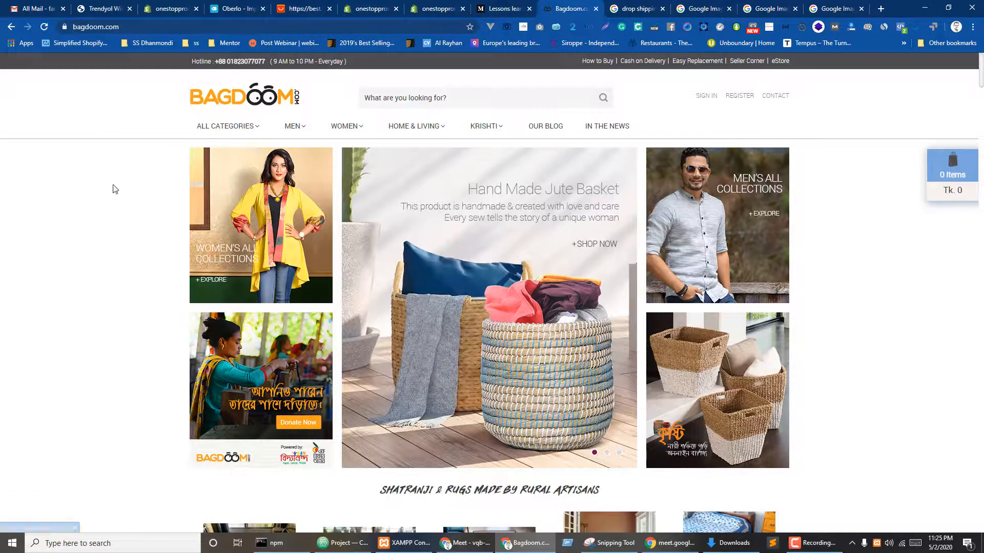
left_click(350, 26)
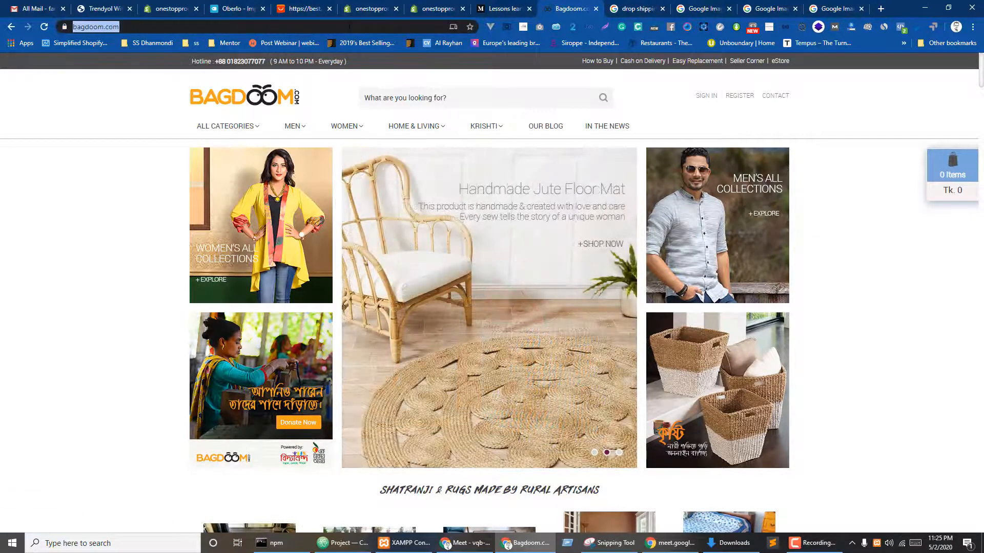
type("ecom,me")
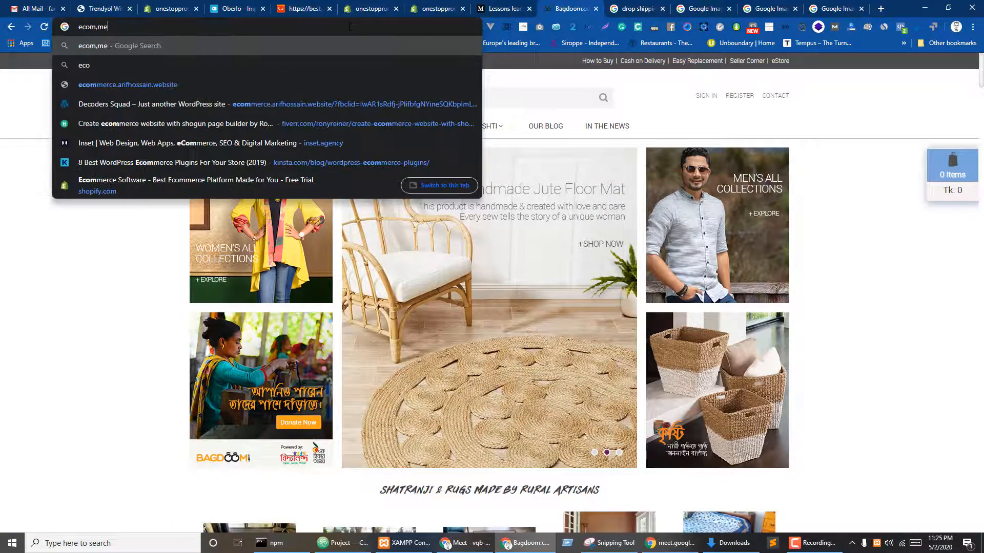
type("rce logo")
key("Return")
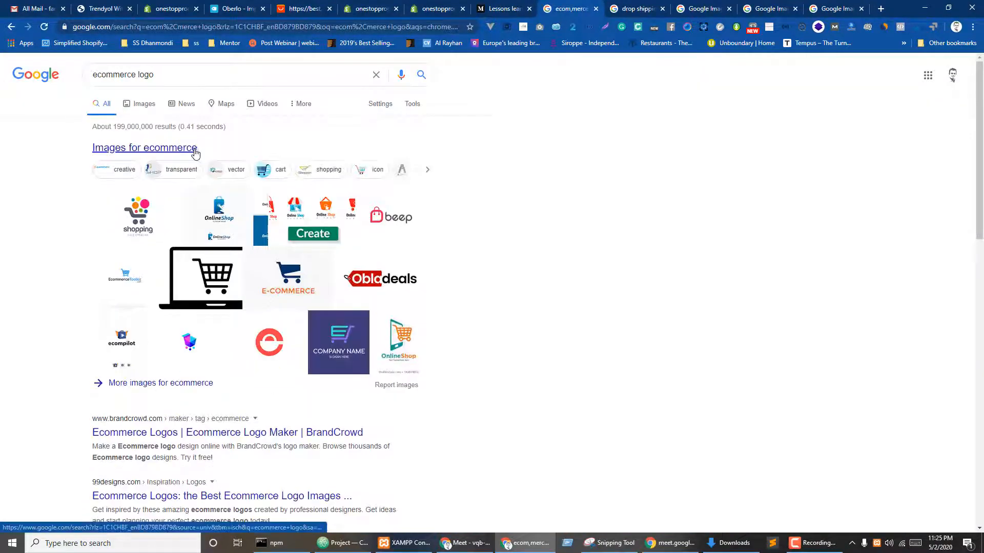
left_click(148, 104)
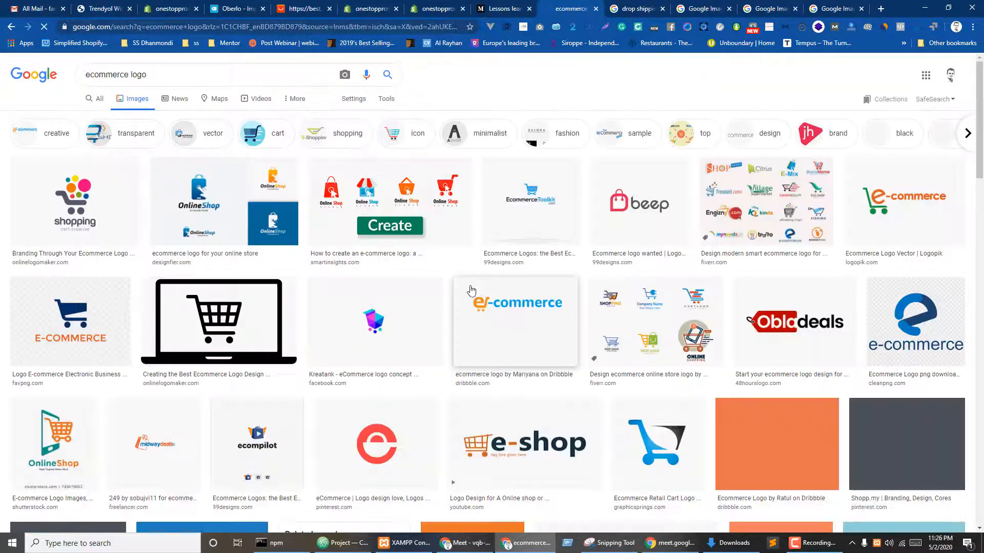
- Preview the orange and green e-commerce logo and open its source site in a new tab
scroll(350, 424, "down", 1)
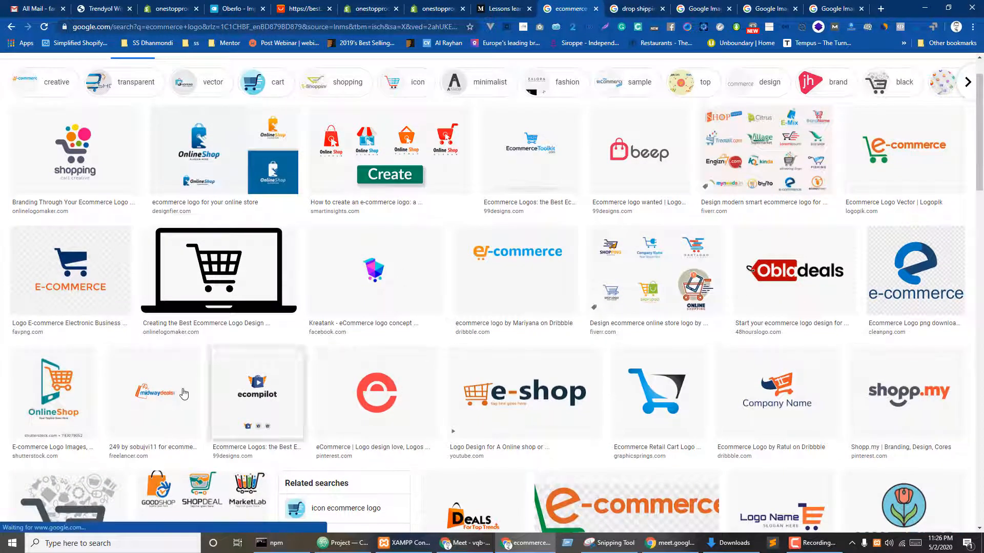
scroll(714, 437, "down", 3)
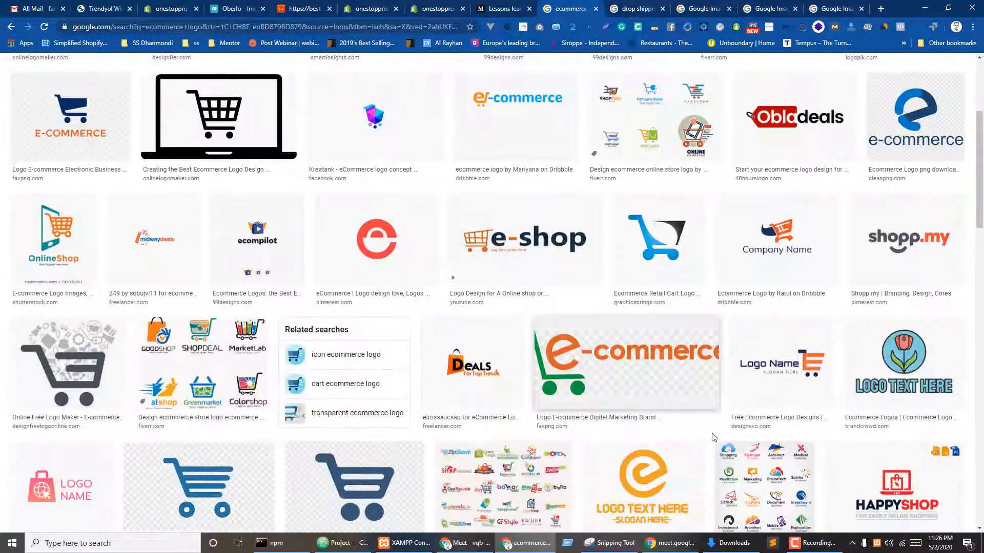
left_click(641, 369)
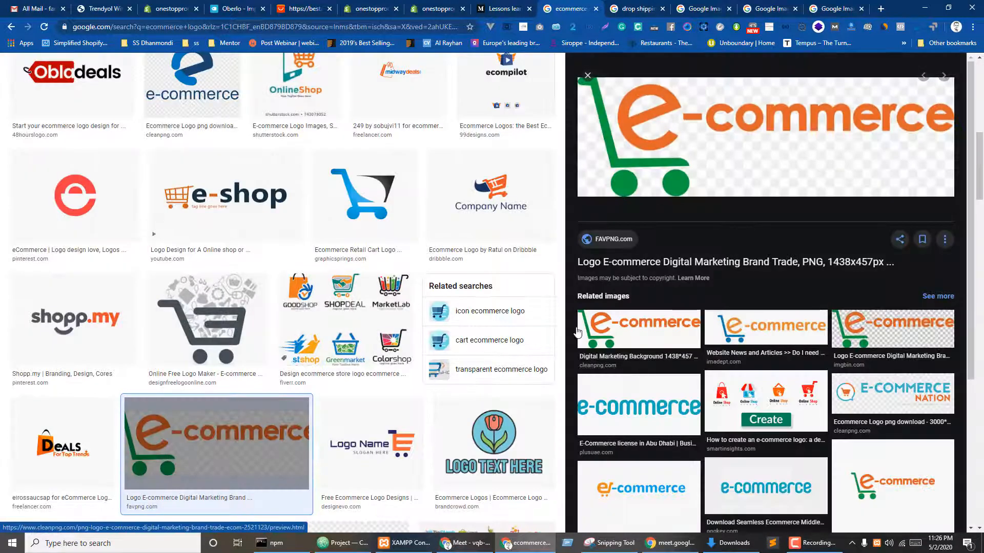
right_click(785, 131)
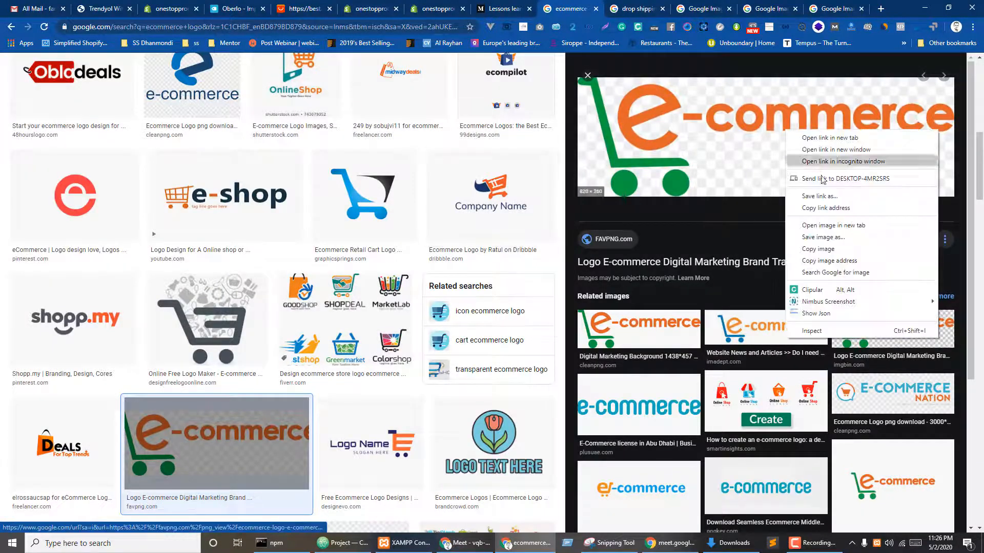
left_click(745, 237)
left_click(530, 11)
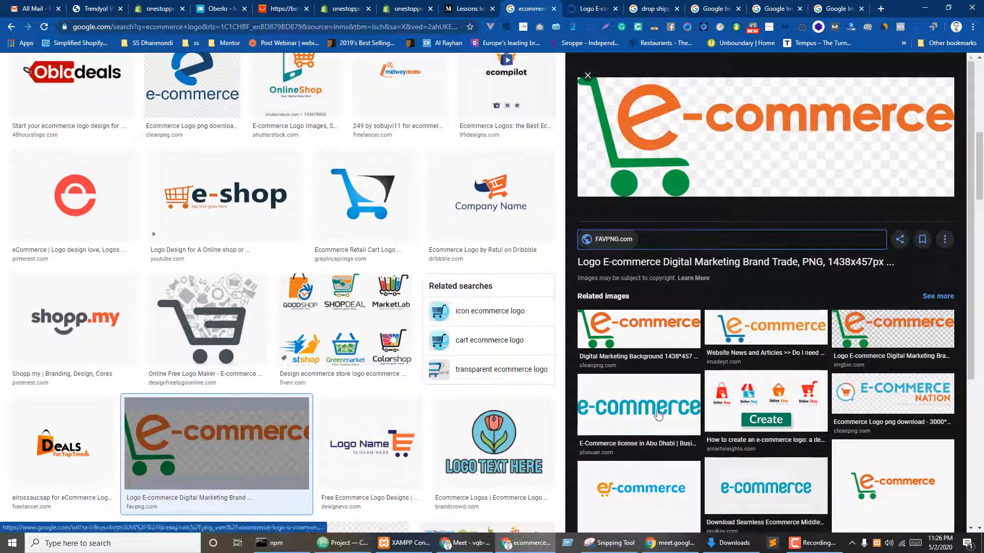
- Save the teal e-commerce logo as Ecom_nmaf9g.png and return to the Shopify editor
left_click(633, 403)
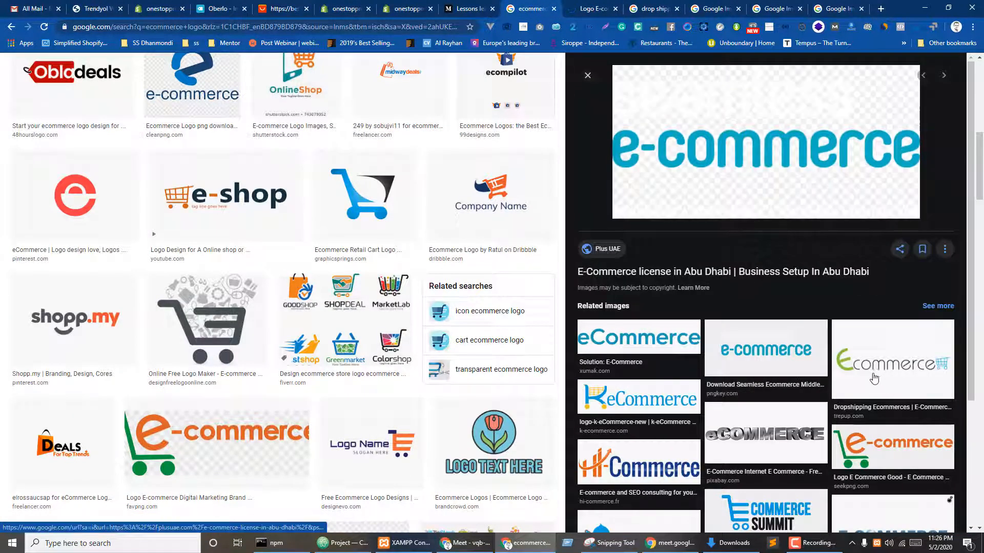
right_click(718, 140)
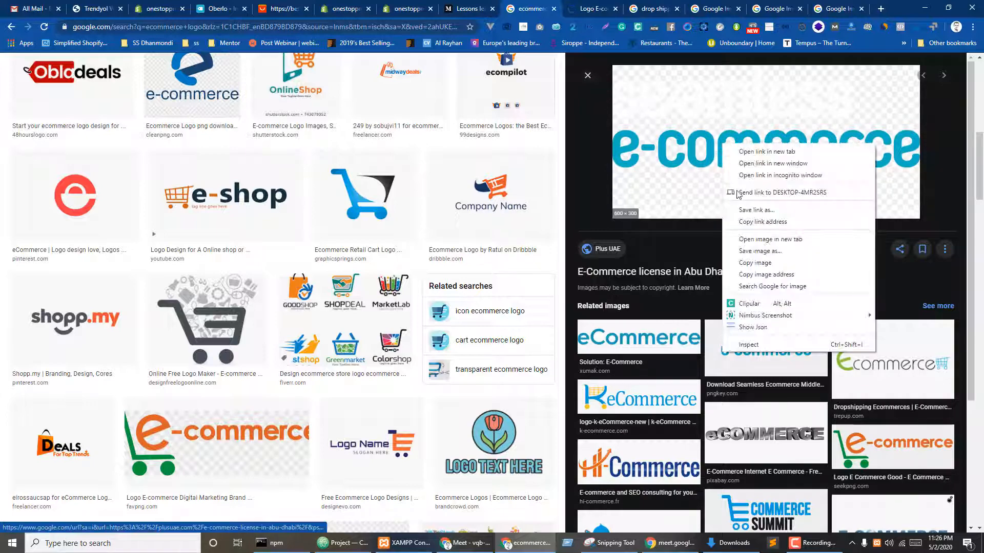
left_click(758, 251)
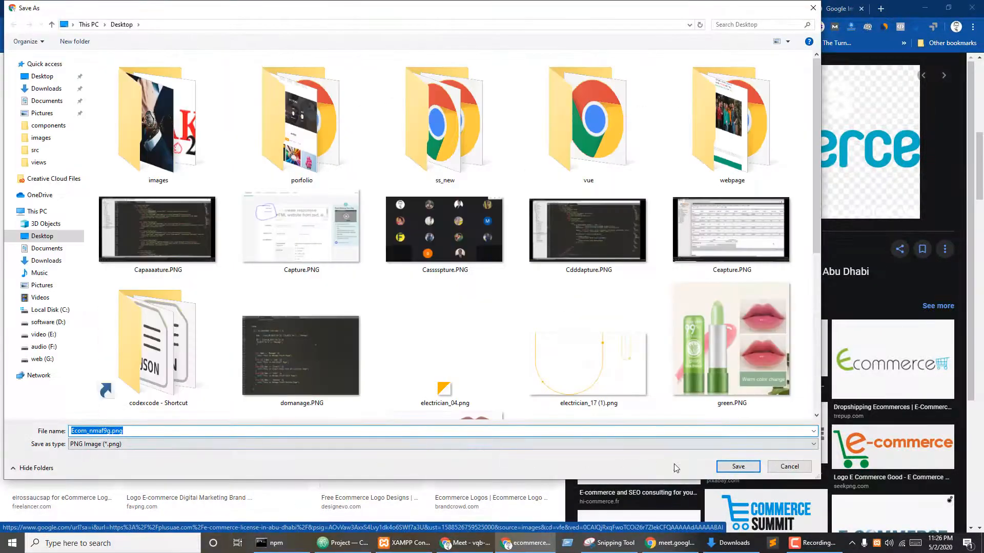
left_click(733, 468)
left_click(158, 8)
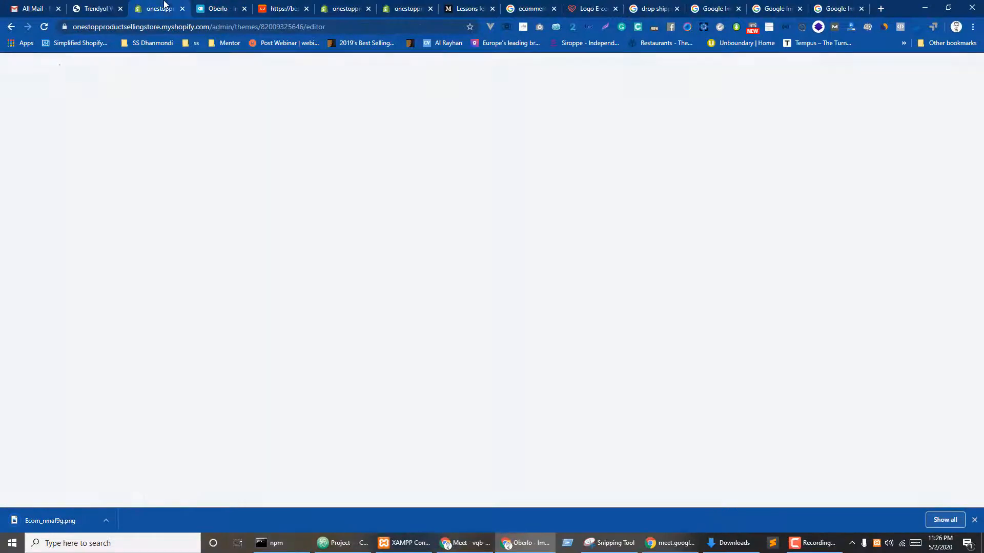
- Upload Ecom_nmaf9g.png as the header logo and set its custom width to 130px
left_click(60, 223)
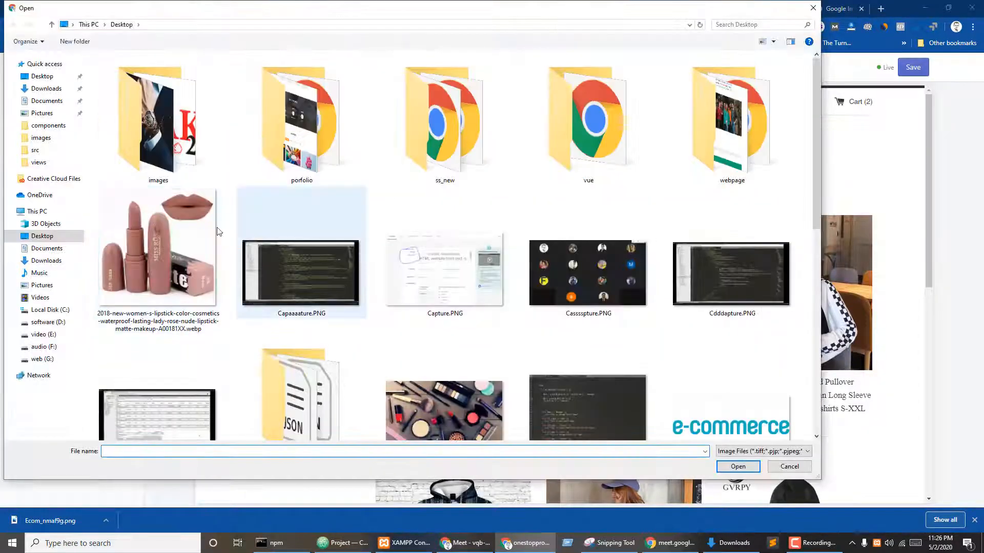
left_click(688, 436)
left_click(738, 467)
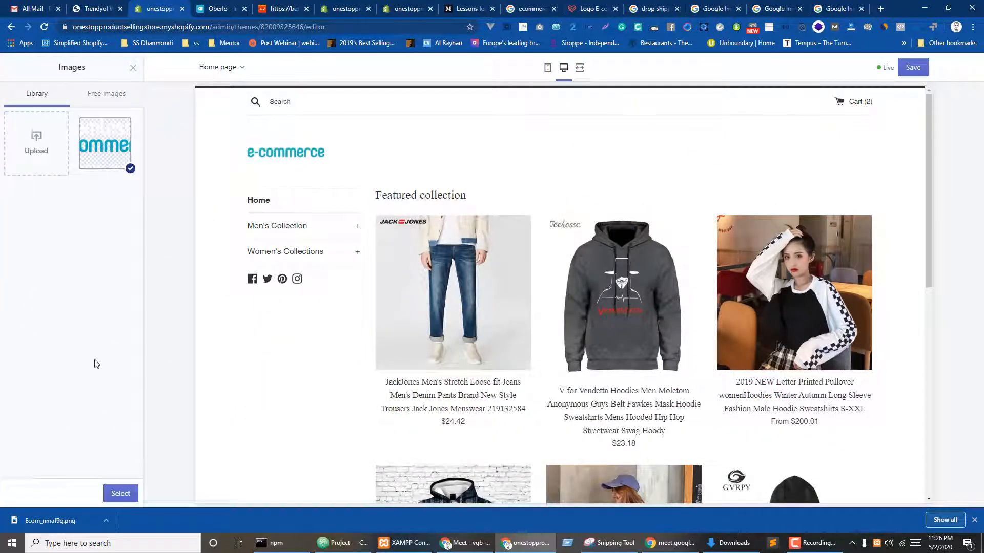
left_click(121, 494)
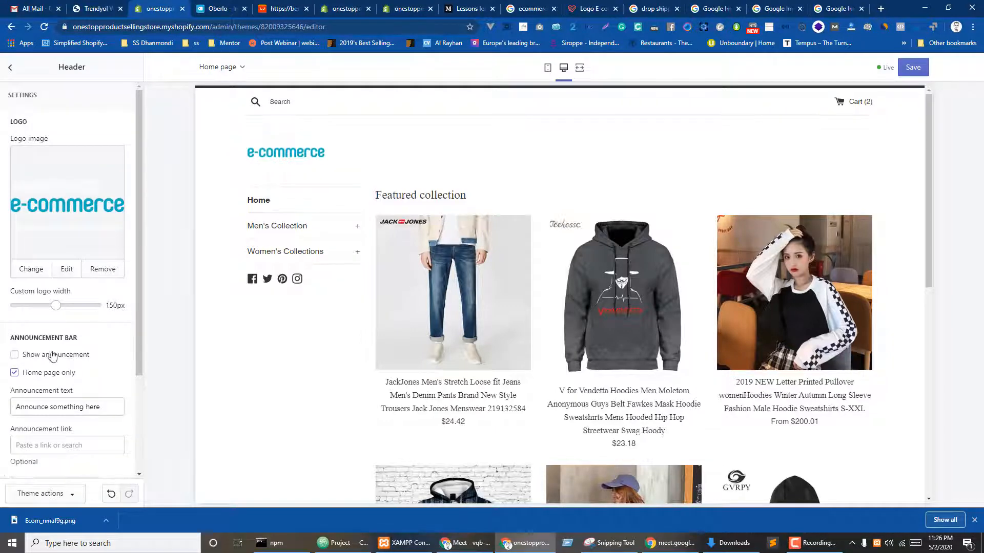
left_click_drag(73, 306, 88, 307)
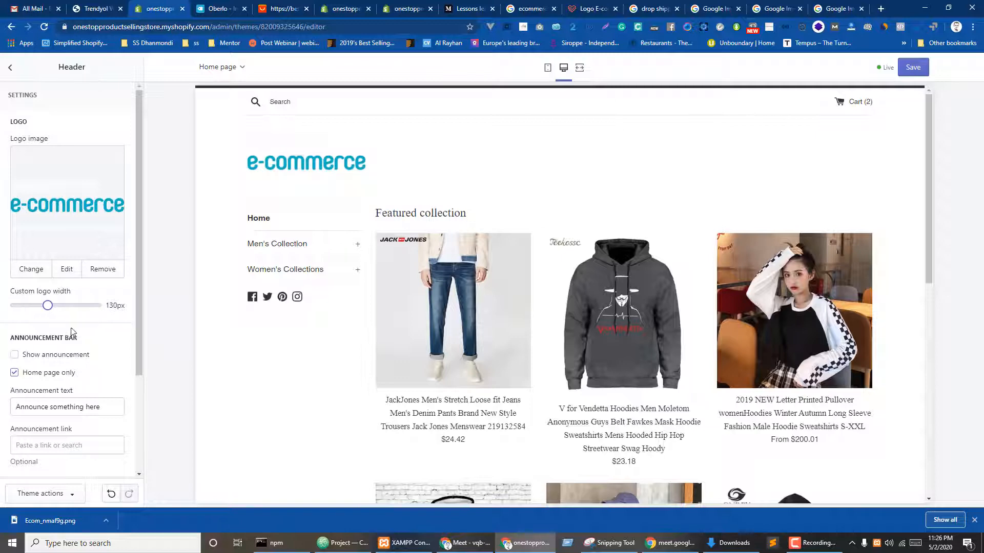
scroll(70, 335, "down", 1)
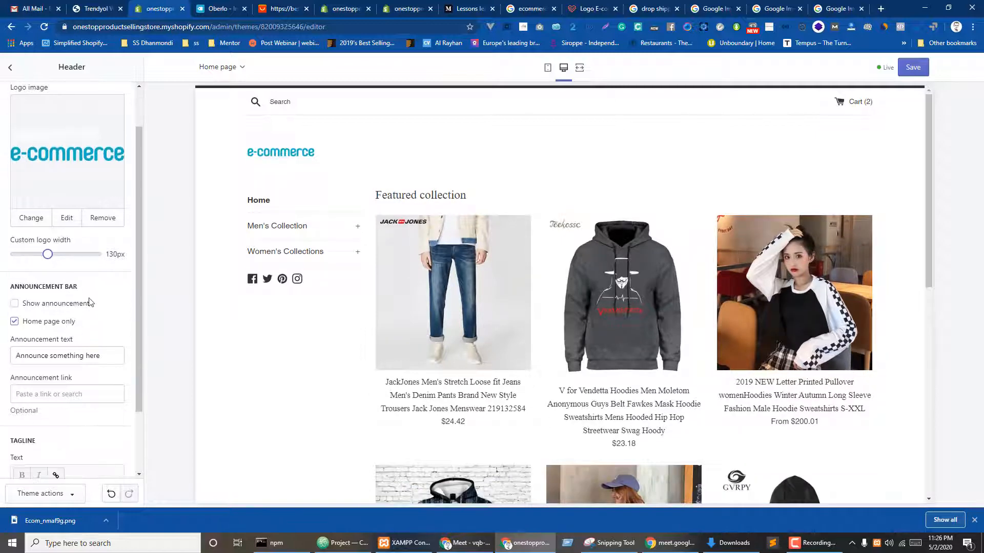
- Enable the announcement bar with the text '50% Discount On Hoodies', correcting the 'Hoddies' typo
left_click(14, 306)
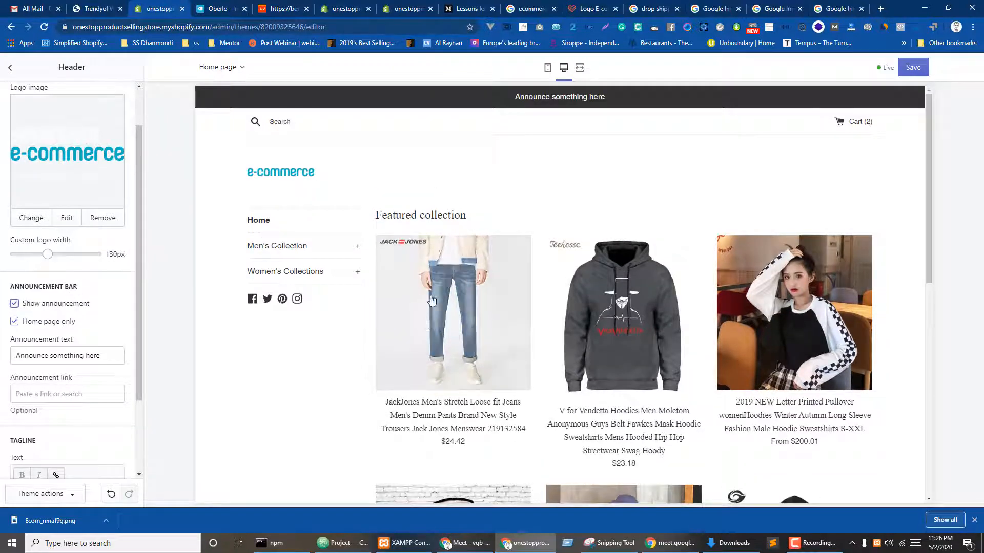
left_click_drag(110, 356, 3, 358)
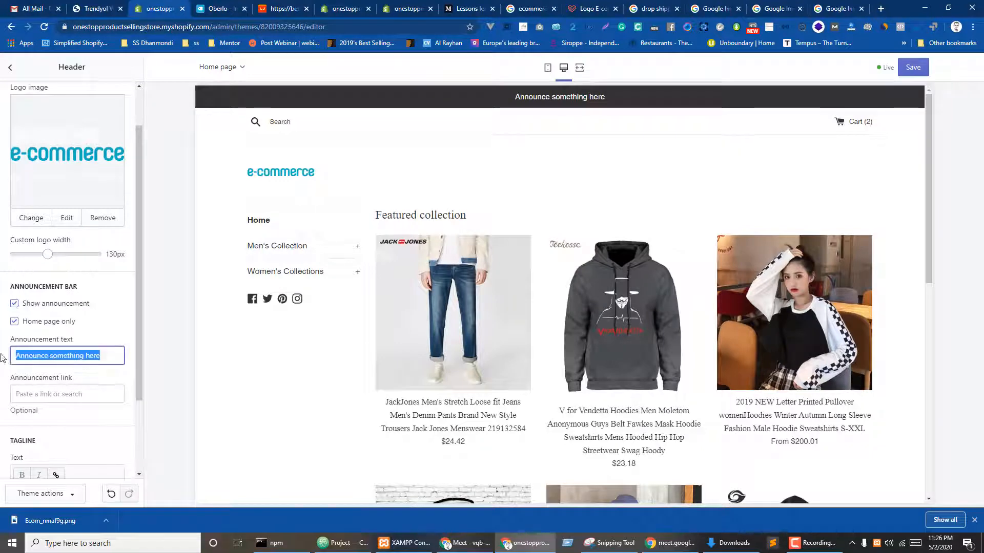
type("50")
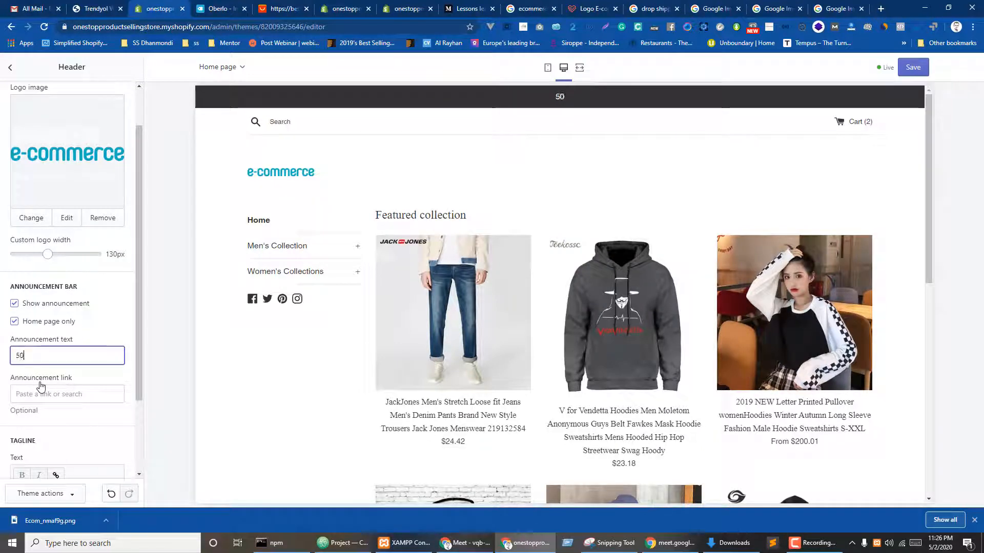
type("% Discount On ")
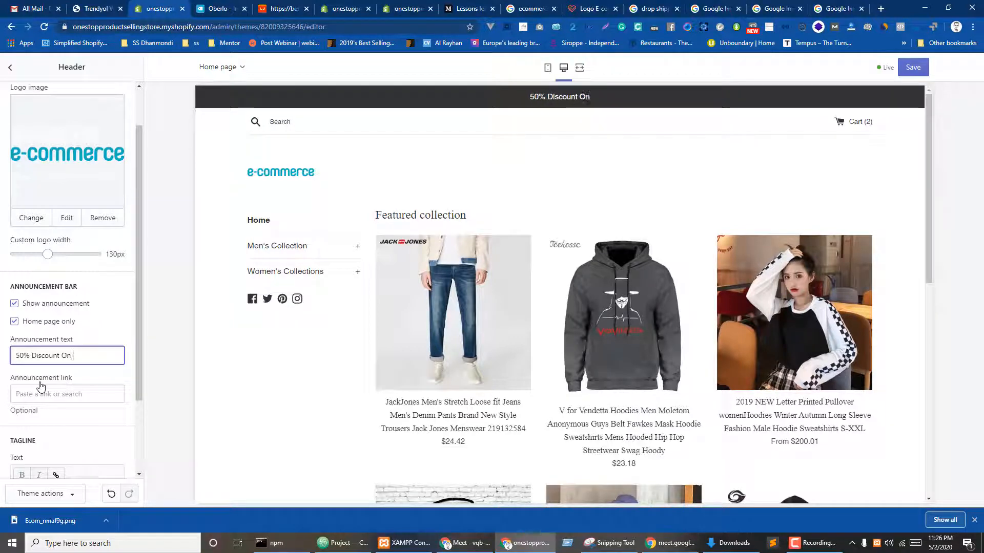
type("Hoddies")
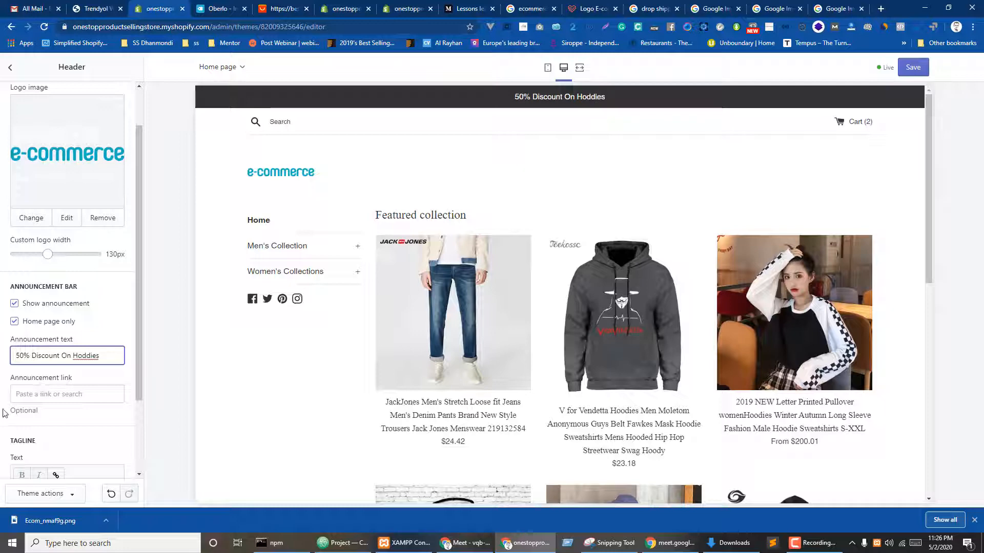
right_click(90, 353)
left_click(102, 370)
- Link the announcement to the BYBB'S SCURO hoodie product and start entering the tagline text
left_click(56, 394)
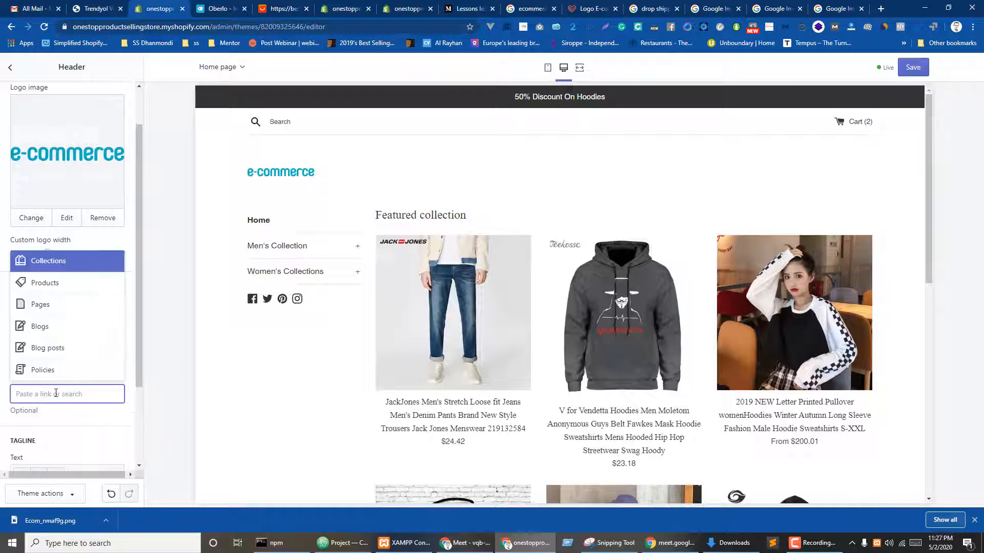
left_click(56, 285)
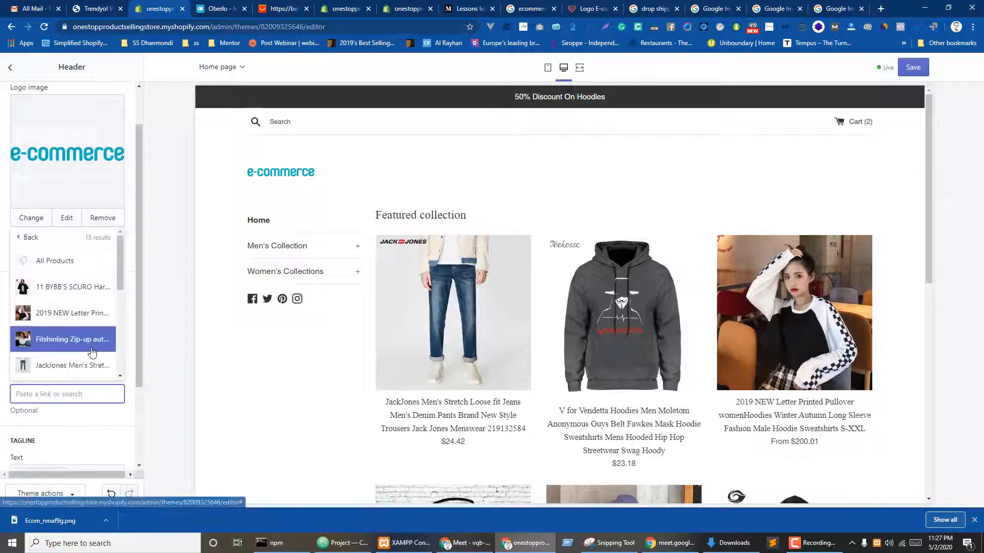
left_click(55, 288)
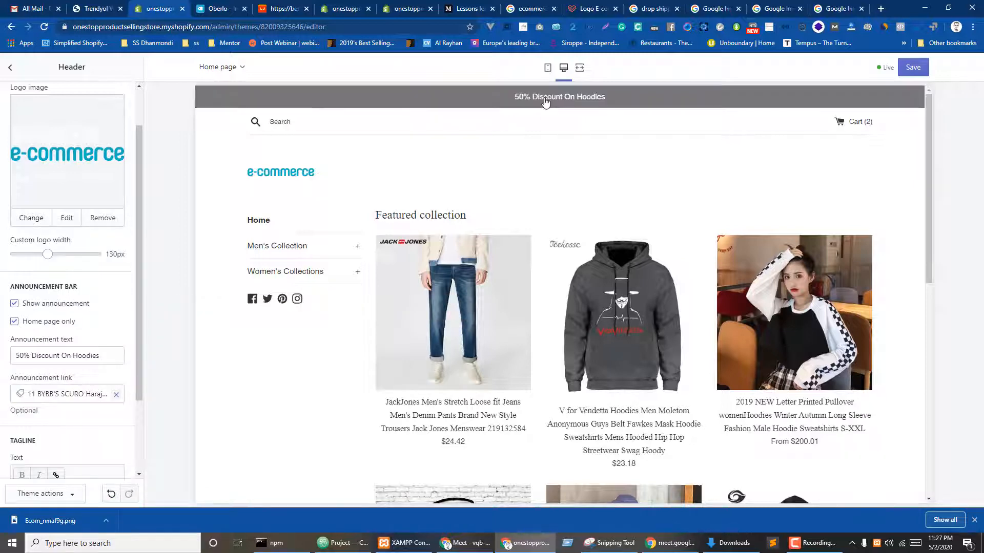
scroll(31, 333, "down", 2)
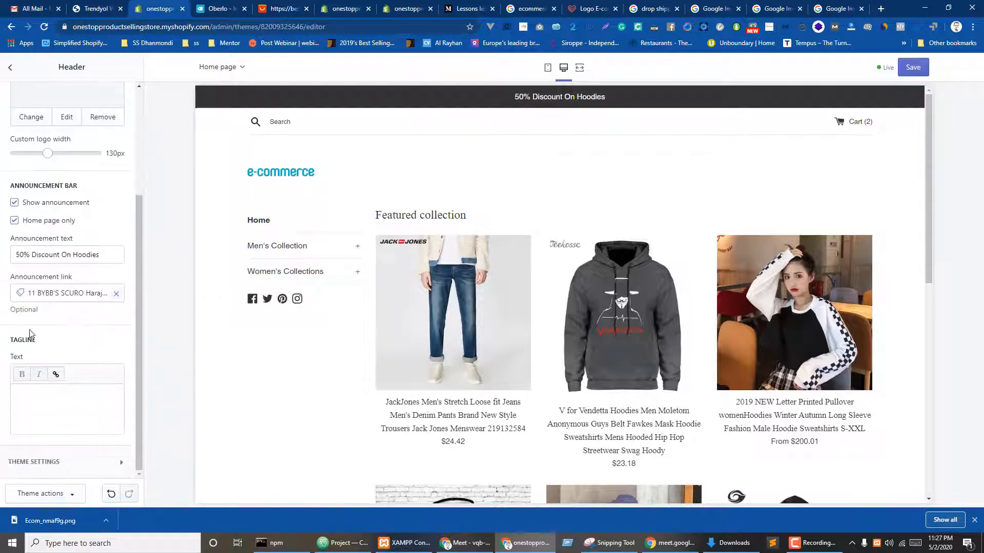
left_click(39, 408)
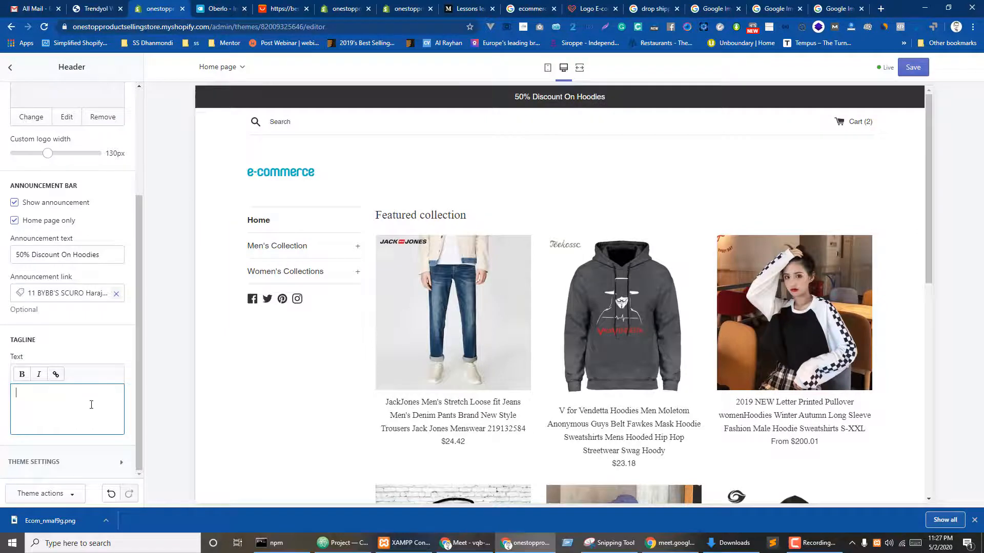
type("r3ftgy 5")
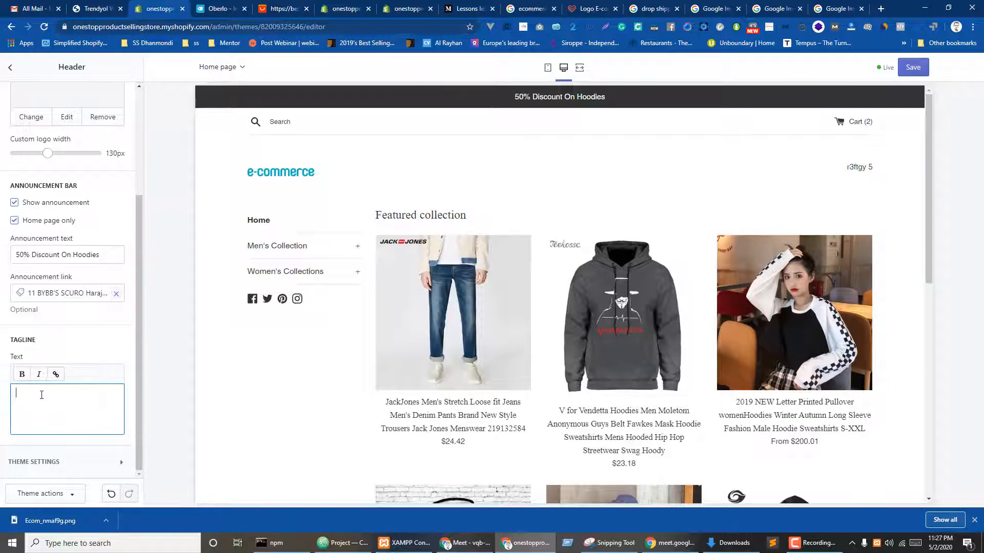
- Clear the header tagline and set the links and primary button colour to dark blue #241A84
left_click(97, 348)
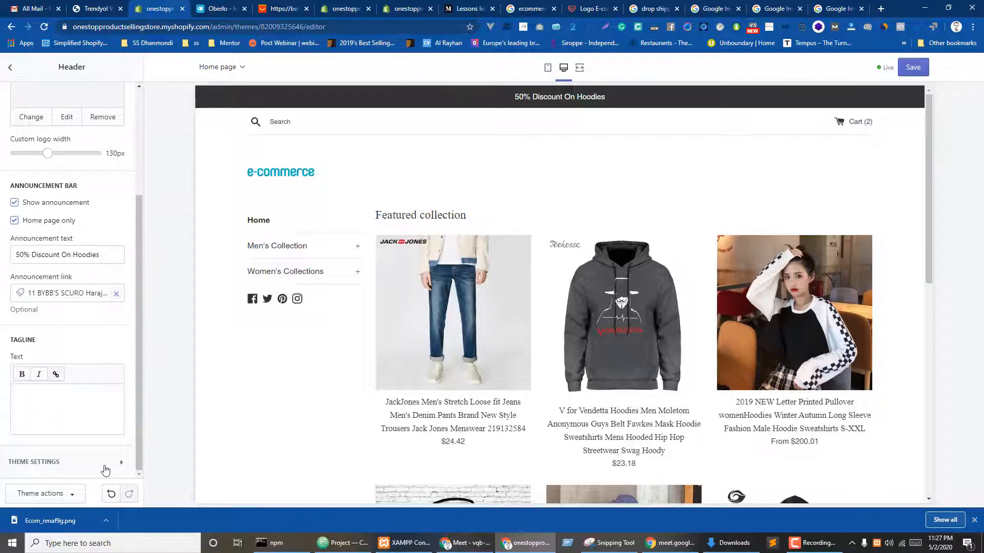
left_click(104, 469)
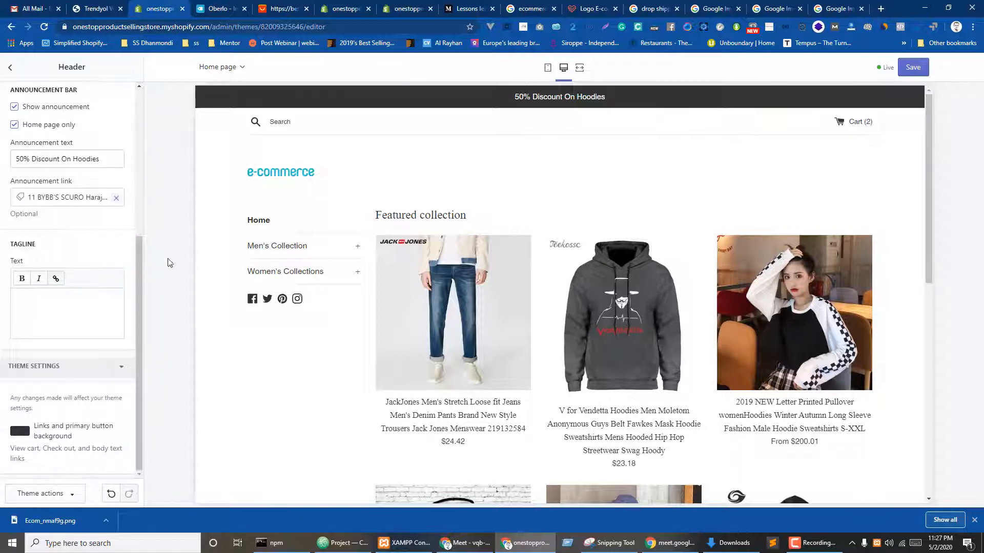
left_click(20, 433)
scroll(72, 371, "down", 3)
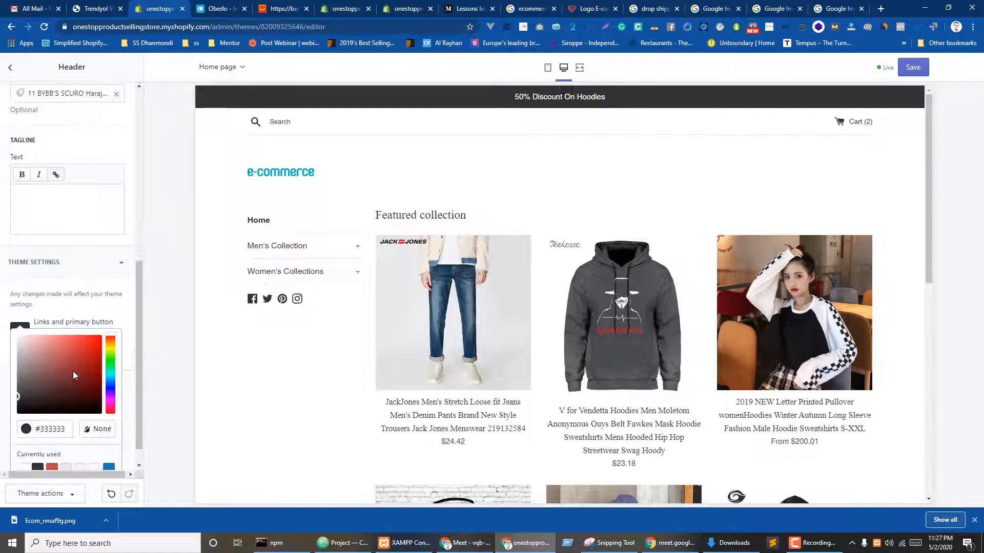
left_click(110, 362)
left_click(85, 343)
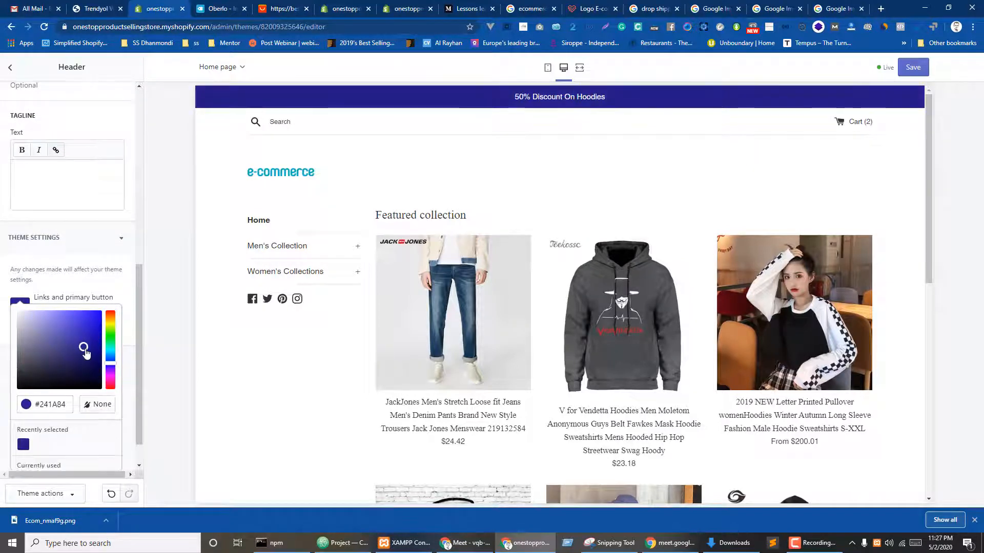
left_click(79, 285)
scroll(40, 356, "up", 5)
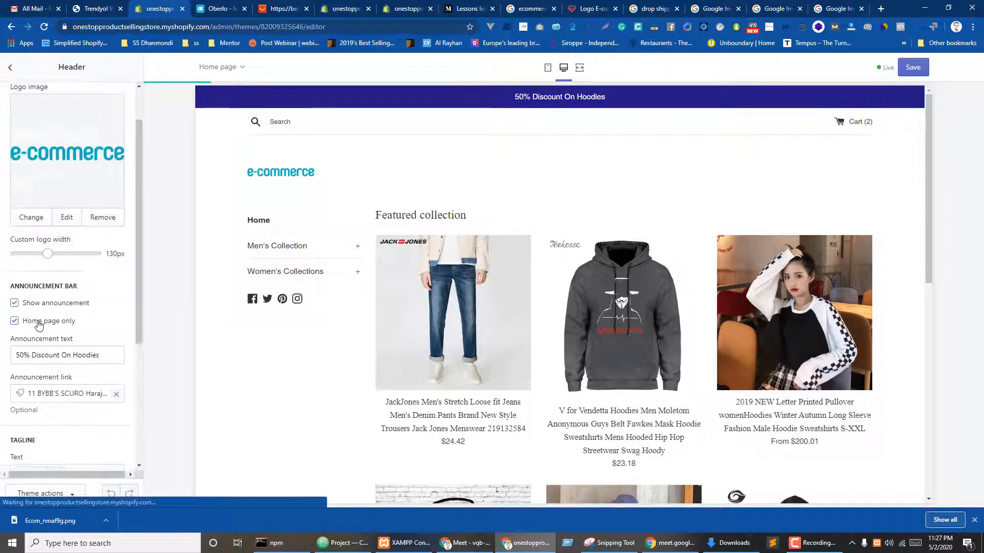
left_click(8, 69)
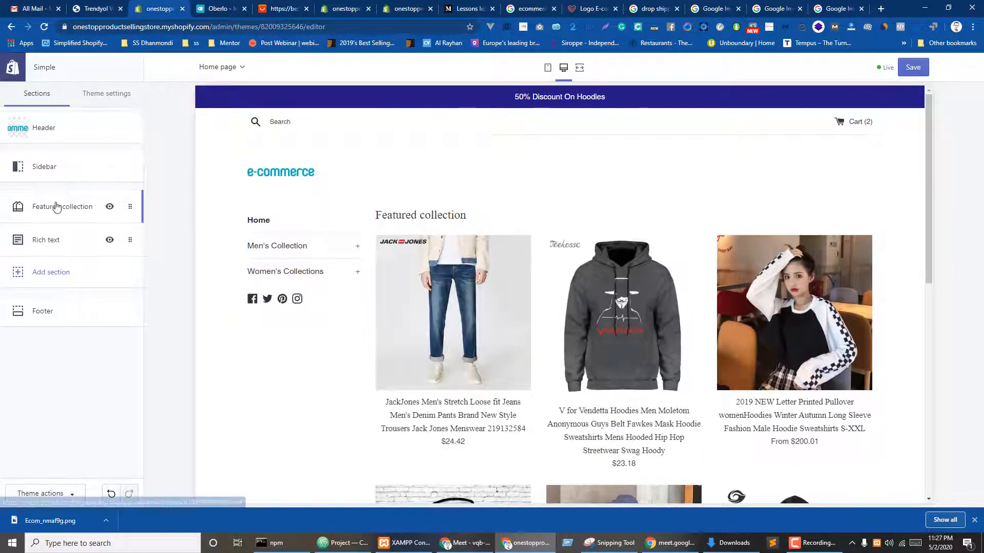
- Set the Featured collection section to show its products in 3 rows
left_click(44, 213)
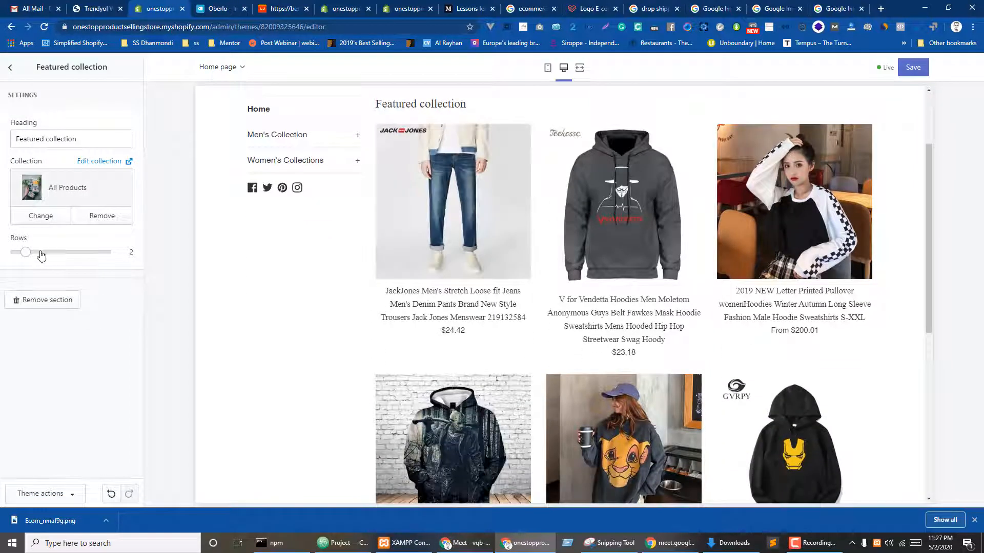
scroll(456, 266, "down", 4)
scroll(457, 266, "up", 3)
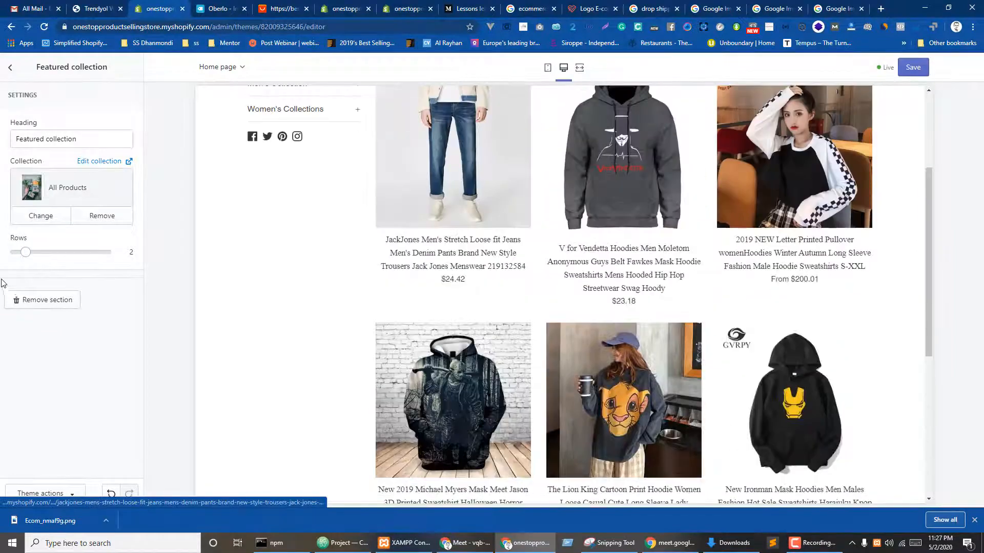
left_click_drag(26, 252, 76, 252)
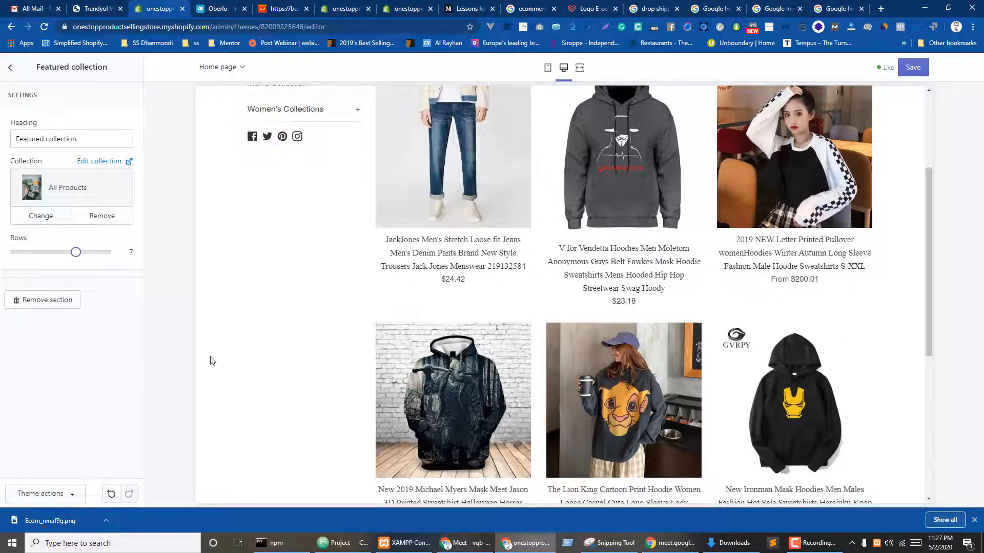
scroll(636, 246, "down", 7)
scroll(591, 328, "up", 4)
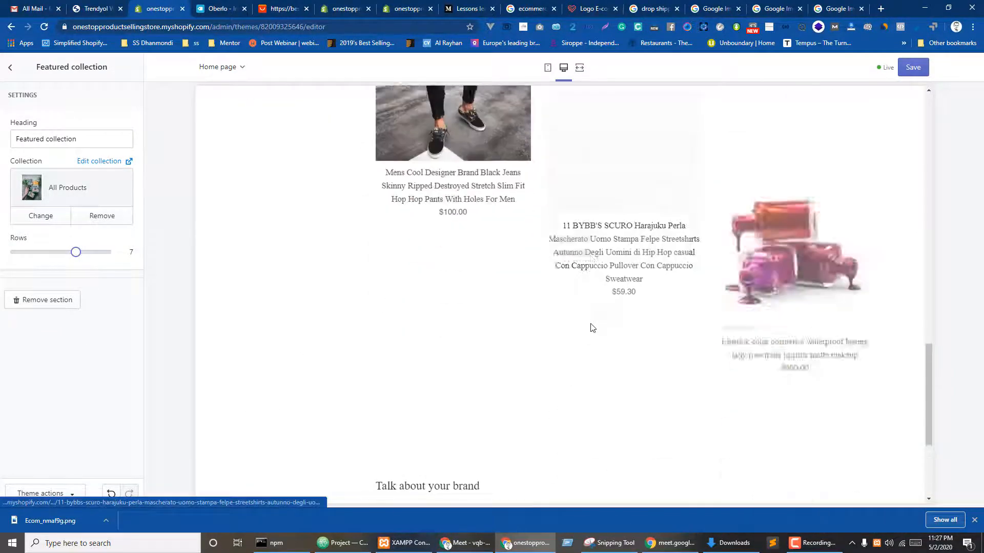
scroll(590, 328, "down", 5)
scroll(591, 328, "up", 10)
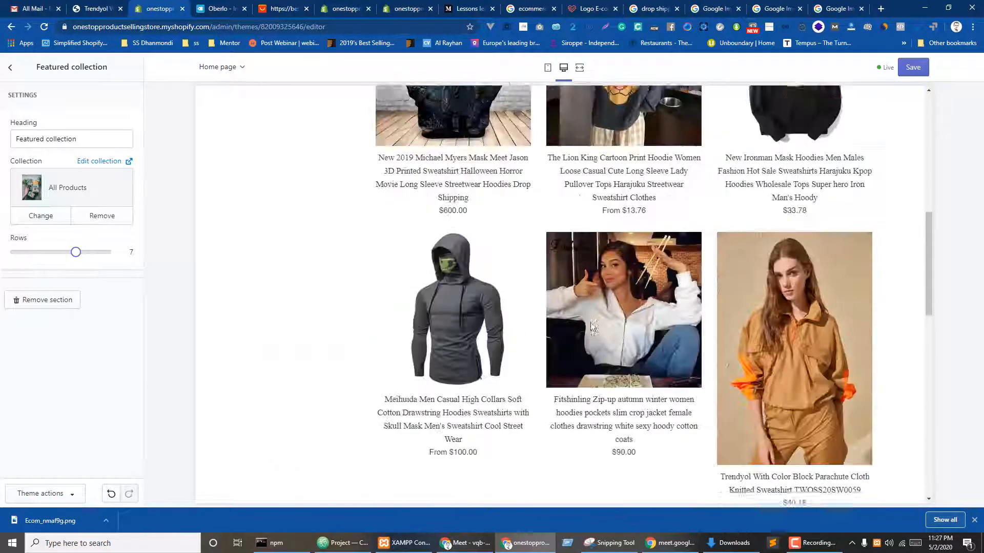
scroll(593, 328, "up", 8)
scroll(593, 328, "down", 7)
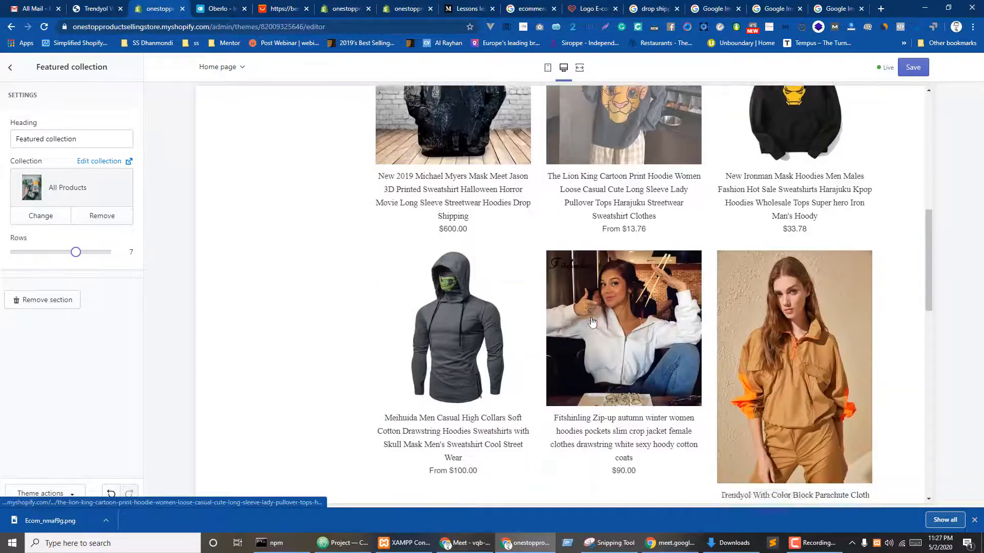
scroll(592, 321, "down", 10)
scroll(591, 322, "up", 8)
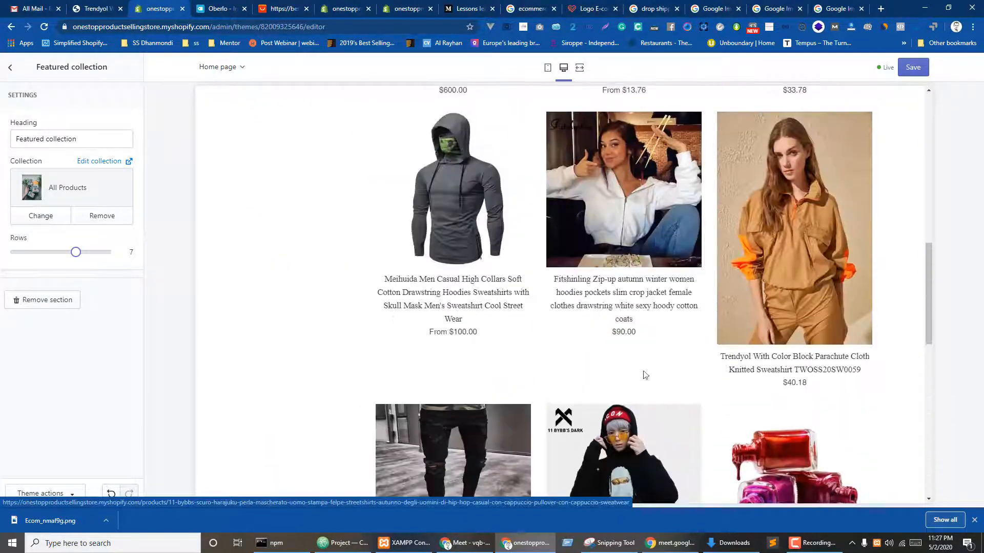
scroll(644, 375, "up", 9)
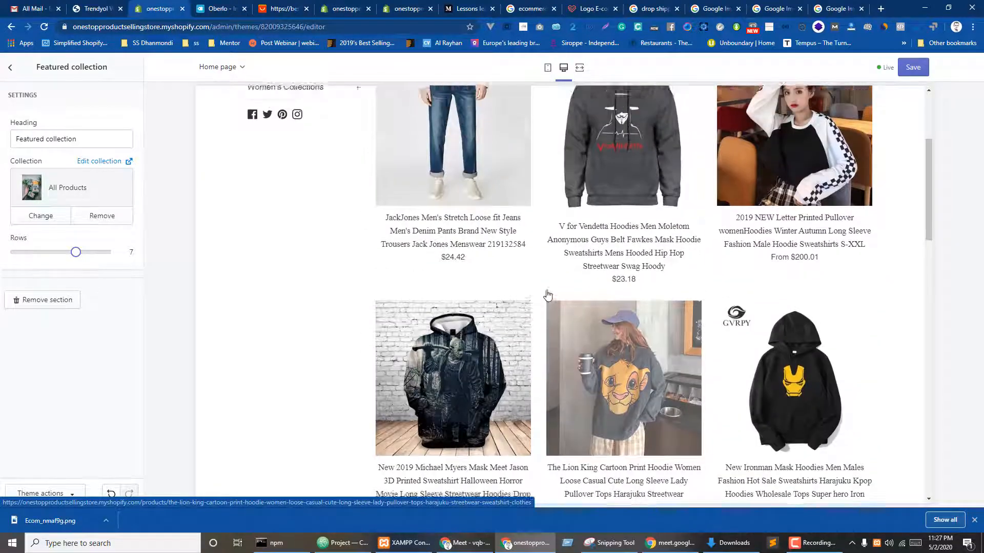
scroll(547, 295, "up", 2)
scroll(461, 299, "down", 15)
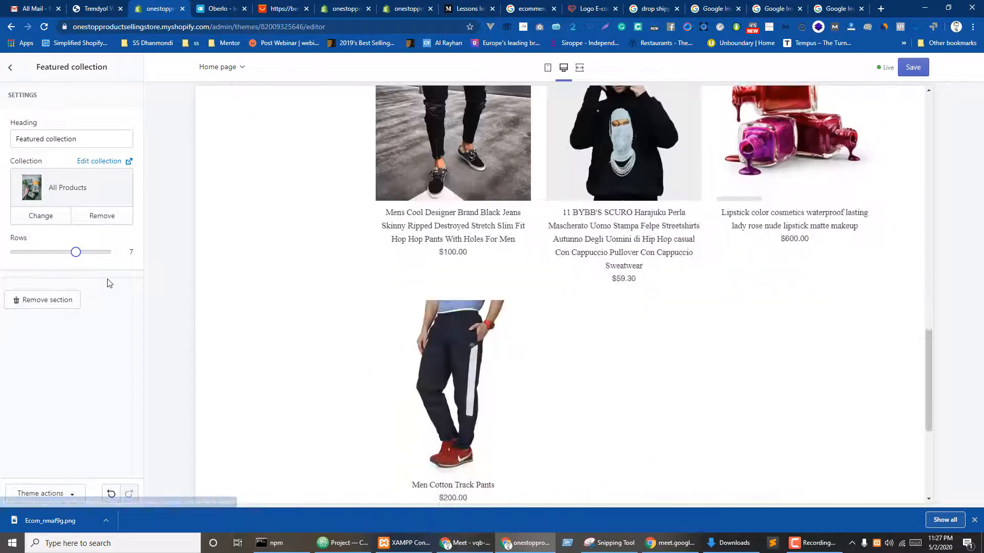
left_click_drag(76, 252, 65, 252)
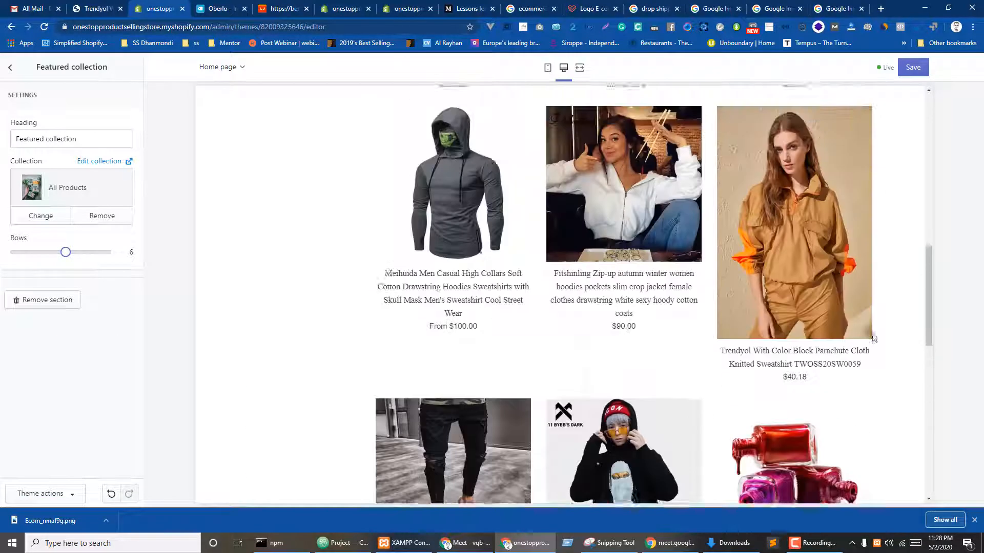
left_click_drag(66, 252, 35, 251)
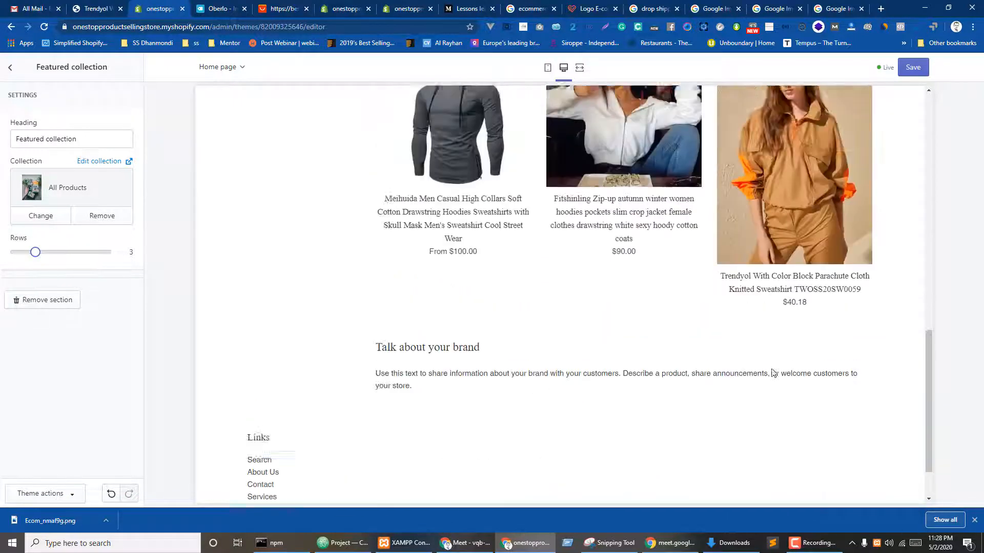
- Change the section heading from 'Featured collection' to 'All collection'
left_click_drag(78, 139, 3, 140)
double_click(28, 145)
type("All")
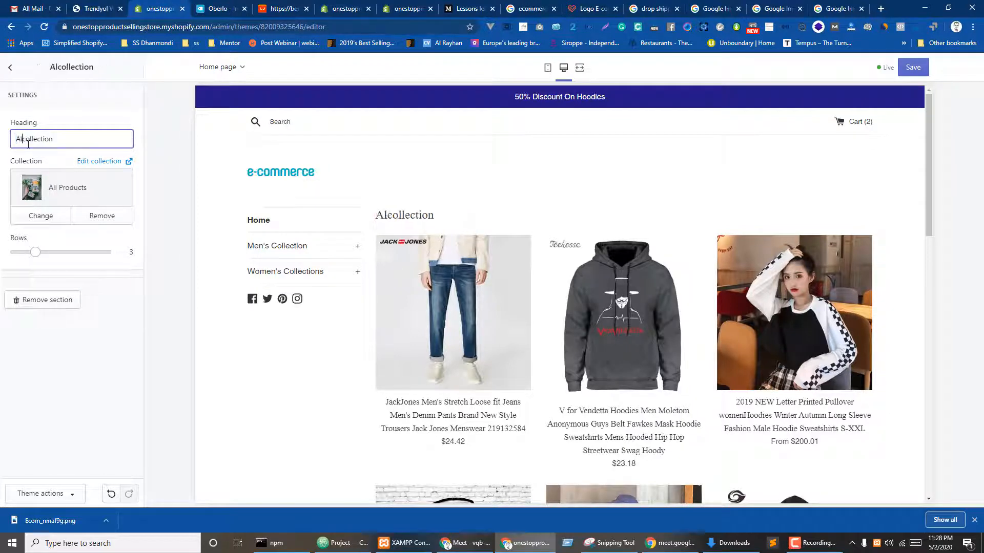
left_click(76, 346)
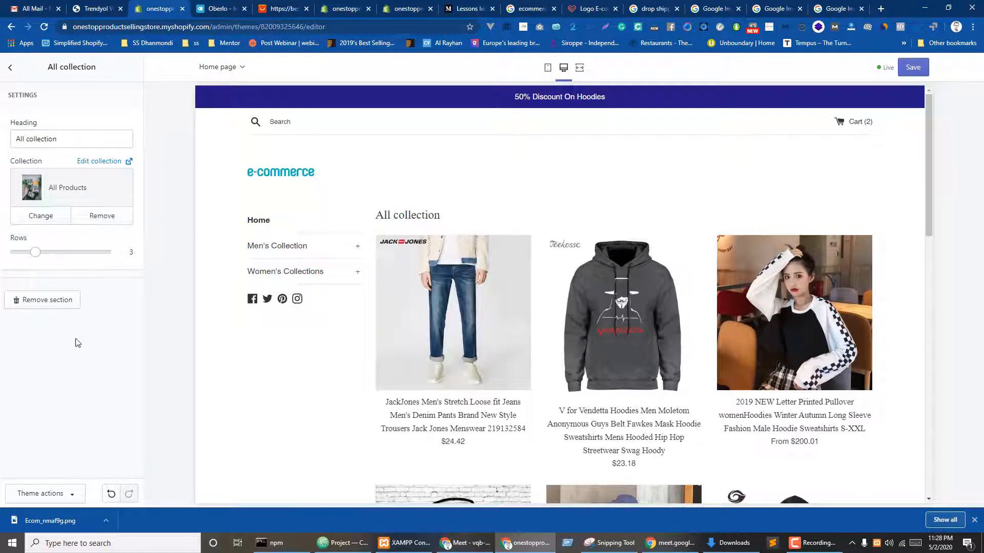
left_click(10, 67)
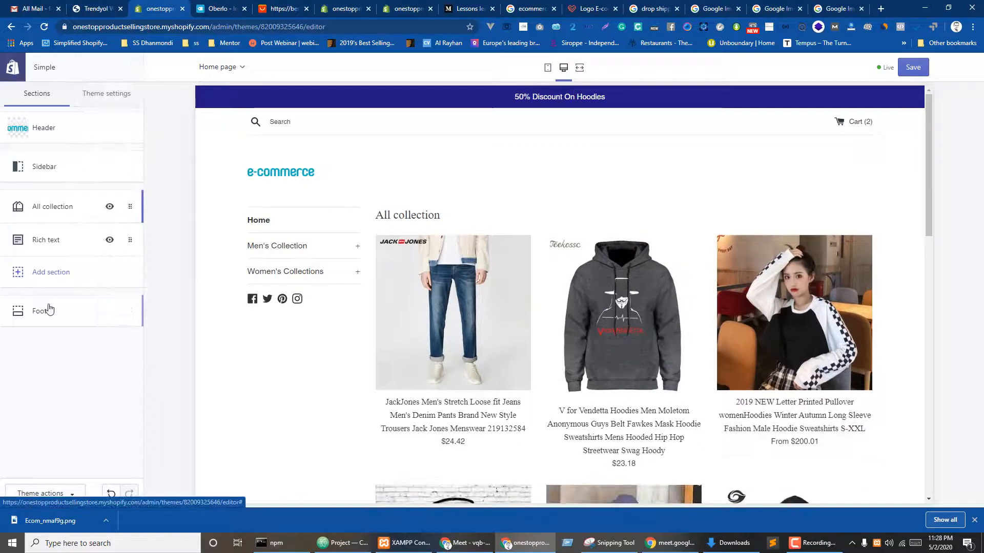
- Remove the 'Talk about your brand' rich text section from the home page
left_click(46, 241)
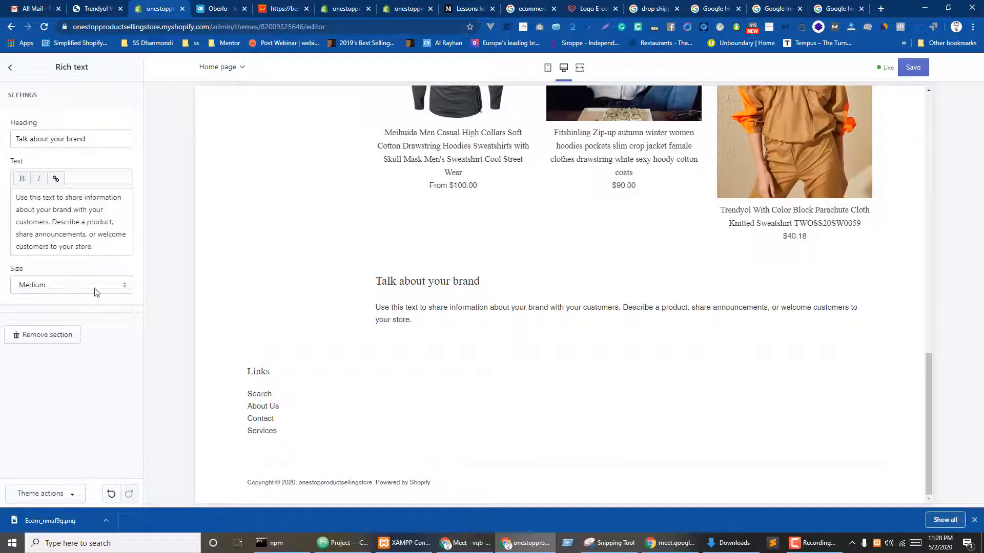
left_click(30, 335)
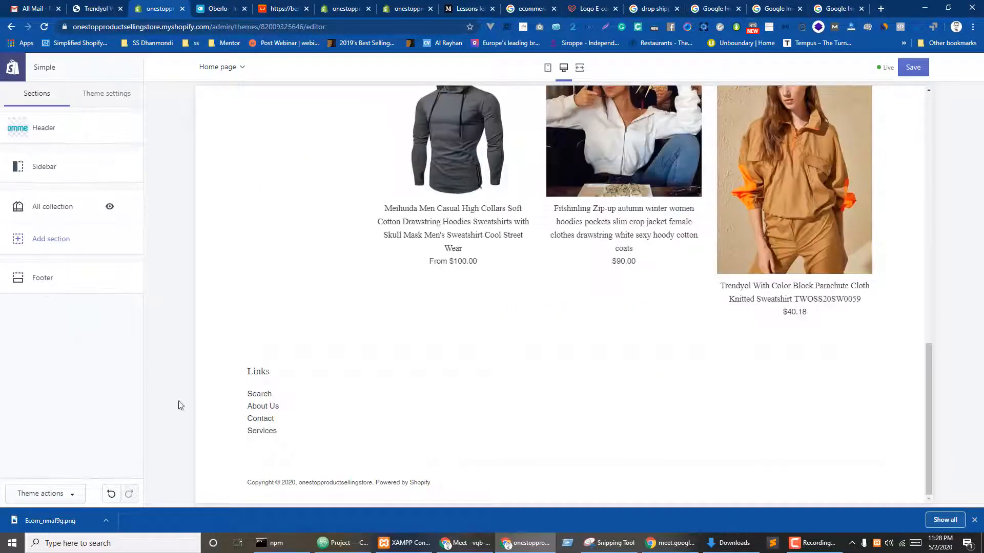
left_click(56, 207)
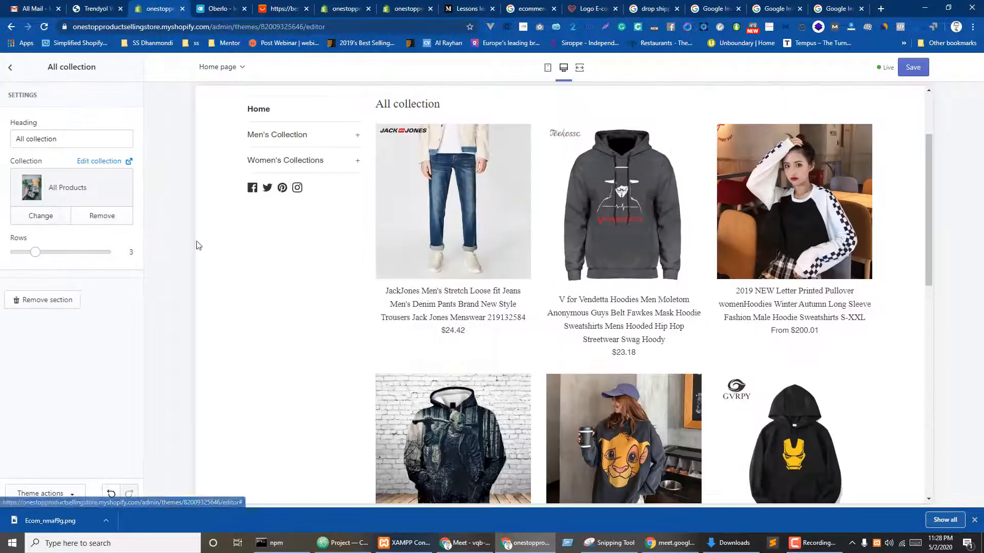
left_click(8, 73)
- Assign Men's Collection to the second collection tile, remove the empty third tile, and adjust collections per row
left_click(41, 287)
left_click(57, 374)
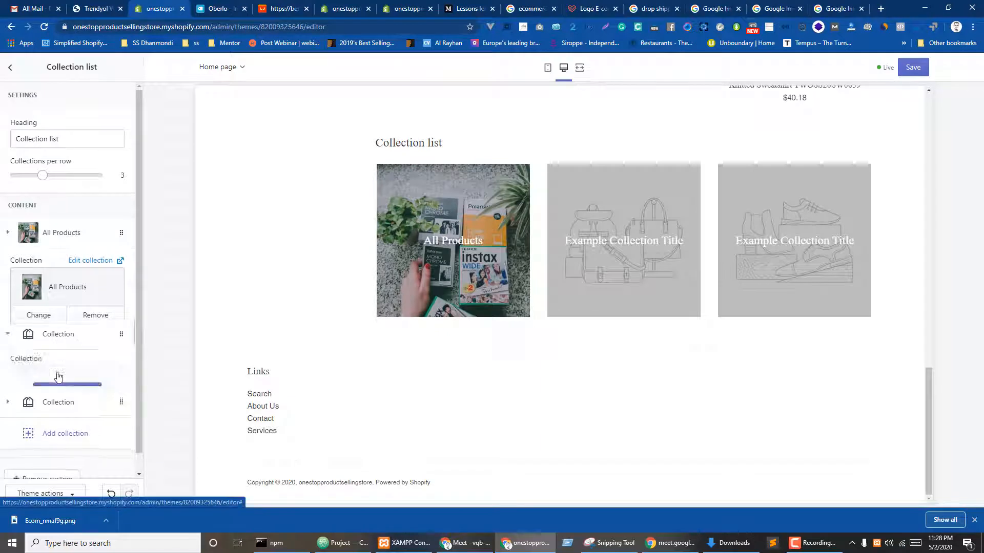
left_click(57, 334)
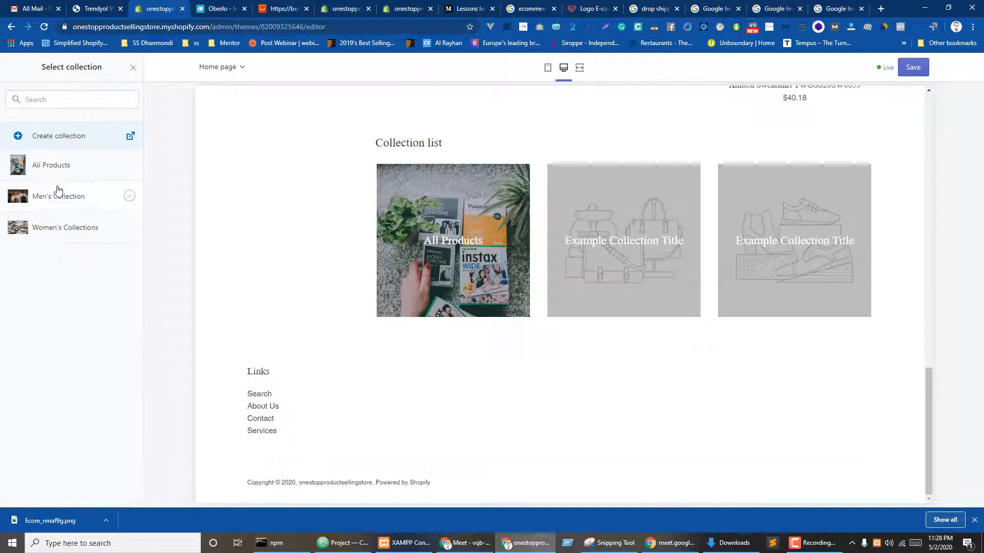
left_click(58, 191)
left_click(121, 494)
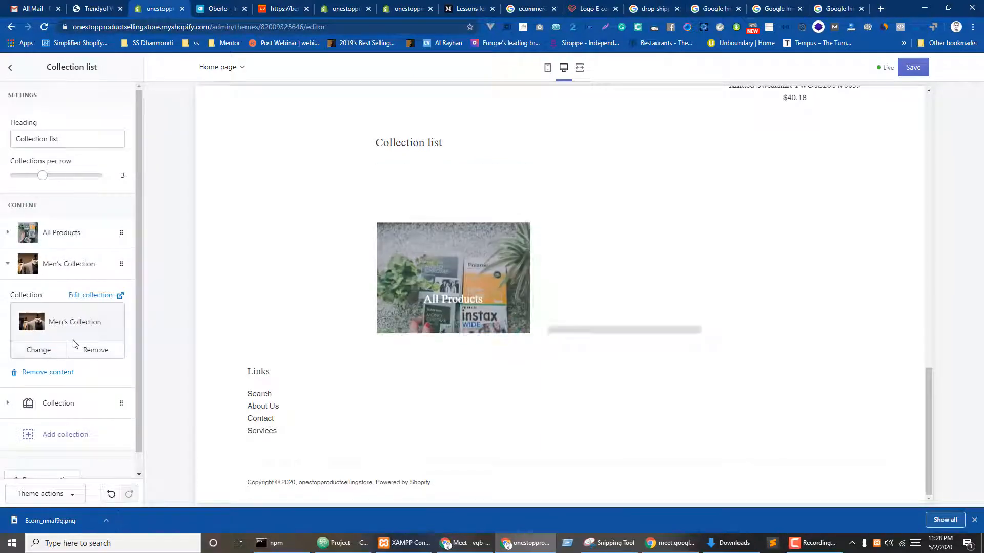
left_click(58, 403)
left_click(48, 402)
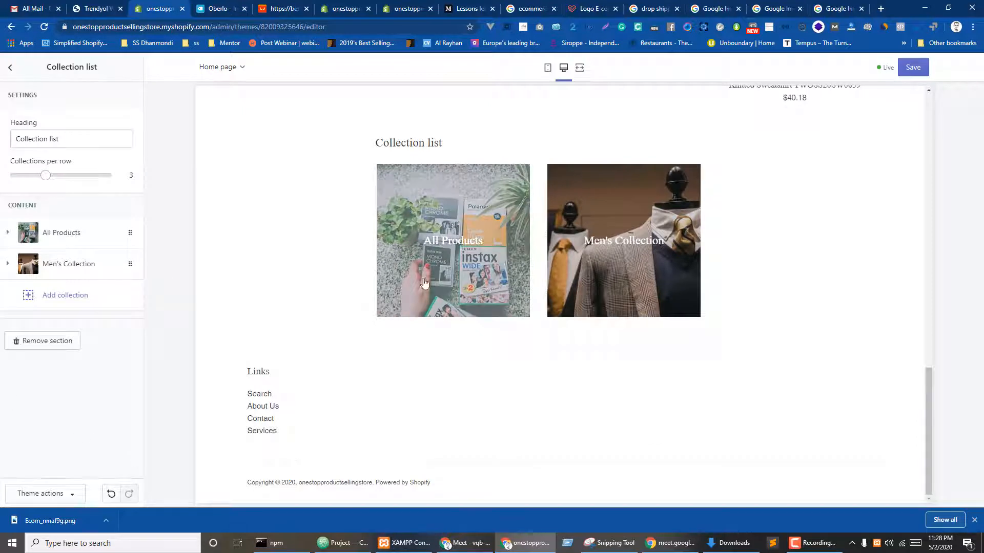
left_click_drag(31, 171, 45, 175)
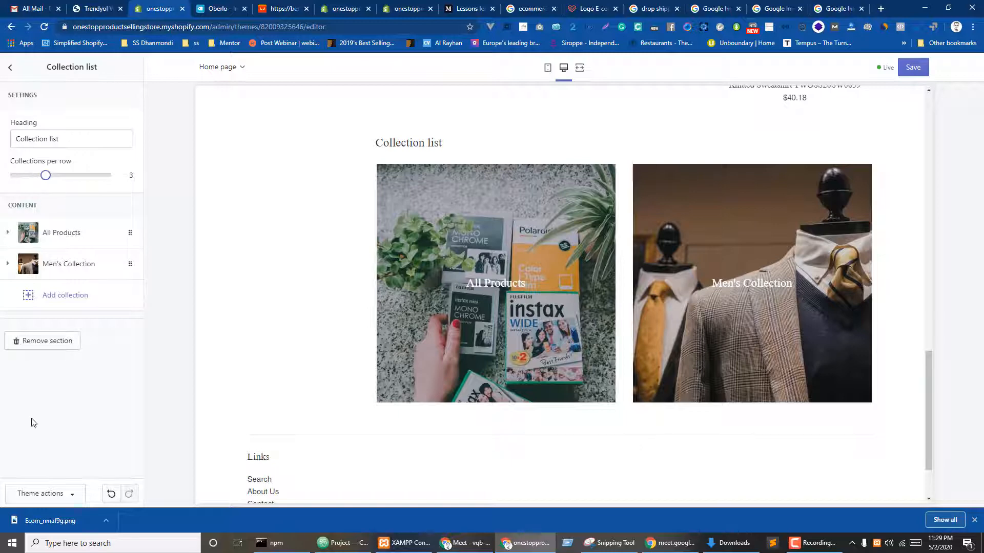
- Add a new collection tile set to Women's Collections
left_click(54, 297)
left_click(66, 362)
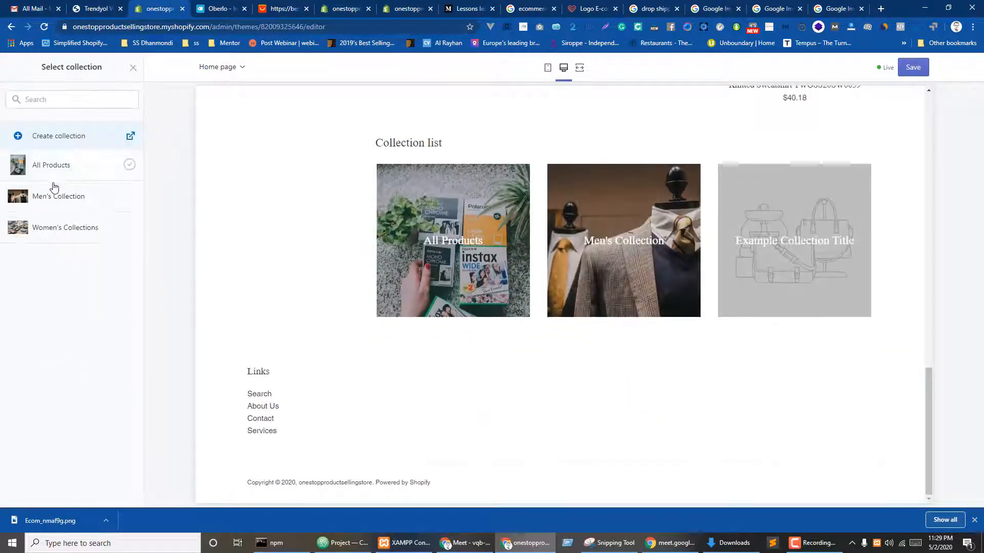
left_click(49, 228)
left_click(117, 493)
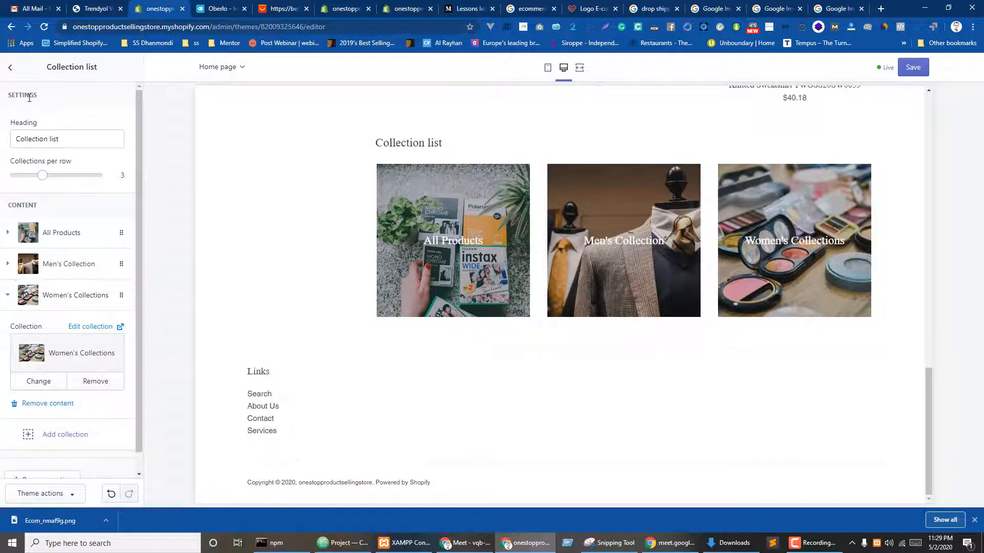
left_click(77, 138)
triple_click(61, 139)
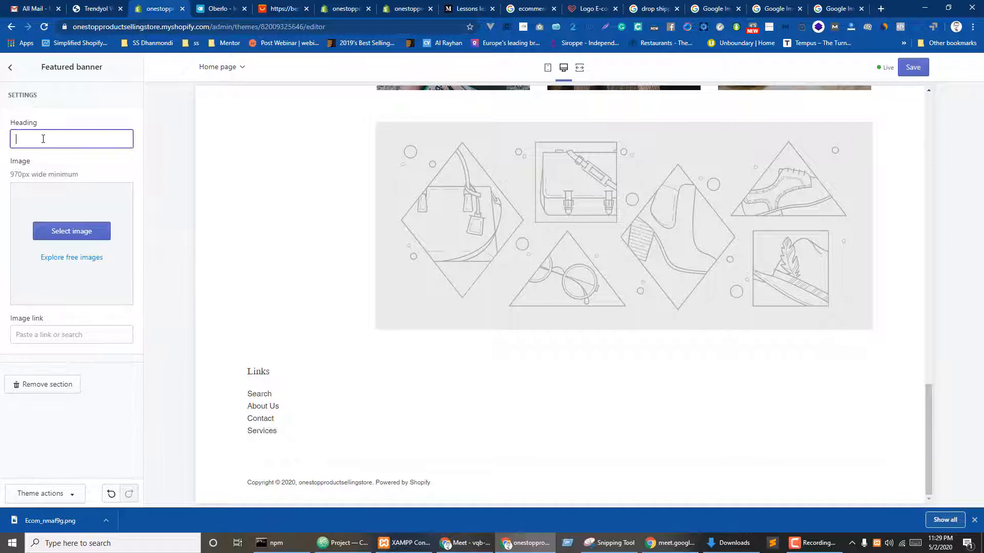
- Set the banner image to the free Fitness & Sports photo of a man on a bench
left_click(64, 233)
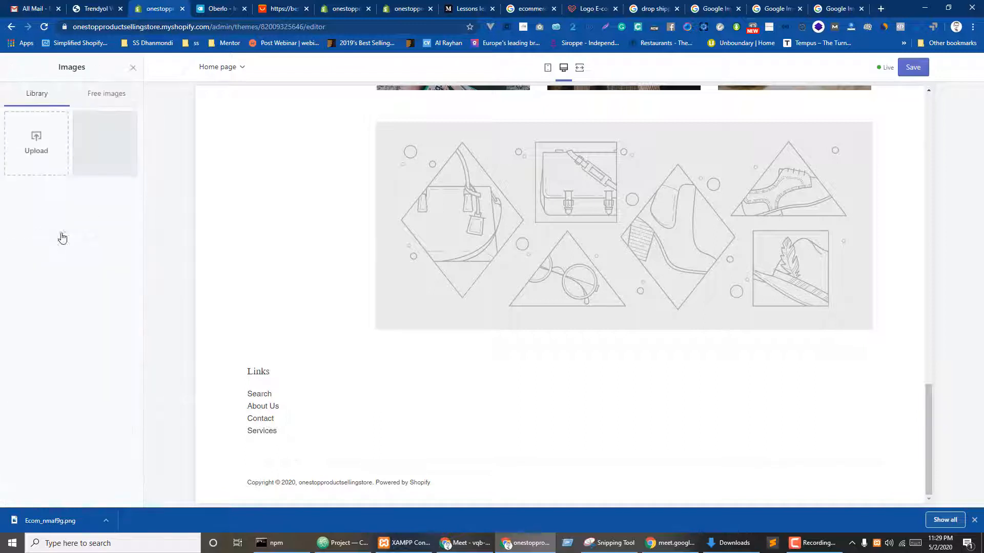
left_click(106, 95)
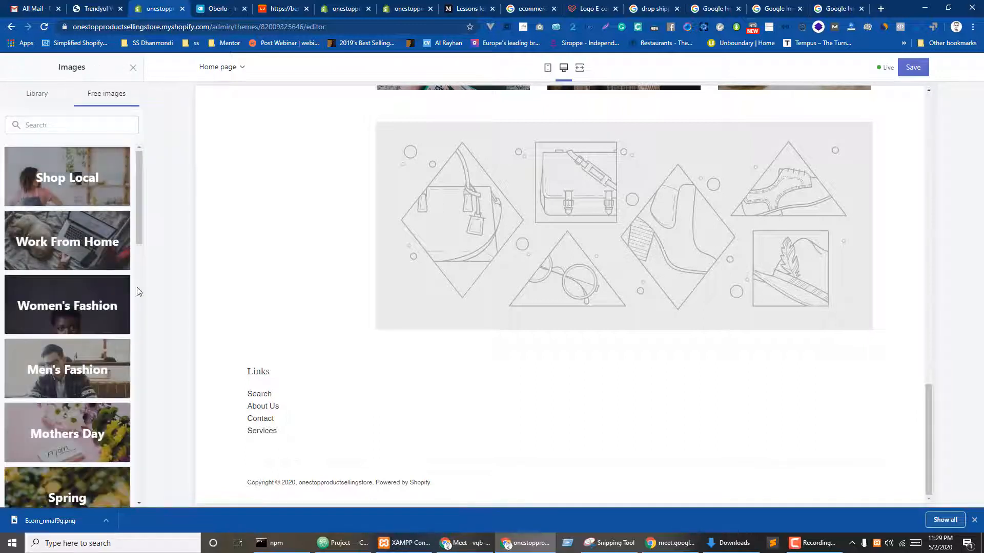
scroll(75, 312, "down", 5)
scroll(72, 298, "down", 8)
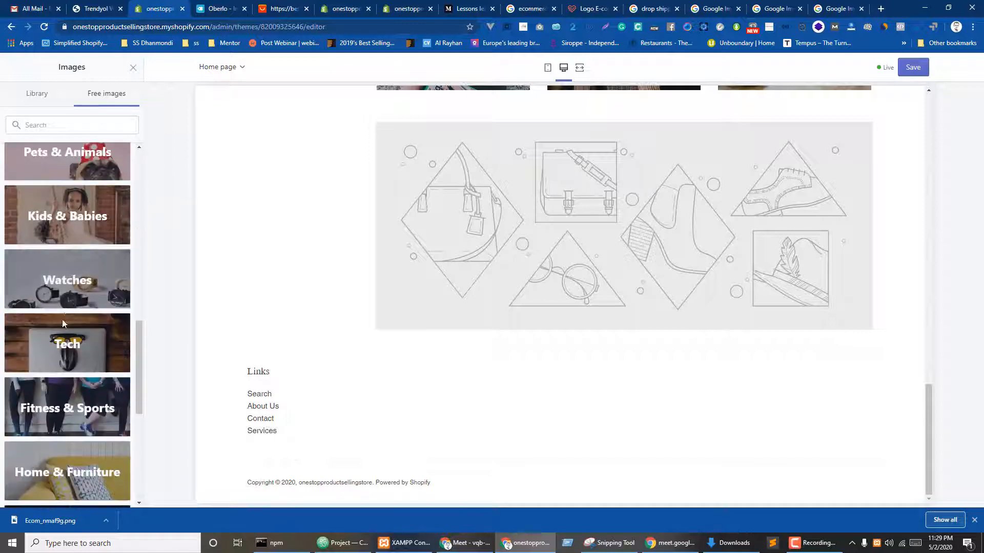
left_click(57, 406)
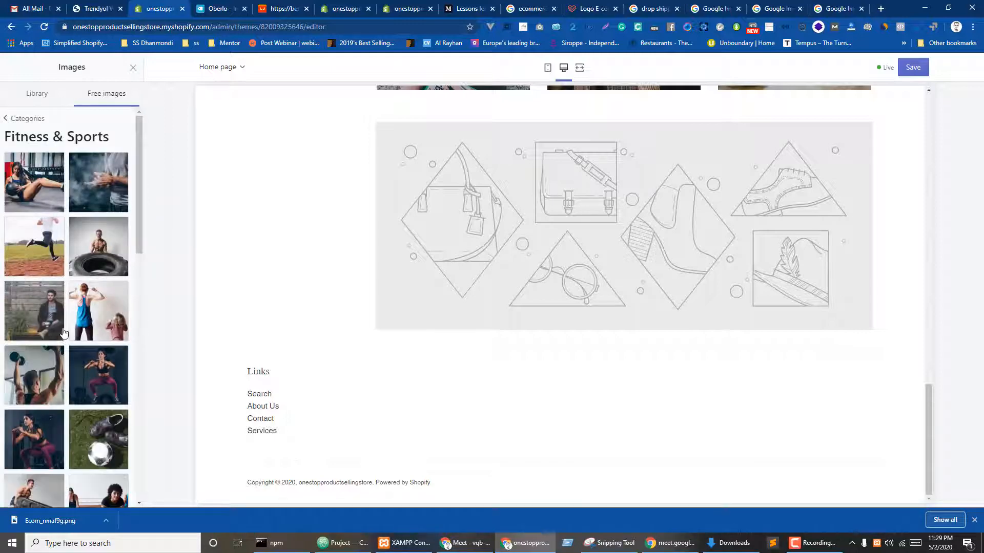
left_click(58, 335)
left_click(114, 500)
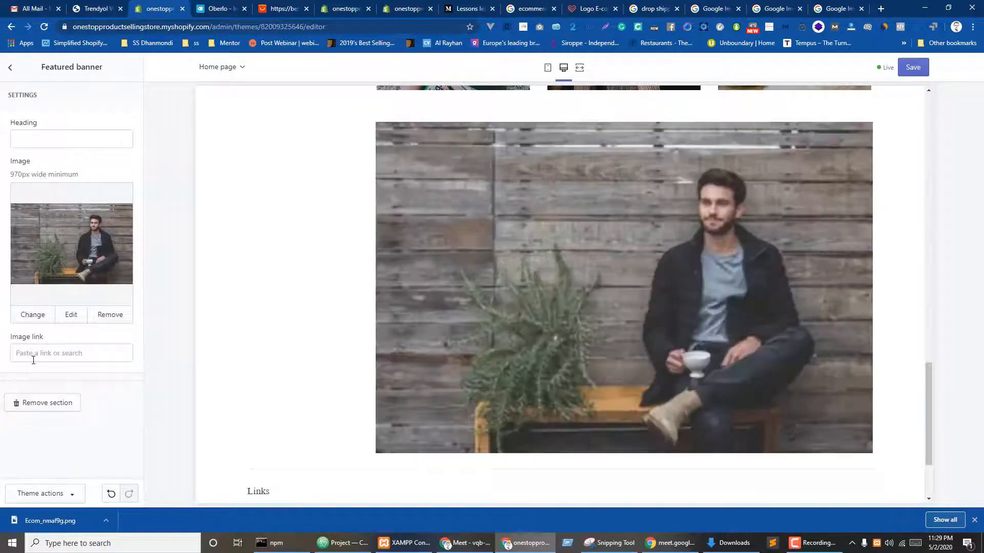
- Enter the banner heading 'New Collections are Here'
left_click(32, 357)
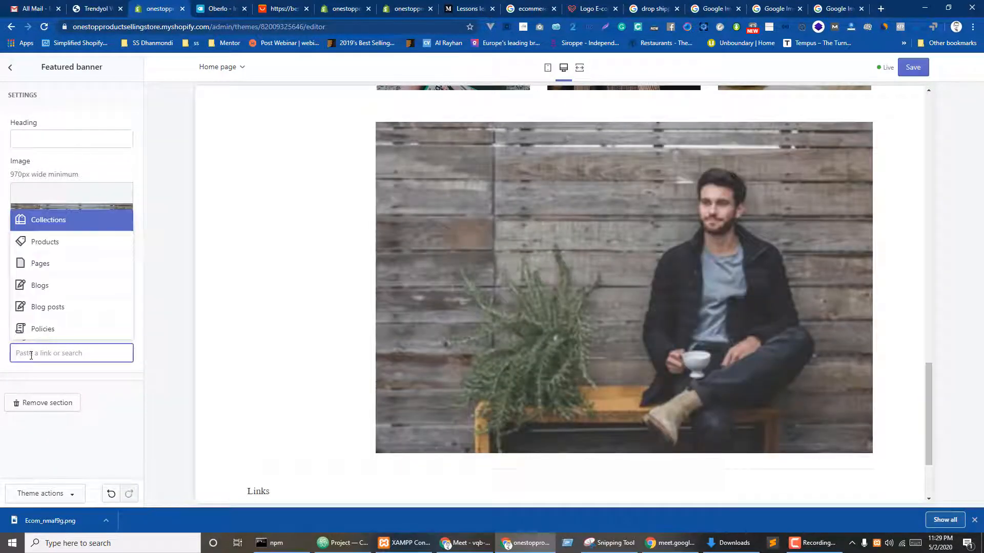
left_click(45, 139)
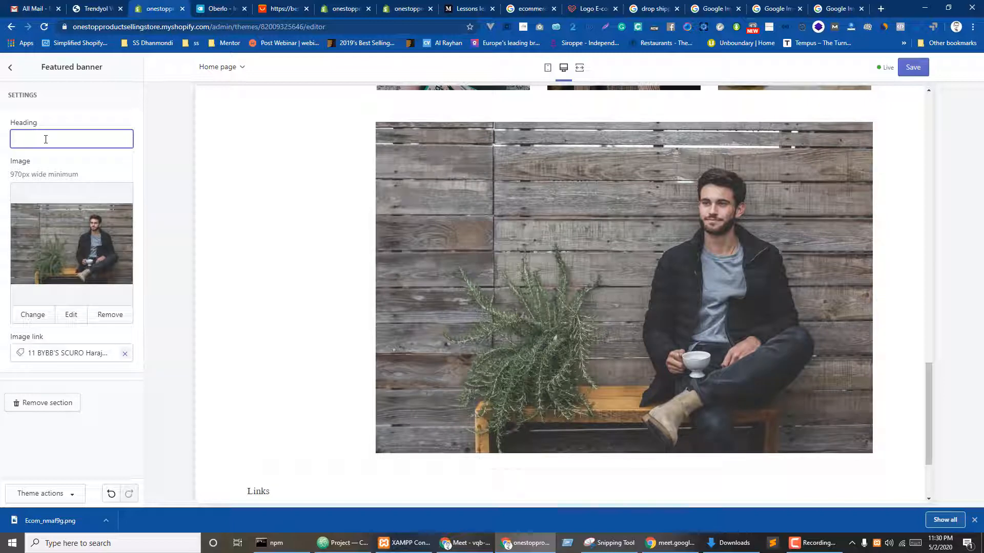
type("N Collections are Hereew")
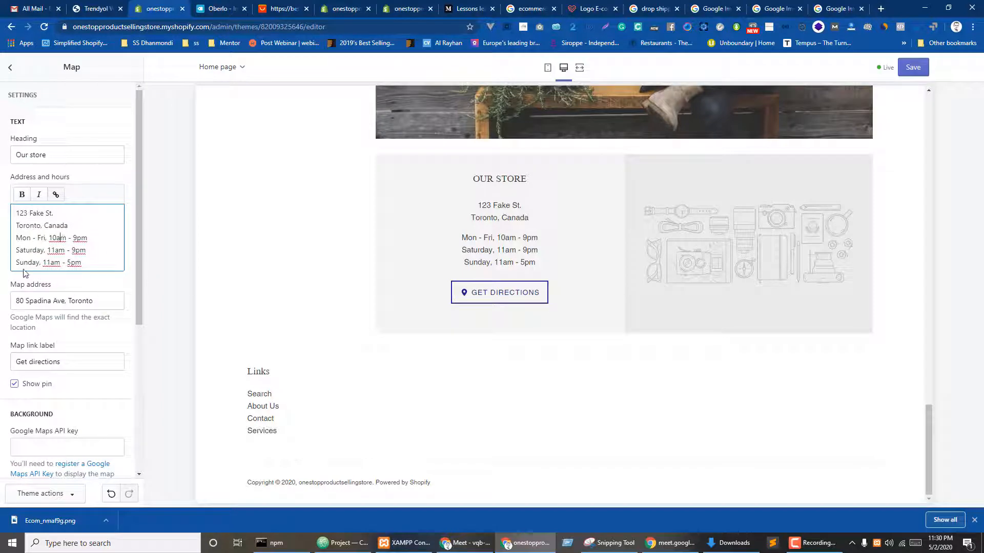
- Give the Map section the first free Watches-category photo as its image
scroll(94, 301, "down", 3)
left_click(73, 291)
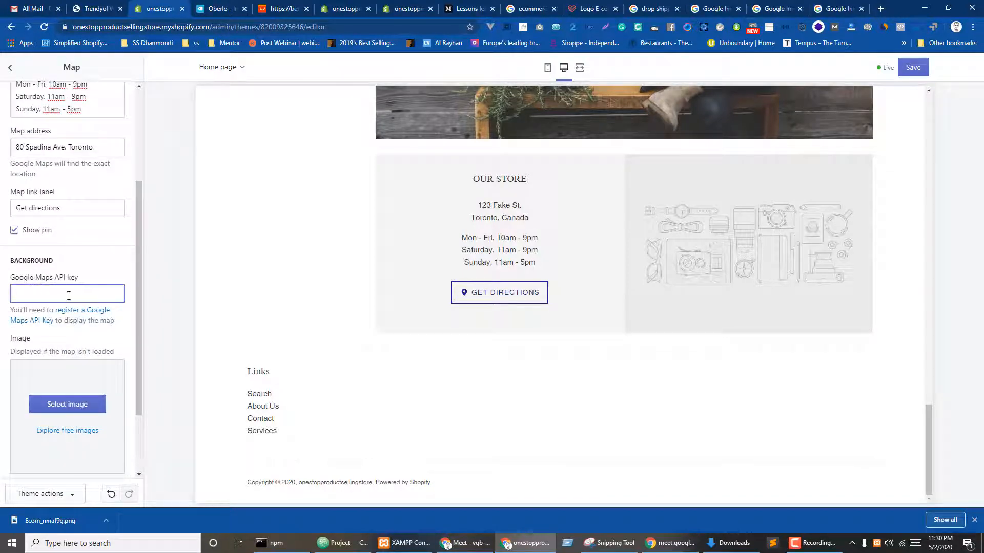
scroll(68, 296, "down", 2)
left_click(64, 314)
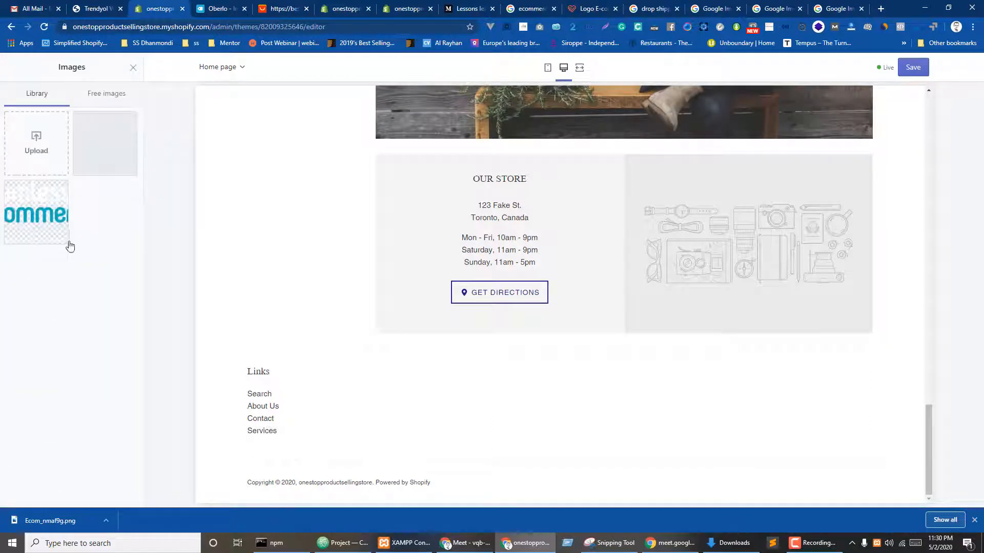
left_click(108, 95)
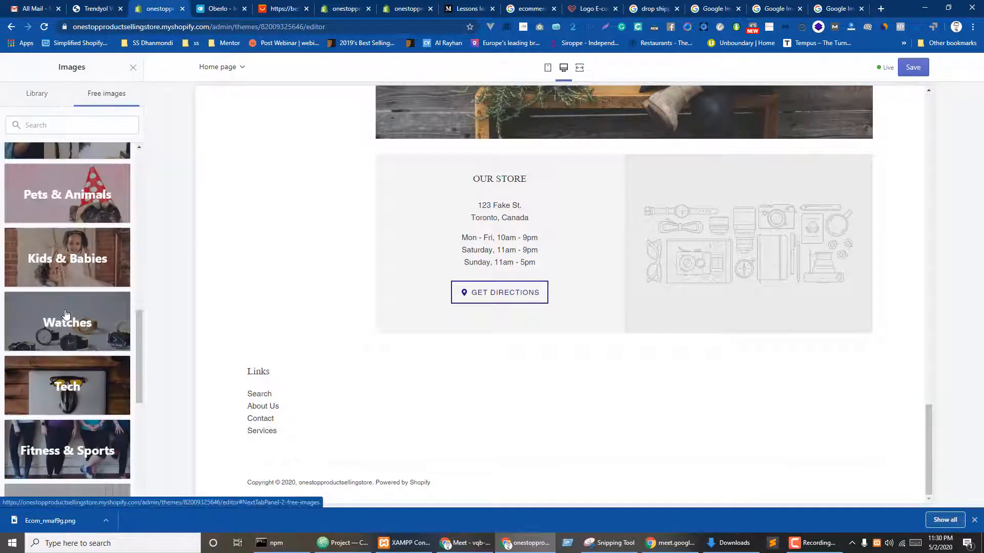
left_click(56, 327)
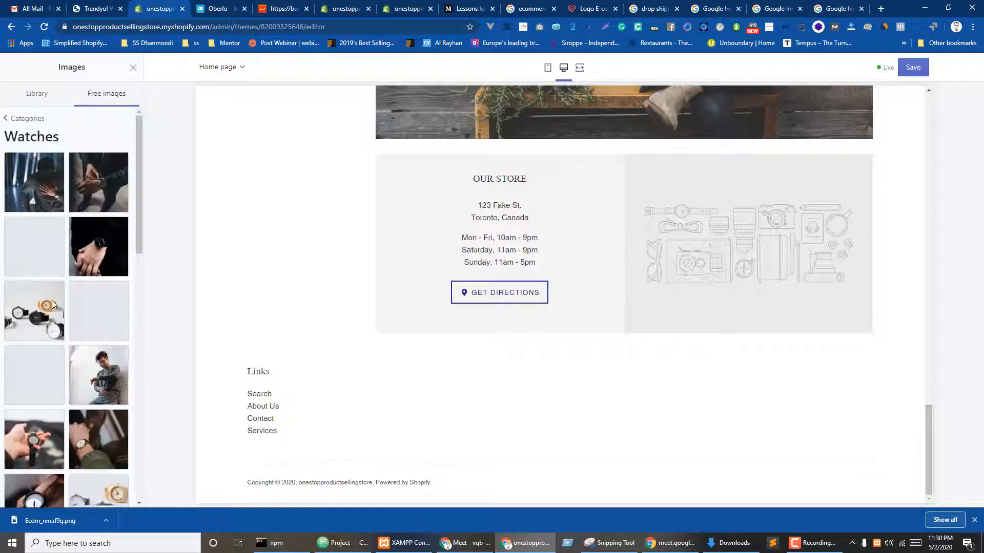
left_click(57, 193)
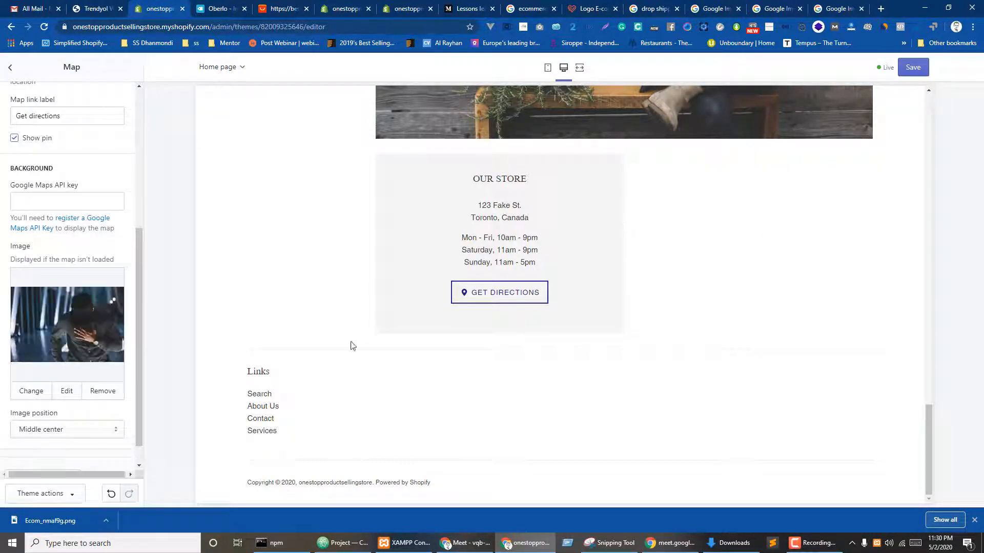
- Return to the sections list and save the home page changes
left_click(10, 68)
scroll(412, 337, "up", 4)
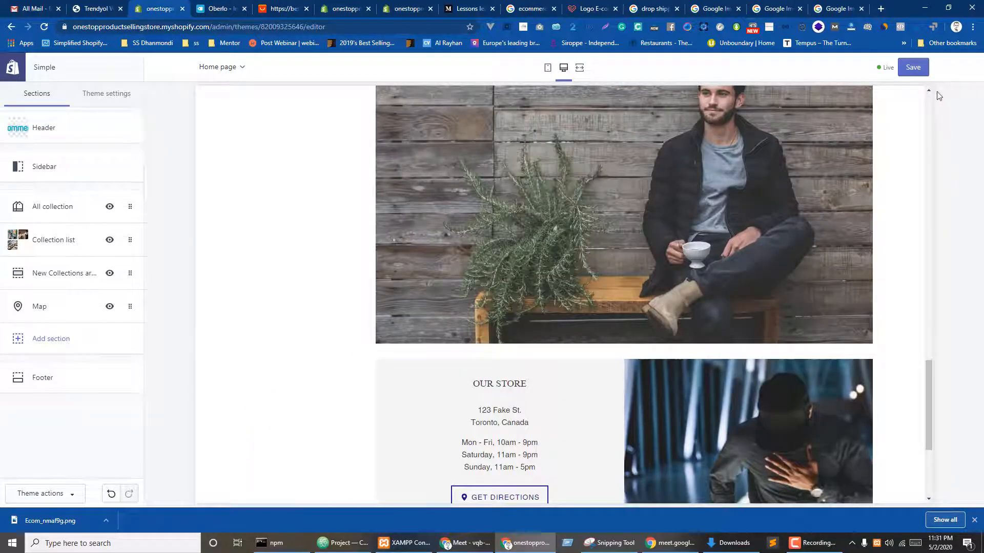
left_click(914, 67)
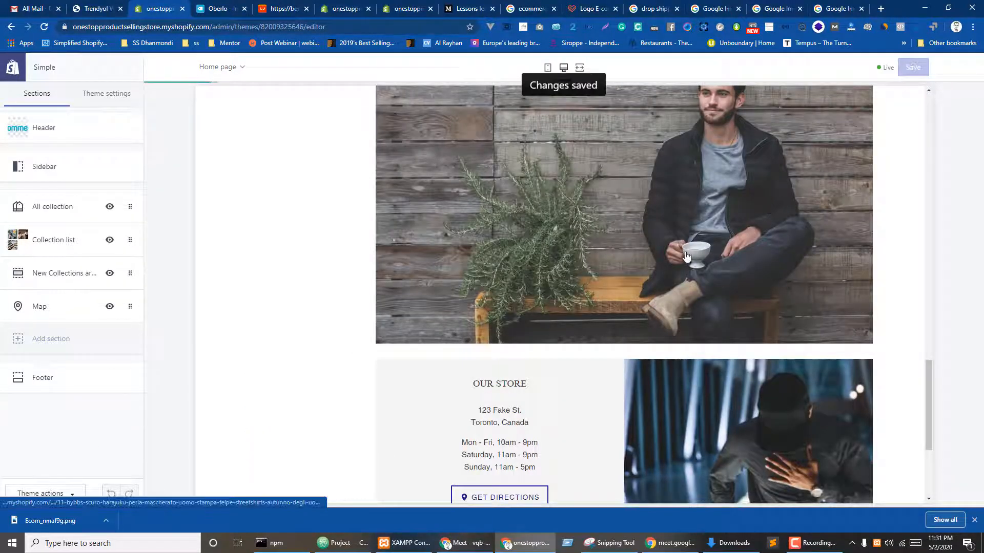
- Preview the About Us page, then the home page at mobile size
scroll(687, 257, "down", 10)
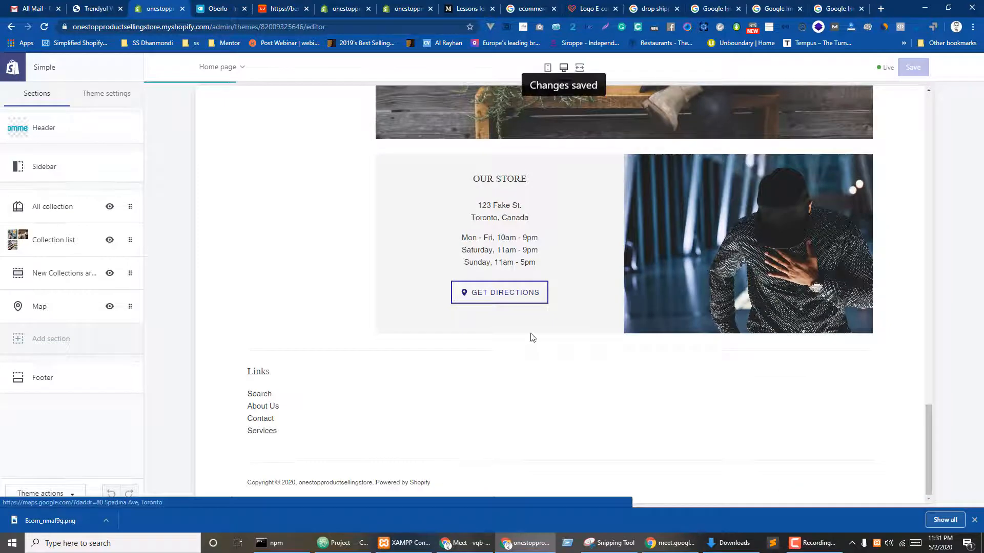
left_click(263, 406)
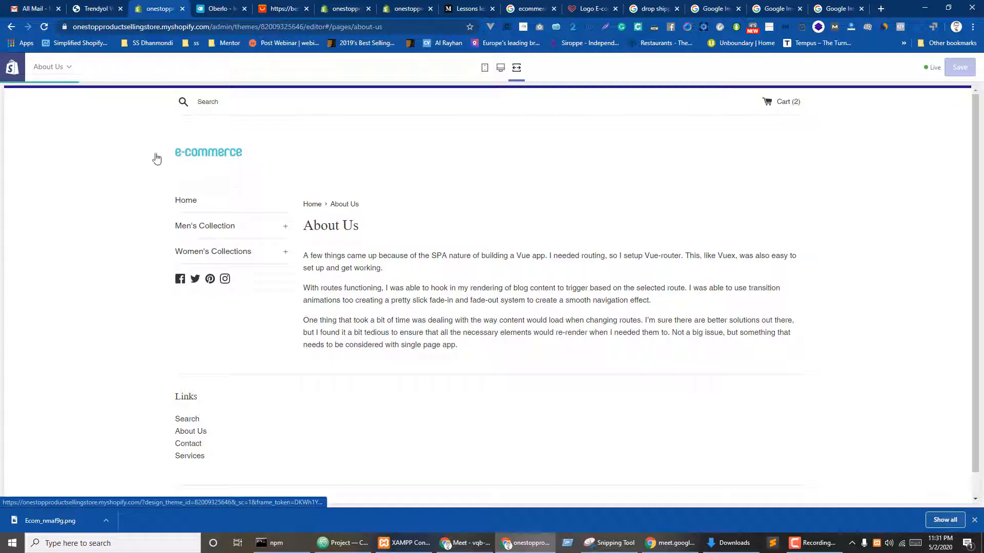
left_click(189, 153)
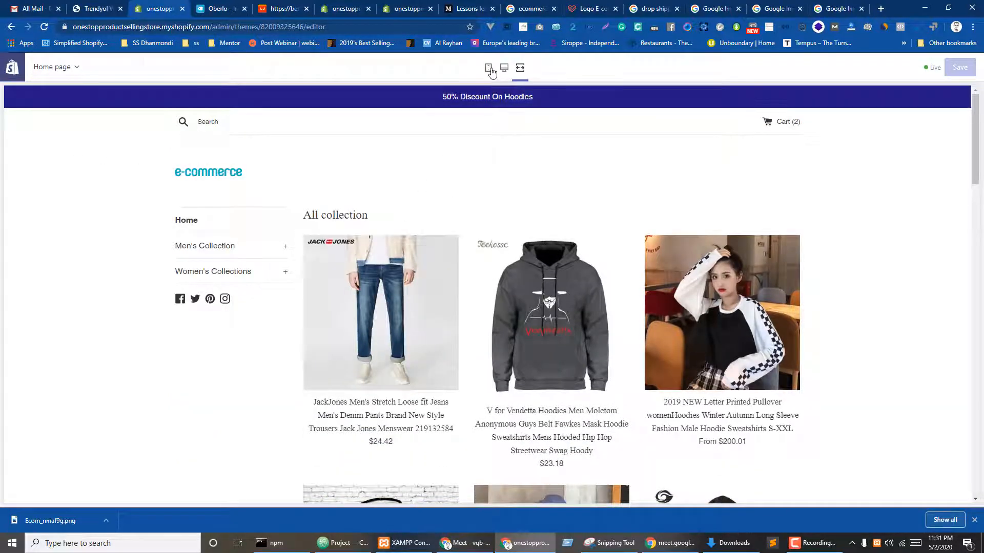
left_click(489, 69)
- Open the collection.liquid code file, then the store's Domains settings
scroll(532, 274, "down", 6)
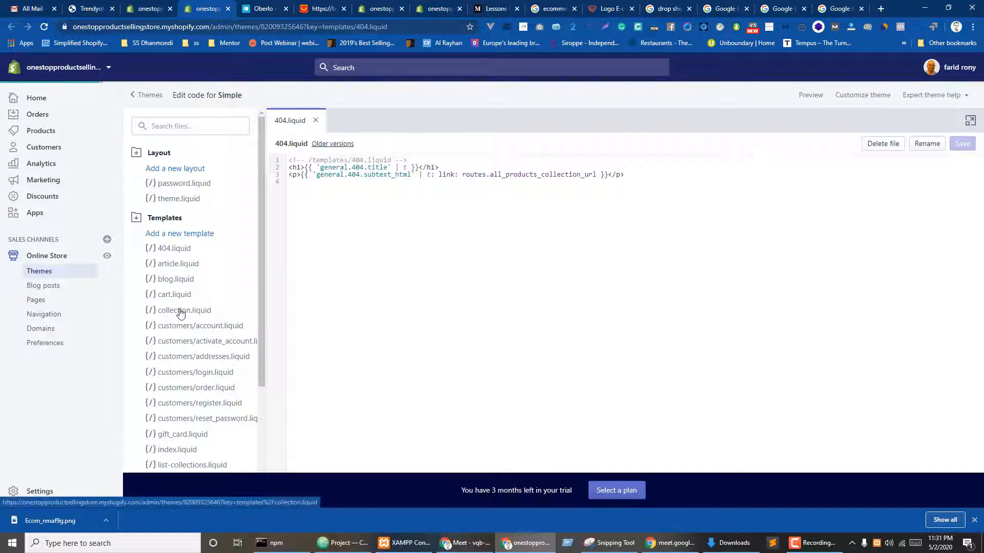
left_click(177, 311)
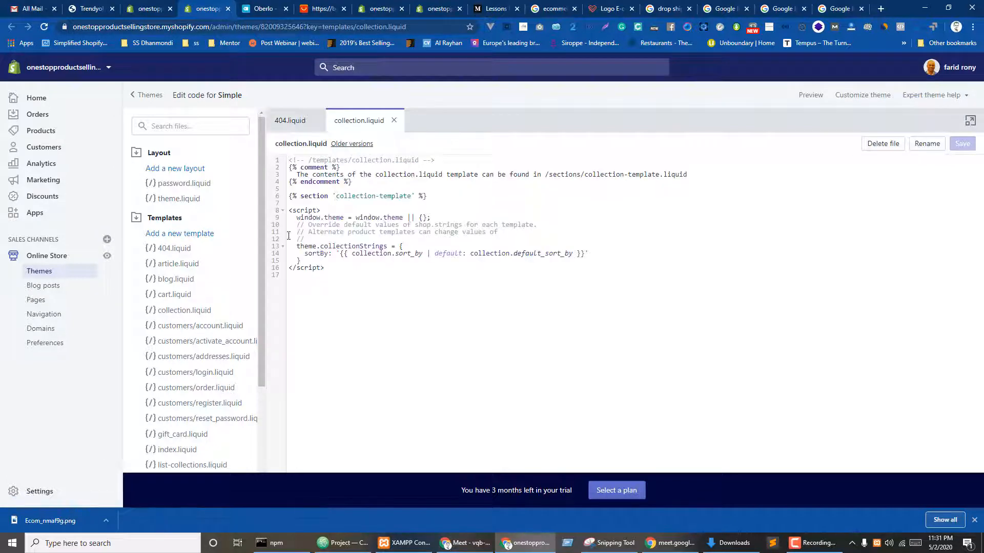
scroll(153, 246, "down", 3)
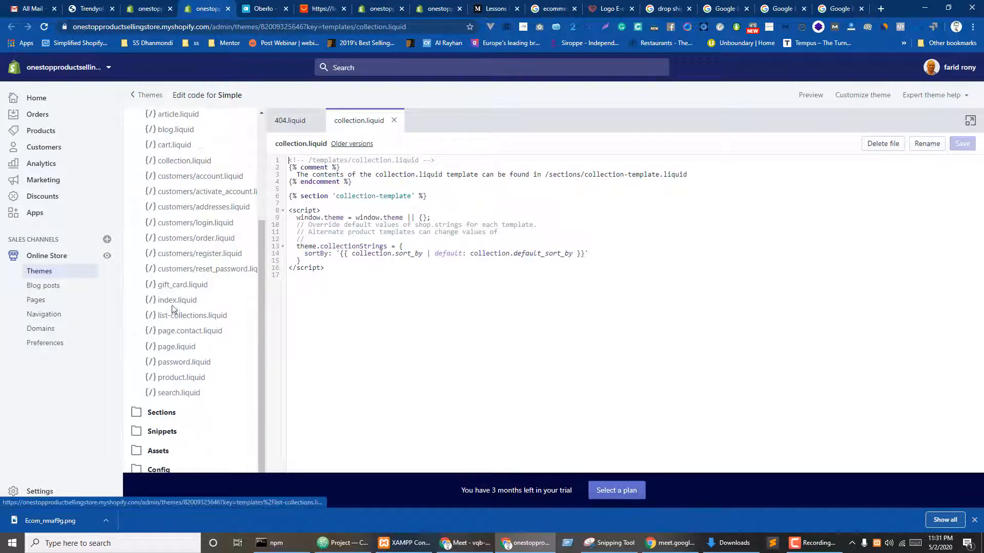
left_click(62, 330)
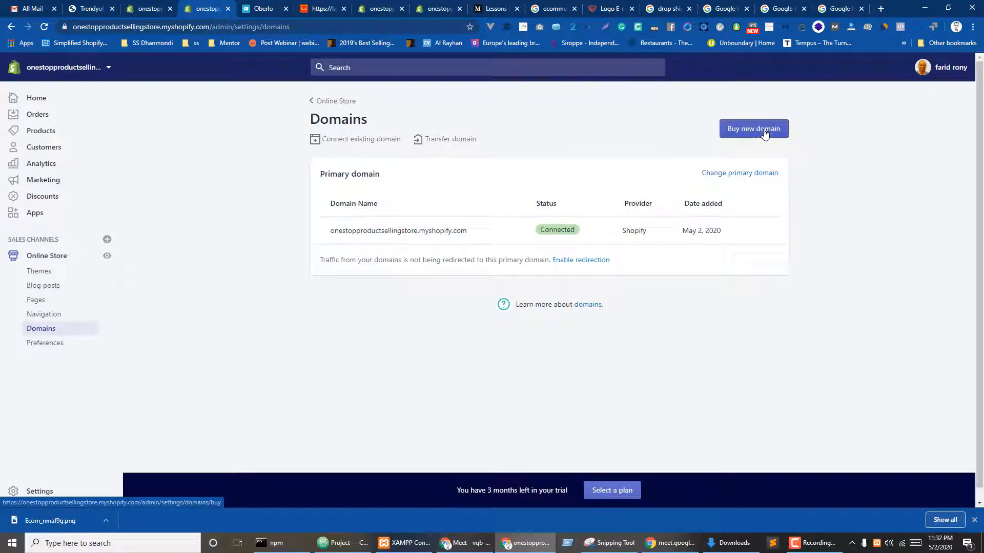
- Try the Connect existing domain form, then switch to the Online Store Preferences page
left_click(353, 141)
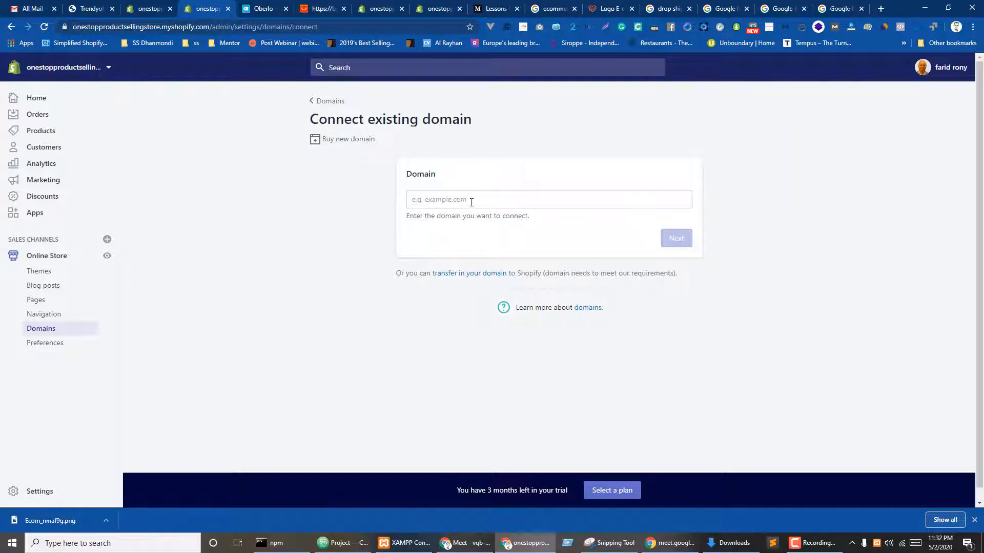
left_click(472, 201)
left_click(708, 265)
left_click(48, 346)
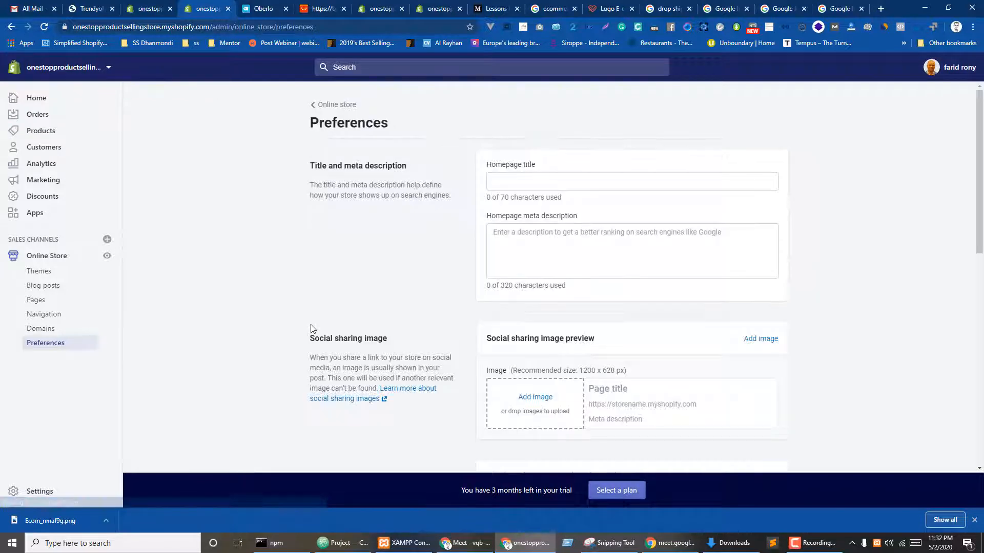
- Review the homepage title, meta description and Google Analytics fields in Preferences
left_click(520, 174)
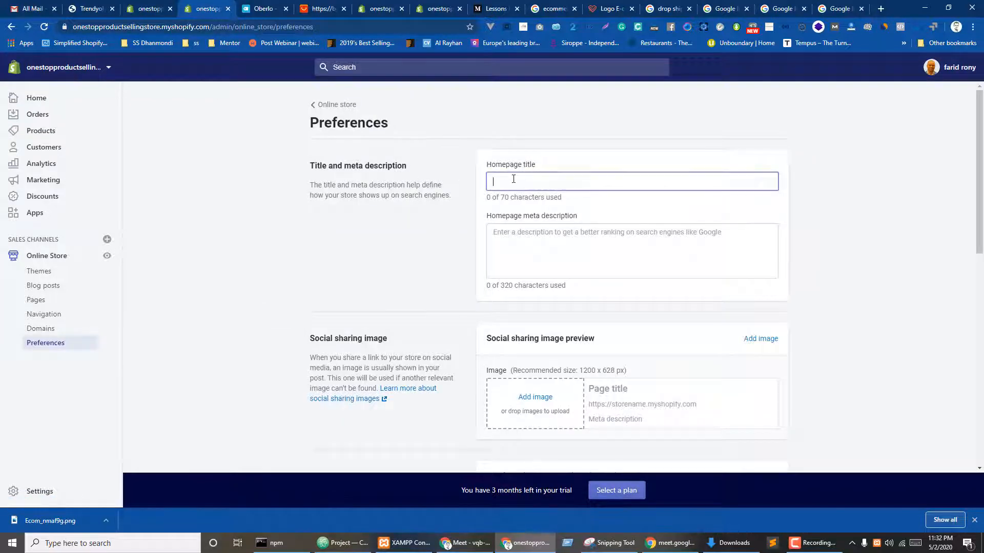
left_click(527, 253)
scroll(445, 256, "down", 1)
scroll(445, 256, "down", 1)
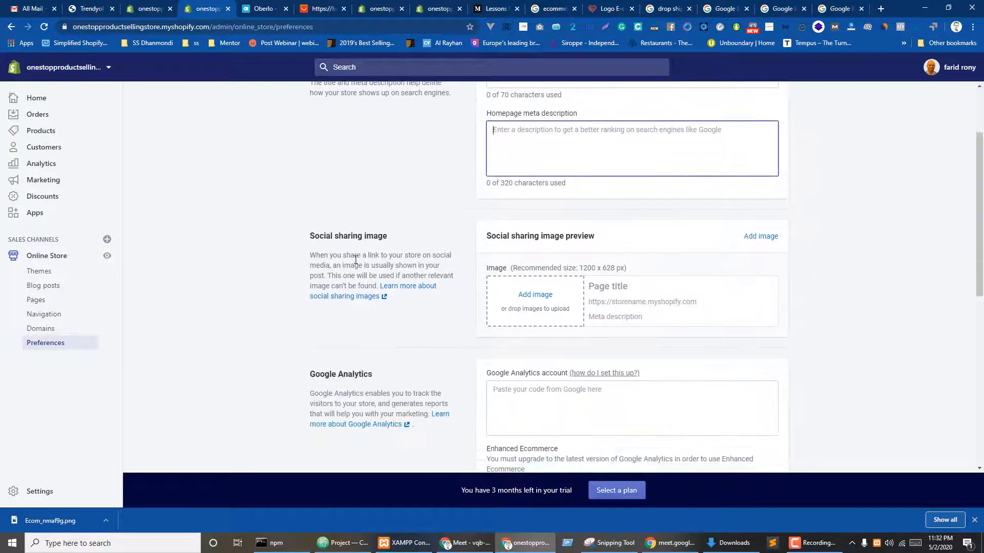
scroll(318, 233, "down", 1)
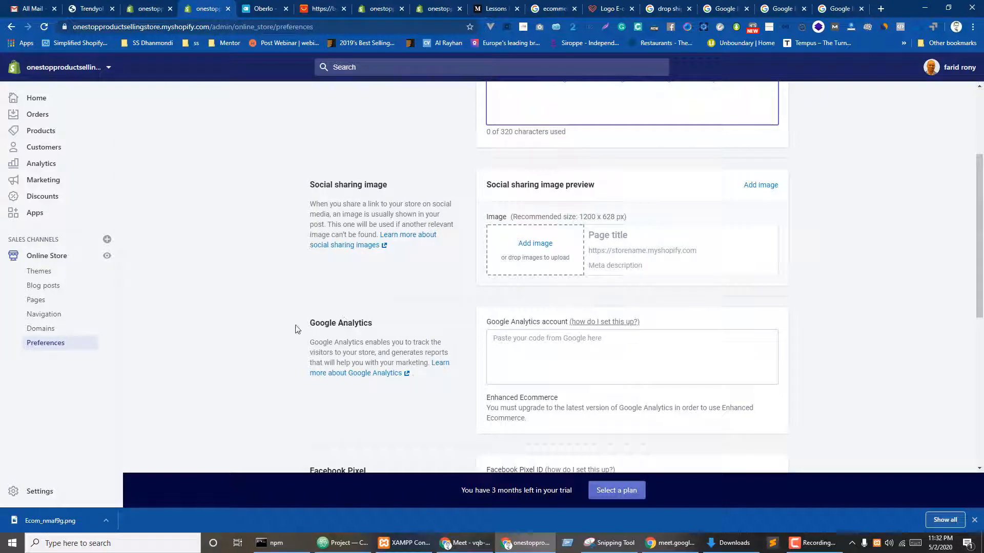
left_click(542, 344)
scroll(508, 313, "down", 3)
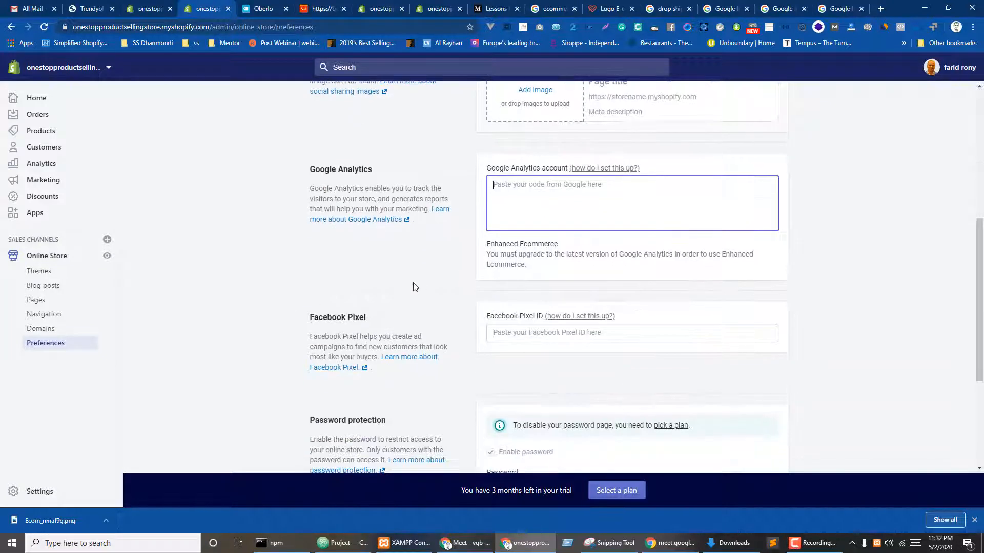
scroll(413, 285, "up", 2)
scroll(400, 282, "down", 3)
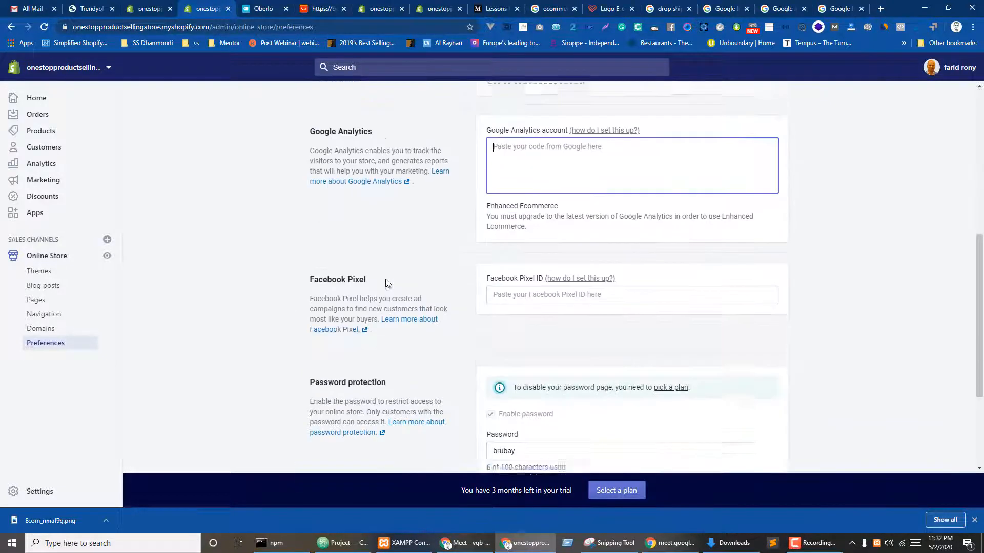
- Check the Facebook Pixel and storefront password fields, then return to the theme editor tab
left_click(552, 287)
left_click(334, 210)
scroll(333, 210, "up", 2)
scroll(345, 206, "down", 5)
double_click(504, 292)
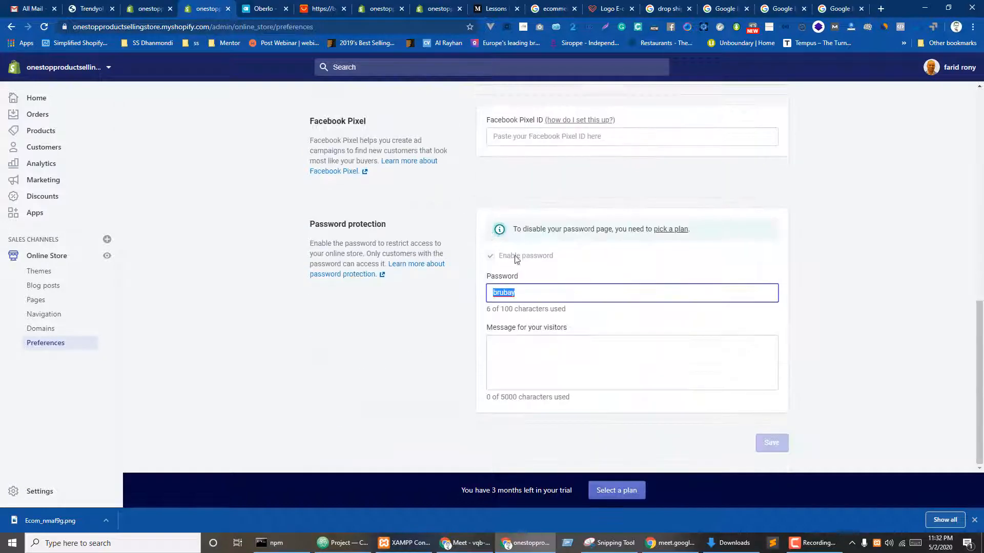
scroll(511, 296, "up", 10)
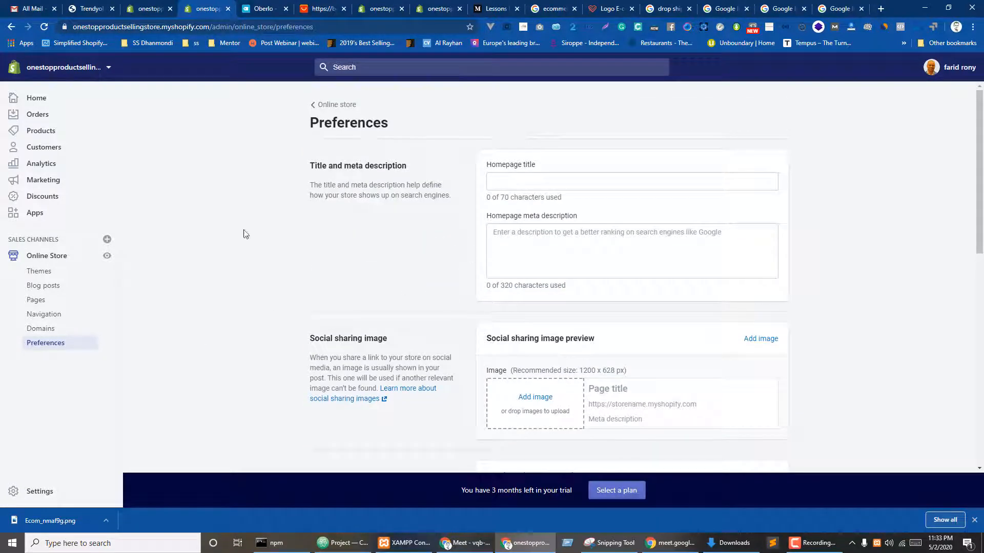
left_click(138, 6)
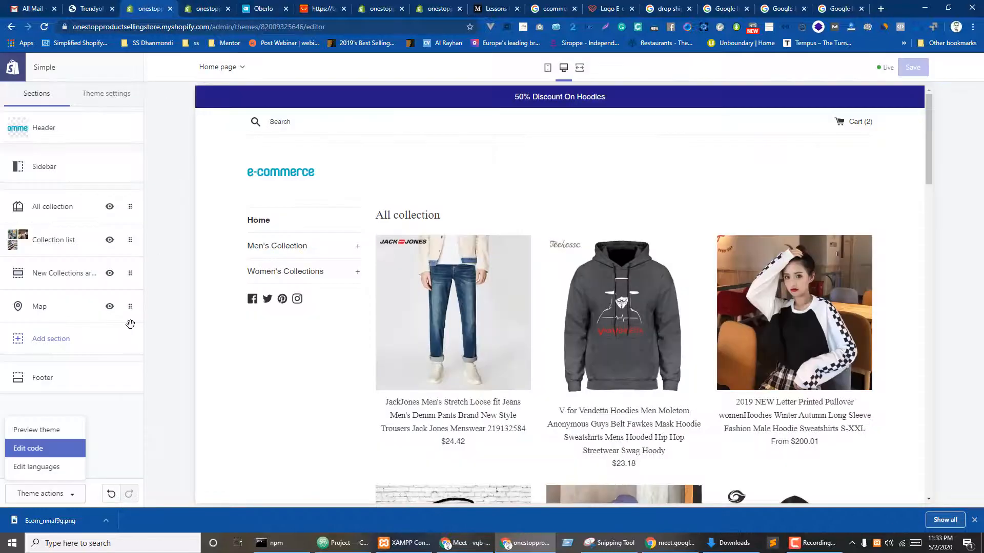
- Preview the Simple theme and load its store address in a private browser window
left_click(10, 64)
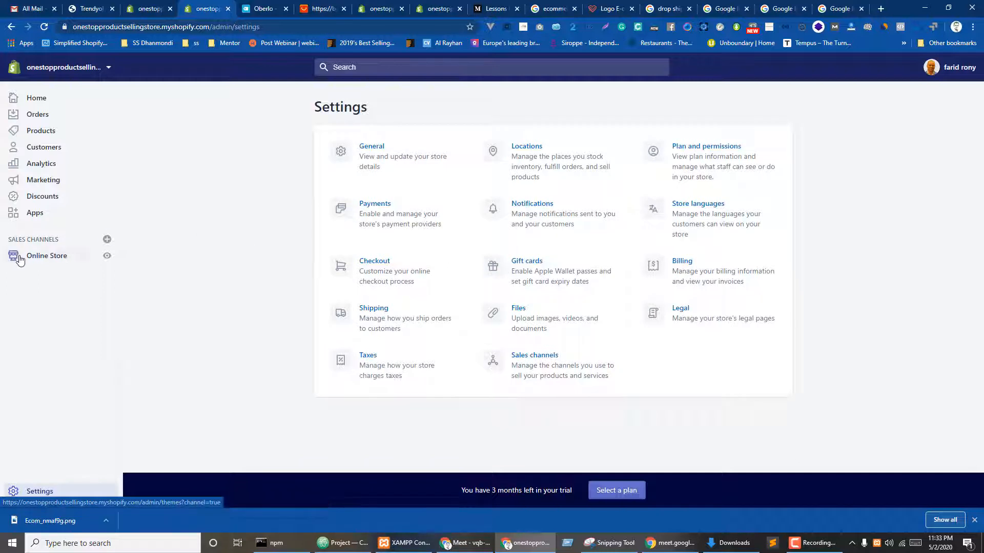
left_click(18, 258)
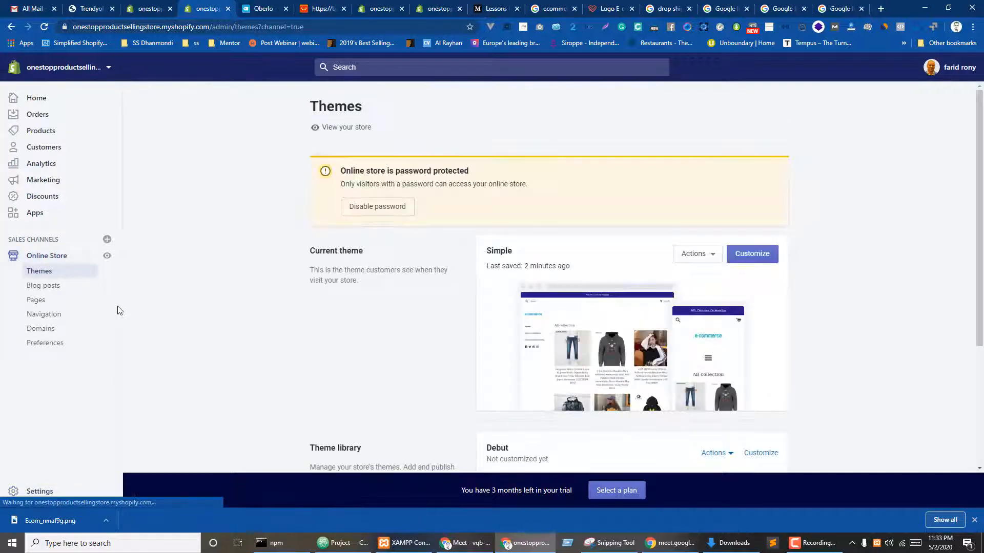
left_click(697, 254)
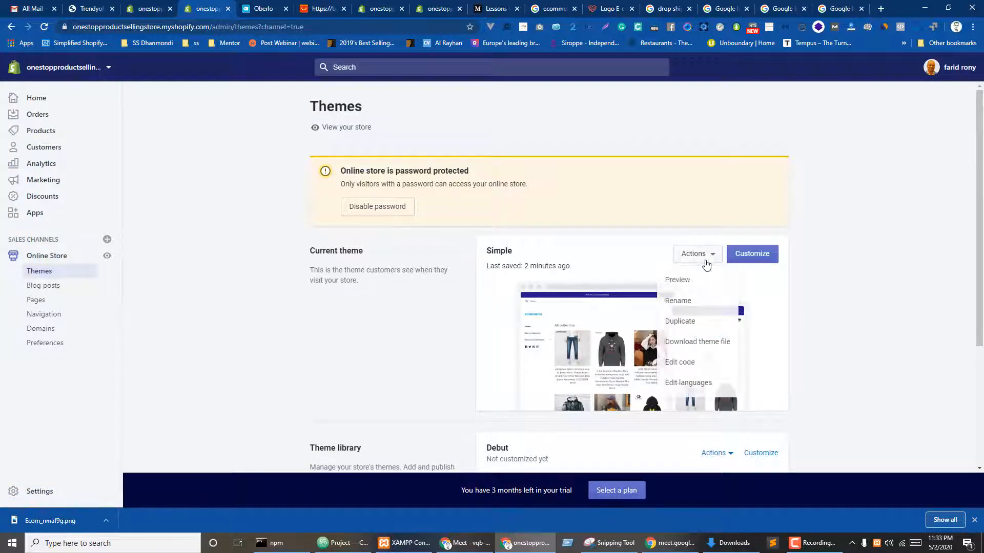
left_click(685, 283)
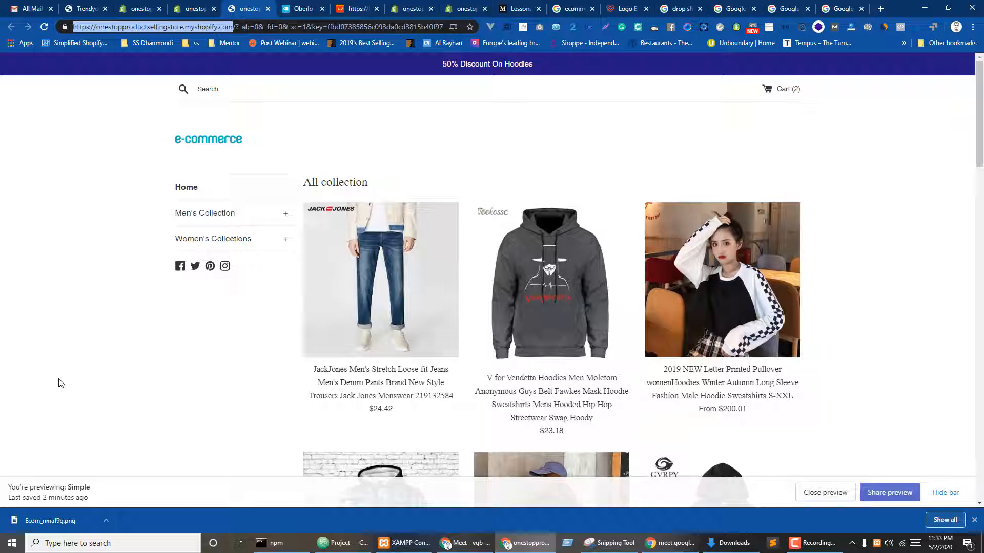
key("ctrl+shift+n")
type("https://onestopproductsellingstore.myshopify.com/")
key("Return")
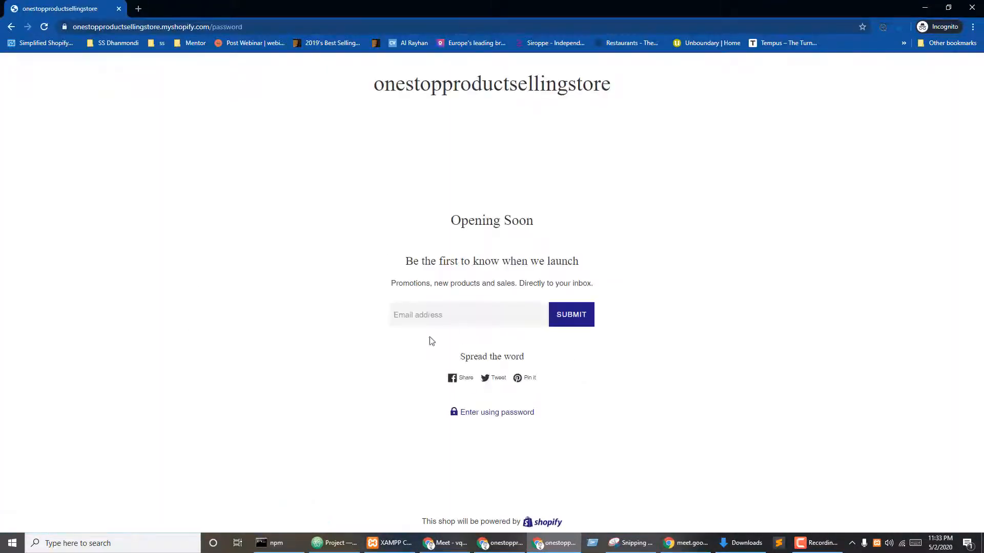
- Bring the private store window to the front and maximise it
left_click(394, 314)
key("alt+Tab")
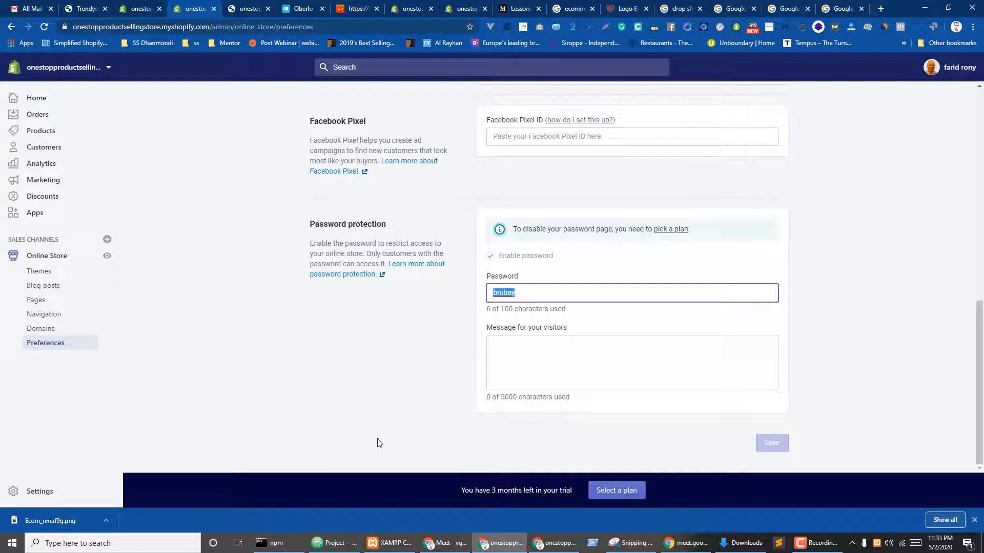
left_click(556, 543)
double_click(469, 430)
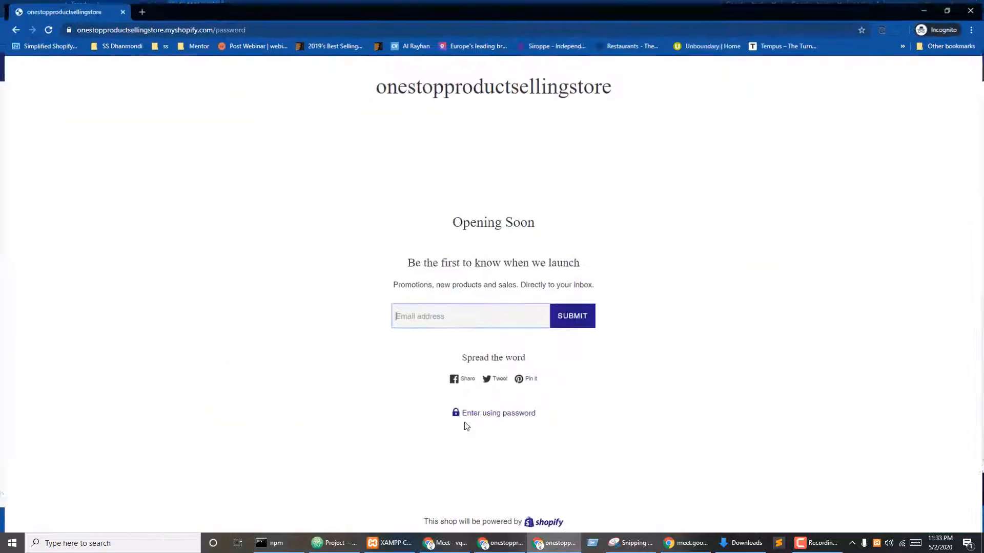
- Submit a saved e-mail address on the Opening Soon sign-up form, then switch windows
left_click(337, 381)
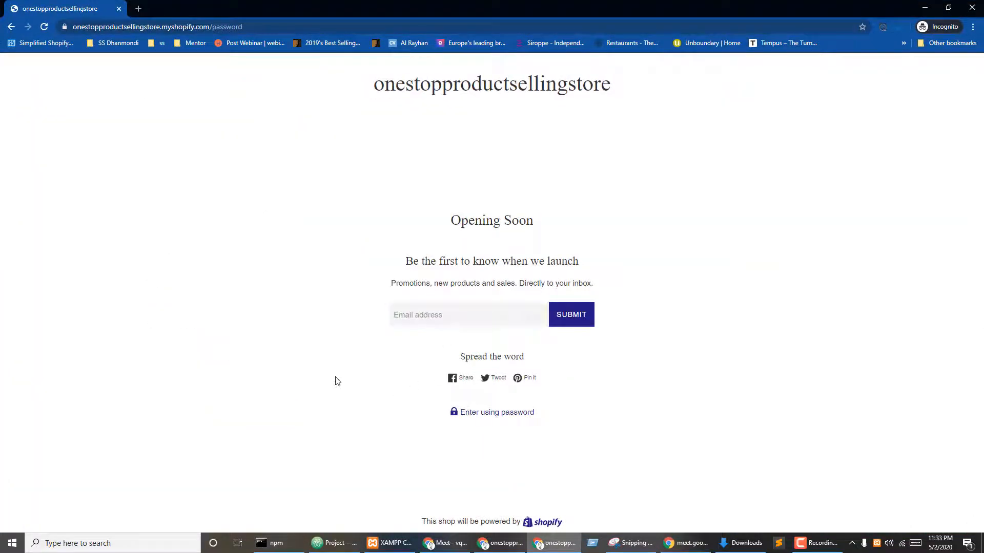
left_click(426, 313)
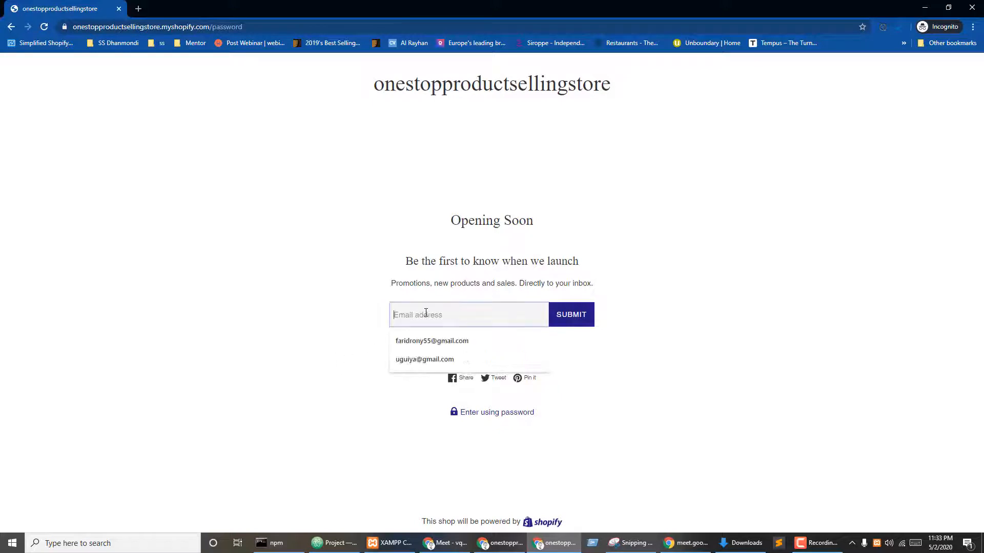
left_click(430, 341)
left_click(571, 316)
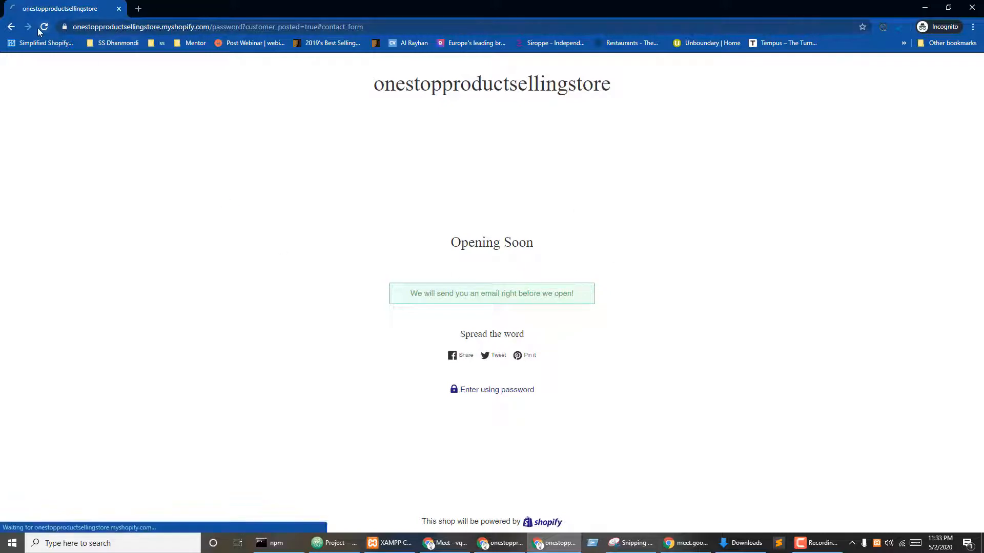
key("alt+Tab")
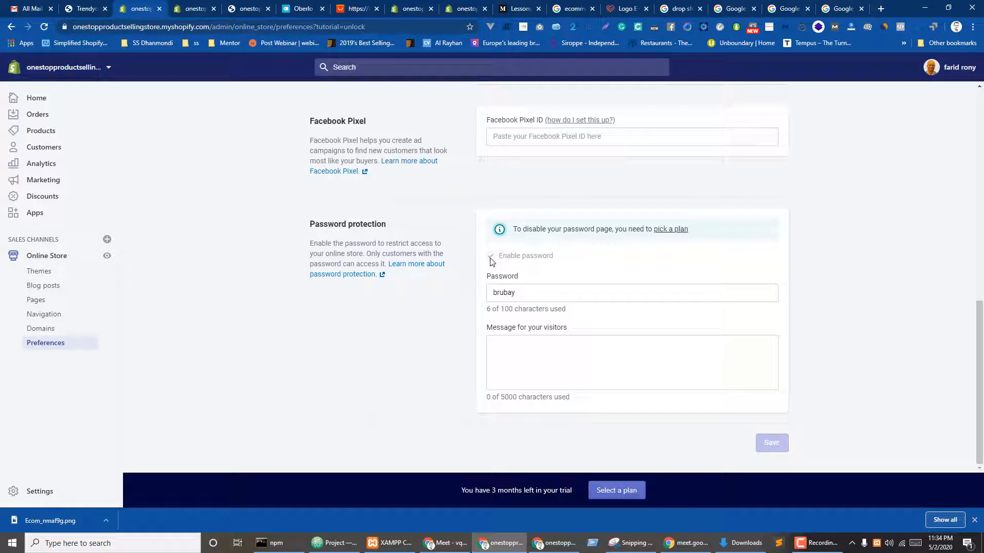
left_click(555, 543)
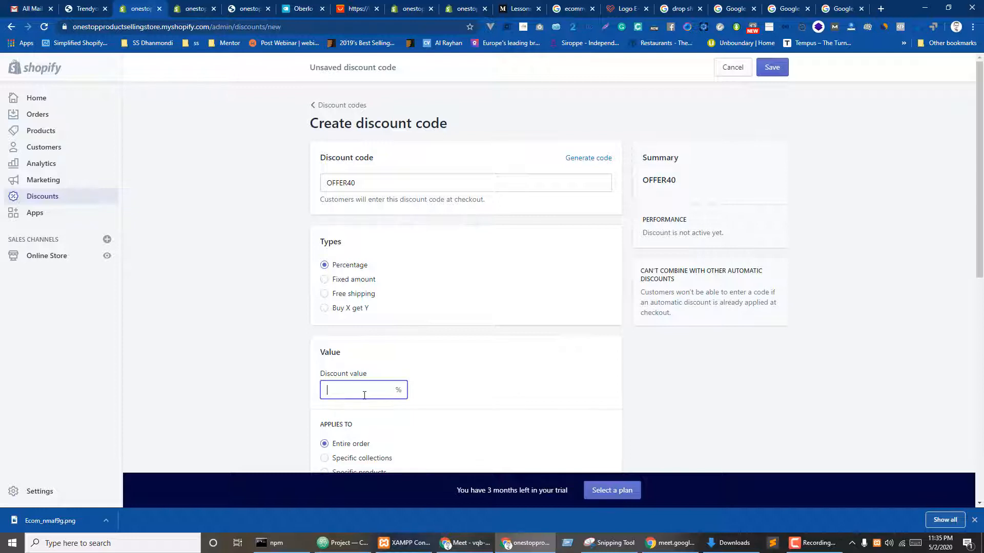
- Set the discount value to 80% and change the code from OFFER40 to OFFER80
type("80")
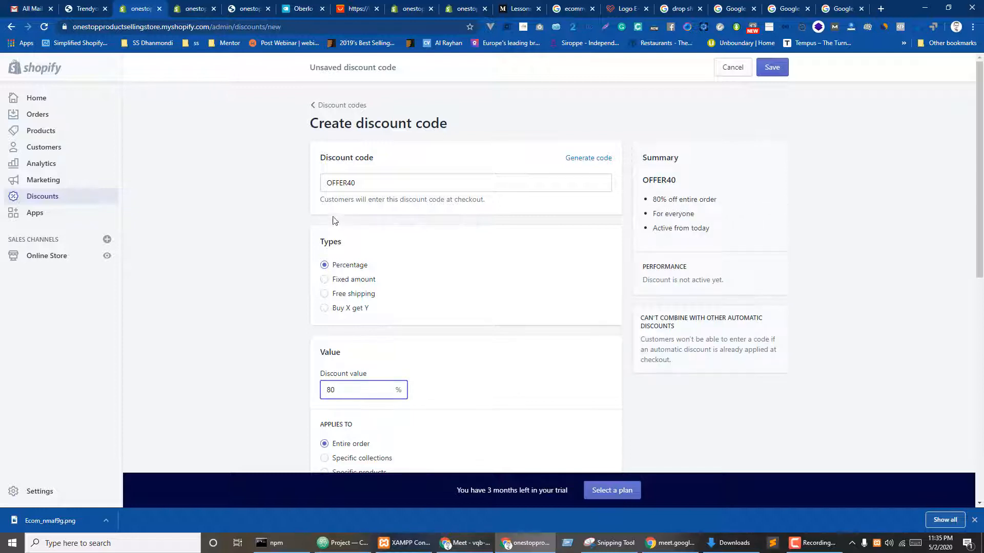
left_click_drag(348, 188, 357, 187)
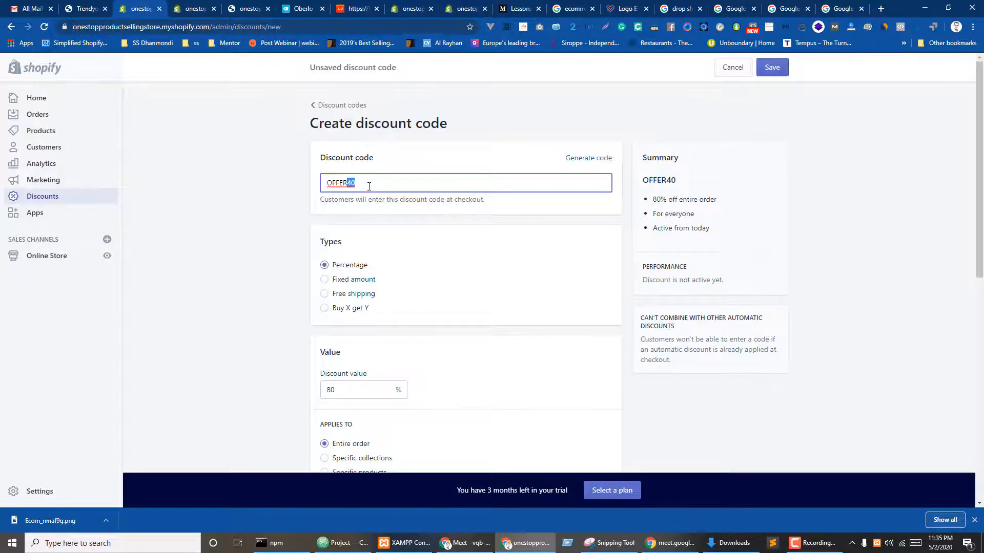
type("80")
left_click(182, 352)
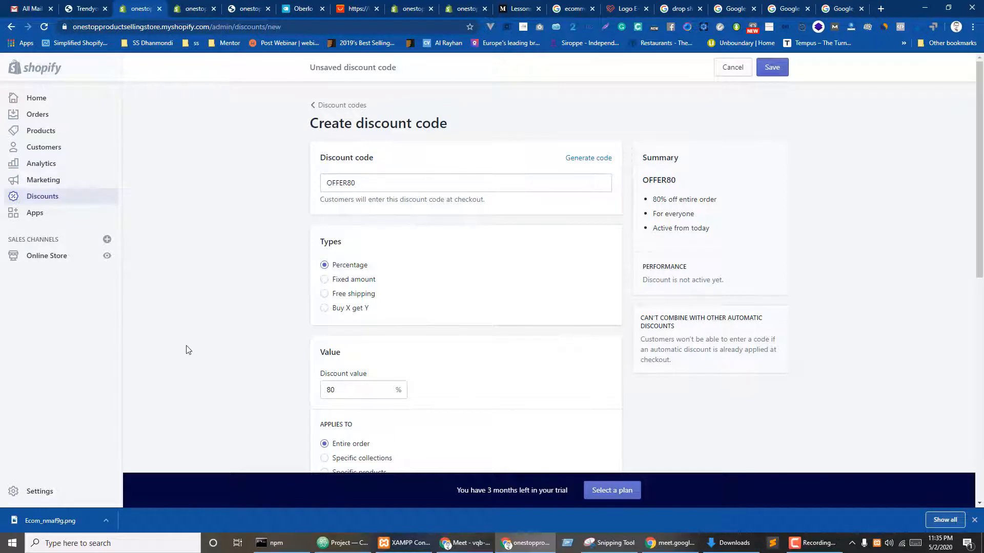
- Try Specific collections and Specific products, then apply the discount to the entire order
scroll(192, 369, "down", 3)
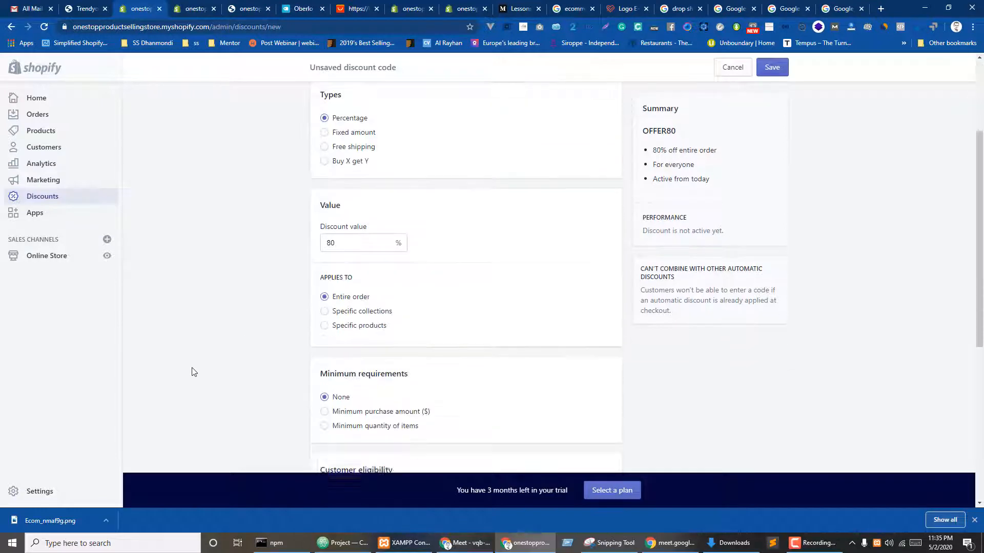
left_click(353, 308)
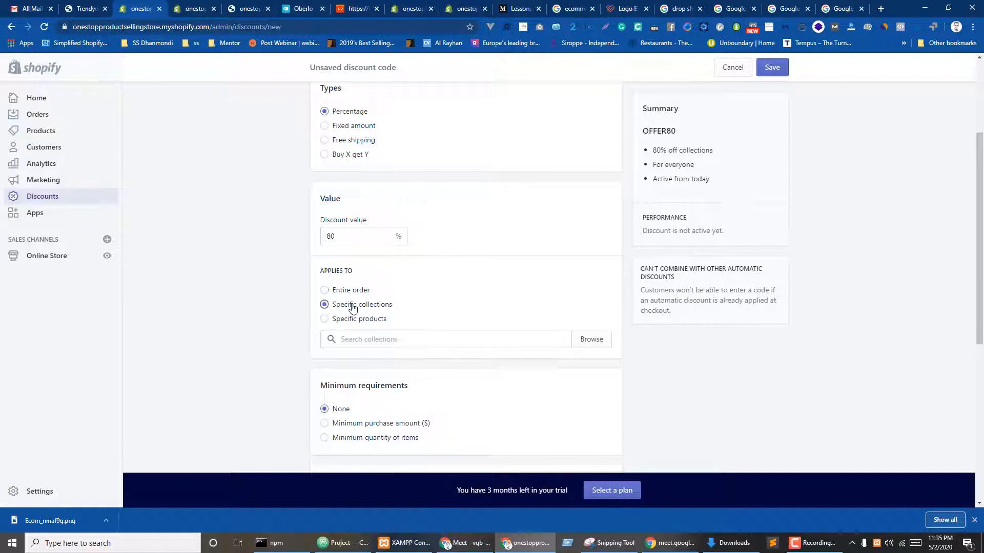
left_click(405, 335)
left_click(579, 341)
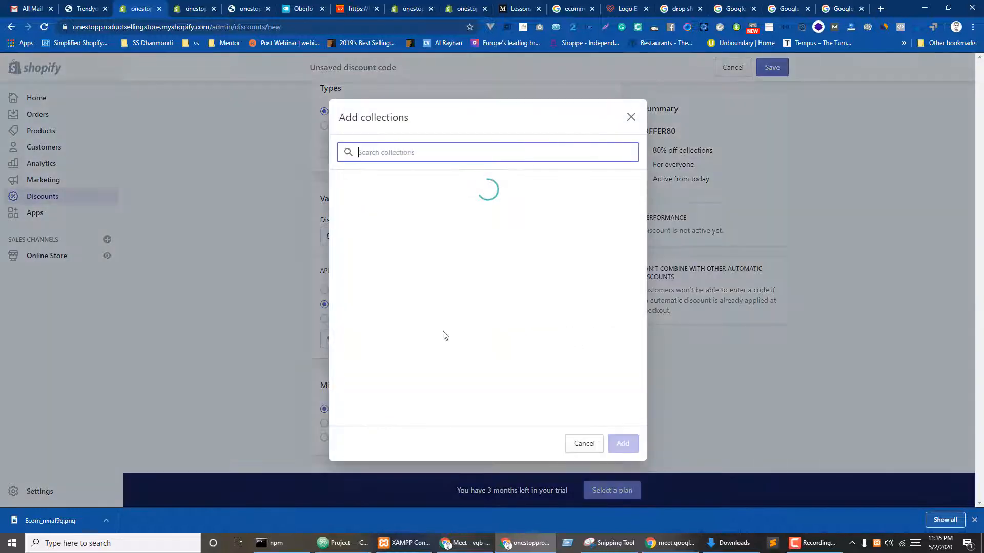
left_click(630, 117)
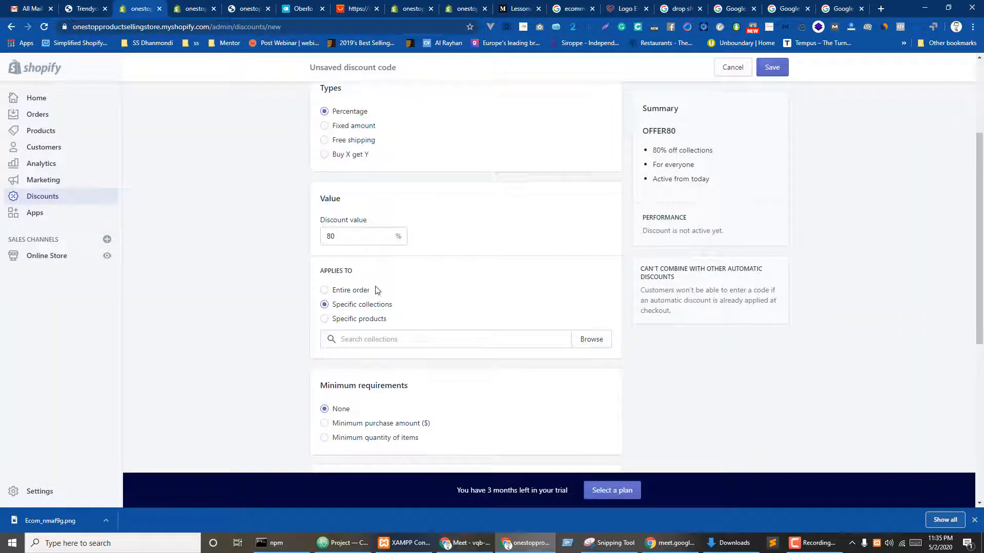
left_click(352, 291)
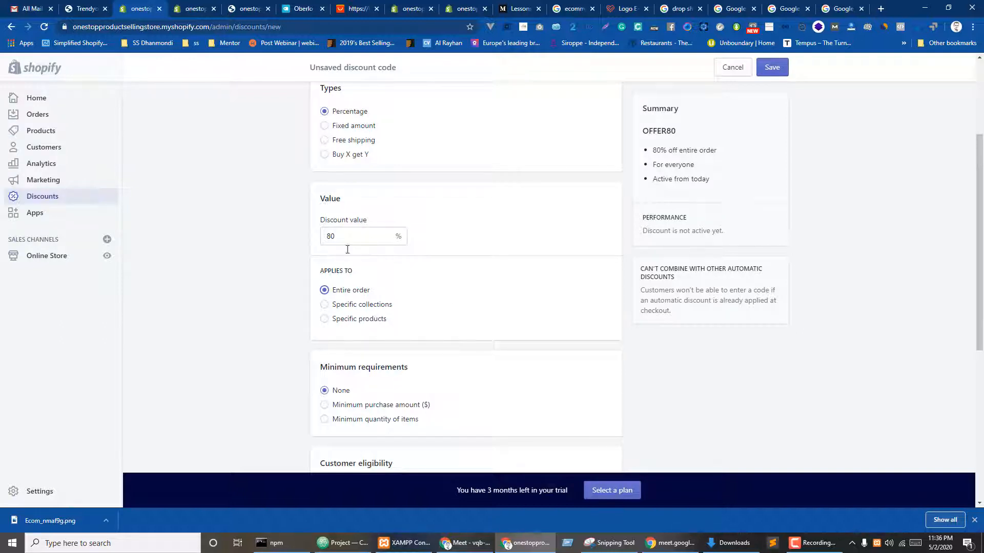
left_click(352, 320)
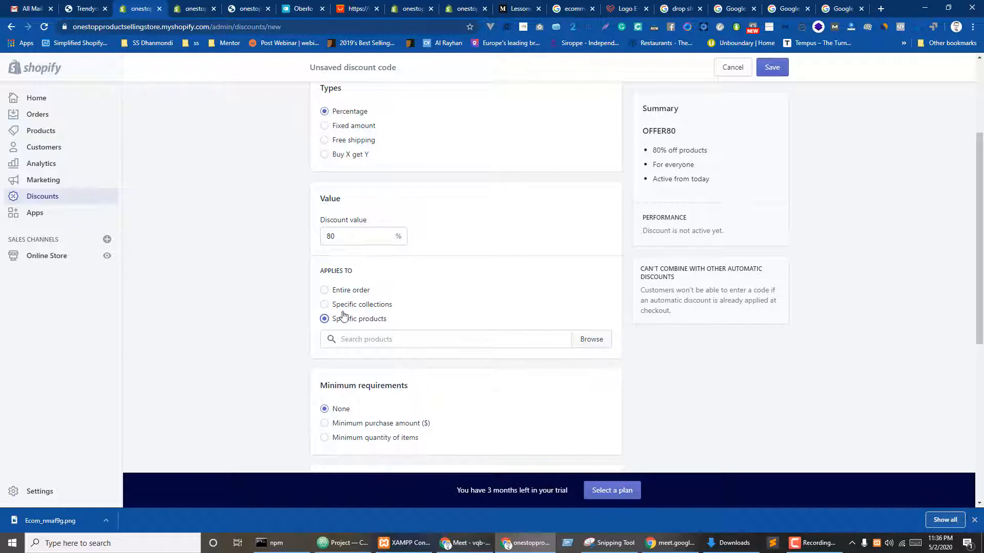
left_click(350, 291)
scroll(515, 324, "down", 3)
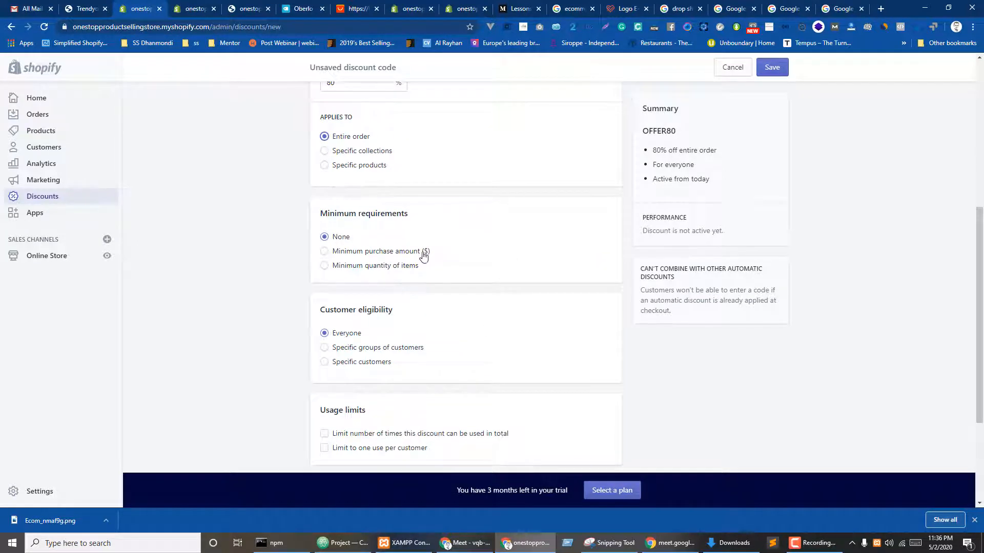
- Require a minimum purchase amount of $500, after briefly trying a minimum quantity instead
scroll(423, 256, "up", 1)
left_click(391, 306)
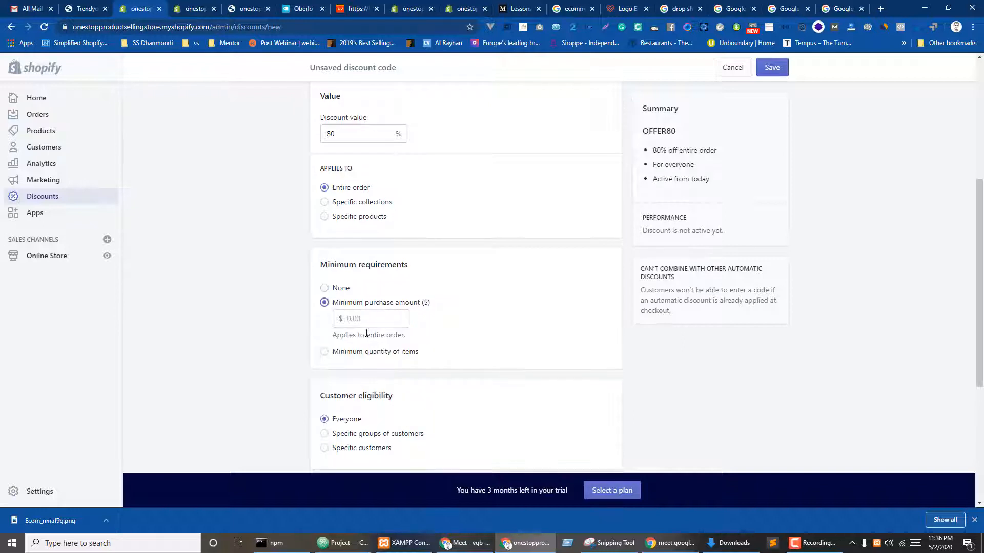
left_click(370, 321)
type("500")
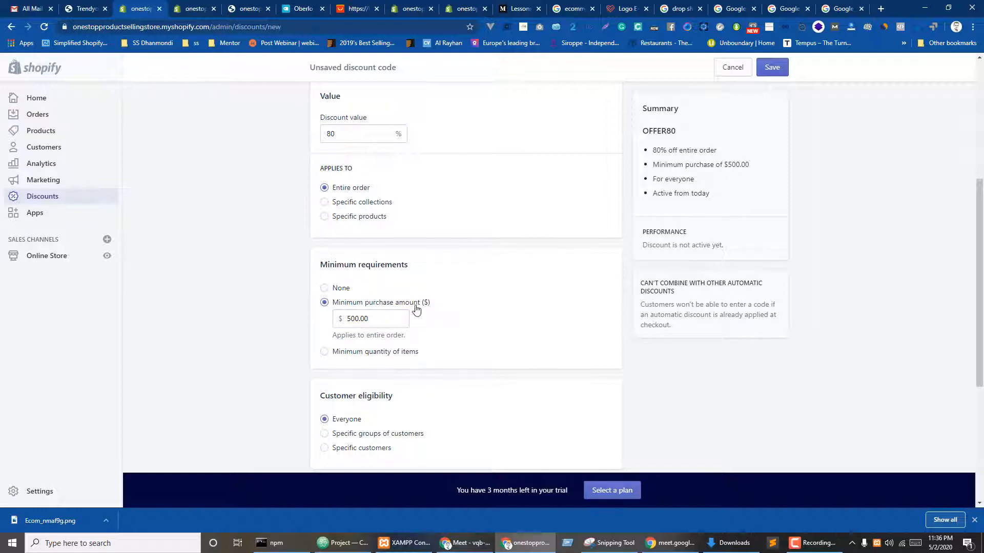
left_click(359, 351)
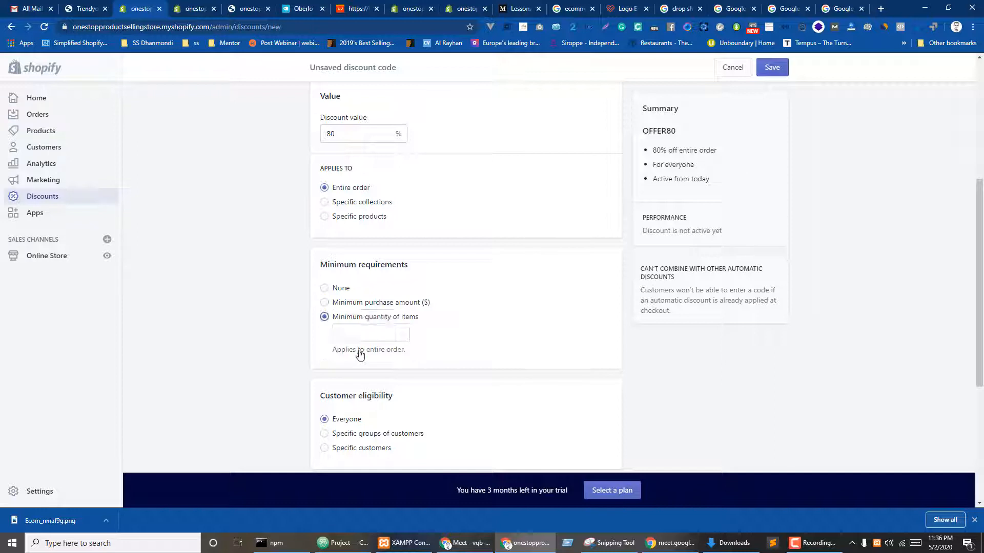
left_click(368, 331)
left_click(379, 304)
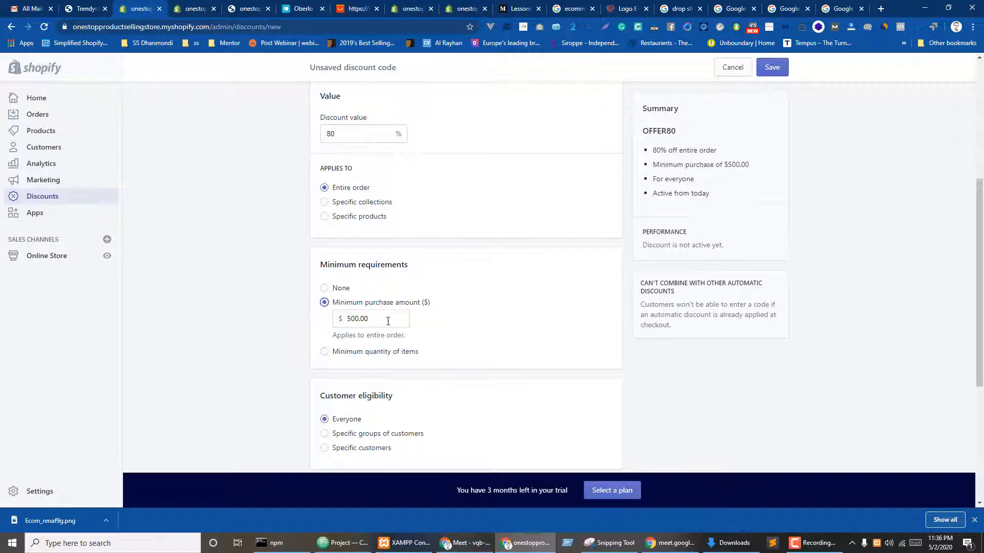
scroll(209, 388, "down", 2)
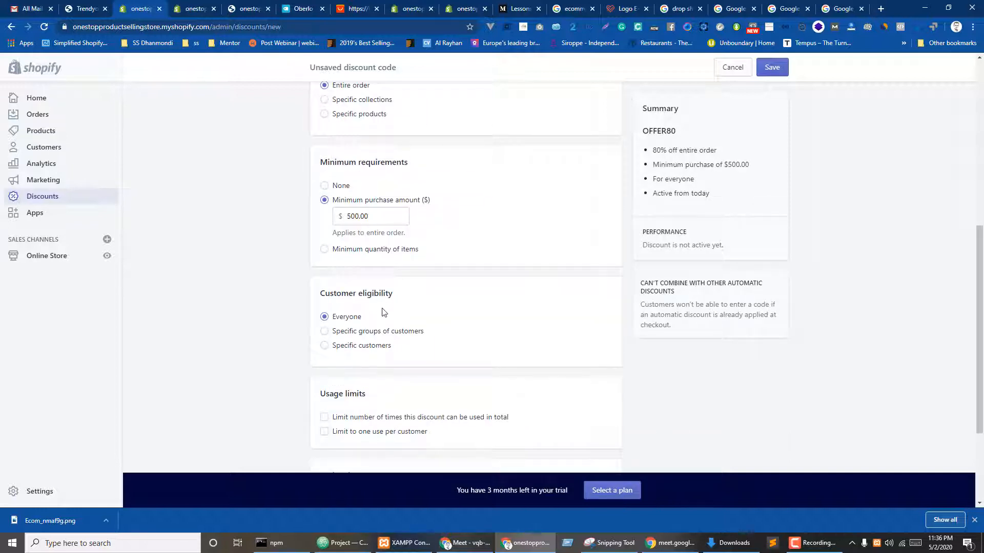
- Look through the specific customer groups and specific customers eligibility options
left_click(354, 332)
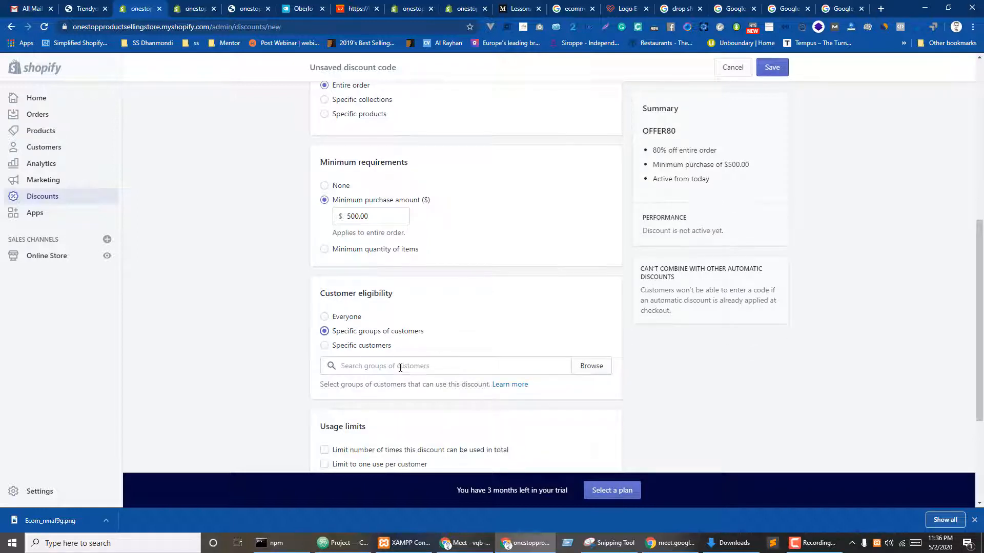
left_click(596, 370)
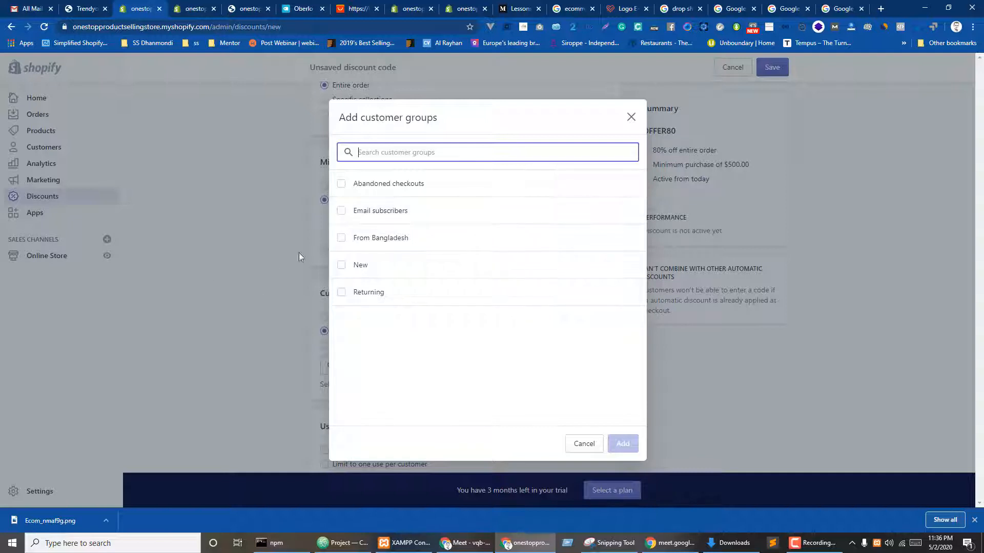
left_click(631, 118)
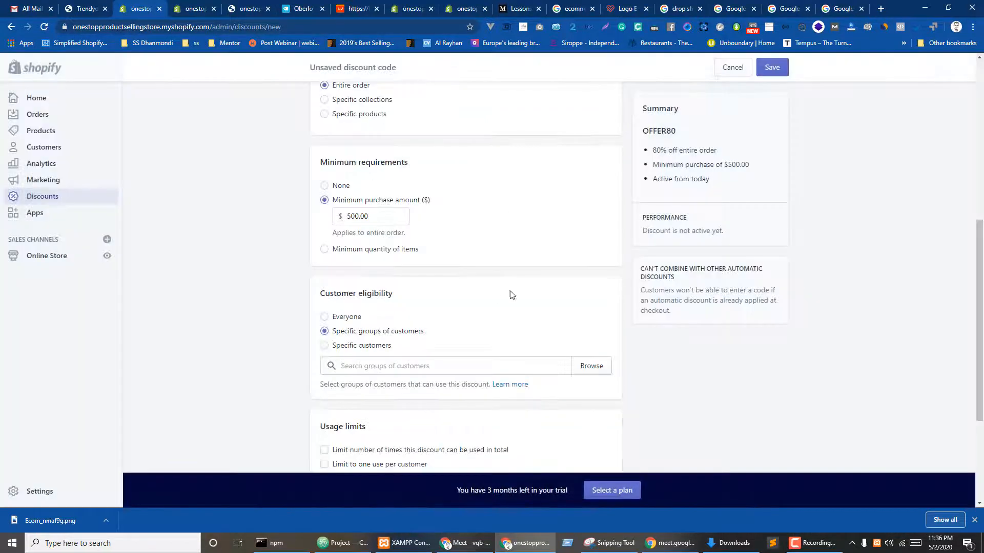
scroll(410, 333, "down", 1)
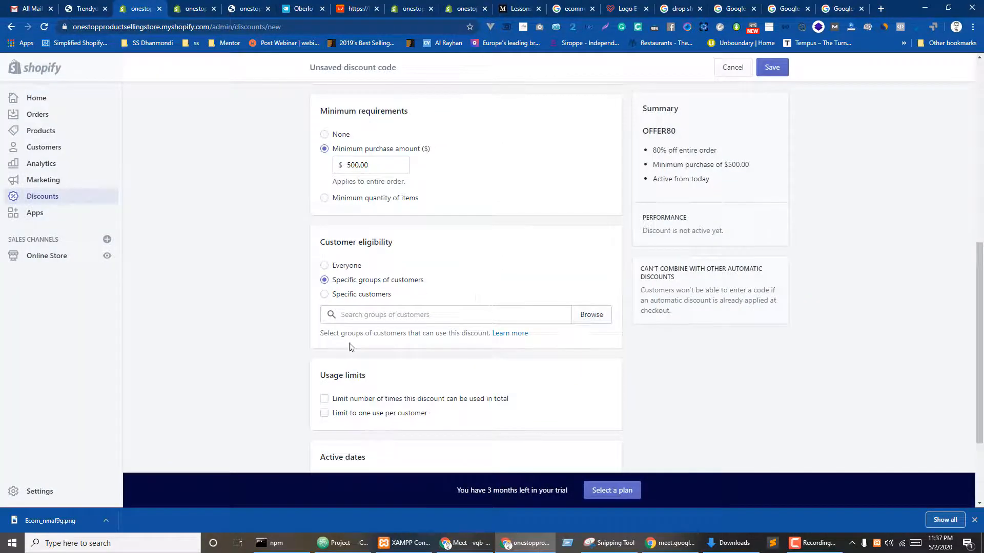
left_click(353, 295)
left_click(411, 315)
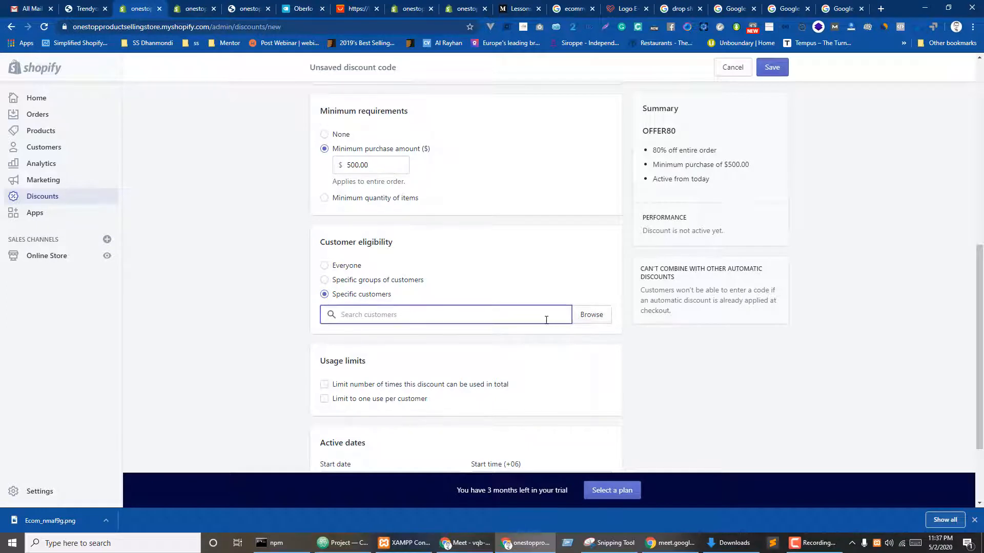
- Check the Customers list in a new tab, then make the discount available to everyone
middle_click(41, 147)
key("ctrl+Tab")
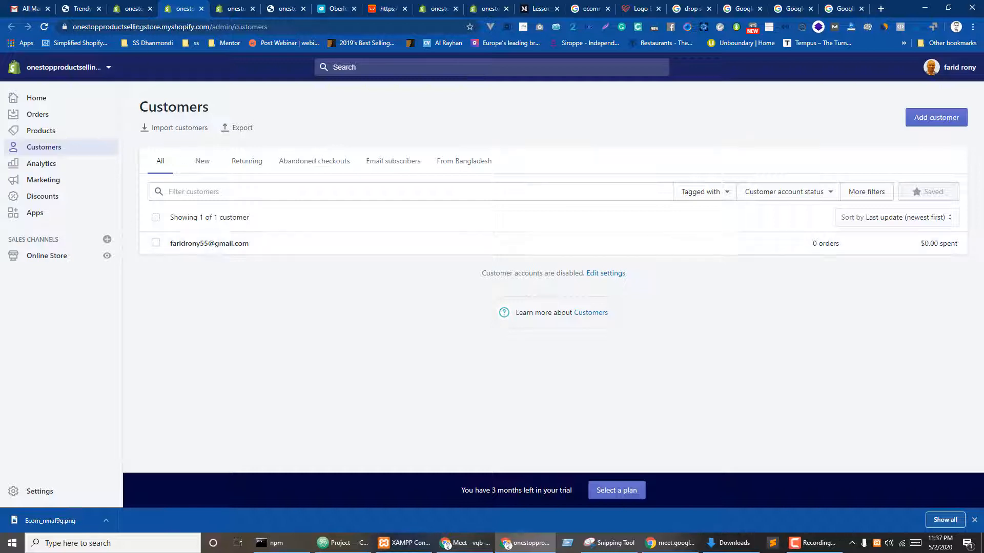
left_click(202, 160)
left_click(160, 160)
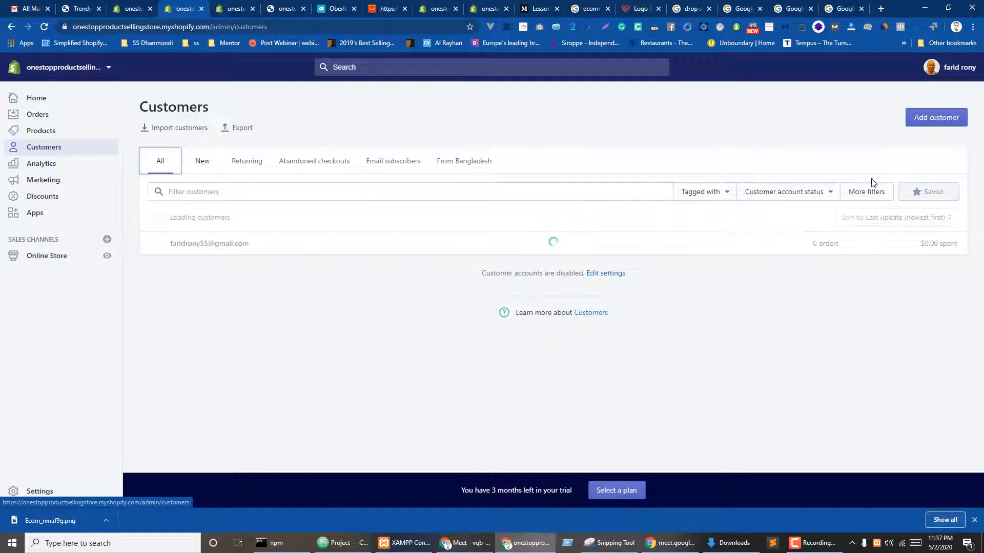
left_click(132, 8)
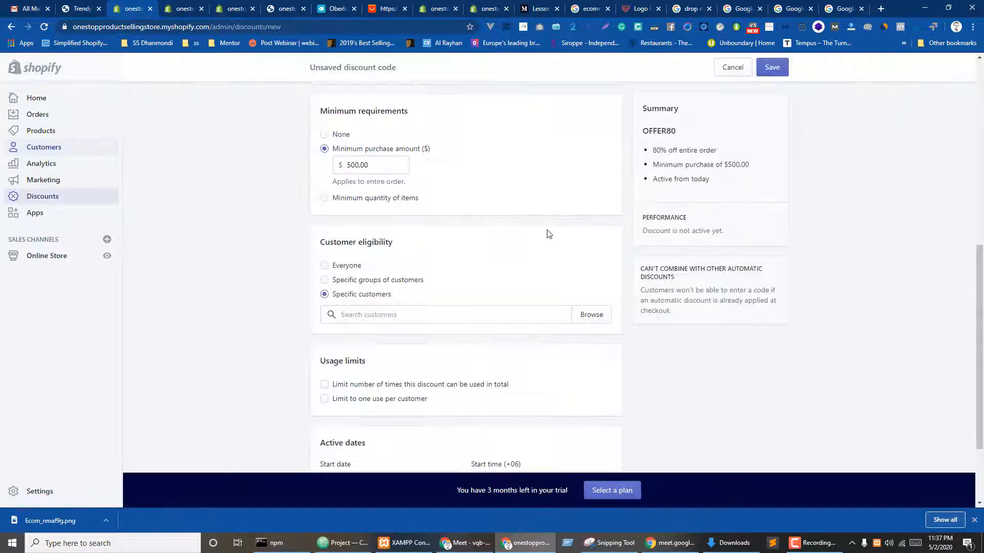
left_click(341, 266)
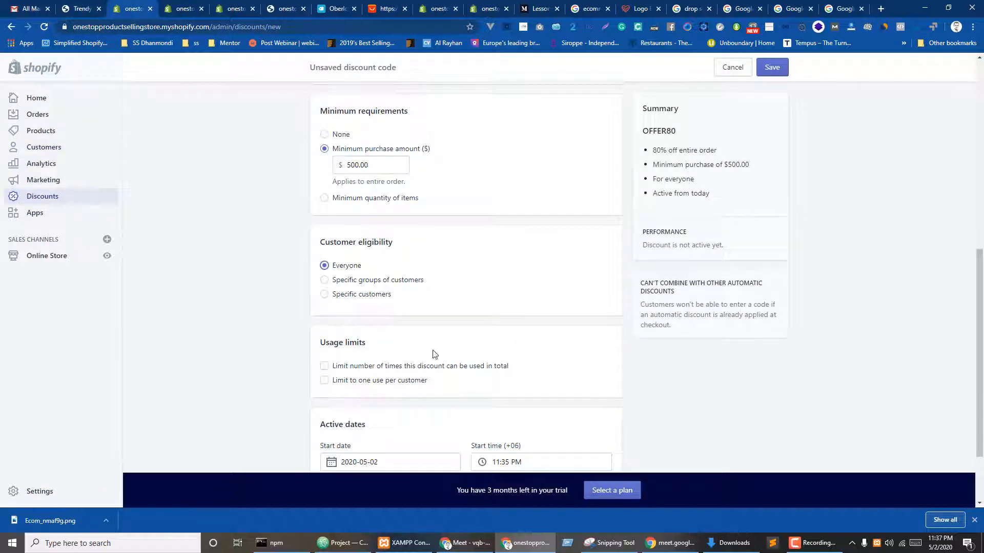
- Limit the code to 10 total uses and one use per customer
scroll(433, 354, "down", 2)
left_click(356, 279)
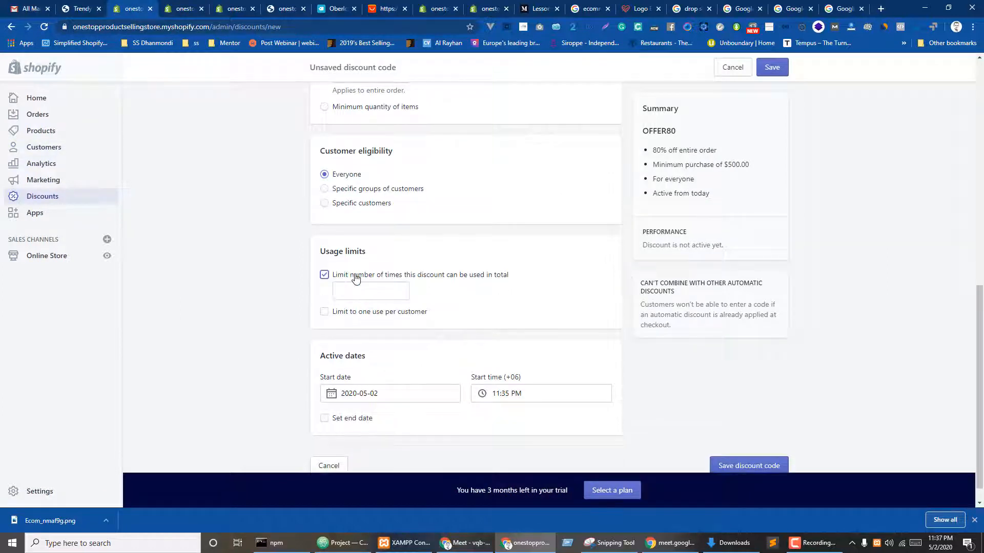
left_click(375, 294)
type("10")
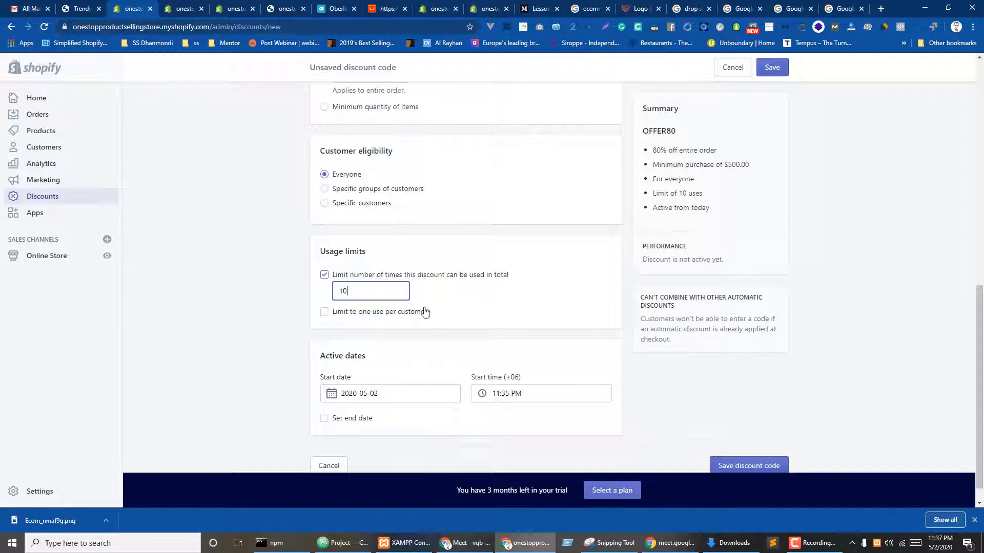
left_click(472, 305)
left_click(353, 314)
left_click_drag(354, 291, 310, 293)
- Set the active dates to start May 2 and end May 9
scroll(407, 394, "down", 1)
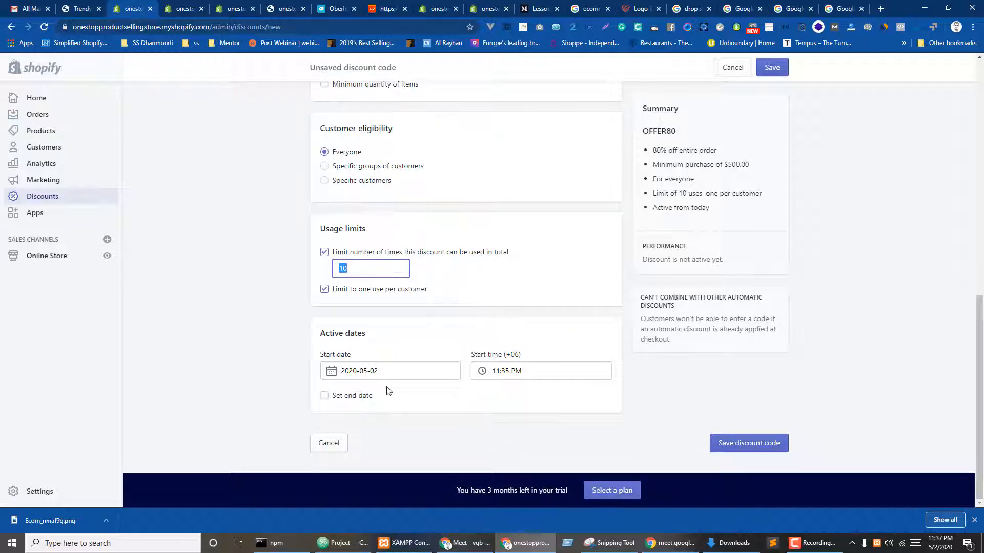
left_click(398, 374)
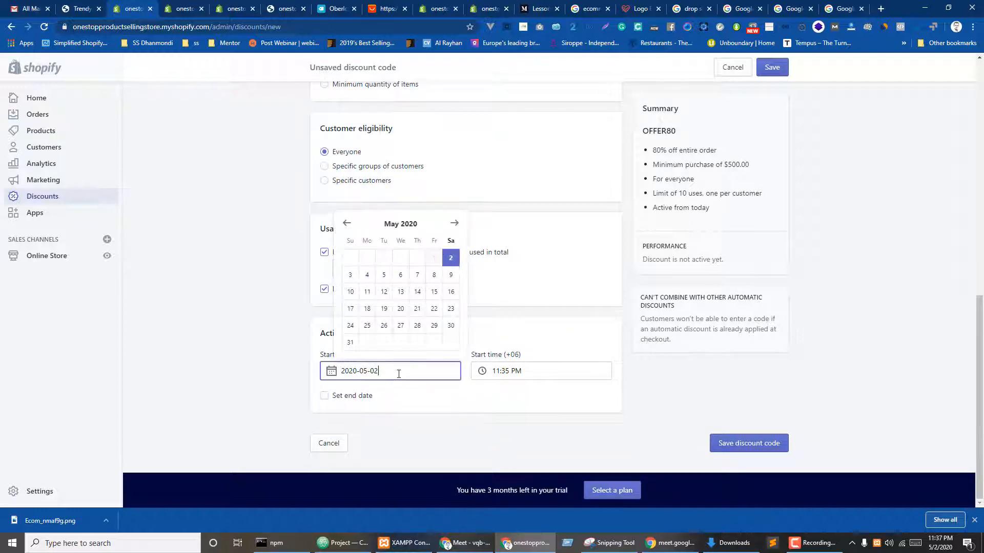
left_click(448, 276)
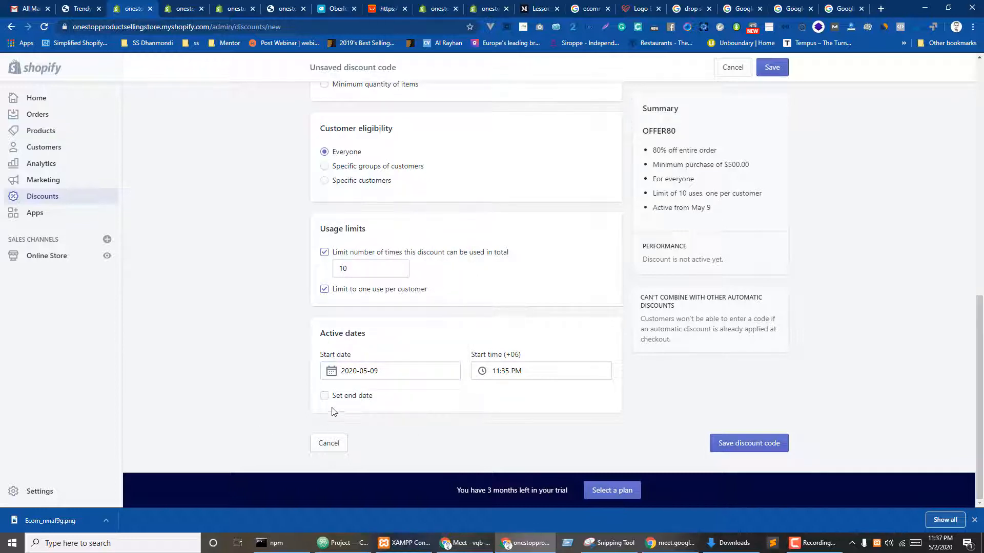
left_click(324, 395)
left_click(381, 372)
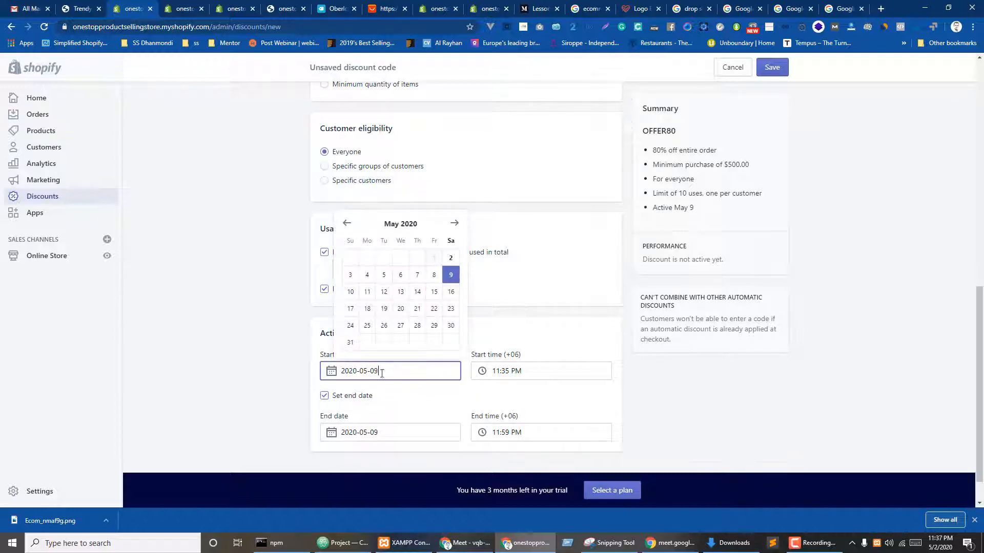
left_click(451, 260)
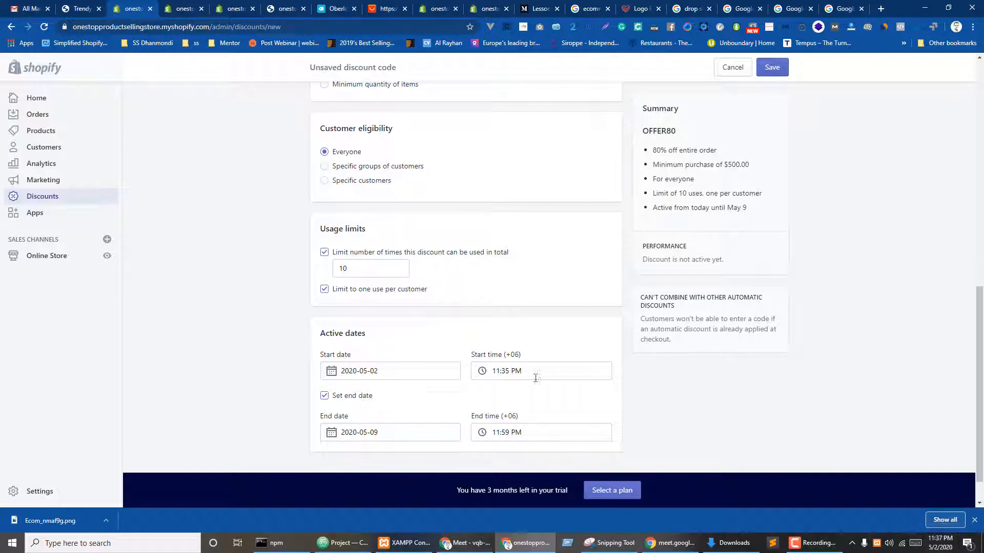
left_click(404, 432)
left_click(760, 395)
- Save the OFFER80 discount code
scroll(618, 405, "up", 10)
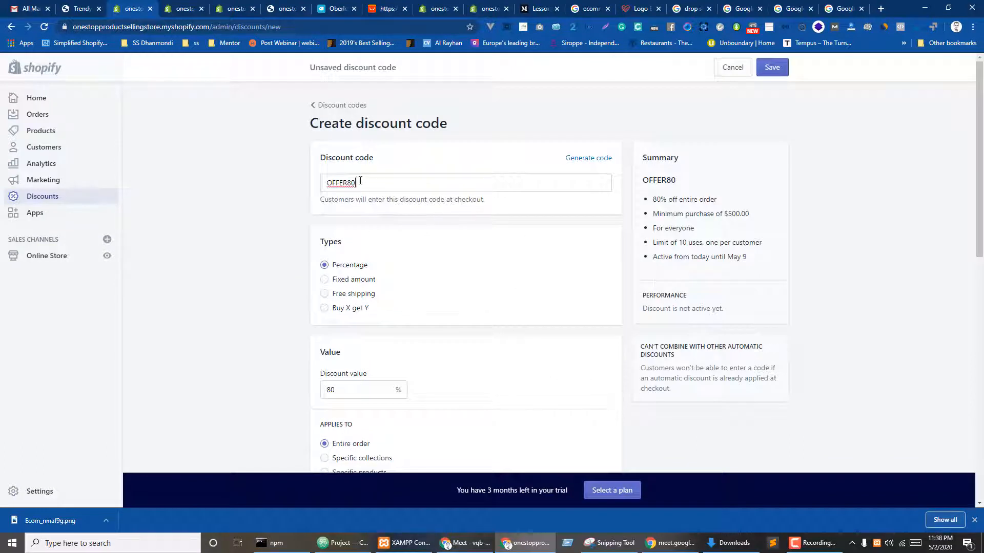
double_click(360, 181)
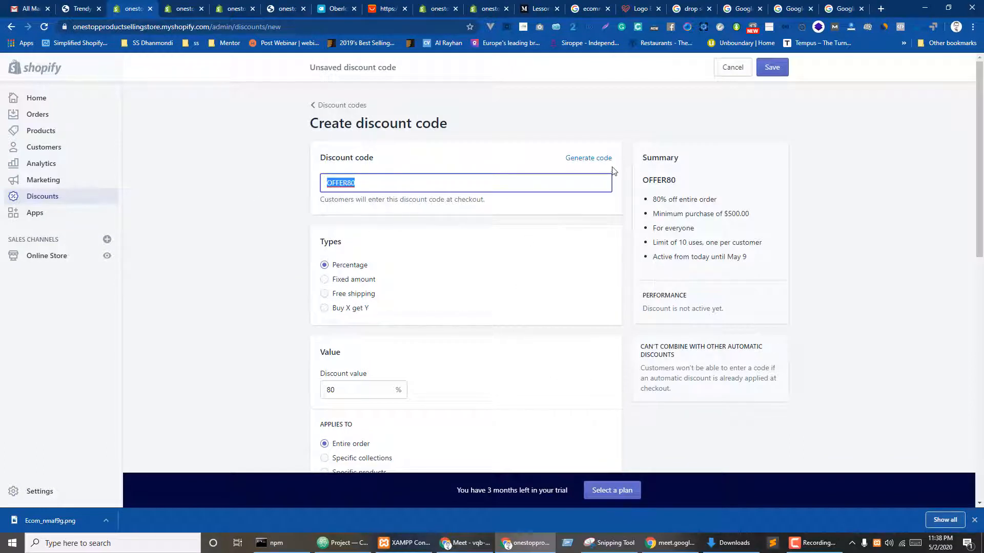
left_click(771, 67)
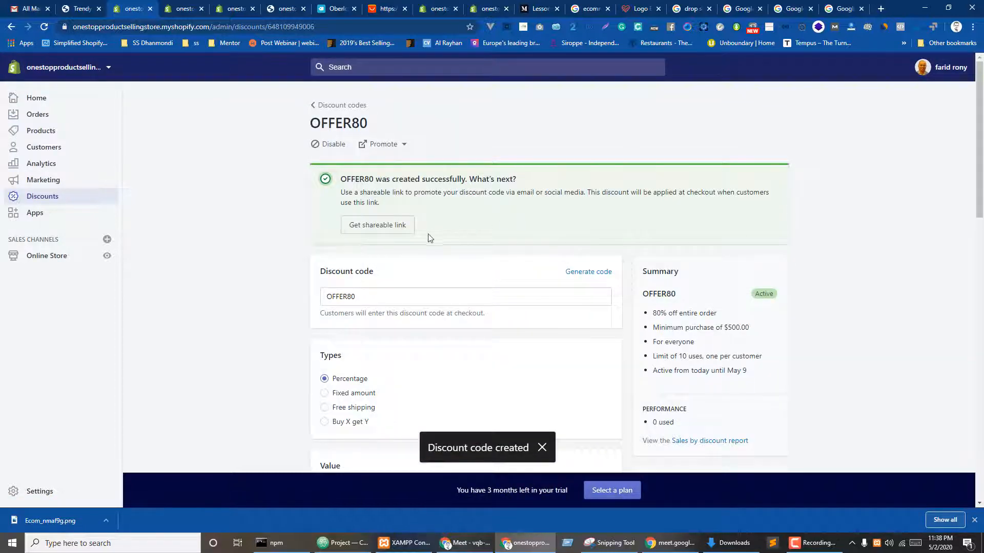
- Copy OFFER80's shareable link and load it in the storefront tab
left_click(383, 224)
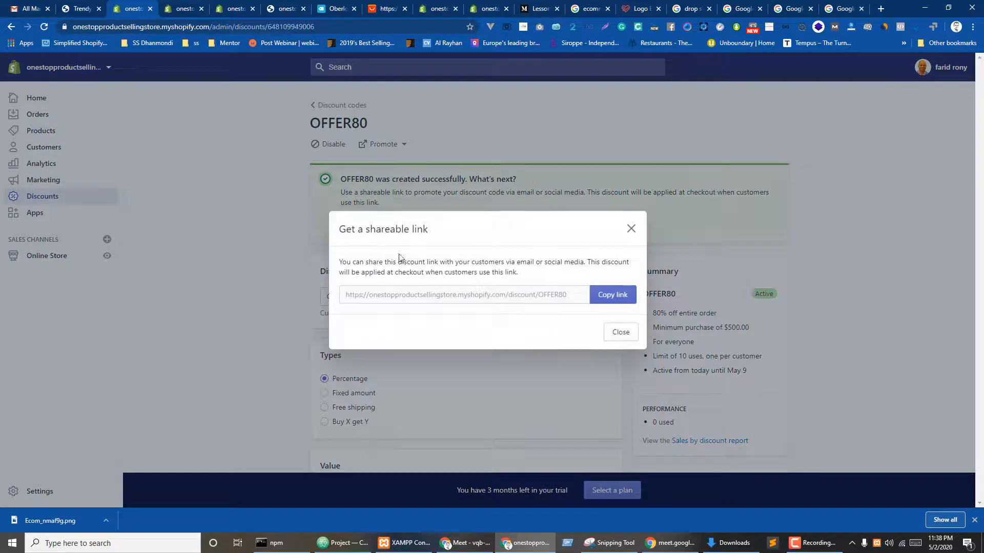
left_click(612, 296)
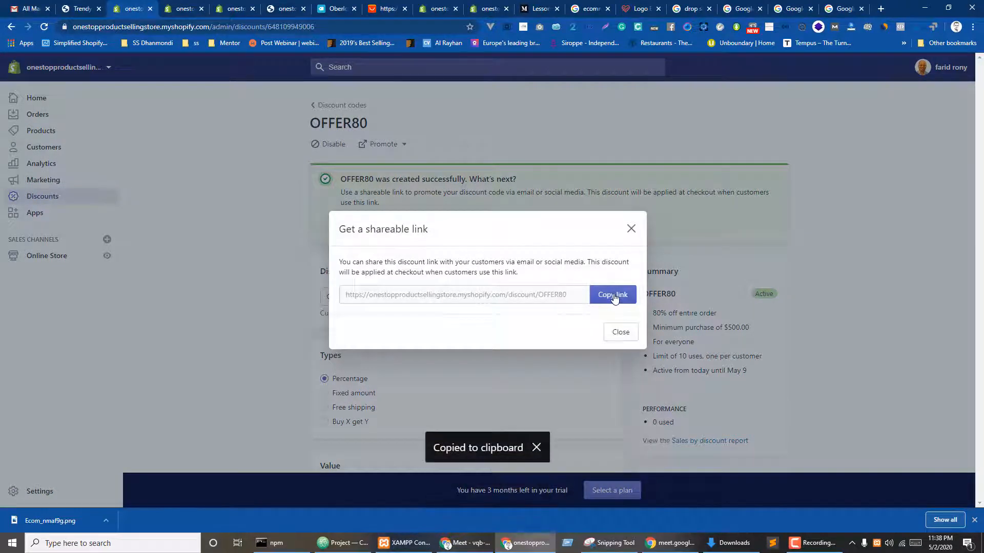
left_click(631, 229)
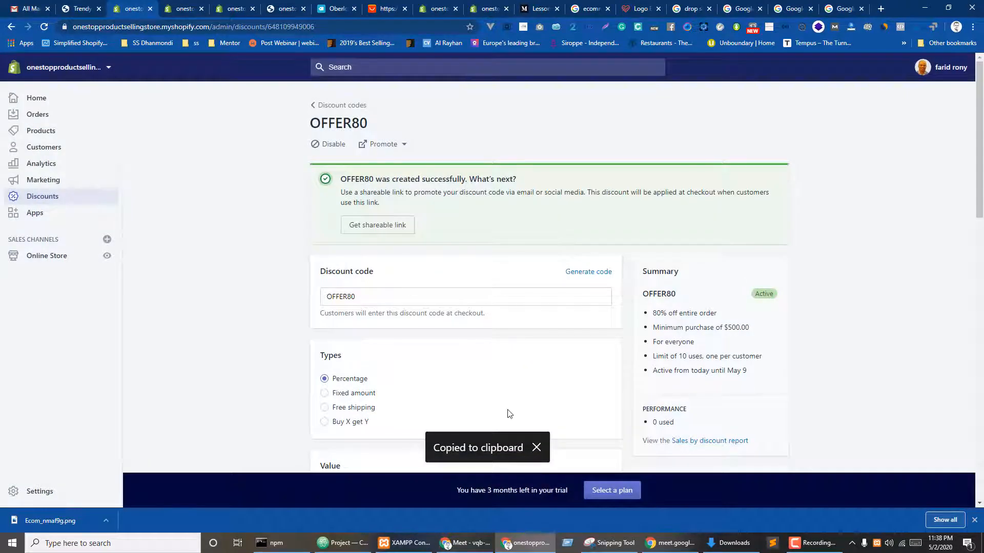
left_click(182, 9)
left_click(171, 31)
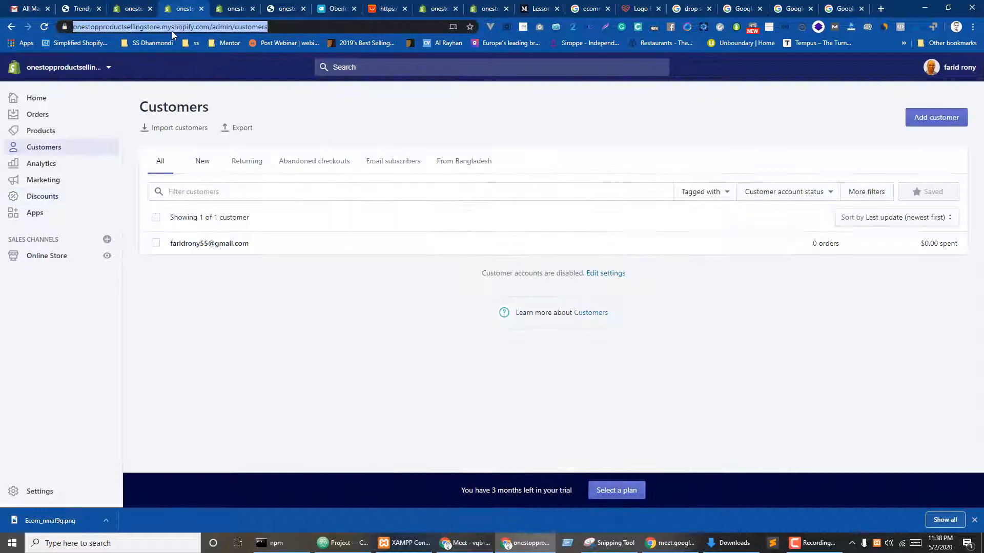
key("ctrl+v")
key("Return")
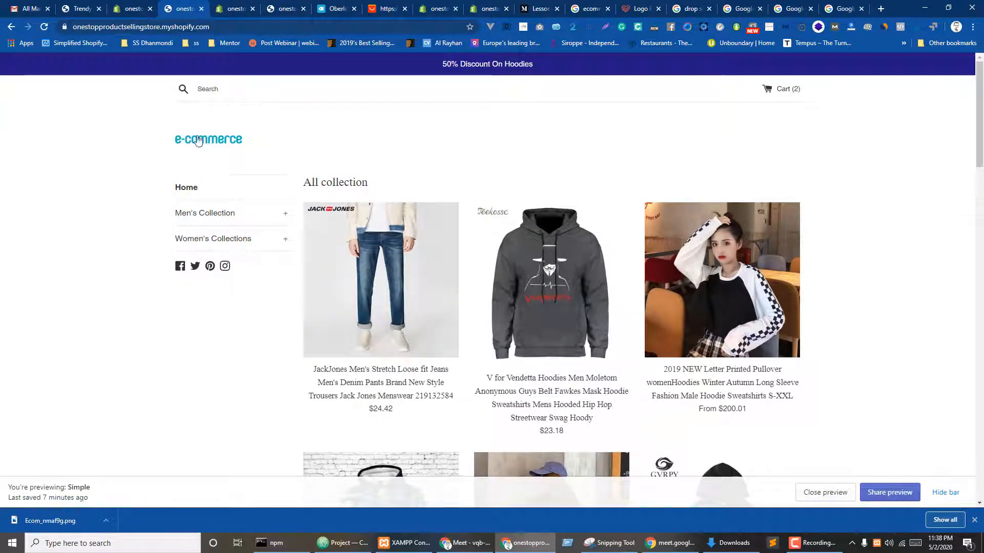
scroll(577, 301, "down", 5)
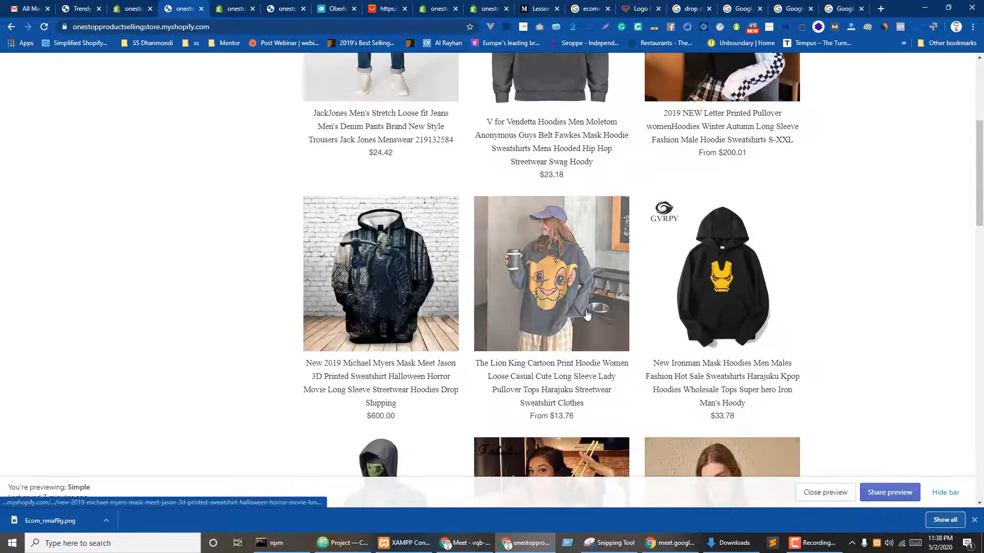
scroll(584, 302, "down", 7)
scroll(597, 313, "up", 12)
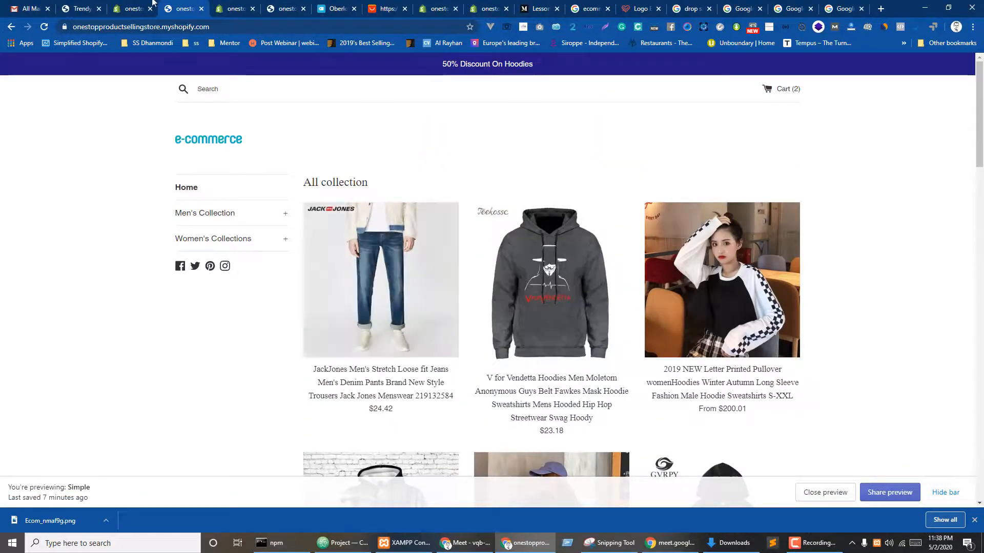
- Return to the OFFER80 page and copy its shareable link again
left_click(135, 7)
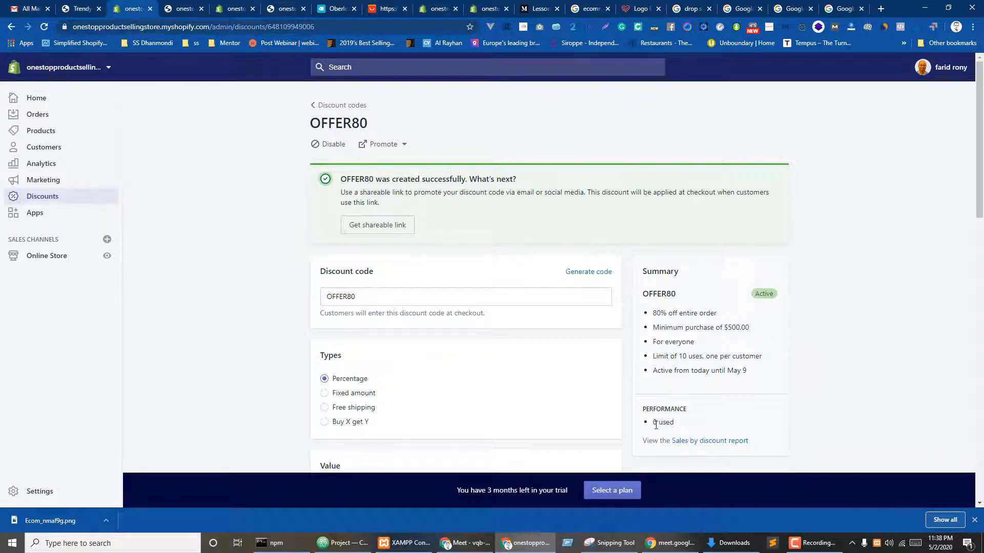
left_click(368, 274)
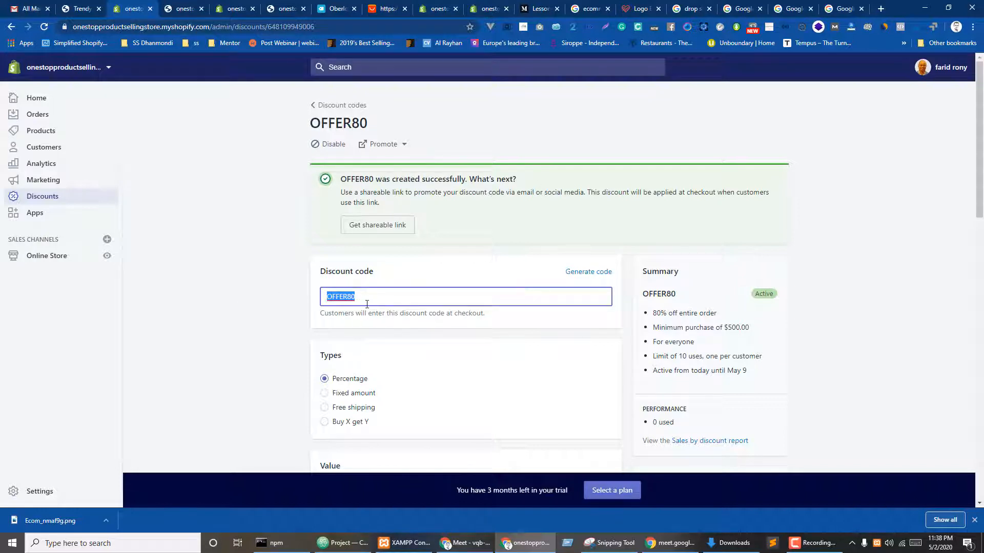
left_click(377, 229)
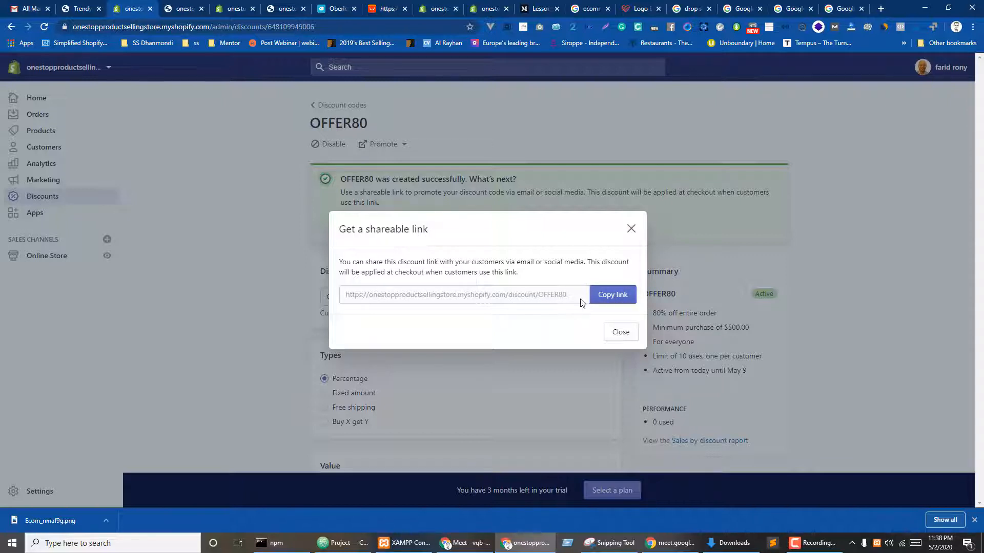
left_click(610, 301)
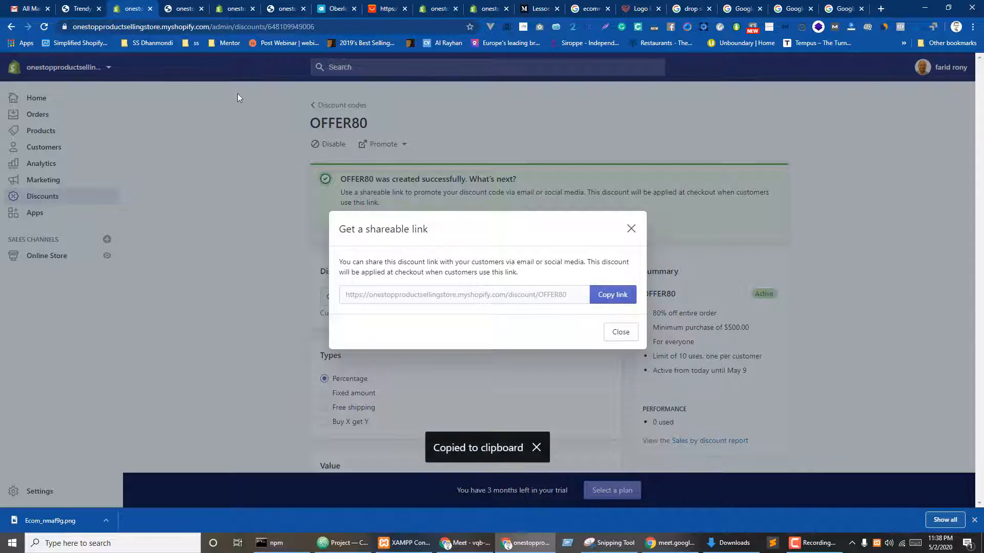
left_click(182, 8)
- Load the discount link on the storefront, open the $800.00 cart, and attempt checkout
left_click(179, 26)
key("ctrl+v")
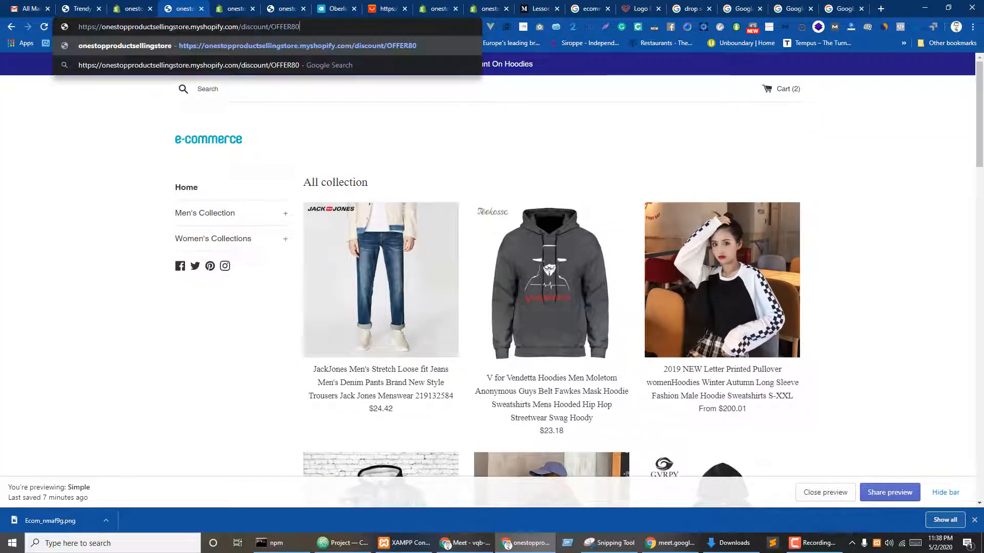
key("Return")
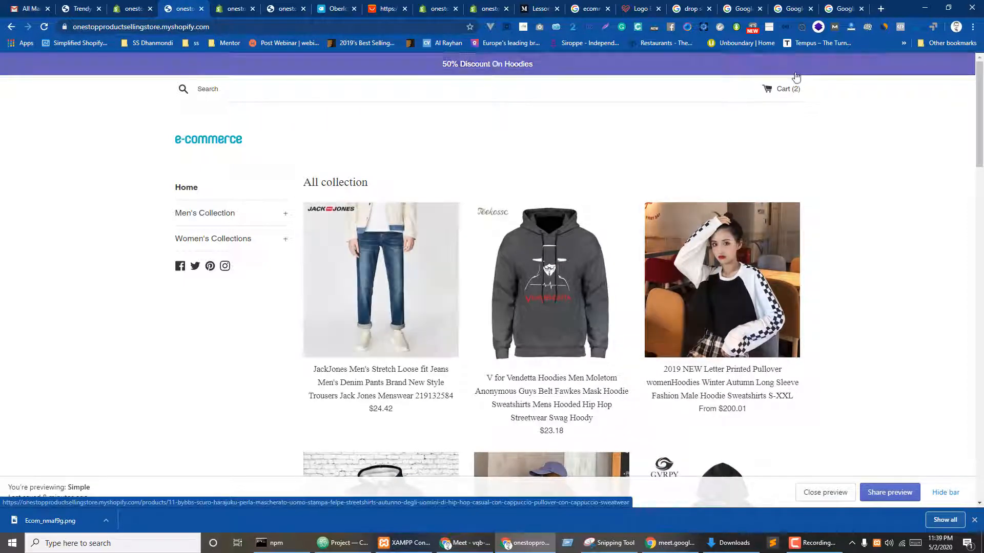
left_click(784, 90)
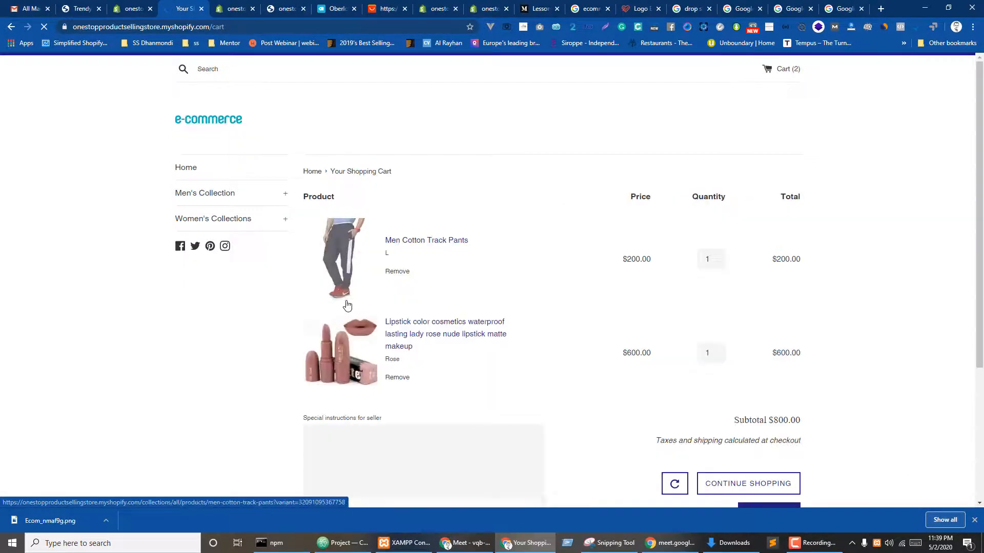
scroll(737, 289, "down", 2)
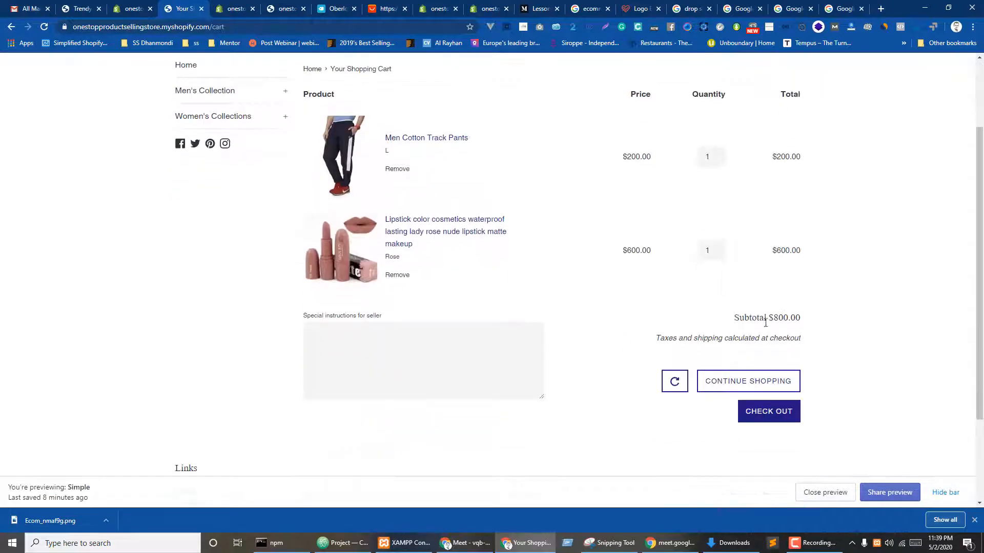
left_click(675, 386)
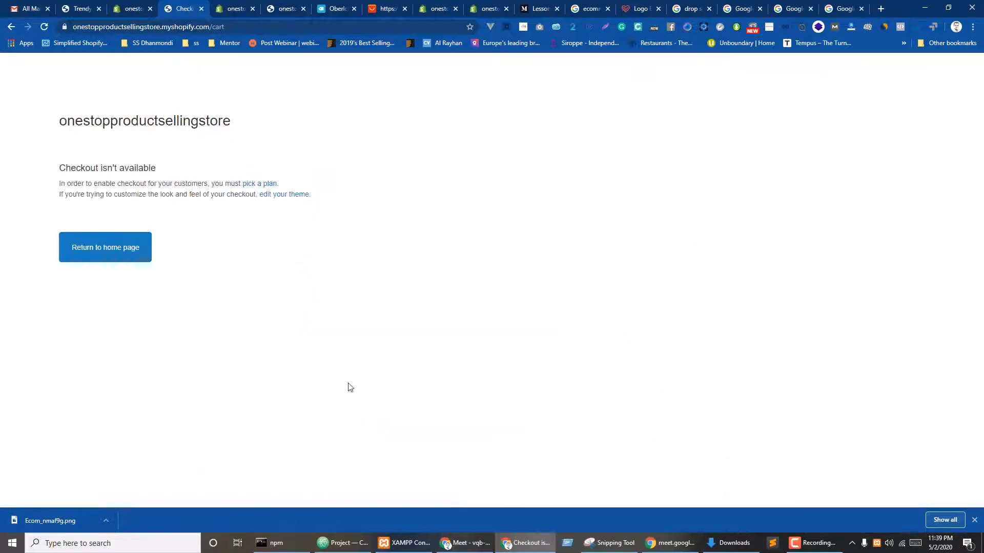
- Go back to the cart from the unavailable checkout, then return to the admin OFFER80 page
left_click(11, 28)
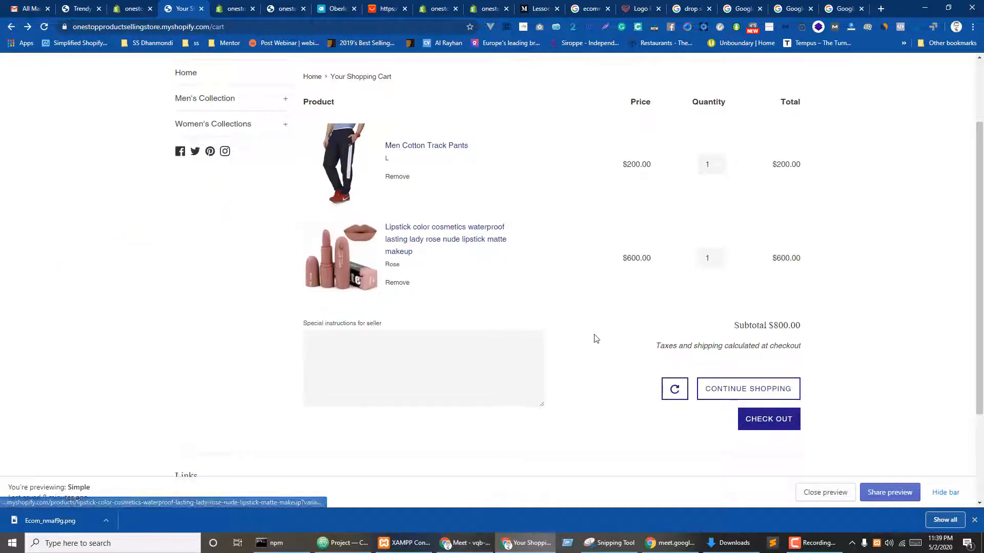
scroll(594, 339, "up", 2)
scroll(564, 277, "down", 4)
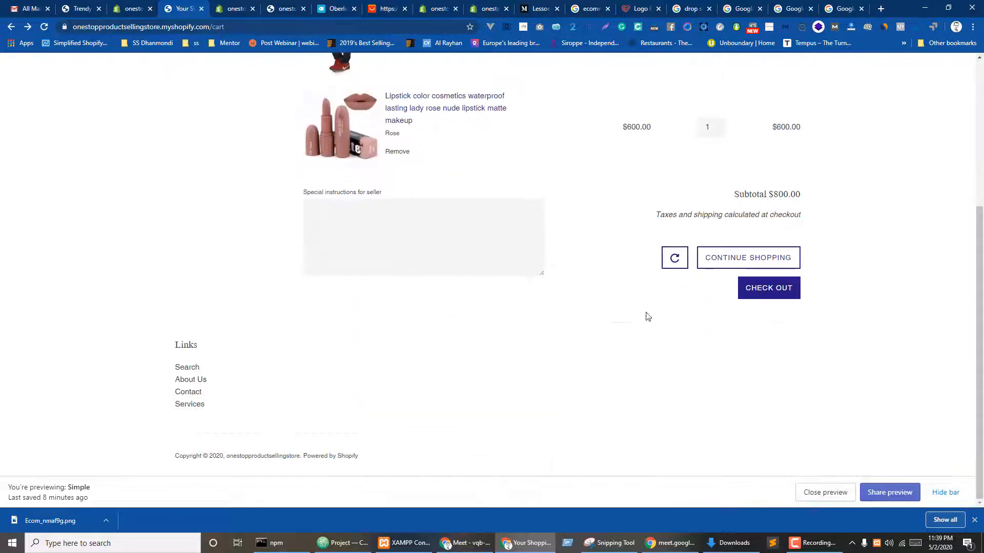
scroll(501, 305, "up", 2)
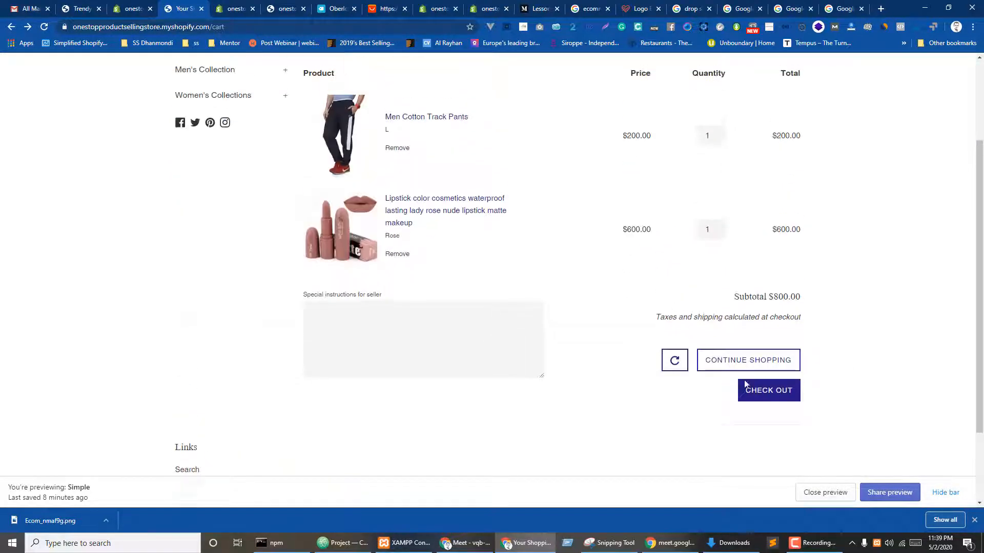
scroll(395, 350, "up", 3)
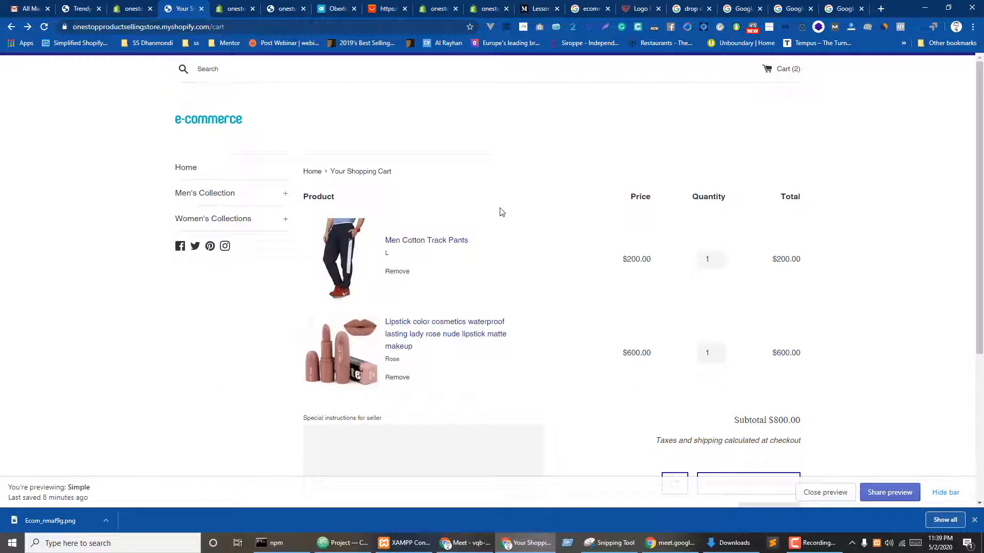
left_click(132, 9)
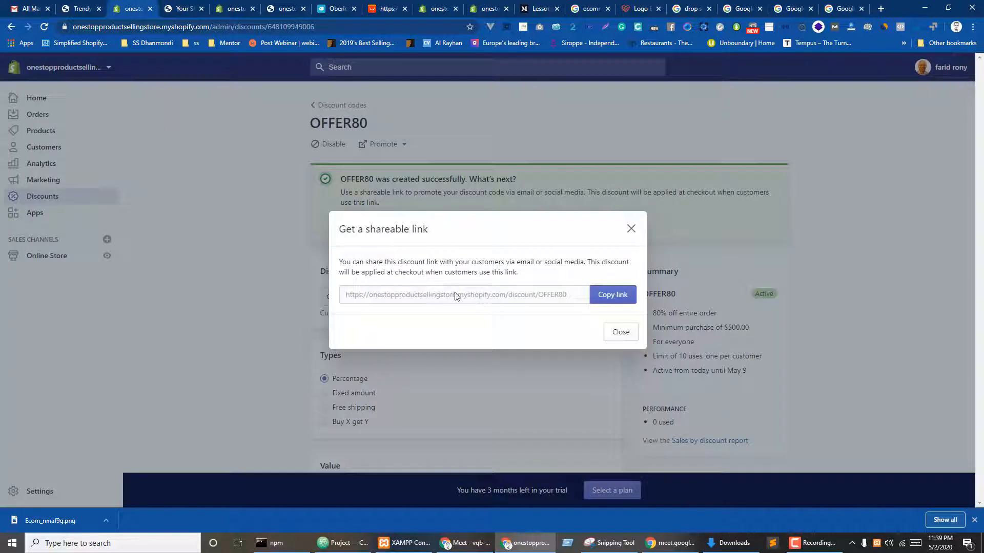
- Close the link dialog, look through Marketing Campaigns and activity choices, then open Products
left_click(631, 229)
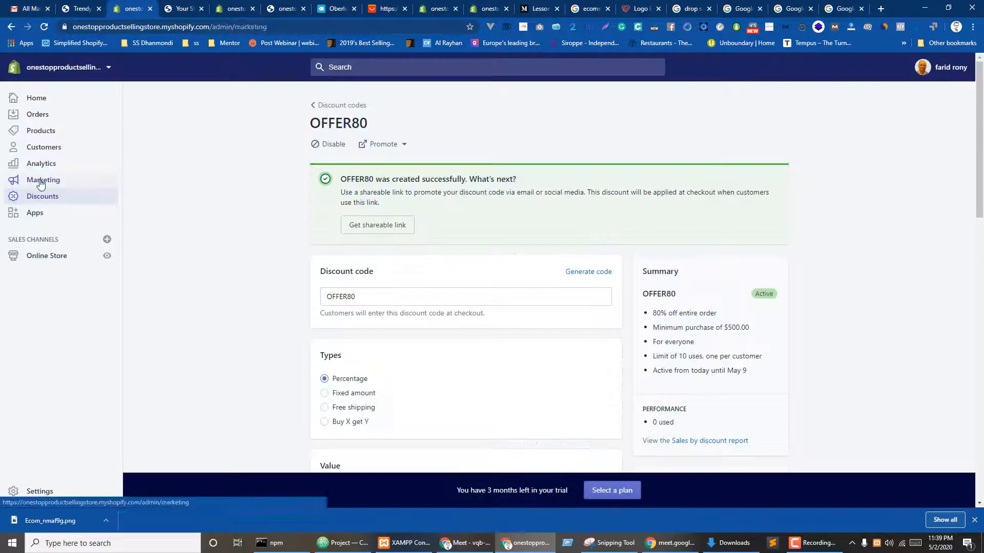
left_click(43, 180)
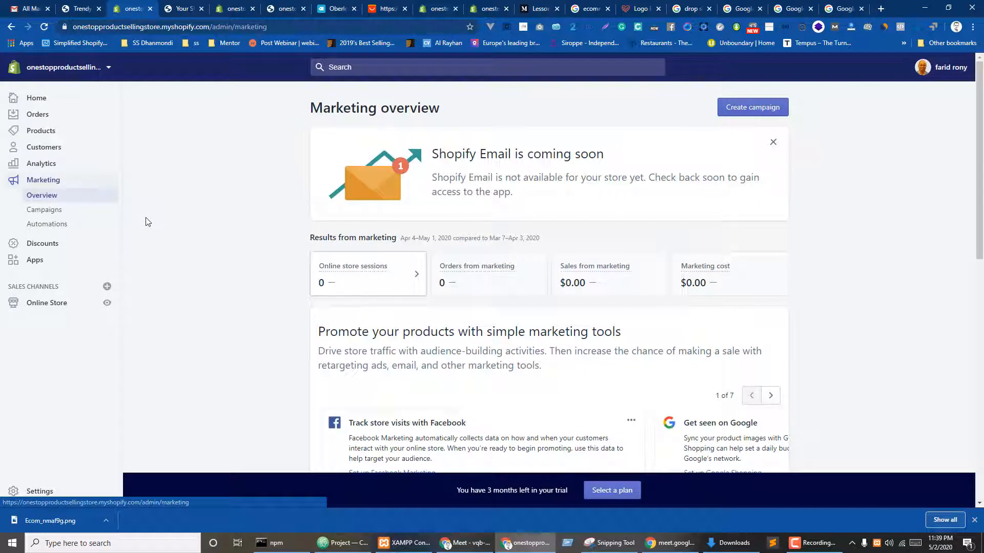
left_click(46, 210)
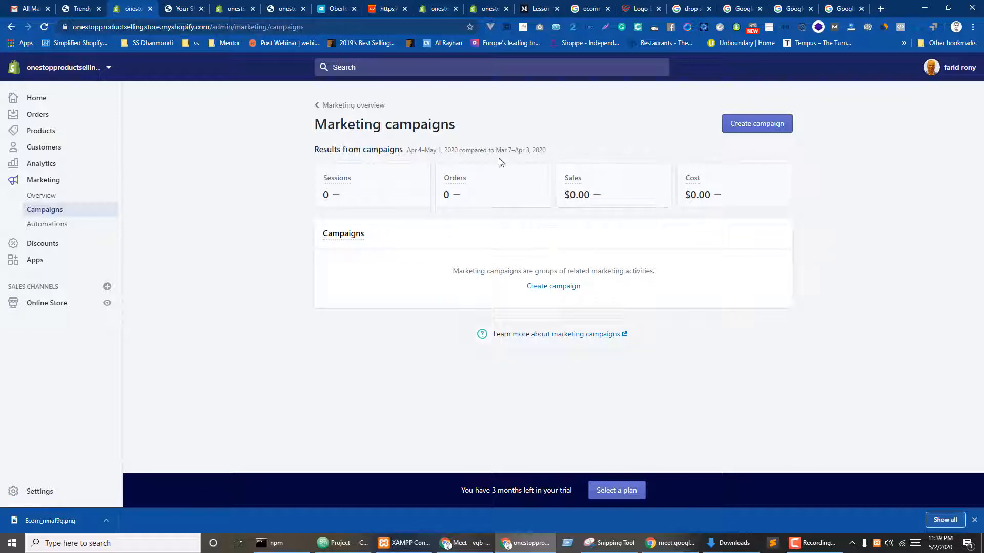
left_click(756, 126)
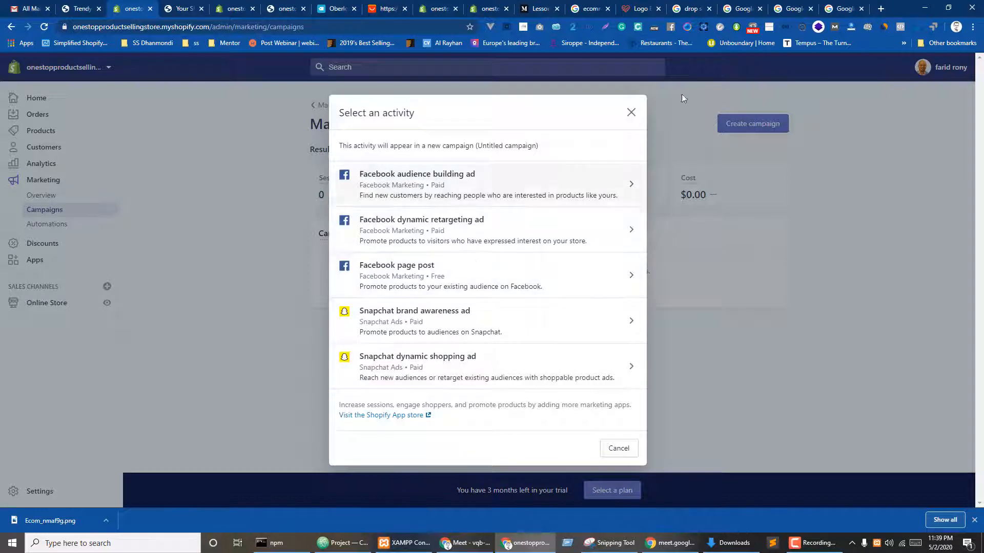
left_click(630, 112)
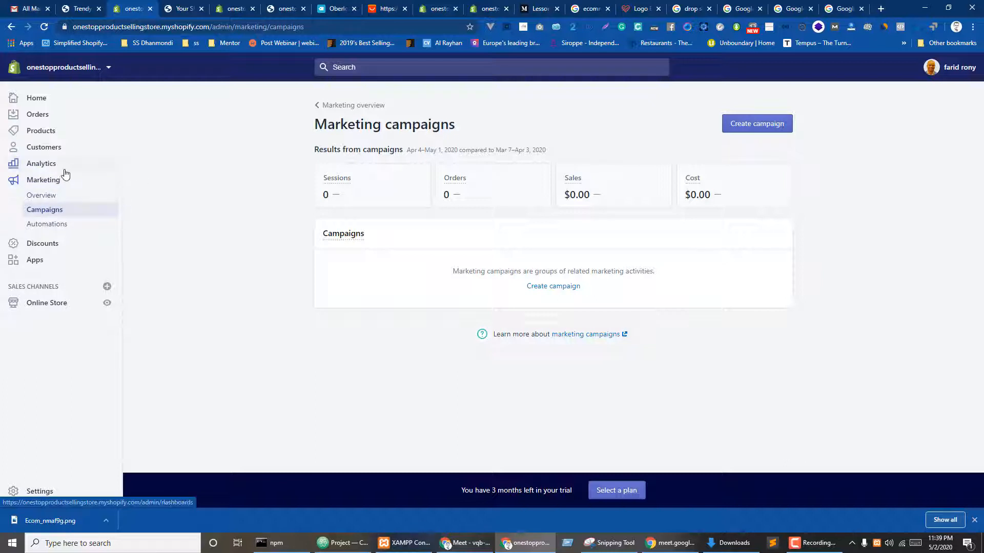
left_click(38, 115)
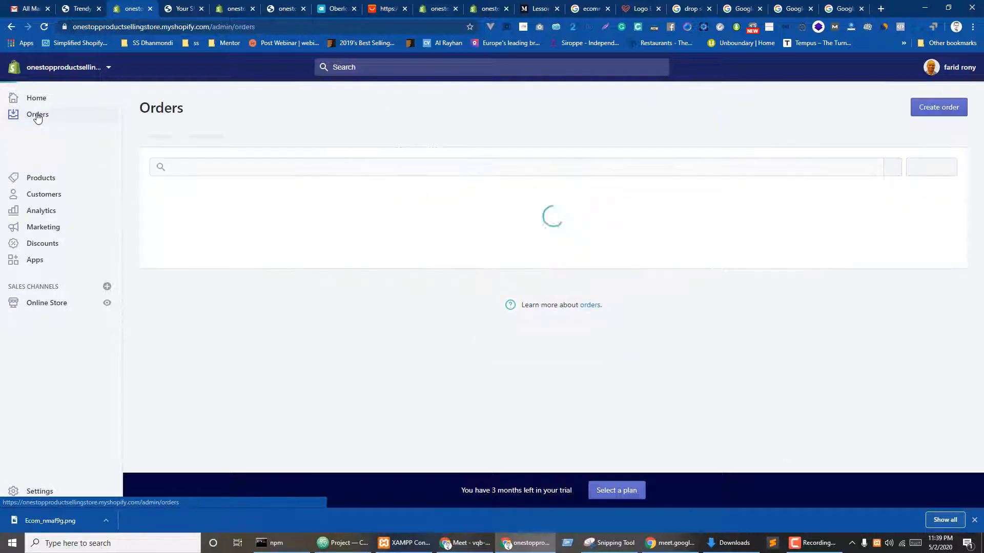
left_click(46, 179)
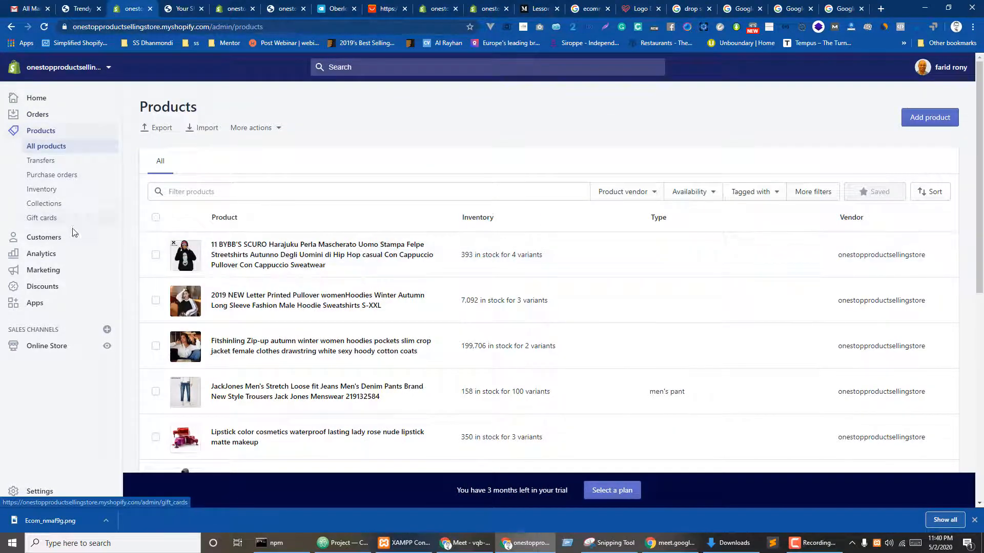
- Review the Discount codes and Automatic discounts lists, then switch to the storefront cart
left_click(64, 287)
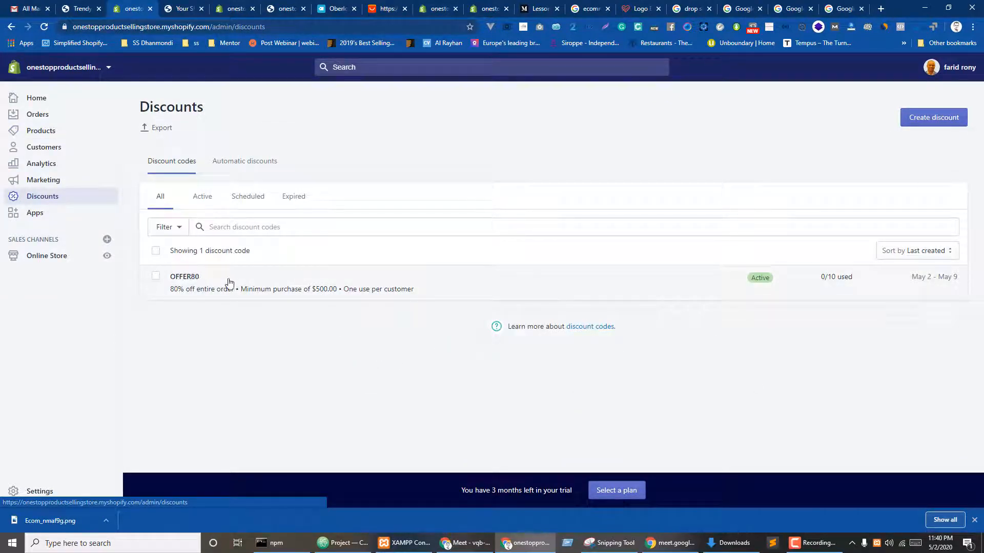
left_click(237, 160)
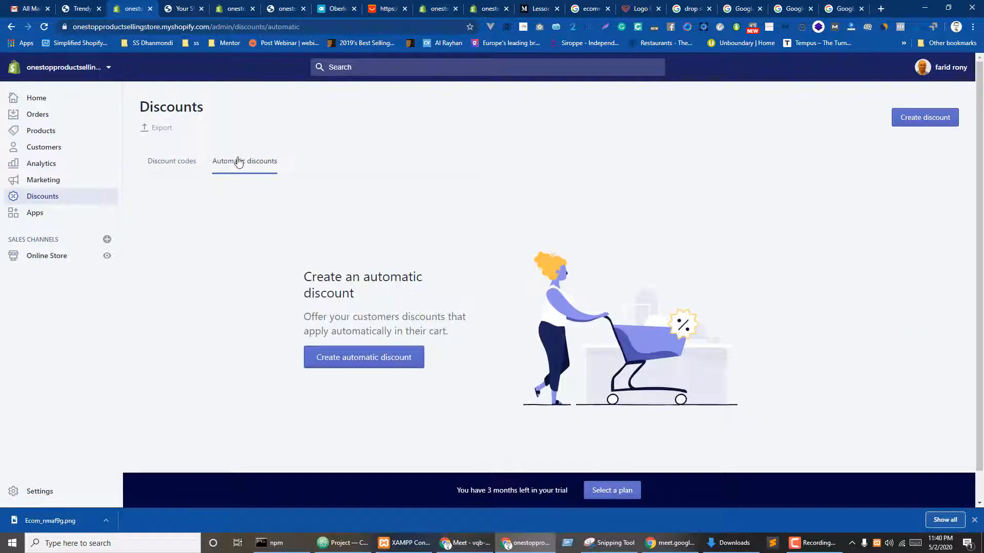
left_click(172, 160)
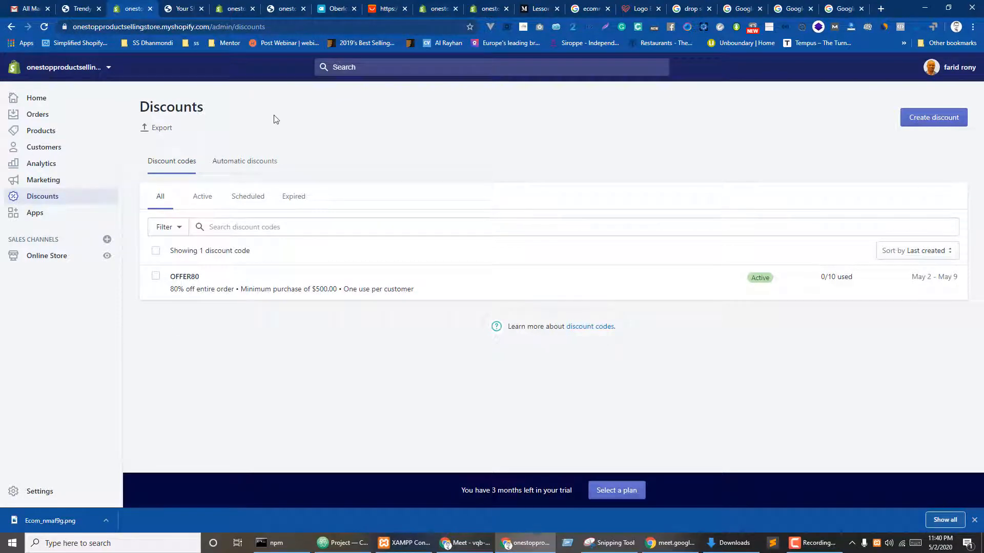
key("ctrl+Tab")
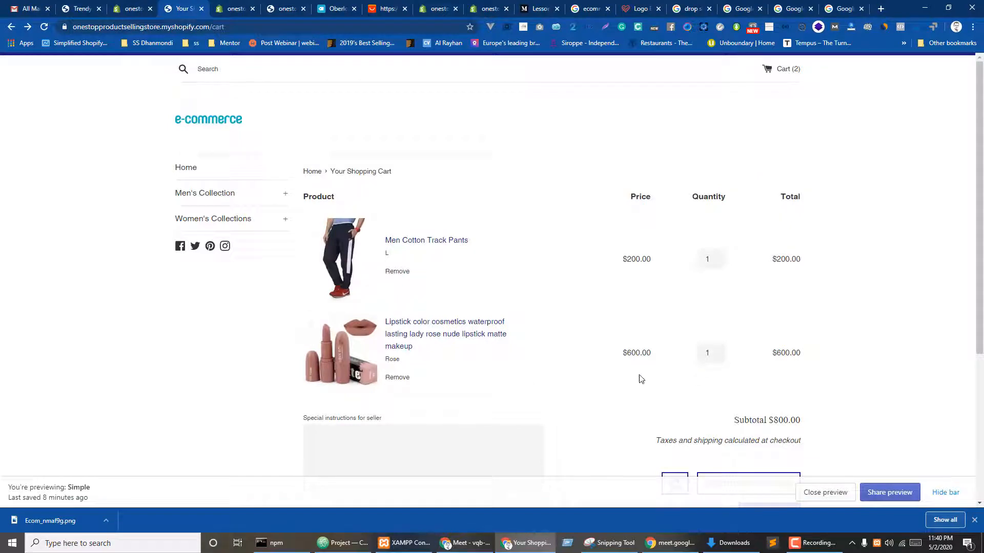
- Raise Men Cotton Track Pants quantity to 6 for a $1,800.00 subtotal and try checkout
scroll(594, 365, "down", 4)
scroll(593, 367, "up", 1)
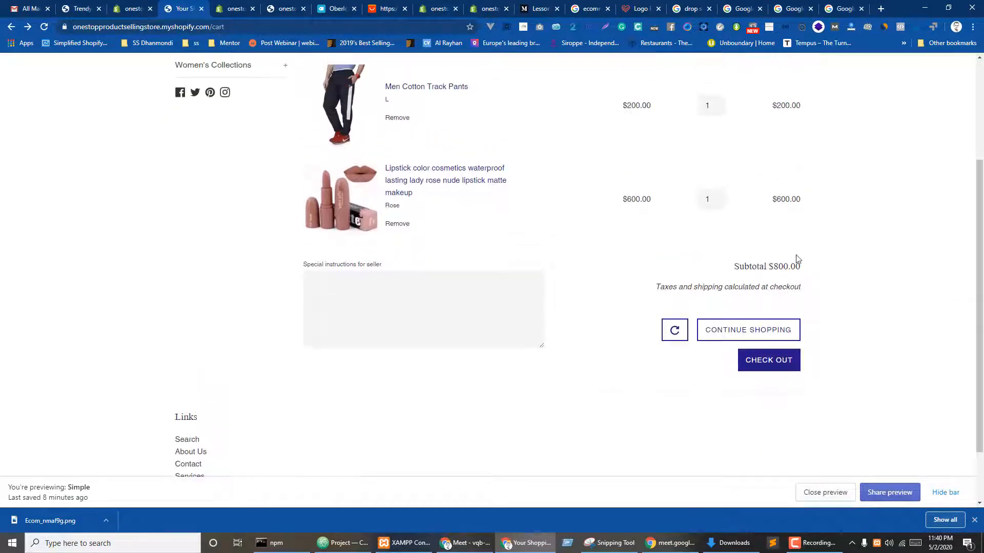
scroll(717, 277, "up", 3)
left_click(719, 256)
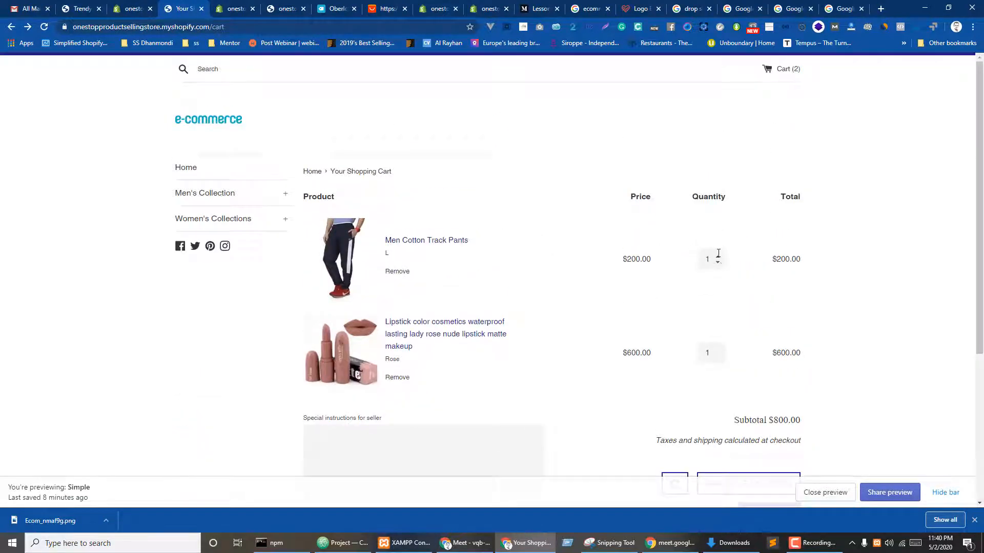
scroll(867, 318, "down", 4)
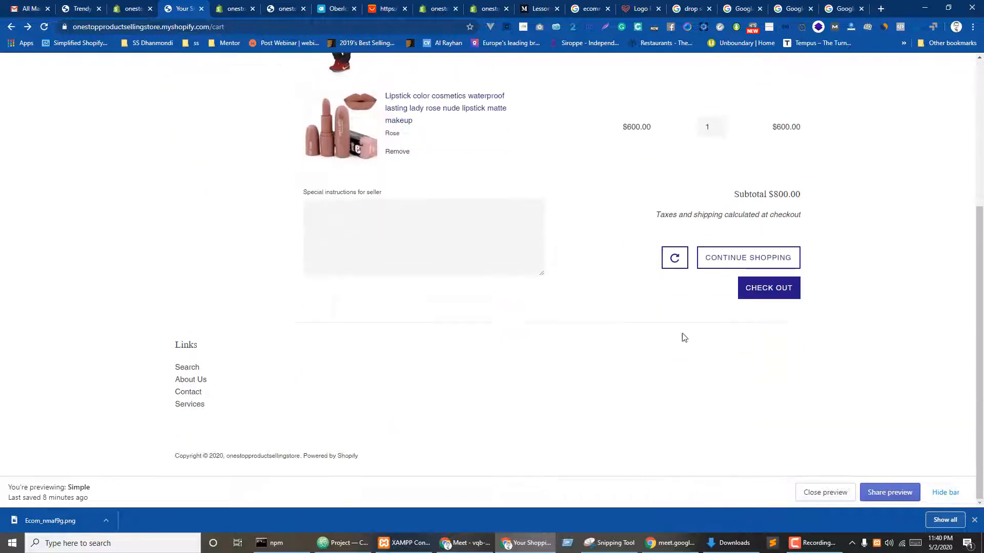
left_click(675, 257)
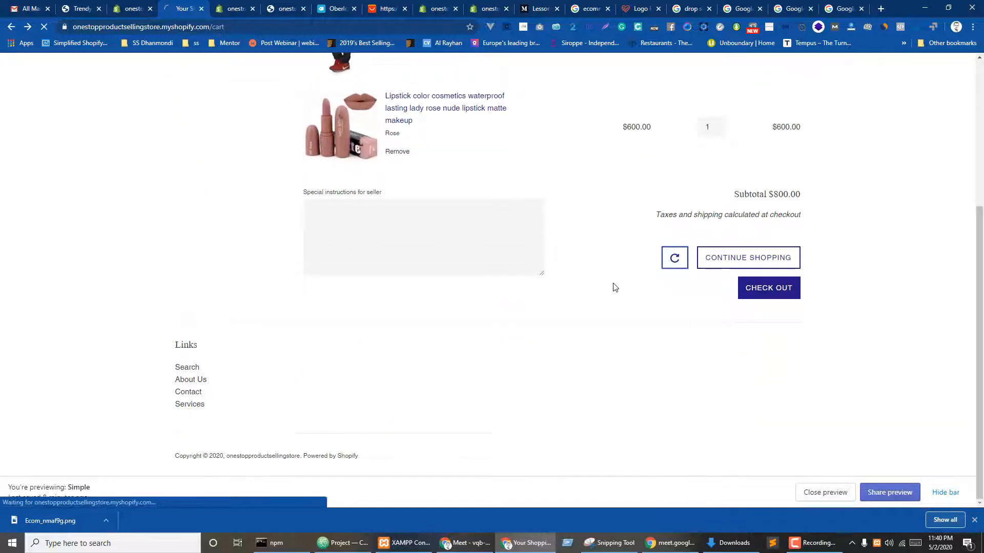
- Go back to the cart, then switch to the admin Discounts page
left_click(8, 27)
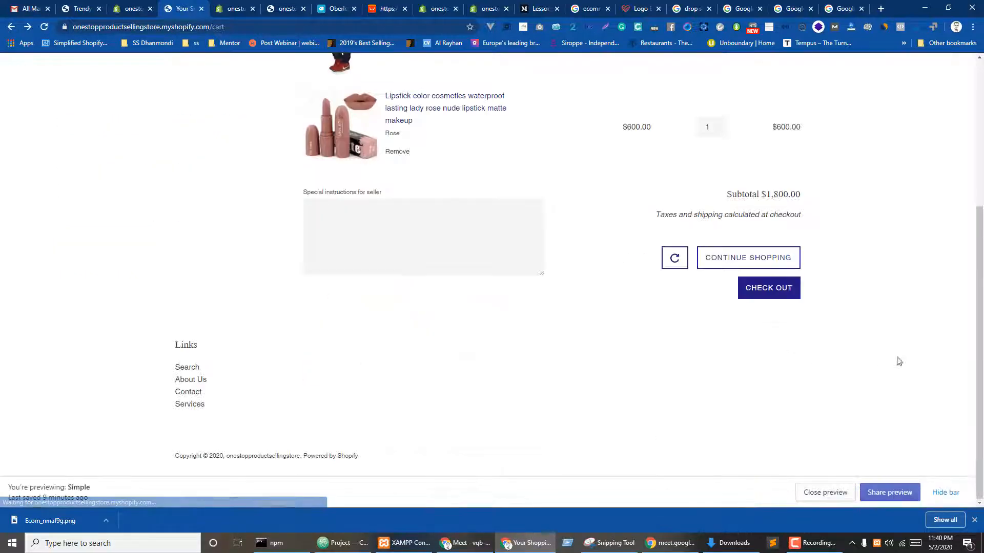
scroll(894, 351, "up", 3)
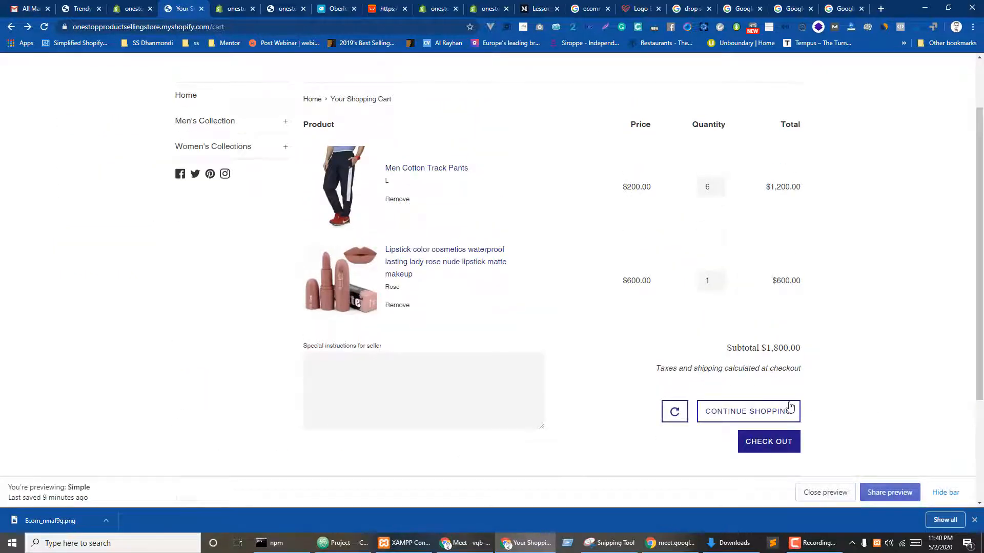
scroll(714, 211, "up", 2)
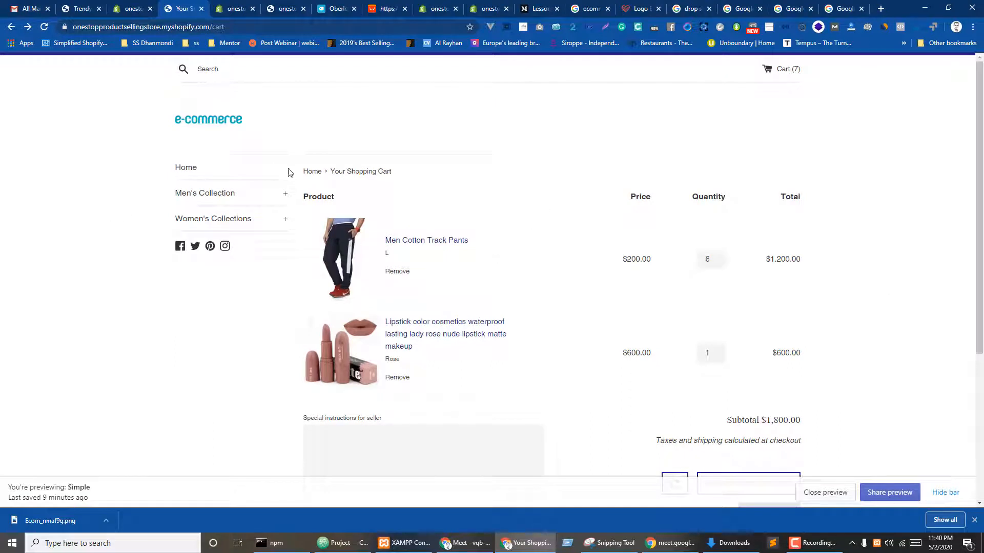
scroll(615, 302, "down", 2)
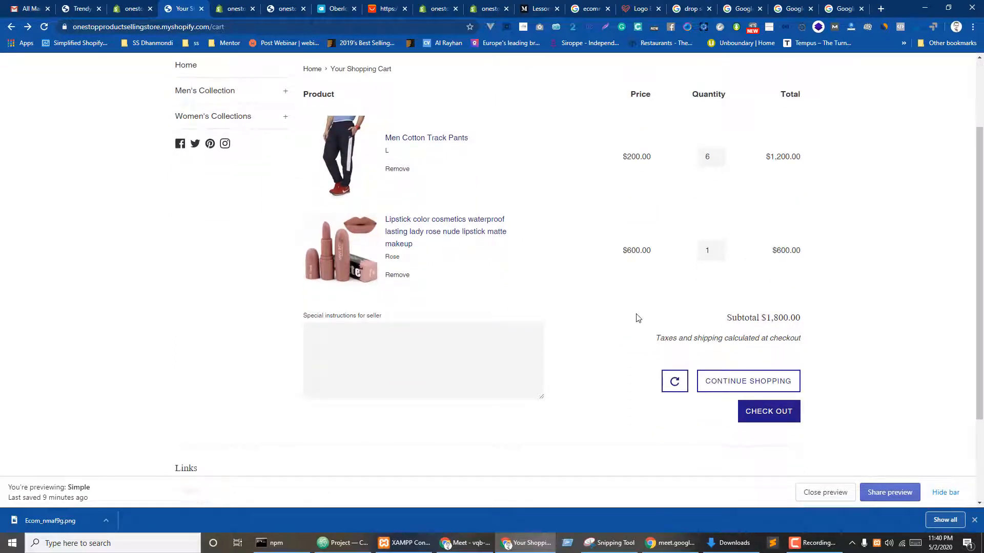
scroll(464, 248, "down", 3)
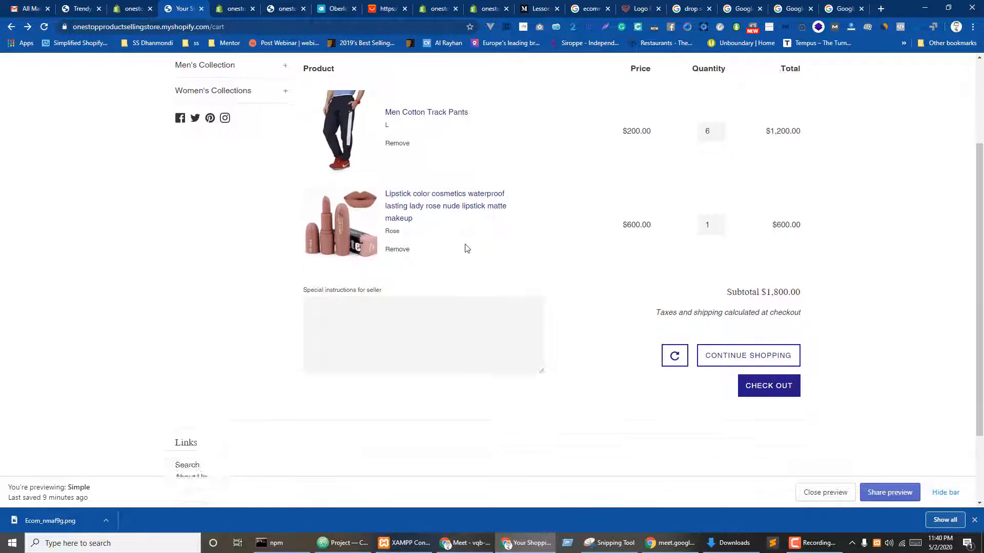
left_click(134, 6)
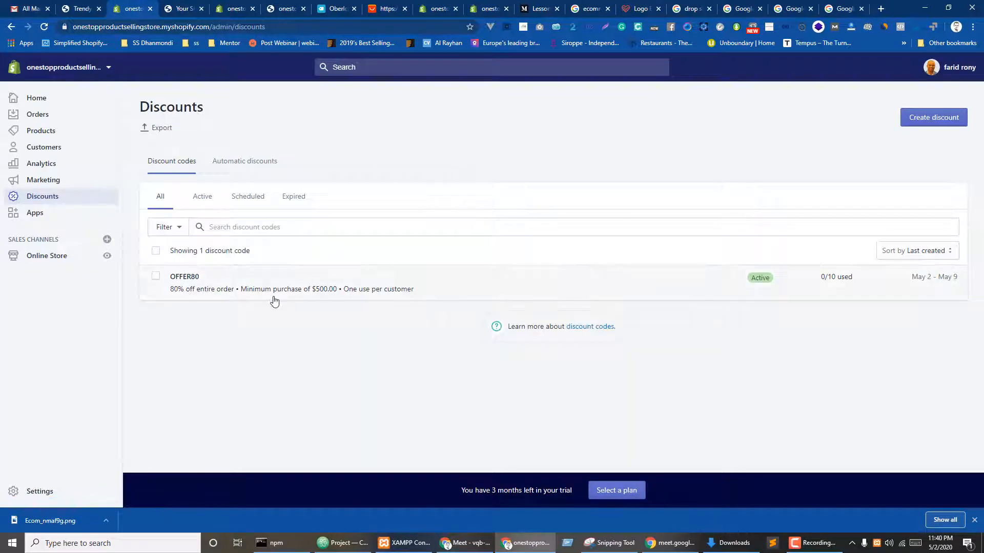
- Open the Online Store Themes page down to the Theme library, then bring up Downloads
left_click(42, 263)
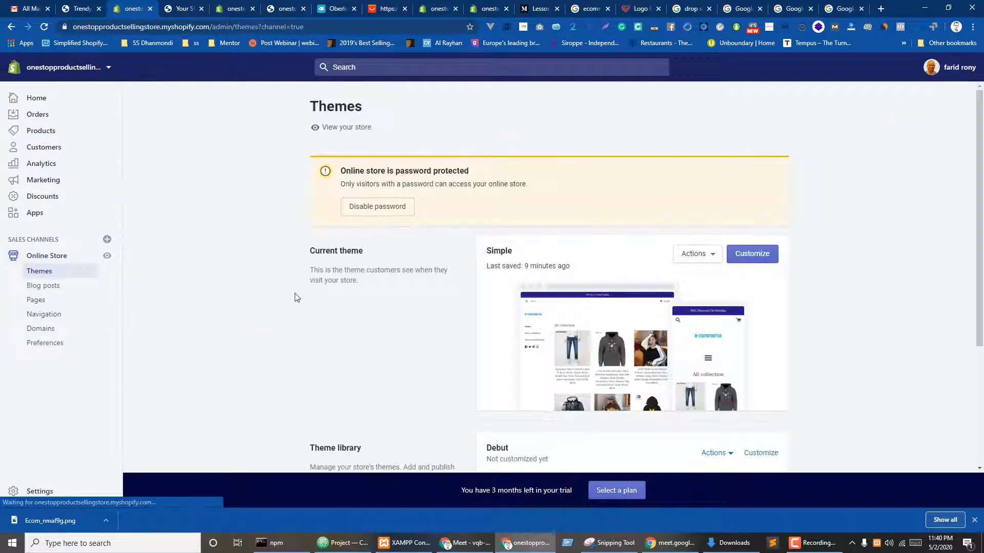
scroll(452, 407, "down", 3)
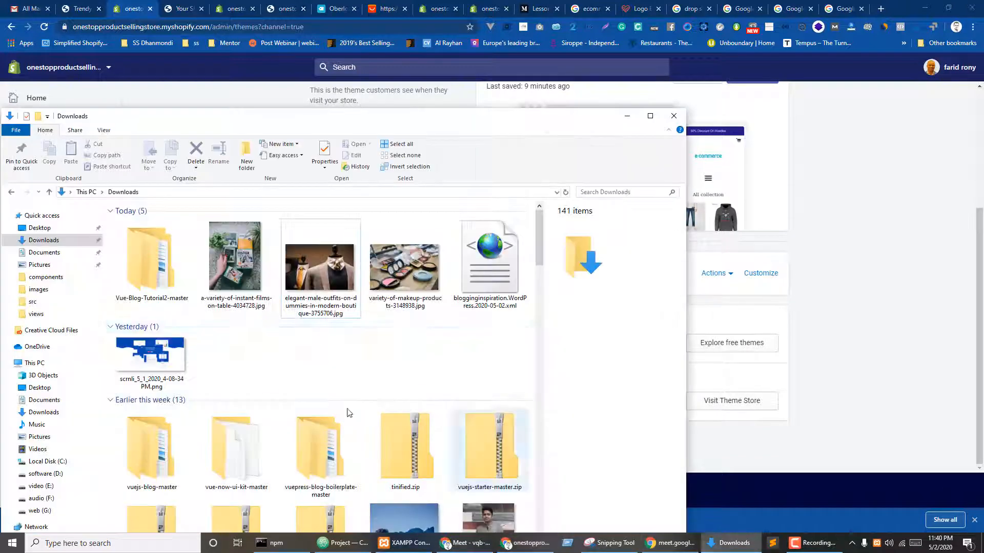
left_click(731, 543)
- Navigate File Explorer to G:\Pro Theme\pro and select the Artz.zip archive
left_click_drag(322, 116, 449, 18)
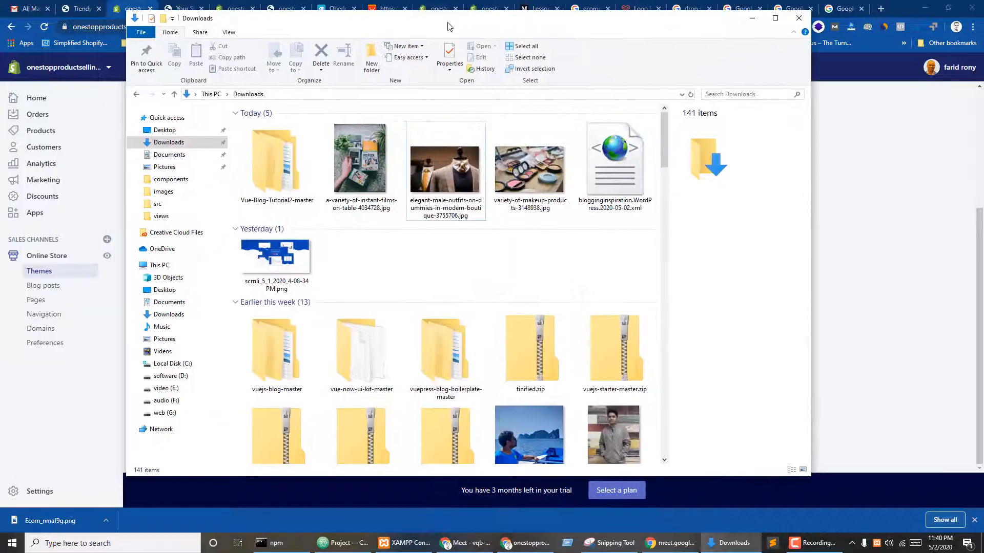
left_click(165, 413)
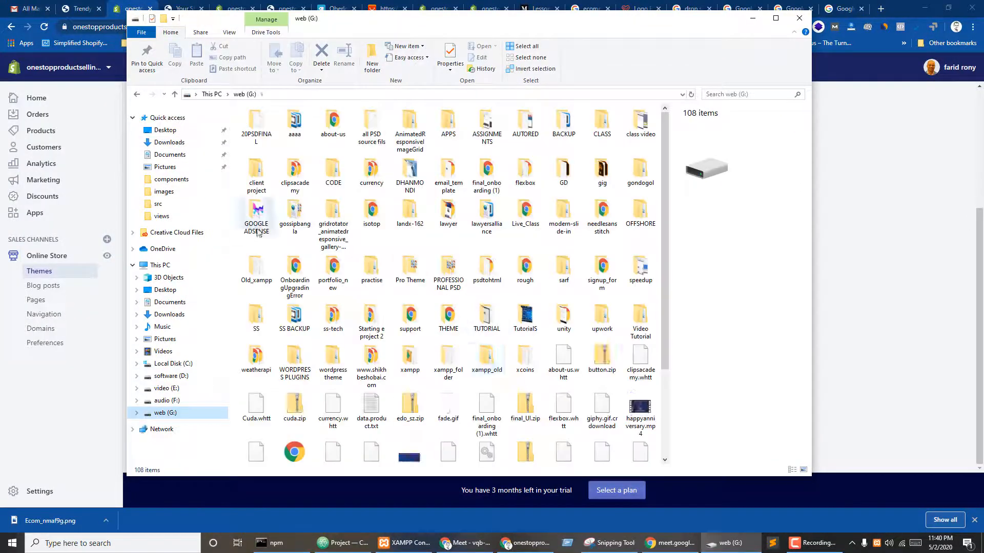
double_click(410, 266)
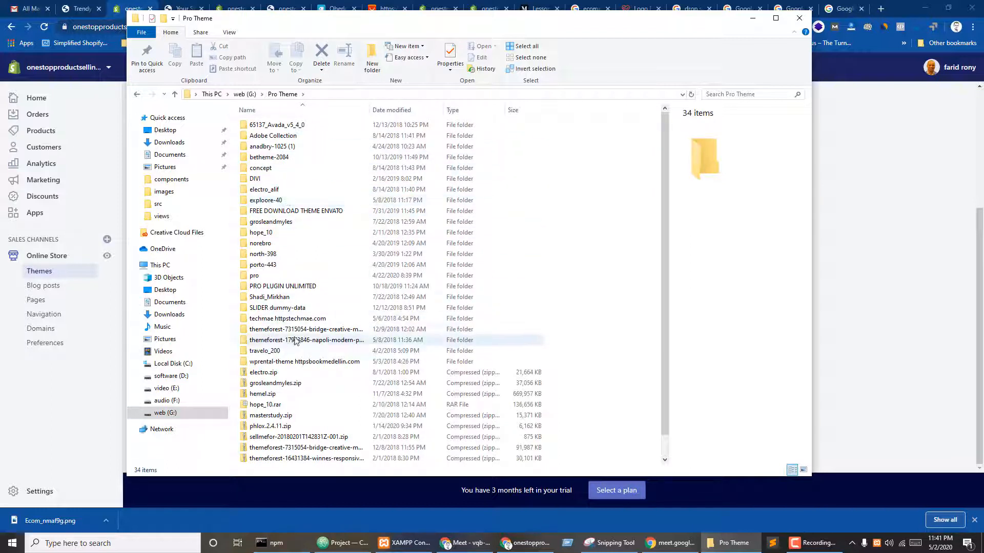
left_click(270, 373)
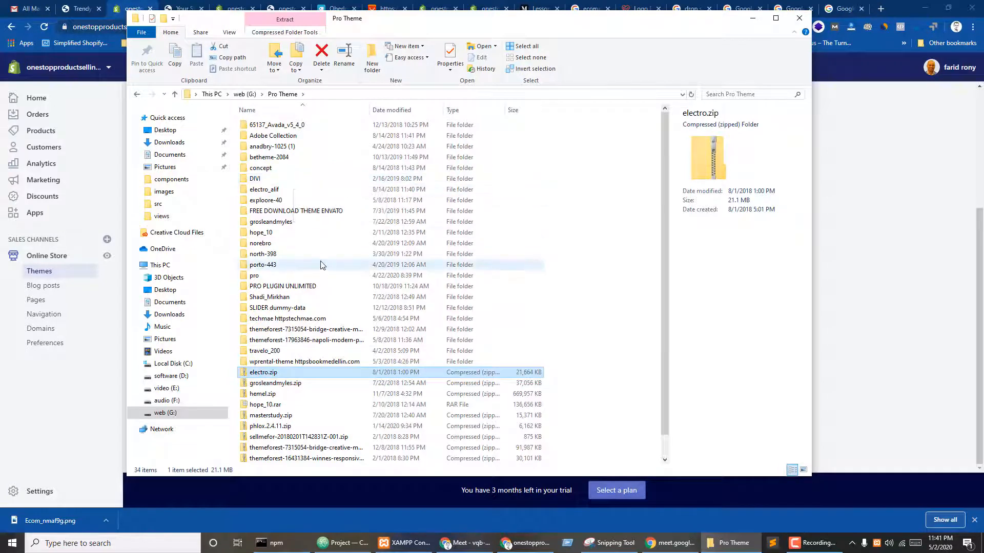
double_click(269, 275)
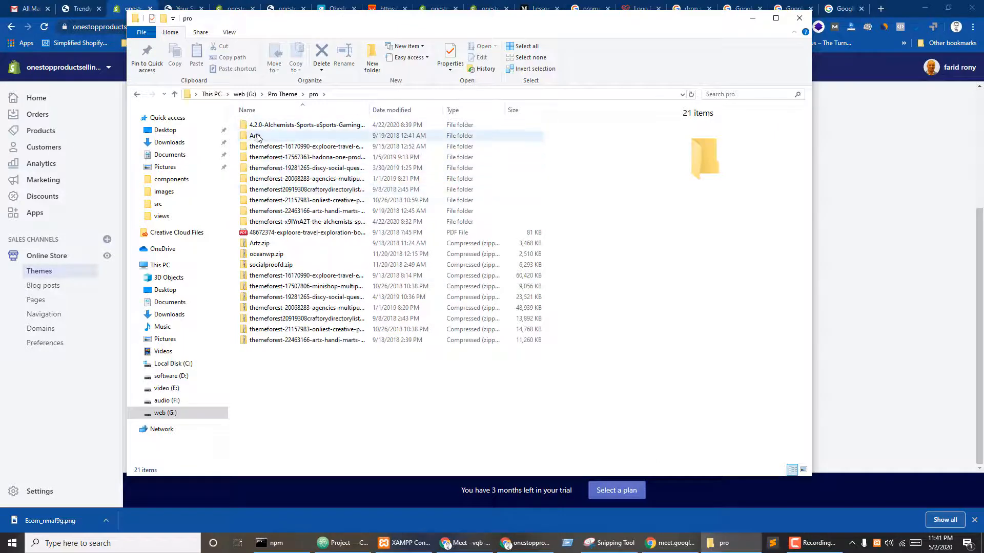
double_click(259, 137)
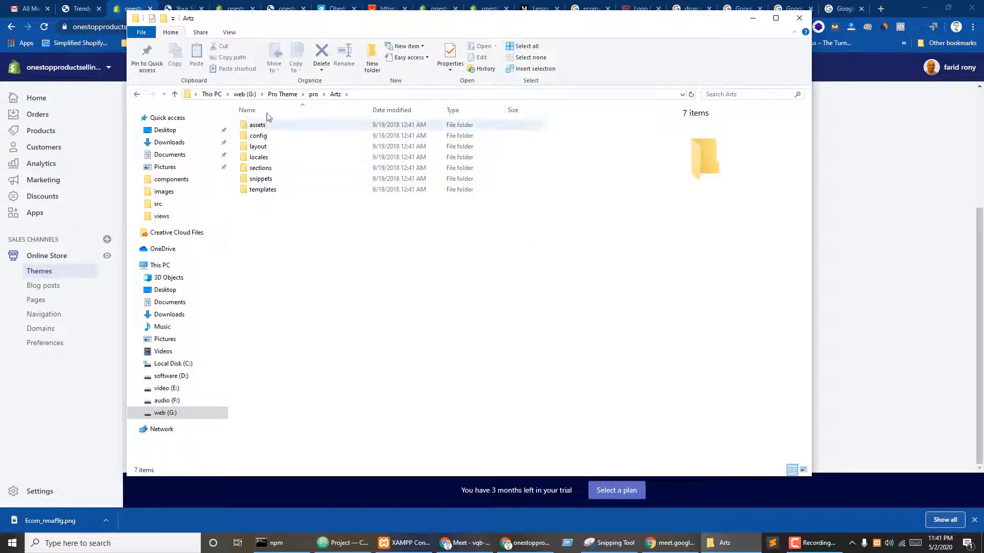
left_click(313, 95)
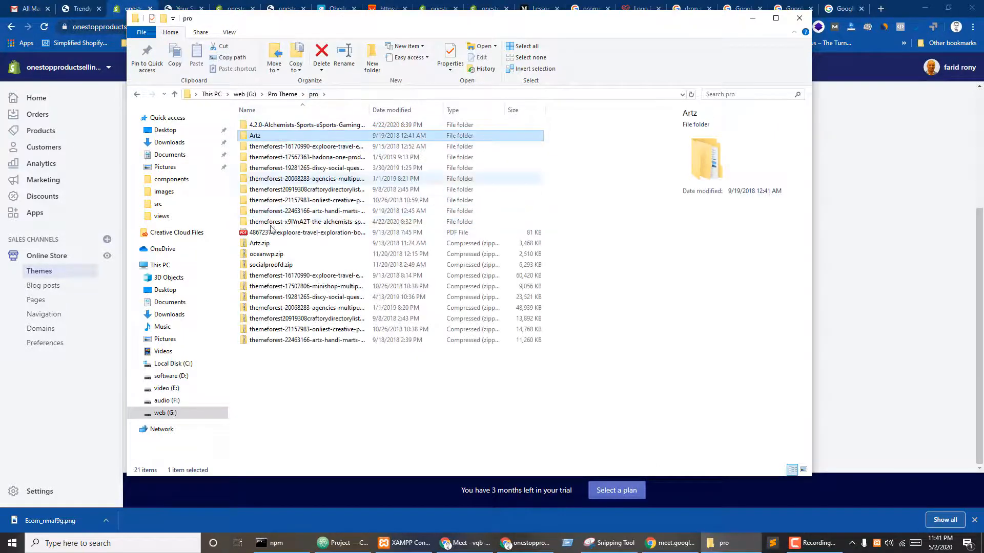
left_click(259, 244)
- Back on the Shopify Themes page, open the Upload theme dialog
left_click(879, 256)
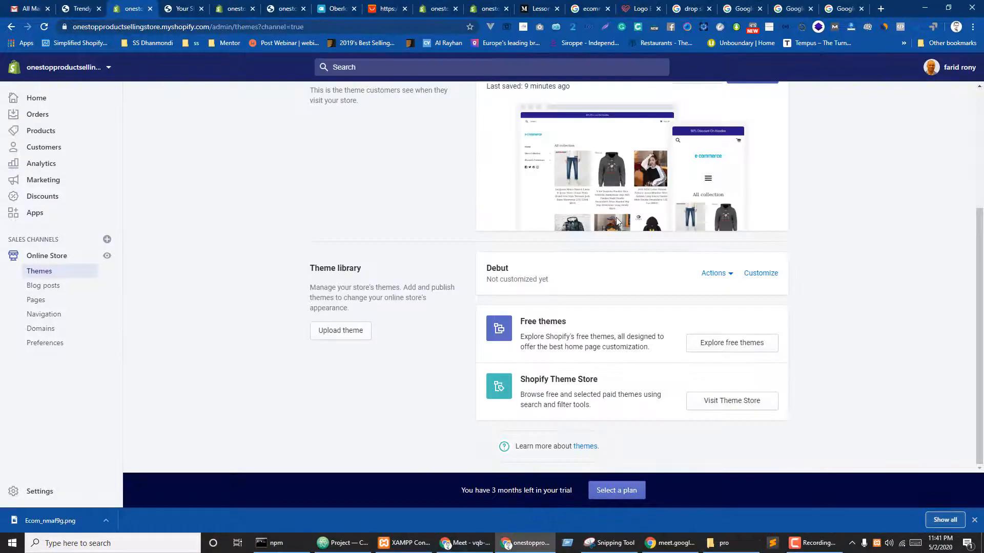
scroll(367, 324, "up", 3)
scroll(829, 296, "down", 3)
left_click(337, 333)
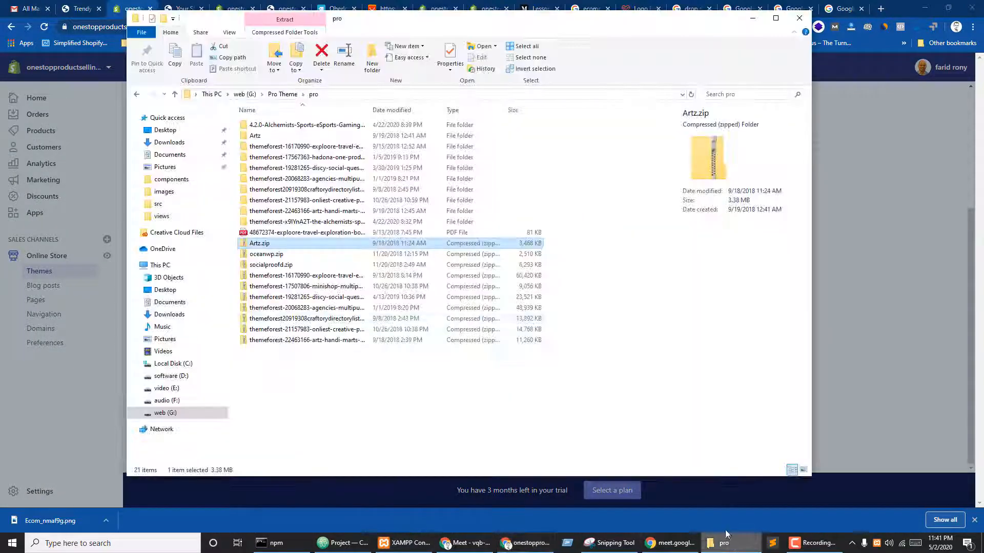
- Upload Artz.zip as a new Shopify theme, then move over to the Google Images results
left_click(720, 544)
left_click_drag(394, 29, 819, 142)
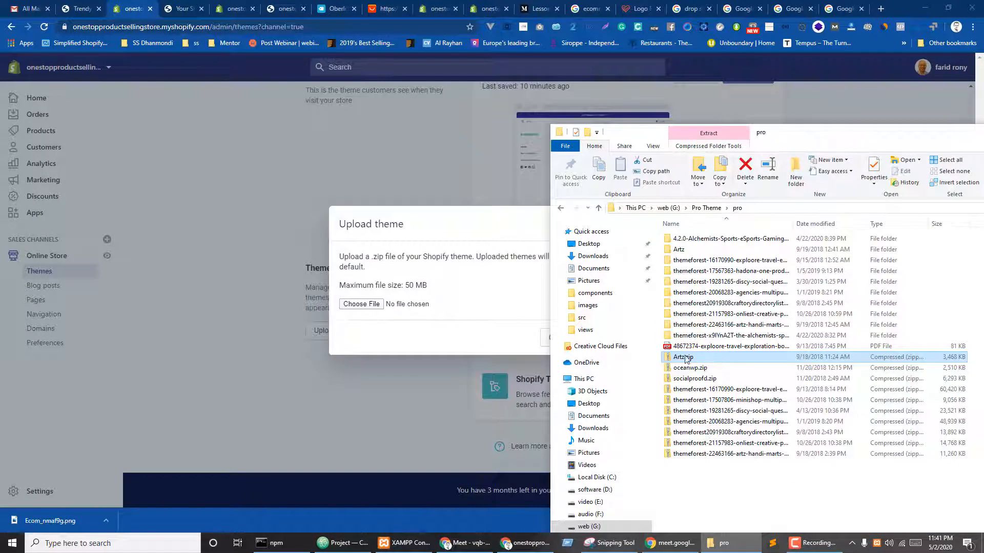
left_click_drag(686, 357, 375, 303)
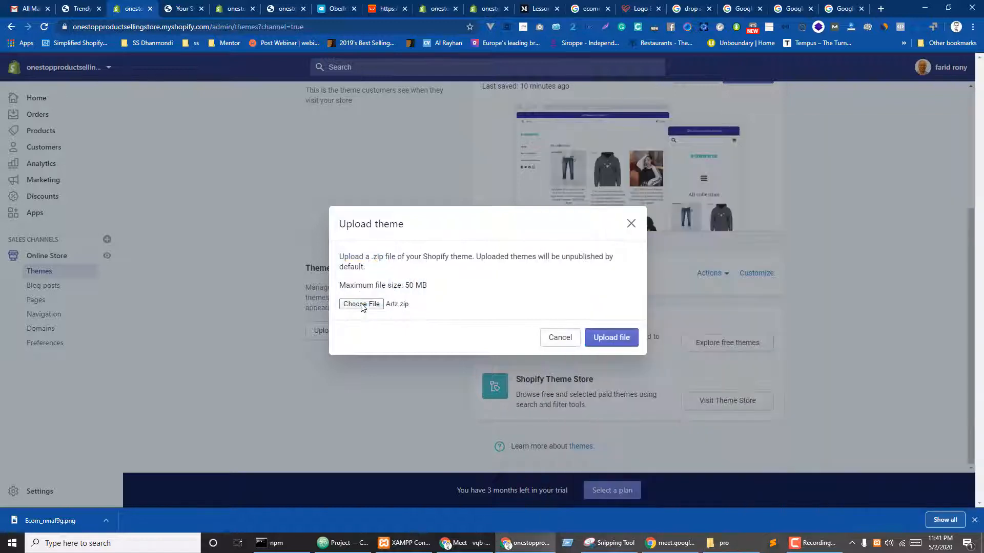
left_click(618, 340)
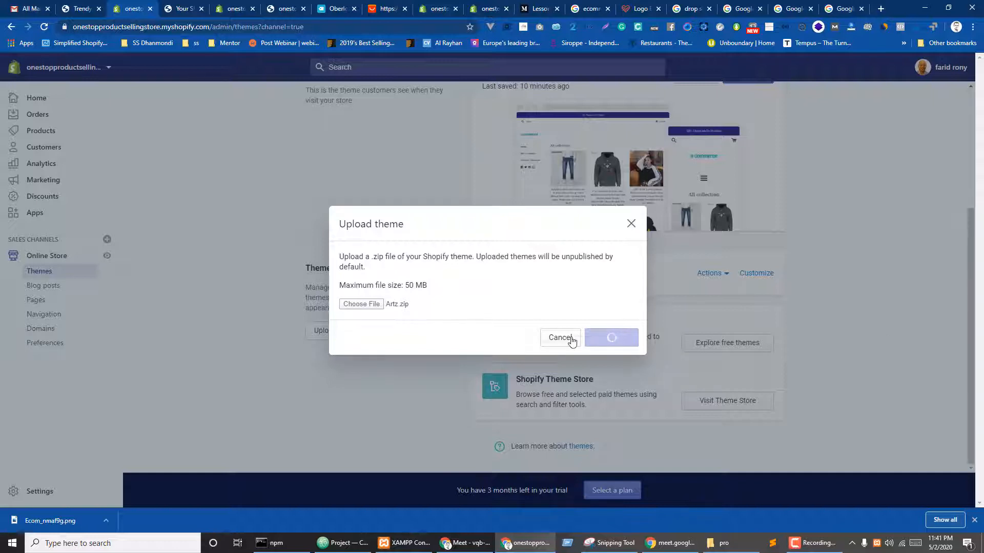
left_click(846, 5)
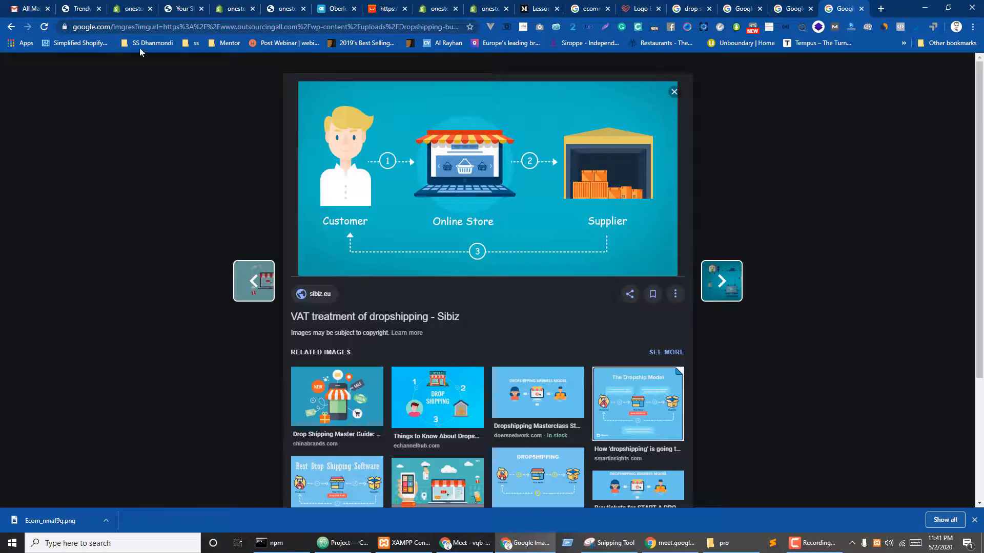
- Search Google for 'artz shopify theme' and open the ThemeForest Artz theme listing
left_click(137, 25)
type("artz t")
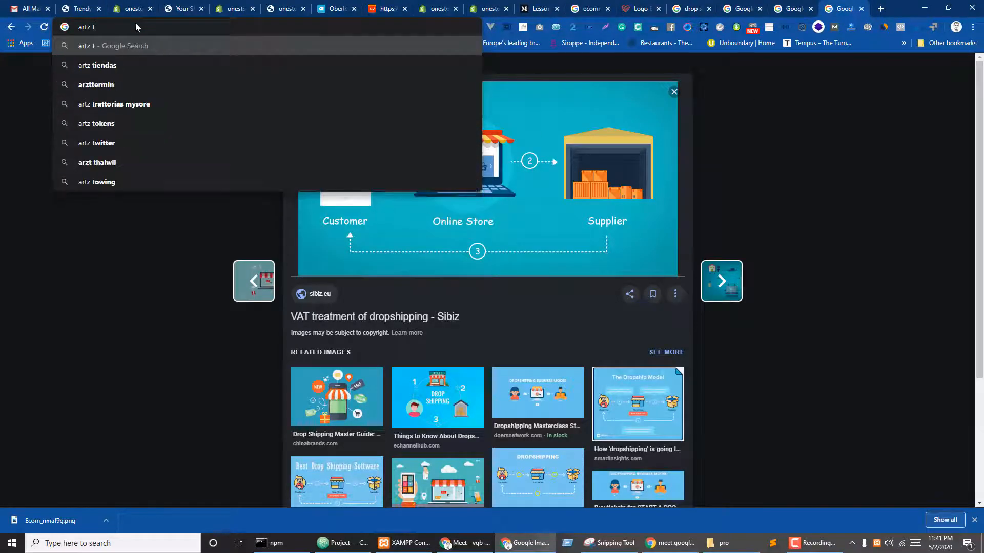
key("BackSpace")
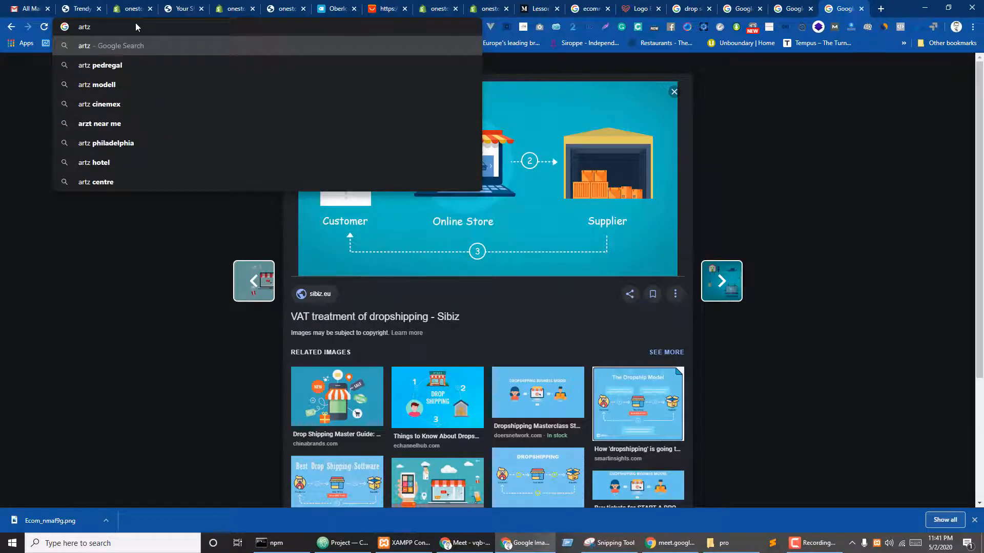
type("shop")
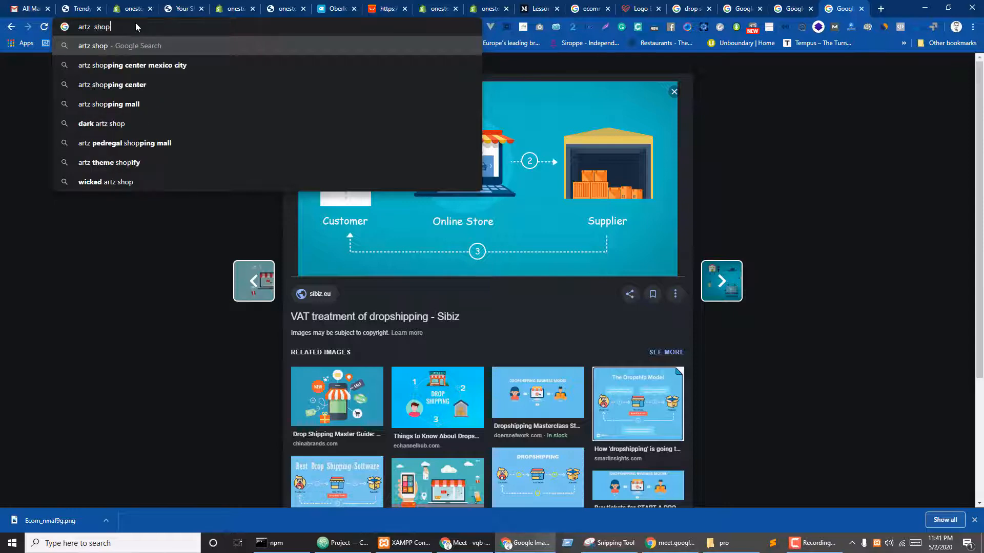
type("ify them")
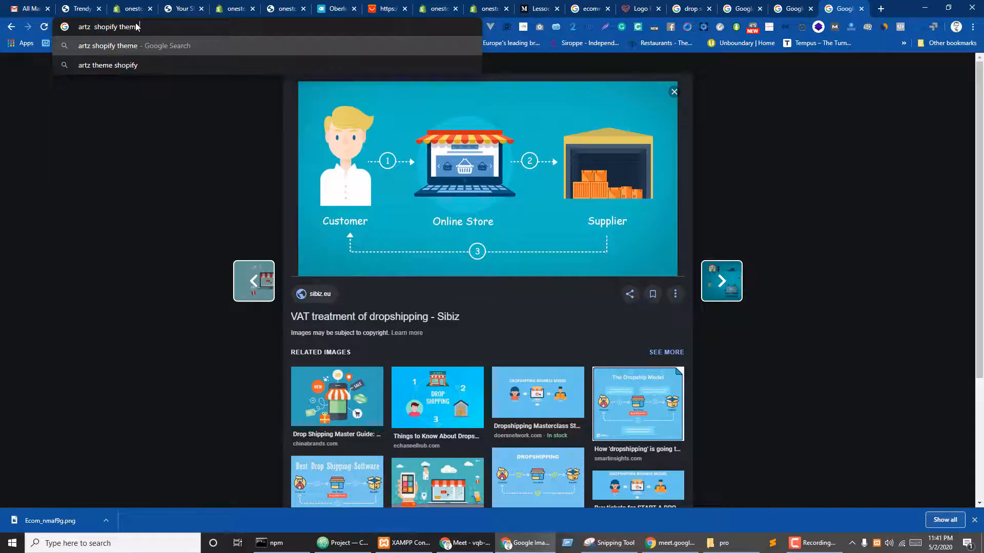
type("e")
key("Return")
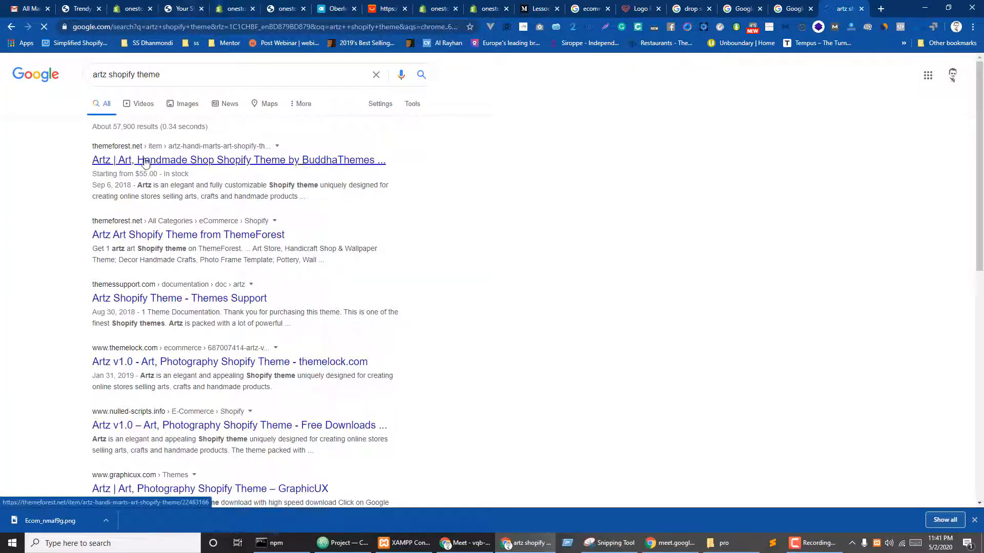
left_click(145, 163)
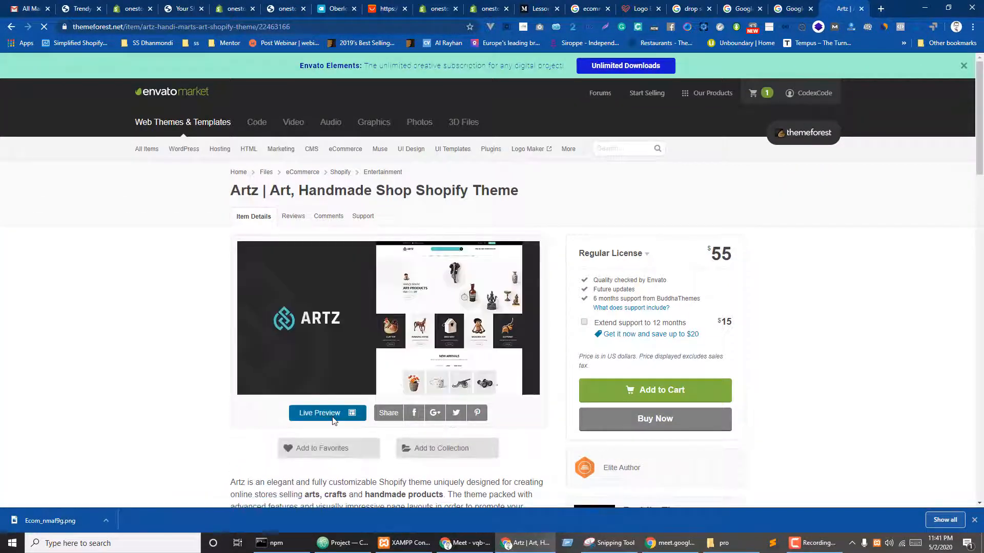
- Browse the Artz theme's live demo store without the Envato frame, then return to the Shopify admin
left_click(333, 418)
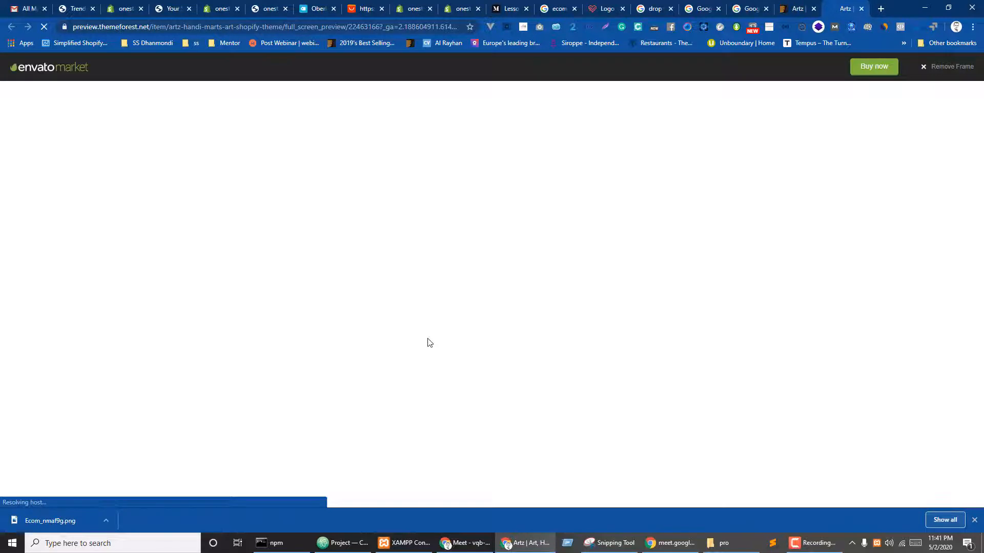
left_click(948, 69)
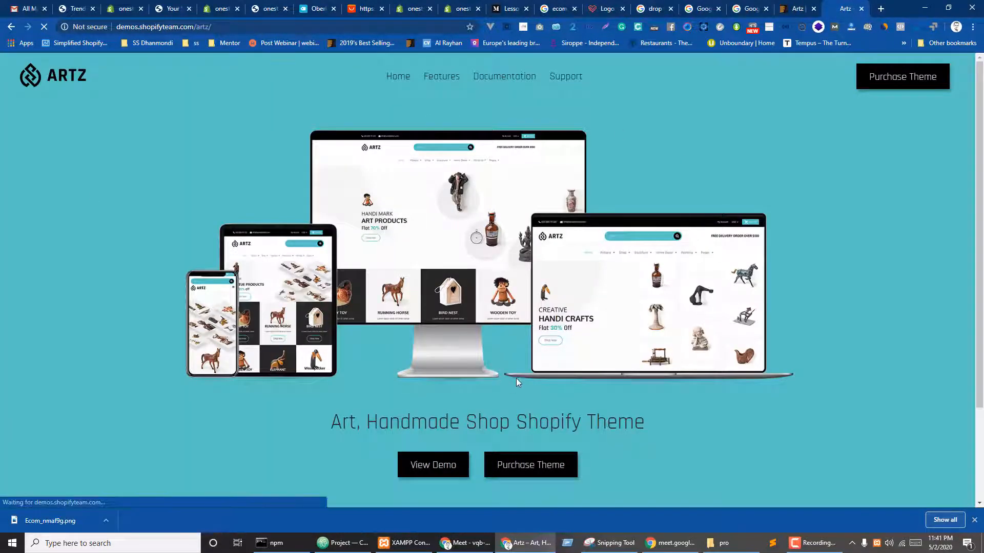
left_click(416, 461)
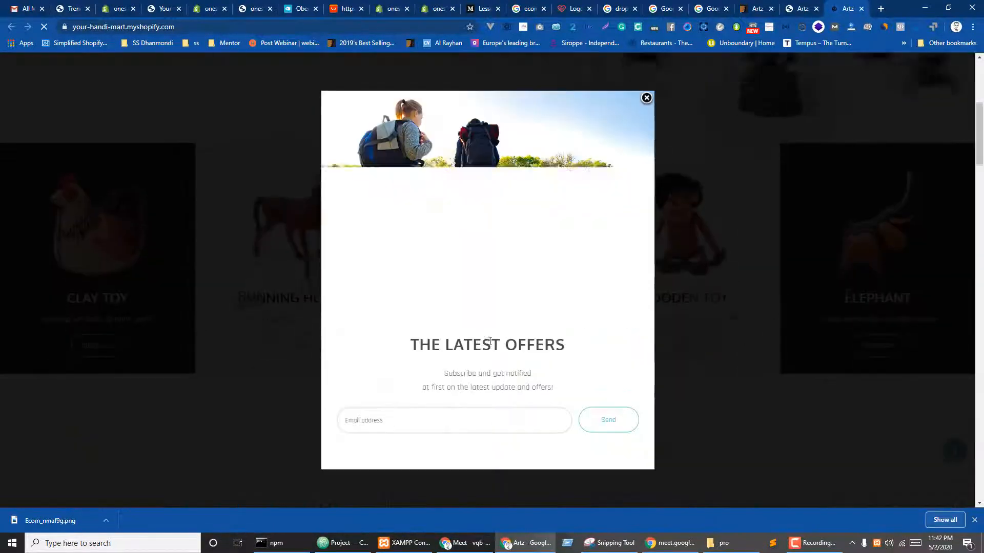
left_click(647, 99)
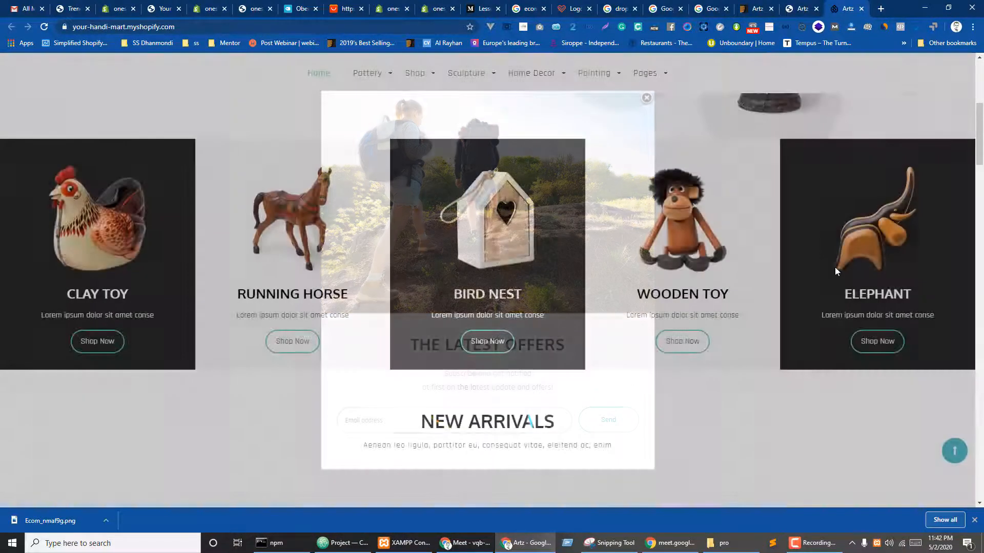
scroll(707, 313, "down", 15)
scroll(711, 315, "down", 15)
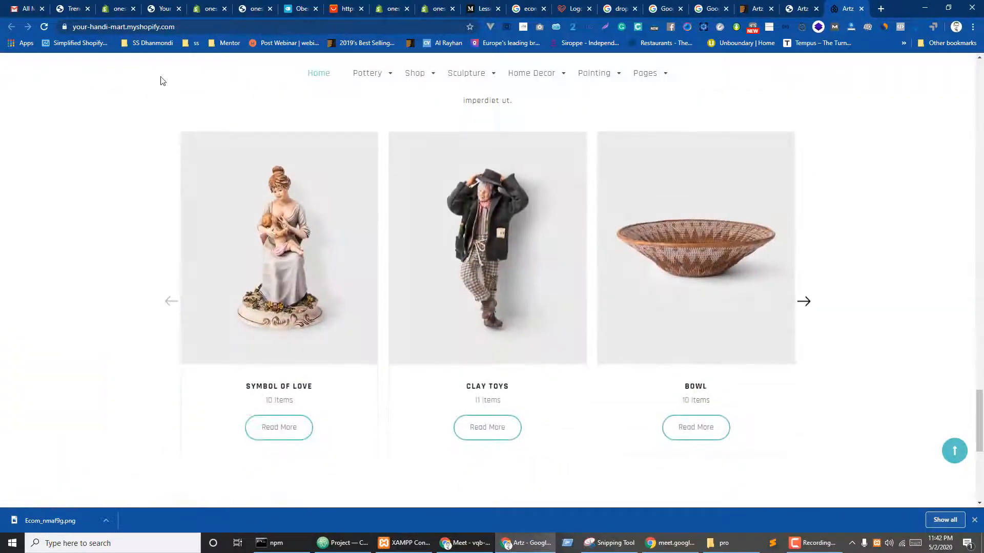
left_click(116, 5)
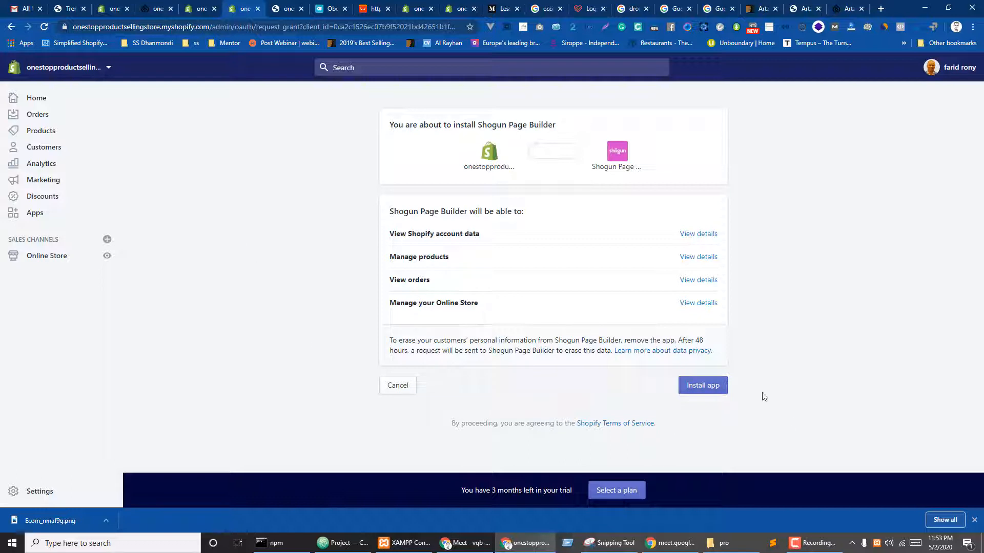
- Install Shogun Page Builder, go to the Shogun app, and dismiss the signup goal survey
left_click(700, 389)
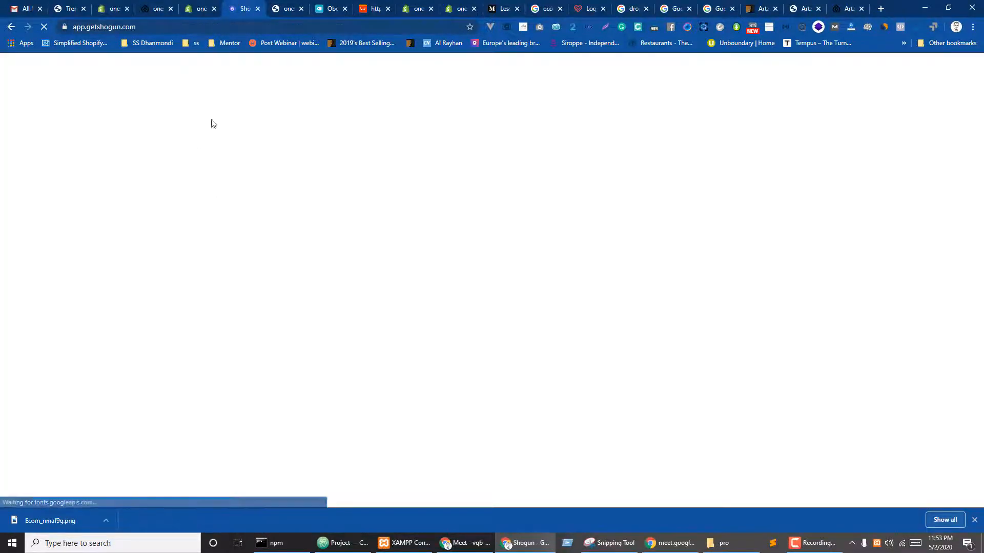
left_click(185, 5)
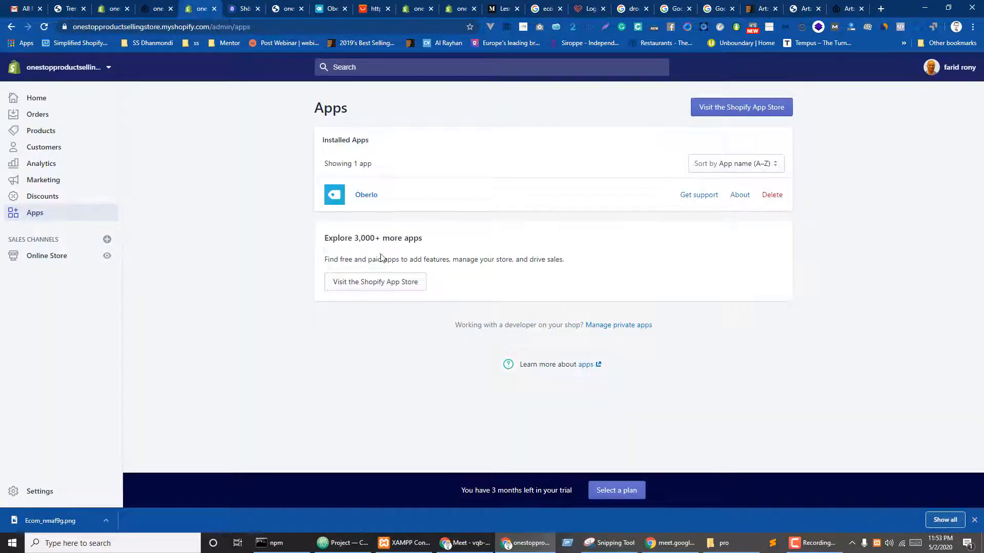
left_click(232, 4)
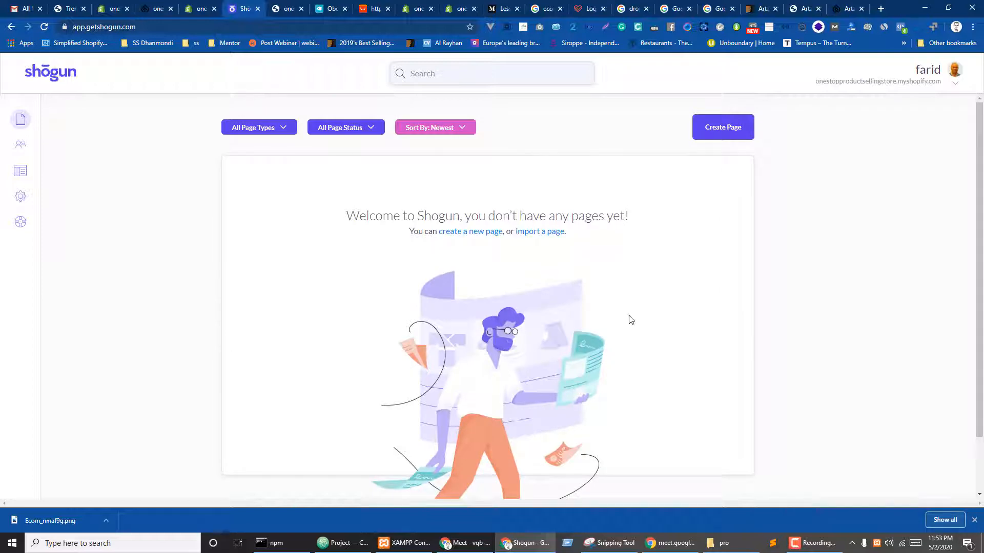
left_click(737, 129)
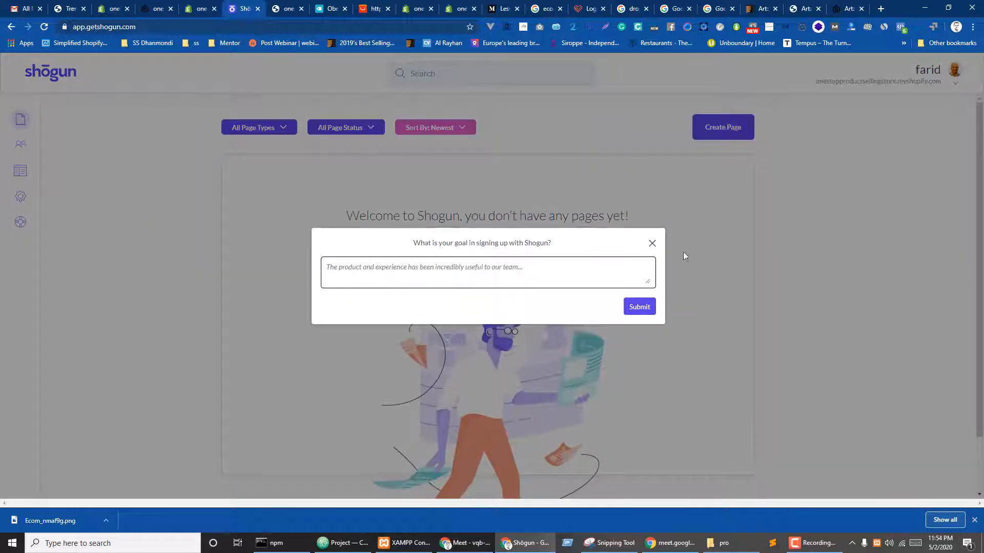
left_click(652, 244)
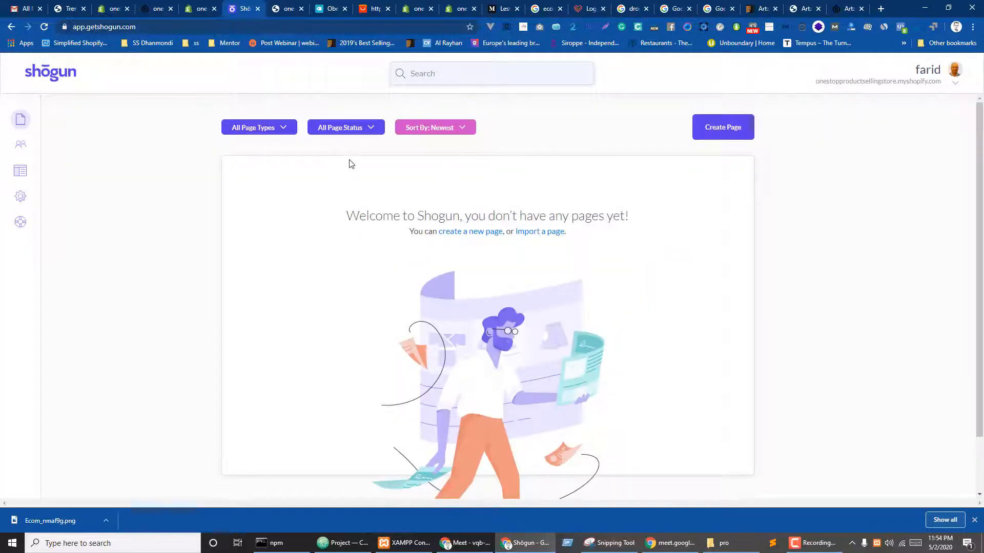
- Check the page status and page type filter options on the empty pages dashboard
left_click(367, 137)
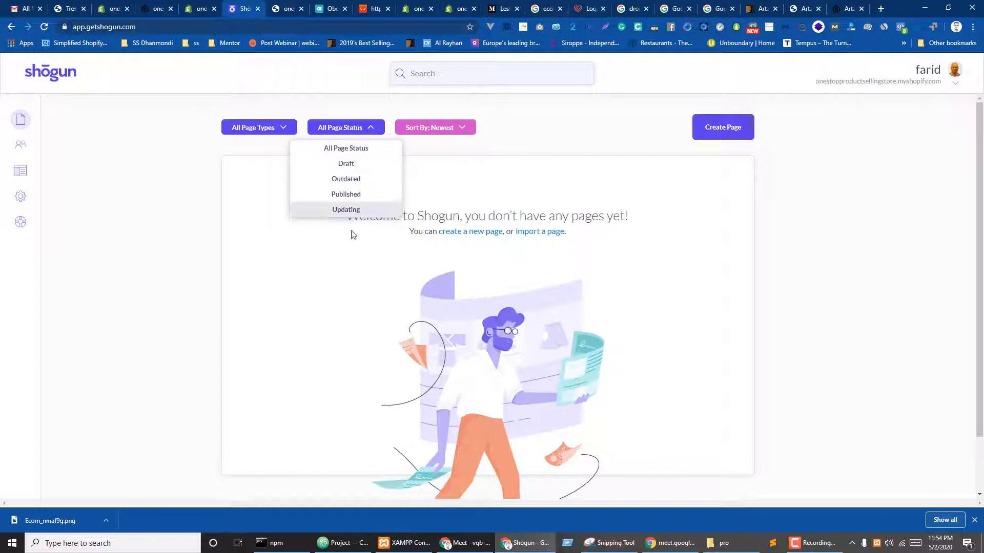
left_click(452, 151)
left_click(283, 127)
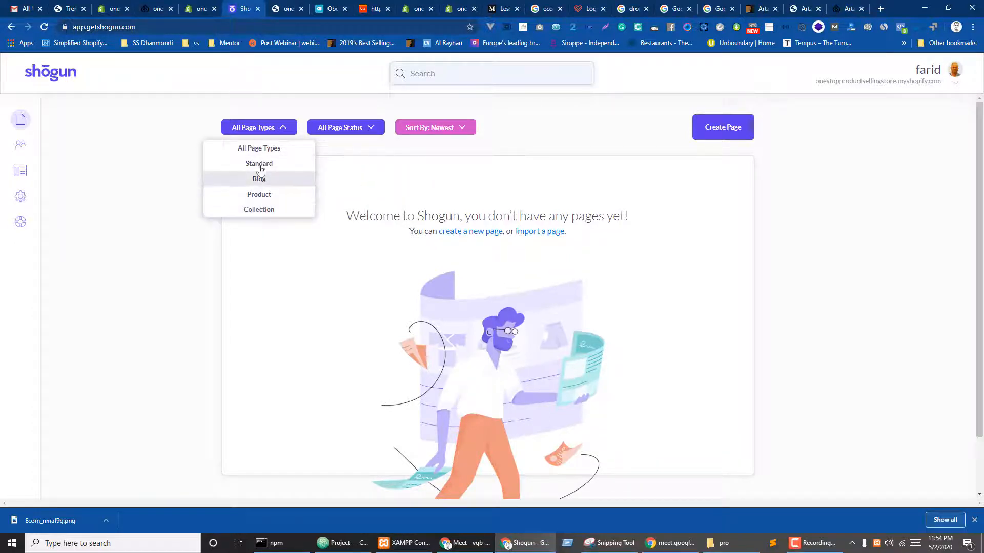
left_click(432, 171)
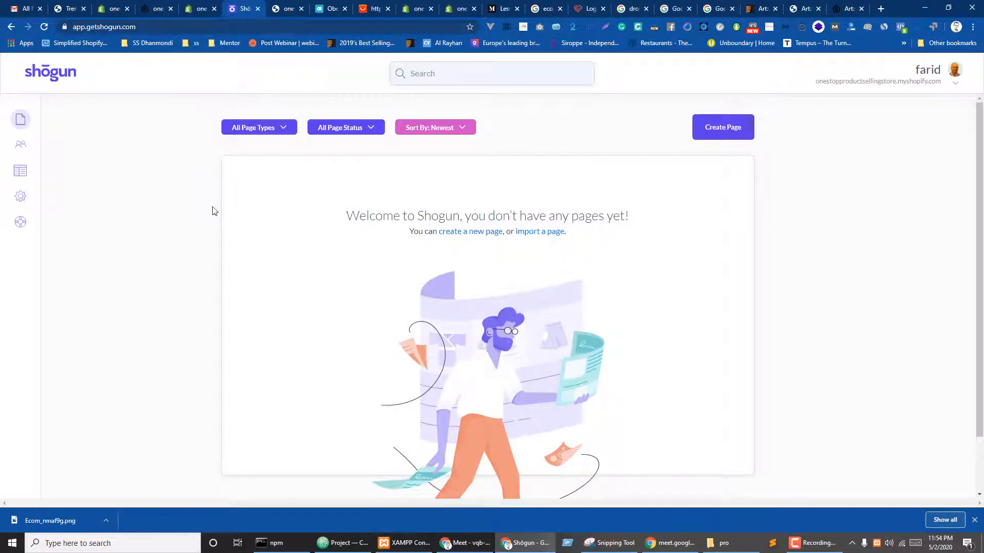
left_click(266, 131)
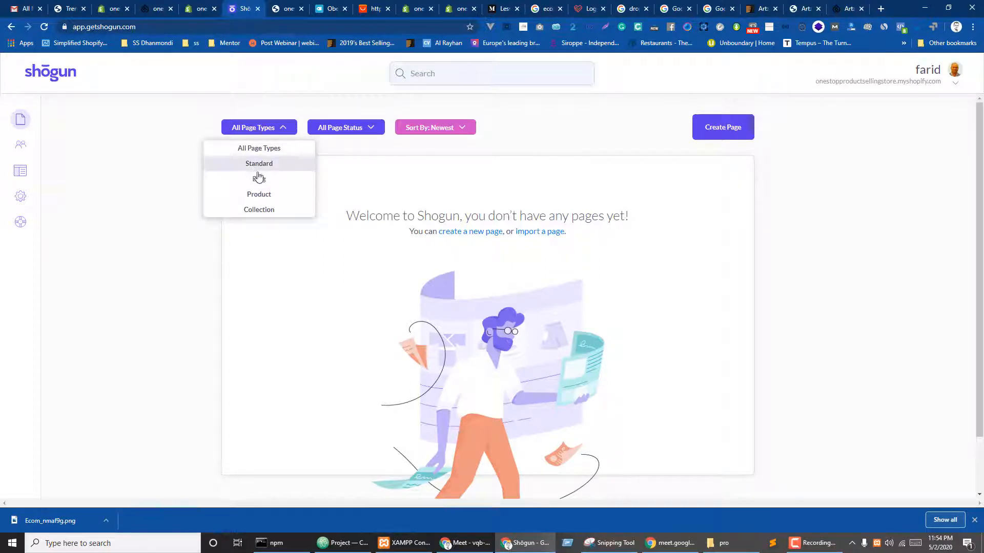
- Create a blank standard page named 'Our Team' that uses the theme's header and footer
left_click(714, 130)
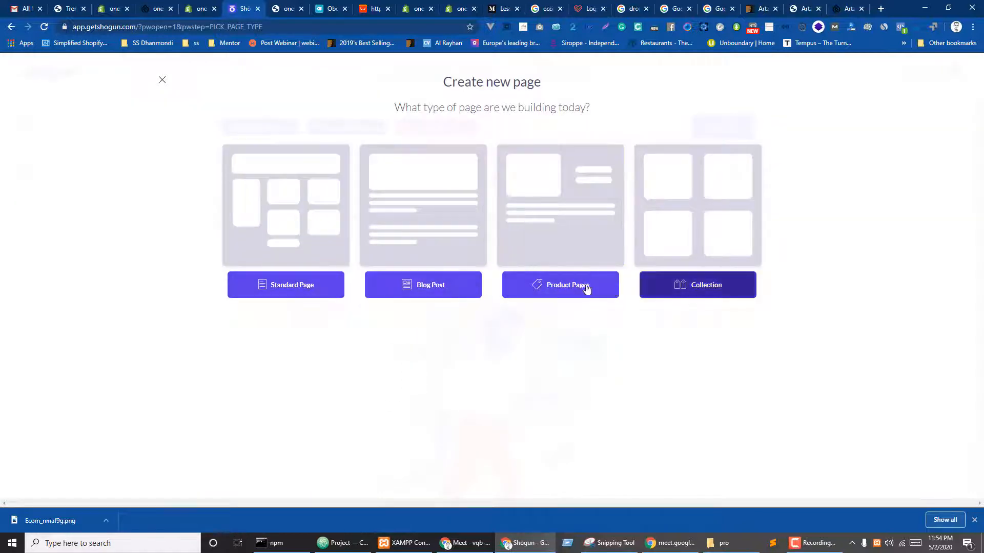
left_click(295, 287)
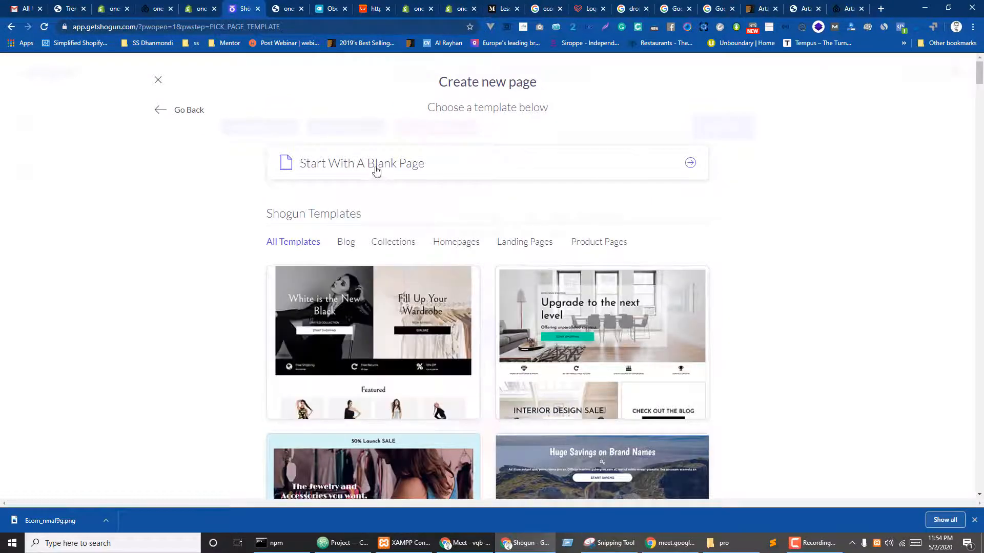
left_click(398, 169)
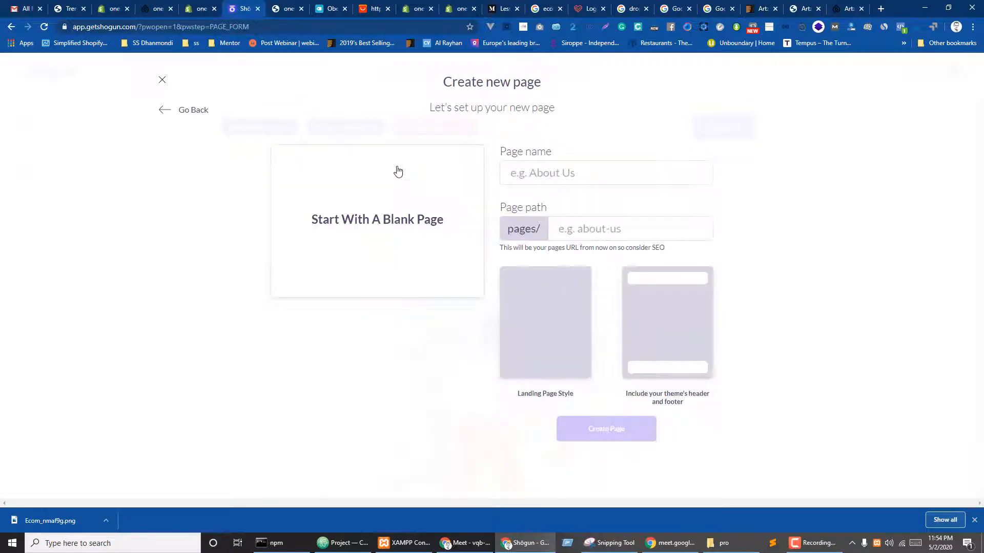
left_click(597, 175)
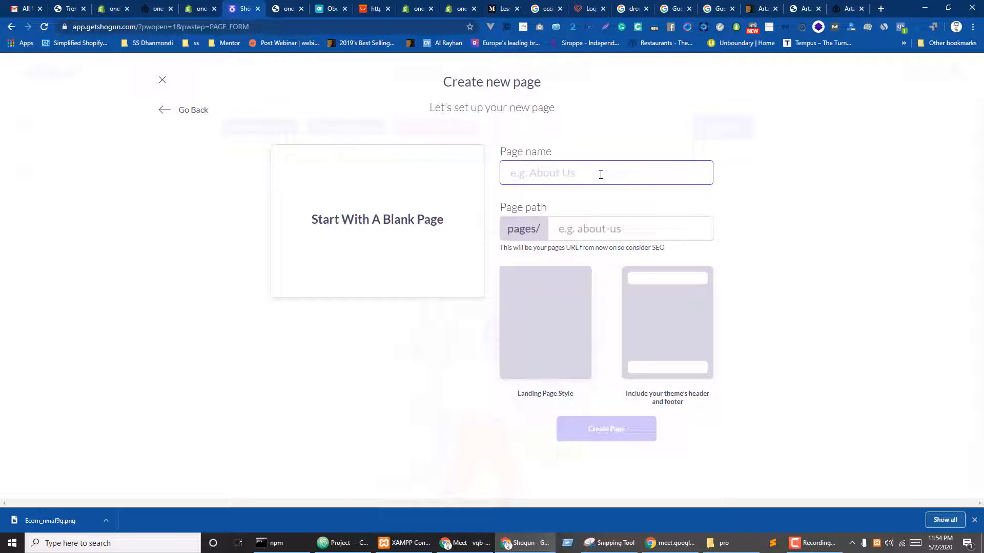
type("Our")
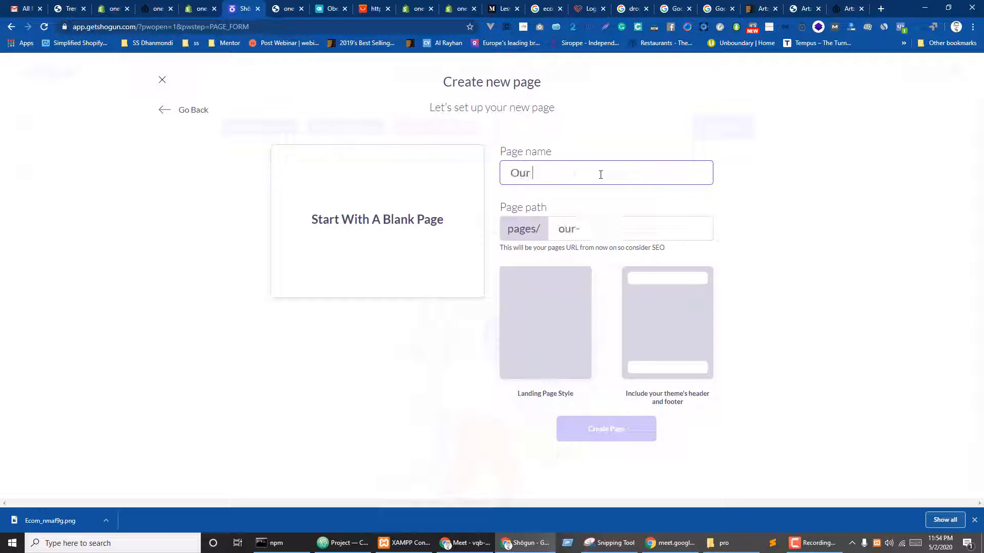
type(" Team")
left_click(664, 345)
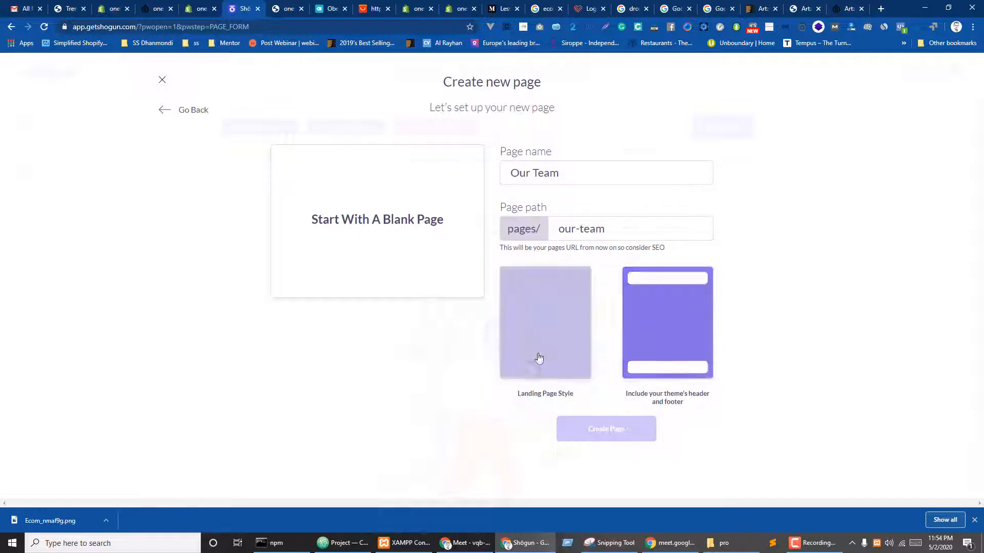
left_click(538, 358)
left_click(666, 329)
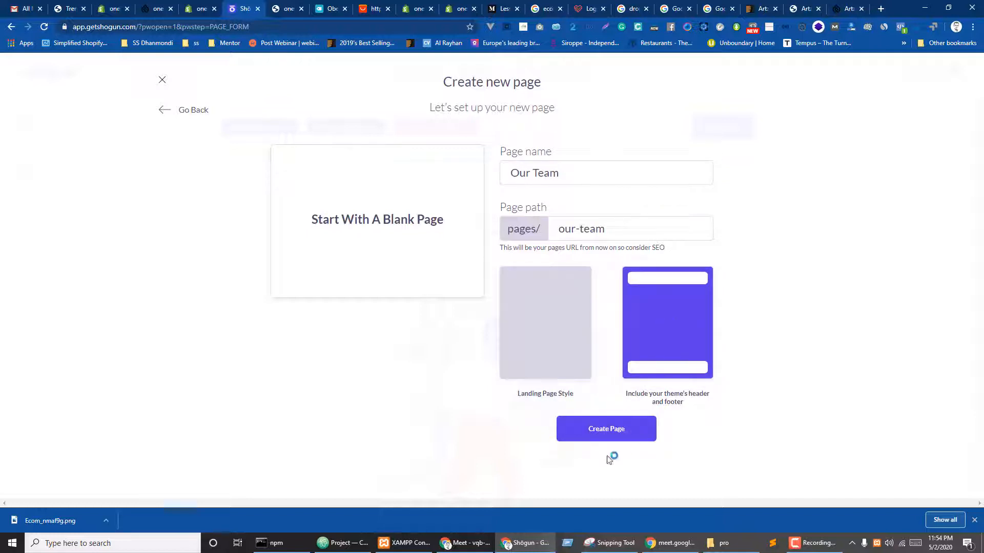
left_click(613, 428)
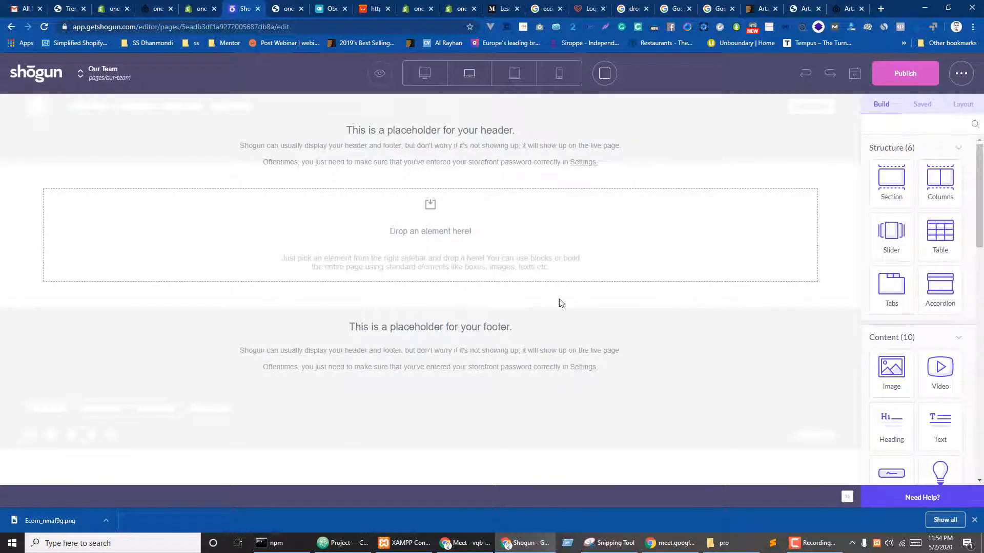
- Drop a new section onto the empty Our Team page and start choosing its background image
left_click_drag(892, 184, 437, 238)
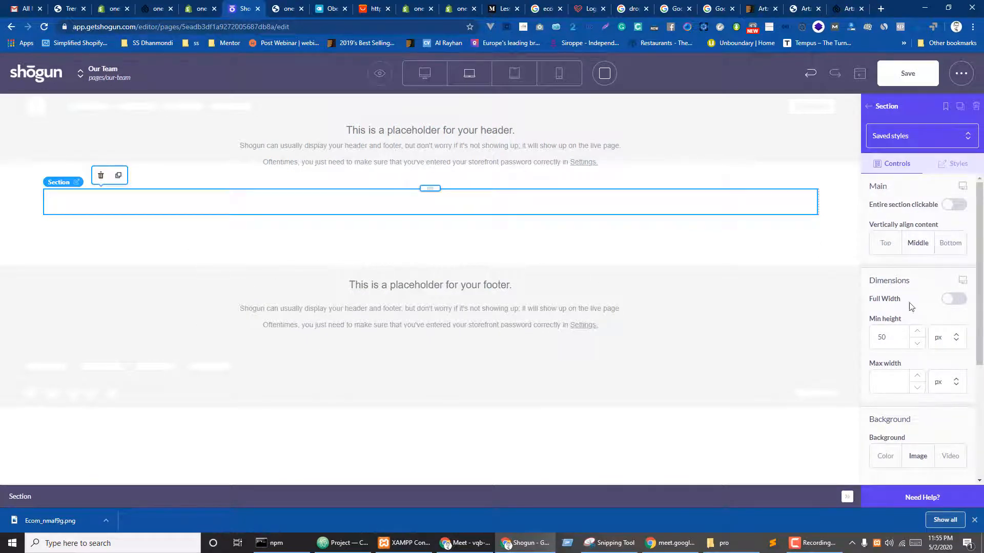
scroll(925, 281, "down", 3)
scroll(925, 280, "down", 1)
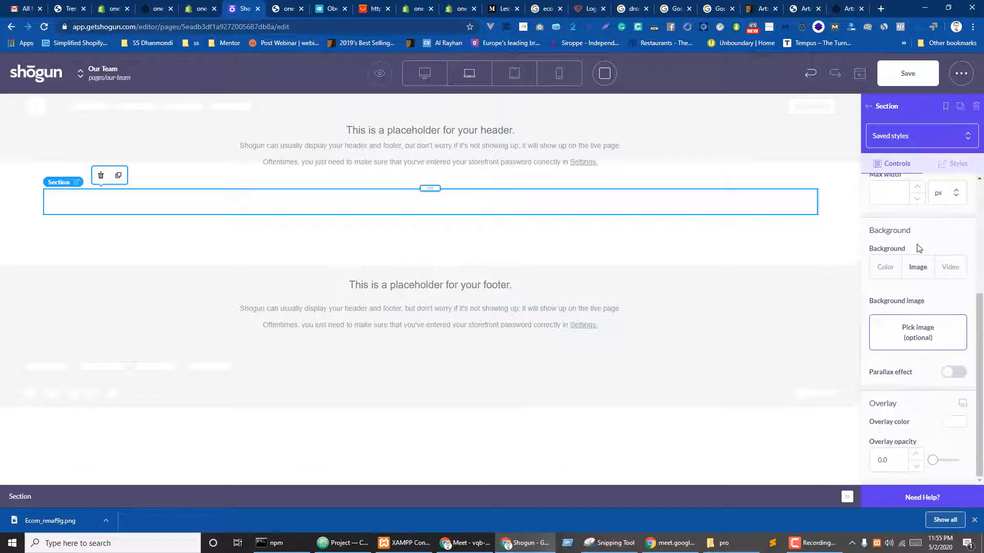
left_click(915, 333)
left_click(275, 157)
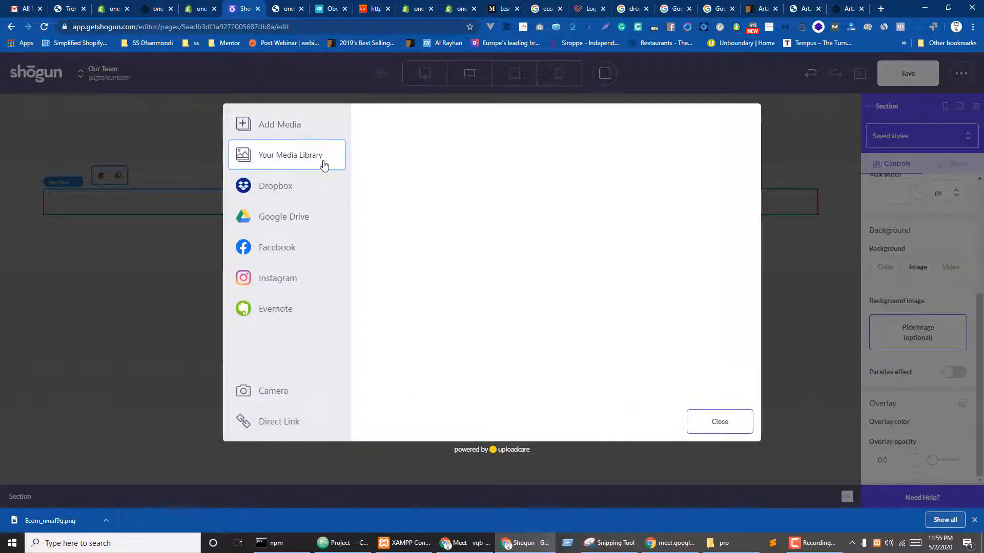
left_click(274, 125)
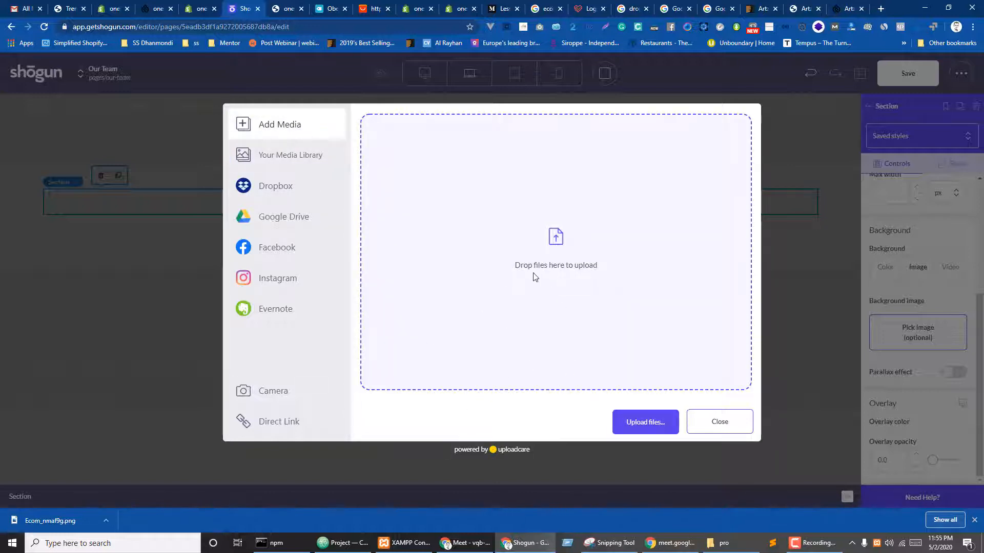
- Upload the mannequin suit photo as the section background and nest another section inside it
left_click(635, 425)
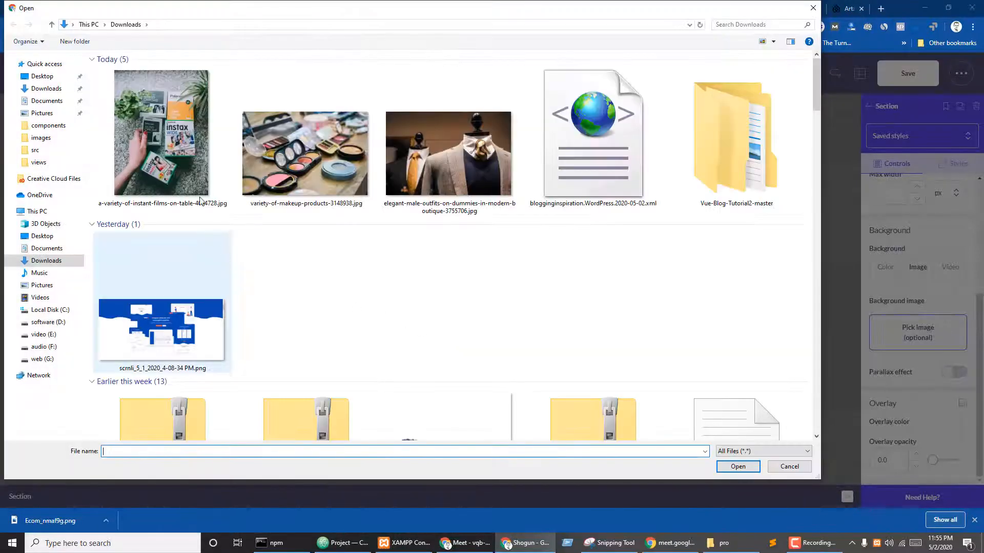
left_click(477, 167)
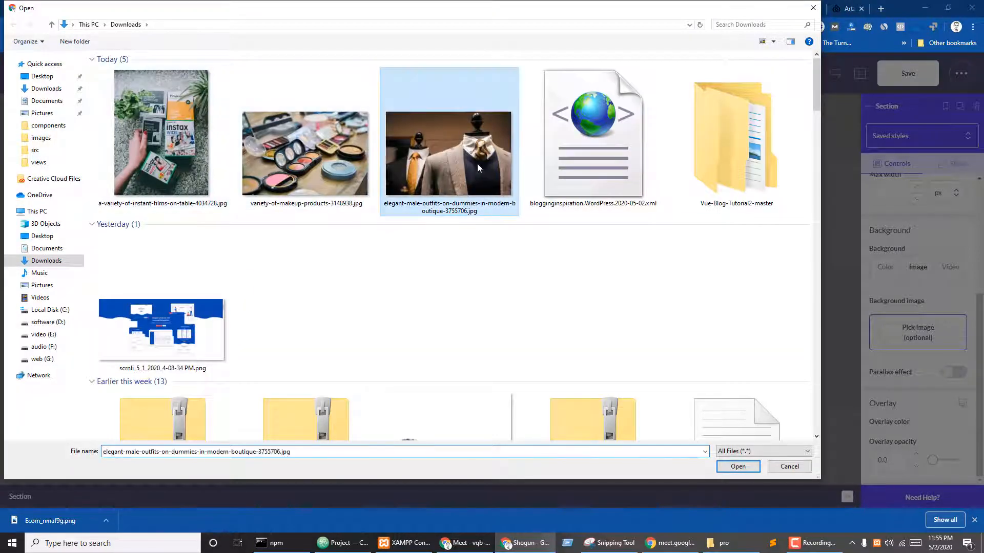
left_click(159, 154)
left_click(446, 147)
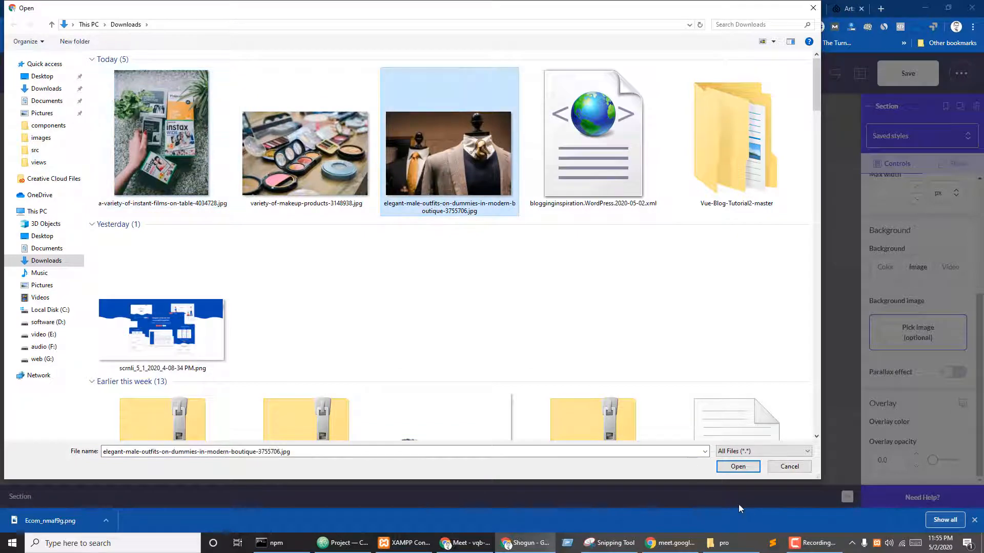
left_click(738, 466)
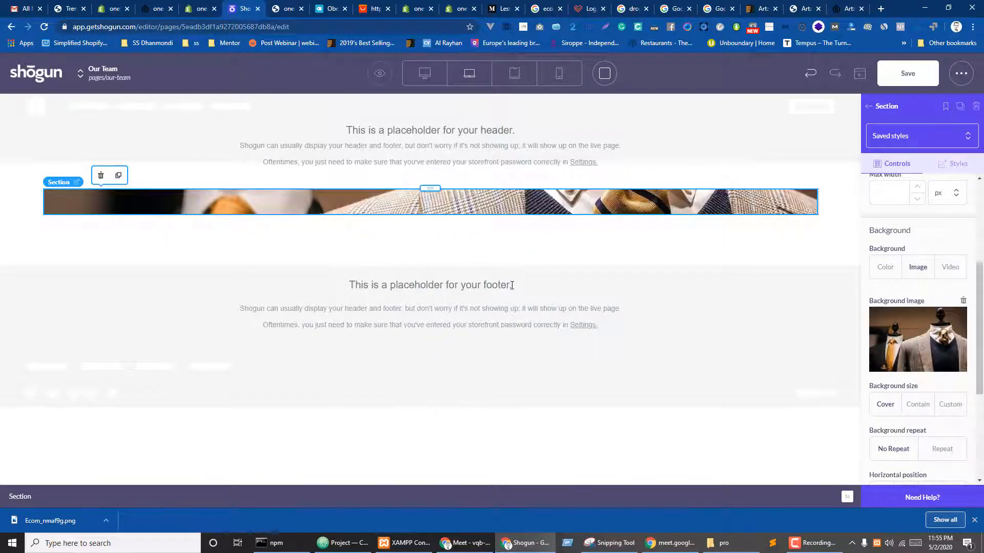
left_click(869, 107)
left_click_drag(753, 215, 433, 190)
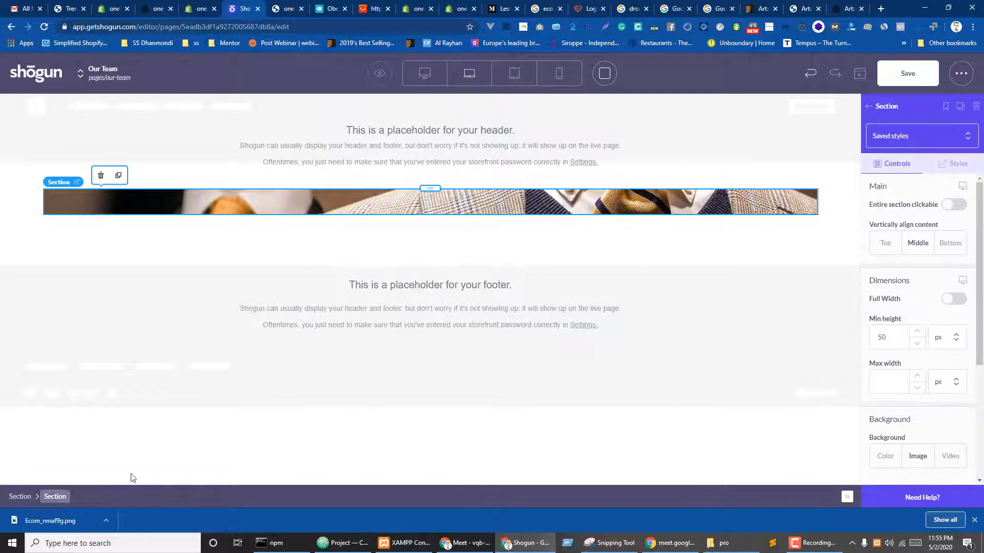
- Darken the suit photo with a black overlay at 0.6 opacity
scroll(941, 294, "down", 3)
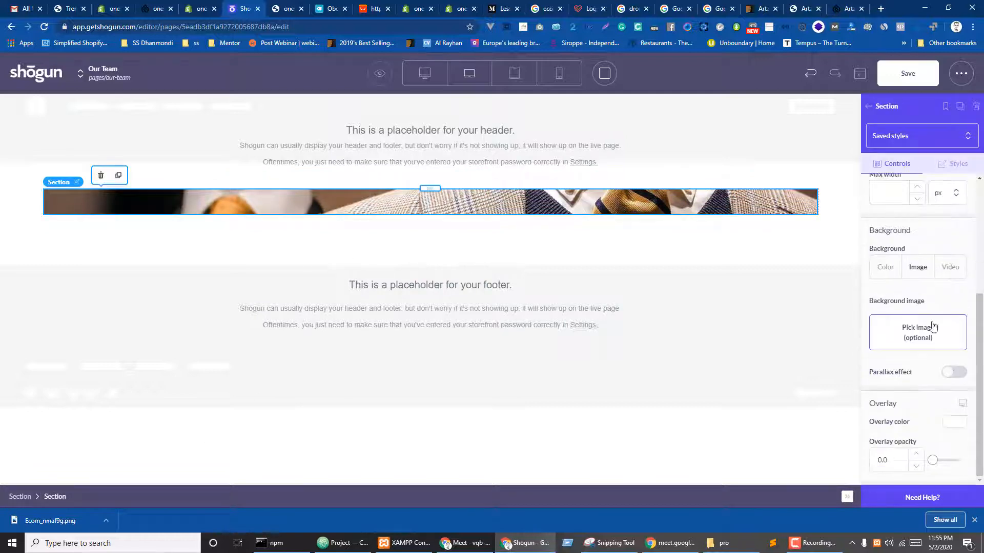
left_click(955, 426)
scroll(917, 410, "down", 2)
left_click(876, 368)
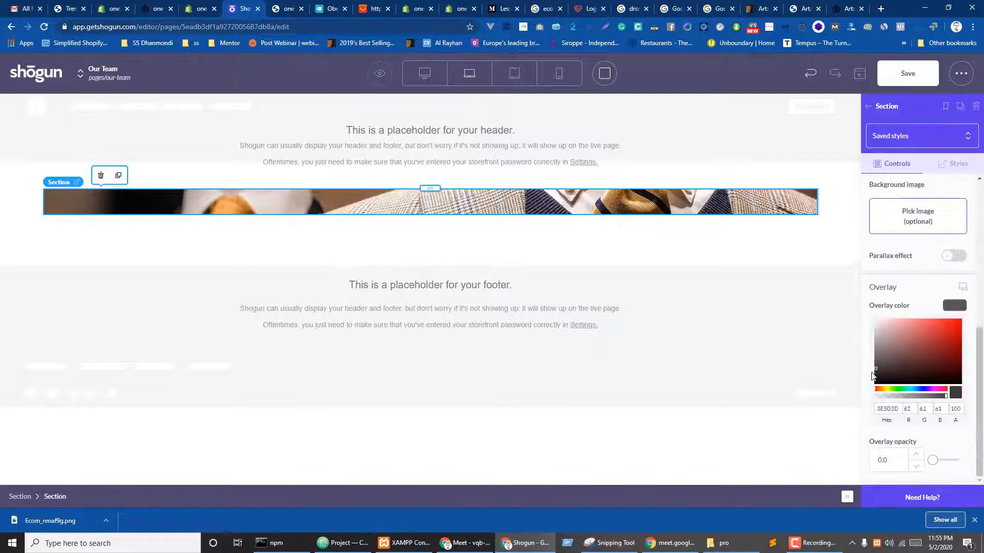
left_click_drag(873, 377, 864, 387)
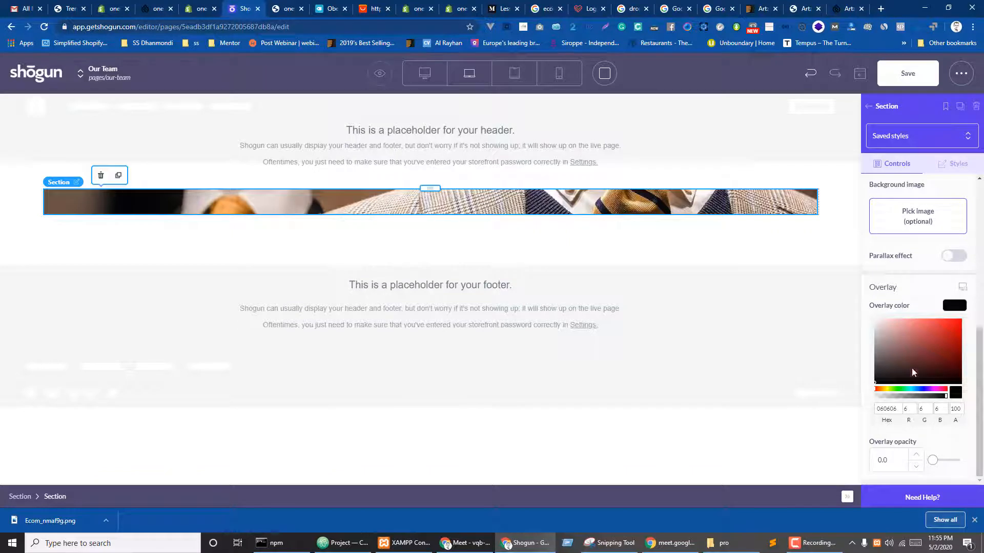
left_click(956, 307)
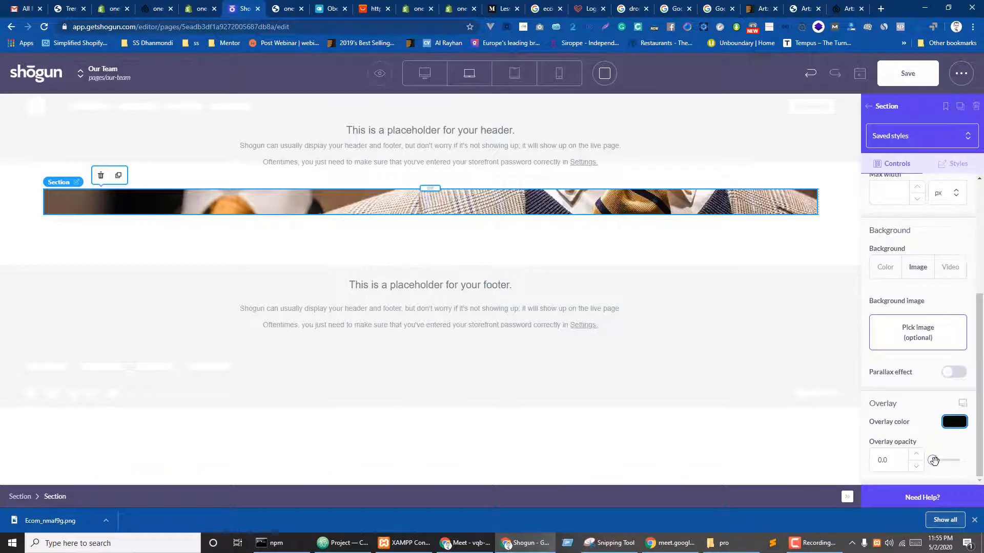
left_click_drag(934, 461, 949, 461)
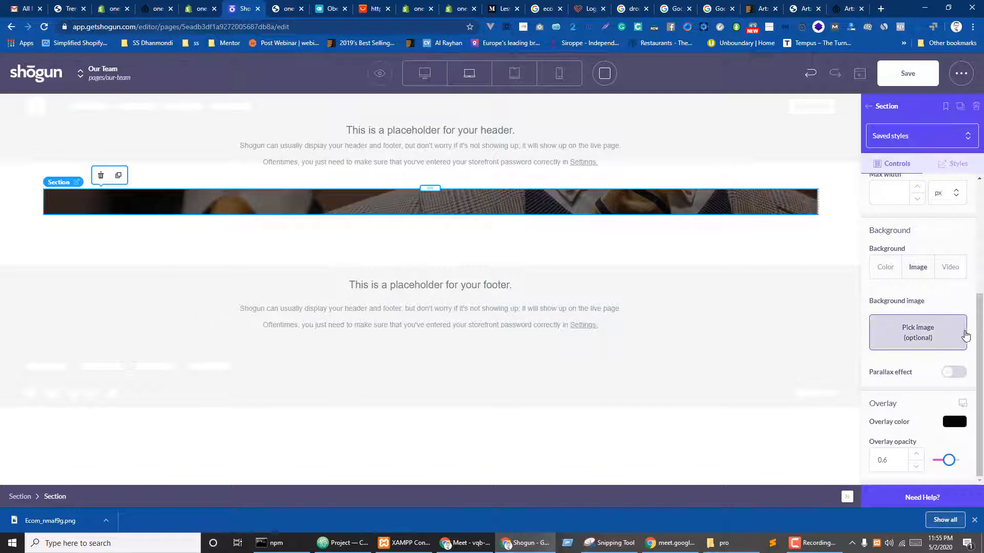
- Set the section's top padding to 100
scroll(960, 333, "up", 4)
left_click(957, 169)
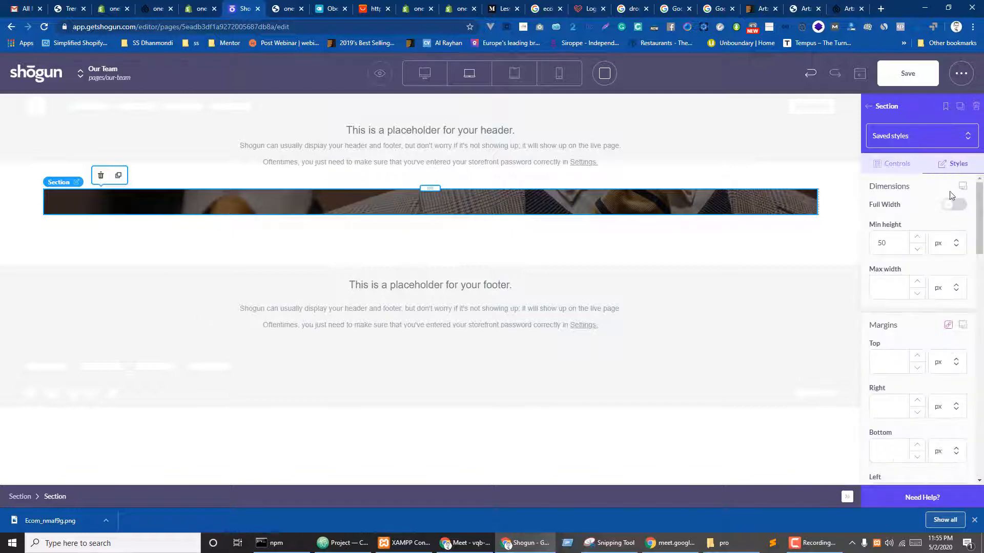
scroll(907, 312, "down", 2)
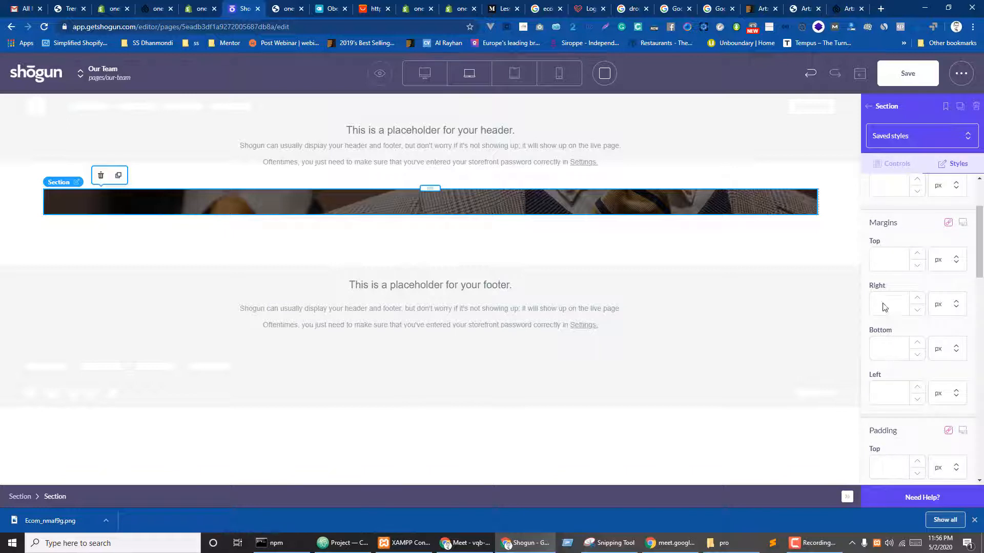
scroll(902, 353, "down", 4)
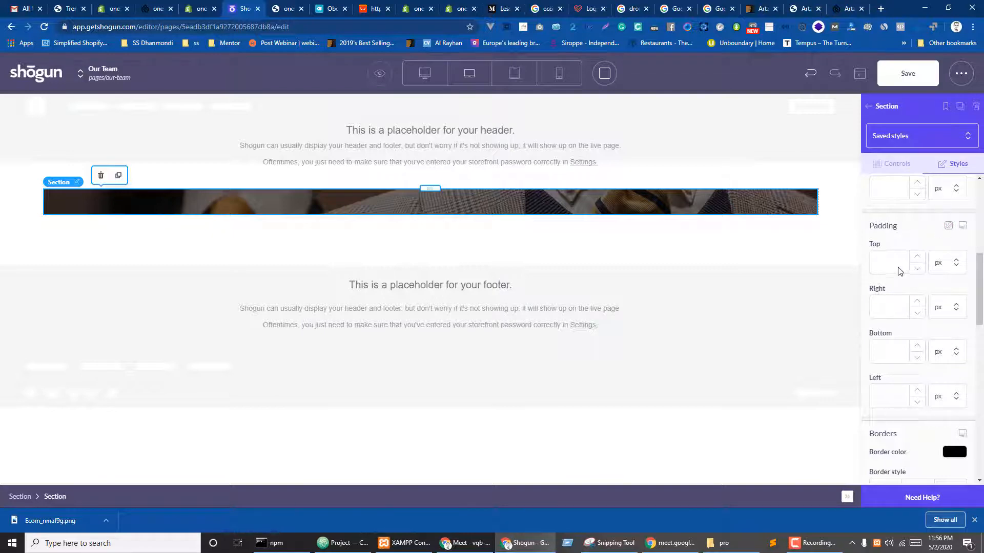
left_click(893, 265)
type("100")
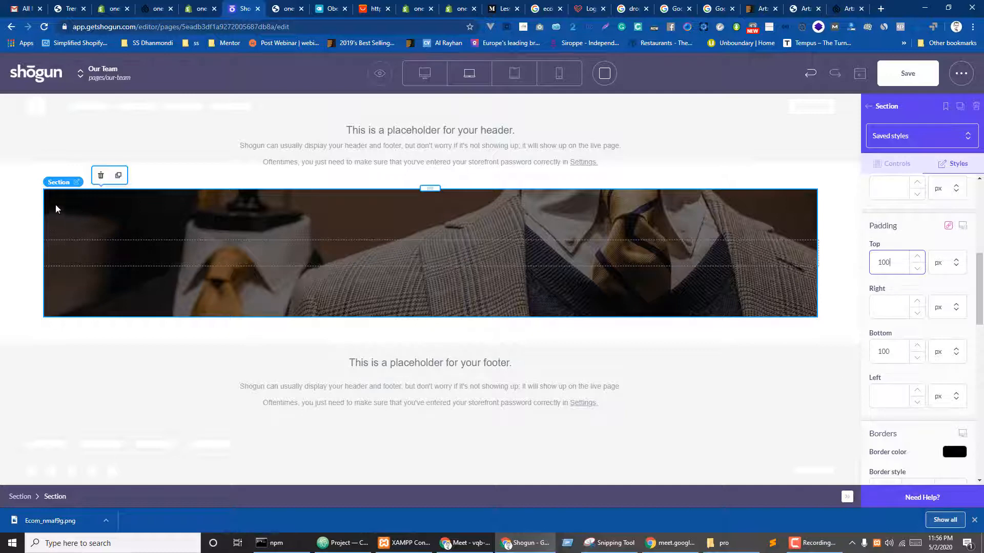
- Make the outer suit-photo section full width and save the page
left_click(20, 498)
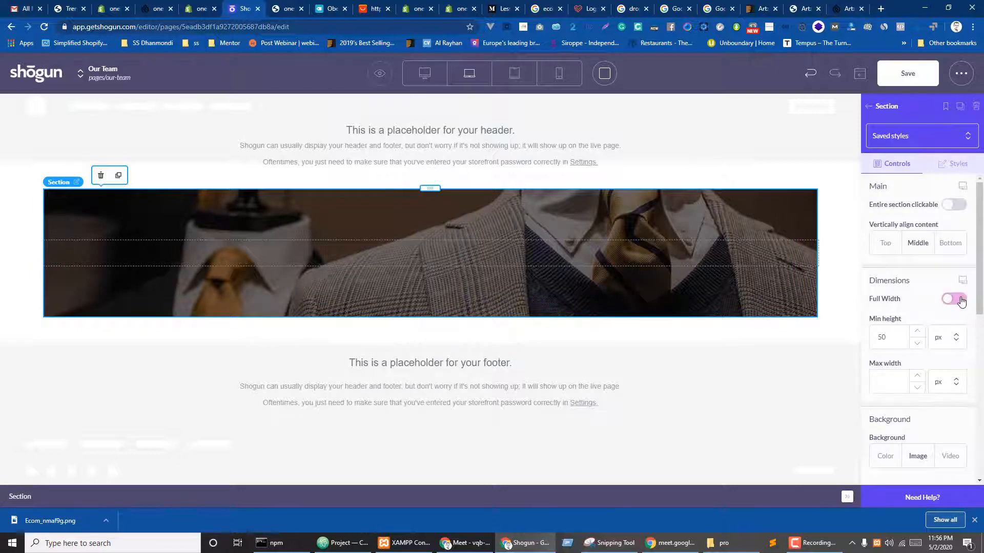
left_click(954, 299)
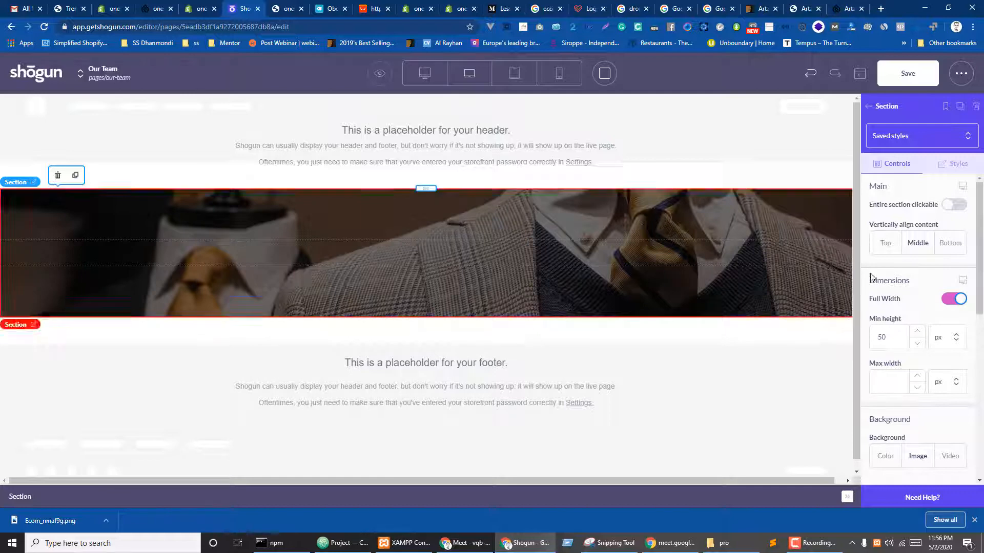
left_click(919, 79)
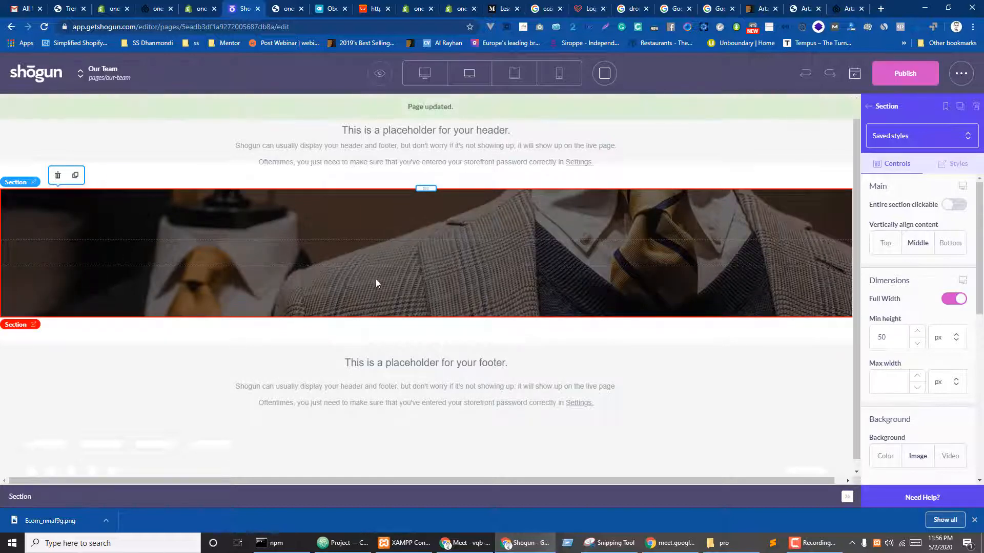
- Add a two-column row inside the suit-photo hero section
left_click(868, 107)
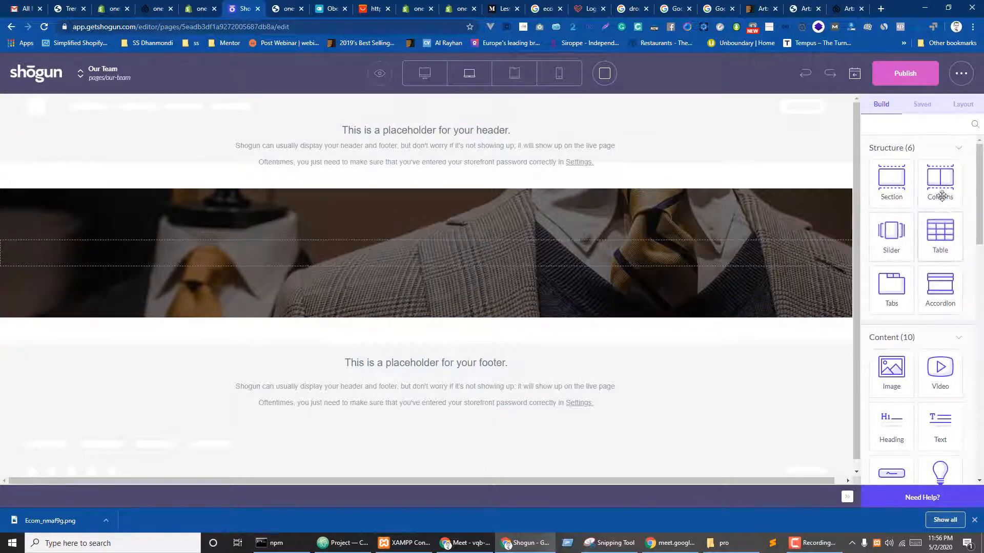
left_click_drag(940, 182, 424, 254)
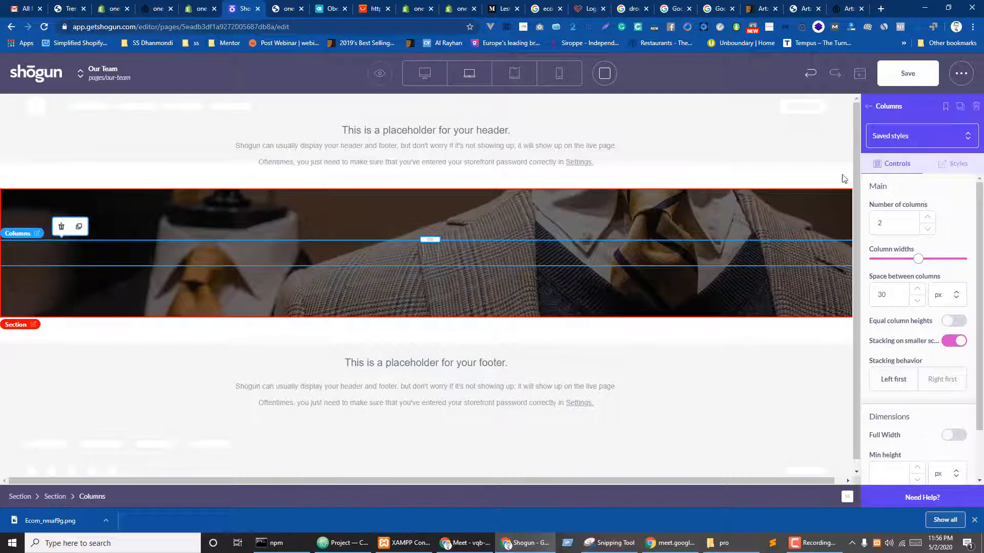
left_click(944, 136)
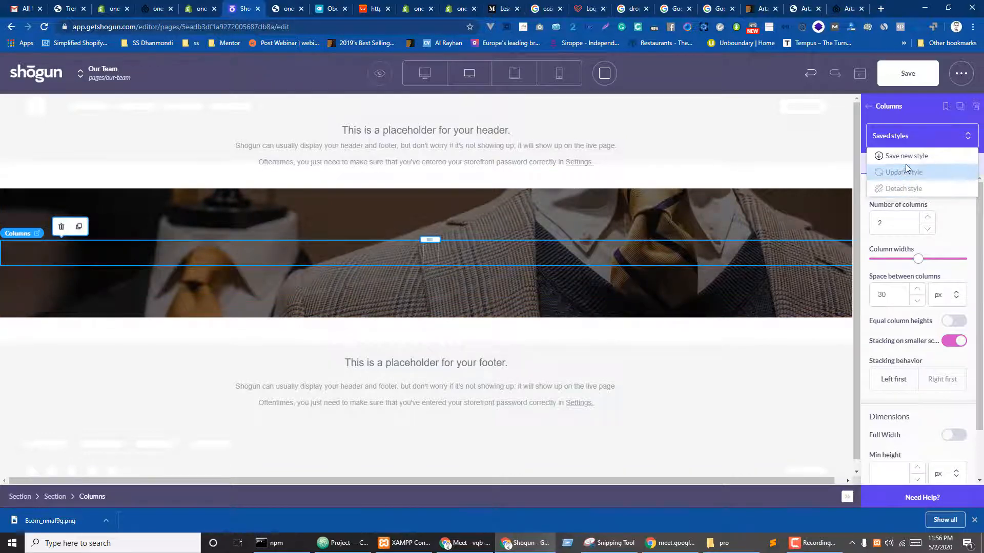
left_click(872, 109)
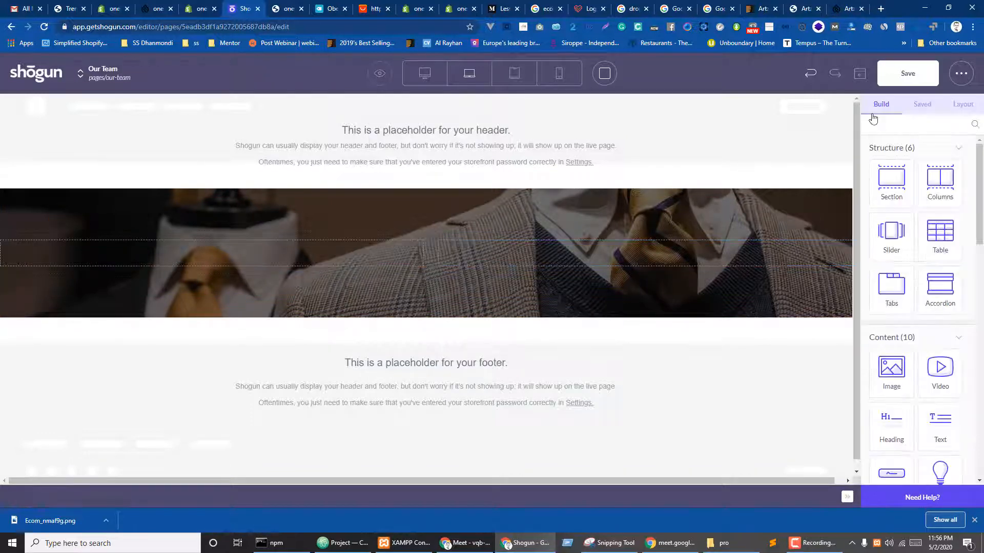
left_click(219, 261)
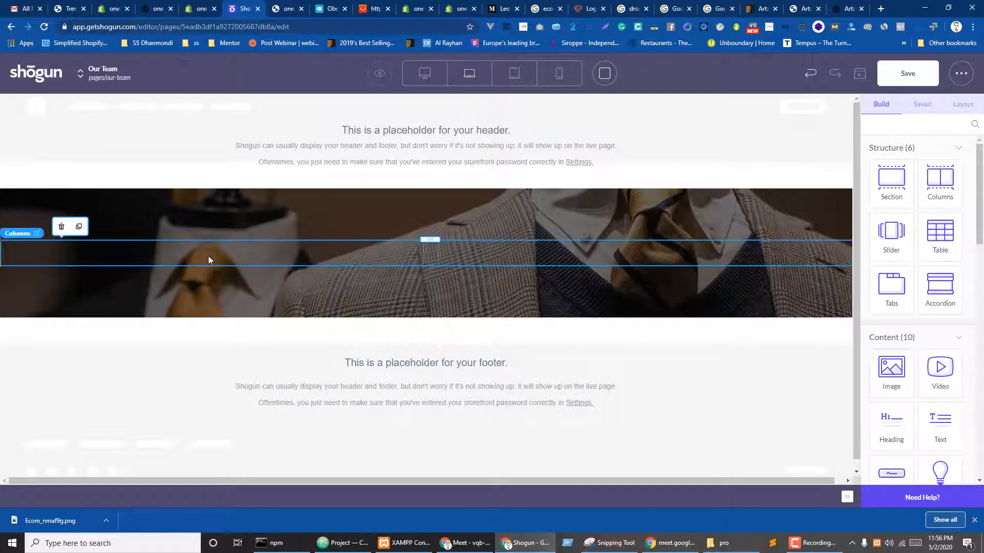
left_click(873, 106)
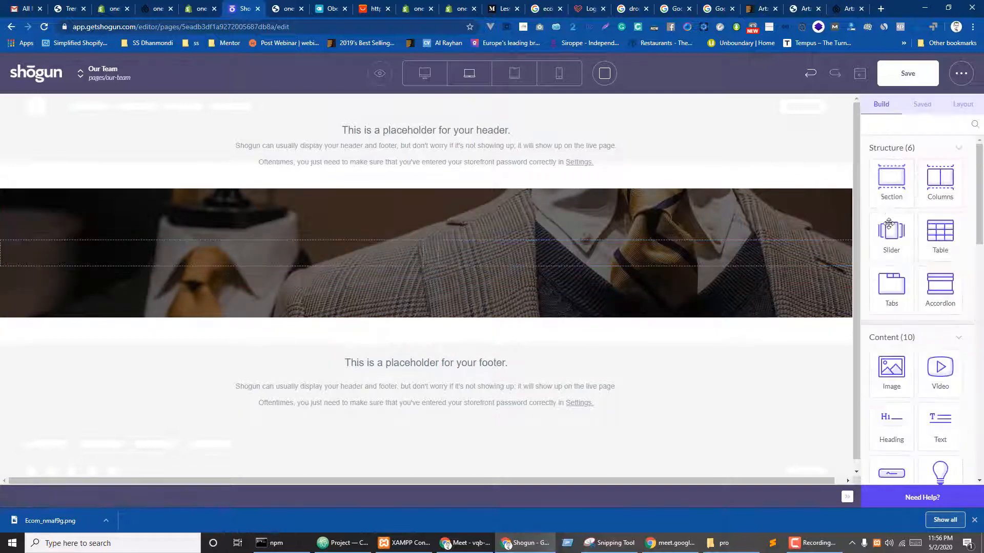
- Place a section and a Heading element in the left column
left_click_drag(892, 182, 232, 256)
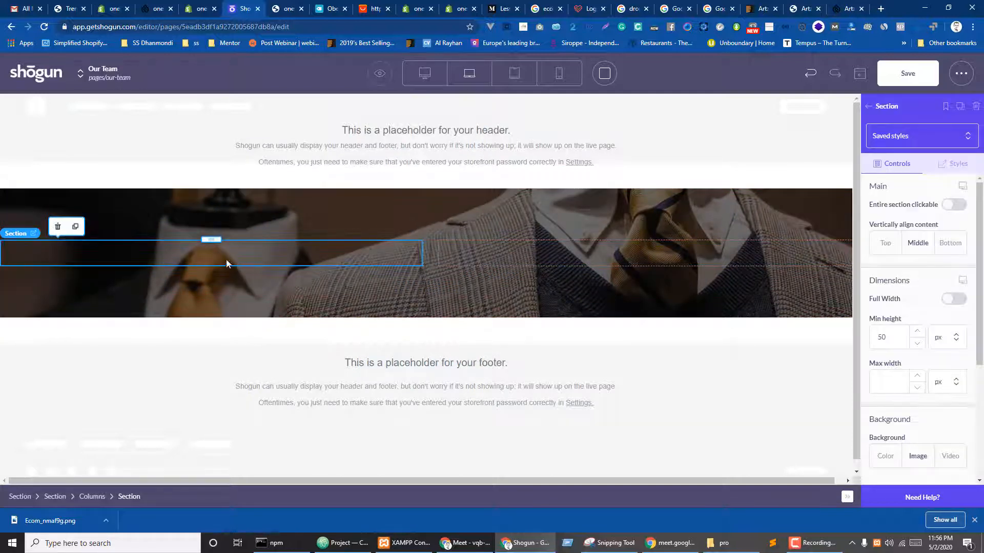
left_click(869, 107)
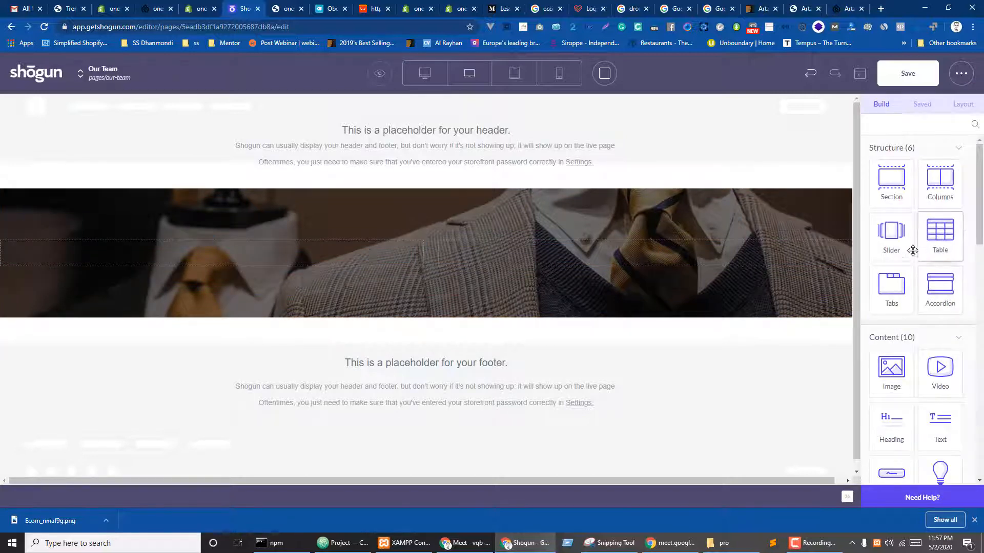
scroll(931, 291, "down", 1)
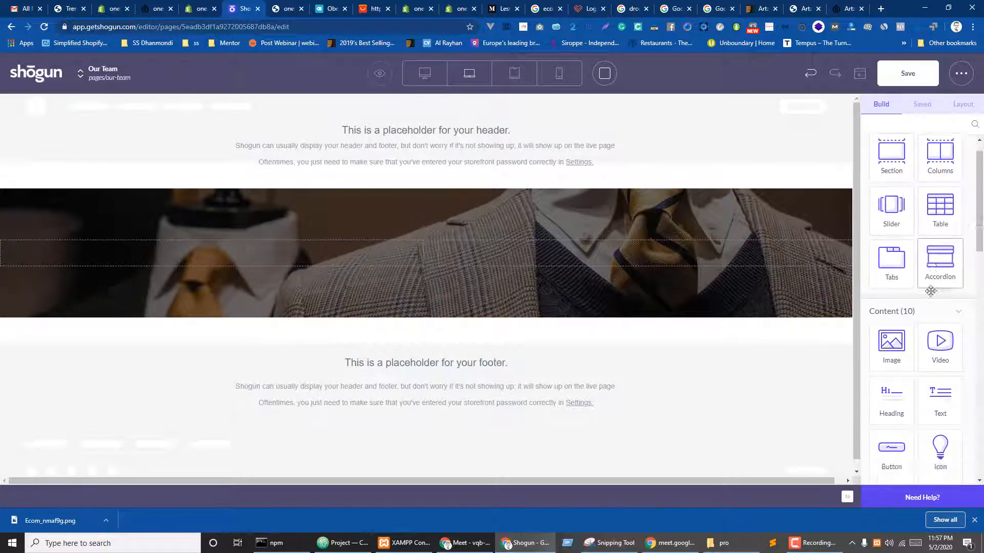
scroll(930, 291, "down", 3)
left_click_drag(889, 331, 242, 257)
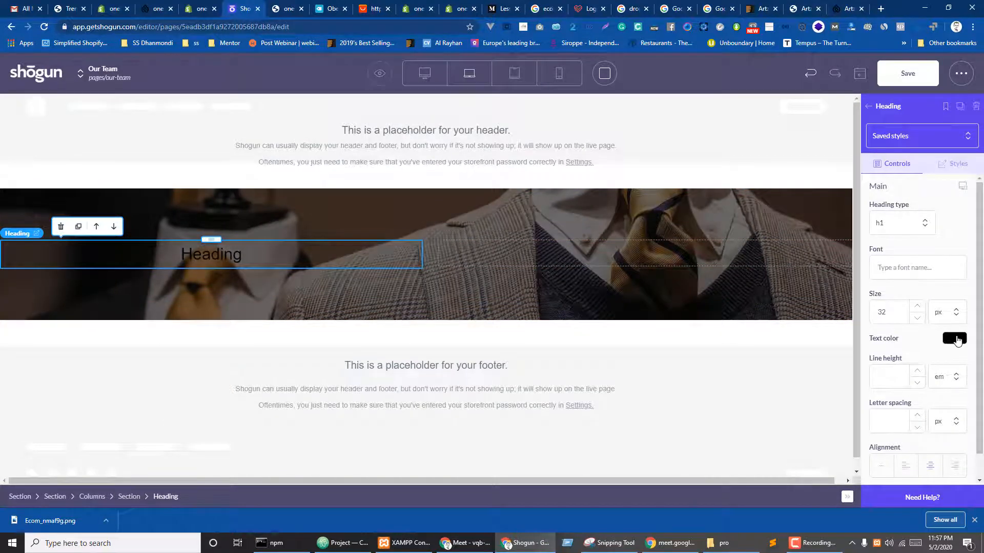
- Make the heading text white and set its font to Oswald
left_click(955, 338)
left_click(882, 354)
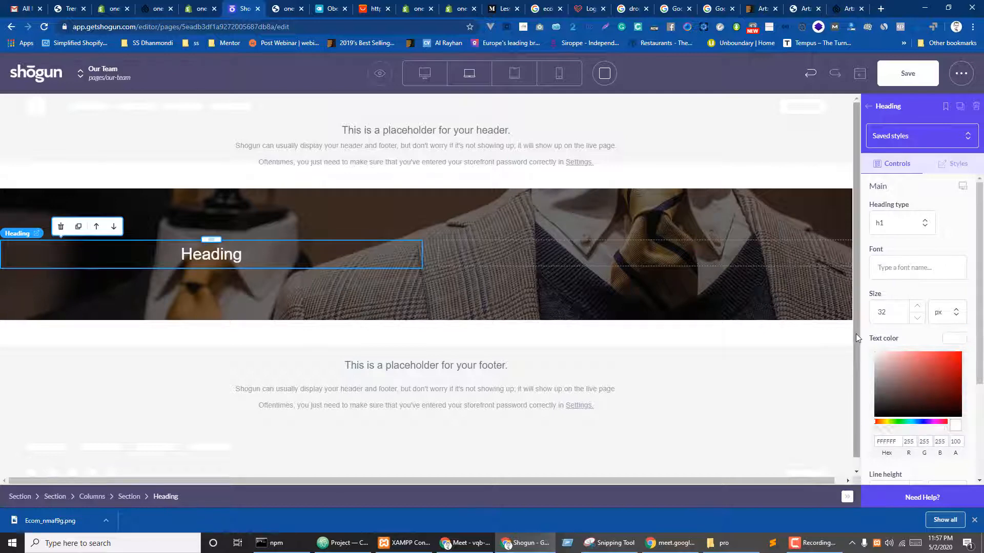
left_click(920, 273)
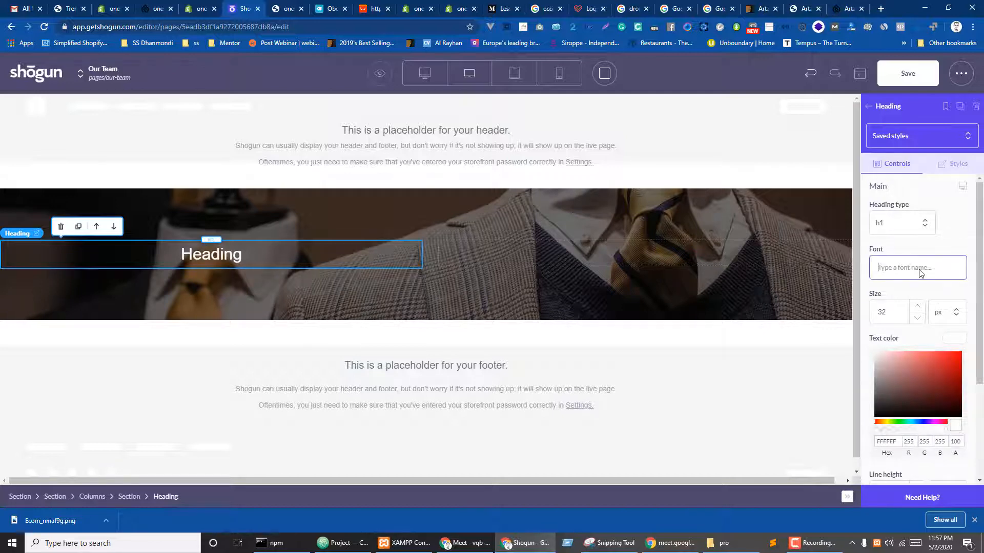
type("os")
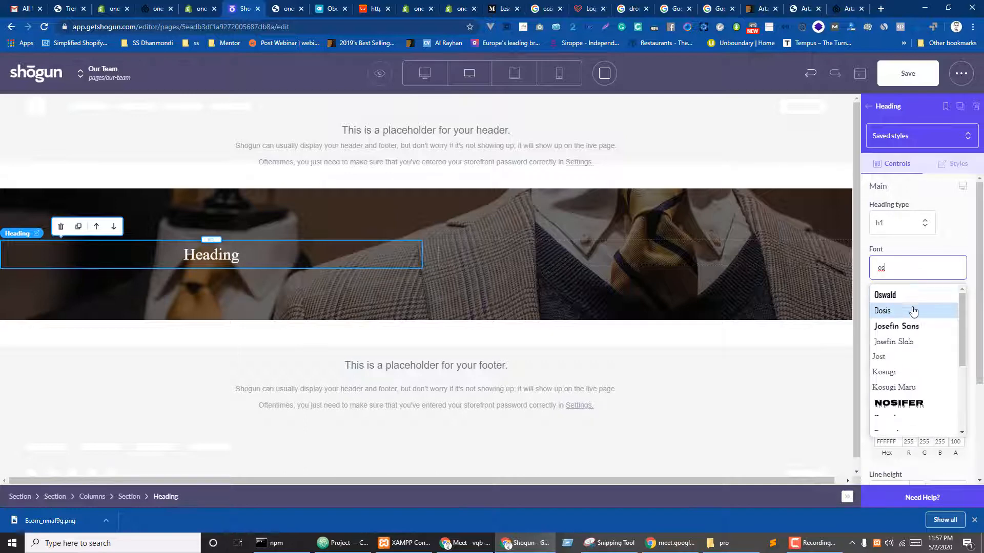
type("w")
left_click(894, 297)
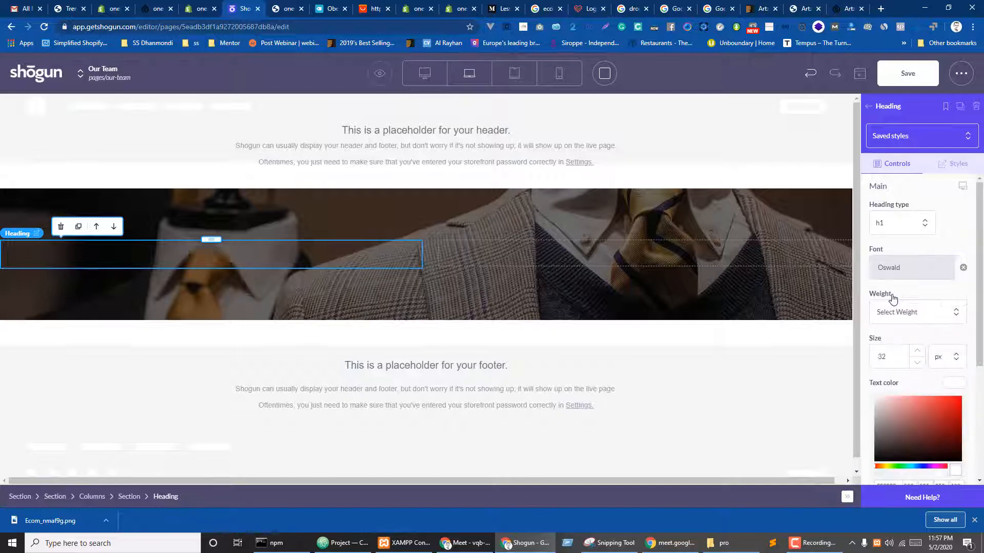
- Set the heading size to 80 px and align it left
scroll(915, 289, "down", 3)
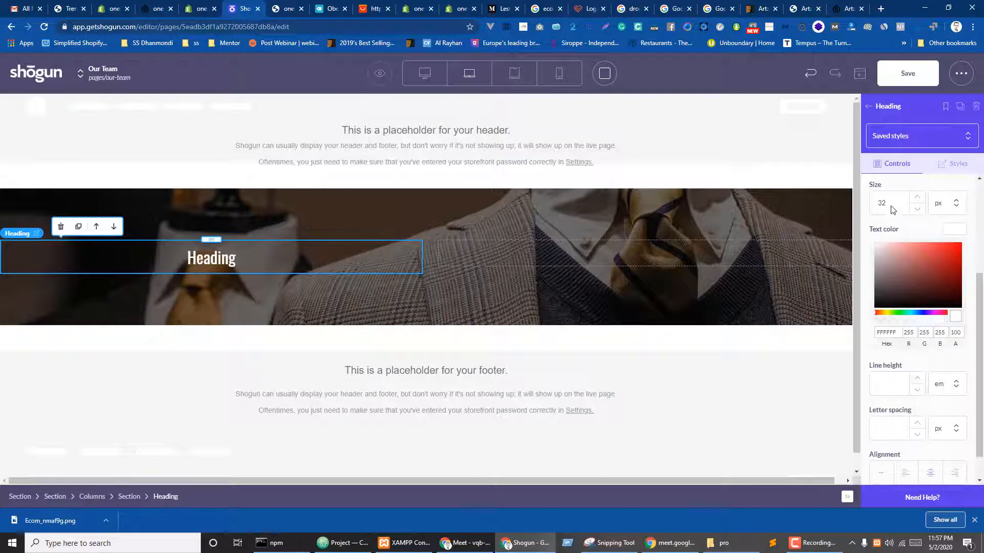
left_click_drag(892, 205, 862, 204)
type("80")
key("Tab")
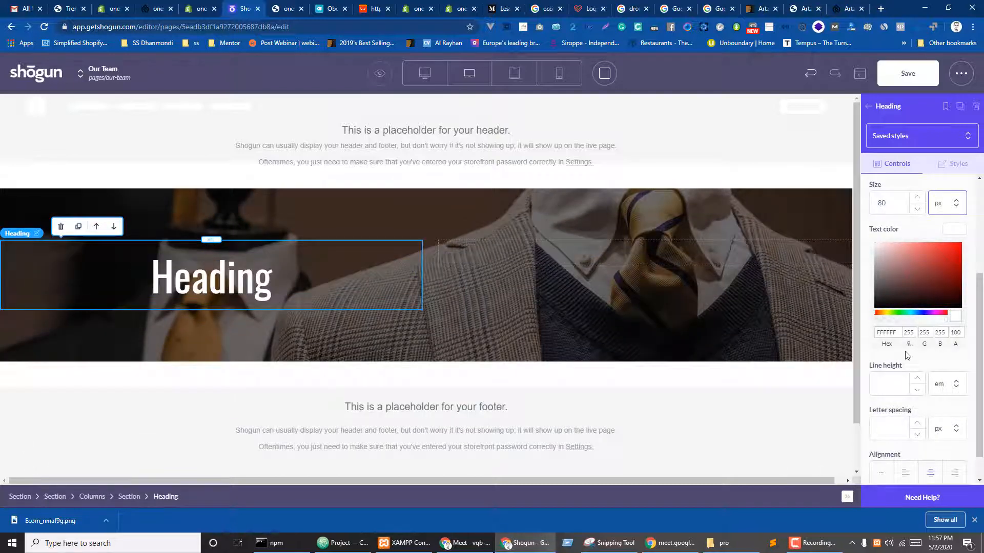
scroll(928, 355, "down", 1)
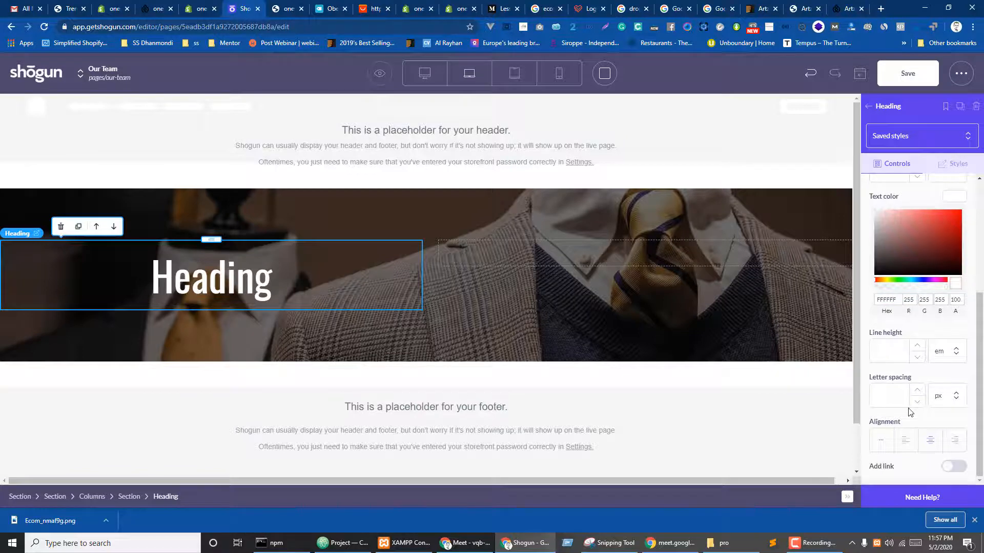
left_click(906, 440)
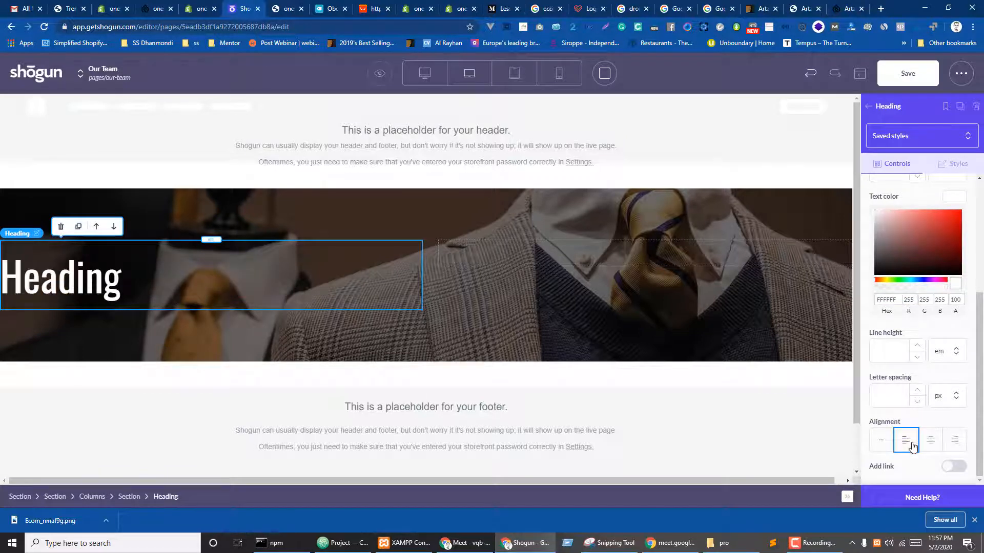
left_click(930, 441)
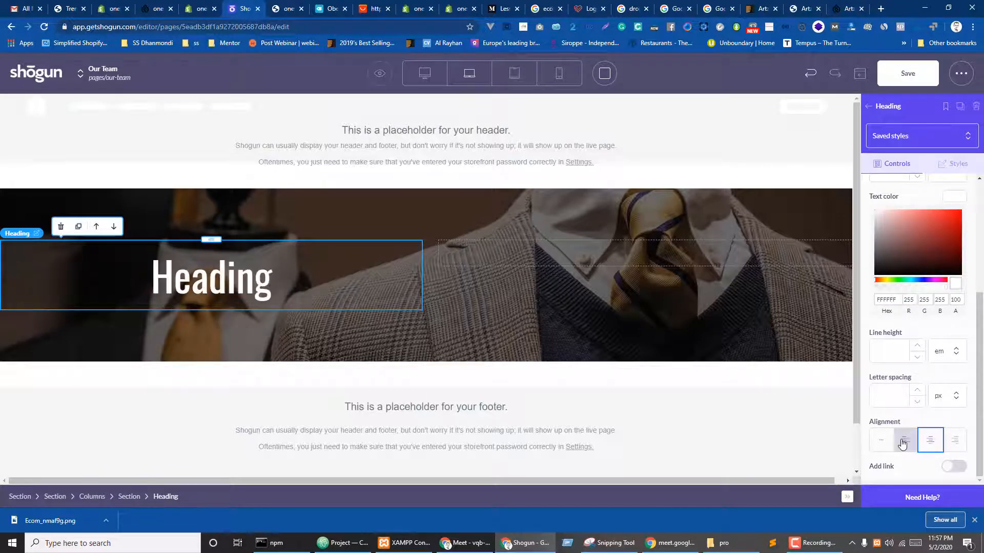
left_click(905, 442)
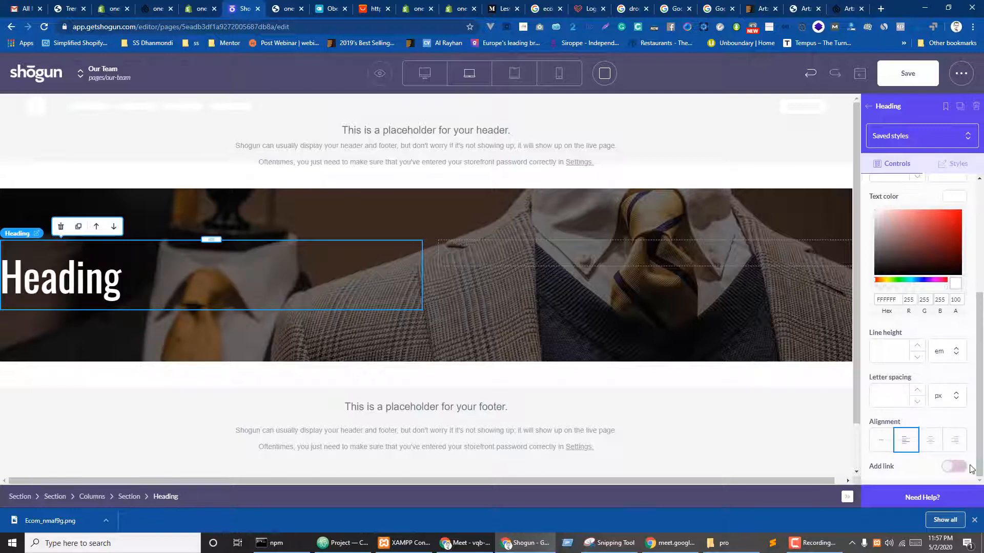
scroll(923, 333, "up", 4)
left_click(957, 164)
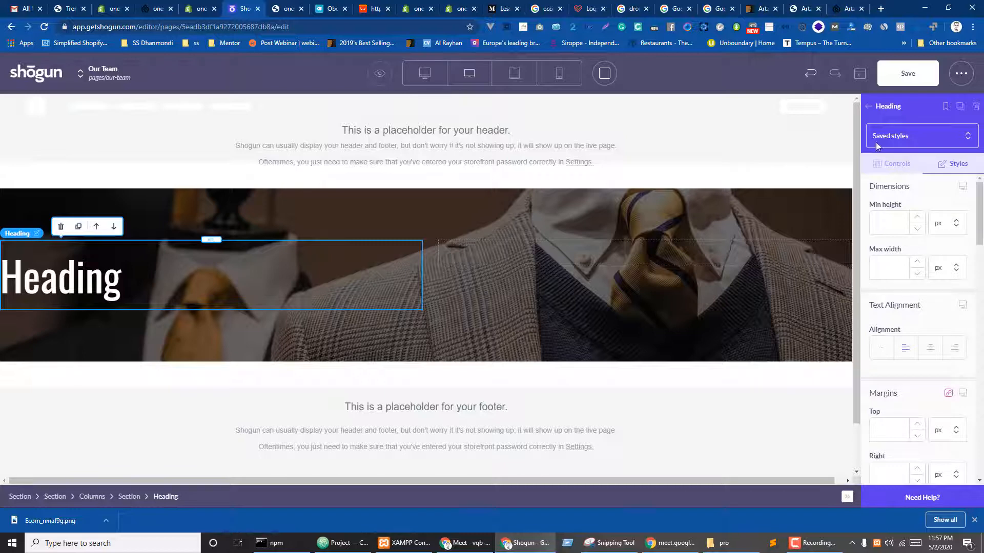
left_click(868, 106)
- Add a Text block under the heading and copy a paragraph from the Medium article
scroll(922, 287, "down", 6)
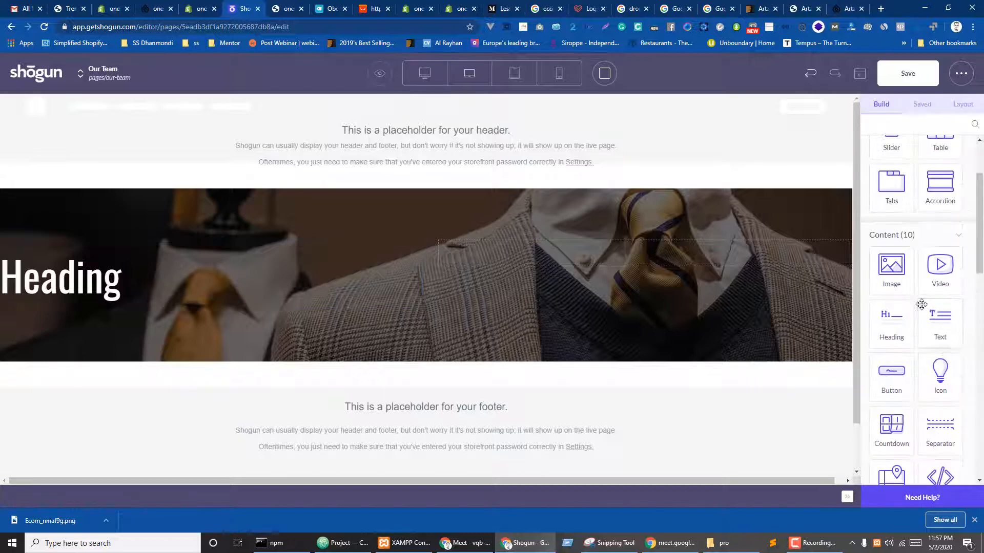
left_click_drag(940, 220, 63, 298)
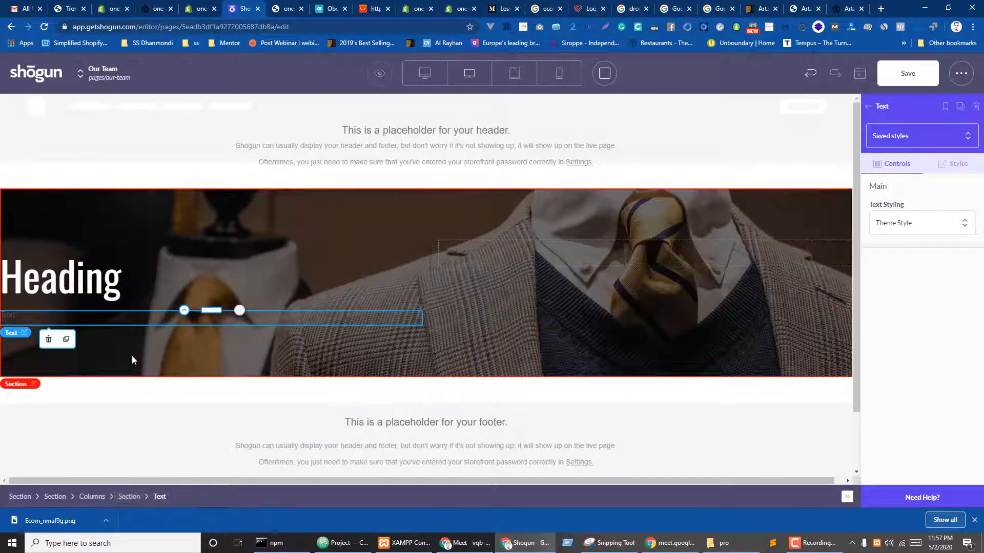
left_click(496, 8)
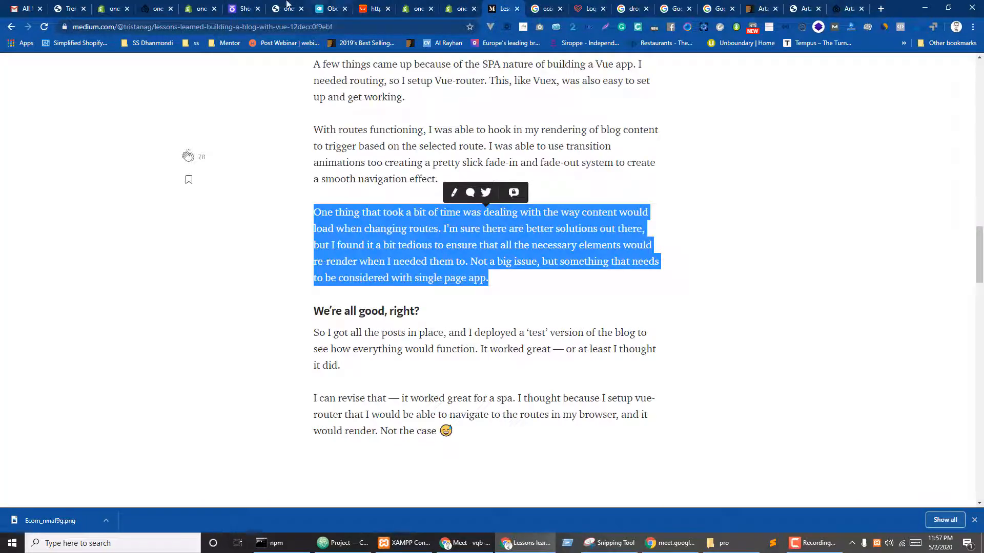
left_click(221, 5)
left_click(232, 6)
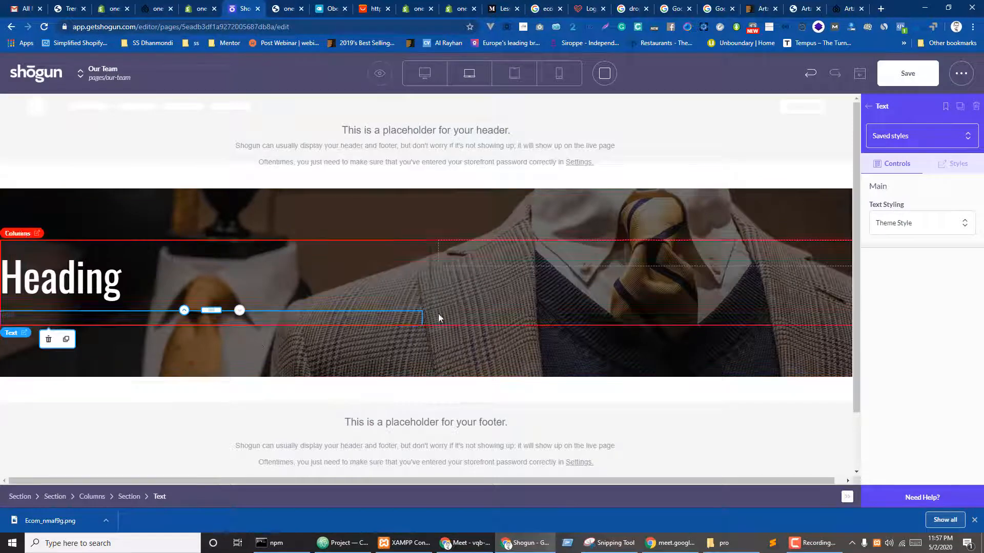
- Paste the copied paragraph into the text block and switch it to Custom Style
left_click(207, 319)
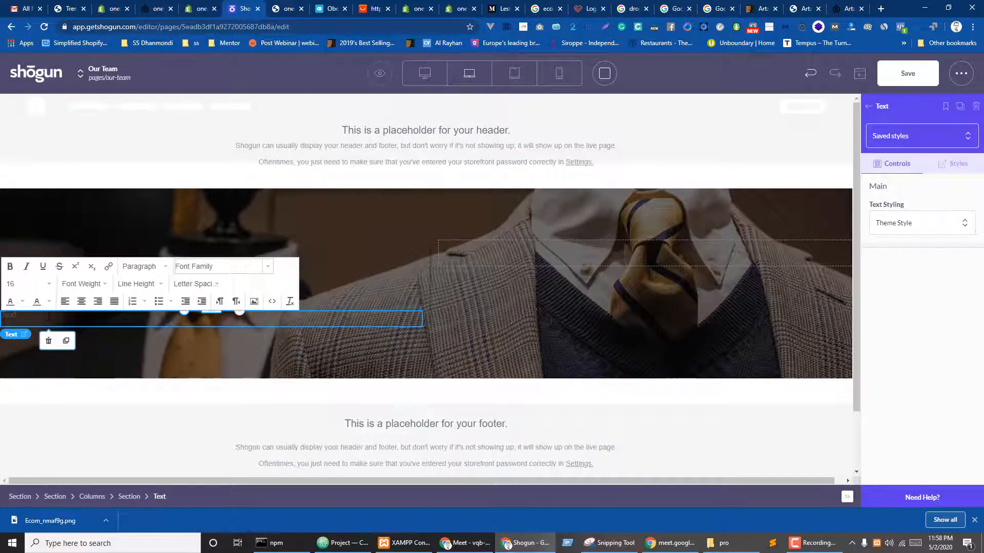
key("ctrl+v")
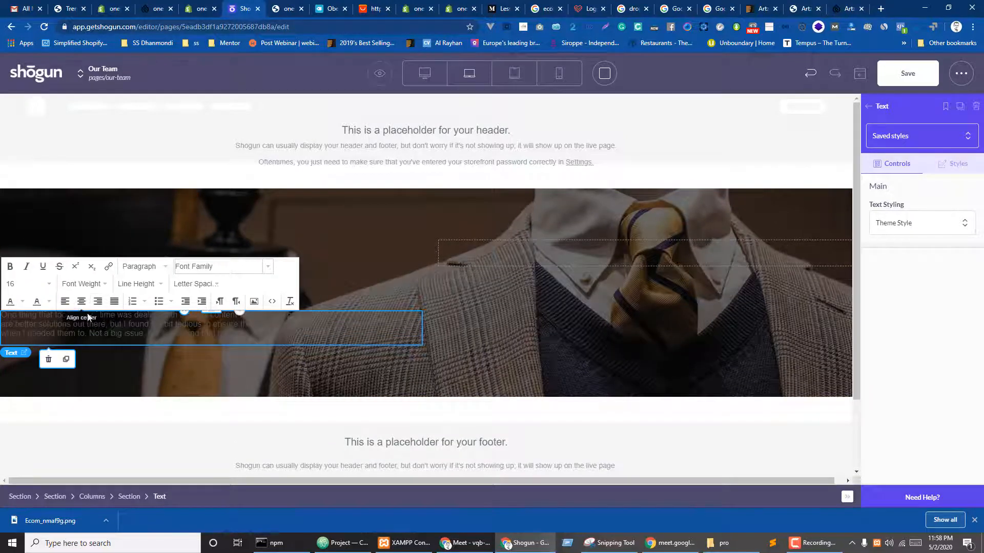
triple_click(70, 333)
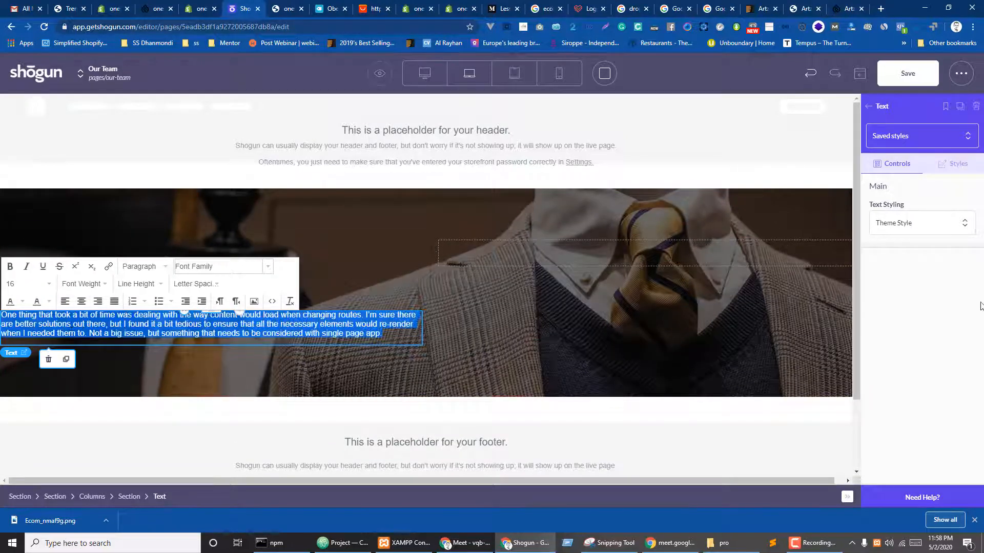
left_click(929, 223)
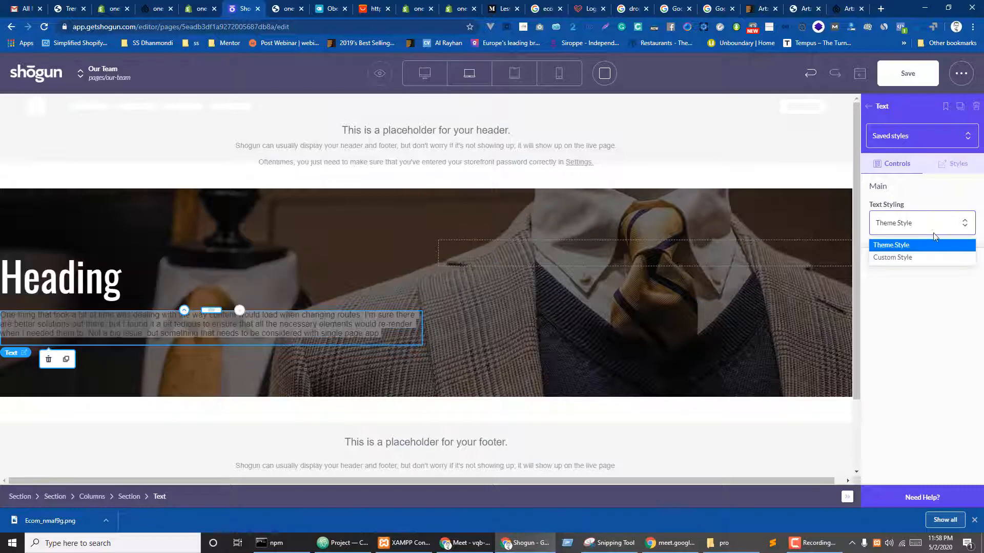
left_click(903, 258)
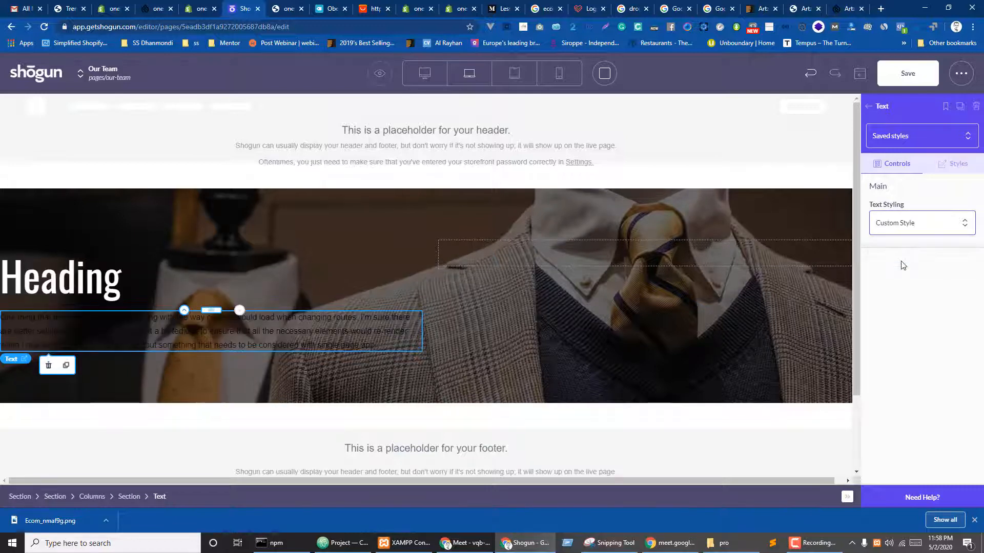
left_click(952, 169)
scroll(922, 253, "down", 5)
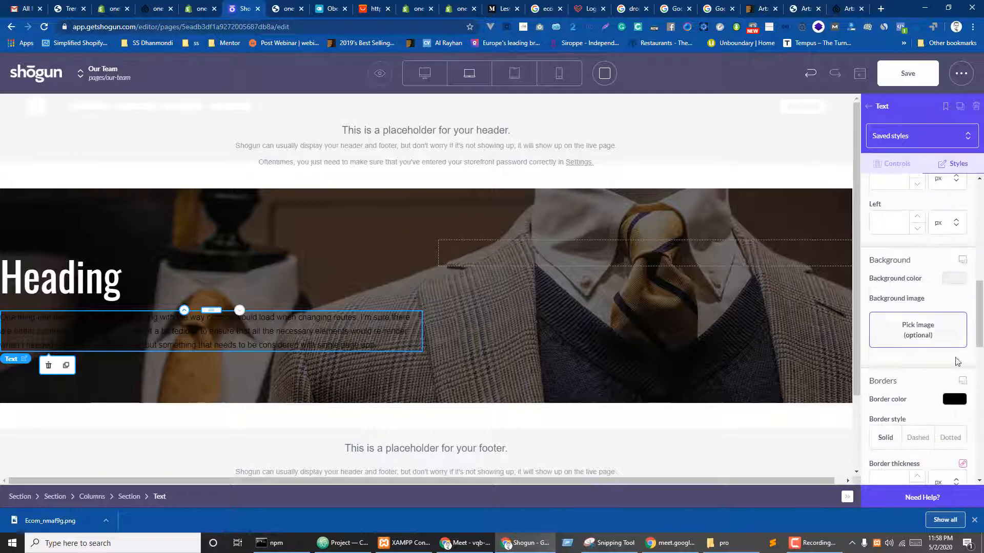
scroll(949, 384, "down", 3)
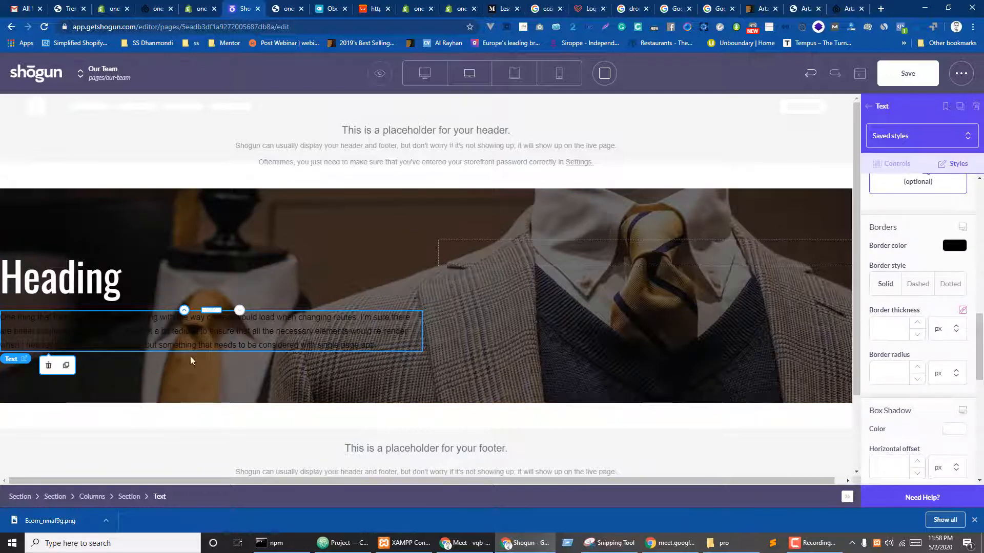
- Make the paragraph text white and set its font to Open Sans Condensed
left_click(214, 334)
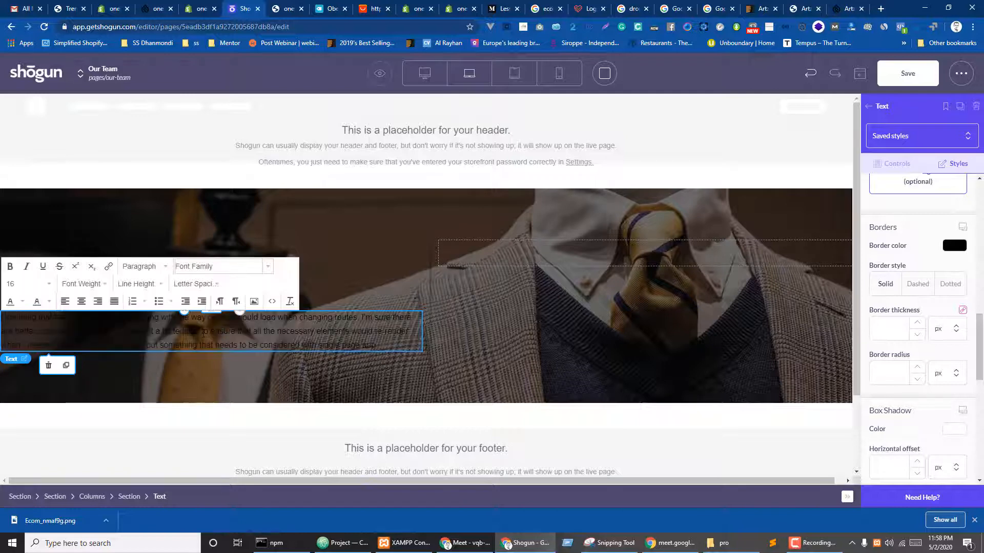
key("ctrl+a")
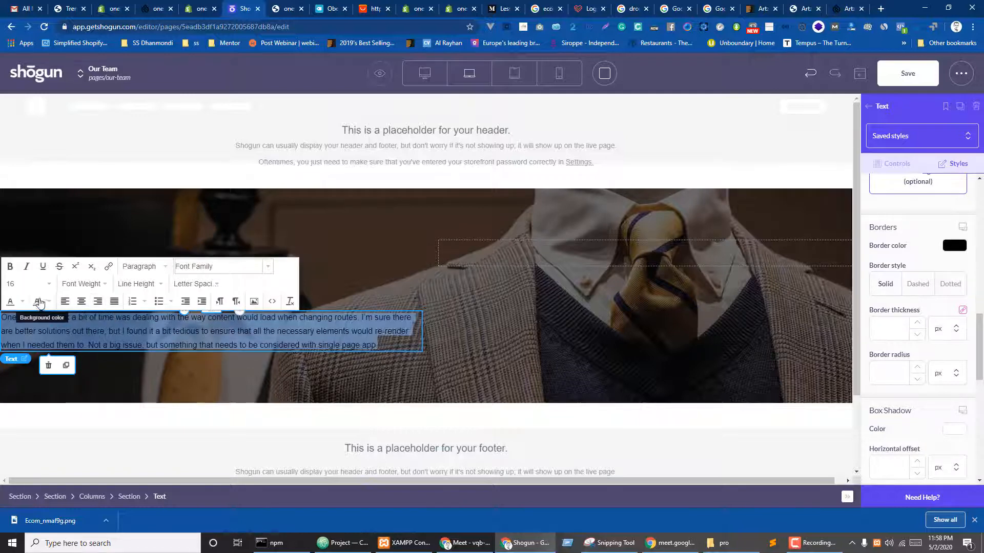
left_click(49, 301)
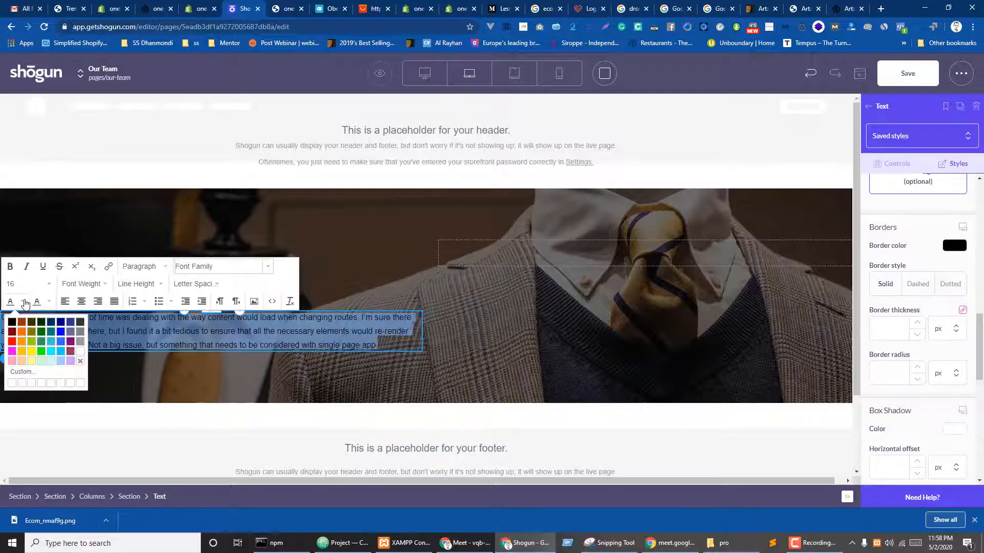
left_click(79, 350)
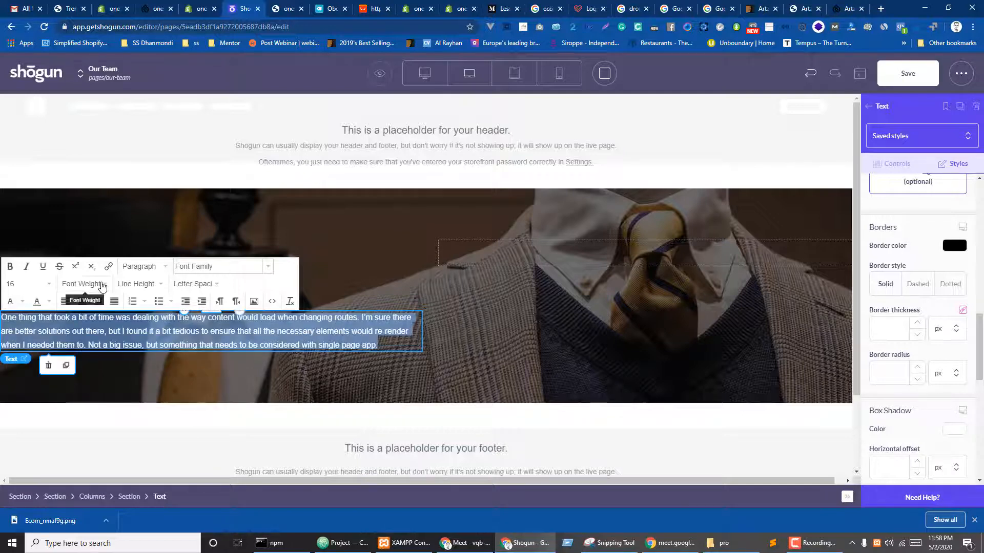
left_click(221, 267)
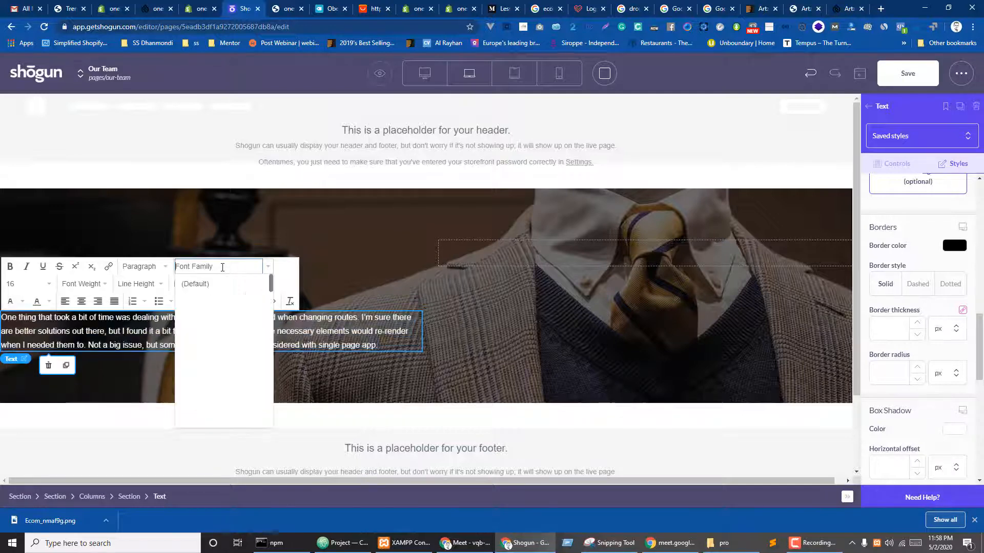
type("os")
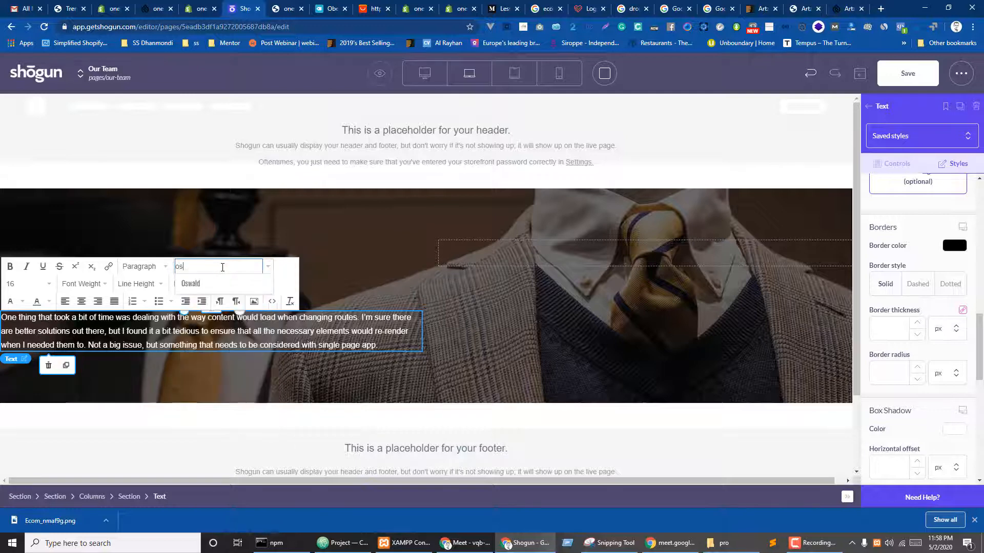
type("w")
left_click(226, 288)
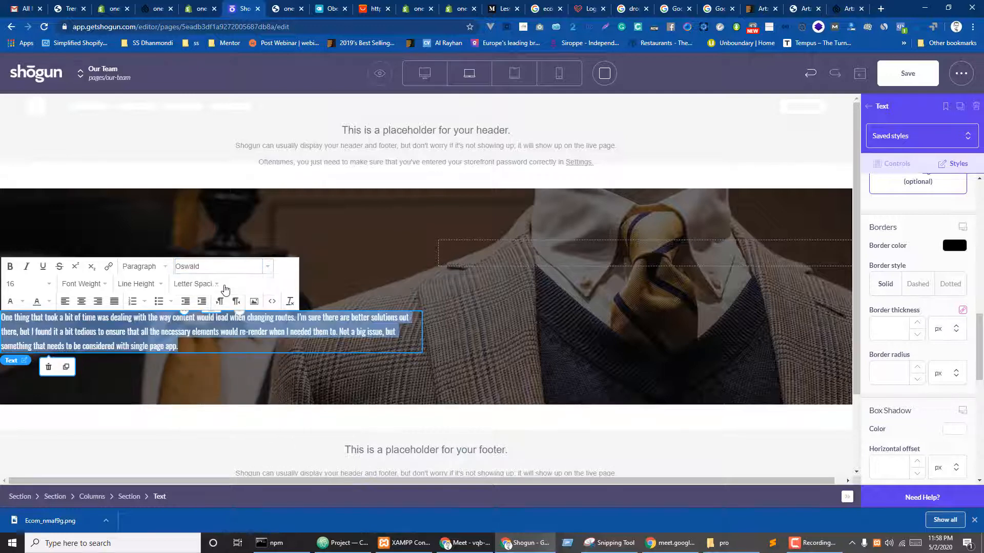
left_click(214, 266)
double_click(214, 267)
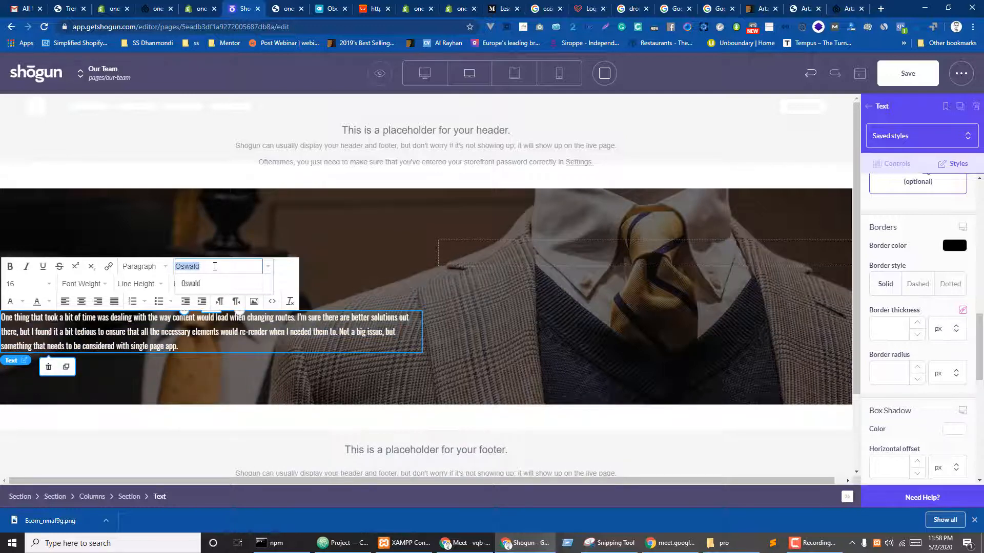
type("open")
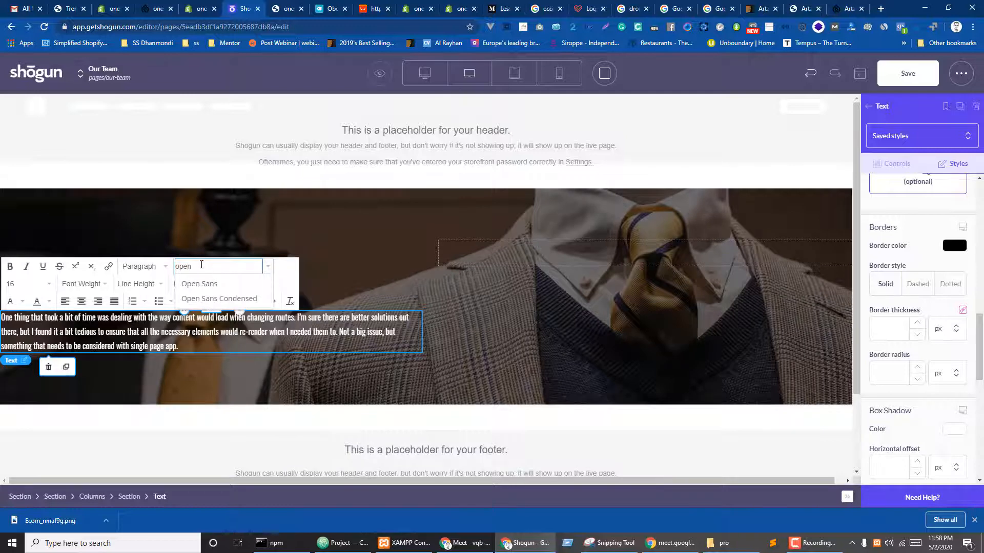
left_click(214, 299)
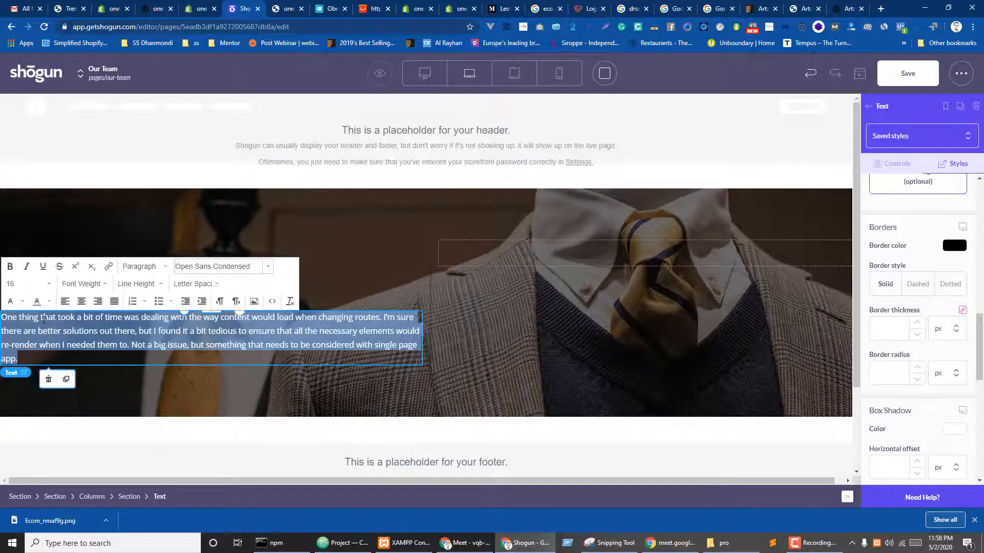
- Set the paragraph text size to 20
left_click(50, 284)
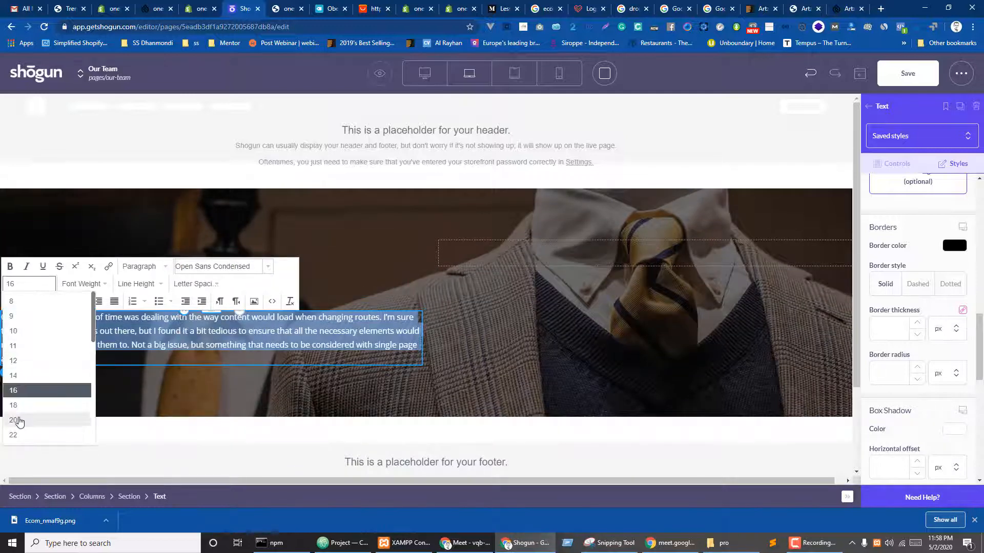
left_click(15, 420)
left_click(353, 270)
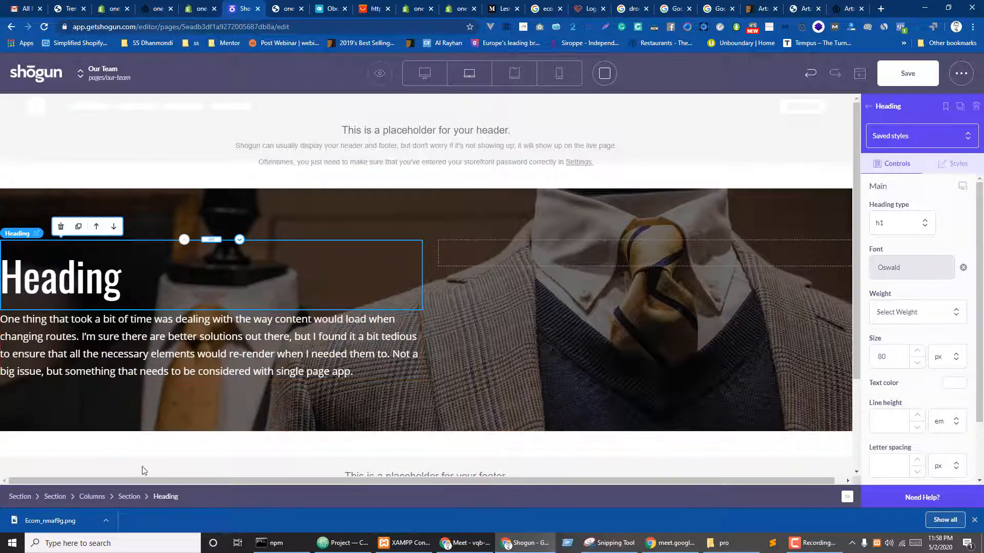
- Put a new section in the hero's right column and drop an Image element into it
left_click(129, 497)
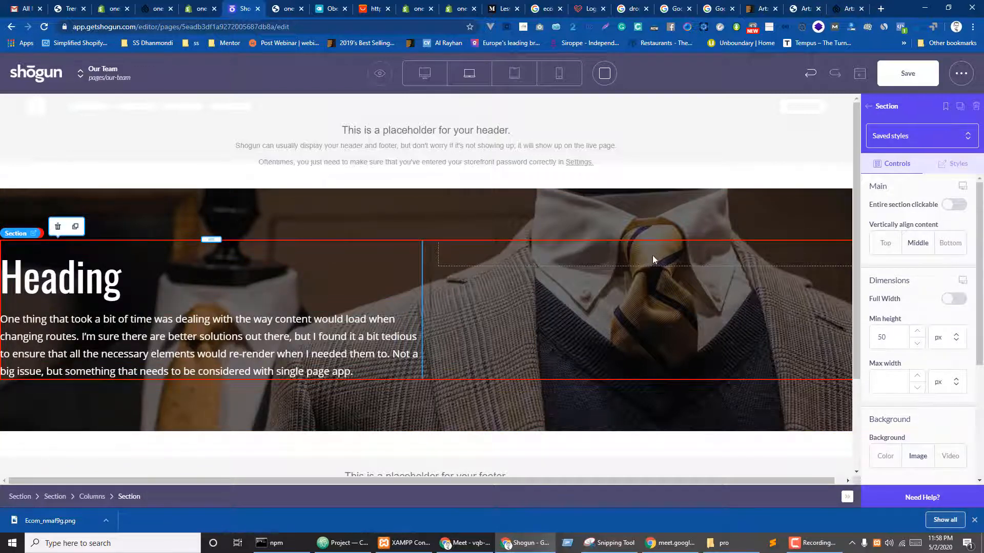
left_click(871, 107)
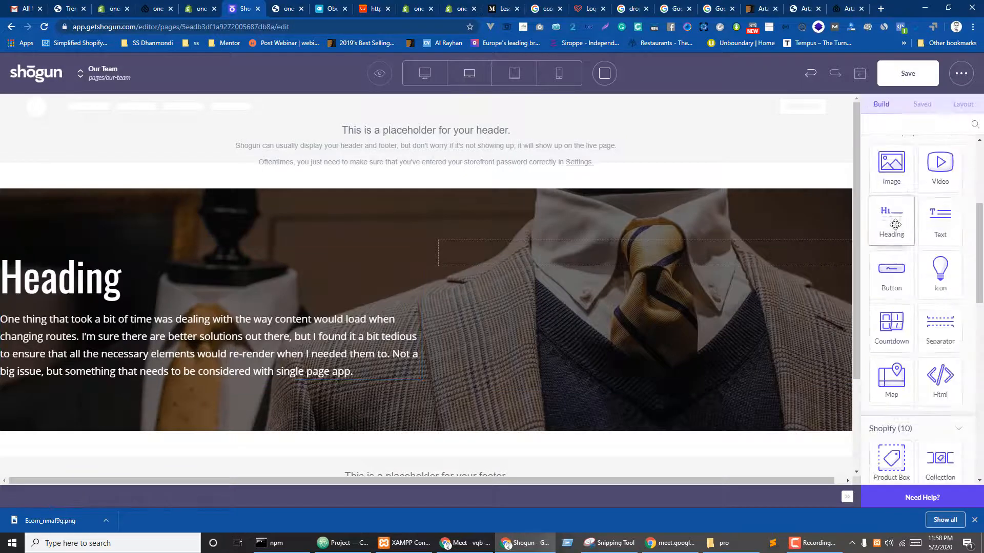
left_click_drag(892, 163, 630, 252)
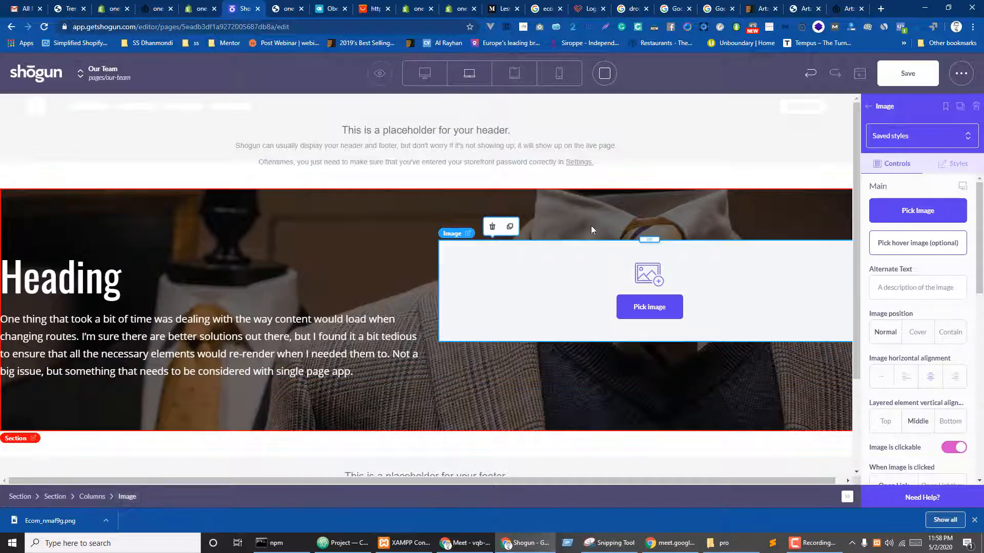
left_click(492, 226)
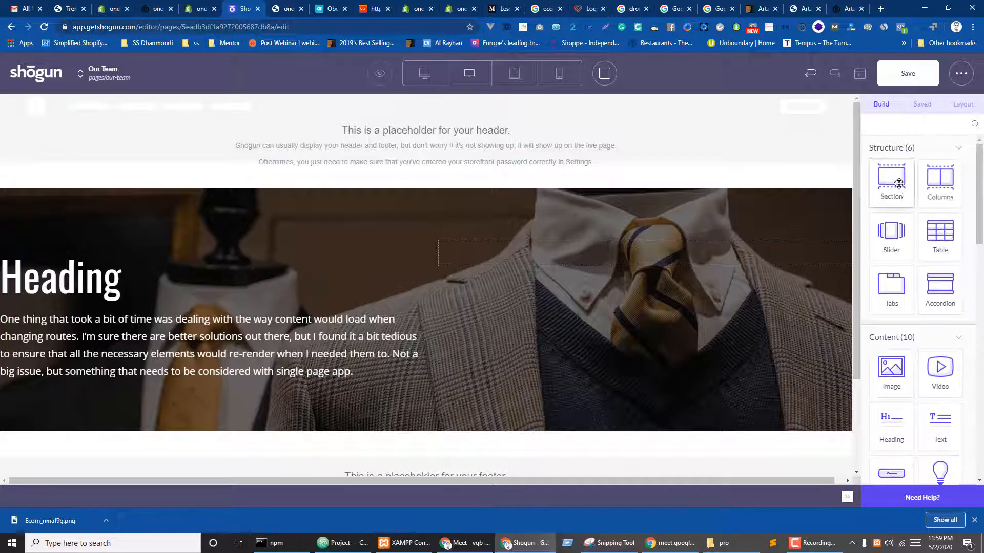
left_click_drag(891, 173, 610, 261)
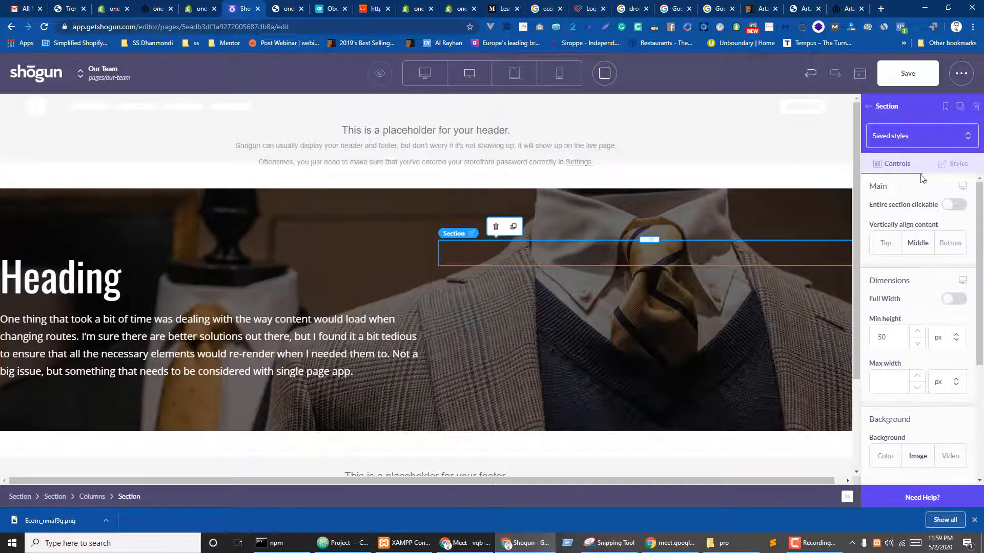
left_click(870, 107)
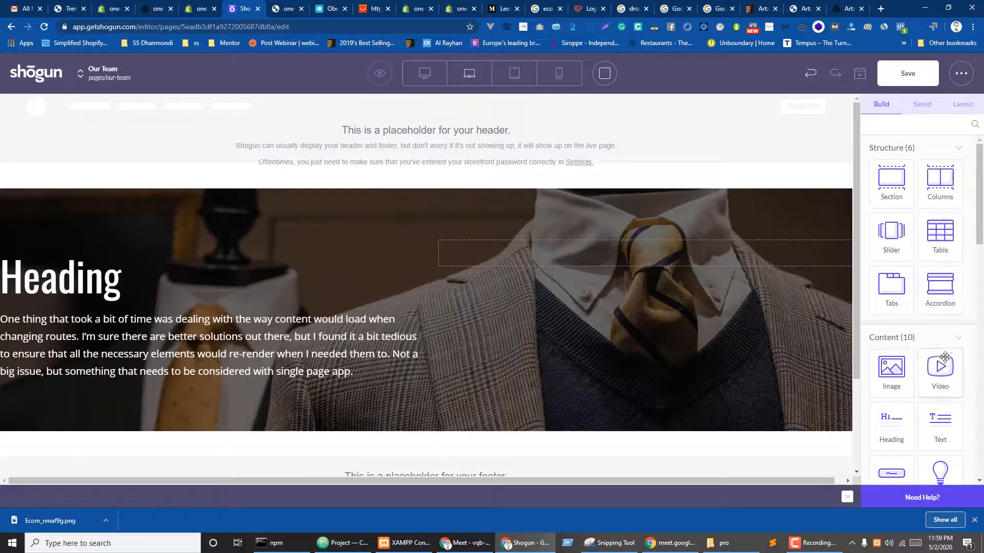
left_click_drag(809, 382, 605, 256)
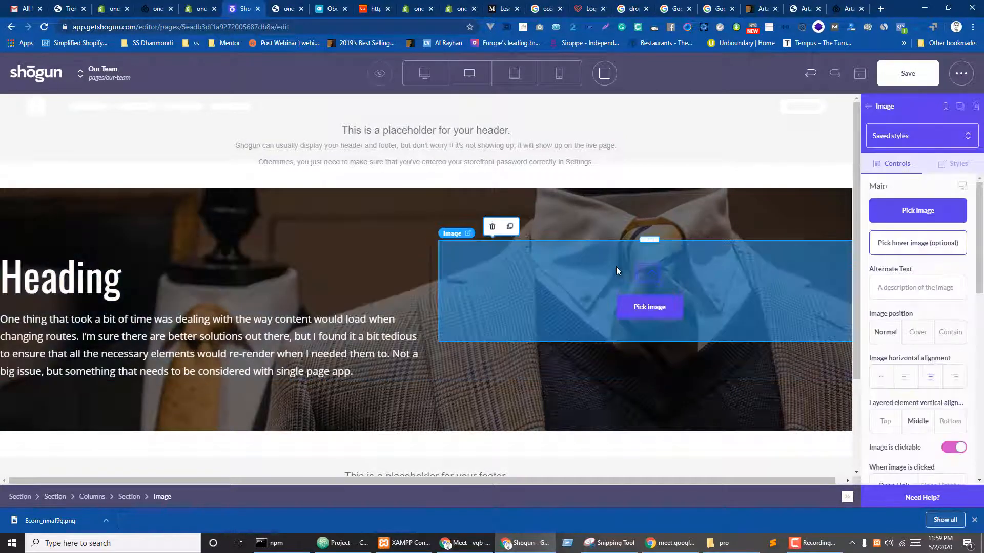
- Upload the instant films photo from local files for the Image element
left_click(647, 314)
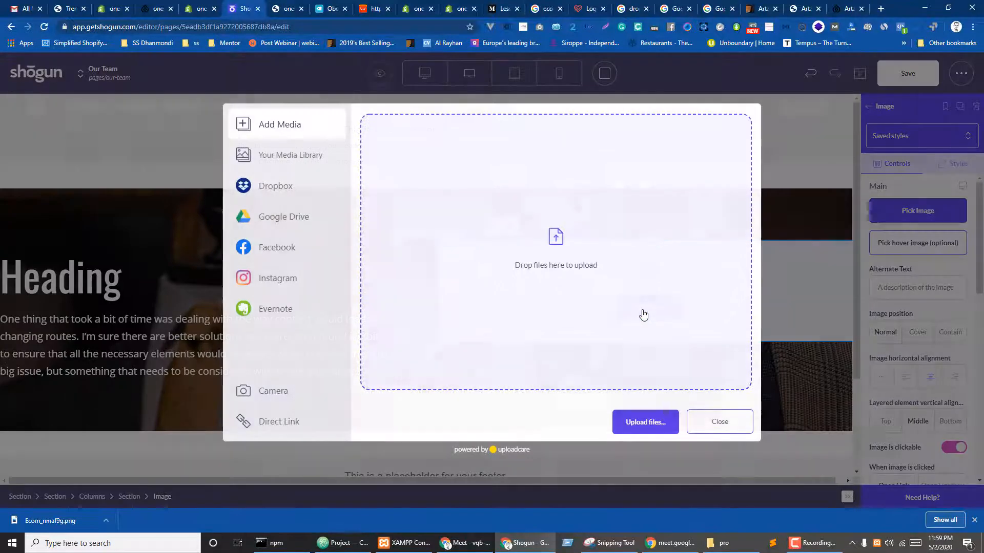
left_click(641, 428)
left_click(317, 165)
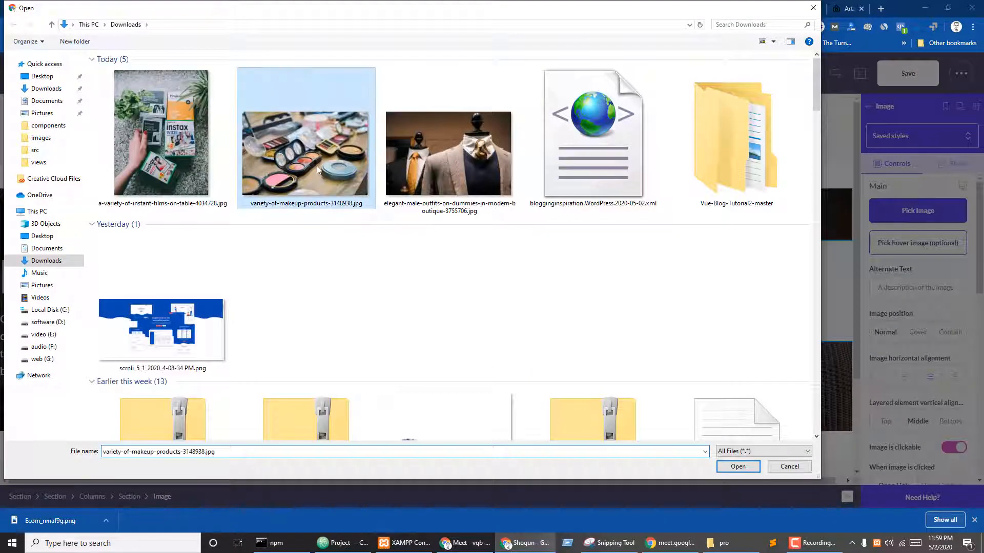
left_click(187, 139)
left_click(737, 466)
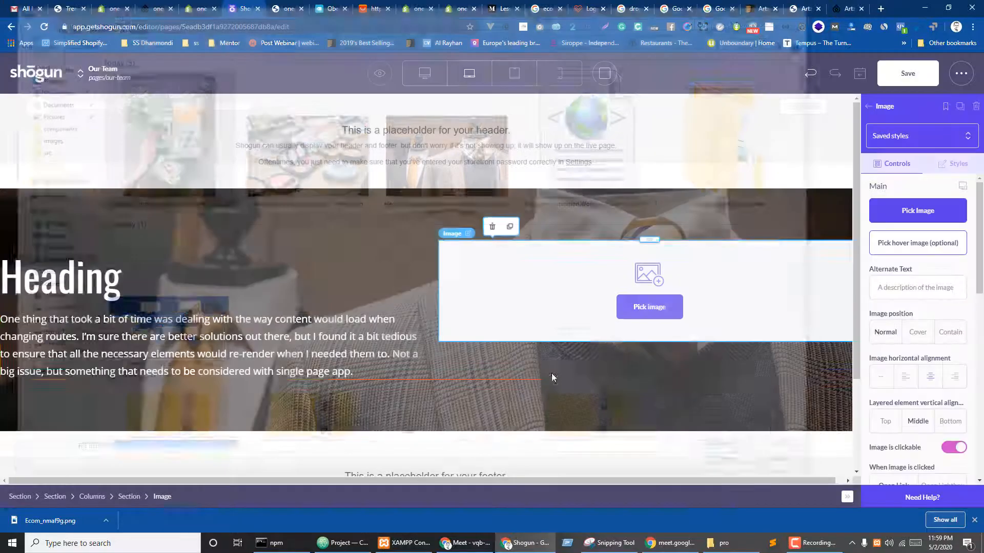
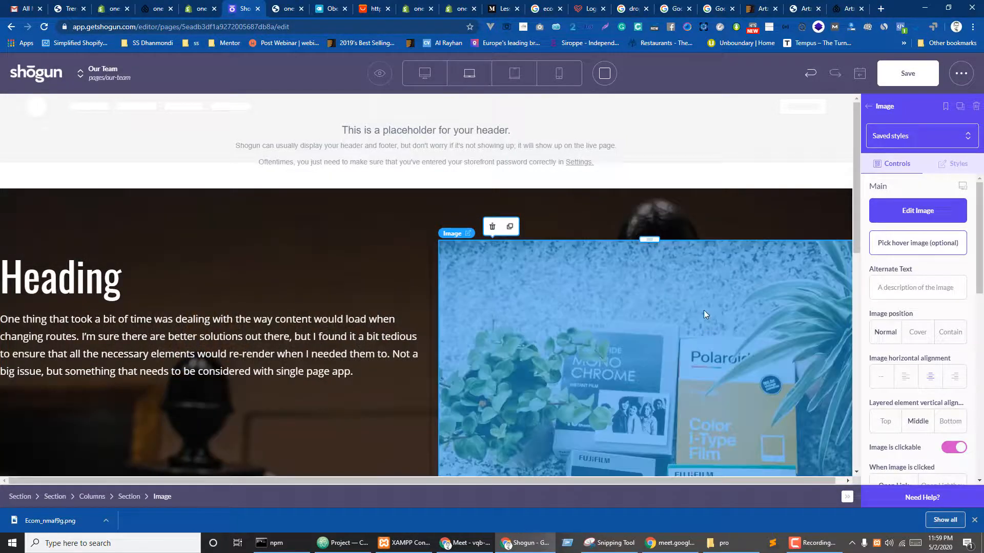
- Toggle the image's link option off and back on
scroll(718, 287, "down", 4)
scroll(731, 270, "down", 3)
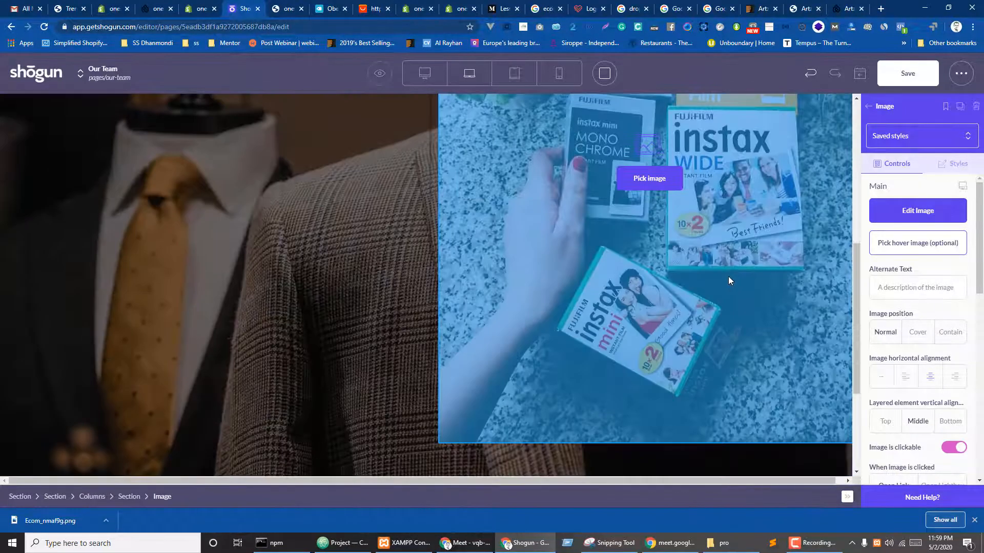
scroll(728, 276, "up", 3)
scroll(894, 333, "down", 3)
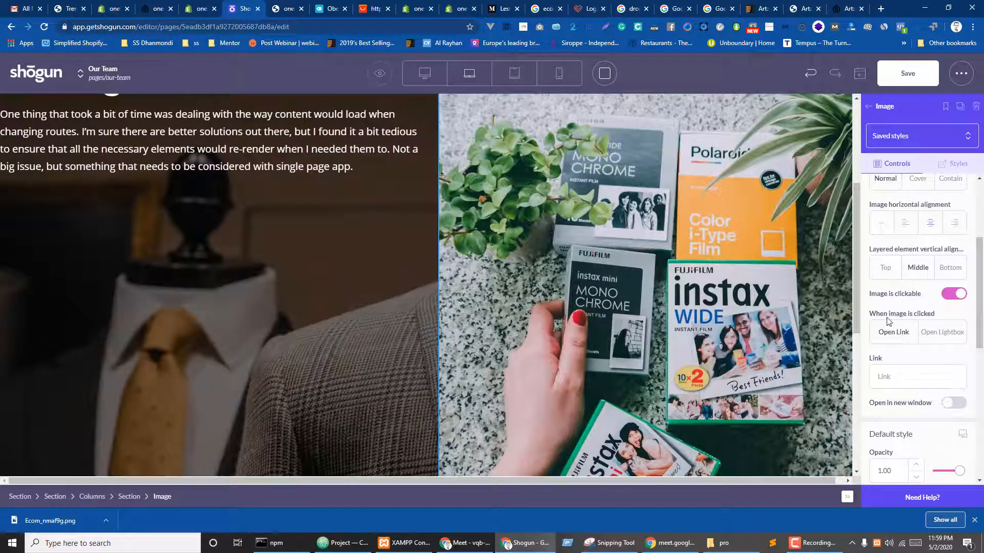
left_click(954, 293)
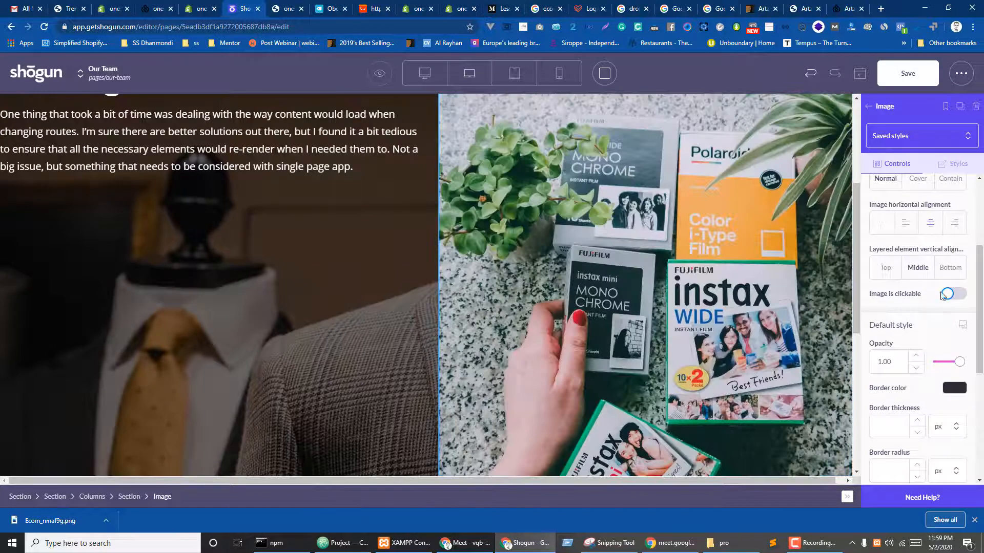
left_click(954, 293)
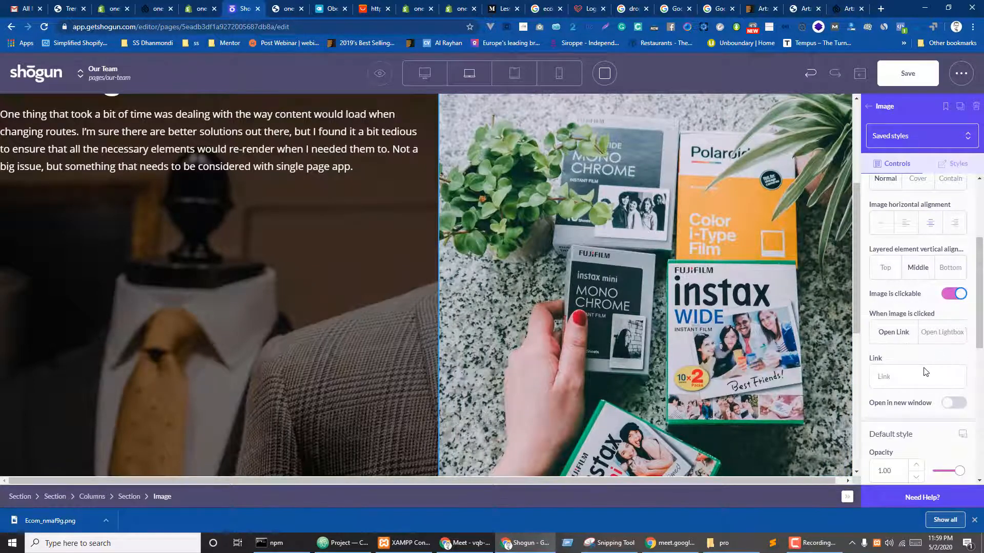
scroll(929, 361, "down", 4)
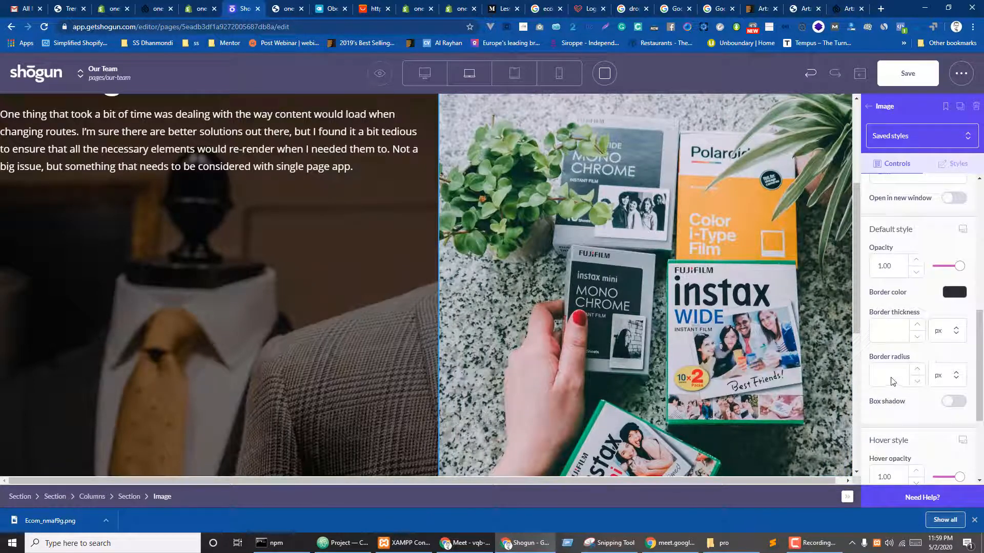
scroll(904, 398, "down", 3)
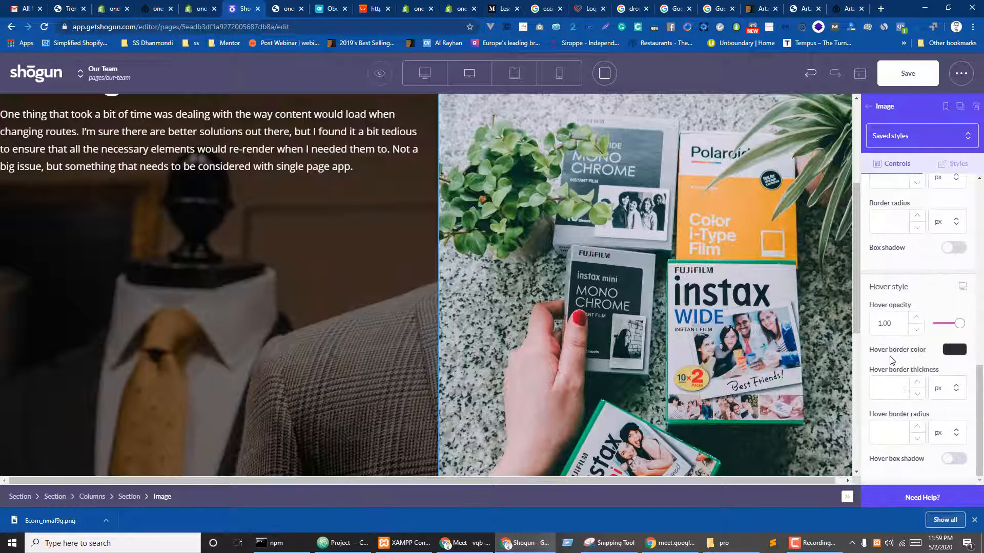
scroll(902, 359, "up", 5)
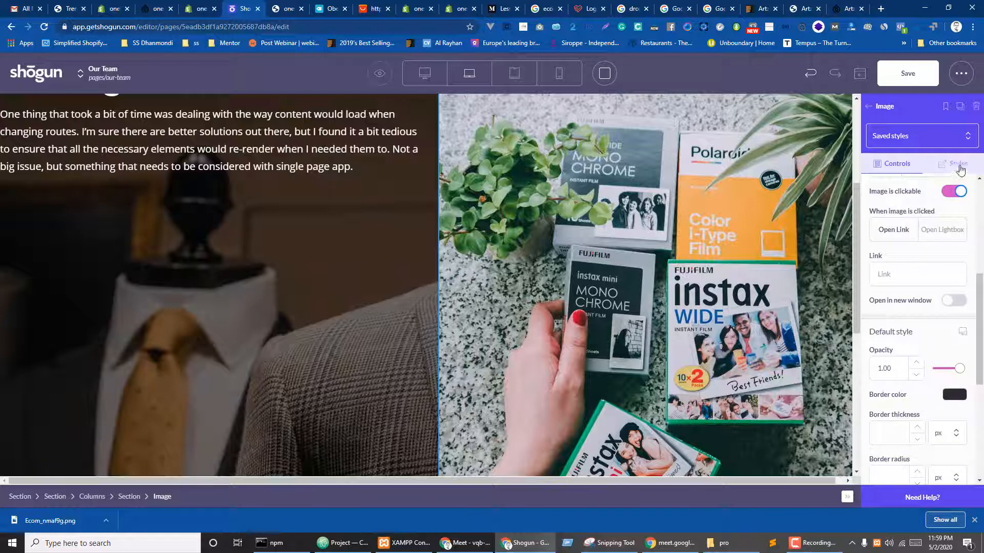
- Clear the image's 200 minimum height in its style settings
left_click(961, 169)
scroll(928, 308, "up", 5)
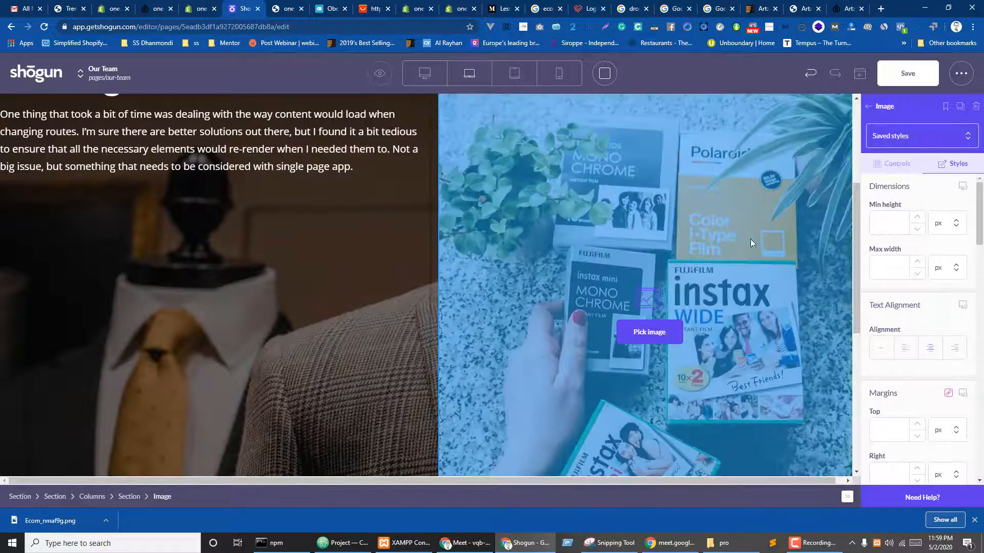
left_click(881, 226)
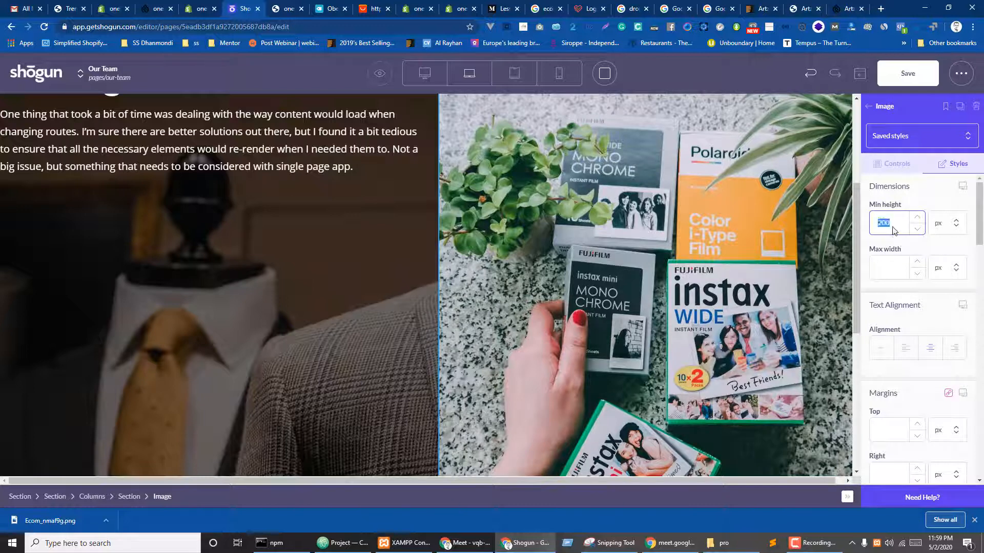
key("BackSpace")
- Set the image's maximum width to 100% and save the page
left_click(878, 277)
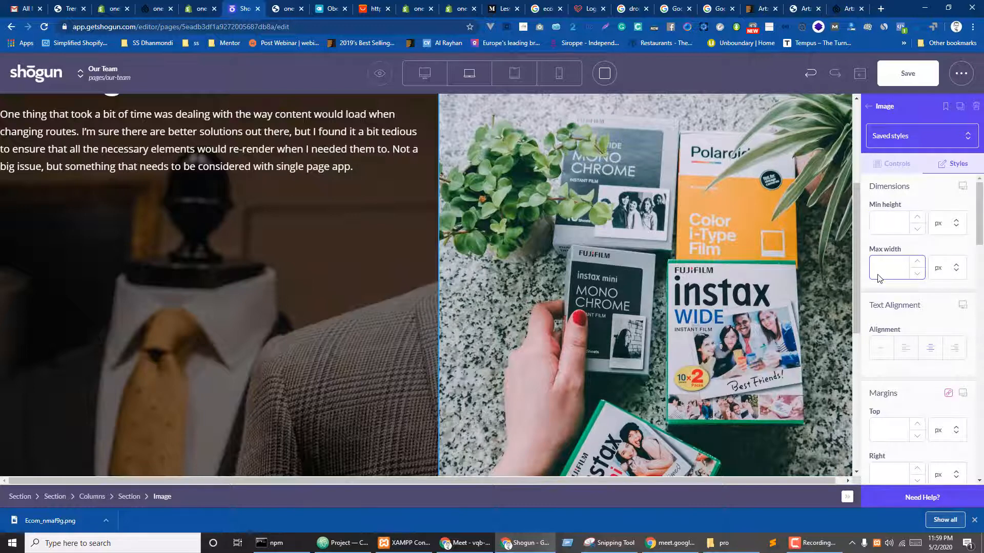
type("100")
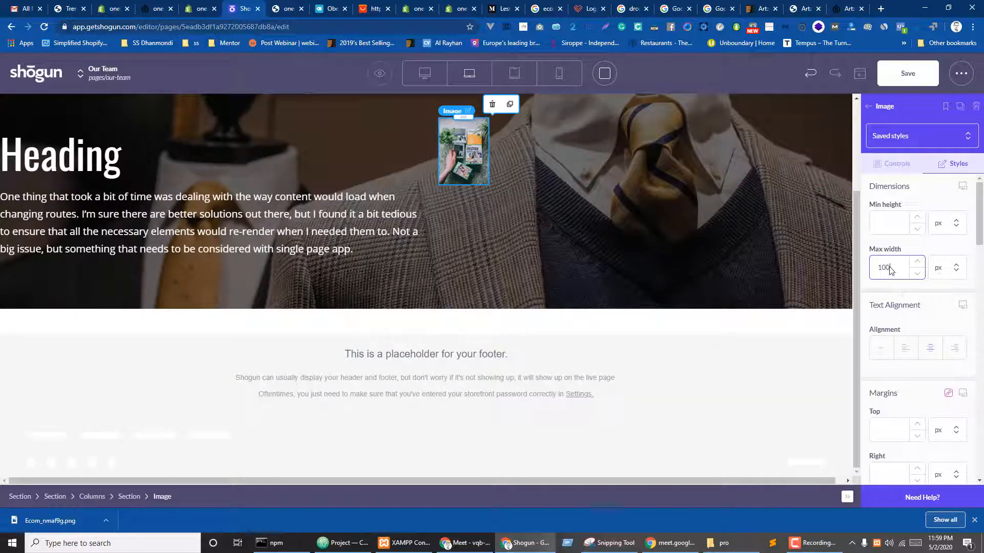
left_click_drag(888, 266, 861, 270)
left_click(950, 269)
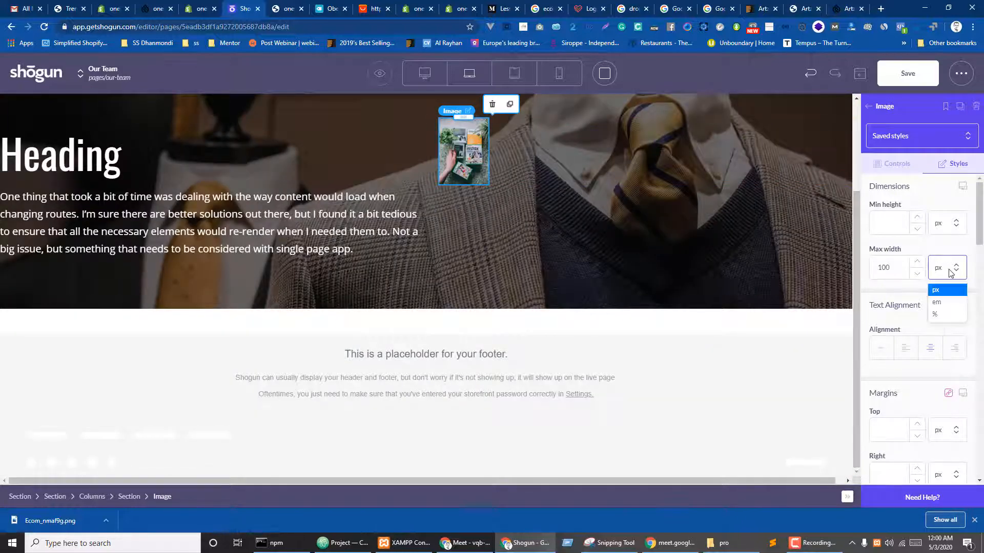
left_click(941, 315)
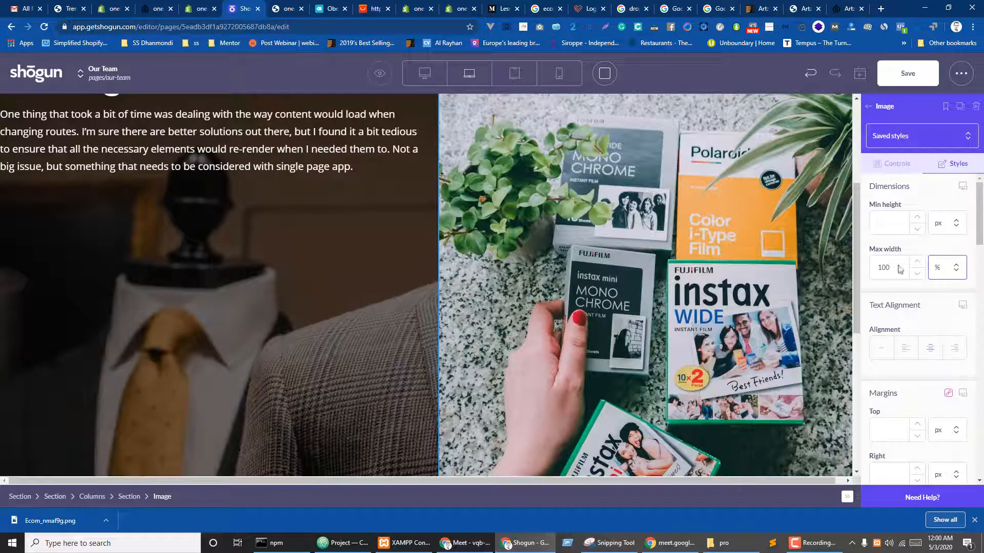
left_click_drag(901, 268, 871, 269)
type("80")
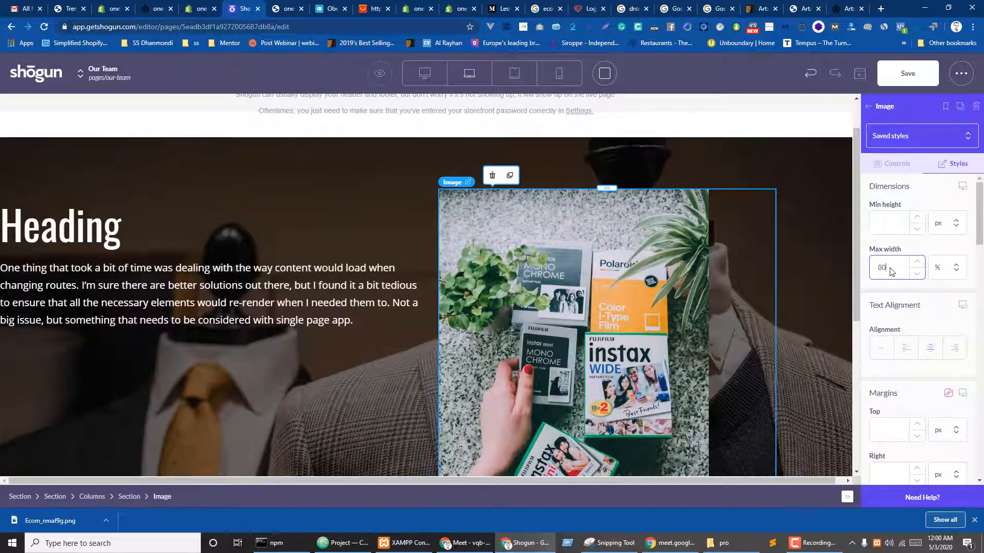
left_click_drag(889, 268, 871, 267)
type("100")
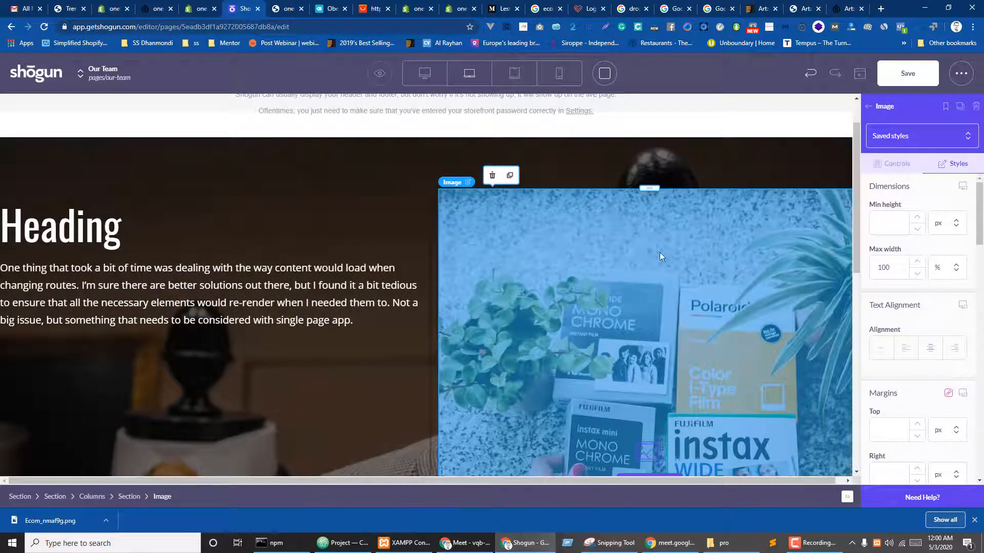
left_click(908, 74)
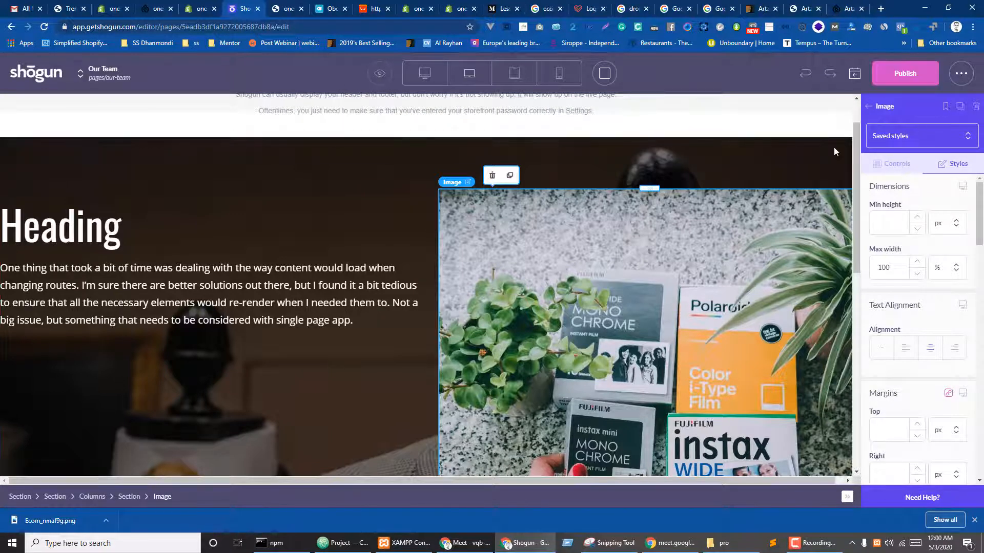
- Publish the Our Team page and view it live in the store
left_click(906, 80)
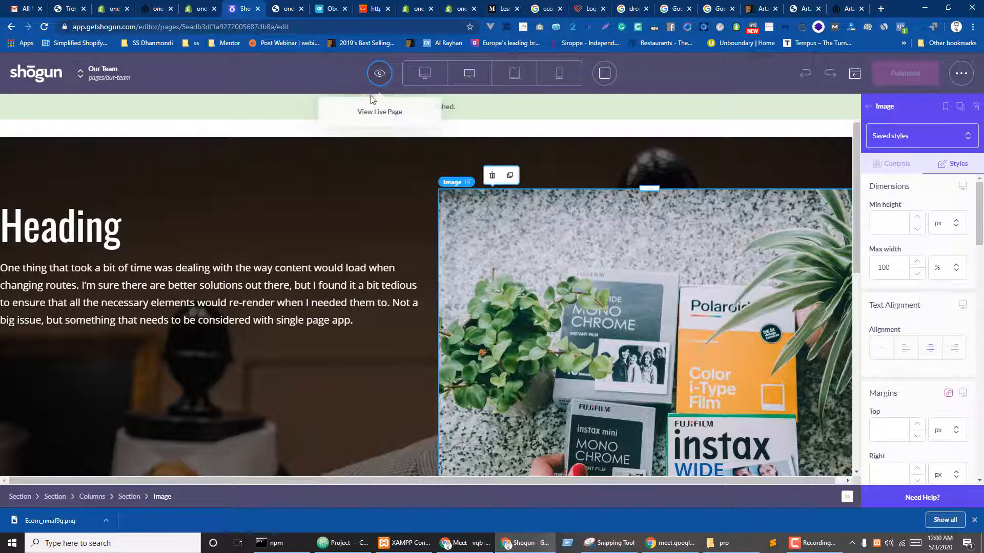
left_click(367, 115)
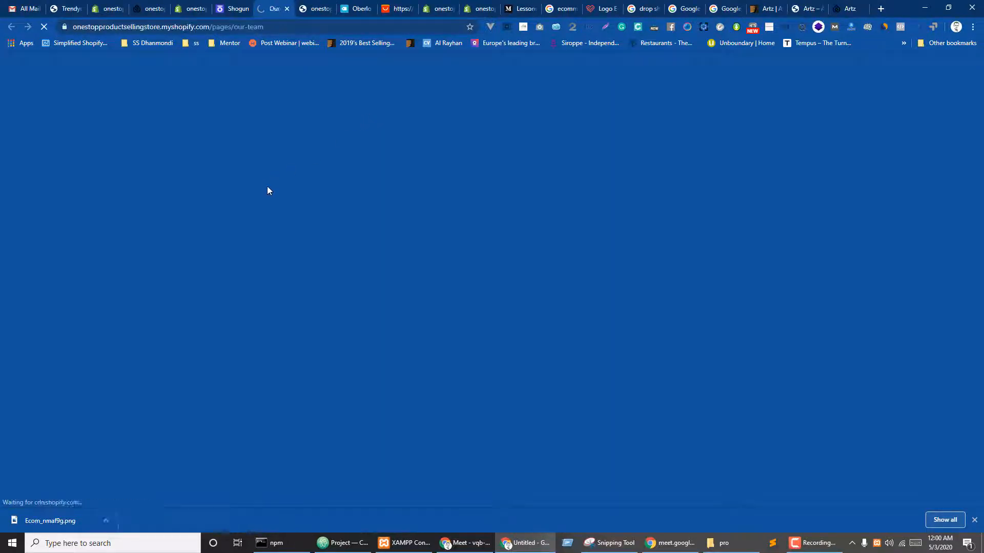